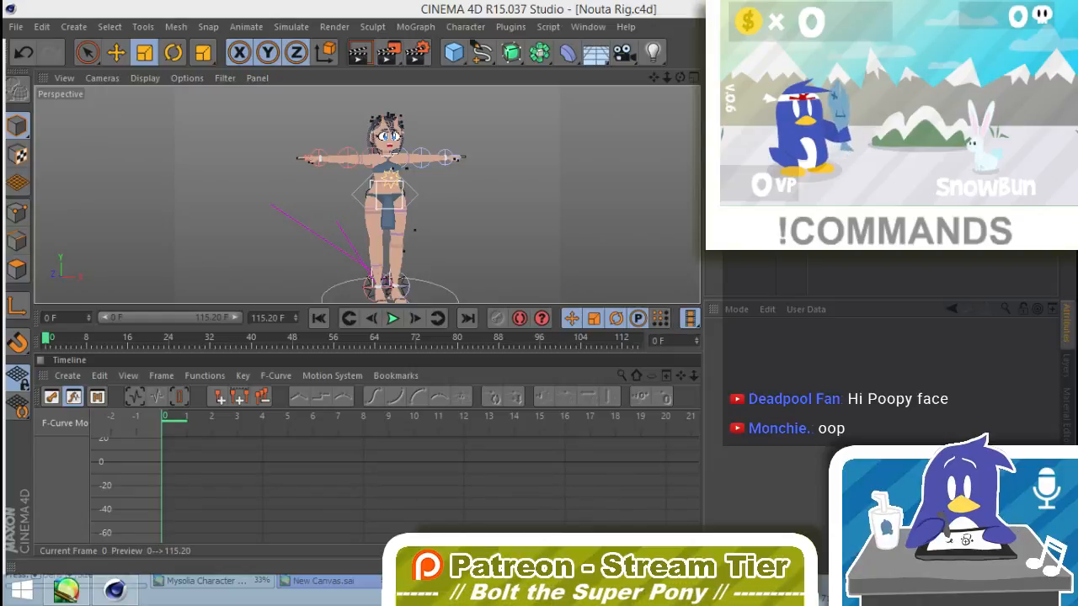
Step: Open the Adissa Excited To Show You Anim.c4d project and frame the blonde character's upper body
{"action": "left_click", "coordinate": [599, 17]}
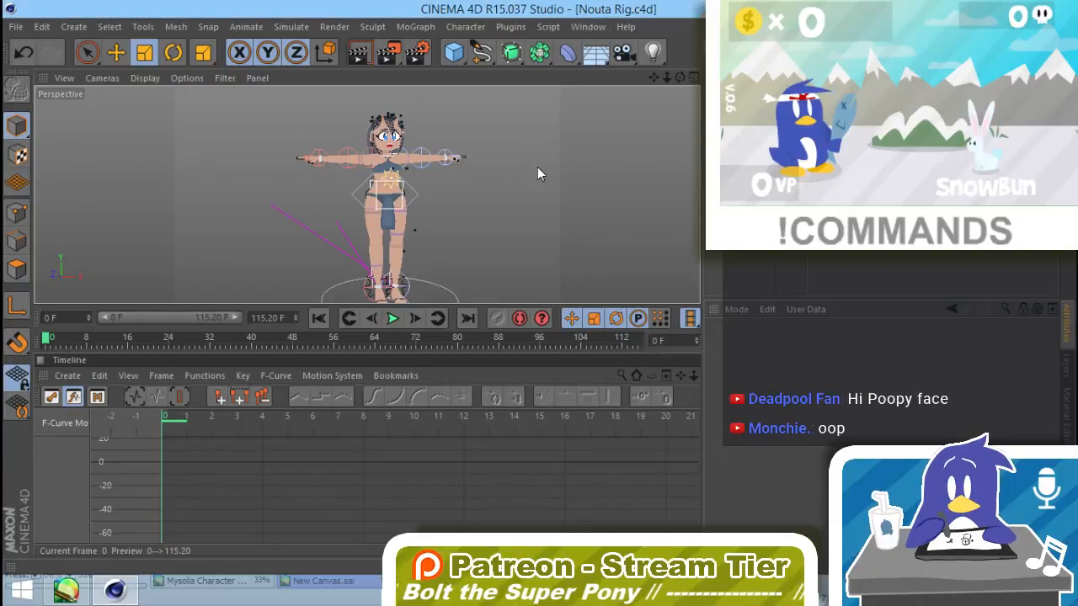
{"action": "key", "text": "v"}
{"action": "mouse_move", "coordinate": [545, 206]}
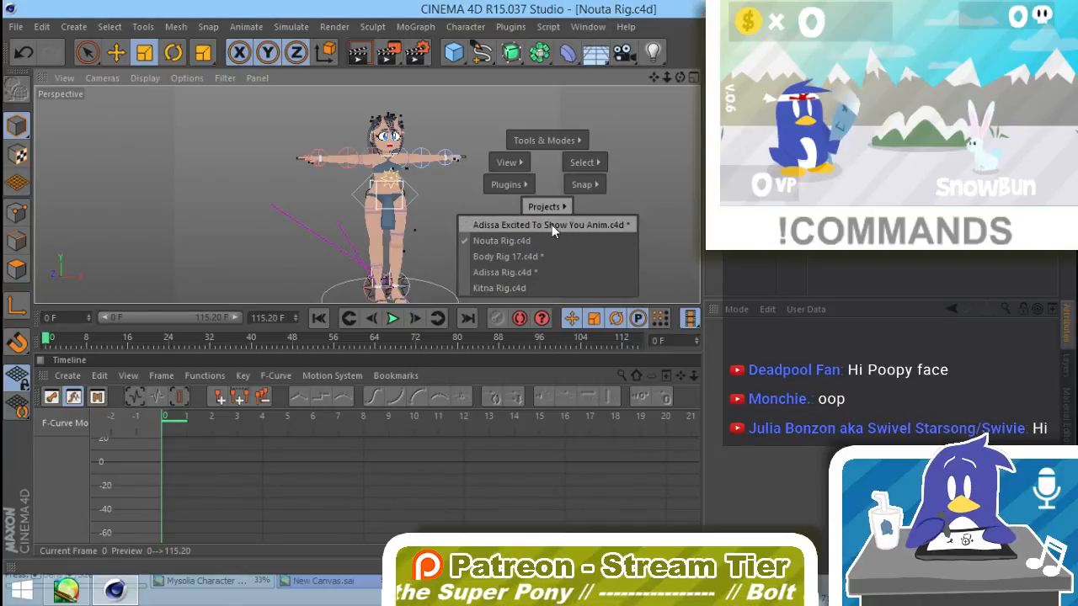
{"action": "left_click", "coordinate": [552, 225]}
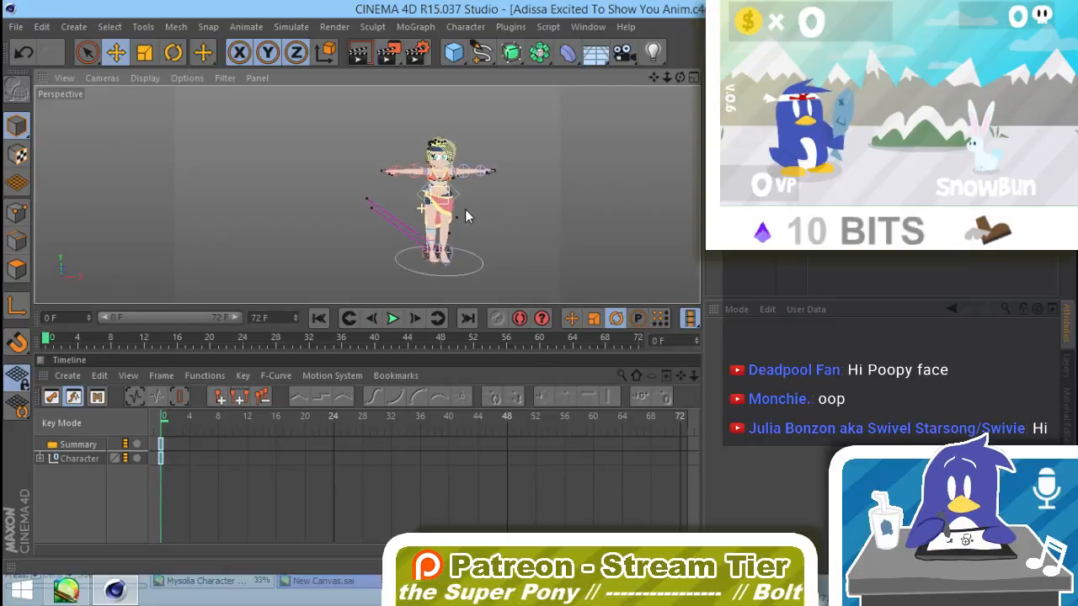
{"action": "right_click_drag", "start_coordinate": [430, 203], "coordinate": [610, 193], "text": "alt"}
{"action": "middle_click_drag", "start_coordinate": [567, 192], "coordinate": [483, 297], "text": "alt"}
{"action": "right_click_drag", "start_coordinate": [480, 275], "coordinate": [462, 279], "text": "alt"}
{"action": "left_click_drag", "start_coordinate": [462, 278], "coordinate": [473, 232], "text": "alt"}
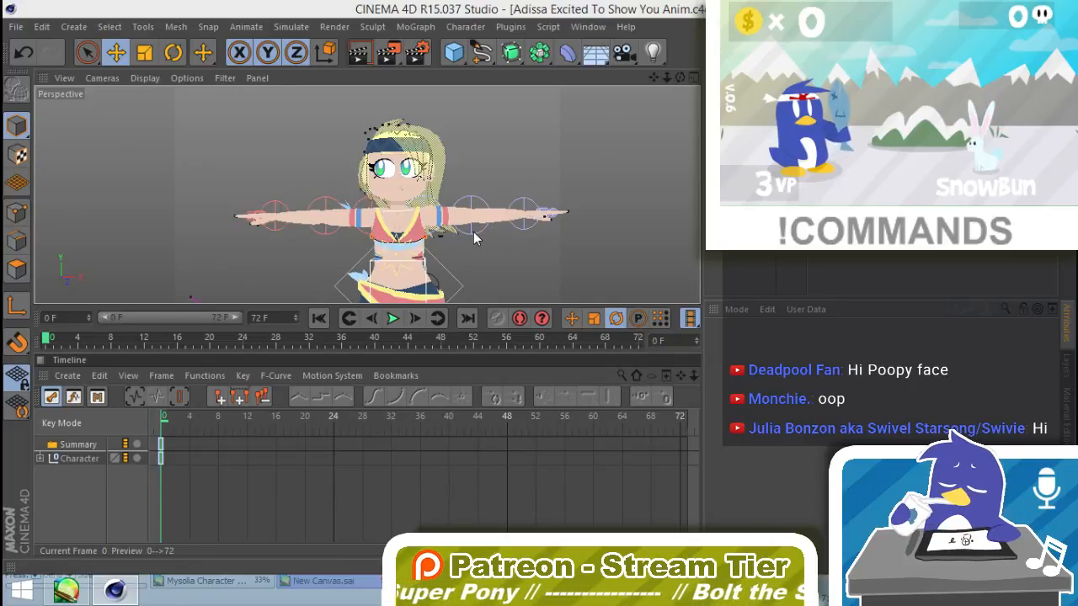
Step: Switch to PaintTool SAI and examine the numbered Adissa pose sketches in New Canvas.sai
{"action": "key", "text": "alt+Tab"}
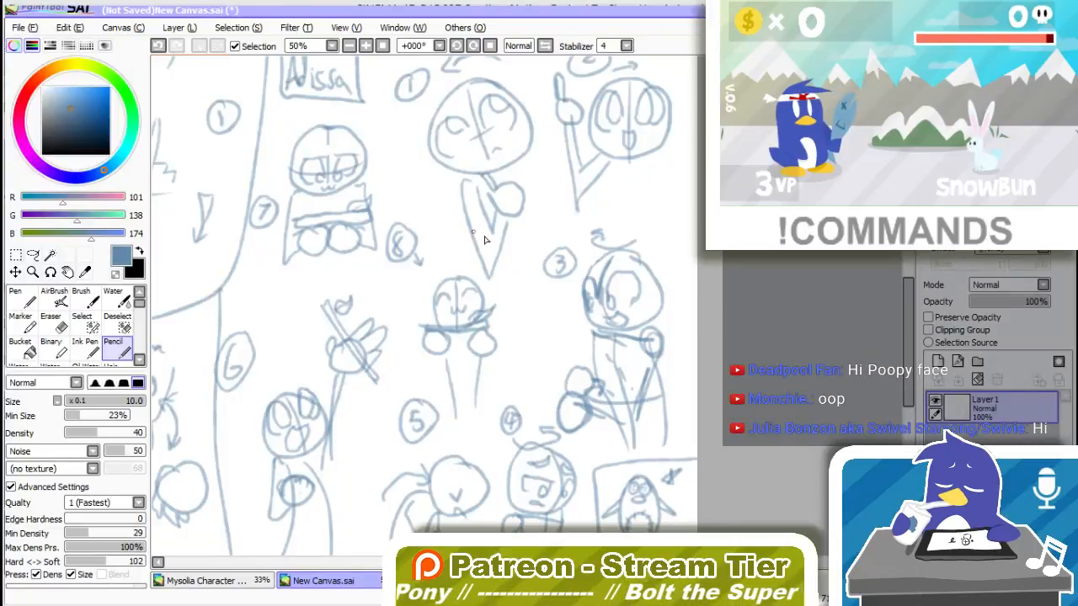
{"action": "scroll", "coordinate": [424, 305], "scroll_direction": "up", "scroll_amount": 1}
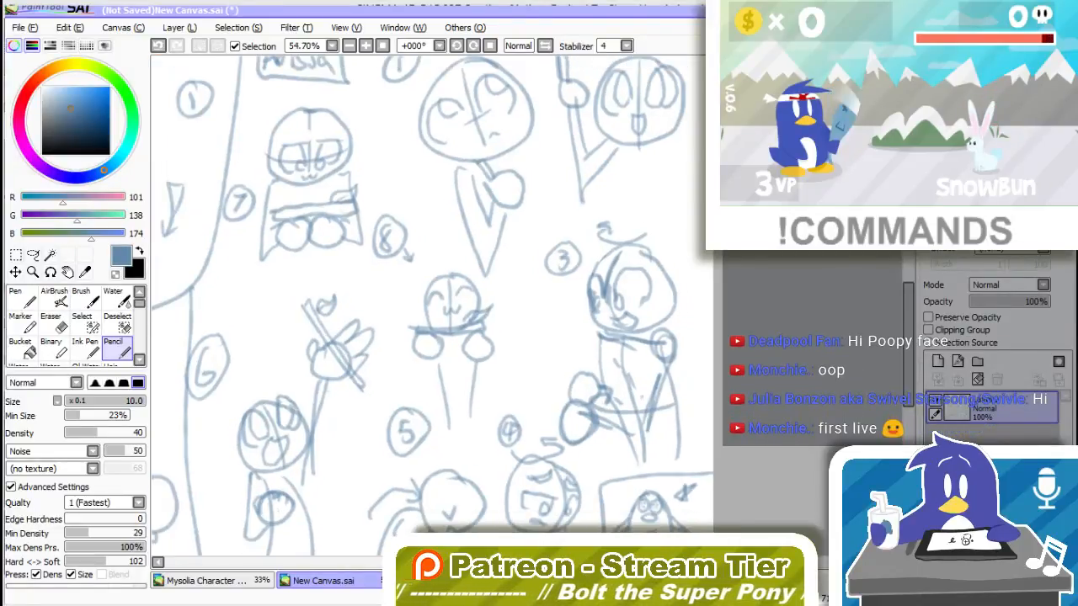
{"action": "scroll", "coordinate": [424, 304], "scroll_direction": "down", "scroll_amount": 4}
{"action": "scroll", "coordinate": [424, 305], "scroll_direction": "up", "scroll_amount": 1}
{"action": "scroll", "coordinate": [421, 303], "scroll_direction": "up", "scroll_amount": 1}
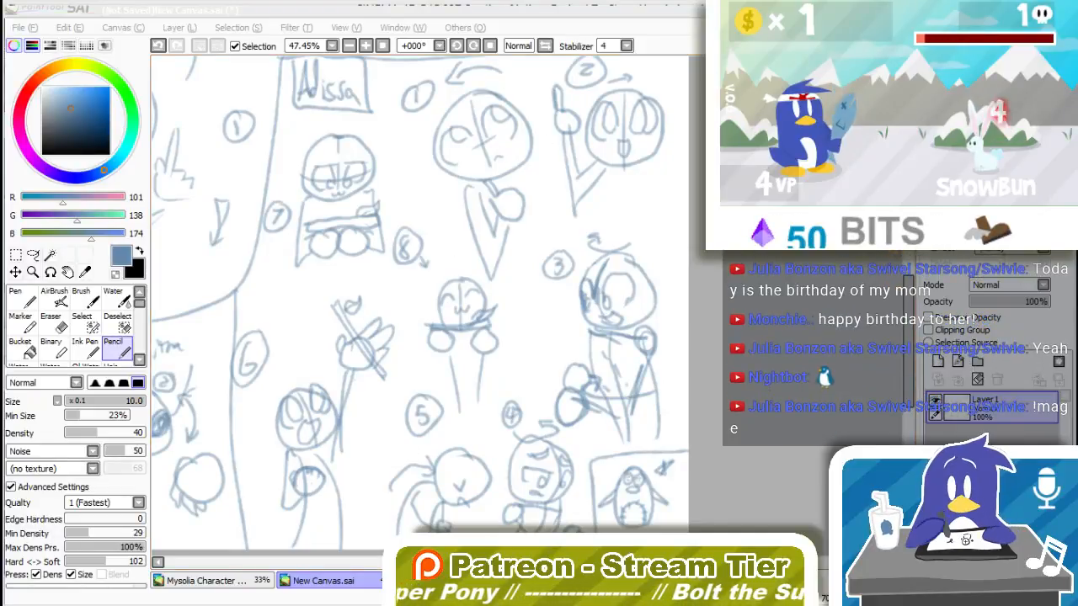
Step: Switch back to Cinema 4D and enlarge the perspective viewport, framing the empty space beyond the character's outstretched hand
{"action": "key", "text": "alt+Tab"}
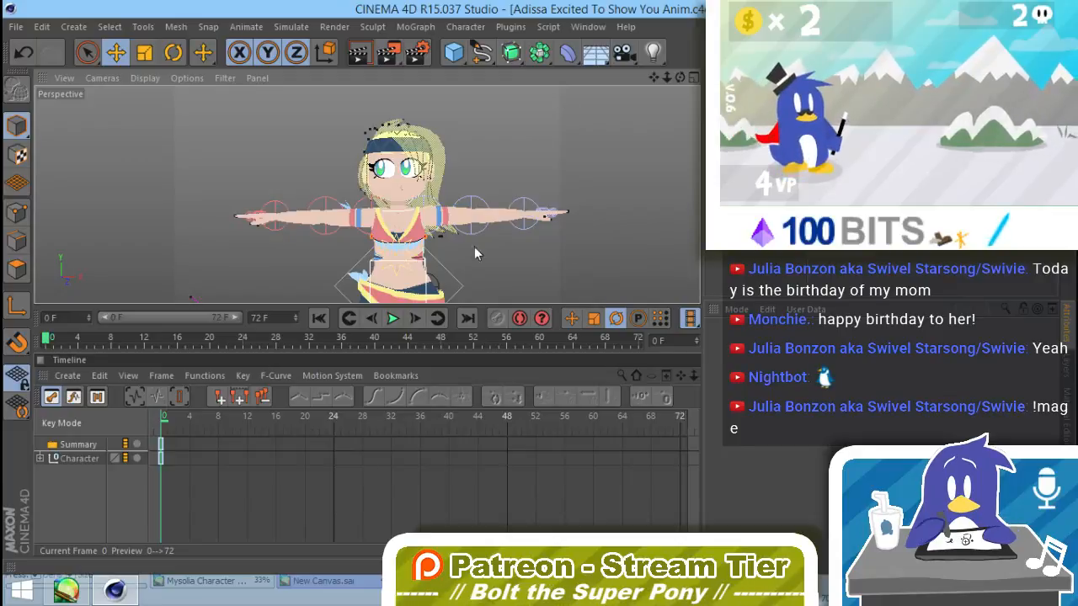
{"action": "left_click_drag", "start_coordinate": [461, 329], "coordinate": [442, 438]}
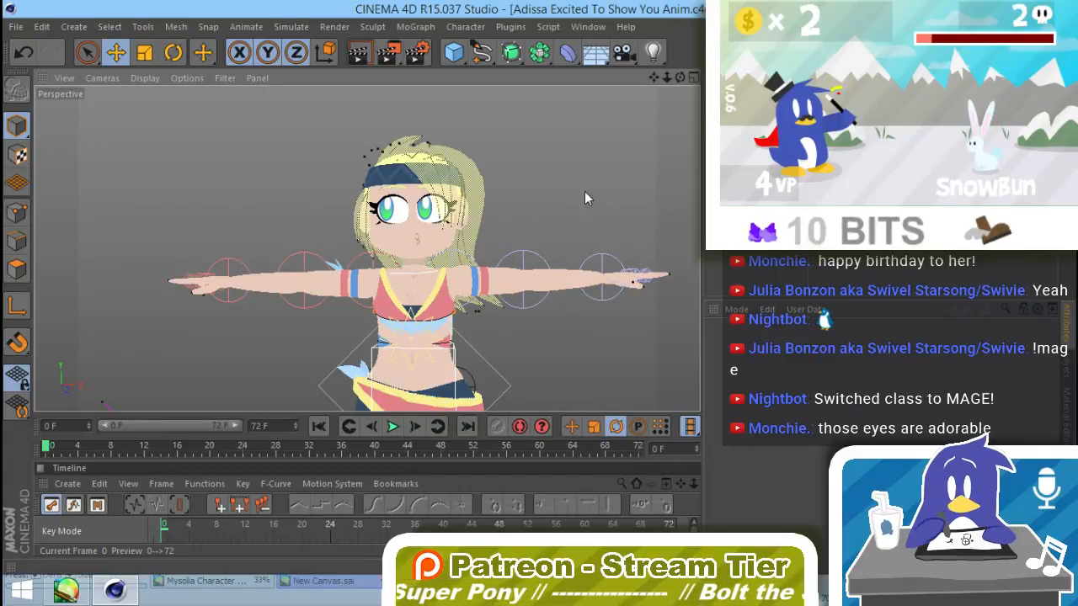
{"action": "middle_click_drag", "start_coordinate": [606, 262], "coordinate": [139, 293], "text": "alt"}
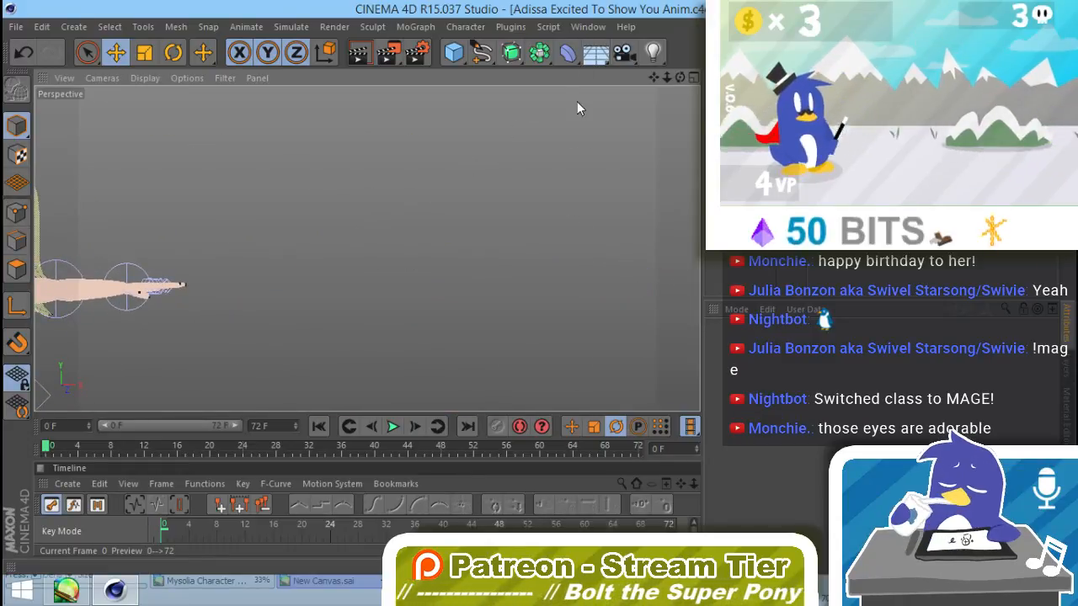
Step: Add a sphere and move it along X into the empty space beside the character's outstretched hand
{"action": "left_click", "coordinate": [453, 52]}
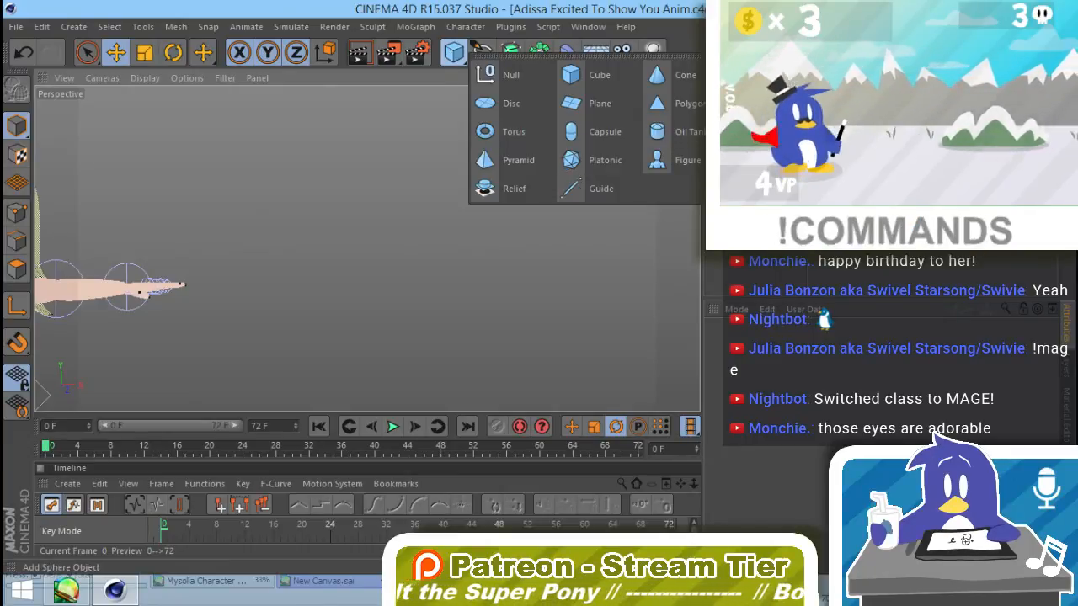
{"action": "left_click", "coordinate": [758, 104]}
{"action": "key", "text": "e"}
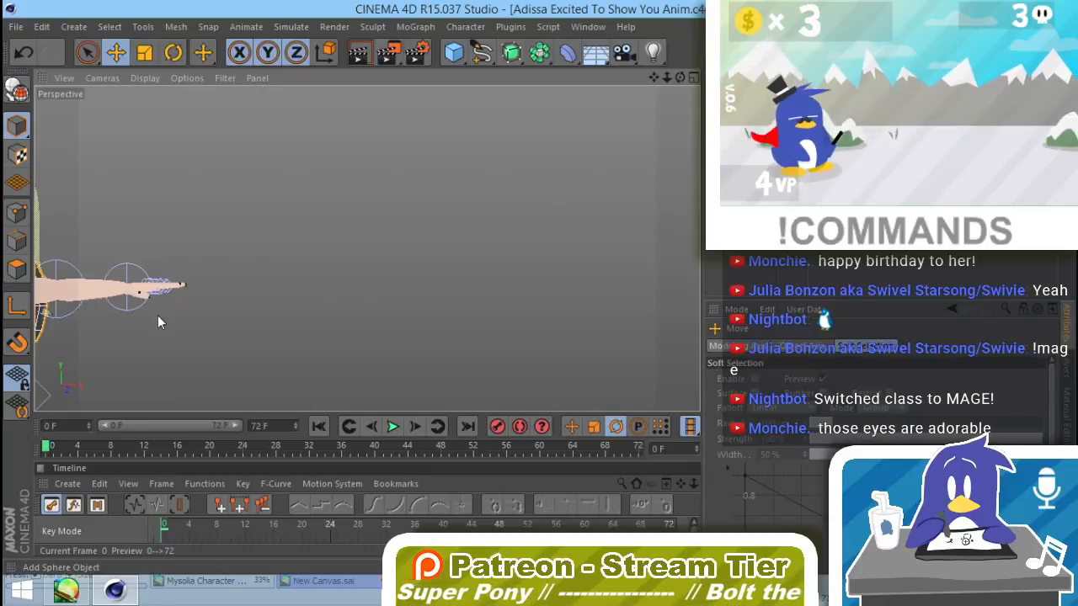
{"action": "middle_click_drag", "start_coordinate": [181, 323], "coordinate": [344, 322], "text": "alt"}
{"action": "left_click_drag", "start_coordinate": [160, 331], "coordinate": [577, 303]}
{"action": "middle_click_drag", "start_coordinate": [577, 303], "coordinate": [485, 261], "text": "alt"}
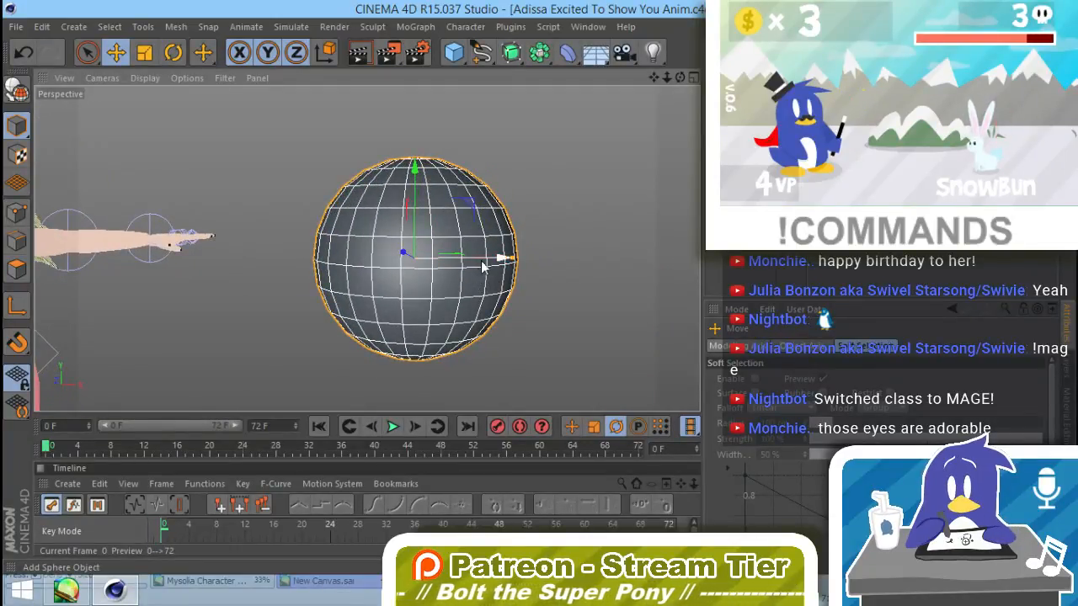
{"action": "left_click_drag", "start_coordinate": [506, 296], "coordinate": [514, 202], "text": "alt"}
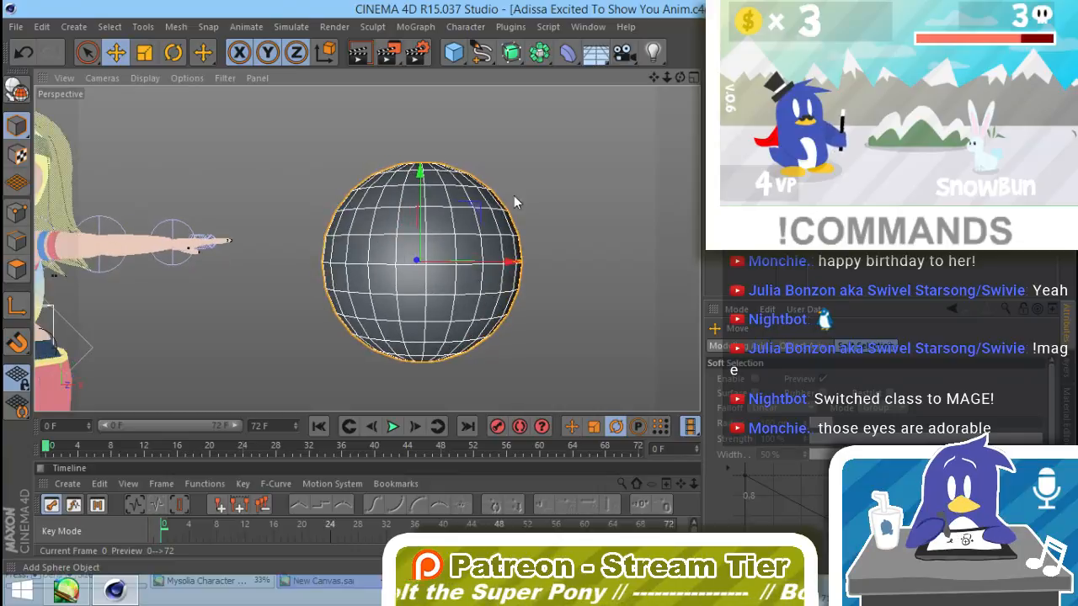
{"action": "middle_click_drag", "start_coordinate": [486, 249], "coordinate": [491, 281], "text": "alt"}
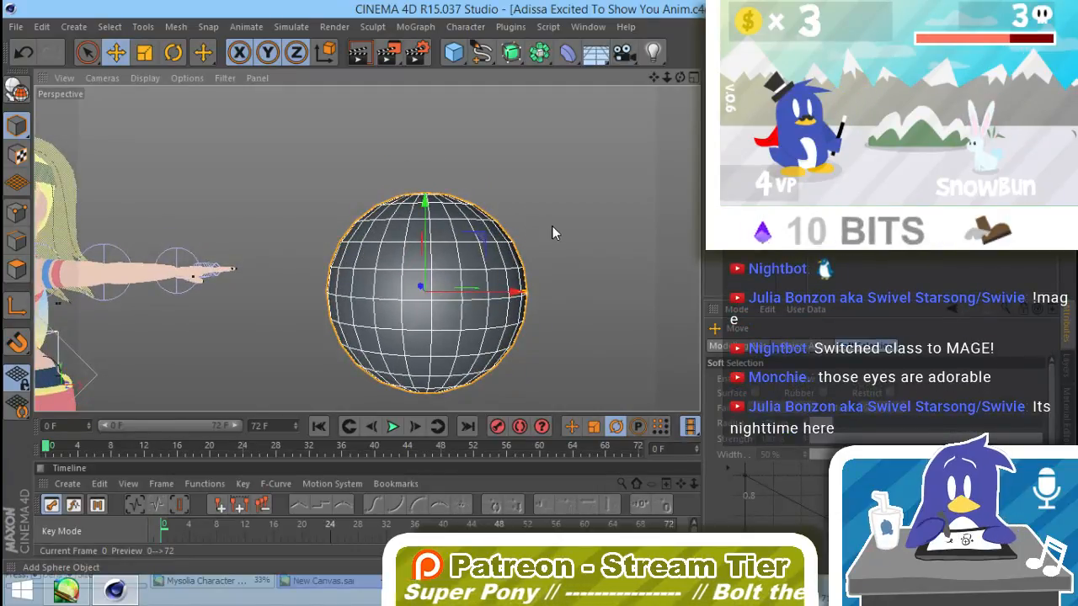
{"action": "left_click_drag", "start_coordinate": [552, 226], "coordinate": [545, 237]}
{"action": "key", "text": "ctrl+z"}
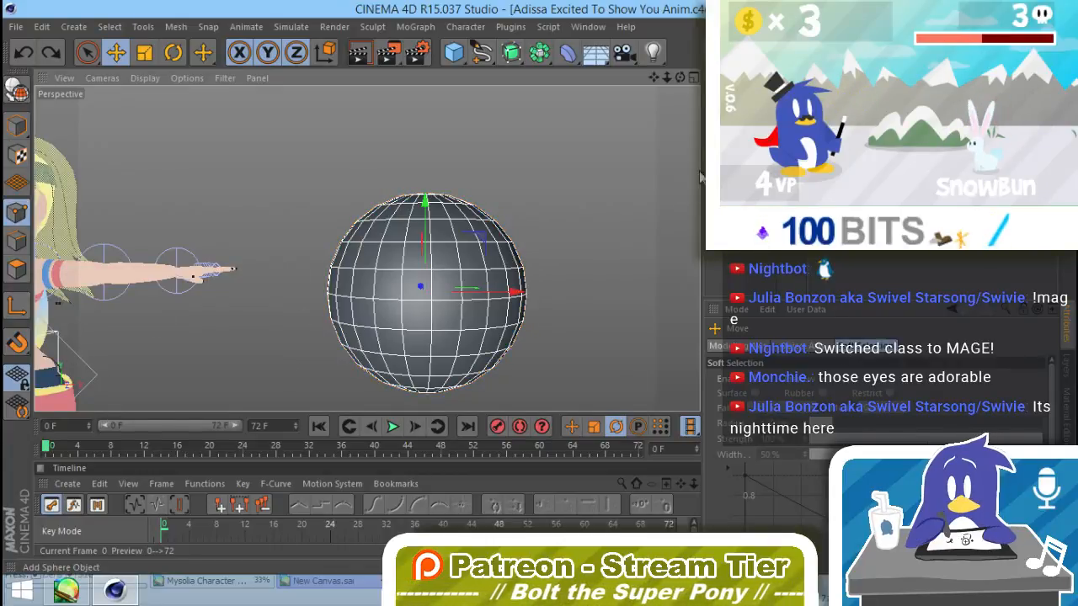
Step: Convert the sphere to an editable polygon object and soft-select its top pole point
{"action": "key", "text": "c"}
{"action": "left_click_drag", "start_coordinate": [509, 214], "coordinate": [430, 300], "text": "alt"}
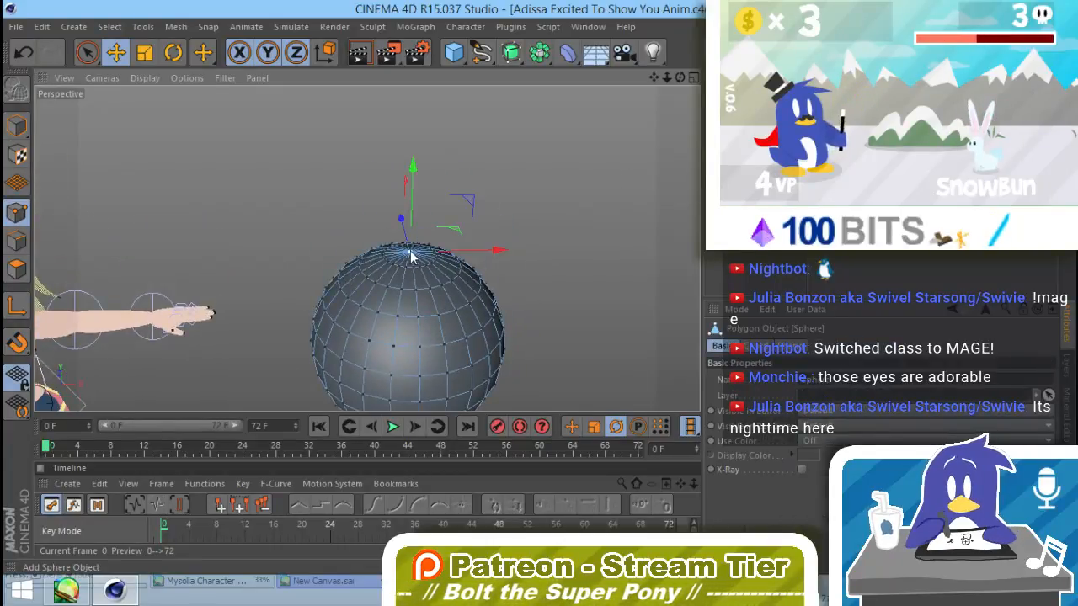
{"action": "left_click", "coordinate": [754, 380]}
Step: Try to pull the sphere's top point upward using the Linear soft selection falloff
{"action": "left_click", "coordinate": [789, 408]}
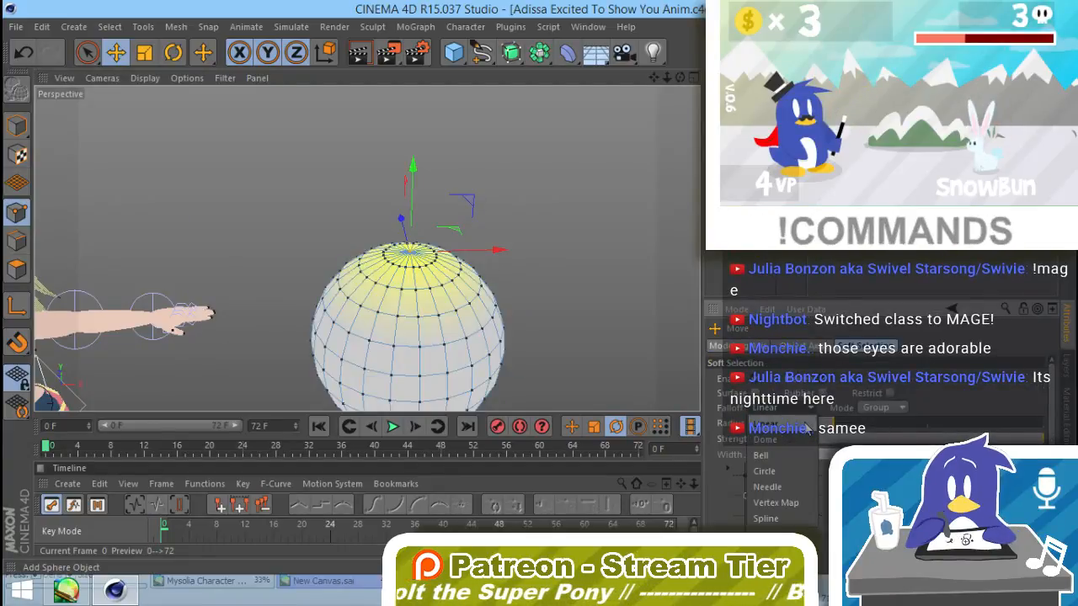
{"action": "left_click", "coordinate": [801, 438]}
{"action": "left_click_drag", "start_coordinate": [412, 171], "coordinate": [413, 113]}
{"action": "left_click_drag", "start_coordinate": [481, 319], "coordinate": [491, 215], "text": "alt"}
{"action": "middle_click_drag", "start_coordinate": [474, 286], "coordinate": [500, 209], "text": "alt"}
{"action": "right_click_drag", "start_coordinate": [541, 250], "coordinate": [503, 270], "text": "alt"}
{"action": "middle_click_drag", "start_coordinate": [504, 309], "coordinate": [479, 314], "text": "alt"}
{"action": "left_click_drag", "start_coordinate": [477, 315], "coordinate": [512, 294], "text": "alt"}
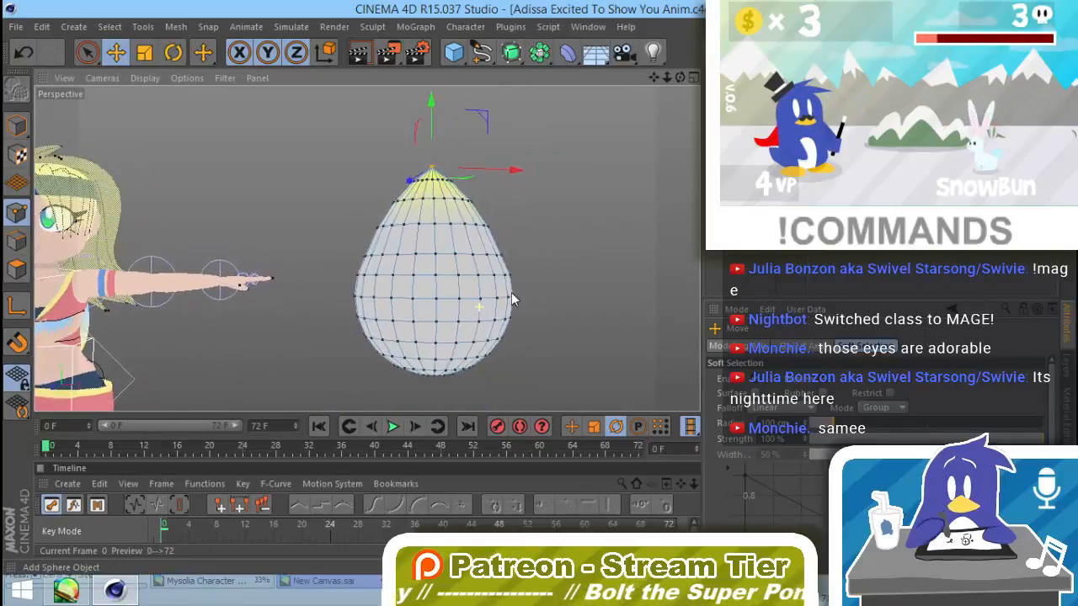
{"action": "key", "text": "ctrl+z"}
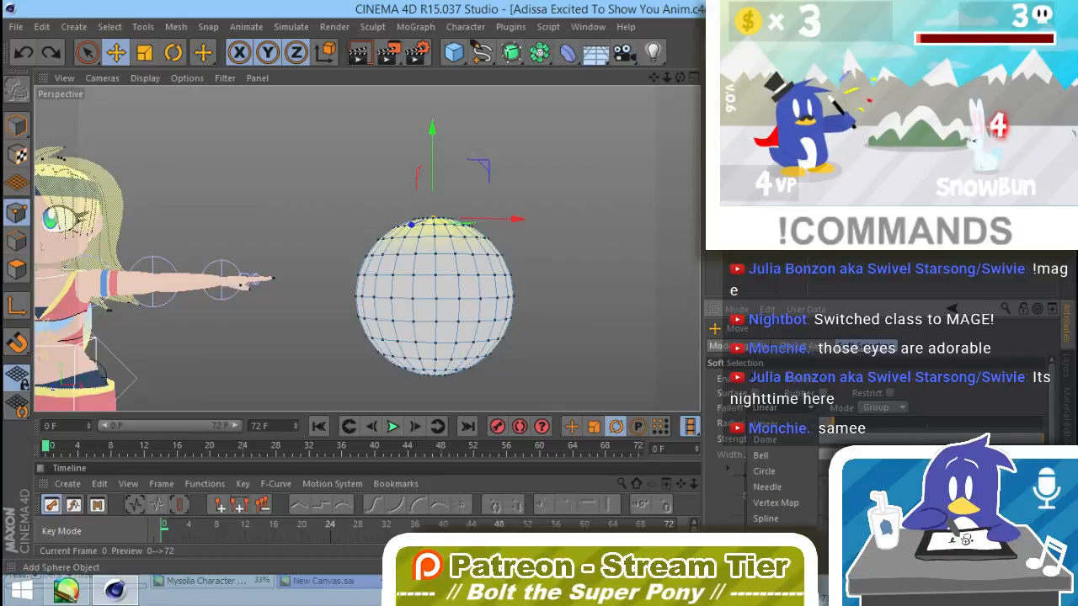
Step: Set the soft selection falloff to Spline with a wider radius and raise the sphere's top into an egg shape
{"action": "left_click", "coordinate": [765, 518]}
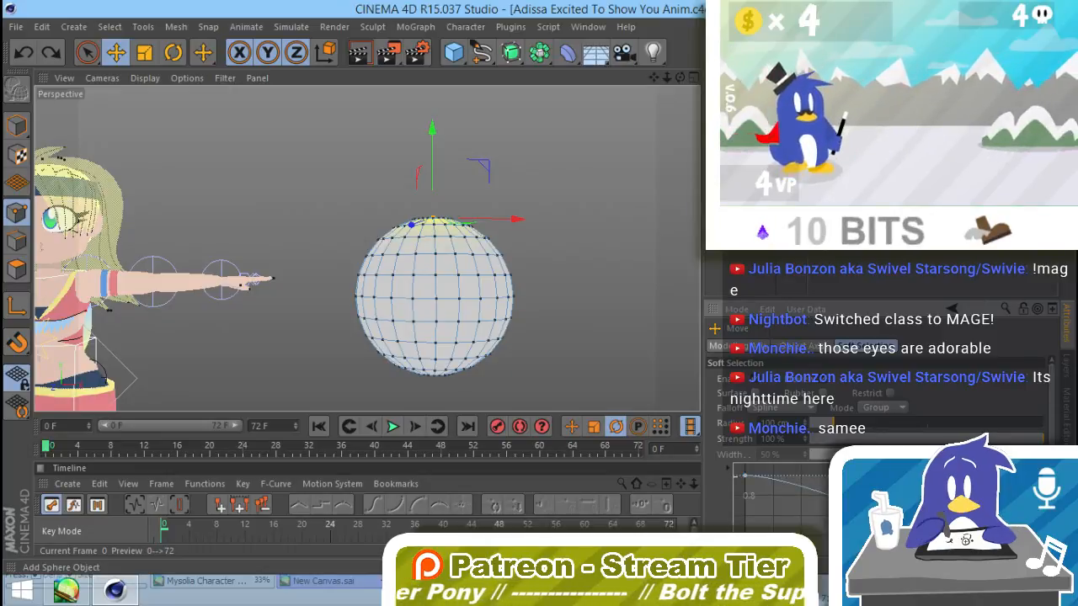
{"action": "scroll", "coordinate": [876, 421], "scroll_direction": "down", "scroll_amount": 1}
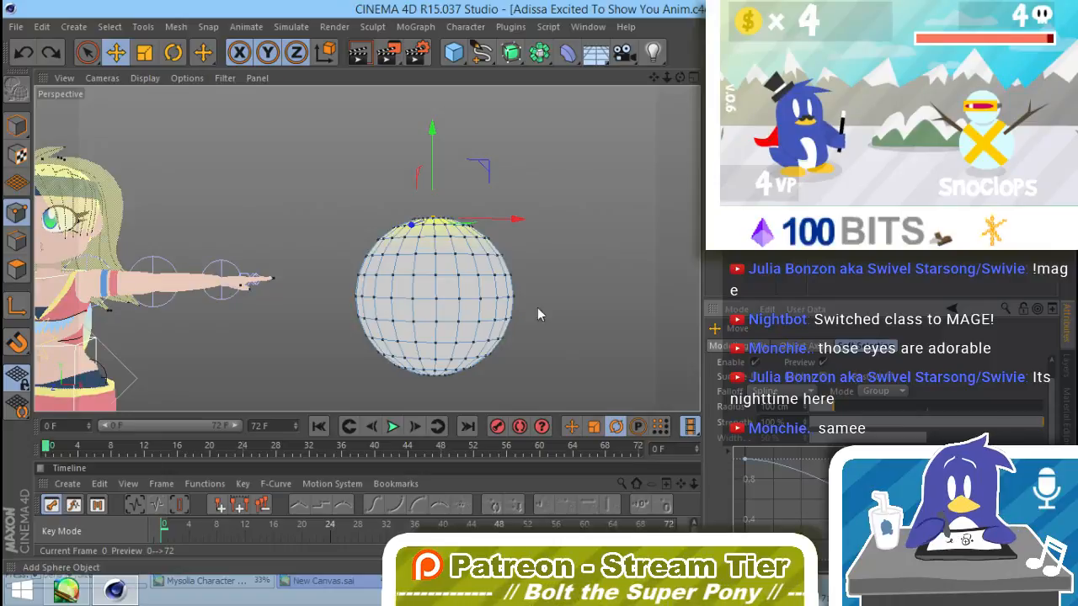
{"action": "left_click_drag", "start_coordinate": [433, 128], "coordinate": [430, 91]}
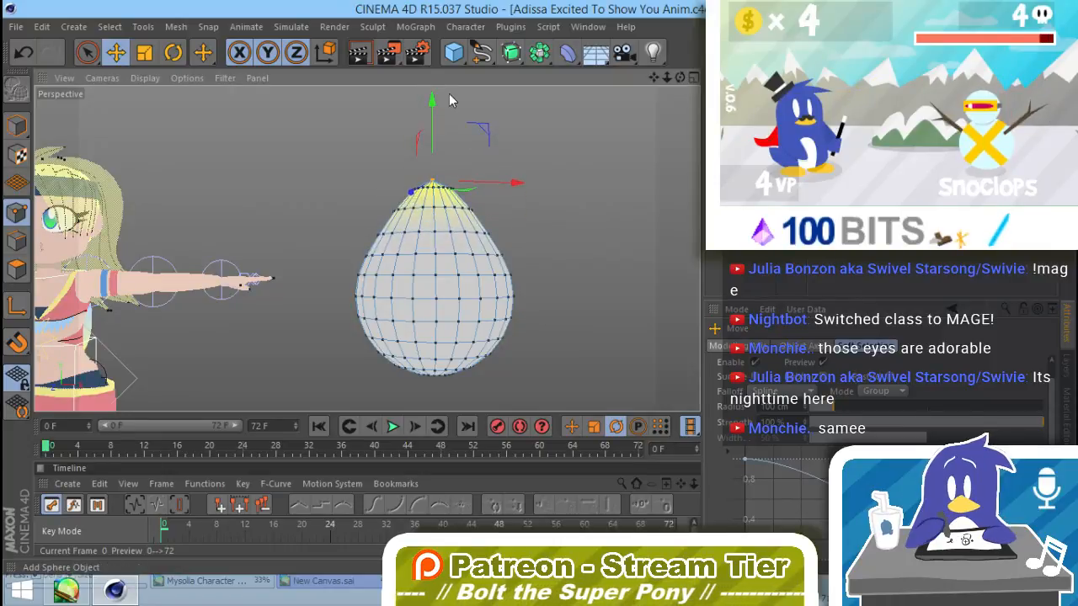
{"action": "key", "text": "ctrl+z"}
{"action": "left_click", "coordinate": [854, 407]}
{"action": "left_click_drag", "start_coordinate": [433, 142], "coordinate": [434, 88]}
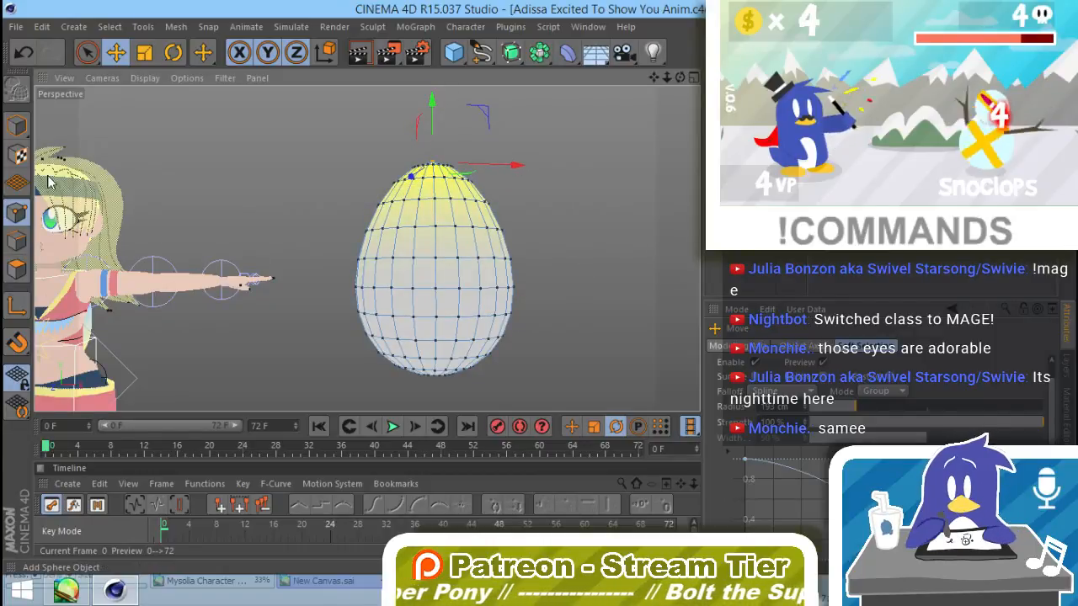
Step: Return to model mode and scale the whole egg narrower along its Z axis
{"action": "left_click", "coordinate": [17, 126]}
{"action": "left_click", "coordinate": [574, 242]}
{"action": "left_click_drag", "start_coordinate": [536, 256], "coordinate": [502, 339], "text": "alt"}
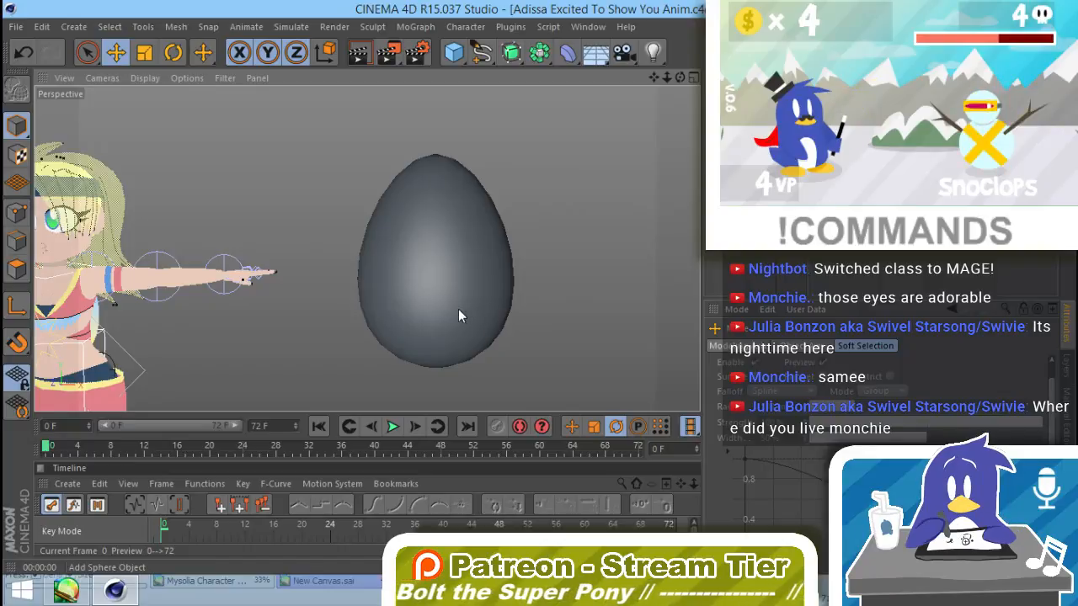
{"action": "left_click_drag", "start_coordinate": [450, 268], "coordinate": [374, 284], "text": "alt"}
{"action": "left_click", "coordinate": [373, 282]}
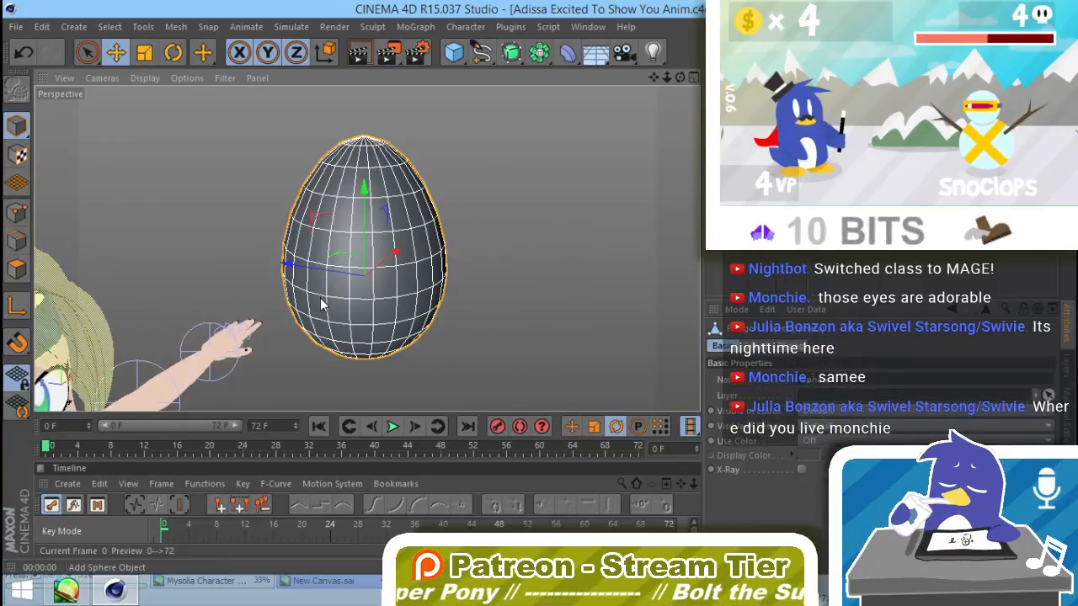
{"action": "key", "text": "t"}
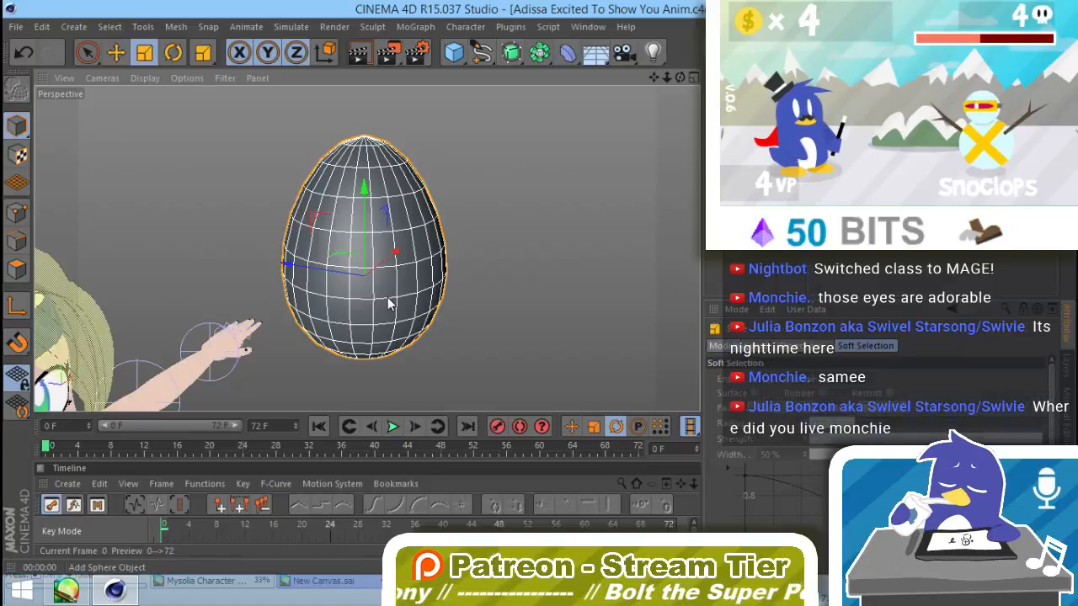
{"action": "left_click", "coordinate": [452, 315]}
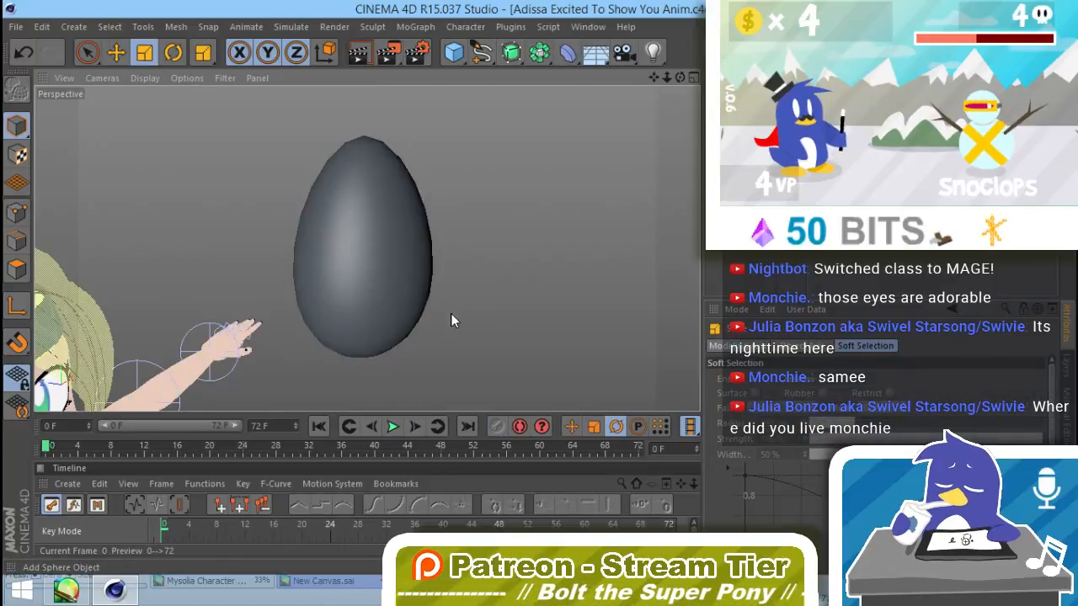
{"action": "mouse_move", "coordinate": [452, 316]}
{"action": "left_mouse_down", "text": "alt"}
{"action": "mouse_move", "coordinate": [633, 261]}
{"action": "mouse_move", "coordinate": [162, 262]}
{"action": "mouse_move", "coordinate": [223, 286]}
{"action": "mouse_move", "coordinate": [269, 237]}
{"action": "mouse_move", "coordinate": [517, 294]}
{"action": "mouse_move", "coordinate": [461, 329]}
{"action": "left_mouse_up", "text": "alt"}
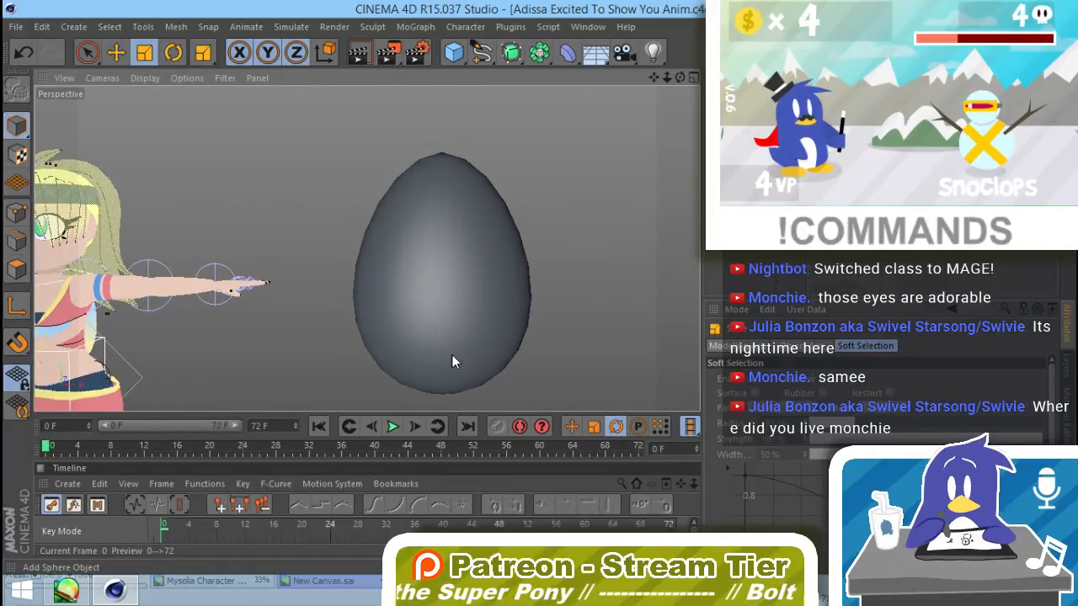
Step: Add a cylinder, move it beside the egg and rotate it so its flat cap faces forward
{"action": "left_click_drag", "start_coordinate": [455, 54], "coordinate": [748, 73]}
{"action": "key", "text": "e"}
{"action": "left_click_drag", "start_coordinate": [130, 304], "coordinate": [637, 299]}
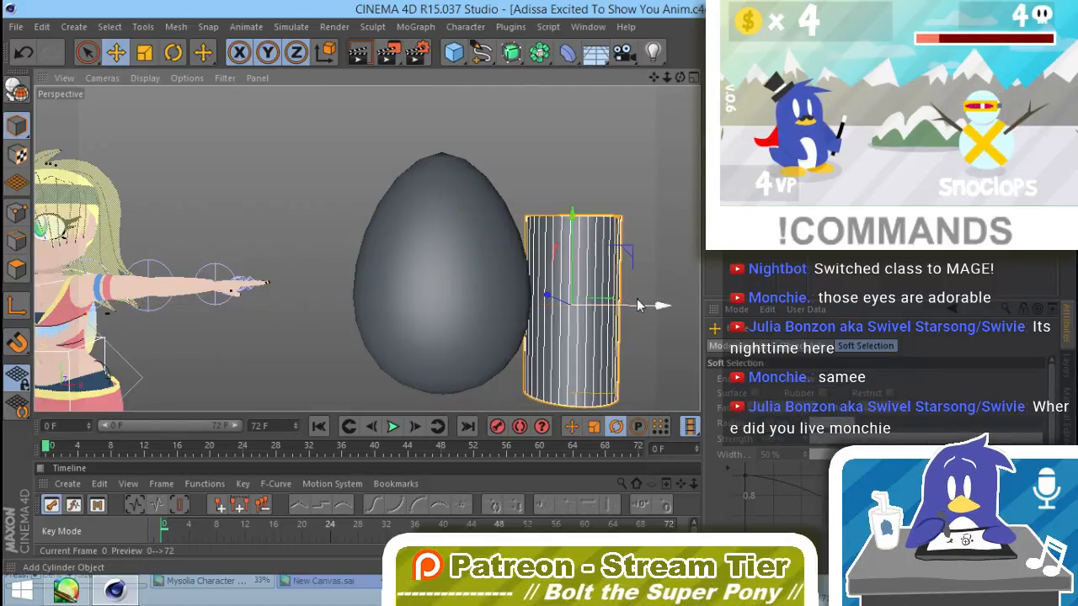
{"action": "left_click_drag", "start_coordinate": [581, 270], "coordinate": [608, 361]}
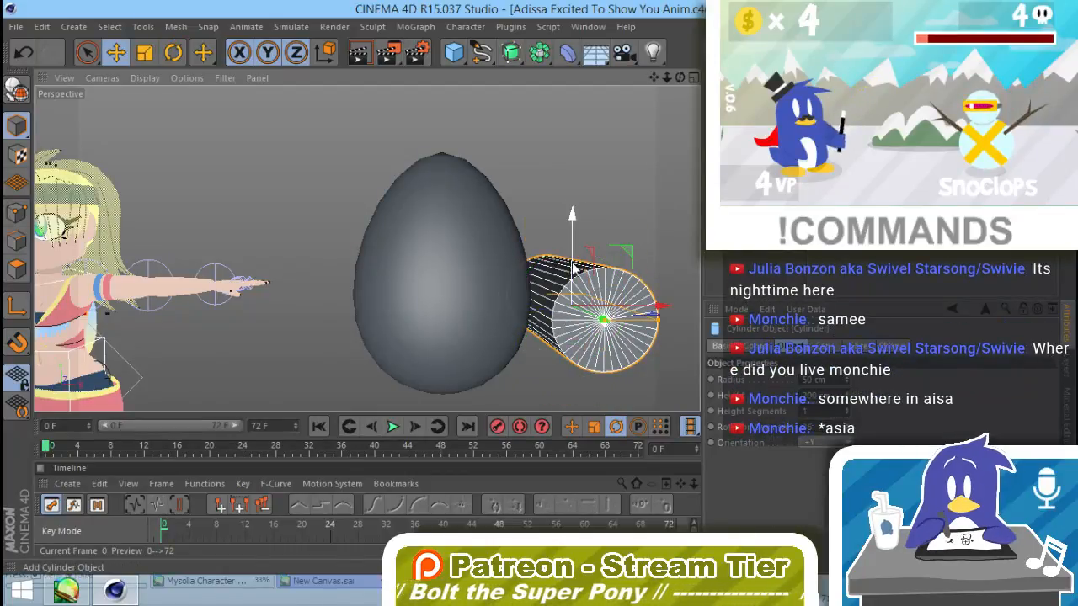
Step: Flatten the cylinder into a thin disc and position it against the upper front of the egg
{"action": "left_click_drag", "start_coordinate": [576, 283], "coordinate": [579, 164]}
{"action": "left_click_drag", "start_coordinate": [665, 204], "coordinate": [495, 219]}
{"action": "left_click_drag", "start_coordinate": [404, 259], "coordinate": [728, 358], "text": "alt"}
{"action": "left_click_drag", "start_coordinate": [428, 185], "coordinate": [101, 221]}
{"action": "key", "text": "ctrl+z"}
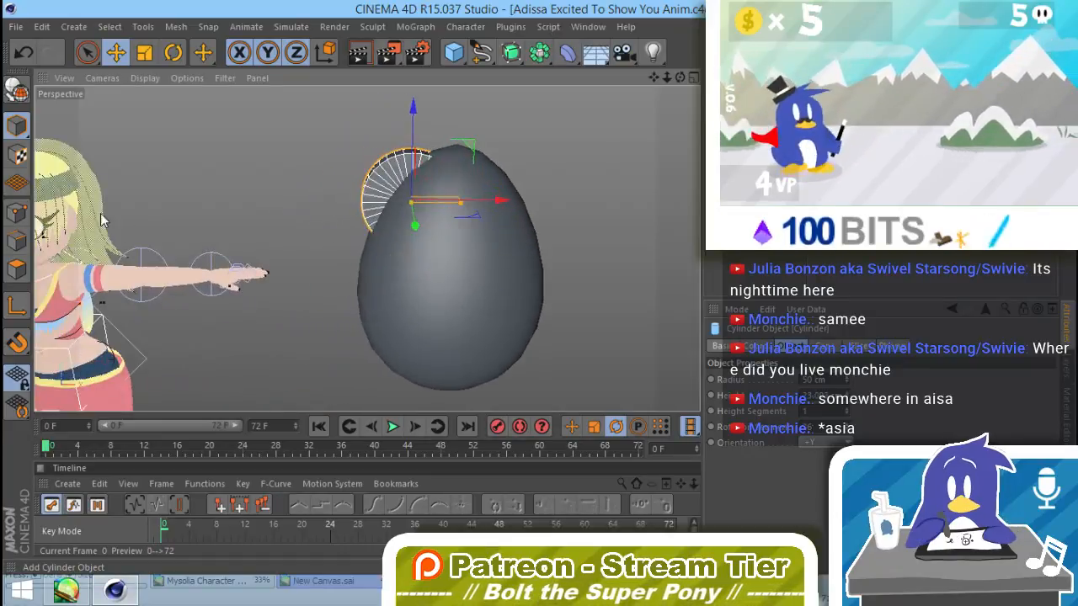
{"action": "left_click_drag", "start_coordinate": [416, 225], "coordinate": [420, 249]}
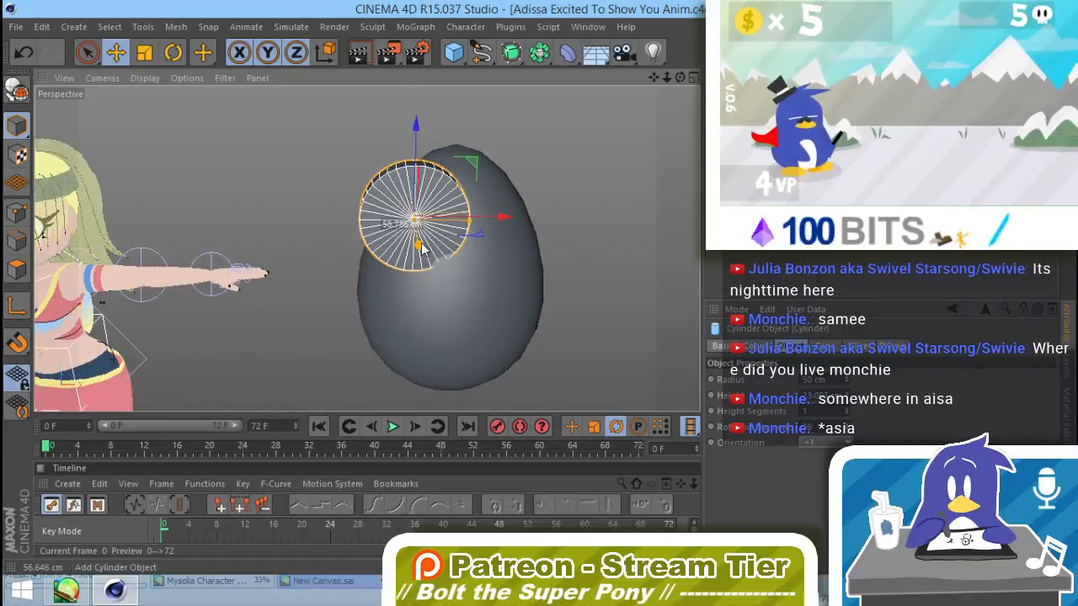
Step: Scale the disc down to a radius of about 16.15 cm and reduce its rotation segments to form an octagon
{"action": "key", "text": "t"}
{"action": "left_click_drag", "start_coordinate": [572, 164], "coordinate": [219, 340]}
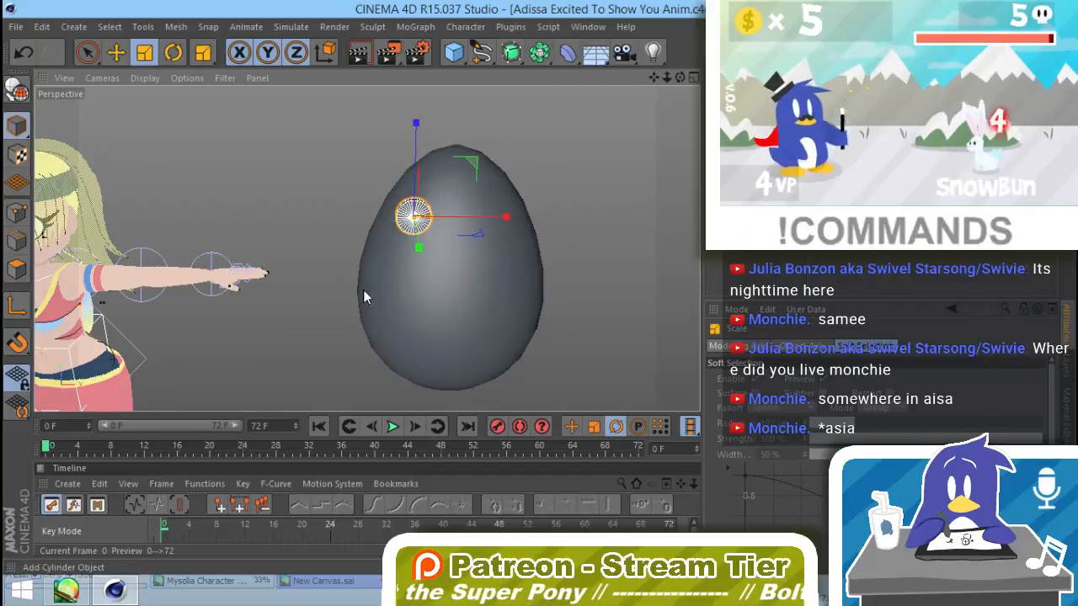
{"action": "left_click", "coordinate": [1067, 335]}
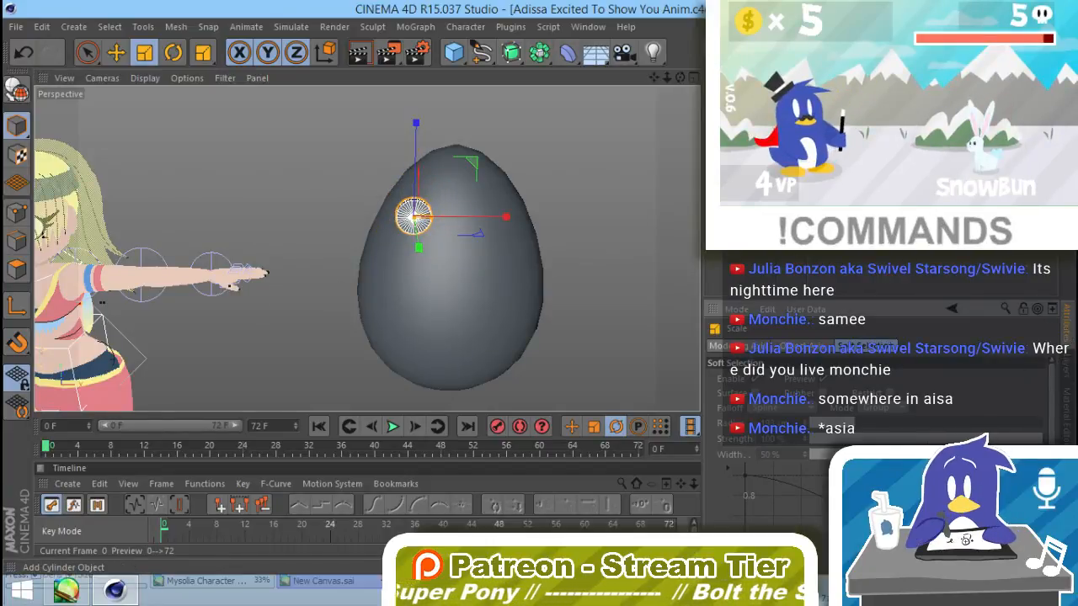
{"action": "left_click", "coordinate": [749, 97]}
{"action": "left_click_drag", "start_coordinate": [847, 429], "coordinate": [846, 451]}
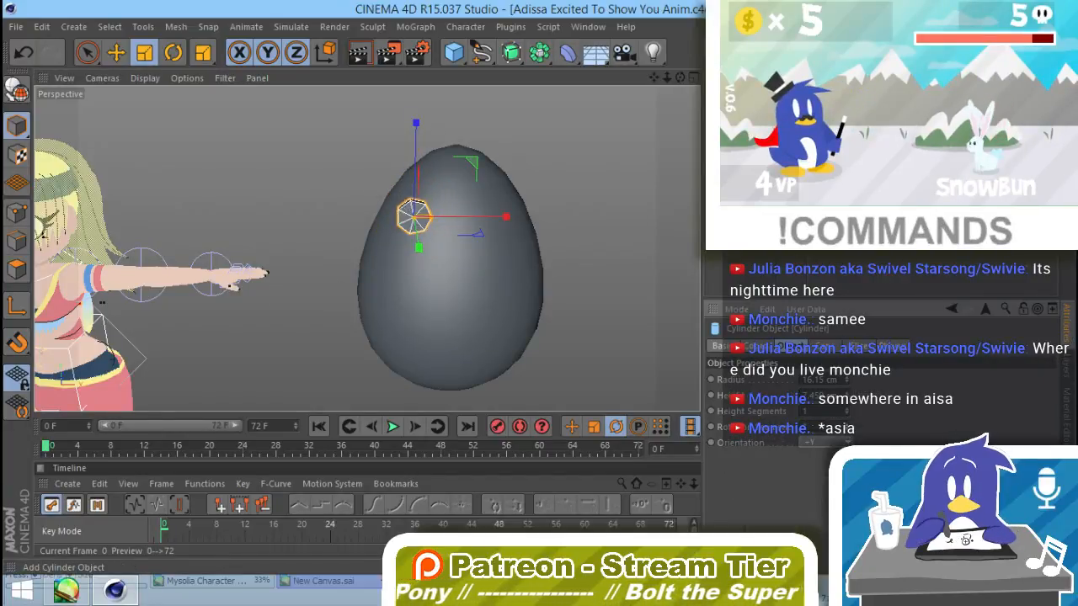
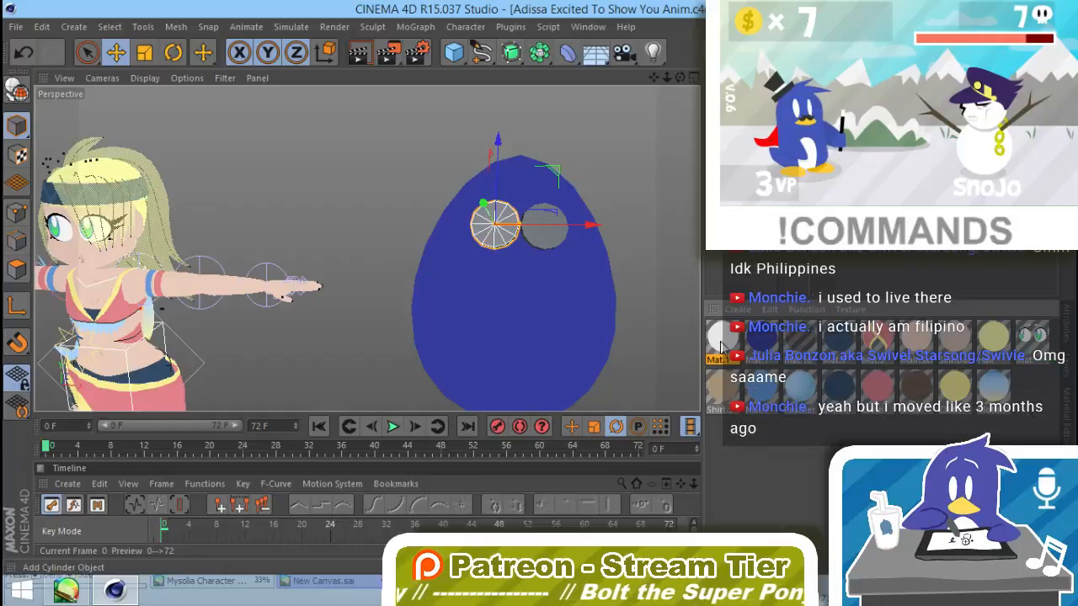
Step: Apply the white material to the second disc on the egg so both eye discs match
{"action": "left_click_drag", "start_coordinate": [724, 344], "coordinate": [552, 231]}
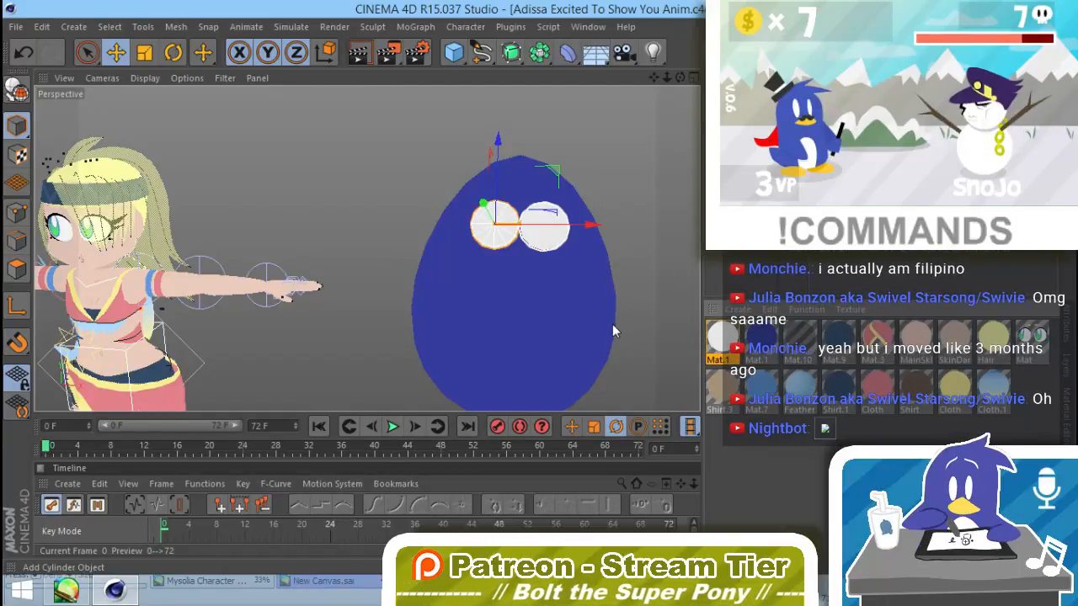
{"action": "left_click", "coordinate": [629, 321]}
{"action": "left_click_drag", "start_coordinate": [580, 376], "coordinate": [569, 332], "text": "alt"}
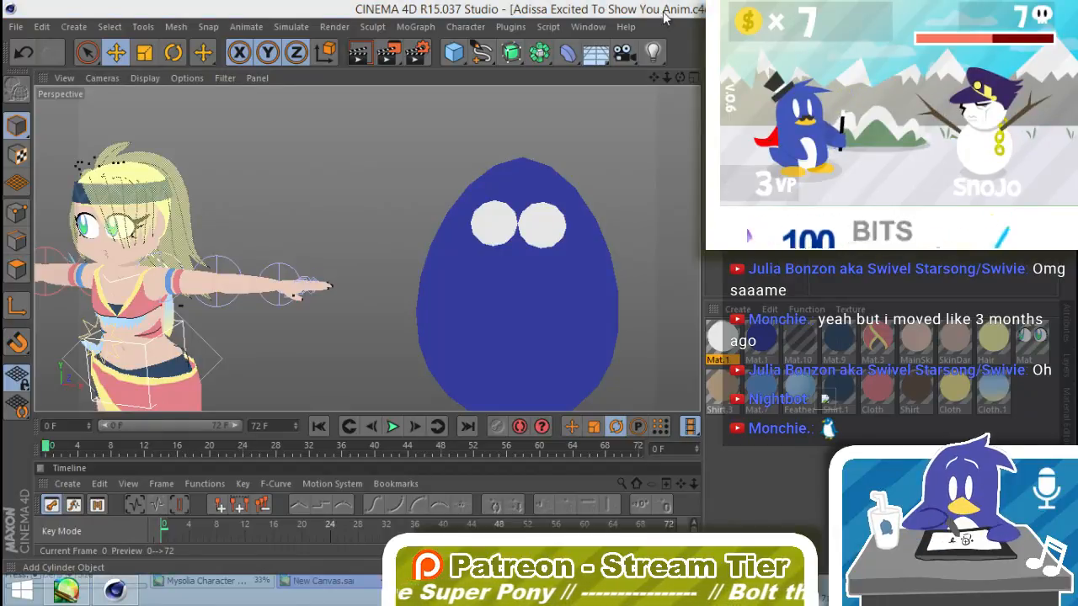
{"action": "mouse_move", "coordinate": [512, 284]}
{"action": "left_mouse_down", "text": "alt"}
{"action": "mouse_move", "coordinate": [555, 258]}
{"action": "mouse_move", "coordinate": [532, 283]}
{"action": "left_mouse_up", "text": "alt"}
Step: Copy the left white disc, scale the copy down to about 27% and adjust its position within the eye
{"action": "left_click", "coordinate": [501, 215]}
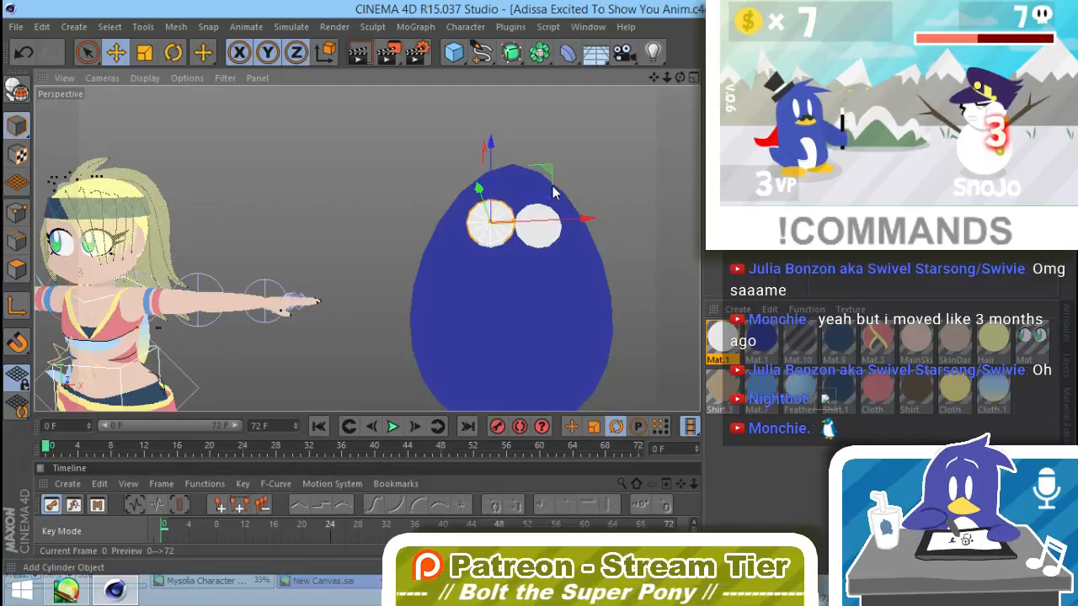
{"action": "left_click_drag", "start_coordinate": [605, 158], "coordinate": [406, 290]}
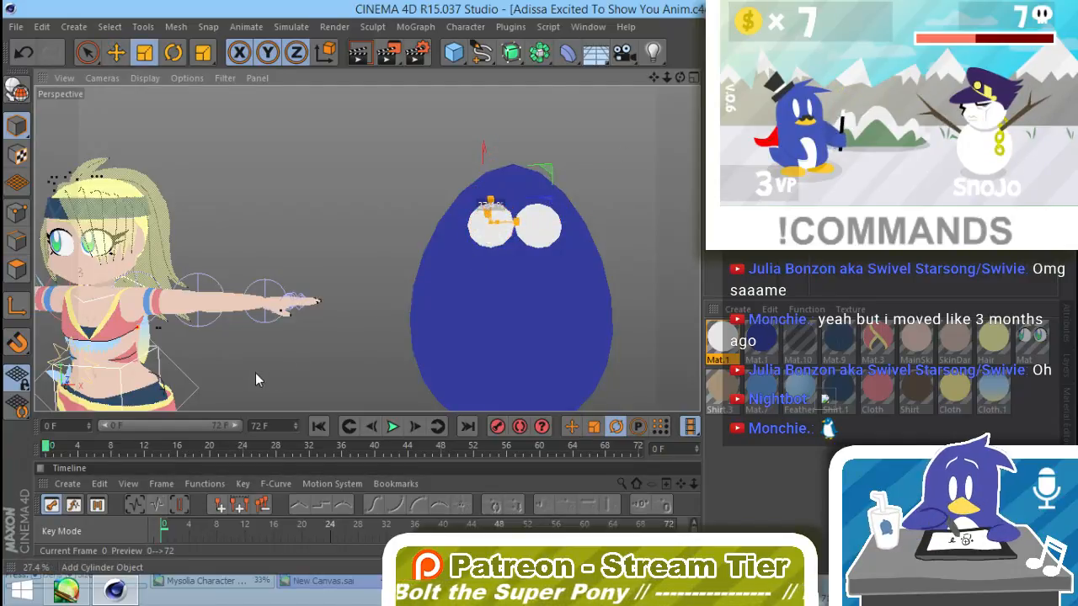
{"action": "scroll", "coordinate": [507, 172], "scroll_direction": "up", "scroll_amount": 5}
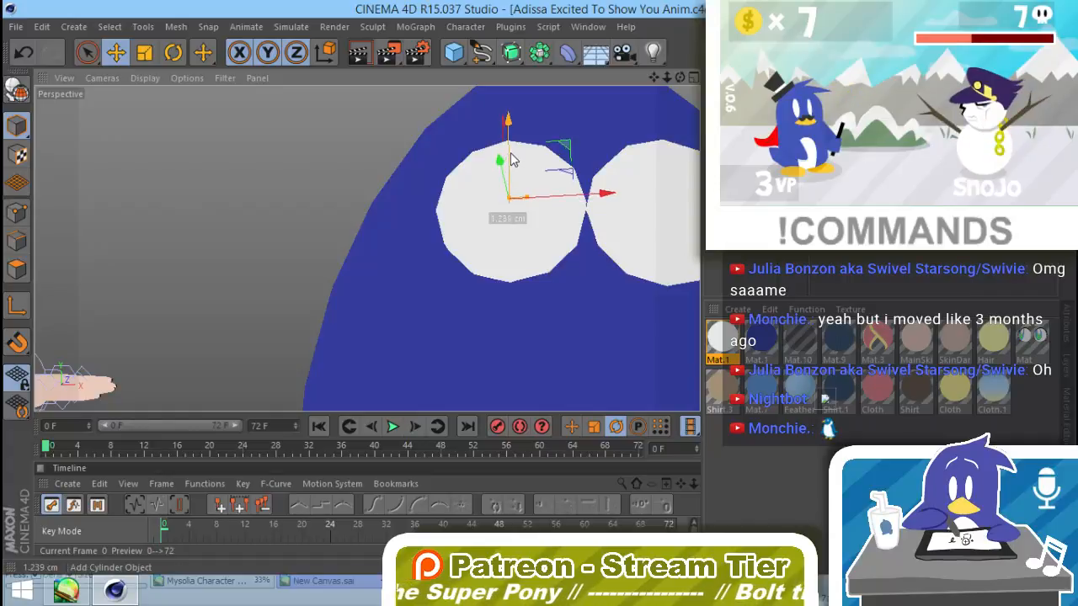
{"action": "left_click_drag", "start_coordinate": [512, 160], "coordinate": [523, 137]}
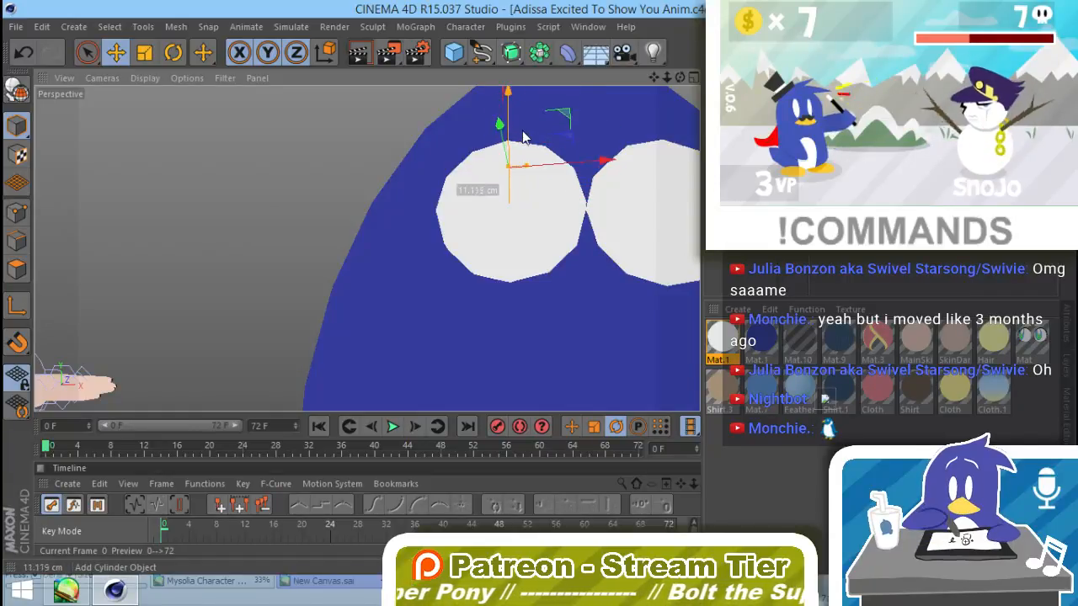
{"action": "left_click_drag", "start_coordinate": [534, 212], "coordinate": [647, 208], "text": "alt"}
{"action": "key", "text": "ctrl+z"}
Step: Shrink the copied disc further into a tiny hole and reduce its rotation segments to form a hexagon
{"action": "left_click_drag", "start_coordinate": [558, 179], "coordinate": [564, 174]}
{"action": "left_click_drag", "start_coordinate": [561, 248], "coordinate": [394, 313], "text": "alt"}
{"action": "key", "text": "t"}
{"action": "left_click_drag", "start_coordinate": [535, 222], "coordinate": [300, 342]}
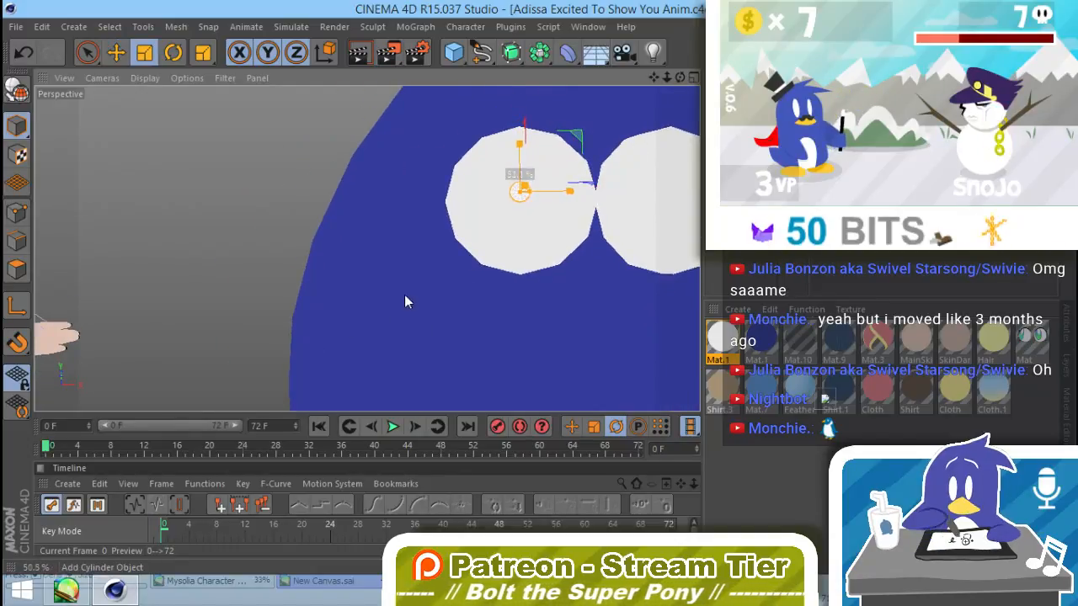
{"action": "left_click_drag", "start_coordinate": [404, 302], "coordinate": [355, 327]}
{"action": "left_click", "coordinate": [1065, 328]}
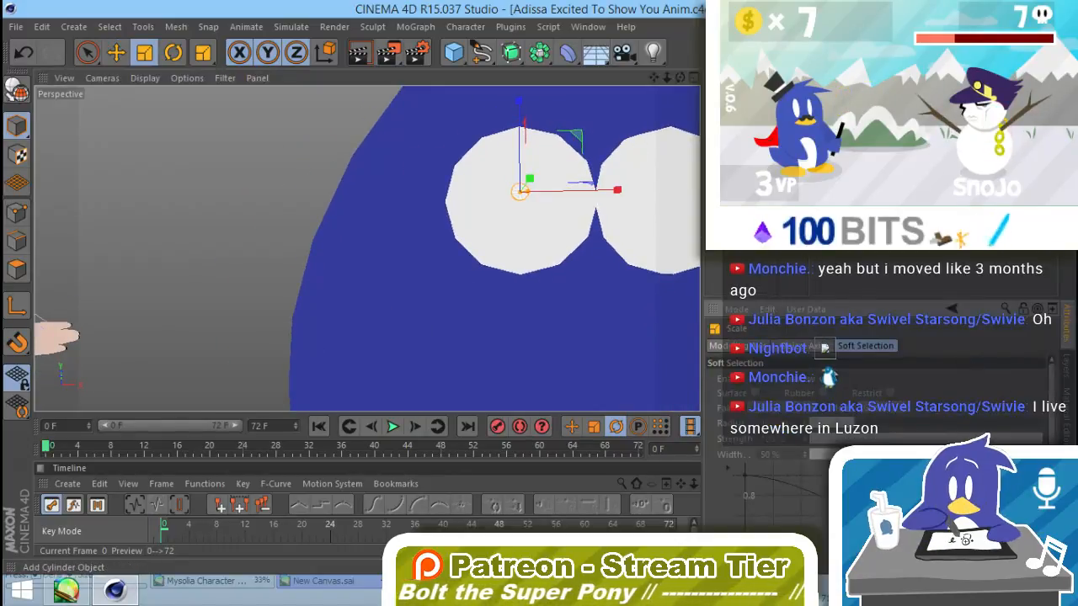
{"action": "left_click", "coordinate": [766, 214]}
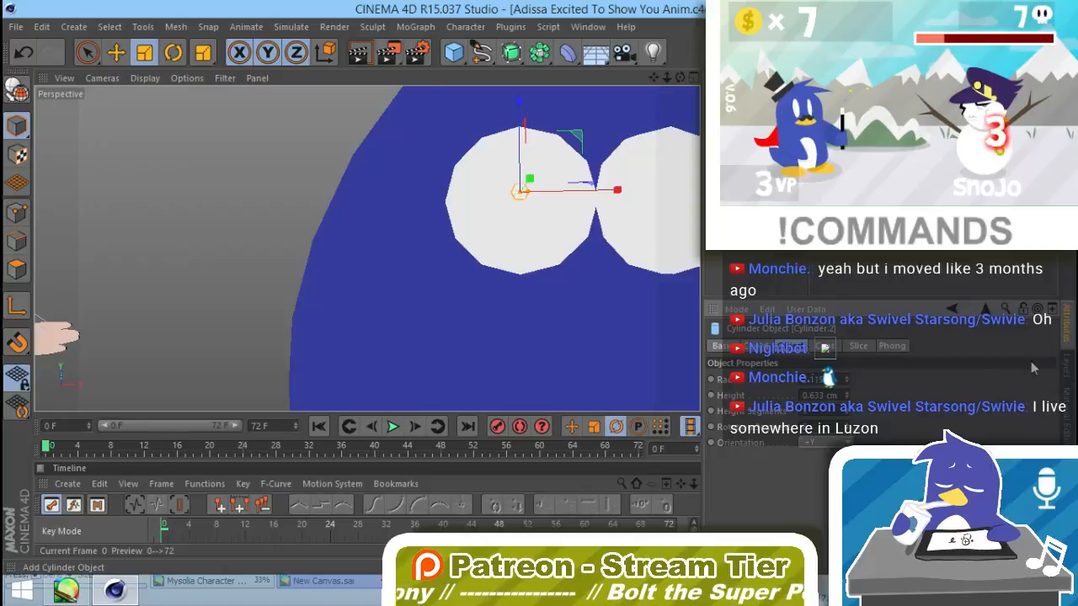
Step: Give the tiny hexagonal disc a duplicate of the white material with its luminance color set to grey, RGB 153, 153, 153
{"action": "left_click", "coordinate": [1066, 462]}
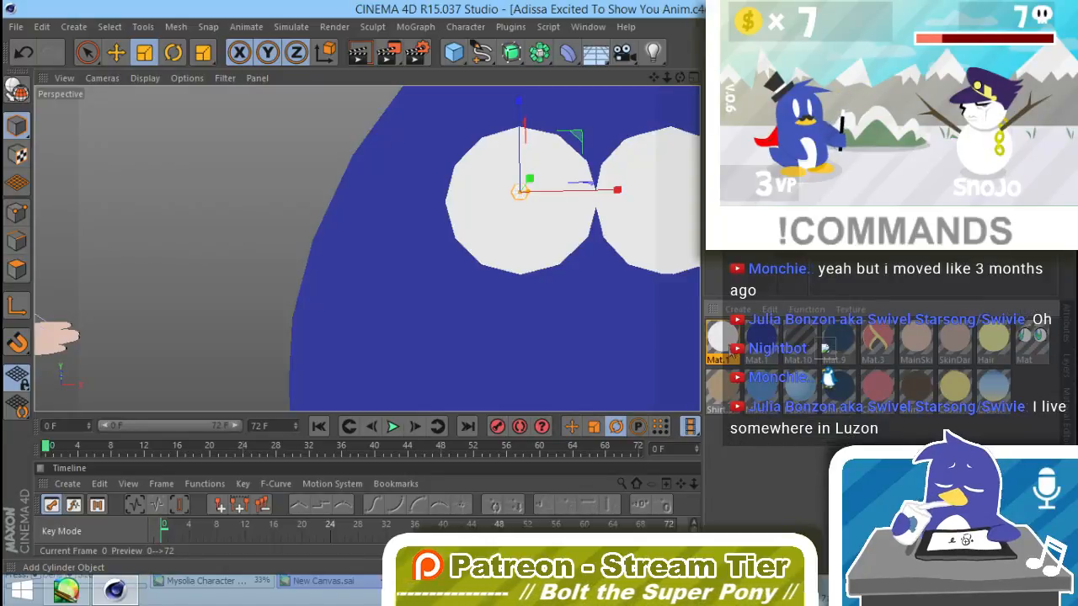
{"action": "mouse_move", "coordinate": [729, 348]}
{"action": "left_mouse_down"}
{"action": "mouse_move", "coordinate": [716, 339]}
{"action": "mouse_move", "coordinate": [722, 358]}
{"action": "left_mouse_up"}
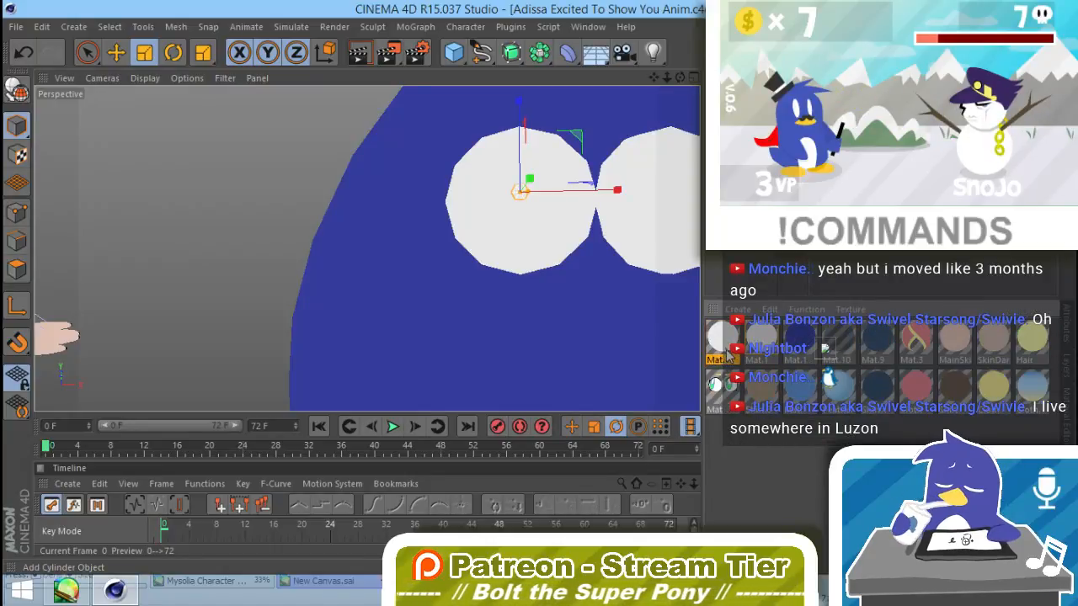
{"action": "double_click", "coordinate": [727, 348]}
{"action": "left_click", "coordinate": [904, 362]}
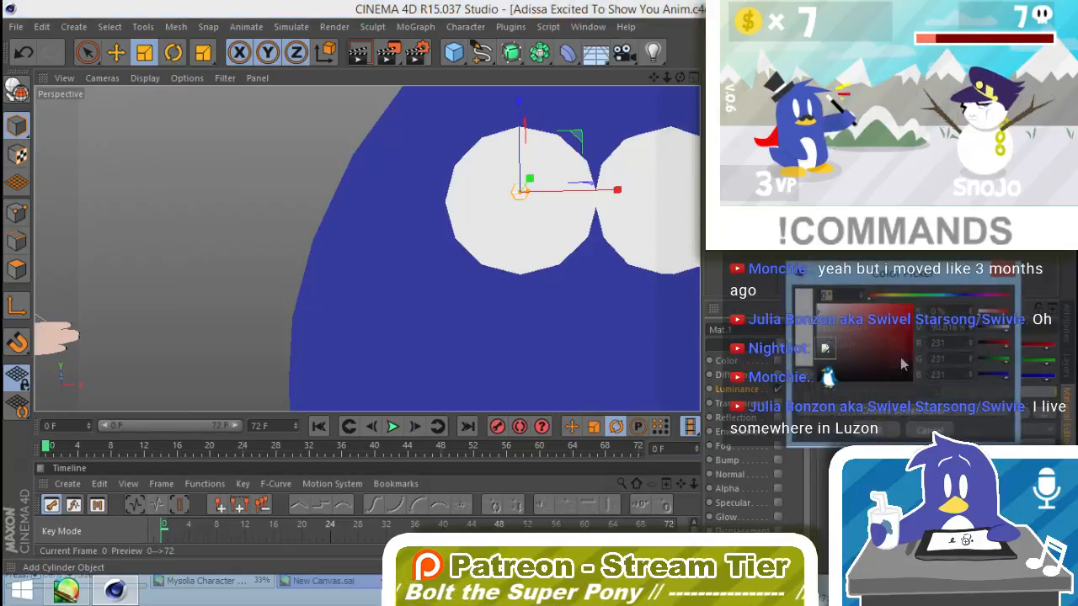
{"action": "left_click", "coordinate": [879, 430]}
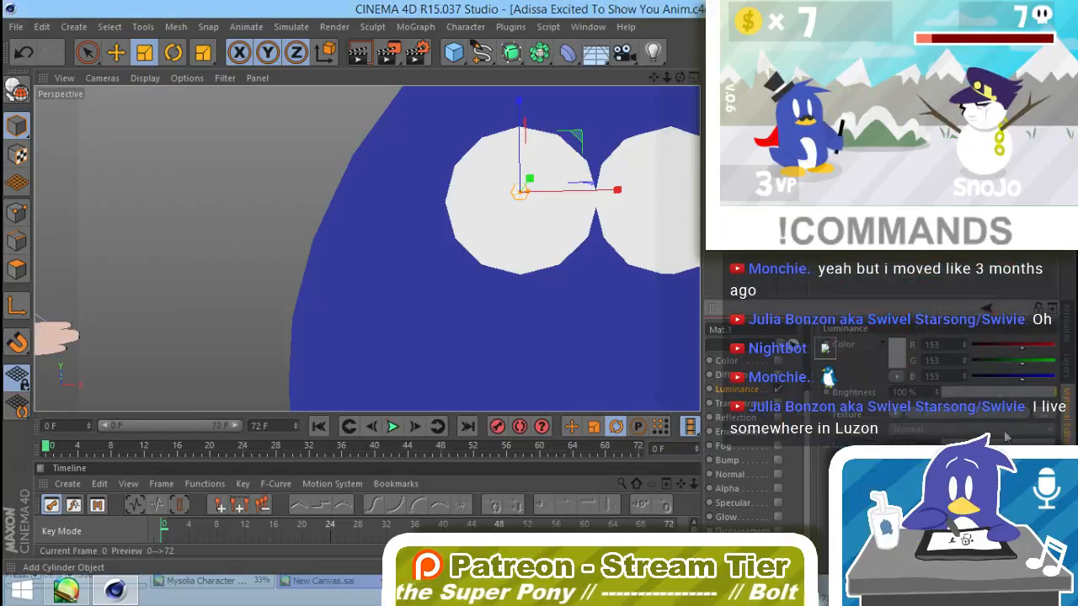
{"action": "left_click", "coordinate": [1065, 471]}
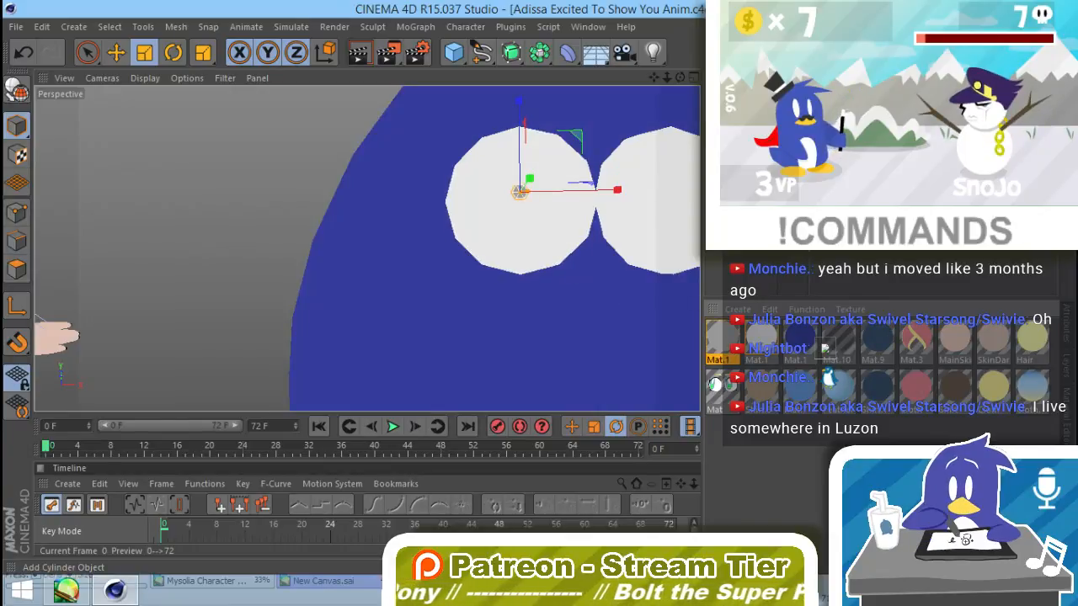
{"action": "left_click", "coordinate": [791, 227]}
{"action": "left_click_drag", "start_coordinate": [527, 354], "coordinate": [519, 212], "text": "alt"}
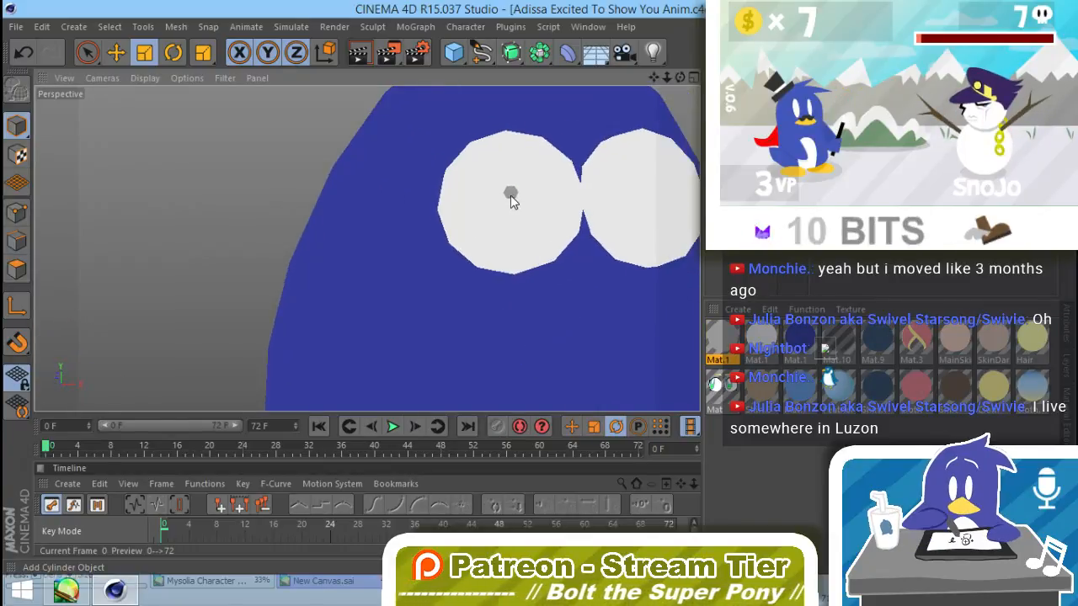
Step: Copy the grey hexagon into a two-by-two pattern of four buttonholes on the left white disc
{"action": "left_click", "coordinate": [511, 197]}
{"action": "left_click_drag", "start_coordinate": [534, 306], "coordinate": [569, 300], "text": "alt"}
{"action": "key", "text": "e"}
{"action": "left_click_drag", "start_coordinate": [581, 138], "coordinate": [562, 176]}
{"action": "mouse_move", "coordinate": [613, 289]}
{"action": "left_mouse_down", "text": "alt"}
{"action": "mouse_move", "coordinate": [539, 277]}
{"action": "mouse_move", "coordinate": [613, 284]}
{"action": "left_mouse_up", "text": "alt"}
{"action": "middle_click_drag", "start_coordinate": [620, 241], "coordinate": [427, 253], "text": "alt"}
{"action": "left_click_drag", "start_coordinate": [426, 252], "coordinate": [444, 258], "text": "alt"}
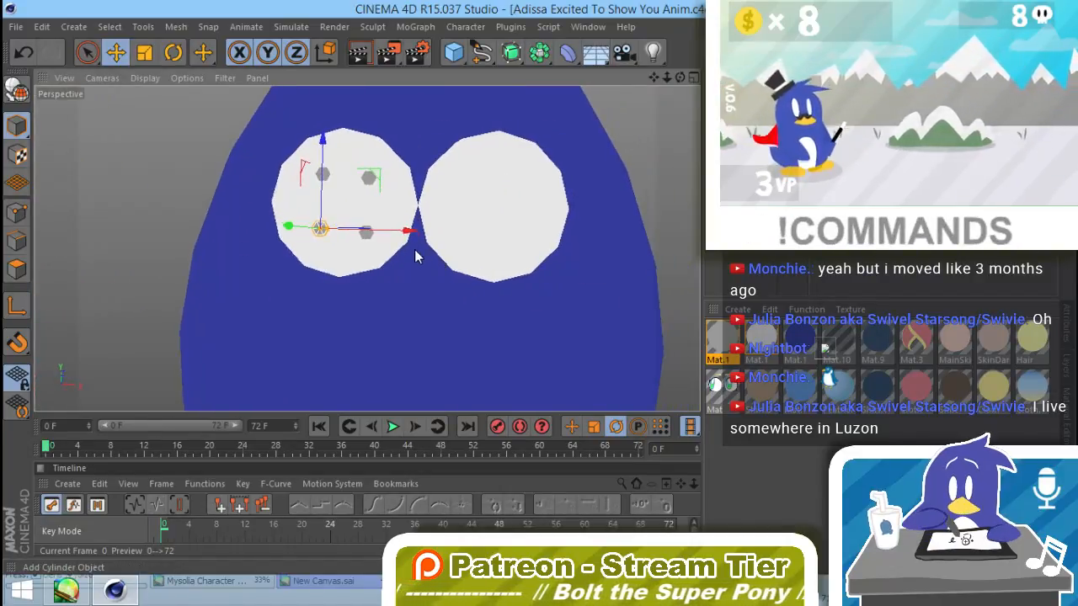
{"action": "left_click_drag", "start_coordinate": [473, 315], "coordinate": [508, 256], "text": "alt"}
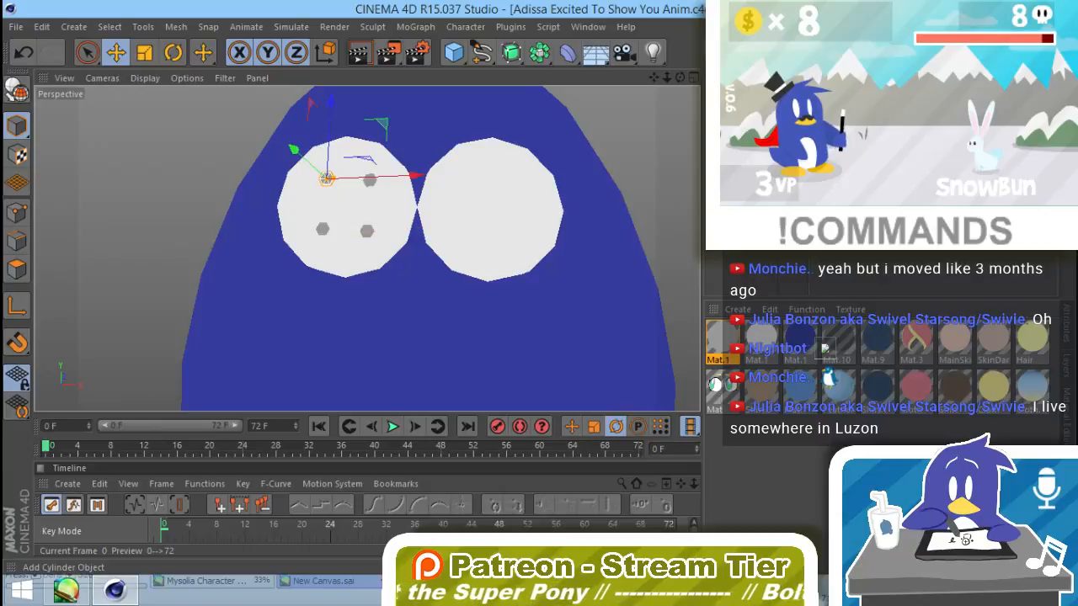
Step: Copy the four buttonholes across to the right white disc and rotate them to match its angle
{"action": "left_click_drag", "start_coordinate": [757, 202], "coordinate": [520, 151]}
{"action": "left_click_drag", "start_coordinate": [413, 175], "coordinate": [557, 215], "text": "ctrl"}
{"action": "left_click_drag", "start_coordinate": [538, 286], "coordinate": [509, 168], "text": "alt"}
{"action": "key", "text": "r"}
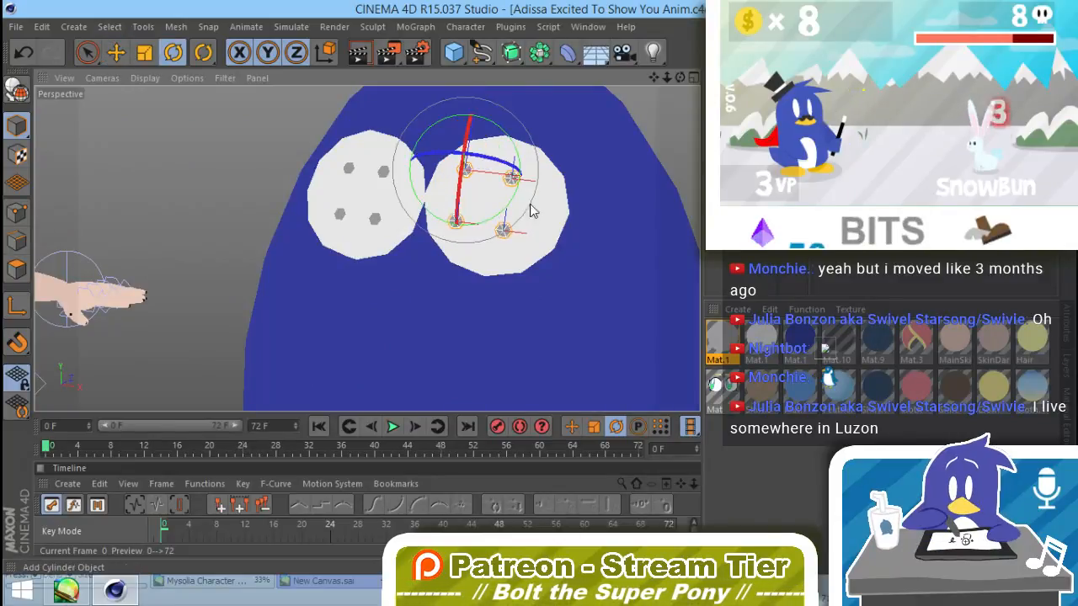
{"action": "left_click_drag", "start_coordinate": [550, 263], "coordinate": [565, 59], "text": "alt"}
Step: Move the copied buttonholes back about 4.4 cm against the right disc's face and shift them sideways toward its center
{"action": "key", "text": "e"}
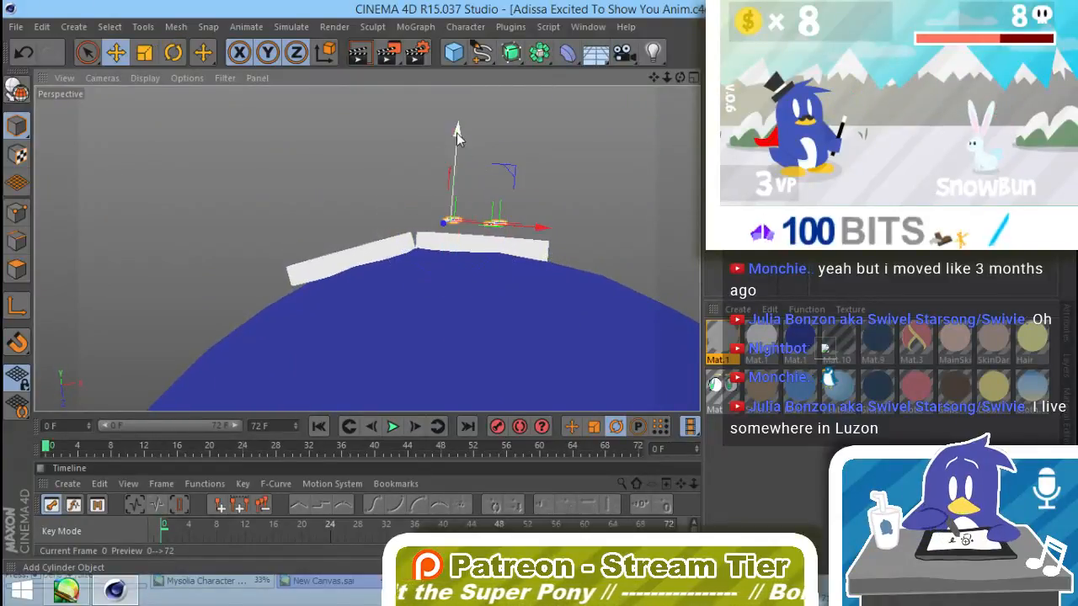
{"action": "left_click_drag", "start_coordinate": [458, 129], "coordinate": [457, 139]}
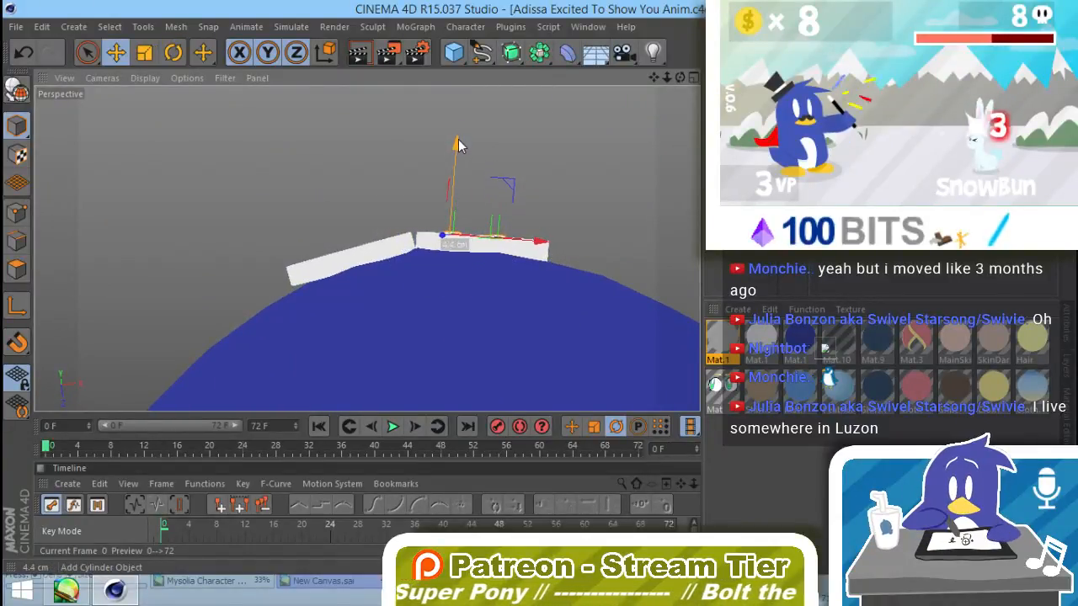
{"action": "left_click_drag", "start_coordinate": [510, 182], "coordinate": [536, 378], "text": "alt"}
{"action": "middle_click_drag", "start_coordinate": [544, 205], "coordinate": [482, 222], "text": "alt"}
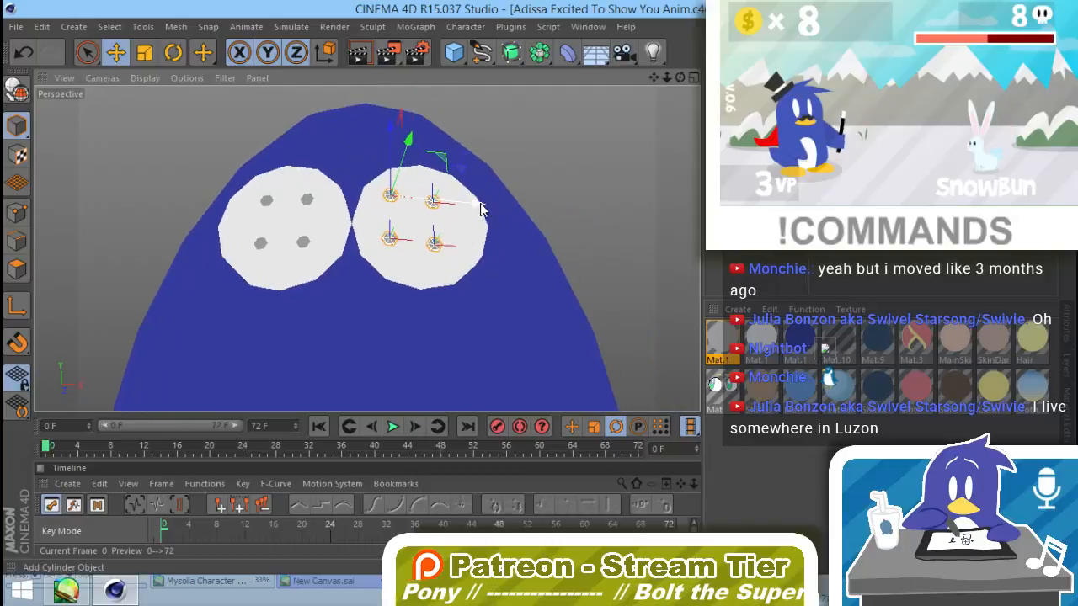
{"action": "left_click_drag", "start_coordinate": [479, 203], "coordinate": [488, 210]}
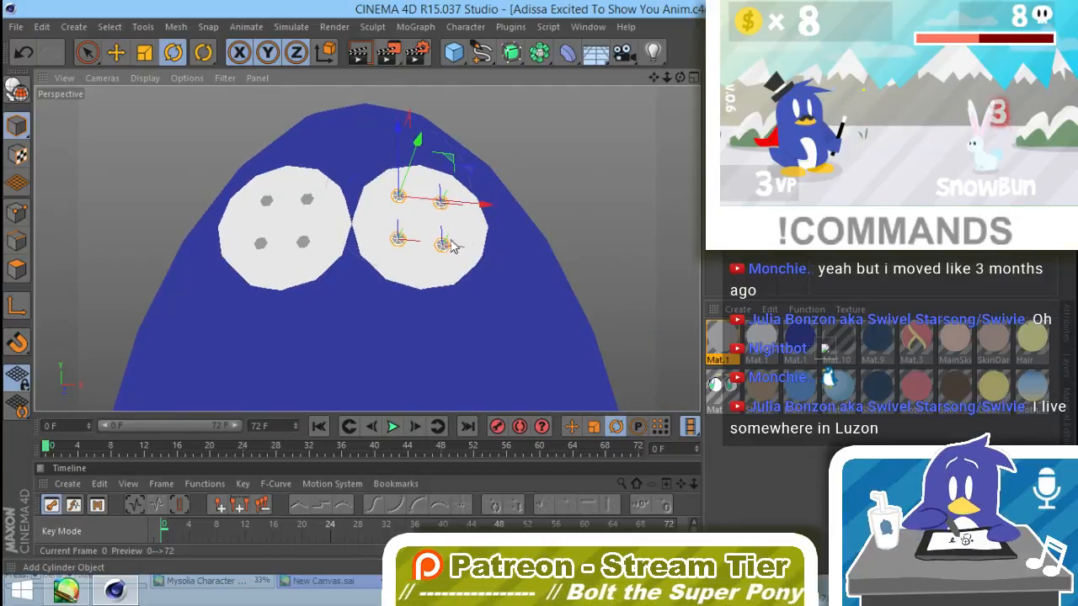
Step: Rotate the right disc's four buttonholes into a diamond arrangement and reposition them on the disc
{"action": "key", "text": "r"}
{"action": "left_click_drag", "start_coordinate": [429, 244], "coordinate": [396, 246]}
{"action": "key", "text": "e"}
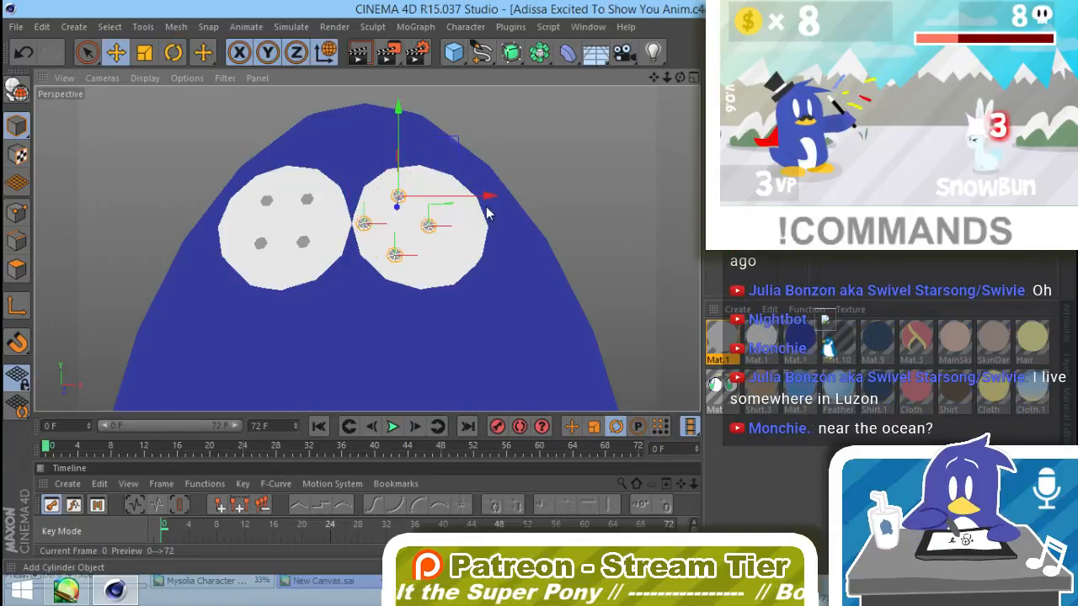
{"action": "key", "text": "ctrl+z"}
{"action": "key", "text": "ctrl+z"}
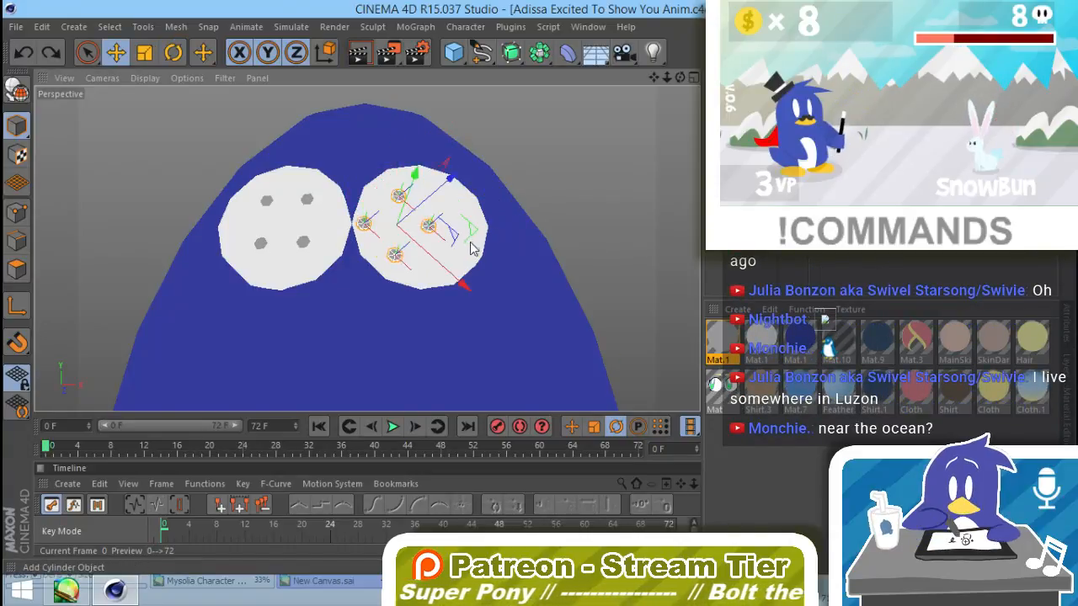
{"action": "left_click_drag", "start_coordinate": [469, 235], "coordinate": [401, 281], "text": "alt"}
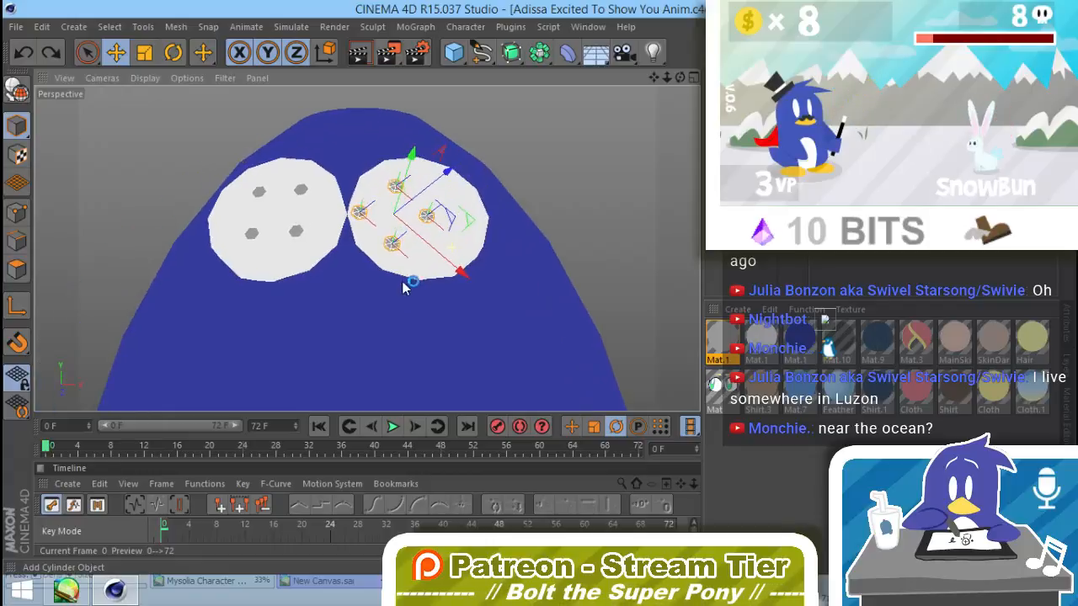
{"action": "left_click_drag", "start_coordinate": [475, 225], "coordinate": [461, 251]}
Step: Refine the rotation of the right disc's buttonhole group so it sits tilted relative to the left one
{"action": "key", "text": "r"}
{"action": "left_click", "coordinate": [552, 172]}
{"action": "left_click_drag", "start_coordinate": [460, 309], "coordinate": [494, 288], "text": "alt"}
{"action": "scroll", "coordinate": [492, 291], "scroll_direction": "down", "scroll_amount": 4}
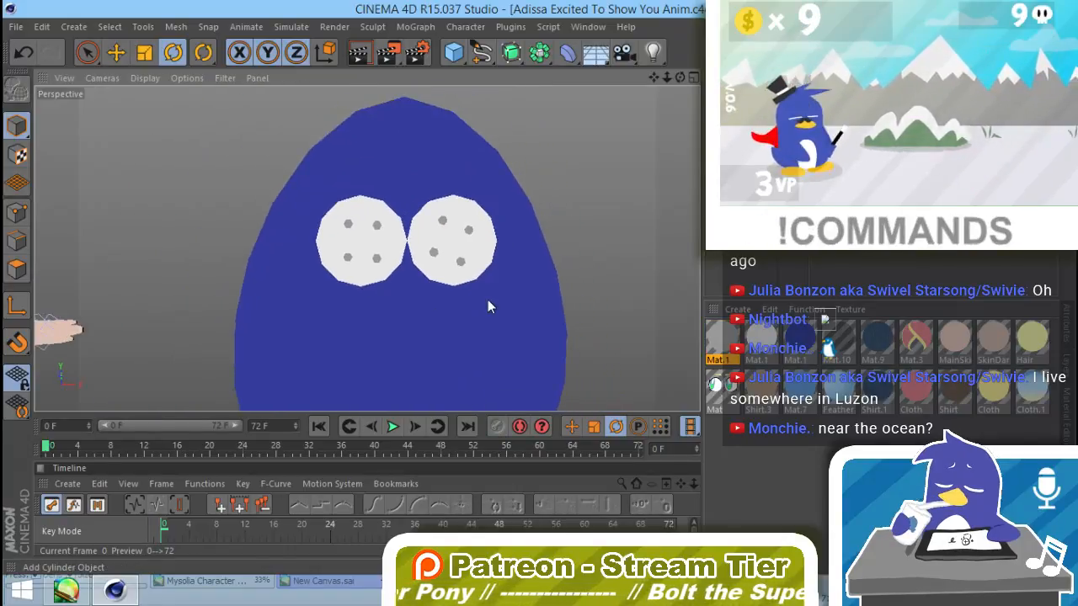
{"action": "middle_click_drag", "start_coordinate": [488, 300], "coordinate": [479, 231], "text": "alt"}
{"action": "key", "text": "ctrl+z"}
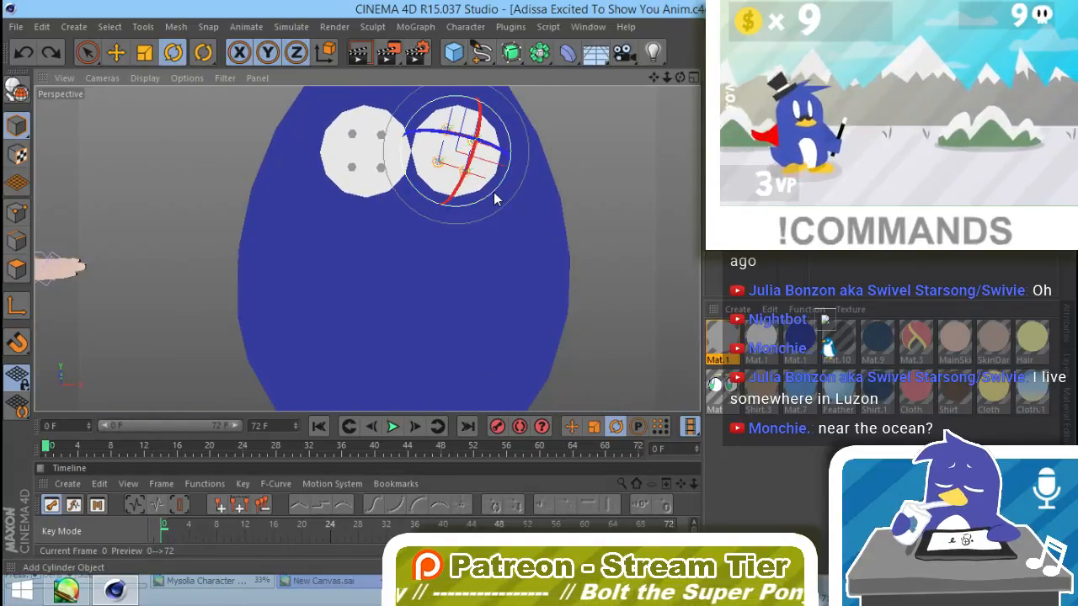
{"action": "left_click_drag", "start_coordinate": [493, 197], "coordinate": [479, 202]}
{"action": "key", "text": "e"}
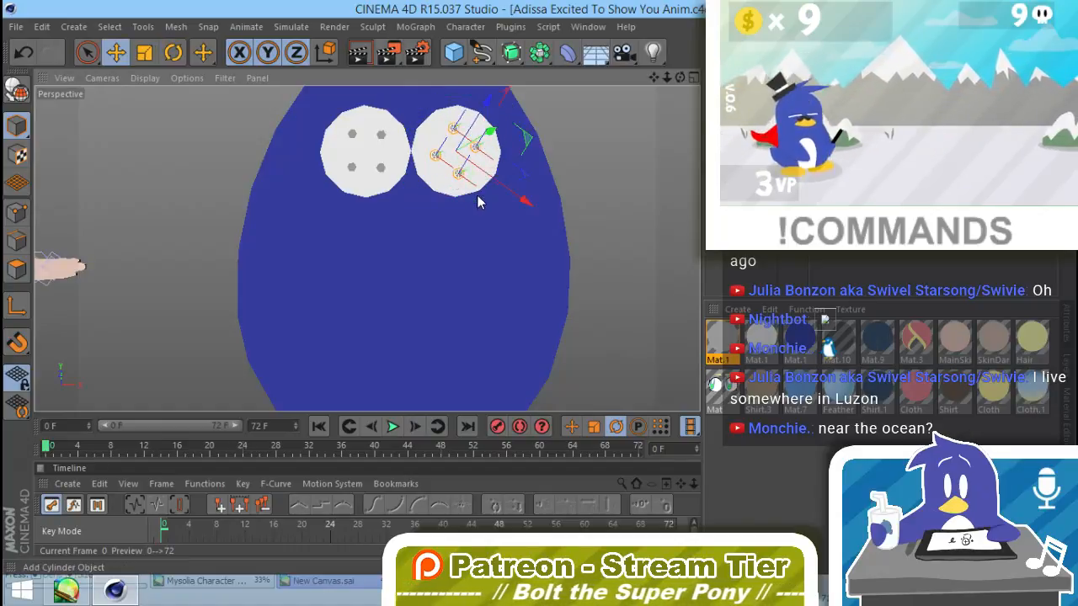
{"action": "left_click", "coordinate": [592, 170]}
{"action": "left_click_drag", "start_coordinate": [593, 170], "coordinate": [473, 243], "text": "alt"}
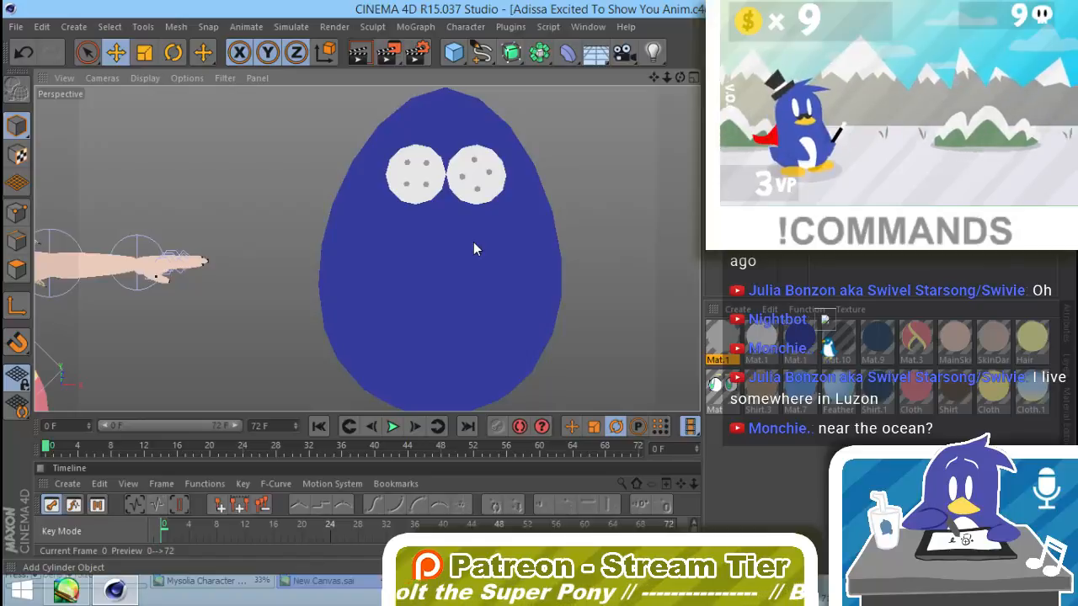
Step: Nudge individual buttonholes on the right disc to even out their spacing
{"action": "scroll", "coordinate": [495, 175], "scroll_direction": "up", "scroll_amount": 4}
{"action": "middle_click_drag", "start_coordinate": [486, 192], "coordinate": [484, 209], "text": "alt"}
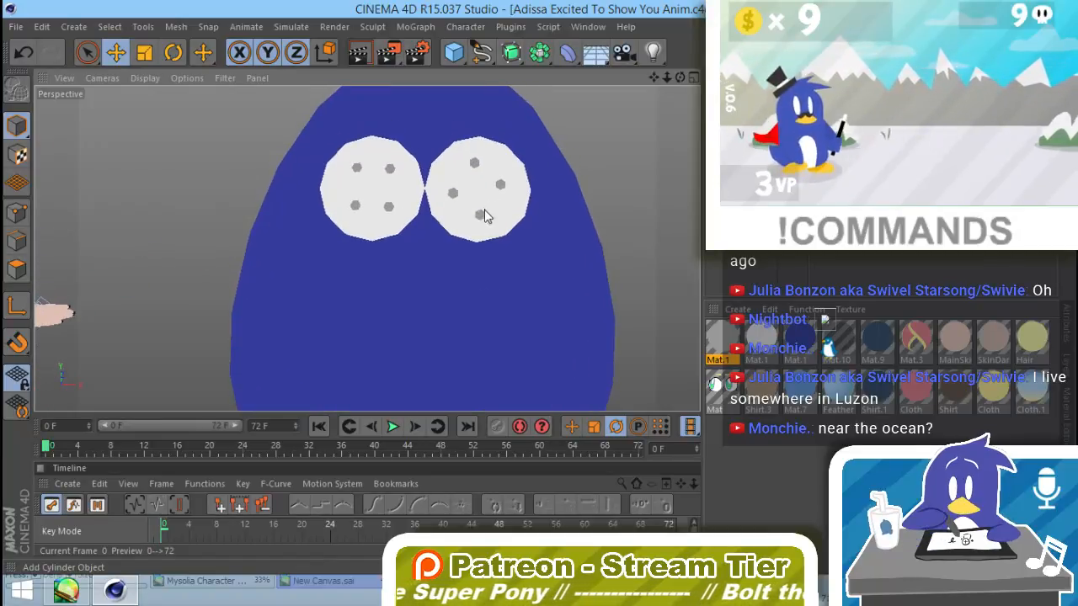
{"action": "left_click", "coordinate": [452, 194]}
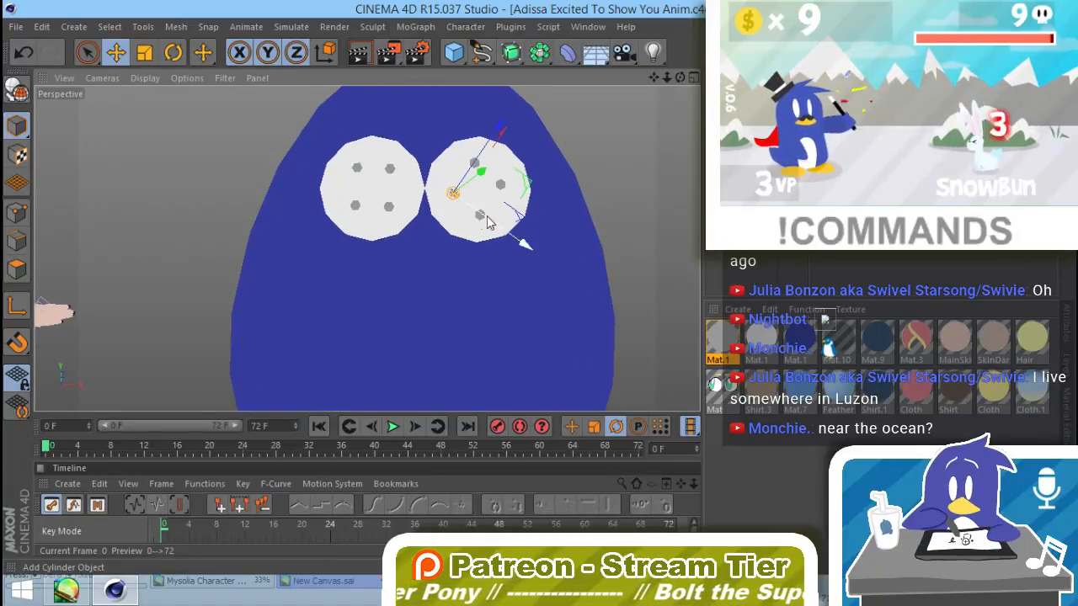
{"action": "left_click_drag", "start_coordinate": [501, 230], "coordinate": [498, 229]}
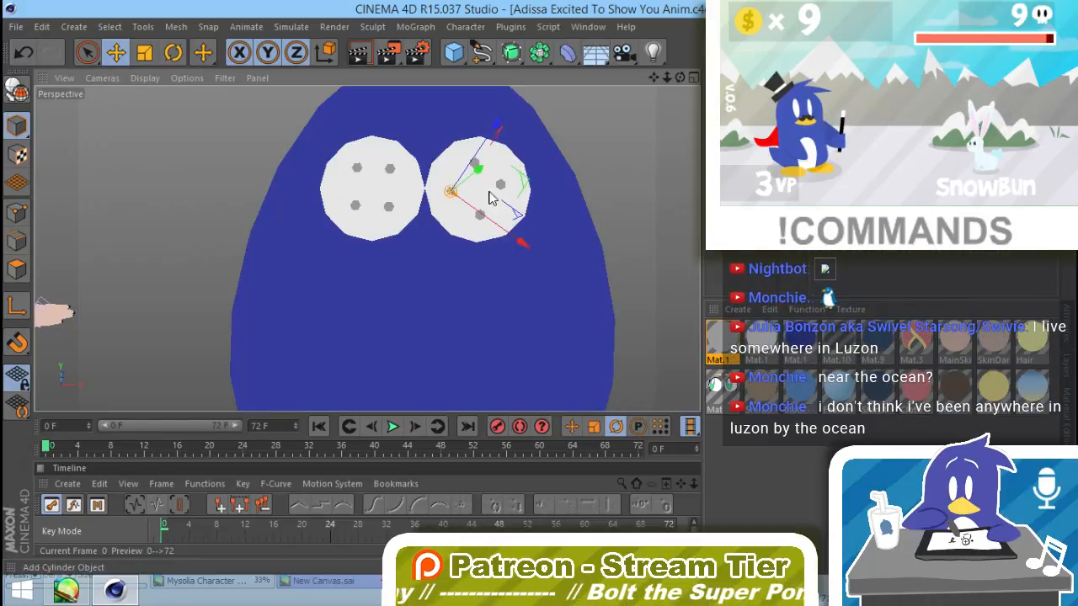
{"action": "mouse_move", "coordinate": [496, 160]}
{"action": "left_mouse_down", "text": "alt"}
{"action": "mouse_move", "coordinate": [472, 167]}
{"action": "mouse_move", "coordinate": [497, 150]}
{"action": "left_mouse_up", "text": "alt"}
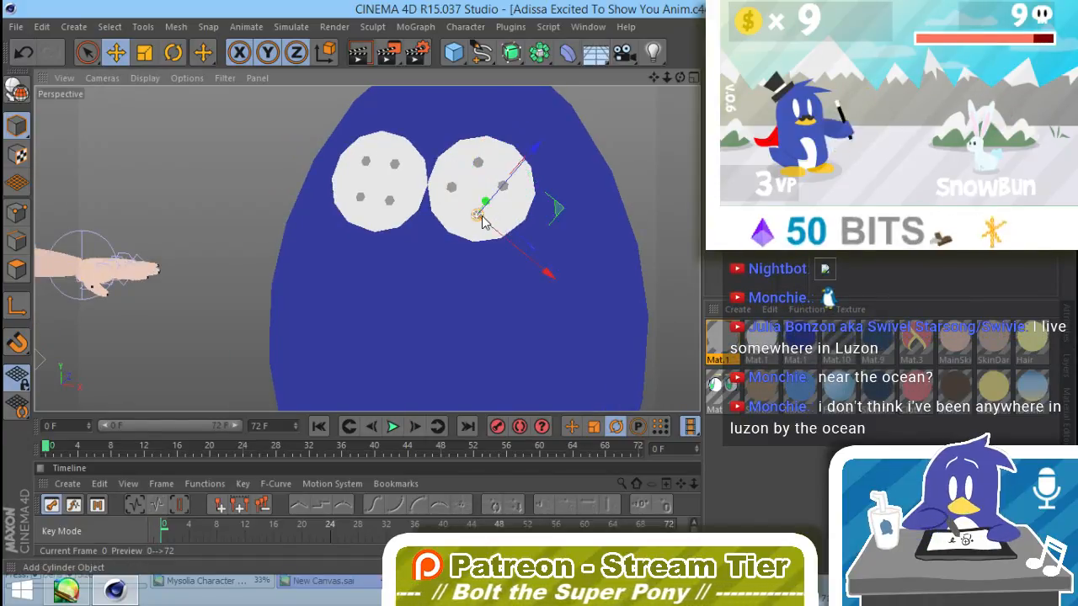
{"action": "left_click_drag", "start_coordinate": [528, 161], "coordinate": [532, 156]}
{"action": "left_click", "coordinate": [607, 141]}
{"action": "left_click_drag", "start_coordinate": [512, 257], "coordinate": [547, 231], "text": "alt"}
{"action": "scroll", "coordinate": [548, 234], "scroll_direction": "down", "scroll_amount": 5}
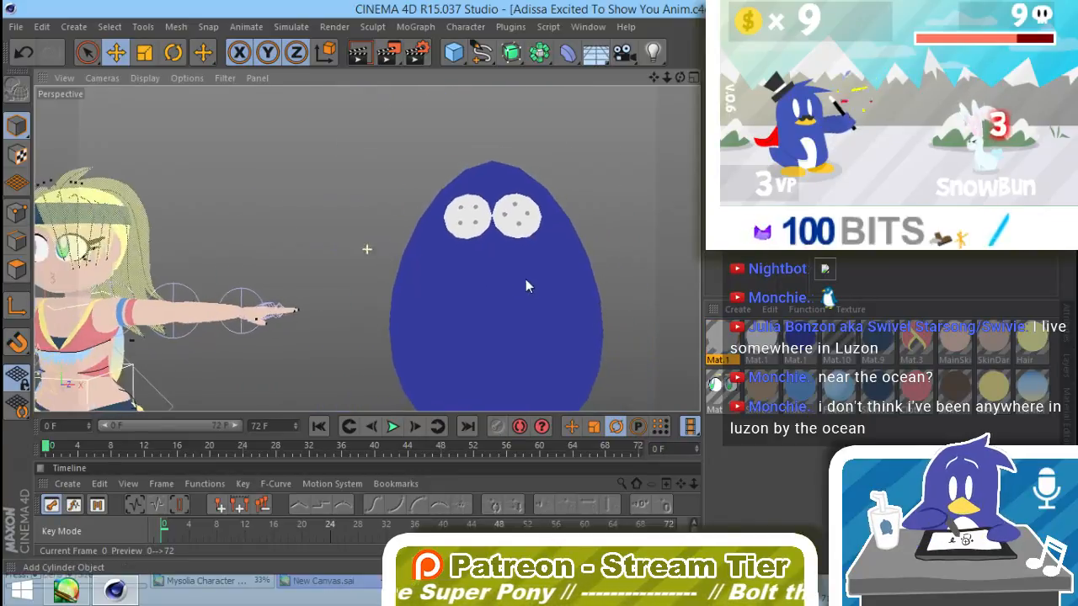
{"action": "left_click_drag", "start_coordinate": [520, 283], "coordinate": [535, 375], "text": "alt"}
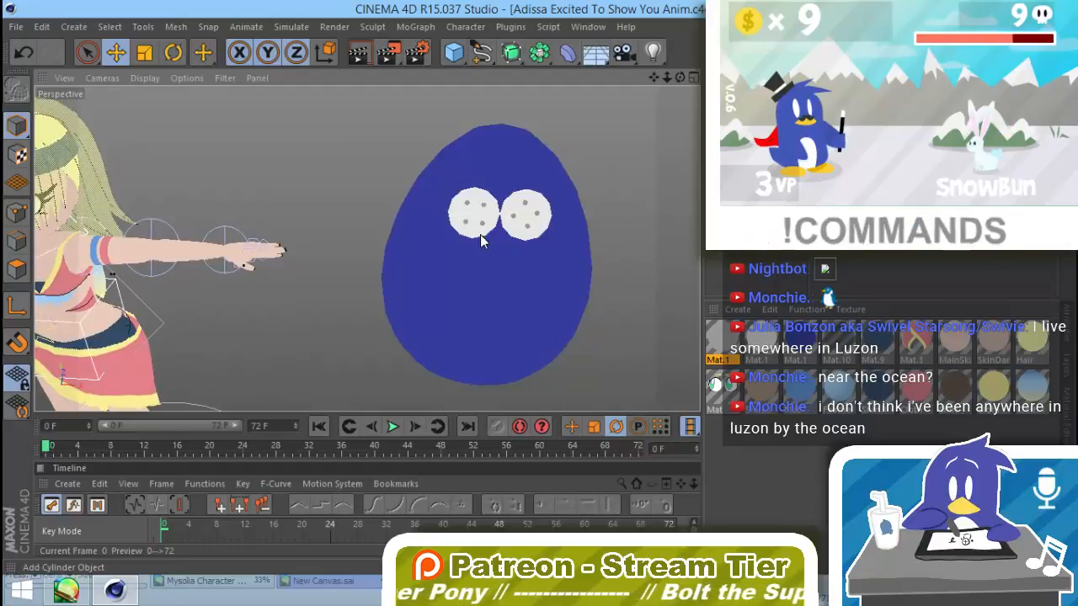
Step: Move the left disc's buttonholes closer together so the four sit in a compact, even square
{"action": "scroll", "coordinate": [568, 232], "scroll_direction": "up", "scroll_amount": 3}
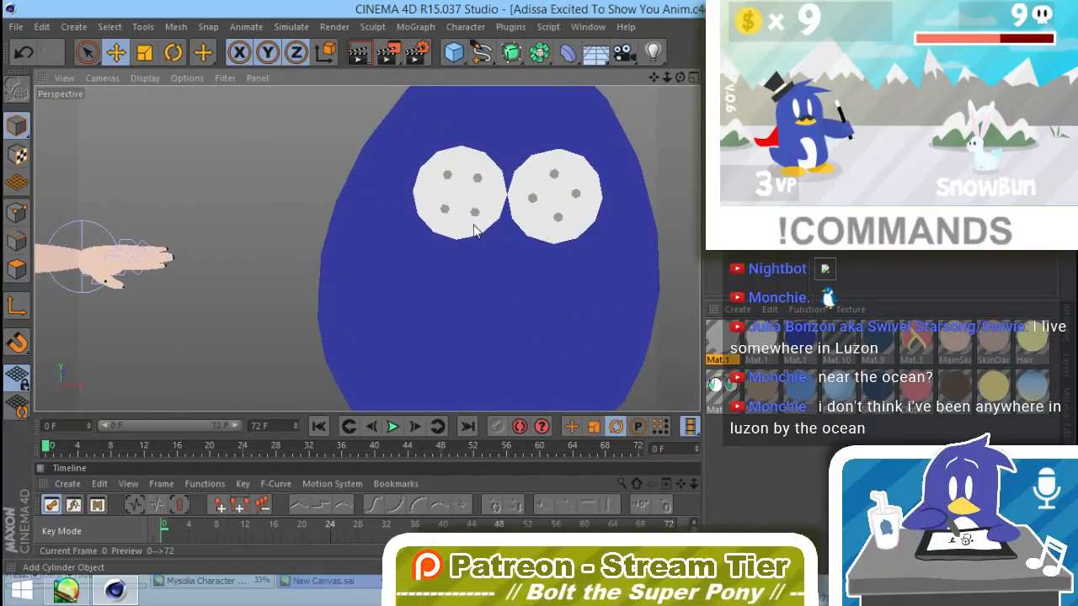
{"action": "left_click", "coordinate": [475, 218]}
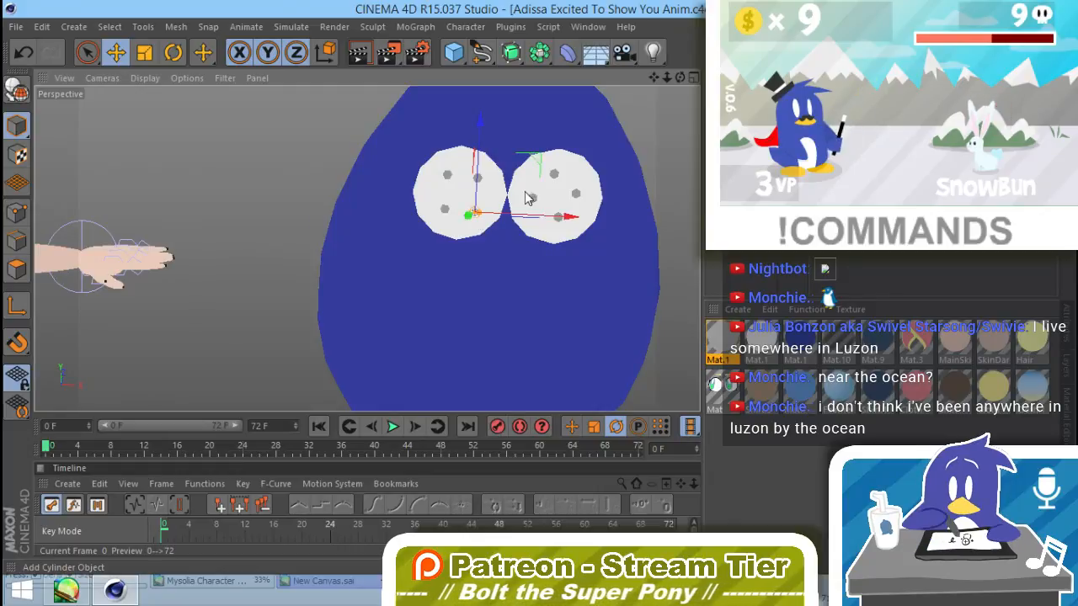
{"action": "left_click_drag", "start_coordinate": [526, 198], "coordinate": [525, 163], "text": "alt"}
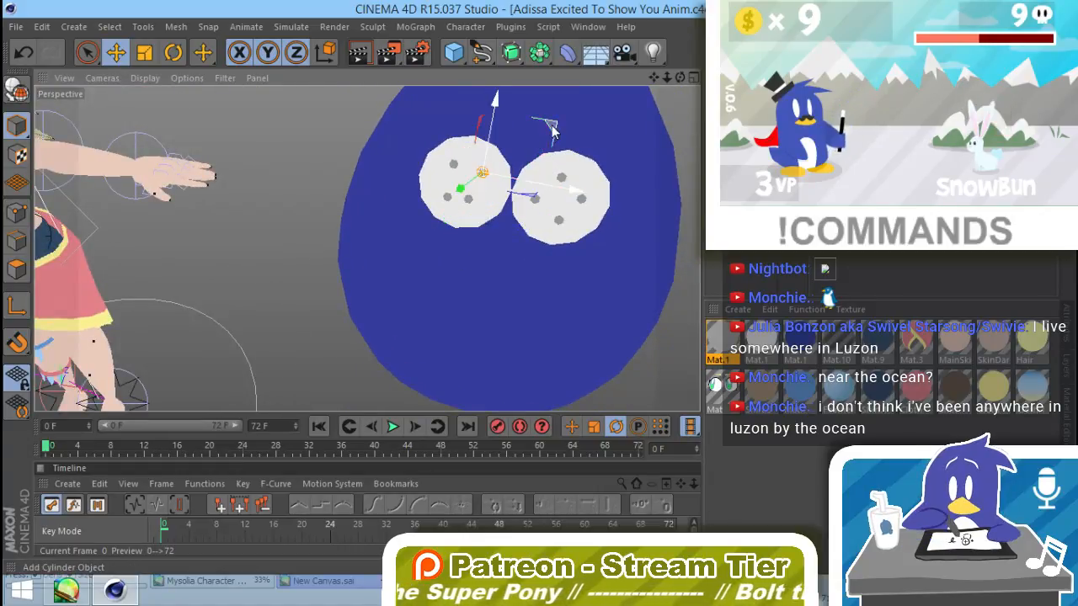
{"action": "left_click_drag", "start_coordinate": [552, 128], "coordinate": [520, 133]}
{"action": "left_click", "coordinate": [452, 164]}
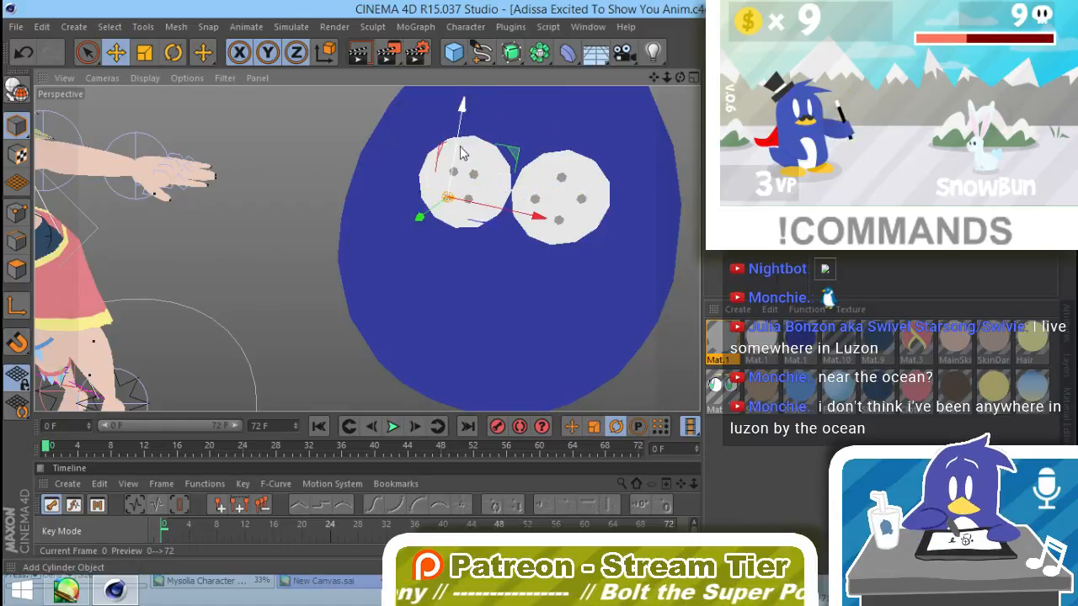
{"action": "left_click_drag", "start_coordinate": [461, 152], "coordinate": [462, 141]}
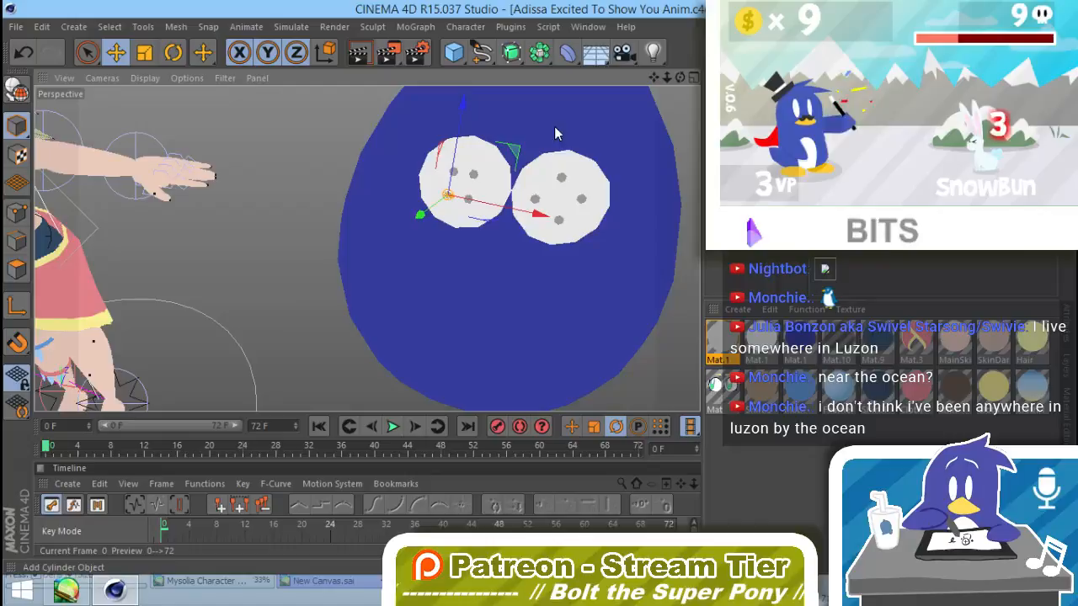
Step: Move each of the right disc's four buttonholes slightly inward to tighten the diamond arrangement
{"action": "left_click", "coordinate": [561, 178]}
{"action": "mouse_move", "coordinate": [642, 170]}
{"action": "left_mouse_down"}
{"action": "mouse_move", "coordinate": [634, 188]}
{"action": "mouse_move", "coordinate": [641, 179]}
{"action": "left_mouse_up"}
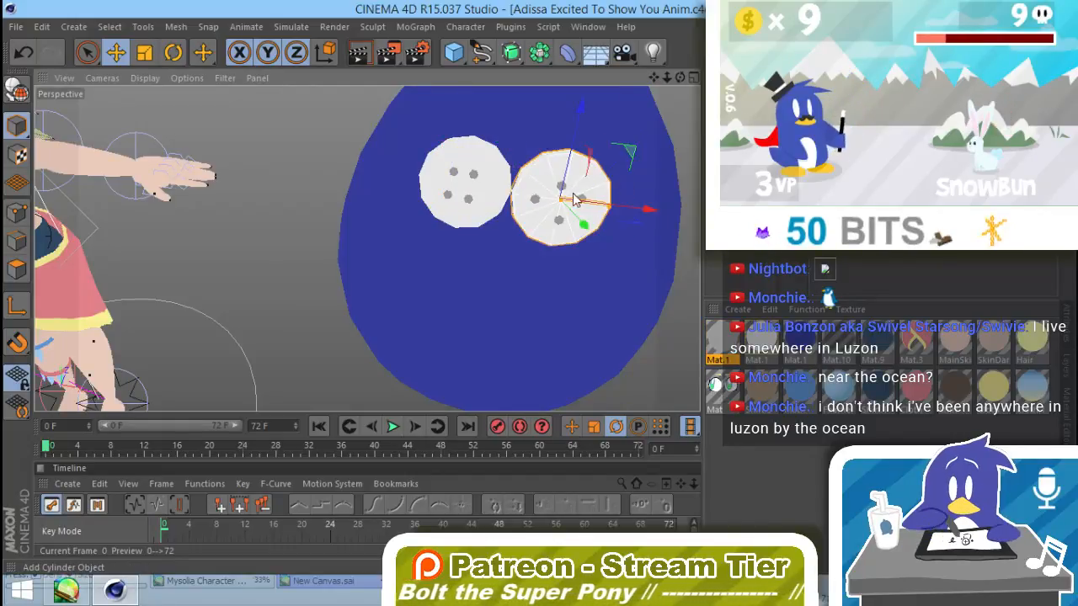
{"action": "left_click", "coordinate": [534, 199]}
{"action": "left_click_drag", "start_coordinate": [617, 195], "coordinate": [626, 200]}
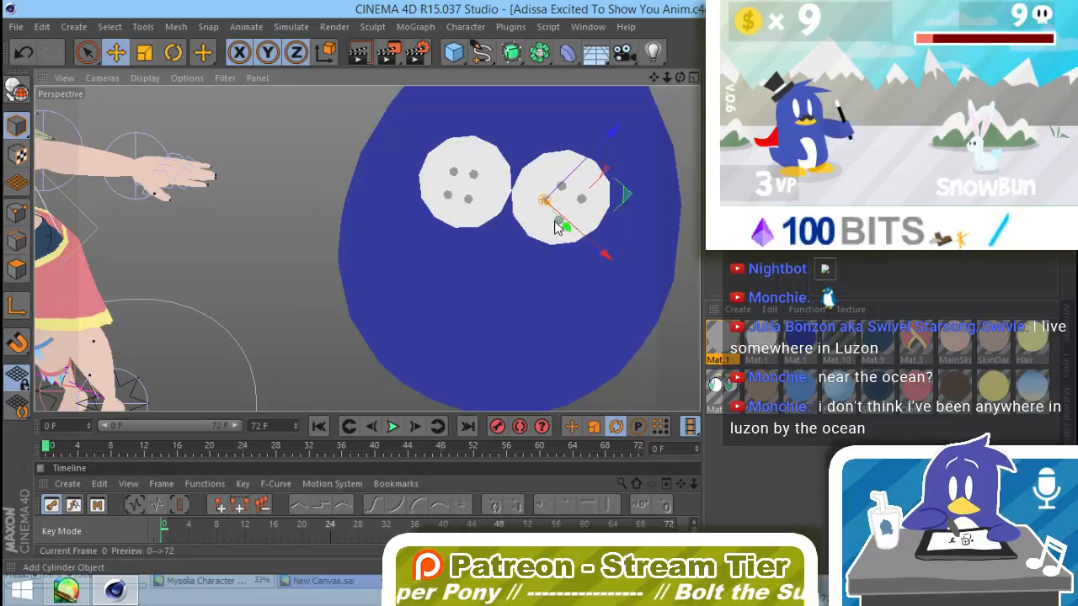
{"action": "left_click_drag", "start_coordinate": [555, 227], "coordinate": [640, 210]}
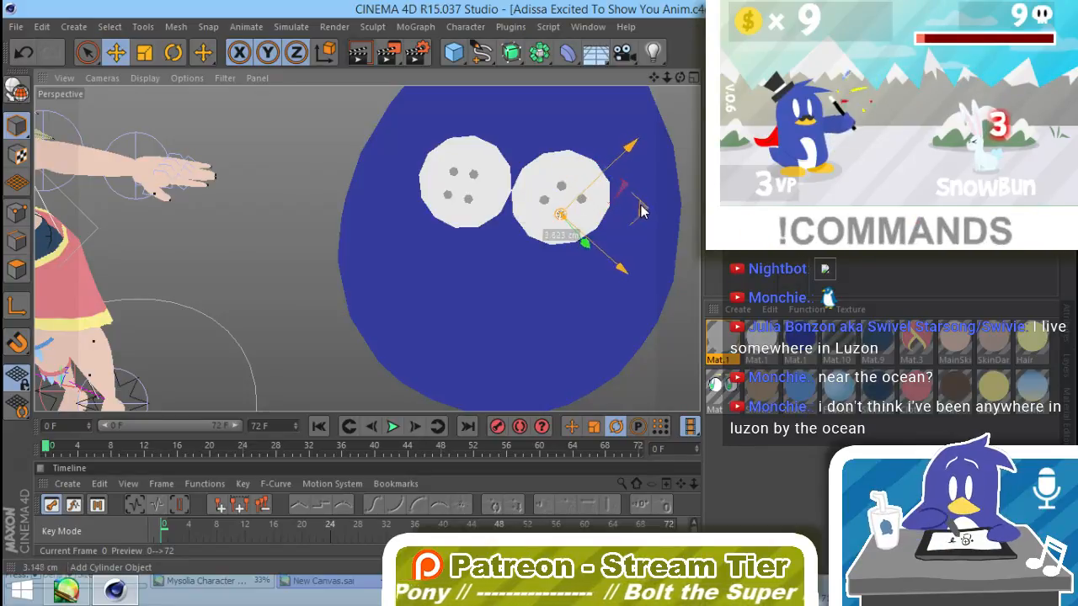
{"action": "left_click", "coordinate": [581, 202]}
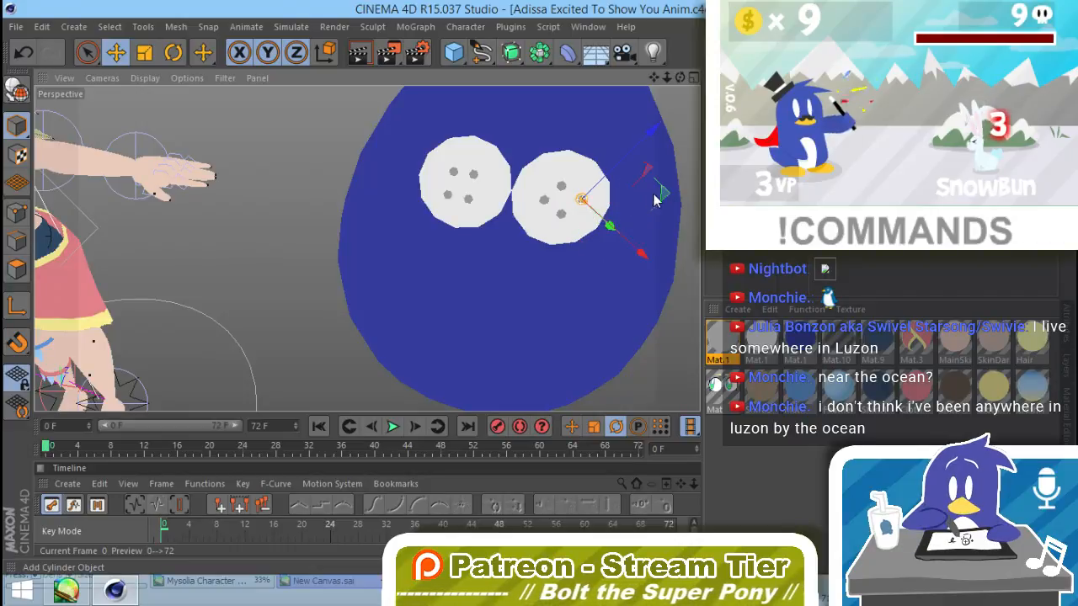
{"action": "left_click_drag", "start_coordinate": [656, 200], "coordinate": [661, 199]}
{"action": "left_click", "coordinate": [692, 308]}
Step: Lighten the luminance color of the gray buttonhole material to RGB 195, 195, 195
{"action": "left_click_drag", "start_coordinate": [575, 319], "coordinate": [600, 259], "text": "alt"}
{"action": "scroll", "coordinate": [599, 259], "scroll_direction": "down", "scroll_amount": 5}
{"action": "left_click_drag", "start_coordinate": [519, 324], "coordinate": [566, 335], "text": "alt"}
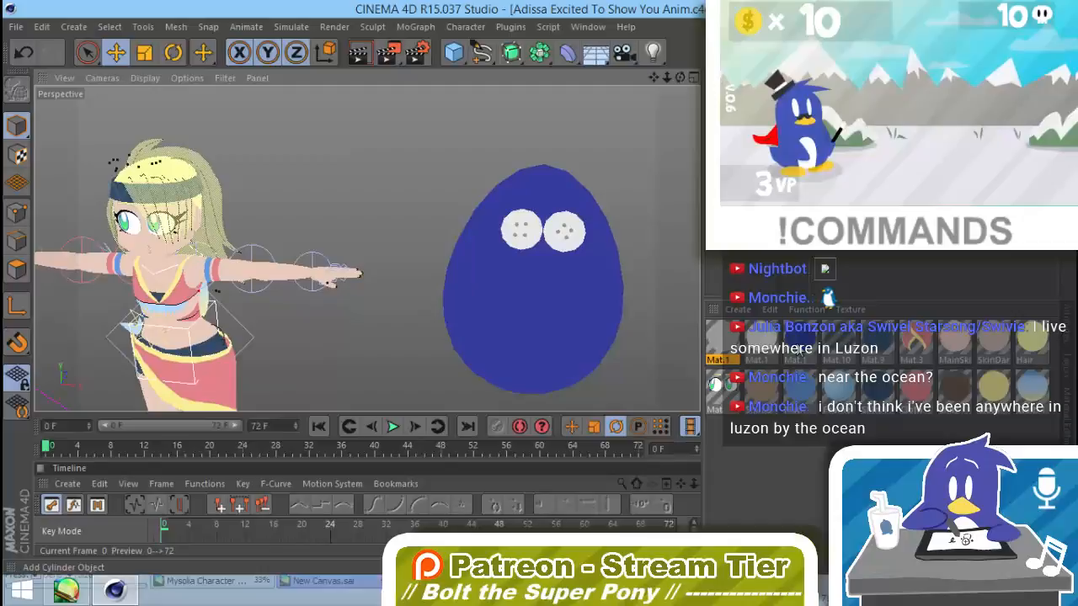
{"action": "double_click", "coordinate": [718, 341]}
{"action": "left_click", "coordinate": [904, 356]}
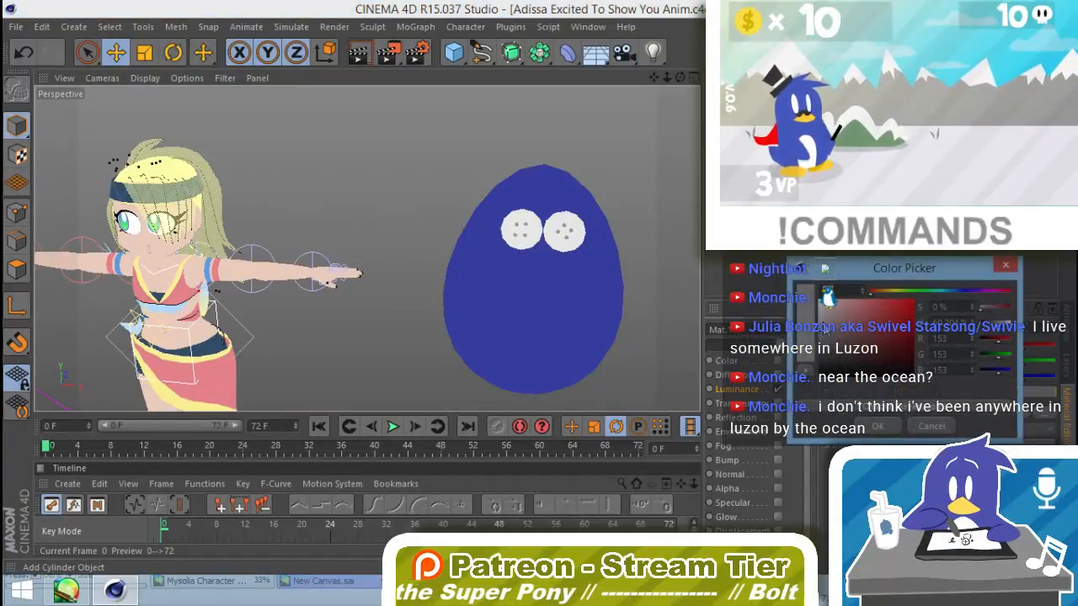
{"action": "left_click_drag", "start_coordinate": [821, 327], "coordinate": [815, 332]}
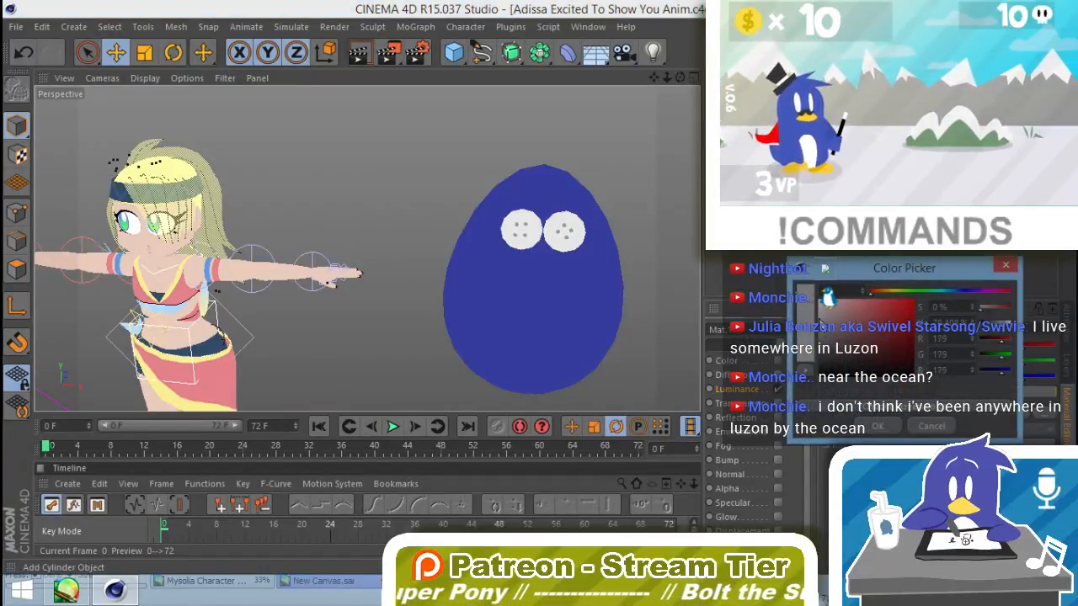
{"action": "left_click", "coordinate": [878, 426]}
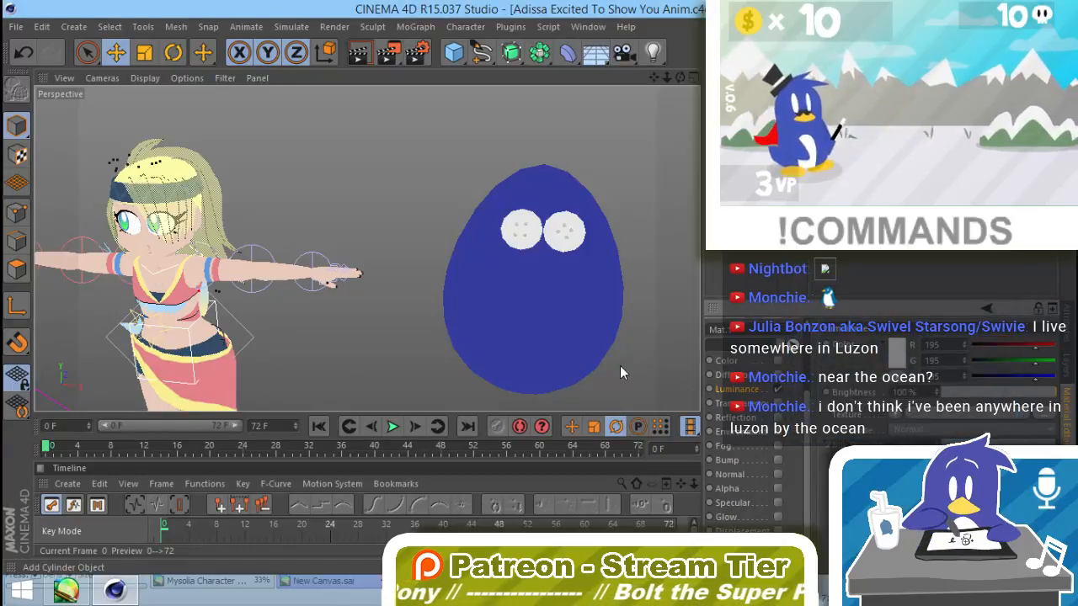
Step: Scale the blue egg body down along its width to about 90%, making it slimmer
{"action": "left_click_drag", "start_coordinate": [620, 367], "coordinate": [608, 323], "text": "alt"}
{"action": "right_click_drag", "start_coordinate": [608, 323], "coordinate": [464, 320], "text": "alt"}
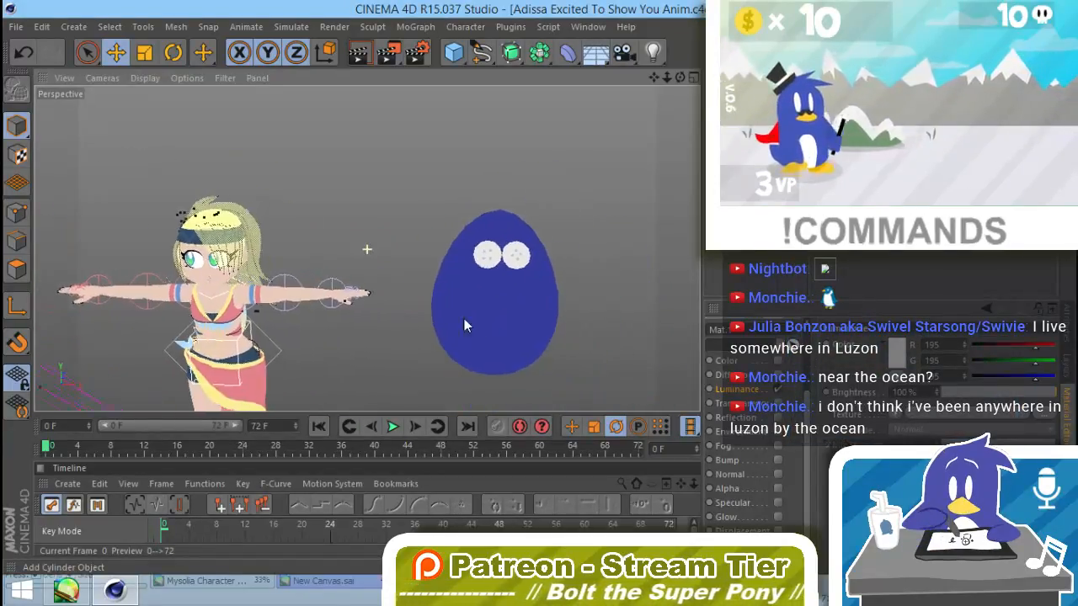
{"action": "left_click_drag", "start_coordinate": [464, 319], "coordinate": [422, 316], "text": "alt"}
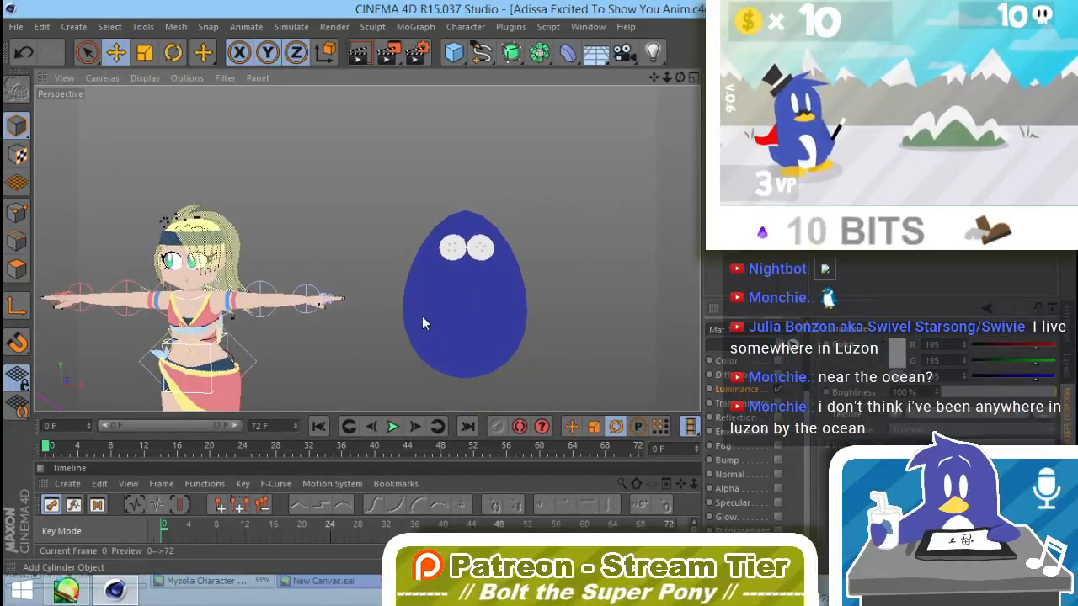
{"action": "left_click", "coordinate": [489, 319]}
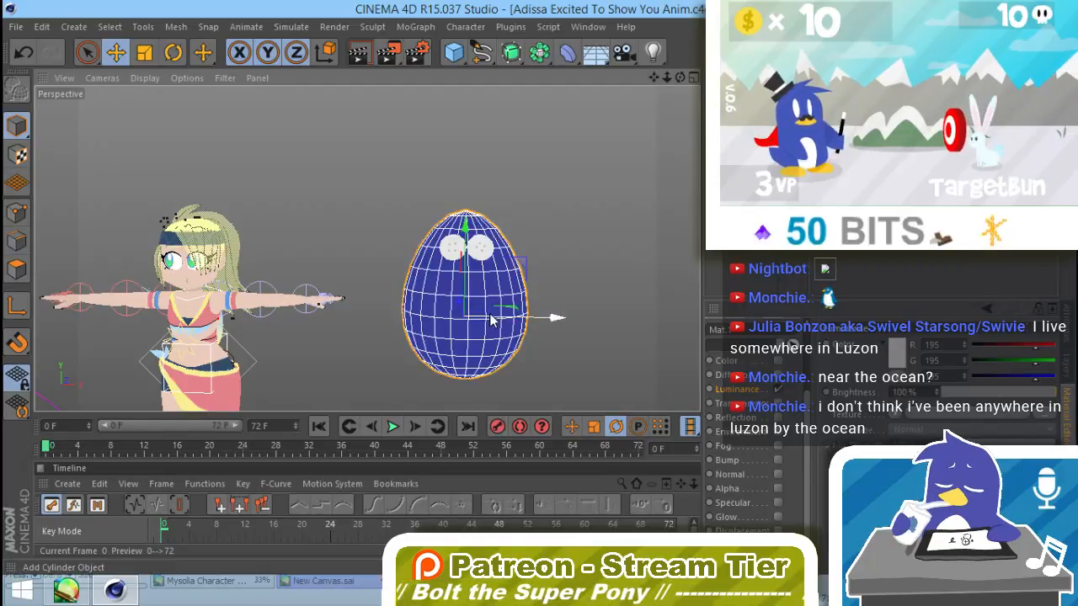
{"action": "left_click_drag", "start_coordinate": [557, 318], "coordinate": [544, 325]}
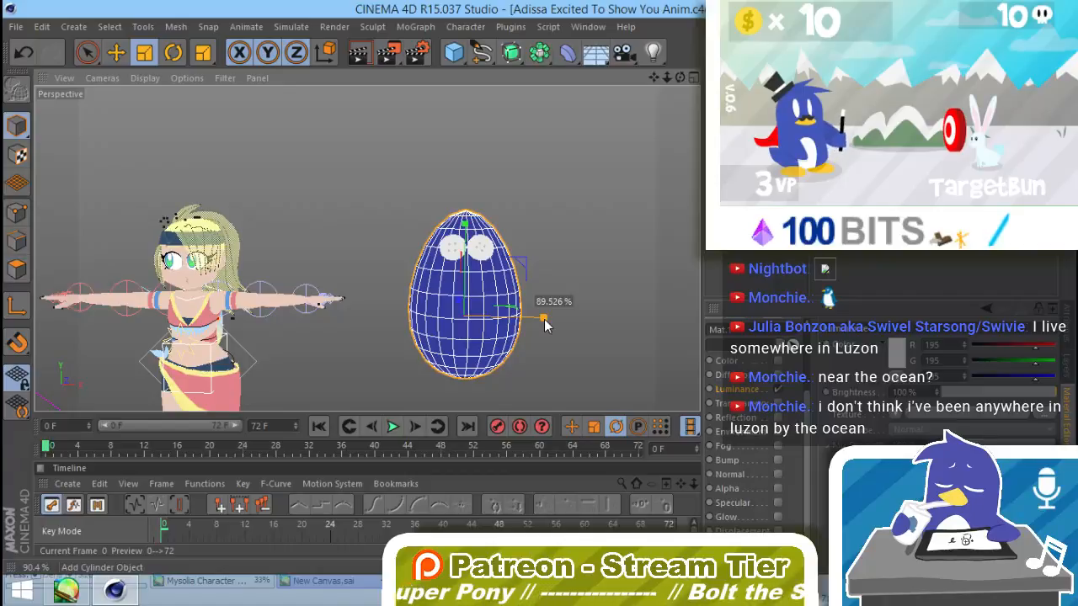
{"action": "left_click", "coordinate": [583, 287]}
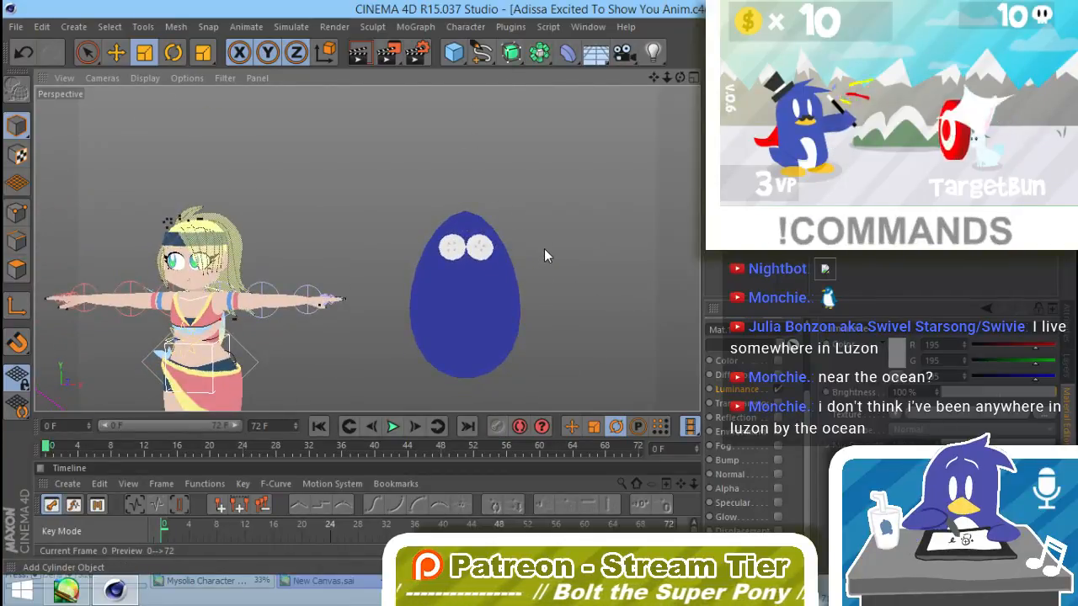
Step: Add a Disc object, move it sideways about 478 cm onto the egg and rotate it 90° so it stands upright
{"action": "left_click", "coordinate": [453, 52]}
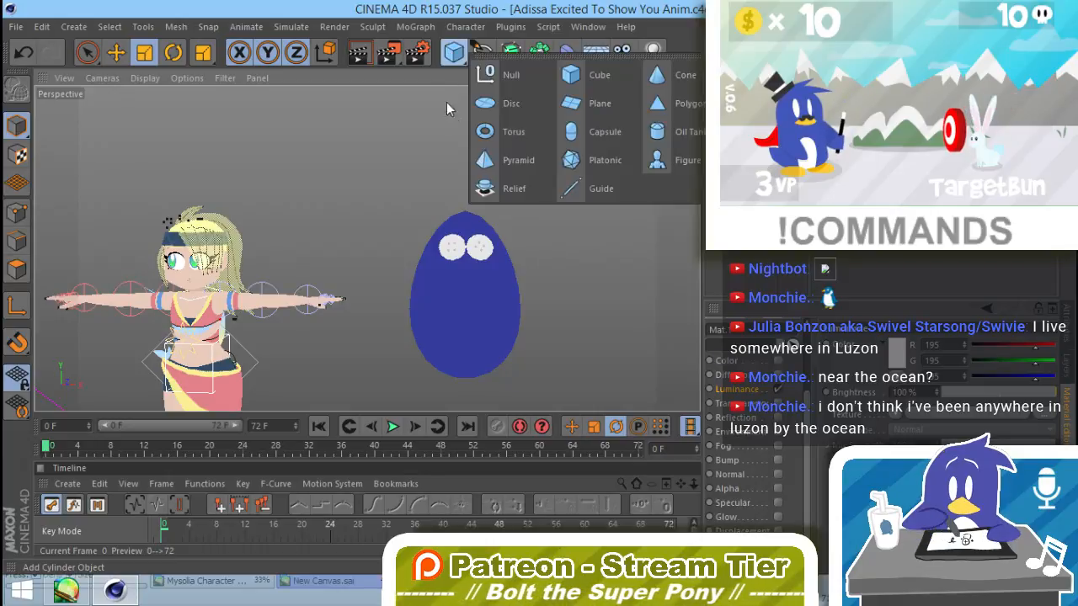
{"action": "left_click", "coordinate": [510, 105]}
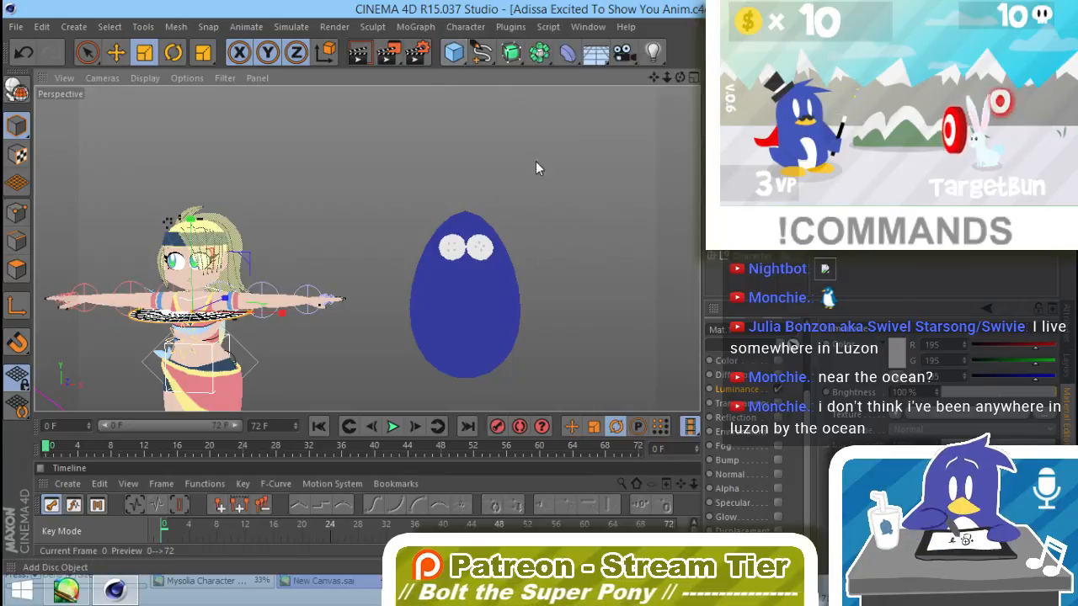
{"action": "left_click_drag", "start_coordinate": [270, 318], "coordinate": [551, 332]}
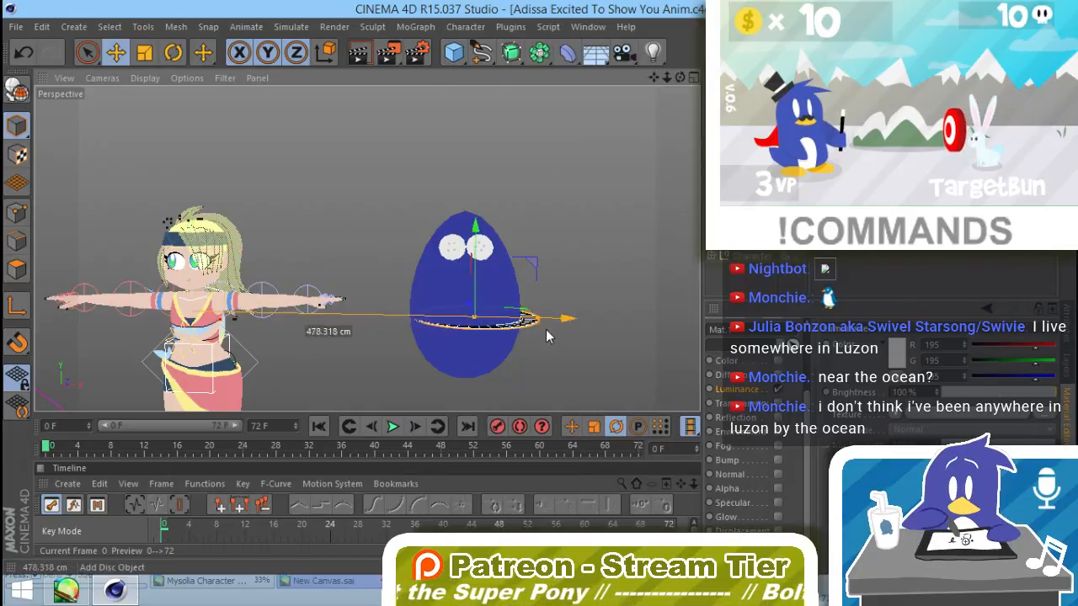
{"action": "key", "text": "r"}
{"action": "left_click_drag", "start_coordinate": [480, 335], "coordinate": [481, 452]}
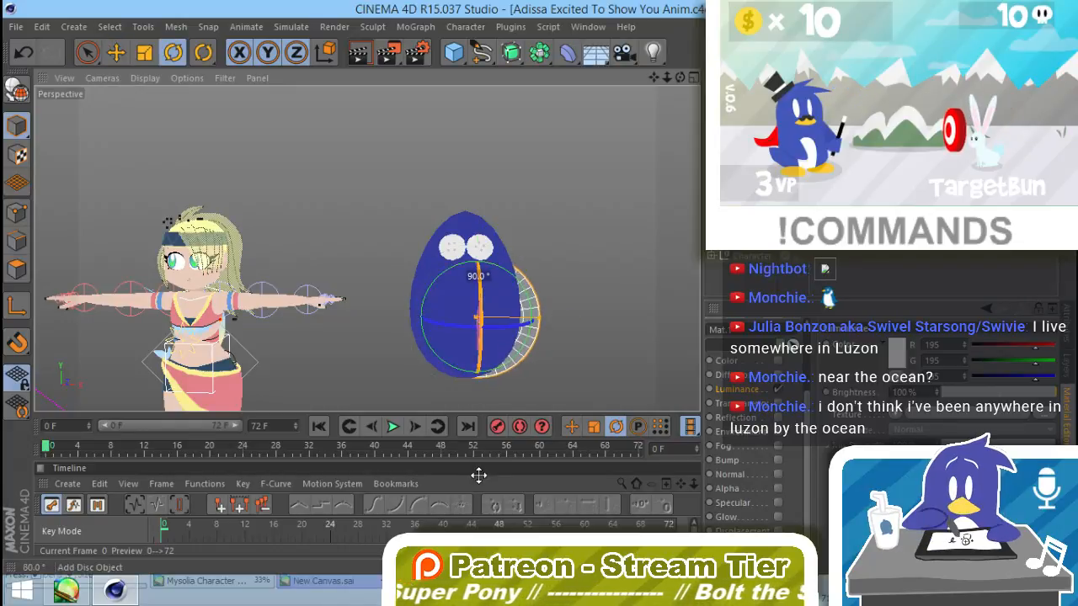
Step: Bring the disc in front of the egg and scale it down into a slightly tall oval that fits the belly
{"action": "key", "text": "e"}
{"action": "left_click_drag", "start_coordinate": [494, 350], "coordinate": [480, 328]}
{"action": "left_click_drag", "start_coordinate": [582, 288], "coordinate": [518, 302]}
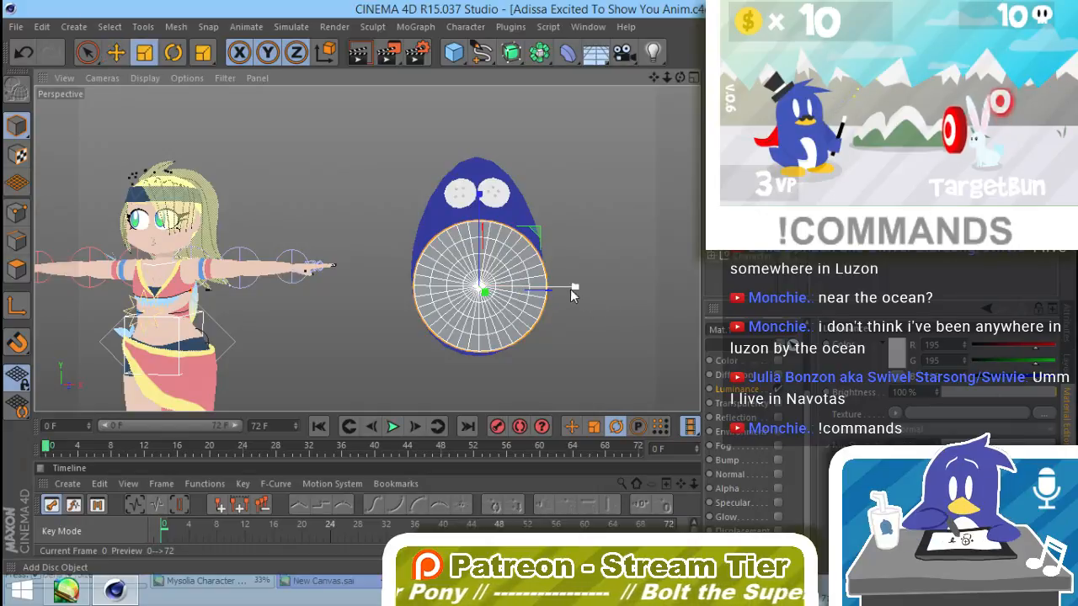
{"action": "left_click_drag", "start_coordinate": [572, 289], "coordinate": [565, 291]}
{"action": "left_click_drag", "start_coordinate": [511, 218], "coordinate": [480, 288]}
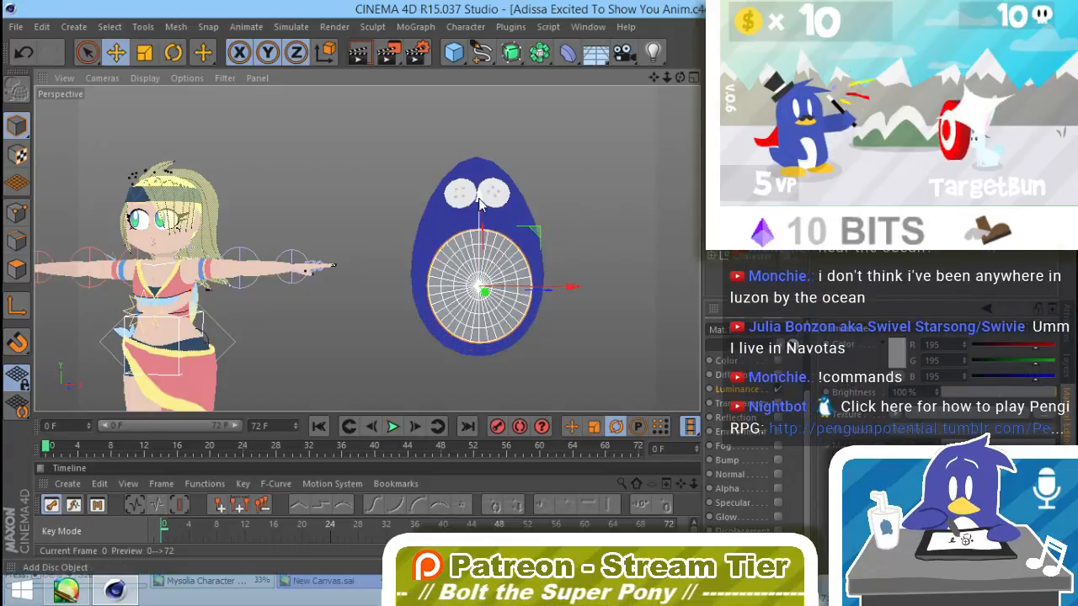
Step: Lower the belly disc slightly on the egg and apply the white material to it
{"action": "left_click_drag", "start_coordinate": [480, 205], "coordinate": [482, 217]}
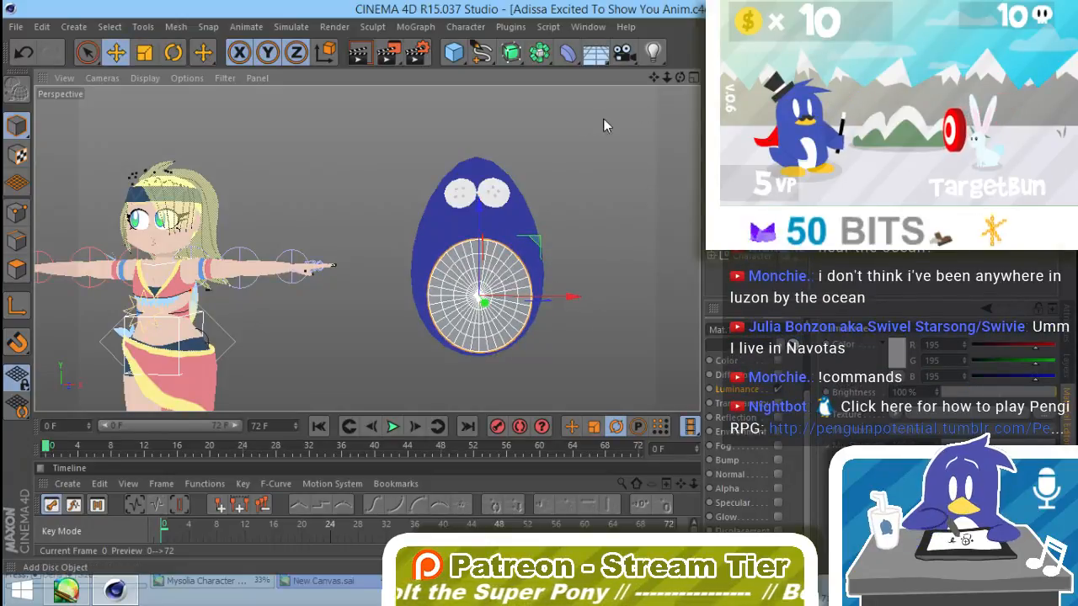
{"action": "left_click", "coordinate": [1067, 384]}
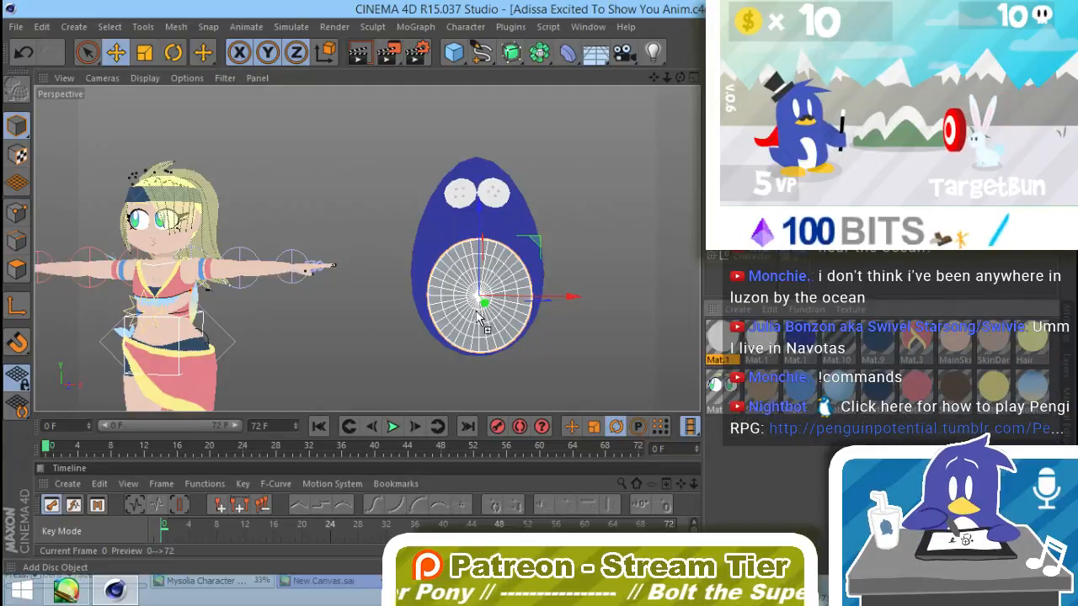
{"action": "left_click", "coordinate": [632, 352]}
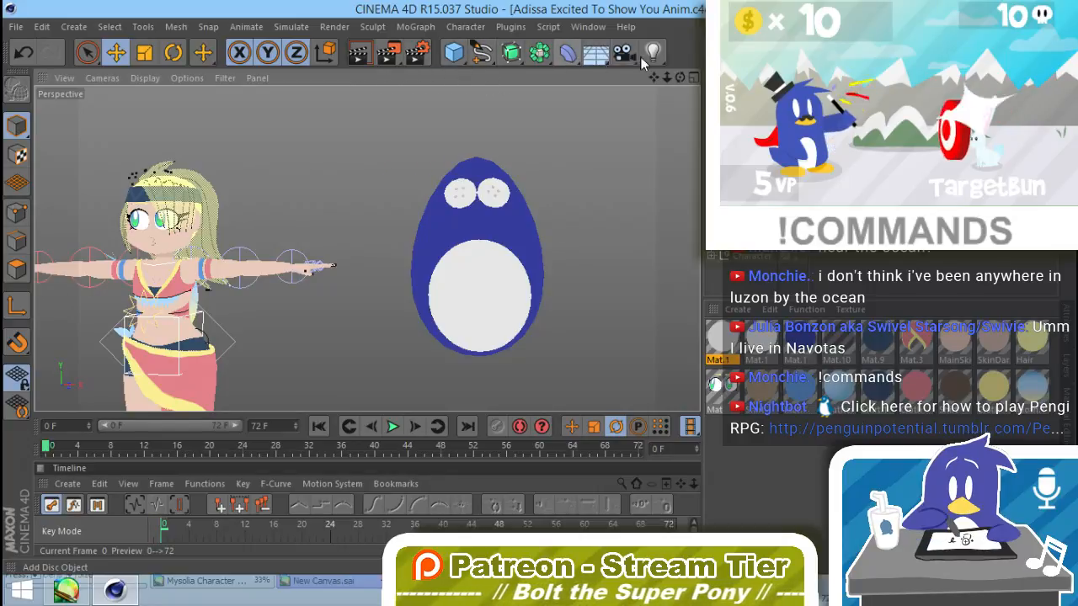
Step: Add a Collision deformer and set its colliders' solver to Inside (Stretch)
{"action": "left_click", "coordinate": [567, 52]}
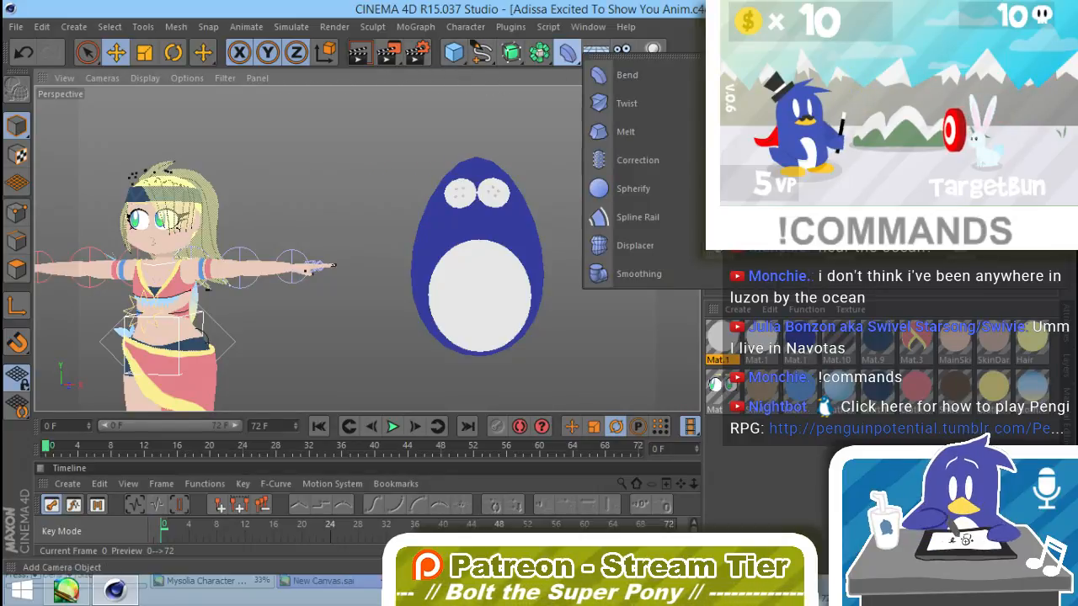
{"action": "left_click", "coordinate": [968, 217]}
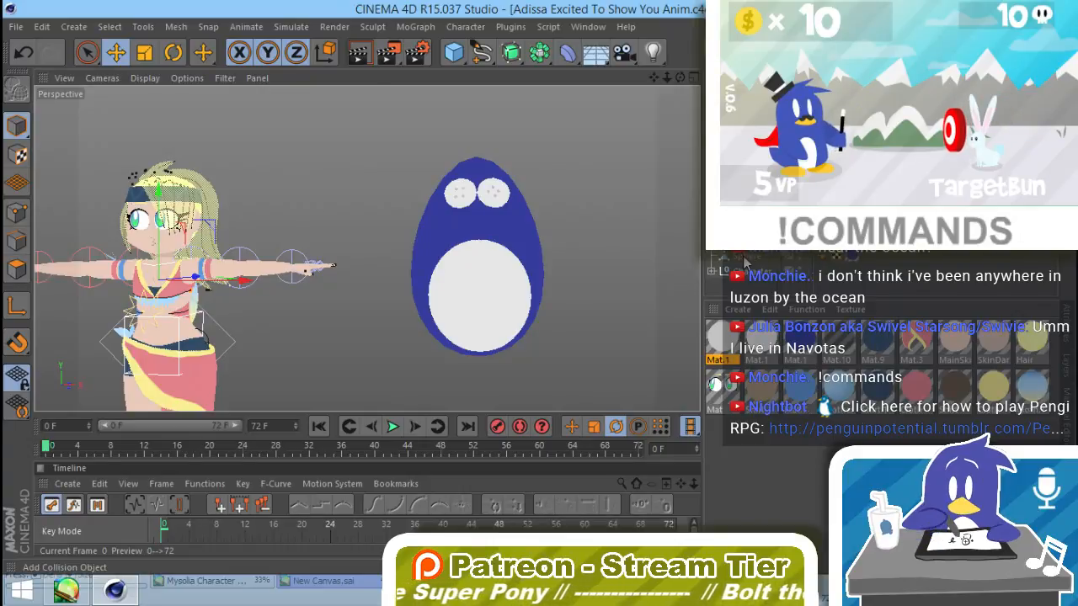
{"action": "left_click", "coordinate": [1066, 318]}
{"action": "left_click", "coordinate": [867, 346]}
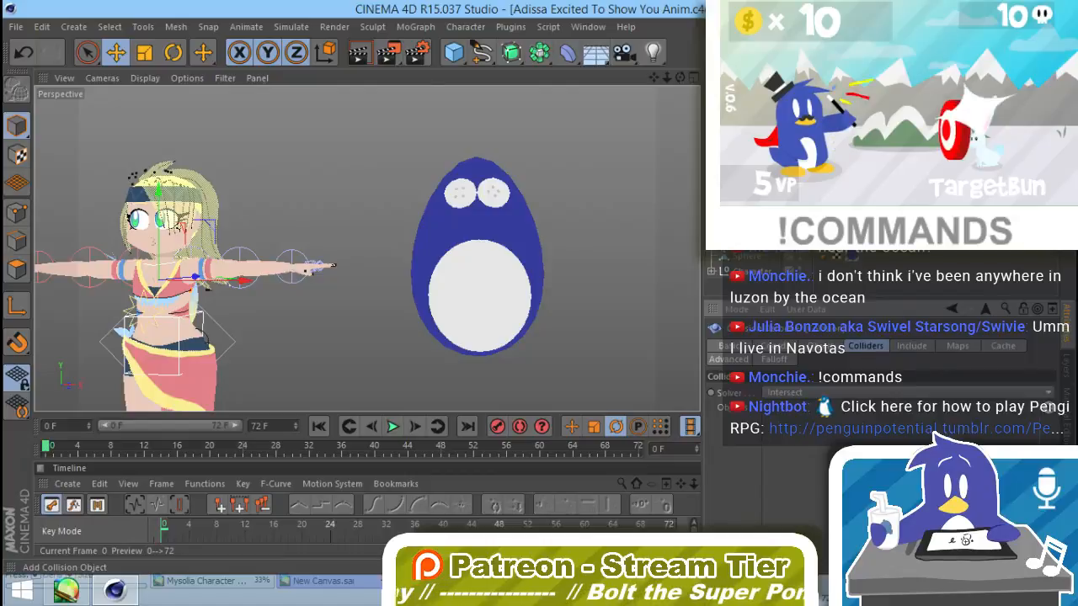
{"action": "left_click", "coordinate": [822, 393]}
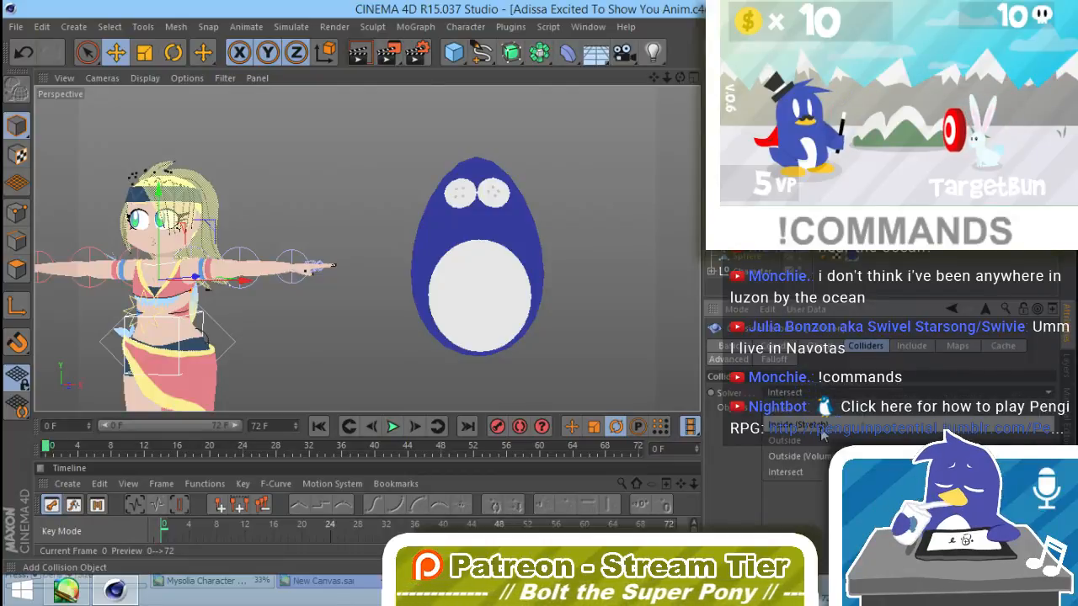
{"action": "left_click", "coordinate": [822, 431]}
Step: Inspect the belly disc's fit on the egg from slightly different angles and render the view to check it
{"action": "left_click", "coordinate": [482, 293]}
{"action": "left_click_drag", "start_coordinate": [409, 306], "coordinate": [376, 330], "text": "alt"}
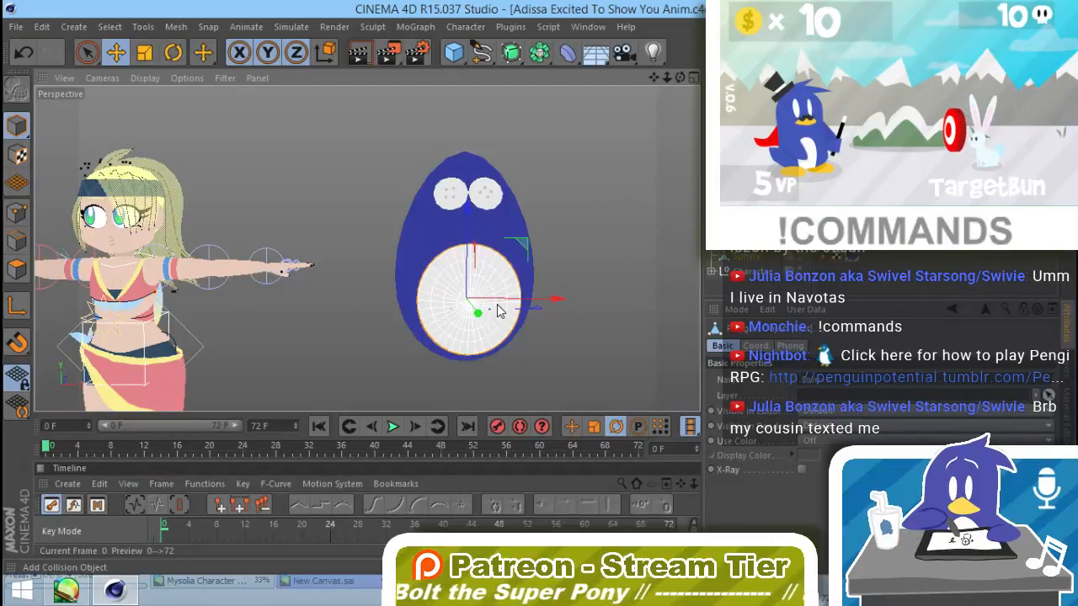
{"action": "left_click_drag", "start_coordinate": [514, 354], "coordinate": [539, 328], "text": "alt"}
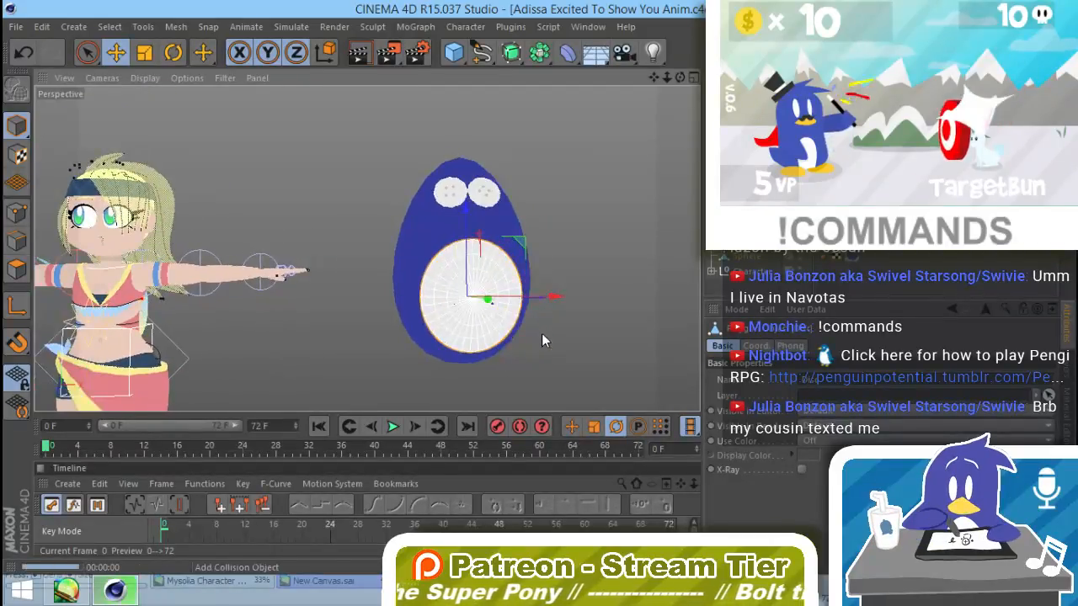
{"action": "key", "text": "ctrl+r"}
{"action": "left_click", "coordinate": [544, 334]}
Step: Set the Collision deformer's advanced size to 2 cm and check the belly disc's fit on the egg
{"action": "left_click", "coordinate": [752, 243]}
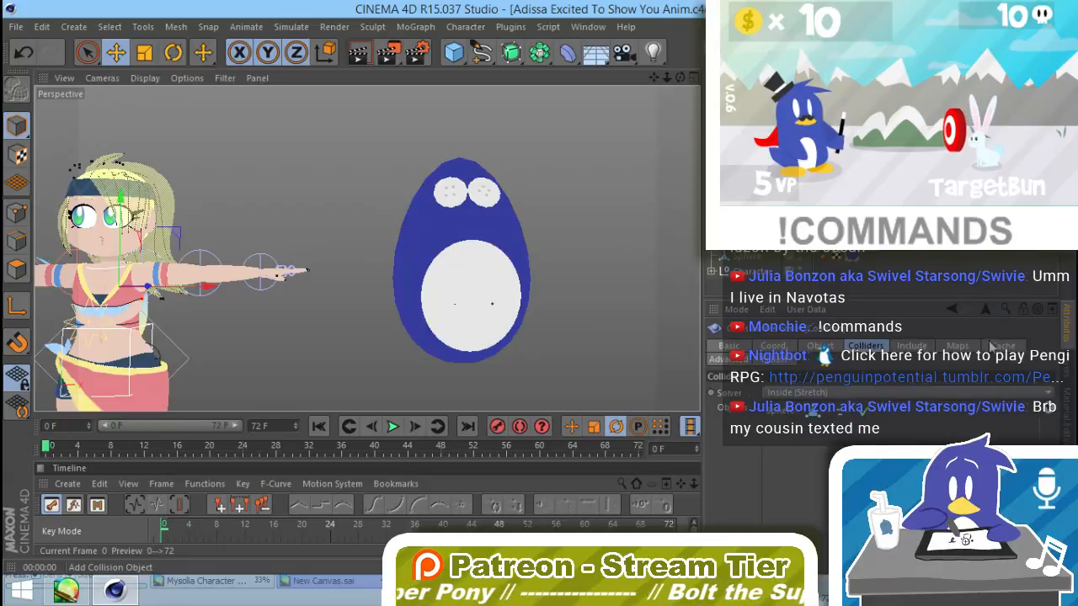
{"action": "left_click", "coordinate": [729, 358]}
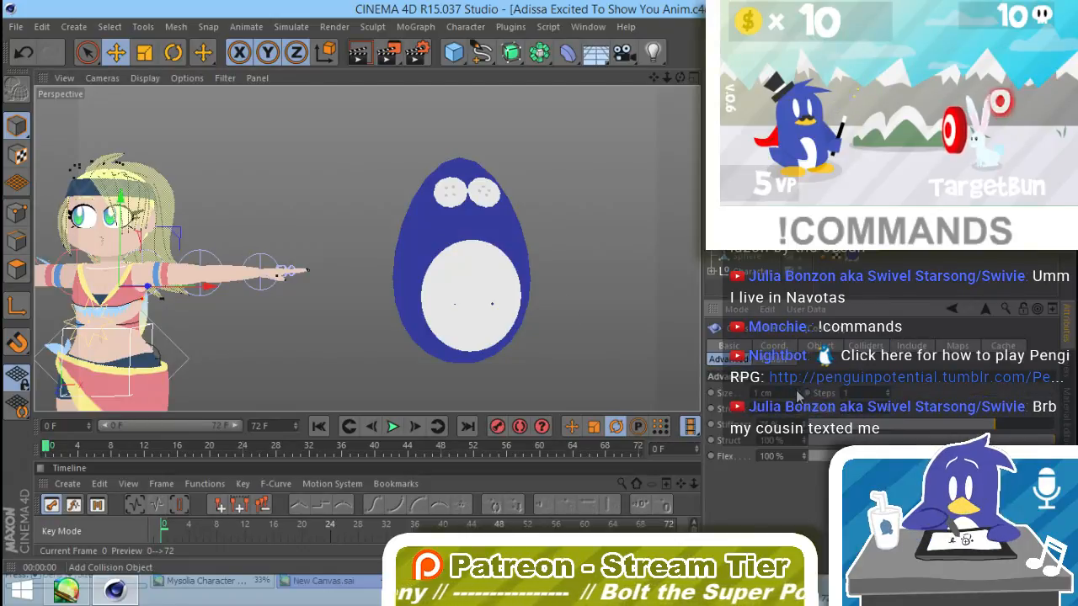
{"action": "left_click", "coordinate": [798, 396]}
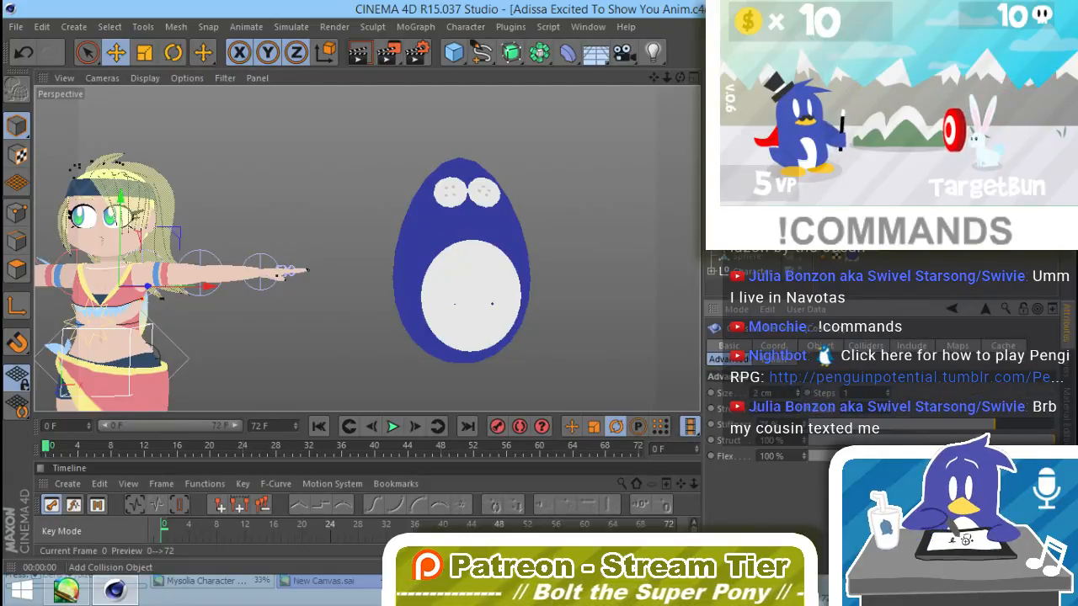
{"action": "left_click", "coordinate": [484, 311]}
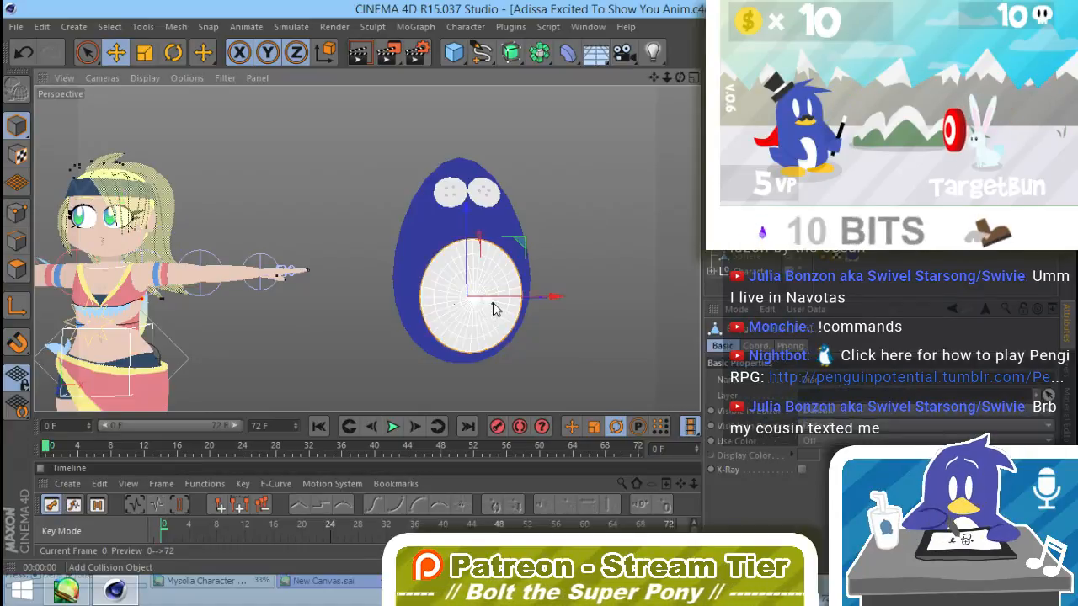
{"action": "left_click_drag", "start_coordinate": [475, 316], "coordinate": [512, 318], "text": "alt"}
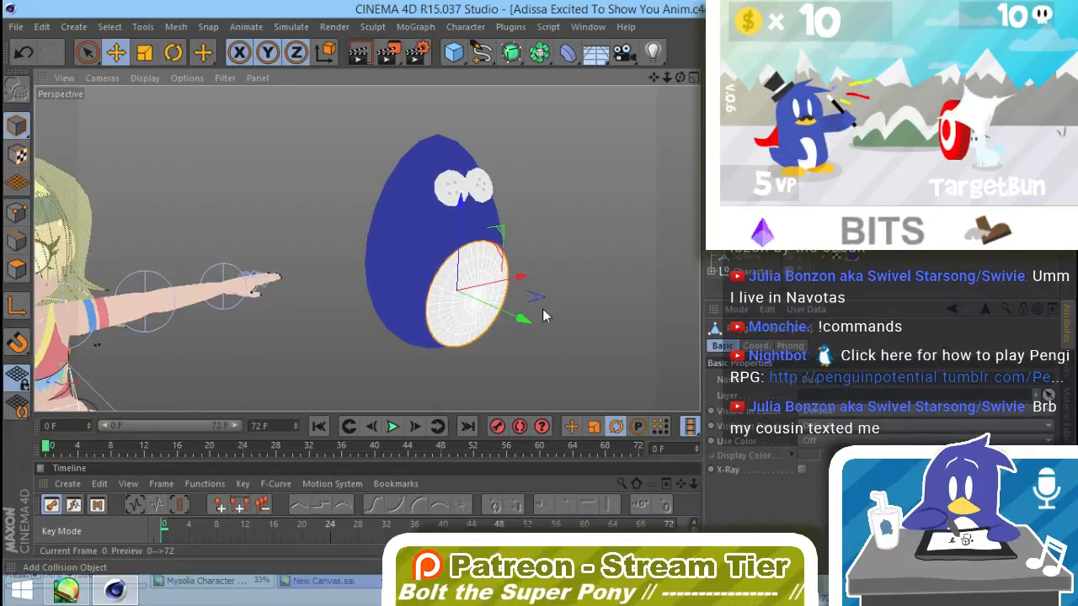
{"action": "left_click", "coordinate": [533, 371]}
{"action": "left_click_drag", "start_coordinate": [533, 372], "coordinate": [409, 267], "text": "alt"}
{"action": "left_click_drag", "start_coordinate": [565, 274], "coordinate": [599, 322], "text": "alt"}
Step: Convert the deformed belly disc into a new object with Current State to Object and delete the original
{"action": "right_click", "coordinate": [745, 198]}
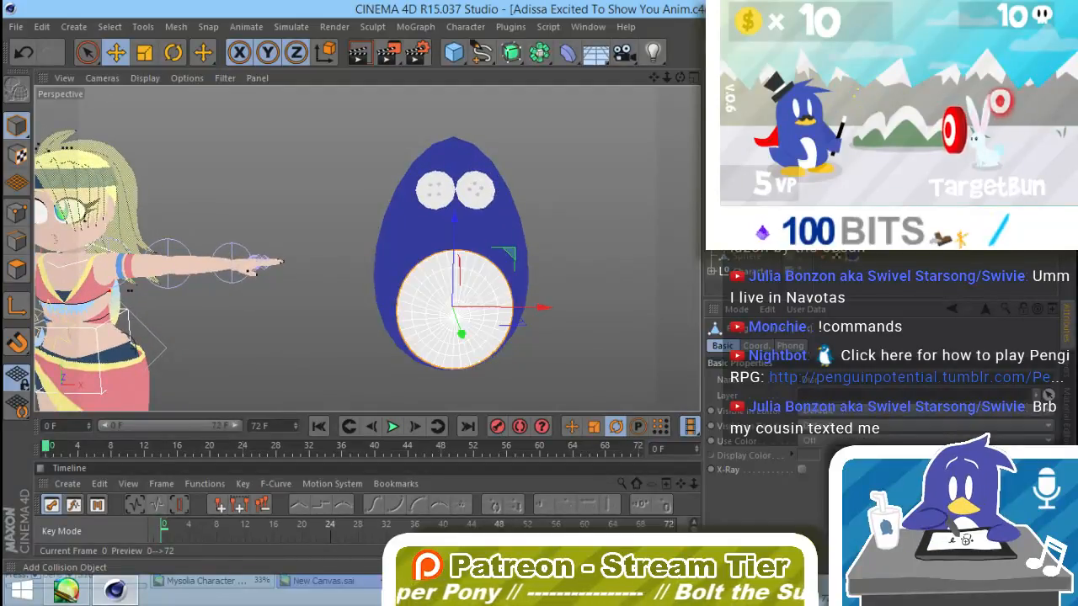
{"action": "left_click", "coordinate": [830, 412]}
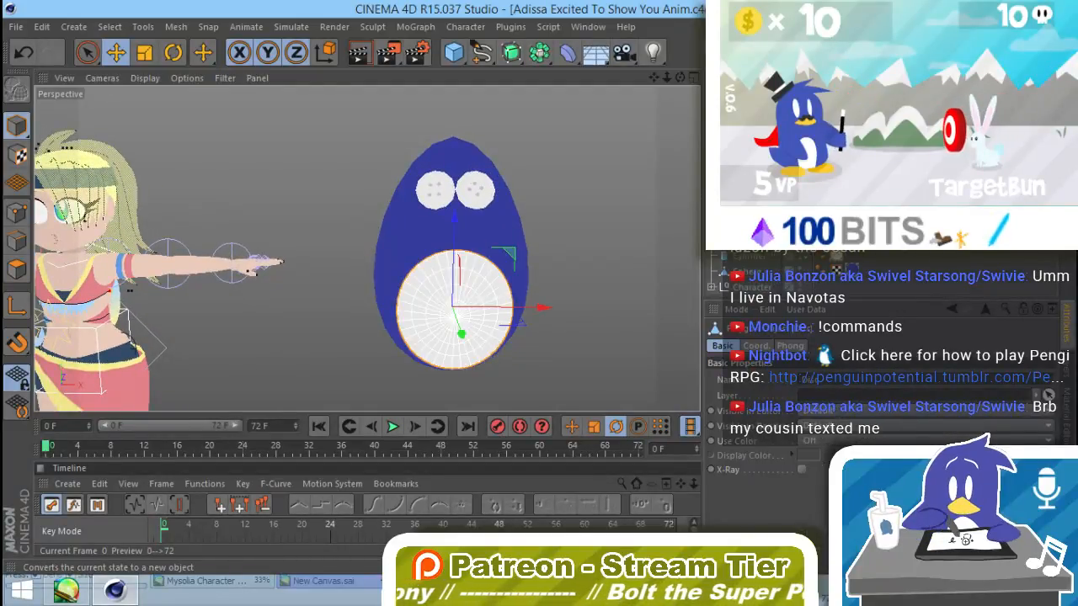
{"action": "key", "text": "Delete"}
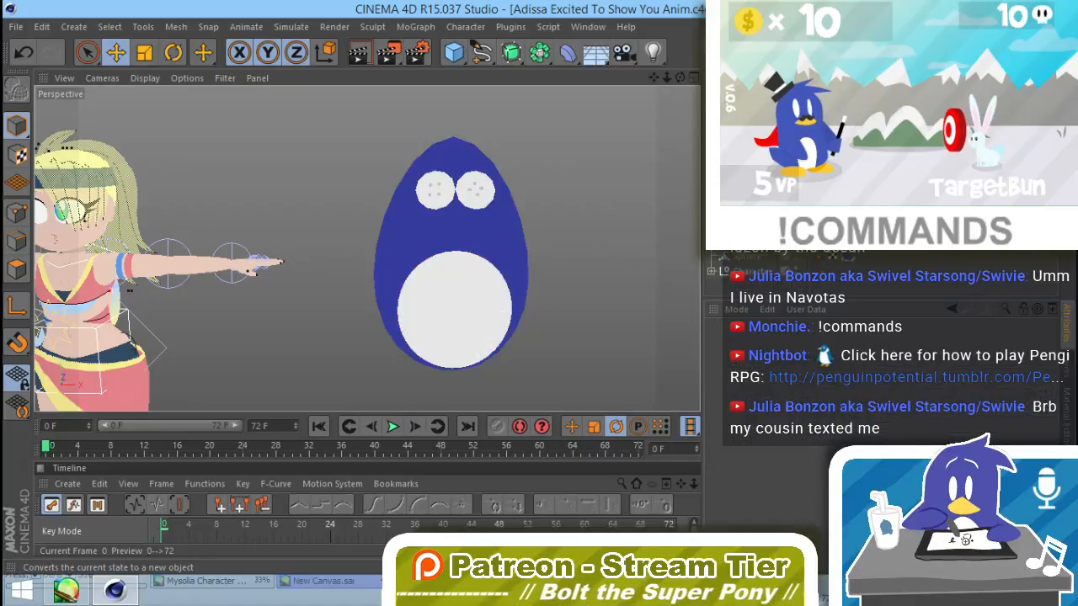
Step: Group the egg, the button eyes and the belly under one null
{"action": "left_click", "coordinate": [744, 102]}
{"action": "left_click", "coordinate": [746, 257], "text": "shift"}
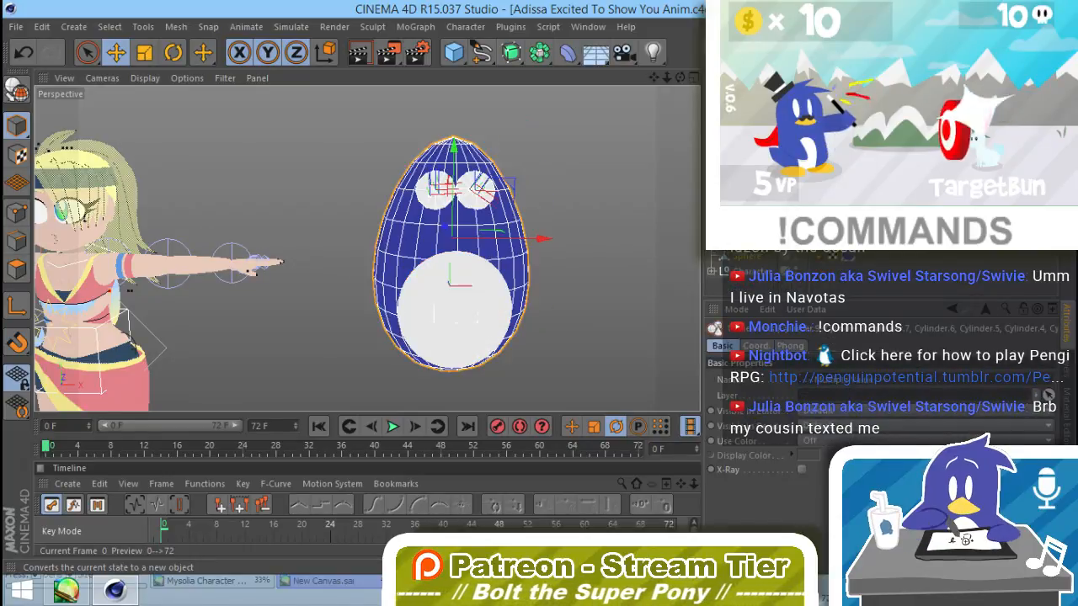
{"action": "key", "text": "alt+g"}
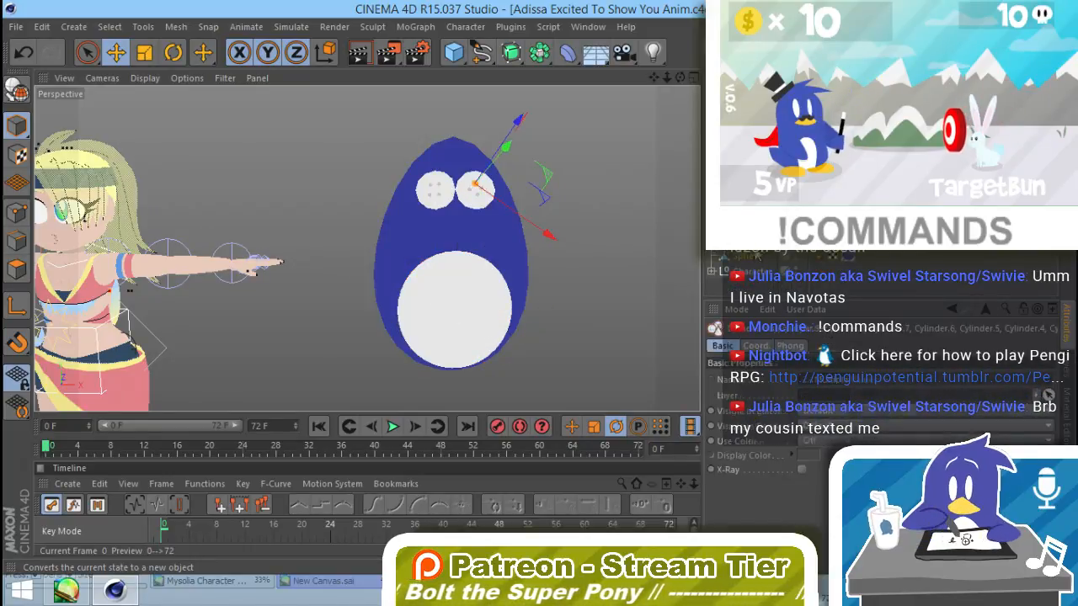
{"action": "key", "text": "ctrl+z"}
{"action": "key", "text": "alt+g"}
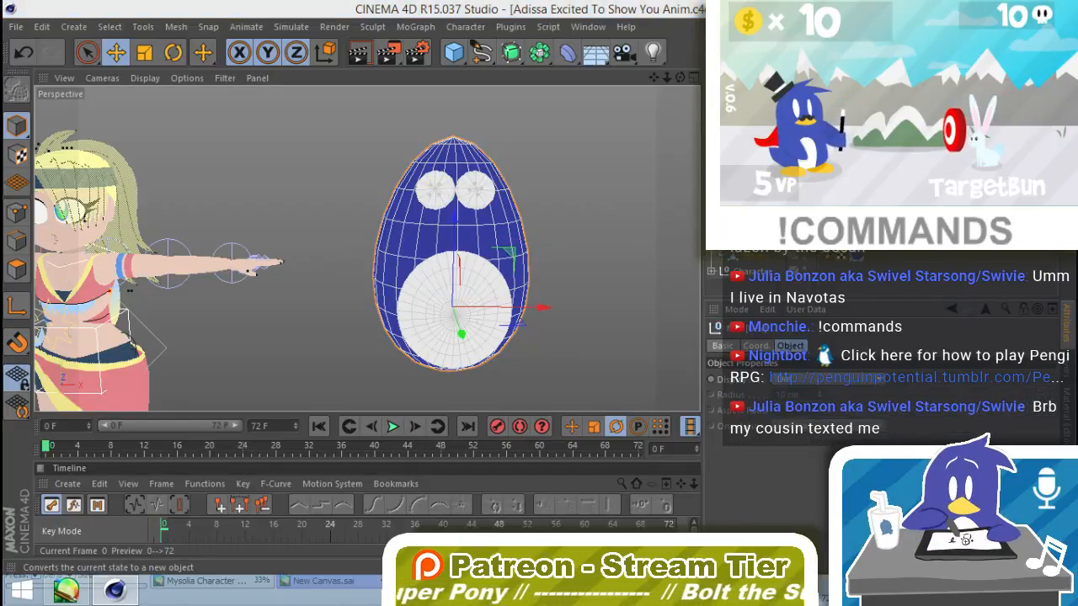
{"action": "key", "text": "Return"}
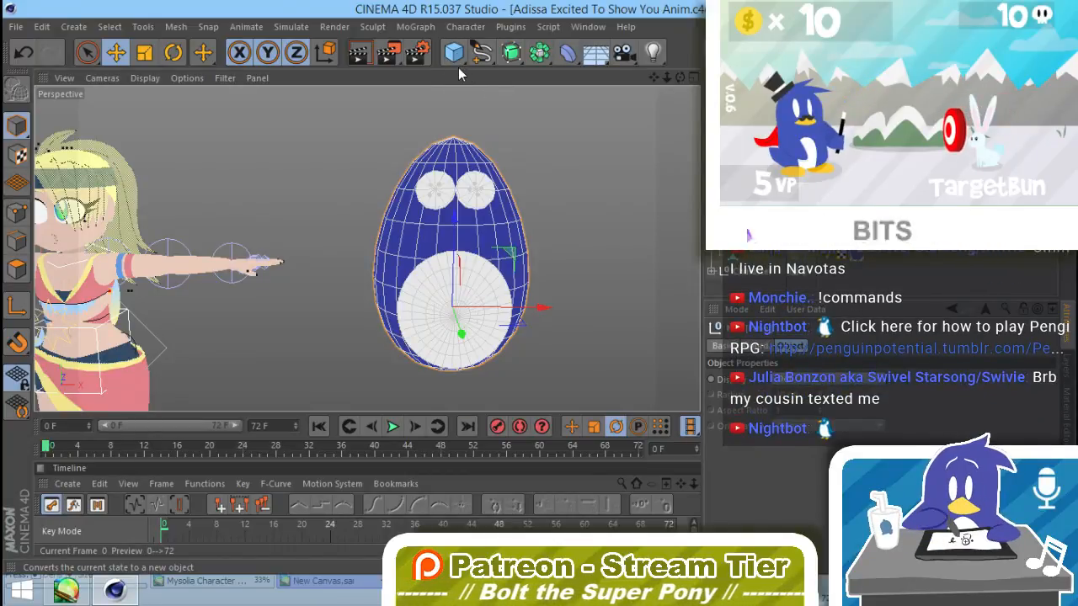
Step: Add a cone inside the egg, pointing forward, with a bottom radius of about 41 cm
{"action": "left_click", "coordinate": [599, 233]}
{"action": "left_click_drag", "start_coordinate": [500, 333], "coordinate": [494, 426], "text": "alt"}
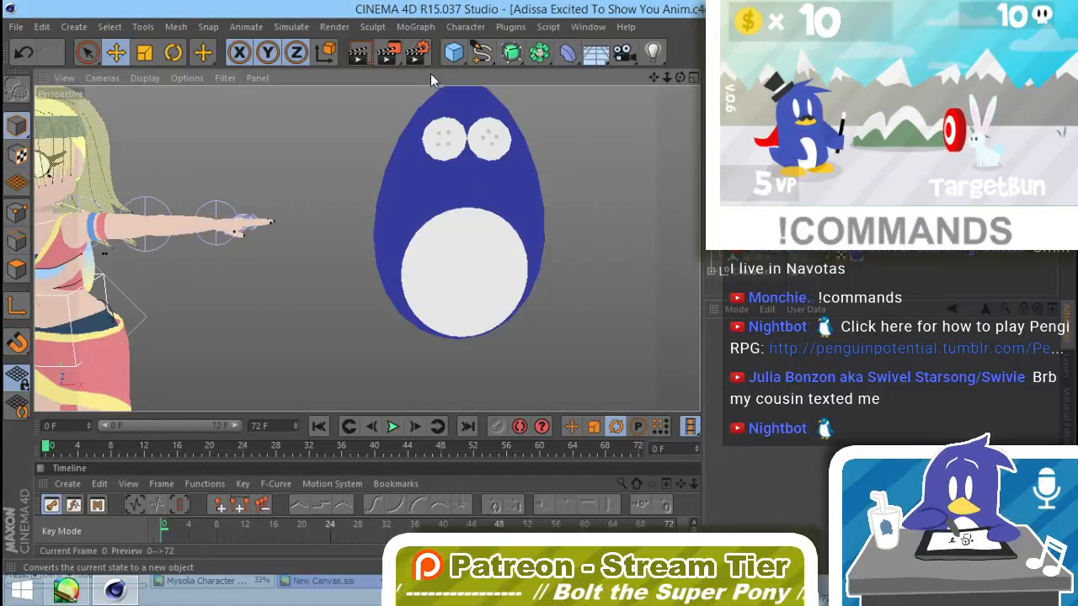
{"action": "left_click", "coordinate": [453, 52]}
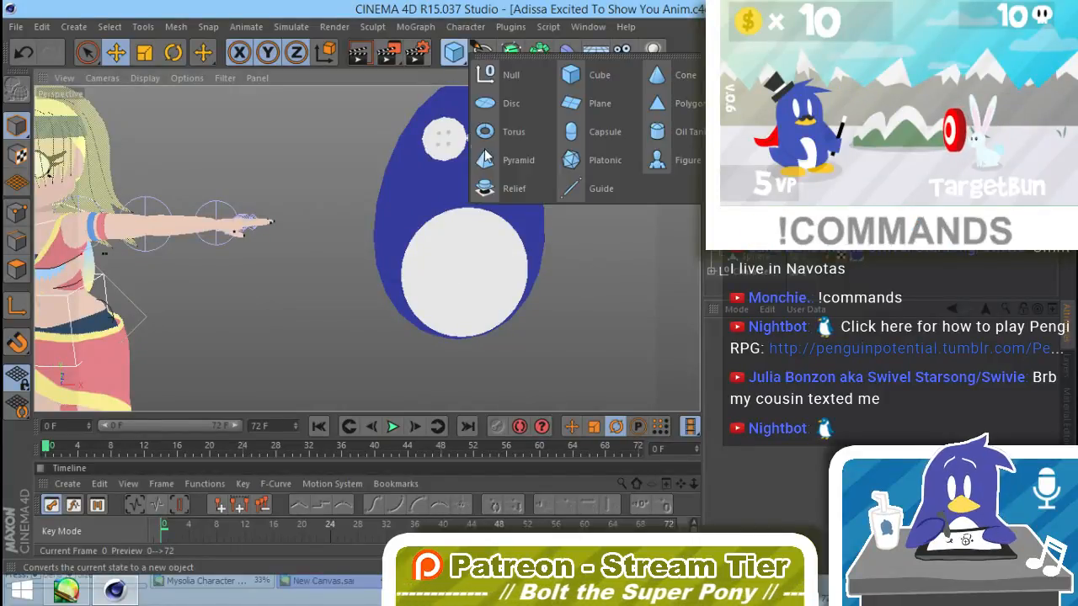
{"action": "left_click", "coordinate": [679, 82]}
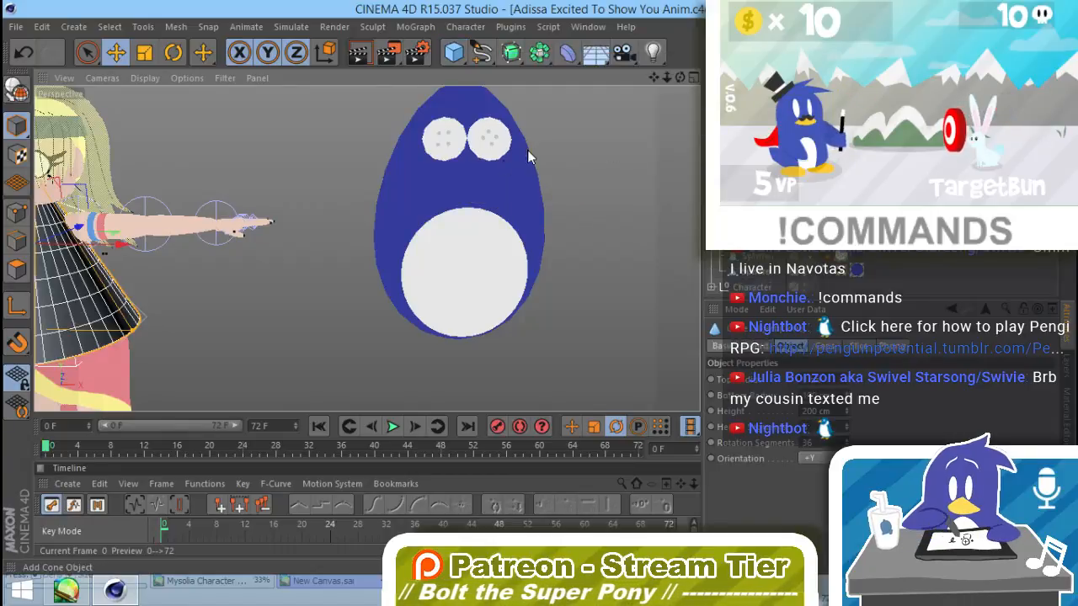
{"action": "left_click_drag", "start_coordinate": [123, 241], "coordinate": [476, 393]}
{"action": "key", "text": "t"}
{"action": "key", "text": "r"}
{"action": "key", "text": "y"}
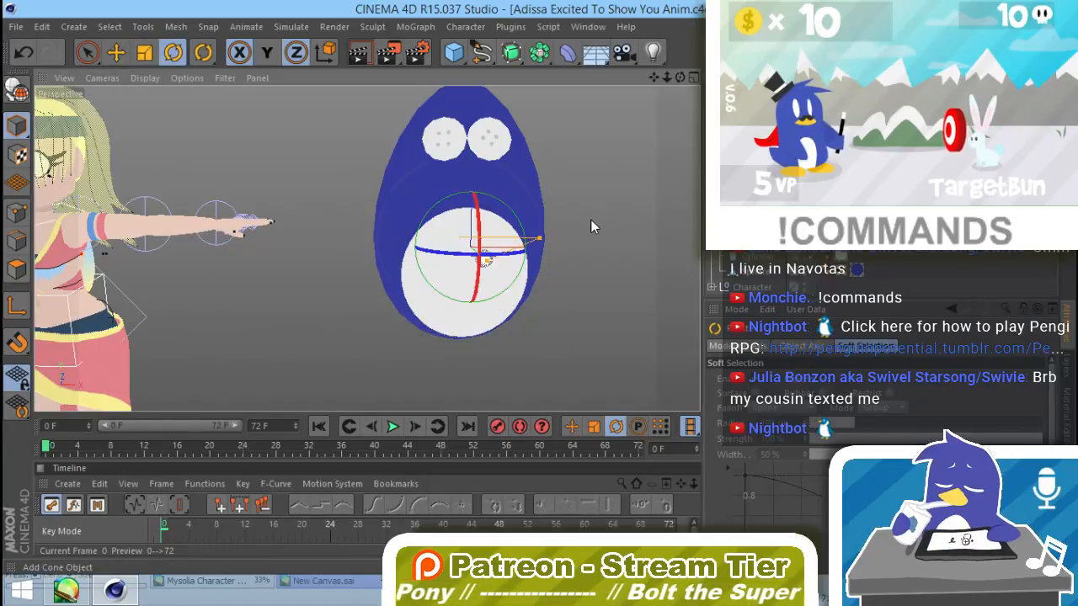
{"action": "key", "text": "y"}
{"action": "key", "text": "e"}
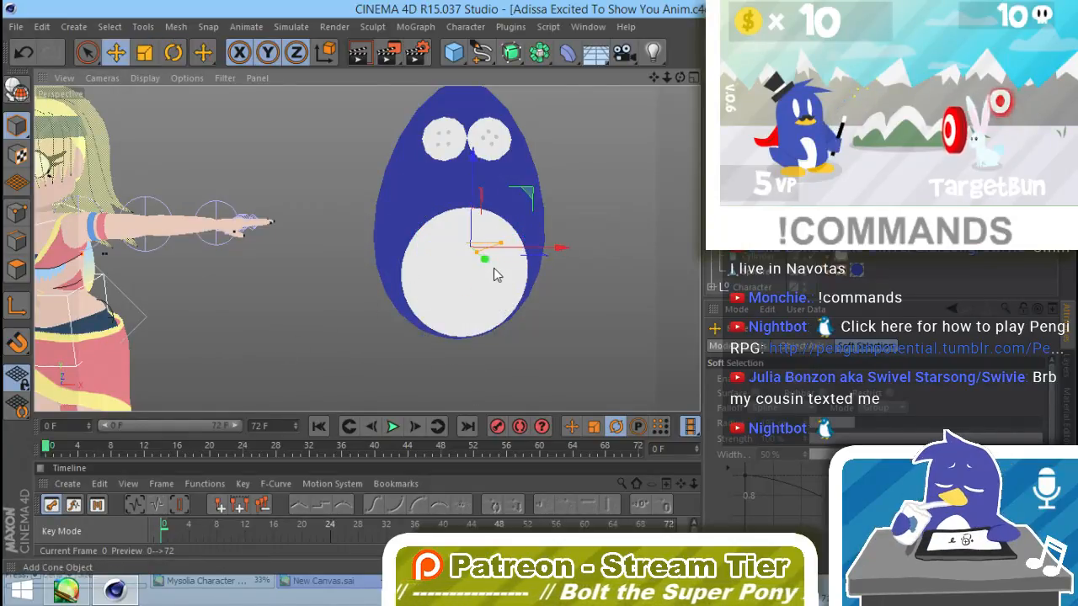
Step: Move the cone out in front of the face just below the eyes and shorten it into a beak
{"action": "left_click_drag", "start_coordinate": [484, 259], "coordinate": [509, 270]}
{"action": "left_click_drag", "start_coordinate": [492, 201], "coordinate": [492, 120]}
{"action": "left_click_drag", "start_coordinate": [551, 205], "coordinate": [621, 163], "text": "alt"}
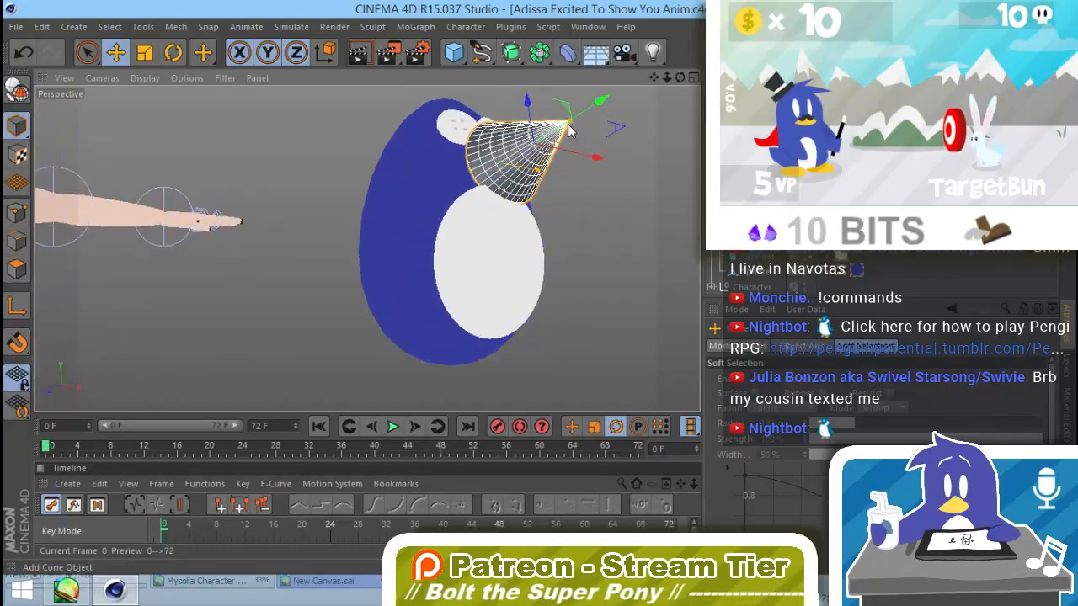
{"action": "left_click_drag", "start_coordinate": [568, 130], "coordinate": [552, 139]}
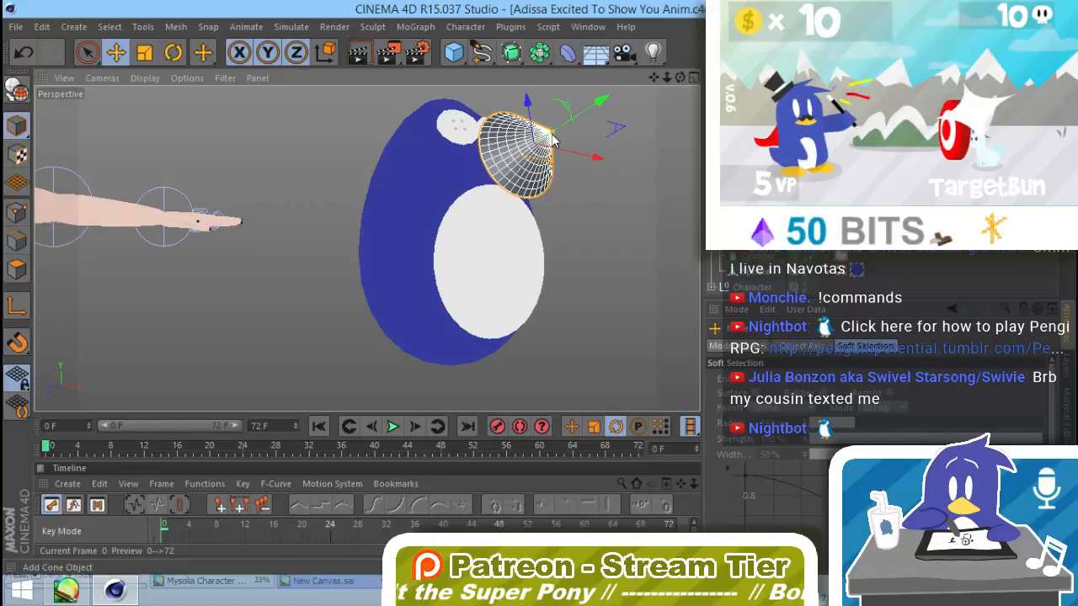
{"action": "left_click_drag", "start_coordinate": [526, 185], "coordinate": [472, 221], "text": "alt"}
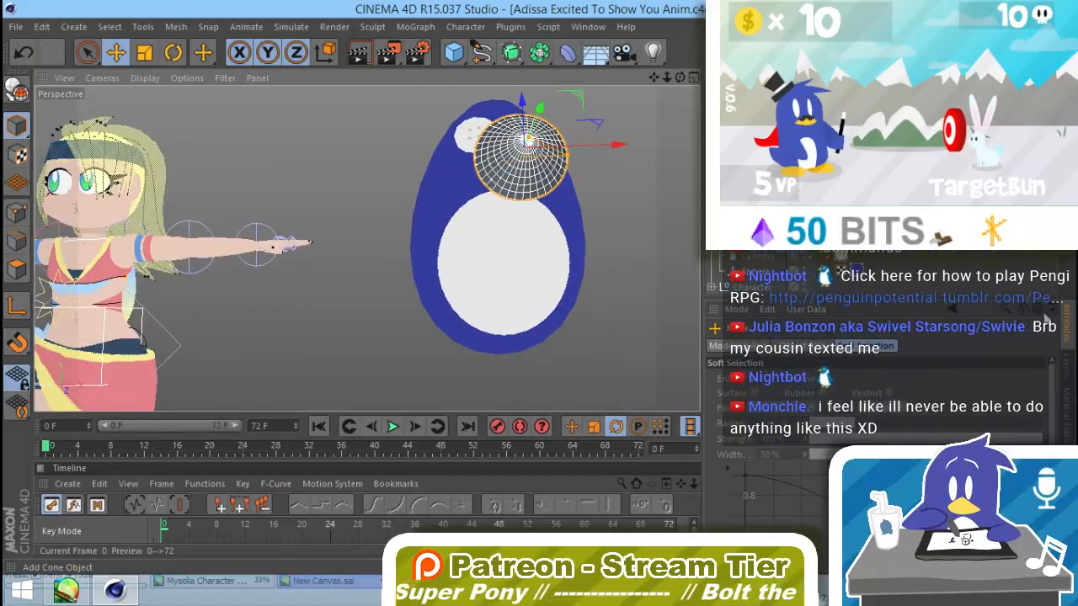
Step: Reduce the beak cone's rotation segments to 12 and make the cone editable
{"action": "left_click", "coordinate": [743, 96]}
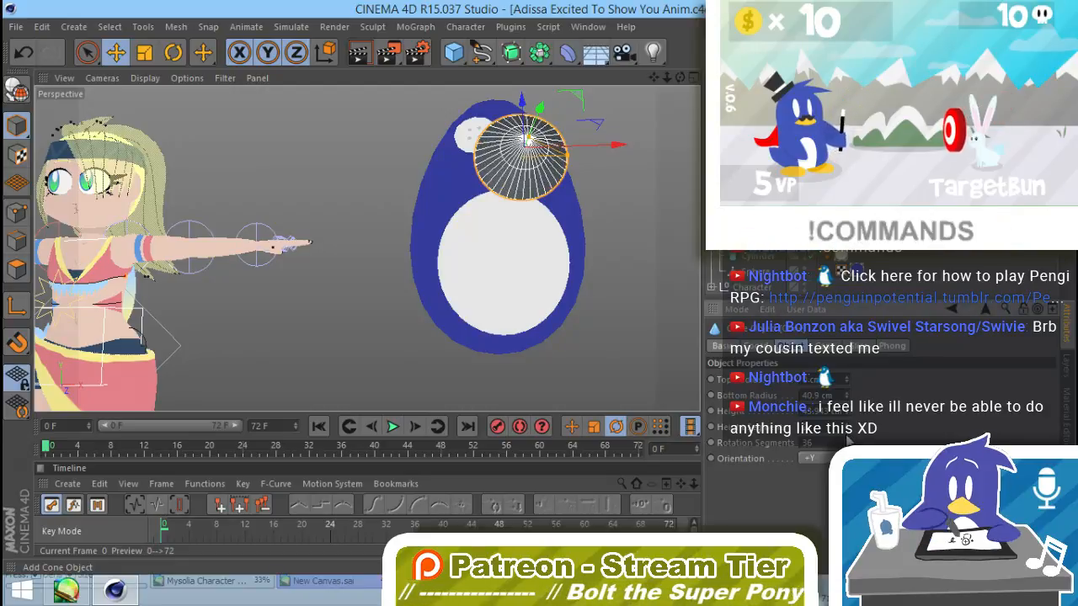
{"action": "left_click_drag", "start_coordinate": [847, 443], "coordinate": [848, 462]}
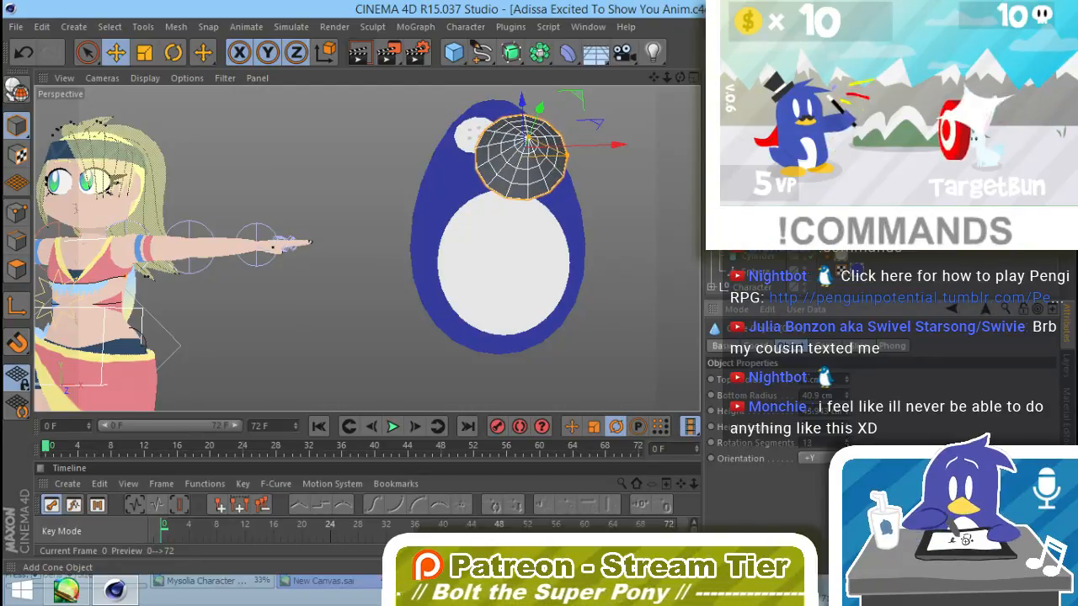
{"action": "left_click_drag", "start_coordinate": [565, 297], "coordinate": [632, 270], "text": "alt"}
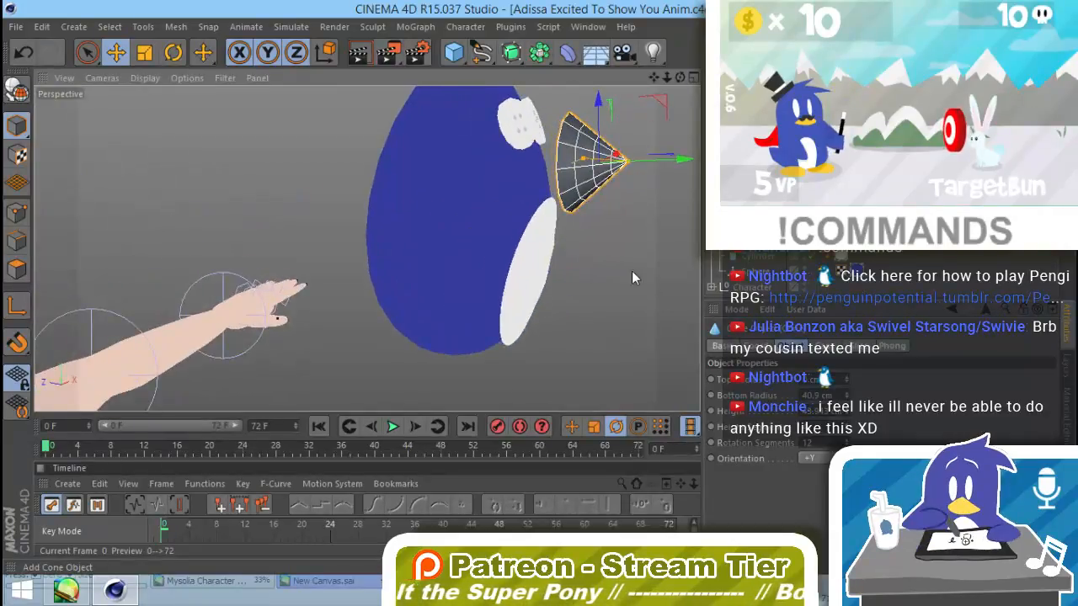
Step: Duplicate the white material, set the copy's luminance colour to yellow (RGB 197, 172, 91) and apply it to the beak cone
{"action": "left_click", "coordinate": [1066, 466]}
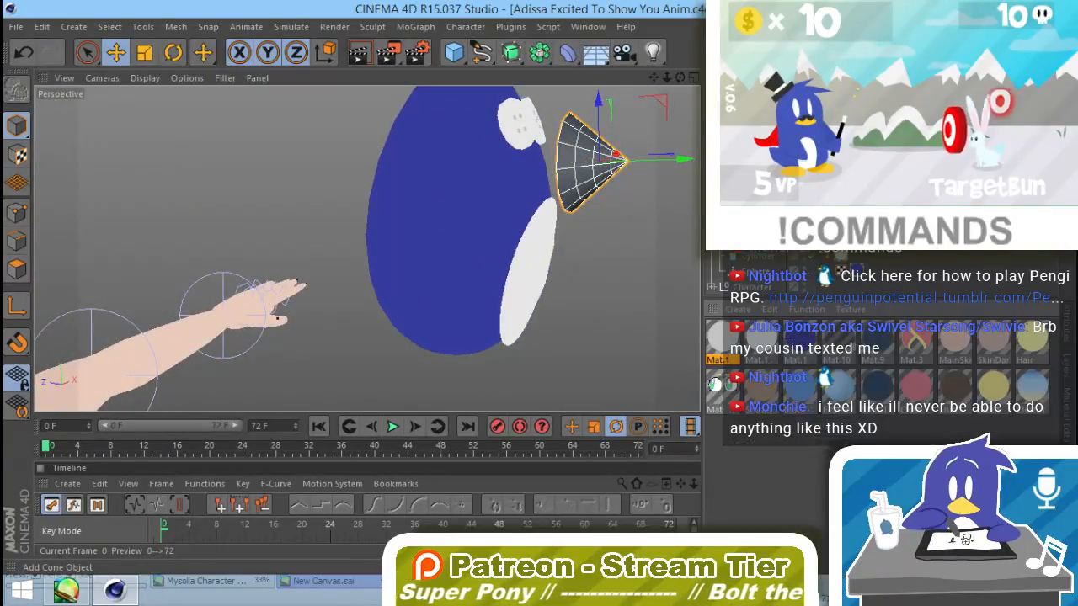
{"action": "left_click", "coordinate": [716, 341]}
{"action": "double_click", "coordinate": [715, 341]}
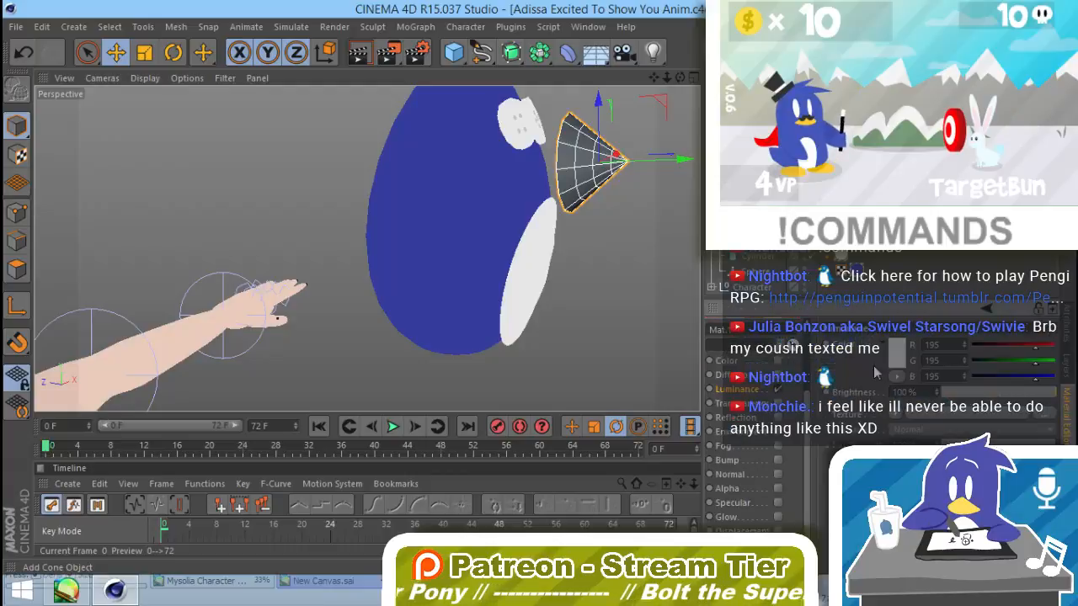
{"action": "left_click", "coordinate": [891, 350]}
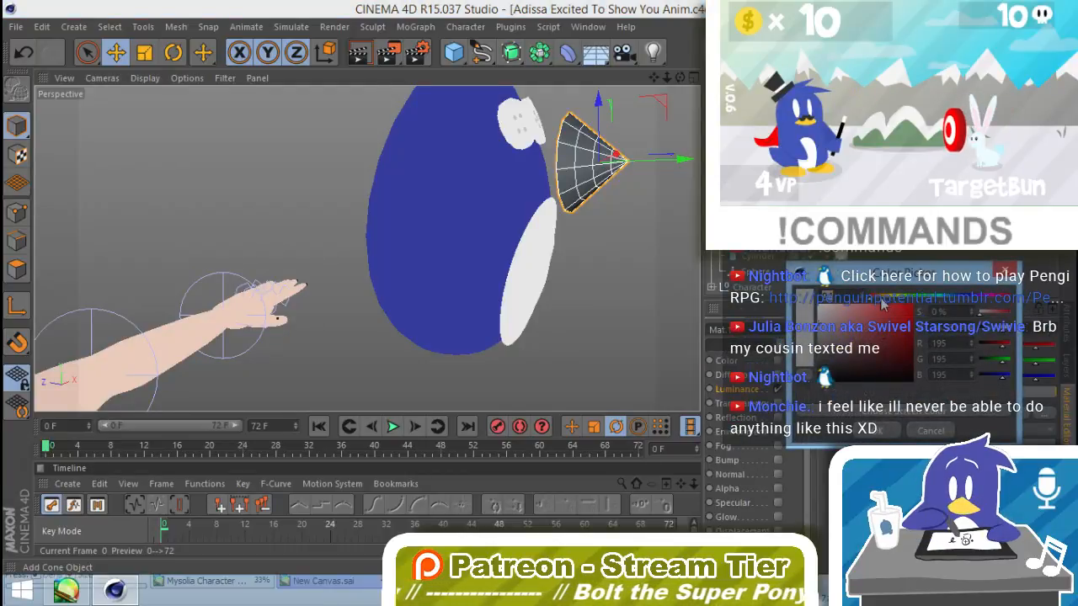
{"action": "left_click_drag", "start_coordinate": [883, 303], "coordinate": [867, 327]}
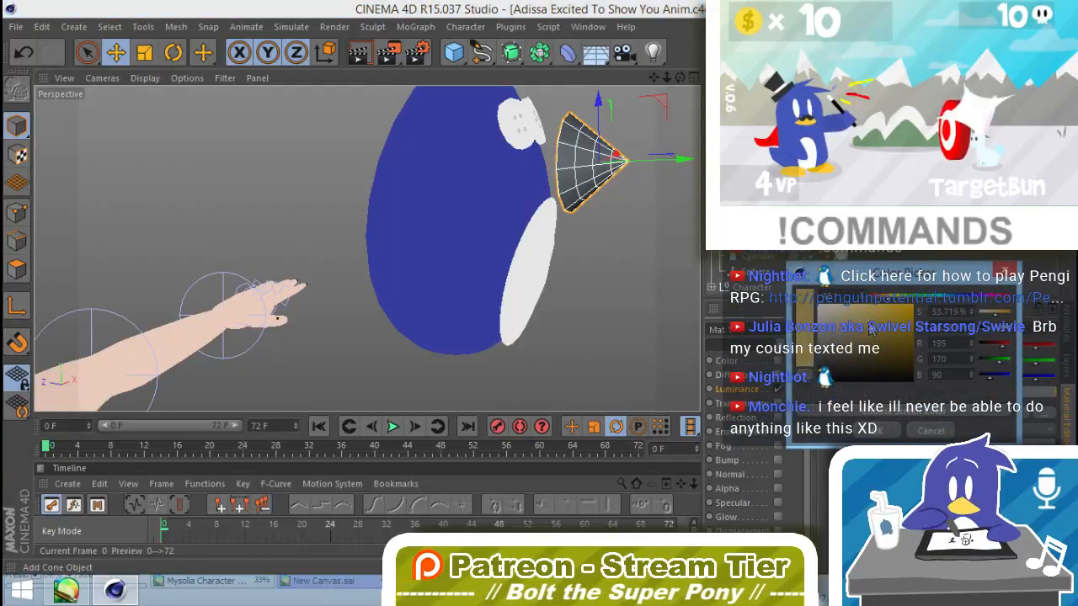
{"action": "left_click", "coordinate": [872, 431]}
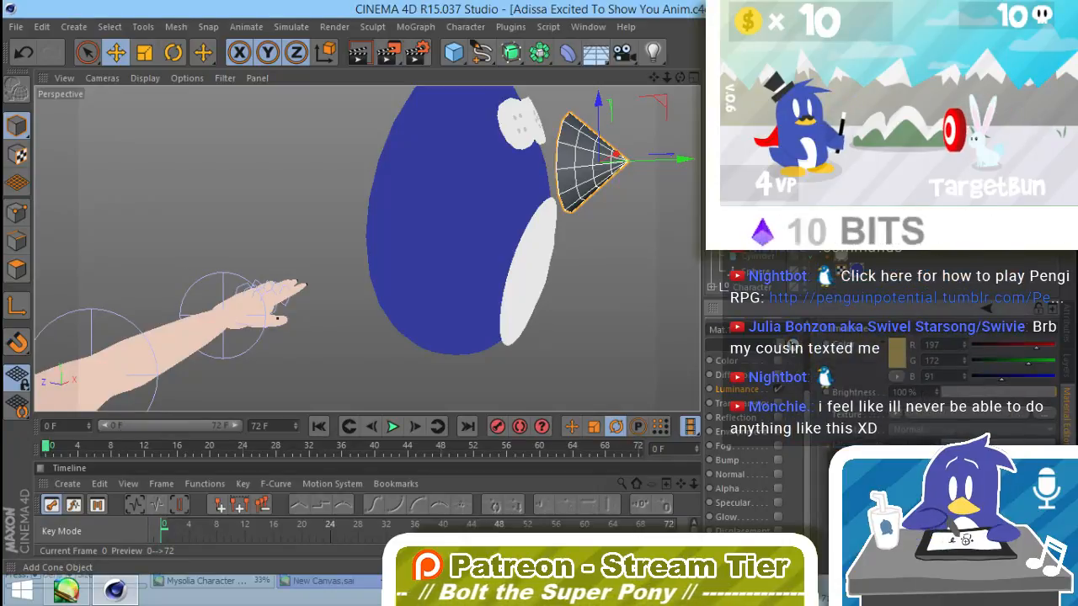
{"action": "left_click", "coordinate": [1065, 473]}
{"action": "left_click_drag", "start_coordinate": [719, 339], "coordinate": [338, 289]}
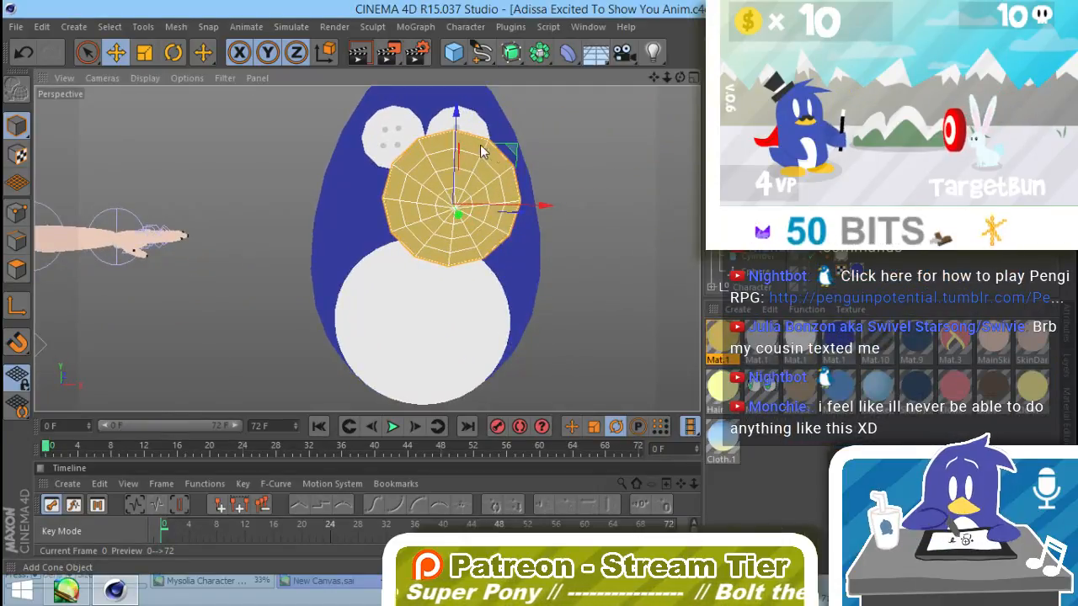
Step: Flatten the beak vertically to about 64% and tilt its tip slightly downward
{"action": "key", "text": "t"}
{"action": "left_click_drag", "start_coordinate": [455, 110], "coordinate": [455, 150]}
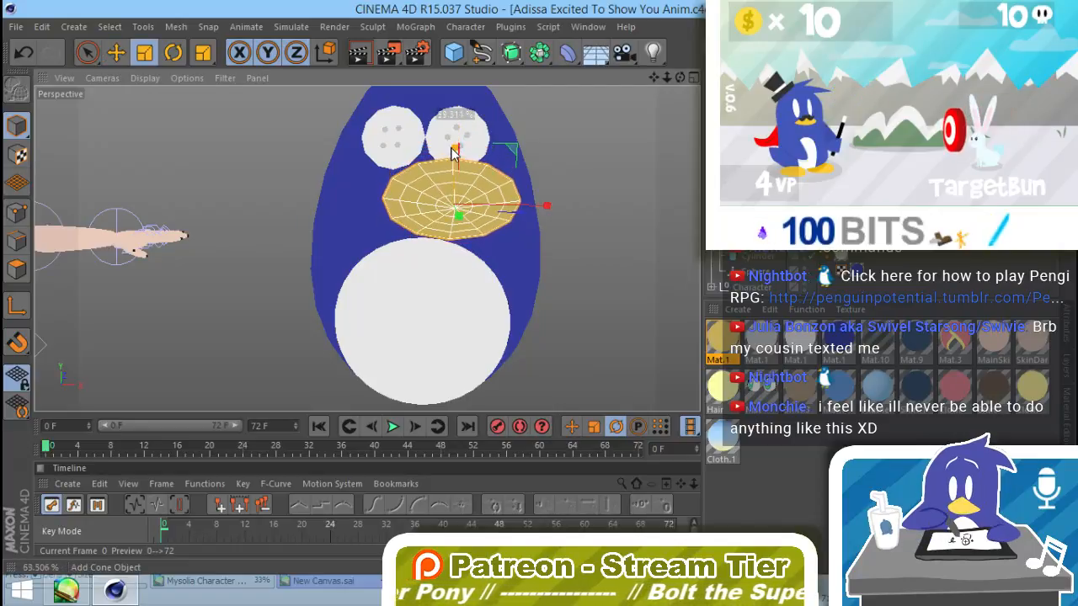
{"action": "left_click_drag", "start_coordinate": [477, 245], "coordinate": [581, 200], "text": "alt"}
{"action": "key", "text": "r"}
{"action": "left_click_drag", "start_coordinate": [526, 231], "coordinate": [656, 259], "text": "alt"}
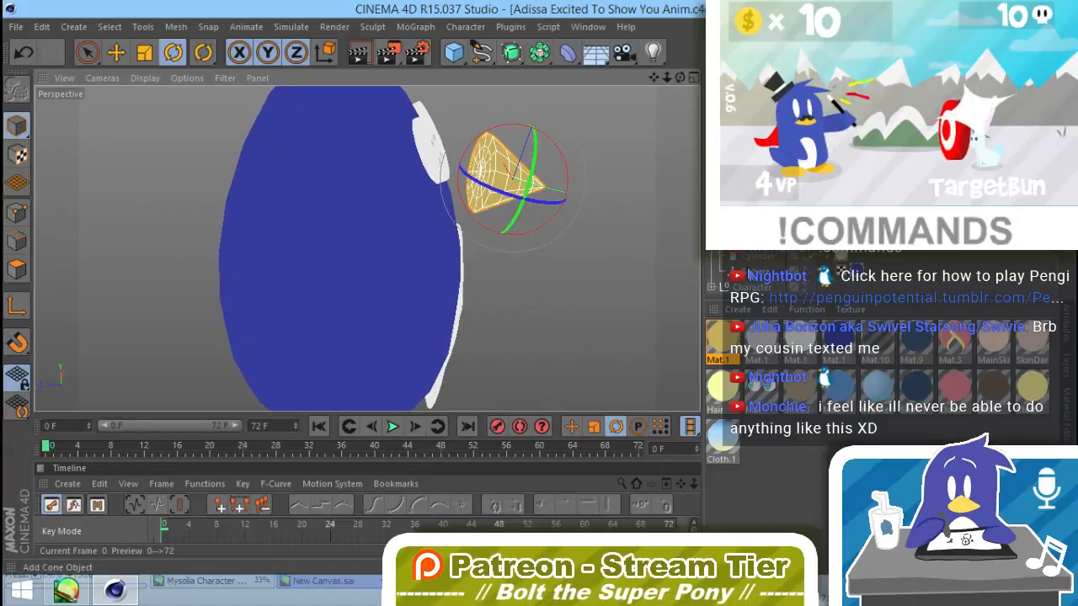
{"action": "left_click", "coordinate": [17, 270]}
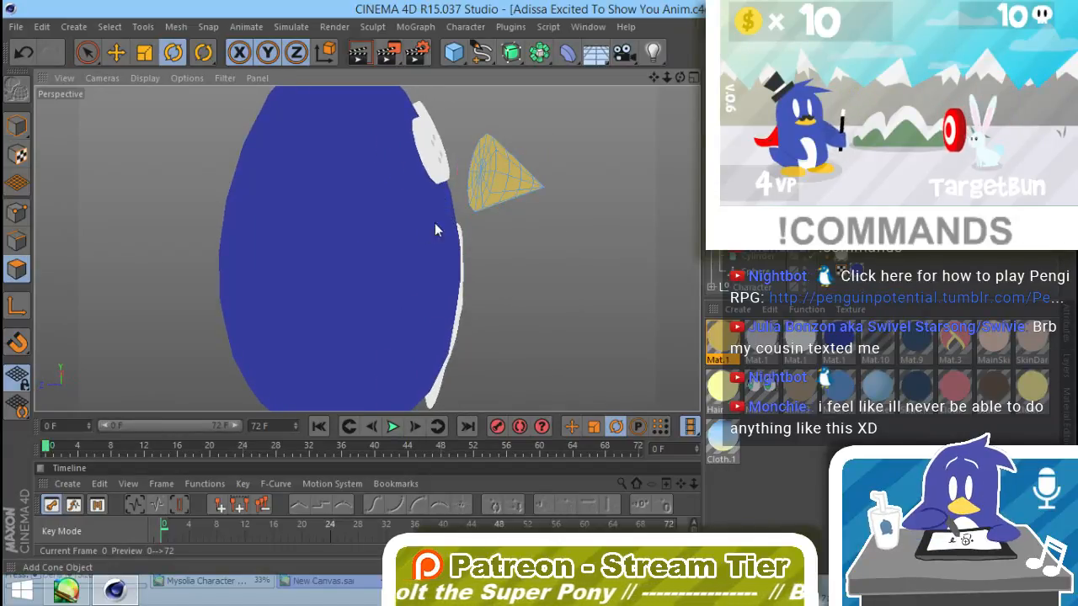
{"action": "left_click_drag", "start_coordinate": [436, 228], "coordinate": [538, 206], "text": "alt"}
{"action": "left_click", "coordinate": [1065, 336]}
{"action": "key", "text": "space"}
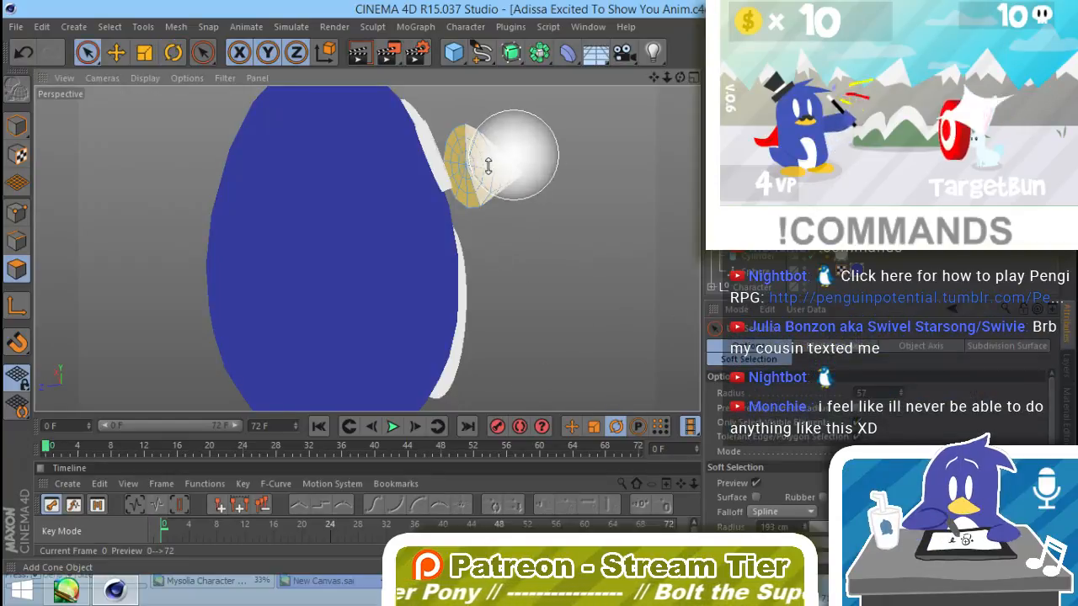
{"action": "mouse_move", "coordinate": [487, 166]}
{"action": "middle_mouse_down"}
{"action": "mouse_move", "coordinate": [529, 169]}
{"action": "mouse_move", "coordinate": [554, 258]}
{"action": "mouse_move", "coordinate": [532, 209]}
{"action": "middle_mouse_up"}
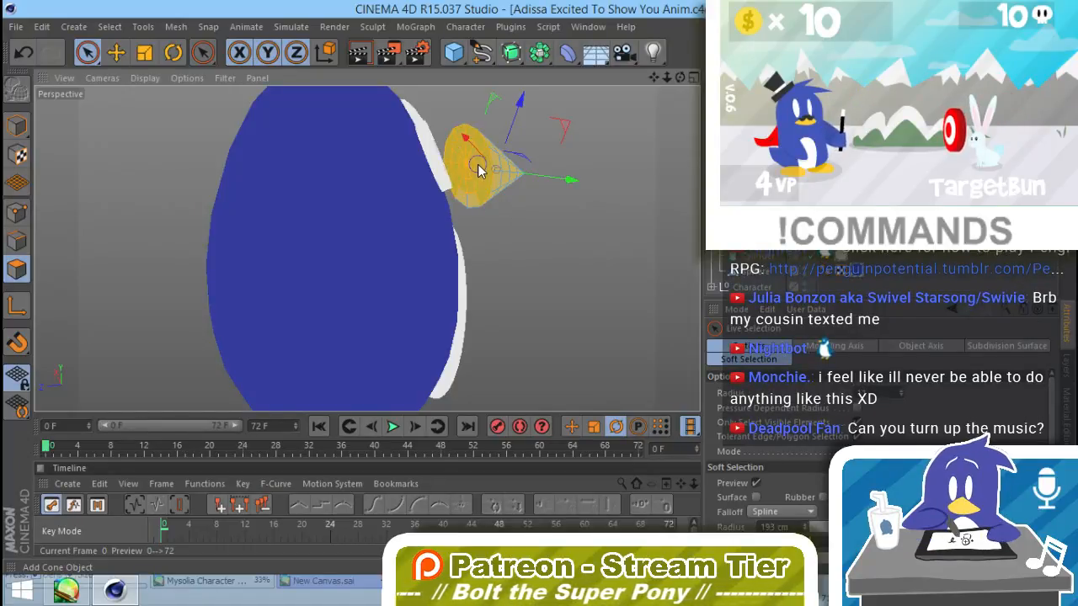
{"action": "mouse_move", "coordinate": [477, 165]}
{"action": "left_mouse_down"}
{"action": "mouse_move", "coordinate": [468, 187]}
{"action": "mouse_move", "coordinate": [484, 167]}
{"action": "left_mouse_up"}
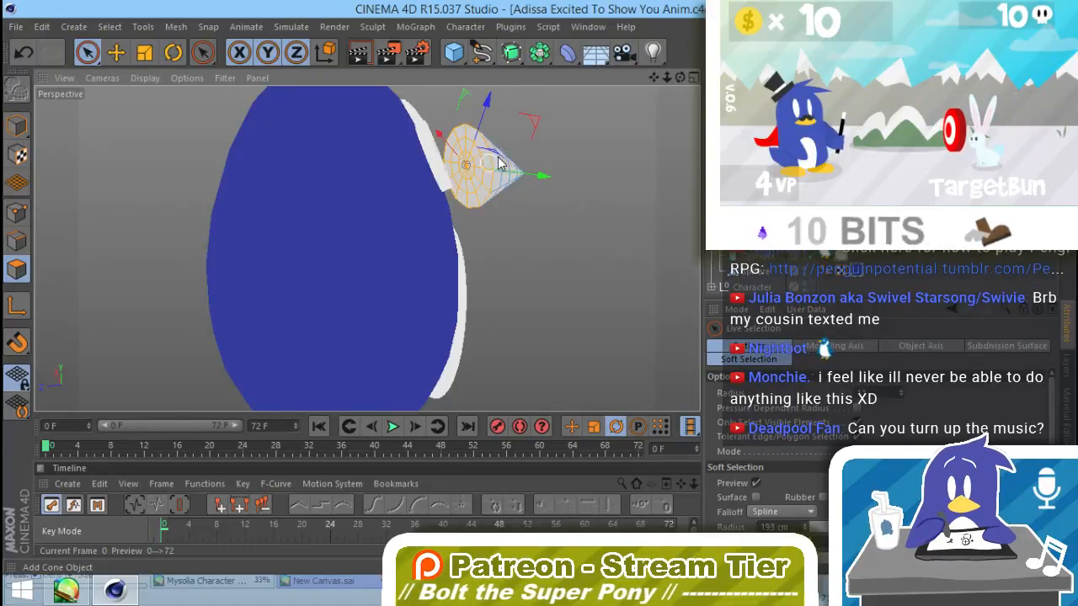
{"action": "left_click", "coordinate": [646, 195]}
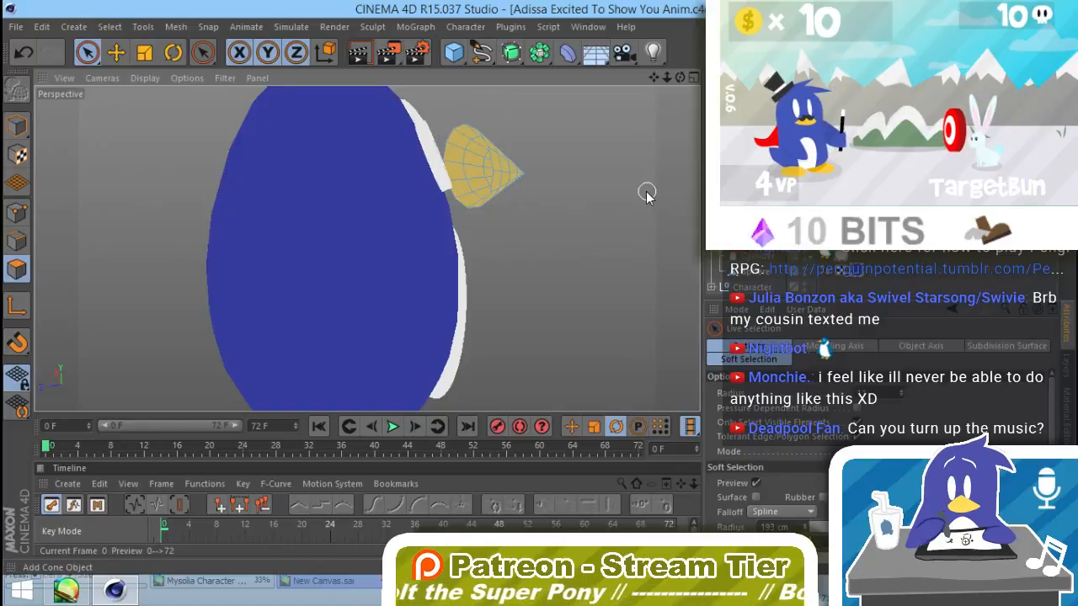
Step: Optimize the beak cone's mesh in point mode to merge its duplicate points
{"action": "left_click", "coordinate": [17, 215]}
{"action": "left_click", "coordinate": [176, 26]}
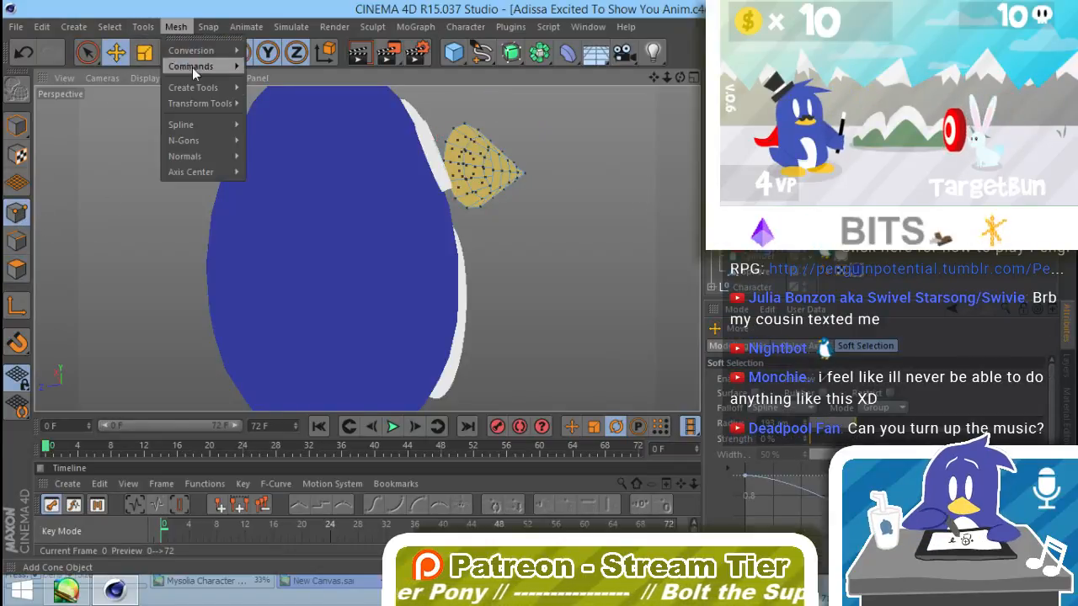
{"action": "mouse_move", "coordinate": [195, 67]}
{"action": "left_click", "coordinate": [296, 327]}
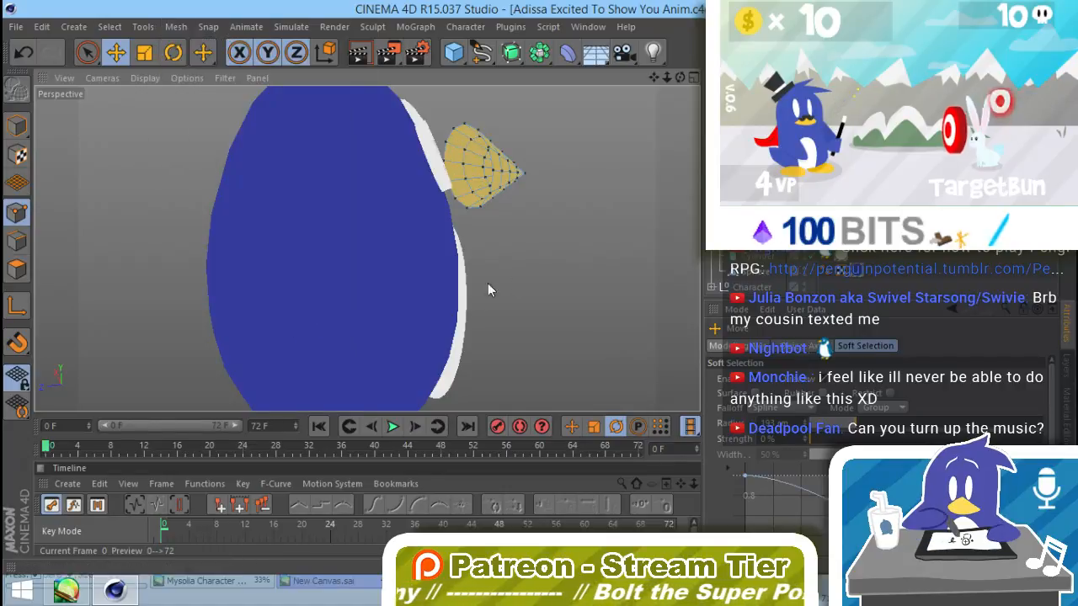
Step: Select the top point of the beak's rear rim and enable soft selection at 100% strength
{"action": "left_click_drag", "start_coordinate": [488, 283], "coordinate": [401, 199], "text": "alt"}
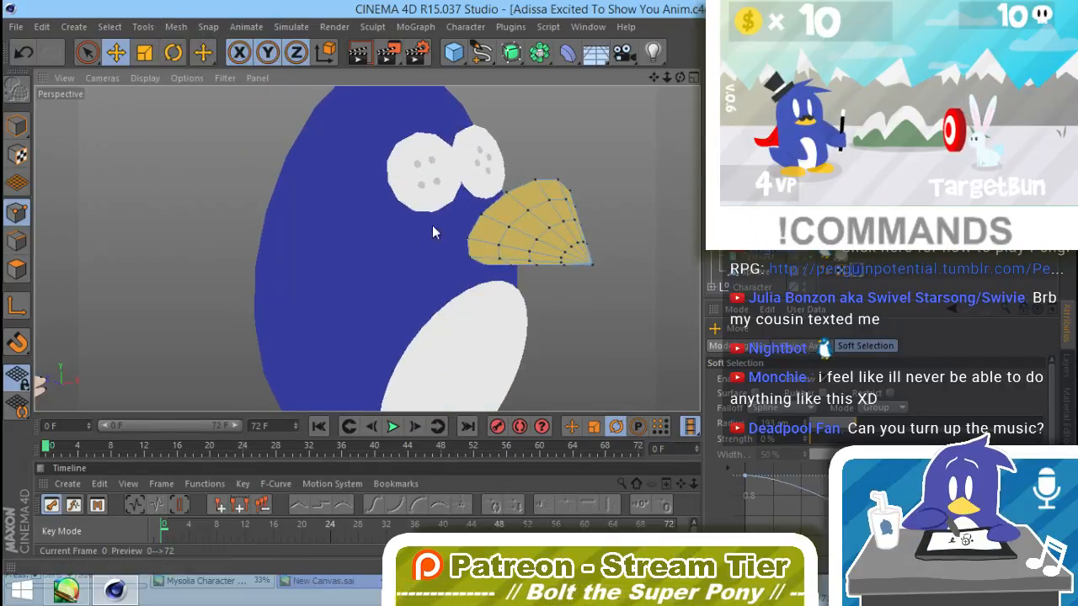
{"action": "left_click", "coordinate": [535, 182]}
{"action": "left_click_drag", "start_coordinate": [586, 229], "coordinate": [441, 270], "text": "alt"}
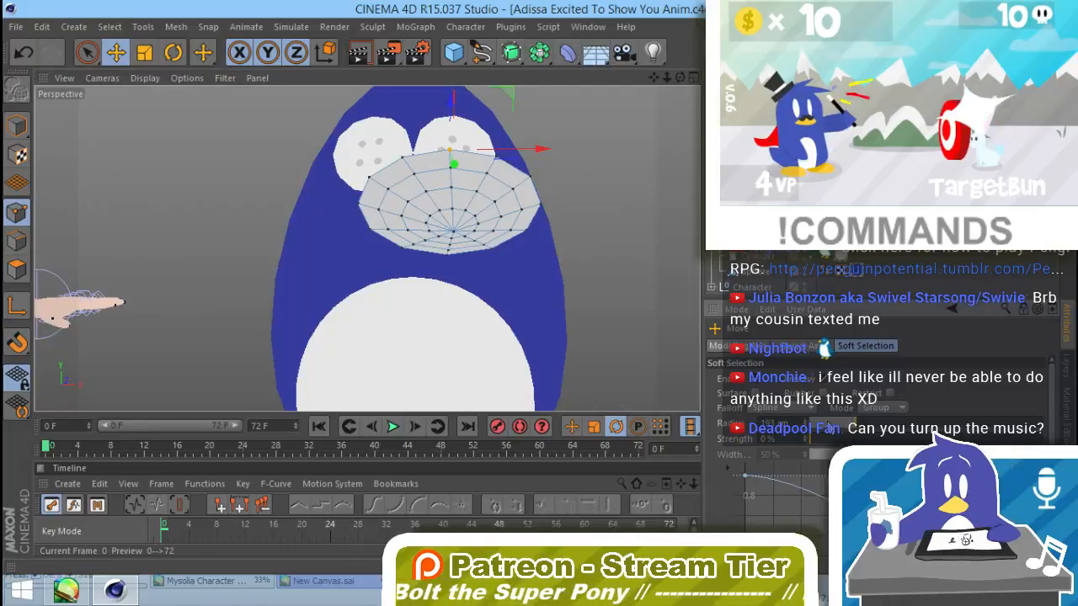
{"action": "left_click_drag", "start_coordinate": [524, 257], "coordinate": [607, 194], "text": "alt"}
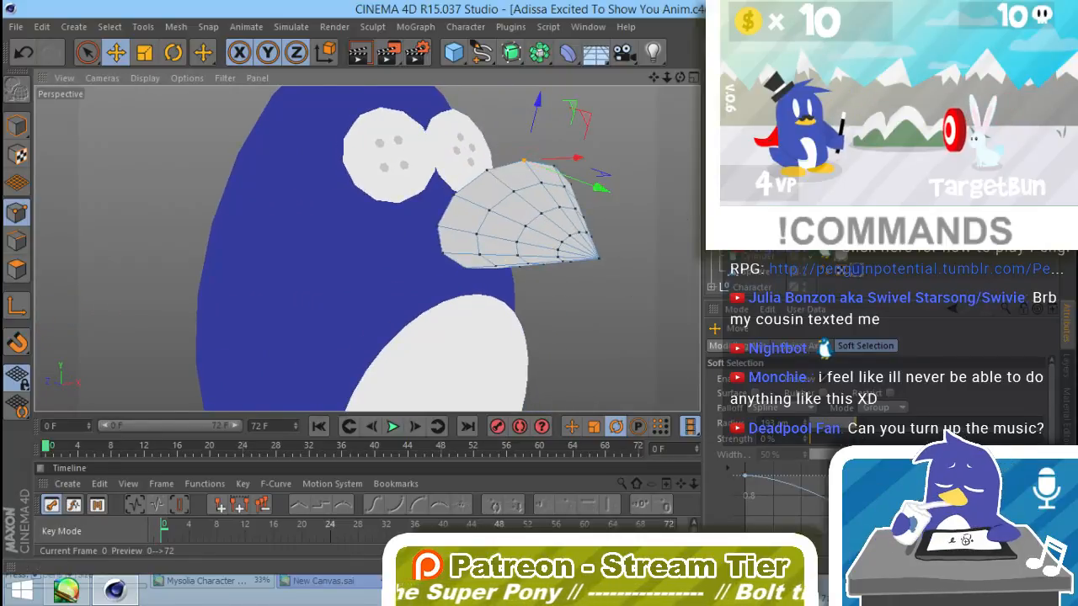
{"action": "key", "text": "ctrl+z"}
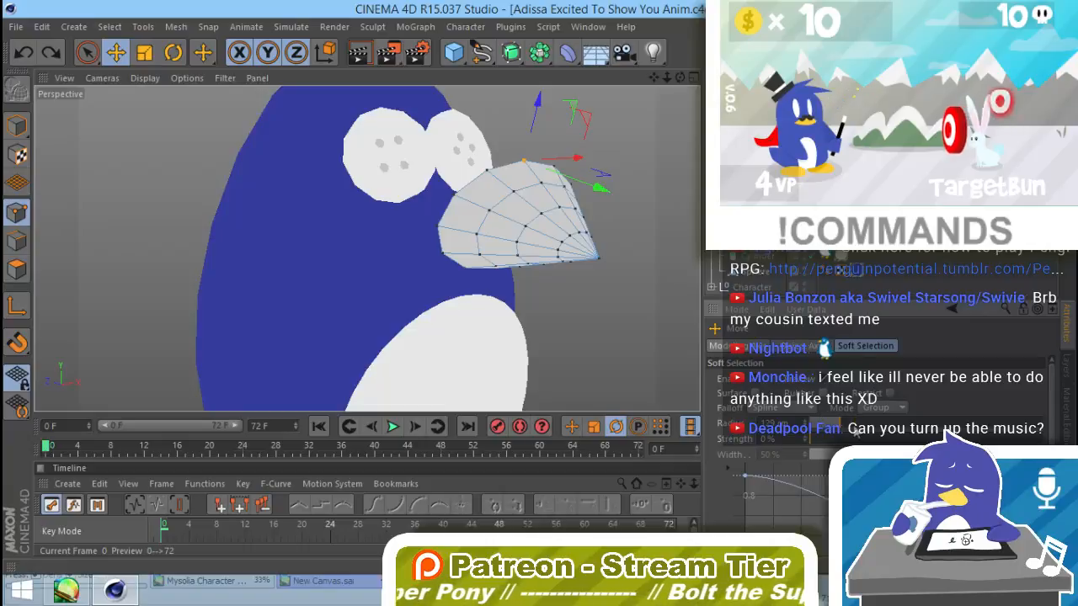
{"action": "left_click", "coordinate": [757, 378]}
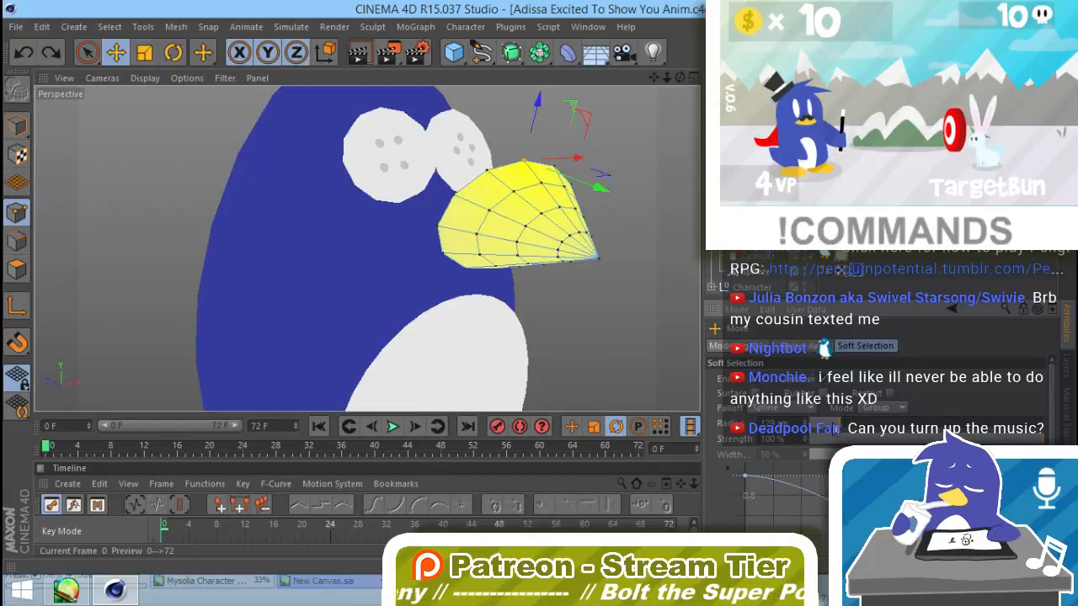
Step: Reshape the beak's rear rim by moving its points with a soft selection radius of 57 cm
{"action": "left_click_drag", "start_coordinate": [598, 187], "coordinate": [665, 330]}
{"action": "left_click", "coordinate": [515, 202]}
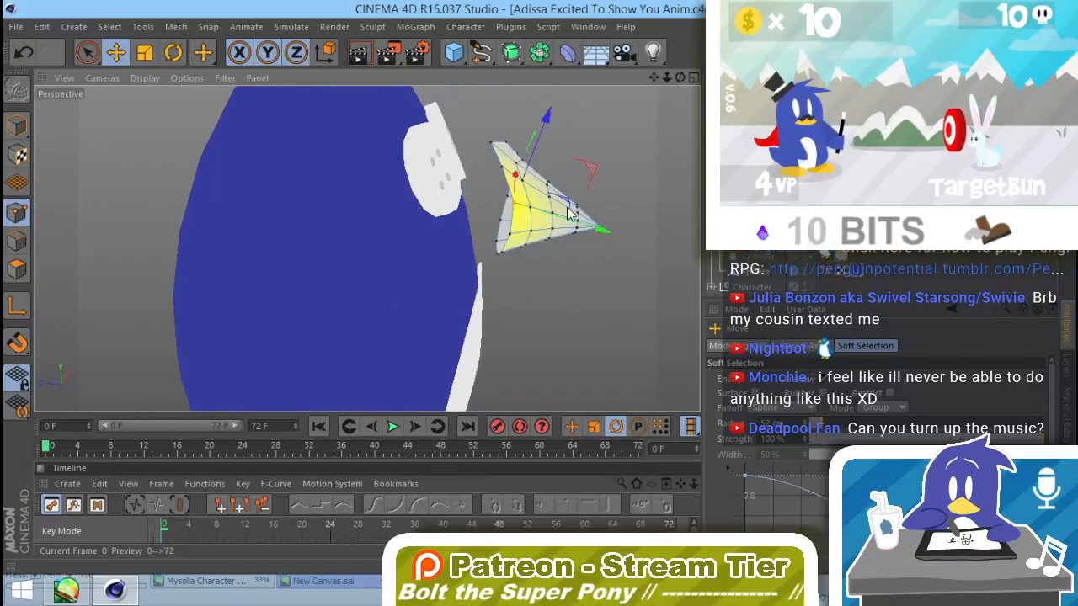
{"action": "left_click_drag", "start_coordinate": [568, 213], "coordinate": [514, 173], "text": "alt"}
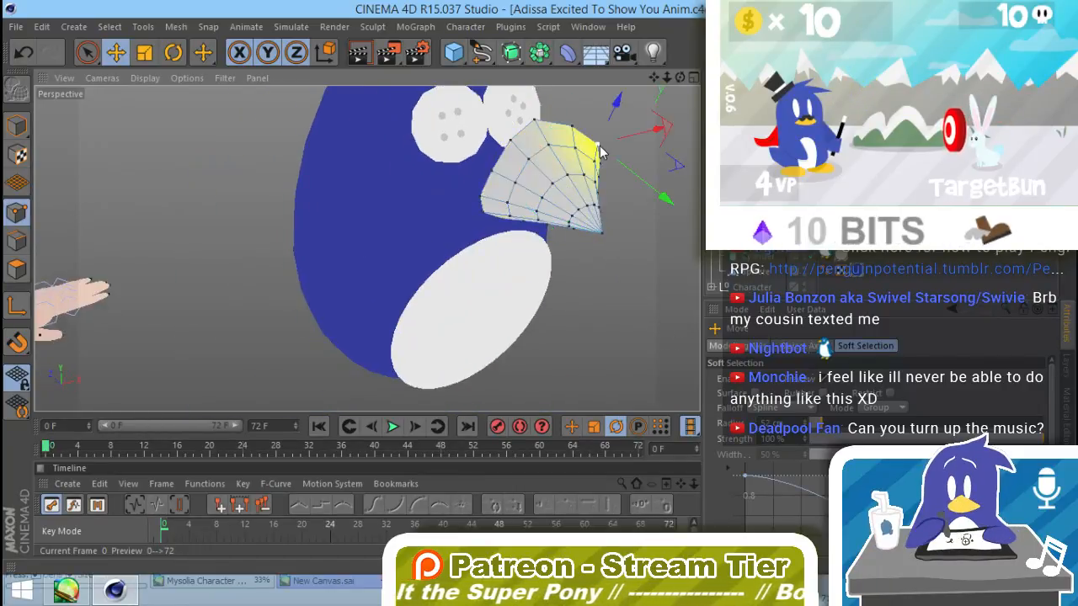
{"action": "left_click", "coordinate": [508, 176], "text": "shift"}
{"action": "left_click_drag", "start_coordinate": [613, 218], "coordinate": [596, 212]}
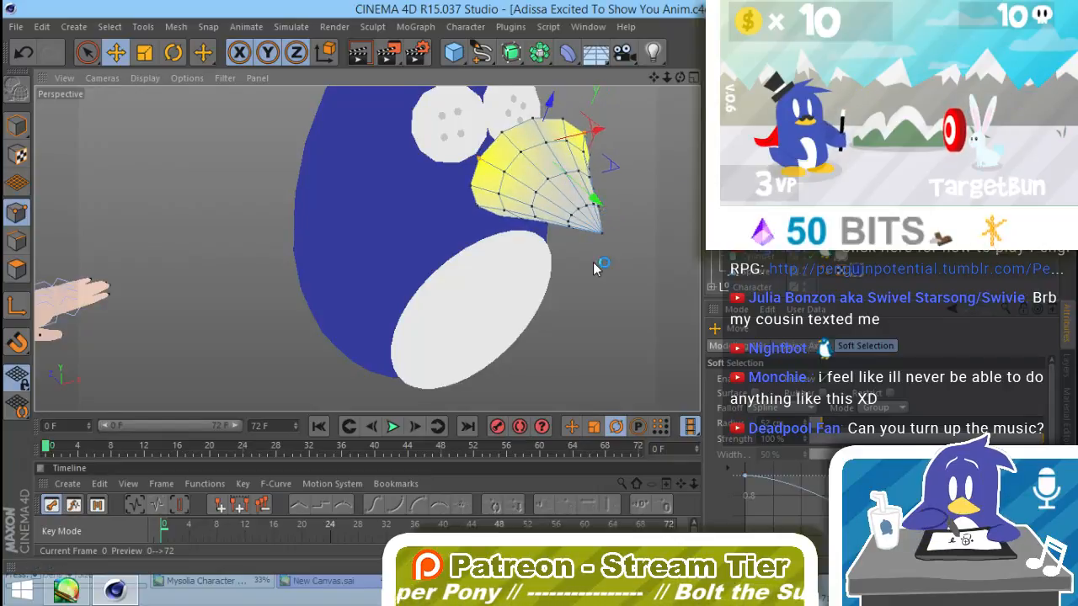
Step: Select the beak's tip point and adjust its position with soft selection so the beak tapers downward
{"action": "left_click_drag", "start_coordinate": [593, 268], "coordinate": [670, 171], "text": "alt"}
{"action": "left_click", "coordinate": [541, 233]}
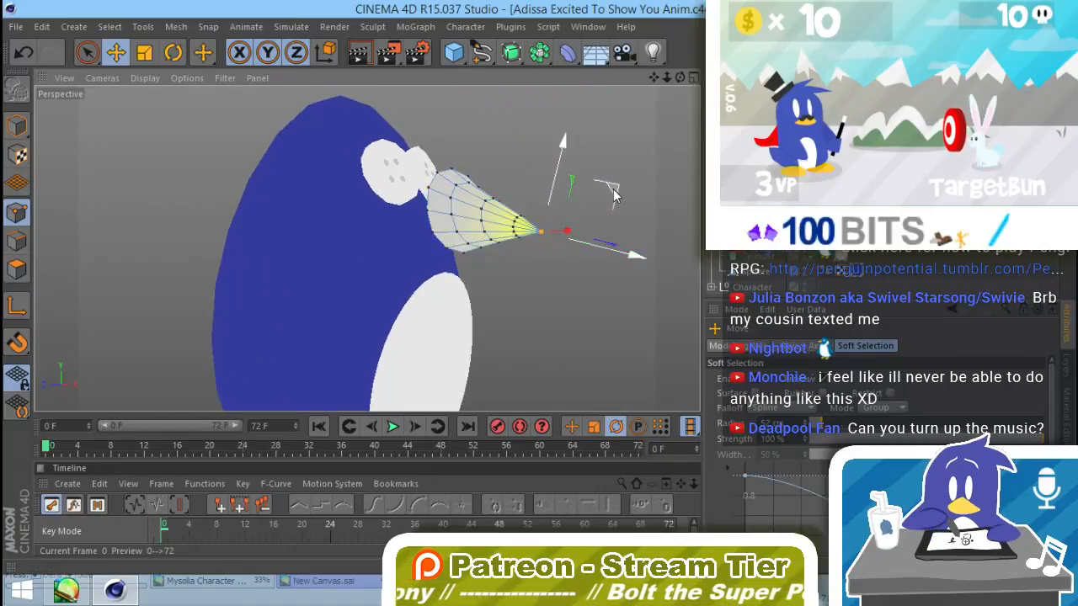
{"action": "left_click_drag", "start_coordinate": [614, 195], "coordinate": [537, 180]}
{"action": "key", "text": "ctrl+z"}
{"action": "key", "text": "r"}
{"action": "key", "text": "e"}
{"action": "key", "text": "r"}
{"action": "key", "text": "e"}
{"action": "key", "text": "r"}
{"action": "key", "text": "e"}
{"action": "mouse_move", "coordinate": [608, 257]}
{"action": "left_mouse_down"}
{"action": "mouse_move", "coordinate": [591, 251]}
{"action": "mouse_move", "coordinate": [599, 259]}
{"action": "left_mouse_up"}
{"action": "left_click_drag", "start_coordinate": [580, 196], "coordinate": [580, 203]}
Step: Turn off soft selection for the beak's points
{"action": "left_click_drag", "start_coordinate": [366, 248], "coordinate": [426, 288], "text": "alt"}
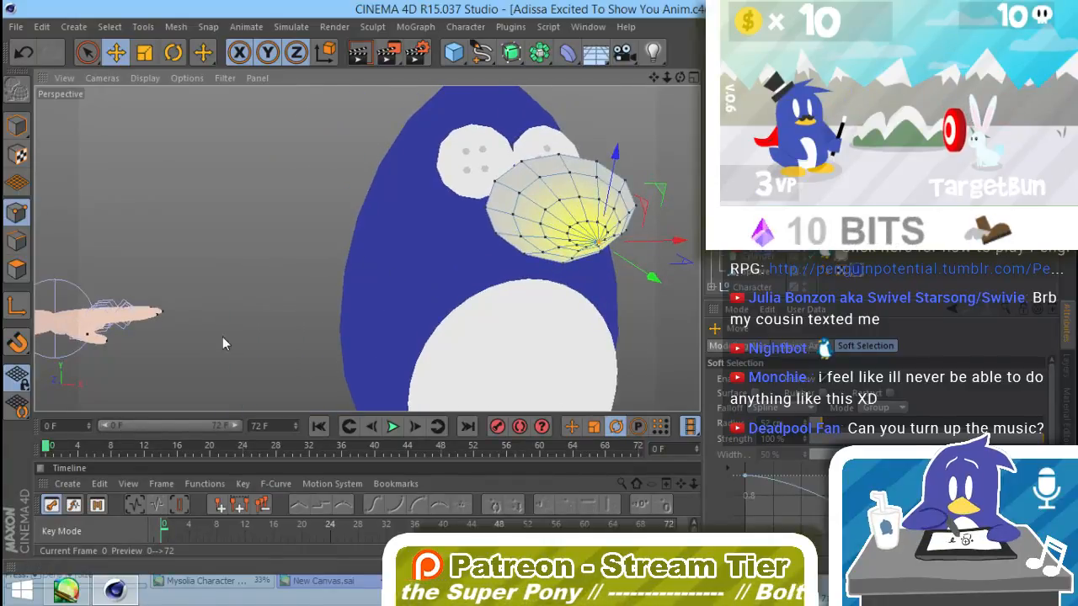
{"action": "left_click", "coordinate": [768, 379]}
{"action": "left_click", "coordinate": [597, 243]}
{"action": "mouse_move", "coordinate": [581, 294]}
{"action": "left_mouse_down", "text": "alt"}
{"action": "mouse_move", "coordinate": [681, 283]}
{"action": "mouse_move", "coordinate": [640, 263]}
{"action": "mouse_move", "coordinate": [595, 274]}
{"action": "mouse_move", "coordinate": [548, 315]}
{"action": "mouse_move", "coordinate": [310, 316]}
{"action": "mouse_move", "coordinate": [296, 358]}
{"action": "mouse_move", "coordinate": [300, 306]}
{"action": "left_mouse_up", "text": "alt"}
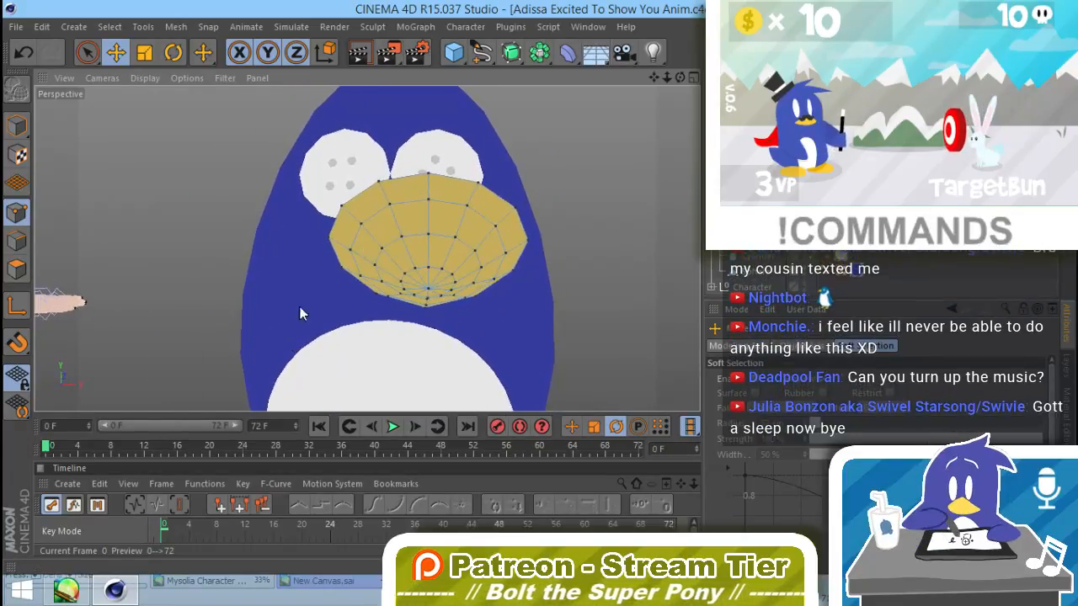
Step: Scale the whole beak down and move it against the face, centred just below the eyes
{"action": "left_click", "coordinate": [17, 124]}
{"action": "key", "text": "t"}
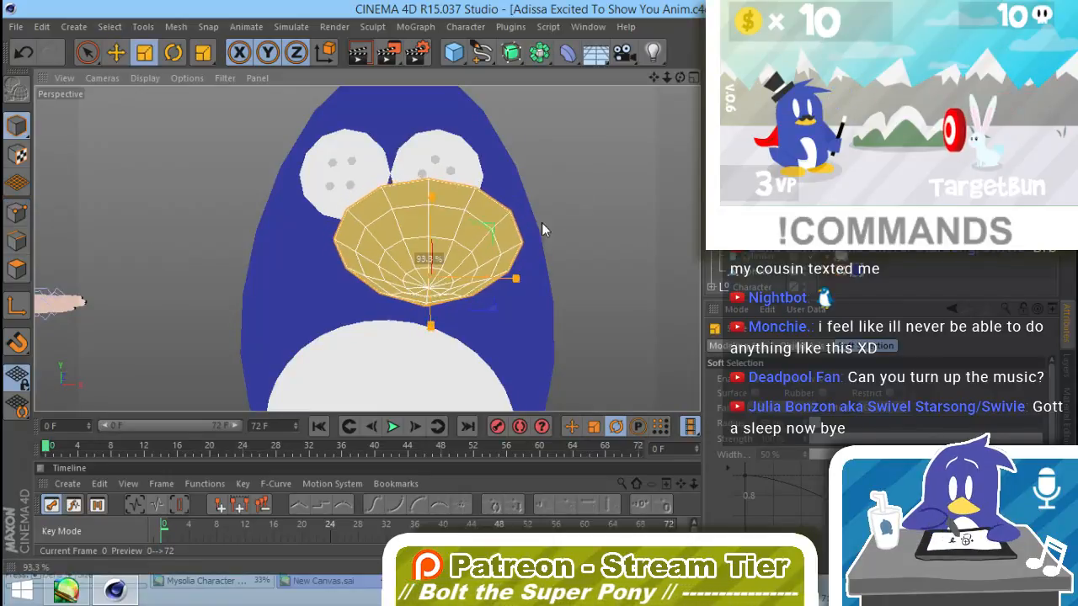
{"action": "left_click_drag", "start_coordinate": [541, 222], "coordinate": [703, 283]}
{"action": "key", "text": "e"}
{"action": "left_click_drag", "start_coordinate": [604, 224], "coordinate": [554, 241]}
{"action": "left_click_drag", "start_coordinate": [549, 302], "coordinate": [381, 316], "text": "alt"}
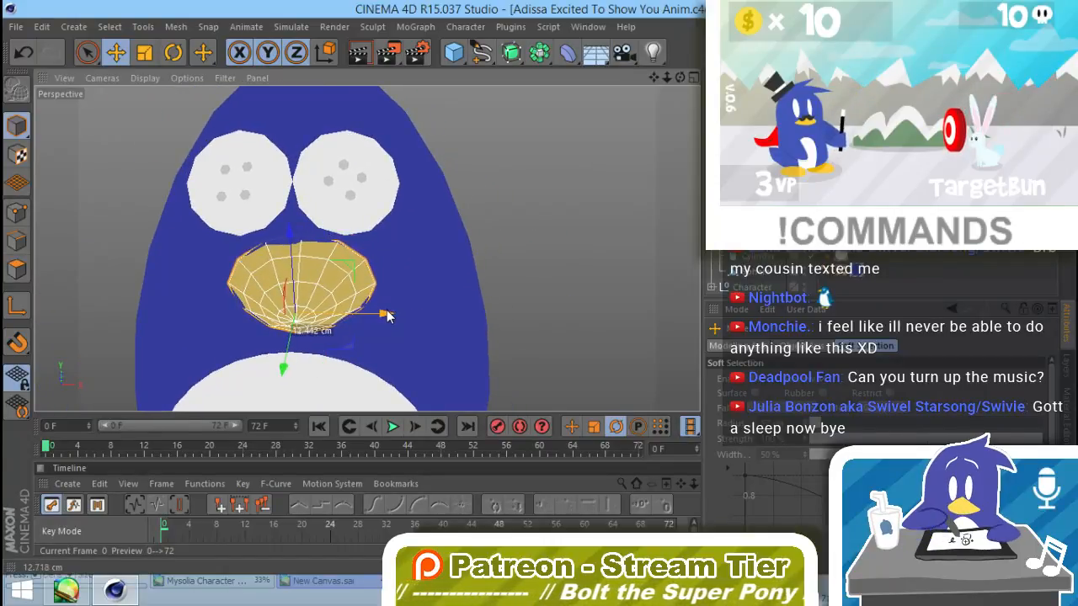
Step: Deselect the beak and render the view to check the penguin's face
{"action": "left_click", "coordinate": [487, 229]}
{"action": "key", "text": "ctrl+r"}
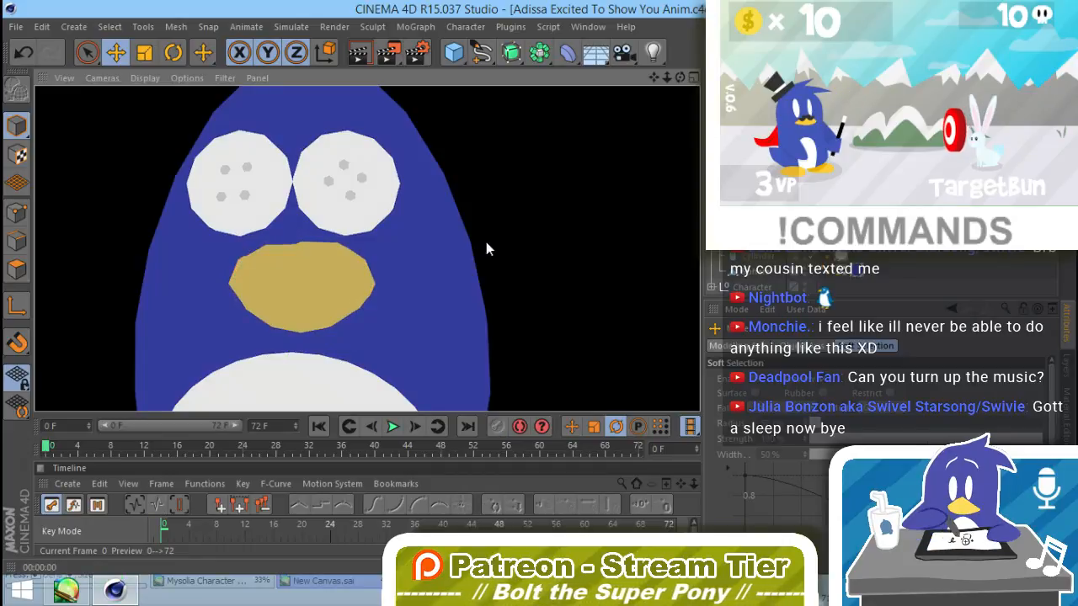
{"action": "left_click_drag", "start_coordinate": [382, 334], "coordinate": [456, 274], "text": "alt"}
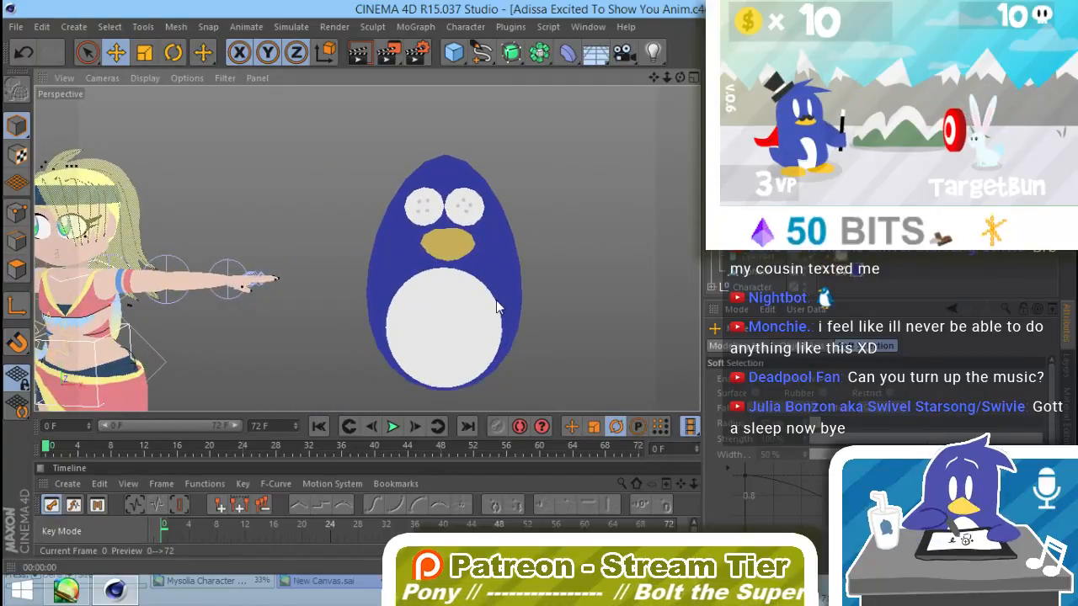
Step: Add a cube and move it over to the penguin's body
{"action": "left_click", "coordinate": [456, 54]}
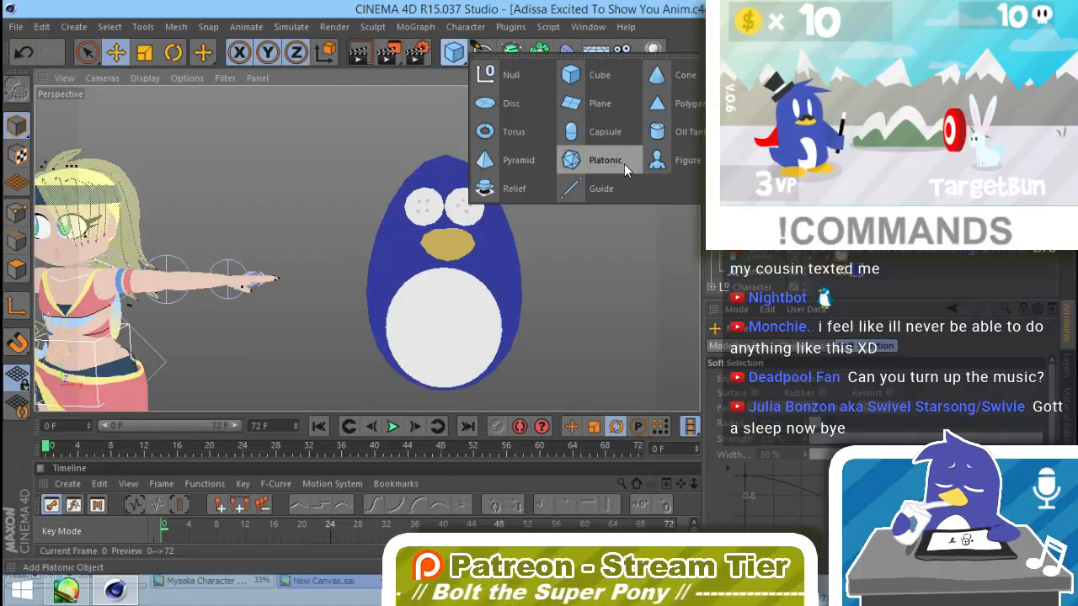
{"action": "left_click", "coordinate": [627, 76]}
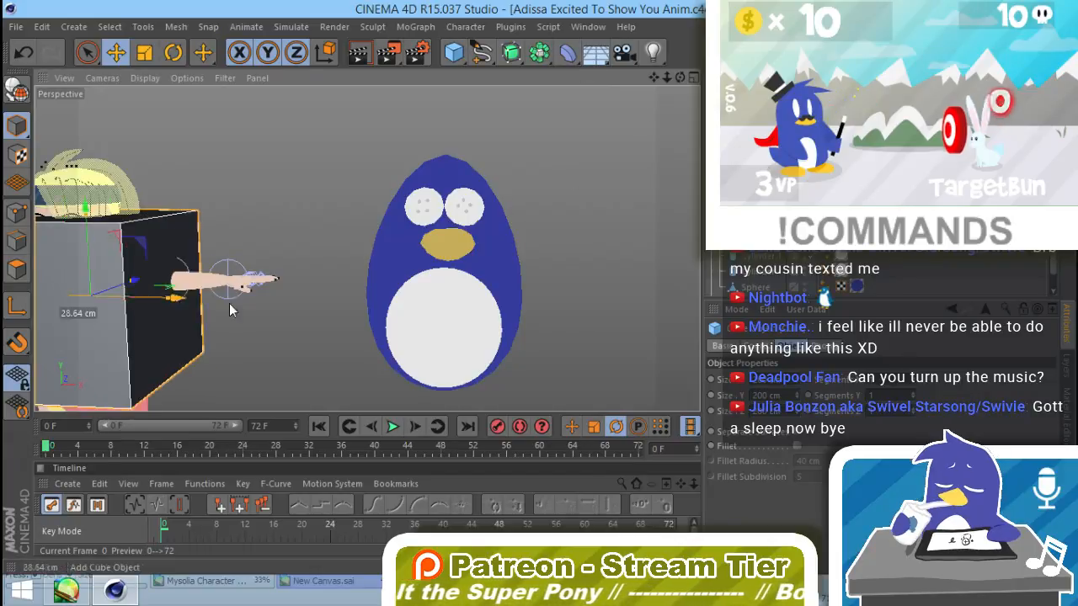
{"action": "left_click_drag", "start_coordinate": [229, 307], "coordinate": [587, 286]}
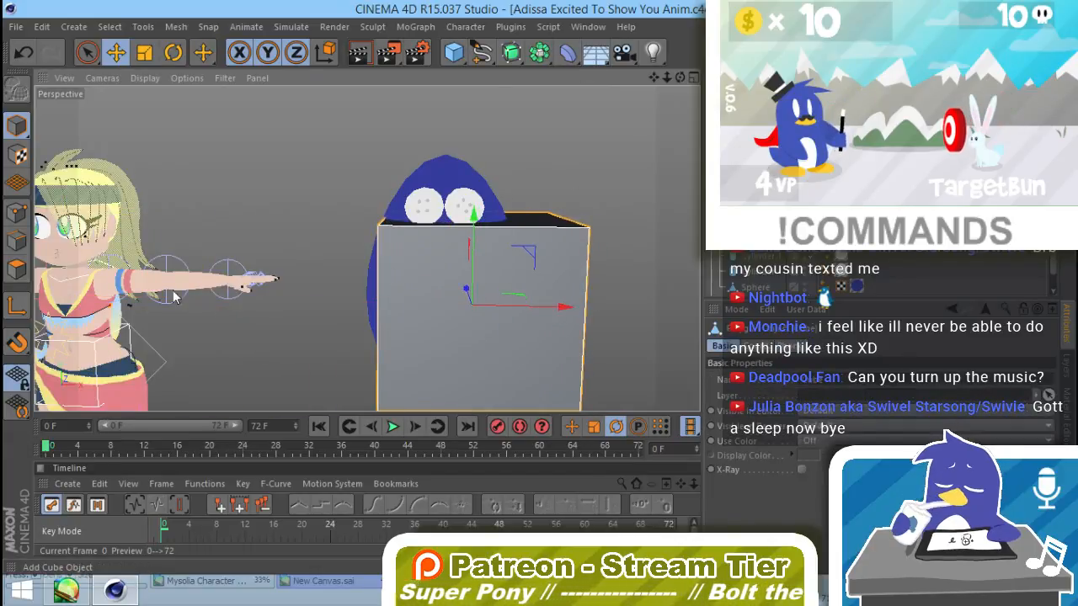
{"action": "left_click_drag", "start_coordinate": [72, 282], "coordinate": [486, 343], "text": "alt"}
Step: Shrink the cube into a thin block and place it at the side of the body nearest the character as a wing
{"action": "key", "text": "t"}
{"action": "left_click_drag", "start_coordinate": [370, 218], "coordinate": [300, 375]}
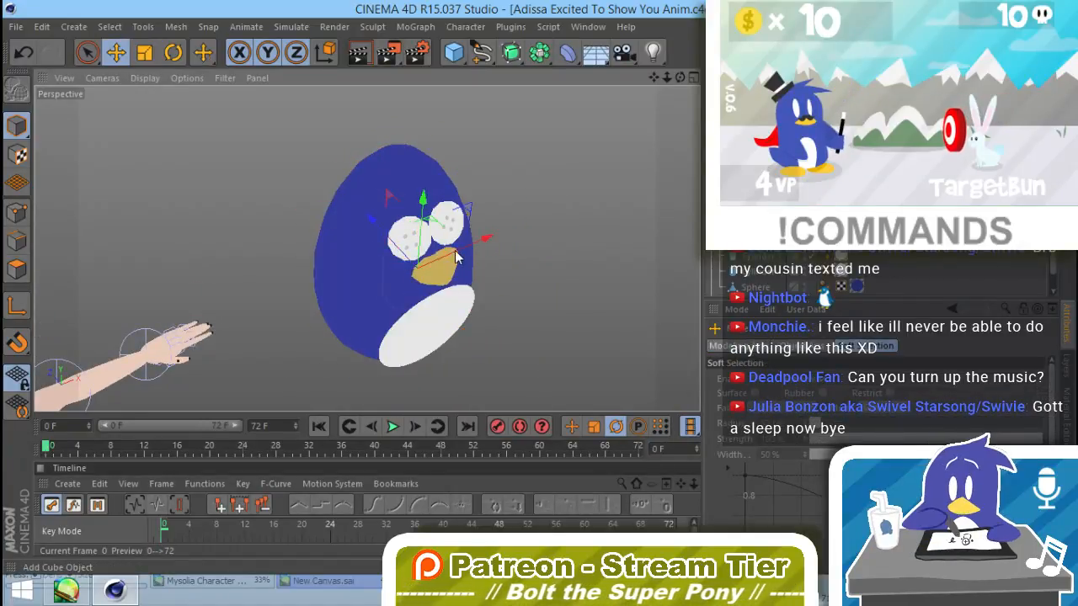
{"action": "left_click_drag", "start_coordinate": [456, 256], "coordinate": [359, 309]}
{"action": "left_click_drag", "start_coordinate": [406, 274], "coordinate": [359, 217], "text": "alt"}
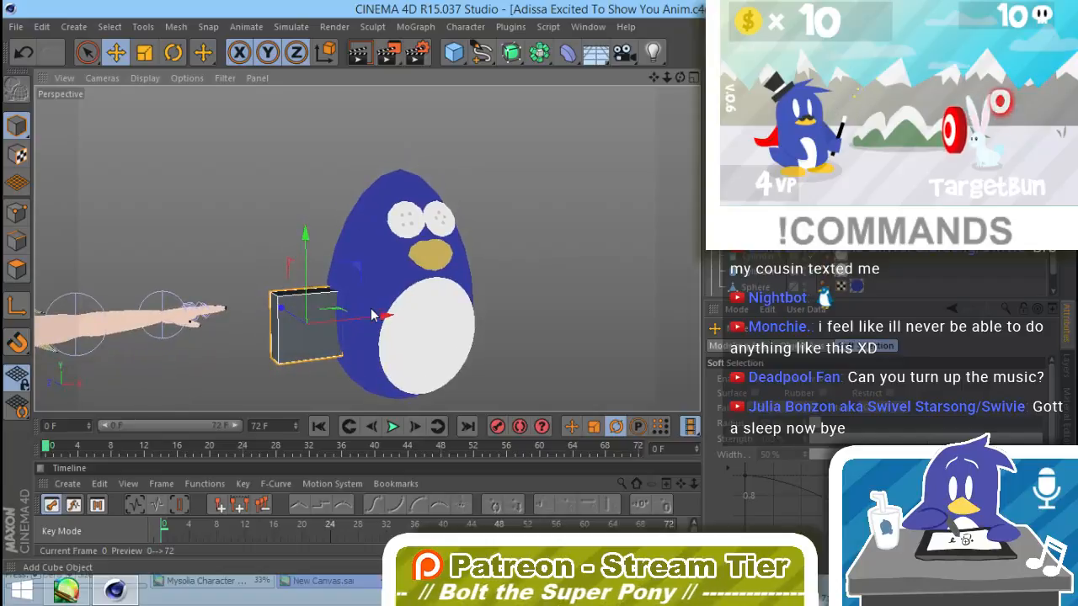
{"action": "left_click_drag", "start_coordinate": [373, 315], "coordinate": [364, 243]}
Step: Lower the wing block's outer bottom and top corner points so the wing slants down away from the body
{"action": "left_click", "coordinate": [18, 212]}
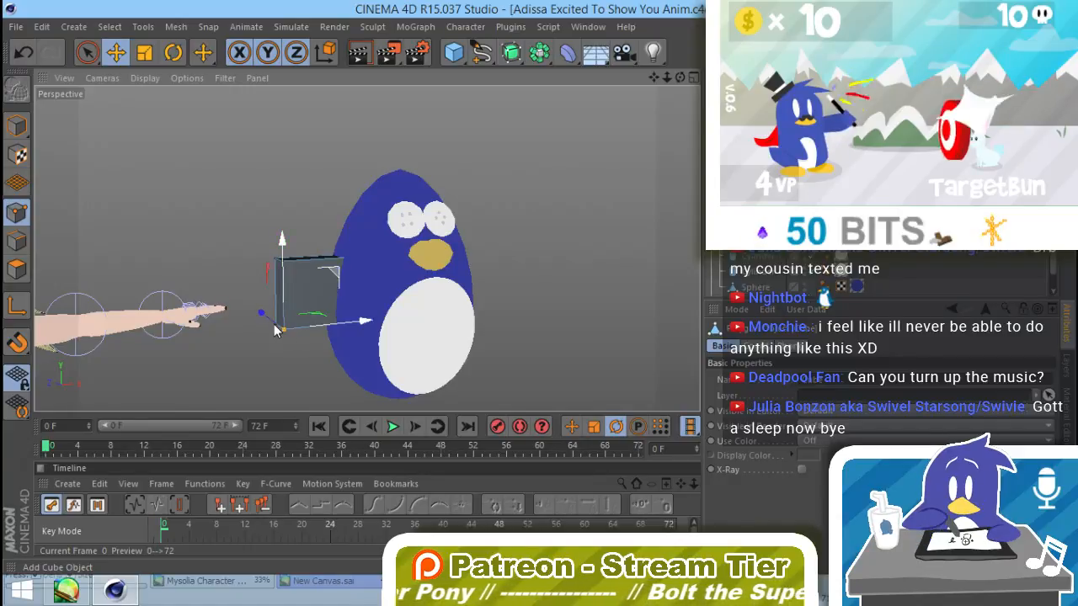
{"action": "left_click_drag", "start_coordinate": [332, 269], "coordinate": [321, 326]}
{"action": "left_click", "coordinate": [282, 263]}
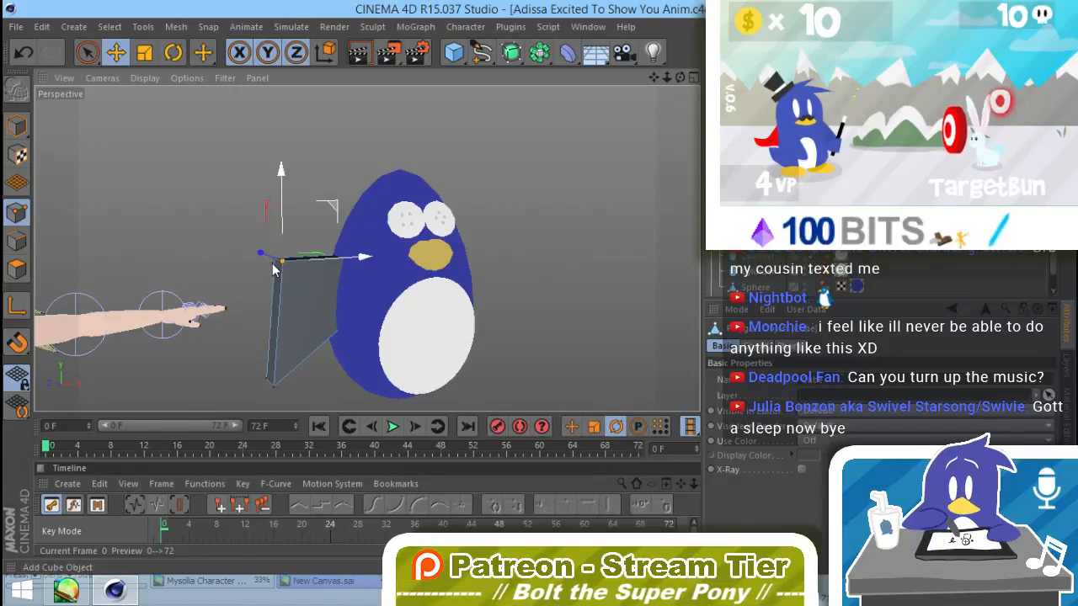
{"action": "left_click_drag", "start_coordinate": [328, 211], "coordinate": [339, 269]}
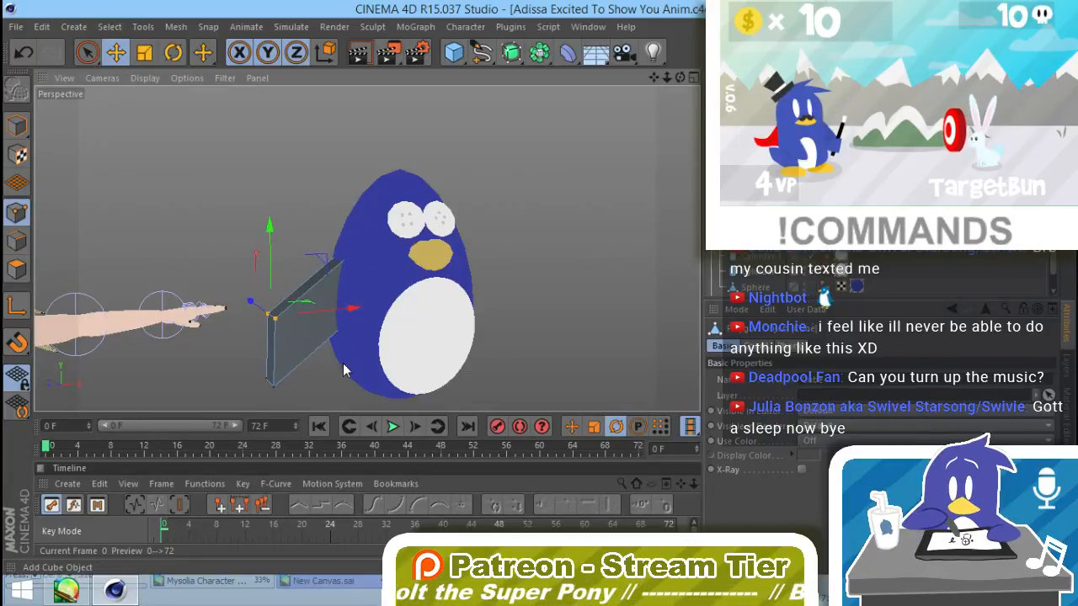
Step: Cut the wing block with the Knife in Loop mode, adding two loops across its length and one along it
{"action": "left_click_drag", "start_coordinate": [344, 368], "coordinate": [195, 364], "text": "alt"}
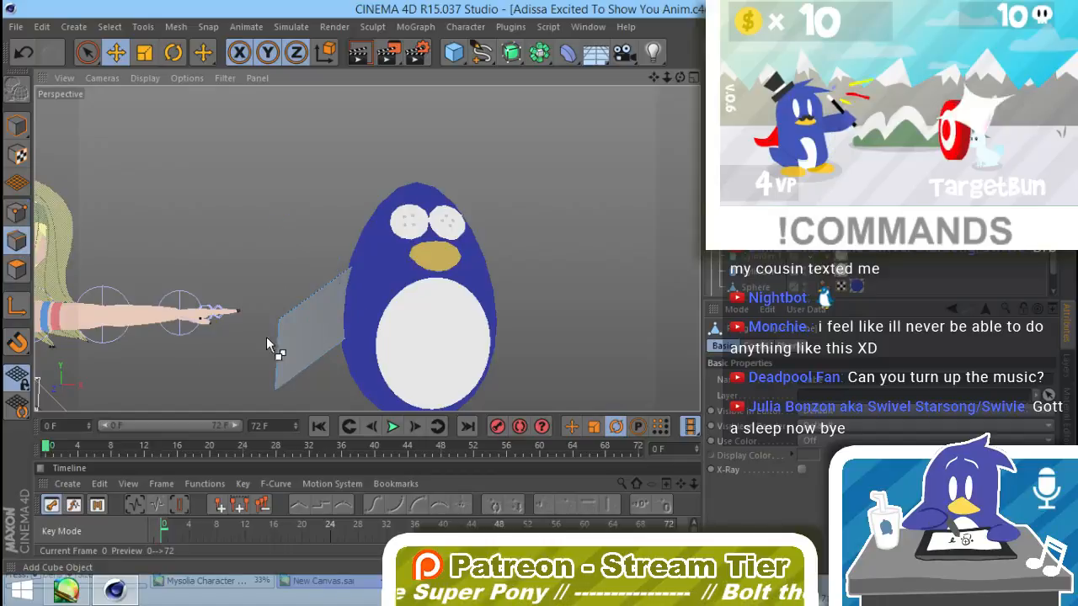
{"action": "key", "text": "ctrl+a"}
{"action": "right_click", "coordinate": [309, 322]}
{"action": "left_click", "coordinate": [283, 318]}
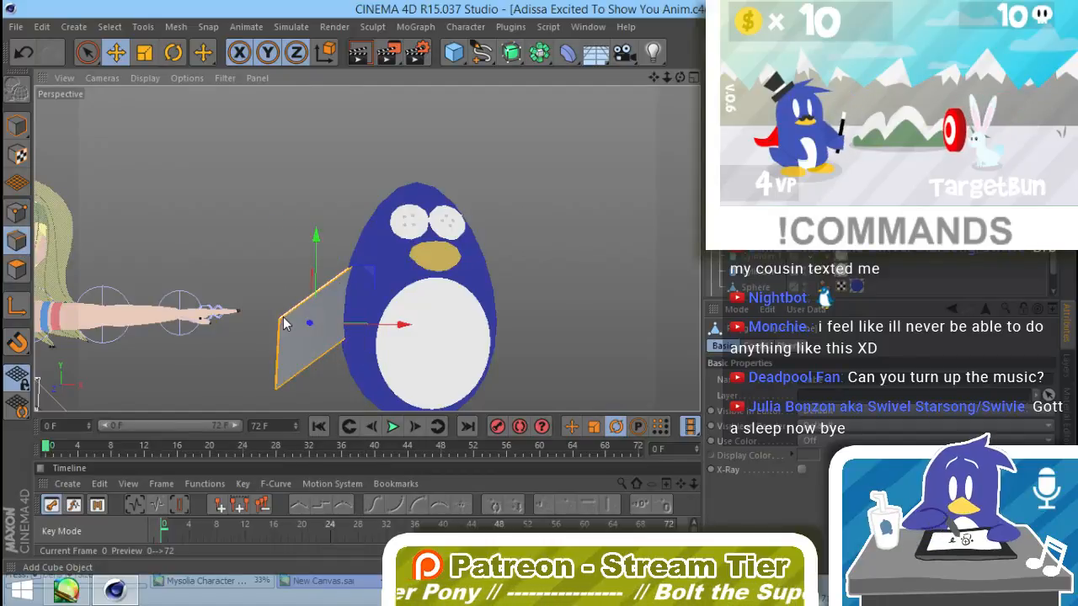
{"action": "right_click", "coordinate": [284, 322]}
{"action": "left_click", "coordinate": [344, 326]}
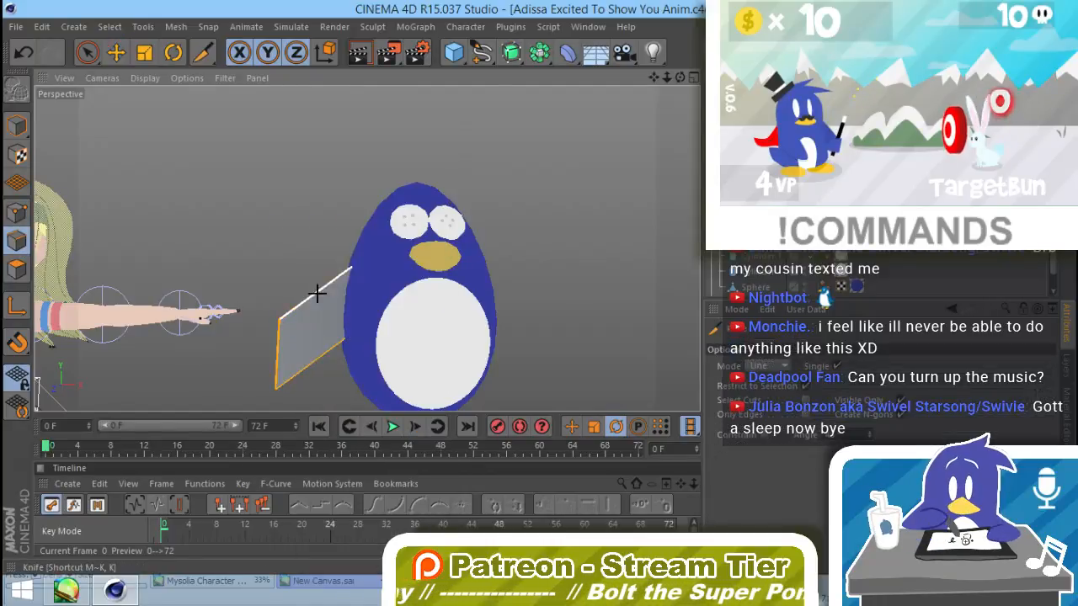
{"action": "left_click", "coordinate": [782, 367]}
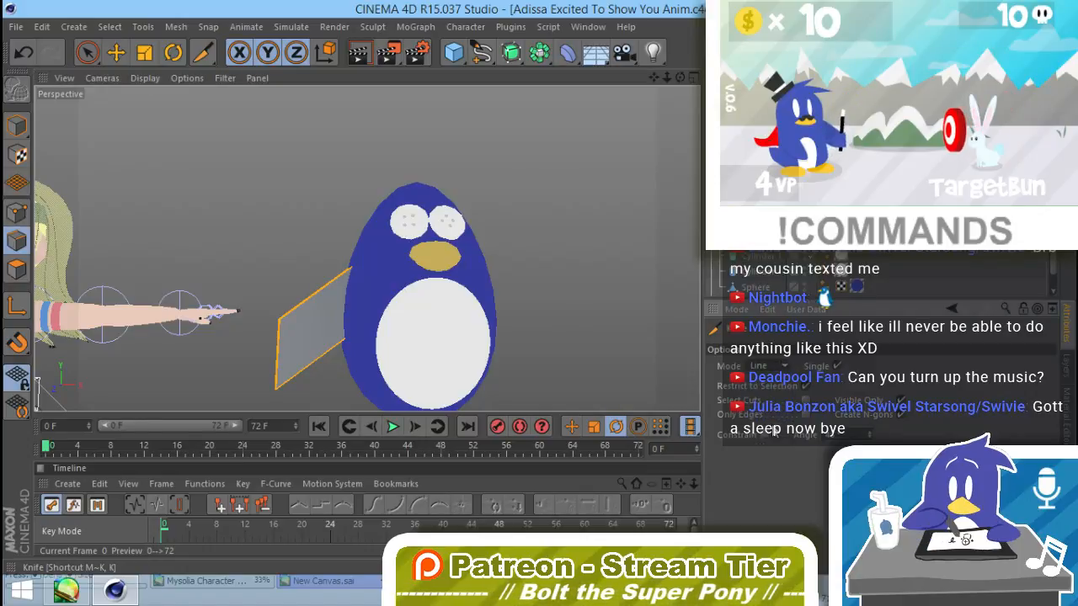
{"action": "left_click", "coordinate": [773, 430]}
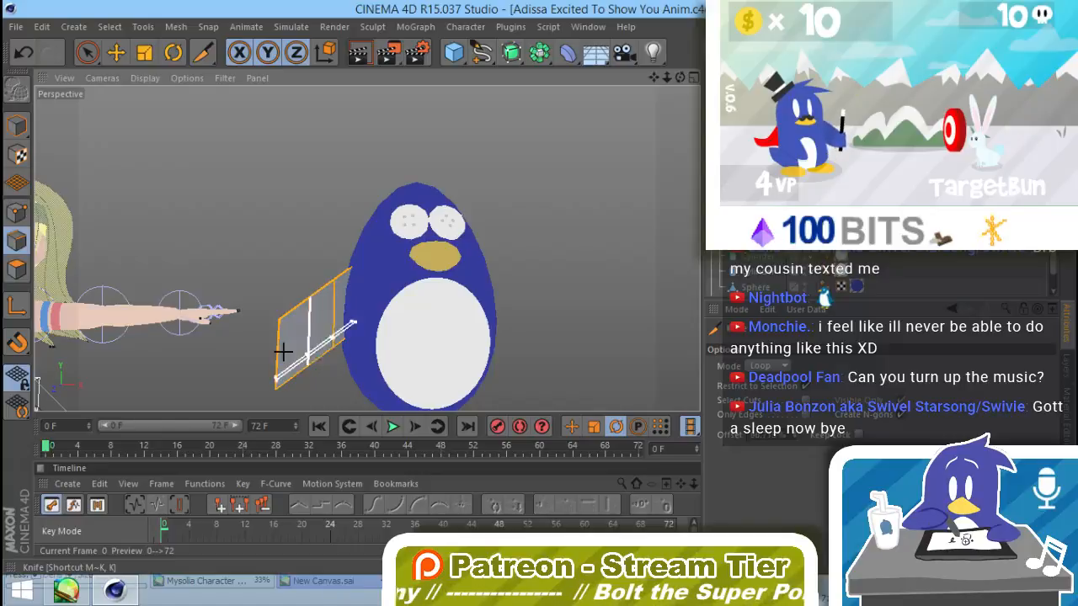
{"action": "key", "text": "e"}
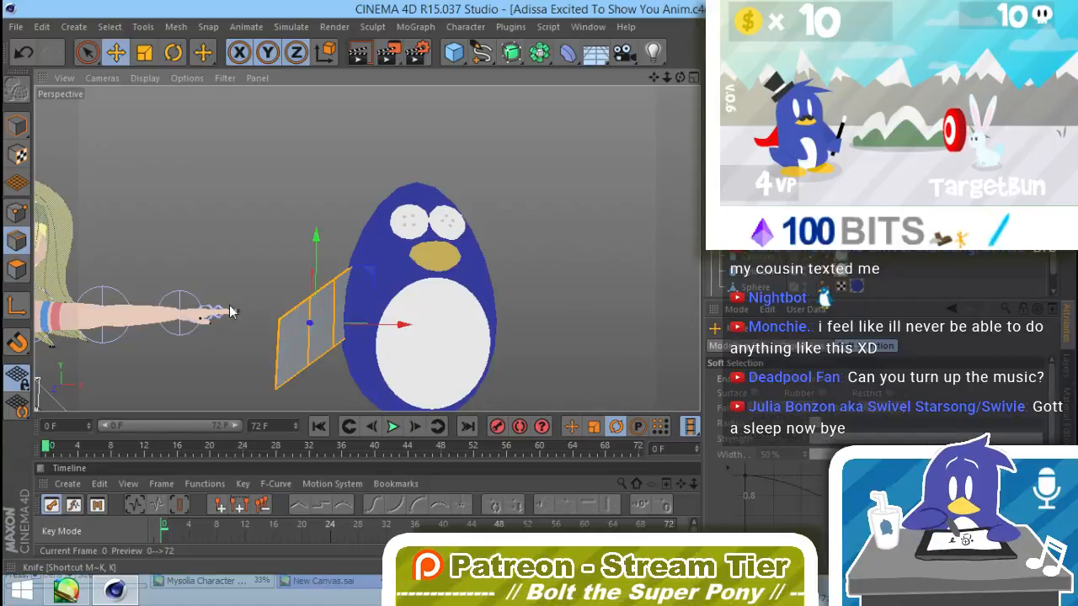
Step: Move the points along the wing's upper edge so its outline curves down toward the outer end
{"action": "left_click", "coordinate": [17, 212]}
{"action": "left_click_drag", "start_coordinate": [118, 257], "coordinate": [392, 219], "text": "alt"}
{"action": "left_click", "coordinate": [311, 278], "text": "shift"}
{"action": "left_click_drag", "start_coordinate": [316, 303], "coordinate": [370, 238], "text": "alt"}
{"action": "left_click", "coordinate": [304, 288], "text": "shift"}
{"action": "left_click", "coordinate": [293, 345]}
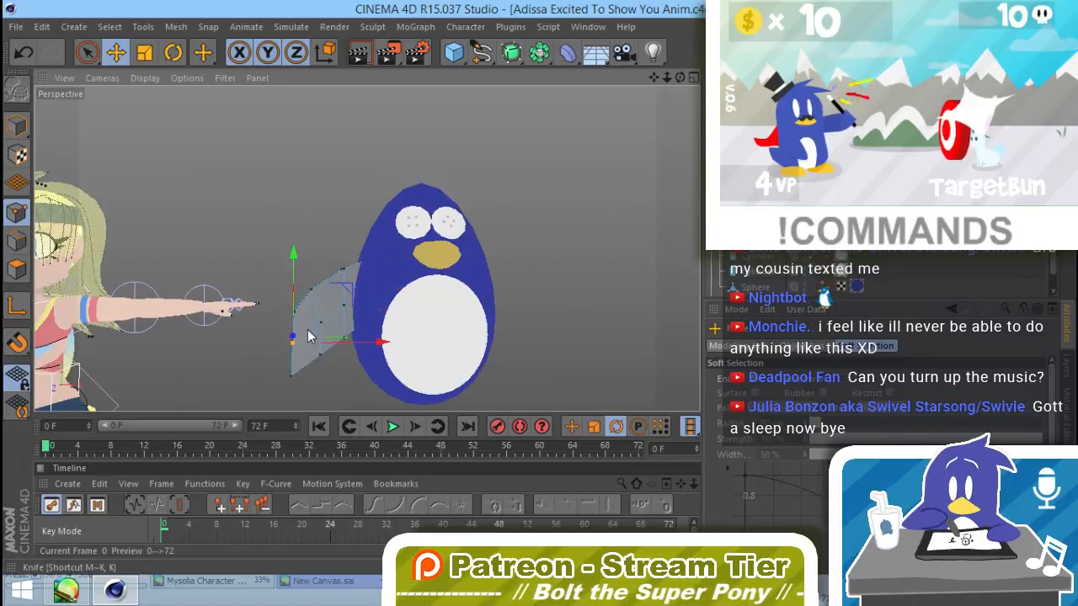
Step: Reposition the middle and bottom corner points of the wing's outer end to round off the tip
{"action": "left_click_drag", "start_coordinate": [266, 353], "coordinate": [358, 354], "text": "alt"}
{"action": "left_click_drag", "start_coordinate": [294, 364], "coordinate": [326, 279], "text": "alt"}
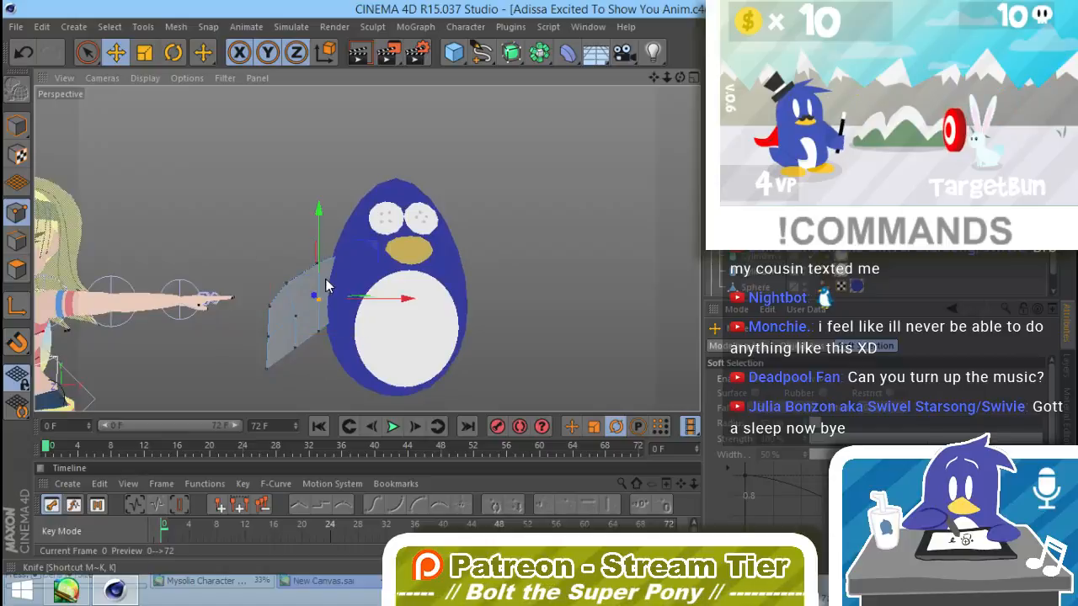
{"action": "left_click_drag", "start_coordinate": [291, 350], "coordinate": [342, 311], "text": "alt"}
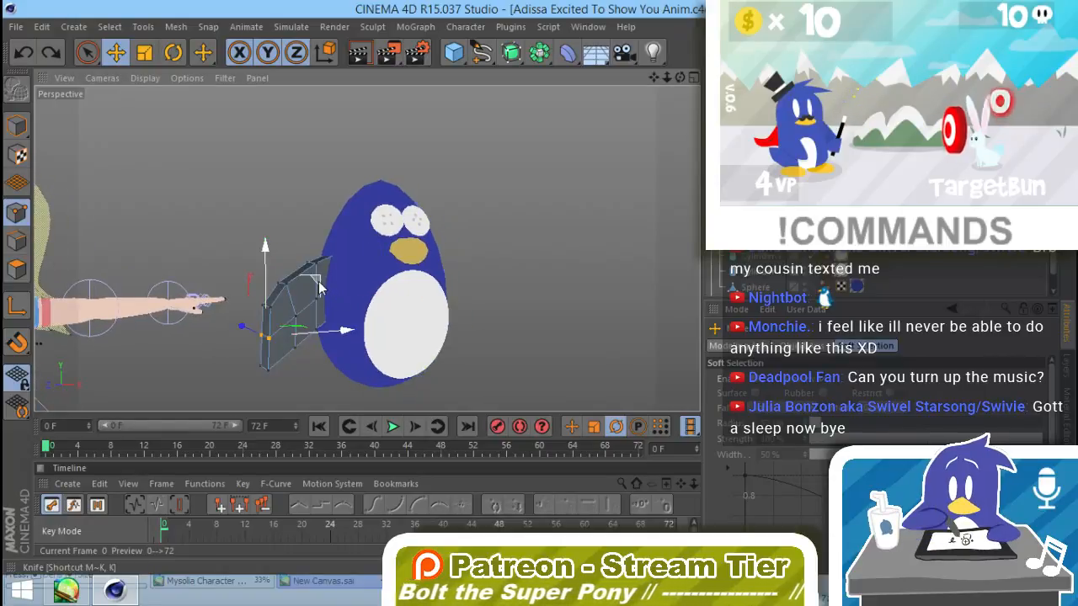
{"action": "left_click", "coordinate": [262, 368]}
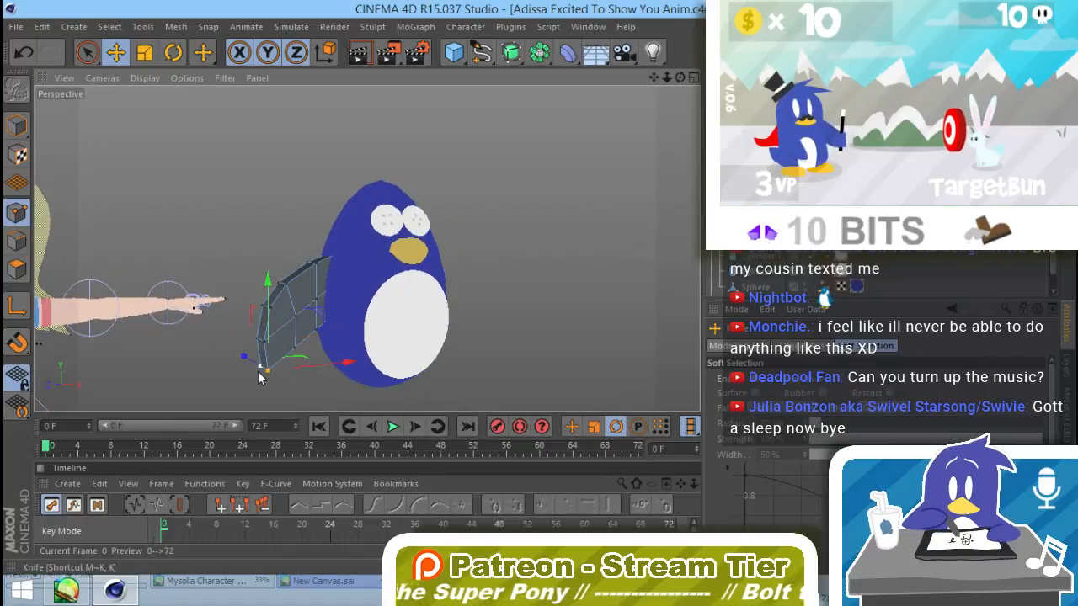
{"action": "left_click_drag", "start_coordinate": [308, 377], "coordinate": [337, 336], "text": "alt"}
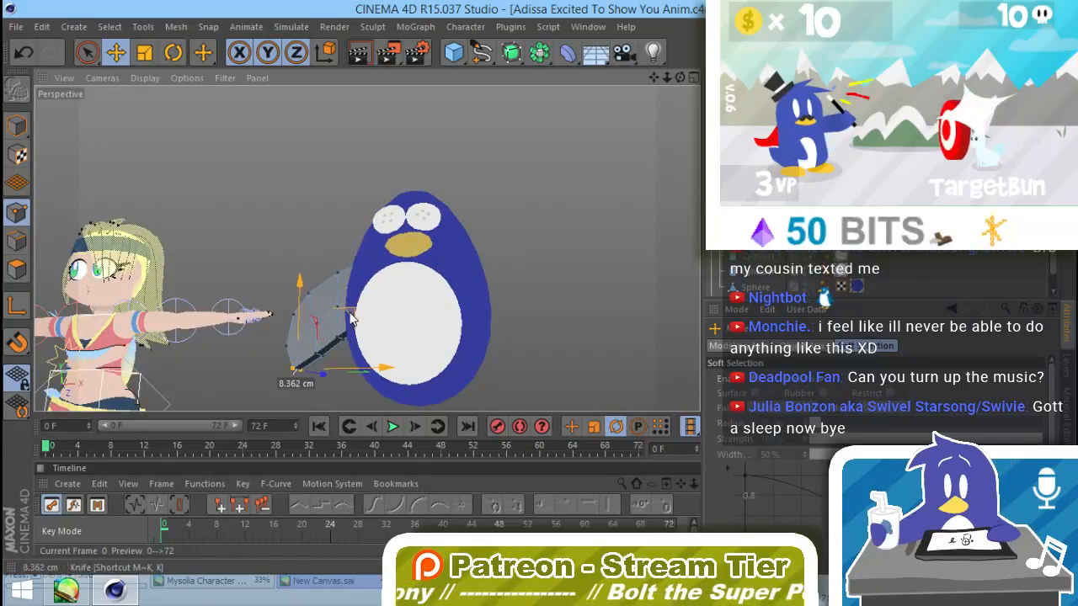
Step: Reshape the wing's lower edge and shift its points beside the body so the underside runs smoothly into the penguin
{"action": "left_click_drag", "start_coordinate": [349, 312], "coordinate": [414, 359]}
{"action": "left_click", "coordinate": [317, 353]}
{"action": "left_click", "coordinate": [340, 339]}
{"action": "key", "text": "space"}
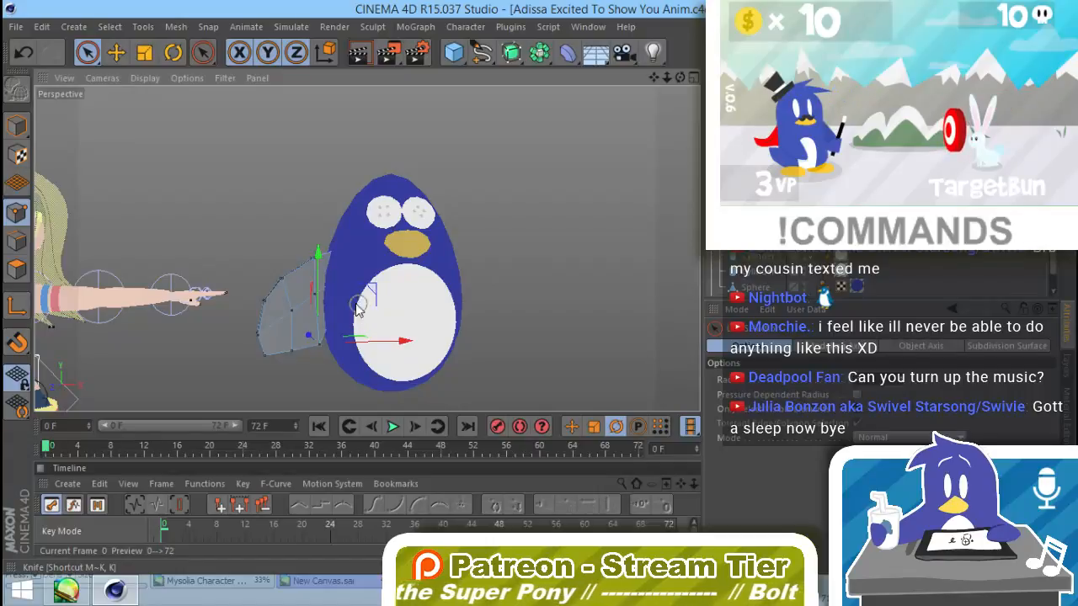
{"action": "left_click_drag", "start_coordinate": [387, 264], "coordinate": [390, 281]}
{"action": "left_click_drag", "start_coordinate": [399, 286], "coordinate": [399, 344], "text": "alt"}
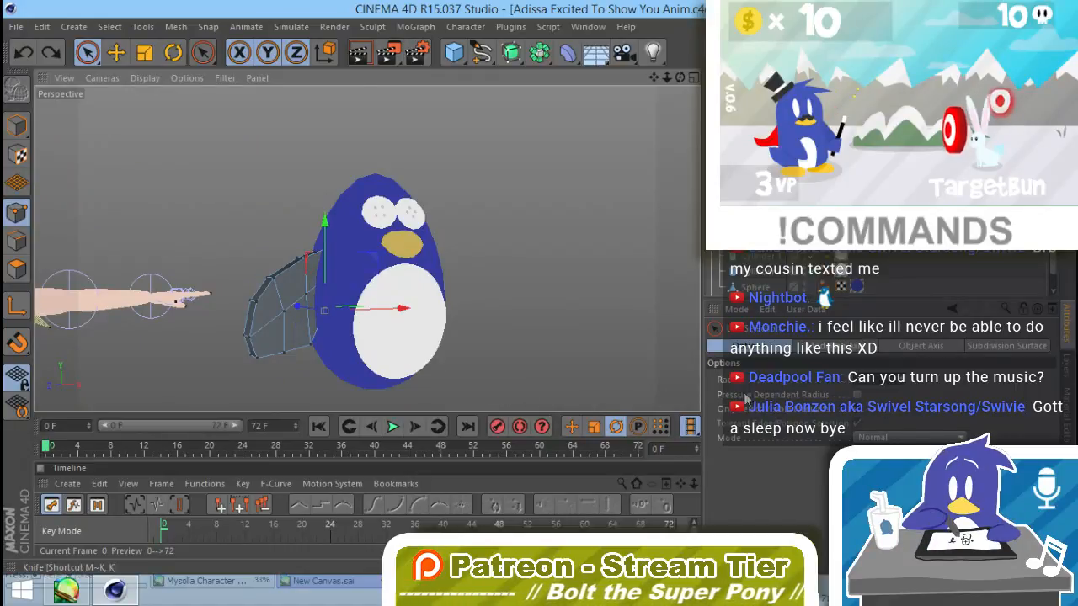
{"action": "left_click_drag", "start_coordinate": [354, 298], "coordinate": [446, 358], "text": "alt"}
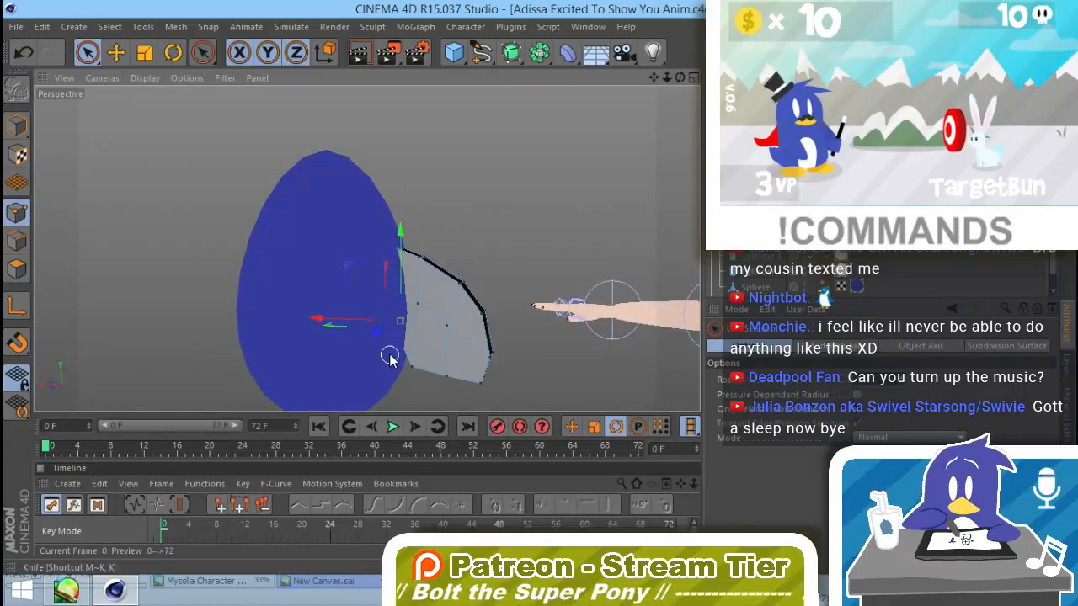
{"action": "left_click_drag", "start_coordinate": [503, 325], "coordinate": [106, 350], "text": "alt"}
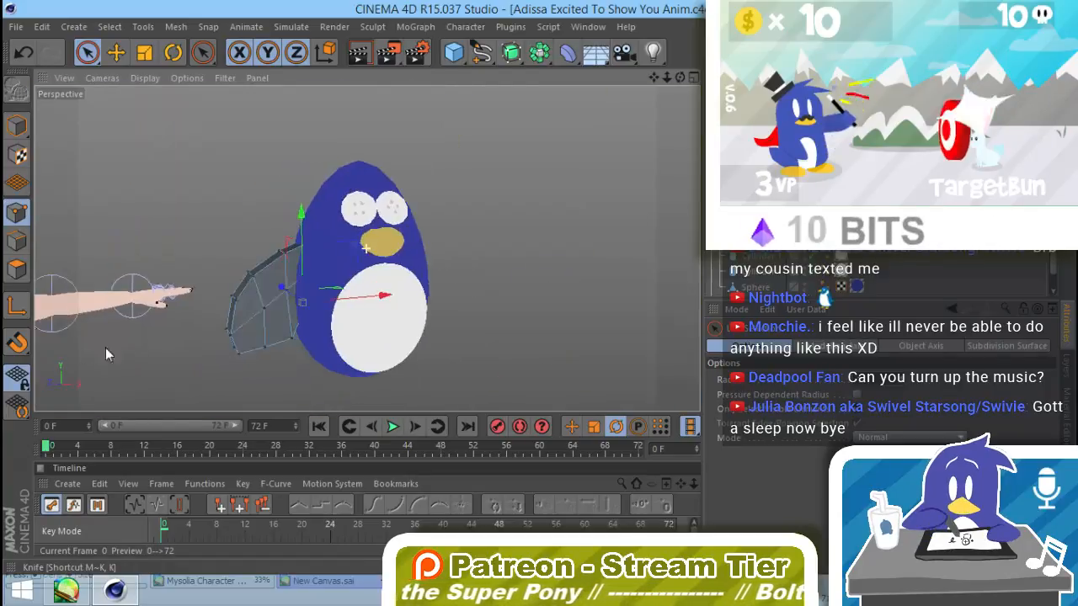
{"action": "left_click_drag", "start_coordinate": [355, 245], "coordinate": [355, 270]}
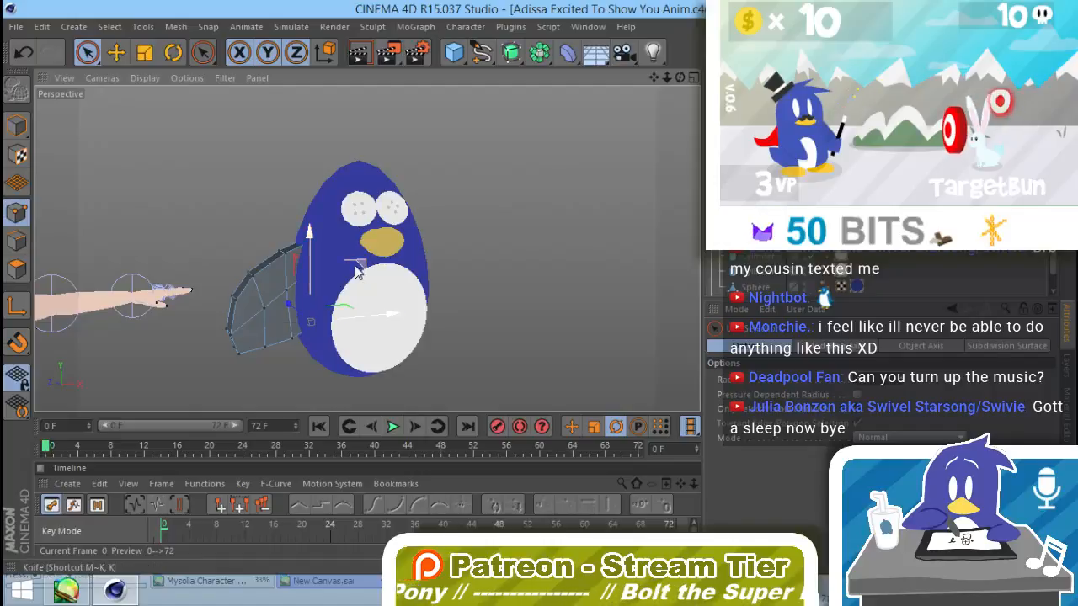
Step: Pull the points on the wing's upper outer edge and tip inward to make the wing narrower
{"action": "left_click", "coordinate": [258, 272]}
{"action": "left_click_drag", "start_coordinate": [248, 182], "coordinate": [249, 198]}
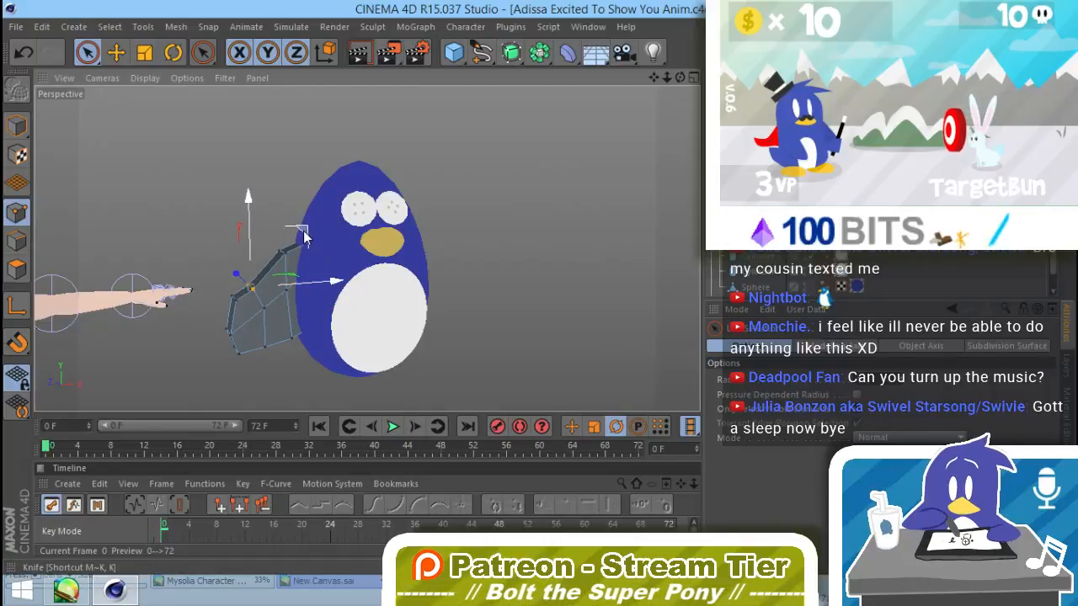
{"action": "left_click_drag", "start_coordinate": [303, 232], "coordinate": [288, 286]}
{"action": "left_click", "coordinate": [227, 333]}
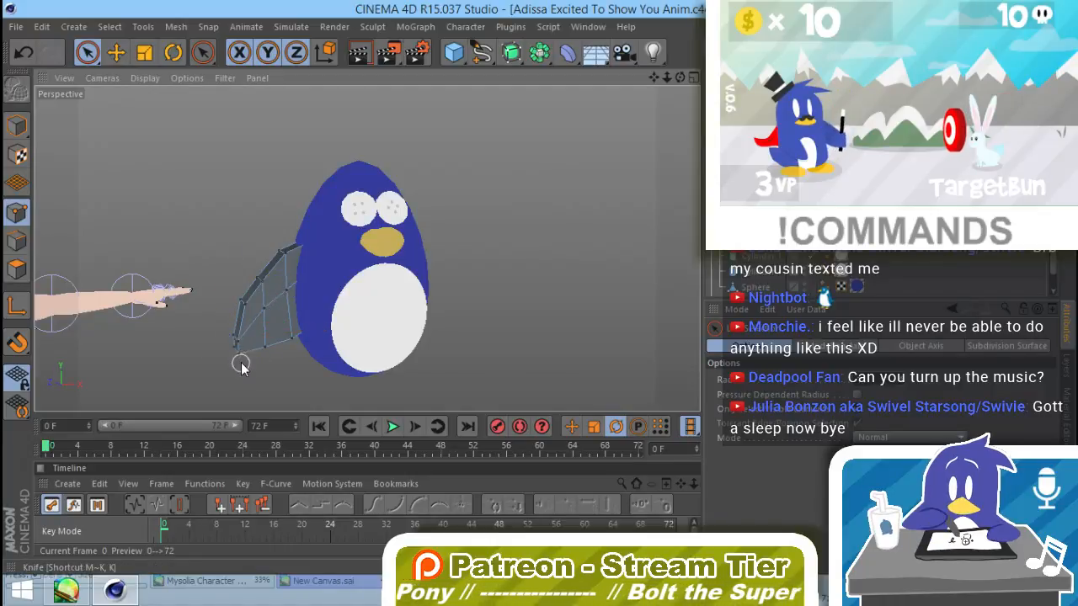
{"action": "left_click", "coordinate": [232, 355]}
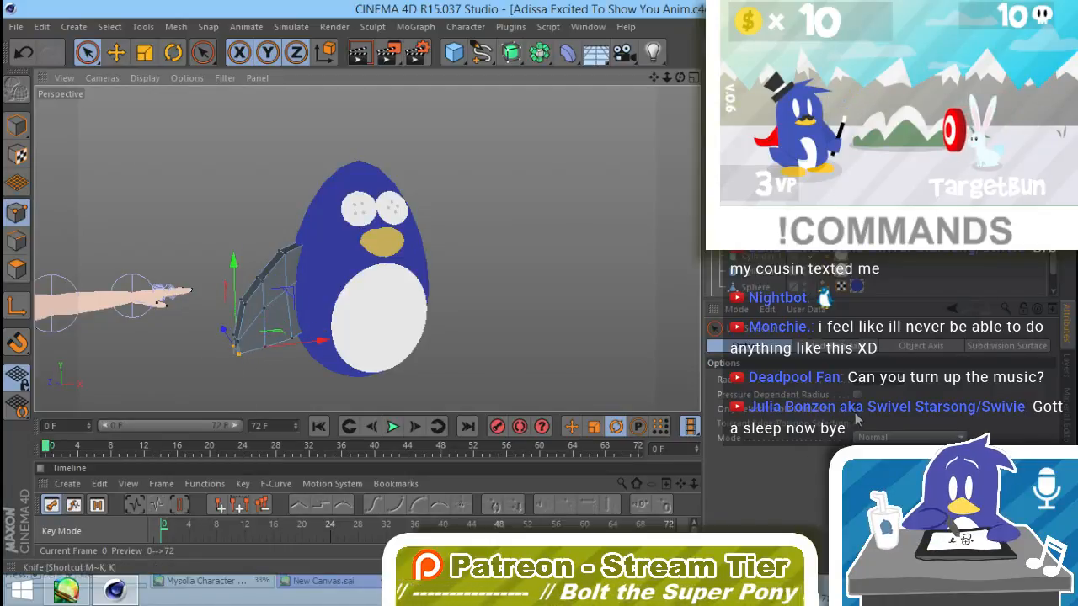
Step: Adjust the wing's upper point near the body and the points in its middle to even out the shape
{"action": "left_click_drag", "start_coordinate": [459, 350], "coordinate": [371, 271], "text": "alt"}
{"action": "left_click", "coordinate": [298, 251]}
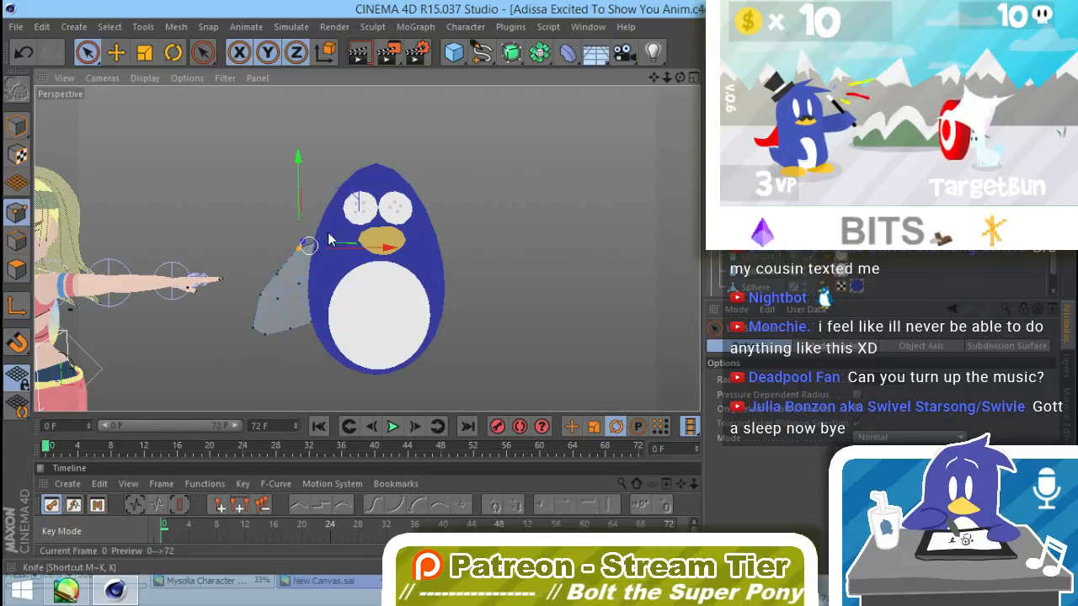
{"action": "left_click_drag", "start_coordinate": [300, 176], "coordinate": [276, 307]}
{"action": "left_click", "coordinate": [269, 308]}
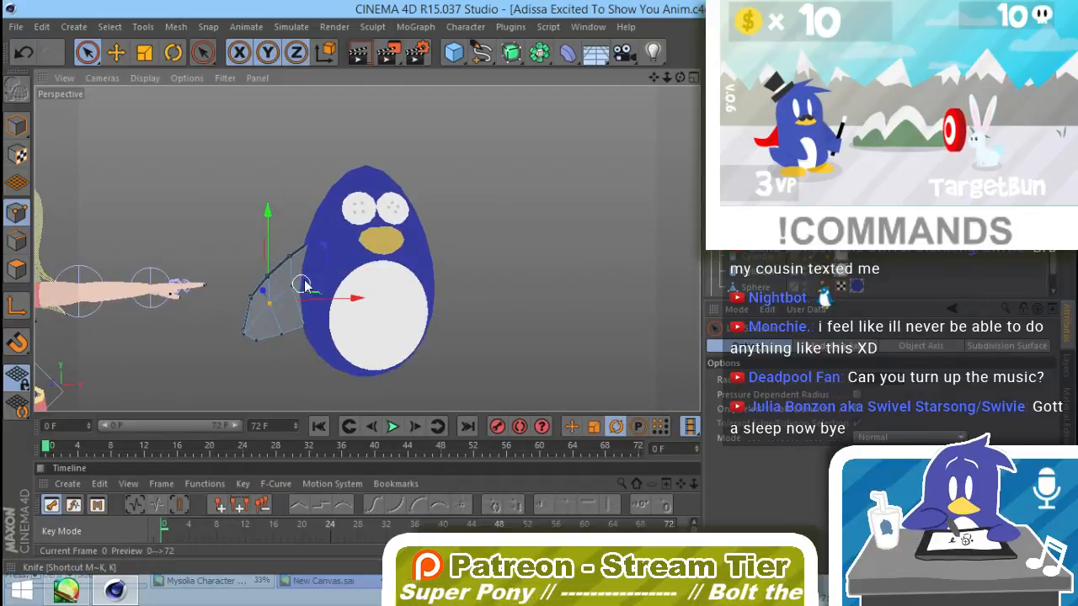
{"action": "left_click_drag", "start_coordinate": [324, 252], "coordinate": [326, 254]}
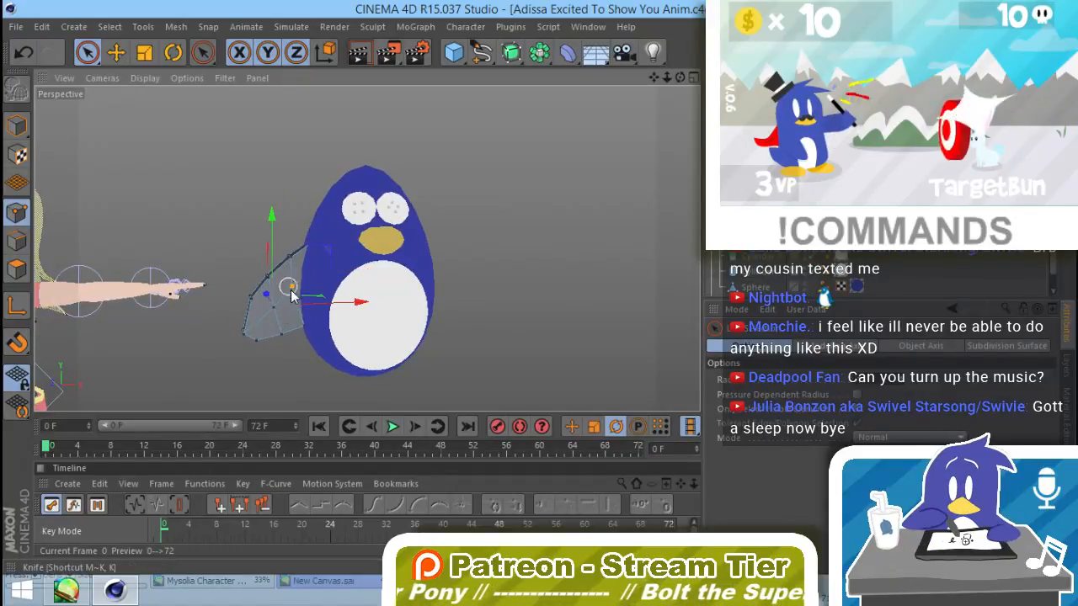
{"action": "left_click_drag", "start_coordinate": [290, 294], "coordinate": [676, 232]}
{"action": "left_click_drag", "start_coordinate": [351, 267], "coordinate": [318, 268], "text": "alt"}
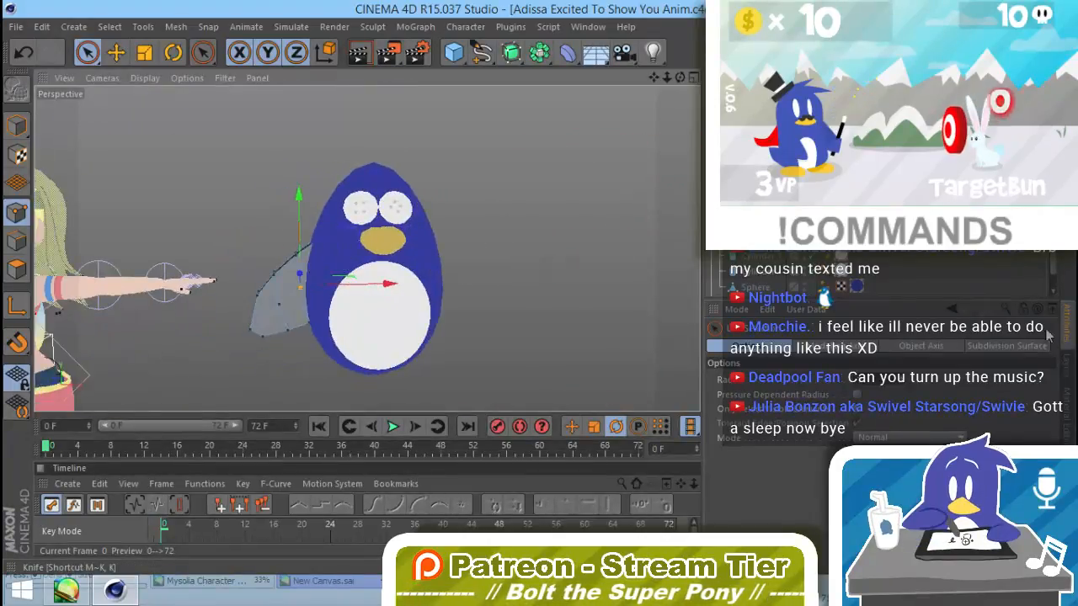
Step: Scale the points at the wing's tip and middle along its thickness so the wing tapers toward the end
{"action": "left_click_drag", "start_coordinate": [272, 308], "coordinate": [257, 336], "text": "alt"}
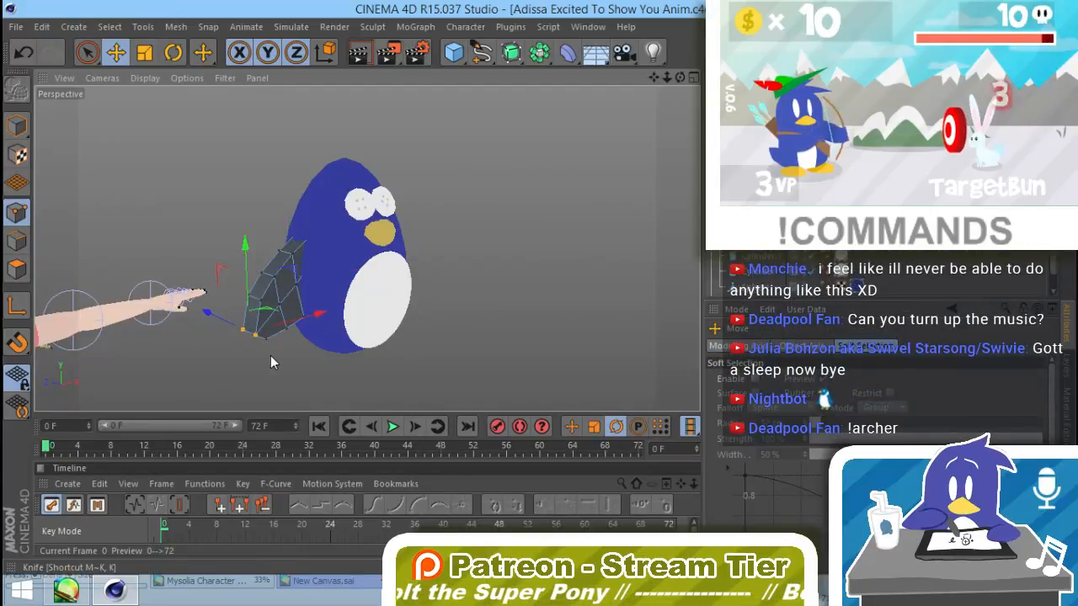
{"action": "left_click_drag", "start_coordinate": [278, 356], "coordinate": [271, 320], "text": "alt"}
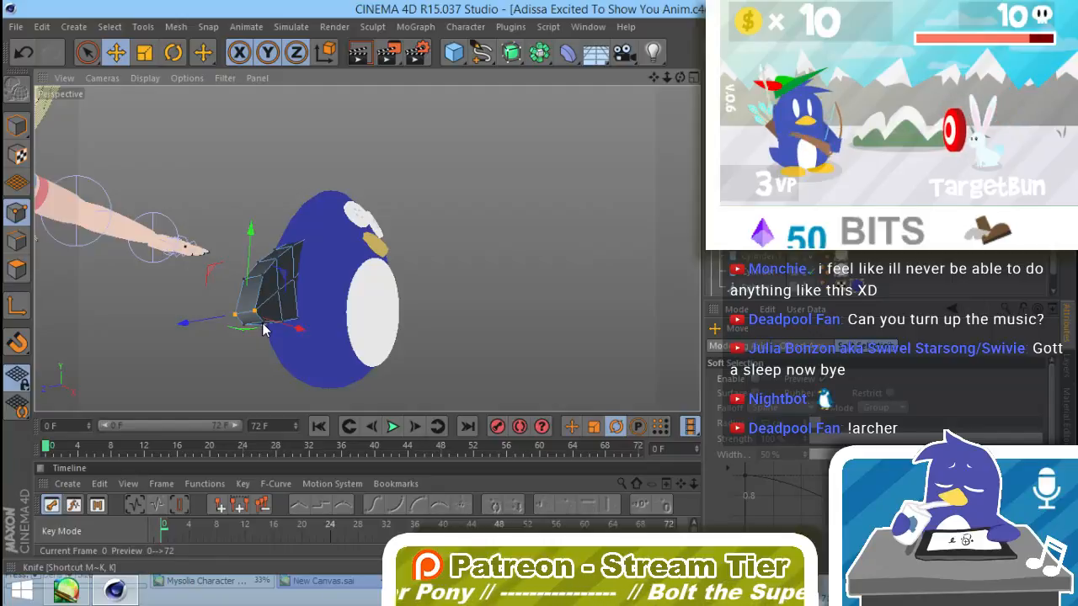
{"action": "left_click", "coordinate": [263, 328]}
{"action": "mouse_move", "coordinate": [263, 328]}
{"action": "left_mouse_down", "text": "alt"}
{"action": "mouse_move", "coordinate": [272, 315]}
{"action": "mouse_move", "coordinate": [271, 325]}
{"action": "left_mouse_up", "text": "alt"}
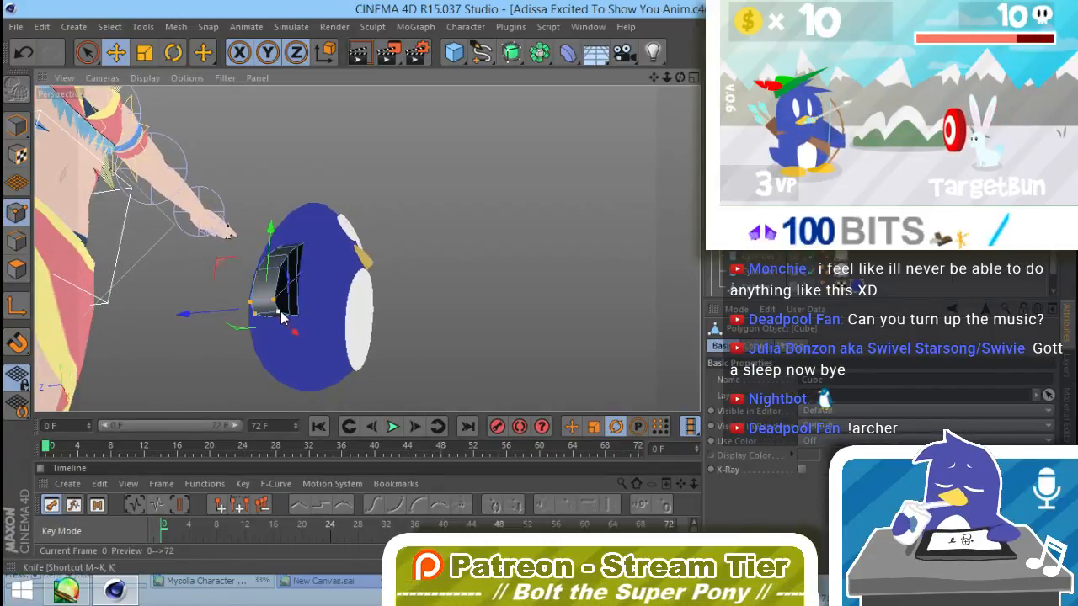
{"action": "key", "text": "t"}
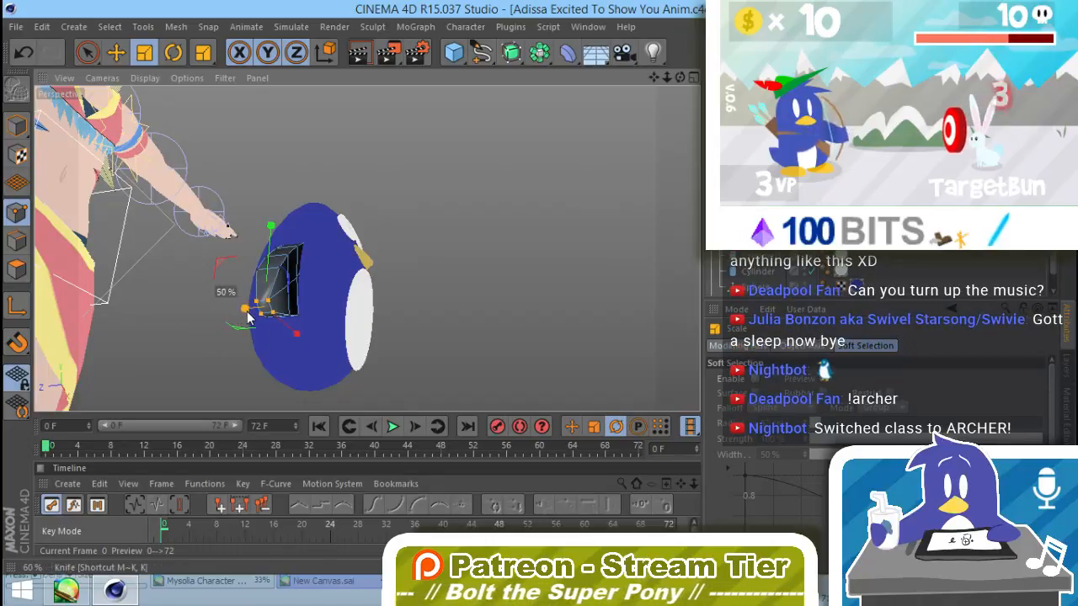
{"action": "left_click_drag", "start_coordinate": [248, 316], "coordinate": [271, 306]}
{"action": "left_click", "coordinate": [282, 268], "text": "shift"}
{"action": "left_click", "coordinate": [269, 314], "text": "shift"}
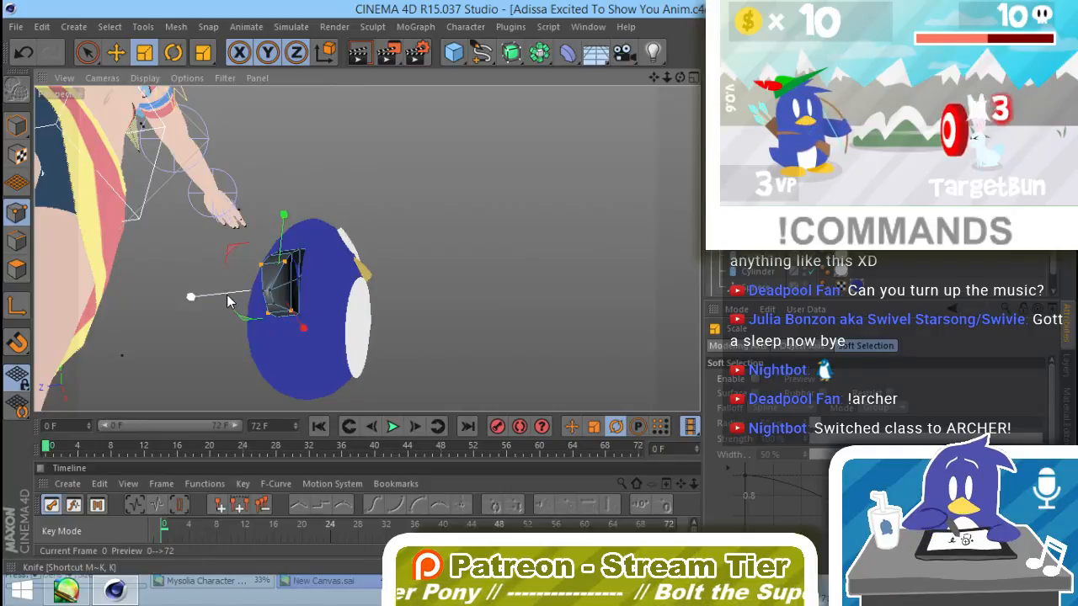
{"action": "left_click_drag", "start_coordinate": [227, 301], "coordinate": [251, 296]}
{"action": "left_click_drag", "start_coordinate": [372, 316], "coordinate": [176, 421], "text": "alt"}
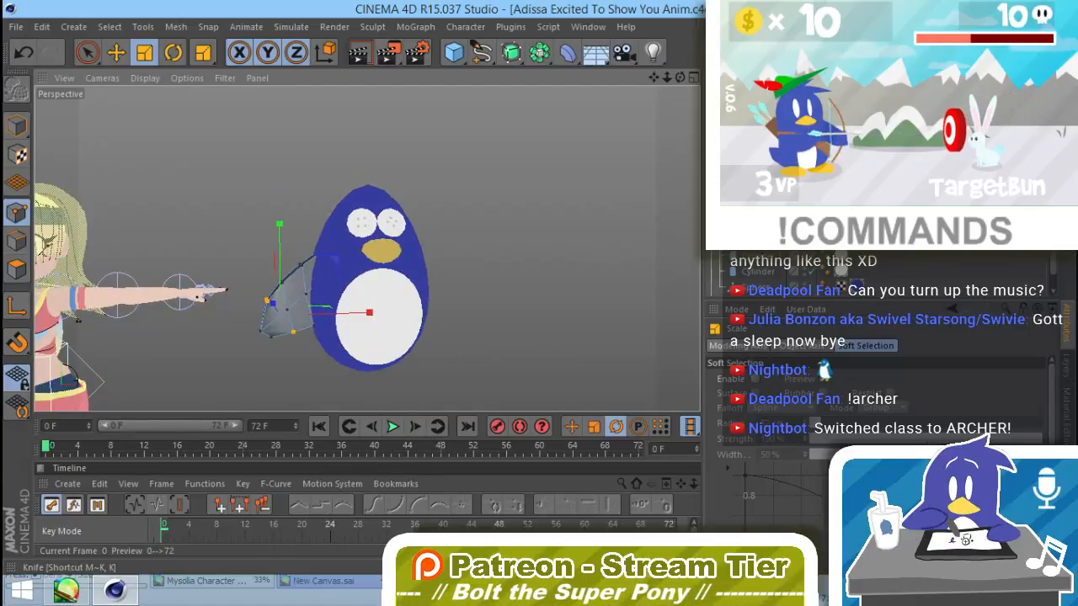
Step: Move the whole wing closer into the penguin's side and deselect it
{"action": "left_click", "coordinate": [17, 125]}
{"action": "mouse_move", "coordinate": [375, 285]}
{"action": "left_mouse_down"}
{"action": "mouse_move", "coordinate": [343, 278]}
{"action": "mouse_move", "coordinate": [376, 286]}
{"action": "left_mouse_up"}
{"action": "key", "text": "e"}
{"action": "left_click", "coordinate": [542, 240]}
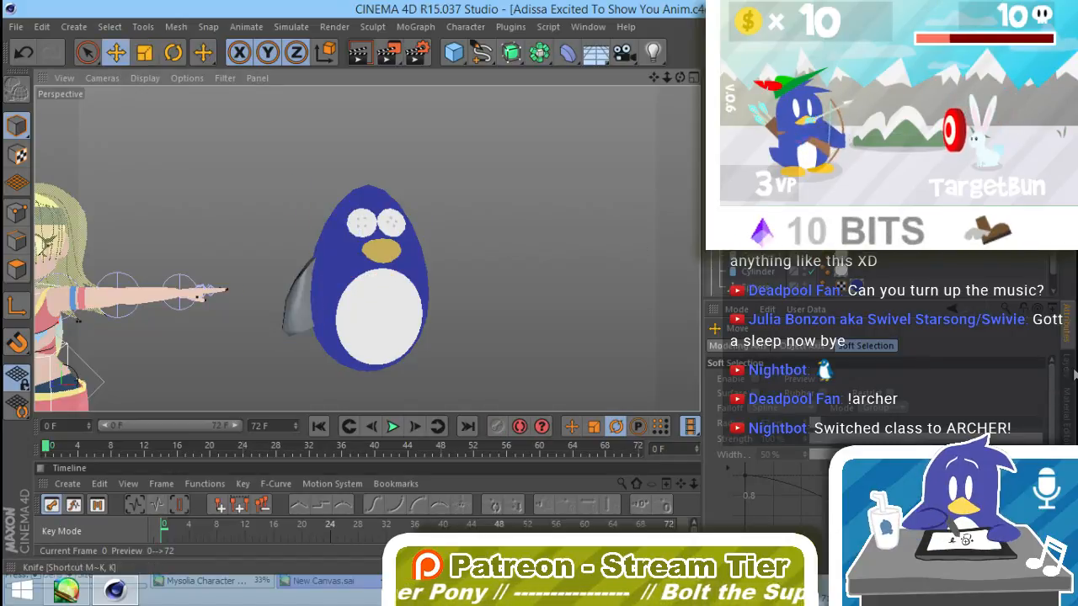
Step: Apply the penguin's dark blue material to the wing and check it from another angle
{"action": "left_click", "coordinate": [1072, 370]}
{"action": "left_click", "coordinate": [1068, 414]}
{"action": "left_click", "coordinate": [1068, 473]}
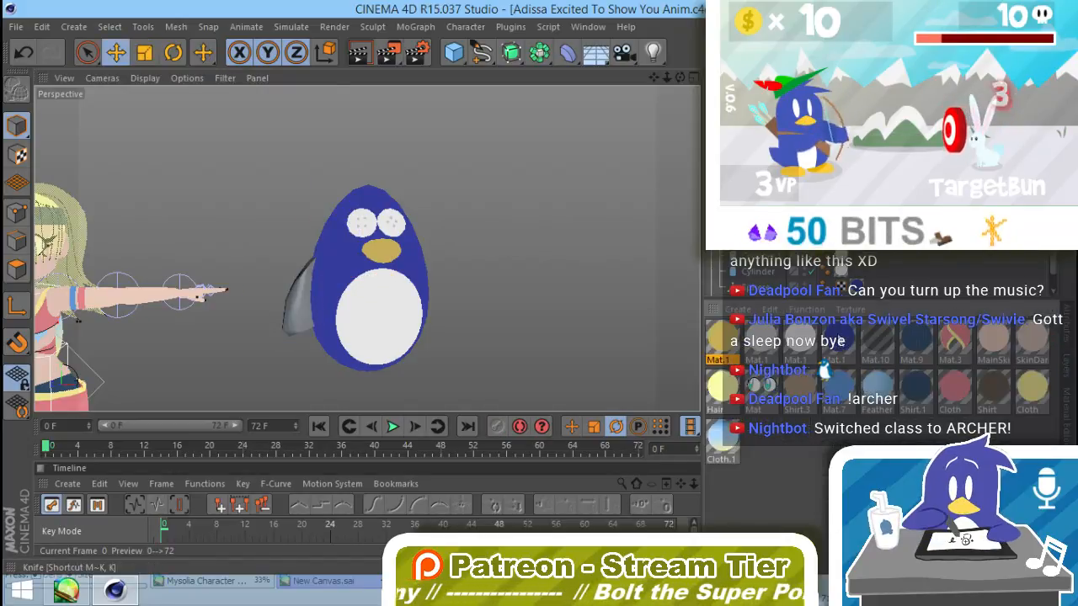
{"action": "left_click_drag", "start_coordinate": [841, 340], "coordinate": [293, 324]}
{"action": "left_click_drag", "start_coordinate": [415, 362], "coordinate": [395, 389], "text": "alt"}
{"action": "left_click_drag", "start_coordinate": [488, 375], "coordinate": [459, 332], "text": "alt"}
Step: Lower the point at the very top of the penguin's body to flatten its pointed tip, and render the view
{"action": "left_click", "coordinate": [377, 195]}
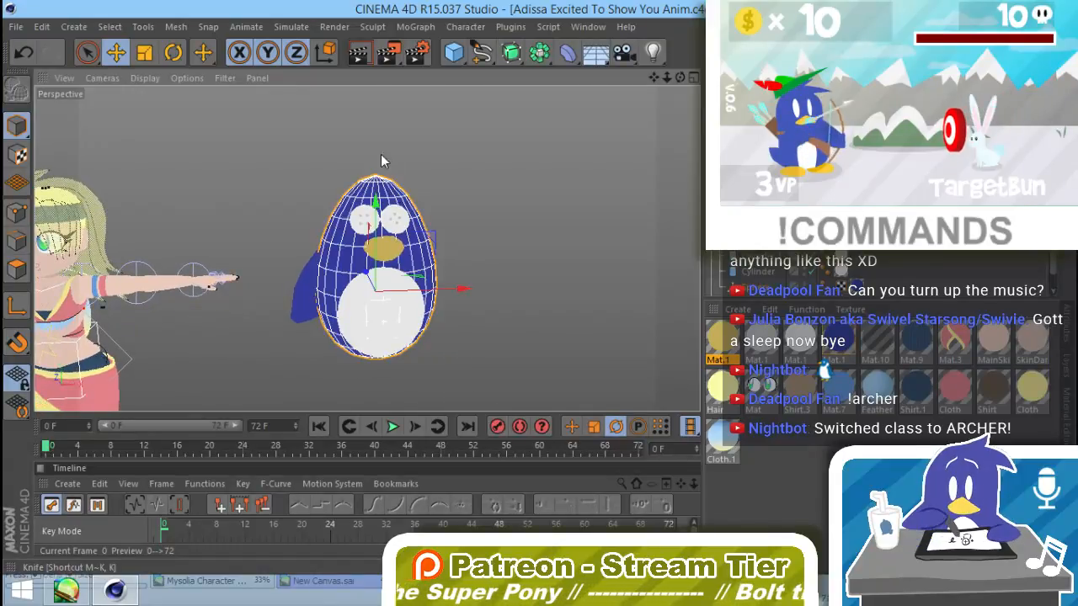
{"action": "left_click_drag", "start_coordinate": [381, 156], "coordinate": [372, 228], "text": "alt"}
{"action": "right_click_drag", "start_coordinate": [375, 187], "coordinate": [482, 157], "text": "alt"}
{"action": "left_click_drag", "start_coordinate": [411, 259], "coordinate": [385, 117], "text": "alt"}
{"action": "left_click", "coordinate": [17, 214]}
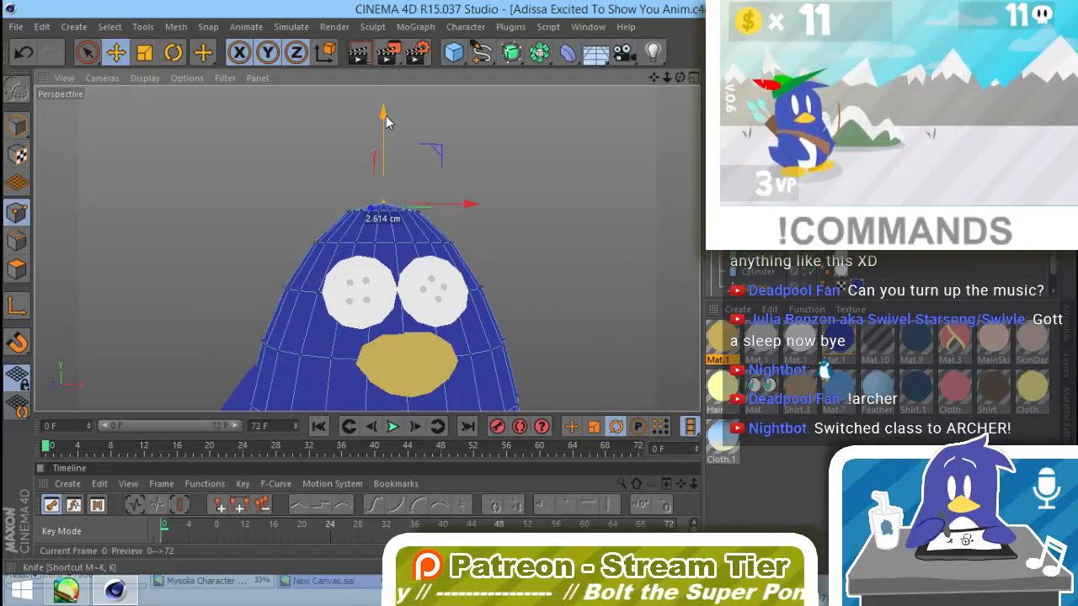
{"action": "key", "text": "ctrl+r"}
{"action": "left_click", "coordinate": [514, 264]}
{"action": "left_click_drag", "start_coordinate": [559, 309], "coordinate": [536, 325], "text": "alt"}
{"action": "right_click_drag", "start_coordinate": [536, 325], "coordinate": [495, 358], "text": "alt"}
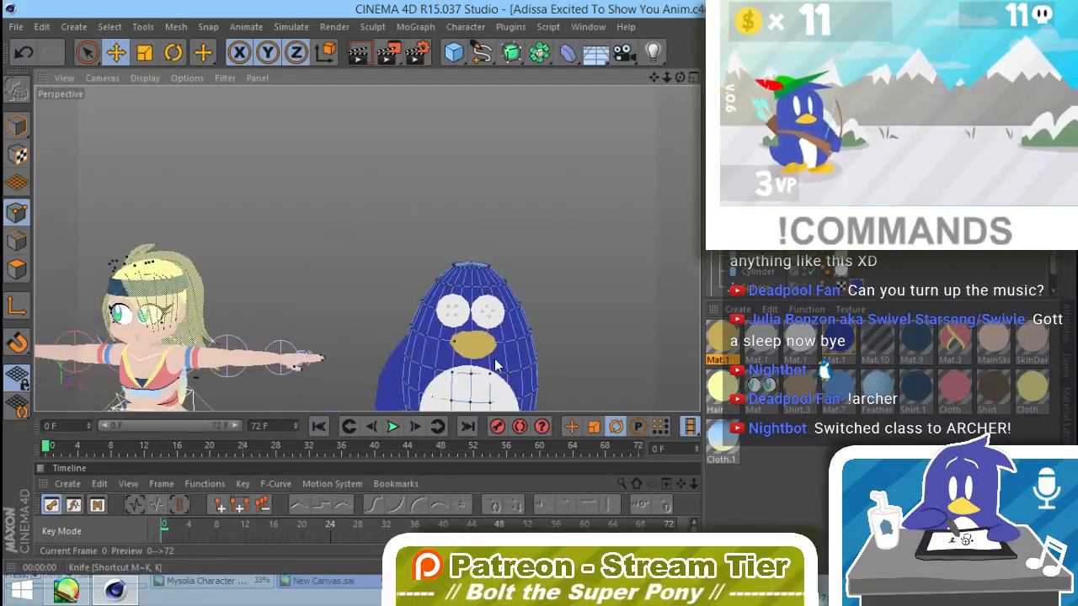
Step: Duplicate the wing and flip the copy horizontally by scaling all of its points across their centre
{"action": "middle_click_drag", "start_coordinate": [495, 364], "coordinate": [502, 301], "text": "alt"}
{"action": "right_click_drag", "start_coordinate": [503, 301], "coordinate": [530, 291], "text": "alt"}
{"action": "left_click", "coordinate": [758, 227]}
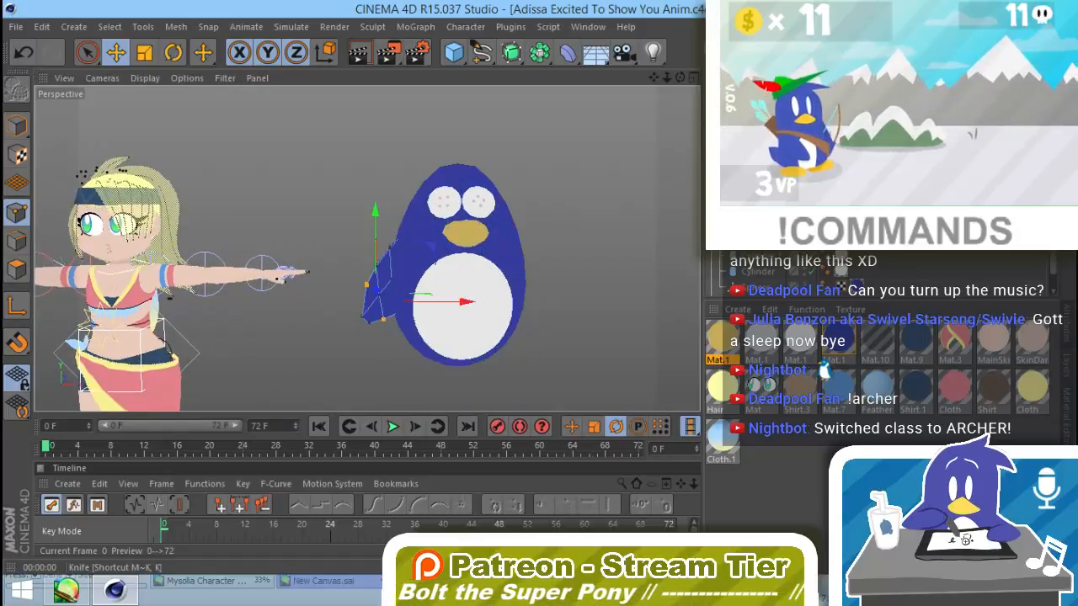
{"action": "left_click", "coordinate": [16, 127]}
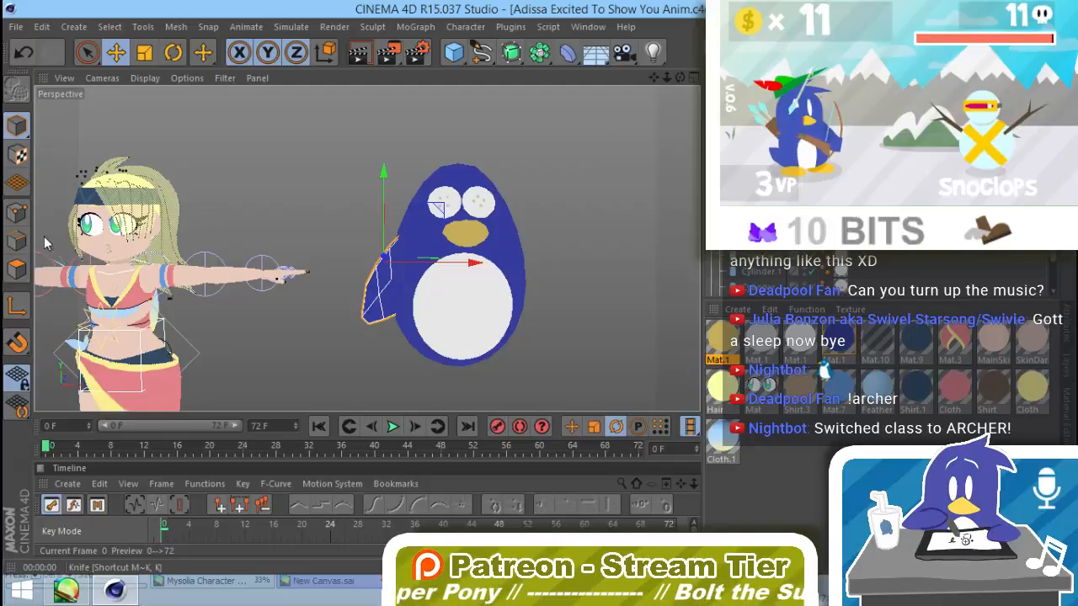
{"action": "left_click", "coordinate": [17, 212]}
{"action": "key", "text": "t"}
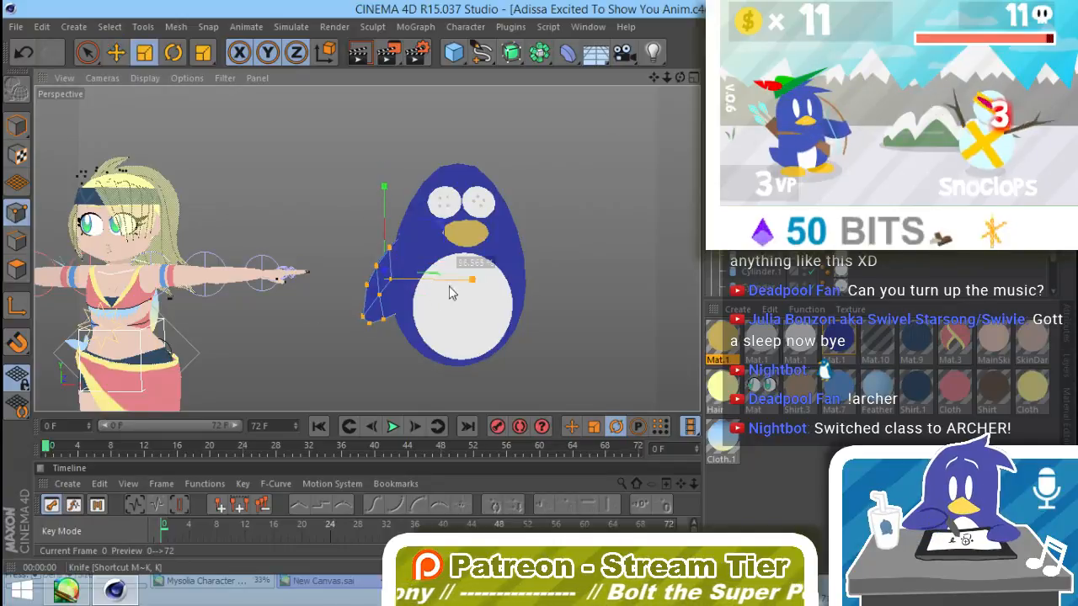
{"action": "left_click_drag", "start_coordinate": [451, 292], "coordinate": [290, 301]}
Step: Move the flipped wing to the opposite side of the penguin's body, deselect it and render the view
{"action": "key", "text": "e"}
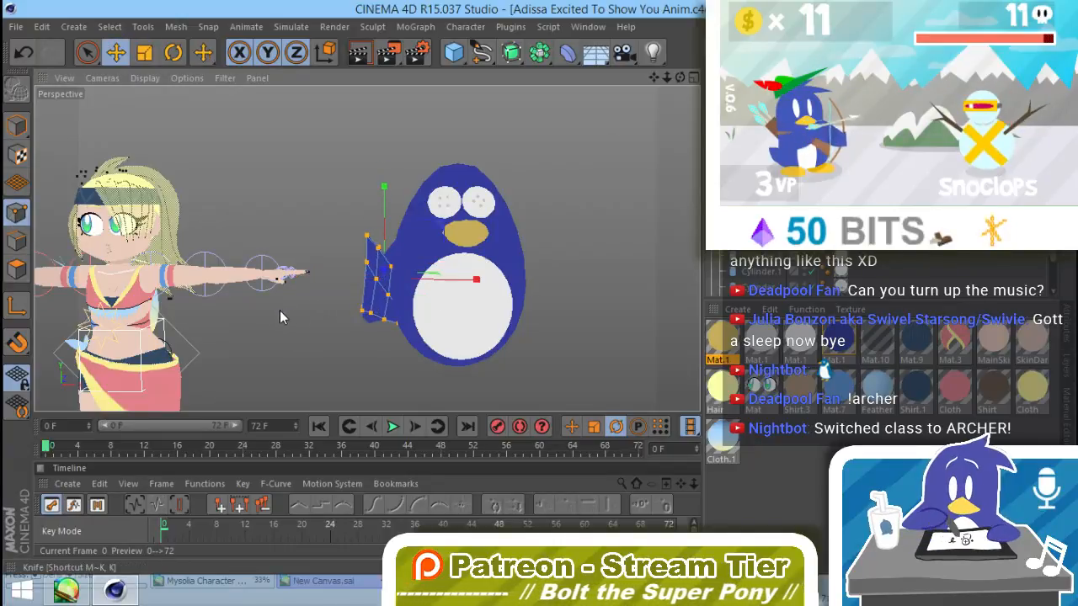
{"action": "left_click", "coordinate": [19, 128]}
{"action": "left_click_drag", "start_coordinate": [367, 295], "coordinate": [550, 292]}
{"action": "key", "text": "ctrl+r"}
{"action": "left_click", "coordinate": [592, 360]}
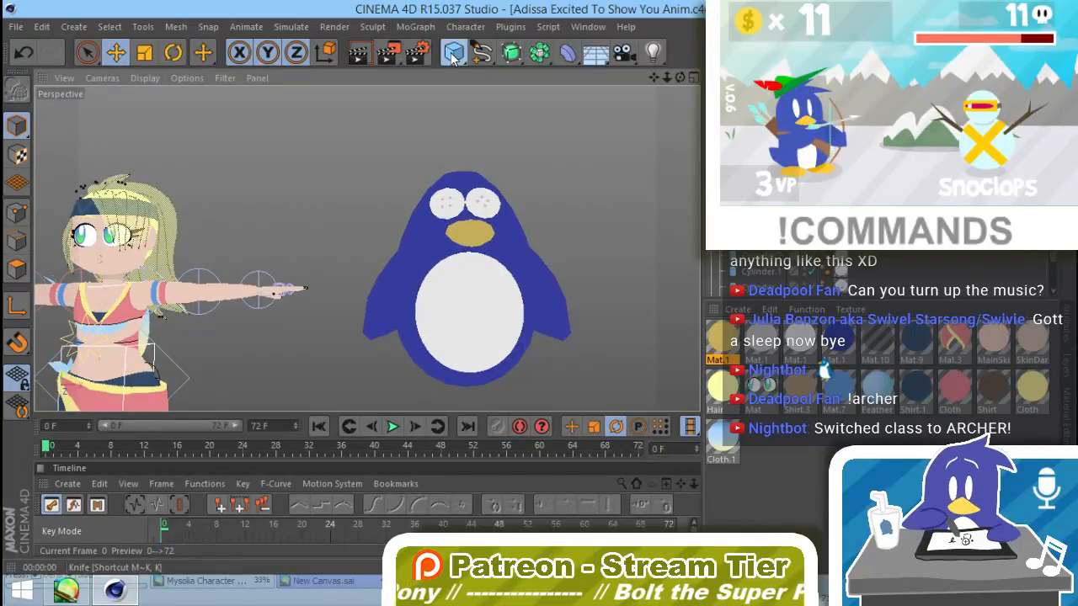
Step: Add a plane object and move it sideways from the character to the penguin
{"action": "left_click_drag", "start_coordinate": [453, 56], "coordinate": [588, 112]}
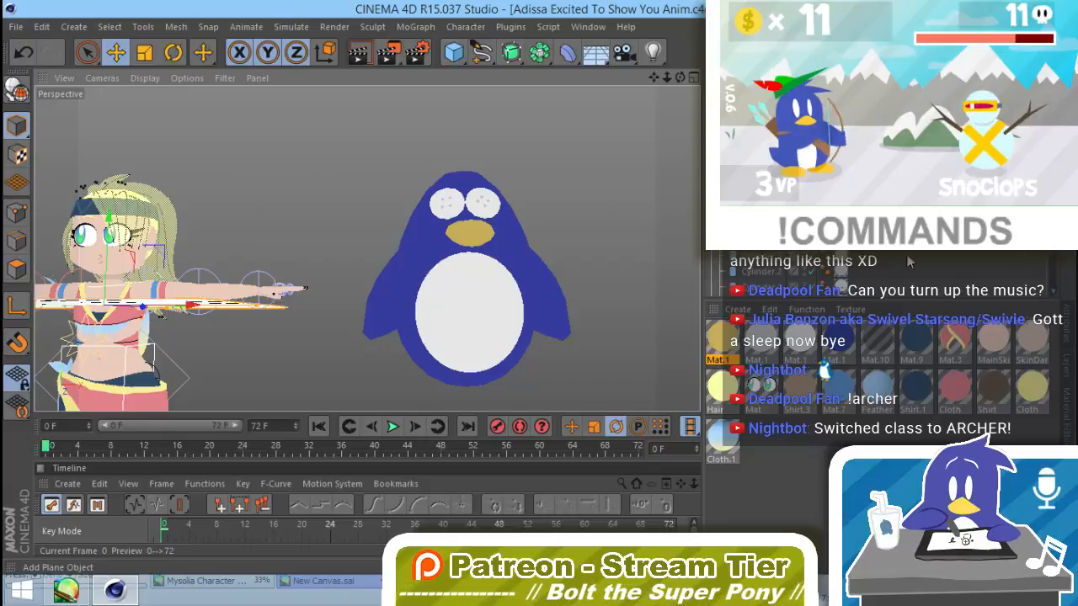
{"action": "left_click_drag", "start_coordinate": [249, 317], "coordinate": [259, 326], "text": "alt"}
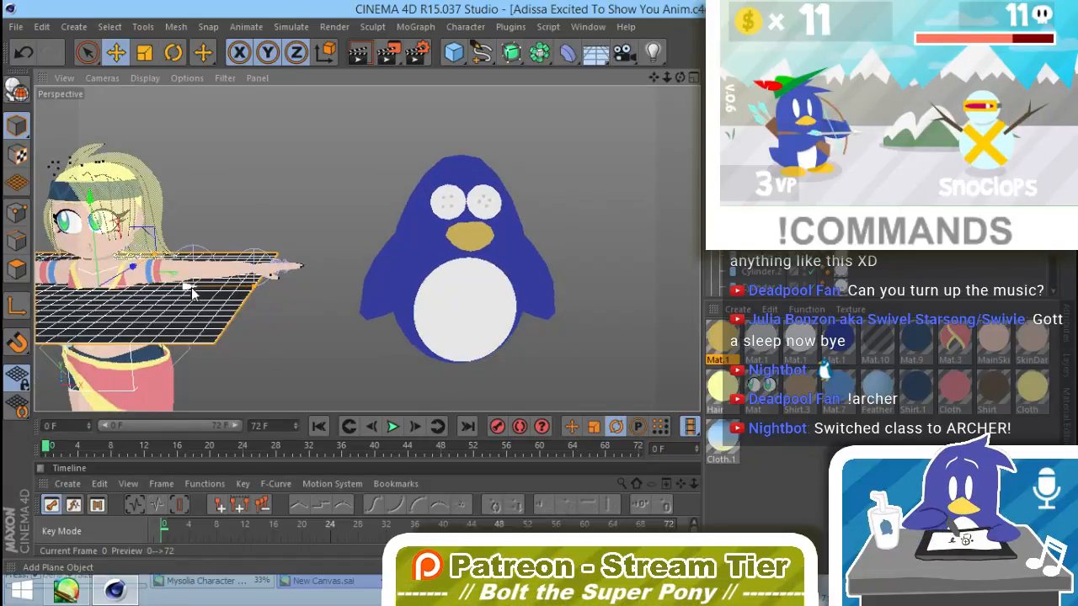
{"action": "left_click_drag", "start_coordinate": [192, 290], "coordinate": [467, 290]}
Step: Rotate the plane upright so it faces forward and move it in front of the penguin
{"action": "key", "text": "r"}
{"action": "left_click_drag", "start_coordinate": [496, 324], "coordinate": [509, 434]}
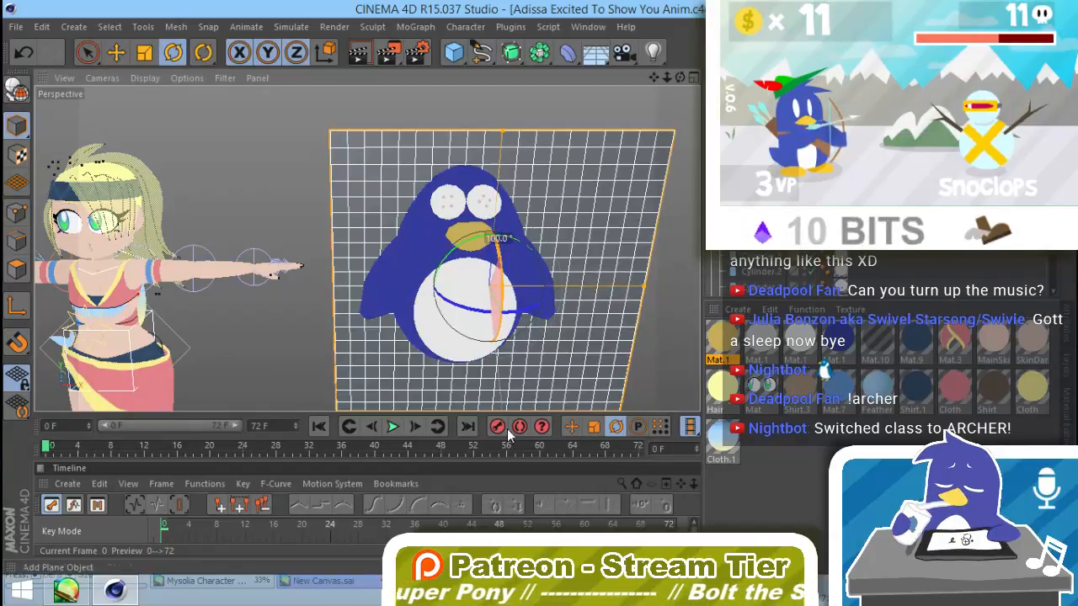
{"action": "key", "text": "ctrl+z"}
{"action": "left_click_drag", "start_coordinate": [516, 352], "coordinate": [505, 390]}
{"action": "key", "text": "e"}
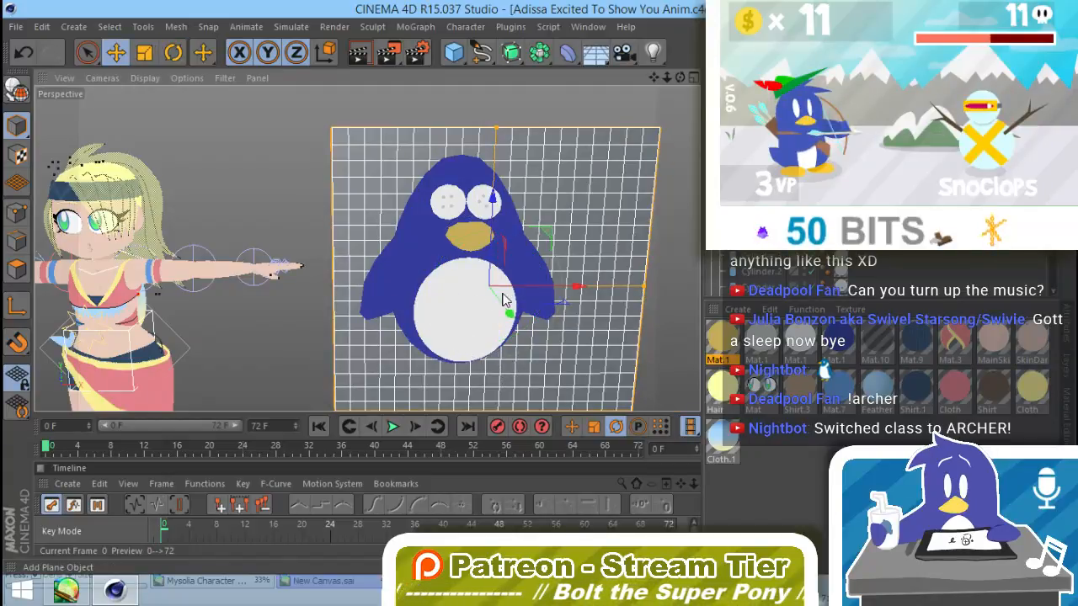
{"action": "left_click_drag", "start_coordinate": [509, 314], "coordinate": [551, 328]}
Step: Reduce the plane's width and height segments to 1 and make it an editable polygon object
{"action": "left_click", "coordinate": [1066, 325]}
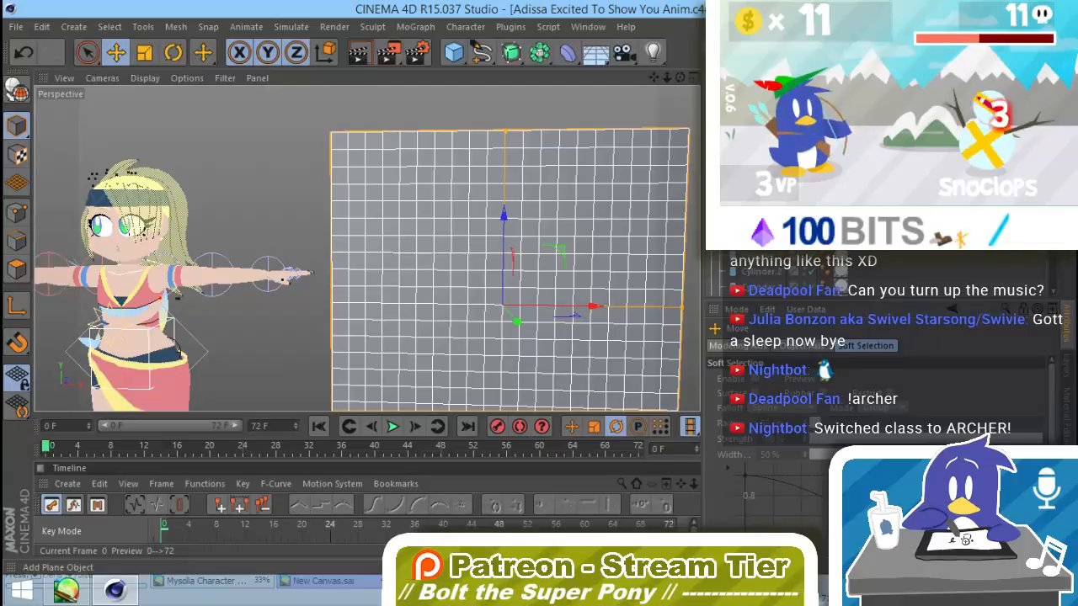
{"action": "left_click", "coordinate": [751, 103]}
{"action": "left_click_drag", "start_coordinate": [839, 411], "coordinate": [838, 459]}
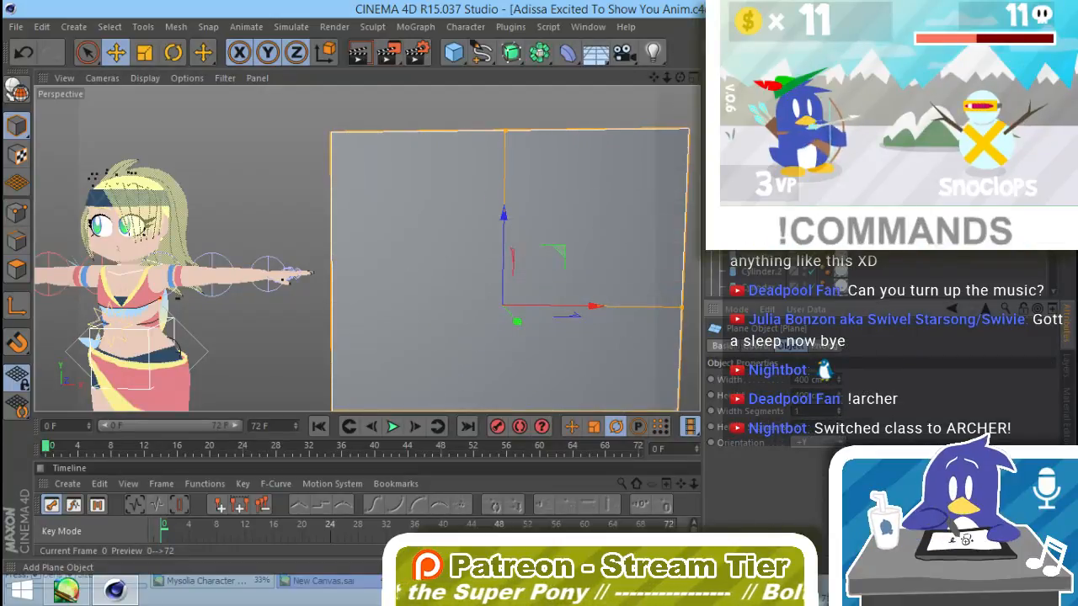
{"action": "key", "text": "c"}
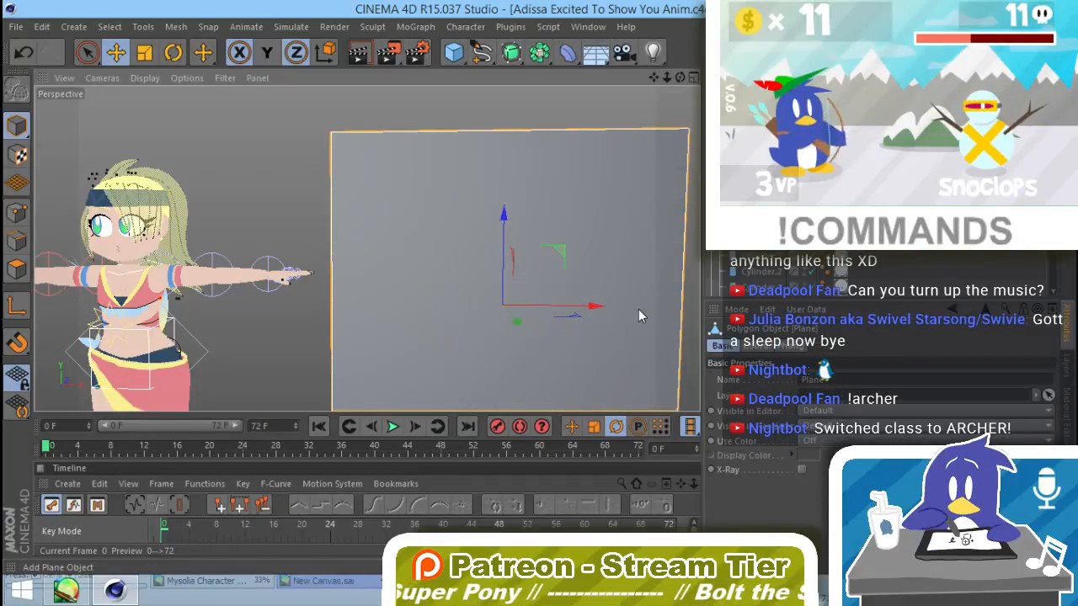
Step: Unlock the Y axis, scale the plane down to a small narrow strip and place it at the upper edge of the white belly
{"action": "key", "text": "y"}
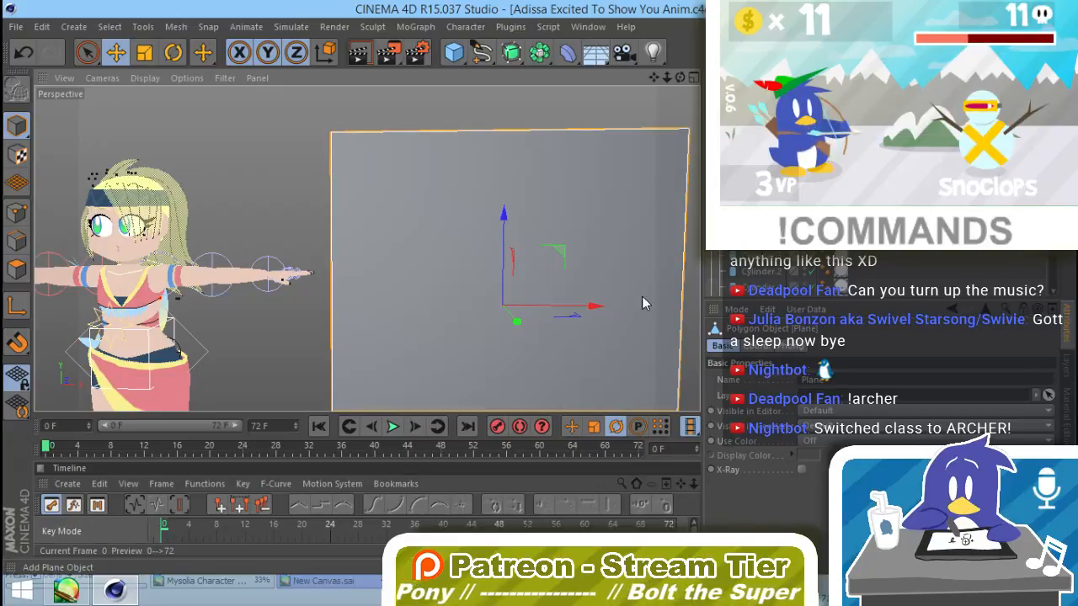
{"action": "key", "text": "t"}
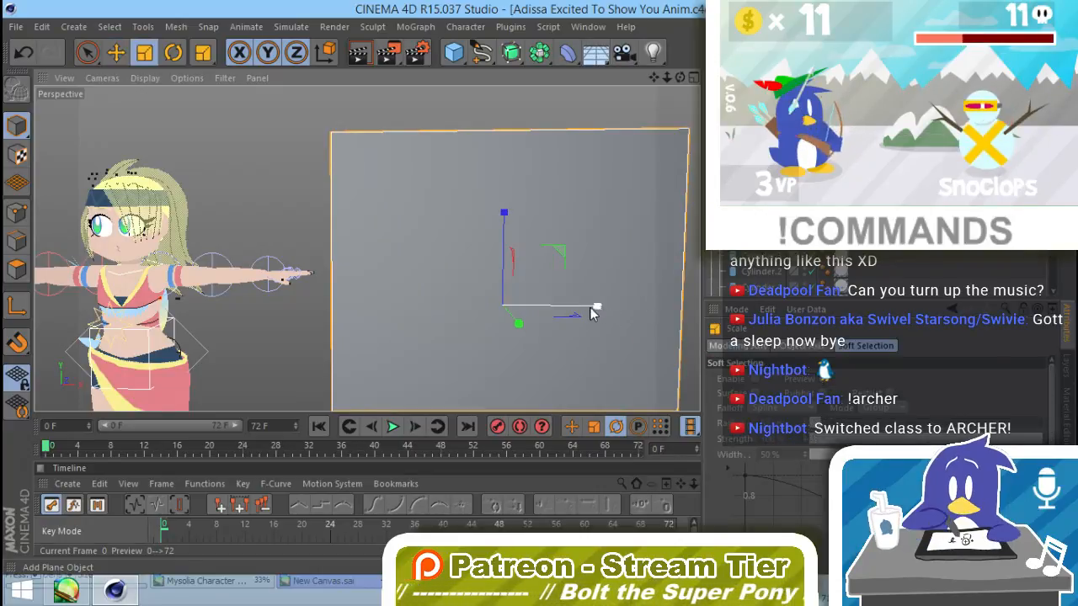
{"action": "left_click_drag", "start_coordinate": [595, 311], "coordinate": [516, 314]}
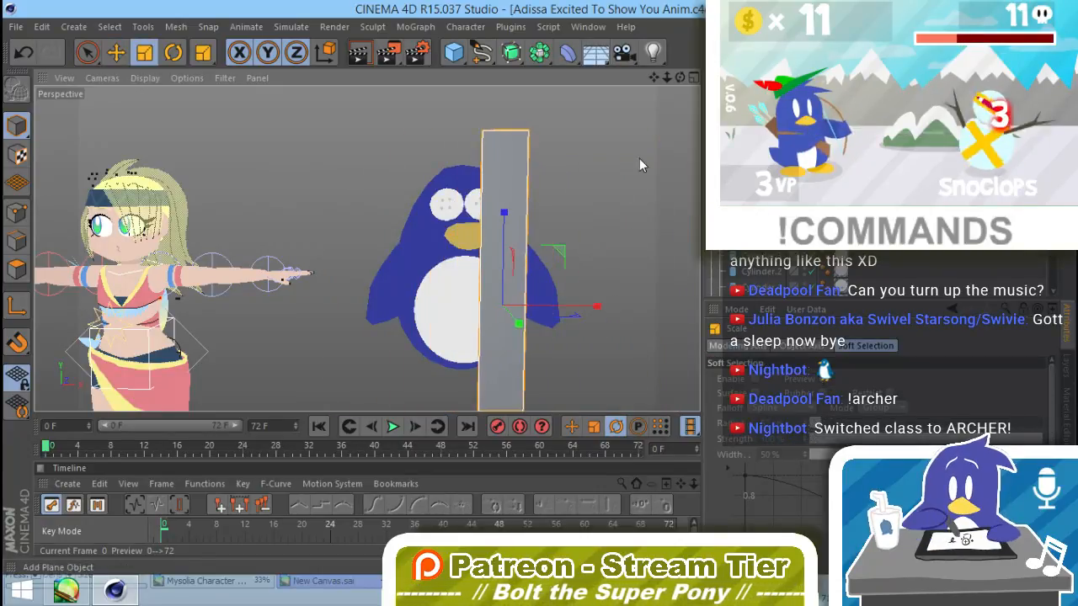
{"action": "left_click_drag", "start_coordinate": [638, 164], "coordinate": [464, 501]}
{"action": "left_click_drag", "start_coordinate": [623, 214], "coordinate": [470, 452]}
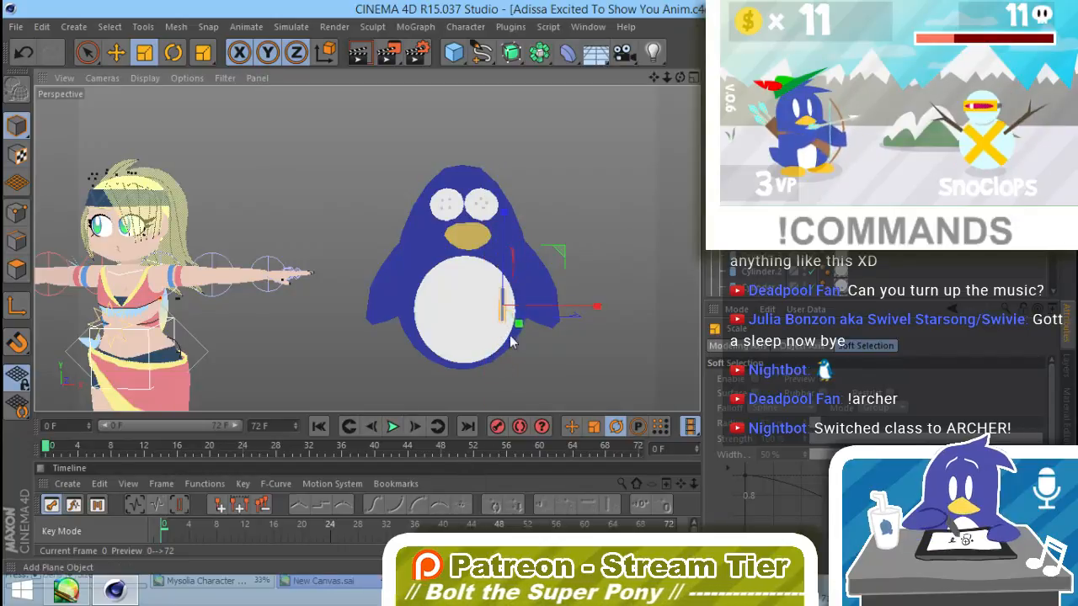
{"action": "left_click_drag", "start_coordinate": [505, 229], "coordinate": [503, 261]}
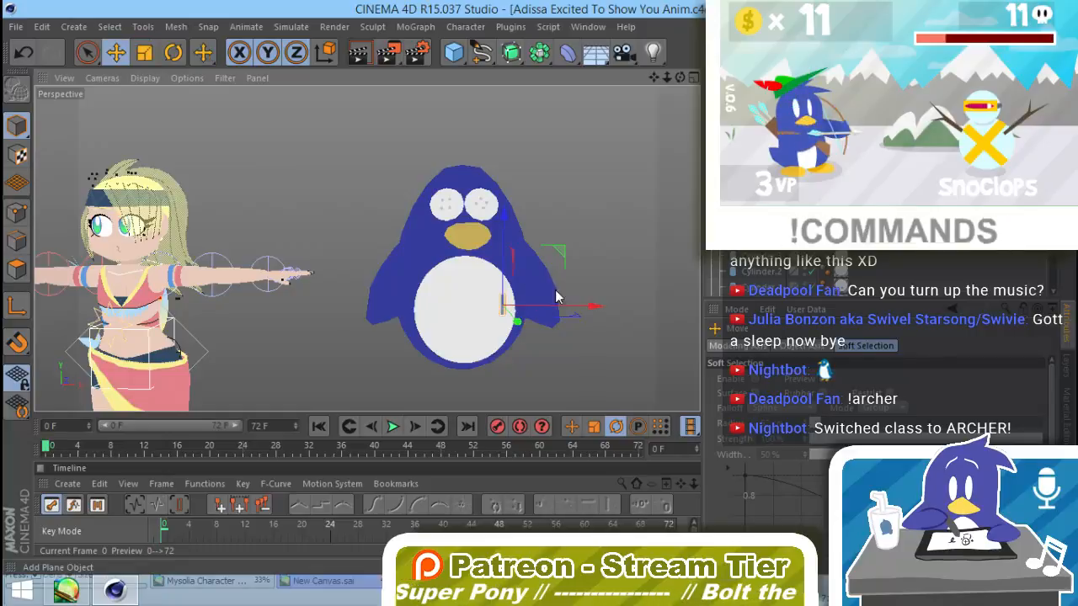
{"action": "left_click_drag", "start_coordinate": [555, 297], "coordinate": [404, 263], "text": "alt"}
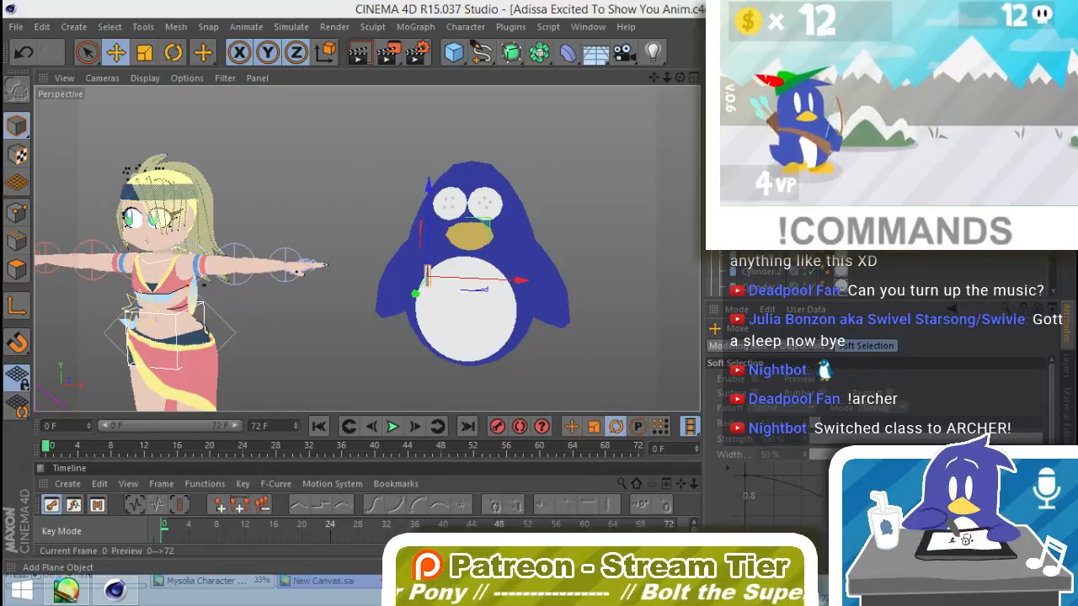
Step: Apply the light grey material to the small strip at the belly's edge
{"action": "scroll", "coordinate": [570, 266], "scroll_direction": "up", "scroll_amount": 5}
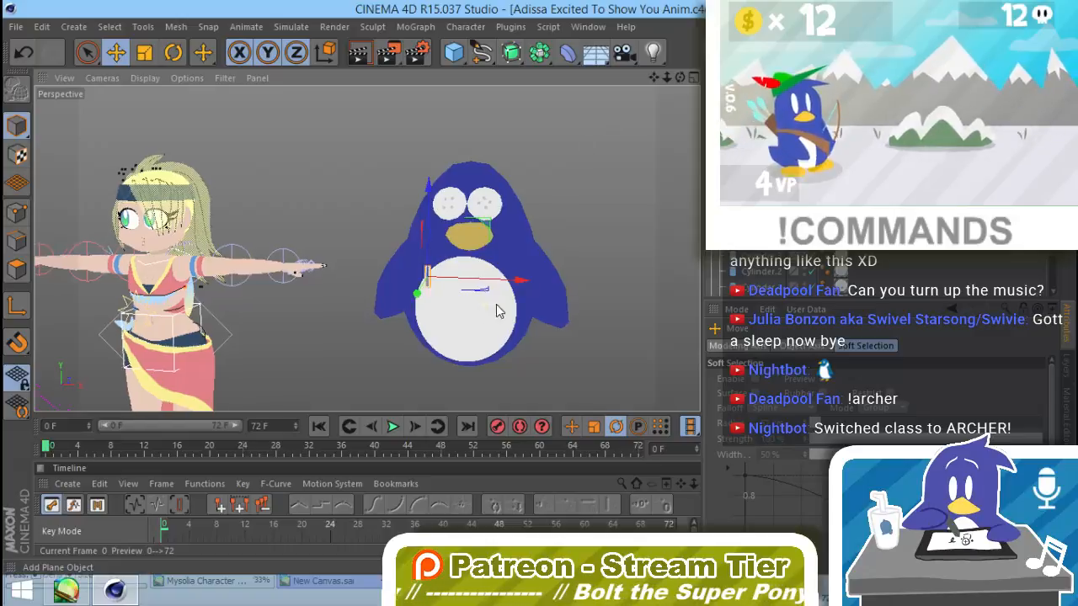
{"action": "left_click", "coordinate": [1067, 417]}
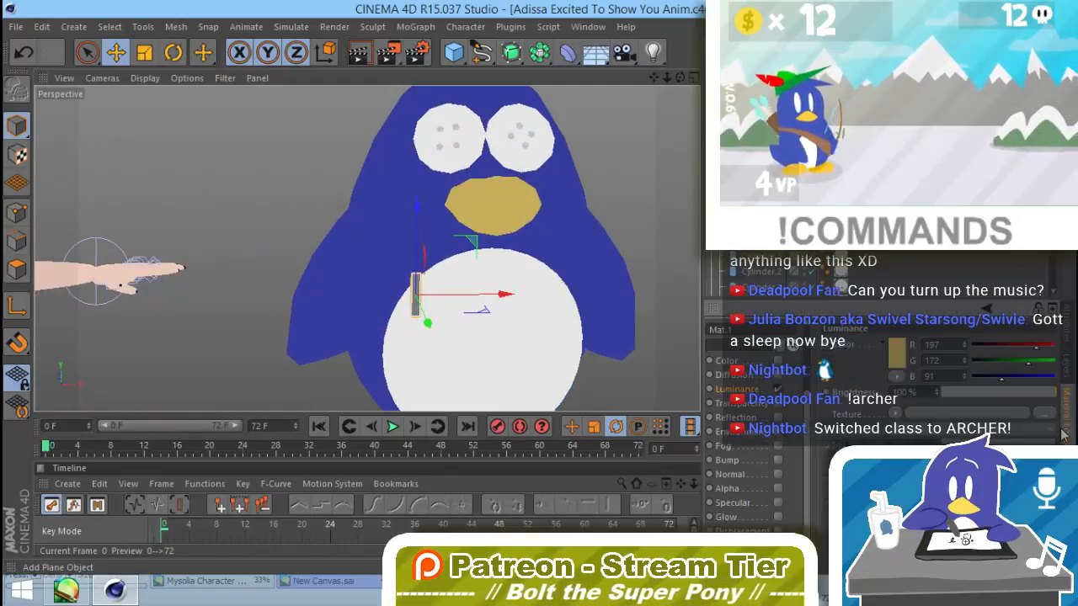
{"action": "left_click", "coordinate": [1067, 472]}
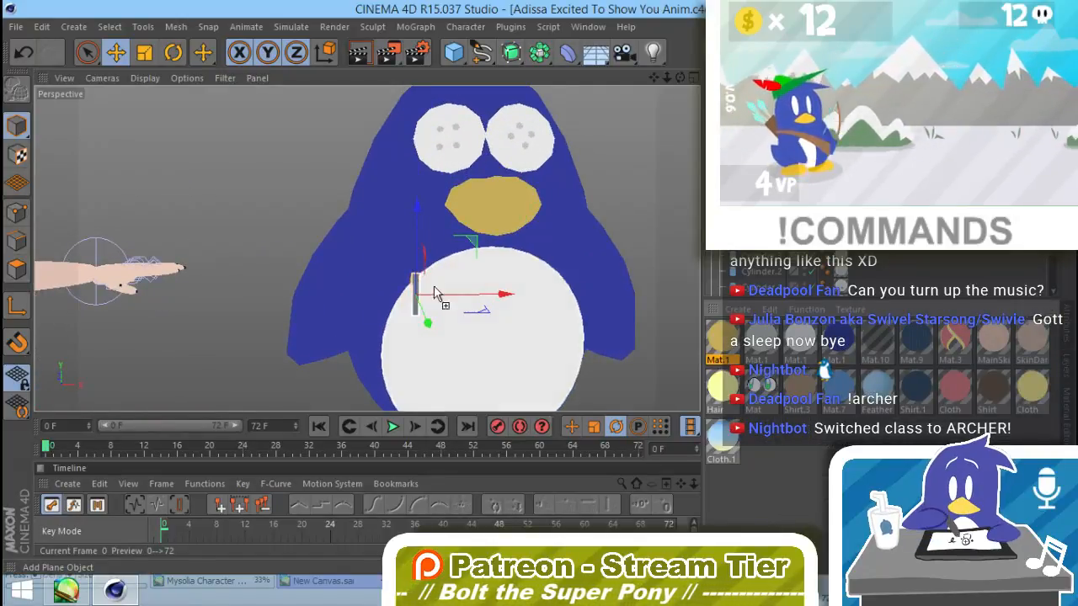
{"action": "mouse_move", "coordinate": [433, 293]}
{"action": "left_mouse_down", "text": "alt"}
{"action": "mouse_move", "coordinate": [558, 308]}
{"action": "mouse_move", "coordinate": [536, 345]}
{"action": "mouse_move", "coordinate": [484, 356]}
{"action": "mouse_move", "coordinate": [556, 326]}
{"action": "mouse_move", "coordinate": [535, 306]}
{"action": "mouse_move", "coordinate": [366, 346]}
{"action": "mouse_move", "coordinate": [437, 311]}
{"action": "mouse_move", "coordinate": [437, 292]}
{"action": "left_mouse_up", "text": "alt"}
Step: Rotate the strip diagonally across the belly's edge to follow the body's surface, and adjust its length
{"action": "key", "text": "r"}
{"action": "left_click_drag", "start_coordinate": [428, 334], "coordinate": [450, 294], "text": "alt"}
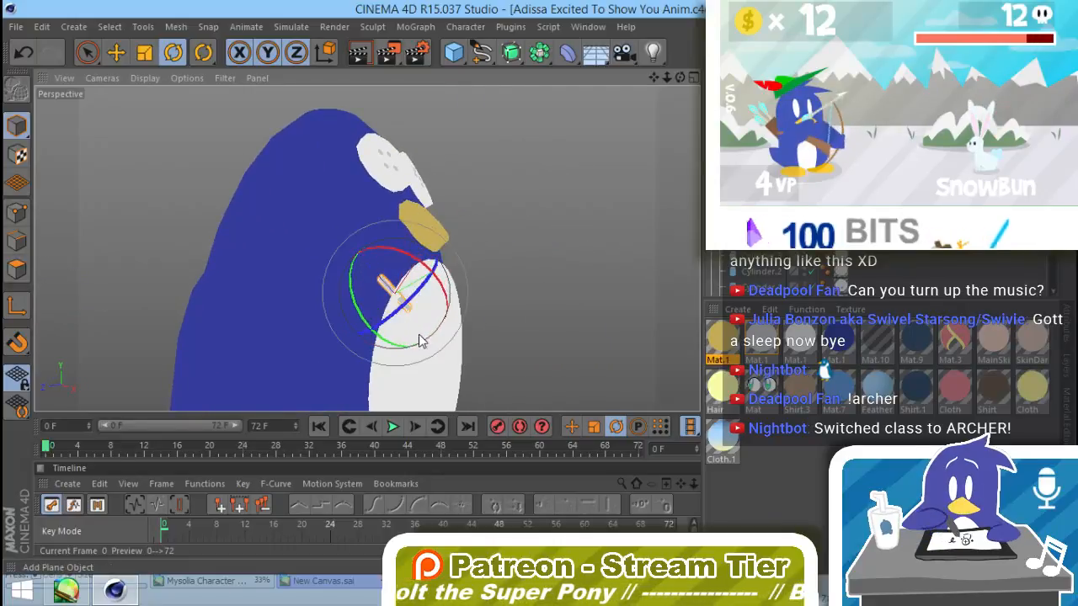
{"action": "mouse_move", "coordinate": [418, 337]}
{"action": "left_mouse_down", "text": "alt"}
{"action": "mouse_move", "coordinate": [473, 333]}
{"action": "mouse_move", "coordinate": [405, 339]}
{"action": "left_mouse_up", "text": "alt"}
{"action": "key", "text": "t"}
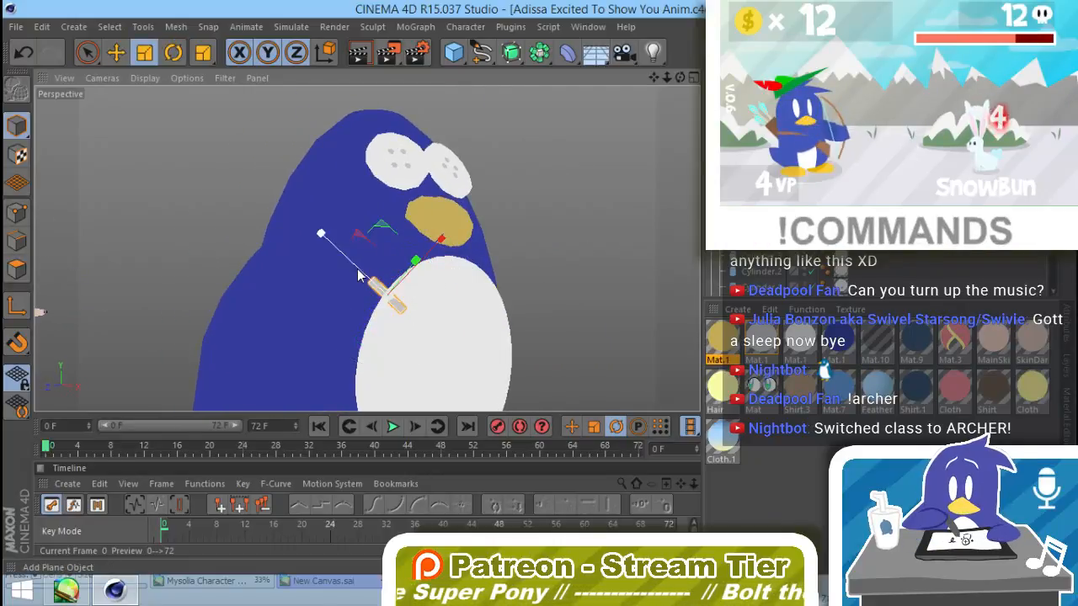
{"action": "left_click_drag", "start_coordinate": [358, 276], "coordinate": [357, 285]}
Step: Adjust the strip's depth so it rests against the penguin's surface as a stitch, checking it from several angles
{"action": "left_click_drag", "start_coordinate": [452, 256], "coordinate": [368, 337], "text": "alt"}
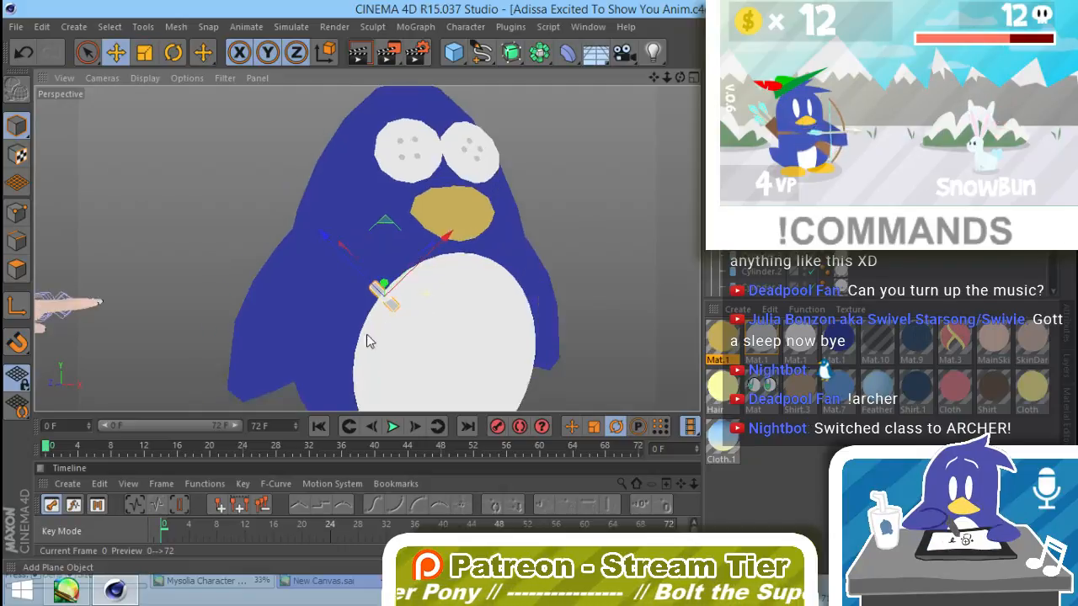
{"action": "left_click_drag", "start_coordinate": [389, 288], "coordinate": [388, 292]}
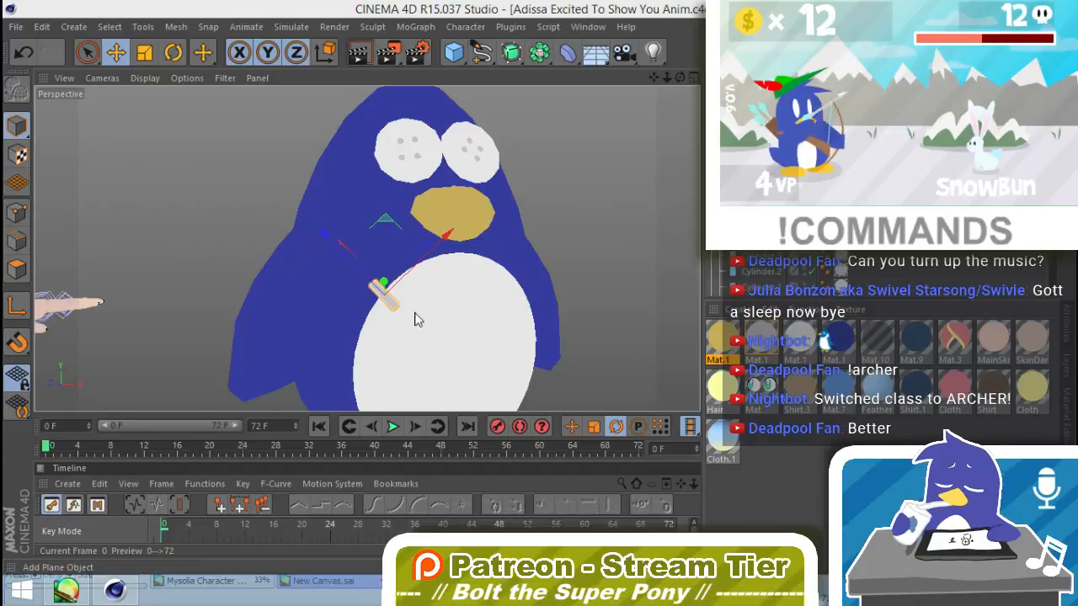
{"action": "left_click_drag", "start_coordinate": [441, 325], "coordinate": [459, 261], "text": "alt"}
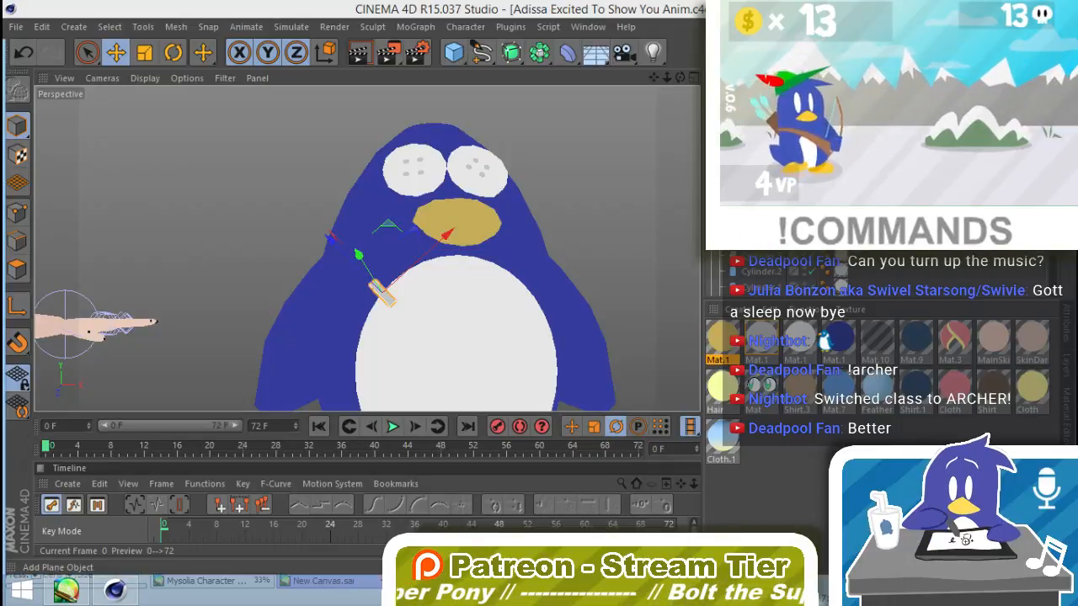
{"action": "left_click", "coordinate": [581, 175]}
{"action": "left_click_drag", "start_coordinate": [408, 342], "coordinate": [224, 388], "text": "alt"}
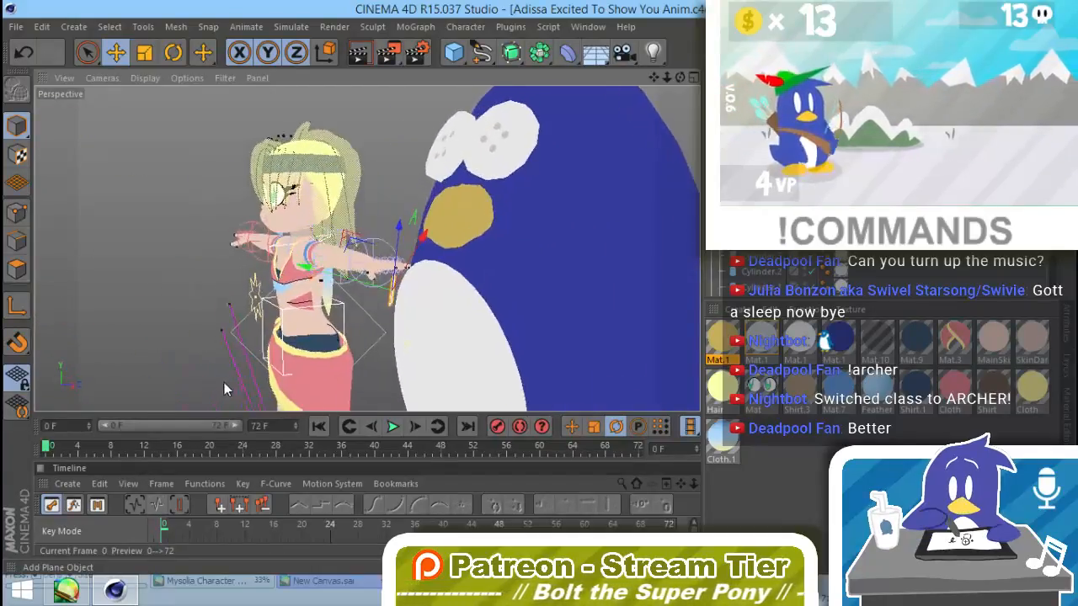
{"action": "left_click_drag", "start_coordinate": [362, 289], "coordinate": [621, 340]}
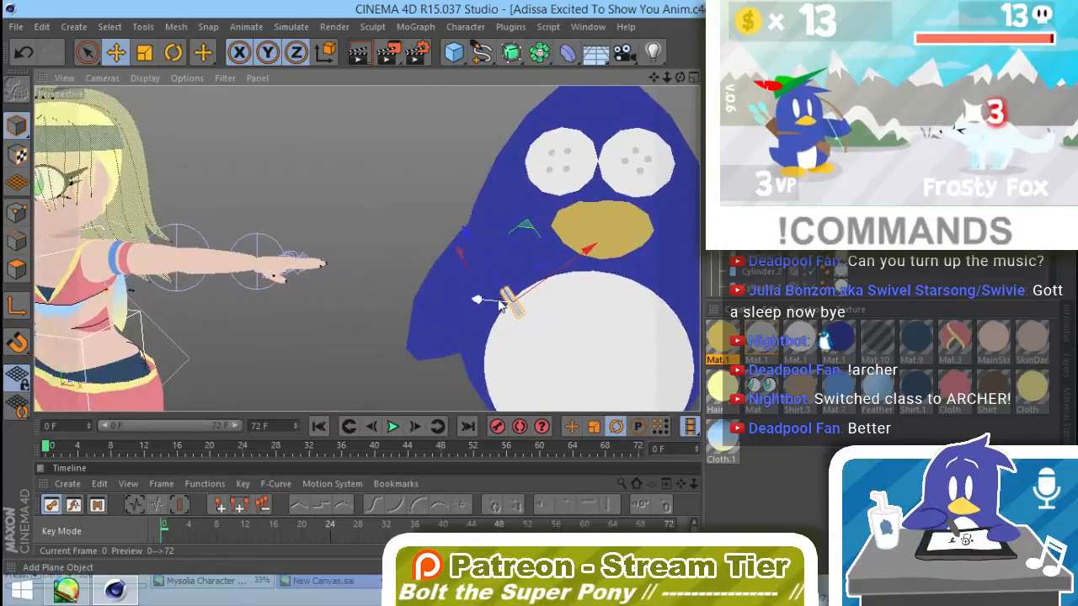
{"action": "left_click_drag", "start_coordinate": [498, 305], "coordinate": [494, 309]}
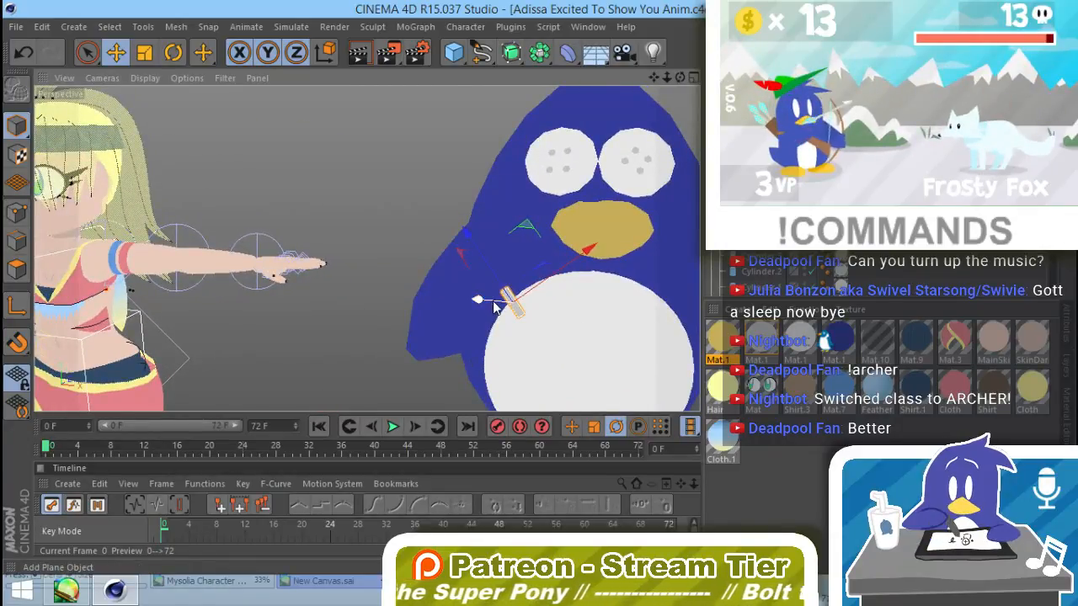
{"action": "left_click_drag", "start_coordinate": [539, 368], "coordinate": [447, 243], "text": "alt"}
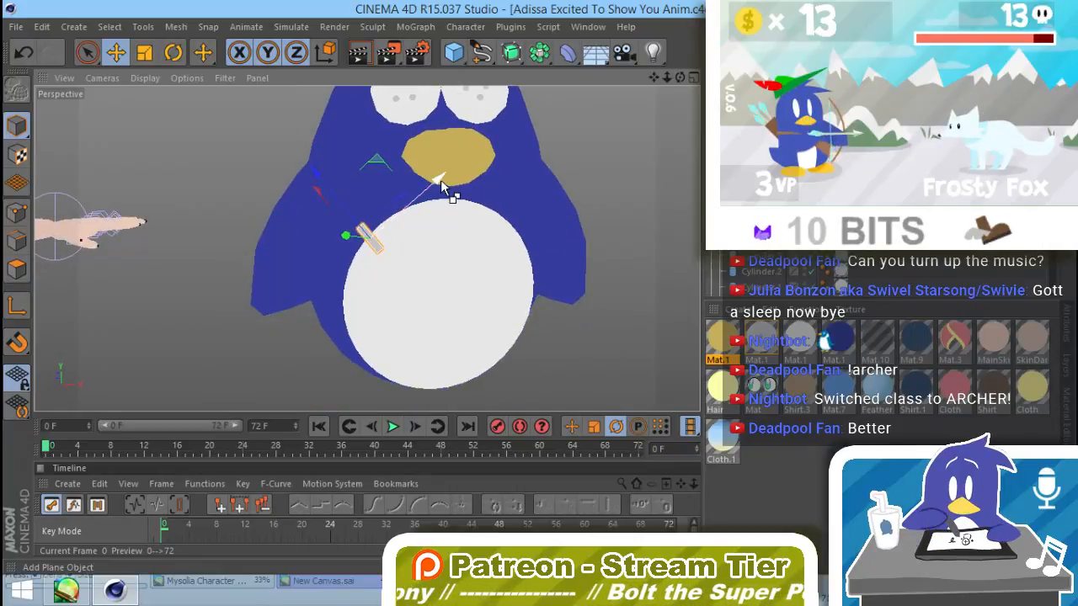
Step: Duplicate the stitch farther down the belly's edge, rotate the copy closer to horizontal and position it across the seam
{"action": "left_click_drag", "start_coordinate": [444, 187], "coordinate": [423, 217]}
{"action": "key", "text": "r"}
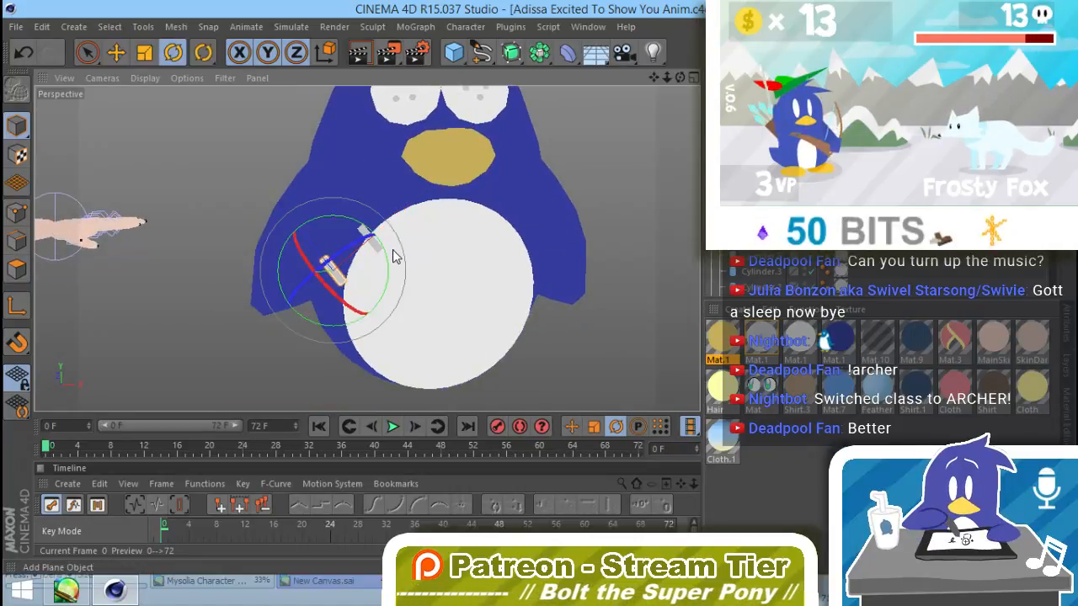
{"action": "left_click_drag", "start_coordinate": [392, 266], "coordinate": [395, 253]}
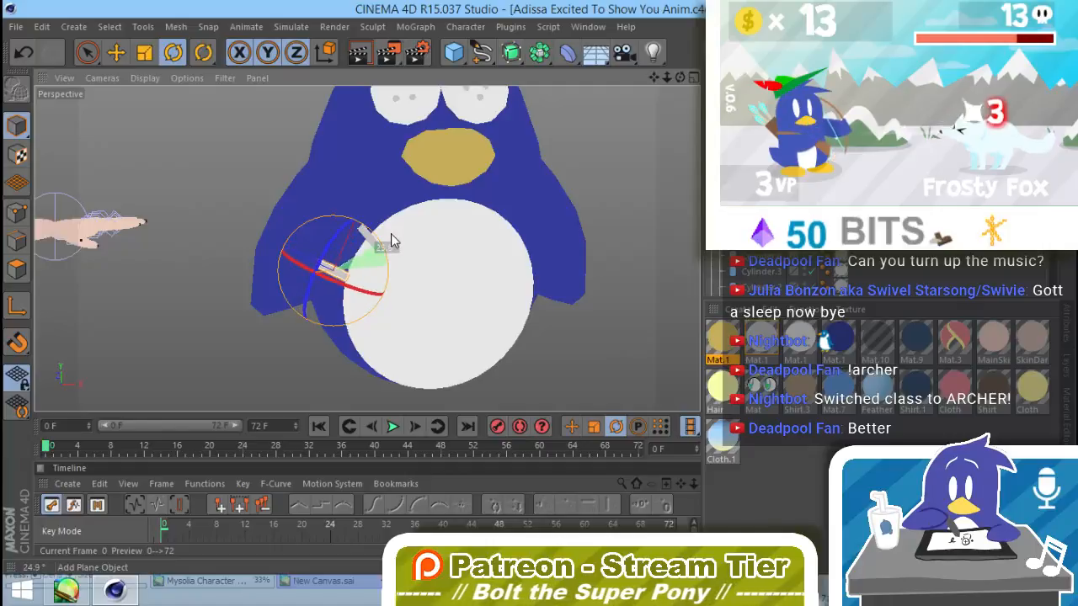
{"action": "key", "text": "e"}
{"action": "left_click_drag", "start_coordinate": [312, 199], "coordinate": [325, 217]}
Step: Fine-tune the second stitch's rotation to match the body's curve and deselect it
{"action": "left_click_drag", "start_coordinate": [452, 334], "coordinate": [390, 286], "text": "alt"}
{"action": "key", "text": "r"}
{"action": "left_click_drag", "start_coordinate": [343, 230], "coordinate": [345, 233]}
{"action": "left_click_drag", "start_coordinate": [424, 320], "coordinate": [399, 317], "text": "alt"}
{"action": "left_click", "coordinate": [561, 366]}
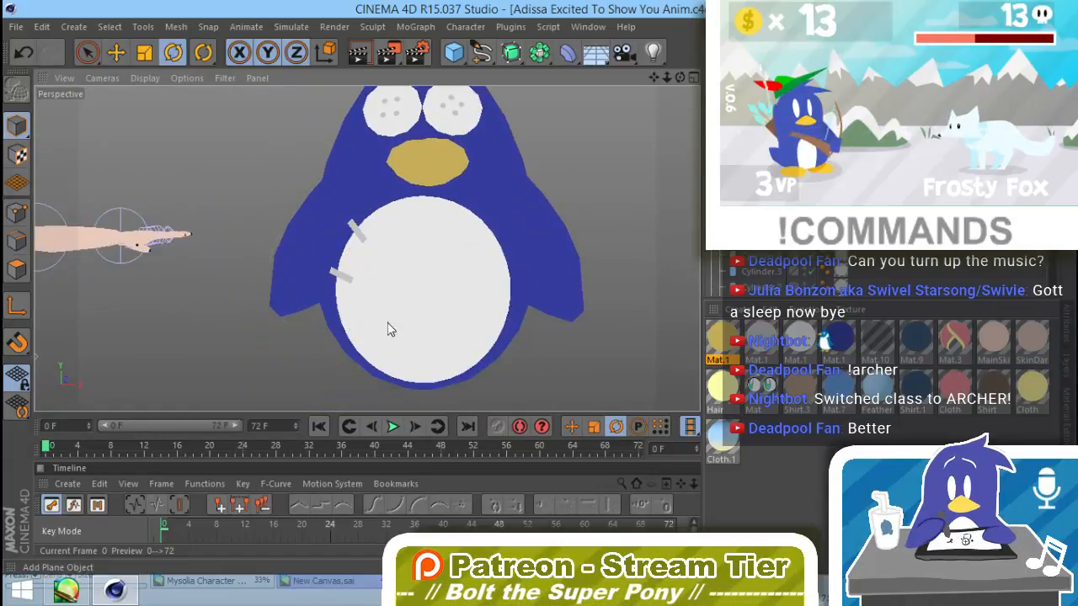
Step: Adjust the second stitch's angle and duplicate it lower down the left edge of the belly, tilting the copy across the seam
{"action": "left_click", "coordinate": [342, 277]}
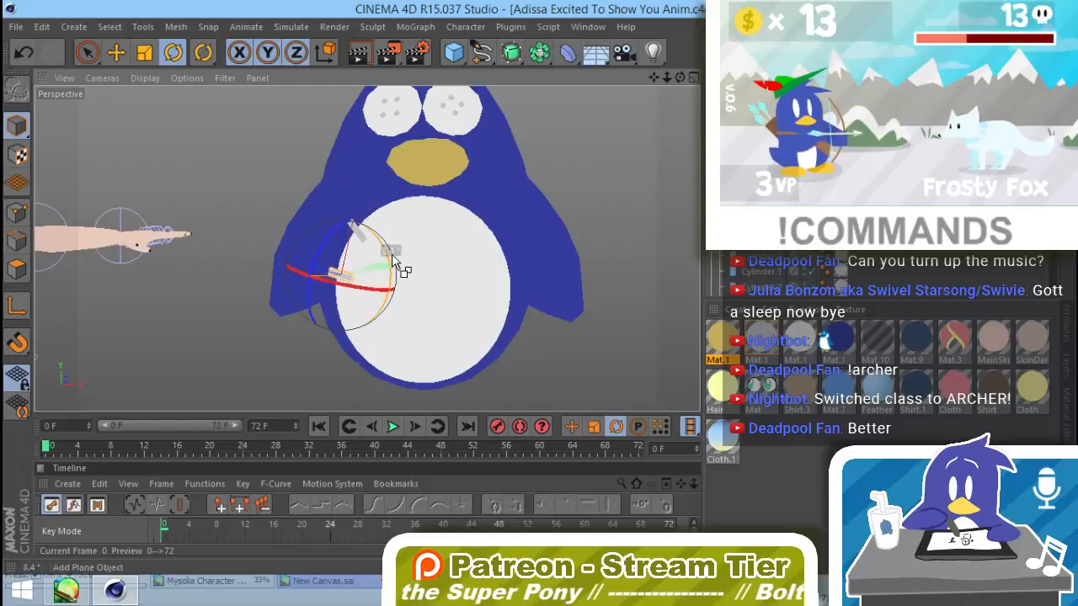
{"action": "left_click_drag", "start_coordinate": [391, 264], "coordinate": [388, 239]}
{"action": "key", "text": "e"}
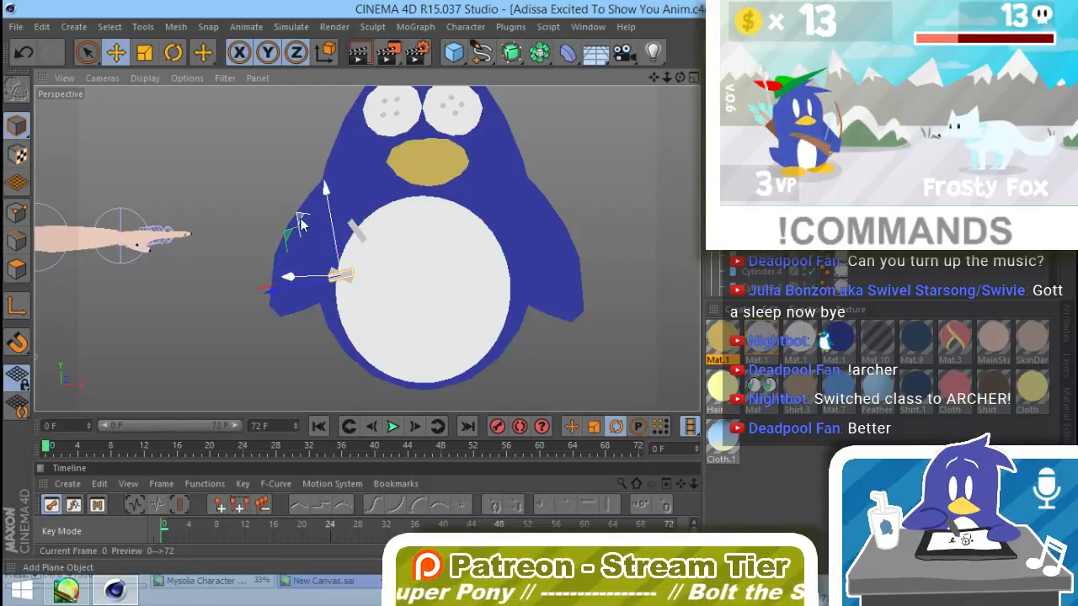
{"action": "left_click_drag", "start_coordinate": [403, 282], "coordinate": [493, 288], "text": "alt"}
{"action": "left_click_drag", "start_coordinate": [272, 239], "coordinate": [269, 290]}
{"action": "left_click_drag", "start_coordinate": [320, 342], "coordinate": [457, 330], "text": "alt"}
{"action": "left_click_drag", "start_coordinate": [486, 367], "coordinate": [416, 294], "text": "alt"}
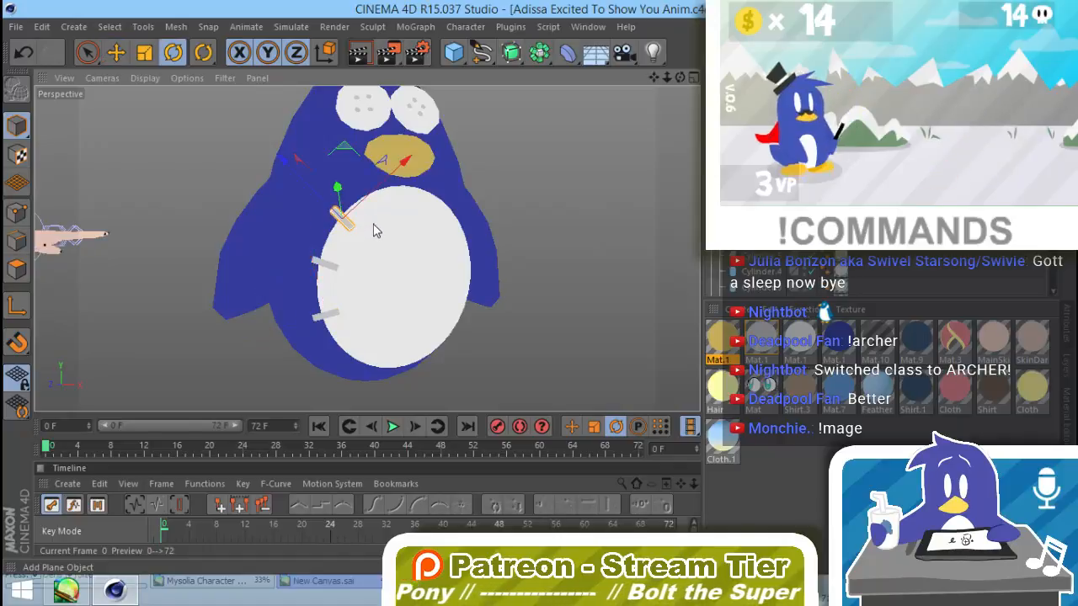
Step: Duplicate the upper-left stitch toward the top of the belly, rotate the copy nearly upright across the seam and render a preview
{"action": "key", "text": "r"}
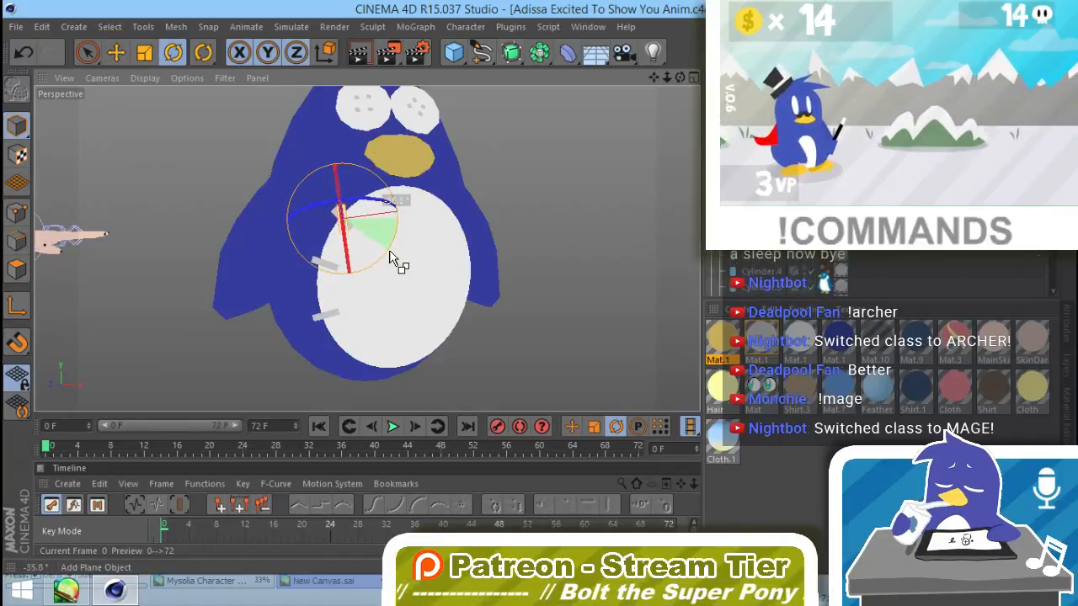
{"action": "key", "text": "e"}
{"action": "left_click_drag", "start_coordinate": [390, 162], "coordinate": [427, 136]}
{"action": "left_click_drag", "start_coordinate": [406, 205], "coordinate": [361, 258], "text": "alt"}
{"action": "key", "text": "ctrl+r"}
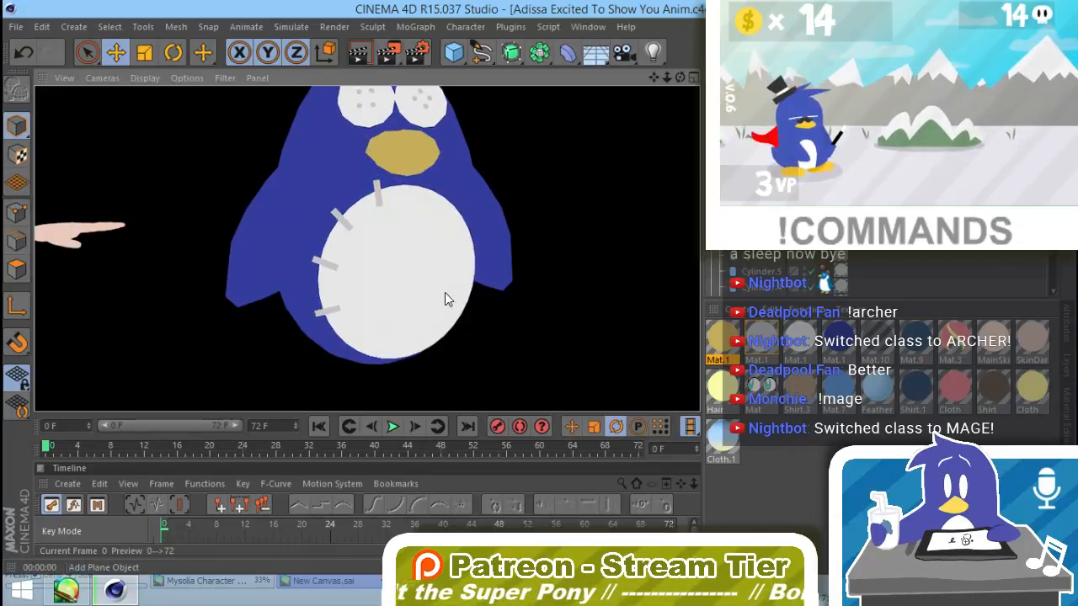
Step: Duplicate the stitch at the top of the belly, tilt the copy and move it to the belly's upper-right edge
{"action": "left_click", "coordinate": [378, 199]}
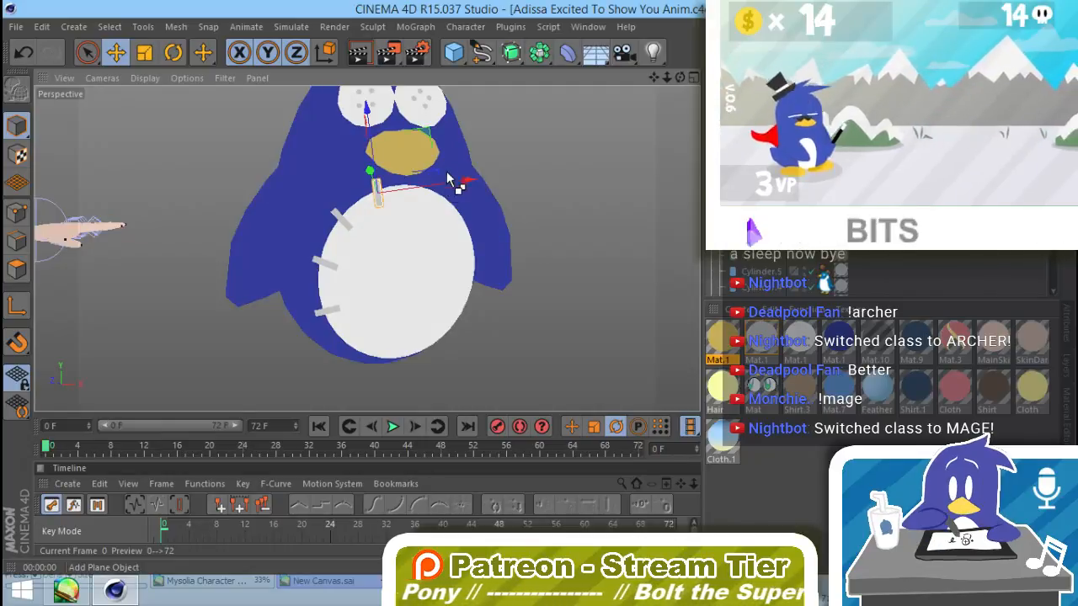
{"action": "key", "text": "r"}
{"action": "left_click_drag", "start_coordinate": [432, 177], "coordinate": [435, 202]}
{"action": "key", "text": "e"}
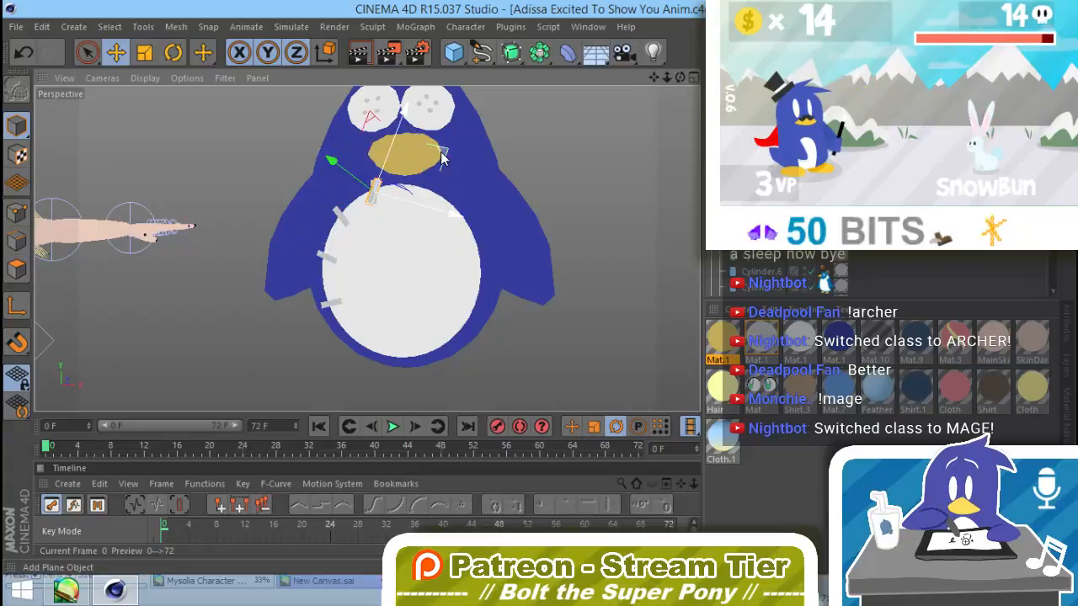
{"action": "left_click_drag", "start_coordinate": [444, 159], "coordinate": [509, 163]}
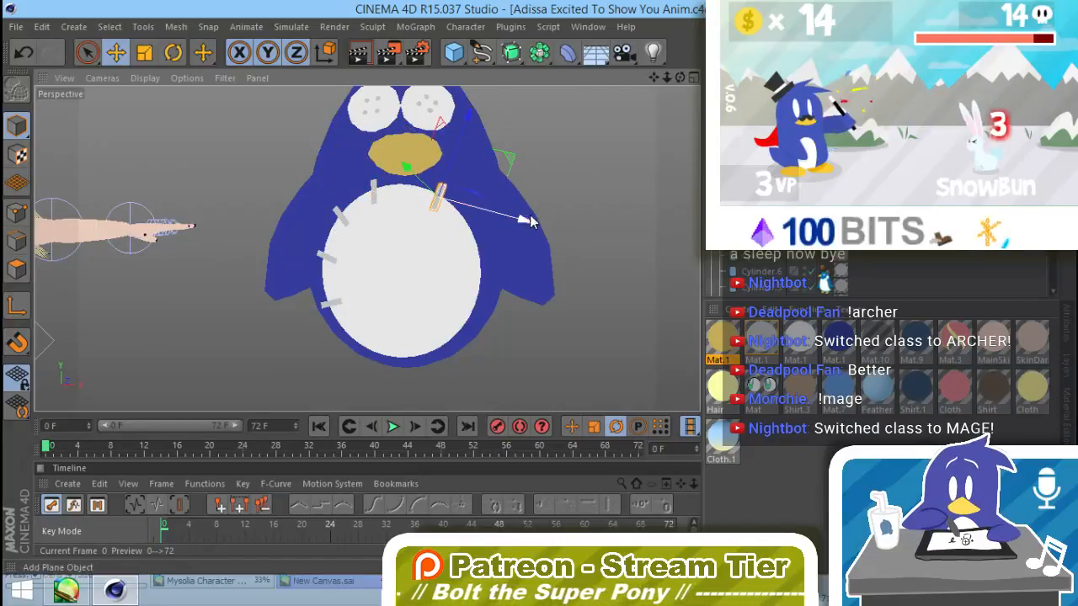
{"action": "left_click_drag", "start_coordinate": [529, 220], "coordinate": [194, 311], "text": "alt"}
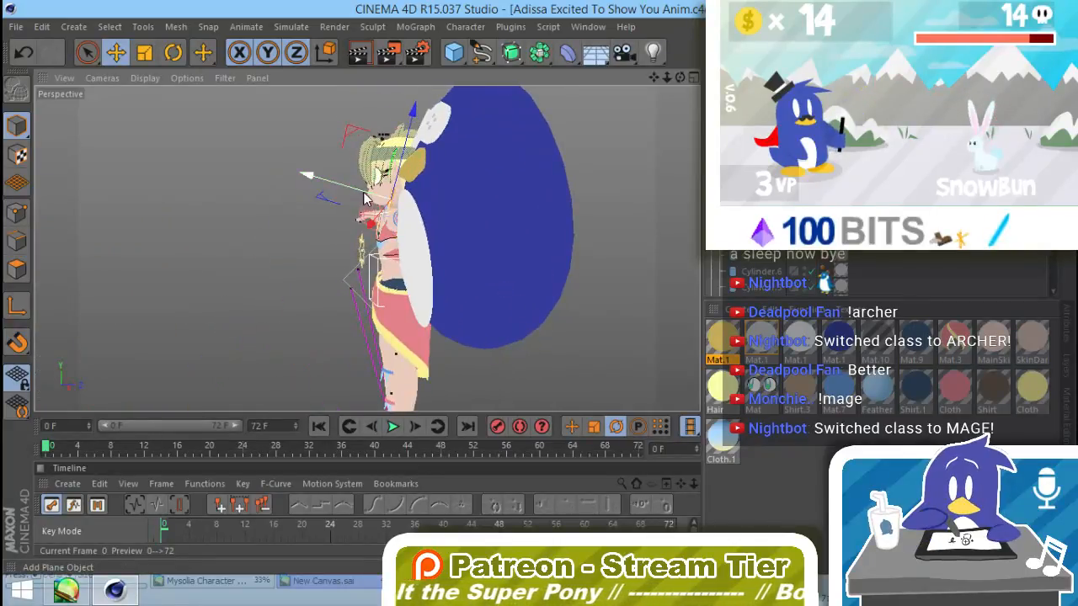
Step: Adjust the upper-right stitch's depth and tilt from the side so it rests against the body's surface
{"action": "left_click_drag", "start_coordinate": [383, 208], "coordinate": [447, 247], "text": "alt"}
{"action": "key", "text": "r"}
{"action": "left_click_drag", "start_coordinate": [454, 292], "coordinate": [294, 259], "text": "alt"}
{"action": "key", "text": "e"}
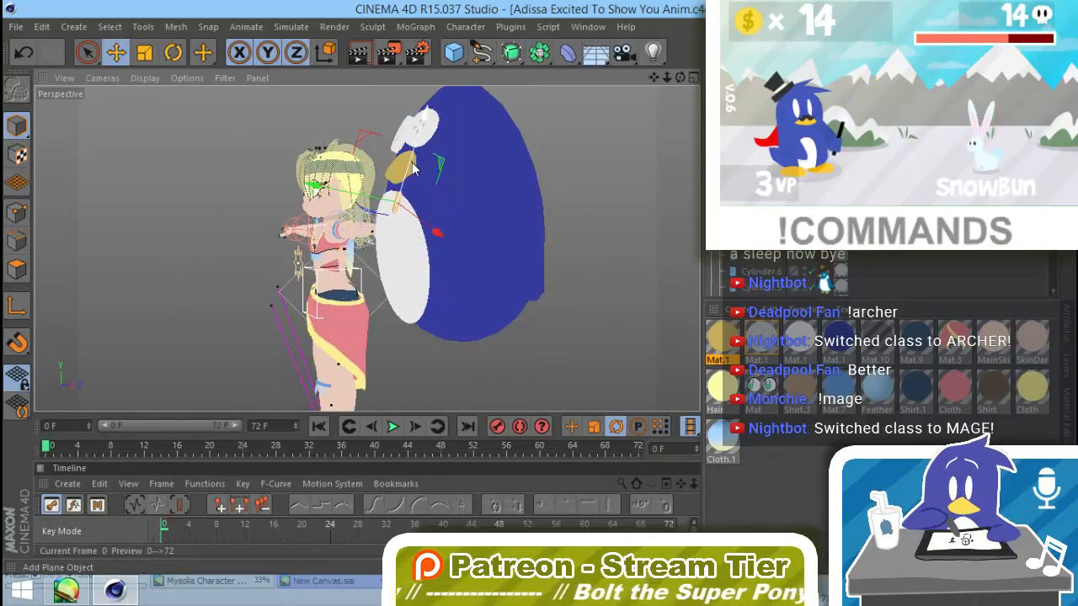
{"action": "left_click_drag", "start_coordinate": [412, 168], "coordinate": [561, 208], "text": "alt"}
Step: Rotate the upper-right stitch diagonally so that it crosses the belly's seam
{"action": "key", "text": "r"}
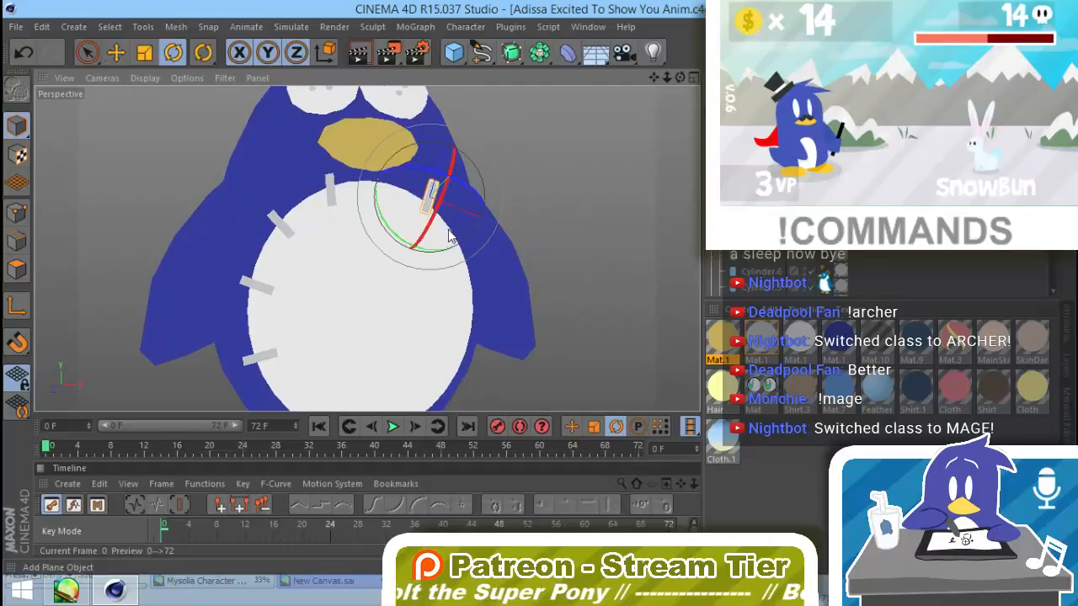
{"action": "left_click_drag", "start_coordinate": [428, 256], "coordinate": [419, 250]}
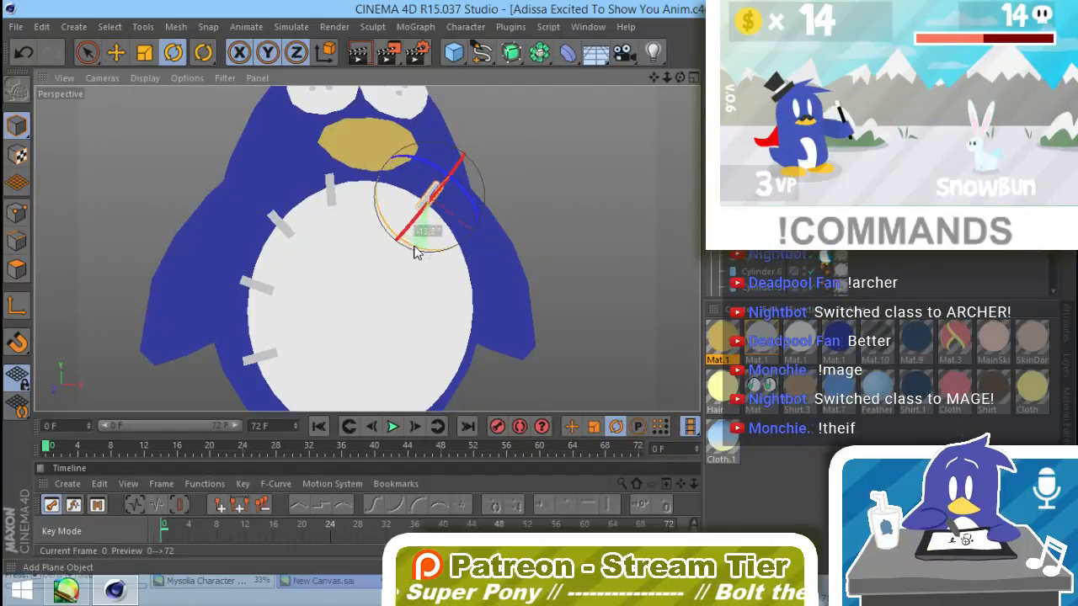
{"action": "left_click_drag", "start_coordinate": [484, 270], "coordinate": [476, 291], "text": "alt"}
Step: Duplicate the upper-right stitch farther down the belly's right edge, rotating the copy closer to horizontal and positioning it on the seam
{"action": "scroll", "coordinate": [362, 284], "scroll_direction": "down", "scroll_amount": 5}
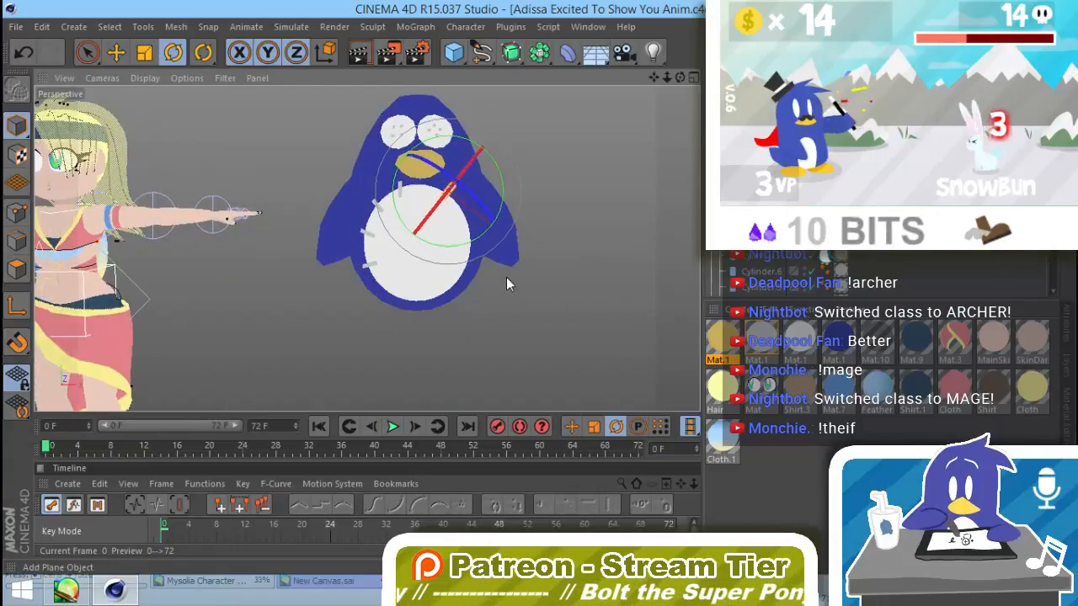
{"action": "left_click_drag", "start_coordinate": [502, 198], "coordinate": [295, 270]}
{"action": "key", "text": "e"}
{"action": "left_click_drag", "start_coordinate": [474, 219], "coordinate": [499, 250]}
{"action": "left_click_drag", "start_coordinate": [502, 252], "coordinate": [545, 270], "text": "alt"}
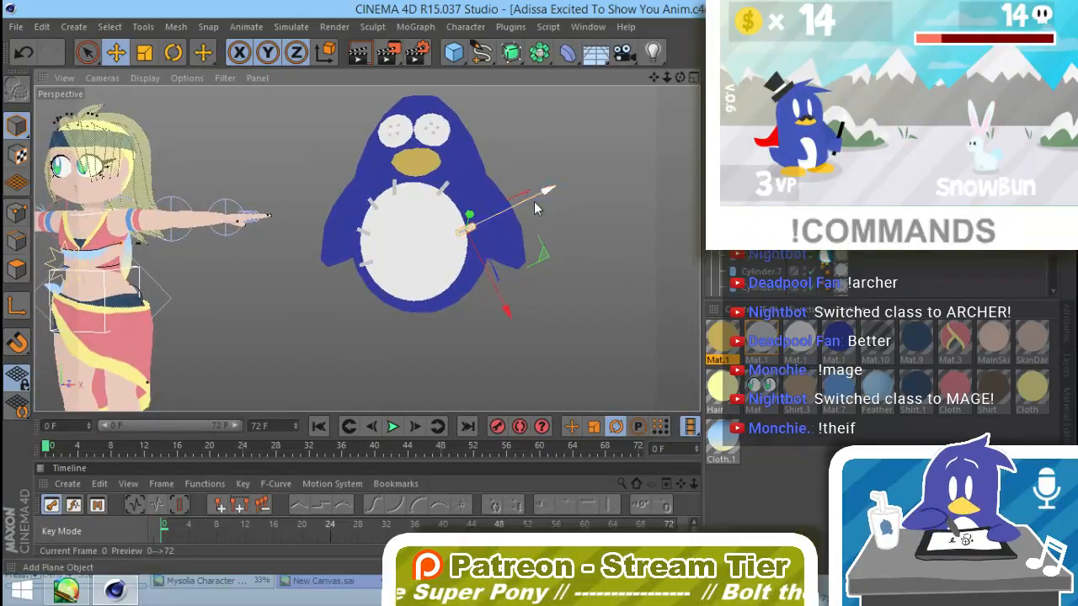
{"action": "left_click_drag", "start_coordinate": [536, 209], "coordinate": [589, 242], "text": "alt"}
Step: Fine-tune the right-edge stitch's rotation to follow the body's curve and deselect it
{"action": "key", "text": "r"}
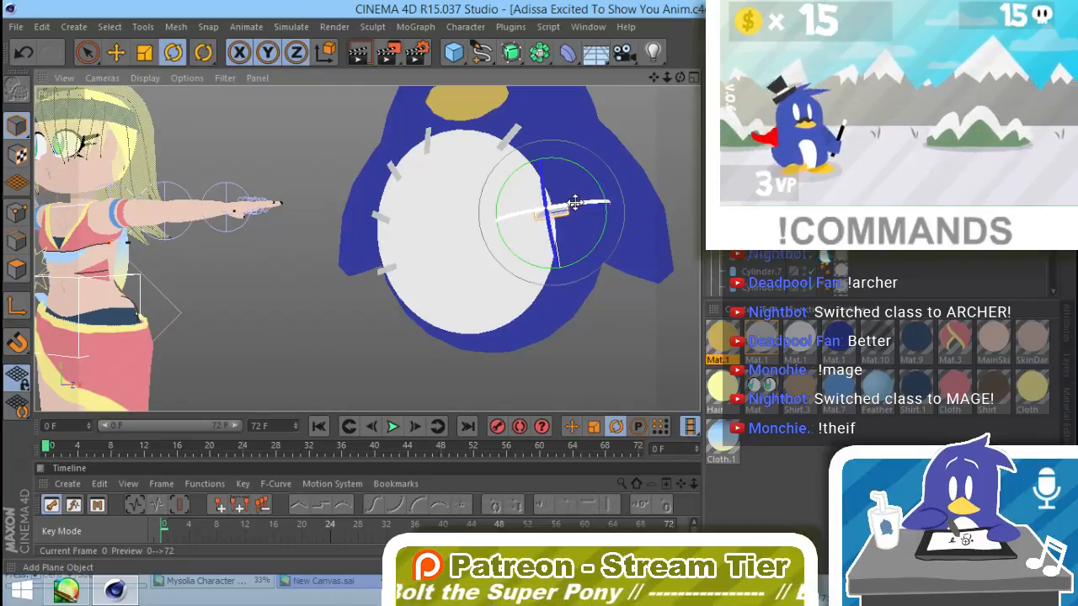
{"action": "left_click_drag", "start_coordinate": [575, 202], "coordinate": [579, 205]}
{"action": "left_click", "coordinate": [375, 360]}
{"action": "left_click_drag", "start_coordinate": [464, 355], "coordinate": [498, 325], "text": "alt"}
Step: Shorten the upper-right and upper-left stitches on the belly's edge by scaling them along their length
{"action": "left_click", "coordinate": [530, 139]}
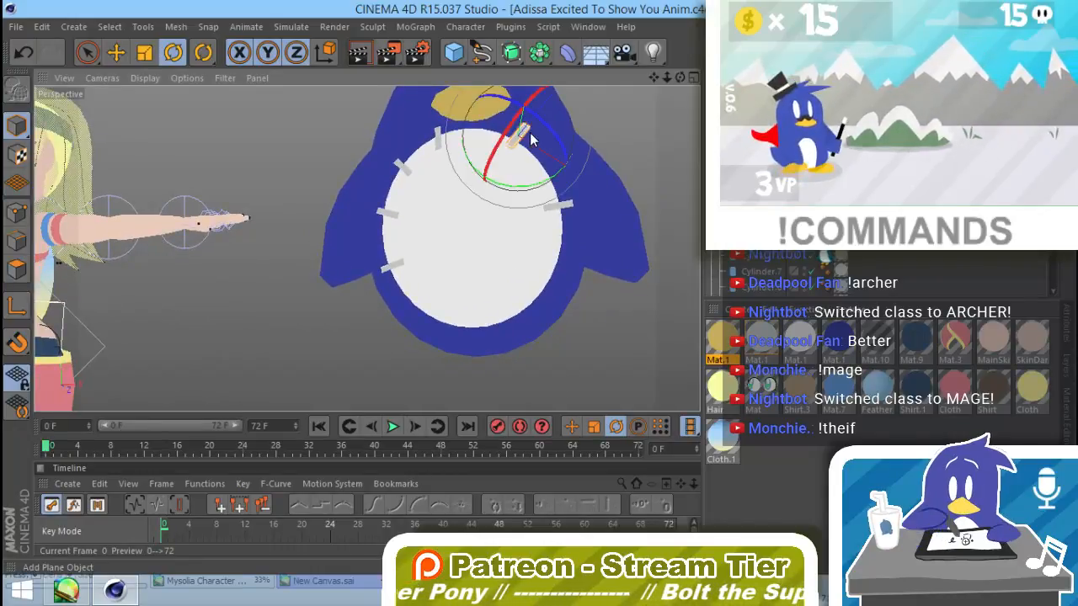
{"action": "key", "text": "t"}
{"action": "left_click_drag", "start_coordinate": [542, 115], "coordinate": [540, 119]}
{"action": "key", "text": "e"}
{"action": "left_click", "coordinate": [403, 165]}
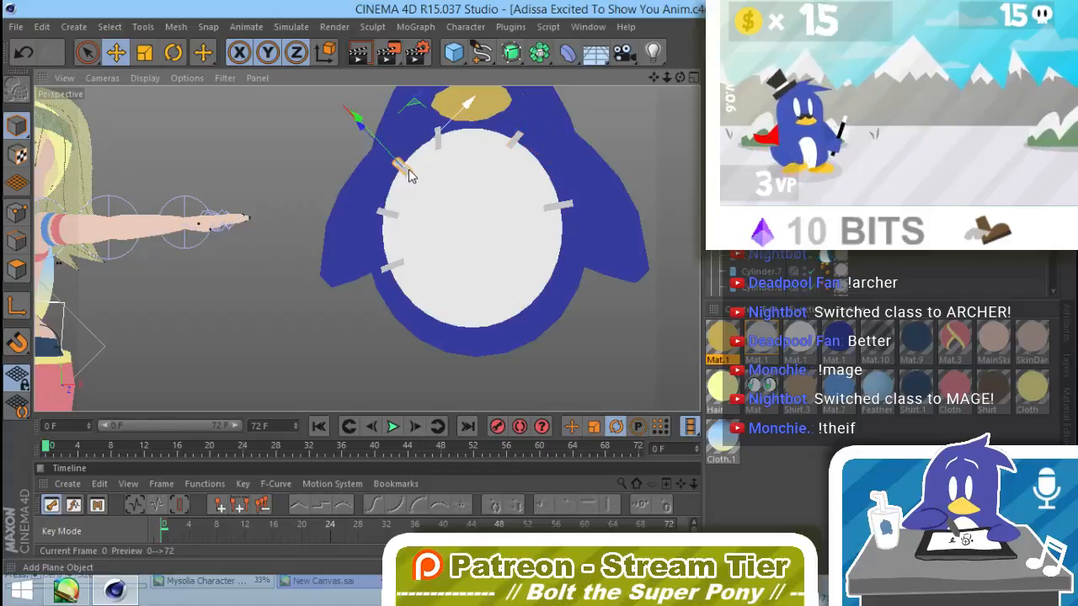
{"action": "left_click_drag", "start_coordinate": [362, 178], "coordinate": [492, 223], "text": "alt"}
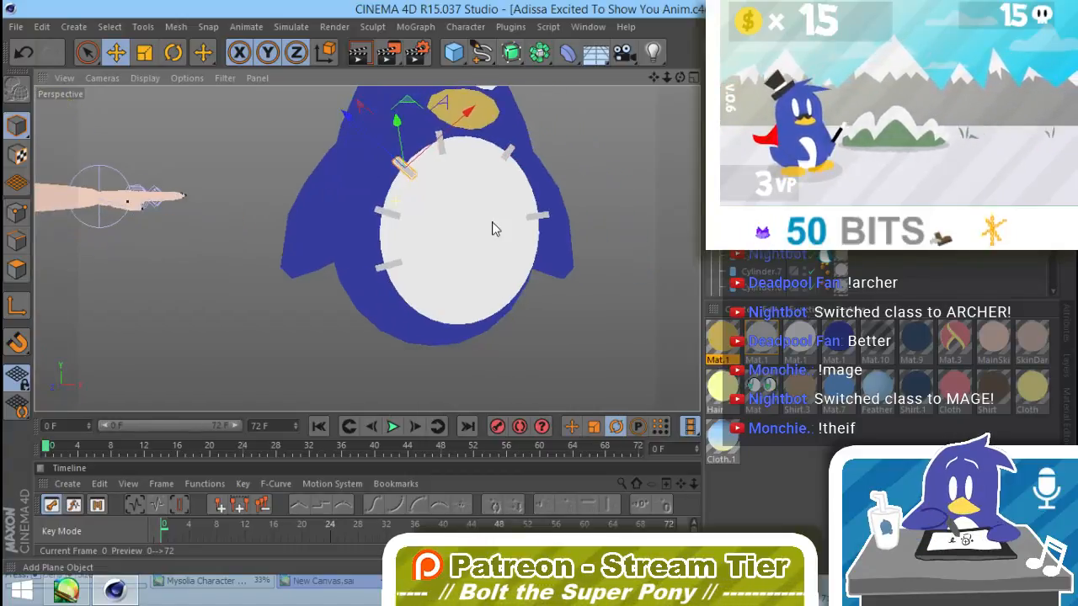
{"action": "key", "text": "t"}
{"action": "left_click_drag", "start_coordinate": [378, 155], "coordinate": [390, 169]}
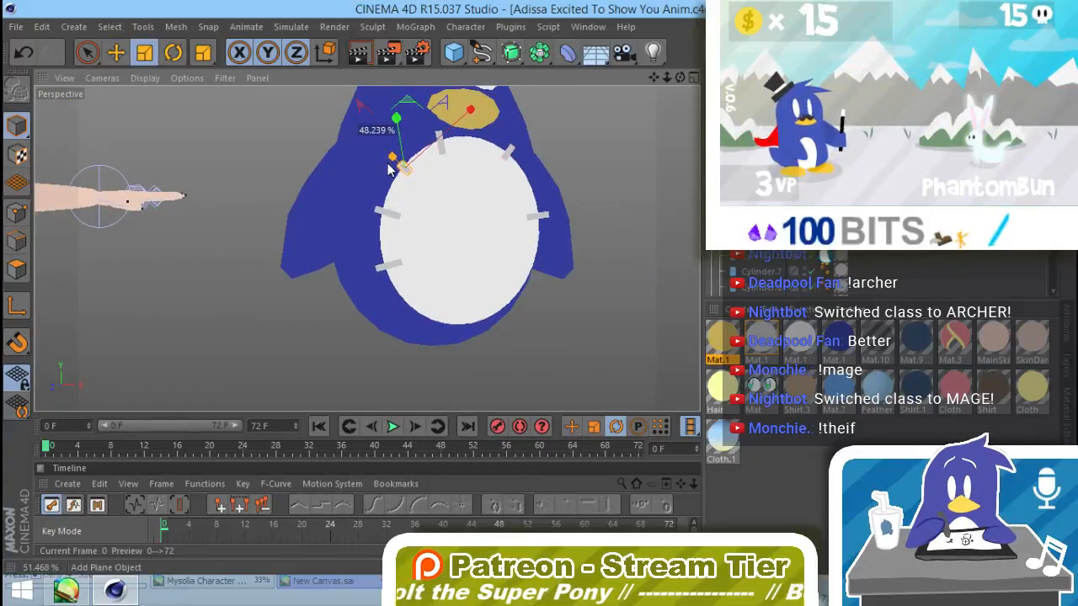
Step: Shorten the two lower stitches on the belly's left edge and the stitch on its right edge
{"action": "left_click", "coordinate": [387, 265]}
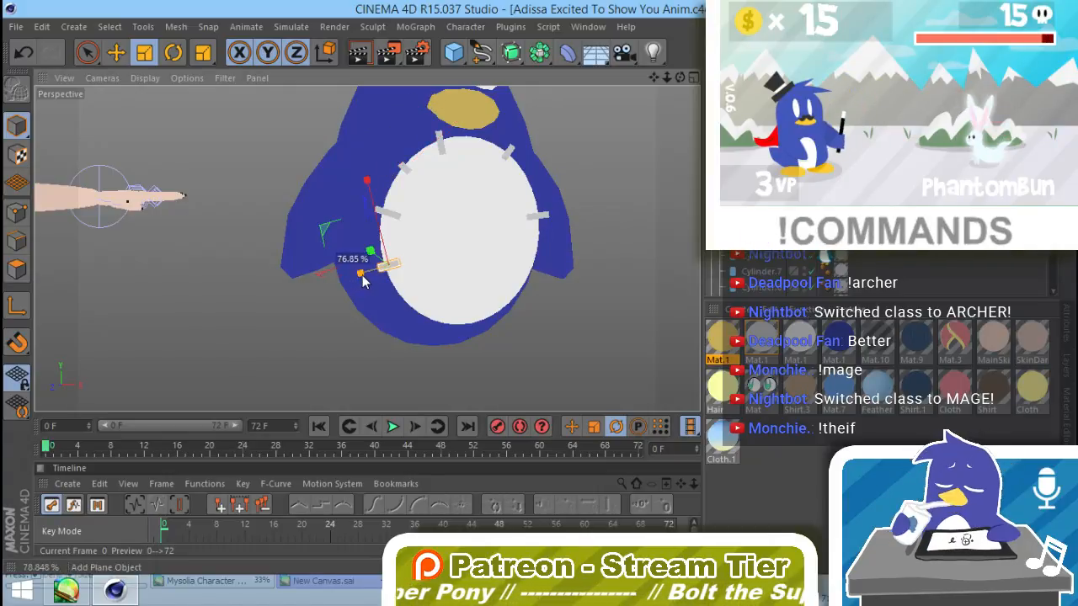
{"action": "left_click_drag", "start_coordinate": [362, 281], "coordinate": [363, 282]}
{"action": "left_click_drag", "start_coordinate": [535, 329], "coordinate": [436, 272], "text": "alt"}
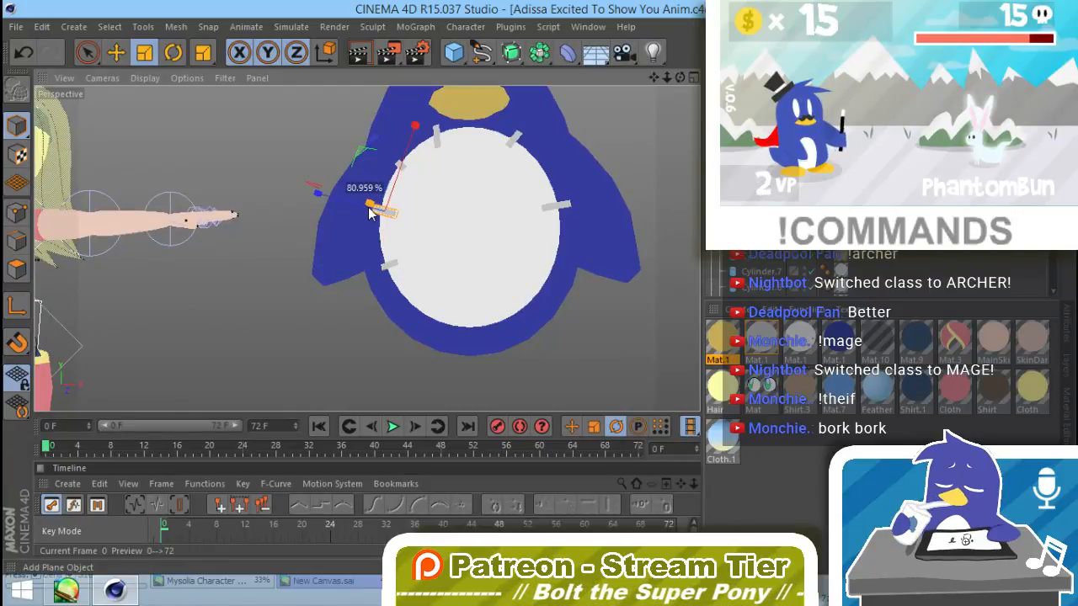
{"action": "left_click_drag", "start_coordinate": [347, 205], "coordinate": [352, 207]}
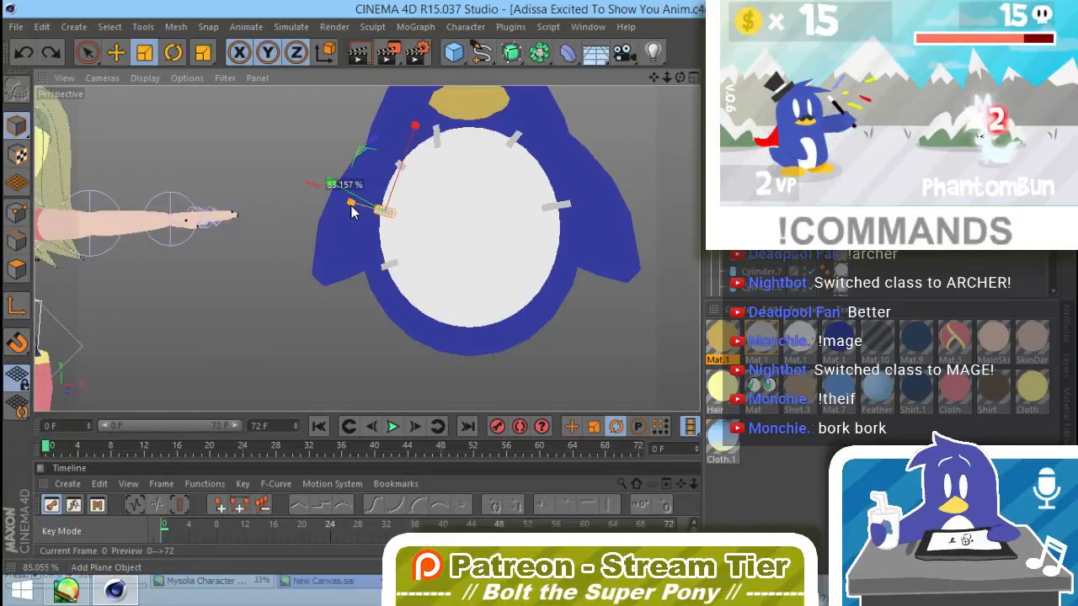
{"action": "left_click", "coordinate": [569, 219]}
{"action": "left_click", "coordinate": [565, 208]}
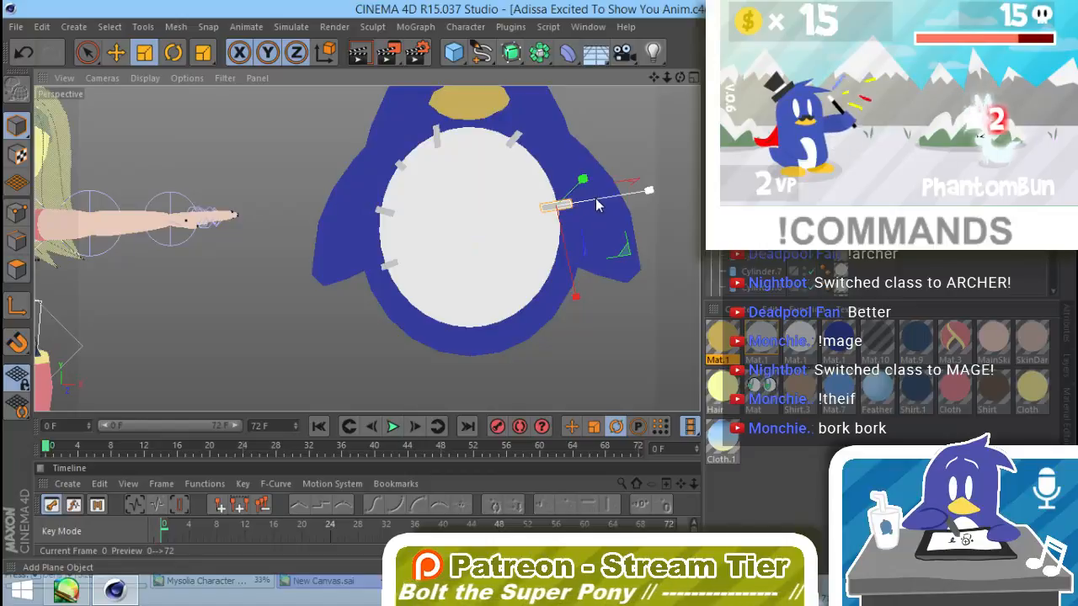
{"action": "left_click_drag", "start_coordinate": [596, 204], "coordinate": [590, 207]}
Step: Duplicate the right-edge stitch to the belly's lower-right edge, rotate and shorten the copy, and render a preview
{"action": "key", "text": "r"}
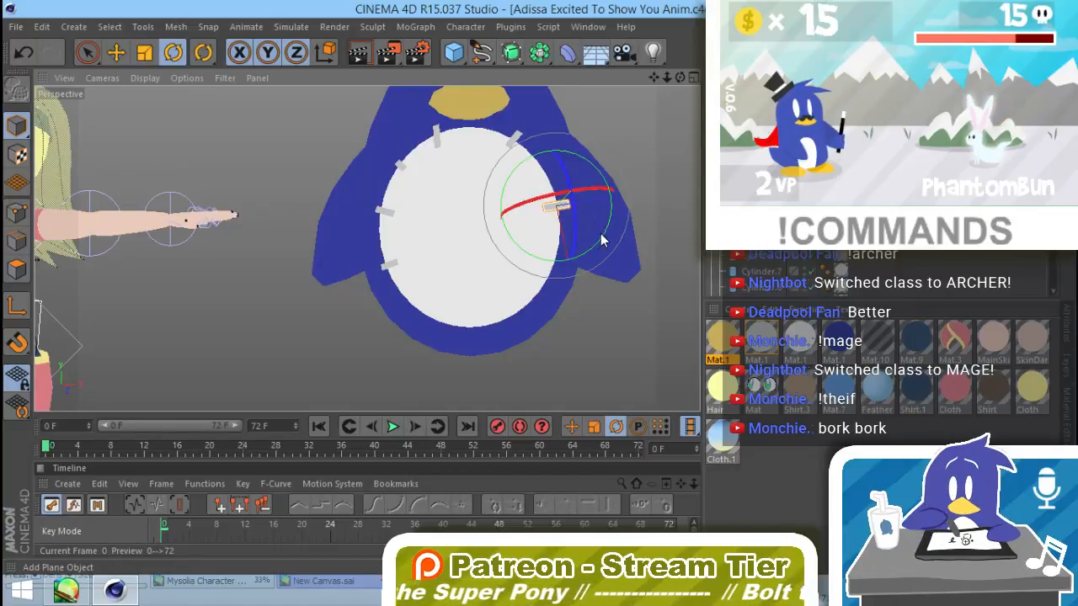
{"action": "left_click_drag", "start_coordinate": [594, 254], "coordinate": [505, 324]}
{"action": "key", "text": "e"}
{"action": "key", "text": "t"}
{"action": "key", "text": "r"}
{"action": "key", "text": "t"}
{"action": "key", "text": "ctrl+r"}
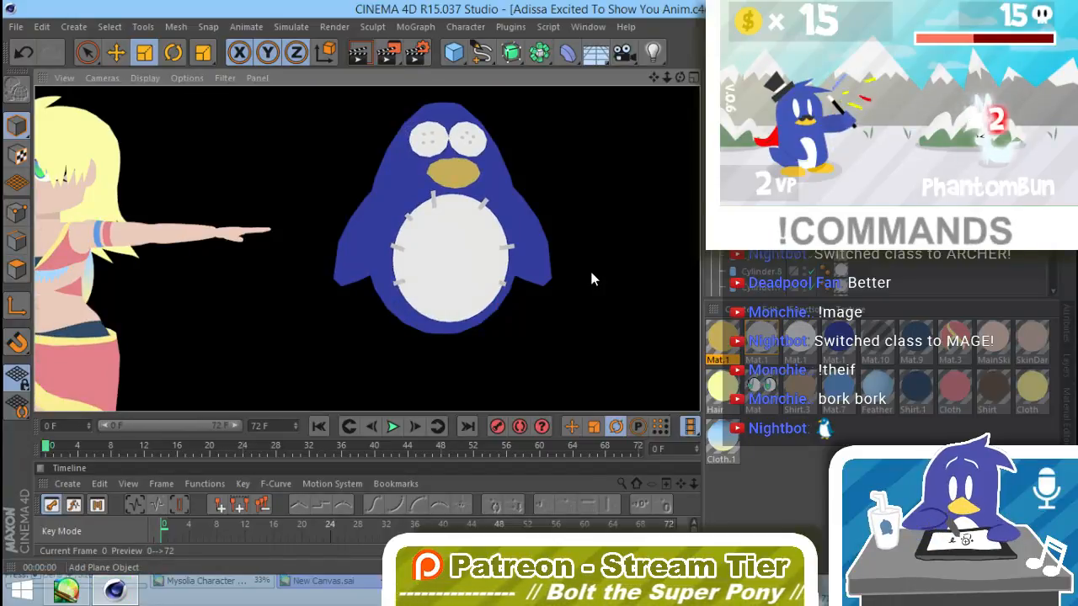
{"action": "left_click", "coordinate": [591, 274]}
Step: Tilt and shorten the stitch at the top of the belly, and render a preview to check the finished stitching
{"action": "left_click", "coordinate": [434, 200]}
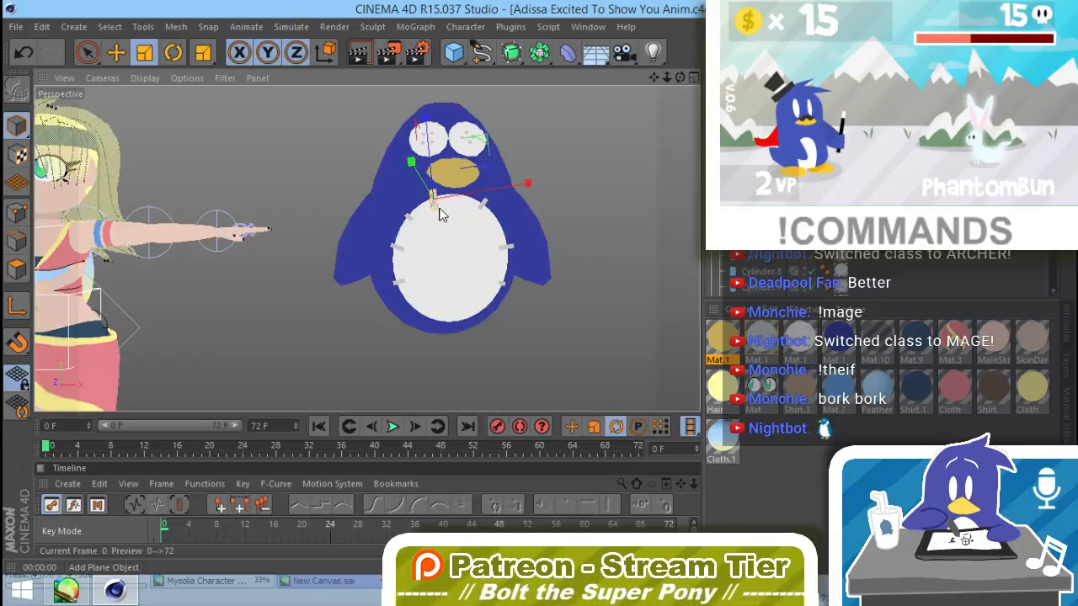
{"action": "key", "text": "r"}
{"action": "left_click_drag", "start_coordinate": [466, 238], "coordinate": [512, 268]}
{"action": "key", "text": "t"}
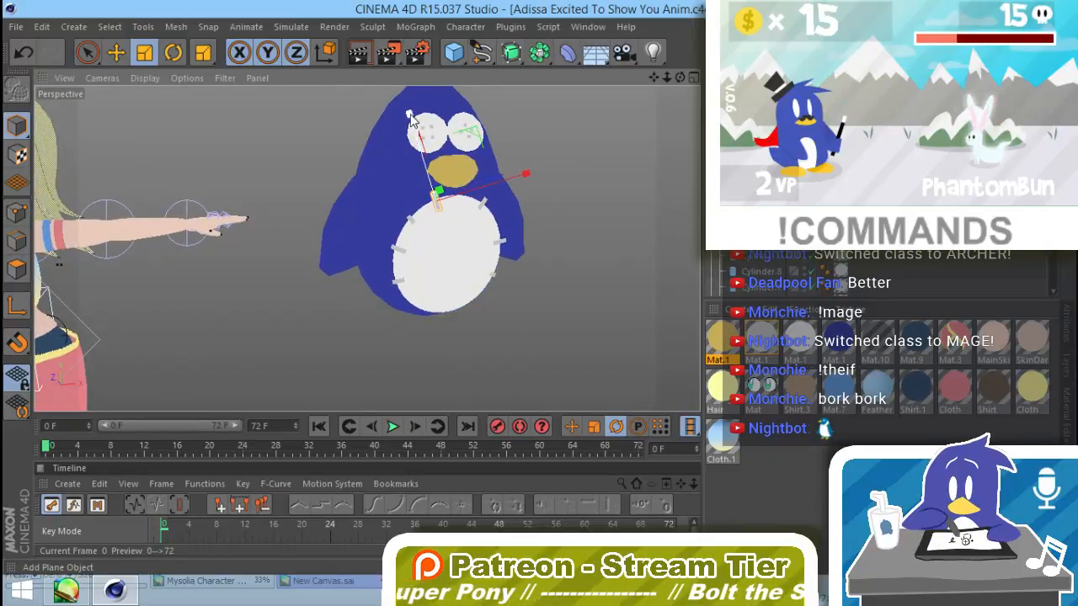
{"action": "left_click_drag", "start_coordinate": [411, 119], "coordinate": [415, 133]}
{"action": "left_click", "coordinate": [567, 220]}
{"action": "left_click_drag", "start_coordinate": [575, 330], "coordinate": [556, 306], "text": "alt"}
{"action": "key", "text": "ctrl+r"}
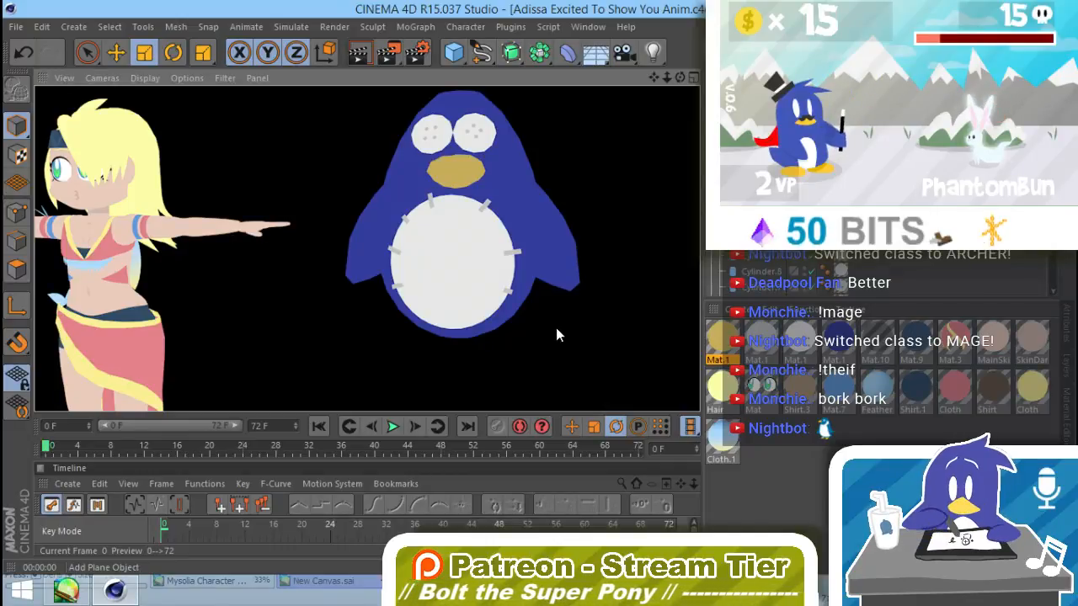
{"action": "left_click", "coordinate": [556, 327]}
{"action": "left_click_drag", "start_coordinate": [402, 322], "coordinate": [498, 319], "text": "alt"}
{"action": "right_click_drag", "start_coordinate": [498, 320], "coordinate": [349, 315], "text": "alt"}
Step: Select all of the penguin's parts, try to connect them into a single object and clear the selection
{"action": "left_click_drag", "start_coordinate": [775, 227], "coordinate": [749, 135]}
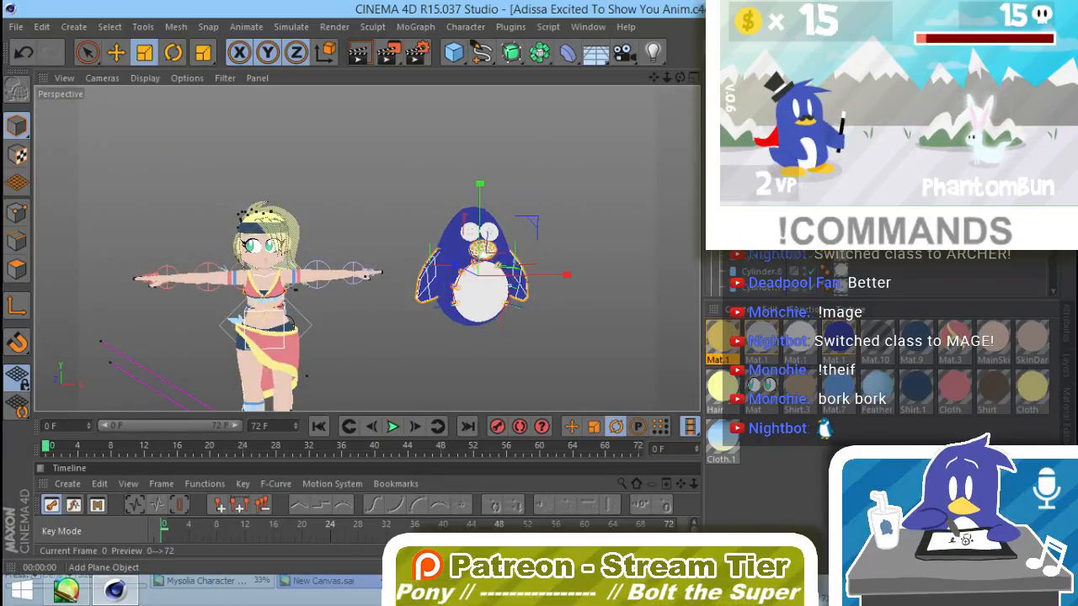
{"action": "left_click", "coordinate": [751, 135]}
{"action": "left_click", "coordinate": [751, 202], "text": "shift"}
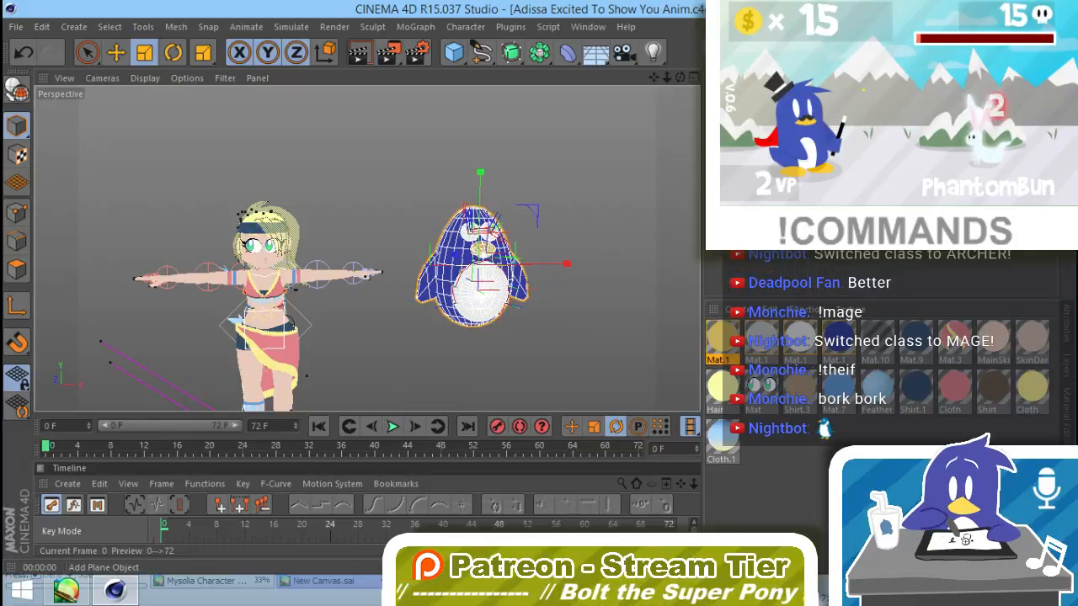
{"action": "right_click", "coordinate": [749, 185]}
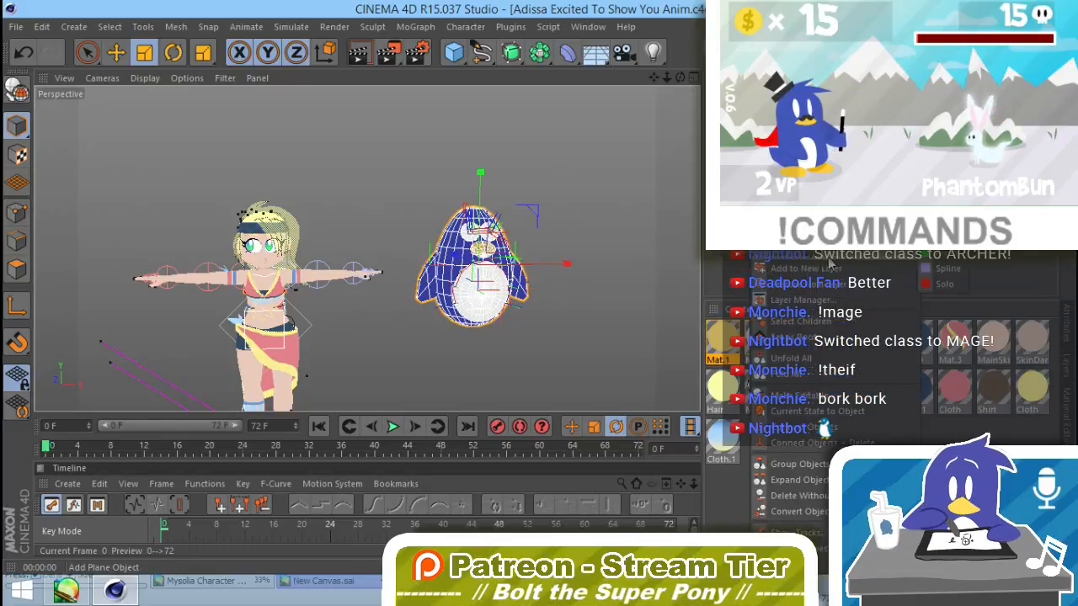
{"action": "left_click", "coordinate": [944, 239]}
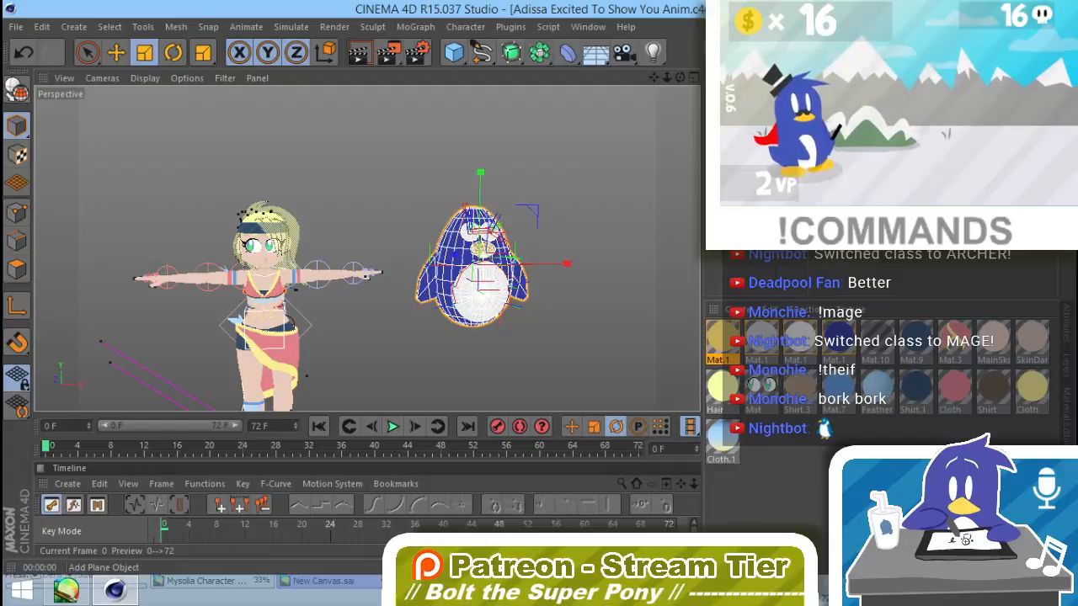
{"action": "right_click", "coordinate": [749, 185]}
{"action": "left_click", "coordinate": [792, 439]}
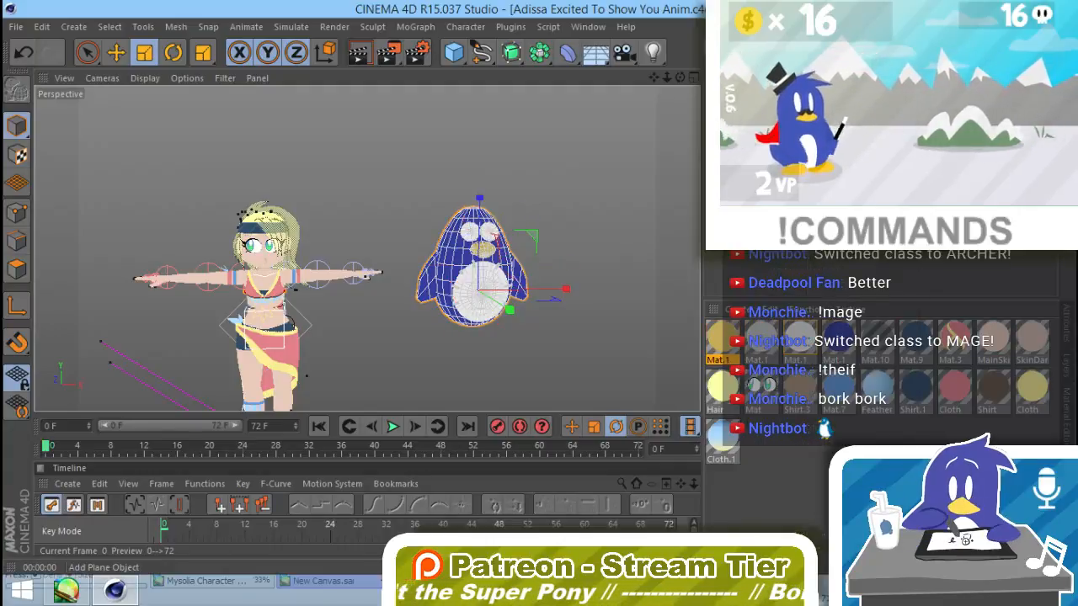
{"action": "left_click", "coordinate": [761, 287], "text": "shift"}
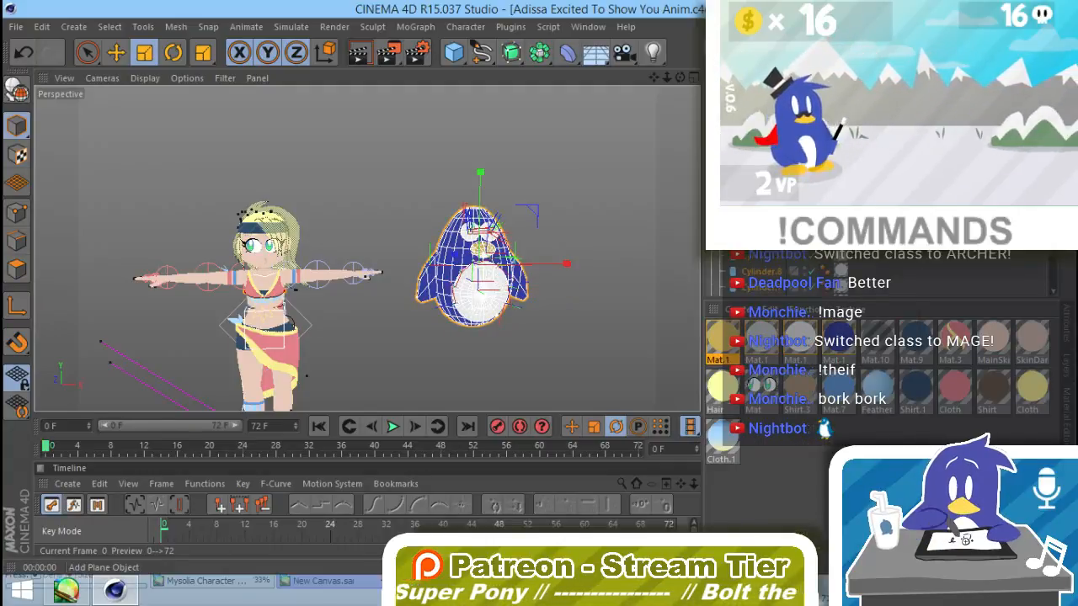
{"action": "left_click", "coordinate": [840, 299]}
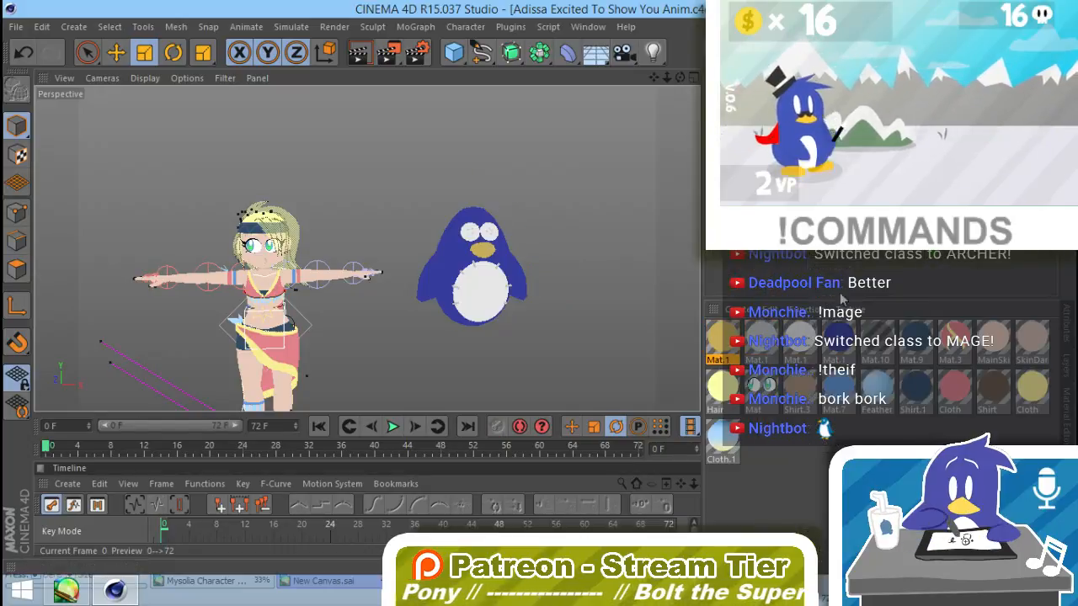
Step: Select the penguin's parent null and display it as a pentagon
{"action": "left_click", "coordinate": [472, 277]}
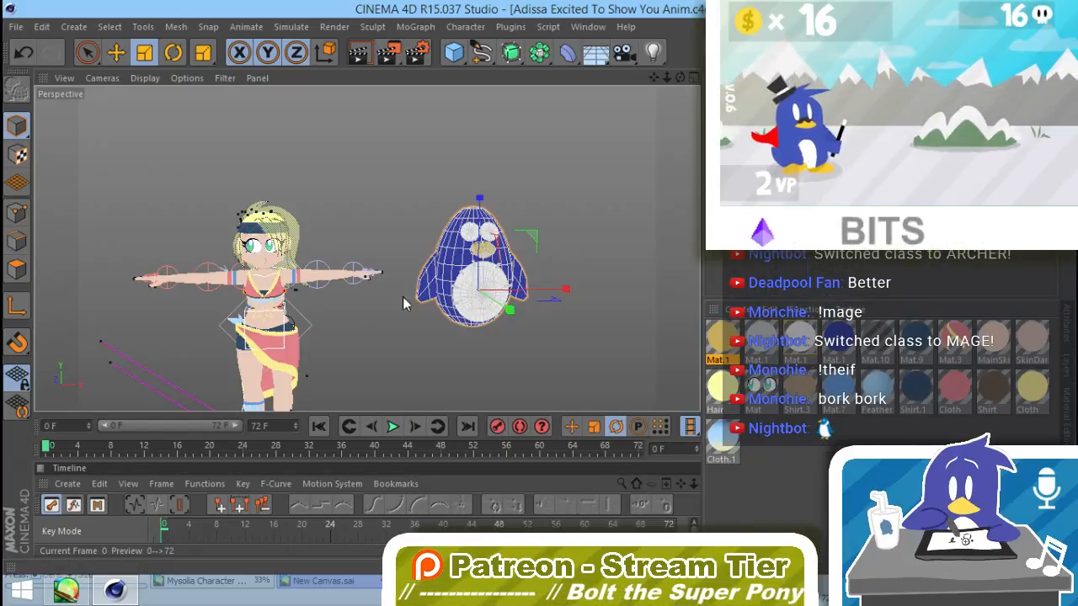
{"action": "left_click", "coordinate": [1065, 327]}
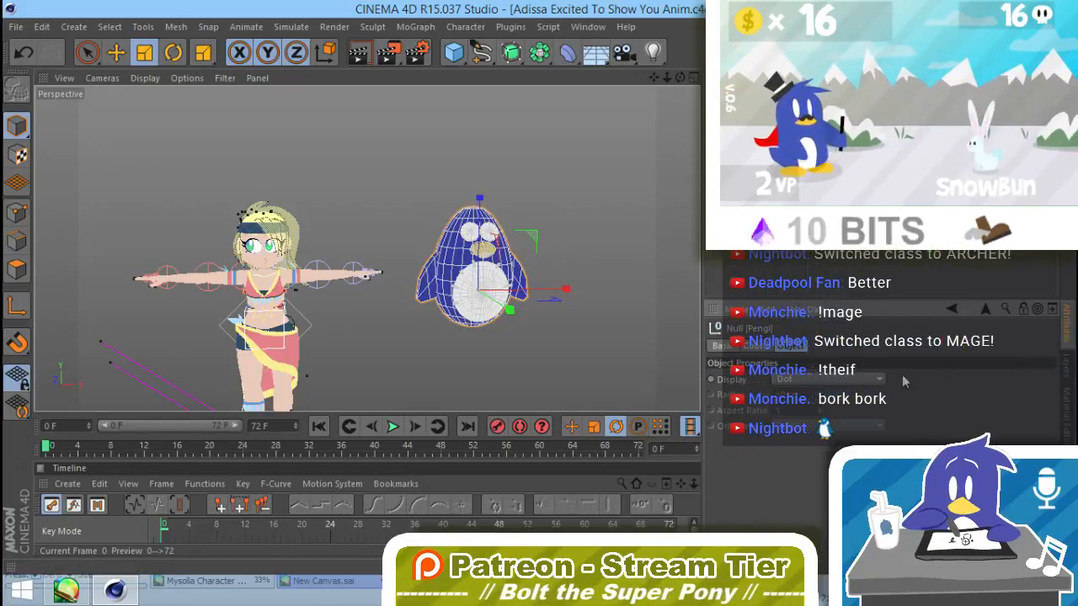
{"action": "left_click", "coordinate": [853, 381]}
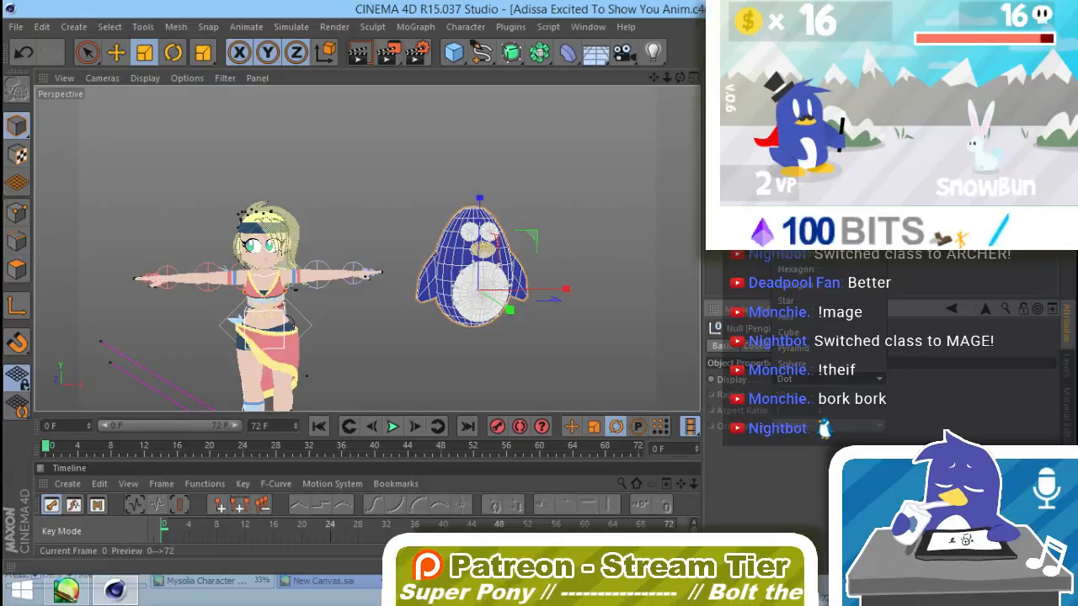
{"action": "left_click", "coordinate": [816, 263]}
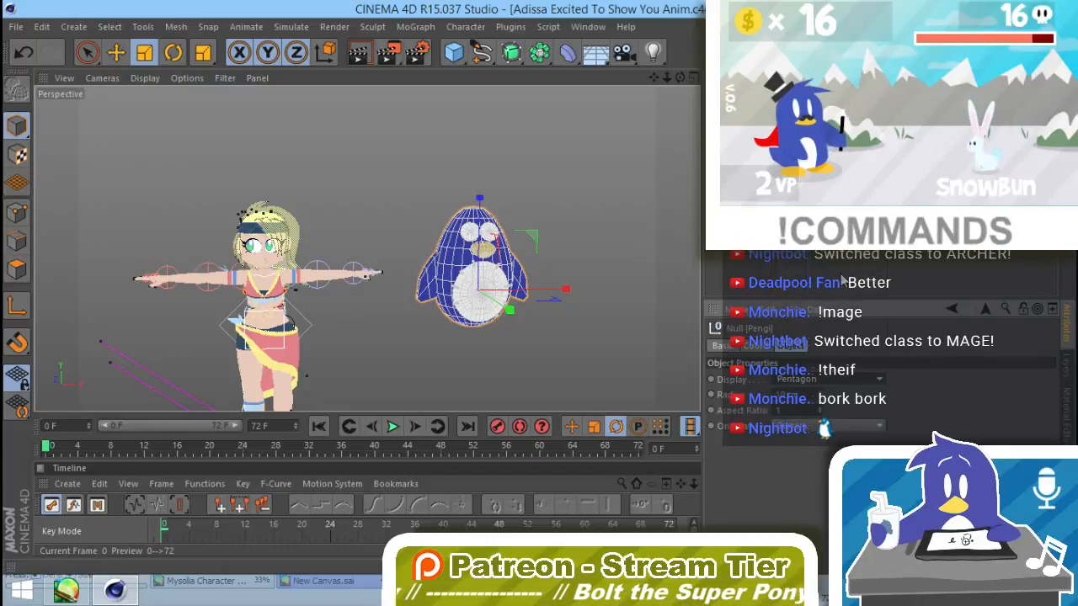
Step: Enlarge the pentagon's radius until it extends past the penguin's body and orient it horizontally
{"action": "left_click", "coordinate": [822, 427]}
{"action": "left_click", "coordinate": [804, 474]}
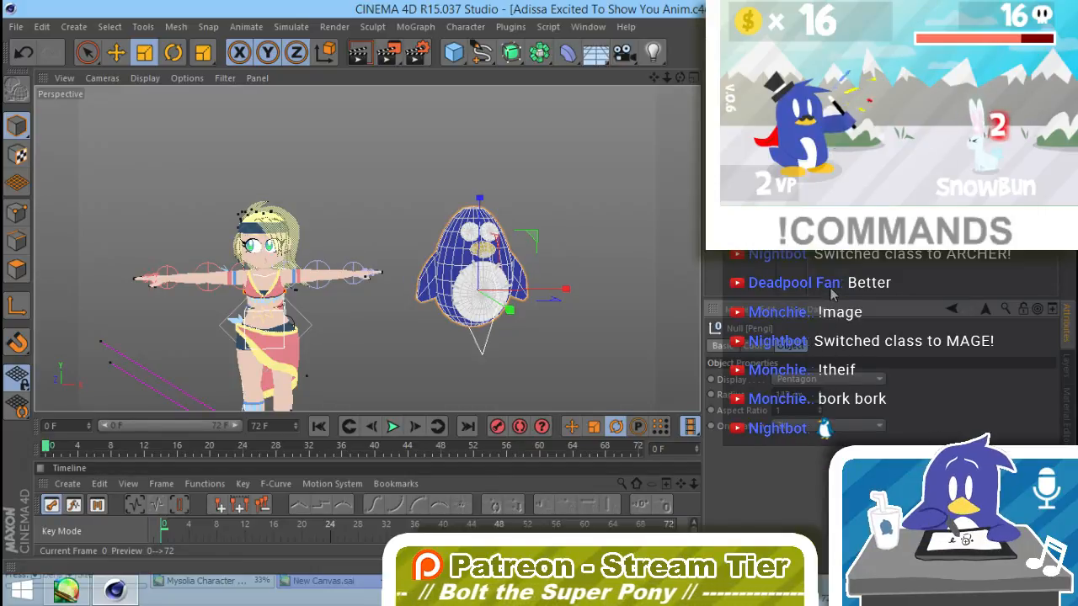
{"action": "left_click", "coordinate": [796, 489]}
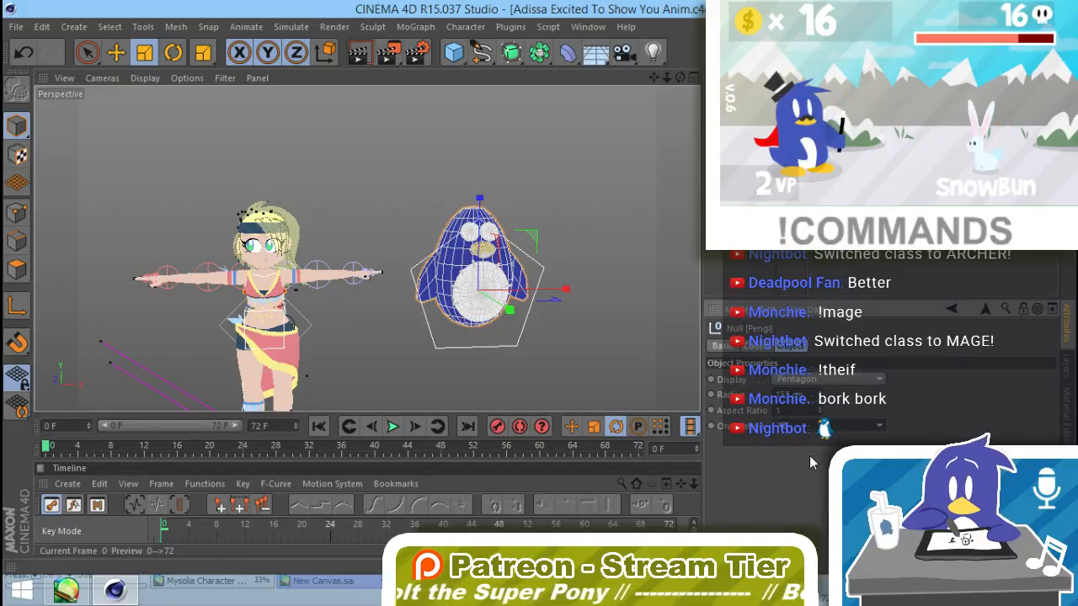
{"action": "left_click_drag", "start_coordinate": [617, 355], "coordinate": [324, 339], "text": "alt"}
{"action": "key", "text": "e"}
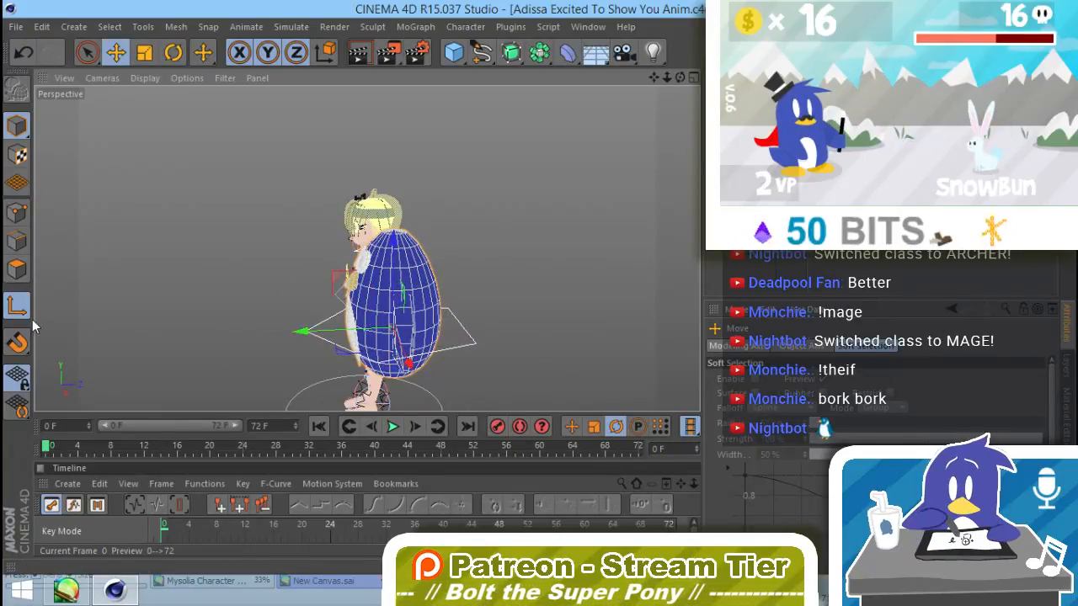
{"action": "left_click_drag", "start_coordinate": [225, 353], "coordinate": [530, 349], "text": "alt"}
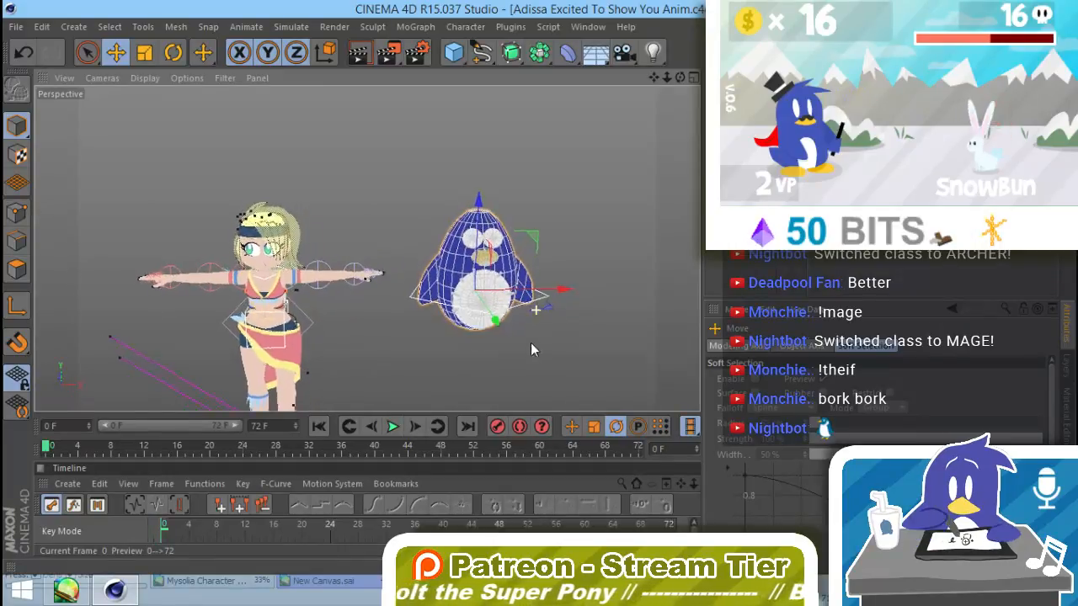
{"action": "left_click", "coordinate": [602, 268]}
{"action": "left_click_drag", "start_coordinate": [540, 291], "coordinate": [423, 265], "text": "alt"}
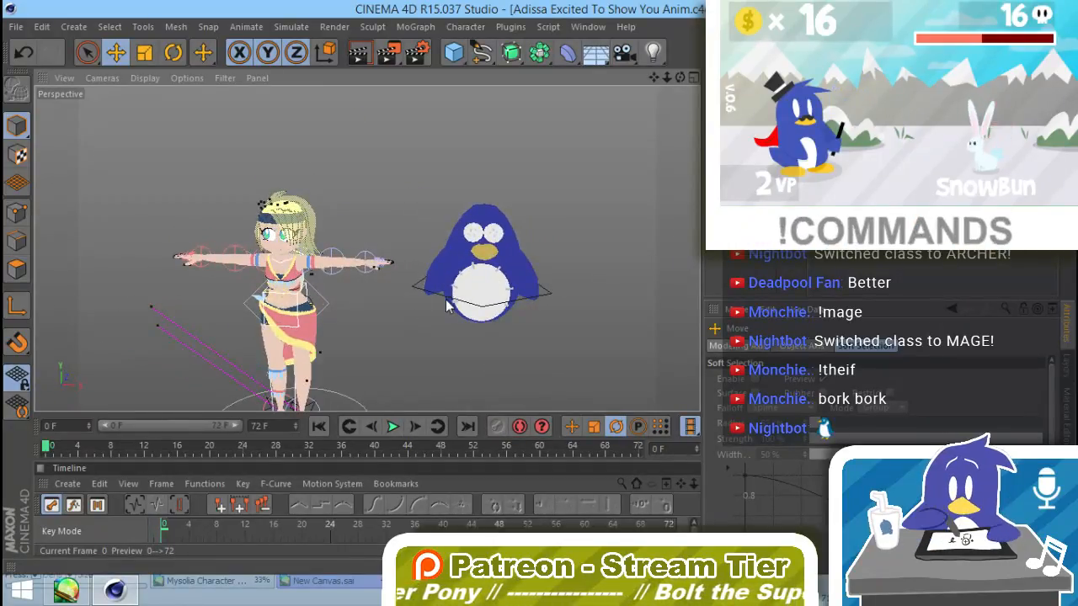
{"action": "left_click_drag", "start_coordinate": [446, 305], "coordinate": [582, 271], "text": "alt"}
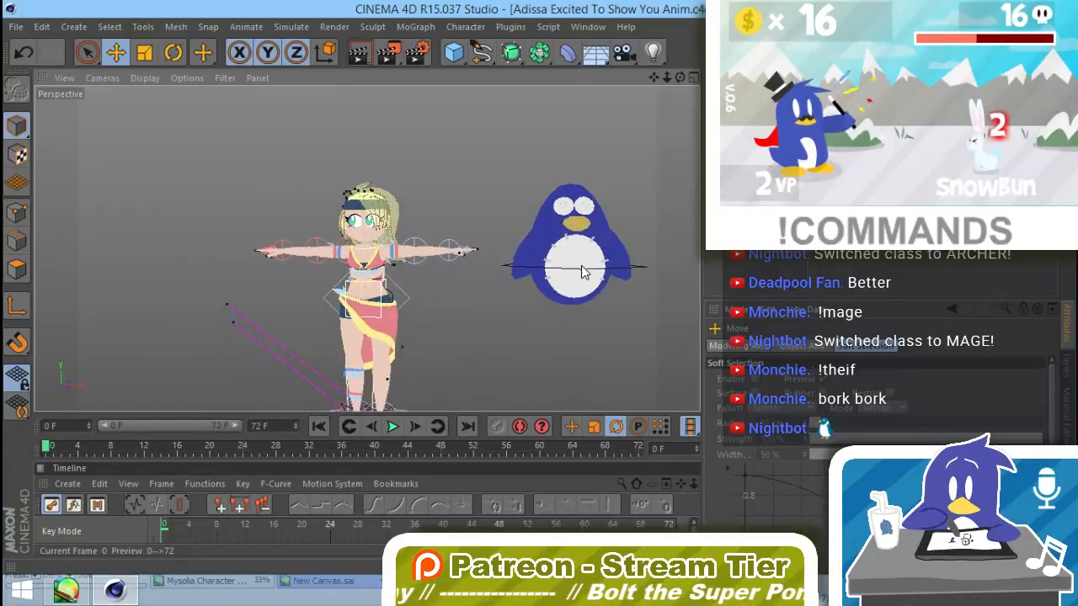
Step: Scale the whole penguin down and move it beside the character's head, above her outstretched arm
{"action": "left_click", "coordinate": [585, 270]}
{"action": "left_click_drag", "start_coordinate": [659, 196], "coordinate": [473, 363]}
{"action": "key", "text": "e"}
{"action": "left_click_drag", "start_coordinate": [630, 210], "coordinate": [484, 166]}
{"action": "key", "text": "t"}
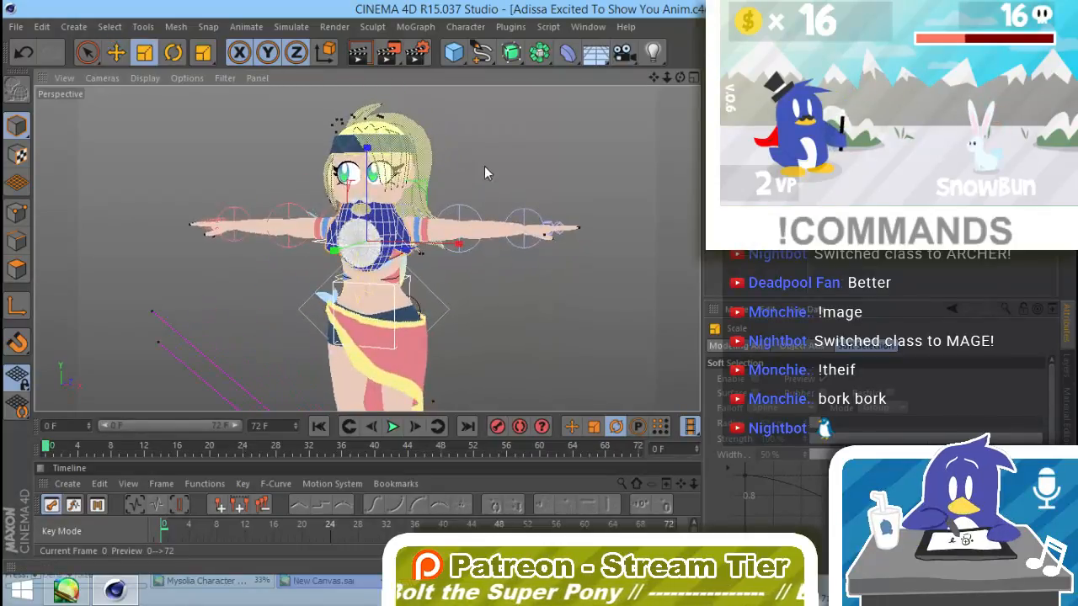
{"action": "left_click_drag", "start_coordinate": [367, 266], "coordinate": [434, 240]}
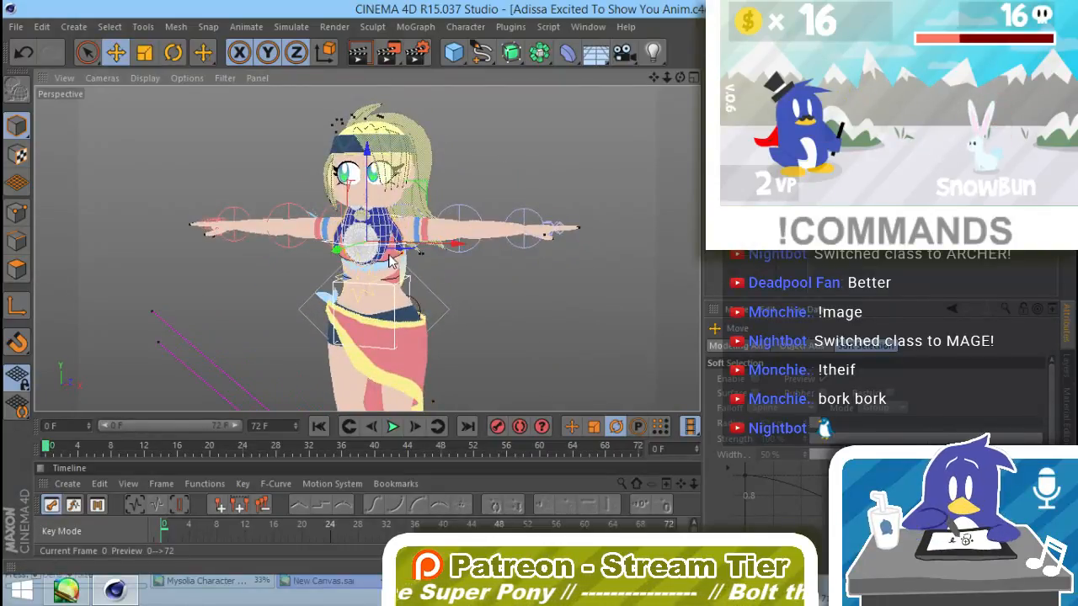
{"action": "left_click_drag", "start_coordinate": [354, 249], "coordinate": [552, 124]}
{"action": "left_click", "coordinate": [436, 358]}
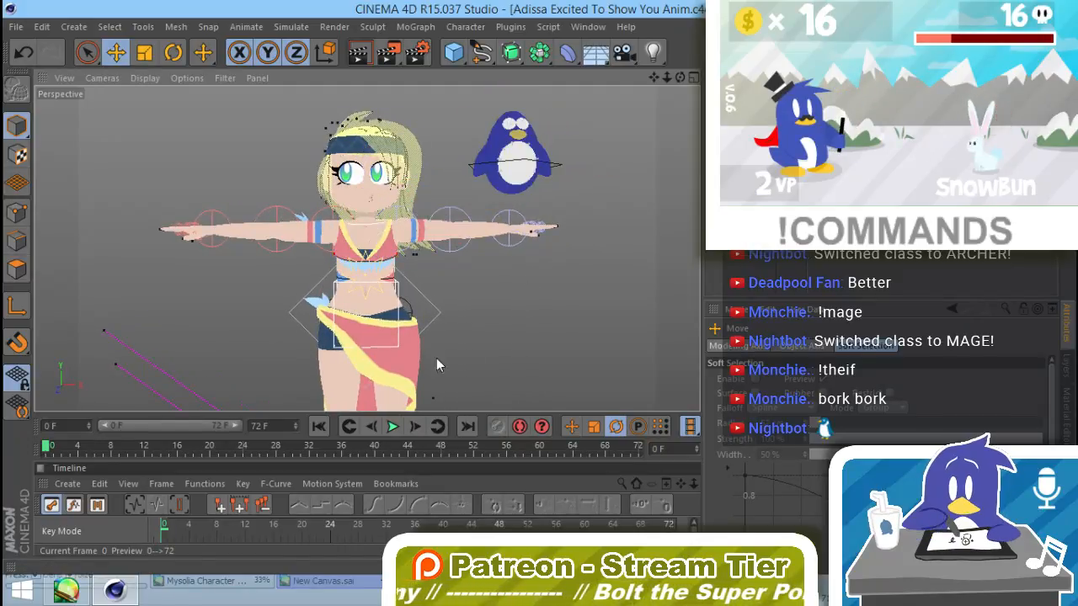
Step: Open the project settings and extend the animation's length to frame 172
{"action": "left_click_drag", "start_coordinate": [492, 331], "coordinate": [544, 319], "text": "alt"}
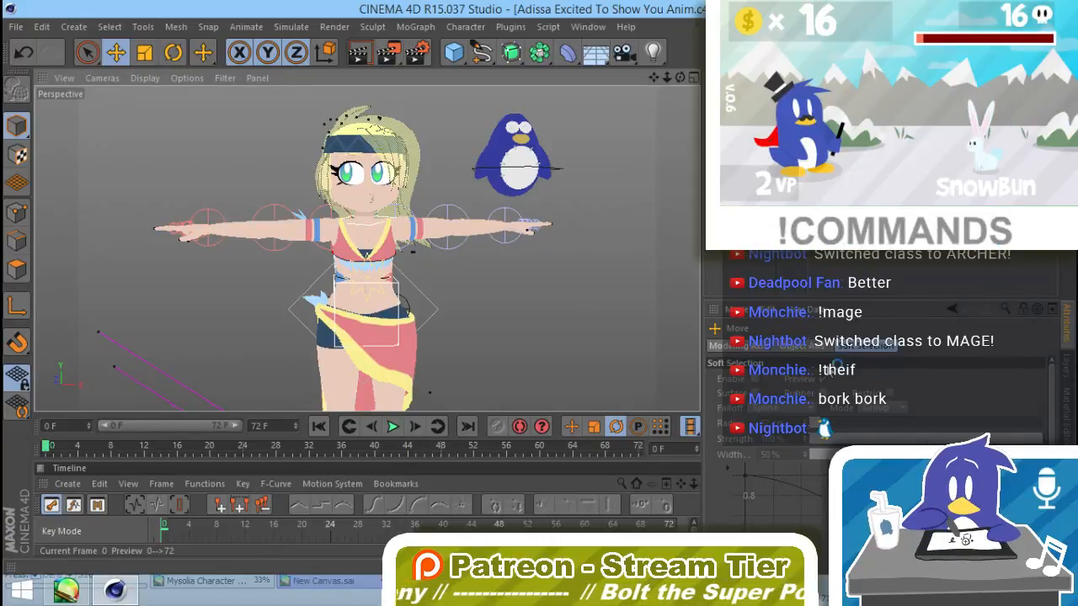
{"action": "left_click", "coordinate": [734, 310]}
{"action": "left_click", "coordinate": [758, 370]}
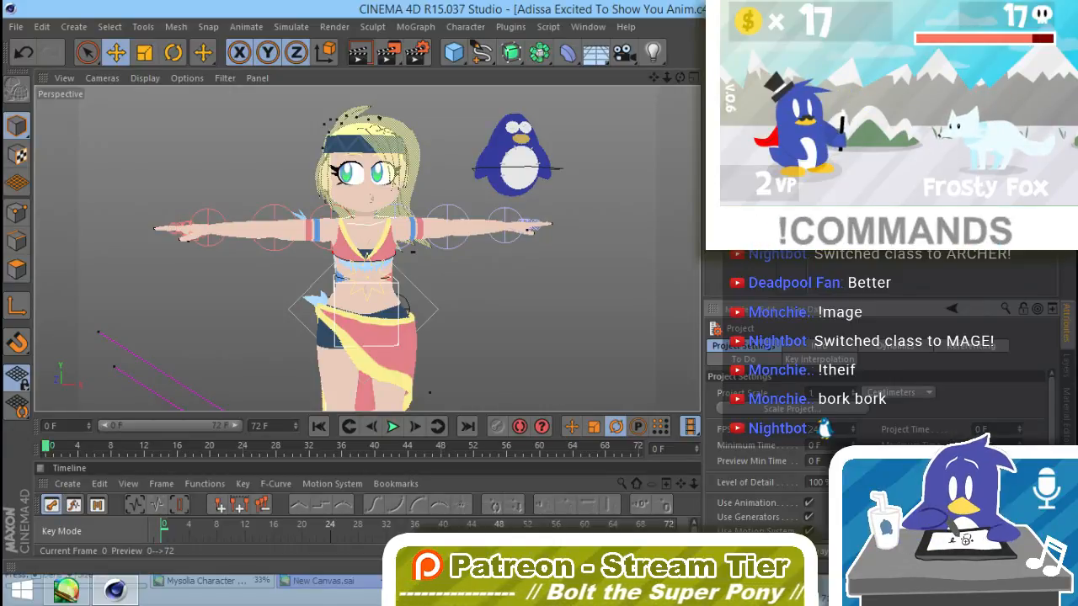
{"action": "key", "text": "Return"}
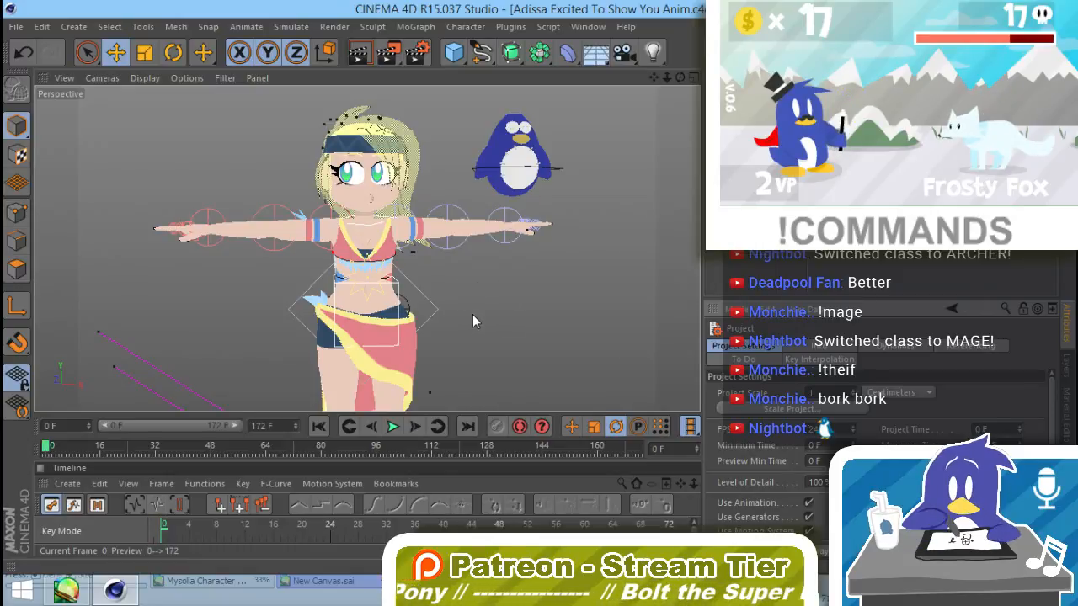
Step: Select the penguin and render a preview of it and the character from behind
{"action": "middle_click_drag", "start_coordinate": [488, 311], "coordinate": [551, 297], "text": "alt"}
{"action": "left_click_drag", "start_coordinate": [551, 298], "coordinate": [522, 304], "text": "alt"}
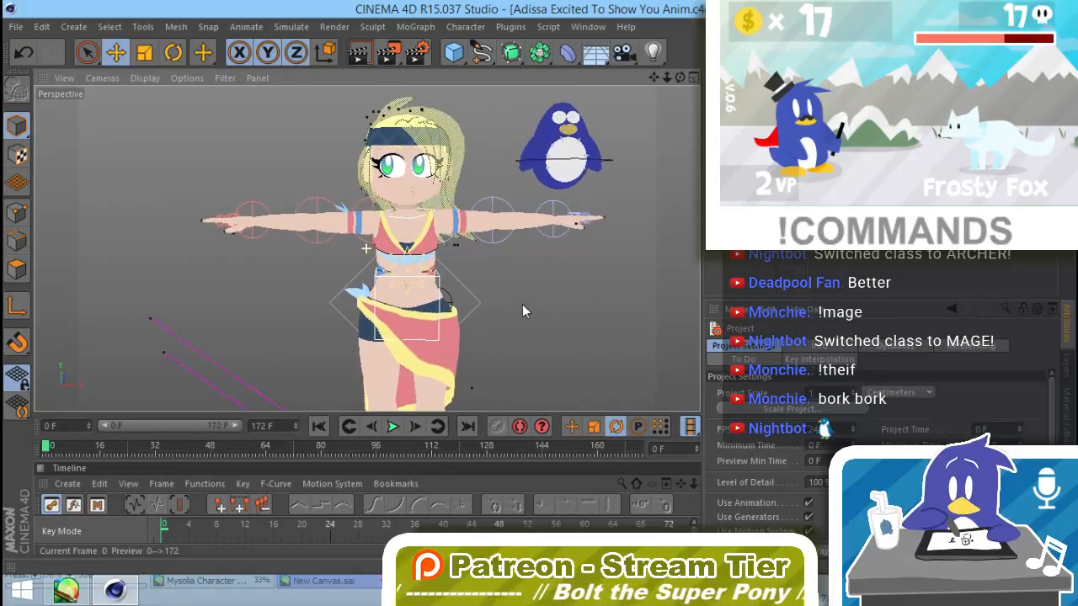
{"action": "left_click", "coordinate": [597, 171]}
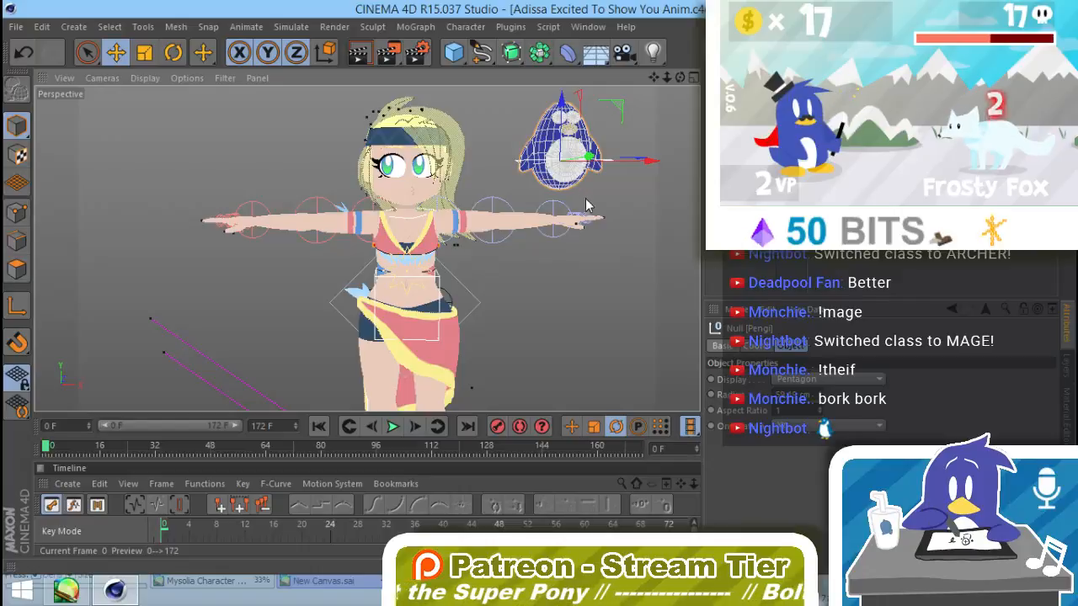
{"action": "left_click_drag", "start_coordinate": [587, 205], "coordinate": [173, 267], "text": "alt"}
{"action": "left_click_drag", "start_coordinate": [224, 348], "coordinate": [249, 356], "text": "alt"}
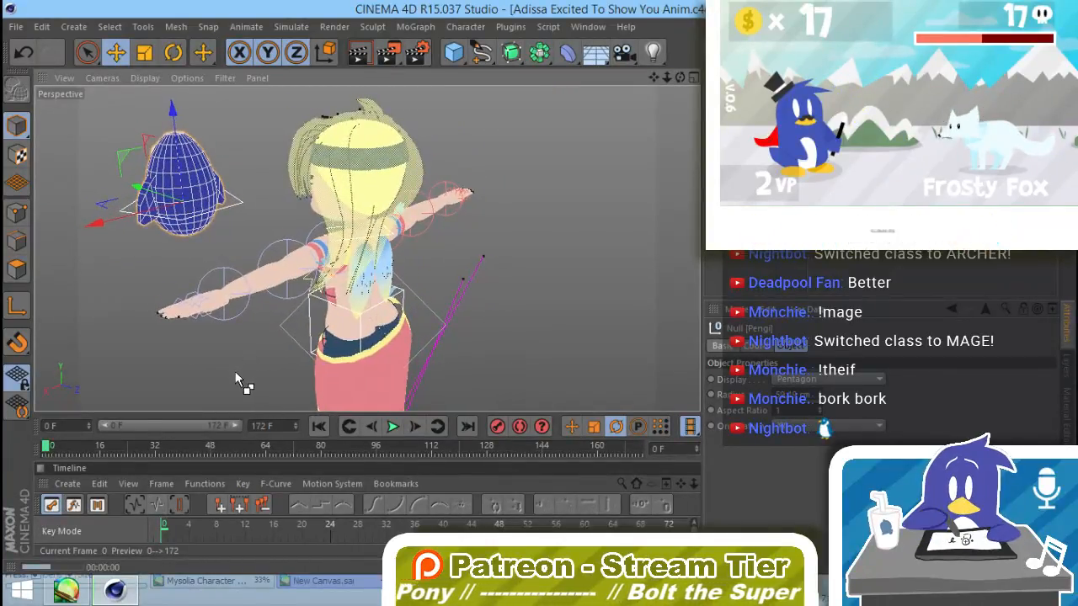
{"action": "key", "text": "ctrl+r"}
{"action": "left_click", "coordinate": [196, 326]}
{"action": "left_click", "coordinate": [186, 210]}
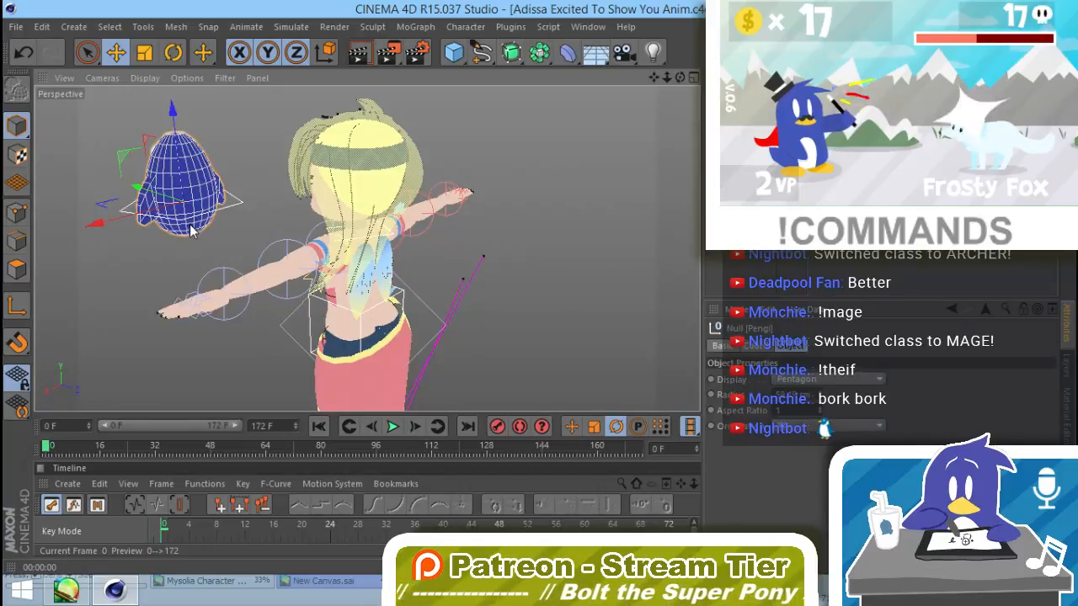
Step: Rotate the penguin to face away from the character's back and tuck it into the rear waistband of her skirt
{"action": "key", "text": "r"}
{"action": "left_click_drag", "start_coordinate": [175, 234], "coordinate": [453, 82]}
{"action": "left_click_drag", "start_coordinate": [261, 268], "coordinate": [271, 274], "text": "alt"}
{"action": "key", "text": "e"}
{"action": "left_click_drag", "start_coordinate": [216, 222], "coordinate": [391, 278]}
{"action": "left_click_drag", "start_coordinate": [394, 335], "coordinate": [369, 315], "text": "alt"}
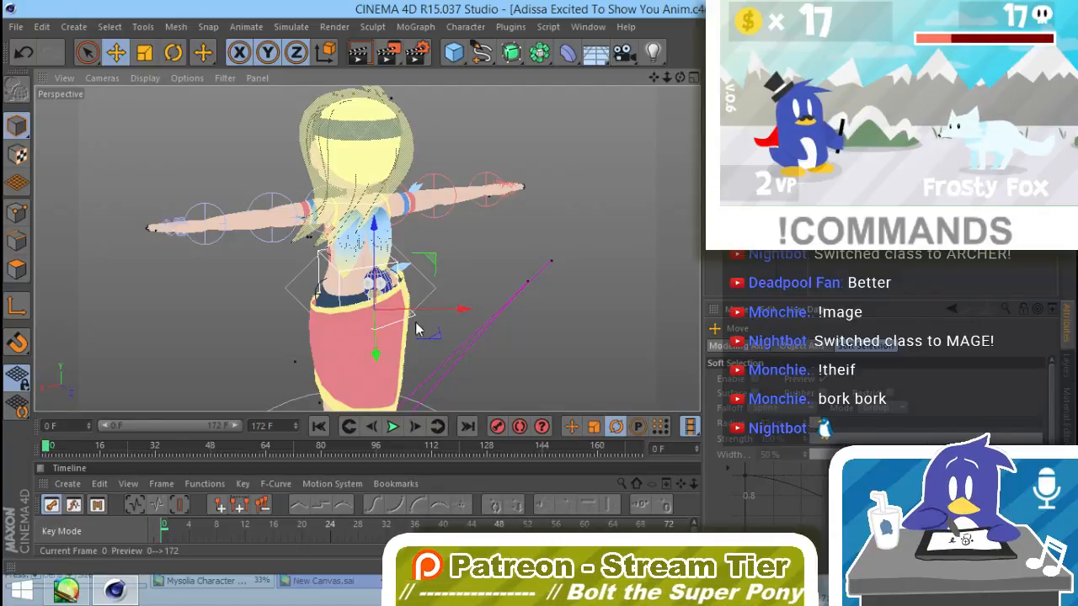
{"action": "mouse_move", "coordinate": [416, 327]}
{"action": "left_mouse_down", "text": "alt"}
{"action": "mouse_move", "coordinate": [593, 291]}
{"action": "mouse_move", "coordinate": [794, 269]}
{"action": "mouse_move", "coordinate": [357, 310]}
{"action": "mouse_move", "coordinate": [396, 329]}
{"action": "left_mouse_up", "text": "alt"}
{"action": "left_click", "coordinate": [461, 325]}
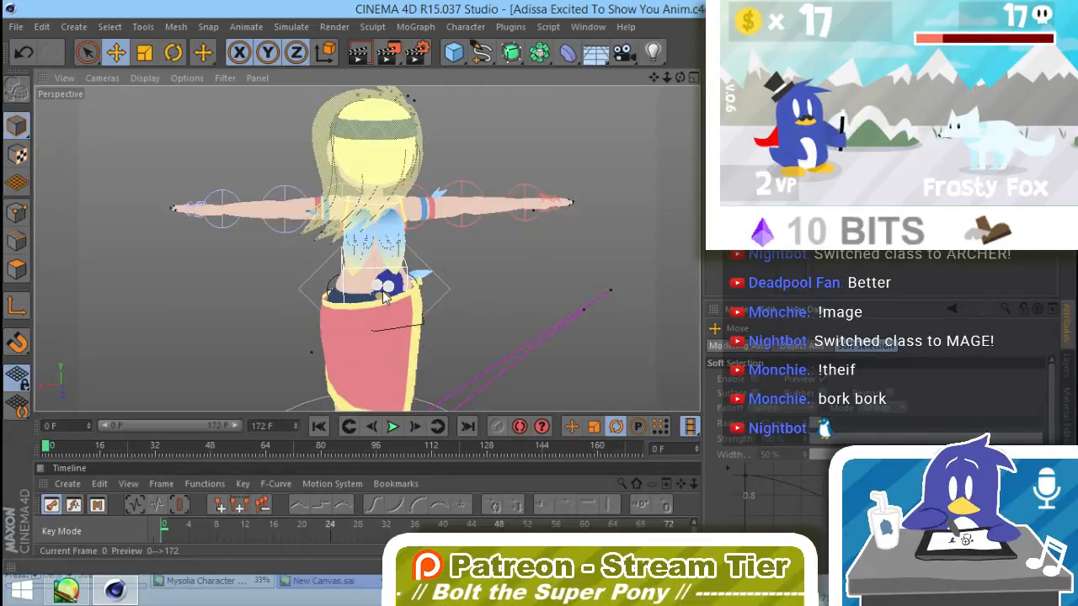
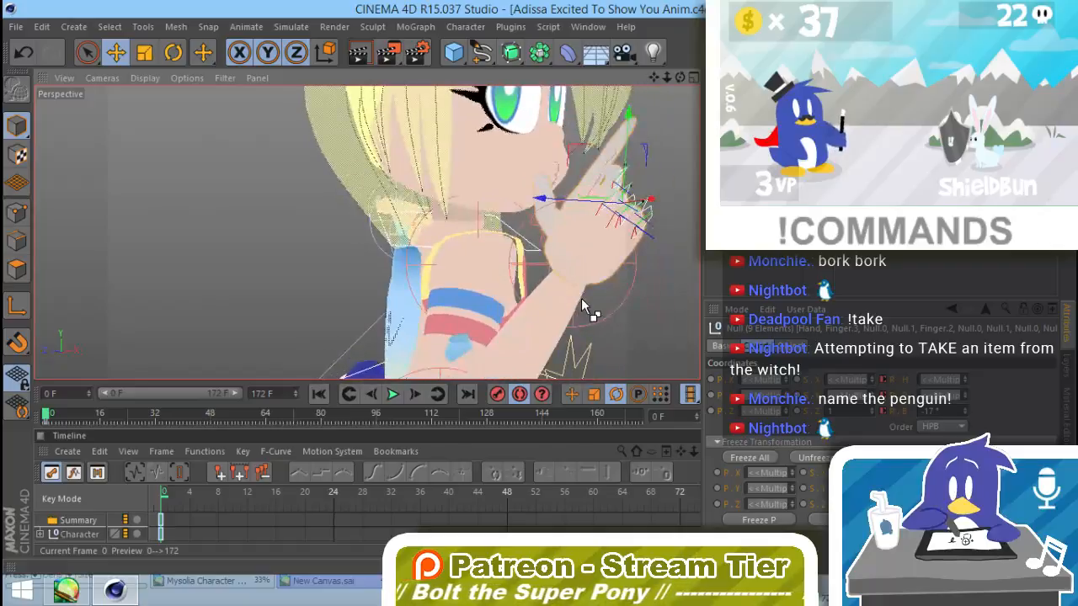
Step: Undo the last finger change and curl three fingers of the raised hand by setting their six joint nulls to a -81° bank rotation
{"action": "key", "text": "ctrl+z"}
{"action": "left_click", "coordinate": [562, 301]}
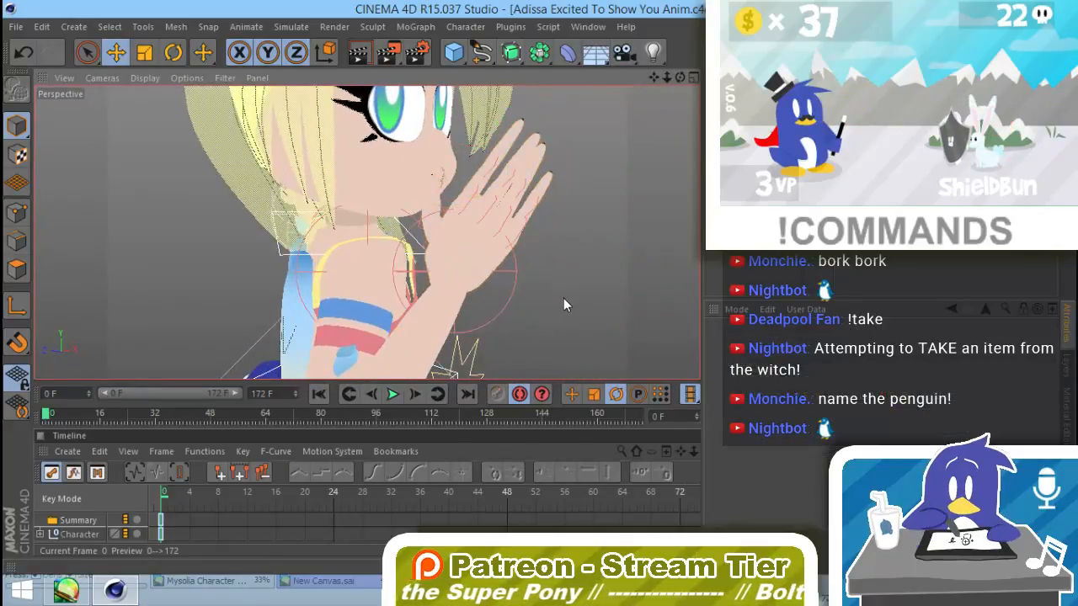
{"action": "key", "text": "space"}
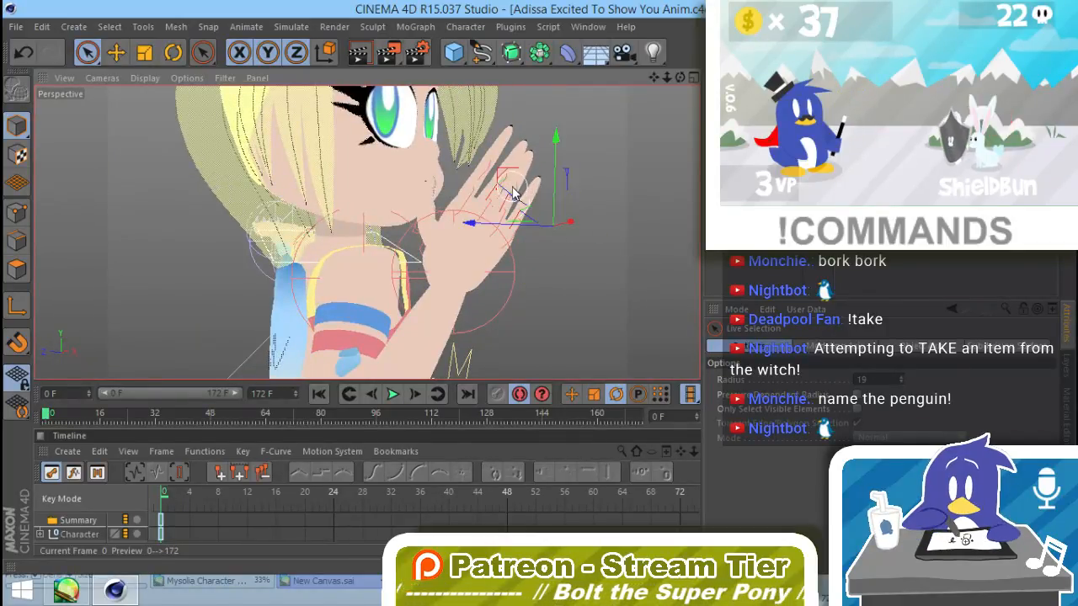
{"action": "left_click_drag", "start_coordinate": [521, 207], "coordinate": [526, 213]}
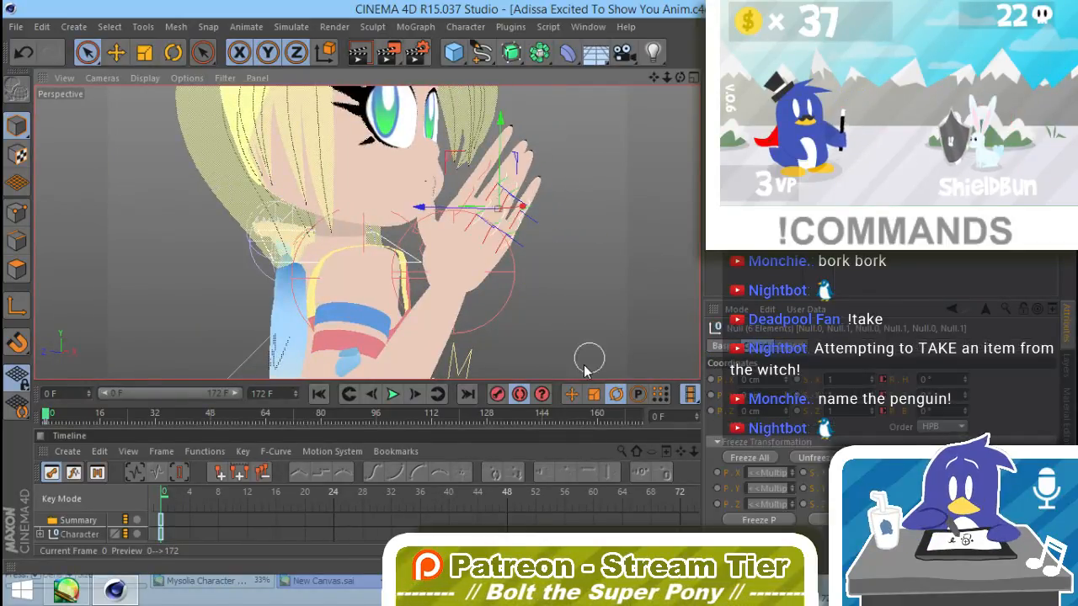
{"action": "left_click_drag", "start_coordinate": [564, 337], "coordinate": [331, 305], "text": "alt"}
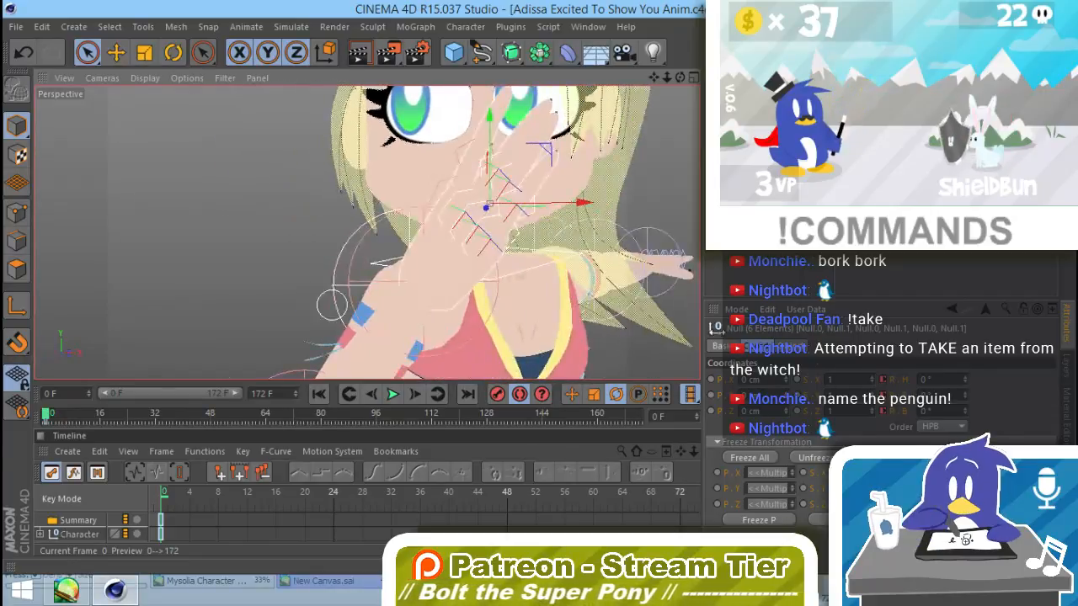
{"action": "left_click_drag", "start_coordinate": [966, 412], "coordinate": [965, 475]}
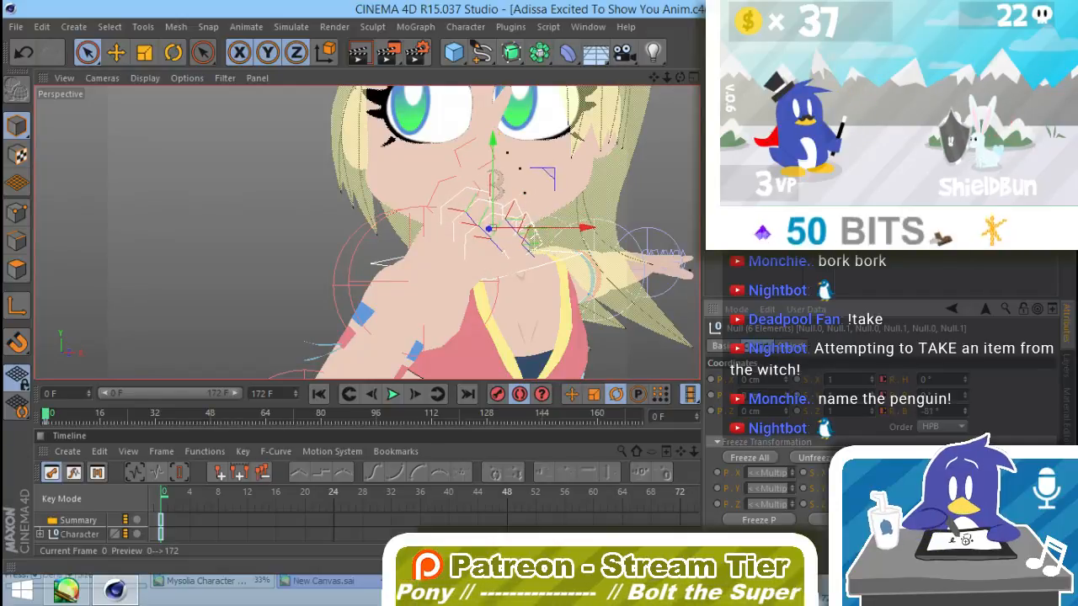
Step: Select the two joint nulls of one curled finger on the raised hand and set their bank rotation to -58°
{"action": "left_click_drag", "start_coordinate": [539, 267], "coordinate": [406, 308], "text": "alt"}
{"action": "key", "text": "e"}
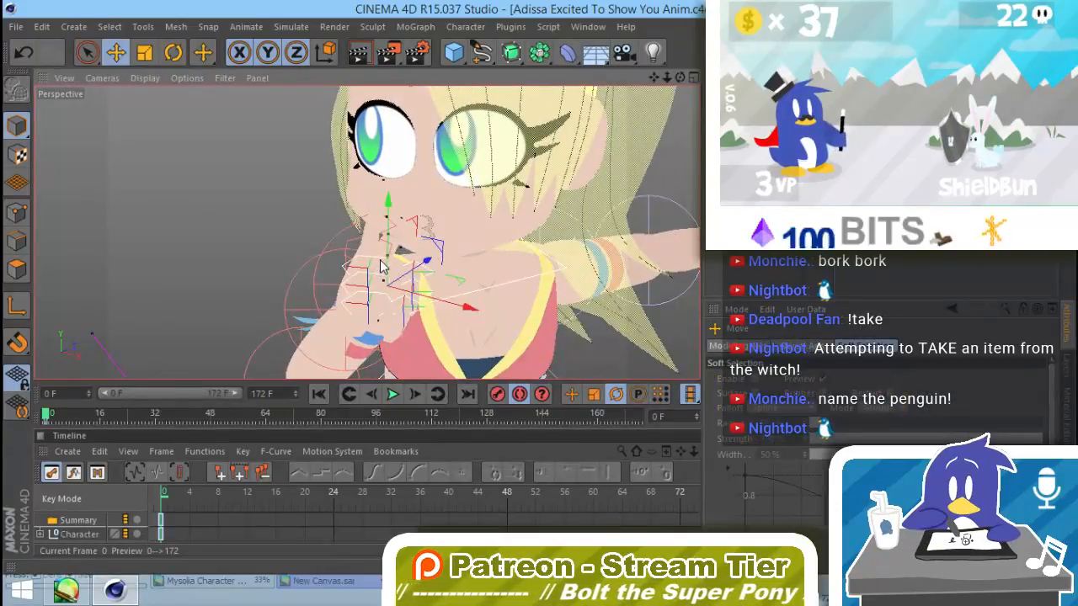
{"action": "left_click", "coordinate": [381, 268]}
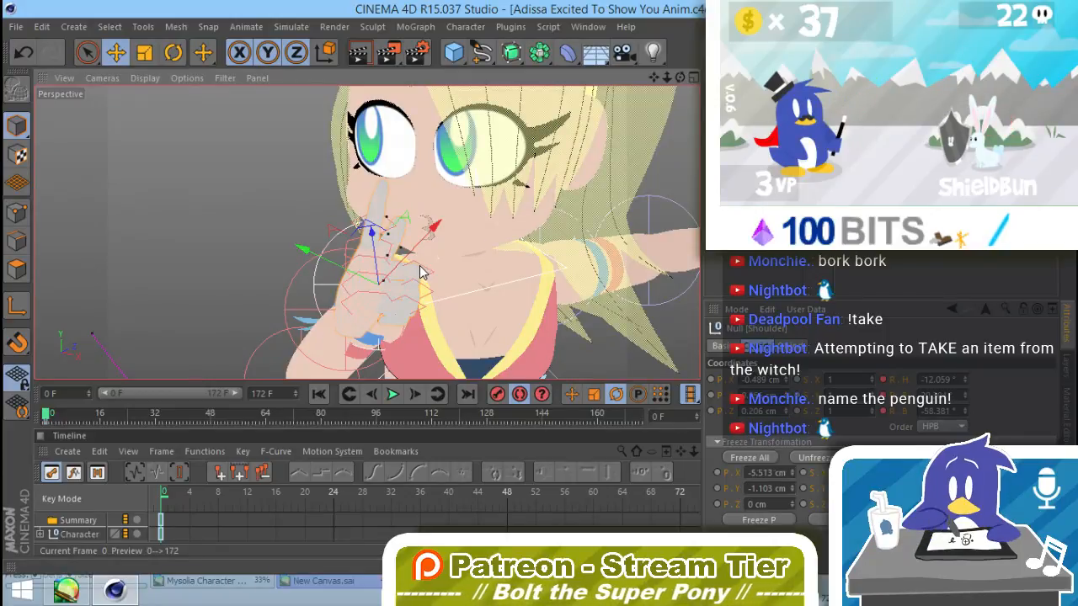
{"action": "left_click", "coordinate": [371, 260]}
{"action": "key", "text": "ctrl+z"}
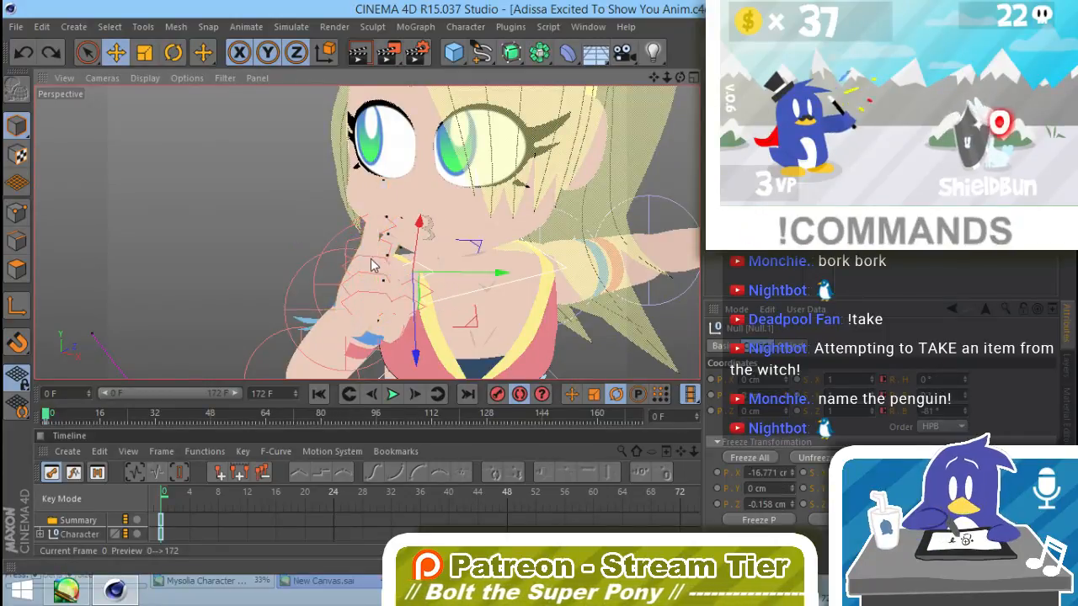
{"action": "left_click", "coordinate": [343, 274], "text": "shift"}
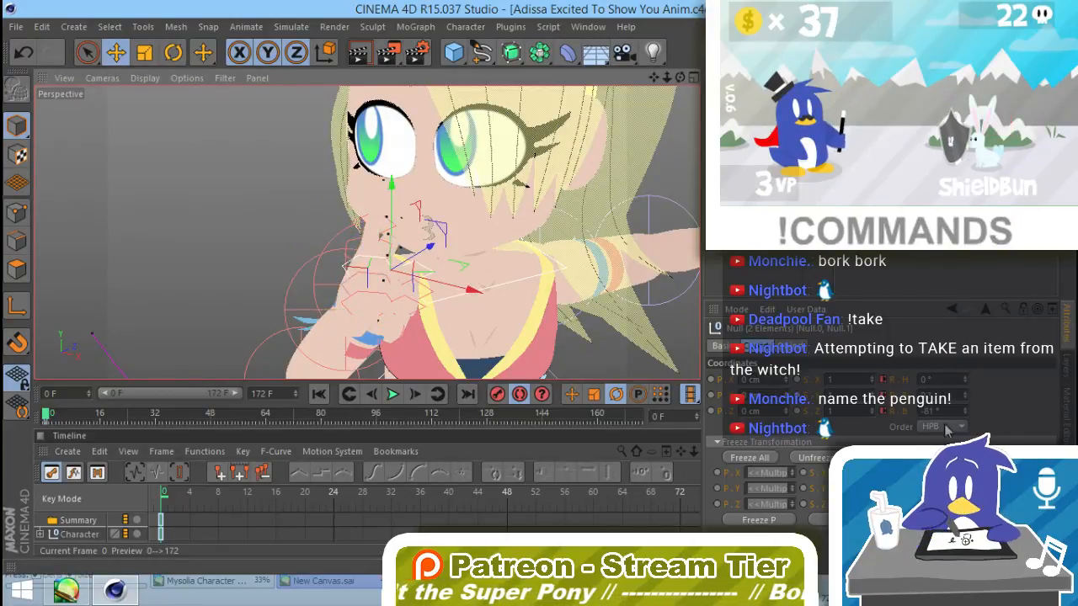
{"action": "mouse_move", "coordinate": [964, 410]}
{"action": "left_mouse_down"}
{"action": "mouse_move", "coordinate": [969, 379]}
{"action": "mouse_move", "coordinate": [969, 394]}
{"action": "left_mouse_up"}
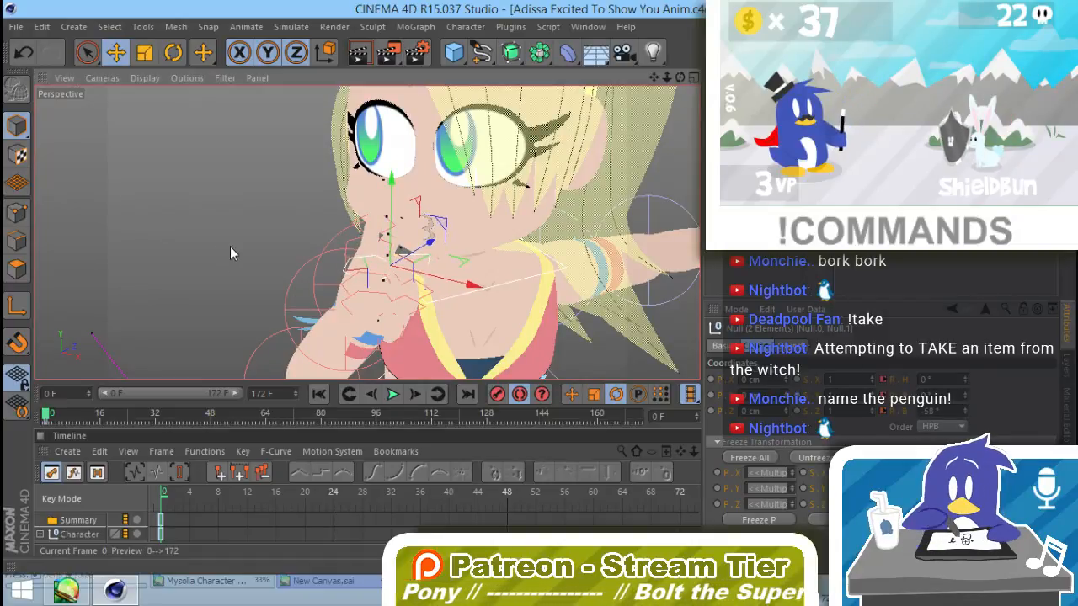
{"action": "left_click_drag", "start_coordinate": [230, 246], "coordinate": [407, 275], "text": "alt"}
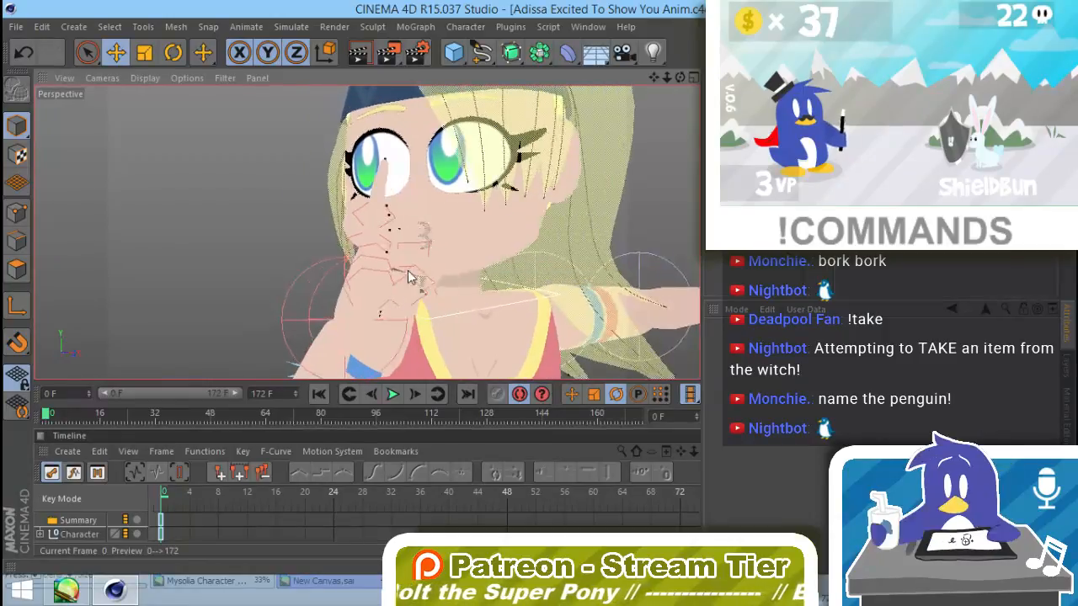
{"action": "left_click", "coordinate": [284, 305]}
Step: Rotate the wrist of the raised arm to turn the pointing hand
{"action": "middle_click_drag", "start_coordinate": [423, 343], "coordinate": [495, 272], "text": "alt"}
{"action": "key", "text": "r"}
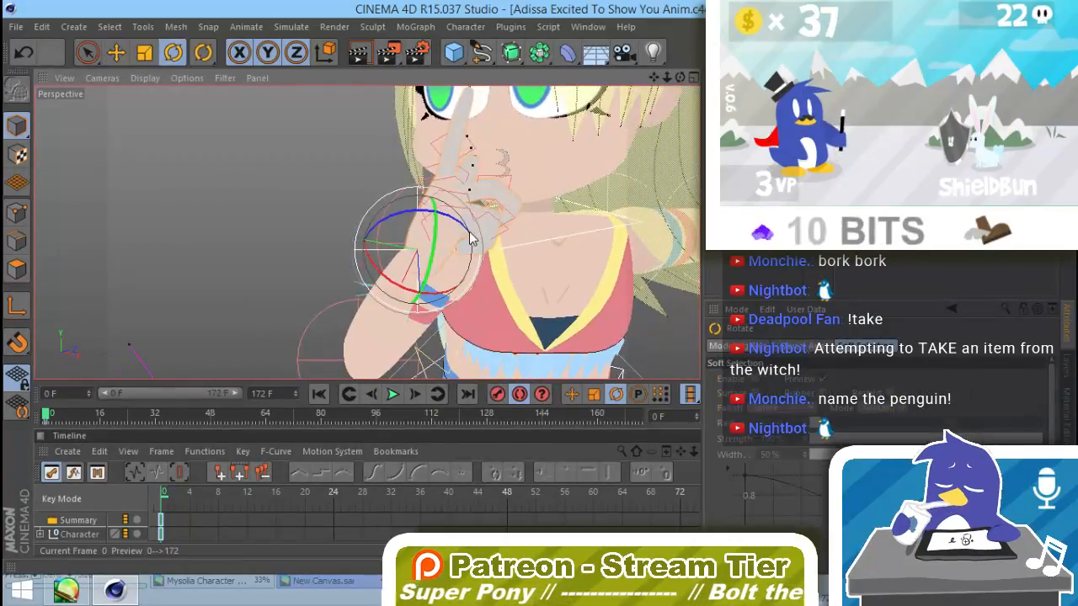
{"action": "left_click_drag", "start_coordinate": [470, 238], "coordinate": [471, 357]}
{"action": "left_click", "coordinate": [529, 317]}
Step: Rotate the raised arm's elbow and wrist so the hand sits in front of the character's chin with the index finger up
{"action": "left_click_drag", "start_coordinate": [525, 329], "coordinate": [590, 302], "text": "alt"}
{"action": "left_click", "coordinate": [327, 355]}
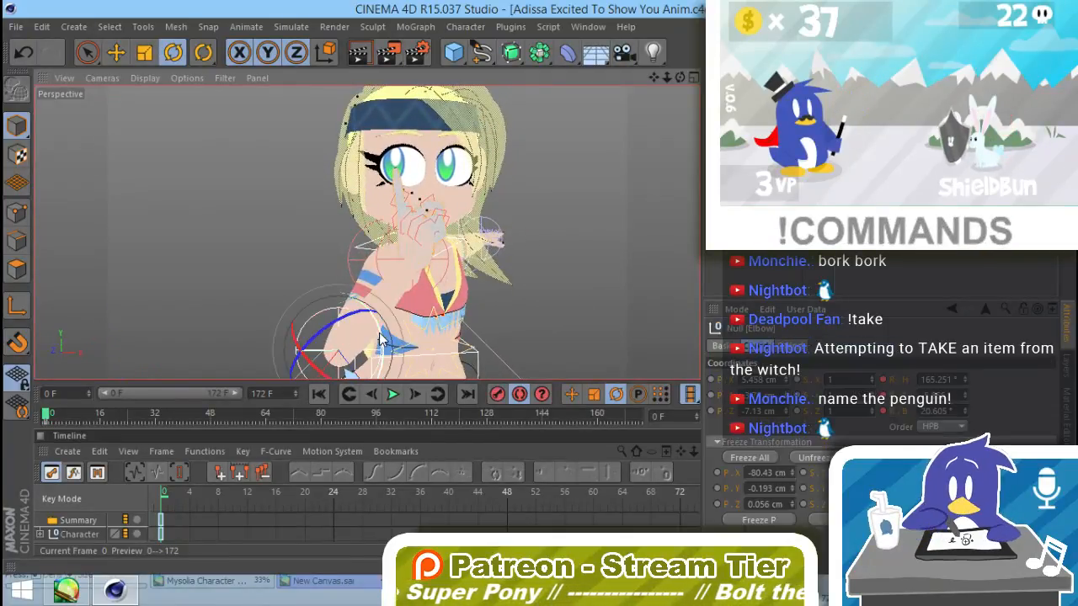
{"action": "left_click_drag", "start_coordinate": [381, 339], "coordinate": [401, 283]}
{"action": "left_click_drag", "start_coordinate": [427, 333], "coordinate": [466, 342], "text": "alt"}
{"action": "left_click", "coordinate": [503, 289]}
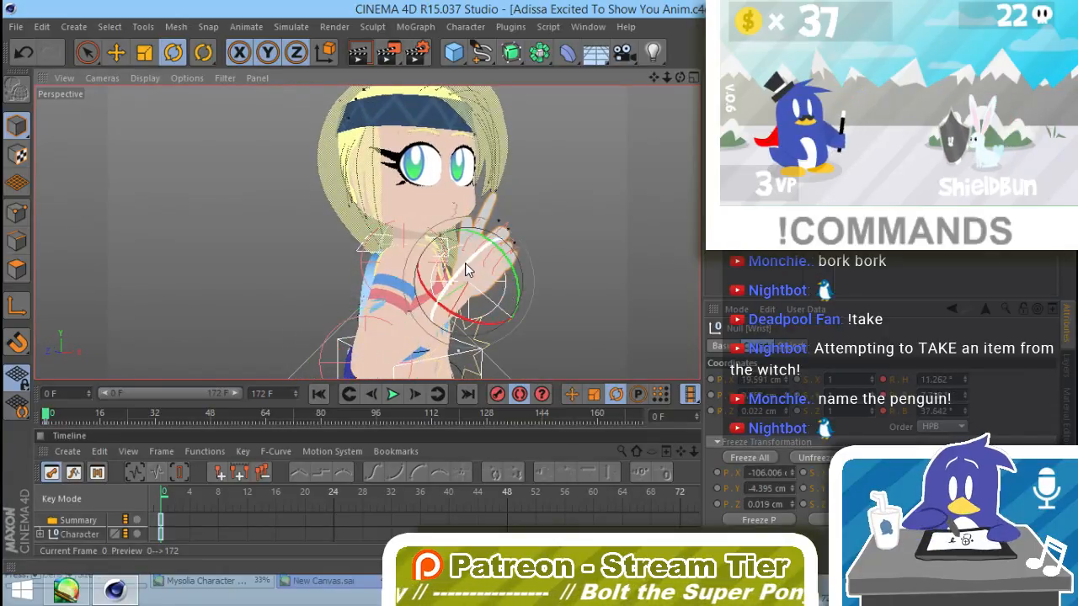
{"action": "left_click_drag", "start_coordinate": [469, 270], "coordinate": [554, 308]}
{"action": "left_click", "coordinate": [549, 251]}
Step: Rotate the base joint of the raised hand's thumb to a heading of about 44°
{"action": "scroll", "coordinate": [467, 254], "scroll_direction": "up", "scroll_amount": 8}
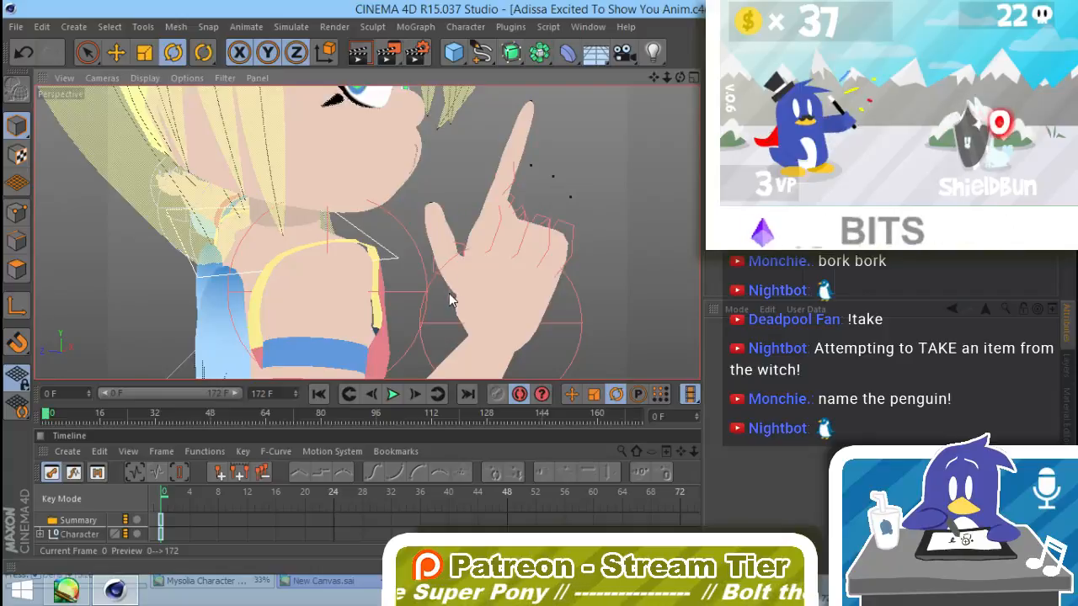
{"action": "left_click", "coordinate": [449, 293]}
{"action": "left_click_drag", "start_coordinate": [471, 338], "coordinate": [456, 305]}
{"action": "left_click_drag", "start_coordinate": [468, 247], "coordinate": [341, 291], "text": "alt"}
{"action": "left_click_drag", "start_coordinate": [510, 315], "coordinate": [430, 308], "text": "alt"}
{"action": "scroll", "coordinate": [340, 315], "scroll_direction": "down", "scroll_amount": 5}
{"action": "middle_click_drag", "start_coordinate": [480, 361], "coordinate": [485, 279], "text": "alt"}
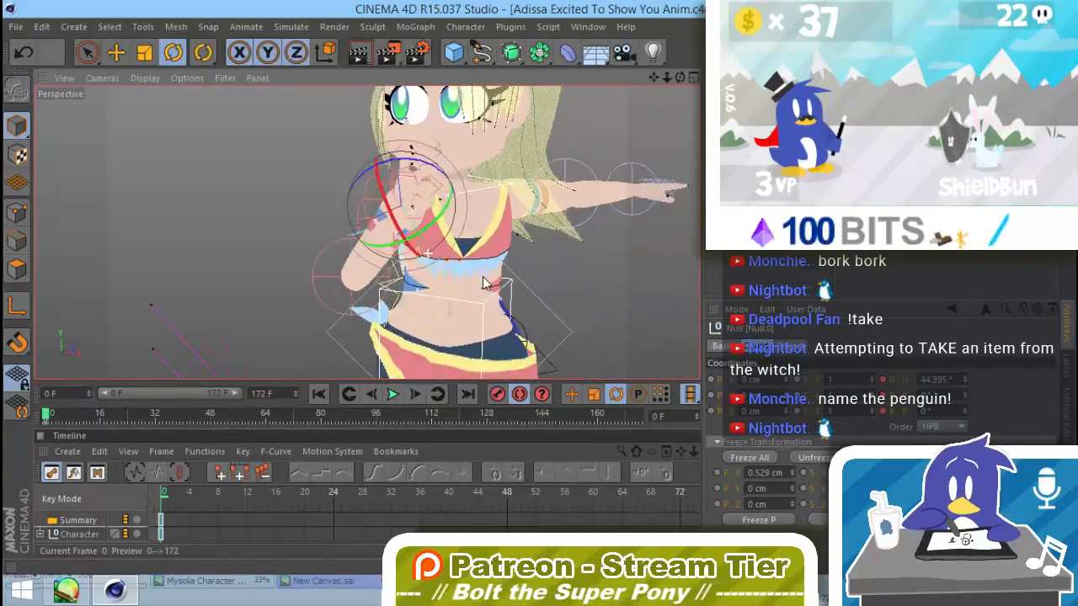
{"action": "scroll", "coordinate": [487, 280], "scroll_direction": "down", "scroll_amount": 5}
{"action": "left_click_drag", "start_coordinate": [495, 262], "coordinate": [453, 280], "text": "alt"}
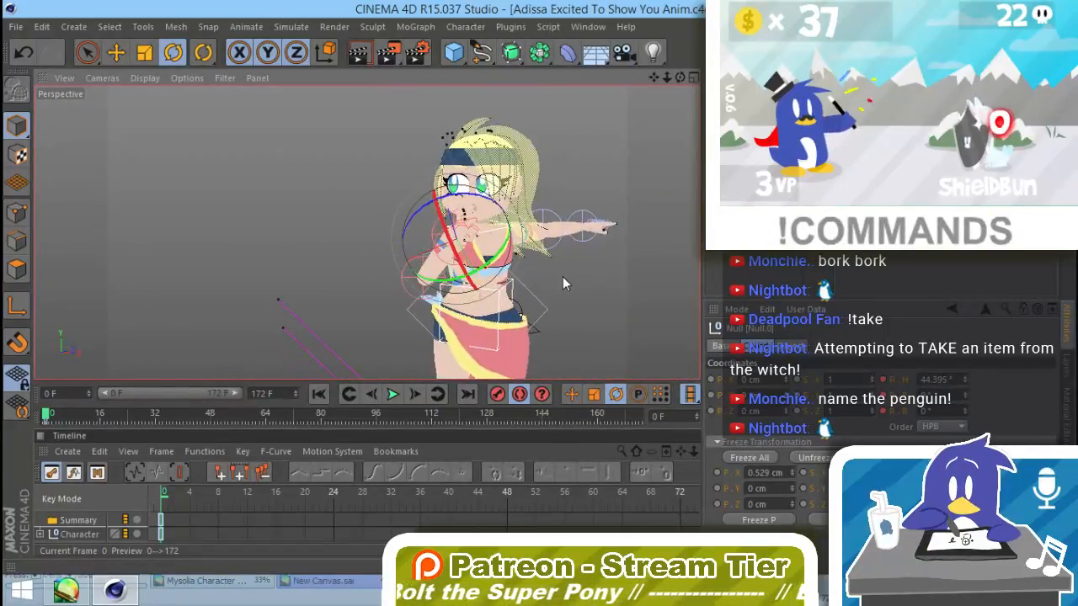
Step: Rotate the raised arm's elbow by about 9° to shift the forearm and hand
{"action": "left_click", "coordinate": [414, 278]}
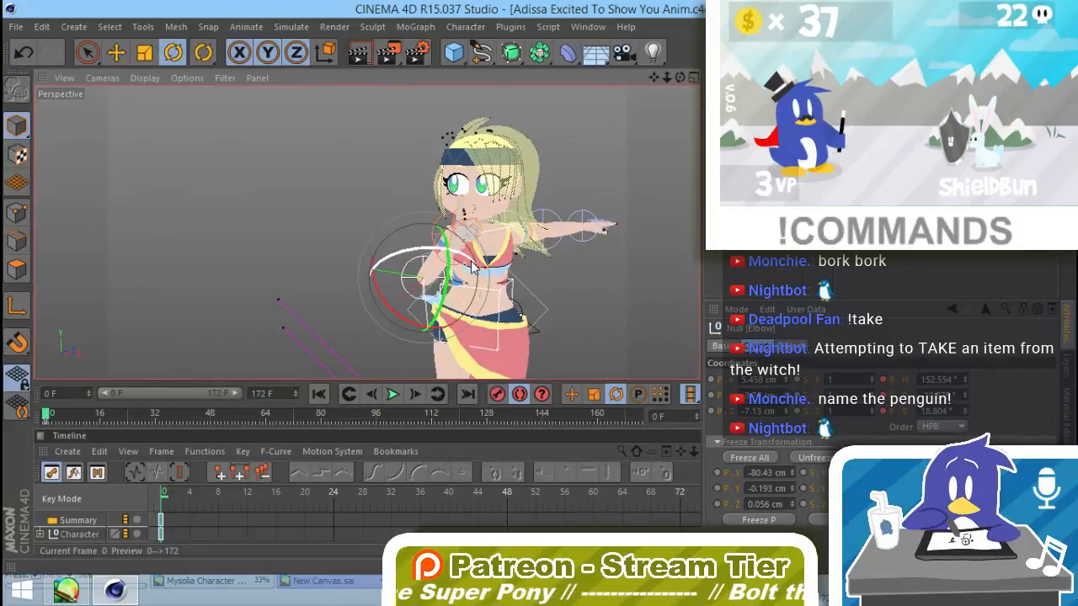
{"action": "left_click_drag", "start_coordinate": [472, 268], "coordinate": [464, 263]}
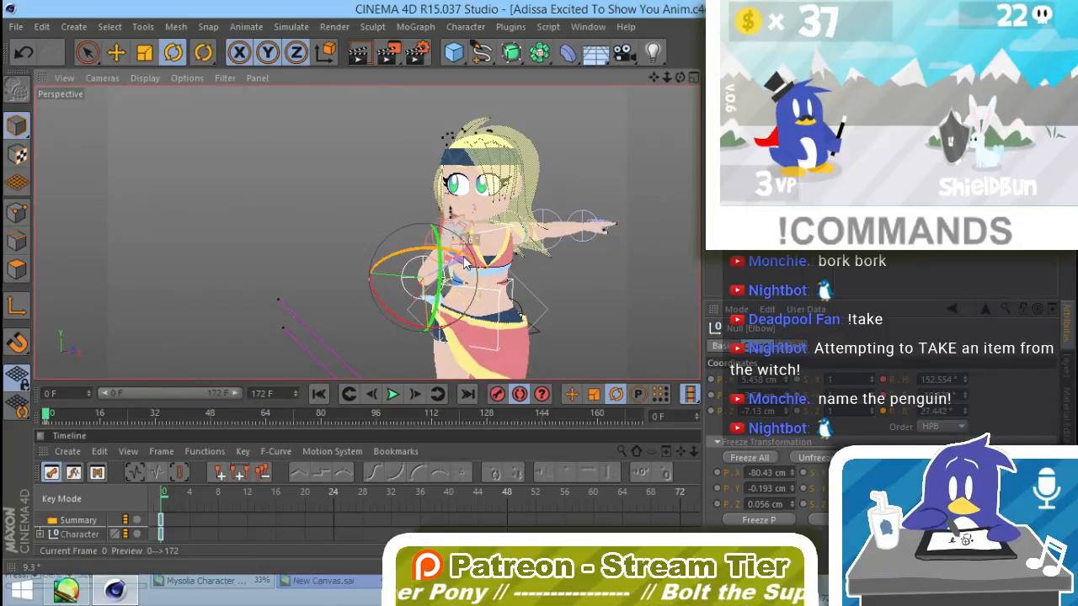
{"action": "left_click", "coordinate": [565, 255]}
Step: Rotate the neck control slightly to adjust the tilt of the character's head
{"action": "left_click", "coordinate": [493, 237]}
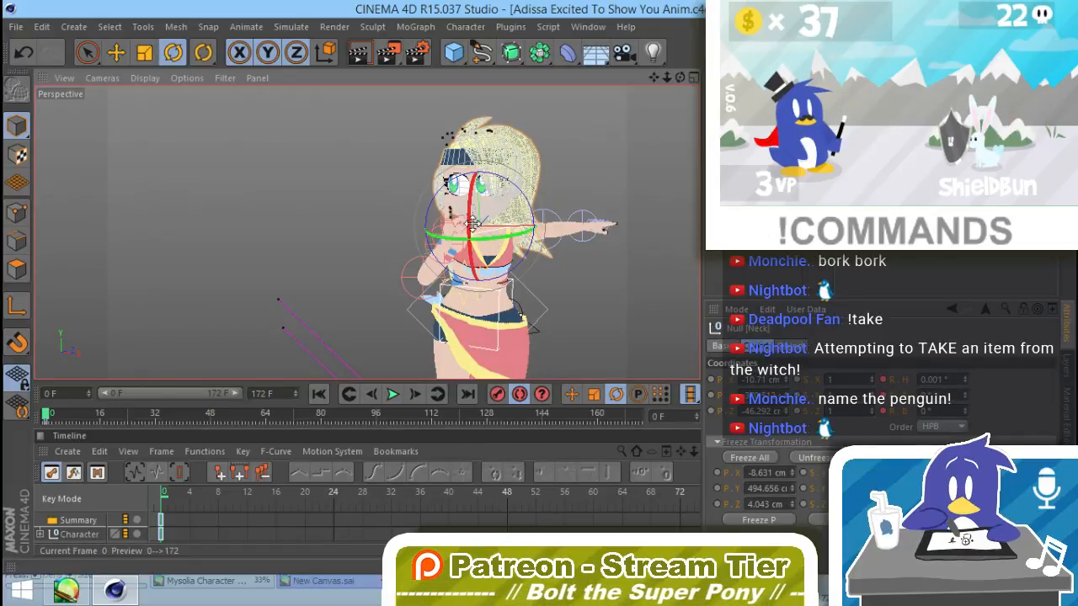
{"action": "left_click_drag", "start_coordinate": [469, 225], "coordinate": [491, 196]}
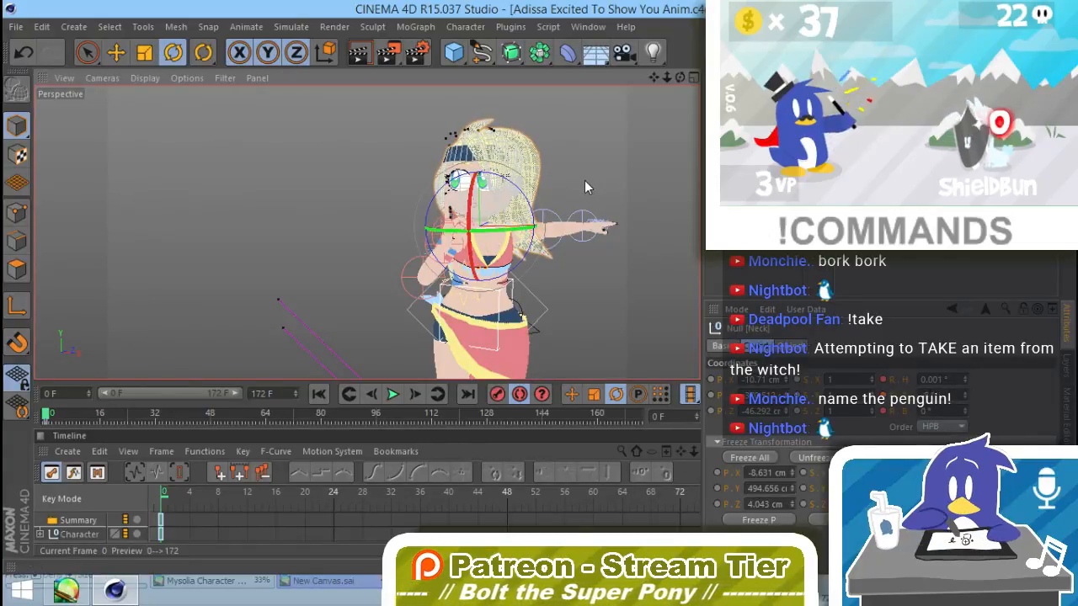
{"action": "left_click", "coordinate": [584, 180]}
Step: Fine-tune the rotation of the raised hand's wrist beside the face
{"action": "left_click_drag", "start_coordinate": [559, 289], "coordinate": [478, 287], "text": "alt"}
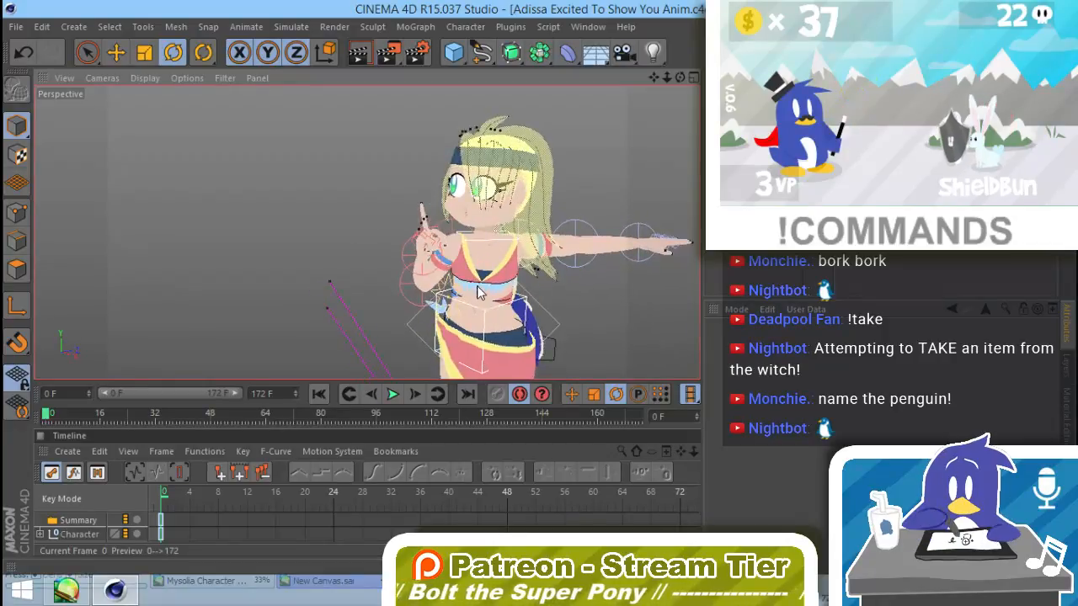
{"action": "left_click", "coordinate": [405, 258]}
{"action": "left_click_drag", "start_coordinate": [407, 227], "coordinate": [407, 229]}
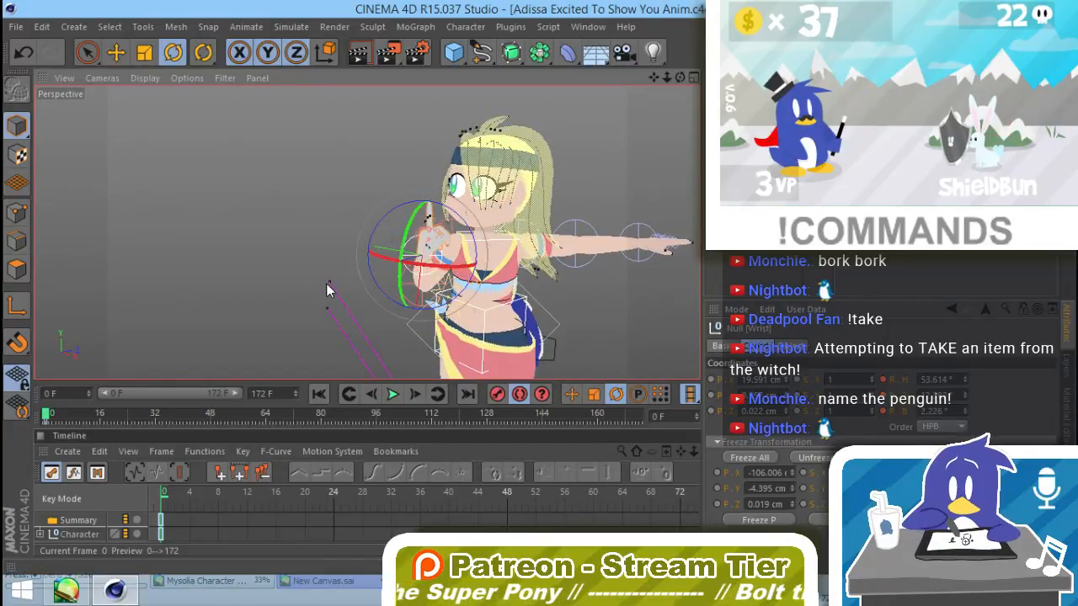
{"action": "left_click", "coordinate": [326, 283]}
{"action": "left_click_drag", "start_coordinate": [326, 283], "coordinate": [373, 278], "text": "alt"}
{"action": "left_click", "coordinate": [372, 278]}
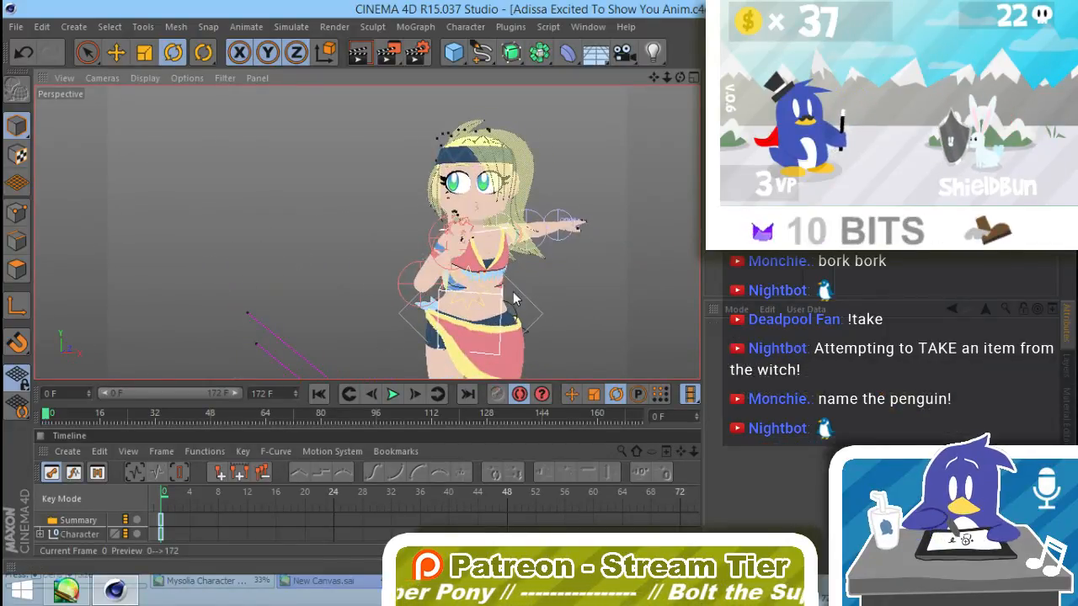
Step: Rotate the outstretched arm's shoulder to lower the arm to the character's side
{"action": "left_click_drag", "start_coordinate": [552, 287], "coordinate": [379, 310], "text": "alt"}
{"action": "left_click", "coordinate": [486, 218]}
{"action": "left_click_drag", "start_coordinate": [509, 201], "coordinate": [512, 283]}
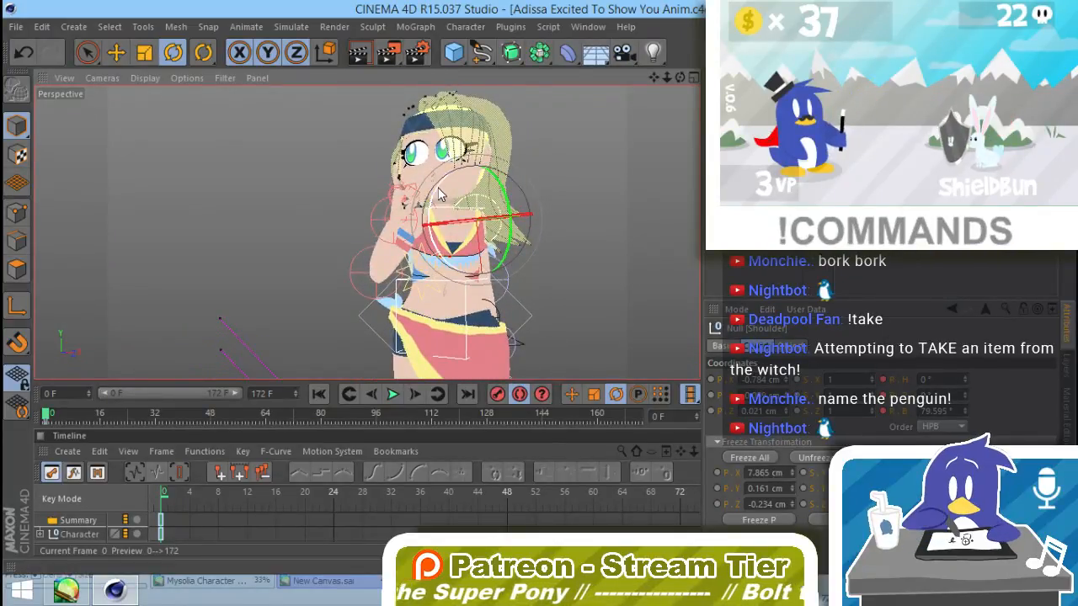
{"action": "left_click_drag", "start_coordinate": [436, 196], "coordinate": [427, 252]}
Step: Bend the lowered arm's elbow to a heading of about -19° and a bank of about 18°
{"action": "left_click", "coordinate": [523, 279]}
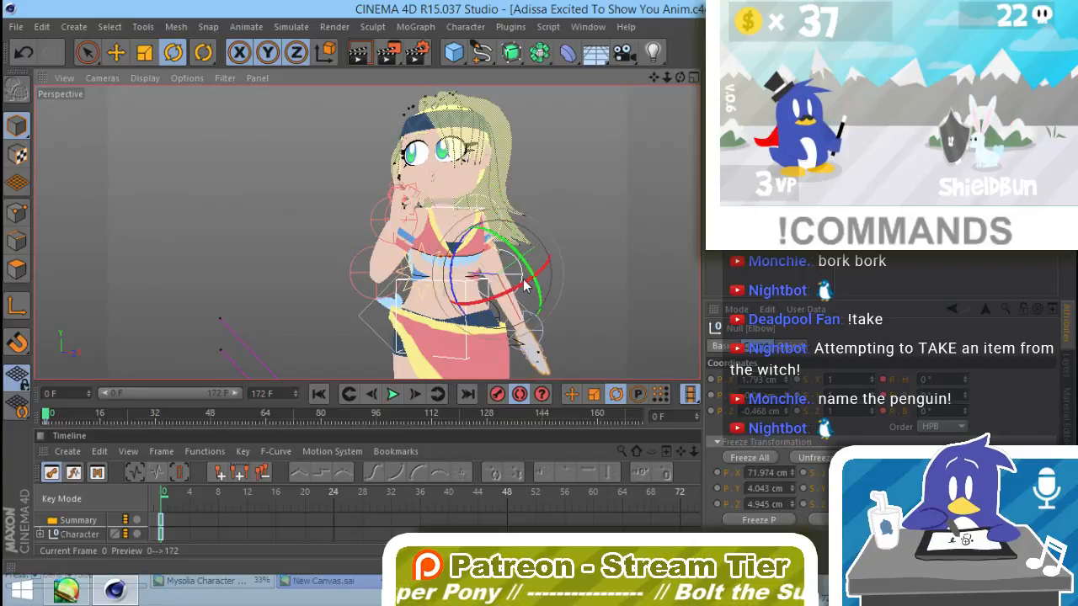
{"action": "left_click_drag", "start_coordinate": [537, 285], "coordinate": [553, 267]}
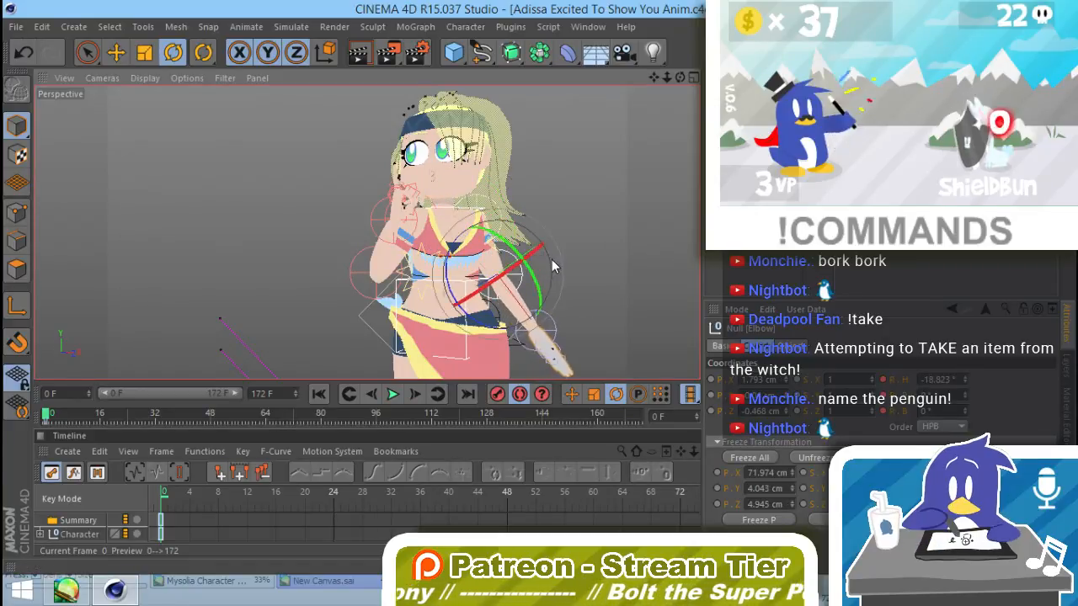
{"action": "left_click_drag", "start_coordinate": [453, 305], "coordinate": [455, 291]}
Step: Select the eight finger-joint nulls of the lowered hand and curl the fingers to a bank rotation of 35°
{"action": "left_click_drag", "start_coordinate": [569, 329], "coordinate": [532, 319], "text": "alt"}
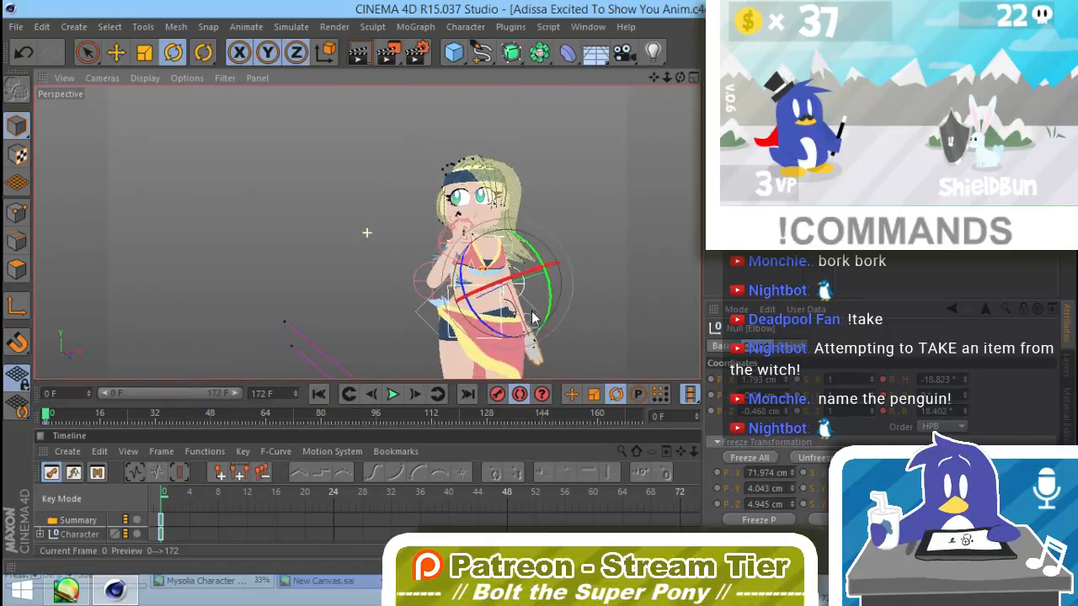
{"action": "middle_click_drag", "start_coordinate": [514, 377], "coordinate": [432, 356], "text": "alt"}
{"action": "left_click_drag", "start_coordinate": [432, 356], "coordinate": [370, 345], "text": "alt"}
{"action": "middle_click_drag", "start_coordinate": [562, 311], "coordinate": [442, 277], "text": "alt"}
{"action": "right_click_drag", "start_coordinate": [443, 277], "coordinate": [536, 257], "text": "alt"}
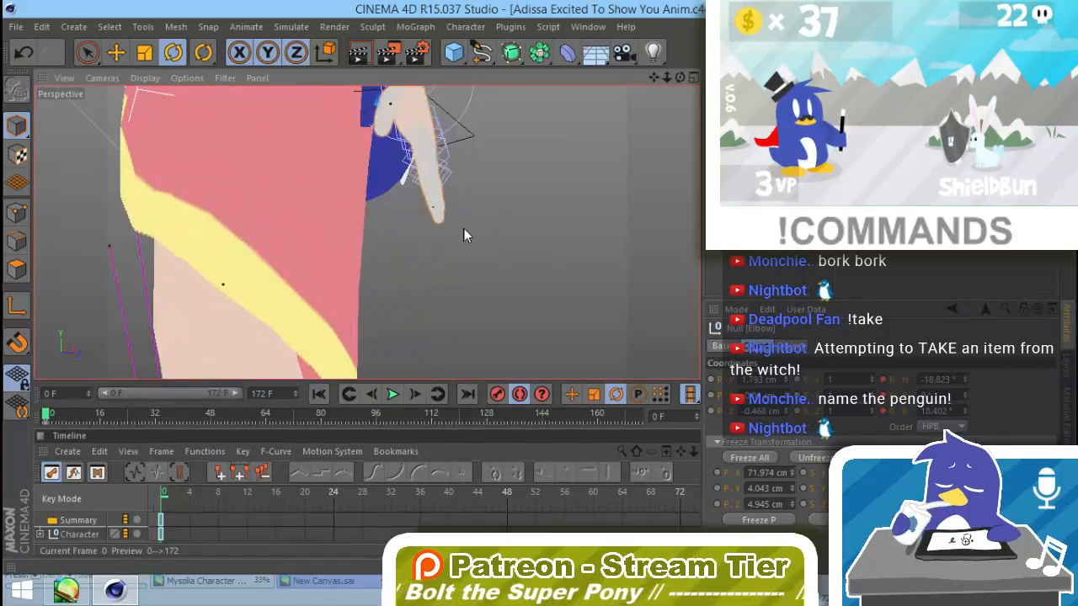
{"action": "mouse_move", "coordinate": [464, 228]}
{"action": "left_mouse_down", "text": "alt"}
{"action": "mouse_move", "coordinate": [488, 312]}
{"action": "mouse_move", "coordinate": [472, 295]}
{"action": "mouse_move", "coordinate": [471, 328]}
{"action": "left_mouse_up", "text": "alt"}
{"action": "key", "text": "9"}
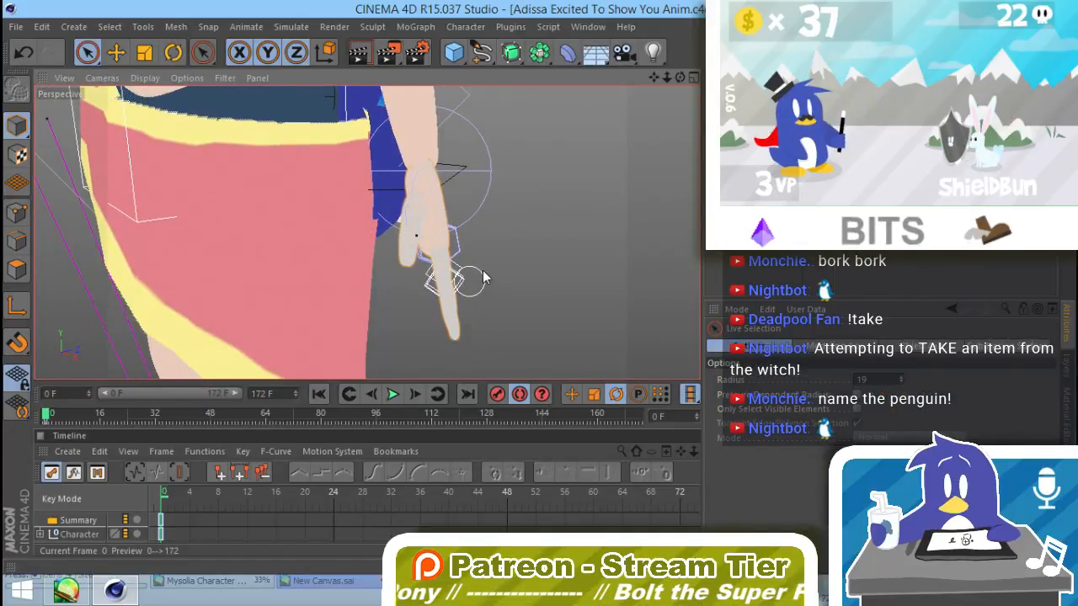
{"action": "left_click", "coordinate": [481, 268]}
{"action": "left_click", "coordinate": [492, 300]}
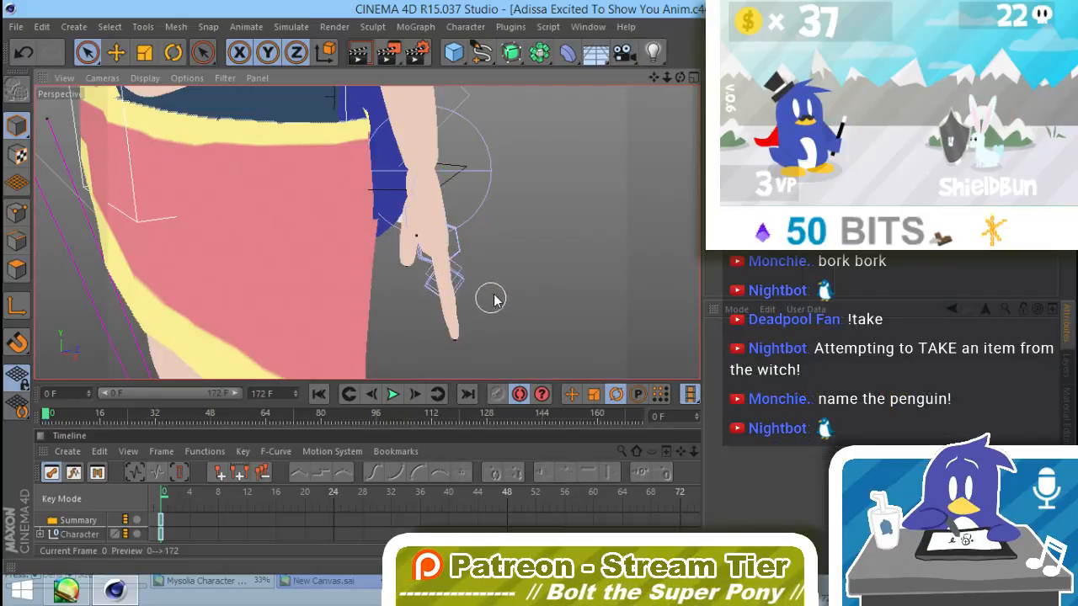
{"action": "left_click", "coordinate": [449, 271]}
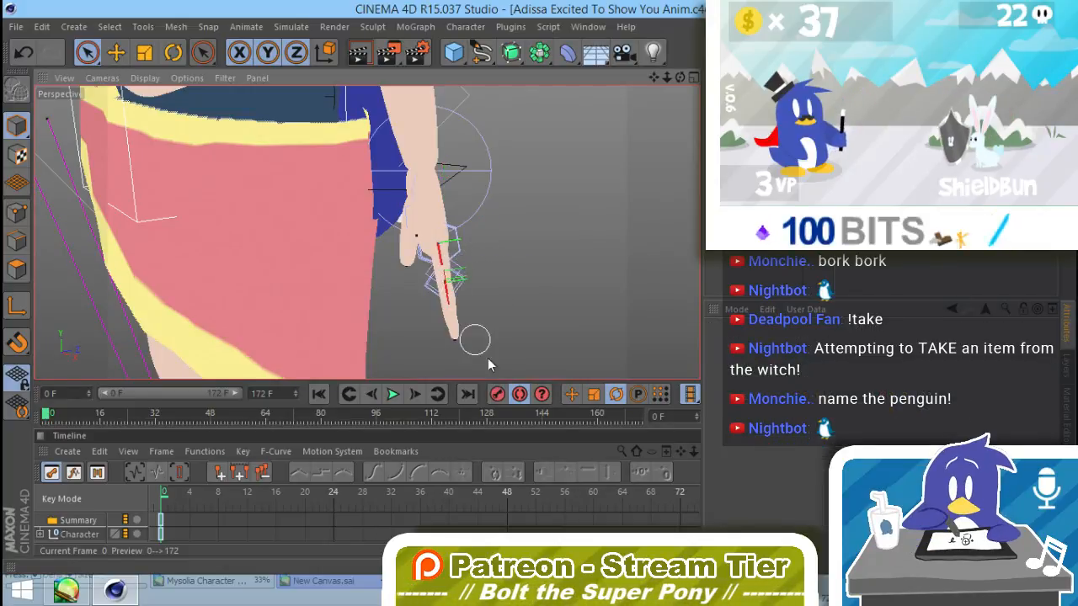
{"action": "mouse_move", "coordinate": [487, 358]}
{"action": "left_mouse_down"}
{"action": "mouse_move", "coordinate": [505, 359]}
{"action": "mouse_move", "coordinate": [413, 310]}
{"action": "mouse_move", "coordinate": [280, 287]}
{"action": "mouse_move", "coordinate": [279, 300]}
{"action": "mouse_move", "coordinate": [454, 345]}
{"action": "left_mouse_up"}
{"action": "left_click", "coordinate": [506, 278]}
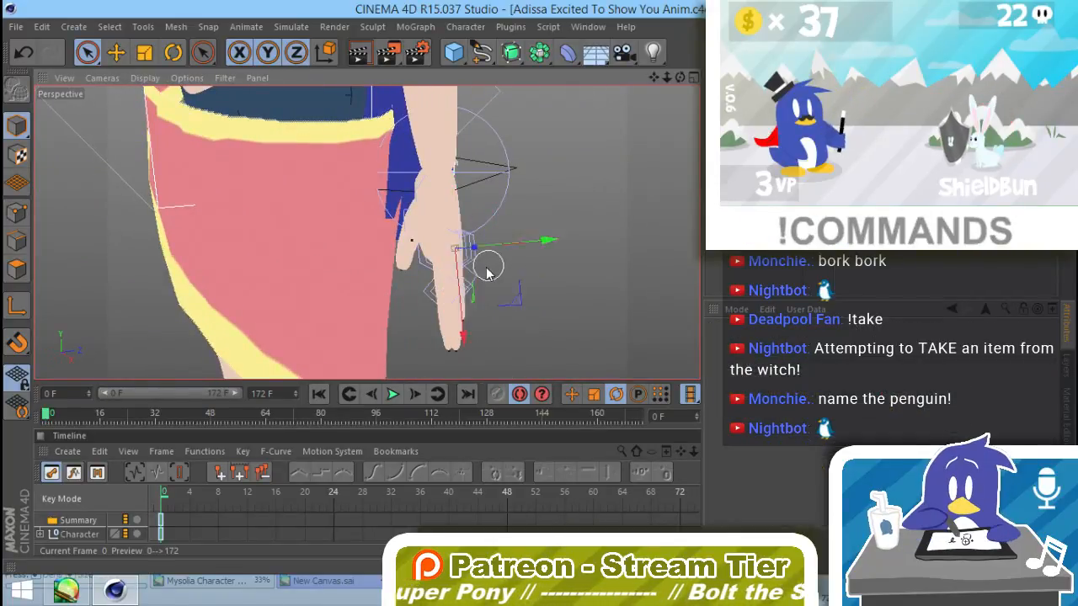
{"action": "mouse_move", "coordinate": [461, 256]}
{"action": "left_mouse_down"}
{"action": "mouse_move", "coordinate": [455, 276]}
{"action": "mouse_move", "coordinate": [468, 292]}
{"action": "left_mouse_up"}
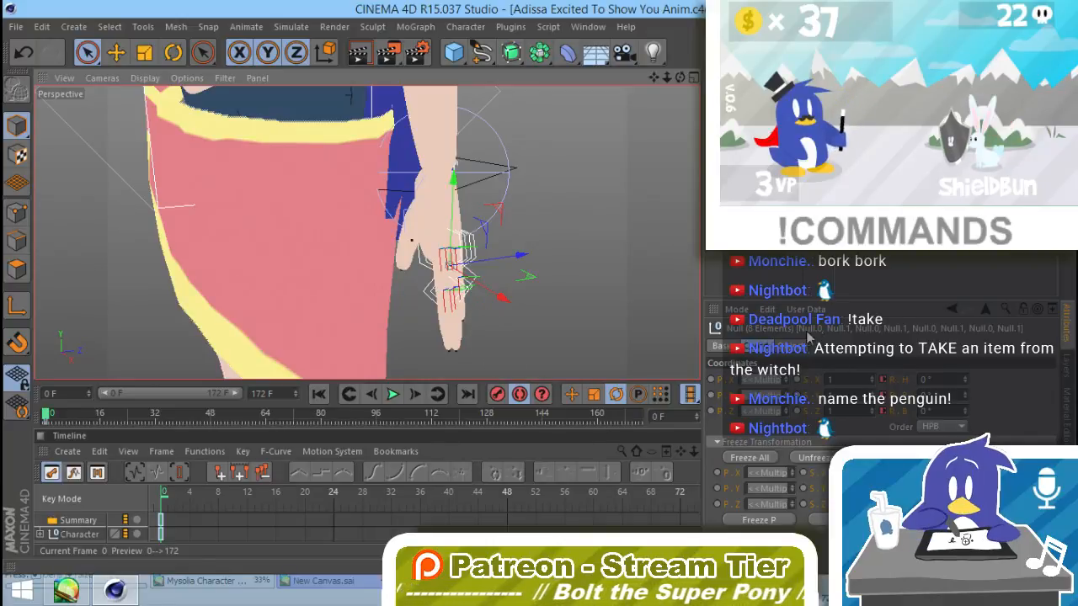
{"action": "left_click_drag", "start_coordinate": [966, 412], "coordinate": [973, 379]}
{"action": "key", "text": "e"}
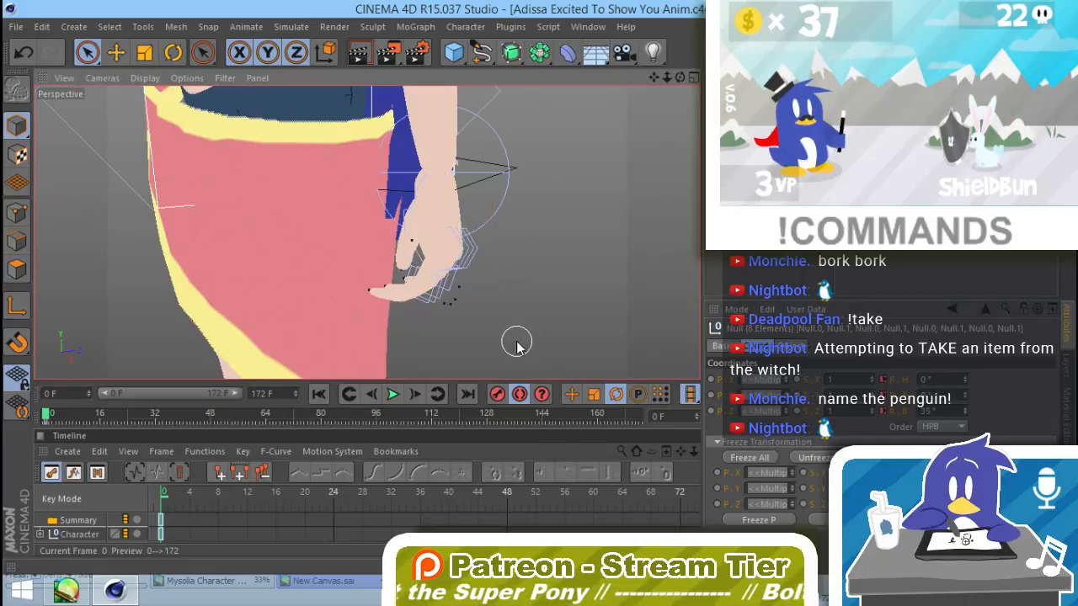
Step: Select both joints of one finger on the lowered hand and adjust their bank rotation to vary the curl
{"action": "left_click_drag", "start_coordinate": [500, 337], "coordinate": [415, 301], "text": "alt"}
{"action": "left_click", "coordinate": [423, 286]}
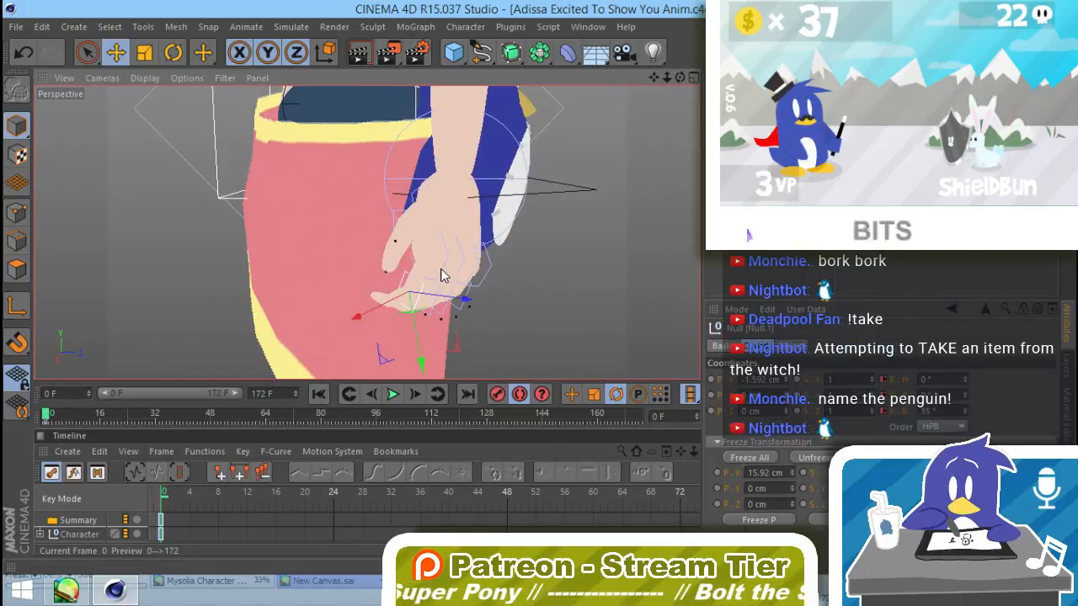
{"action": "left_click", "coordinate": [442, 267], "text": "shift"}
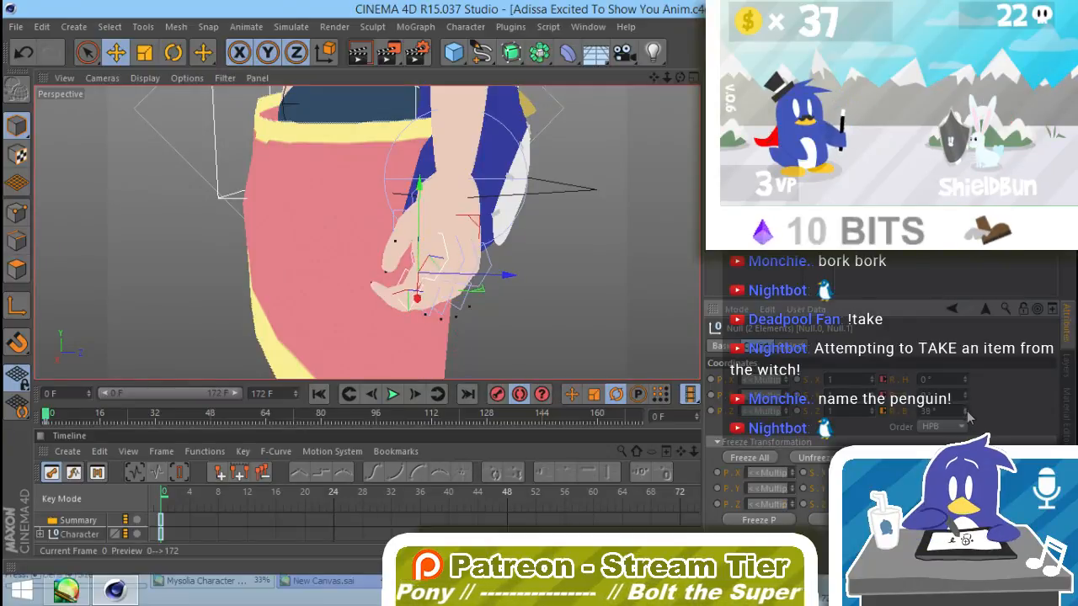
{"action": "left_click_drag", "start_coordinate": [968, 417], "coordinate": [968, 426]}
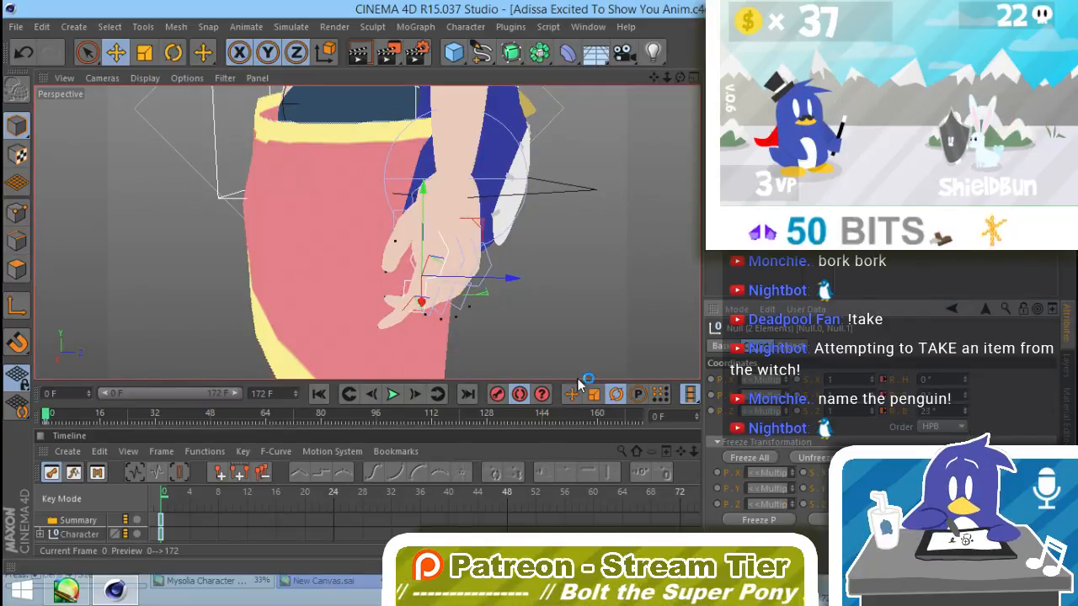
Step: Select the two joints of the neighbouring finger on the lowered hand and set their bank rotation to 30°
{"action": "left_click", "coordinate": [444, 295]}
{"action": "left_click", "coordinate": [462, 265], "text": "shift"}
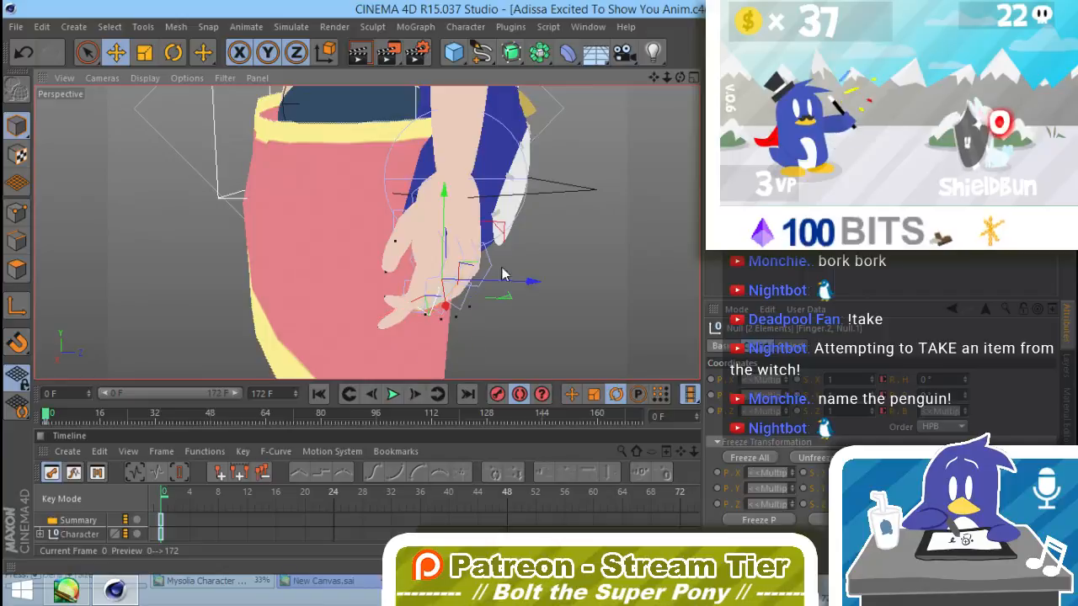
{"action": "left_click_drag", "start_coordinate": [476, 290], "coordinate": [465, 290], "text": "alt"}
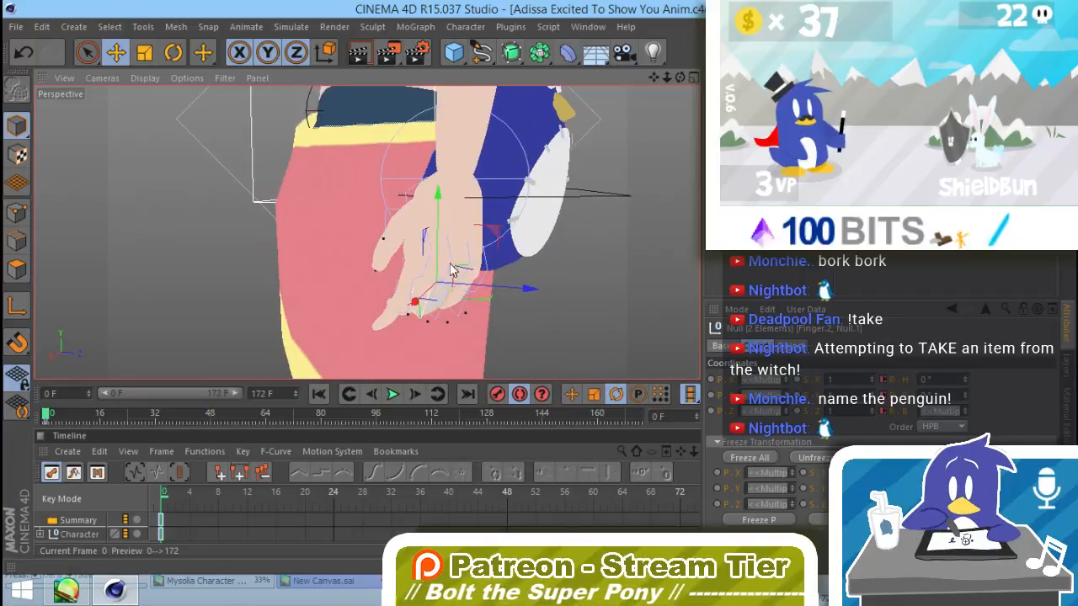
{"action": "left_click_drag", "start_coordinate": [440, 329], "coordinate": [606, 330], "text": "alt"}
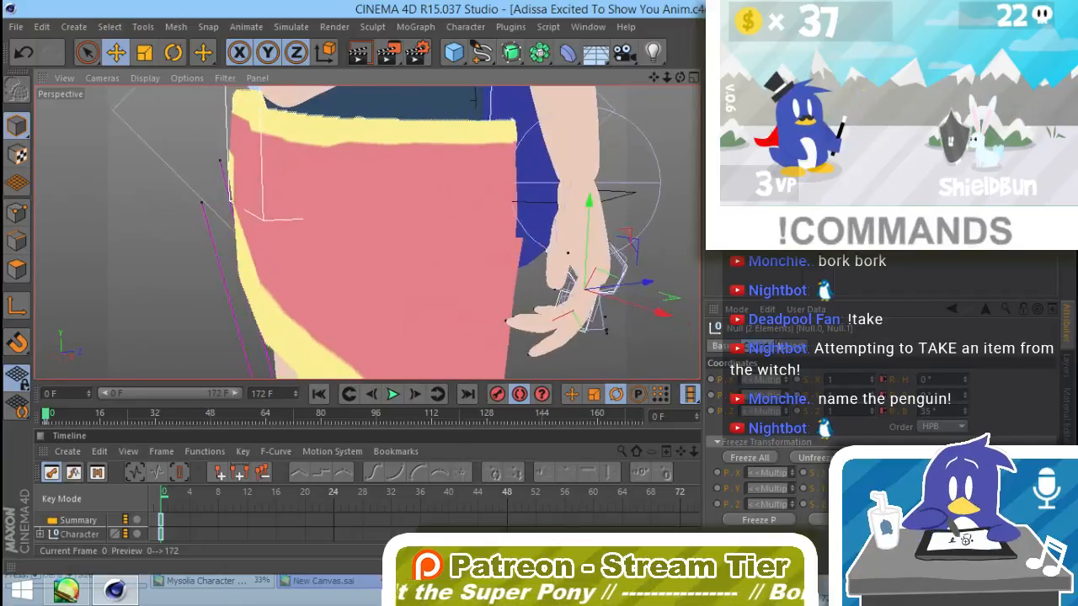
{"action": "left_click_drag", "start_coordinate": [967, 419], "coordinate": [970, 424]}
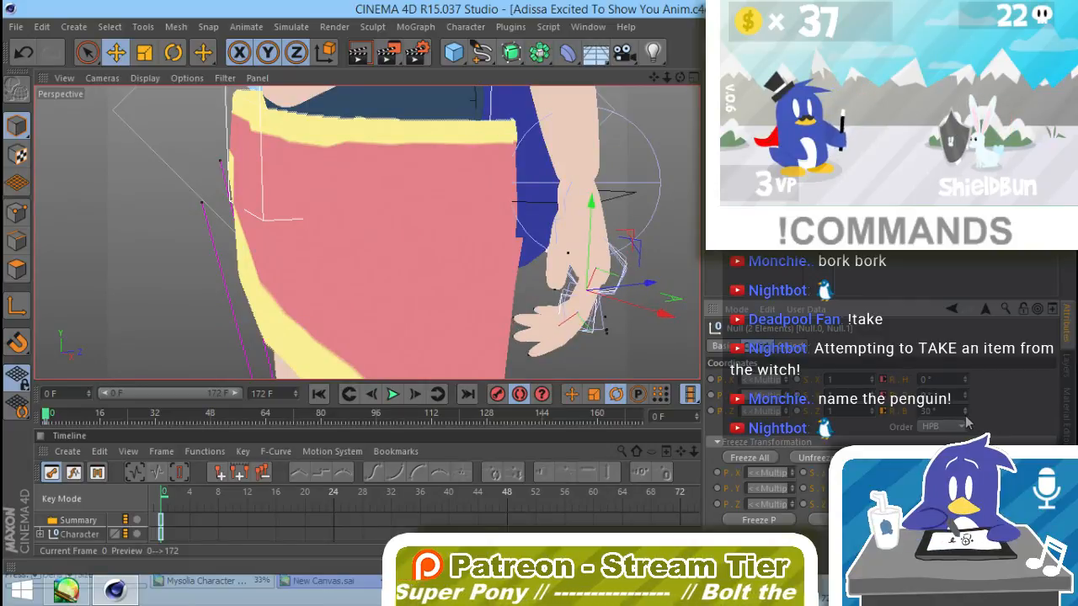
Step: Rotate the joint null at the base of the lowered hand's thumb to a bank of -16°
{"action": "left_click", "coordinate": [611, 358]}
{"action": "left_click_drag", "start_coordinate": [555, 358], "coordinate": [560, 217], "text": "alt"}
{"action": "left_click", "coordinate": [592, 204]}
{"action": "left_click_drag", "start_coordinate": [973, 389], "coordinate": [968, 425]}
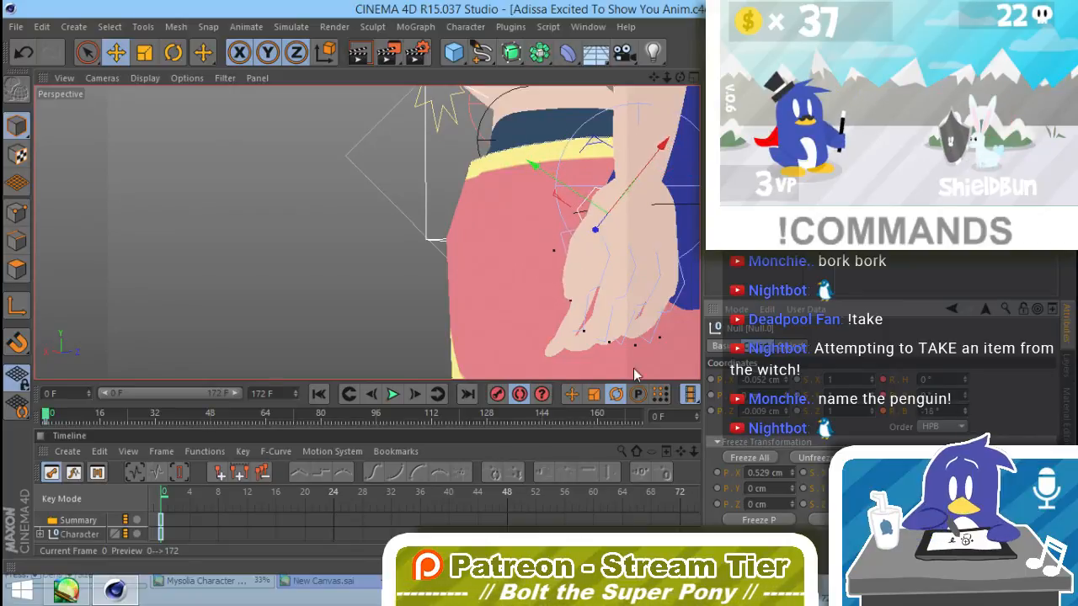
{"action": "left_click_drag", "start_coordinate": [633, 369], "coordinate": [712, 349], "text": "alt"}
{"action": "left_click_drag", "start_coordinate": [530, 366], "coordinate": [698, 322], "text": "alt"}
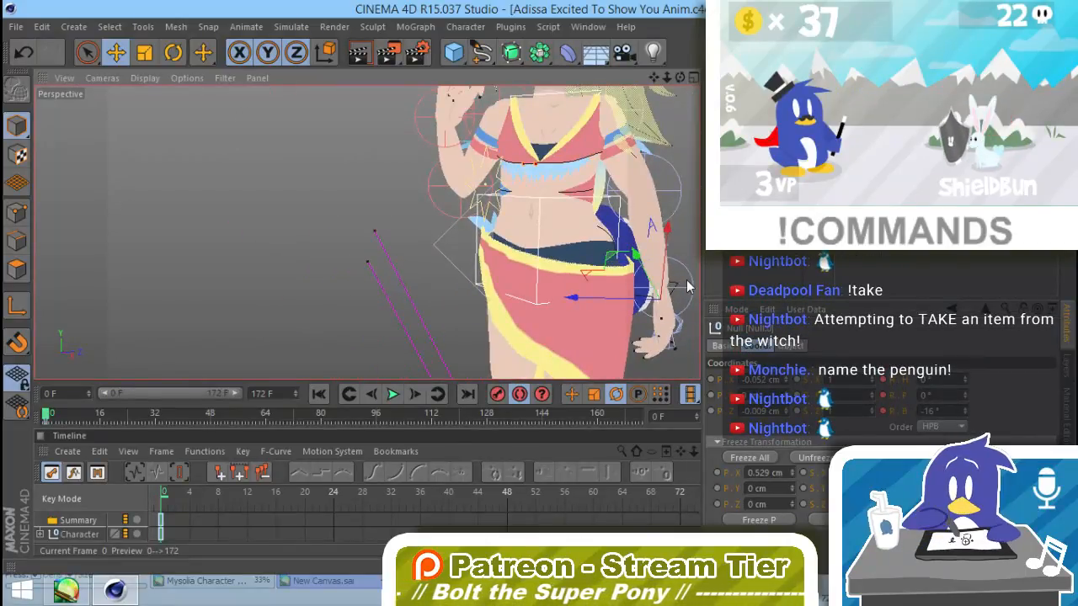
Step: Undo the latest changes and readjust the rotation of the lowered hand beside the hip
{"action": "key", "text": "ctrl+z"}
{"action": "key", "text": "ctrl+z"}
{"action": "key", "text": "ctrl+z"}
{"action": "key", "text": "r"}
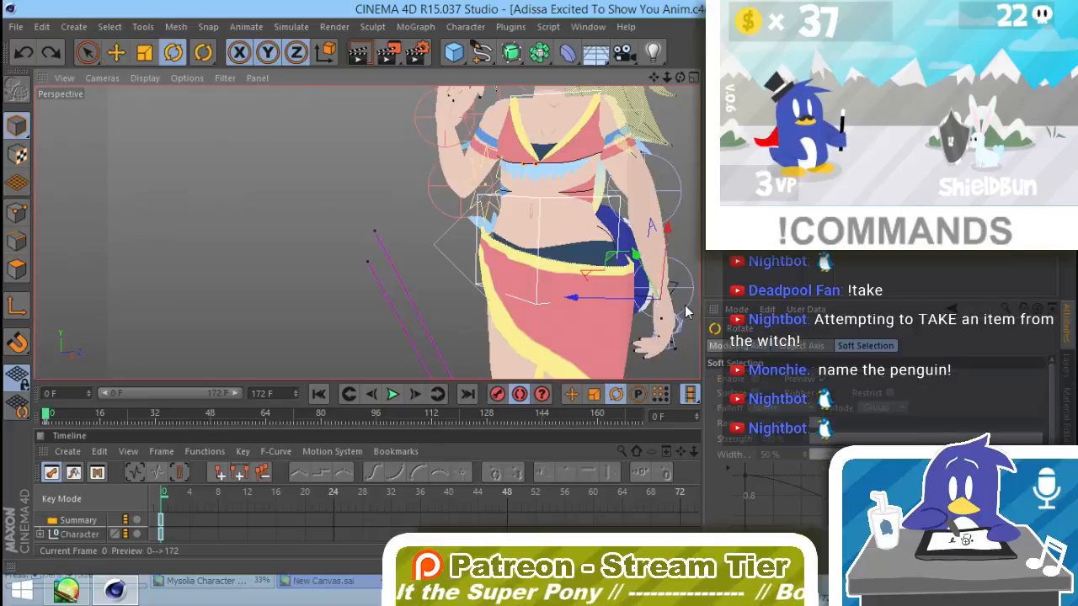
{"action": "left_click_drag", "start_coordinate": [686, 352], "coordinate": [663, 380]}
{"action": "middle_click_drag", "start_coordinate": [671, 351], "coordinate": [521, 319], "text": "alt"}
{"action": "left_click_drag", "start_coordinate": [520, 320], "coordinate": [577, 313], "text": "alt"}
{"action": "left_click", "coordinate": [509, 332]}
{"action": "left_click_drag", "start_coordinate": [510, 331], "coordinate": [592, 365], "text": "alt"}
{"action": "scroll", "coordinate": [478, 334], "scroll_direction": "down", "scroll_amount": 4}
{"action": "left_click_drag", "start_coordinate": [366, 233], "coordinate": [479, 350], "text": "alt"}
Step: Render the viewport from two angles to examine the character's pose
{"action": "key", "text": "ctrl+r"}
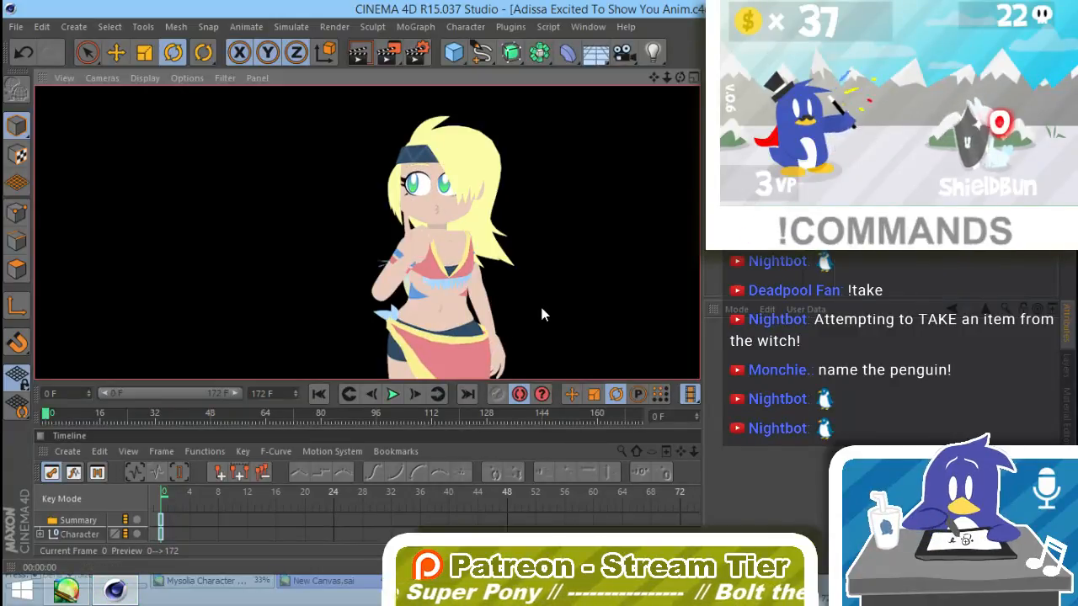
{"action": "left_click_drag", "start_coordinate": [541, 314], "coordinate": [446, 330], "text": "alt"}
{"action": "key", "text": "ctrl+r"}
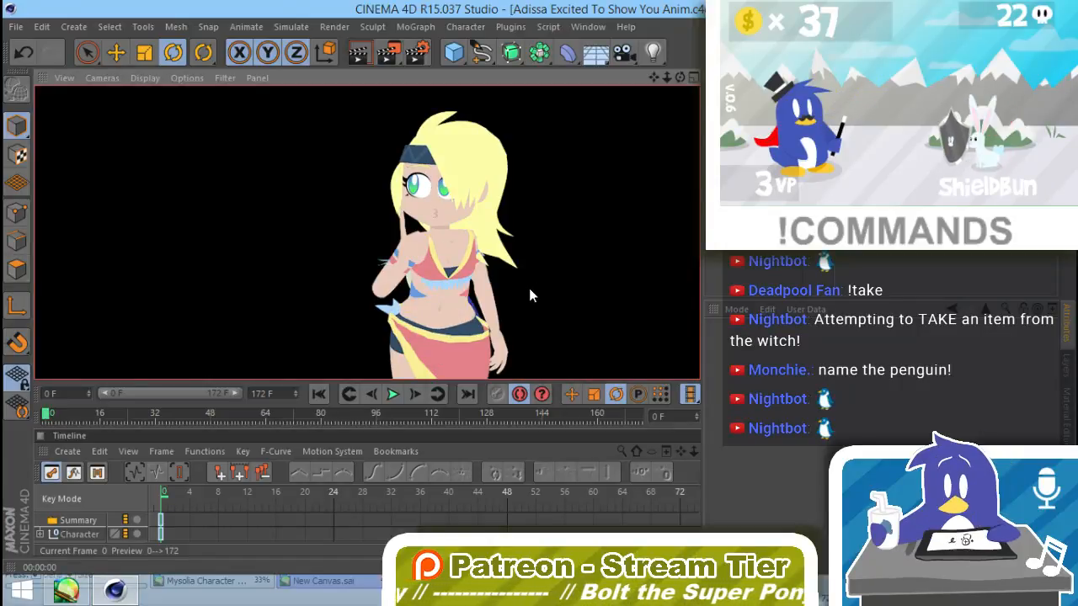
{"action": "mouse_move", "coordinate": [529, 295]}
{"action": "left_mouse_down", "text": "alt"}
{"action": "mouse_move", "coordinate": [530, 305]}
{"action": "mouse_move", "coordinate": [527, 283]}
{"action": "mouse_move", "coordinate": [432, 275]}
{"action": "left_mouse_up", "text": "alt"}
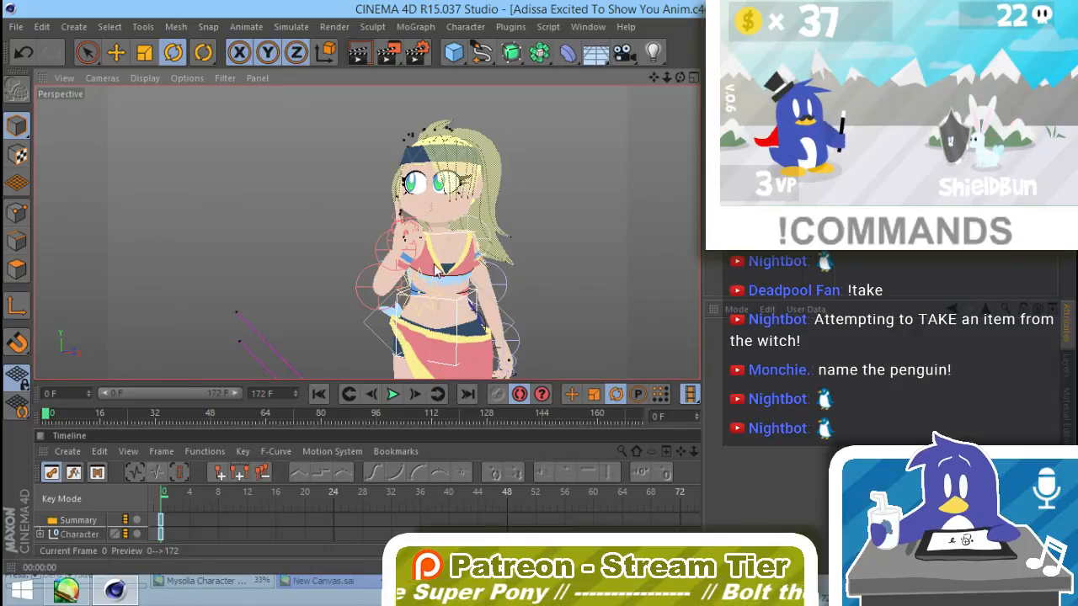
Step: Rotate the Twist-Bend null at the waist to twist the torso to a pitch of about 48° and a bank of about -47°
{"action": "left_click_drag", "start_coordinate": [454, 291], "coordinate": [493, 308], "text": "alt"}
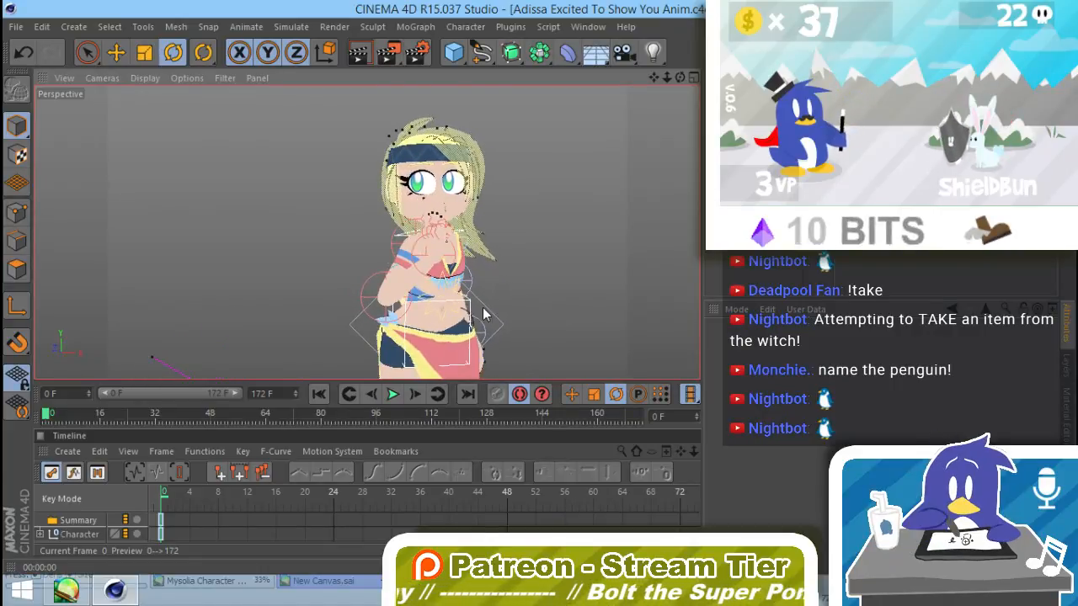
{"action": "left_click", "coordinate": [496, 321]}
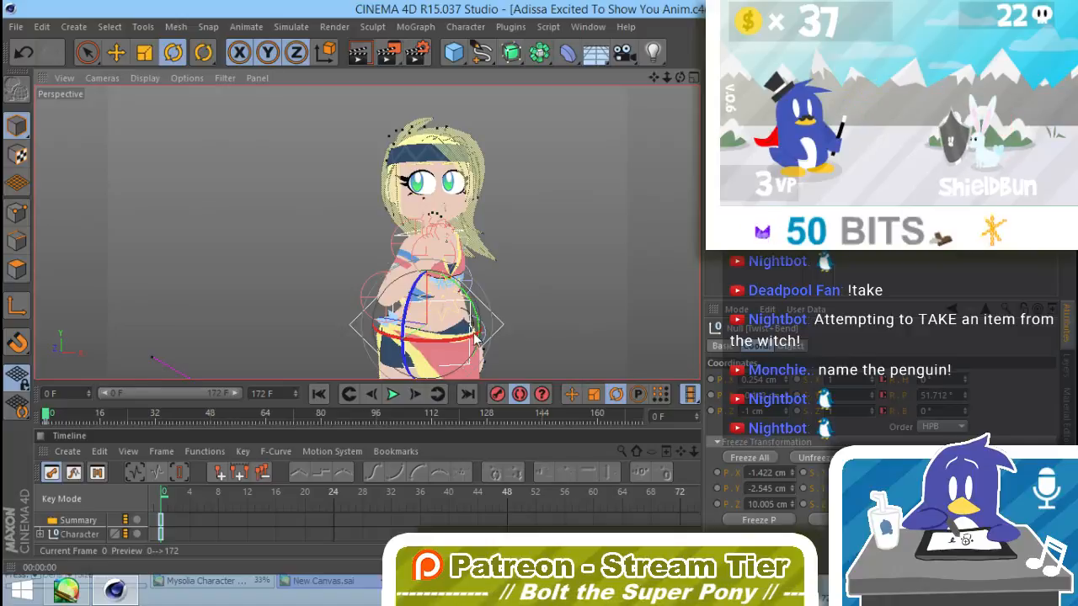
{"action": "left_click_drag", "start_coordinate": [474, 338], "coordinate": [404, 345], "text": "alt"}
{"action": "left_click_drag", "start_coordinate": [487, 322], "coordinate": [454, 294]}
{"action": "left_click_drag", "start_coordinate": [468, 264], "coordinate": [414, 308]}
{"action": "left_click", "coordinate": [526, 254]}
{"action": "left_click_drag", "start_coordinate": [505, 306], "coordinate": [595, 294], "text": "alt"}
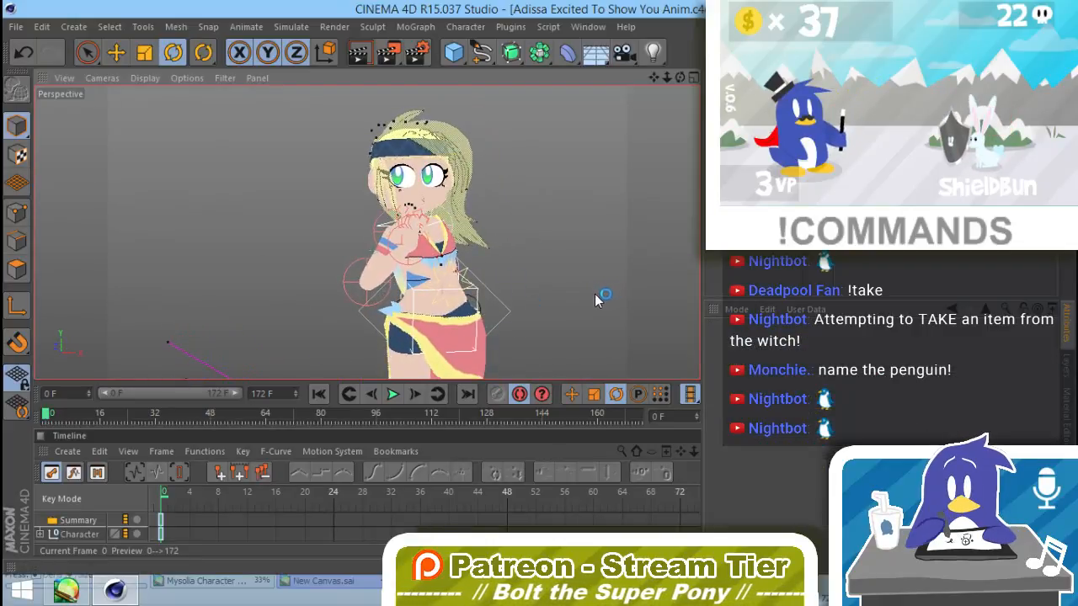
Step: Step off frame 0 and back, and examine the full-body pose from several angles
{"action": "left_click", "coordinate": [372, 396]}
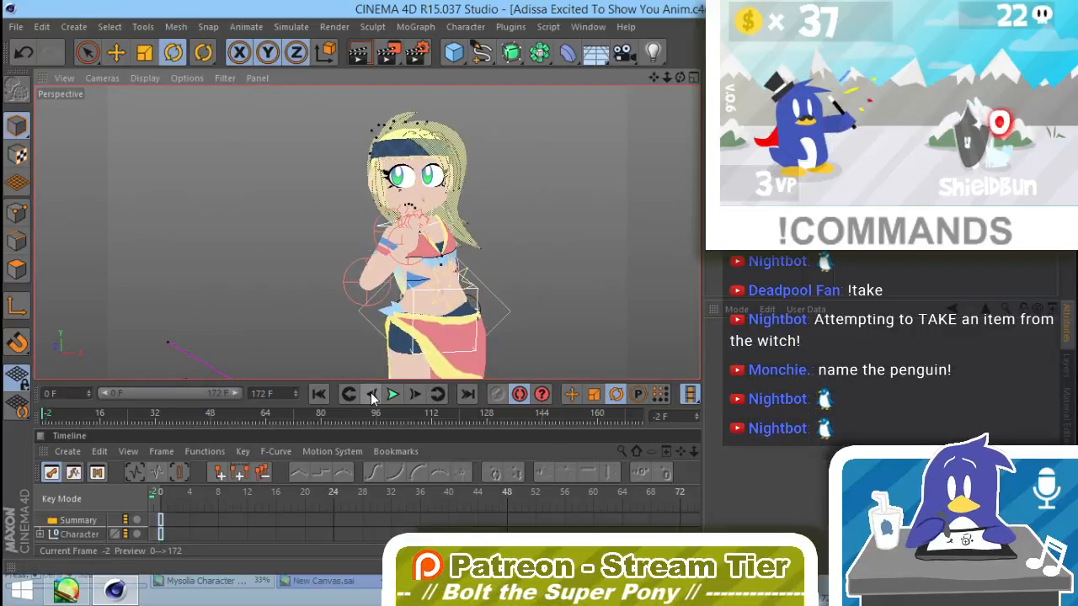
{"action": "left_click", "coordinate": [414, 396]}
{"action": "left_click", "coordinate": [415, 397]}
{"action": "left_click", "coordinate": [414, 397]}
{"action": "left_click", "coordinate": [414, 396]}
{"action": "left_click", "coordinate": [414, 397]}
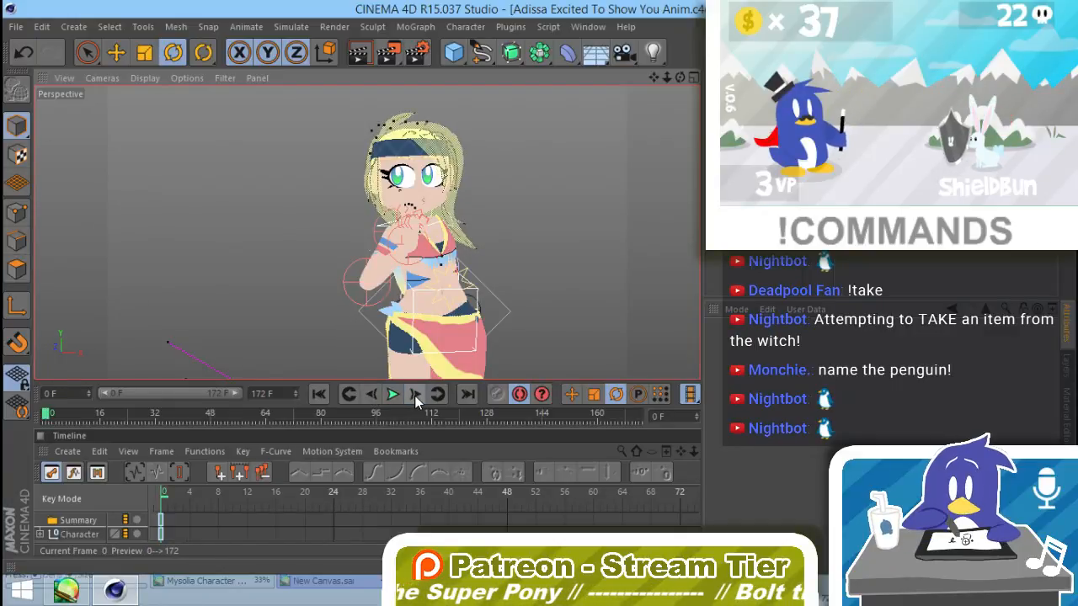
{"action": "middle_click_drag", "start_coordinate": [522, 364], "coordinate": [470, 311], "text": "alt"}
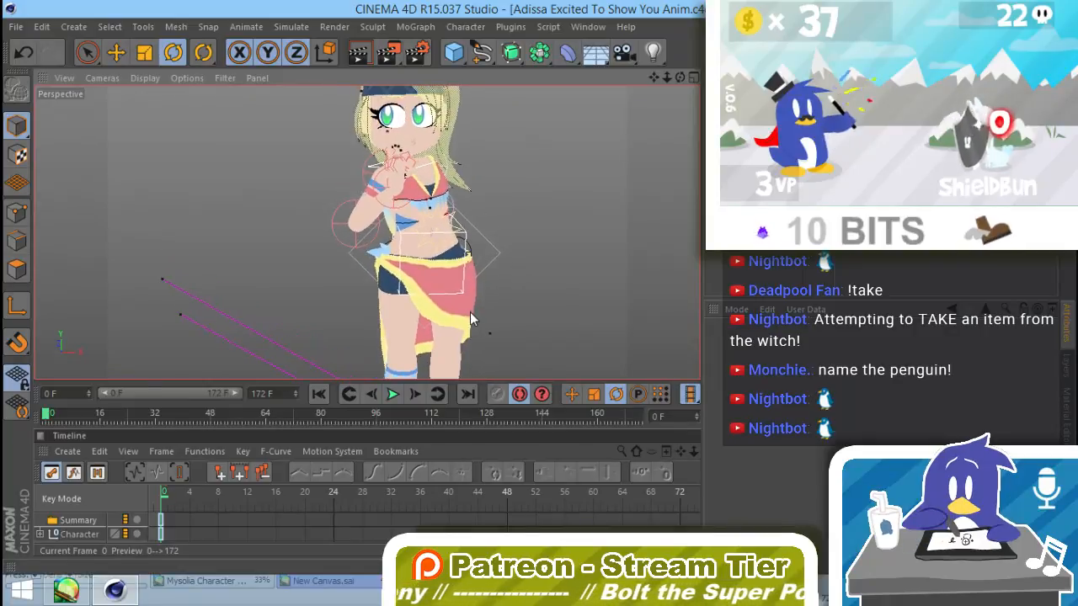
{"action": "right_click_drag", "start_coordinate": [485, 314], "coordinate": [438, 333], "text": "alt"}
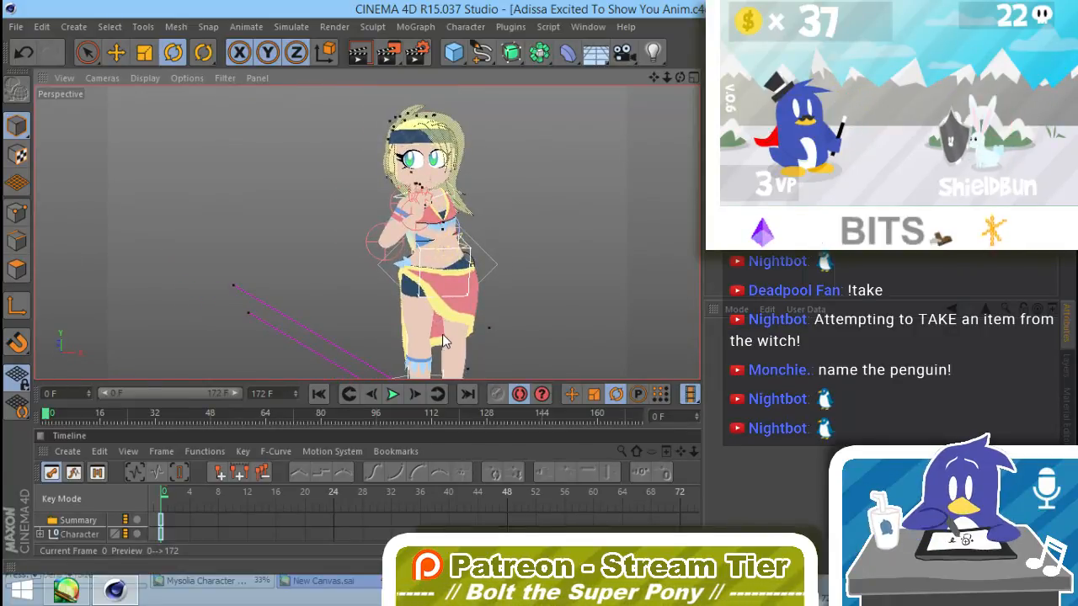
{"action": "left_click_drag", "start_coordinate": [437, 326], "coordinate": [466, 324], "text": "alt"}
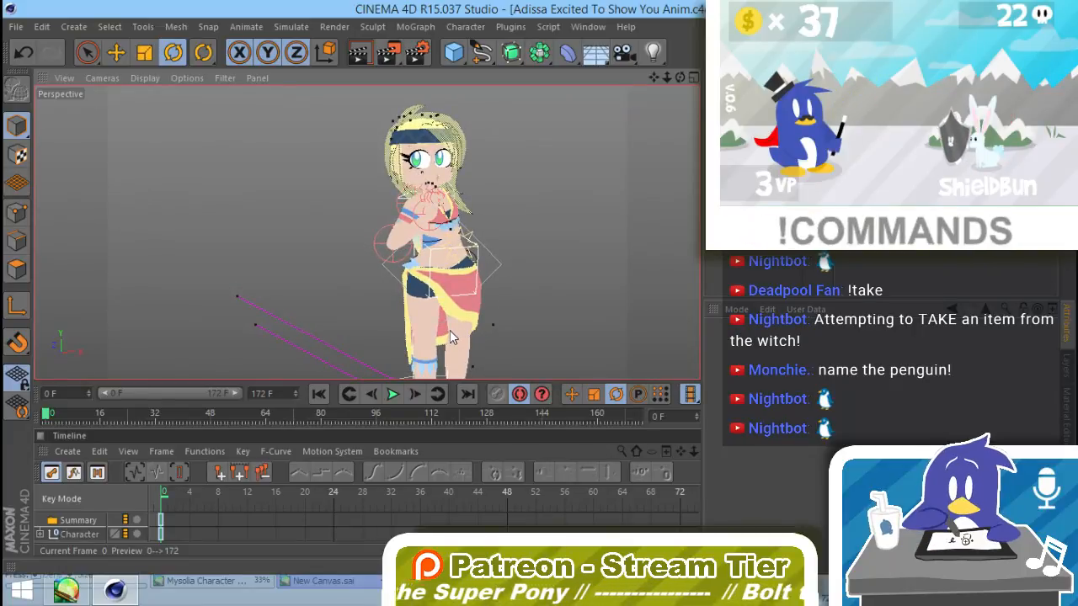
{"action": "left_click_drag", "start_coordinate": [461, 287], "coordinate": [444, 330], "text": "alt"}
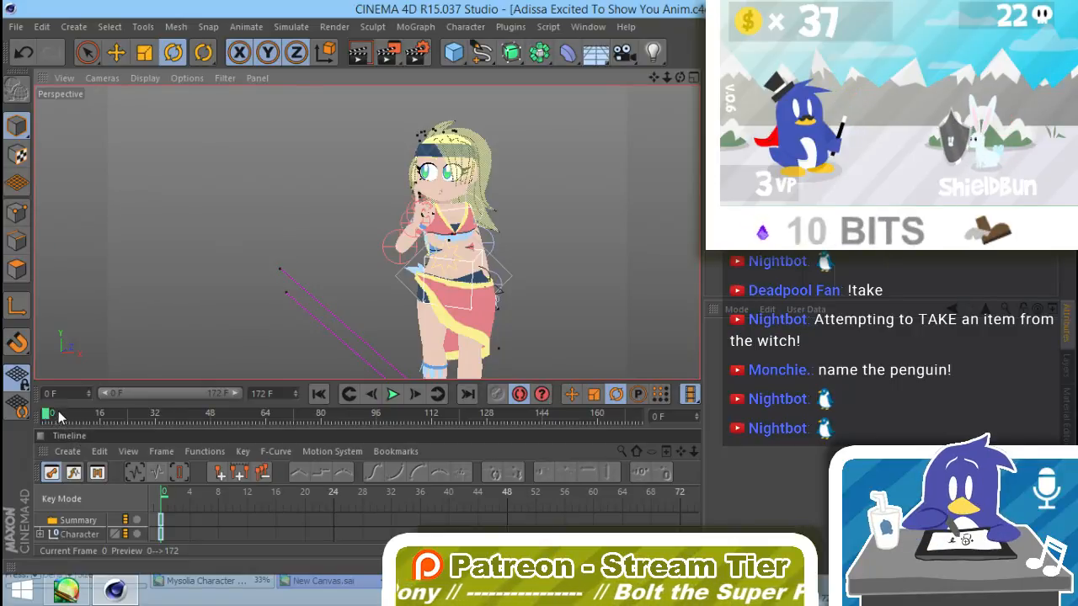
Step: Hold the starting pose by selecting all the character's controls and recording a keyframe at frame 30
{"action": "left_click_drag", "start_coordinate": [59, 417], "coordinate": [98, 429]}
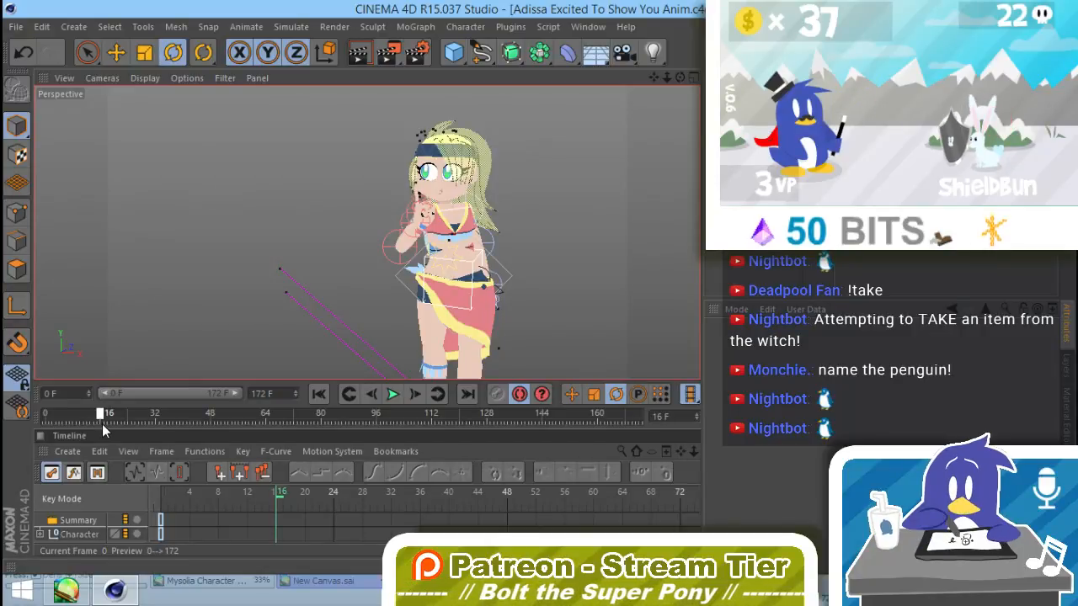
{"action": "left_click_drag", "start_coordinate": [105, 425], "coordinate": [165, 428]}
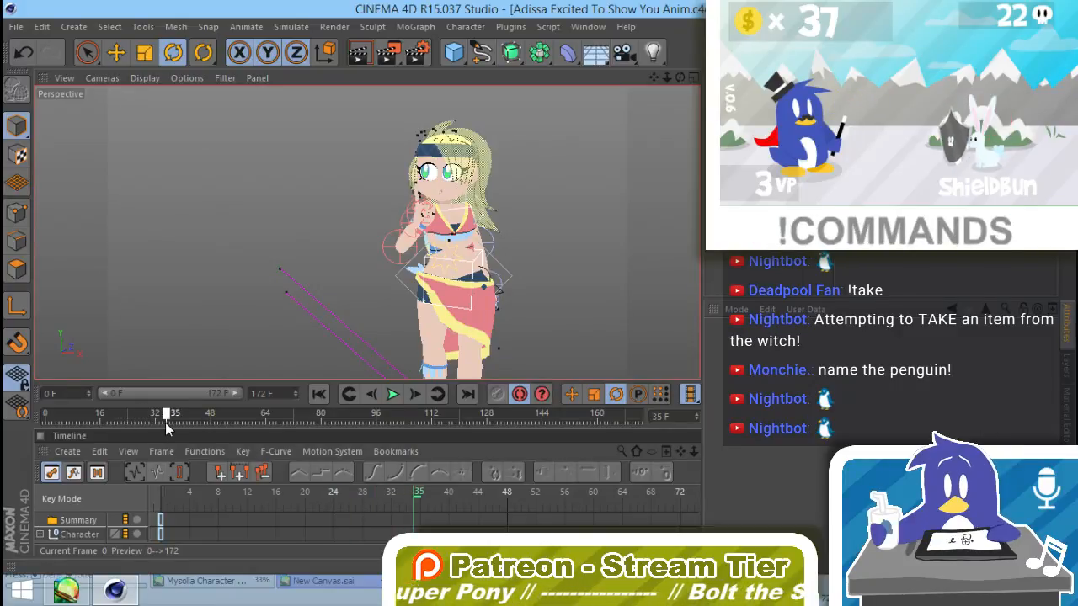
{"action": "left_click", "coordinate": [170, 417]}
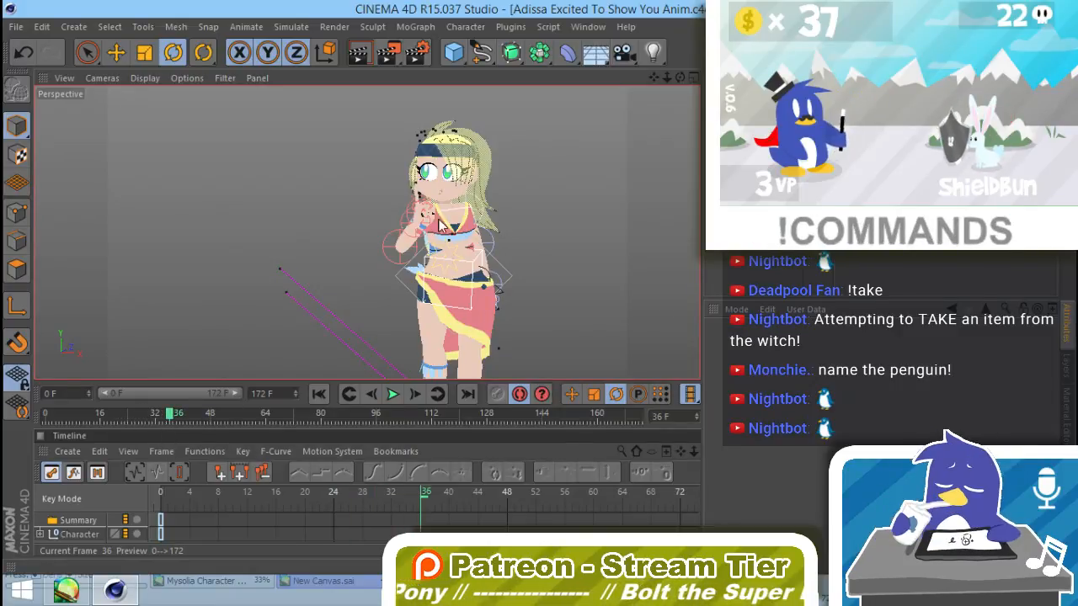
{"action": "left_click_drag", "start_coordinate": [547, 254], "coordinate": [575, 271], "text": "alt"}
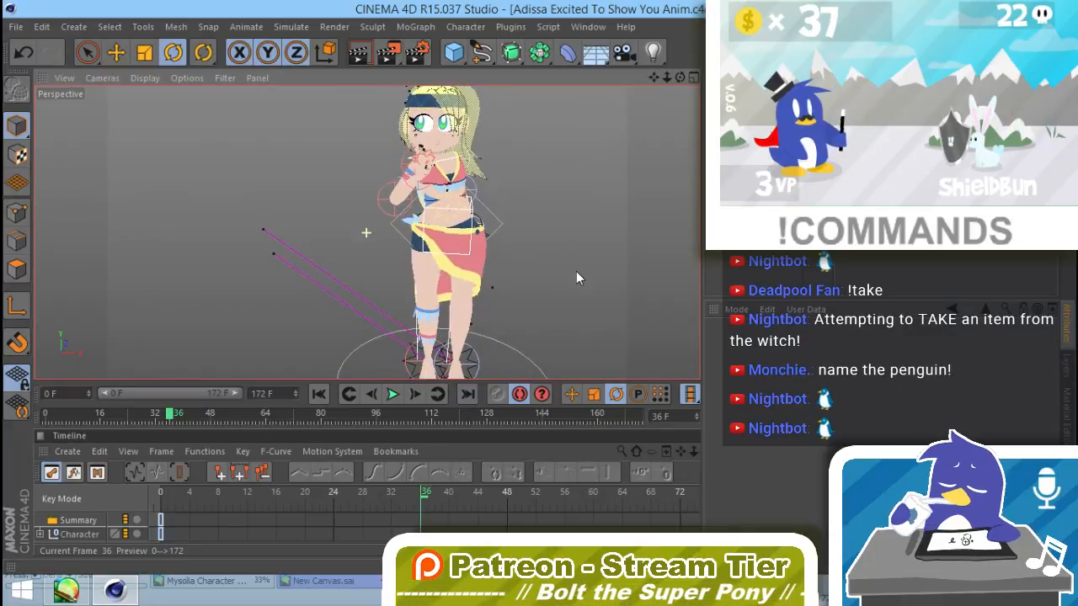
{"action": "left_click_drag", "start_coordinate": [171, 414], "coordinate": [155, 416]}
{"action": "left_click", "coordinate": [154, 415]}
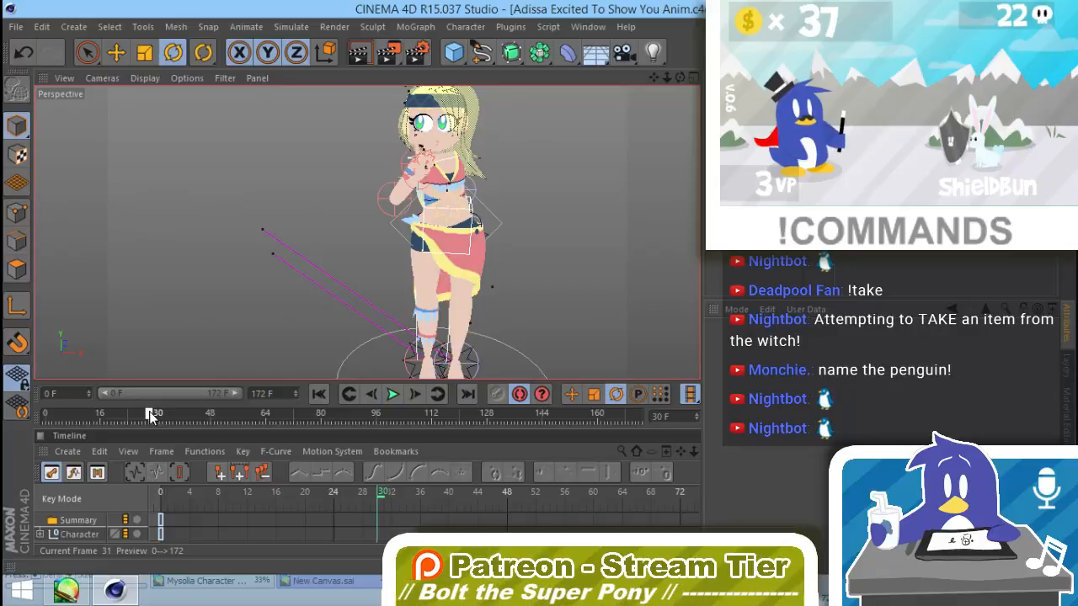
{"action": "right_click_drag", "start_coordinate": [590, 262], "coordinate": [510, 280], "text": "alt"}
{"action": "left_click_drag", "start_coordinate": [503, 280], "coordinate": [546, 276], "text": "alt"}
{"action": "key", "text": "9"}
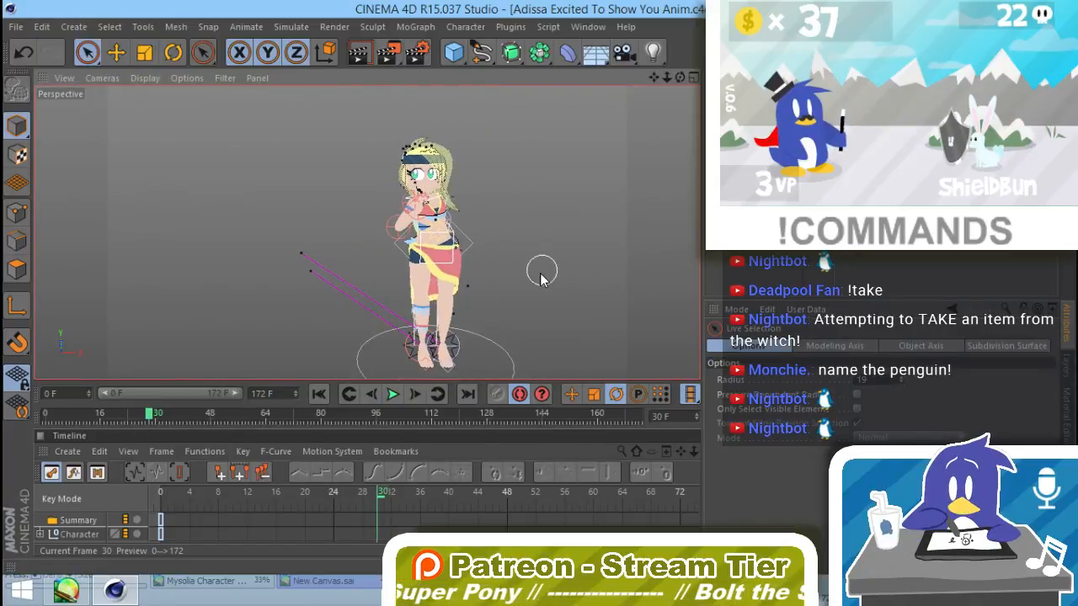
{"action": "middle_click_drag", "start_coordinate": [592, 278], "coordinate": [603, 278]}
{"action": "mouse_move", "coordinate": [547, 223]}
{"action": "left_mouse_down"}
{"action": "mouse_move", "coordinate": [476, 164]}
{"action": "mouse_move", "coordinate": [553, 225]}
{"action": "mouse_move", "coordinate": [491, 367]}
{"action": "mouse_move", "coordinate": [336, 249]}
{"action": "mouse_move", "coordinate": [546, 300]}
{"action": "left_mouse_up"}
{"action": "key", "text": "F9"}
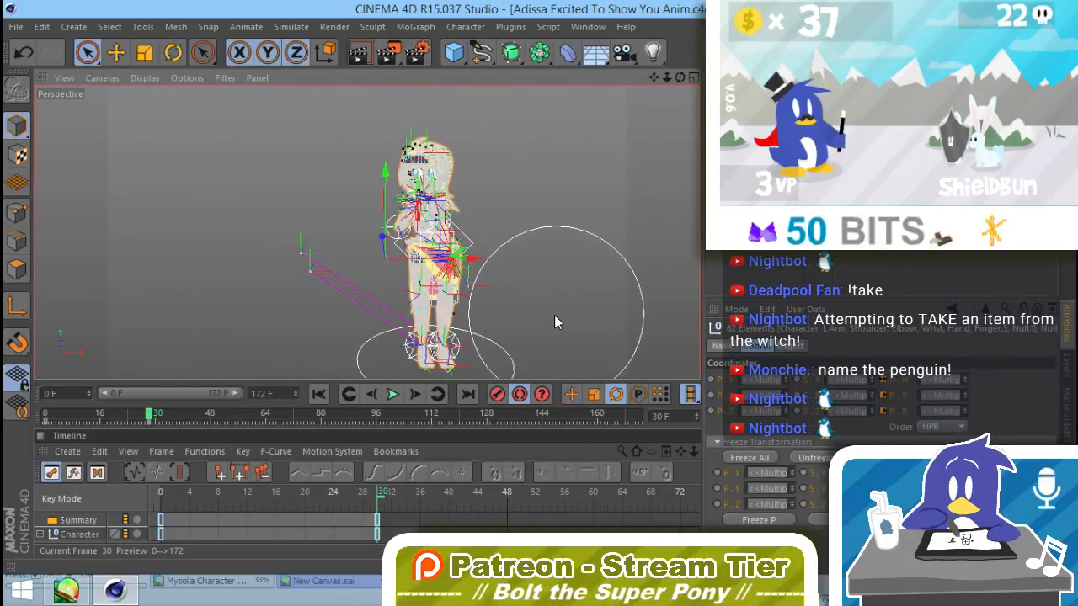
Step: At frame 36, reset the Twist-Bend null's heading, pitch and bank rotation to 0° to straighten the torso
{"action": "left_click", "coordinate": [423, 493]}
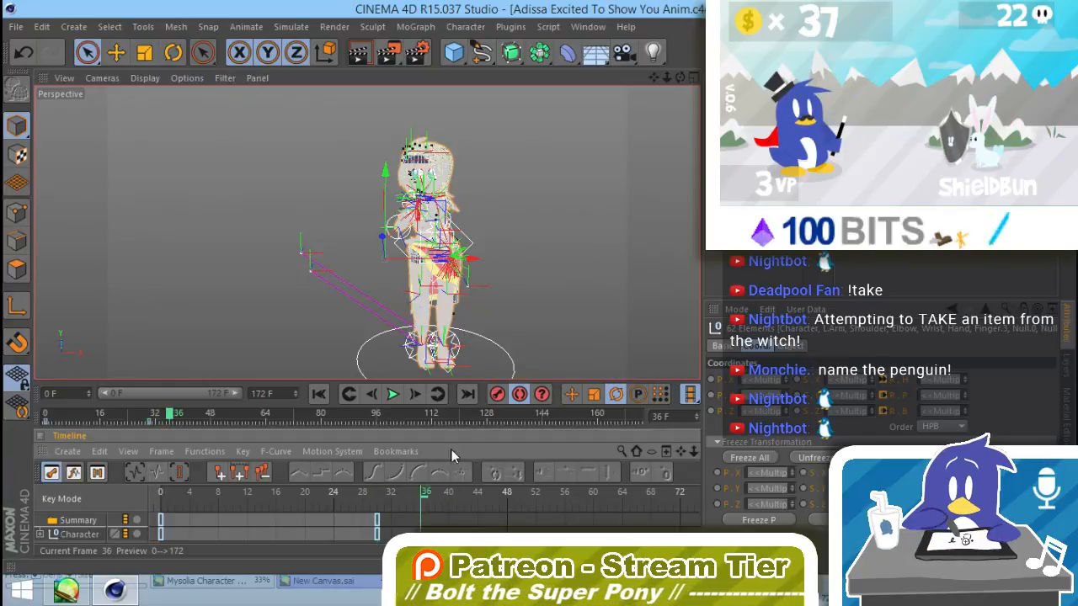
{"action": "left_click", "coordinate": [533, 259]}
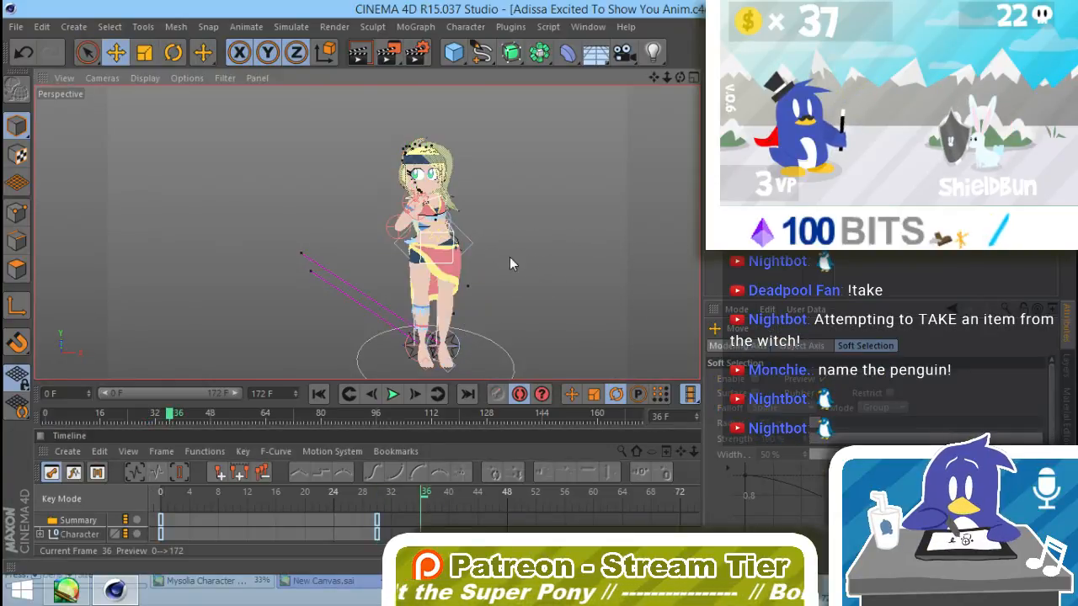
{"action": "middle_click_drag", "start_coordinate": [446, 282], "coordinate": [408, 298], "text": "alt"}
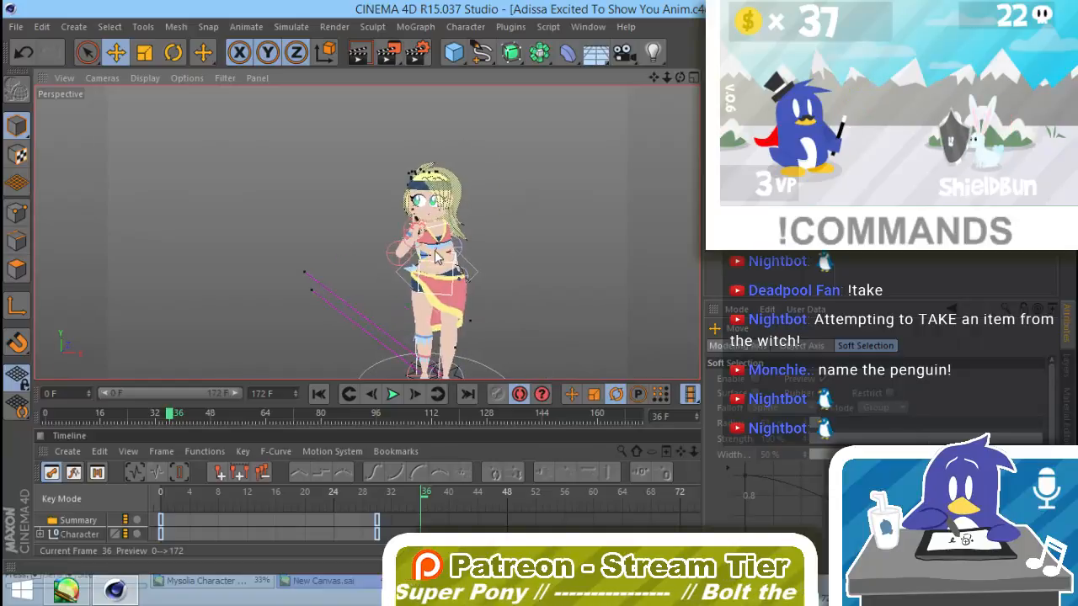
{"action": "scroll", "coordinate": [439, 260], "scroll_direction": "up", "scroll_amount": 4}
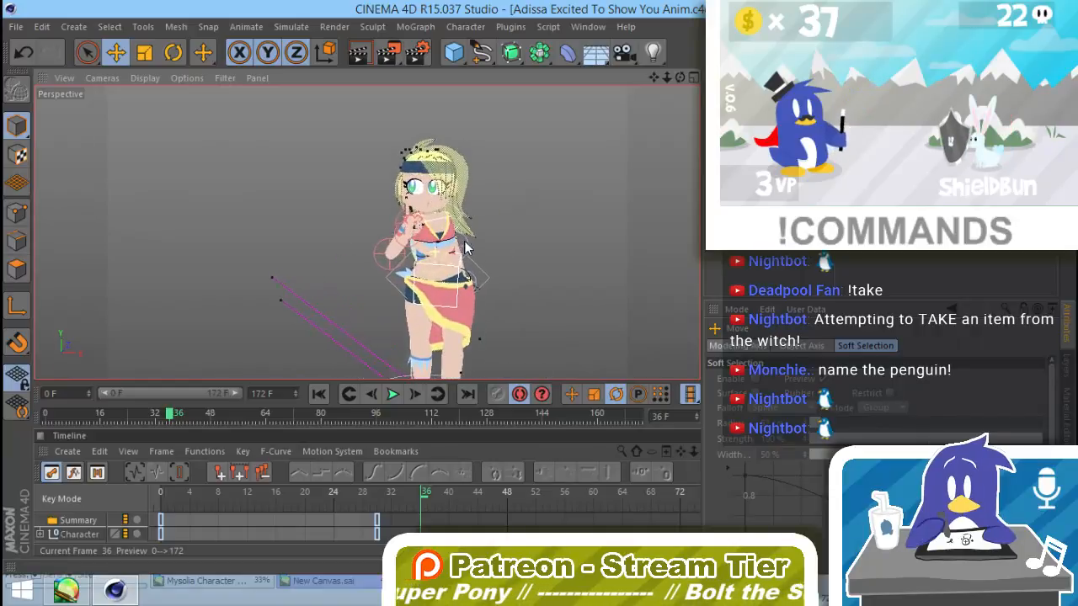
{"action": "left_click", "coordinate": [488, 284]}
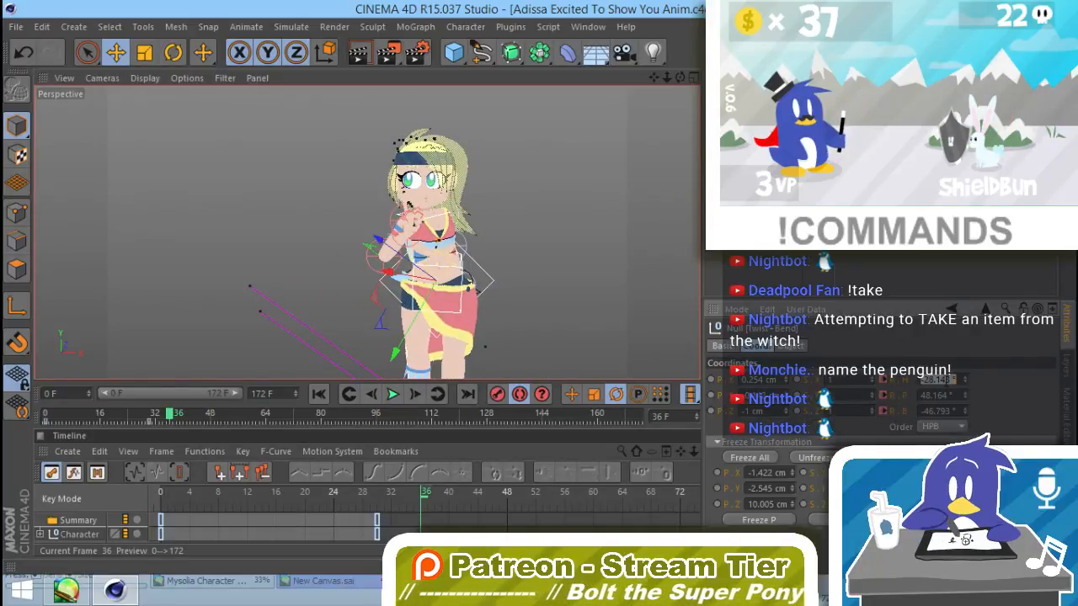
{"action": "key", "text": "Tab"}
{"action": "type", "text": "0"}
{"action": "key", "text": "Tab"}
{"action": "type", "text": "0"}
{"action": "key", "text": "Return"}
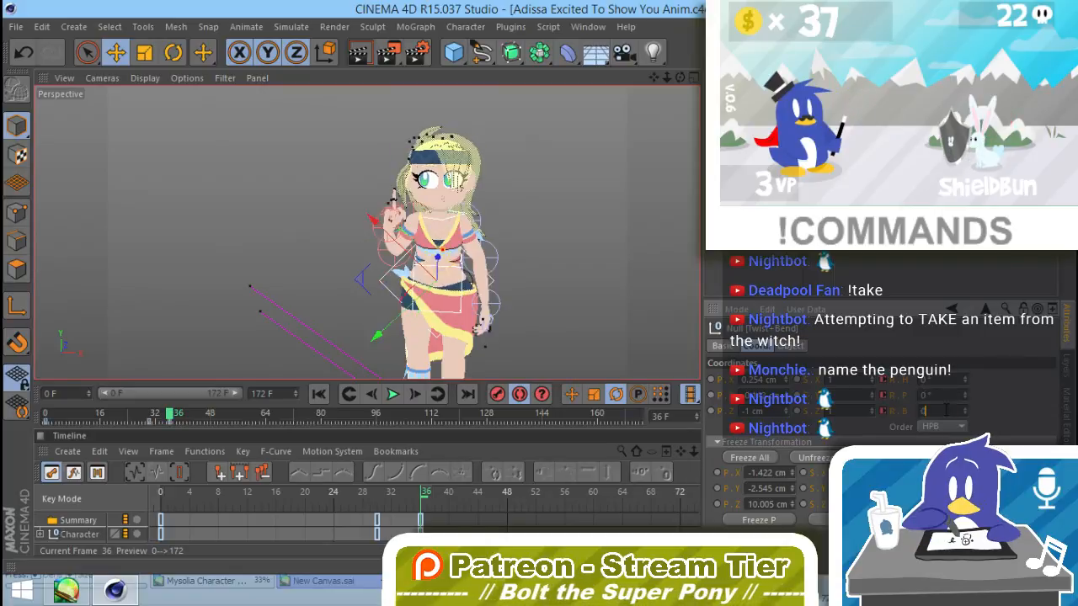
Step: Select the Neck null and reset its pitch rotation to 0° at frame 36
{"action": "left_click", "coordinate": [527, 253]}
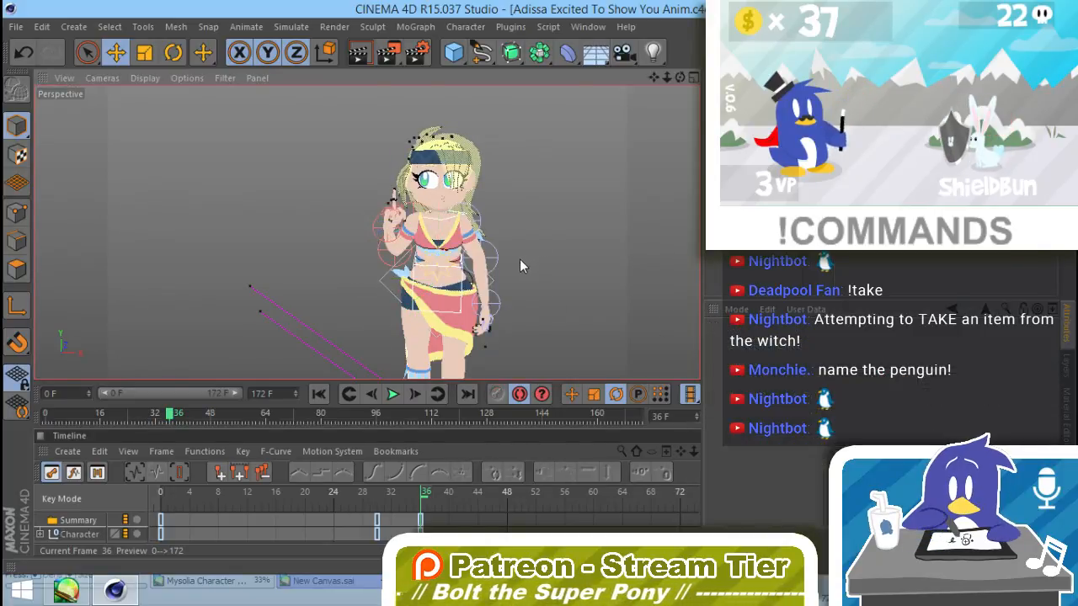
{"action": "left_click", "coordinate": [464, 254]}
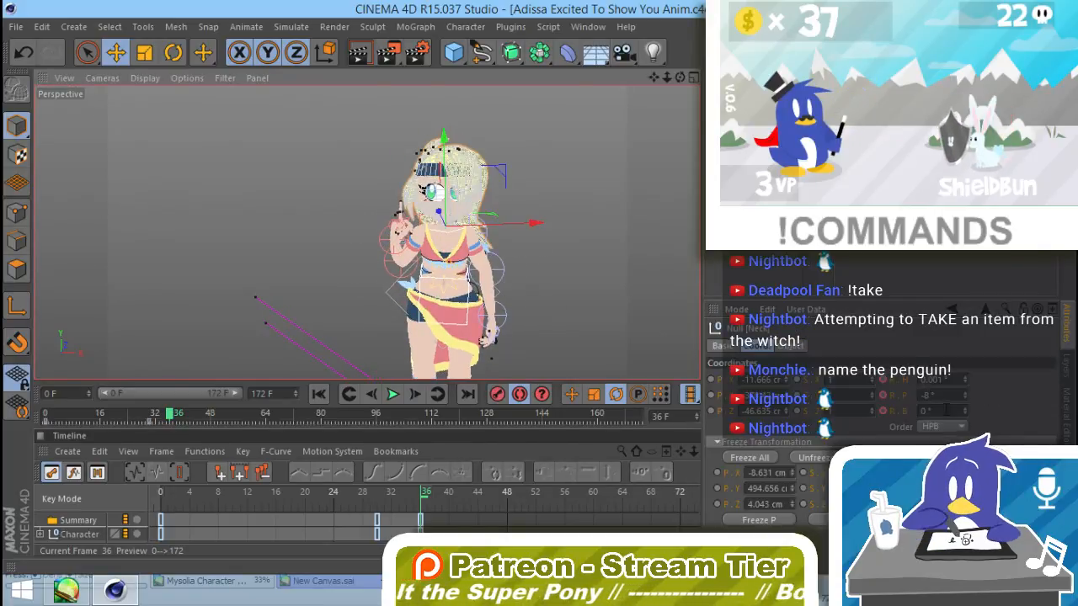
{"action": "left_click", "coordinate": [934, 395]}
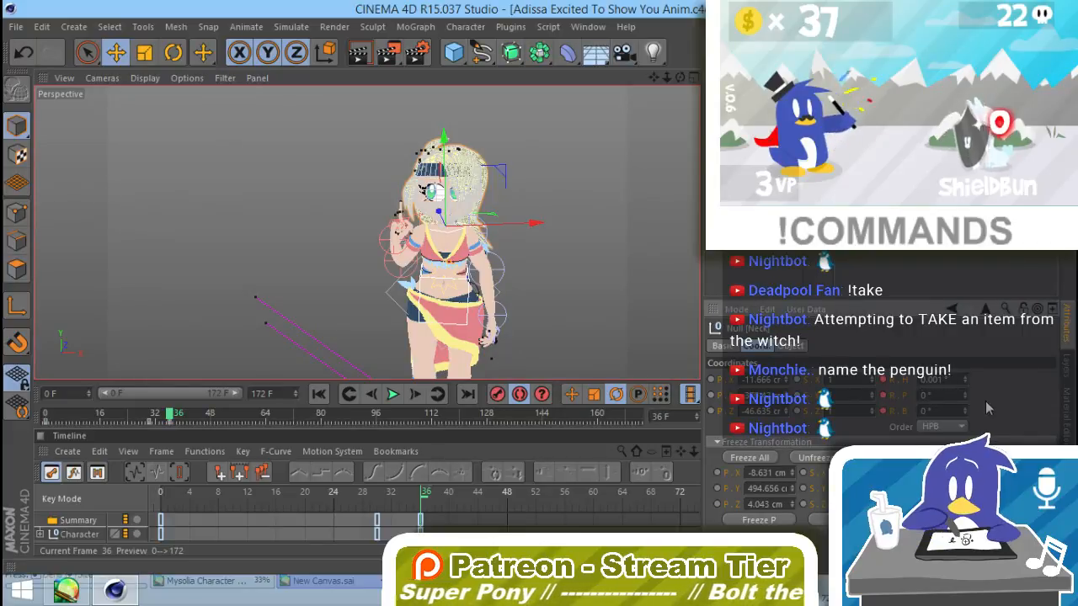
Step: Rotate the shoulder of the character's bent arm to lift the upper arm out sideways from the torso
{"action": "left_click_drag", "start_coordinate": [505, 335], "coordinate": [478, 330], "text": "alt"}
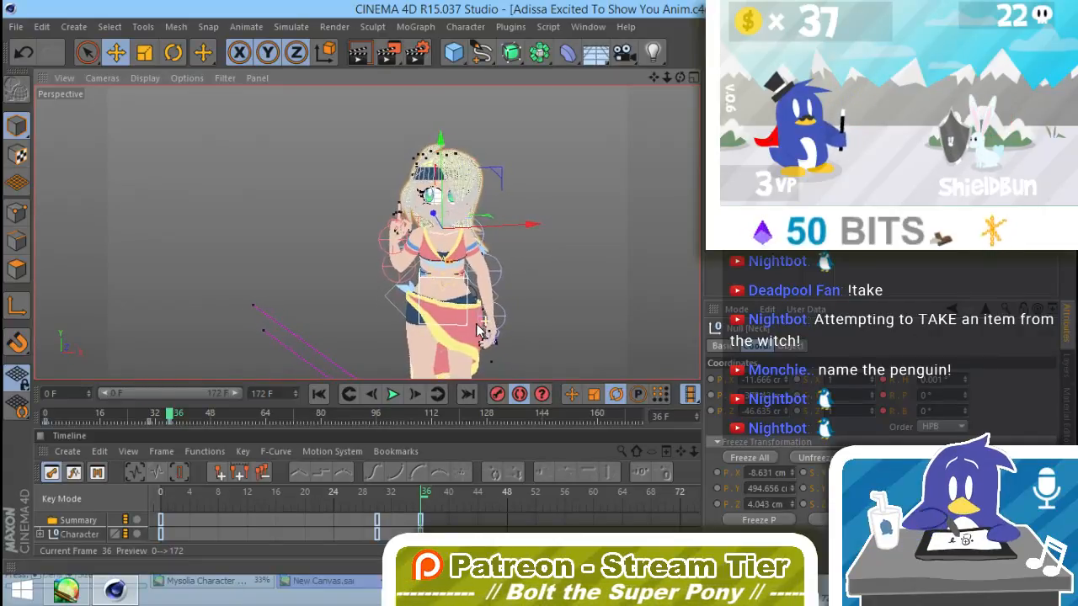
{"action": "left_click", "coordinate": [402, 291]}
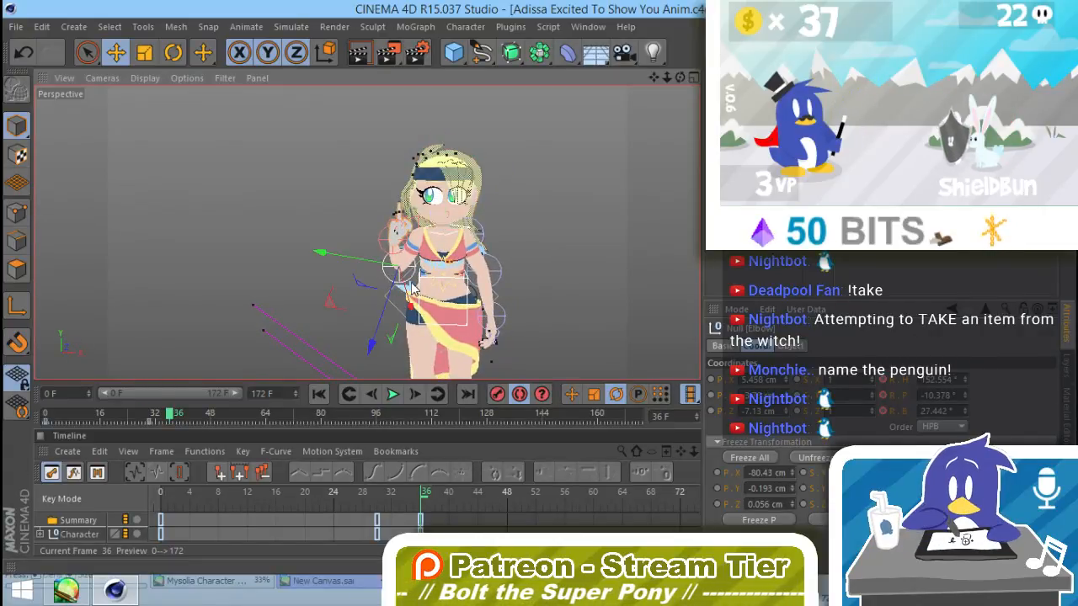
{"action": "key", "text": "r"}
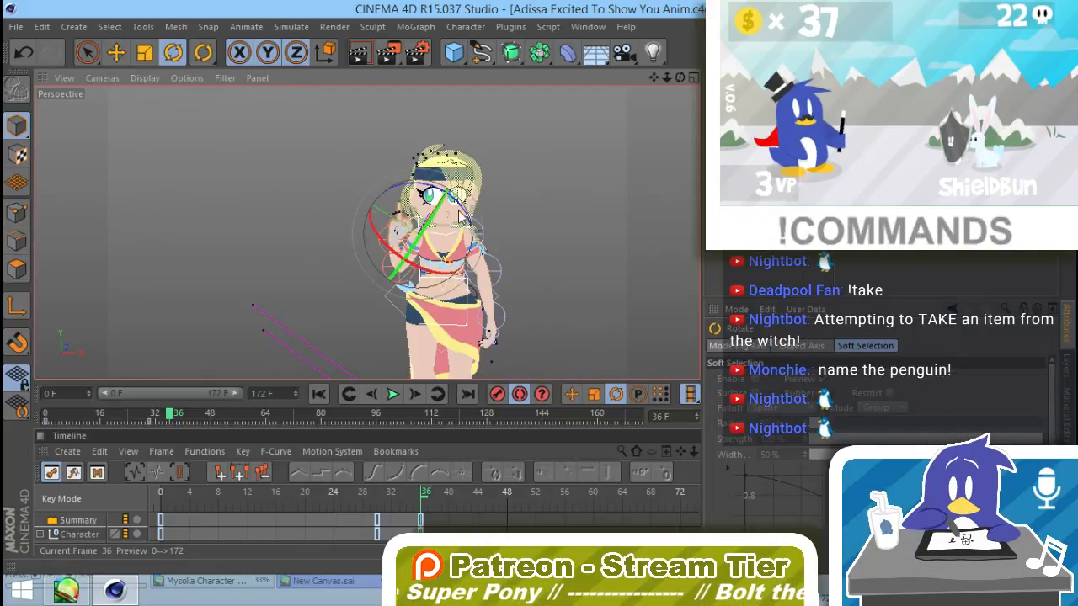
{"action": "left_click_drag", "start_coordinate": [436, 187], "coordinate": [490, 296]}
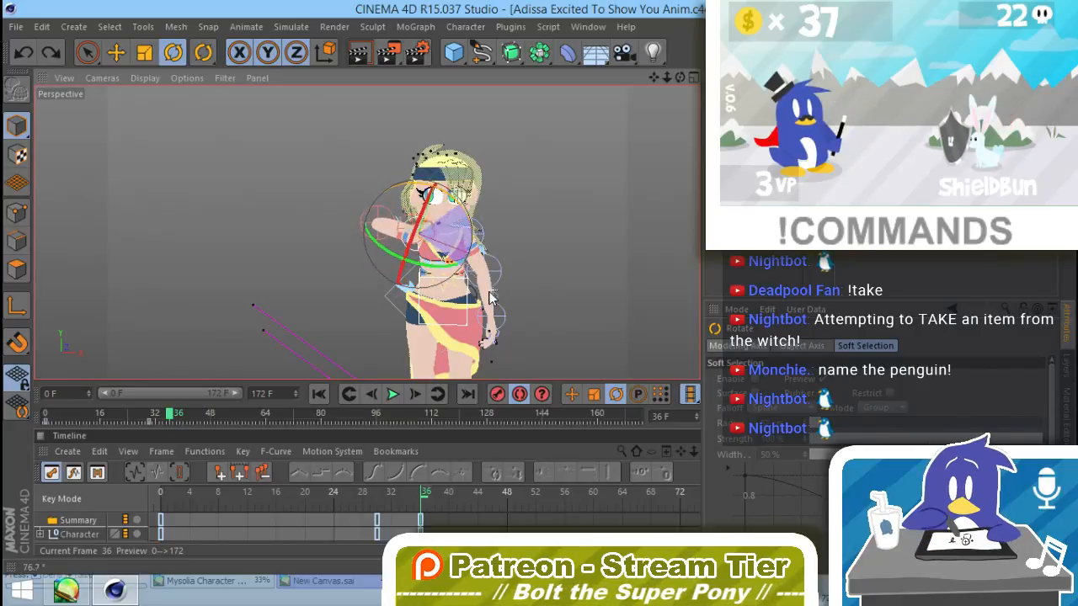
{"action": "left_click_drag", "start_coordinate": [428, 269], "coordinate": [444, 194]}
Step: Rotate the raised arm's Elbow null to a bank of about 88° to swing the forearm upward, and adjust the Wrist null's rotation
{"action": "left_click", "coordinate": [380, 239]}
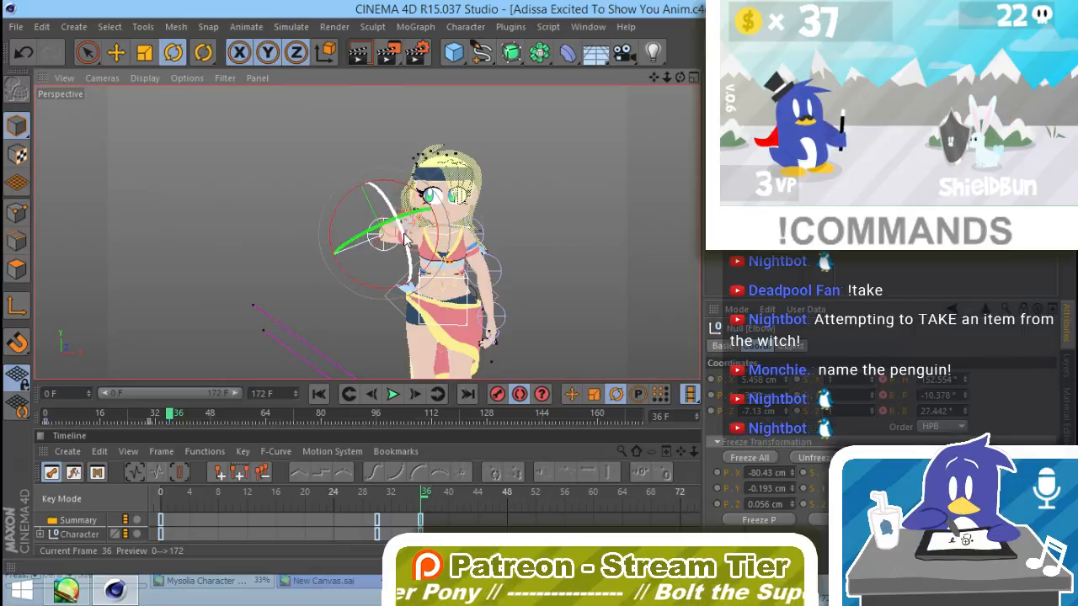
{"action": "left_click_drag", "start_coordinate": [405, 239], "coordinate": [370, 112]}
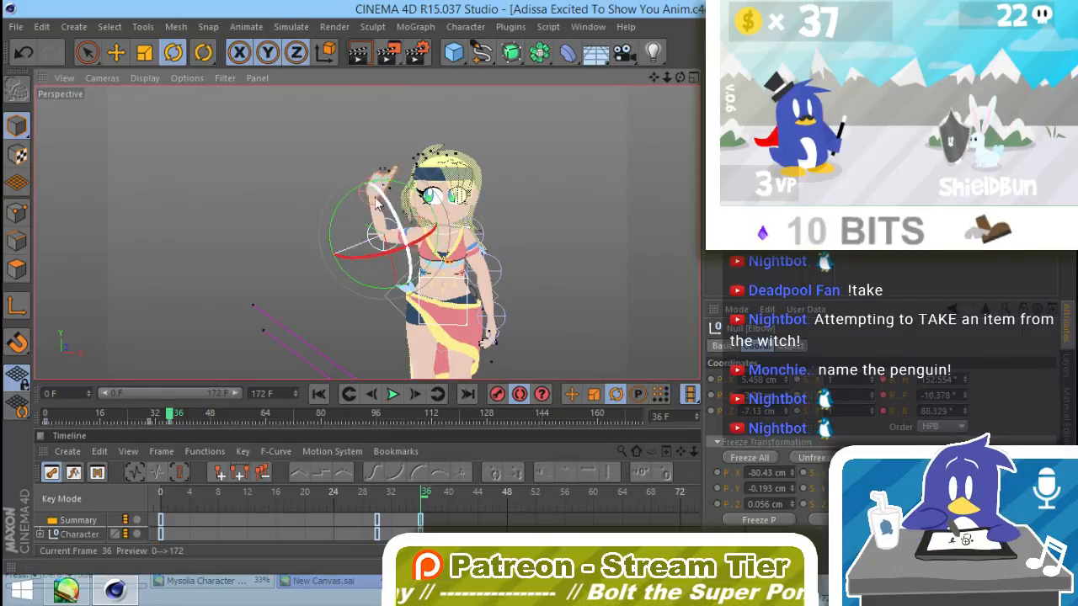
{"action": "left_click", "coordinate": [368, 192]}
{"action": "left_click_drag", "start_coordinate": [430, 194], "coordinate": [426, 159]}
Step: Refine the raised arm's elbow and wrist rotation so the forearm stands upright beside the head with the finger pointing up
{"action": "left_click_drag", "start_coordinate": [381, 240], "coordinate": [762, 227], "text": "alt"}
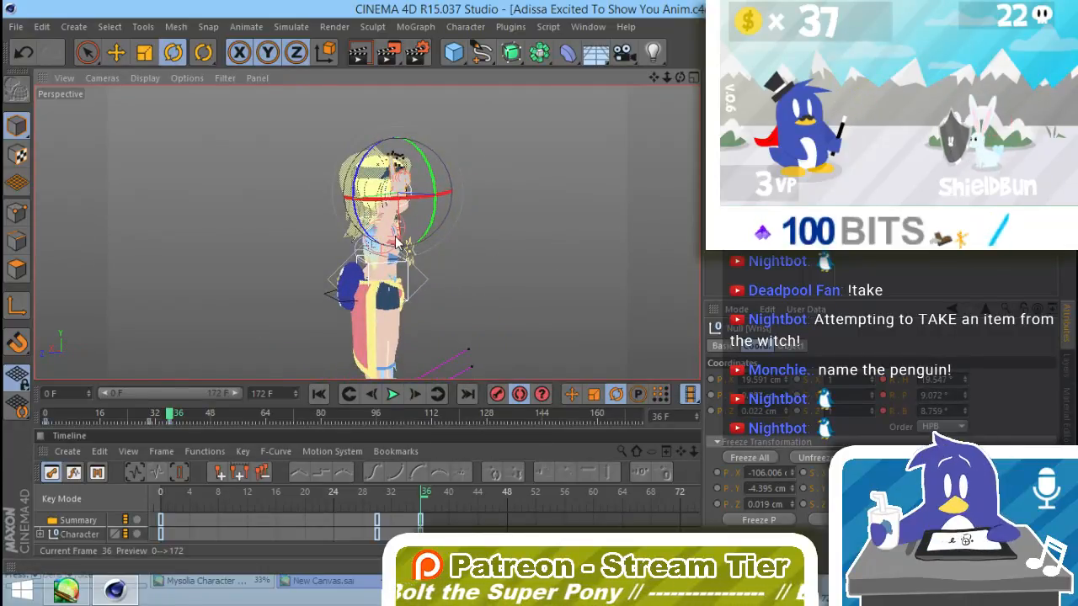
{"action": "left_click_drag", "start_coordinate": [421, 254], "coordinate": [327, 249], "text": "alt"}
{"action": "scroll", "coordinate": [364, 252], "scroll_direction": "up", "scroll_amount": 5}
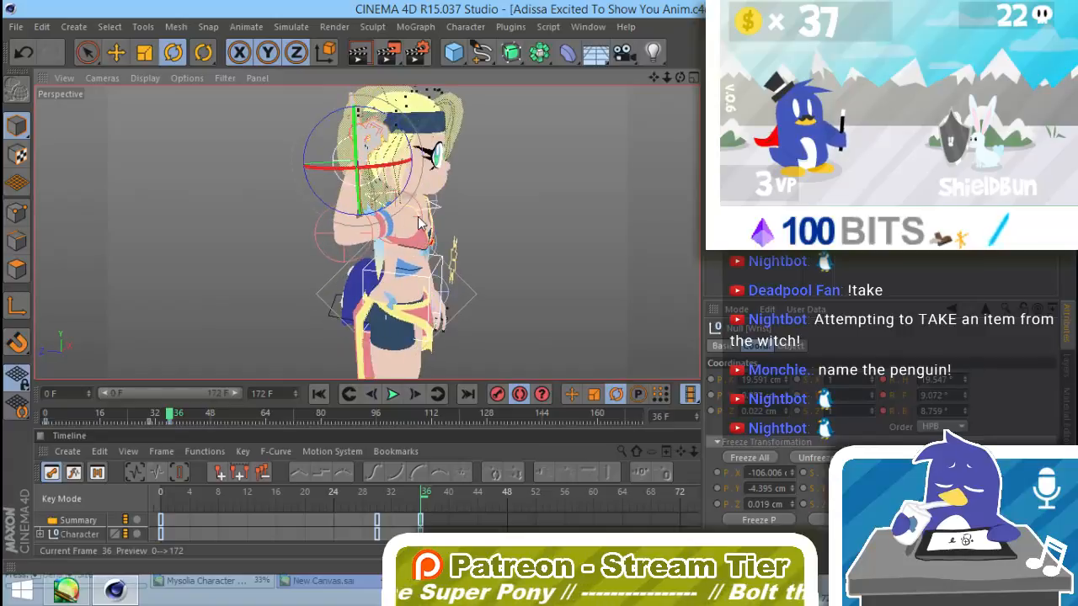
{"action": "left_click", "coordinate": [420, 219]}
{"action": "left_click_drag", "start_coordinate": [404, 246], "coordinate": [260, 237]}
{"action": "left_click", "coordinate": [347, 237]}
{"action": "left_click_drag", "start_coordinate": [362, 187], "coordinate": [374, 226]}
{"action": "left_click", "coordinate": [331, 135]}
{"action": "middle_click_drag", "start_coordinate": [358, 150], "coordinate": [362, 213], "text": "alt"}
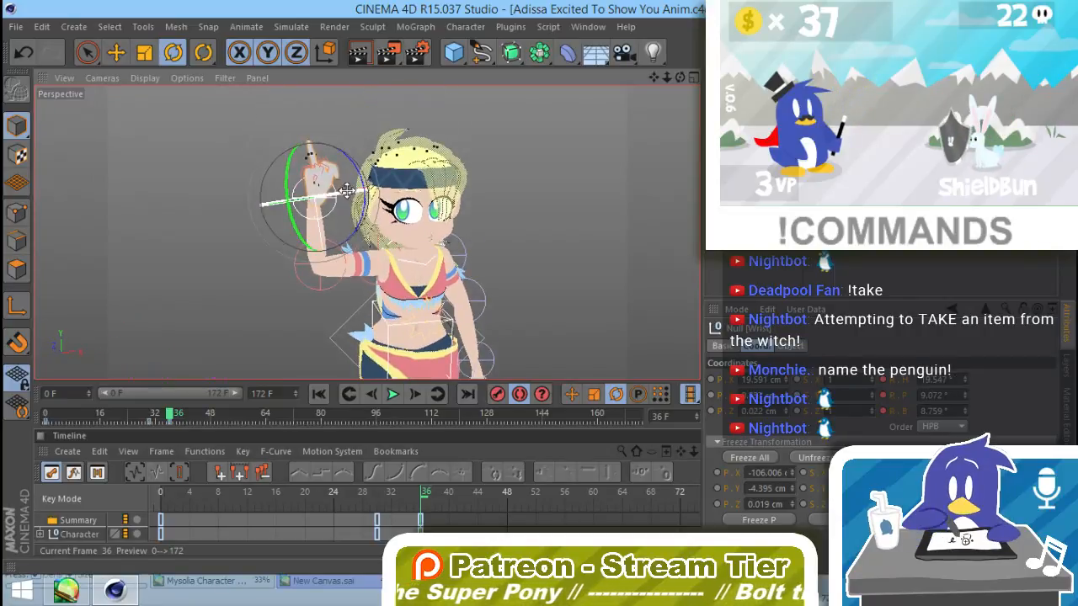
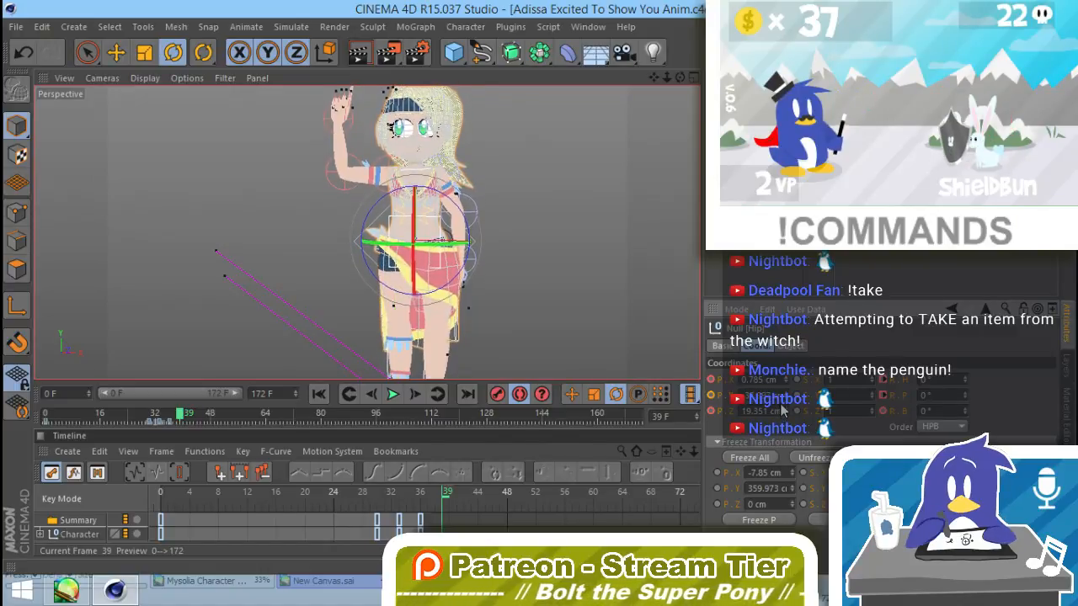
Step: Record a keyframe at frame 39 for the finger-raised pose and clear the selection
{"action": "key", "text": "F9"}
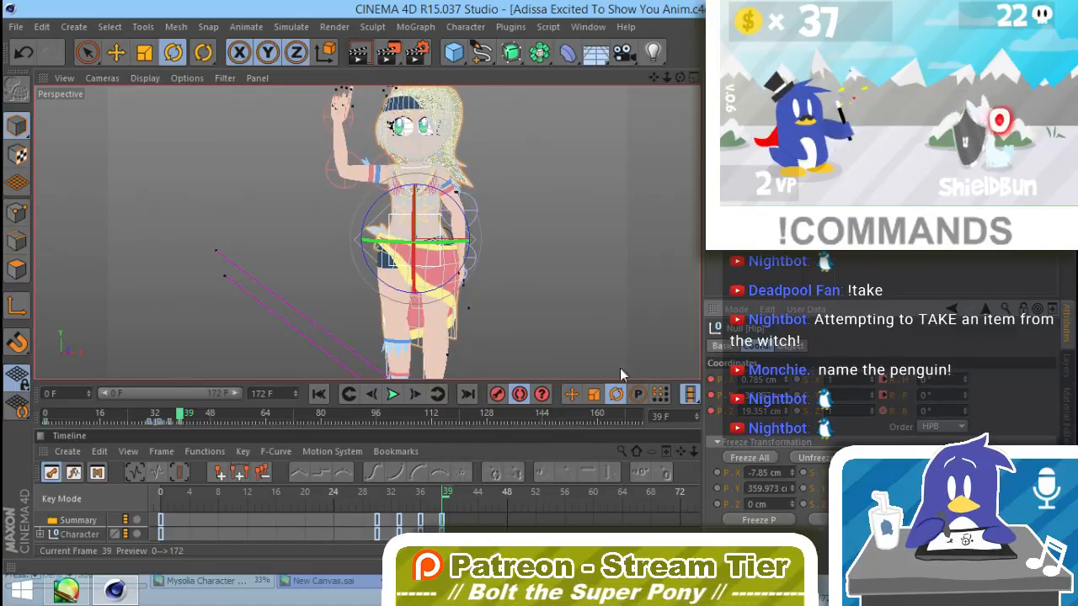
{"action": "left_click", "coordinate": [534, 329]}
Step: Try raising the character's right Ankle null to bend the knee, and undo the move
{"action": "middle_click_drag", "start_coordinate": [438, 322], "coordinate": [489, 266], "text": "alt"}
{"action": "left_click_drag", "start_coordinate": [489, 266], "coordinate": [660, 276], "text": "alt"}
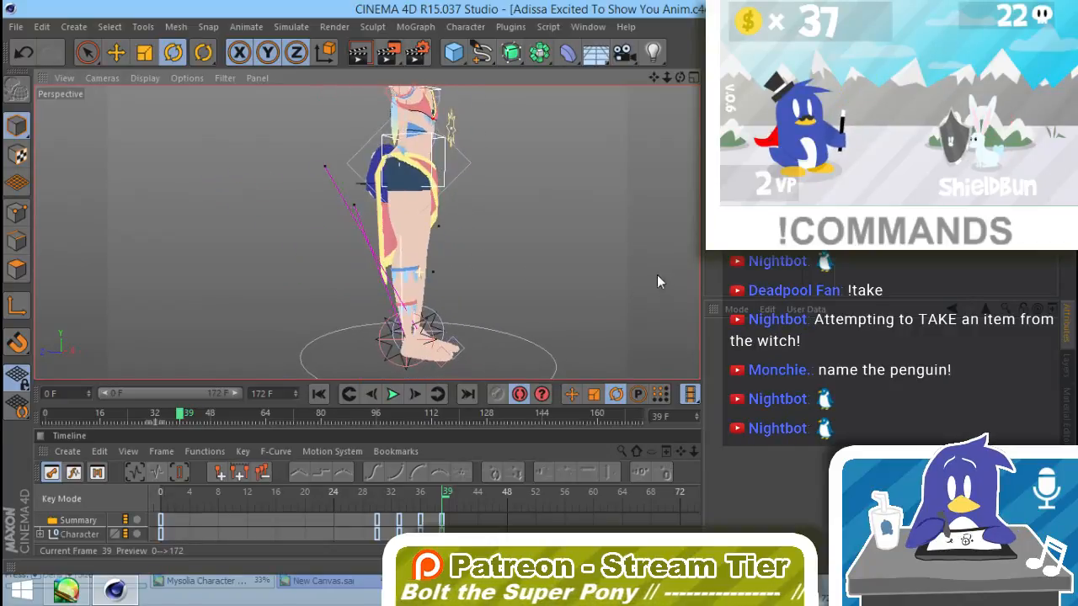
{"action": "left_click", "coordinate": [380, 335]}
{"action": "key", "text": "e"}
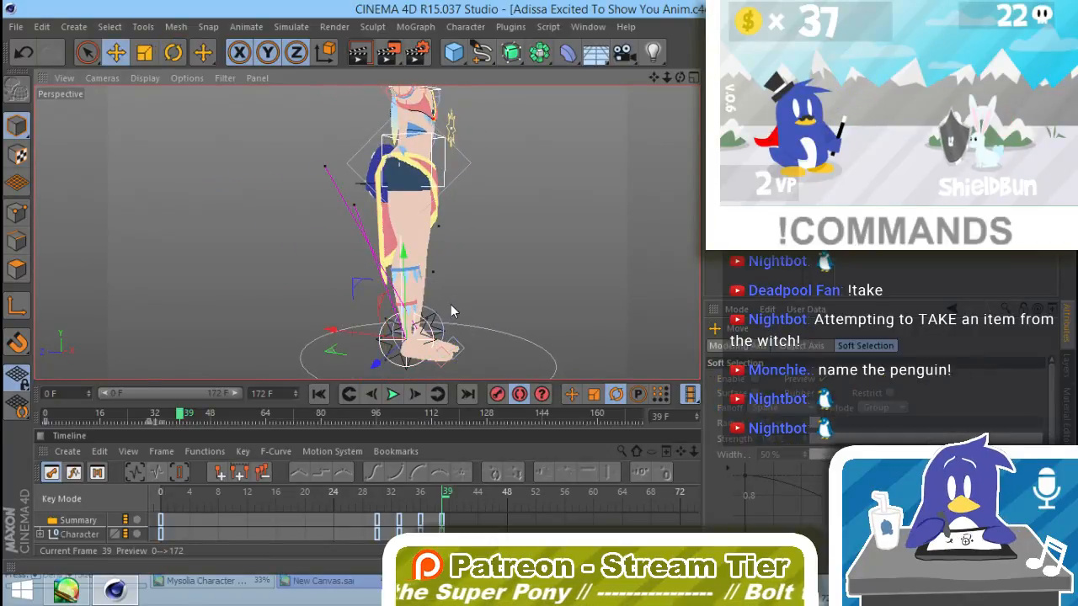
{"action": "left_click_drag", "start_coordinate": [357, 282], "coordinate": [408, 243]}
{"action": "left_click_drag", "start_coordinate": [484, 339], "coordinate": [430, 260], "text": "alt"}
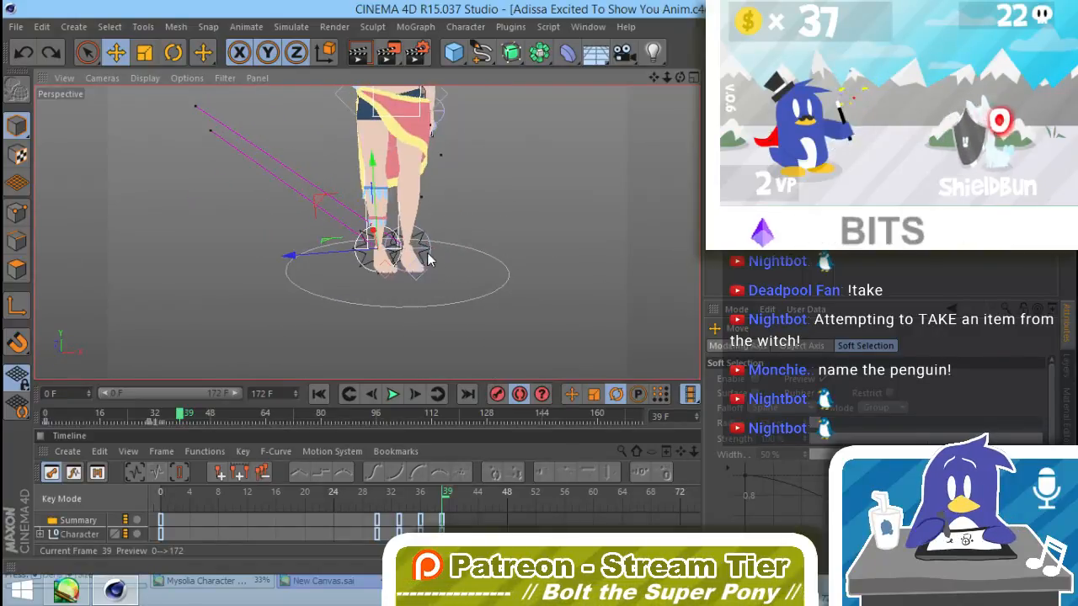
Step: Select the Ankle null of the left leg, try raising that foot, and undo the changes
{"action": "left_click", "coordinate": [428, 244]}
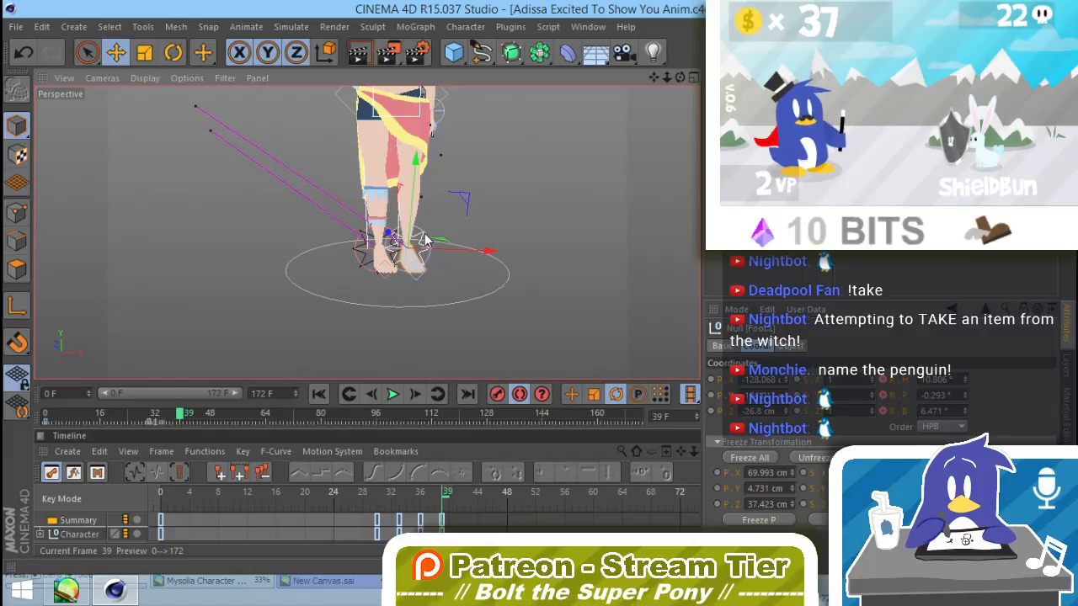
{"action": "left_click", "coordinate": [422, 236]}
{"action": "left_click_drag", "start_coordinate": [426, 240], "coordinate": [443, 251], "text": "alt"}
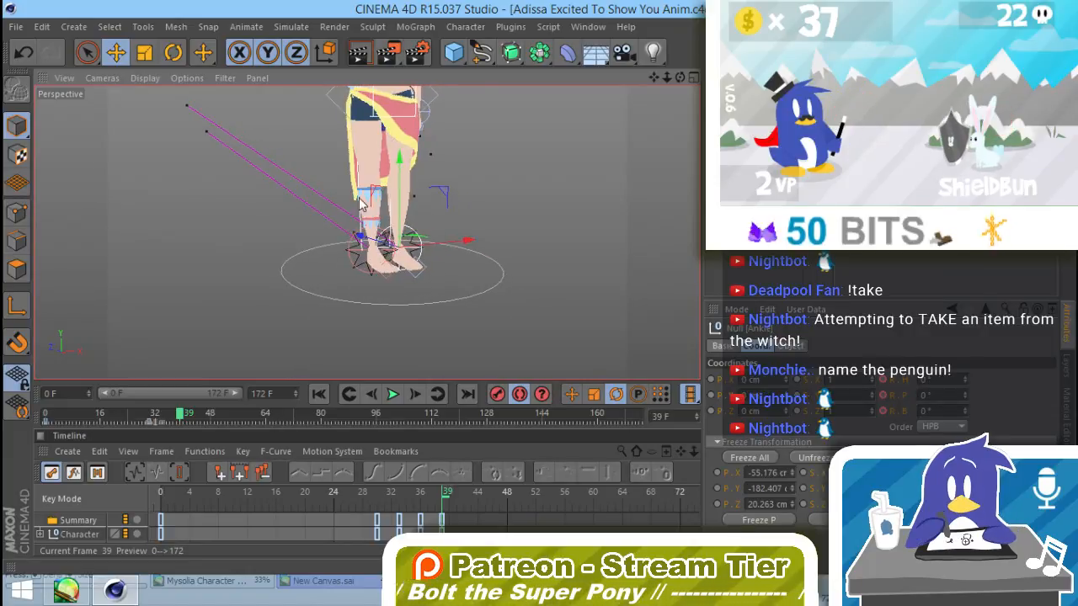
{"action": "left_click_drag", "start_coordinate": [376, 194], "coordinate": [384, 173]}
{"action": "left_click_drag", "start_coordinate": [480, 218], "coordinate": [490, 215]}
{"action": "left_click_drag", "start_coordinate": [455, 294], "coordinate": [591, 251], "text": "alt"}
{"action": "key", "text": "ctrl+z"}
{"action": "key", "text": "ctrl+z"}
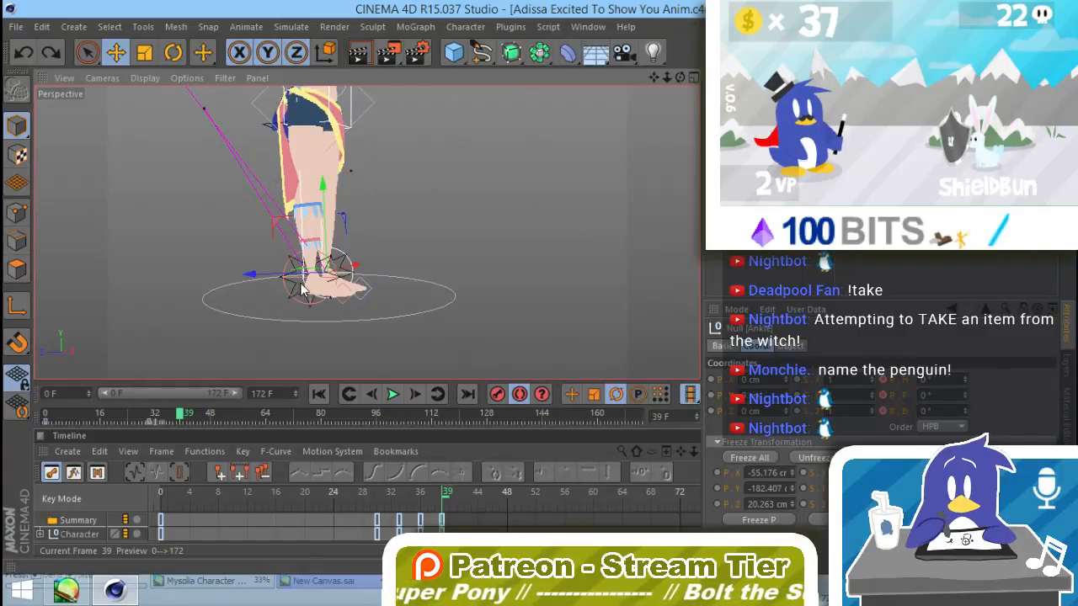
Step: Try lifting the right leg with the Foot.R null and its Ankle null, undoing each move
{"action": "left_click", "coordinate": [284, 288]}
{"action": "left_click_drag", "start_coordinate": [253, 228], "coordinate": [263, 214]}
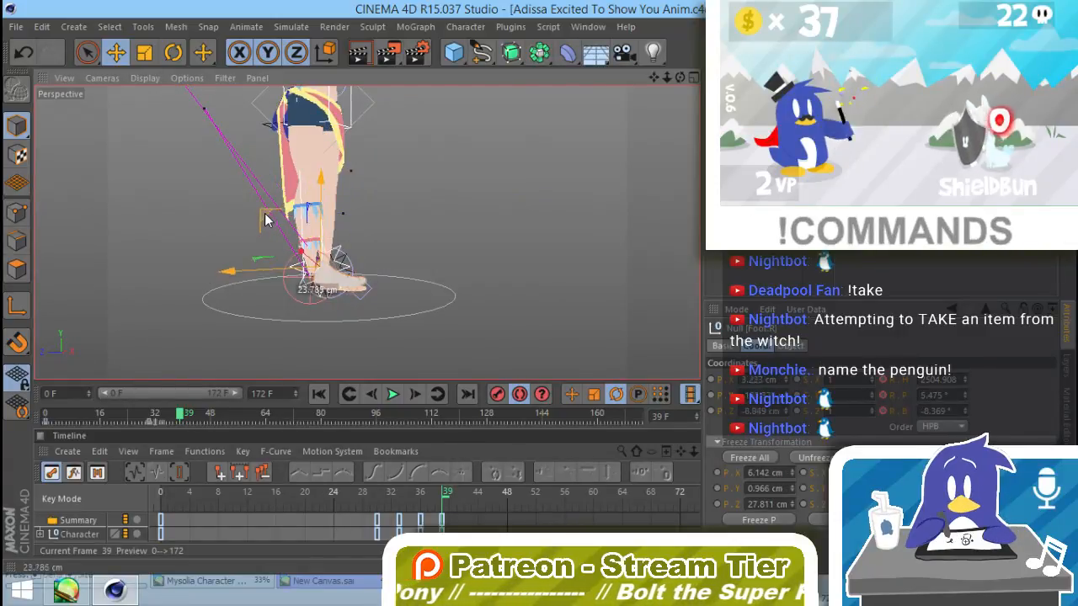
{"action": "key", "text": "ctrl+z"}
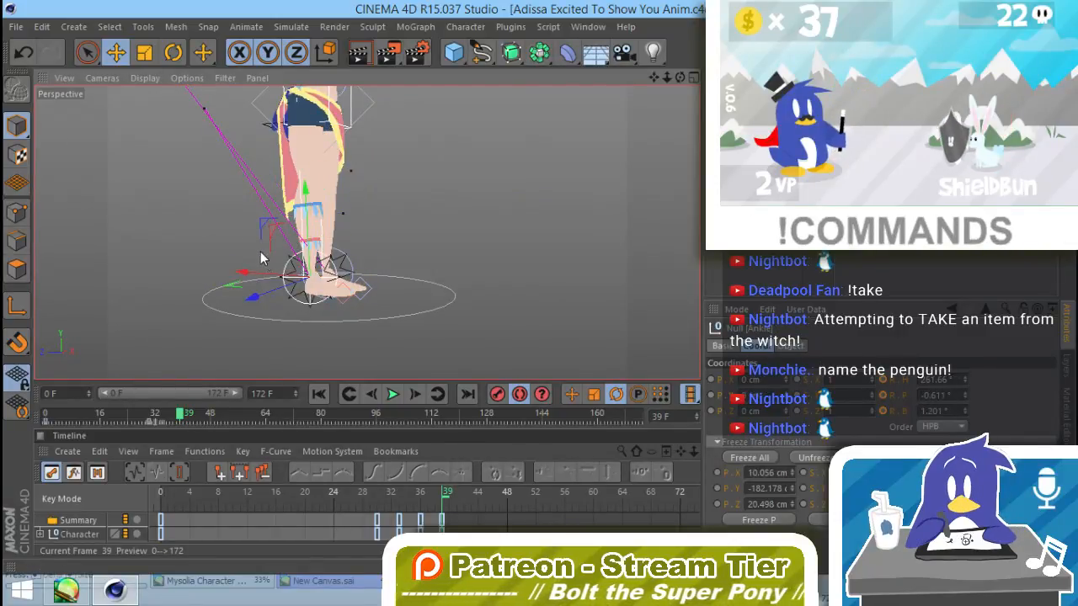
{"action": "left_click_drag", "start_coordinate": [262, 222], "coordinate": [291, 191]}
{"action": "left_click_drag", "start_coordinate": [400, 296], "coordinate": [327, 317], "text": "alt"}
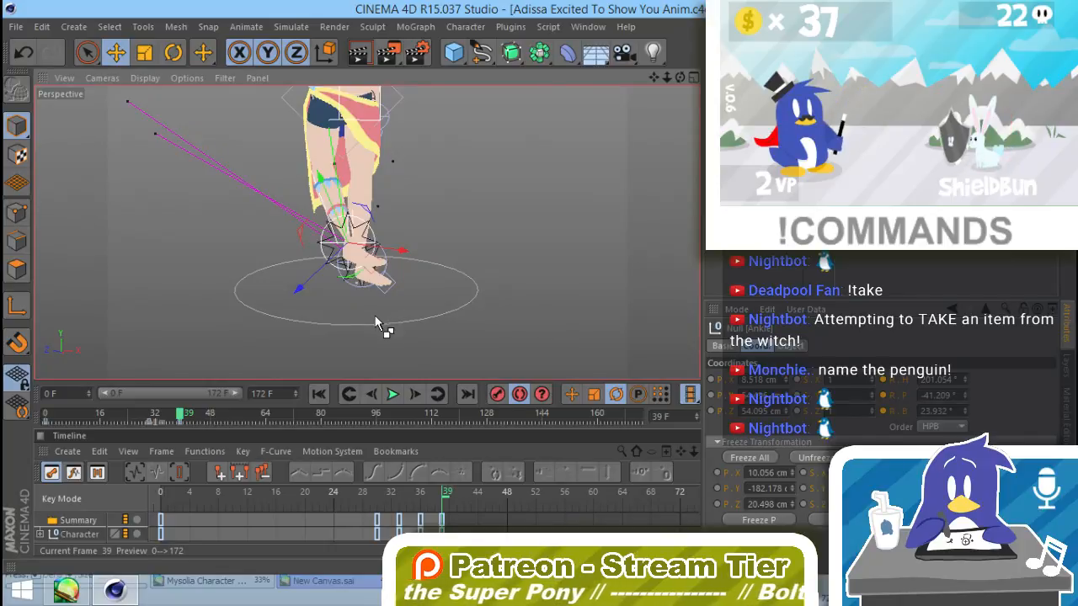
{"action": "key", "text": "ctrl+z"}
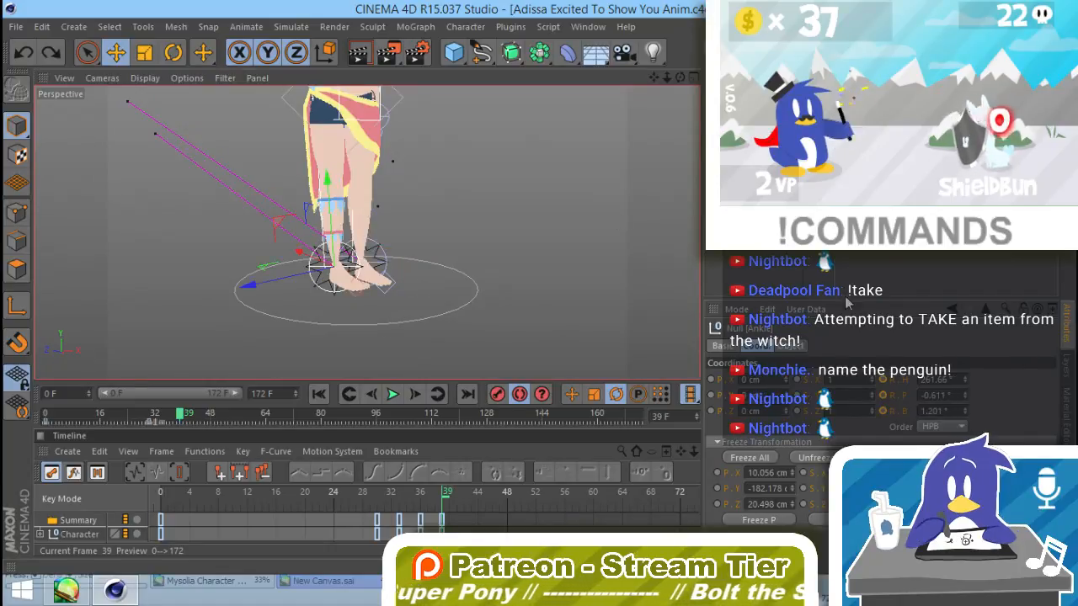
Step: Try different pole vector settings in the IK tag of the right leg's Ankle null
{"action": "left_click", "coordinate": [841, 271]}
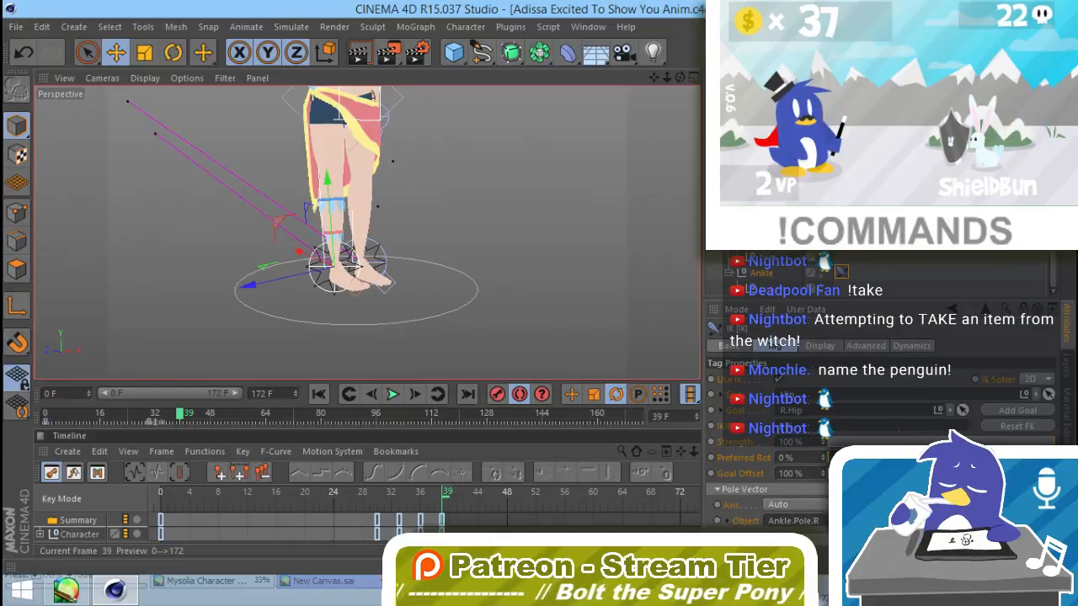
{"action": "left_click", "coordinate": [778, 379]}
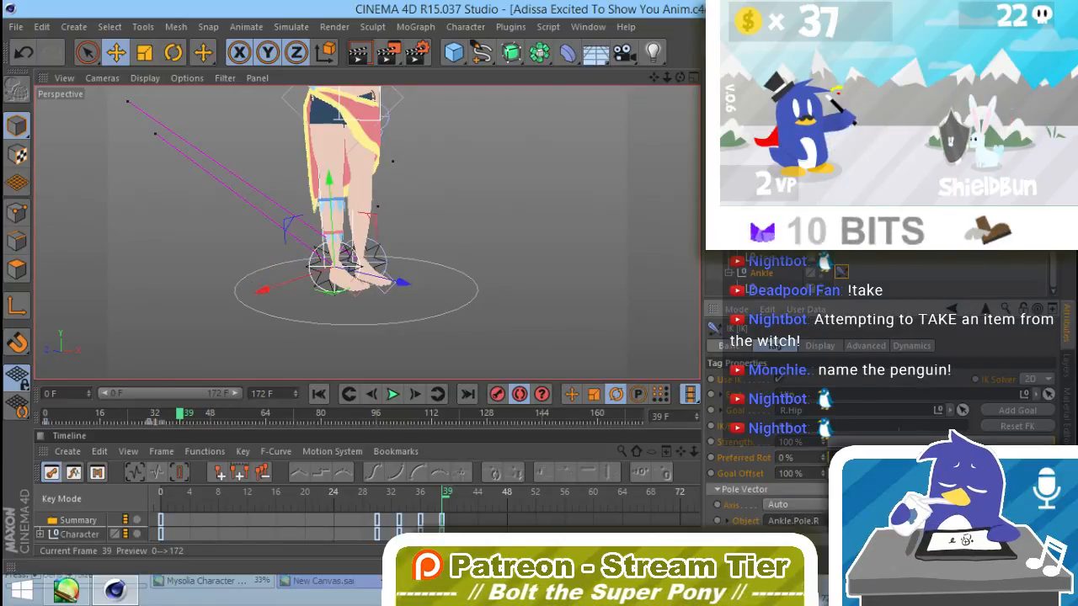
{"action": "left_click", "coordinate": [778, 379]}
{"action": "left_click", "coordinate": [779, 379]}
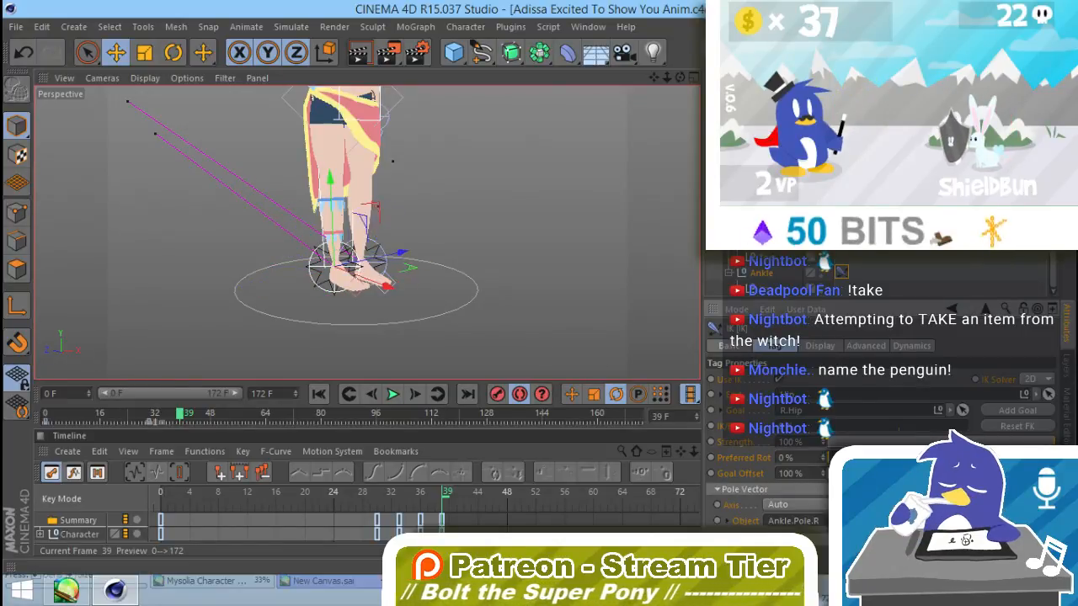
{"action": "key", "text": "ctrl+z"}
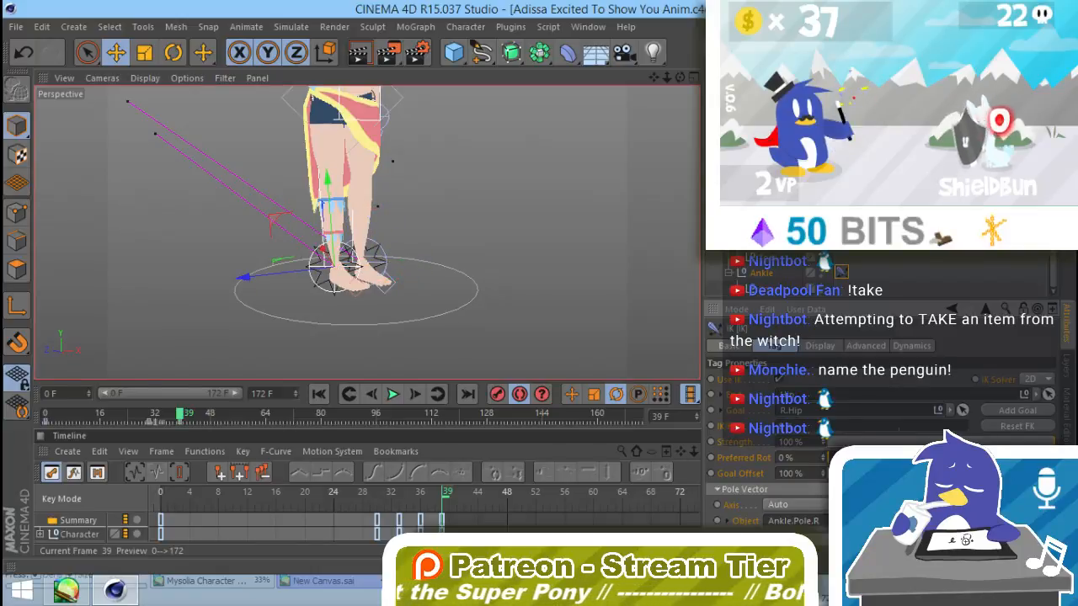
Step: Readjust the right ankle's IK pole vector settings while testing the knee bend with the foot raised, and undo the raise
{"action": "left_click_drag", "start_coordinate": [370, 302], "coordinate": [338, 258], "text": "alt"}
{"action": "left_click_drag", "start_coordinate": [269, 221], "coordinate": [287, 196]}
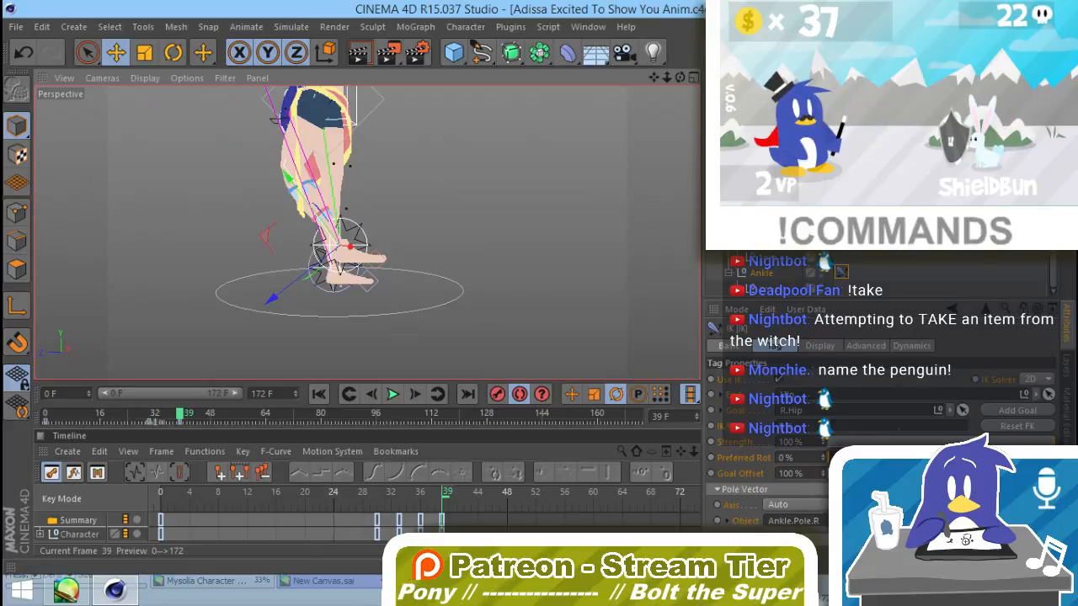
{"action": "left_click", "coordinate": [779, 379]}
{"action": "left_click", "coordinate": [779, 378]}
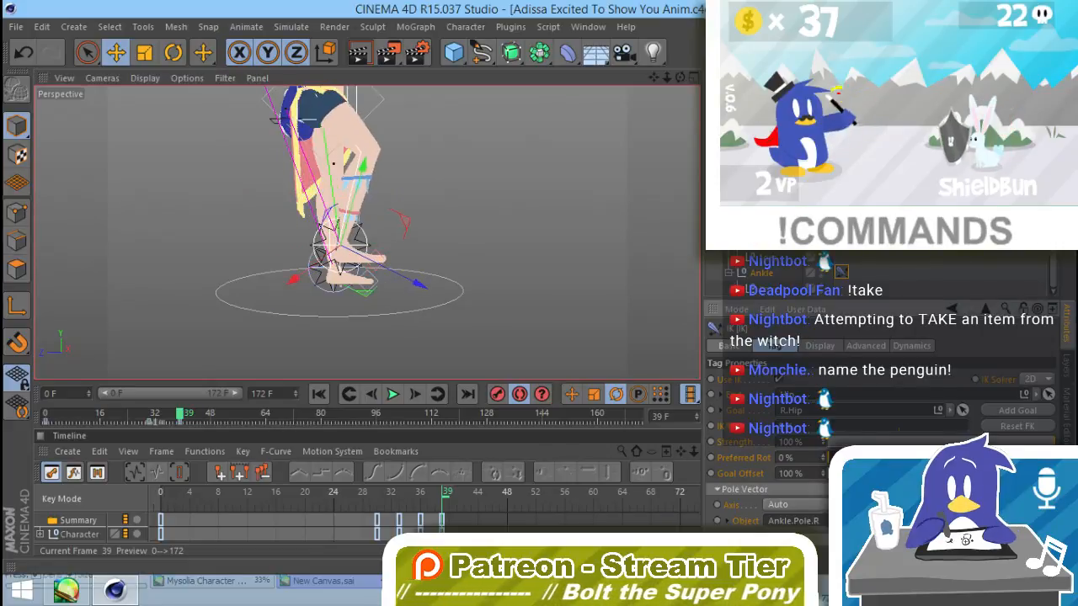
{"action": "left_click_drag", "start_coordinate": [524, 321], "coordinate": [187, 308], "text": "alt"}
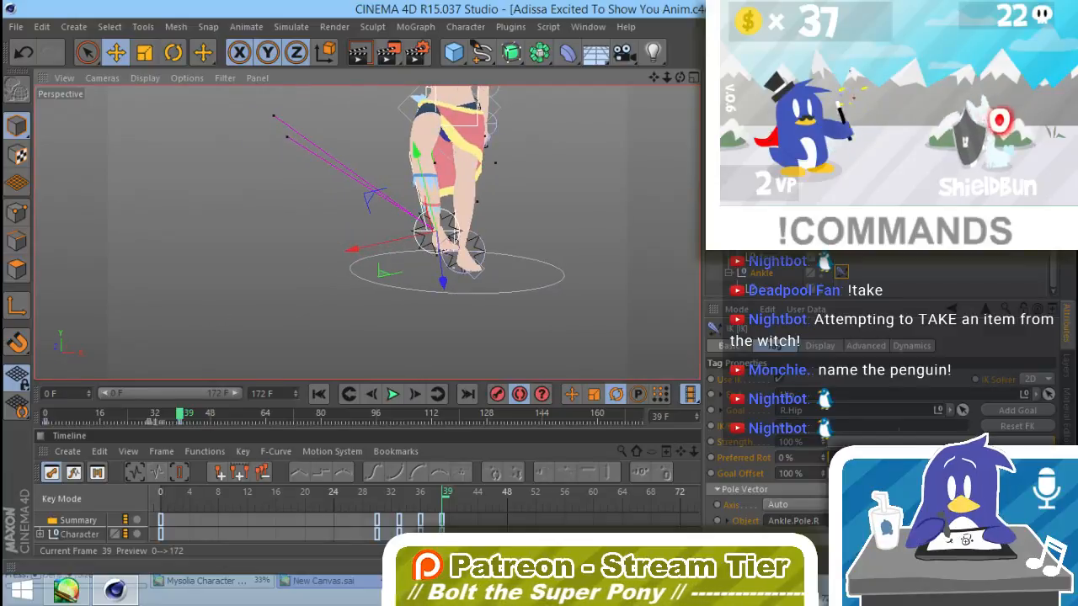
{"action": "left_click_drag", "start_coordinate": [822, 537], "coordinate": [822, 505]}
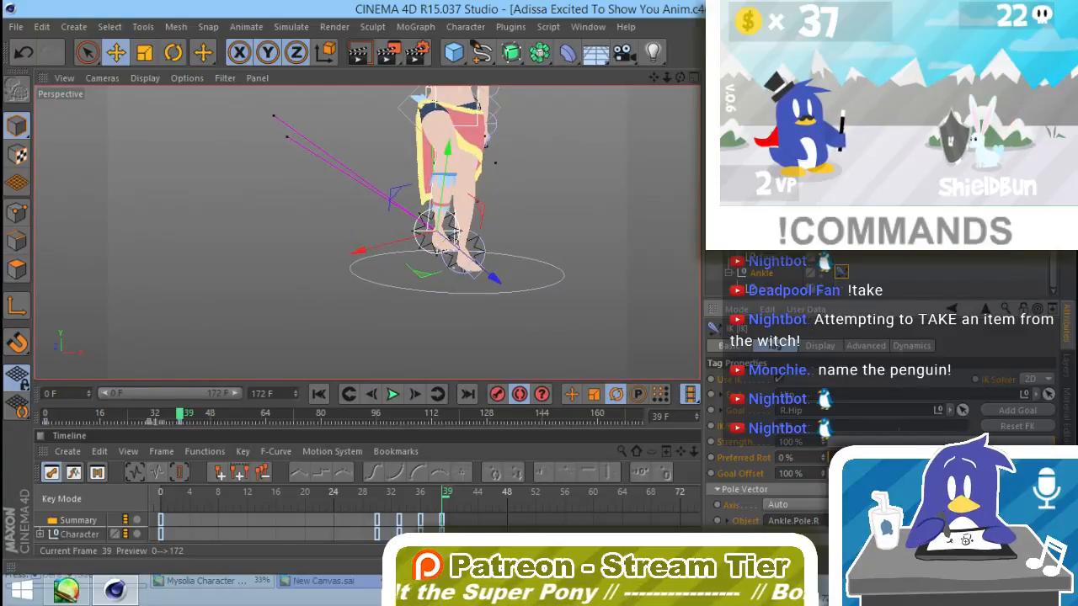
{"action": "mouse_move", "coordinate": [539, 337]}
{"action": "left_mouse_down", "text": "alt"}
{"action": "mouse_move", "coordinate": [438, 327]}
{"action": "mouse_move", "coordinate": [446, 305]}
{"action": "mouse_move", "coordinate": [543, 352]}
{"action": "left_mouse_up", "text": "alt"}
{"action": "key", "text": "ctrl+z"}
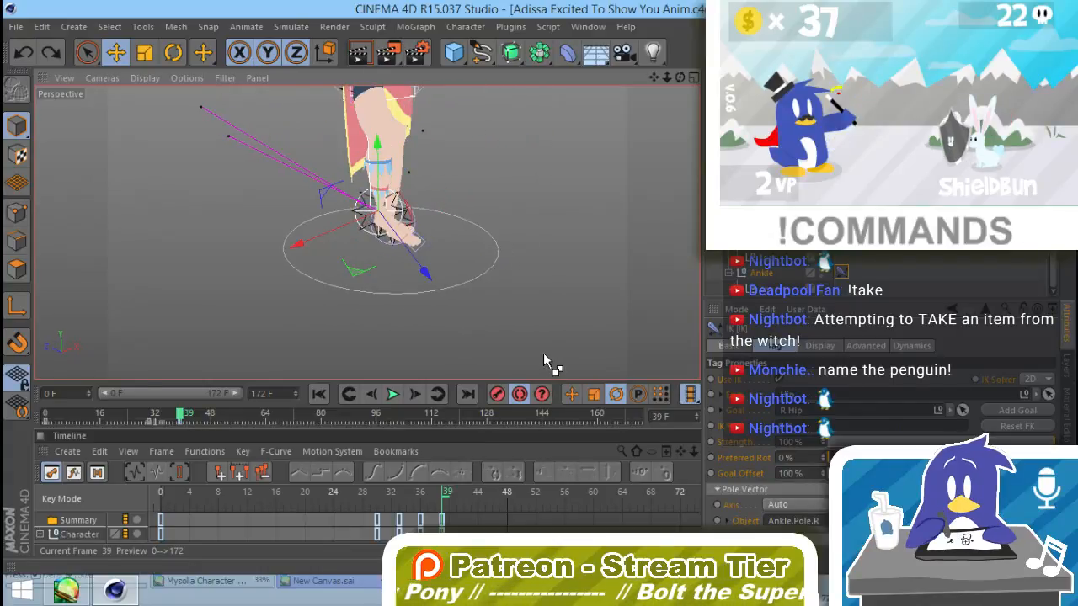
{"action": "key", "text": "ctrl+z"}
{"action": "key", "text": "ctrl+z"}
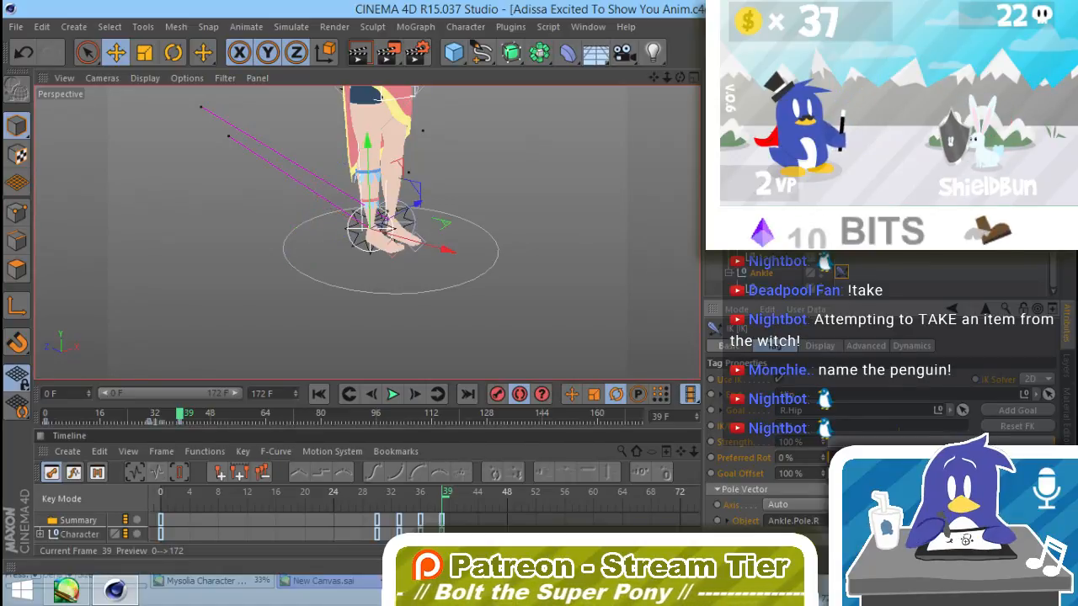
Step: Try lifting the left leg's Ankle null to test its knee bend, and undo the move
{"action": "left_click_drag", "start_coordinate": [544, 291], "coordinate": [332, 325], "text": "alt"}
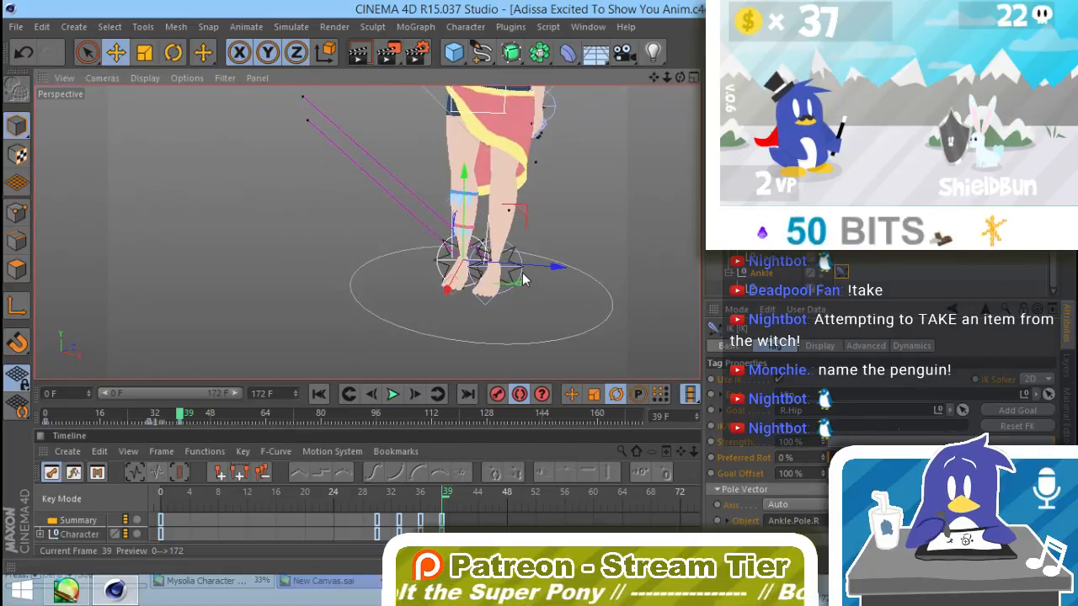
{"action": "left_click", "coordinate": [522, 281]}
{"action": "left_click_drag", "start_coordinate": [522, 280], "coordinate": [401, 286], "text": "alt"}
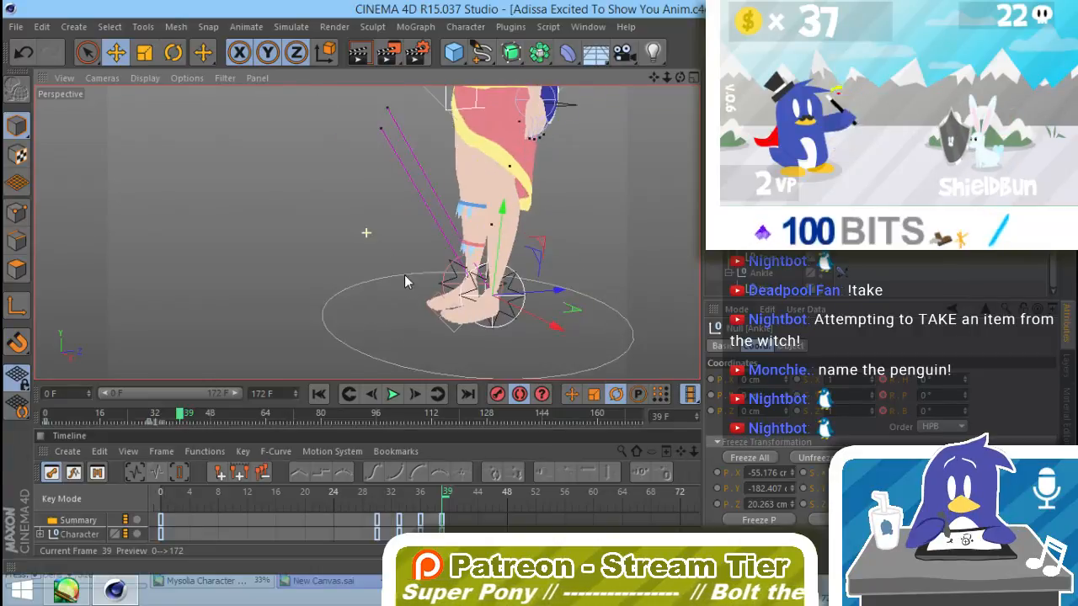
{"action": "left_click_drag", "start_coordinate": [539, 242], "coordinate": [527, 225]}
{"action": "key", "text": "ctrl+z"}
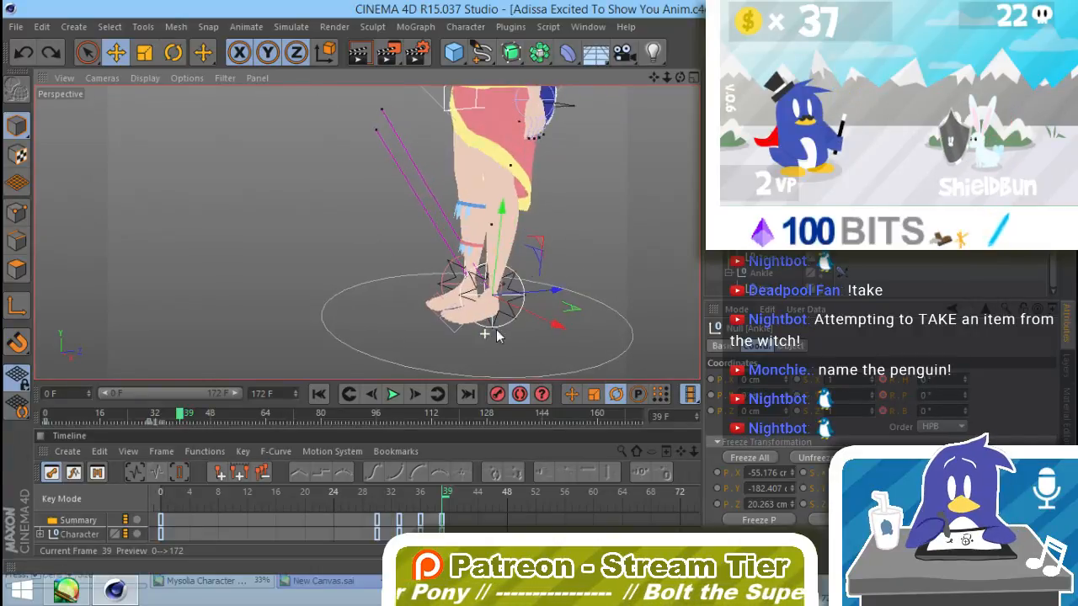
Step: Check the full-body pose from the front and scrub the animation around frame 39
{"action": "left_click_drag", "start_coordinate": [489, 336], "coordinate": [660, 301], "text": "alt"}
{"action": "left_click_drag", "start_coordinate": [560, 250], "coordinate": [519, 265], "text": "alt"}
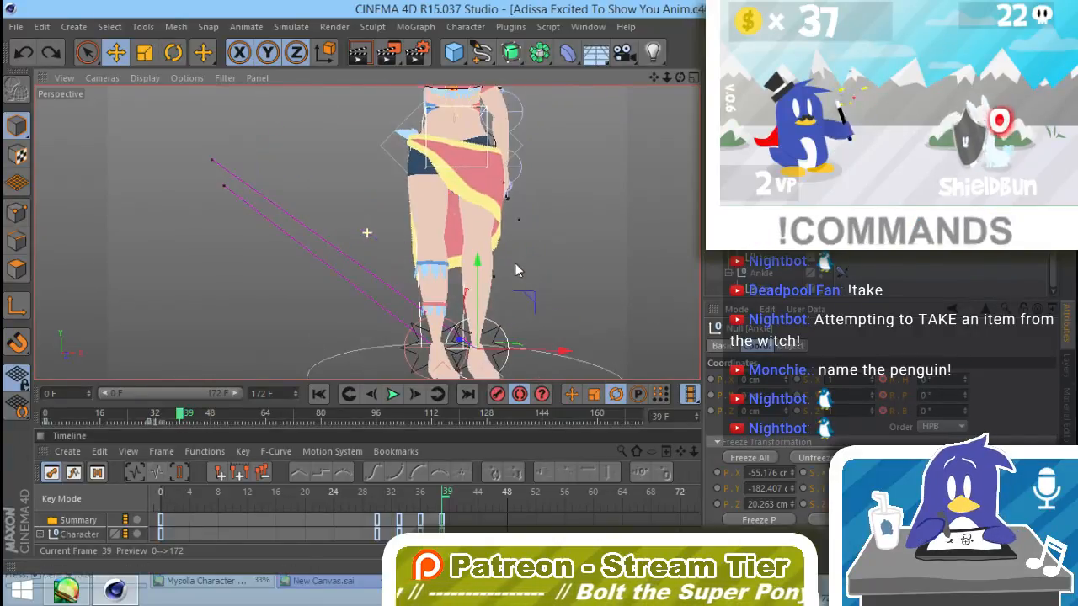
{"action": "left_click_drag", "start_coordinate": [459, 242], "coordinate": [492, 263], "text": "alt"}
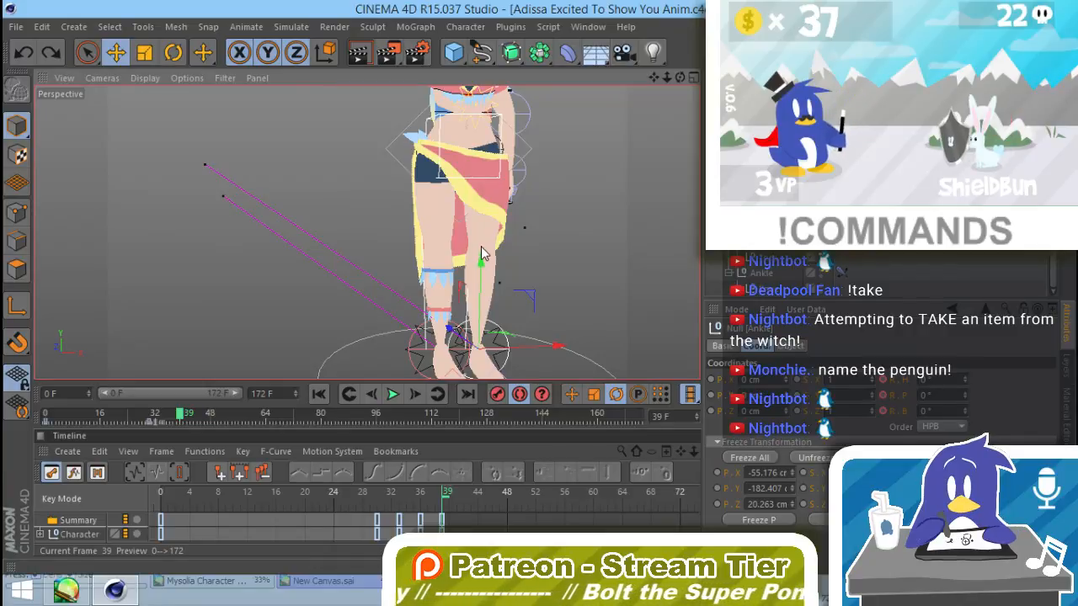
{"action": "middle_click_drag", "start_coordinate": [527, 190], "coordinate": [521, 246], "text": "alt"}
{"action": "right_click_drag", "start_coordinate": [544, 250], "coordinate": [487, 267], "text": "alt"}
{"action": "middle_click_drag", "start_coordinate": [494, 240], "coordinate": [476, 287], "text": "alt"}
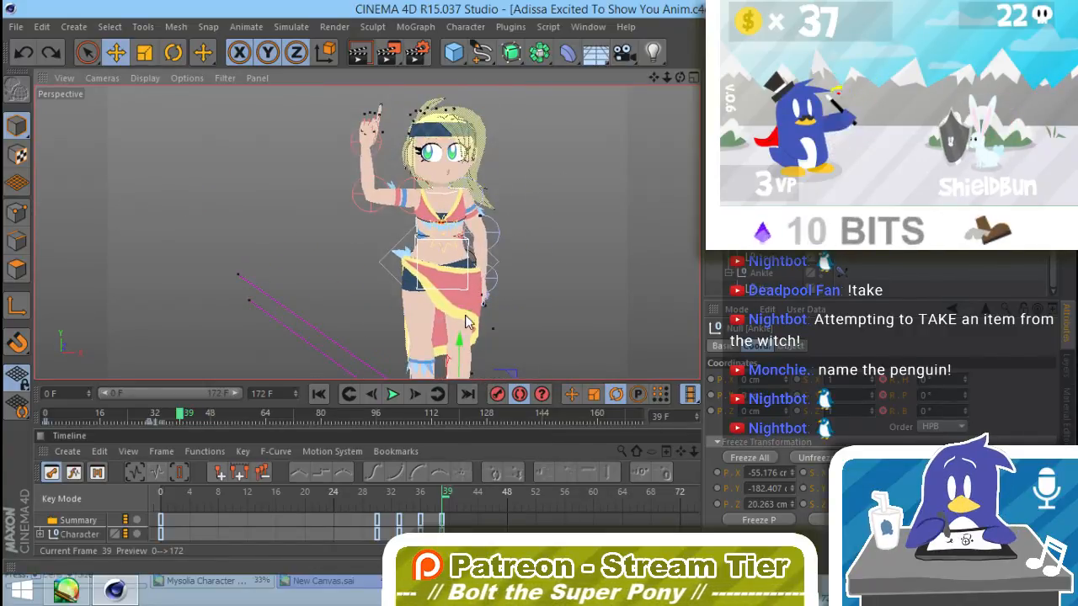
{"action": "mouse_move", "coordinate": [181, 414]}
{"action": "left_mouse_down"}
{"action": "mouse_move", "coordinate": [163, 414]}
{"action": "mouse_move", "coordinate": [180, 421]}
{"action": "left_mouse_up"}
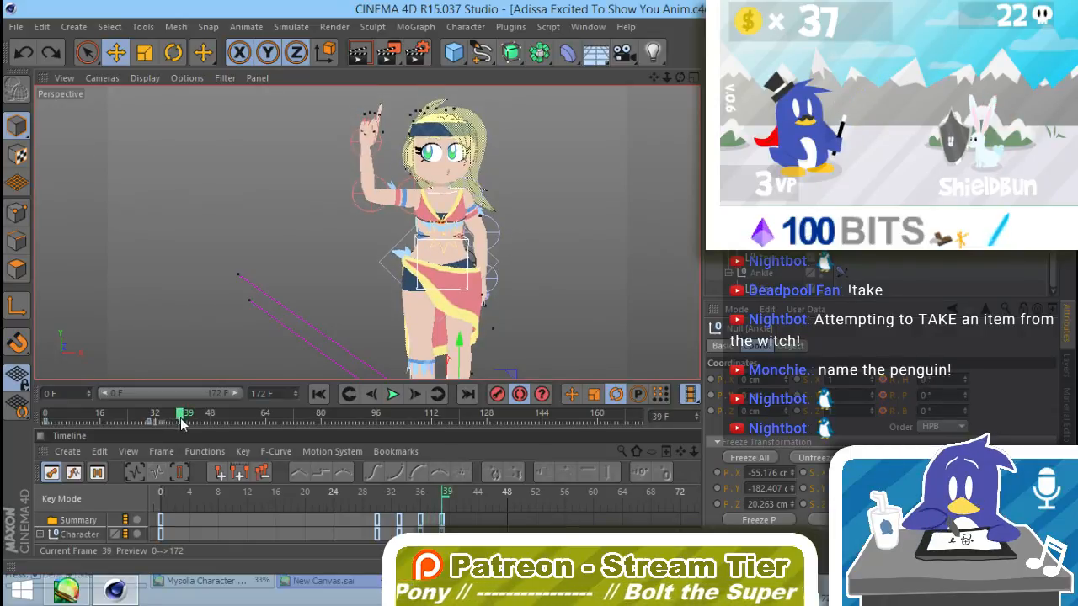
Step: At frame 36, rotate the raised arm's Shoulder null to a bank of about 10.15° and its Elbow null to about 105.41°
{"action": "left_click", "coordinate": [402, 194]}
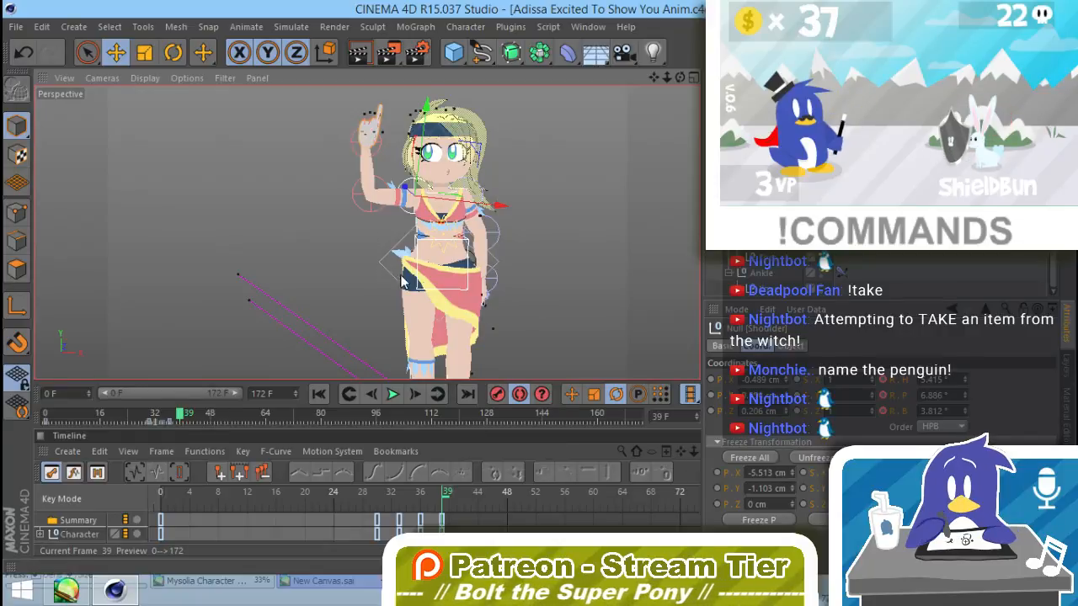
{"action": "left_click", "coordinate": [362, 208]}
{"action": "left_click_drag", "start_coordinate": [181, 416], "coordinate": [170, 413]}
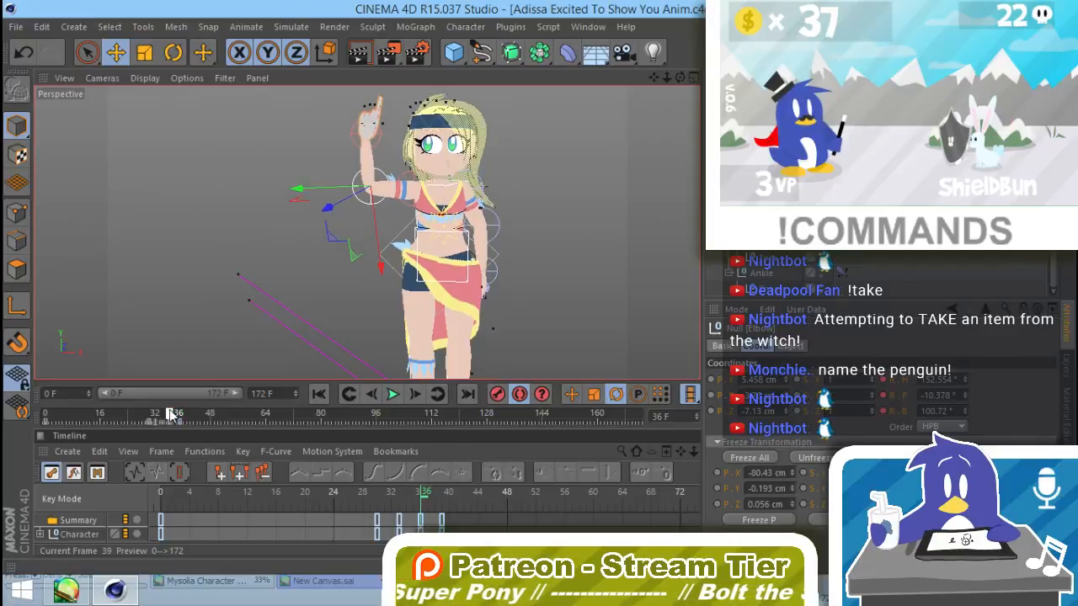
{"action": "left_click", "coordinate": [405, 182]}
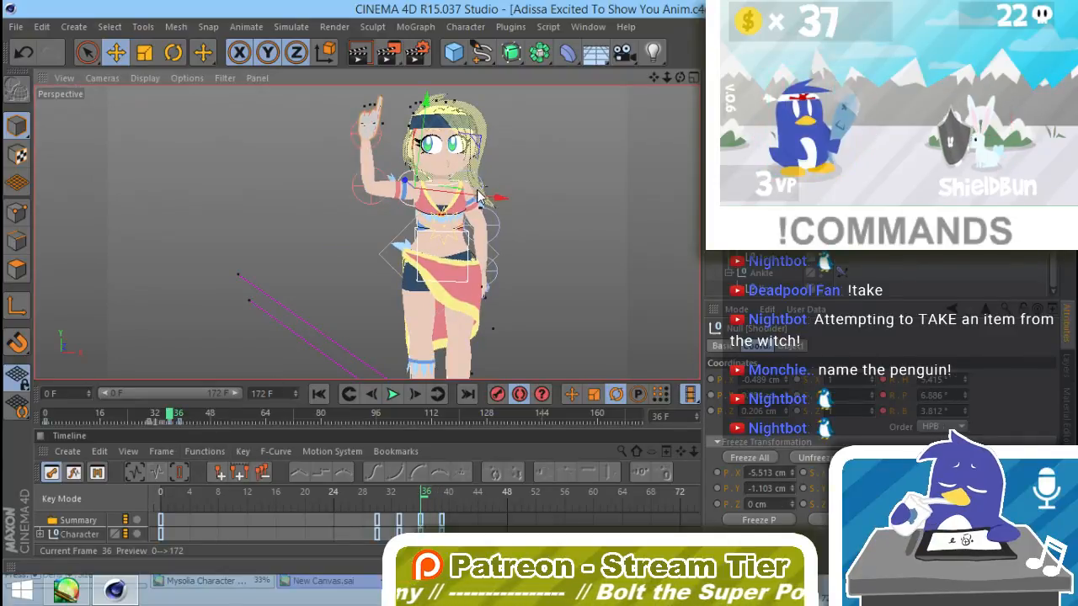
{"action": "key", "text": "r"}
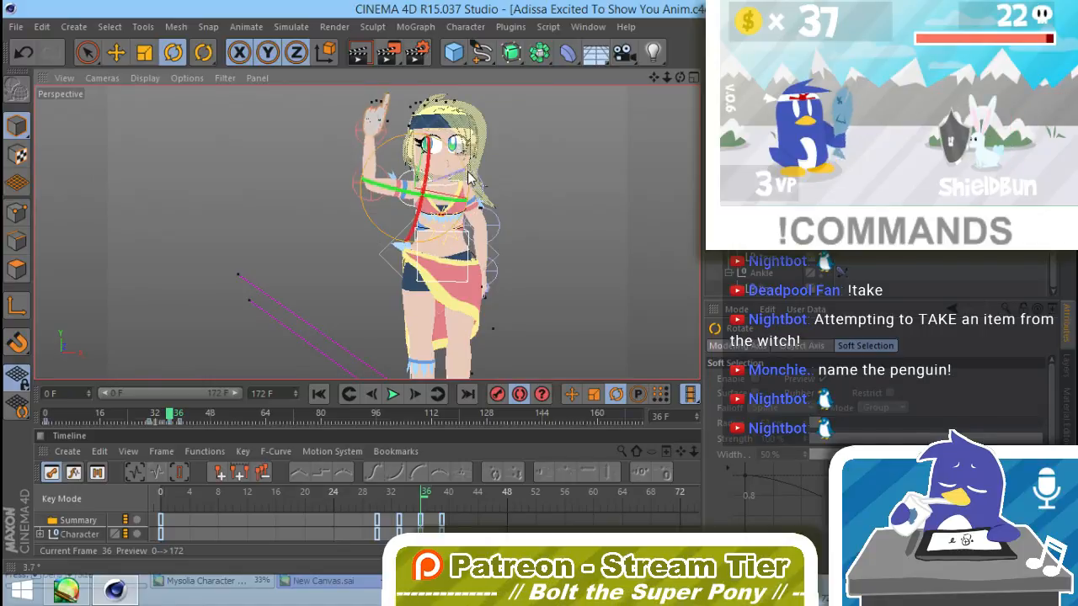
{"action": "left_click", "coordinate": [357, 187]}
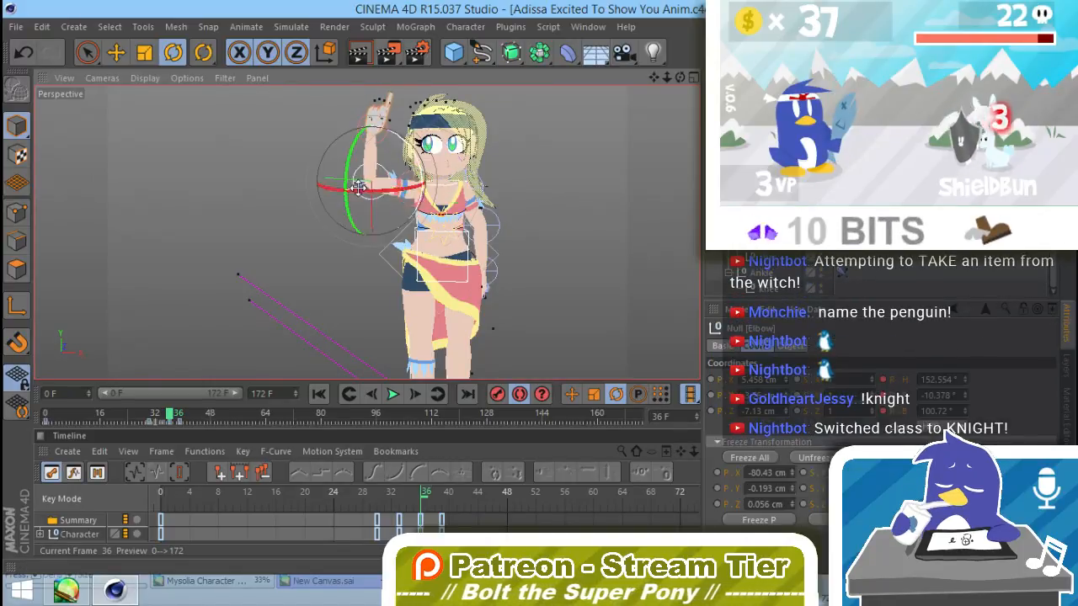
{"action": "left_click_drag", "start_coordinate": [415, 155], "coordinate": [416, 157]}
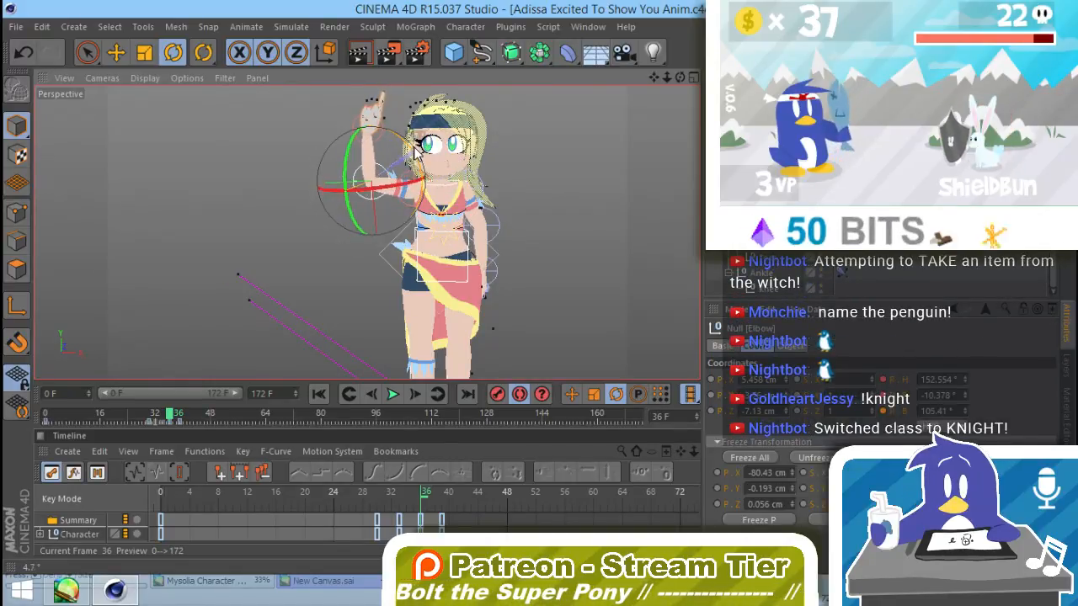
{"action": "left_click", "coordinate": [450, 150]}
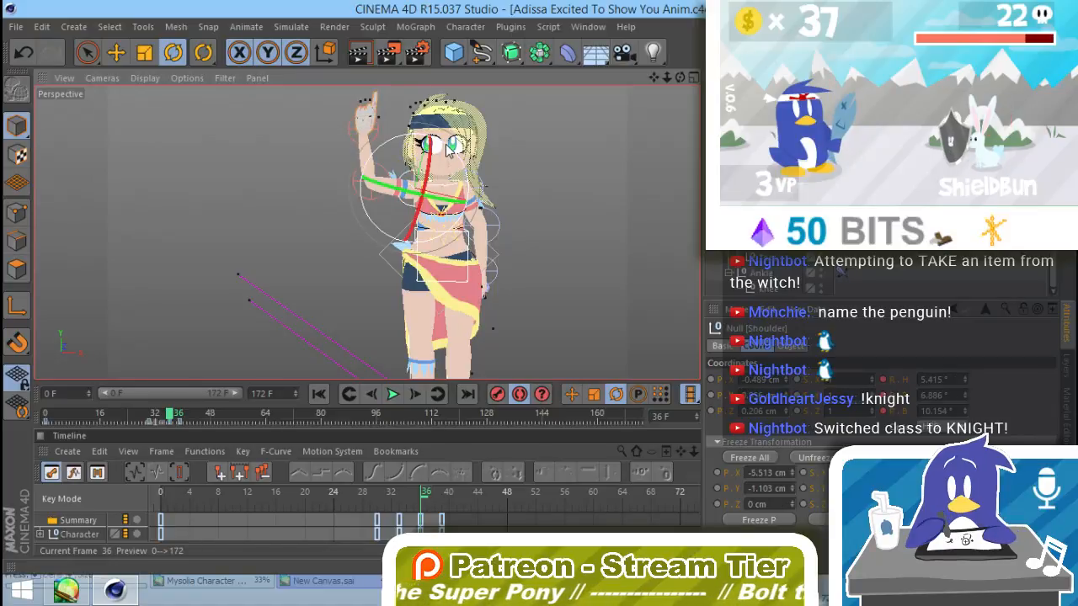
Step: At frame 42, select the whole character rig and record a keyframe holding the finger-raised pose
{"action": "left_click", "coordinate": [378, 293]}
{"action": "left_click_drag", "start_coordinate": [214, 419], "coordinate": [188, 427]}
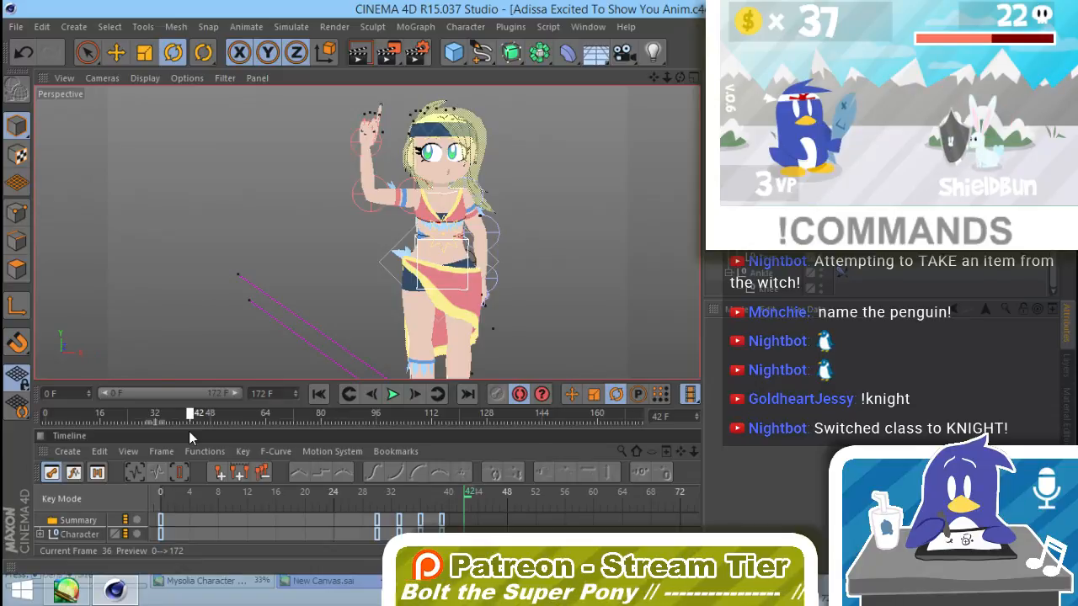
{"action": "left_click_drag", "start_coordinate": [190, 432], "coordinate": [191, 431]}
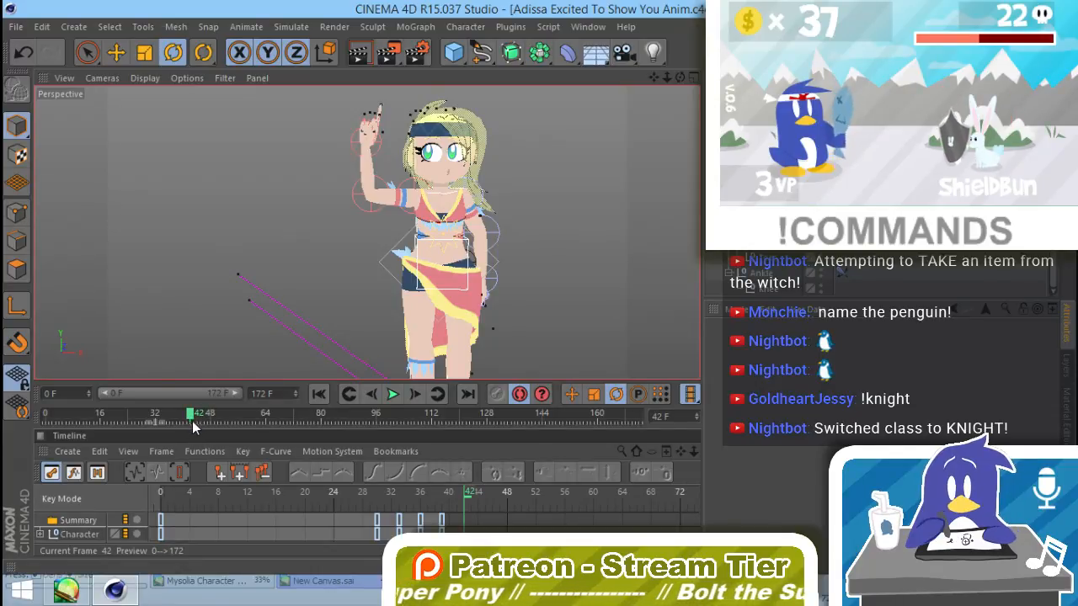
{"action": "left_click_drag", "start_coordinate": [190, 417], "coordinate": [190, 456]}
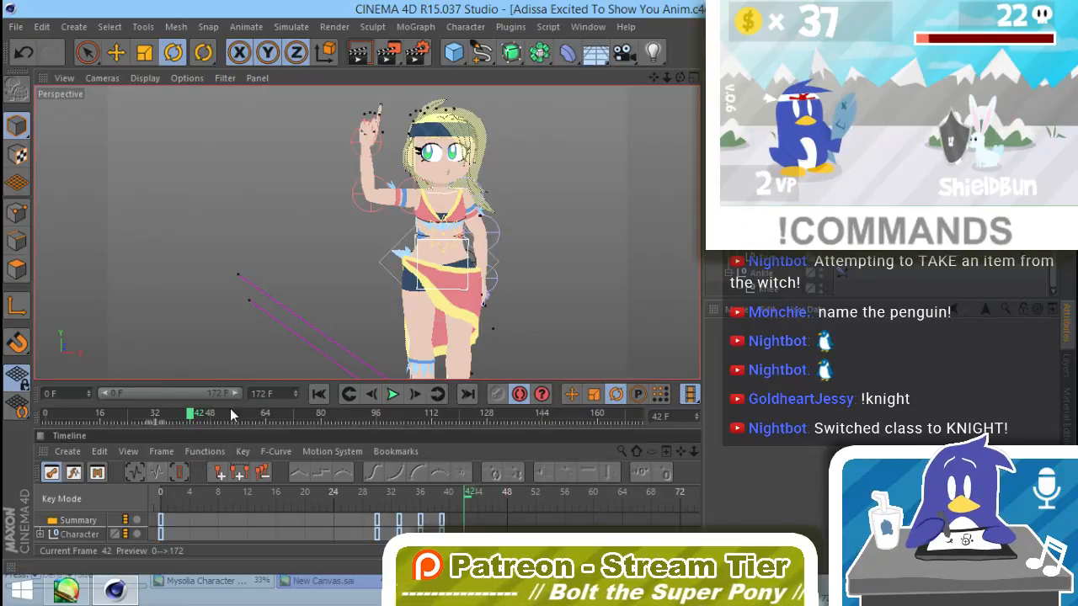
{"action": "right_click_drag", "start_coordinate": [546, 262], "coordinate": [487, 301], "text": "alt"}
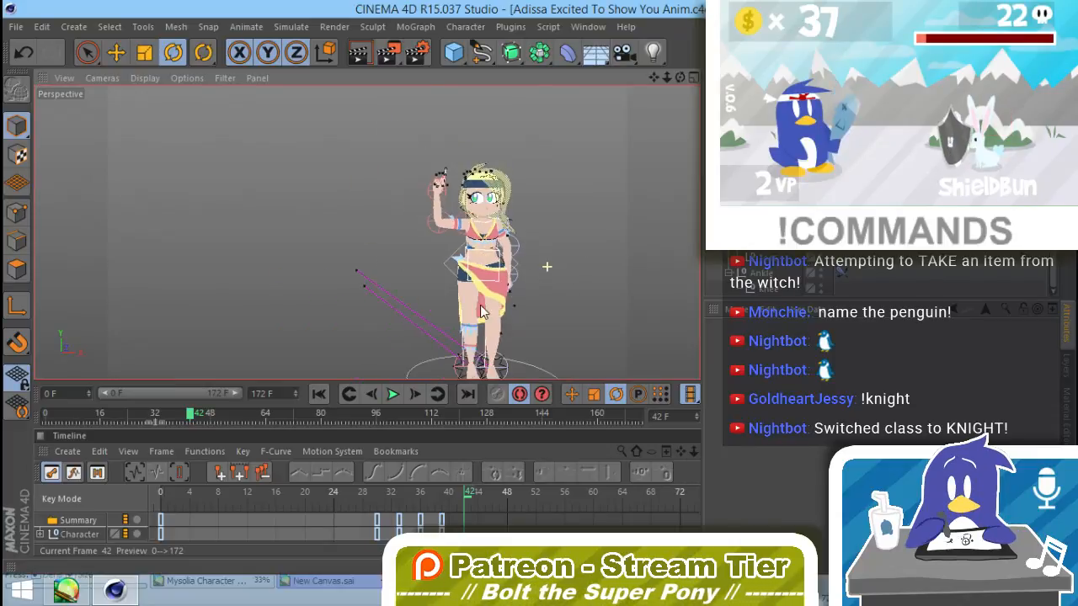
{"action": "key", "text": "space"}
{"action": "mouse_move", "coordinate": [528, 279]}
{"action": "left_mouse_down"}
{"action": "mouse_move", "coordinate": [570, 220]}
{"action": "mouse_move", "coordinate": [416, 240]}
{"action": "left_mouse_up"}
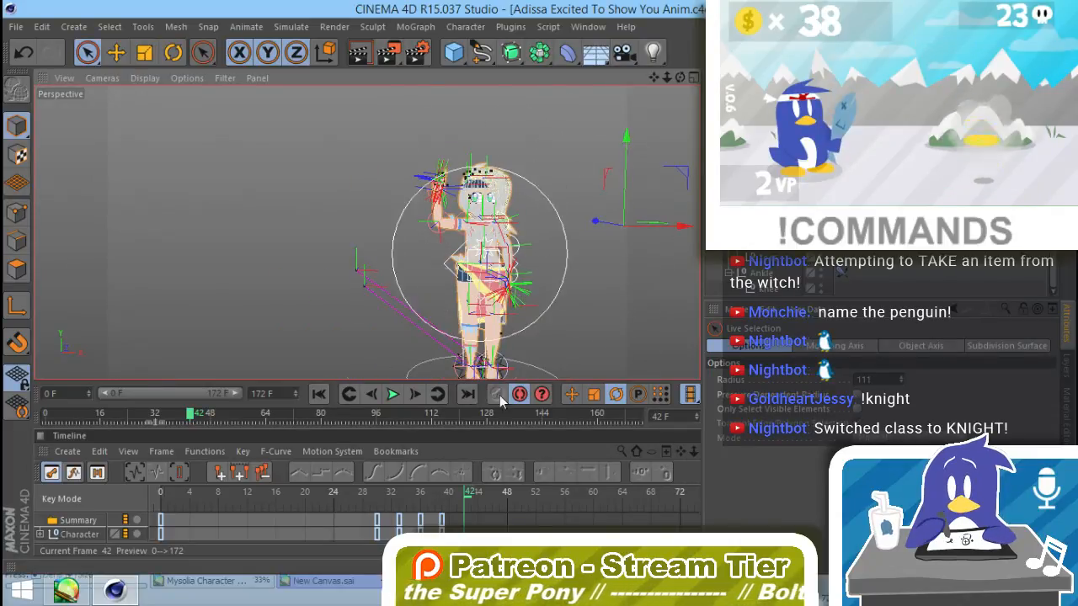
{"action": "key", "text": "space"}
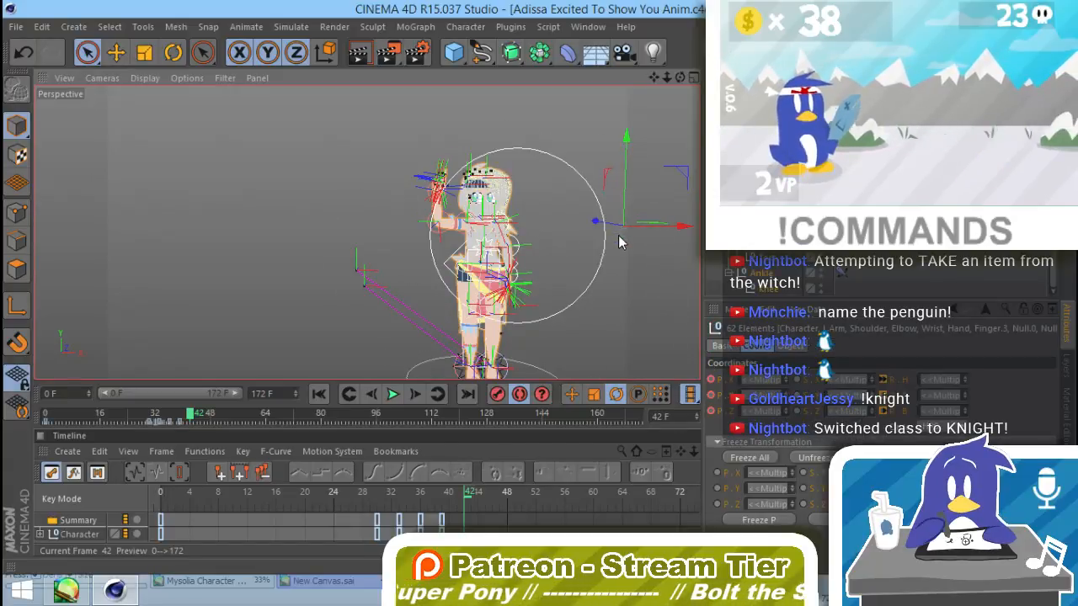
{"action": "key", "text": "F9"}
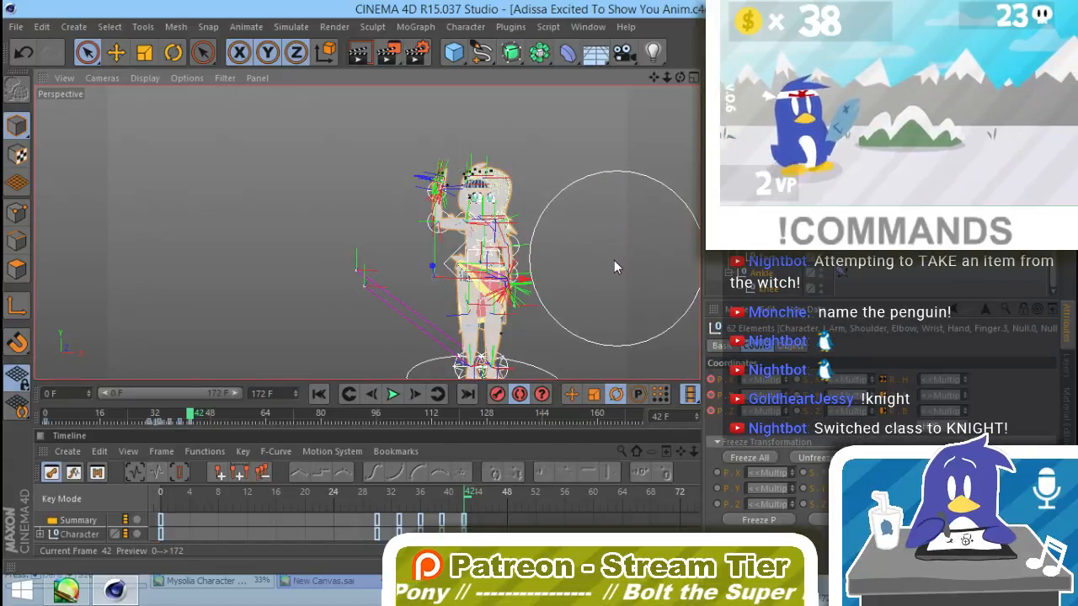
{"action": "key", "text": "e"}
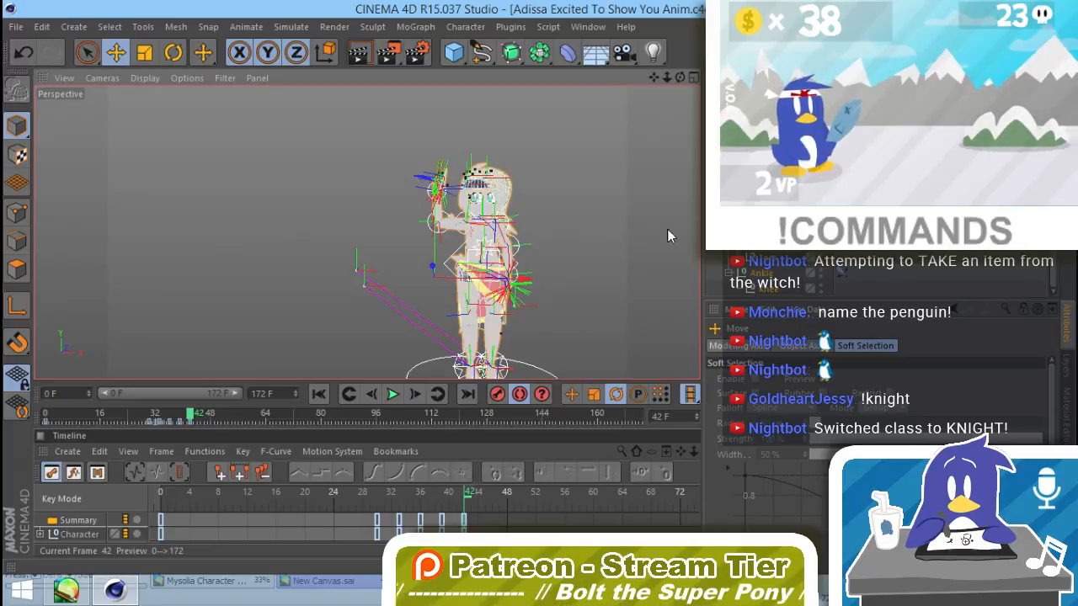
{"action": "left_click", "coordinate": [581, 213]}
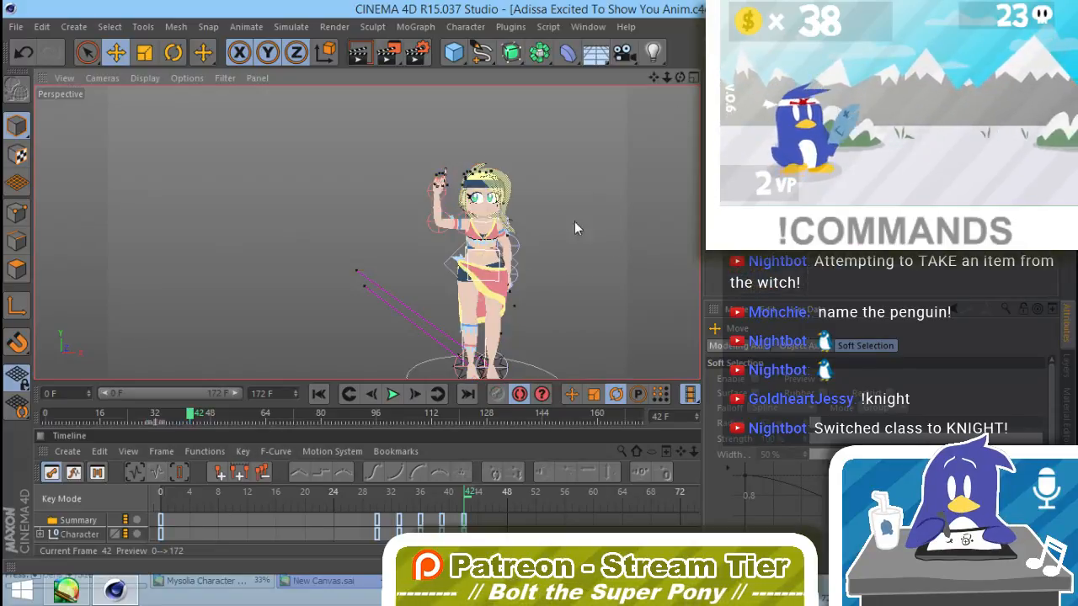
Step: At frame 45, rotate the Twist+Bend null by about -59° to turn the character's upper body
{"action": "middle_click_drag", "start_coordinate": [525, 270], "coordinate": [477, 260], "text": "alt"}
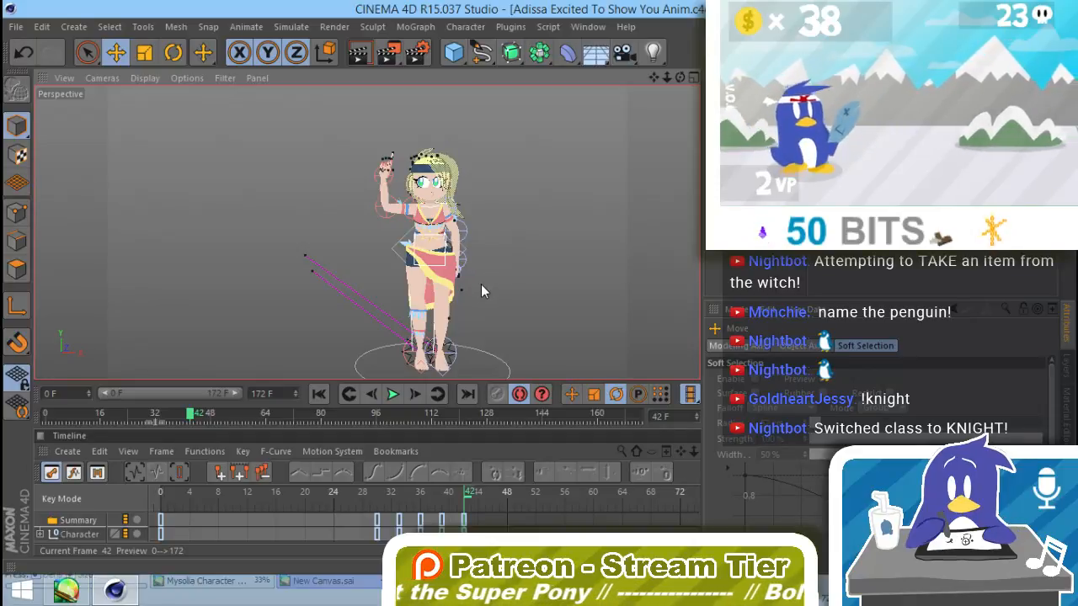
{"action": "scroll", "coordinate": [434, 251], "scroll_direction": "up", "scroll_amount": 3}
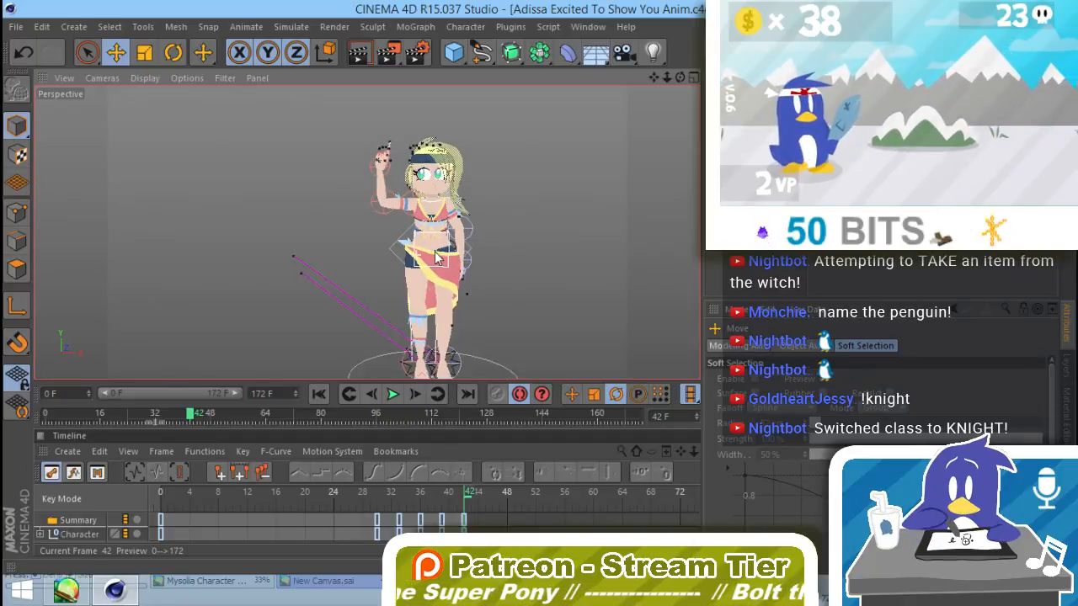
{"action": "left_click", "coordinate": [486, 246]}
{"action": "mouse_move", "coordinate": [471, 503]}
{"action": "left_mouse_down"}
{"action": "mouse_move", "coordinate": [421, 499]}
{"action": "mouse_move", "coordinate": [468, 523]}
{"action": "left_mouse_up"}
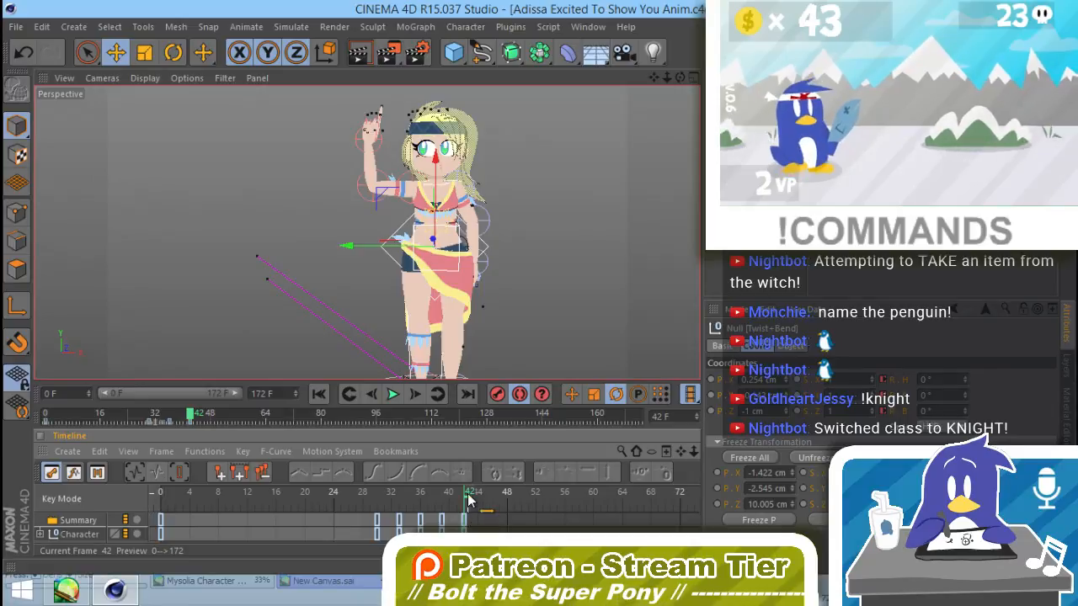
{"action": "left_click_drag", "start_coordinate": [482, 503], "coordinate": [493, 507]}
{"action": "left_click", "coordinate": [486, 243]}
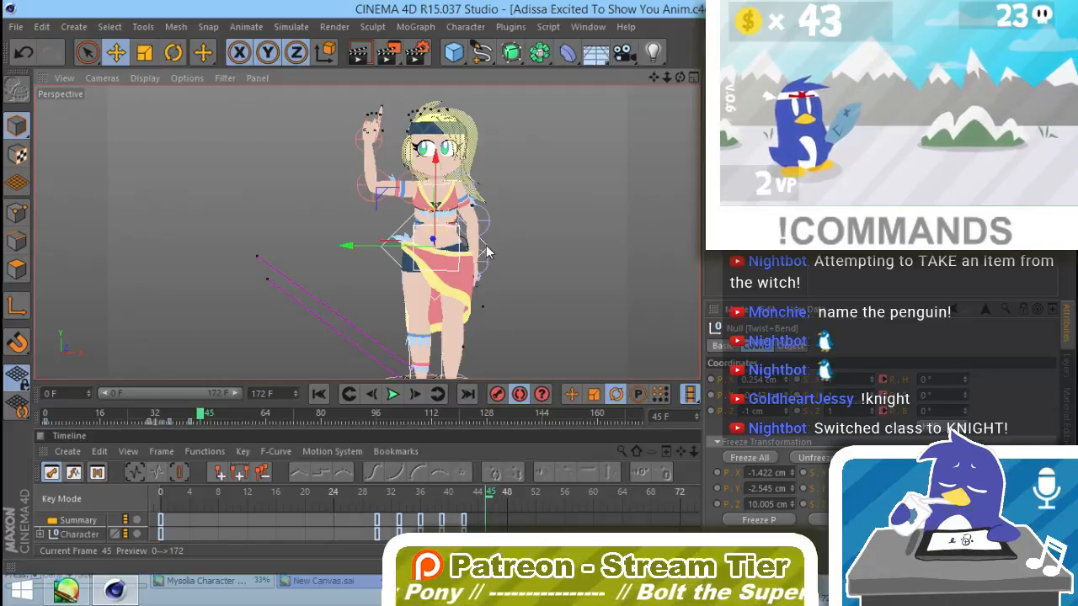
{"action": "left_click", "coordinate": [484, 252]}
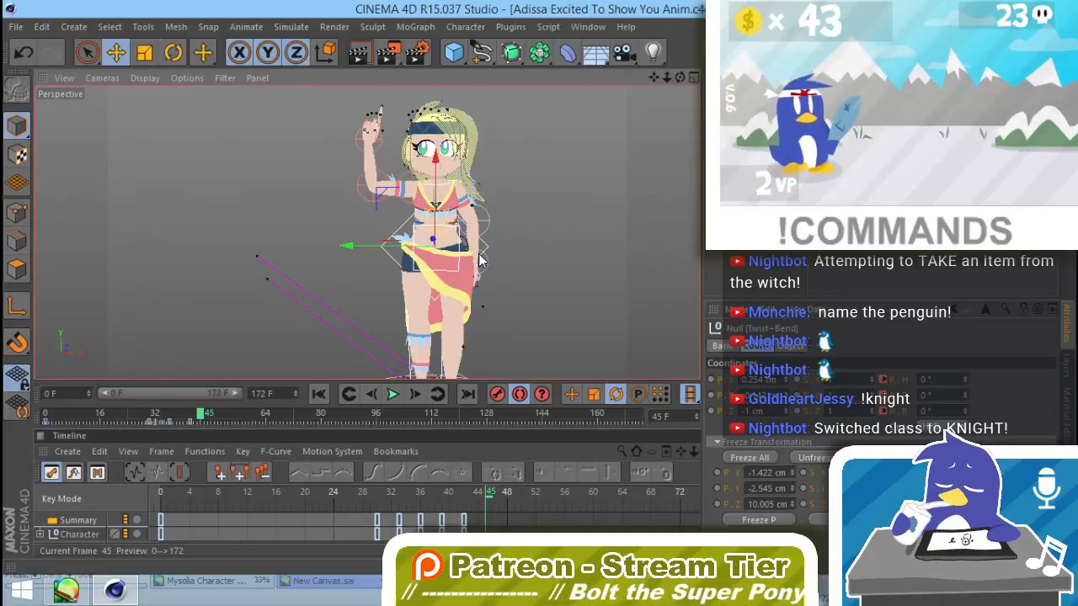
{"action": "key", "text": "r"}
{"action": "left_click_drag", "start_coordinate": [455, 297], "coordinate": [384, 269], "text": "alt"}
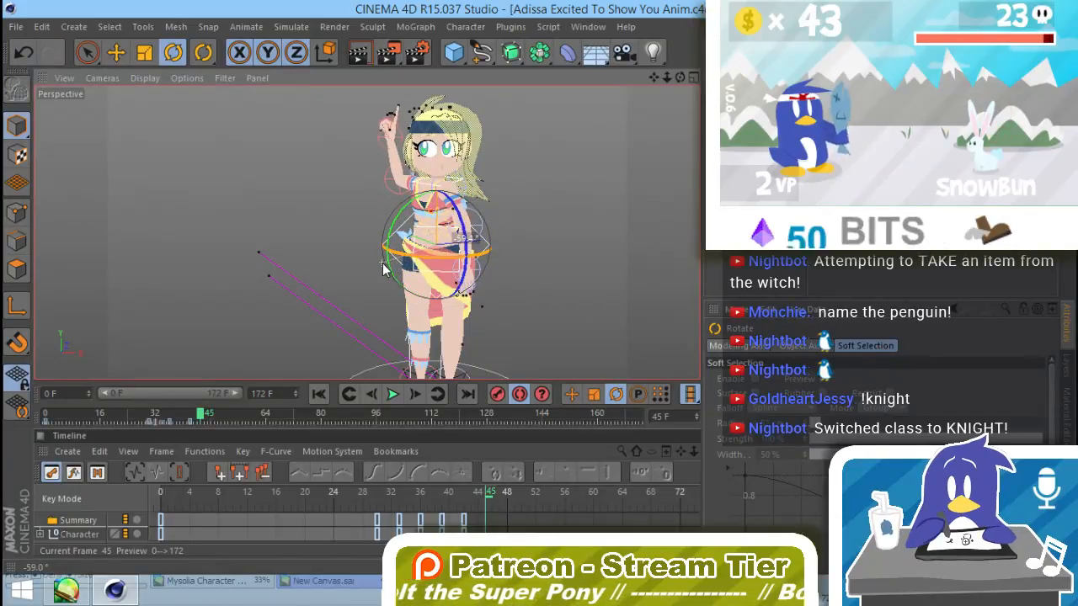
{"action": "mouse_move", "coordinate": [398, 308]}
{"action": "left_mouse_down"}
{"action": "mouse_move", "coordinate": [491, 288]}
{"action": "mouse_move", "coordinate": [487, 313]}
{"action": "mouse_move", "coordinate": [344, 284]}
{"action": "mouse_move", "coordinate": [348, 298]}
{"action": "mouse_move", "coordinate": [395, 306]}
{"action": "left_mouse_up"}
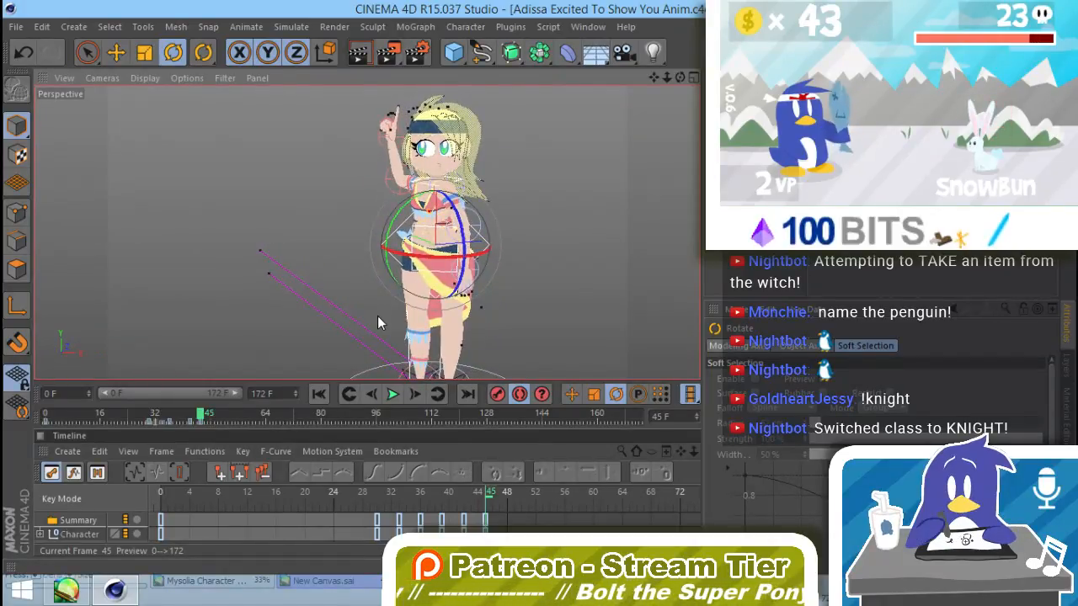
Step: Rotate the left arm's Shoulder and Elbow nulls to bring the left hand toward the waist
{"action": "left_click", "coordinate": [468, 191]}
{"action": "left_click_drag", "start_coordinate": [452, 249], "coordinate": [482, 214]}
{"action": "left_click", "coordinate": [469, 227]}
{"action": "left_click_drag", "start_coordinate": [479, 262], "coordinate": [431, 243]}
{"action": "left_click", "coordinate": [459, 202]}
Step: Rotate the Neck null to a heading of about -78.49° and a pitch of about 20.22°
{"action": "left_click", "coordinate": [425, 183]}
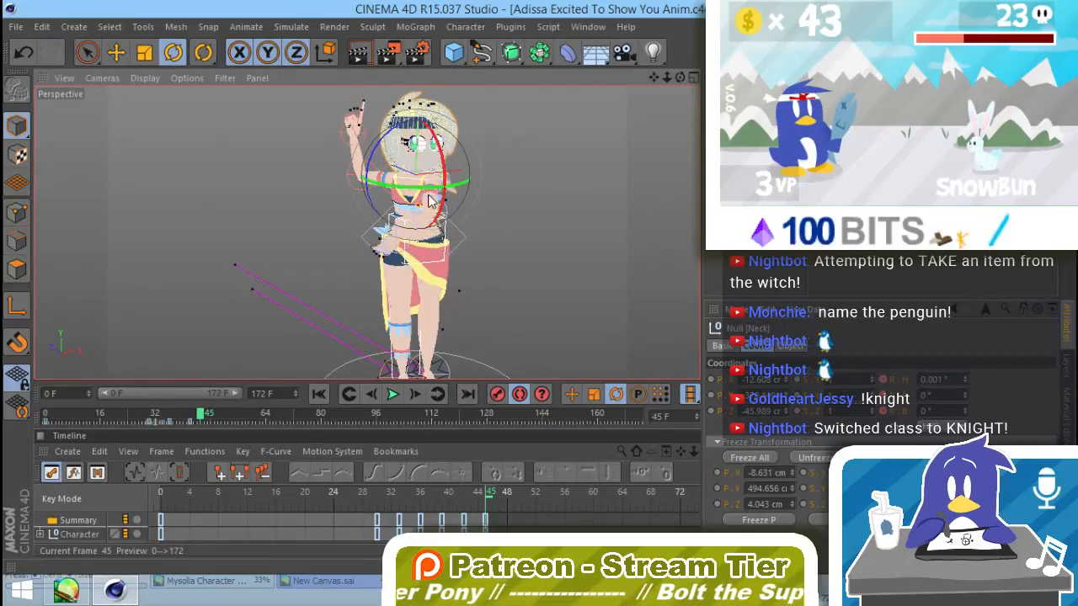
{"action": "scroll", "coordinate": [437, 200], "scroll_direction": "up", "scroll_amount": 4}
{"action": "left_click_drag", "start_coordinate": [438, 200], "coordinate": [579, 243]}
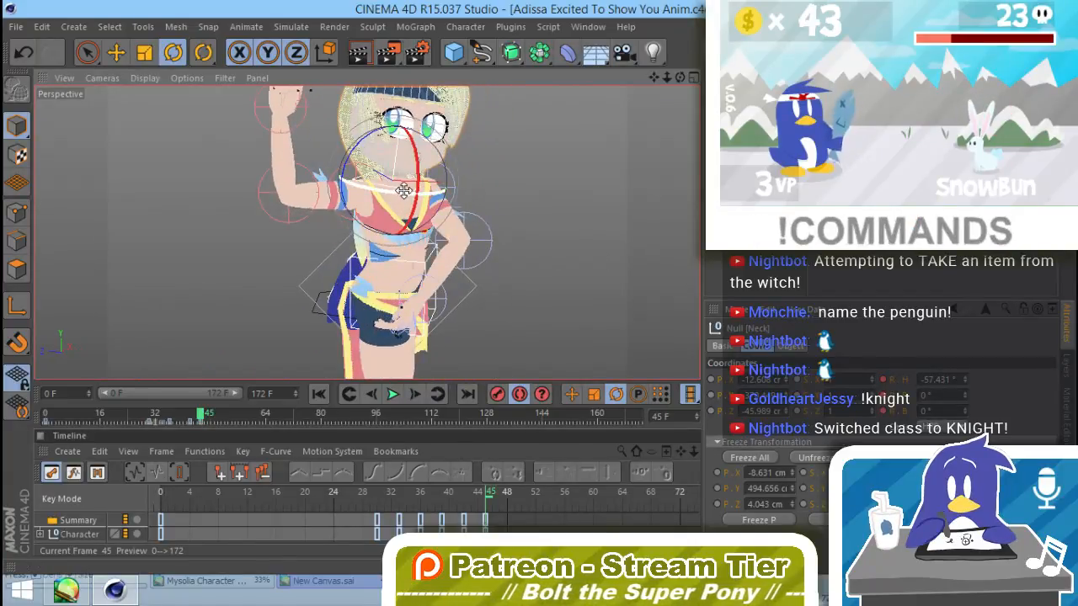
{"action": "mouse_move", "coordinate": [394, 196]}
{"action": "left_mouse_down"}
{"action": "mouse_move", "coordinate": [375, 193]}
{"action": "mouse_move", "coordinate": [397, 183]}
{"action": "mouse_move", "coordinate": [397, 194]}
{"action": "left_mouse_up"}
{"action": "left_click_drag", "start_coordinate": [446, 277], "coordinate": [513, 282], "text": "alt"}
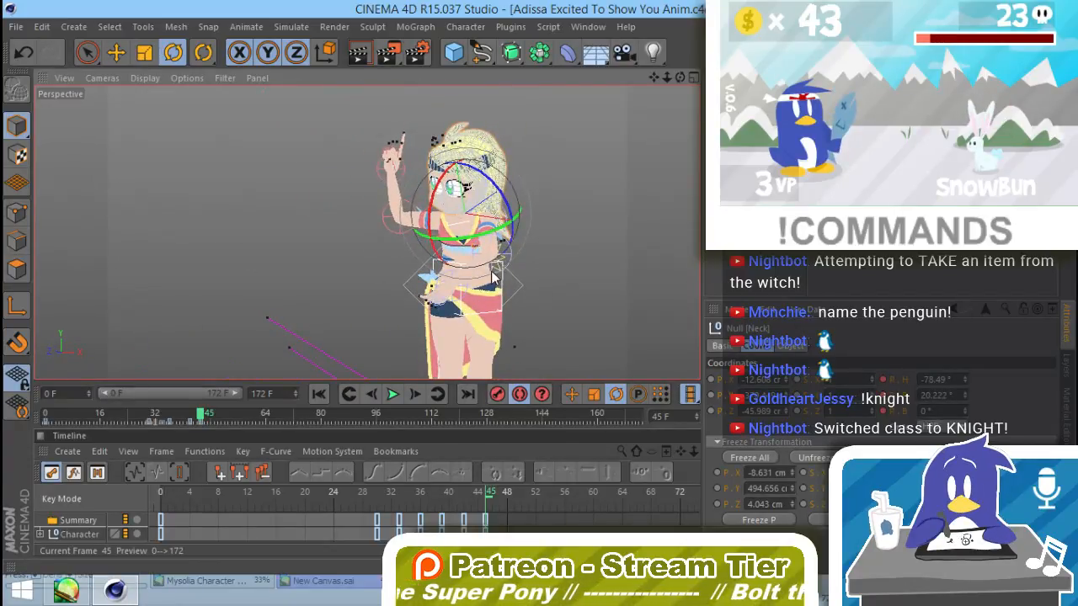
Step: Refine the left arm's Elbow null to about -60.25° heading, -15.29° pitch and 77.93° bank, with the hand at the waist
{"action": "left_click_drag", "start_coordinate": [461, 309], "coordinate": [556, 310], "text": "alt"}
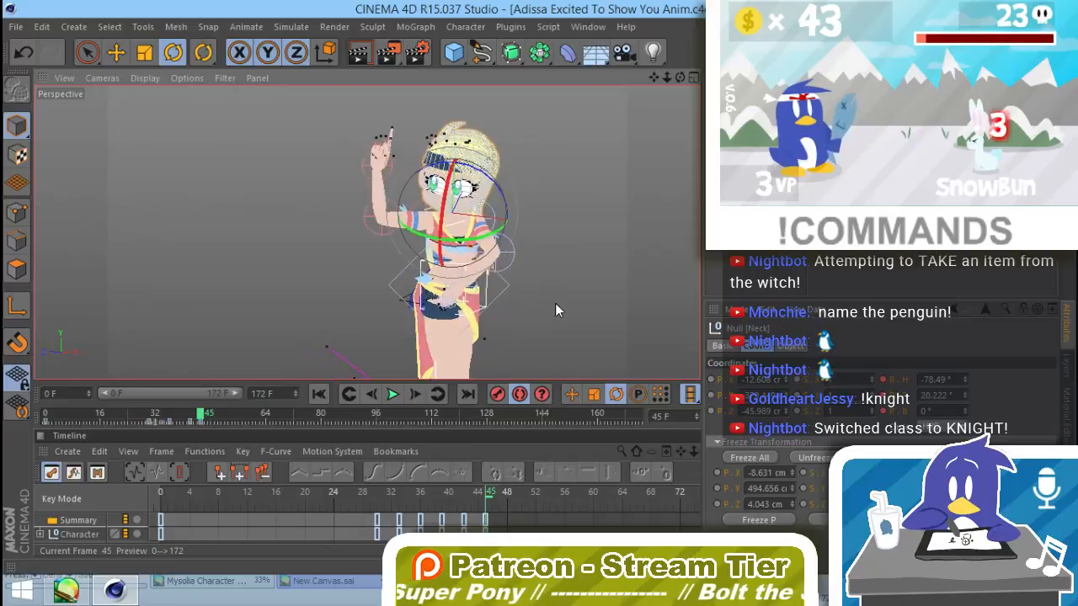
{"action": "left_click", "coordinate": [512, 267]}
{"action": "left_click_drag", "start_coordinate": [514, 271], "coordinate": [441, 334], "text": "alt"}
{"action": "left_click_drag", "start_coordinate": [512, 294], "coordinate": [502, 291]}
{"action": "left_click_drag", "start_coordinate": [483, 229], "coordinate": [517, 220]}
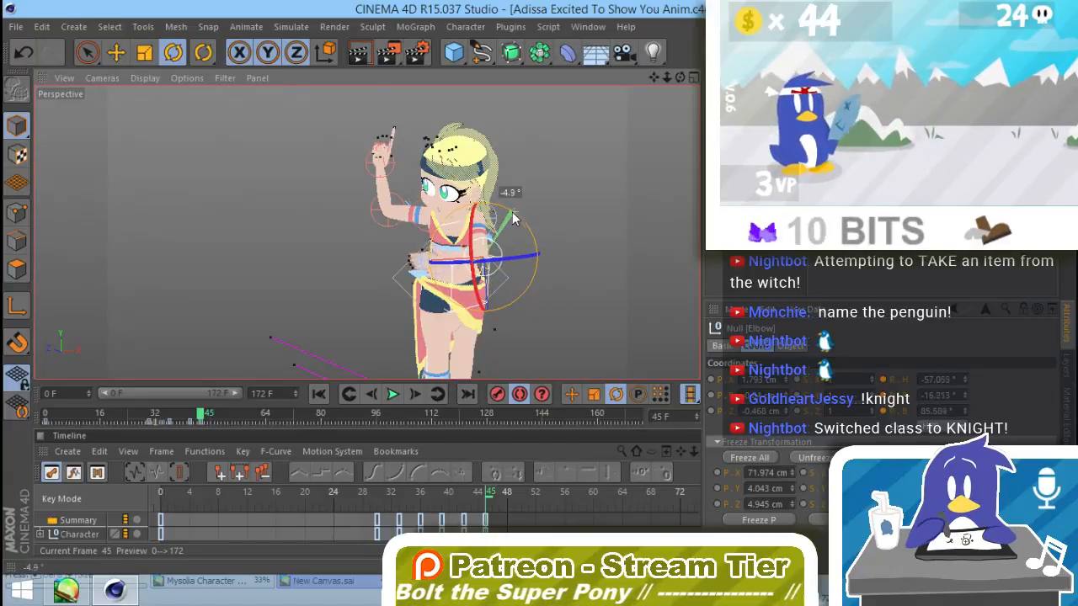
{"action": "left_click_drag", "start_coordinate": [495, 255], "coordinate": [502, 254]}
{"action": "left_click_drag", "start_coordinate": [463, 298], "coordinate": [597, 278], "text": "alt"}
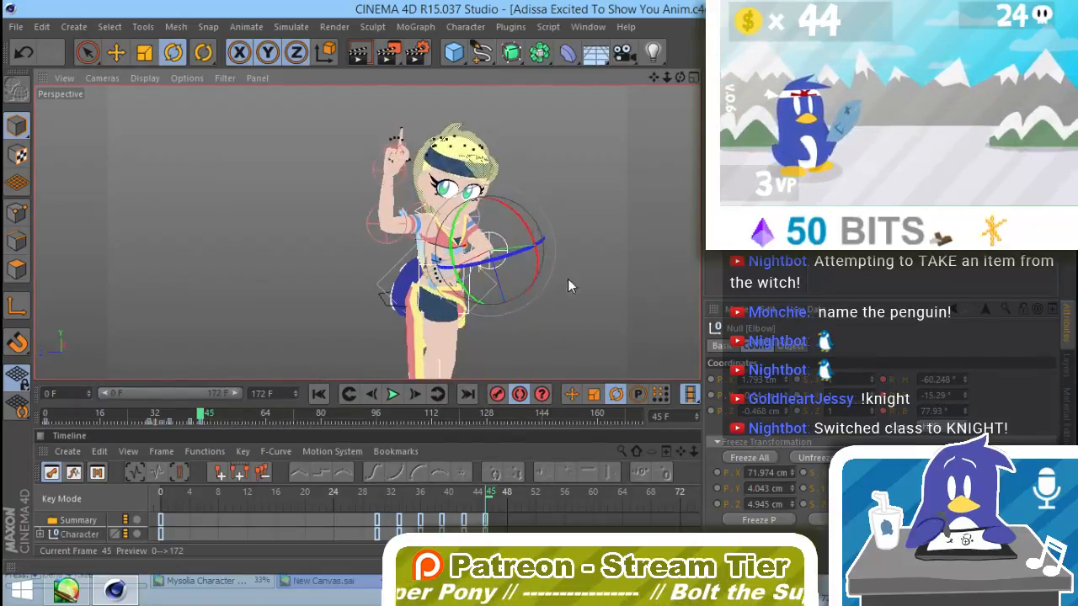
{"action": "left_click", "coordinate": [463, 273]}
{"action": "scroll", "coordinate": [470, 273], "scroll_direction": "up", "scroll_amount": 3}
{"action": "mouse_move", "coordinate": [473, 267]}
{"action": "left_mouse_down"}
{"action": "mouse_move", "coordinate": [371, 301]}
{"action": "mouse_move", "coordinate": [414, 312]}
{"action": "mouse_move", "coordinate": [370, 299]}
{"action": "mouse_move", "coordinate": [477, 268]}
{"action": "mouse_move", "coordinate": [483, 251]}
{"action": "left_mouse_up"}
{"action": "middle_click_drag", "start_coordinate": [434, 269], "coordinate": [465, 290], "text": "alt"}
Step: Lower the raised right arm with its Shoulder null and fold its Elbow null to about 277.47° heading, -76.90° pitch and 168.16° bank
{"action": "left_click", "coordinate": [422, 191]}
{"action": "left_click_drag", "start_coordinate": [400, 187], "coordinate": [453, 276]}
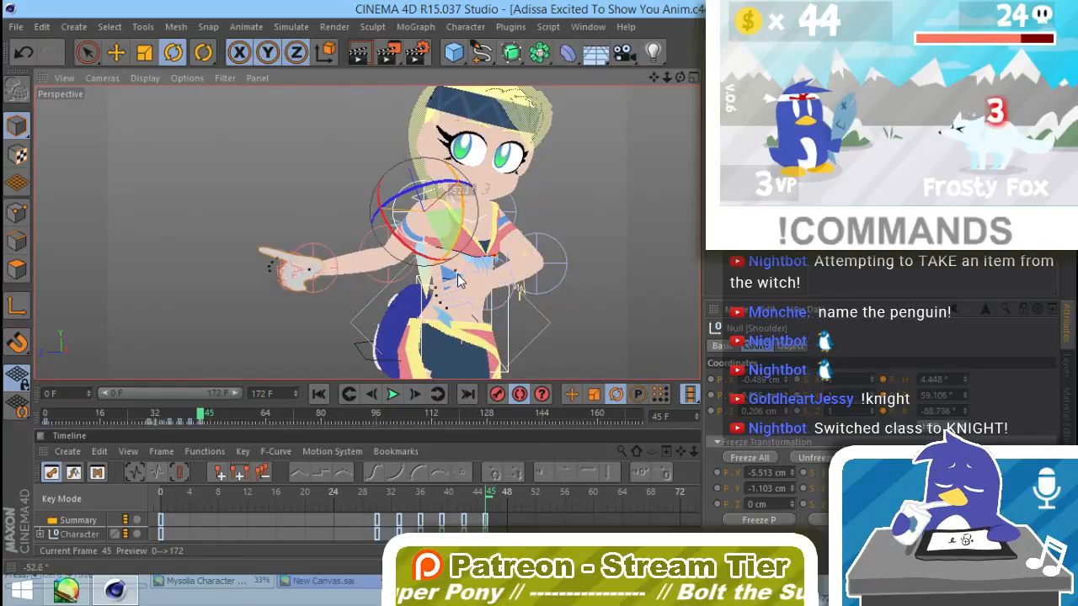
{"action": "left_click", "coordinate": [362, 247]}
{"action": "left_click_drag", "start_coordinate": [346, 283], "coordinate": [440, 221]}
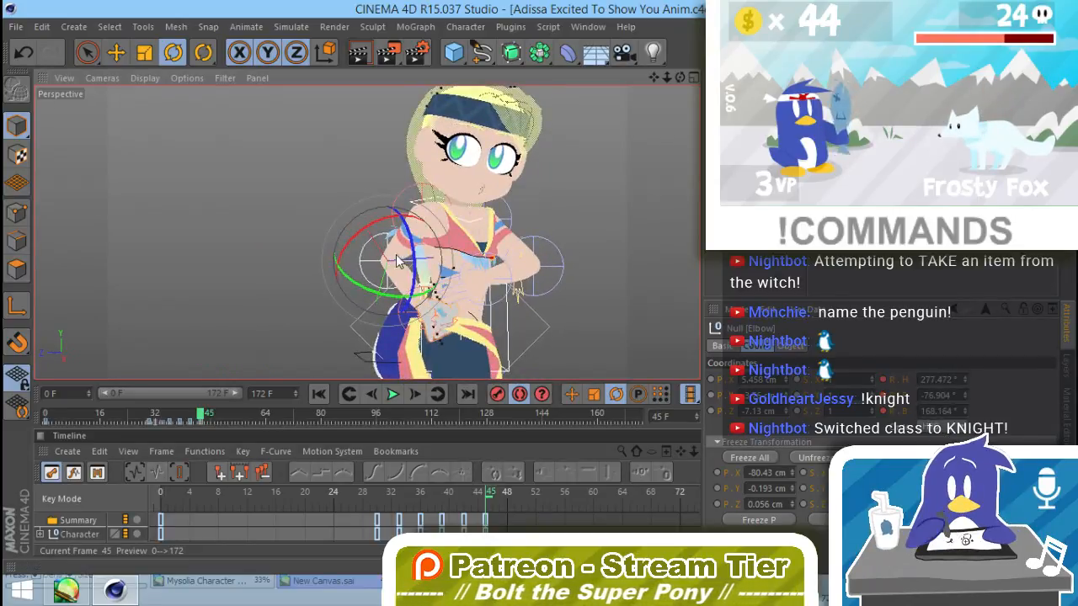
{"action": "left_click", "coordinate": [411, 187]}
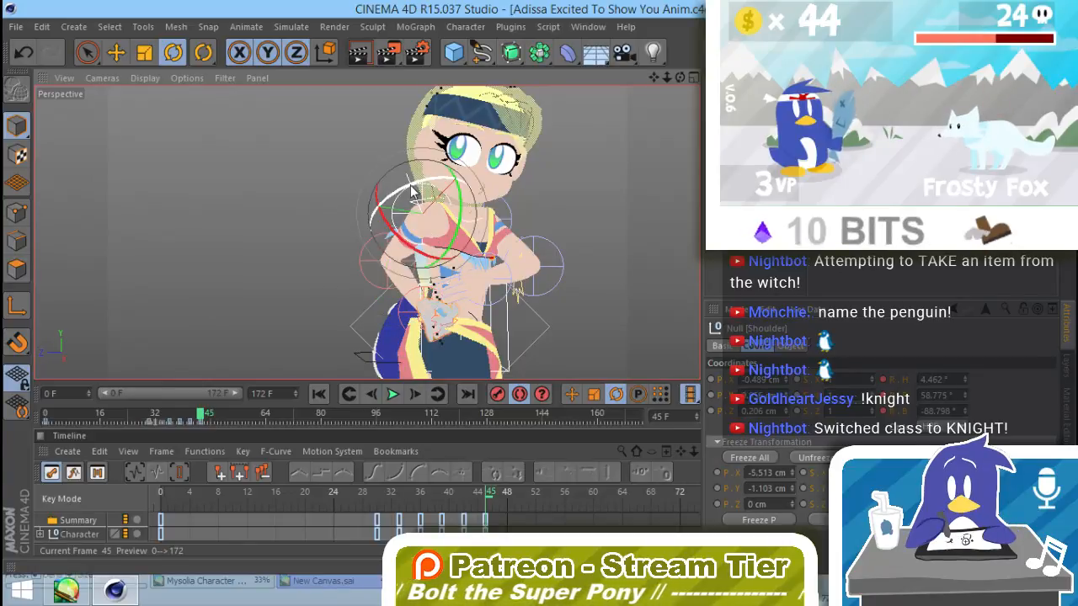
{"action": "left_click_drag", "start_coordinate": [413, 188], "coordinate": [437, 233]}
Step: Rotate the right arm's Elbow null to about 336.88° heading, -103.83° pitch and 220.99° bank, bringing the hand to the hip
{"action": "left_click", "coordinate": [376, 269]}
{"action": "left_click_drag", "start_coordinate": [458, 311], "coordinate": [573, 324], "text": "alt"}
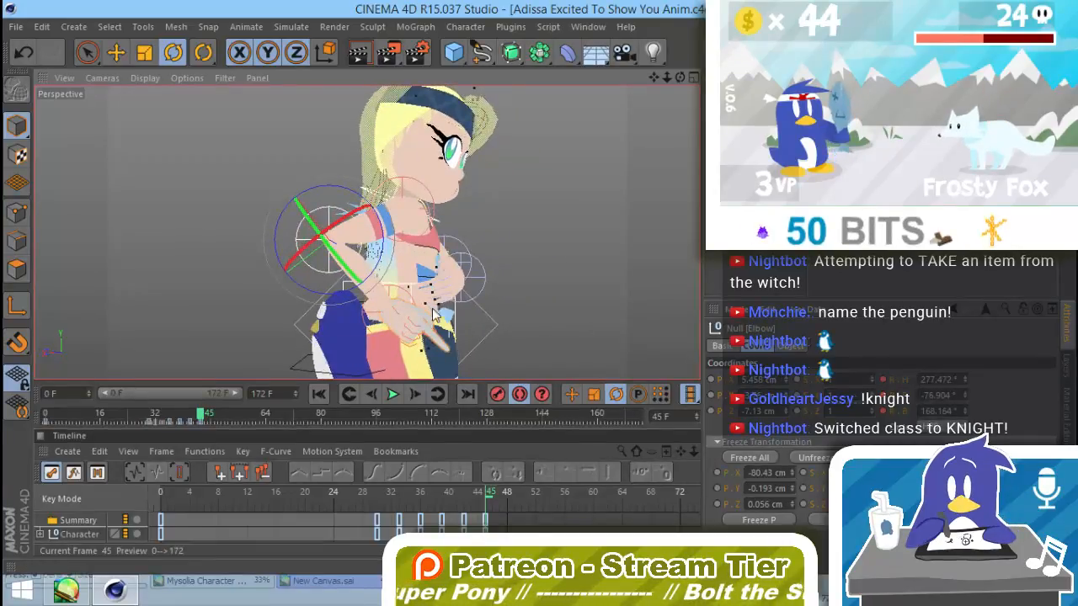
{"action": "left_click_drag", "start_coordinate": [381, 227], "coordinate": [413, 209]}
{"action": "left_click_drag", "start_coordinate": [452, 291], "coordinate": [397, 220], "text": "alt"}
{"action": "left_click_drag", "start_coordinate": [405, 323], "coordinate": [362, 315], "text": "alt"}
{"action": "left_click_drag", "start_coordinate": [411, 262], "coordinate": [371, 278]}
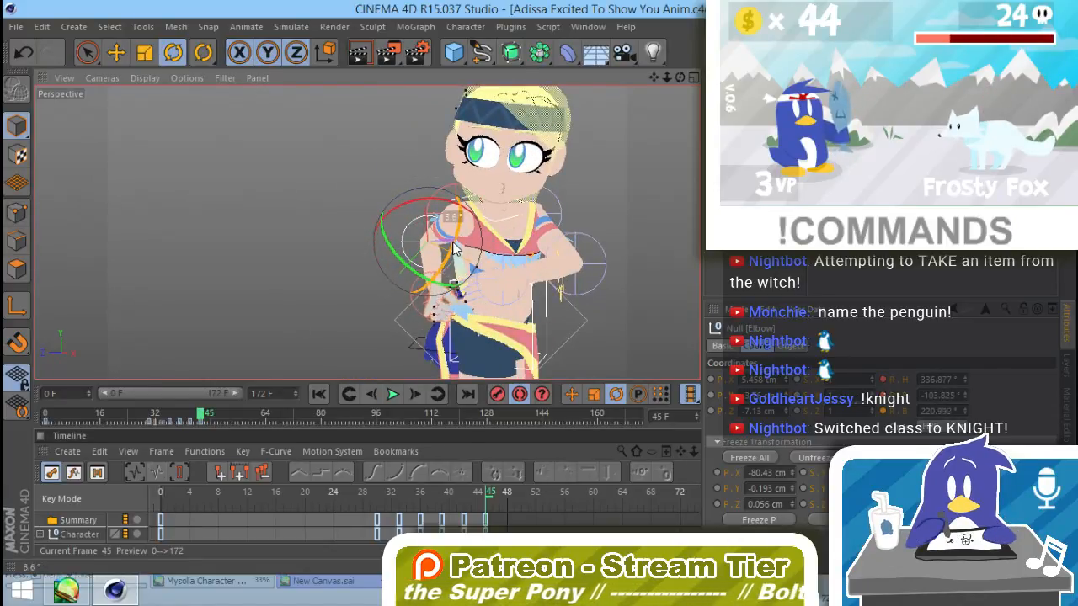
{"action": "left_click_drag", "start_coordinate": [453, 243], "coordinate": [452, 251]}
Step: Check the turned hands-at-hips pose from several angles and scrub the animation around frame 45
{"action": "left_click_drag", "start_coordinate": [469, 330], "coordinate": [399, 302], "text": "alt"}
{"action": "left_click", "coordinate": [628, 283]}
{"action": "left_click_drag", "start_coordinate": [539, 321], "coordinate": [589, 293], "text": "alt"}
{"action": "middle_click_drag", "start_coordinate": [589, 292], "coordinate": [564, 245], "text": "alt"}
{"action": "left_click_drag", "start_coordinate": [564, 244], "coordinate": [488, 271], "text": "alt"}
{"action": "middle_click_drag", "start_coordinate": [489, 271], "coordinate": [397, 163], "text": "alt"}
{"action": "left_click_drag", "start_coordinate": [391, 222], "coordinate": [271, 257], "text": "alt"}
{"action": "right_click_drag", "start_coordinate": [412, 202], "coordinate": [357, 240], "text": "alt"}
{"action": "middle_click_drag", "start_coordinate": [378, 217], "coordinate": [397, 272], "text": "alt"}
{"action": "left_click_drag", "start_coordinate": [397, 272], "coordinate": [406, 298], "text": "alt"}
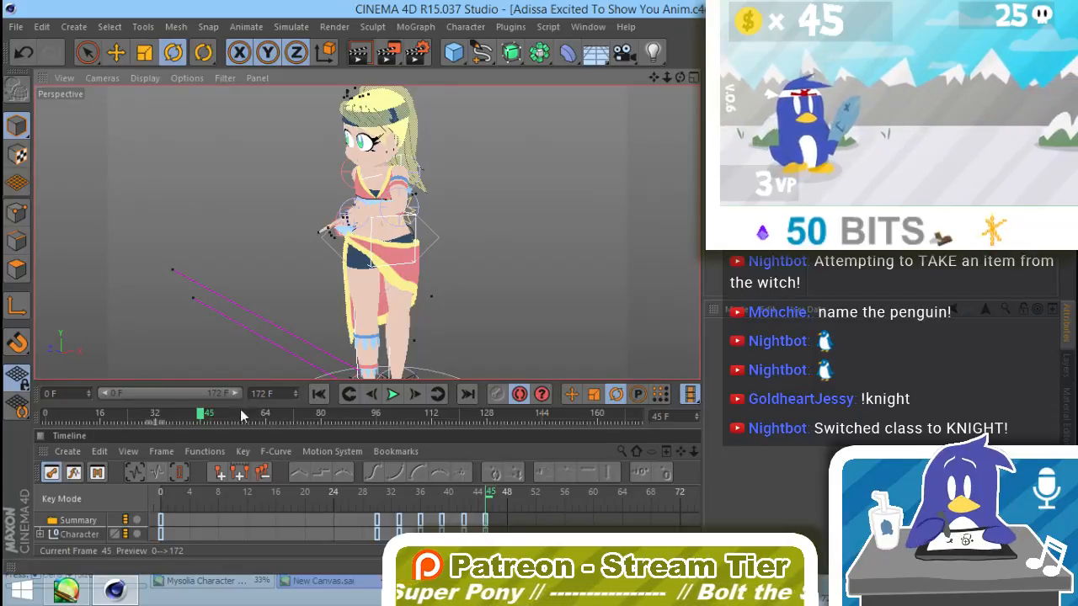
{"action": "left_click_drag", "start_coordinate": [193, 414], "coordinate": [203, 418]}
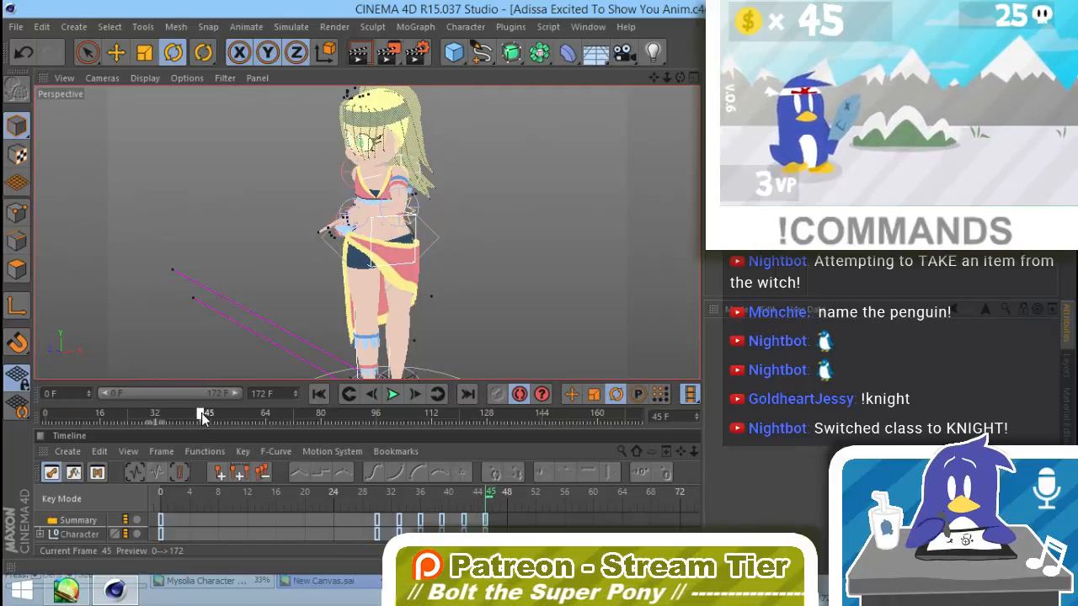
{"action": "left_click_drag", "start_coordinate": [291, 263], "coordinate": [575, 236], "text": "alt"}
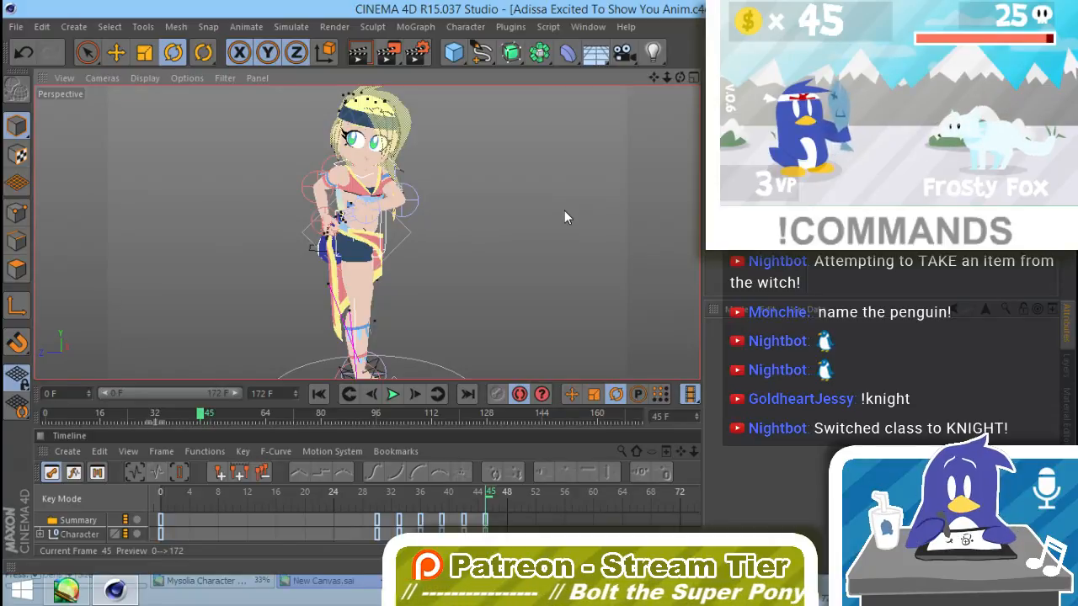
Step: Rotate a finger null of the left hand by about -5° at the waist
{"action": "left_click_drag", "start_coordinate": [336, 235], "coordinate": [488, 232], "text": "alt"}
{"action": "right_click_drag", "start_coordinate": [358, 211], "coordinate": [590, 208], "text": "alt"}
{"action": "left_click_drag", "start_coordinate": [370, 244], "coordinate": [562, 179], "text": "alt"}
{"action": "left_click_drag", "start_coordinate": [579, 261], "coordinate": [517, 302], "text": "alt"}
{"action": "left_click", "coordinate": [459, 310]}
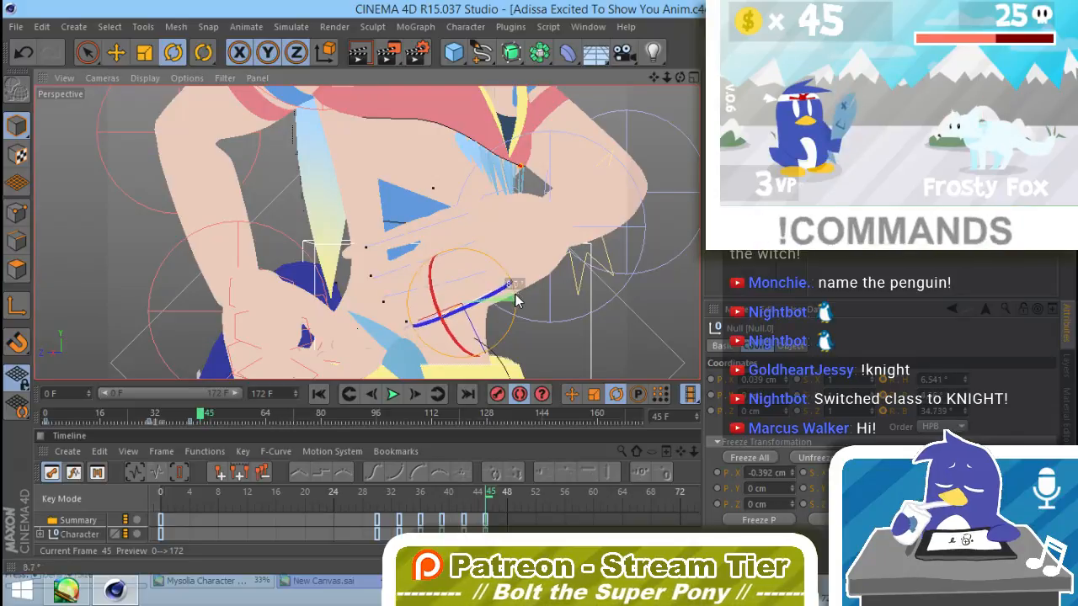
{"action": "left_click", "coordinate": [450, 218]}
{"action": "left_click_drag", "start_coordinate": [481, 193], "coordinate": [483, 198]}
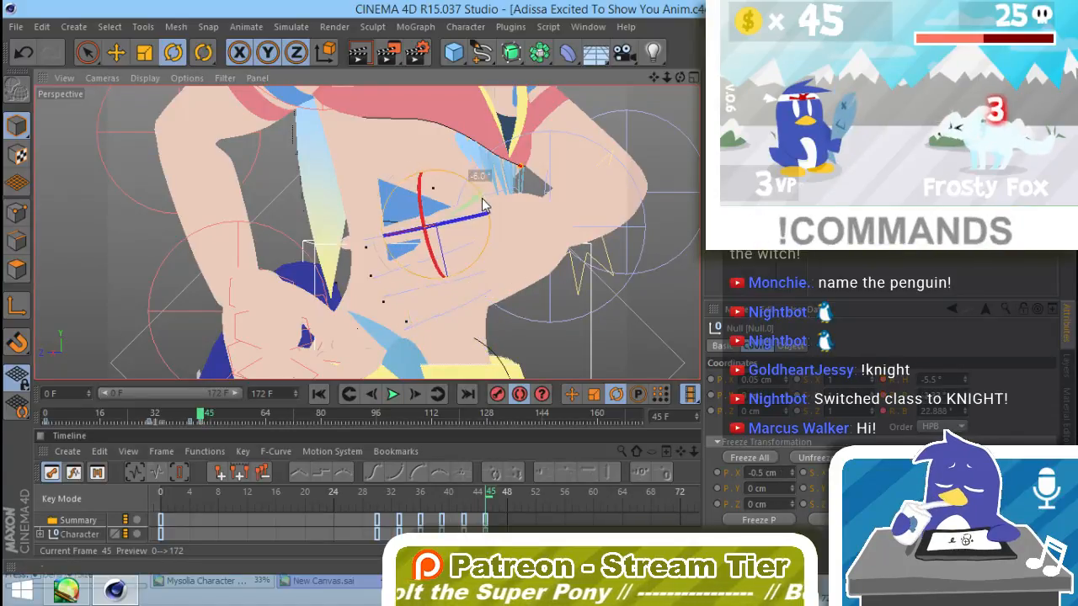
Step: Select the right hand's curled finger nulls together and reset their bank rotation to straighten the fingers
{"action": "left_click_drag", "start_coordinate": [368, 232], "coordinate": [460, 199], "text": "alt"}
{"action": "left_click", "coordinate": [483, 198], "text": "shift"}
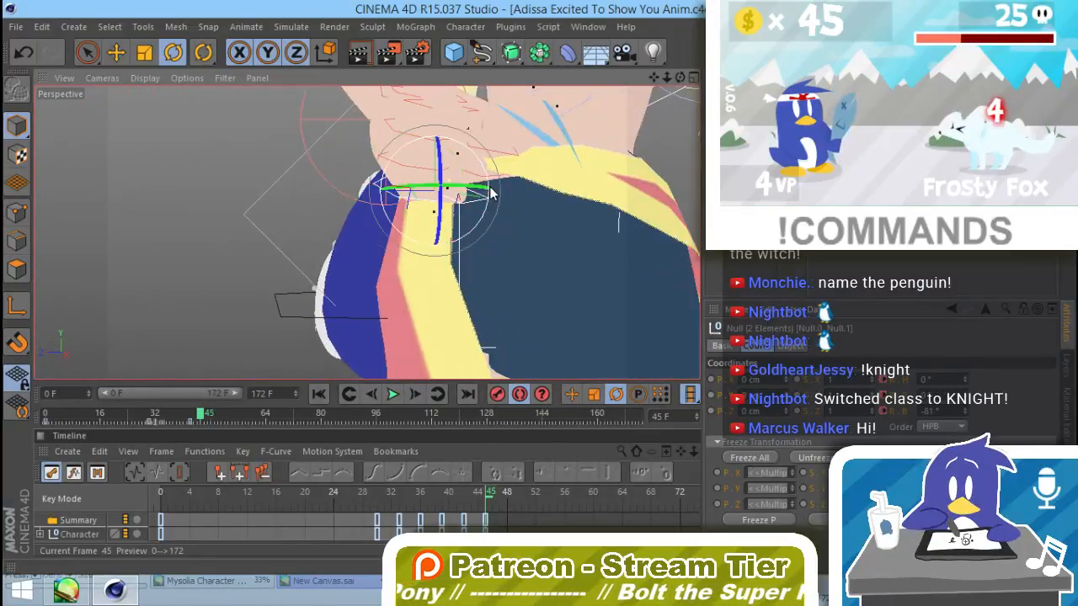
{"action": "left_click", "coordinate": [415, 174], "text": "shift"}
{"action": "left_click", "coordinate": [453, 148], "text": "shift"}
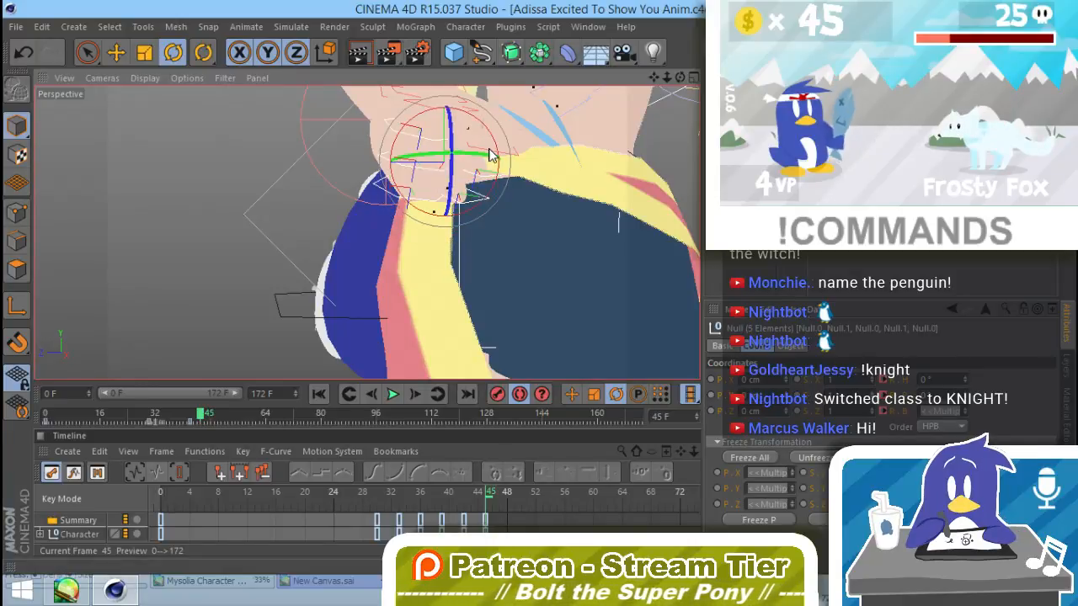
{"action": "right_click", "coordinate": [965, 413]}
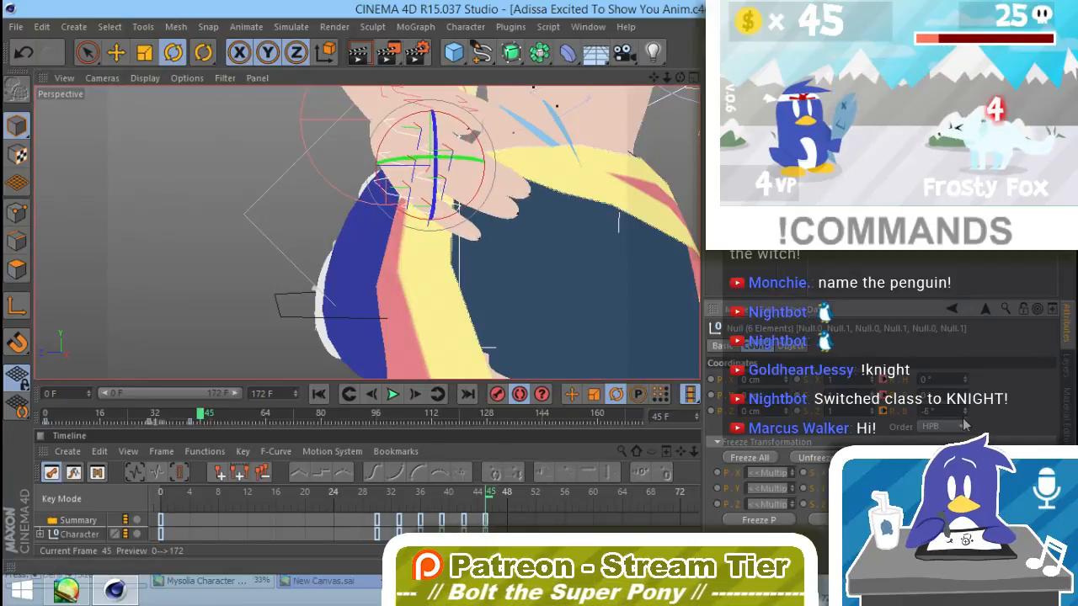
Step: Set the right hand's finger nulls to about -8° bank, and turn one finger null to about -4.02° heading and -8.98° bank
{"action": "left_click_drag", "start_coordinate": [964, 412], "coordinate": [965, 420]}
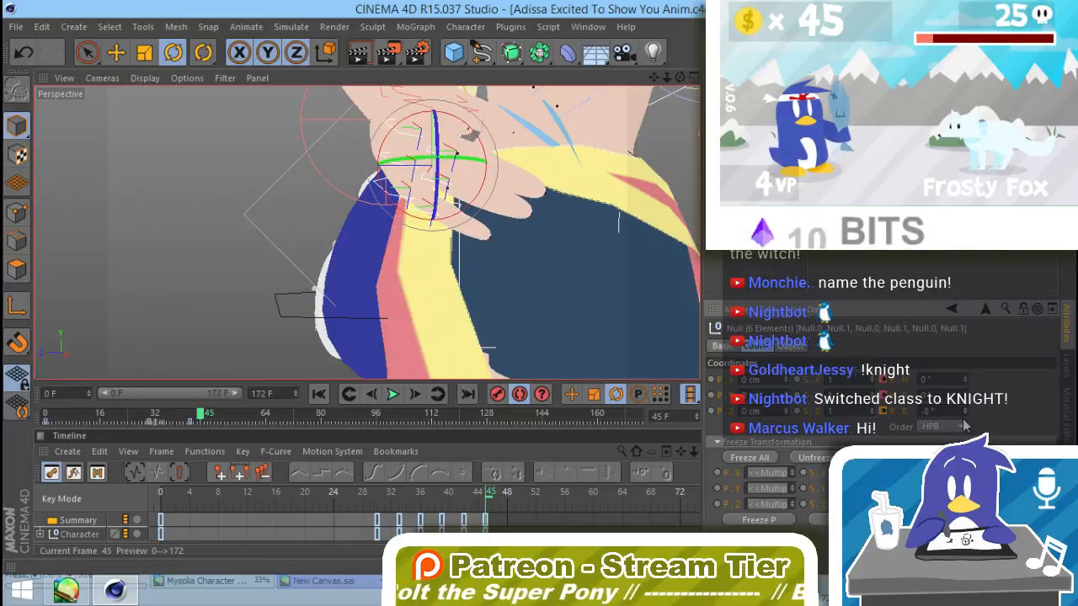
{"action": "left_click_drag", "start_coordinate": [568, 278], "coordinate": [413, 239], "text": "alt"}
{"action": "left_click", "coordinate": [389, 192]}
{"action": "left_click_drag", "start_coordinate": [429, 189], "coordinate": [494, 268]}
{"action": "left_click", "coordinate": [439, 252]}
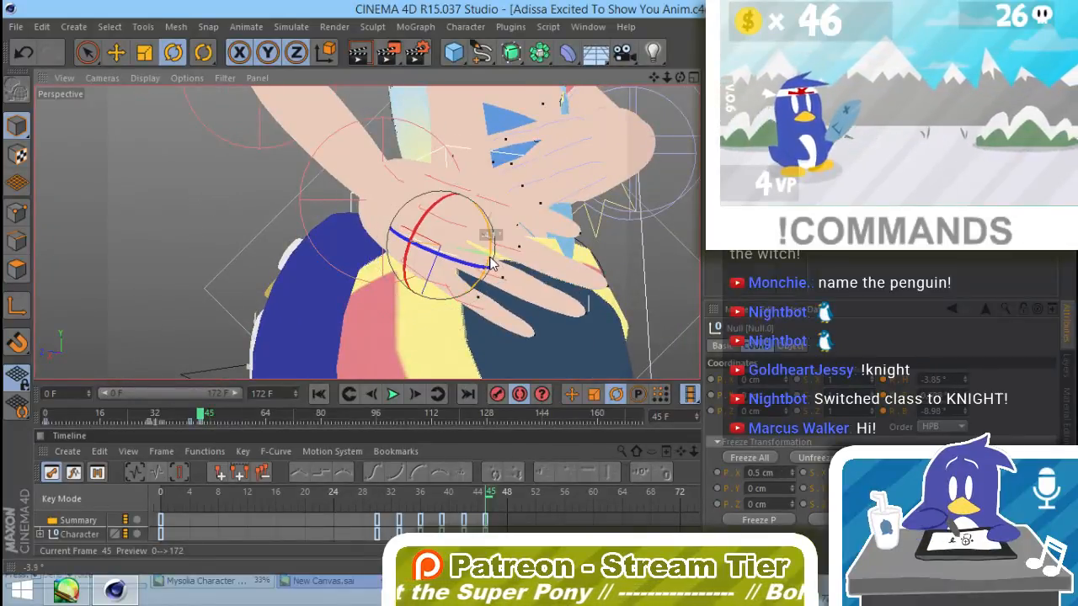
{"action": "left_click", "coordinate": [209, 246]}
Step: At frame 51, rotate the Twist+Bend null to about -18° heading and -15.26° bank to twist the upper body
{"action": "left_click_drag", "start_coordinate": [528, 335], "coordinate": [452, 373], "text": "alt"}
{"action": "scroll", "coordinate": [636, 310], "scroll_direction": "down", "scroll_amount": 4}
{"action": "scroll", "coordinate": [471, 322], "scroll_direction": "down", "scroll_amount": 4}
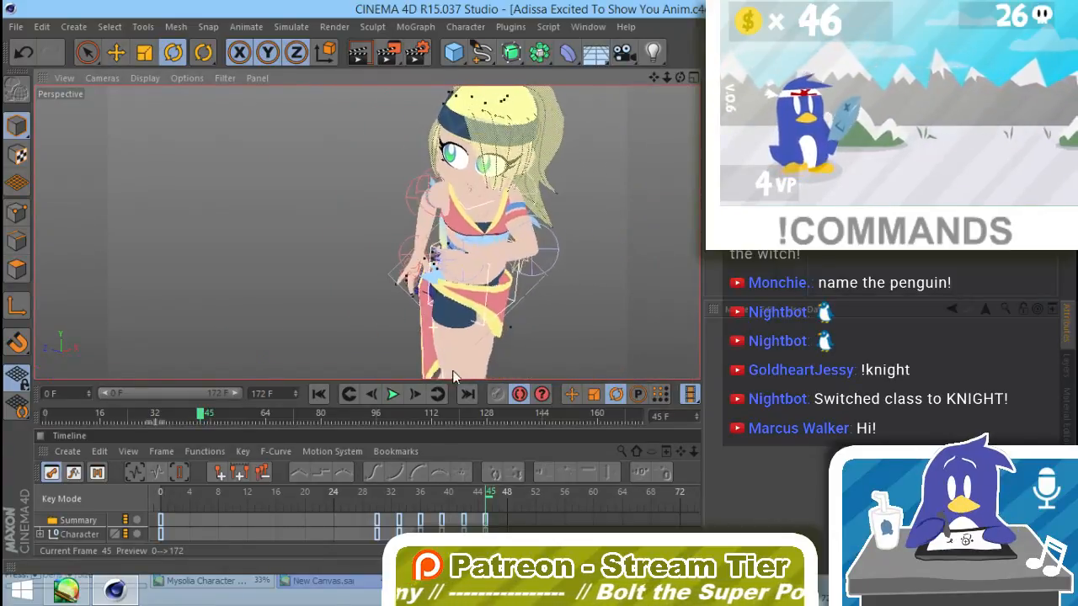
{"action": "left_click", "coordinate": [431, 260]}
{"action": "mouse_move", "coordinate": [421, 303]}
{"action": "left_mouse_down"}
{"action": "mouse_move", "coordinate": [534, 288]}
{"action": "mouse_move", "coordinate": [429, 343]}
{"action": "mouse_move", "coordinate": [465, 324]}
{"action": "mouse_move", "coordinate": [419, 313]}
{"action": "left_mouse_up"}
{"action": "left_click", "coordinate": [535, 290]}
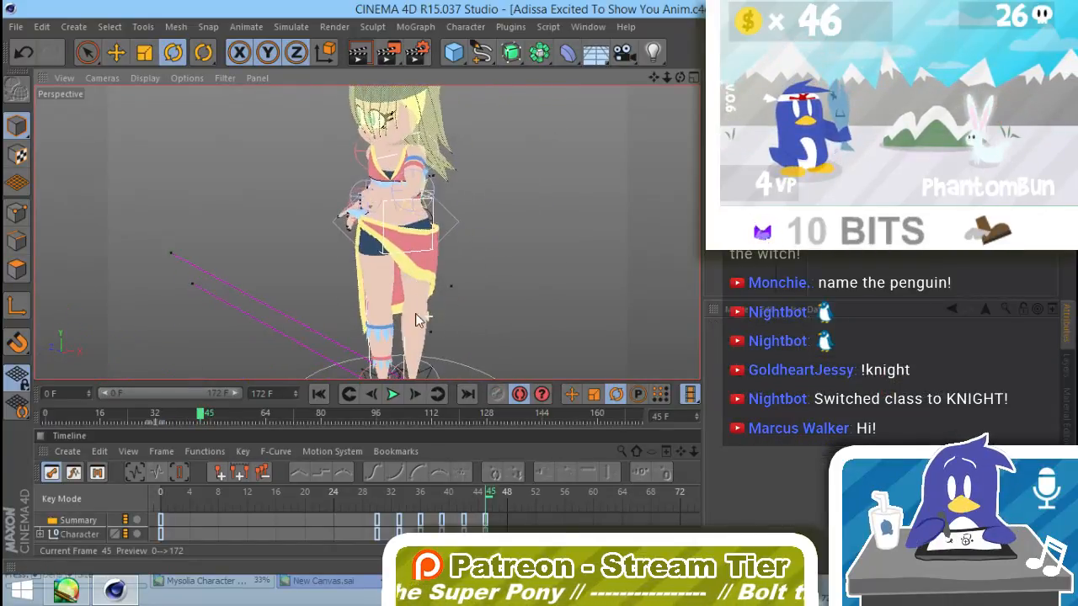
{"action": "left_click_drag", "start_coordinate": [206, 419], "coordinate": [222, 418]}
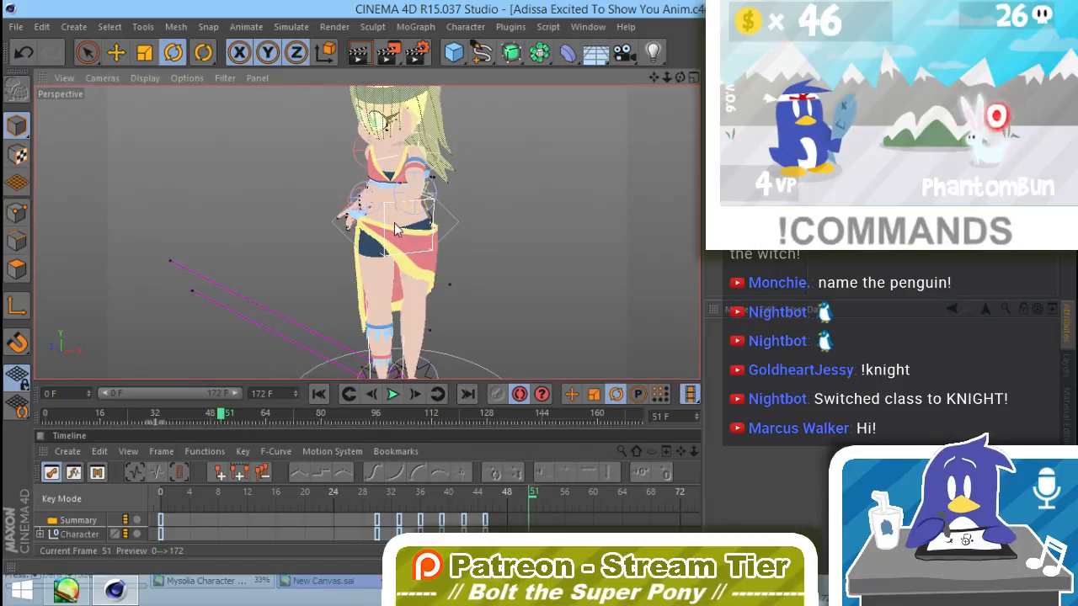
{"action": "left_click", "coordinate": [451, 218]}
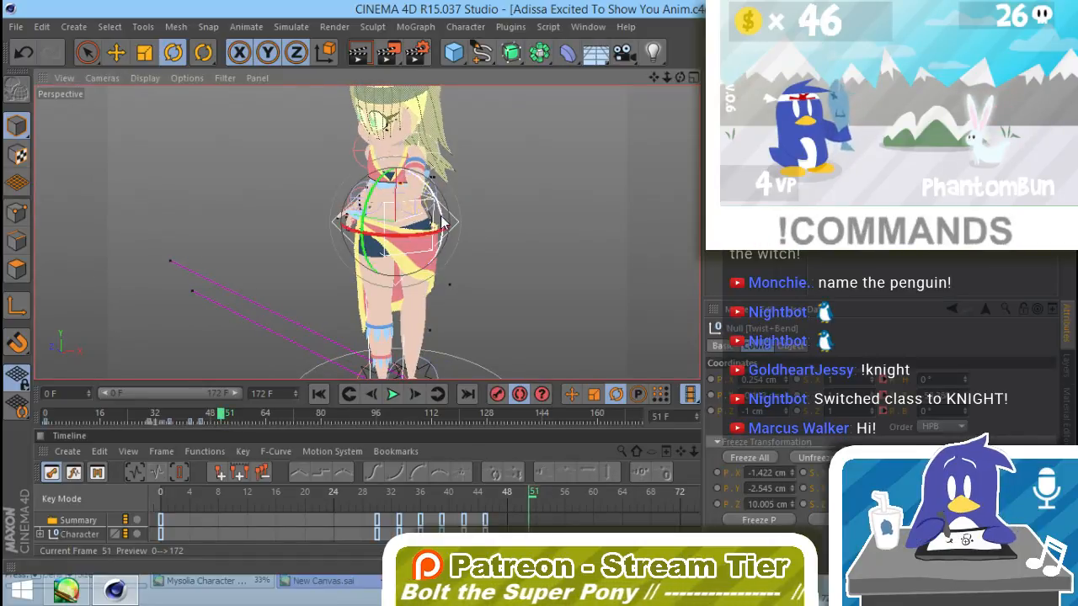
{"action": "left_click_drag", "start_coordinate": [444, 223], "coordinate": [373, 198]}
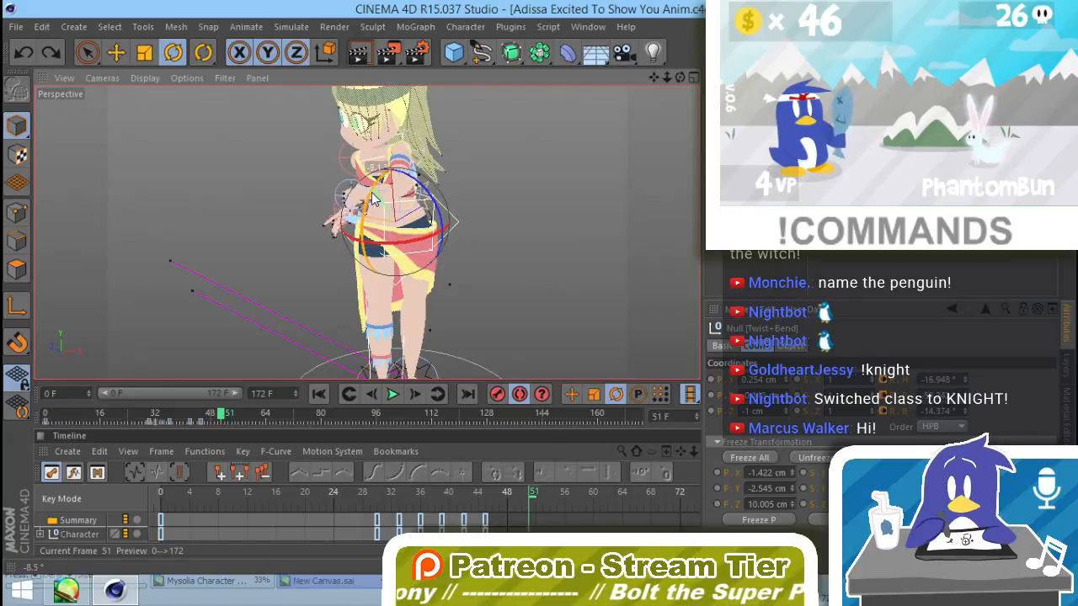
{"action": "left_click_drag", "start_coordinate": [366, 234], "coordinate": [527, 228], "text": "alt"}
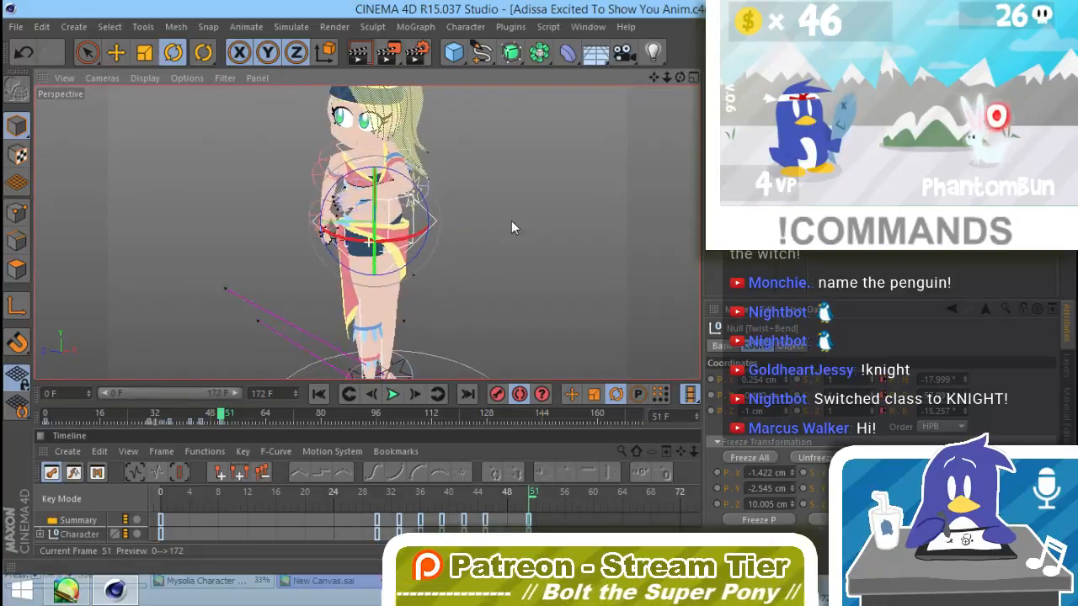
Step: Rotate the right arm's Shoulder null by about -8.6° and adjust its Elbow null at frame 51
{"action": "left_click", "coordinate": [413, 150]}
{"action": "left_click_drag", "start_coordinate": [445, 160], "coordinate": [462, 173]}
{"action": "left_click", "coordinate": [441, 176]}
{"action": "left_click_drag", "start_coordinate": [325, 253], "coordinate": [557, 242], "text": "alt"}
{"action": "left_click", "coordinate": [311, 145]}
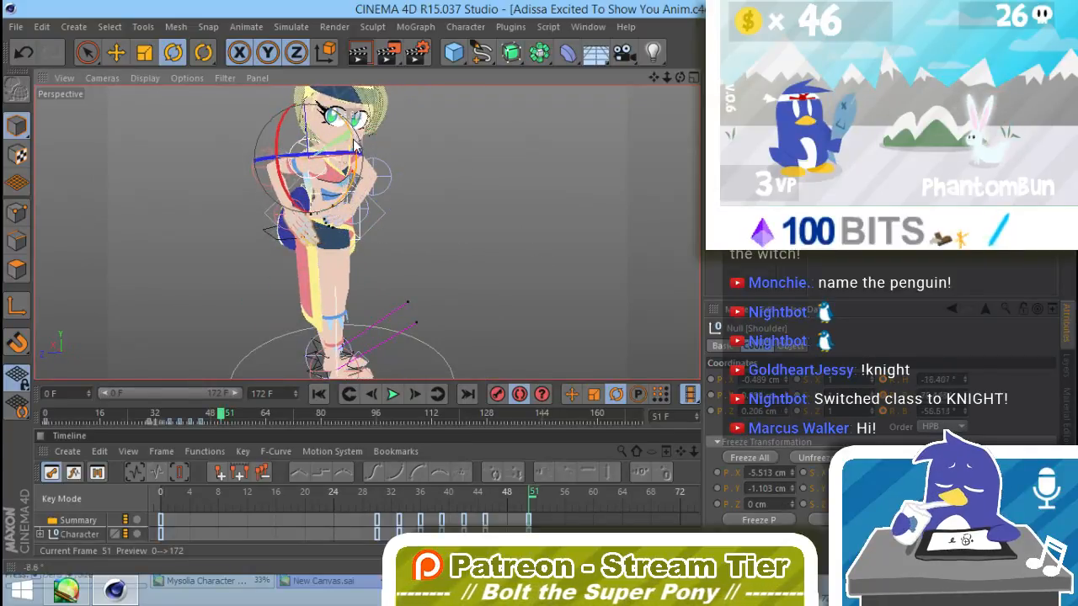
{"action": "left_click", "coordinate": [277, 196]}
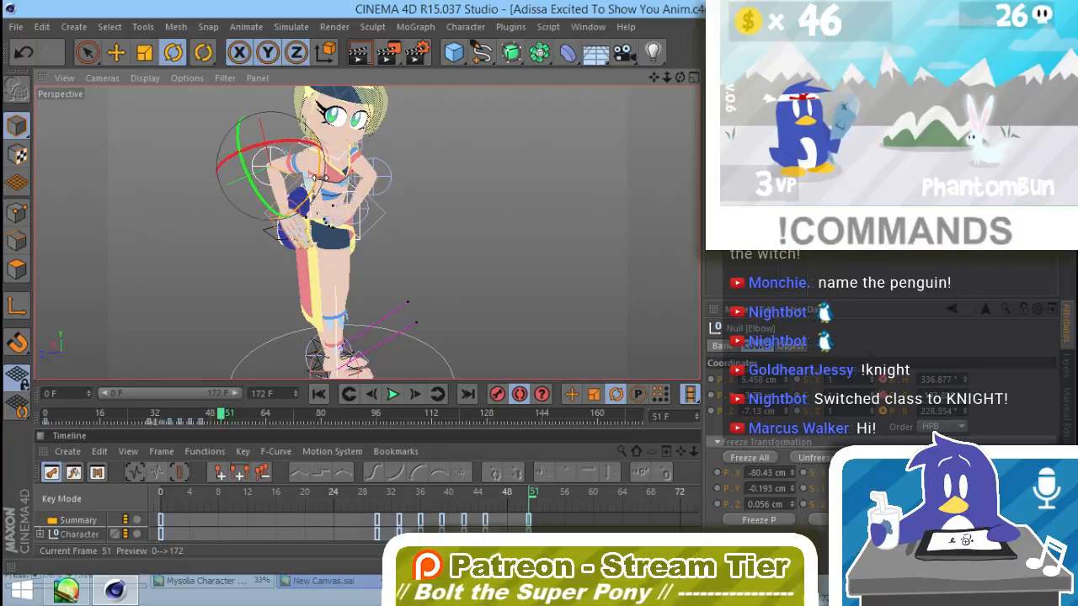
{"action": "left_click_drag", "start_coordinate": [309, 209], "coordinate": [177, 224]}
{"action": "left_click_drag", "start_coordinate": [229, 241], "coordinate": [339, 287], "text": "alt"}
Step: Rotate the right Wrist null by about -4.4° and set the left Wrist null to about 44.11° bank at frame 51
{"action": "left_click", "coordinate": [296, 209]}
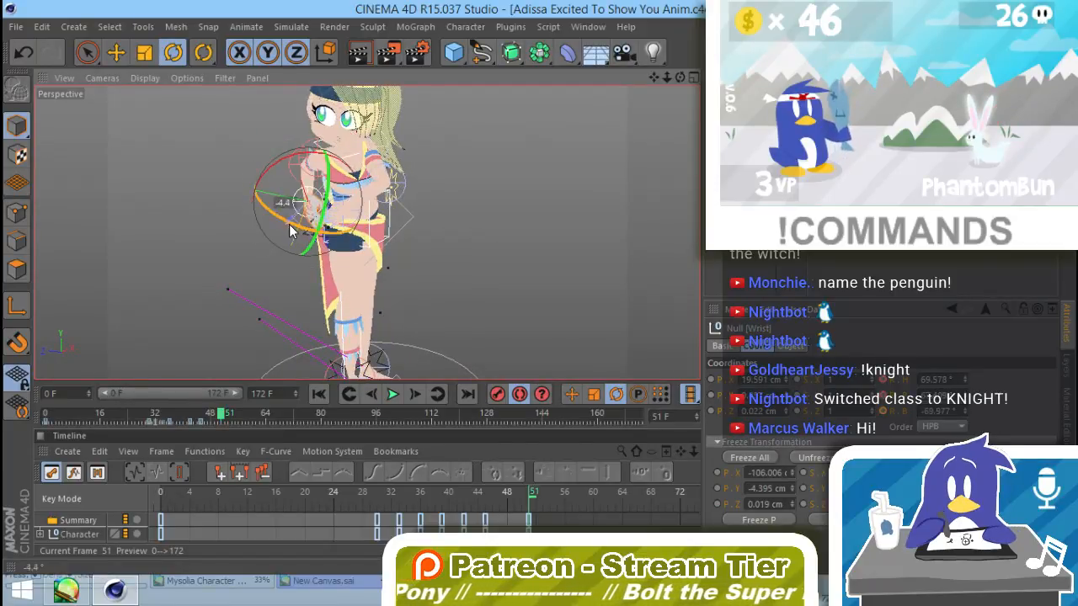
{"action": "left_click_drag", "start_coordinate": [290, 232], "coordinate": [320, 227]}
{"action": "left_click", "coordinate": [348, 213]}
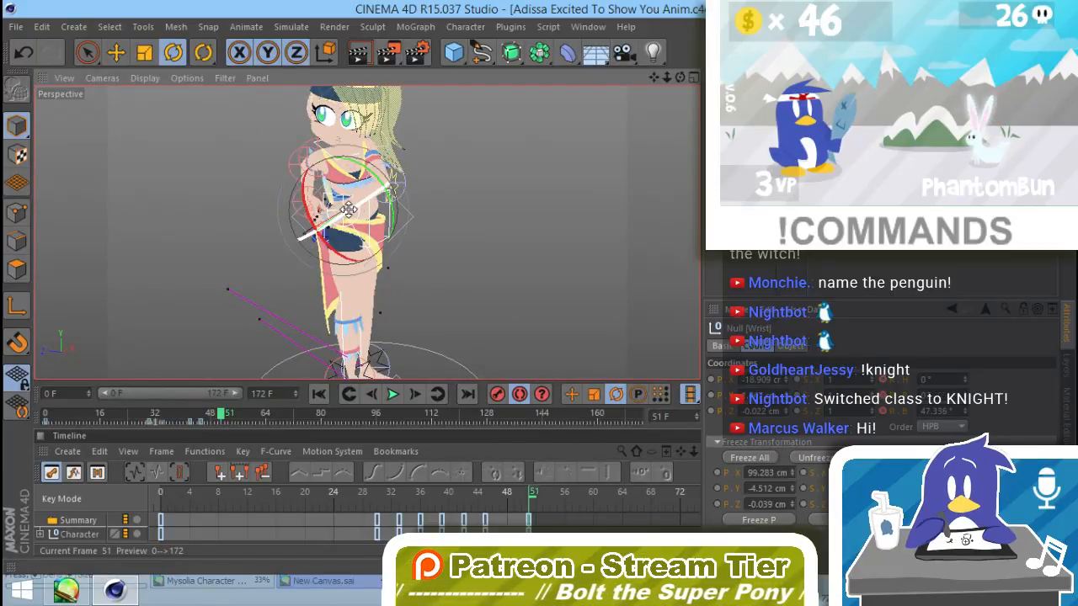
{"action": "left_click_drag", "start_coordinate": [350, 208], "coordinate": [354, 206]}
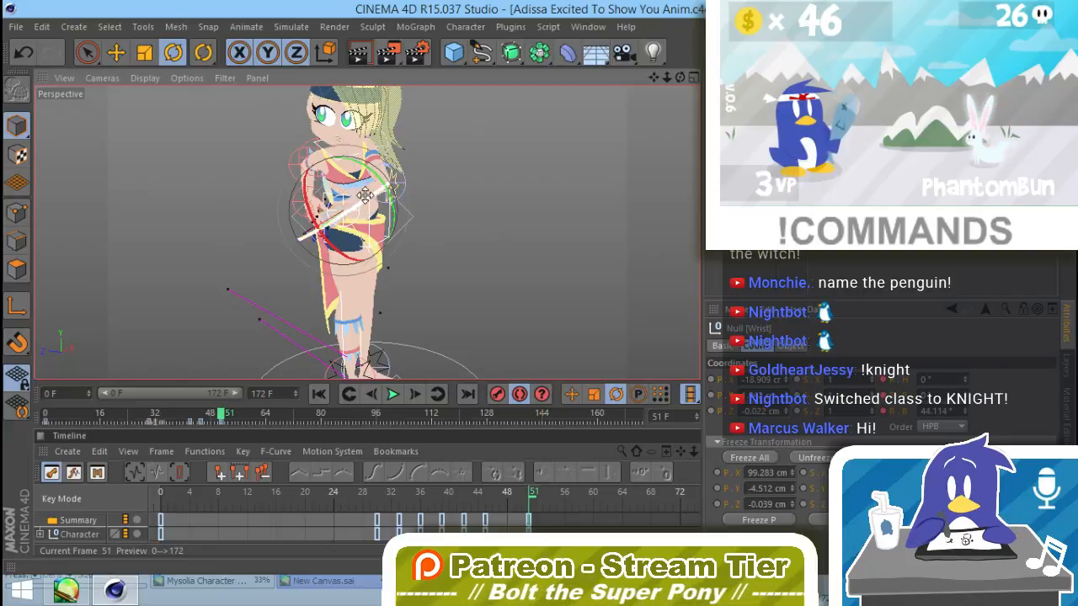
Step: Rotate the Neck null to about -82.9° heading and 2.1° bank at frame 51, tilting the head
{"action": "left_click", "coordinate": [327, 169]}
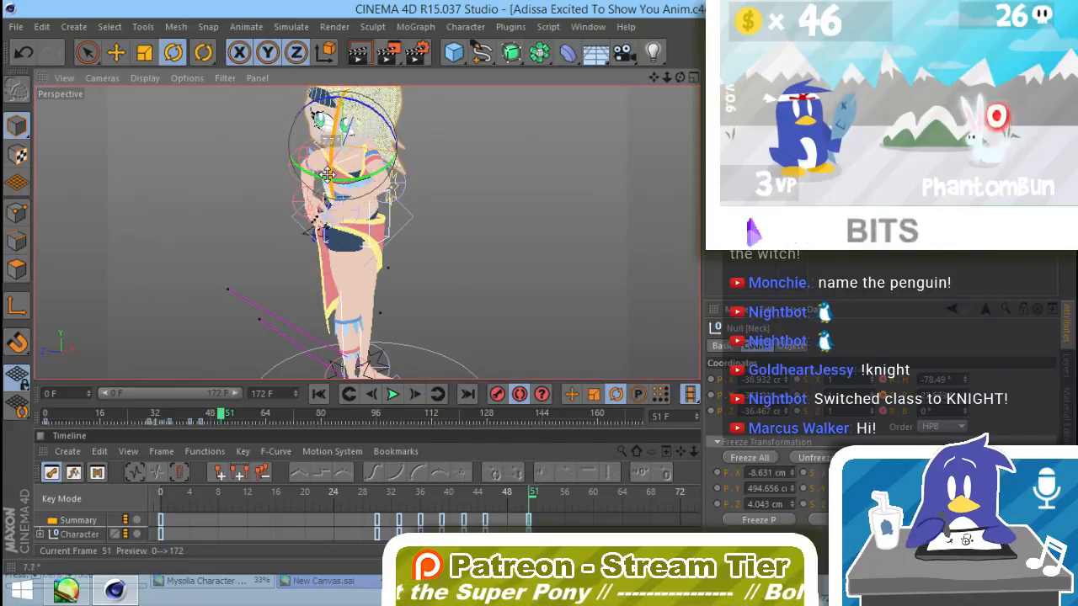
{"action": "left_click_drag", "start_coordinate": [329, 164], "coordinate": [348, 188]}
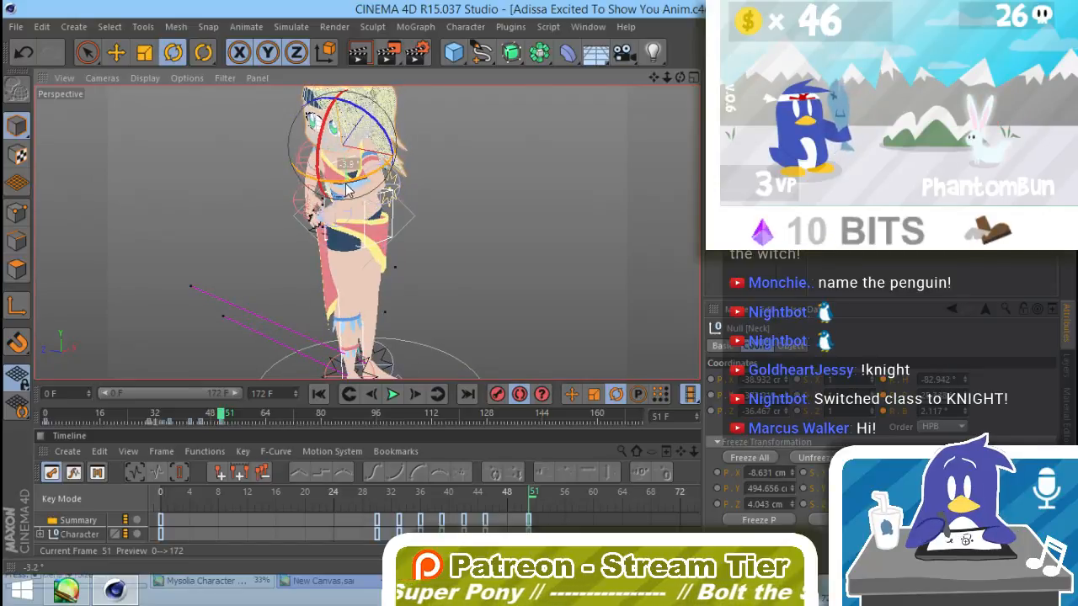
{"action": "left_click", "coordinate": [447, 206]}
{"action": "left_click_drag", "start_coordinate": [446, 208], "coordinate": [394, 217], "text": "alt"}
{"action": "left_click", "coordinate": [417, 234]}
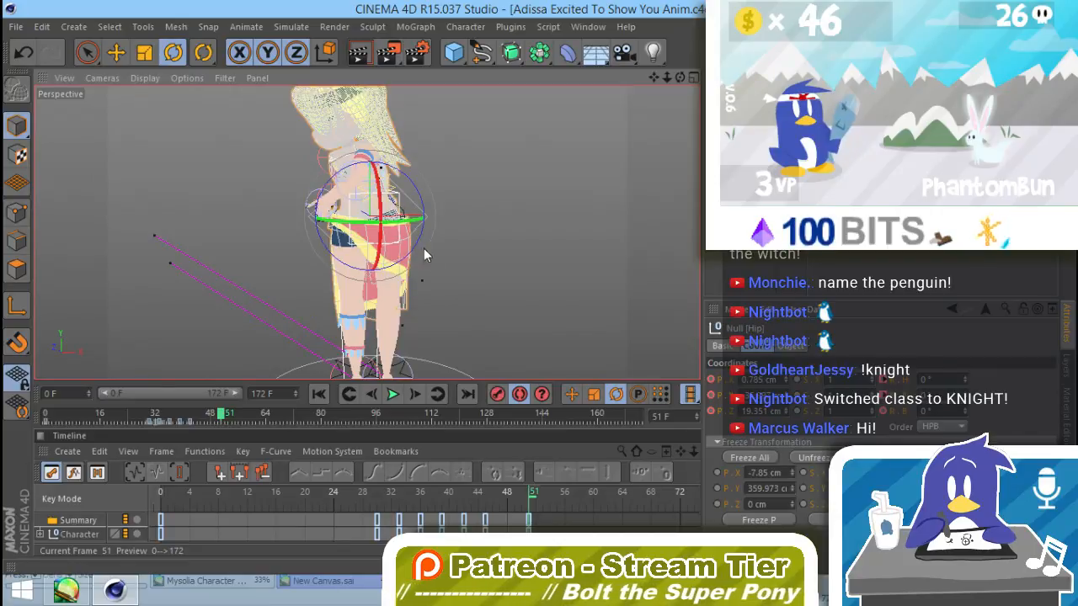
{"action": "left_click", "coordinate": [452, 292]}
{"action": "middle_click_drag", "start_coordinate": [448, 318], "coordinate": [464, 296], "text": "alt"}
Step: At frame 55, rotate the Twist+Bend null slightly to adjust the upper body's lean
{"action": "left_click_drag", "start_coordinate": [221, 414], "coordinate": [235, 431]}
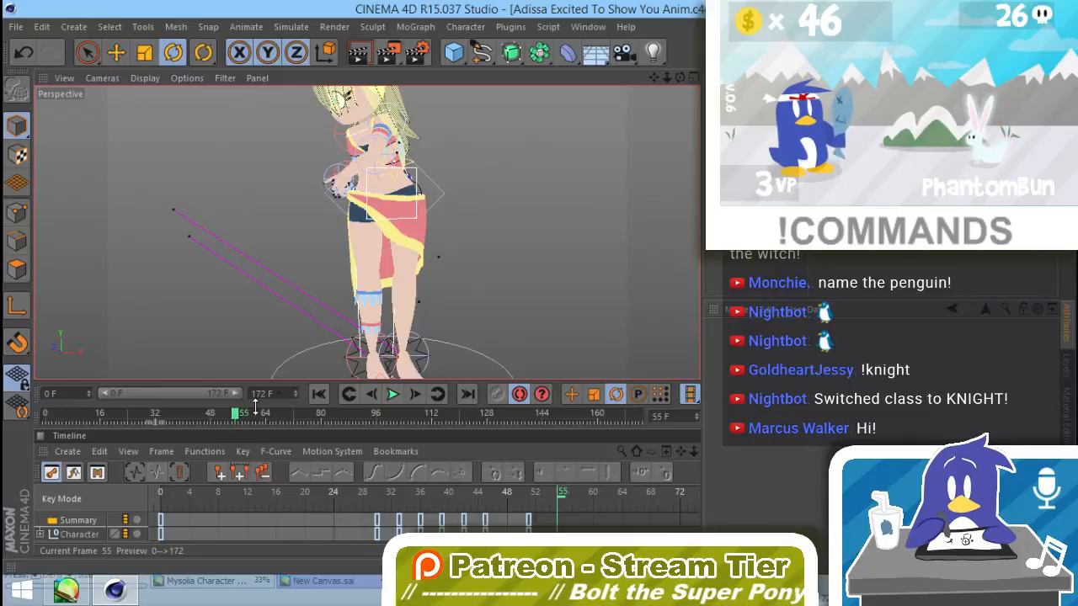
{"action": "middle_click_drag", "start_coordinate": [470, 198], "coordinate": [466, 226], "text": "alt"}
{"action": "left_click", "coordinate": [438, 214]}
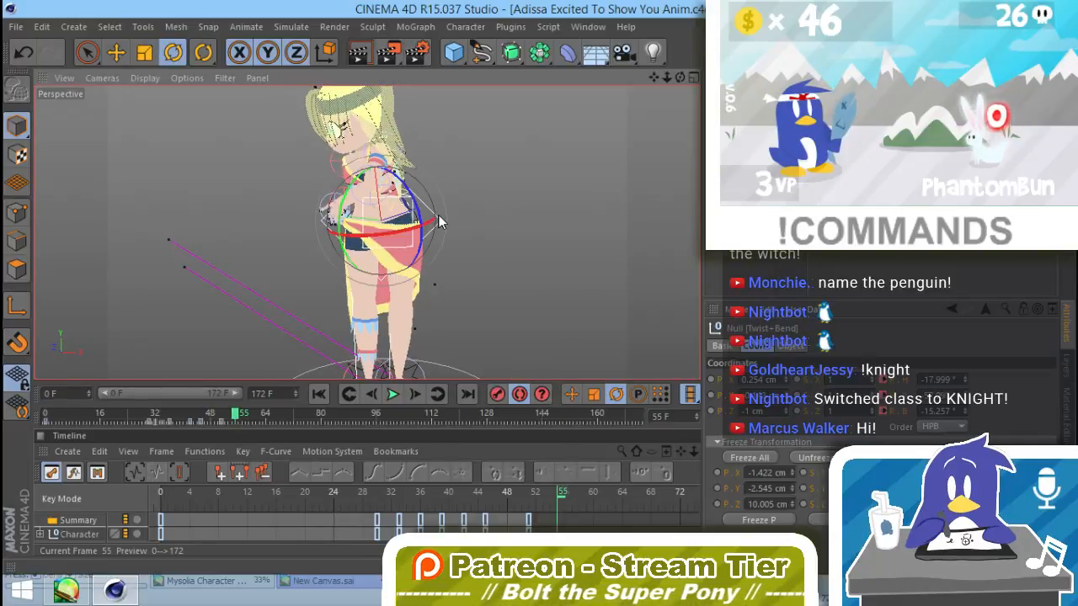
{"action": "left_click_drag", "start_coordinate": [341, 206], "coordinate": [346, 190]}
{"action": "left_click", "coordinate": [430, 210]}
{"action": "left_click_drag", "start_coordinate": [385, 269], "coordinate": [565, 271], "text": "alt"}
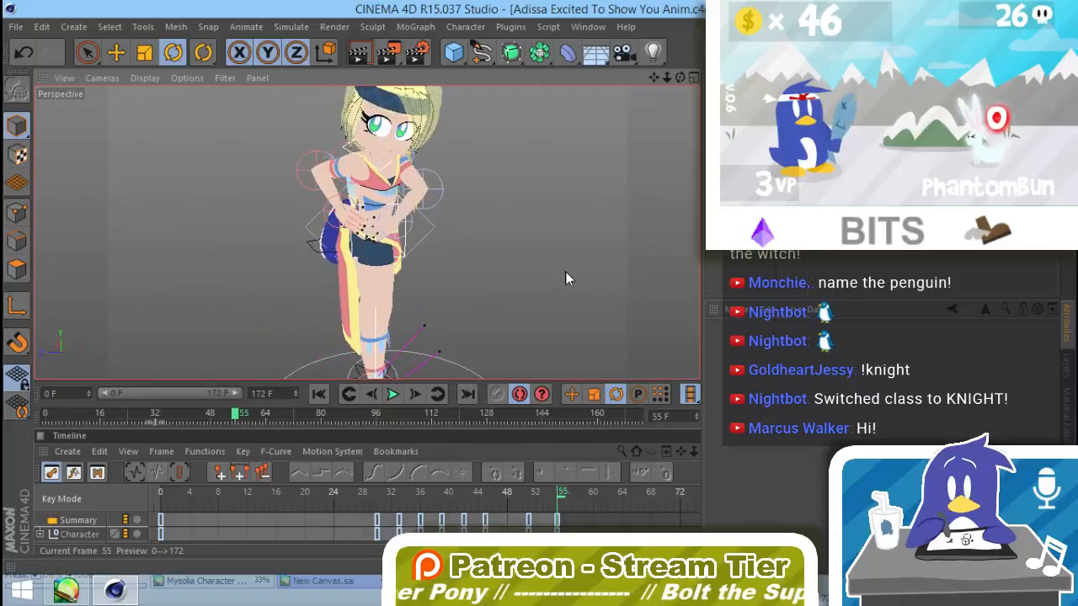
Step: Rotate the right arm's Elbow null to about 211.85° bank and the Neck null to about -81.27° heading at frame 55
{"action": "left_click", "coordinate": [309, 164]}
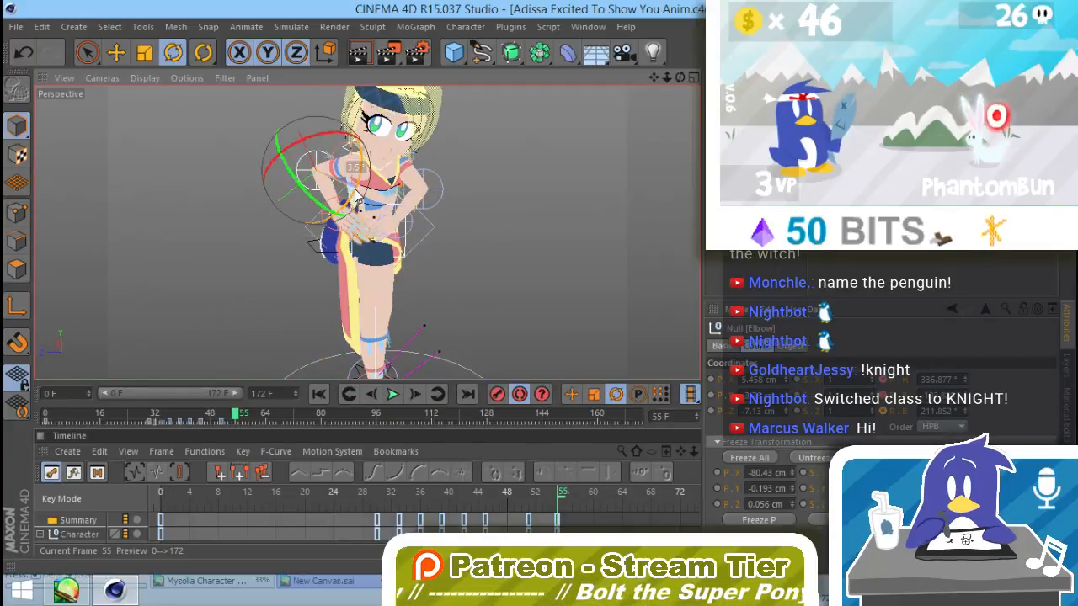
{"action": "left_click_drag", "start_coordinate": [355, 194], "coordinate": [396, 181]}
{"action": "left_click", "coordinate": [390, 173]}
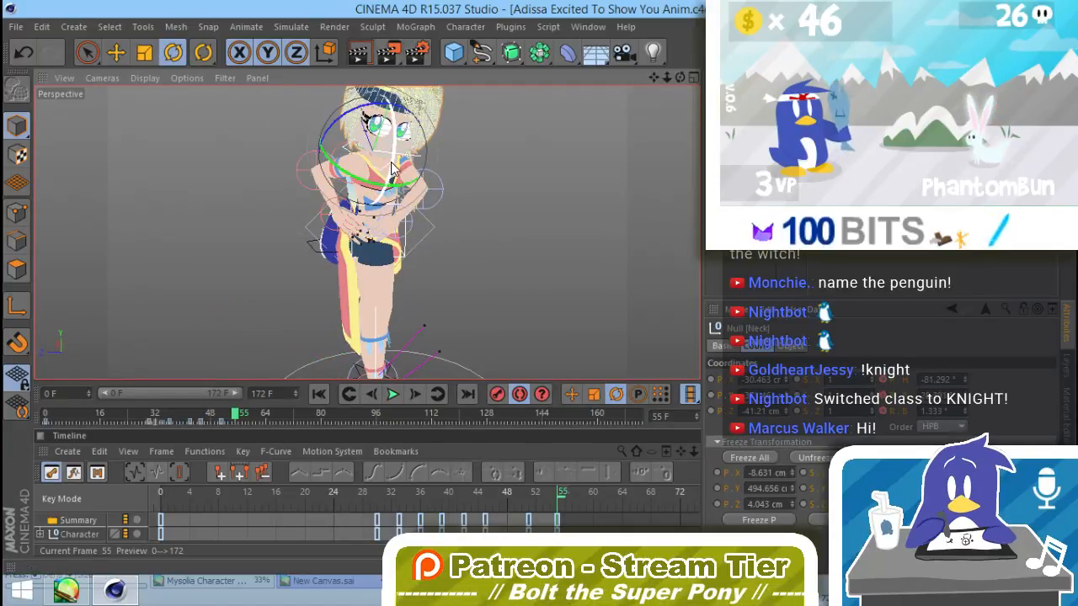
{"action": "left_click_drag", "start_coordinate": [391, 170], "coordinate": [392, 170]}
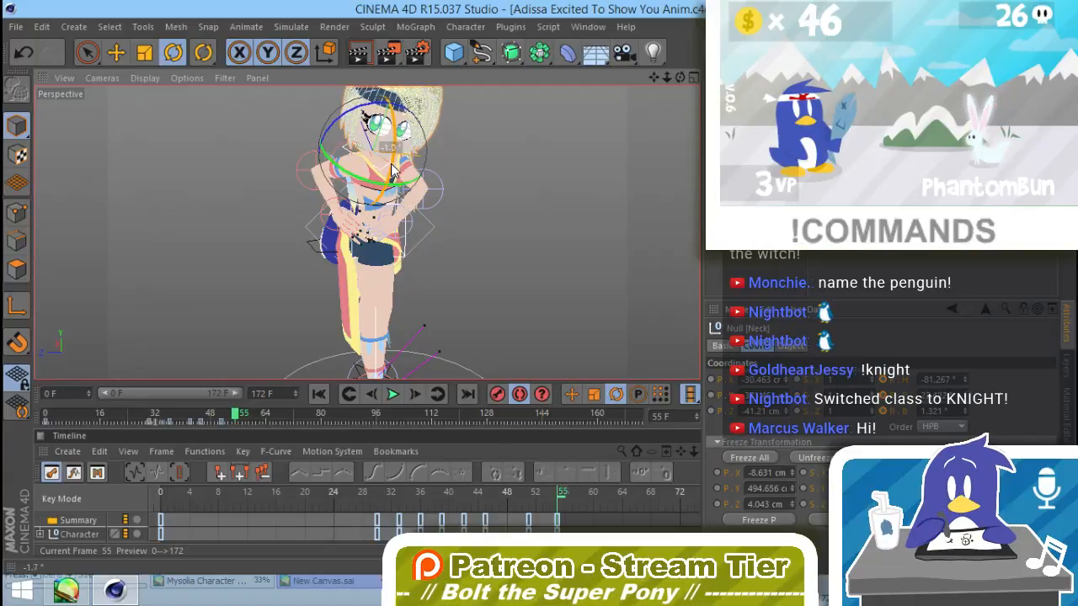
Step: Rotate the left arm's Elbow null to about -54.84° heading and 78.16° bank at frame 55
{"action": "left_click", "coordinate": [441, 190]}
{"action": "left_click_drag", "start_coordinate": [454, 197], "coordinate": [405, 255]}
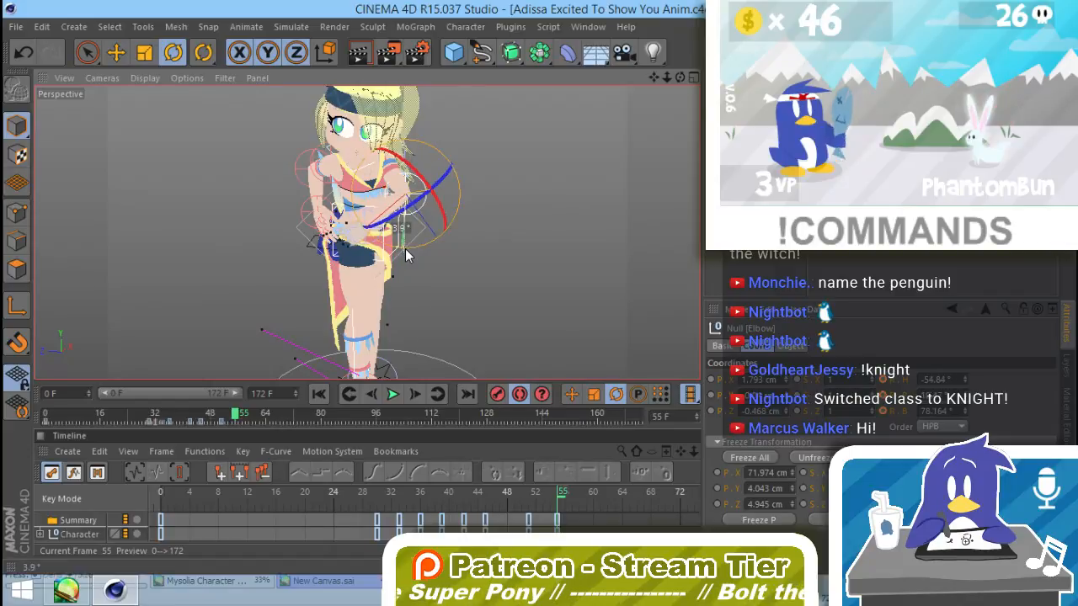
{"action": "left_click", "coordinate": [438, 296]}
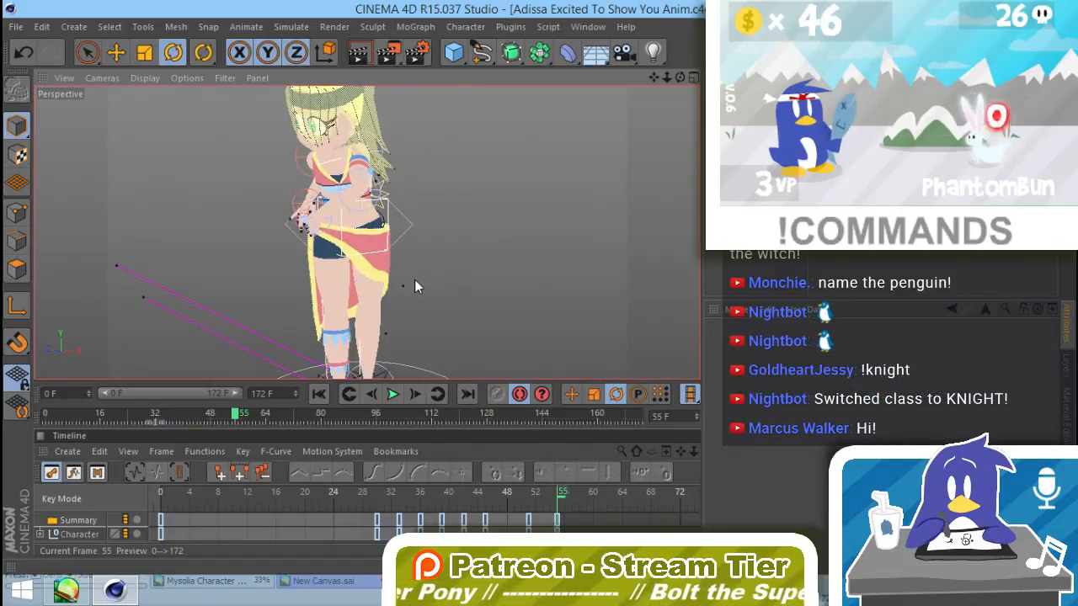
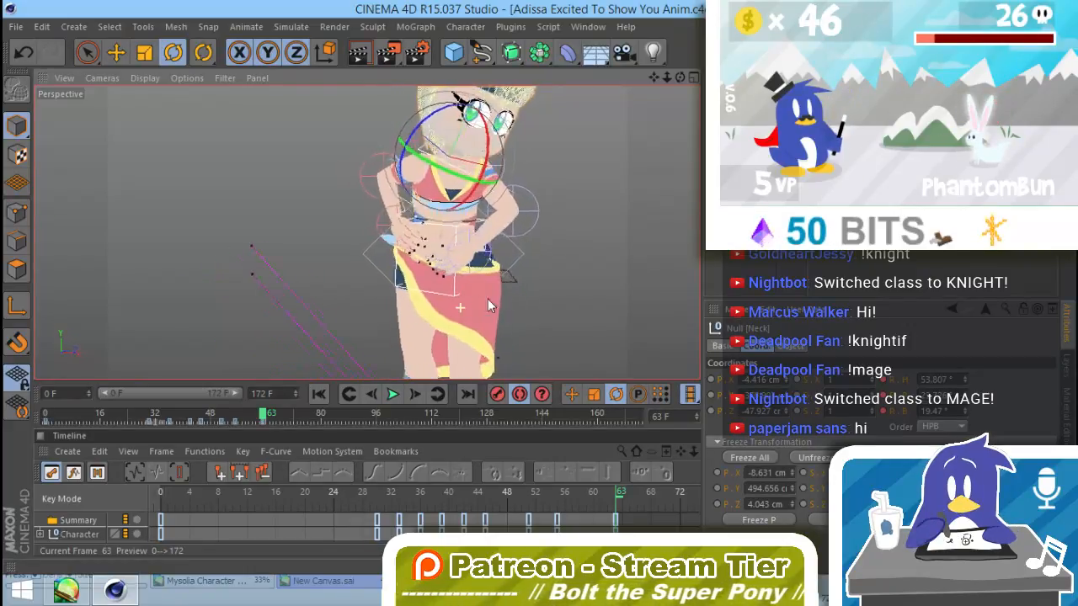
Step: At frame 59, rotate the Twist+Bend null and adjust the Neck null to pose the upper body mid-turn
{"action": "mouse_move", "coordinate": [264, 414]}
{"action": "left_mouse_down"}
{"action": "mouse_move", "coordinate": [233, 418]}
{"action": "mouse_move", "coordinate": [274, 431]}
{"action": "mouse_move", "coordinate": [210, 421]}
{"action": "mouse_move", "coordinate": [272, 429]}
{"action": "mouse_move", "coordinate": [249, 424]}
{"action": "left_mouse_up"}
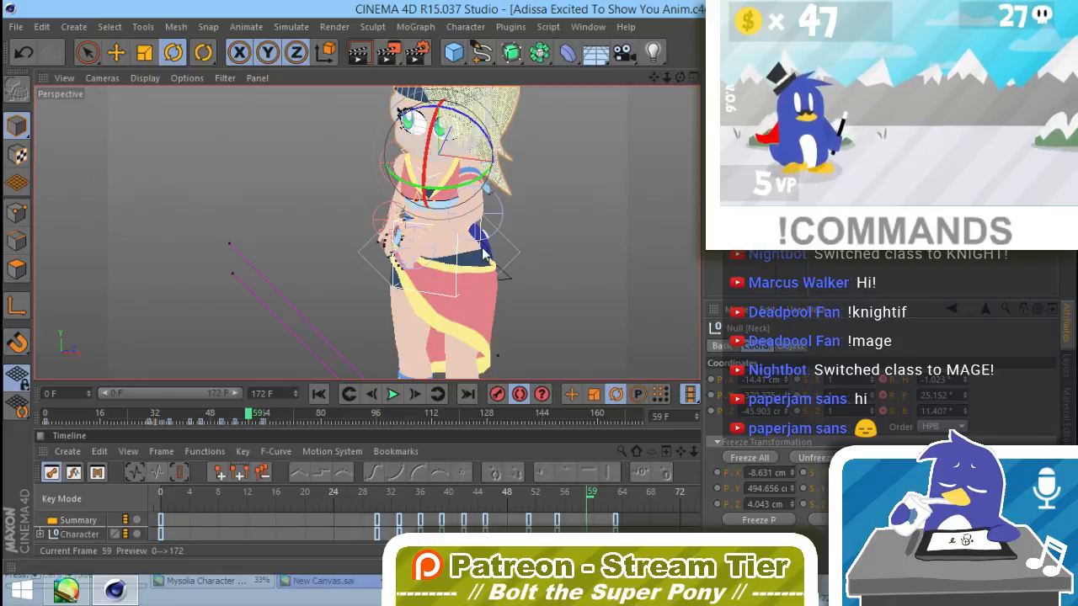
{"action": "left_click", "coordinate": [512, 246]}
{"action": "left_click_drag", "start_coordinate": [418, 255], "coordinate": [451, 266]}
{"action": "key", "text": "ctrl+z"}
{"action": "left_click_drag", "start_coordinate": [482, 229], "coordinate": [495, 281]}
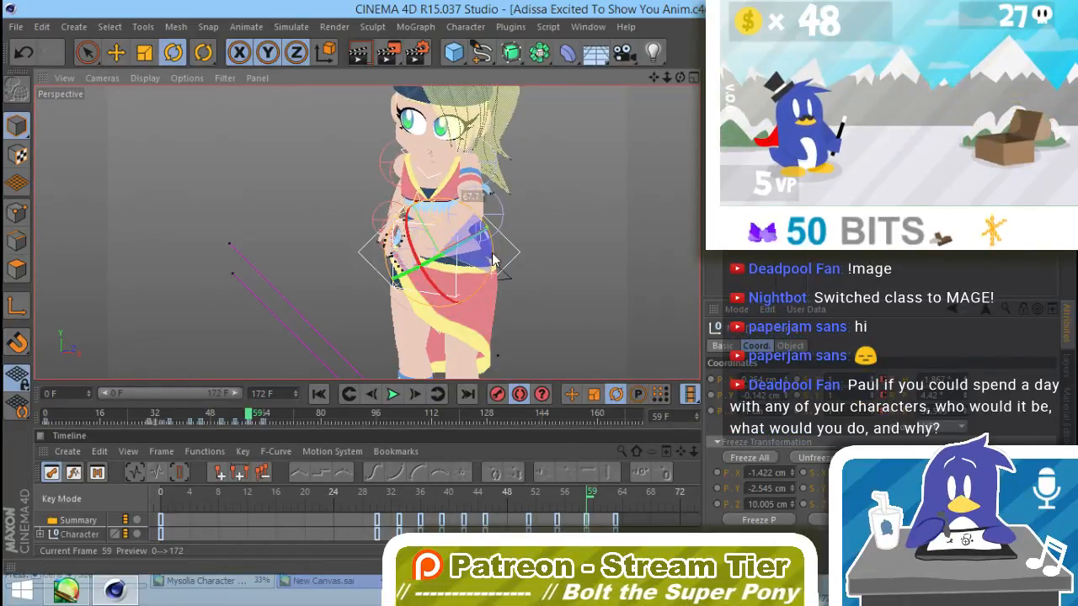
{"action": "key", "text": "ctrl+z"}
{"action": "left_click_drag", "start_coordinate": [450, 214], "coordinate": [425, 243]}
{"action": "left_click_drag", "start_coordinate": [497, 190], "coordinate": [438, 135], "text": "alt"}
{"action": "left_click", "coordinate": [403, 146]}
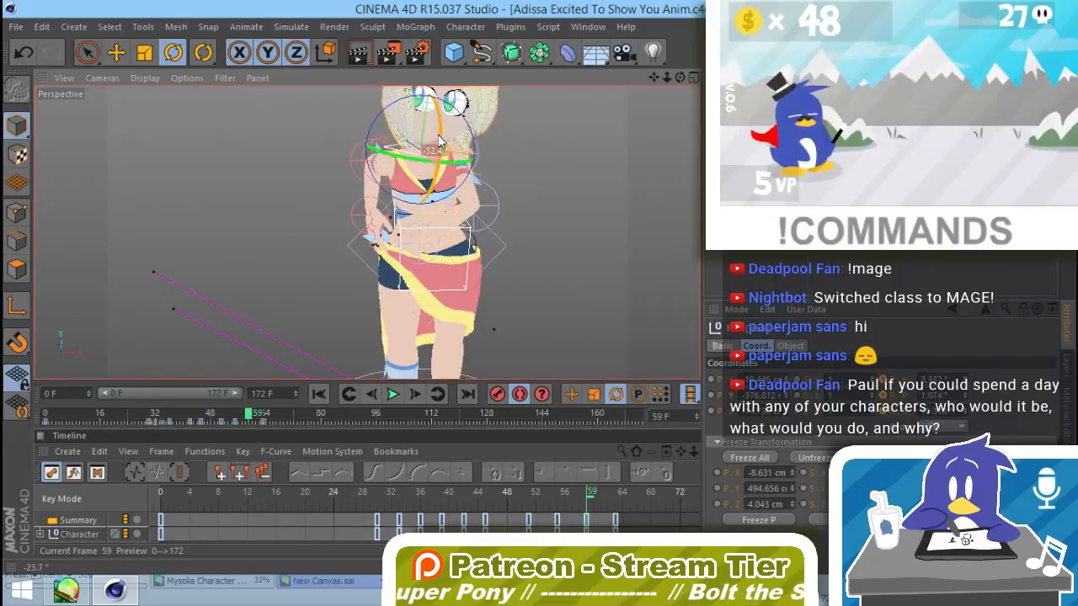
{"action": "left_click", "coordinate": [522, 139]}
Step: At frame 63, rotate the right arm's Shoulder and Elbow nulls to bring the arm in front of the waist
{"action": "mouse_move", "coordinate": [248, 413]}
{"action": "left_mouse_down"}
{"action": "mouse_move", "coordinate": [235, 411]}
{"action": "mouse_move", "coordinate": [263, 421]}
{"action": "left_mouse_up"}
{"action": "left_click_drag", "start_coordinate": [477, 301], "coordinate": [439, 242], "text": "alt"}
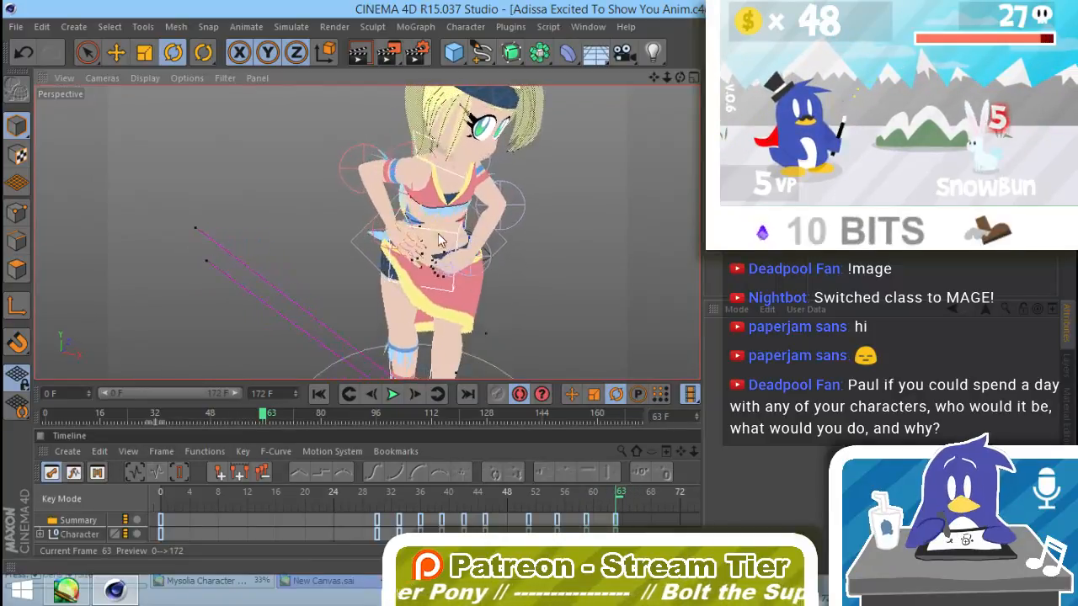
{"action": "left_click", "coordinate": [399, 154]}
{"action": "left_click_drag", "start_coordinate": [463, 177], "coordinate": [466, 115]}
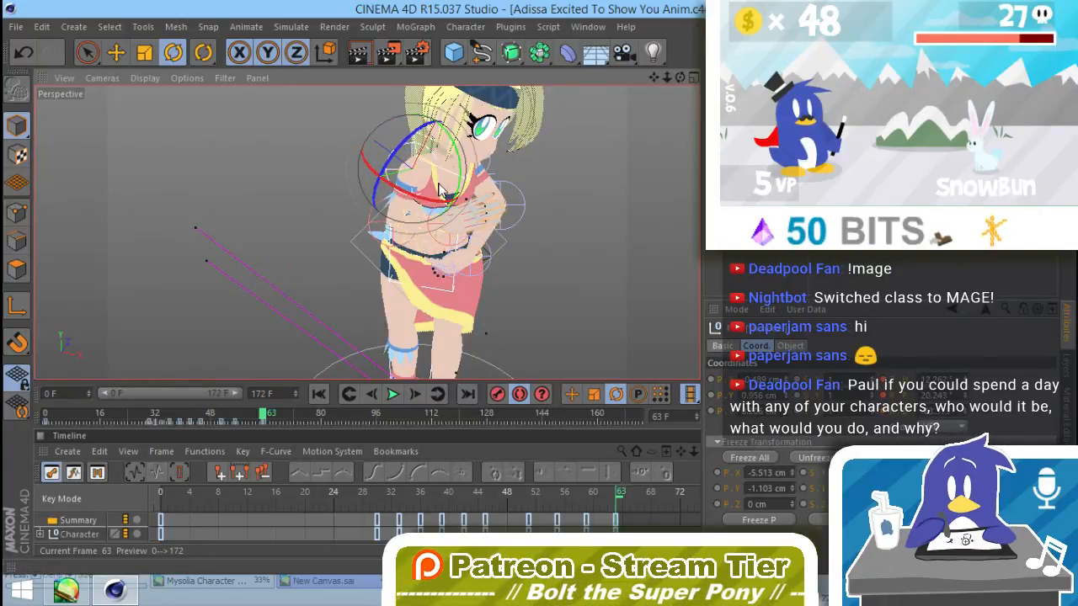
{"action": "left_click", "coordinate": [371, 222]}
{"action": "left_click_drag", "start_coordinate": [436, 215], "coordinate": [283, 269]}
{"action": "left_click_drag", "start_coordinate": [487, 250], "coordinate": [533, 264]}
Step: At frame 63, rotate the left arm's nulls, including the hand, to bring the left hand in front of the waist
{"action": "left_click_drag", "start_coordinate": [603, 279], "coordinate": [540, 207], "text": "alt"}
{"action": "left_click_drag", "start_coordinate": [517, 317], "coordinate": [482, 243], "text": "alt"}
{"action": "left_click", "coordinate": [548, 229]}
{"action": "mouse_move", "coordinate": [562, 286]}
{"action": "left_mouse_down", "text": "alt"}
{"action": "mouse_move", "coordinate": [530, 304]}
{"action": "mouse_move", "coordinate": [628, 285]}
{"action": "mouse_move", "coordinate": [518, 270]}
{"action": "mouse_move", "coordinate": [550, 279]}
{"action": "left_mouse_up", "text": "alt"}
{"action": "left_click", "coordinate": [510, 276]}
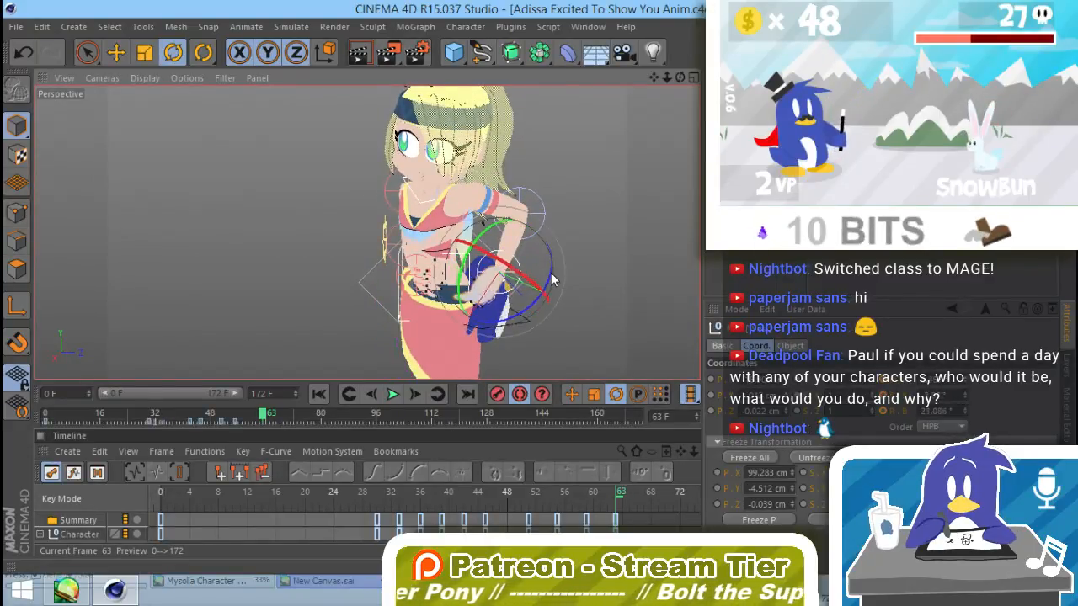
{"action": "mouse_move", "coordinate": [500, 316]}
{"action": "left_mouse_down", "text": "alt"}
{"action": "mouse_move", "coordinate": [539, 308]}
{"action": "mouse_move", "coordinate": [521, 310]}
{"action": "left_mouse_up", "text": "alt"}
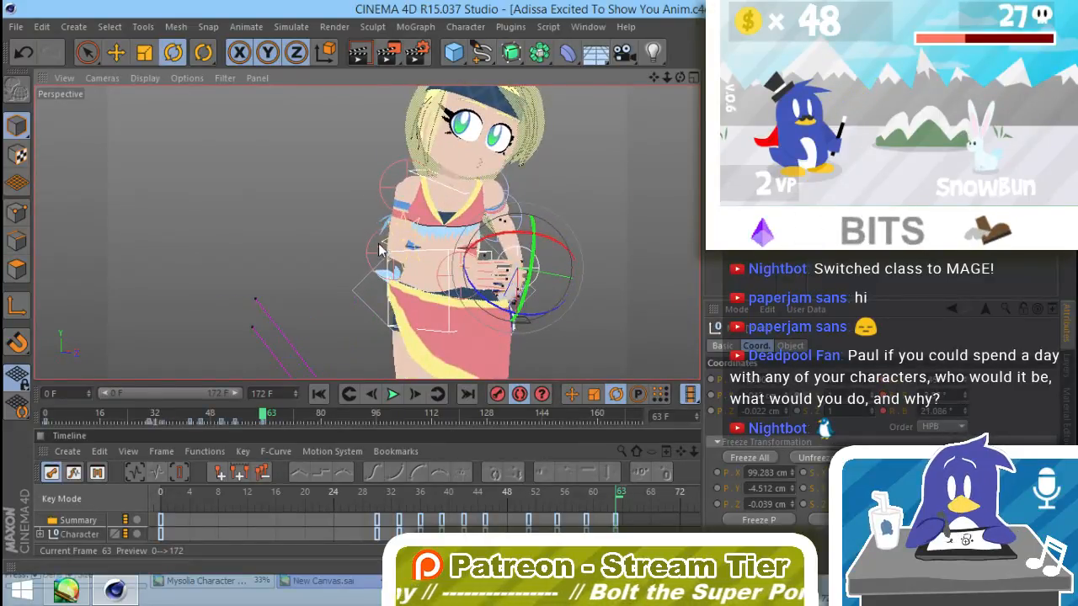
Step: Rotate the right arm's Shoulder null slightly at frame 63 to refine how the arm sits against the body
{"action": "left_click", "coordinate": [390, 171]}
{"action": "left_click_drag", "start_coordinate": [373, 153], "coordinate": [380, 146]}
{"action": "left_click", "coordinate": [306, 308]}
{"action": "left_click_drag", "start_coordinate": [307, 309], "coordinate": [520, 316], "text": "alt"}
{"action": "left_click", "coordinate": [457, 292]}
{"action": "left_click", "coordinate": [448, 302]}
{"action": "left_click", "coordinate": [532, 267]}
{"action": "scroll", "coordinate": [420, 299], "scroll_direction": "down", "scroll_amount": 3}
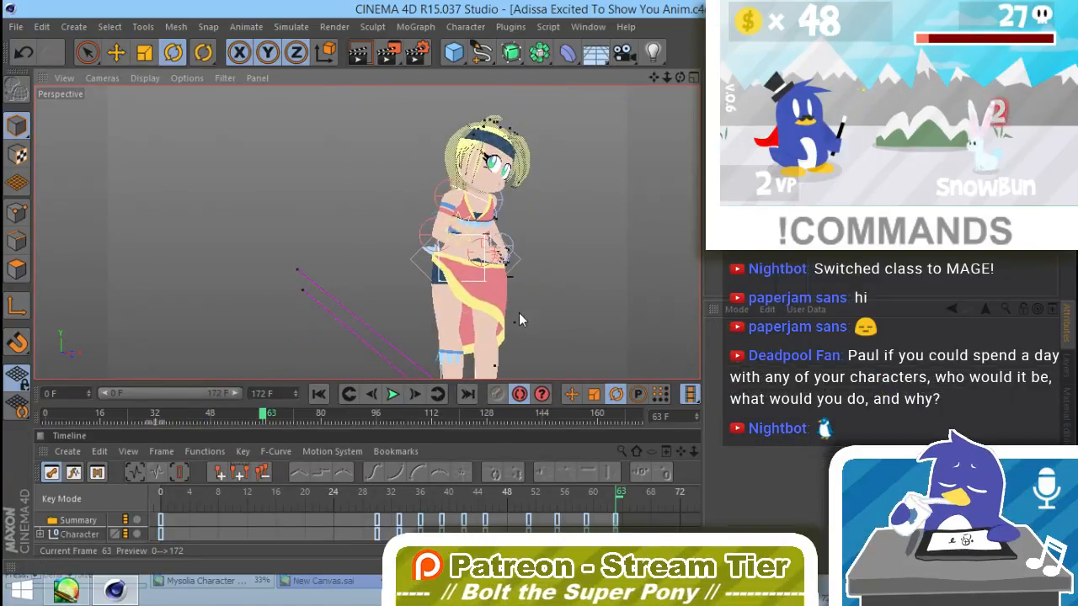
Step: Rotate the Twist+Bend null to about -22.1° bank at frame 63, leaning the upper body
{"action": "left_click", "coordinate": [517, 268]}
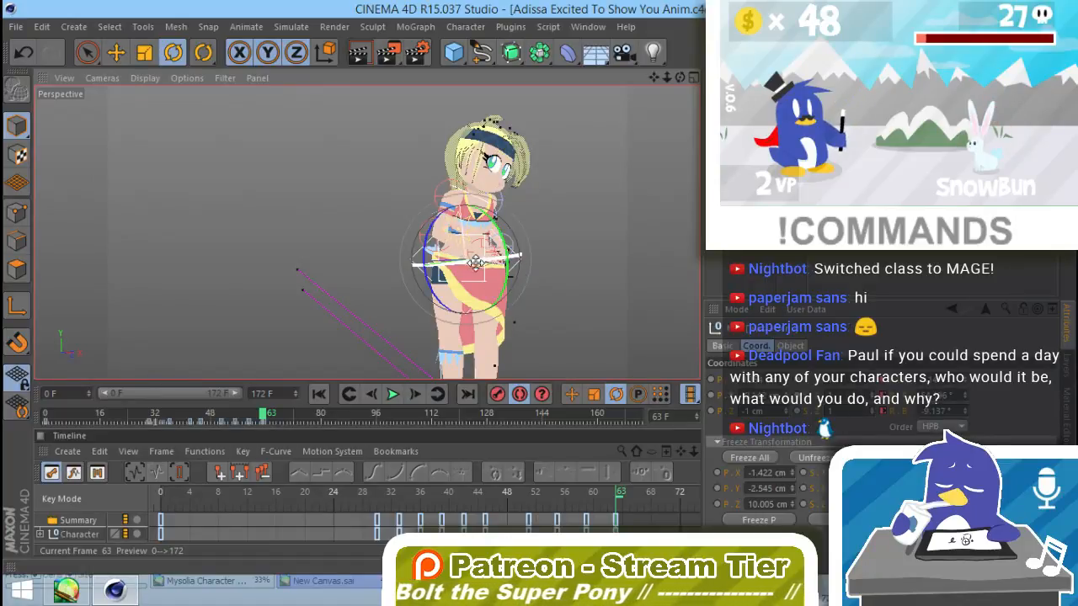
{"action": "mouse_move", "coordinate": [515, 263]}
{"action": "left_mouse_down"}
{"action": "mouse_move", "coordinate": [503, 259]}
{"action": "mouse_move", "coordinate": [528, 265]}
{"action": "left_mouse_up"}
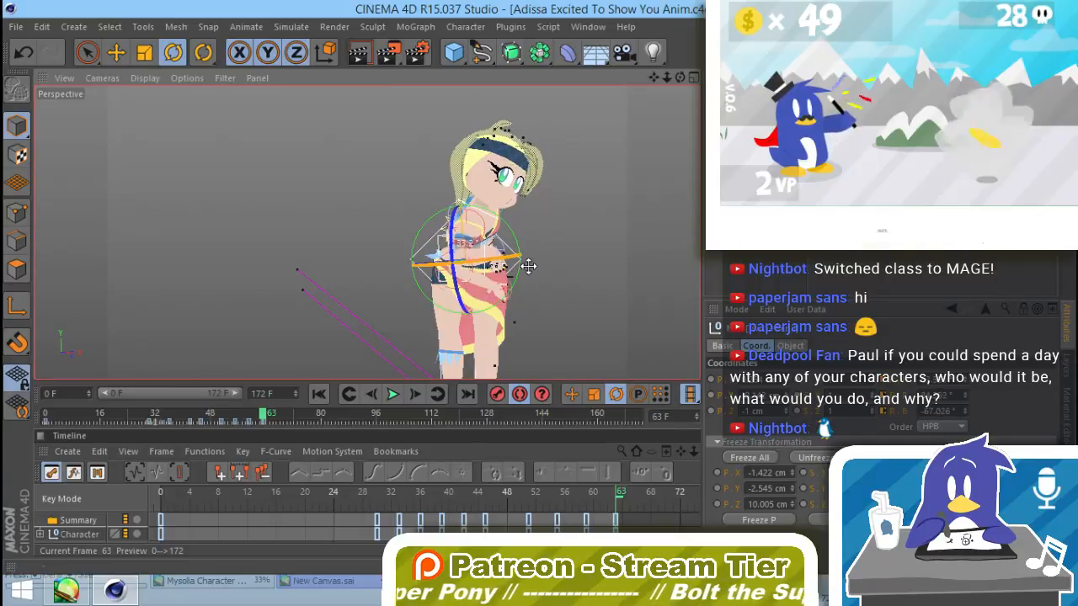
{"action": "key", "text": "ctrl+z"}
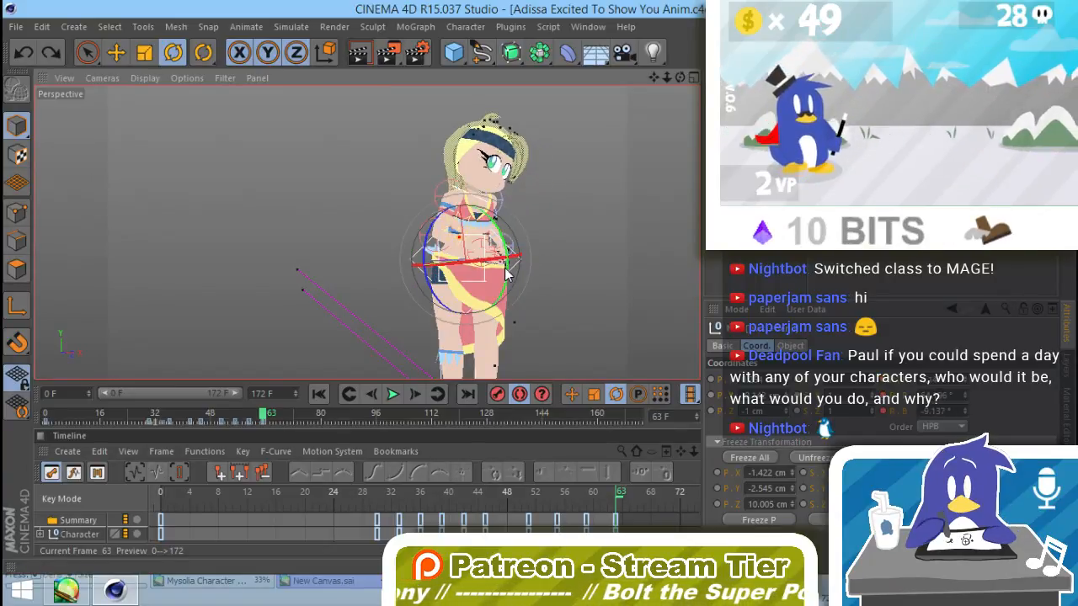
{"action": "key", "text": "w"}
{"action": "mouse_move", "coordinate": [508, 268]}
{"action": "left_mouse_down"}
{"action": "mouse_move", "coordinate": [509, 297]}
{"action": "mouse_move", "coordinate": [496, 300]}
{"action": "mouse_move", "coordinate": [498, 263]}
{"action": "left_mouse_up"}
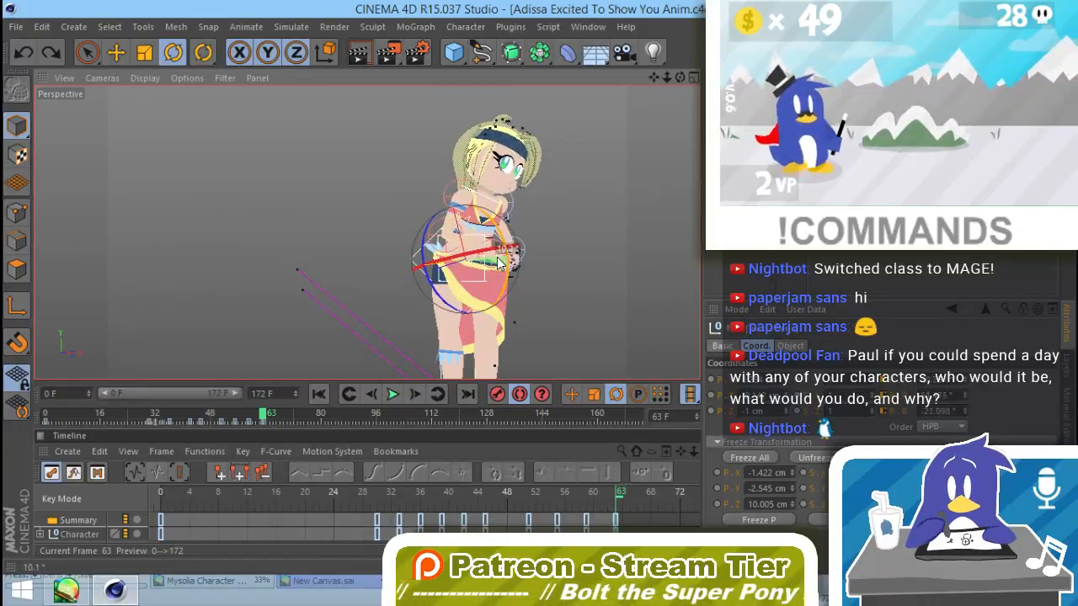
{"action": "left_click", "coordinate": [553, 265]}
Step: At frame 60, rotate the right arm's Elbow null to about 238.07° bank, raising the forearm toward the shoulder
{"action": "left_click", "coordinate": [262, 416]}
{"action": "mouse_move", "coordinate": [255, 417]}
{"action": "left_mouse_down"}
{"action": "mouse_move", "coordinate": [237, 419]}
{"action": "mouse_move", "coordinate": [262, 425]}
{"action": "mouse_move", "coordinate": [235, 420]}
{"action": "mouse_move", "coordinate": [252, 421]}
{"action": "left_mouse_up"}
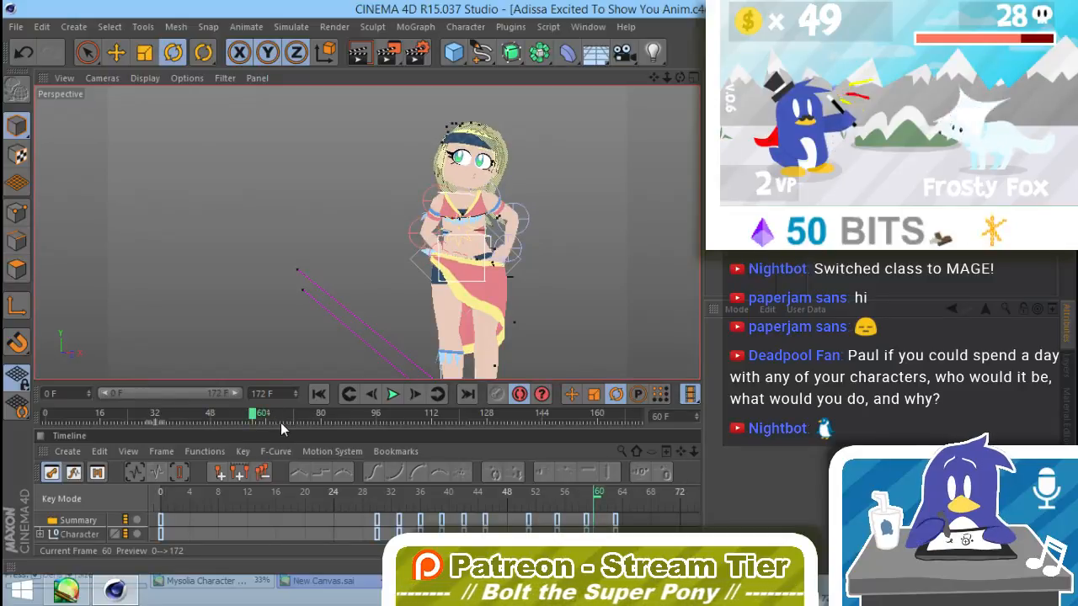
{"action": "left_click", "coordinate": [439, 257]}
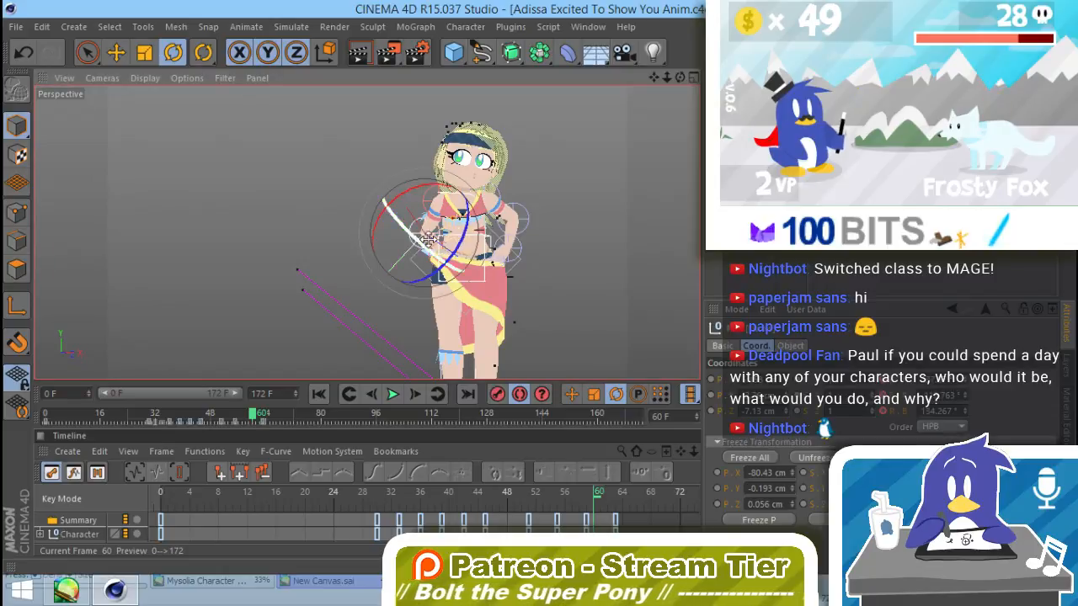
{"action": "left_click_drag", "start_coordinate": [414, 246], "coordinate": [343, 223]}
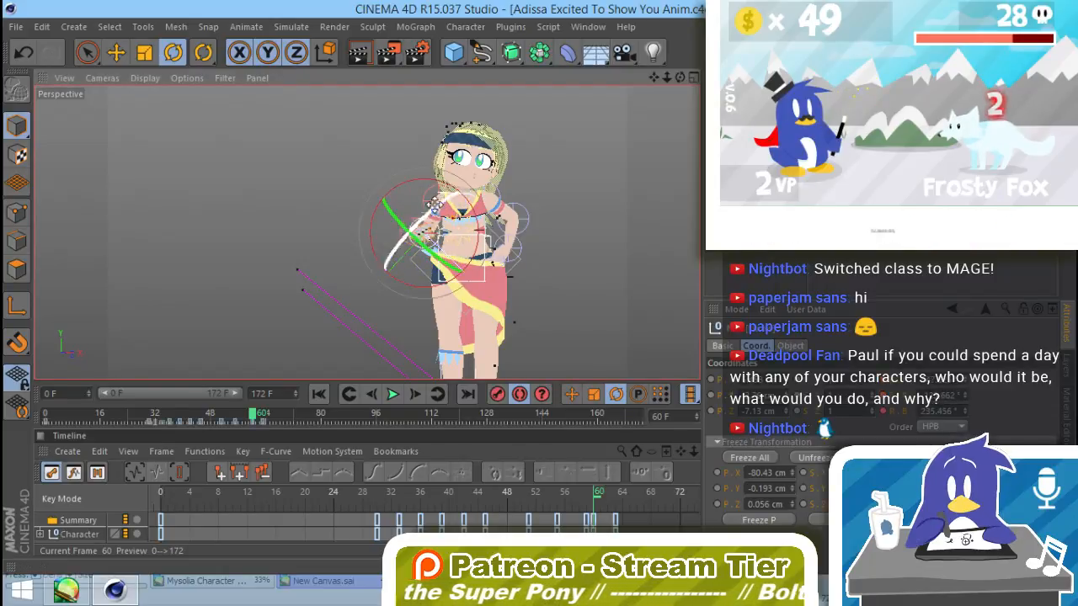
{"action": "left_click_drag", "start_coordinate": [451, 192], "coordinate": [437, 179]}
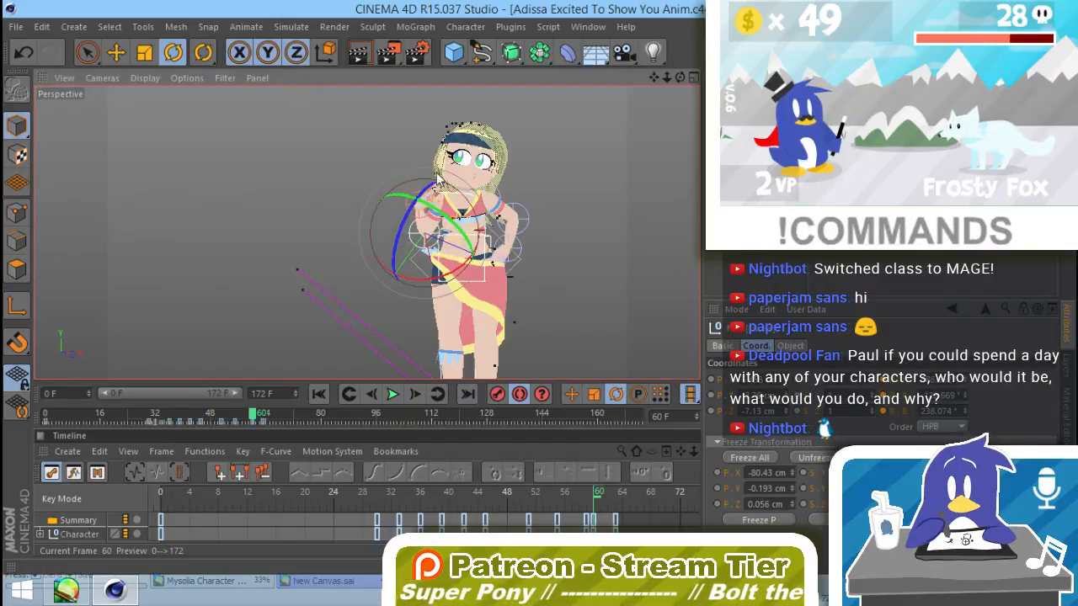
Step: Rotate the left arm's Elbow null at frame 60 to raise the left forearm toward the shoulder
{"action": "left_click", "coordinate": [526, 219]}
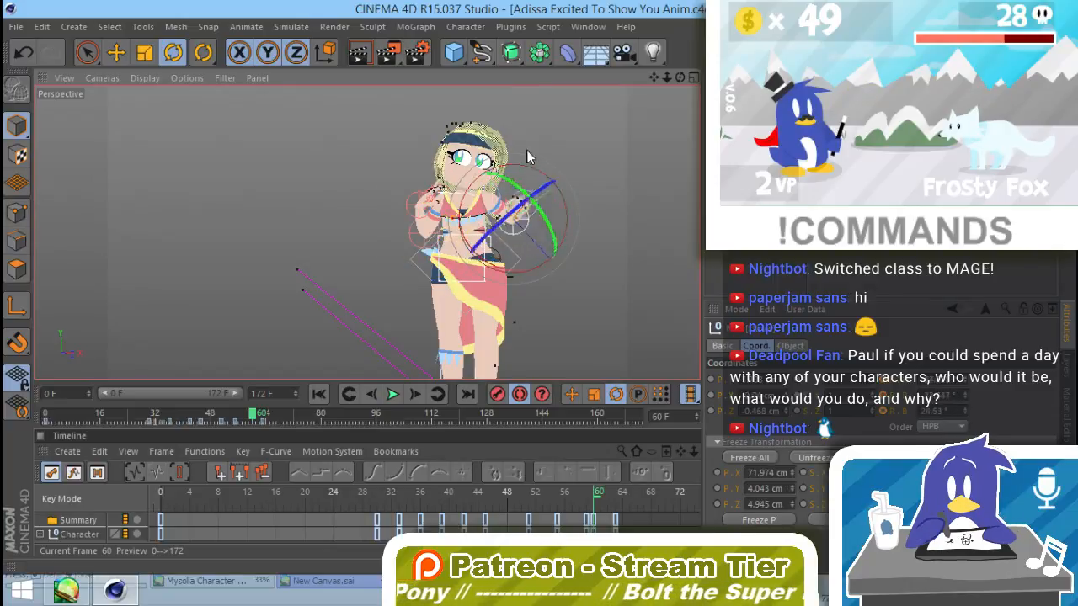
{"action": "left_click_drag", "start_coordinate": [529, 154], "coordinate": [509, 143]}
{"action": "left_click", "coordinate": [560, 149]}
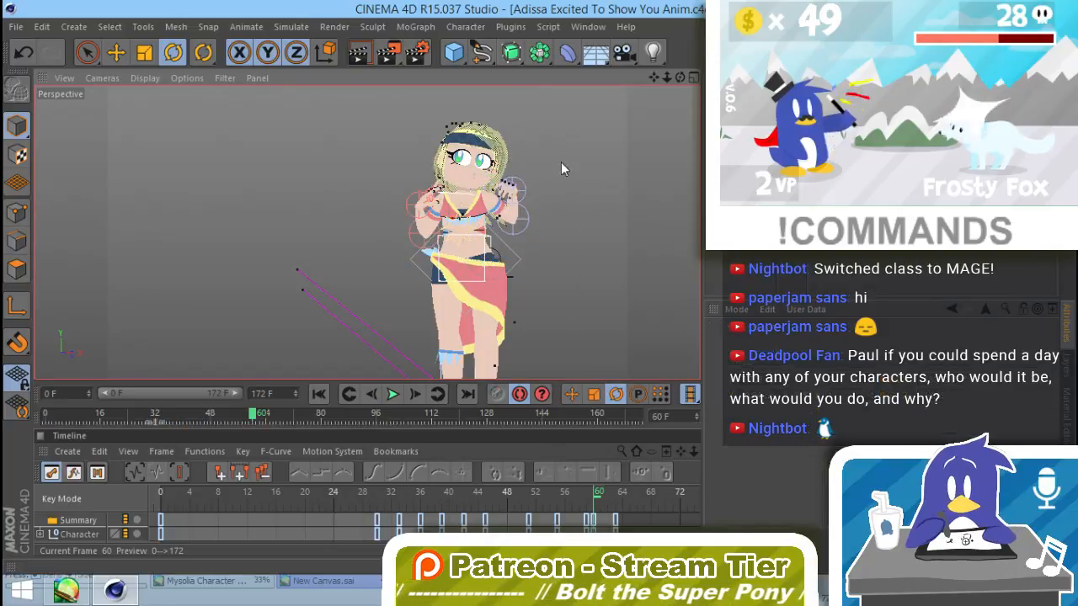
Step: At frame 54, rotate the hip null about its vertical axis to turn the hips with the body
{"action": "mouse_move", "coordinate": [251, 415]}
{"action": "left_mouse_down"}
{"action": "mouse_move", "coordinate": [238, 415]}
{"action": "mouse_move", "coordinate": [277, 417]}
{"action": "mouse_move", "coordinate": [234, 416]}
{"action": "left_mouse_up"}
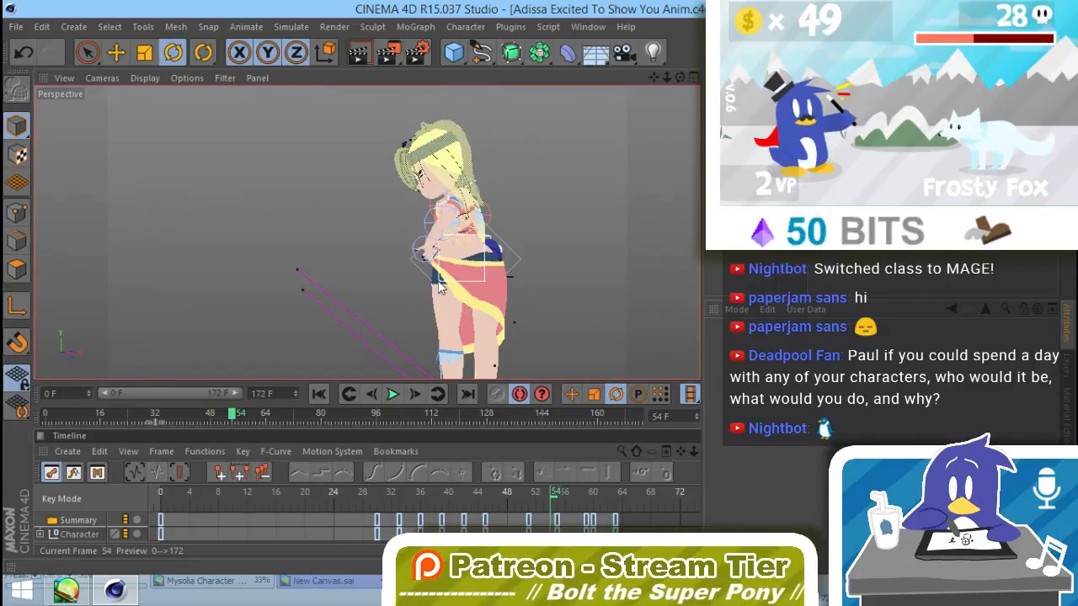
{"action": "left_click", "coordinate": [490, 276]}
{"action": "left_click_drag", "start_coordinate": [492, 261], "coordinate": [468, 263]}
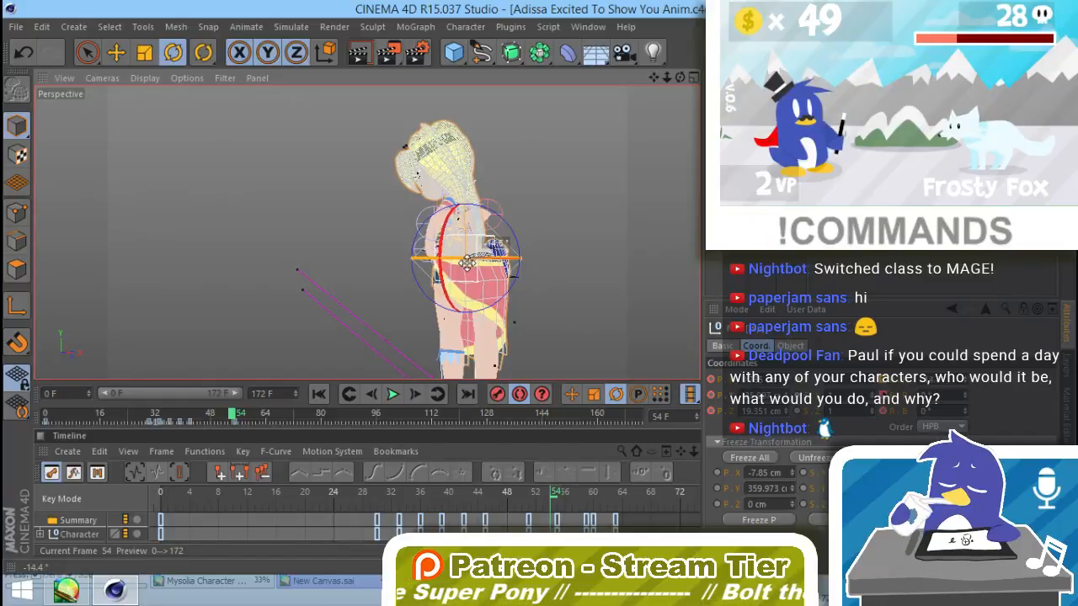
{"action": "left_click", "coordinate": [553, 234]}
Step: At frame 63, rotate the hip null about its vertical axis in the opposite direction
{"action": "left_click_drag", "start_coordinate": [237, 418], "coordinate": [265, 417]}
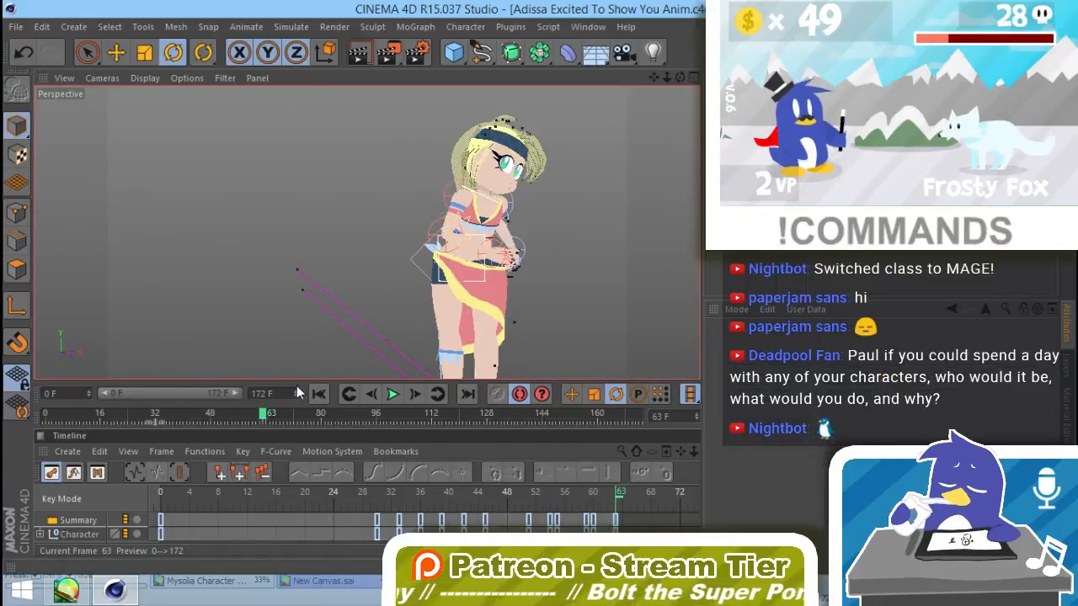
{"action": "left_click", "coordinate": [469, 286]}
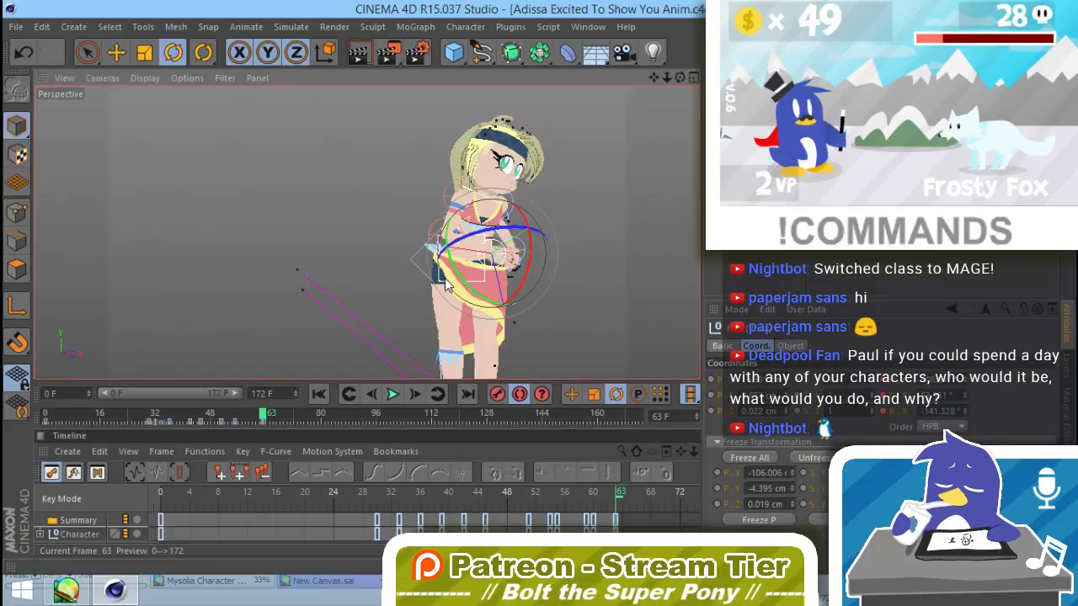
{"action": "left_click", "coordinate": [445, 260]}
{"action": "left_click_drag", "start_coordinate": [453, 262], "coordinate": [481, 263]}
{"action": "left_click", "coordinate": [557, 269]}
{"action": "mouse_move", "coordinate": [503, 321]}
{"action": "left_mouse_down", "text": "alt"}
{"action": "mouse_move", "coordinate": [637, 284]}
{"action": "mouse_move", "coordinate": [455, 321]}
{"action": "left_mouse_up", "text": "alt"}
{"action": "mouse_move", "coordinate": [265, 418]}
{"action": "left_mouse_down"}
{"action": "mouse_move", "coordinate": [157, 425]}
{"action": "mouse_move", "coordinate": [222, 455]}
{"action": "mouse_move", "coordinate": [295, 452]}
{"action": "mouse_move", "coordinate": [205, 423]}
{"action": "mouse_move", "coordinate": [278, 424]}
{"action": "mouse_move", "coordinate": [261, 426]}
{"action": "left_mouse_up"}
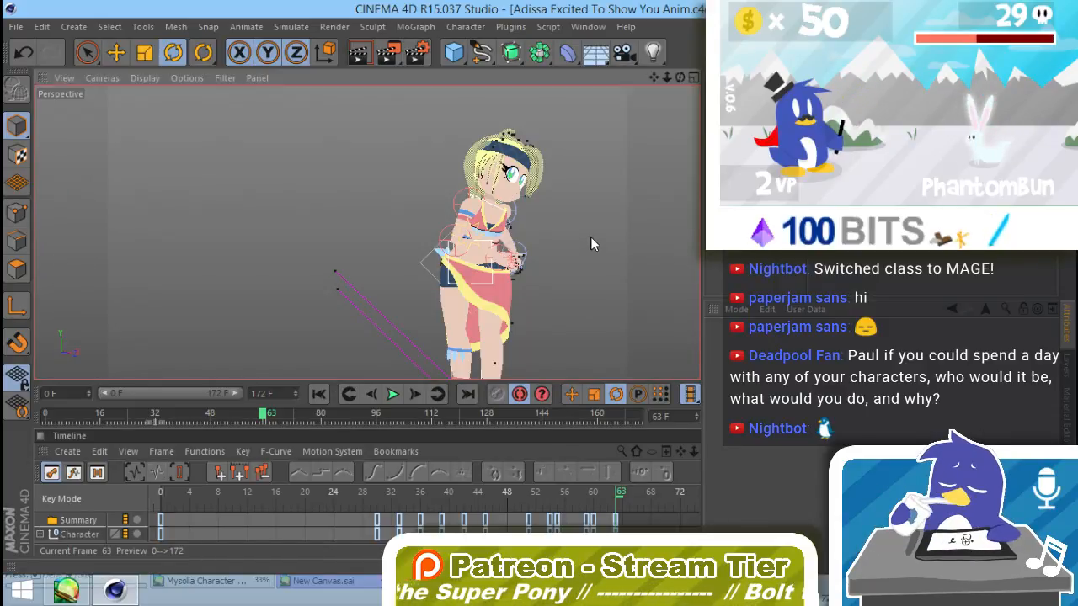
Step: Rotate the Neck null at frame 63 to turn the head further away to the side
{"action": "left_click_drag", "start_coordinate": [562, 288], "coordinate": [508, 200], "text": "alt"}
{"action": "left_click", "coordinate": [508, 200]}
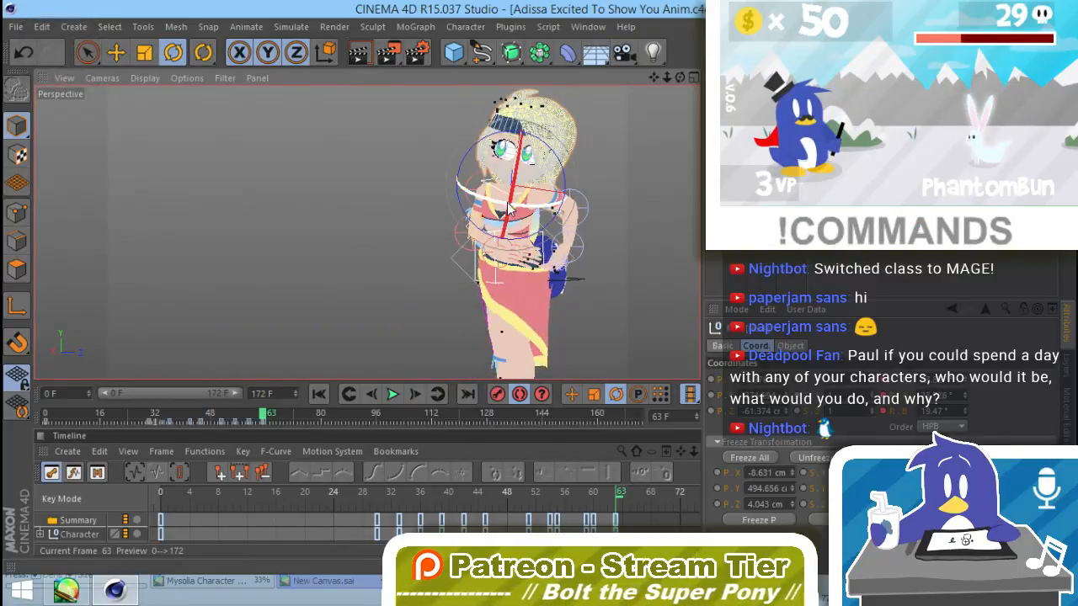
{"action": "left_click_drag", "start_coordinate": [496, 209], "coordinate": [728, 302]}
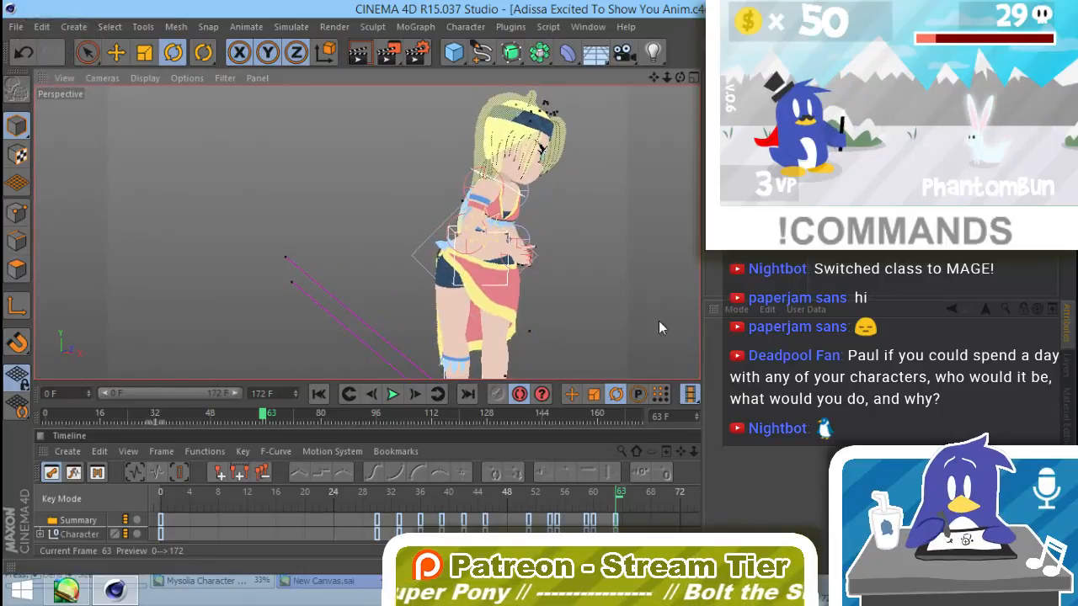
Step: Render the current view at frame 63 to check the pose, and save the project
{"action": "key", "text": "ctrl+r"}
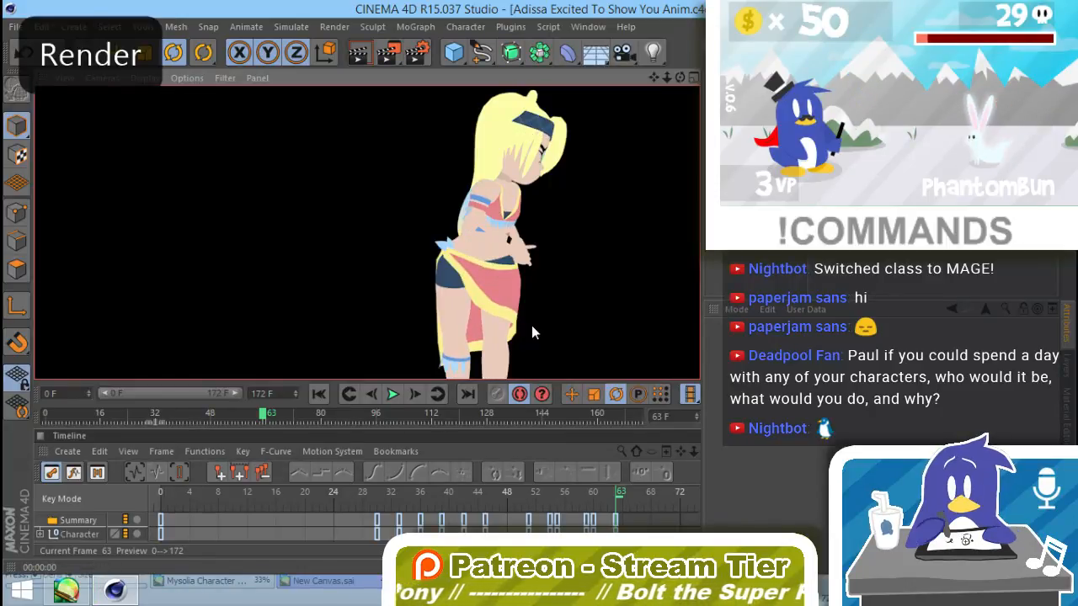
{"action": "left_click", "coordinate": [598, 276]}
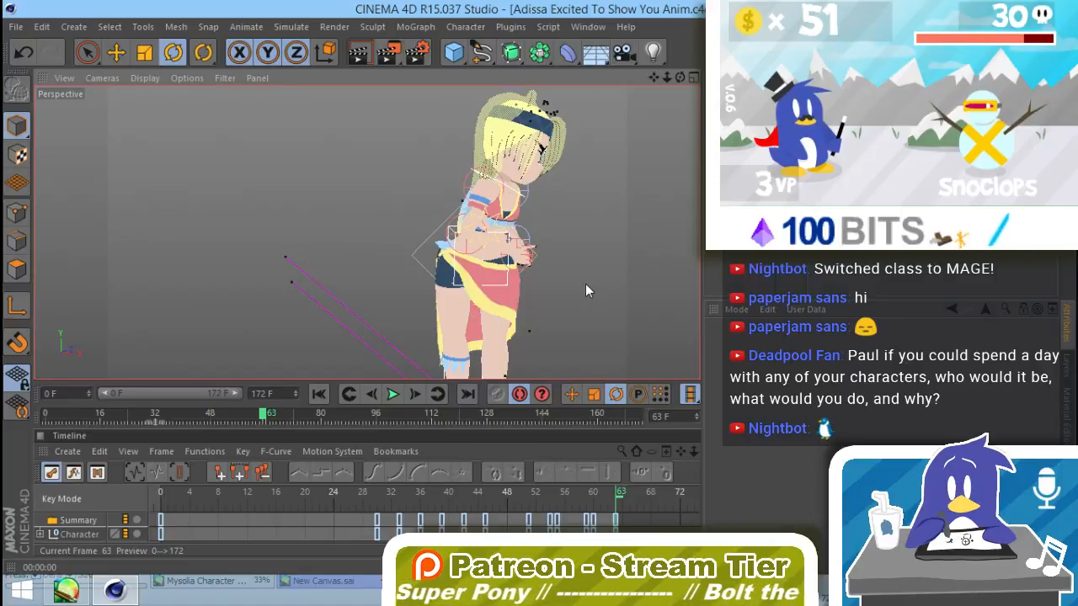
{"action": "mouse_move", "coordinate": [569, 281]}
{"action": "left_mouse_down", "text": "alt"}
{"action": "mouse_move", "coordinate": [509, 291]}
{"action": "mouse_move", "coordinate": [563, 299]}
{"action": "mouse_move", "coordinate": [582, 253]}
{"action": "mouse_move", "coordinate": [600, 327]}
{"action": "mouse_move", "coordinate": [564, 278]}
{"action": "mouse_move", "coordinate": [505, 367]}
{"action": "left_mouse_up", "text": "alt"}
{"action": "key", "text": "ctrl+s"}
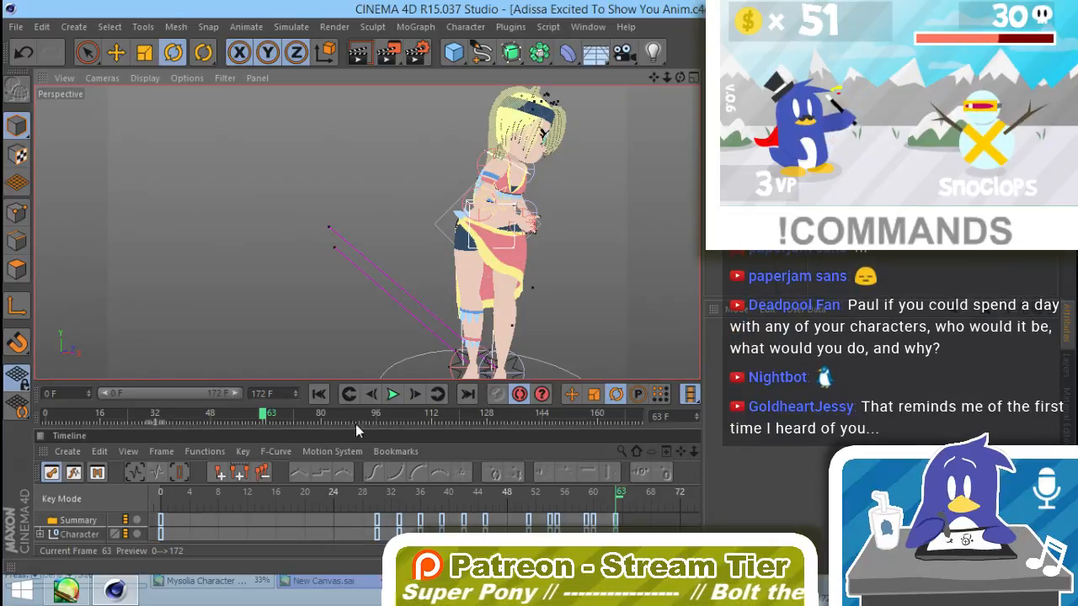
Step: Return to frame 0 and render the animation to the Picture Viewer without saving it to a file
{"action": "left_click_drag", "start_coordinate": [264, 415], "coordinate": [37, 419]}
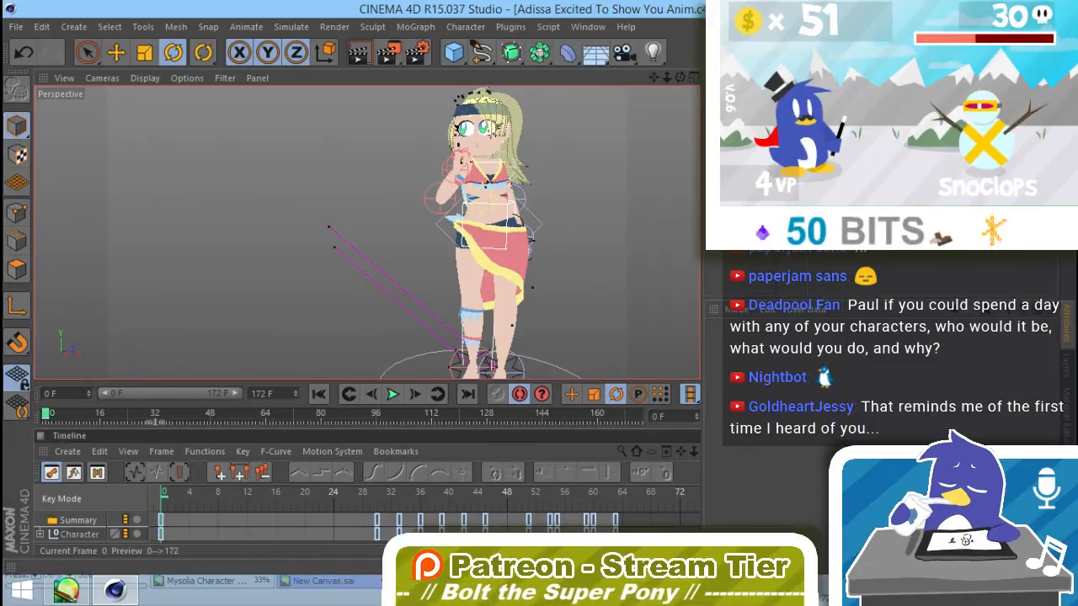
{"action": "left_click", "coordinate": [335, 26]}
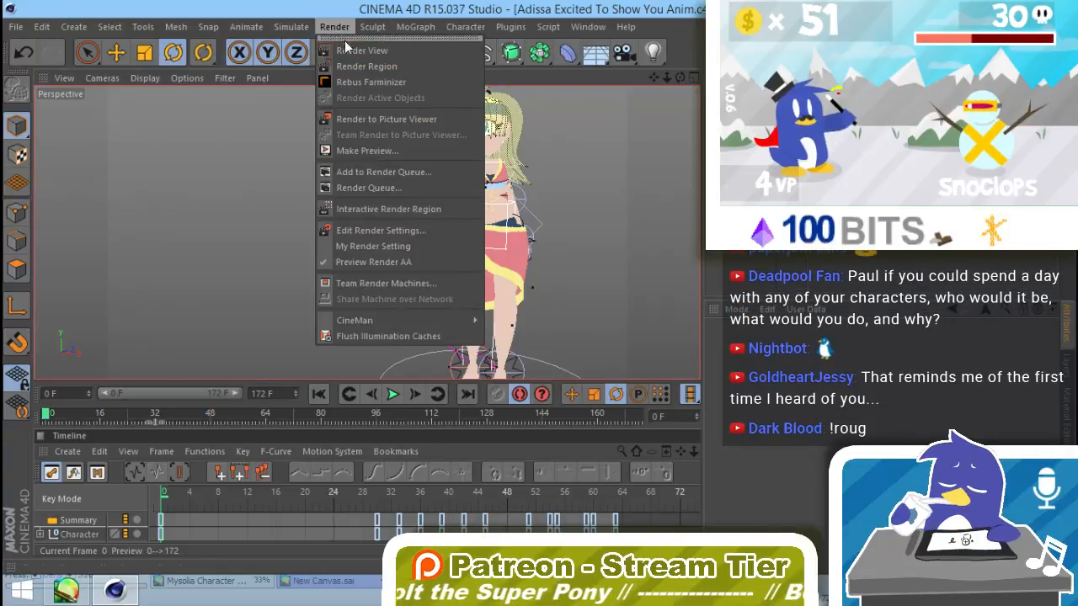
{"action": "left_click", "coordinate": [400, 116]}
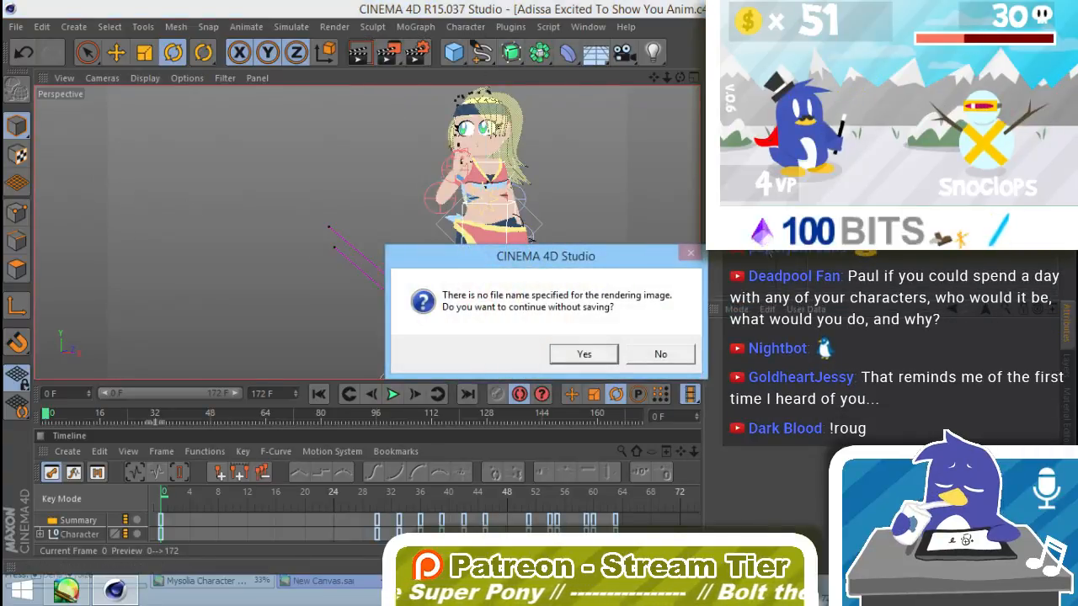
{"action": "left_click", "coordinate": [606, 357]}
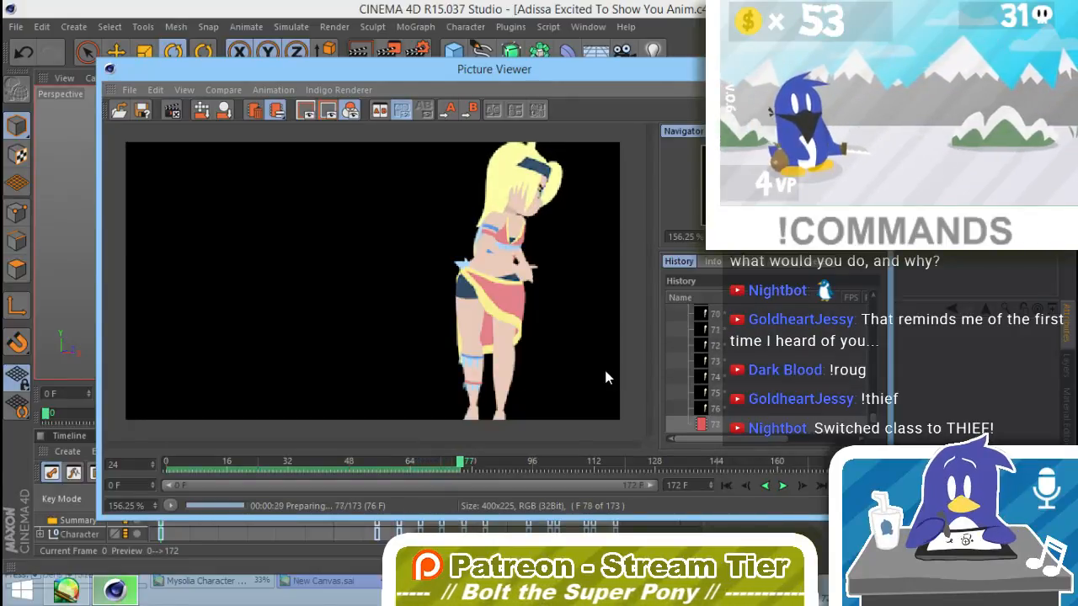
Step: Stop the running render and play back the rendered frames from the beginning
{"action": "left_click", "coordinate": [171, 110]}
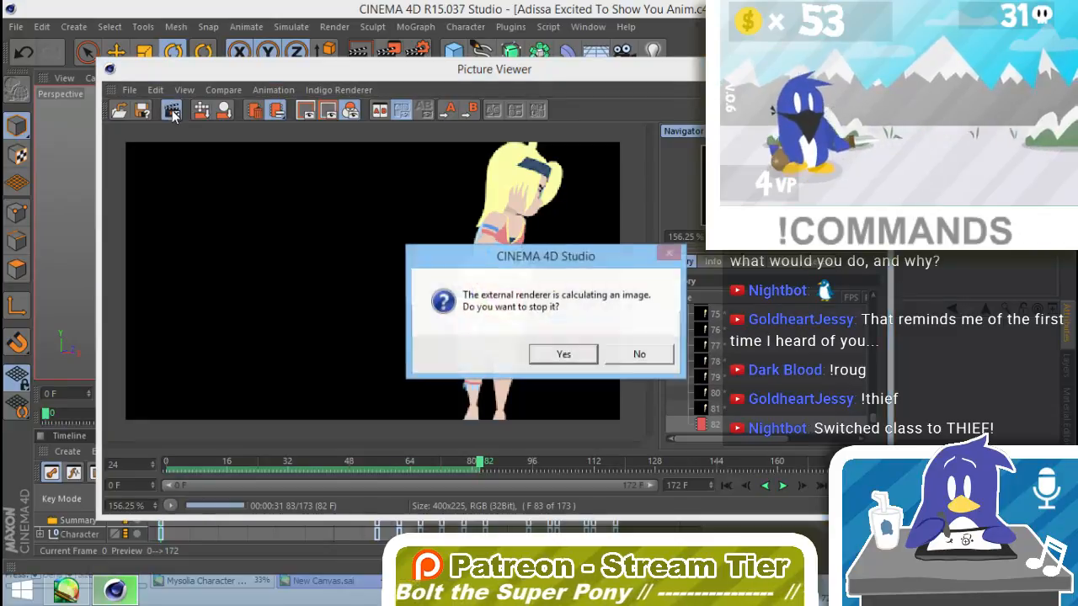
{"action": "left_click", "coordinate": [567, 351]}
{"action": "left_click_drag", "start_coordinate": [822, 462], "coordinate": [159, 473]}
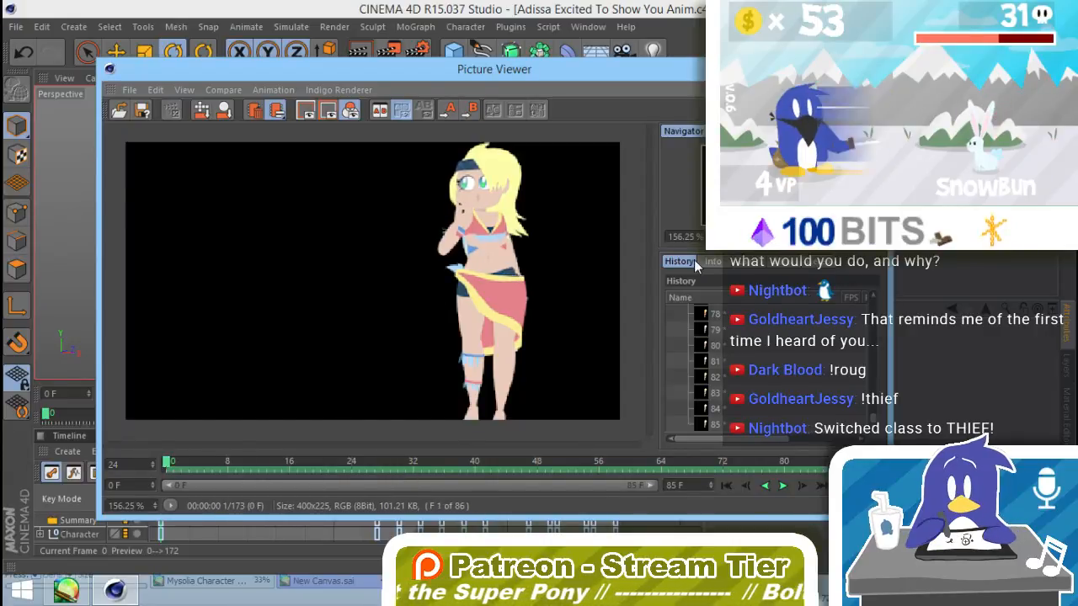
{"action": "left_click", "coordinate": [782, 486]}
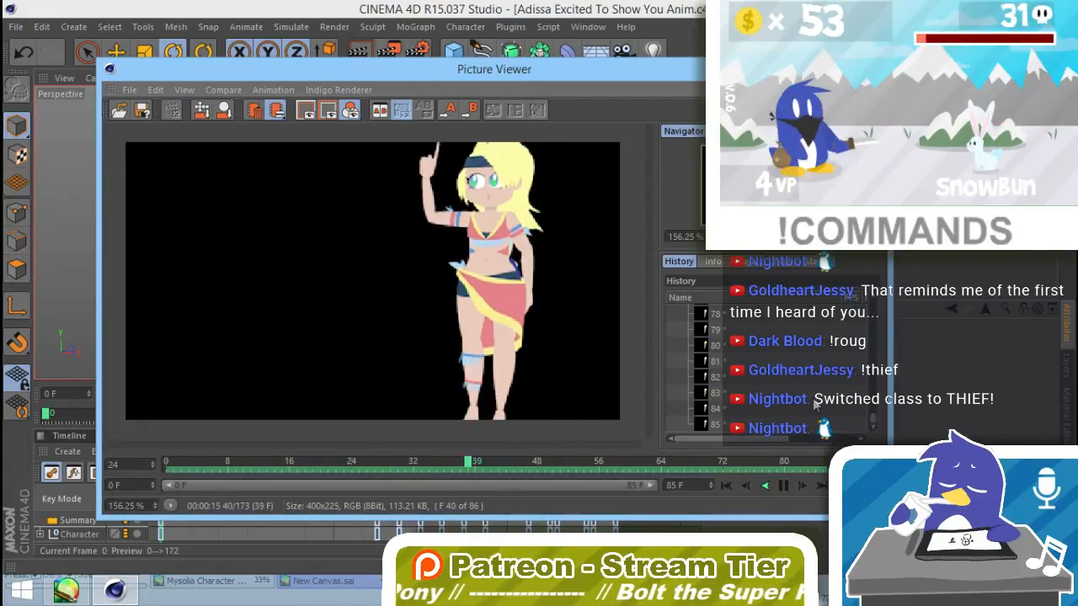
Step: Scrub through the rendered frames, close the Picture Viewer, and go to frame 40
{"action": "left_click_drag", "start_coordinate": [600, 463], "coordinate": [295, 484]}
{"action": "left_click_drag", "start_coordinate": [416, 482], "coordinate": [666, 476]}
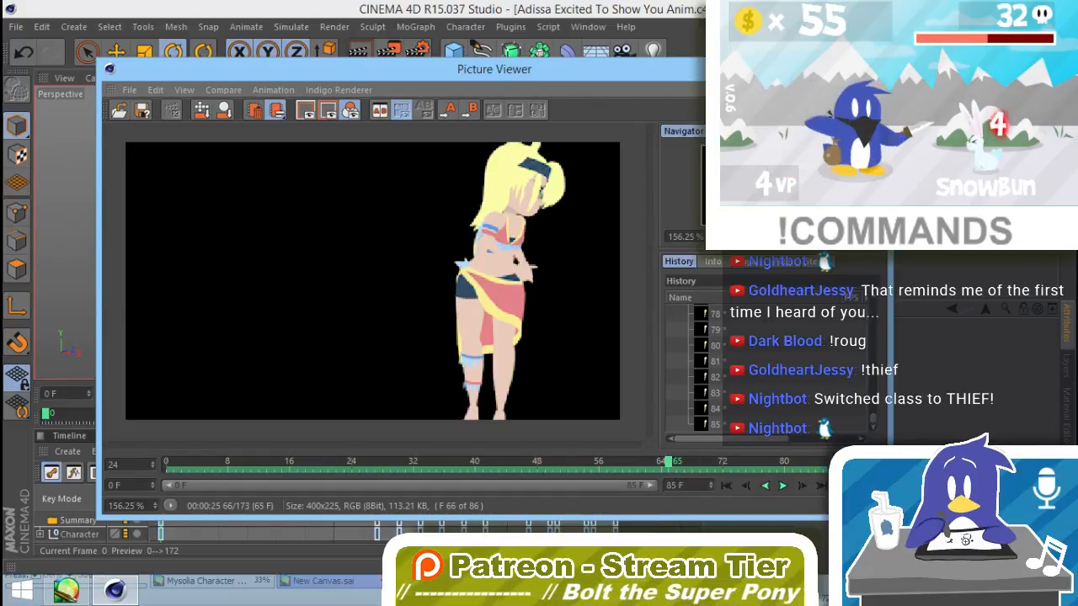
{"action": "left_click", "coordinate": [873, 66]}
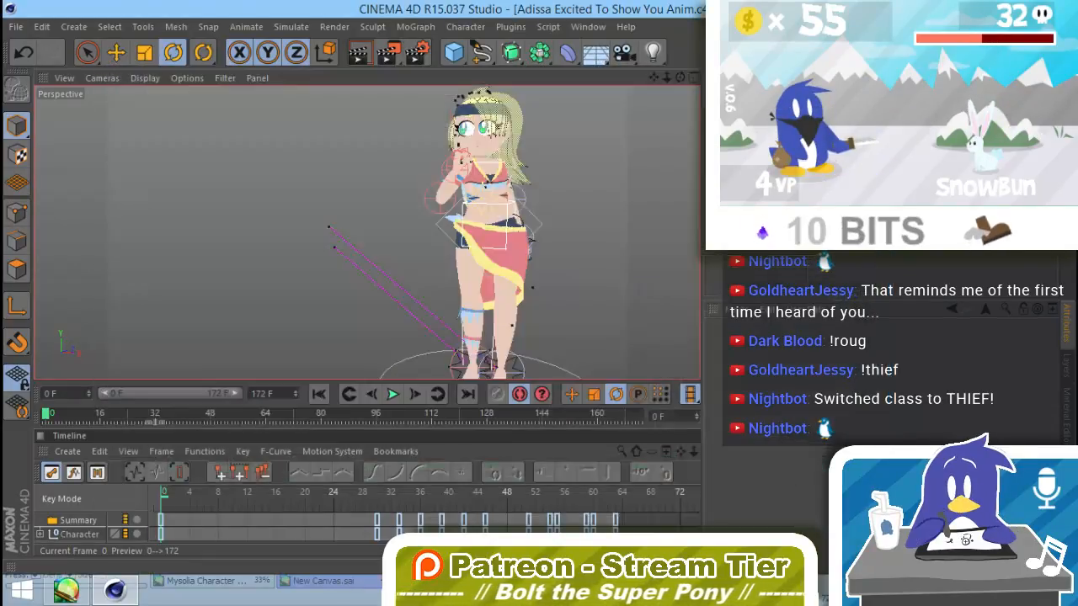
{"action": "left_click_drag", "start_coordinate": [194, 412], "coordinate": [183, 413]}
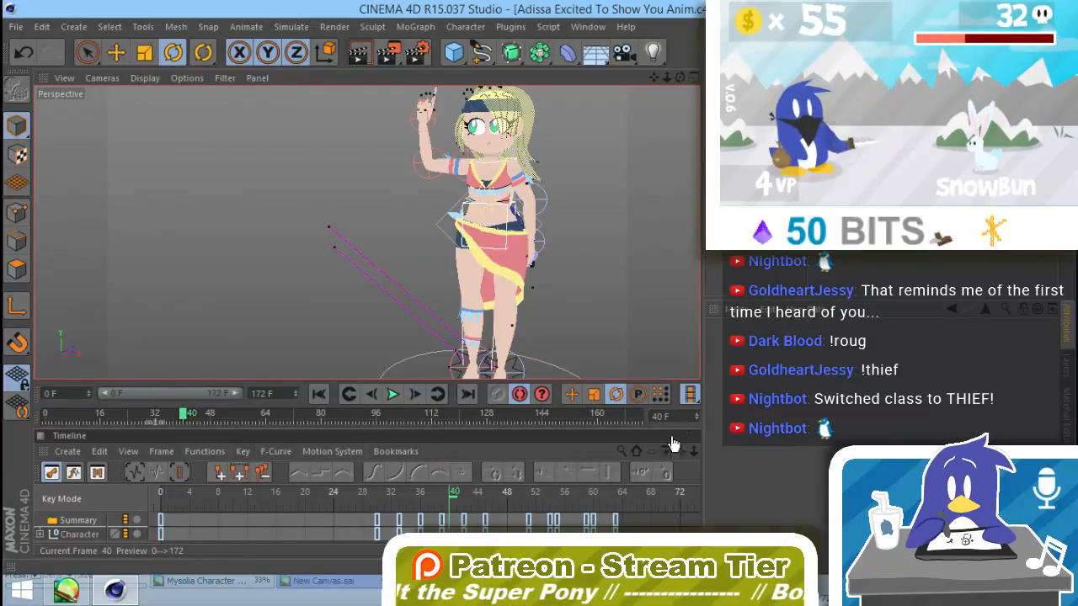
Step: Switch the timeline to F-Curve Mode, enlarge it, and show all curves of the Character object
{"action": "key", "text": "Tab"}
{"action": "left_click_drag", "start_coordinate": [413, 428], "coordinate": [387, 197]}
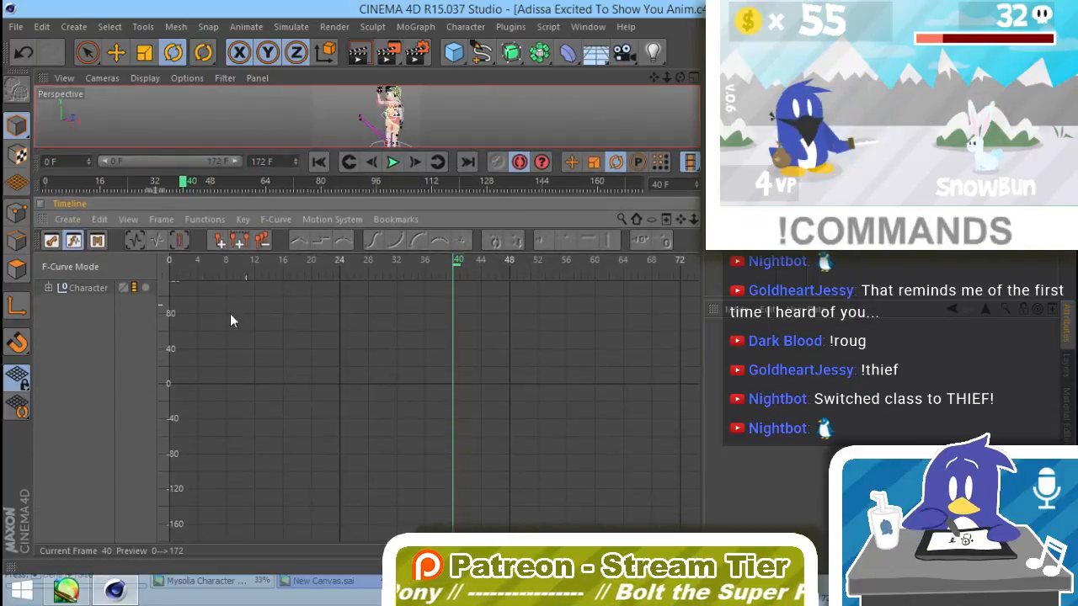
{"action": "left_click", "coordinate": [84, 287]}
{"action": "middle_click_drag", "start_coordinate": [642, 357], "coordinate": [588, 411], "text": "alt"}
{"action": "right_click_drag", "start_coordinate": [585, 362], "coordinate": [580, 436], "text": "alt"}
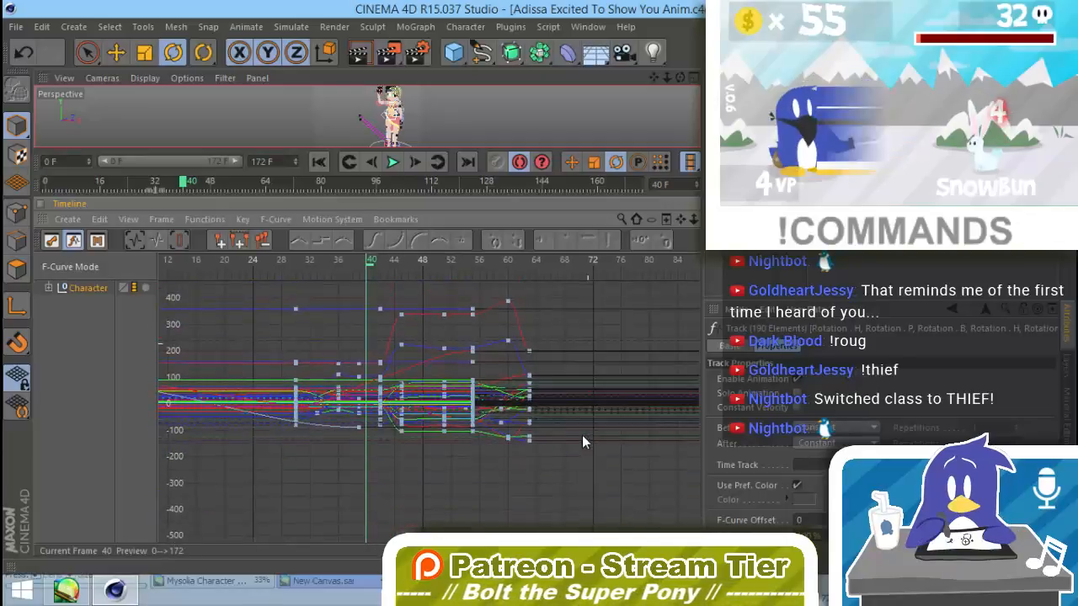
Step: Select all character keys from frame 42 onward and shift them 7 frames later
{"action": "right_click_drag", "start_coordinate": [570, 349], "coordinate": [566, 391], "text": "alt"}
{"action": "middle_click_drag", "start_coordinate": [547, 419], "coordinate": [479, 388], "text": "alt"}
{"action": "right_click_drag", "start_coordinate": [479, 388], "coordinate": [494, 368], "text": "alt"}
{"action": "middle_click_drag", "start_coordinate": [498, 347], "coordinate": [489, 440], "text": "alt"}
{"action": "right_click_drag", "start_coordinate": [509, 392], "coordinate": [515, 352], "text": "alt"}
{"action": "middle_click_drag", "start_coordinate": [498, 442], "coordinate": [501, 364], "text": "alt"}
{"action": "right_click_drag", "start_coordinate": [507, 369], "coordinate": [522, 359], "text": "alt"}
{"action": "middle_click_drag", "start_coordinate": [517, 404], "coordinate": [678, 397], "text": "alt"}
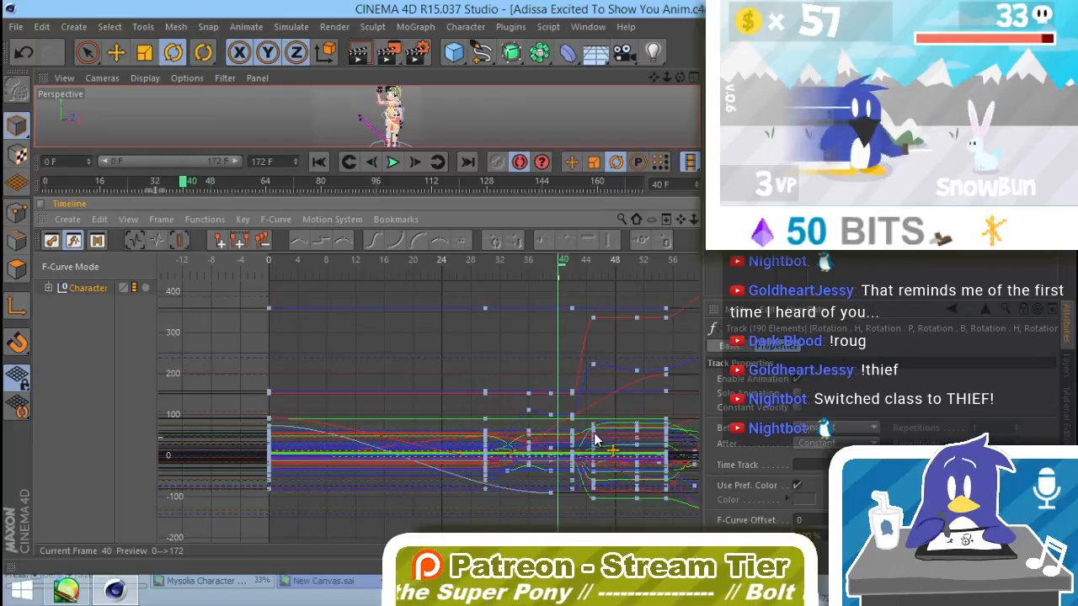
{"action": "middle_click_drag", "start_coordinate": [648, 449], "coordinate": [482, 455]}
{"action": "left_click_drag", "start_coordinate": [554, 288], "coordinate": [332, 543]}
{"action": "left_click_drag", "start_coordinate": [337, 439], "coordinate": [387, 457]}
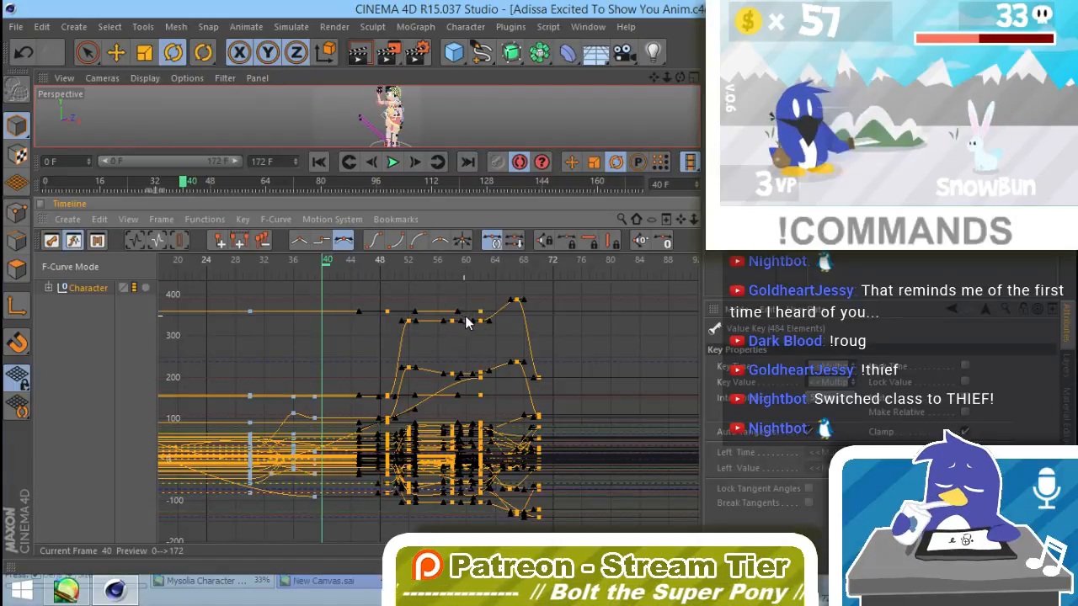
Step: Select the character keys from frame 58 onward and shift them 3 frames later
{"action": "left_click_drag", "start_coordinate": [401, 263], "coordinate": [461, 286]}
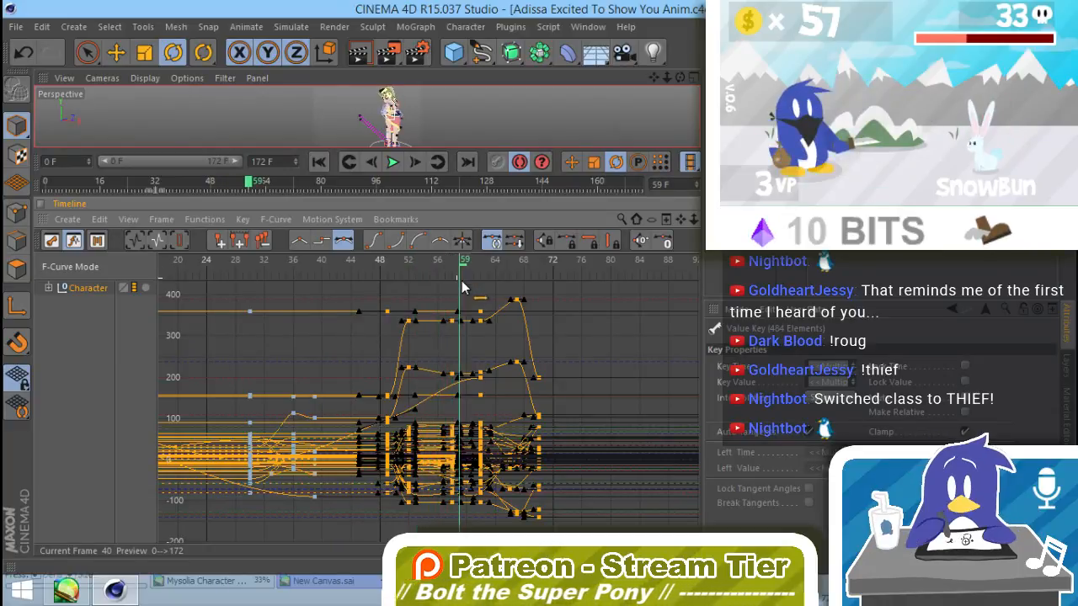
{"action": "left_click_drag", "start_coordinate": [541, 413], "coordinate": [631, 524]}
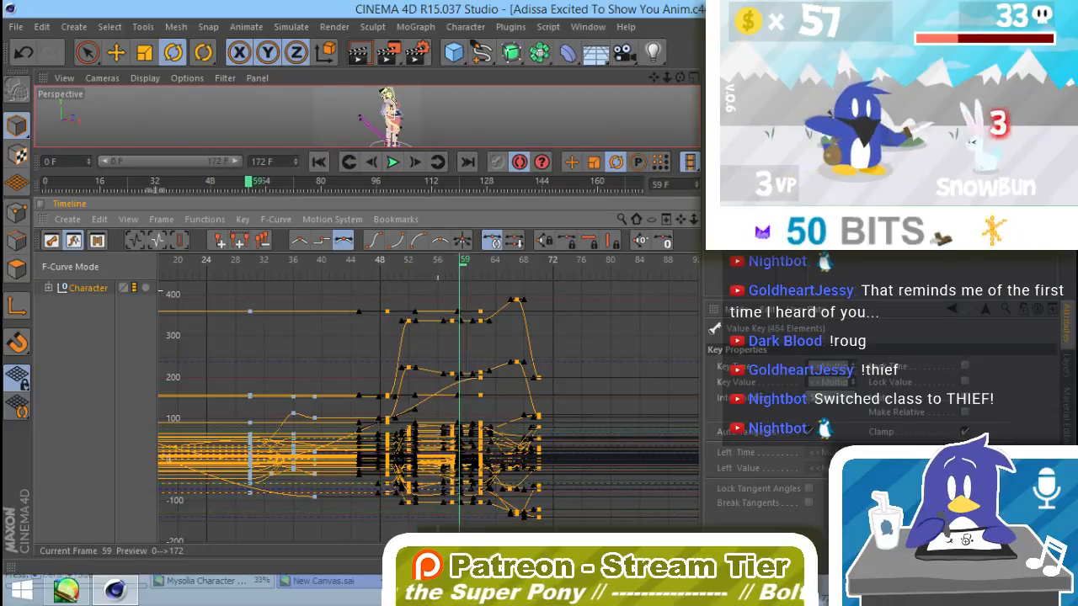
{"action": "left_click_drag", "start_coordinate": [454, 472], "coordinate": [476, 472]}
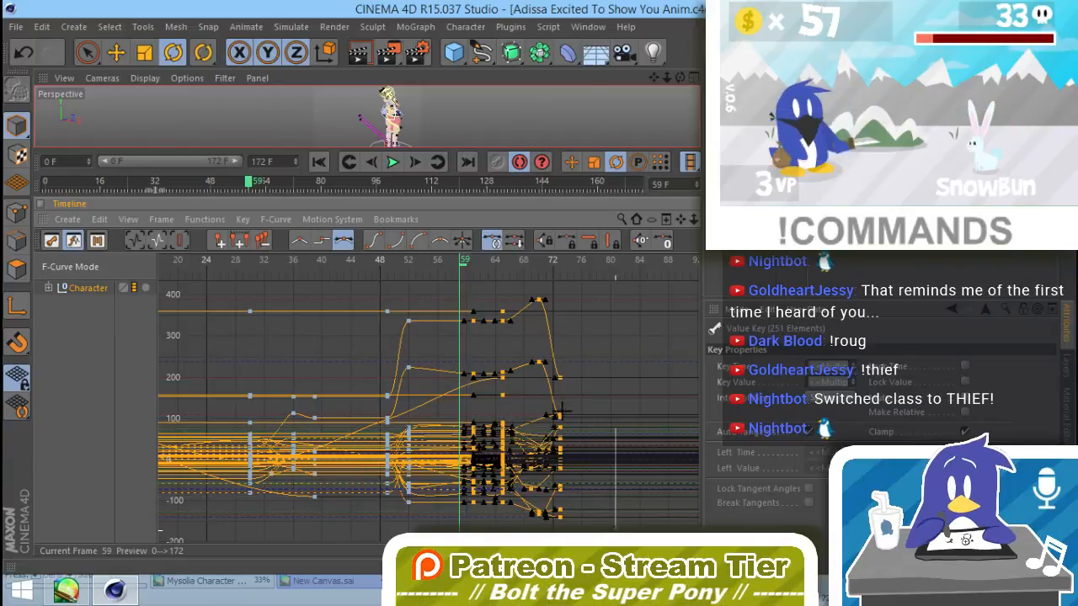
Step: Shift the character keys from frame 65 onward 4 frames later and clear the key selection
{"action": "left_click_drag", "start_coordinate": [488, 273], "coordinate": [494, 282]}
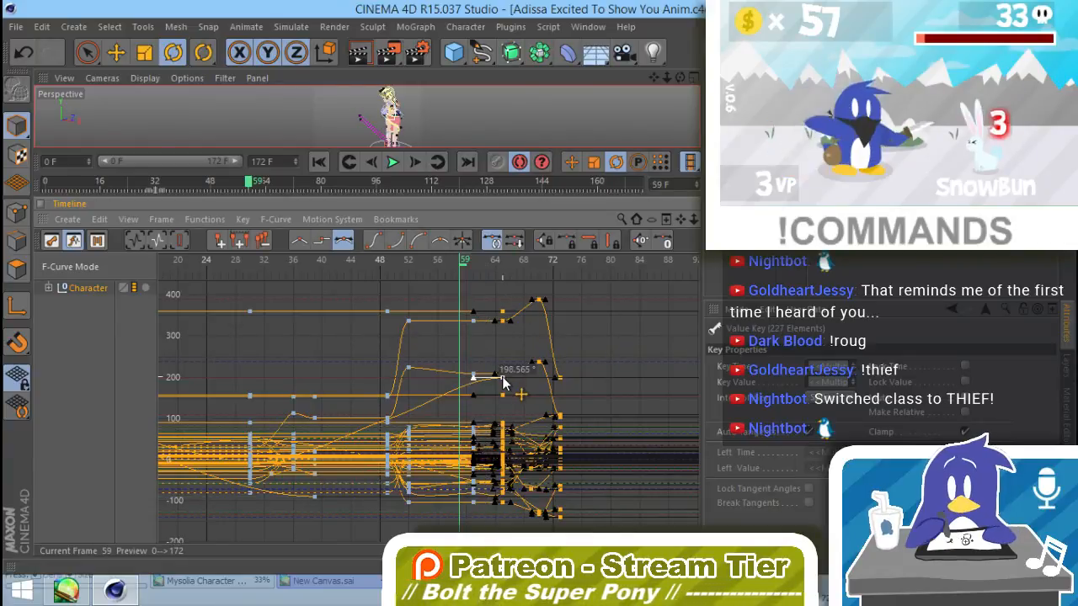
{"action": "left_click_drag", "start_coordinate": [509, 384], "coordinate": [530, 386]}
{"action": "left_click", "coordinate": [617, 339]}
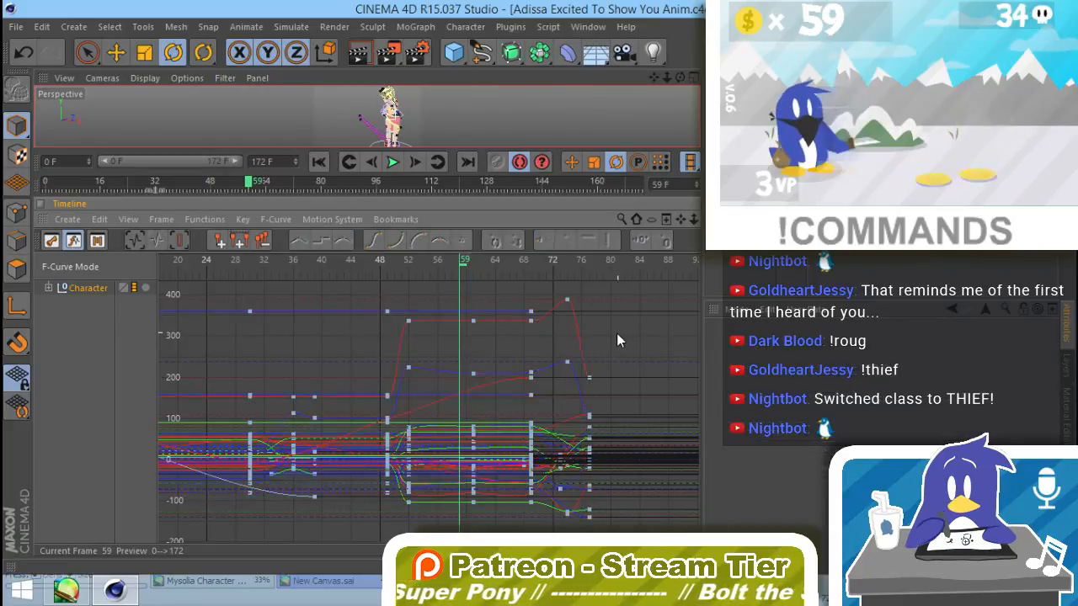
Step: Play back the retimed animation, return to frame 0, and shrink the timeline to enlarge the viewport
{"action": "middle_click_drag", "start_coordinate": [310, 391], "coordinate": [375, 272], "text": "alt"}
{"action": "mouse_move", "coordinate": [240, 257]}
{"action": "left_mouse_down"}
{"action": "mouse_move", "coordinate": [279, 265]}
{"action": "mouse_move", "coordinate": [232, 269]}
{"action": "left_mouse_up"}
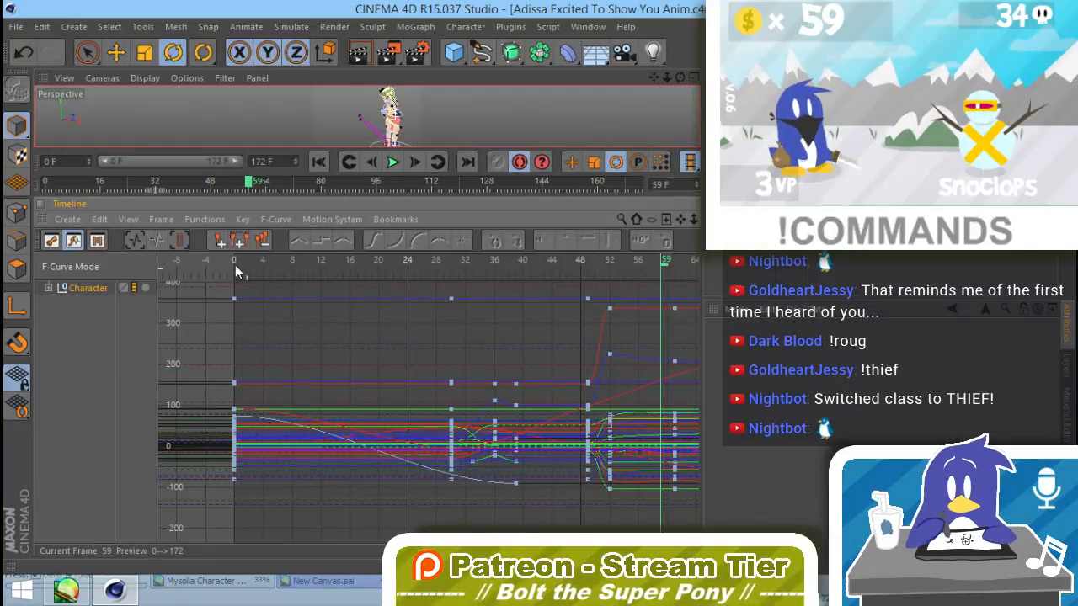
{"action": "left_click", "coordinate": [258, 265]}
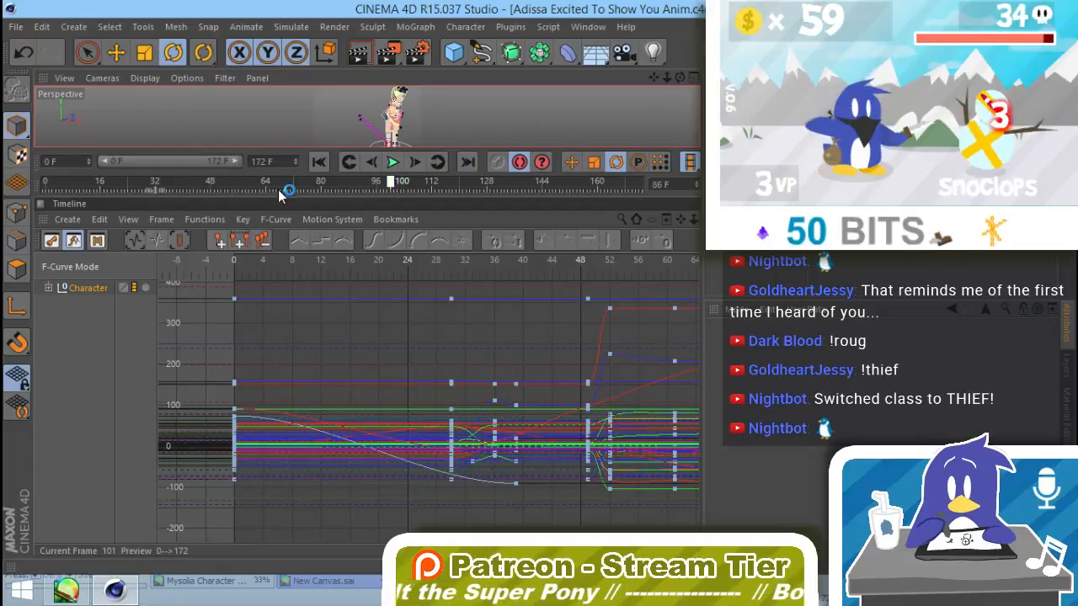
{"action": "left_click", "coordinate": [318, 161]}
{"action": "left_click_drag", "start_coordinate": [431, 173], "coordinate": [431, 388]}
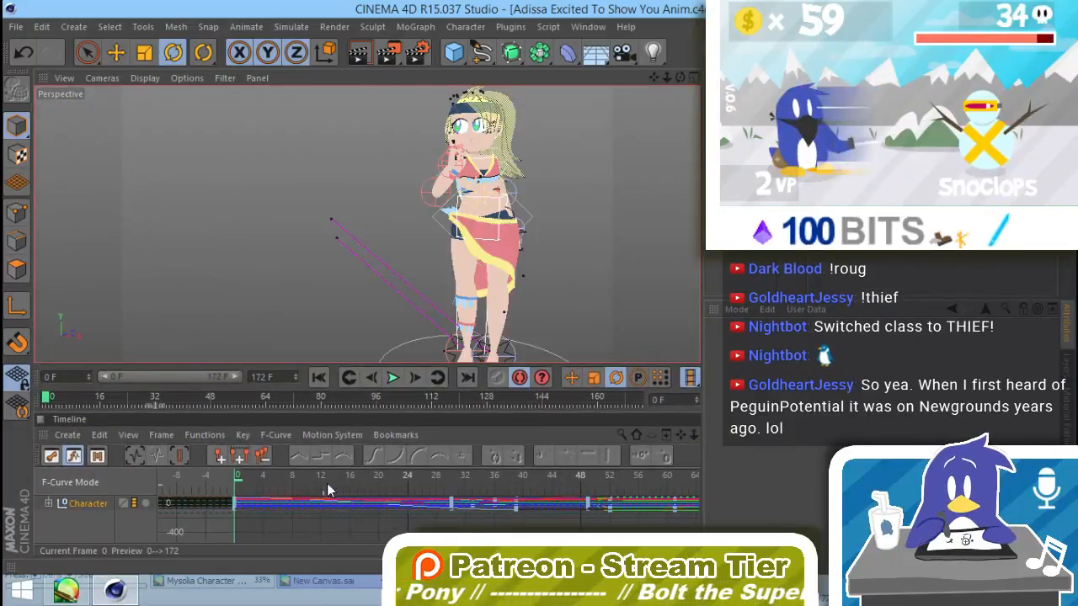
Step: Scrub through the opening motion, park on the keyed pose at frame 30, and deselect the Character curves
{"action": "middle_click_drag", "start_coordinate": [542, 274], "coordinate": [491, 277], "text": "alt"}
{"action": "left_click_drag", "start_coordinate": [240, 477], "coordinate": [357, 510]}
{"action": "left_click_drag", "start_coordinate": [438, 515], "coordinate": [460, 492]}
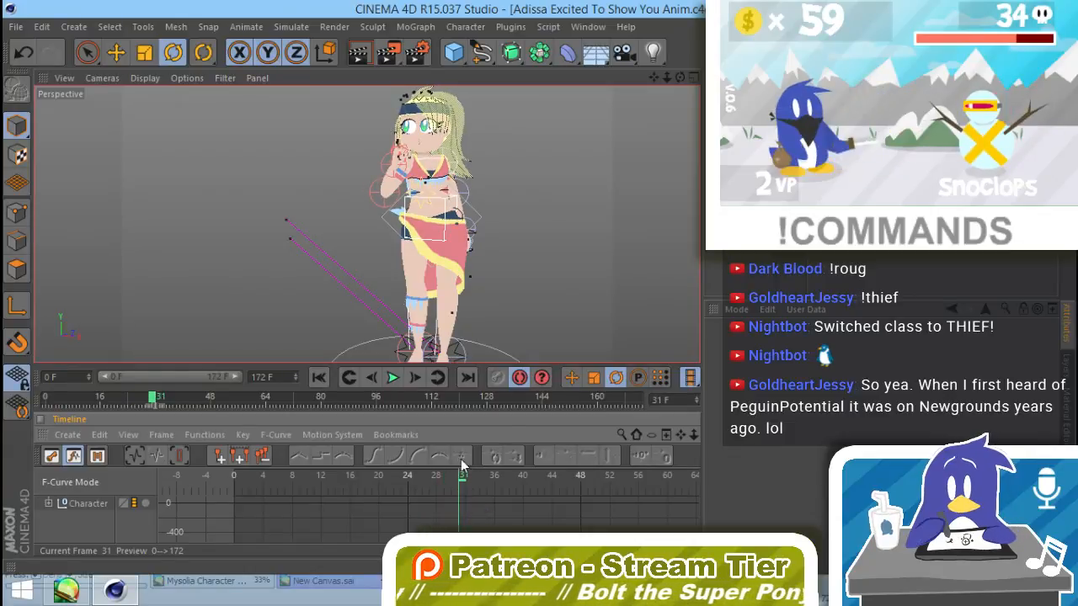
{"action": "left_click", "coordinate": [67, 503]}
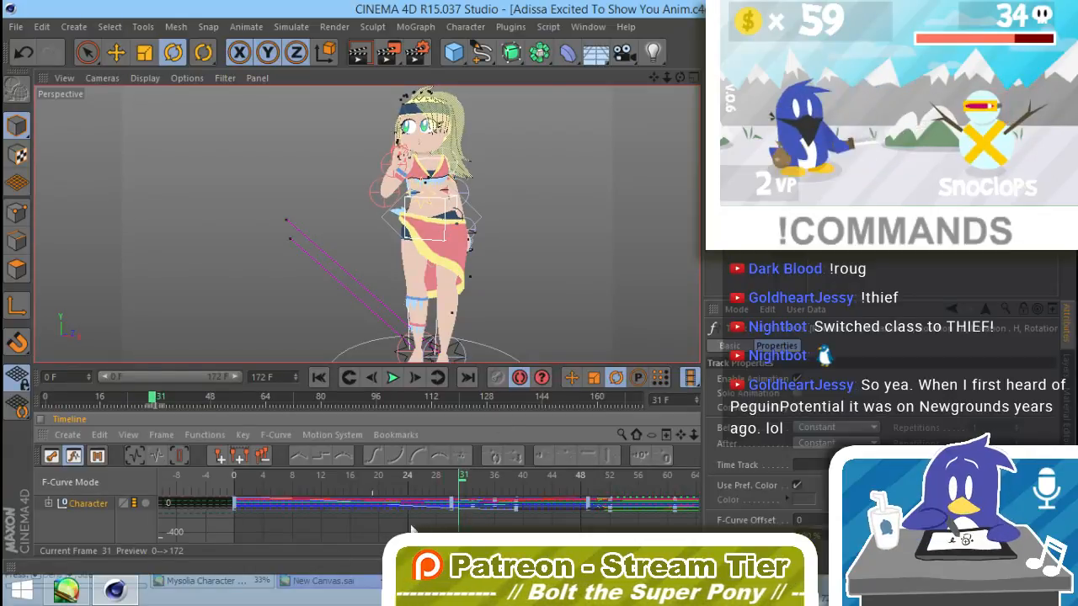
{"action": "left_click", "coordinate": [454, 482]}
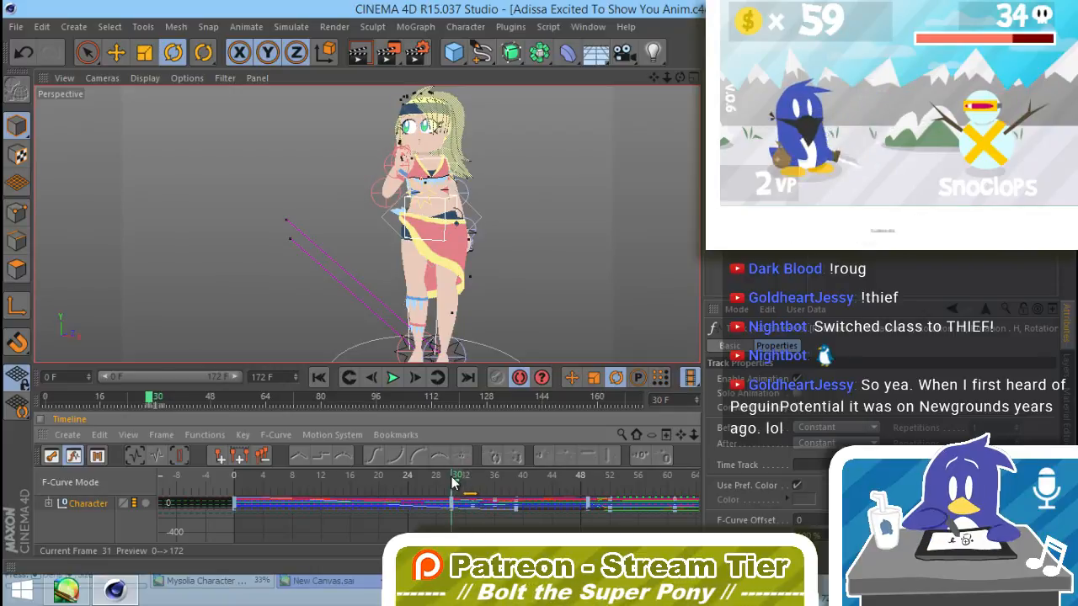
{"action": "left_click", "coordinate": [72, 529]}
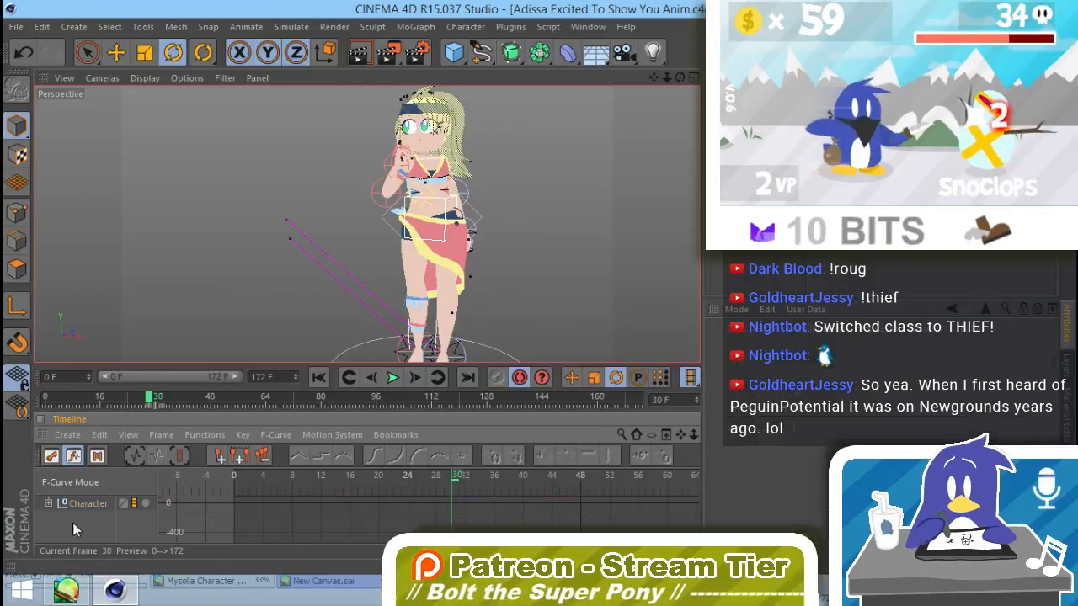
Step: Rotate the torso controller at frame 30 so the upper body straightens and faces forward, undoing unwanted turns
{"action": "left_click", "coordinate": [476, 214]}
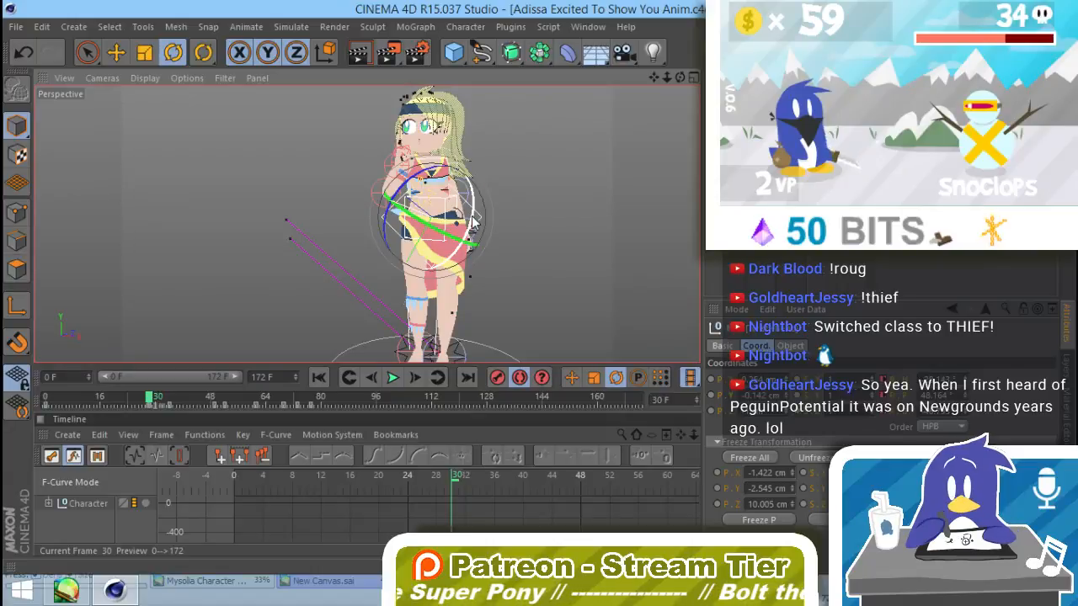
{"action": "left_click_drag", "start_coordinate": [470, 231], "coordinate": [473, 161]}
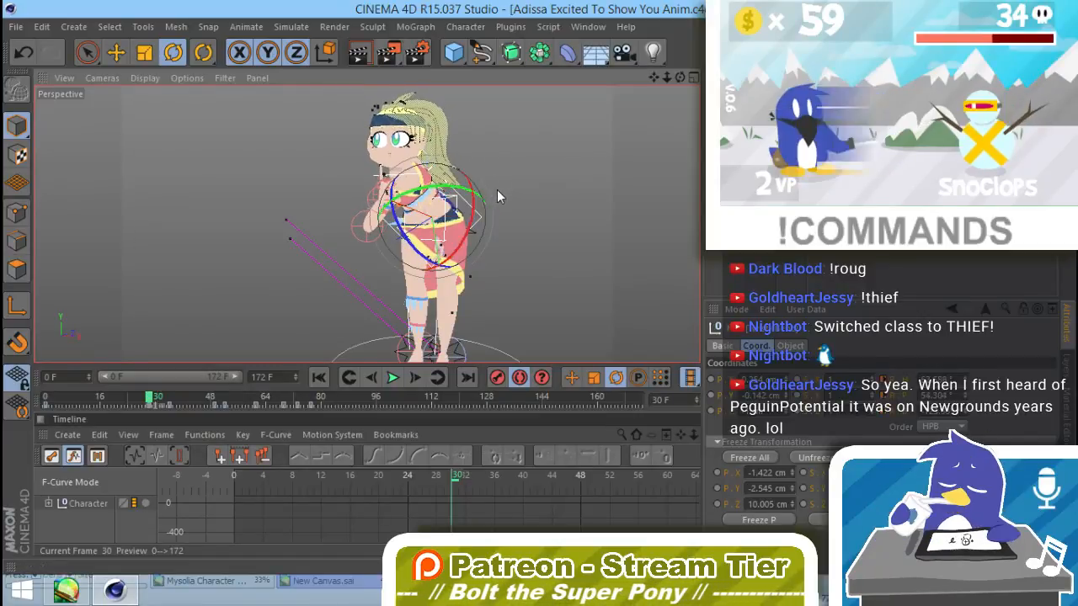
{"action": "key", "text": "ctrl+z"}
{"action": "mouse_move", "coordinate": [441, 173]}
{"action": "left_mouse_down"}
{"action": "mouse_move", "coordinate": [424, 172]}
{"action": "mouse_move", "coordinate": [461, 177]}
{"action": "left_mouse_up"}
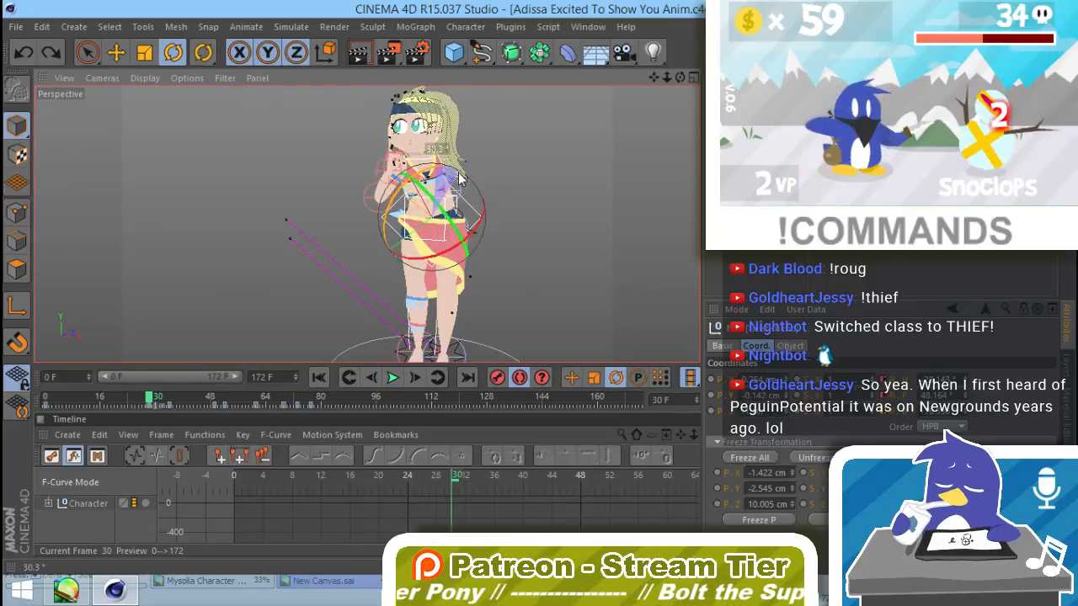
{"action": "left_click_drag", "start_coordinate": [483, 269], "coordinate": [379, 232], "text": "alt"}
{"action": "key", "text": "ctrl+z"}
{"action": "left_click_drag", "start_coordinate": [443, 222], "coordinate": [472, 202]}
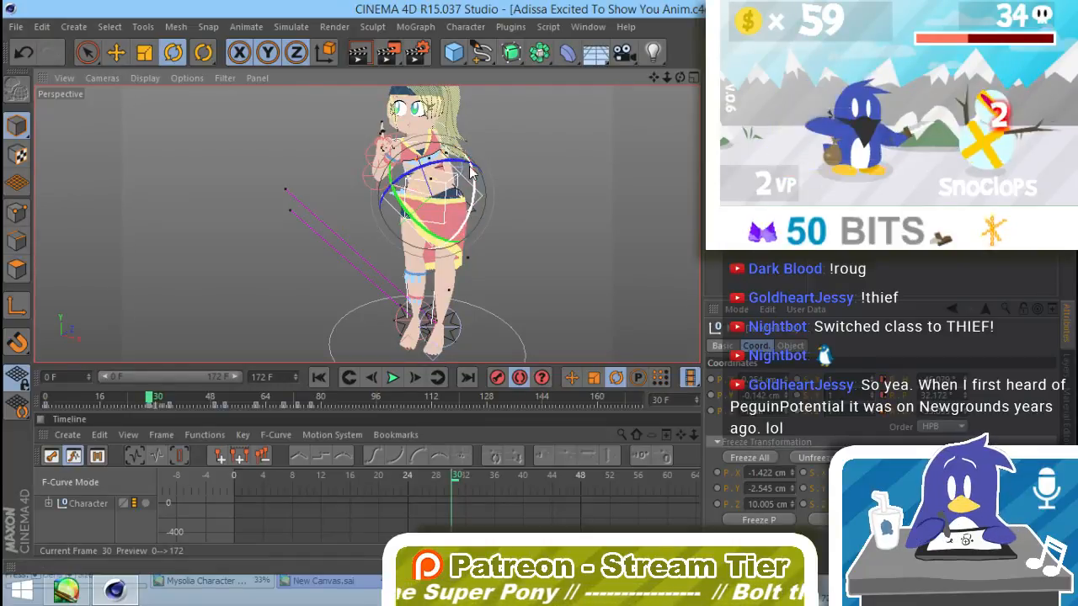
{"action": "left_click_drag", "start_coordinate": [421, 177], "coordinate": [571, 158]}
{"action": "left_click_drag", "start_coordinate": [435, 234], "coordinate": [419, 208]}
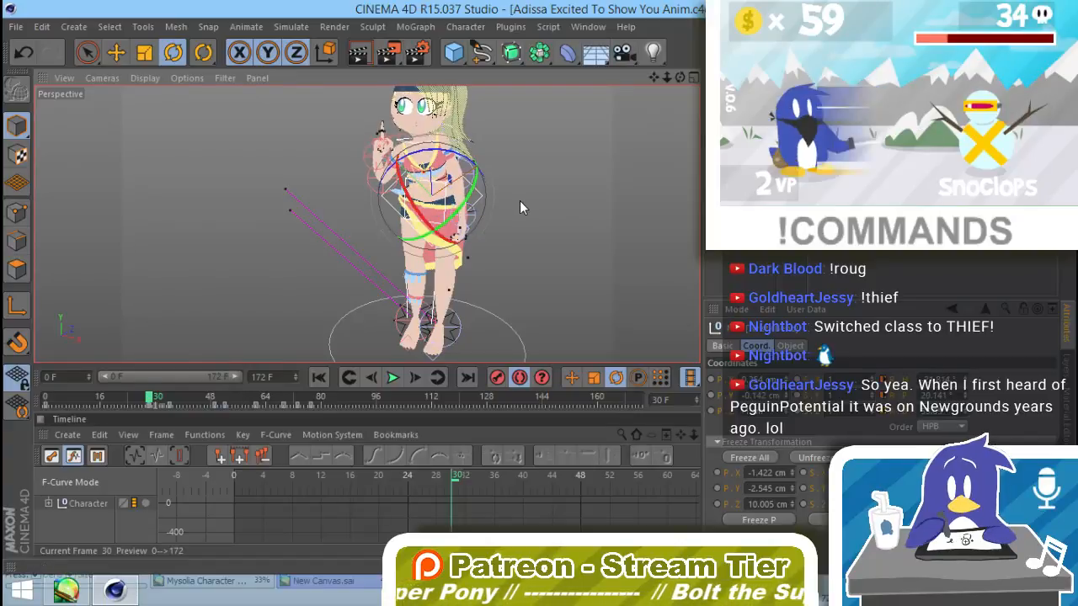
{"action": "left_click", "coordinate": [520, 201]}
Step: Rotate the raised arm's elbow controller at frame 30 to adjust the bent forearm, undoing the first attempt
{"action": "right_click_drag", "start_coordinate": [401, 195], "coordinate": [429, 164], "text": "alt"}
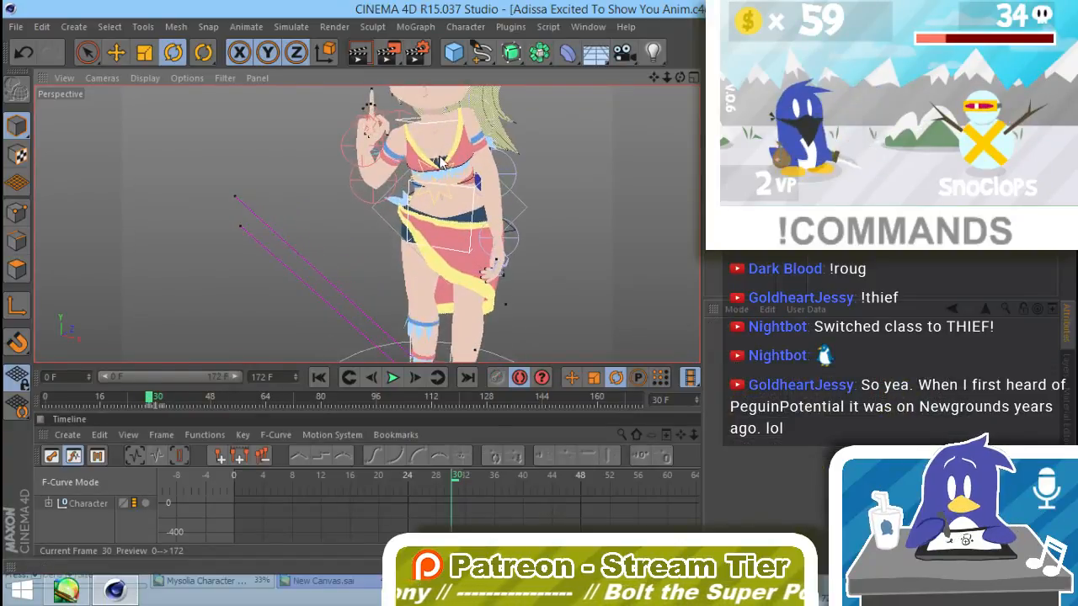
{"action": "middle_click_drag", "start_coordinate": [429, 164], "coordinate": [404, 243], "text": "alt"}
{"action": "right_click_drag", "start_coordinate": [404, 244], "coordinate": [438, 235], "text": "alt"}
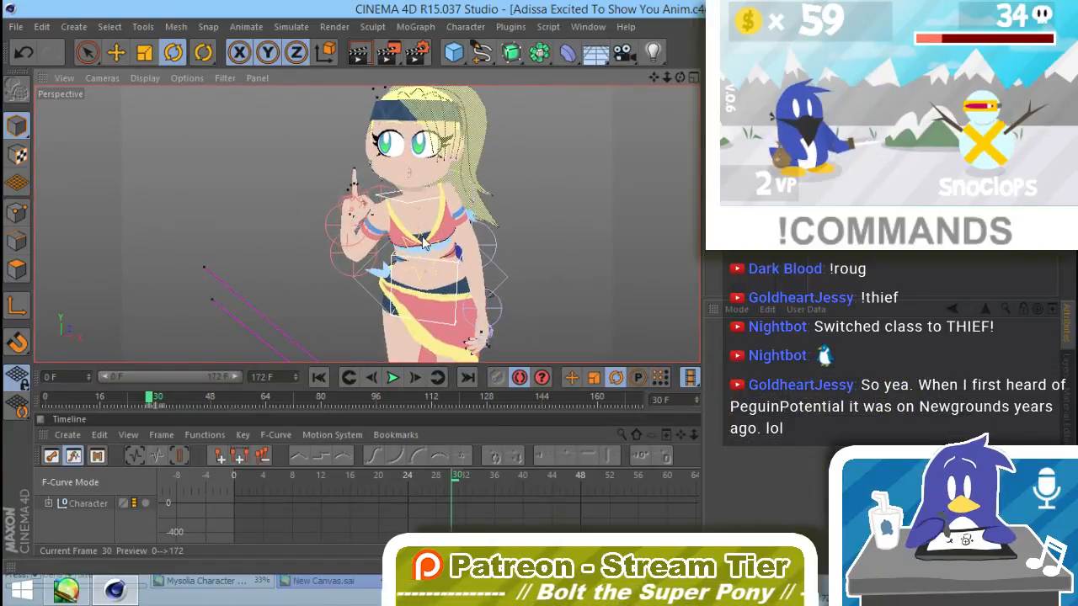
{"action": "left_click", "coordinate": [333, 258]}
{"action": "left_click_drag", "start_coordinate": [358, 238], "coordinate": [355, 216]}
{"action": "key", "text": "ctrl+z"}
{"action": "left_click_drag", "start_coordinate": [412, 261], "coordinate": [539, 281], "text": "alt"}
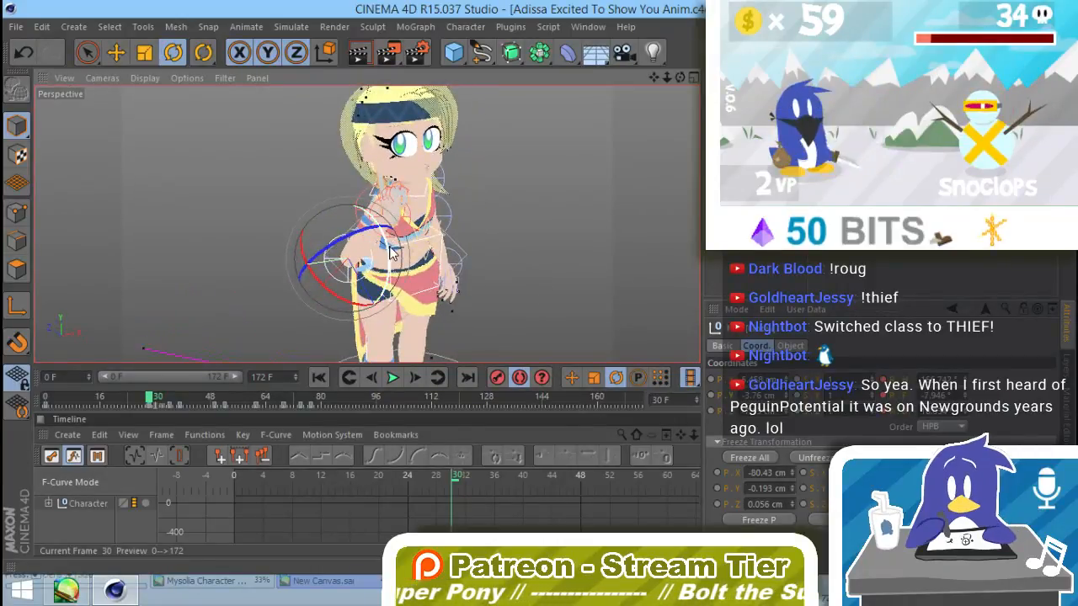
{"action": "mouse_move", "coordinate": [390, 261]}
{"action": "left_mouse_down"}
{"action": "mouse_move", "coordinate": [393, 271]}
{"action": "mouse_move", "coordinate": [391, 244]}
{"action": "left_mouse_up"}
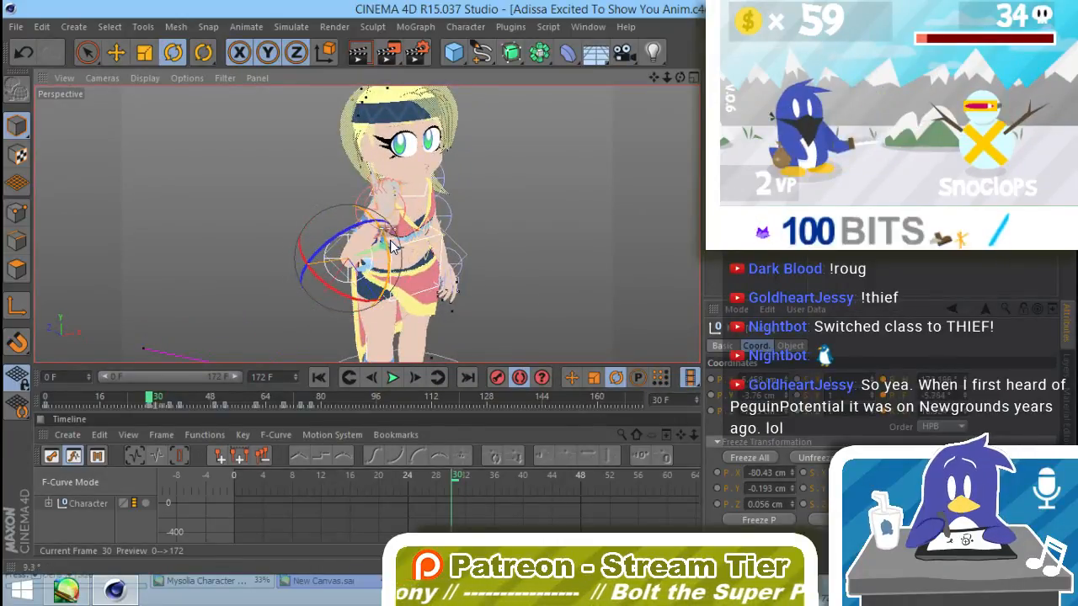
Step: Rotate the raised arm's hand controller at frame 30 to bring the pointing finger toward the chin, and deselect it
{"action": "left_click", "coordinate": [406, 215]}
{"action": "left_click_drag", "start_coordinate": [421, 202], "coordinate": [434, 227]}
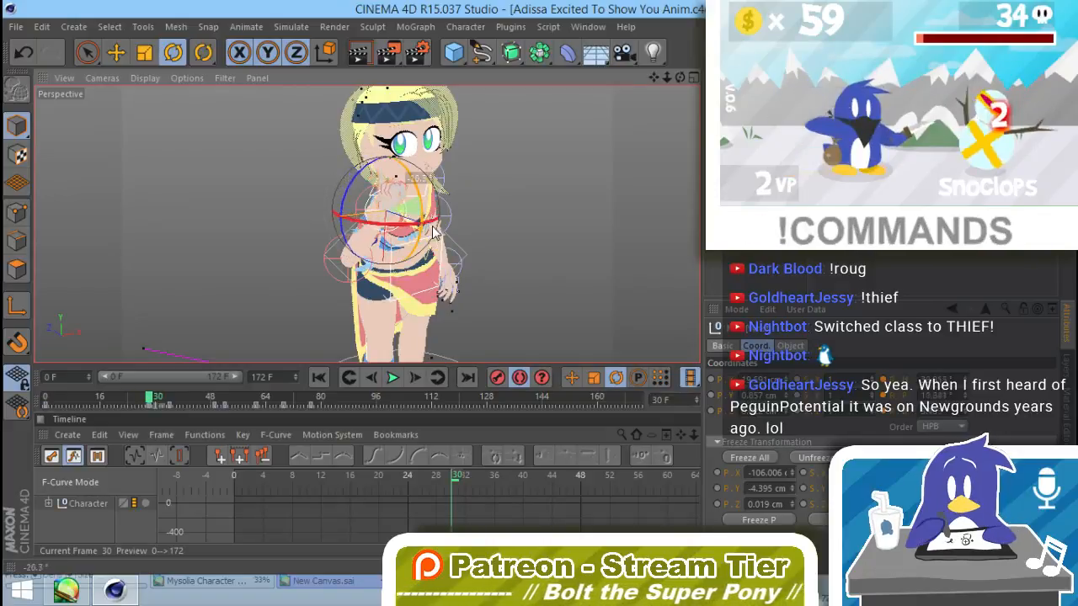
{"action": "left_click_drag", "start_coordinate": [415, 289], "coordinate": [410, 235]}
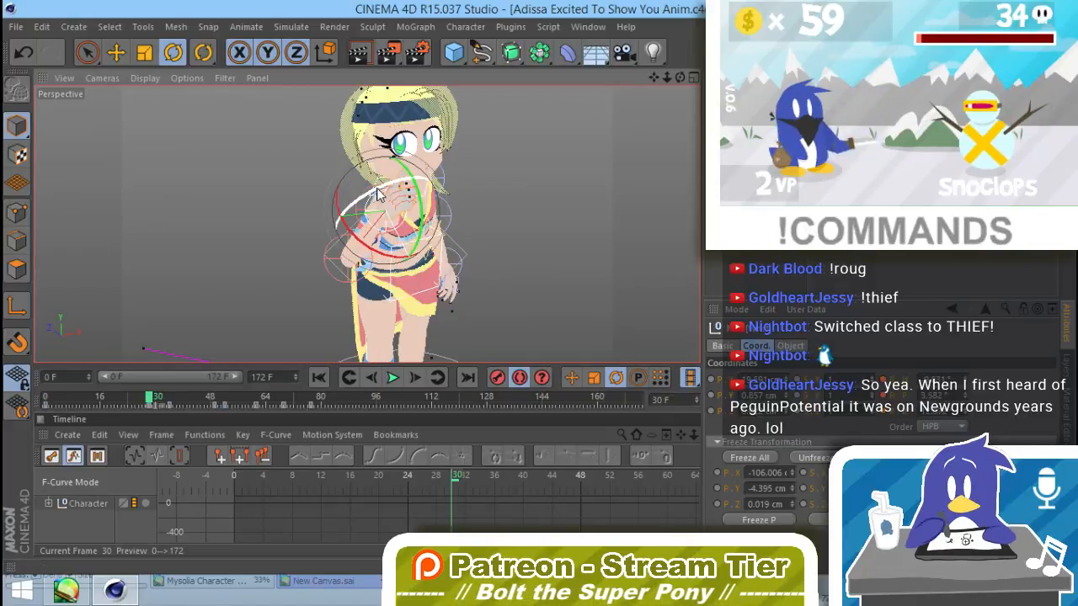
{"action": "left_click_drag", "start_coordinate": [391, 194], "coordinate": [392, 195]}
{"action": "left_click_drag", "start_coordinate": [467, 255], "coordinate": [290, 195], "text": "alt"}
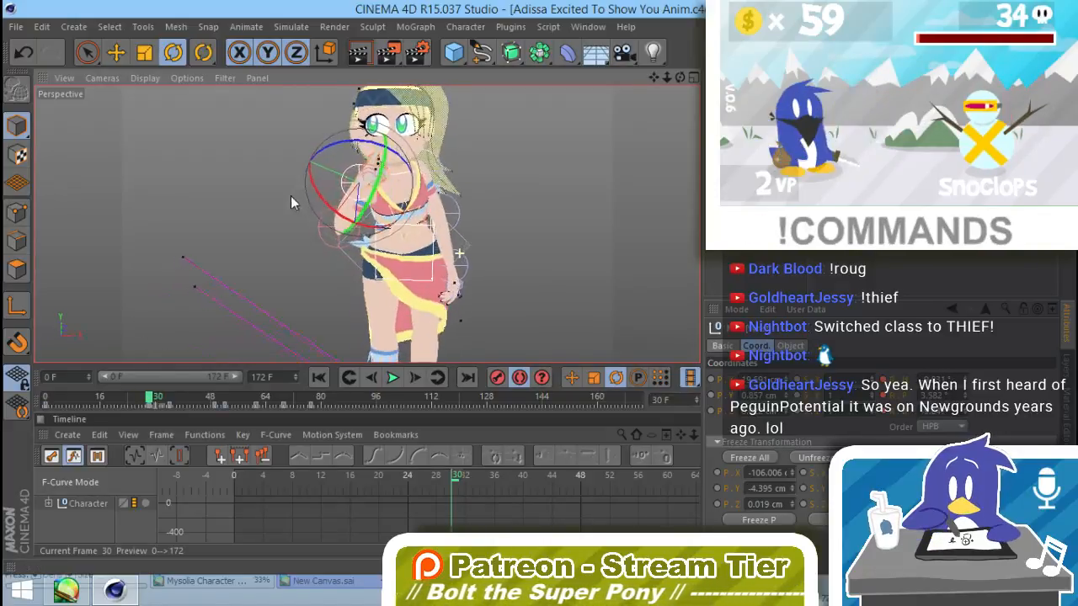
{"action": "left_click", "coordinate": [508, 191]}
Step: Play the animation from frame 0 to check the adjusted pose and stop at frame 44
{"action": "left_click_drag", "start_coordinate": [465, 268], "coordinate": [452, 272], "text": "alt"}
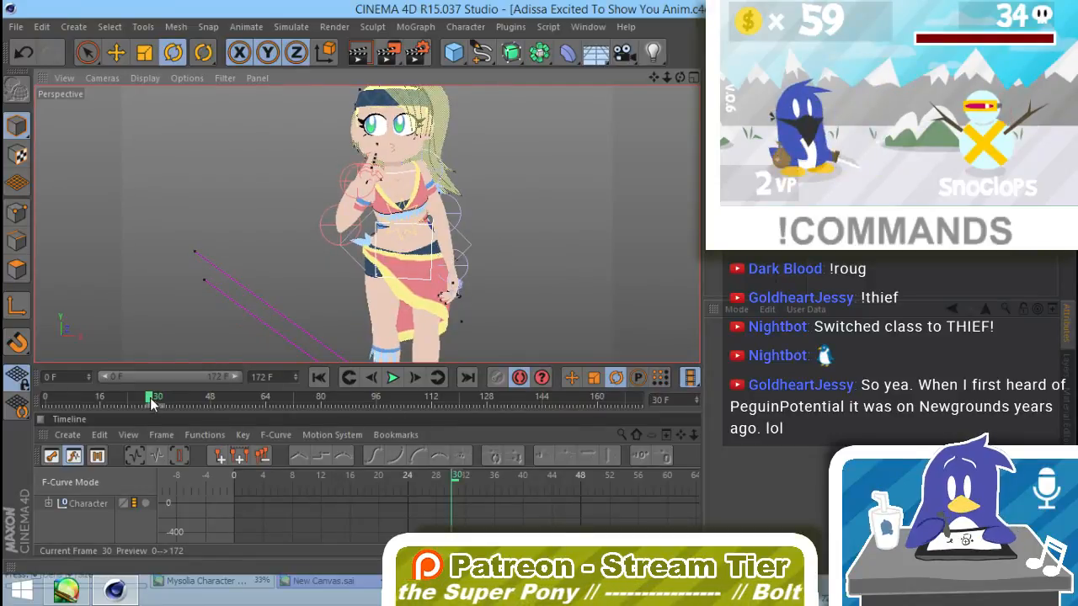
{"action": "mouse_move", "coordinate": [150, 399]}
{"action": "left_mouse_down"}
{"action": "mouse_move", "coordinate": [35, 398]}
{"action": "mouse_move", "coordinate": [104, 397]}
{"action": "mouse_move", "coordinate": [176, 437]}
{"action": "mouse_move", "coordinate": [29, 412]}
{"action": "left_mouse_up"}
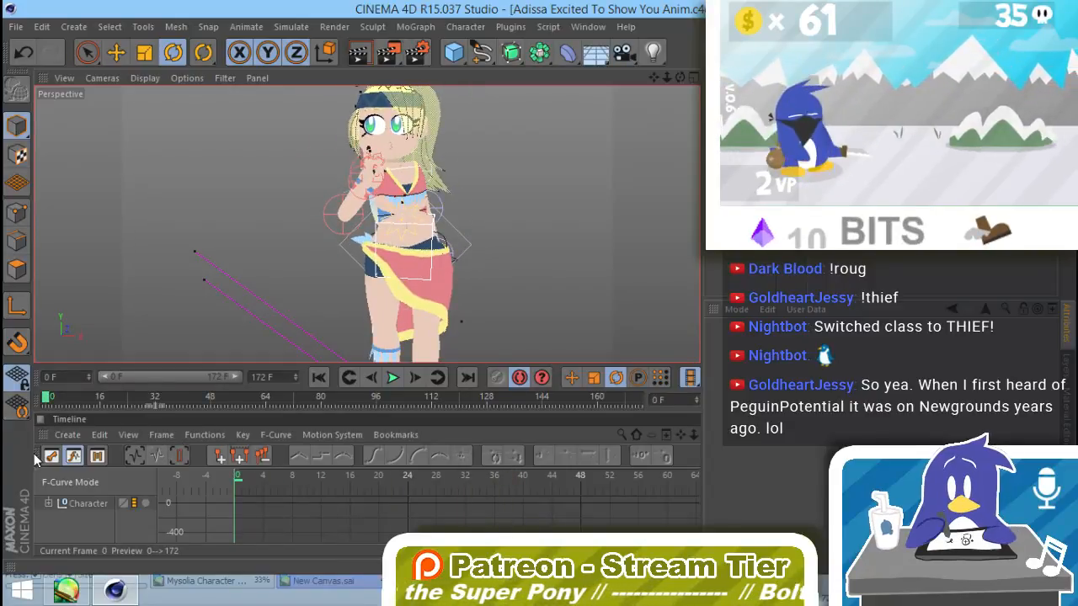
{"action": "left_click", "coordinate": [394, 378]}
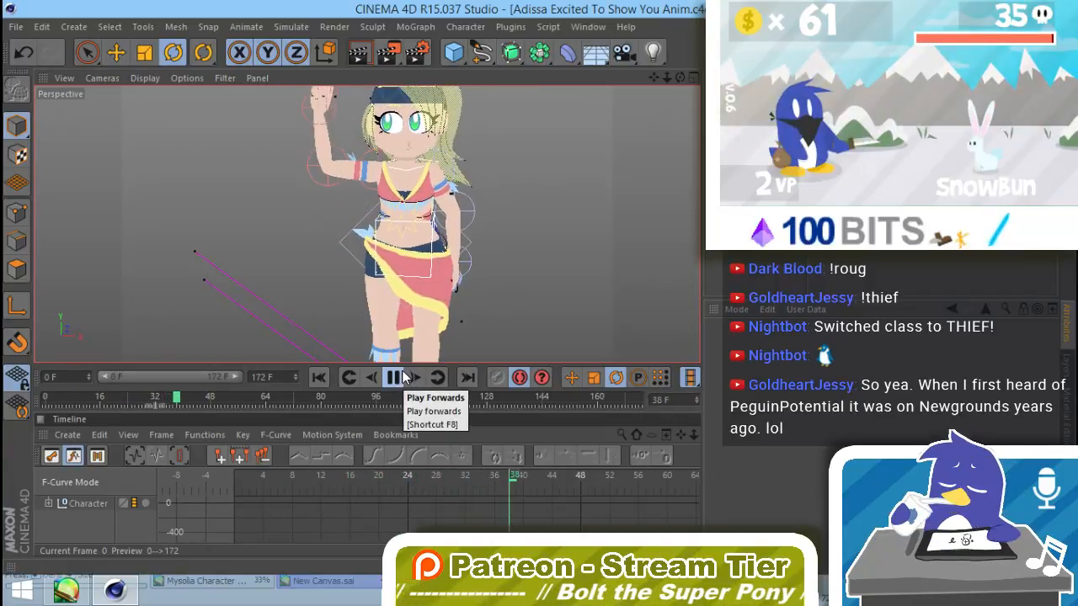
{"action": "left_click", "coordinate": [394, 376]}
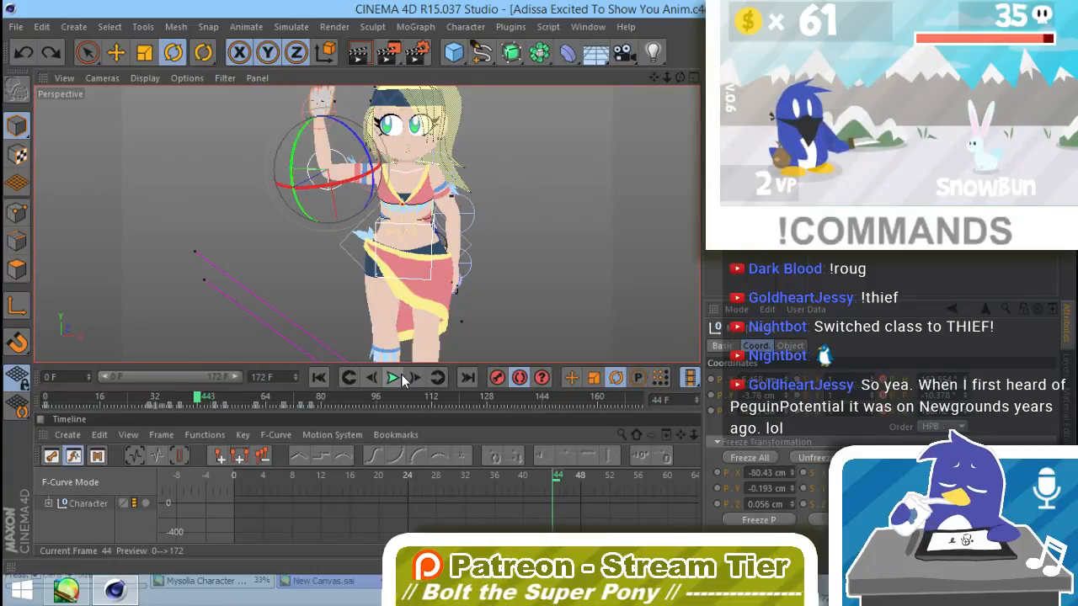
Step: Undo the most recent adjustments to the raised arm's elbow and torso controllers
{"action": "key", "text": "ctrl+z"}
{"action": "key", "text": "ctrl+z"}
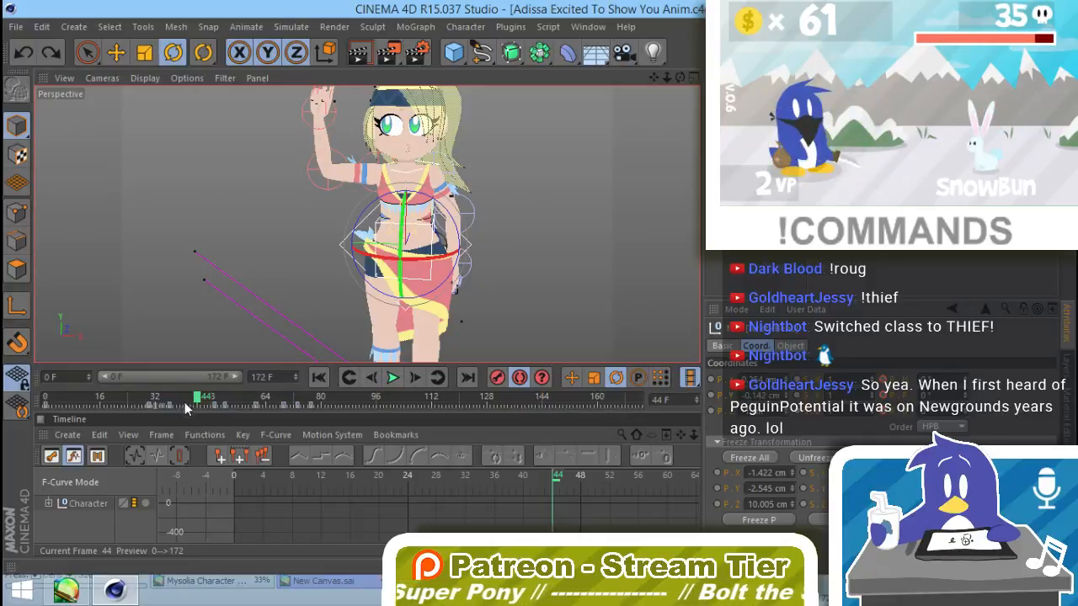
{"action": "key", "text": "ctrl+z"}
{"action": "key", "text": "ctrl+z"}
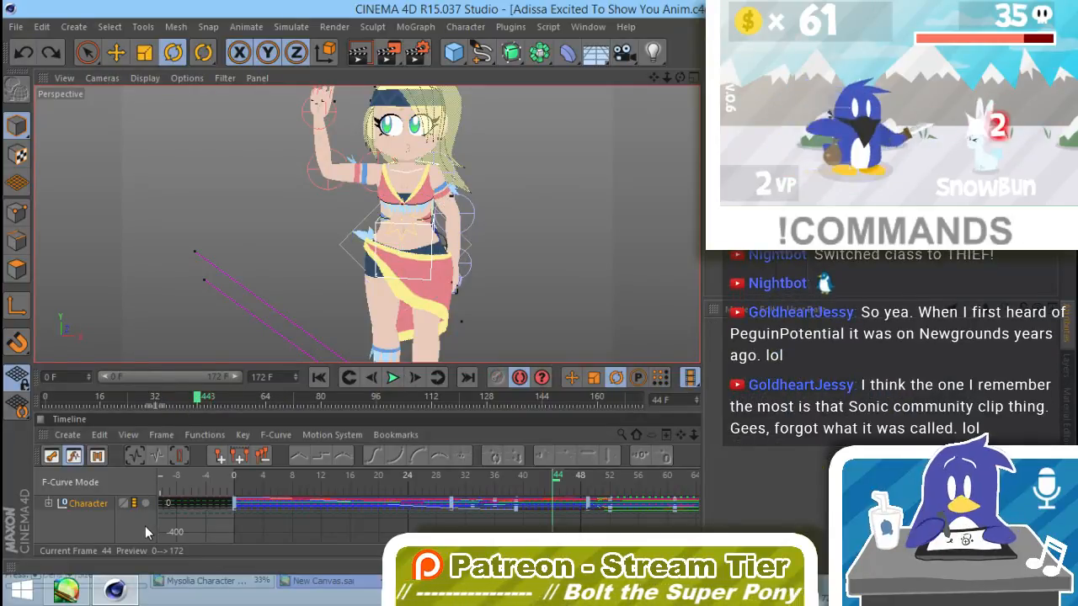
Step: Rotate the torso controller at frame 30 to lean the upper body forward and toward the raised arm, undoing an unwanted turn
{"action": "mouse_move", "coordinate": [143, 392]}
{"action": "left_mouse_down"}
{"action": "mouse_move", "coordinate": [124, 394]}
{"action": "mouse_move", "coordinate": [202, 415]}
{"action": "mouse_move", "coordinate": [148, 410]}
{"action": "left_mouse_up"}
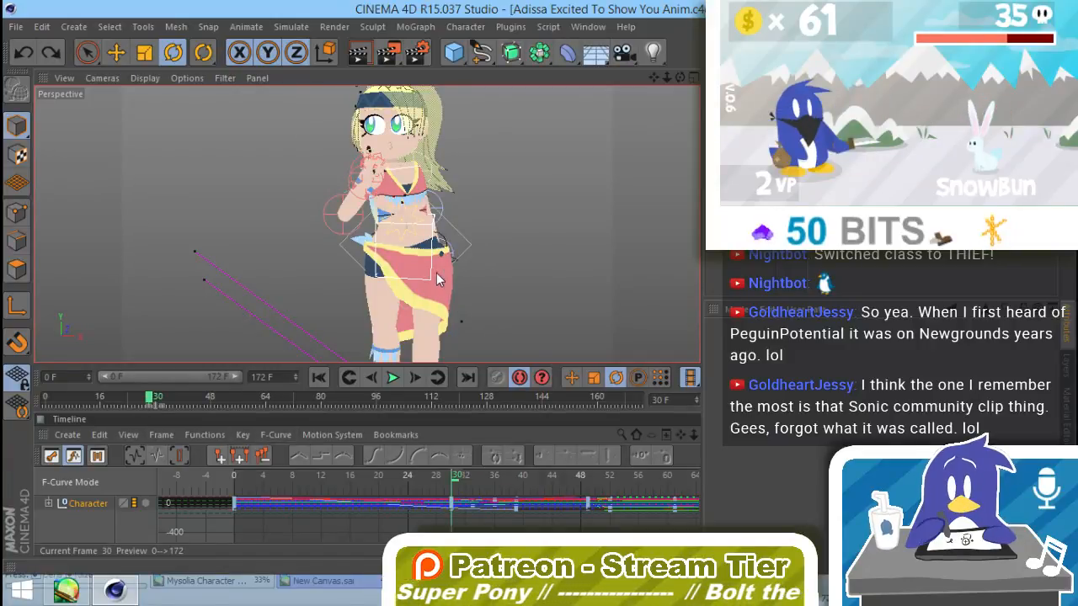
{"action": "left_click", "coordinate": [419, 256]}
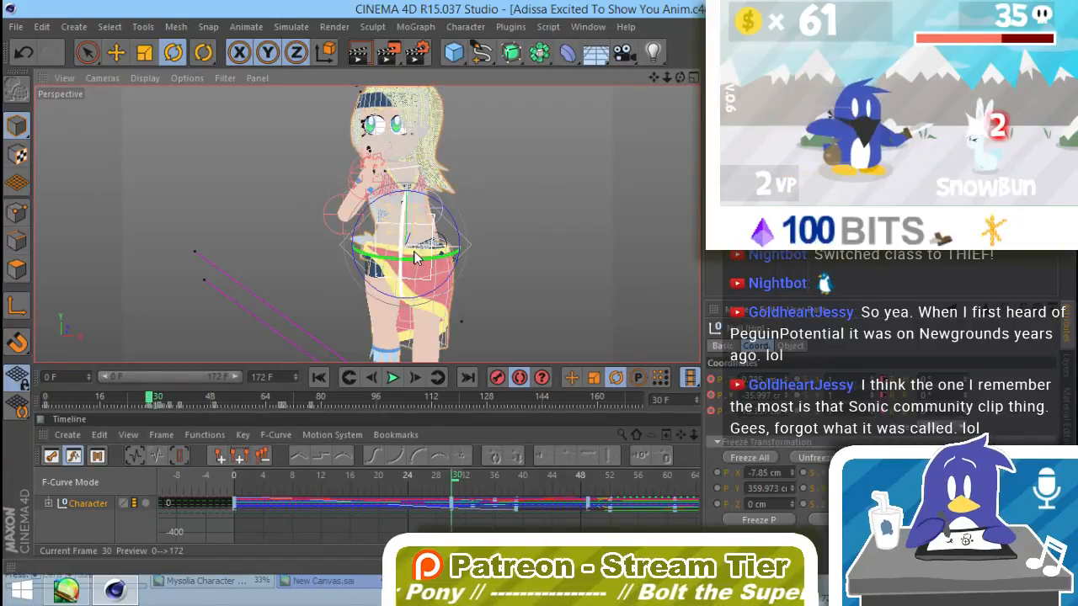
{"action": "left_click_drag", "start_coordinate": [401, 245], "coordinate": [393, 281]}
{"action": "left_click", "coordinate": [476, 289]}
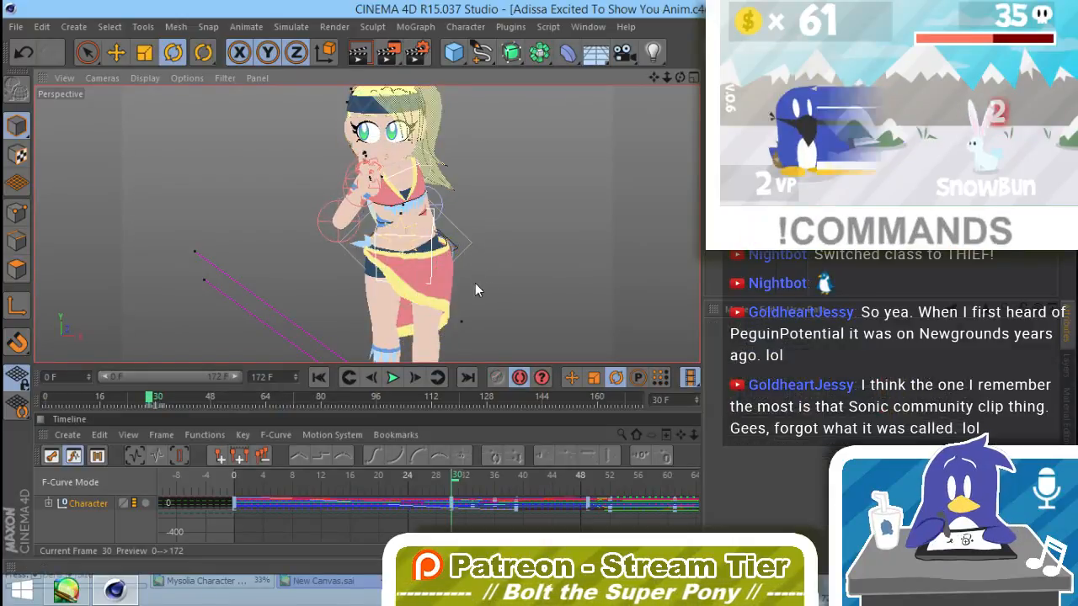
{"action": "left_click", "coordinate": [455, 241]}
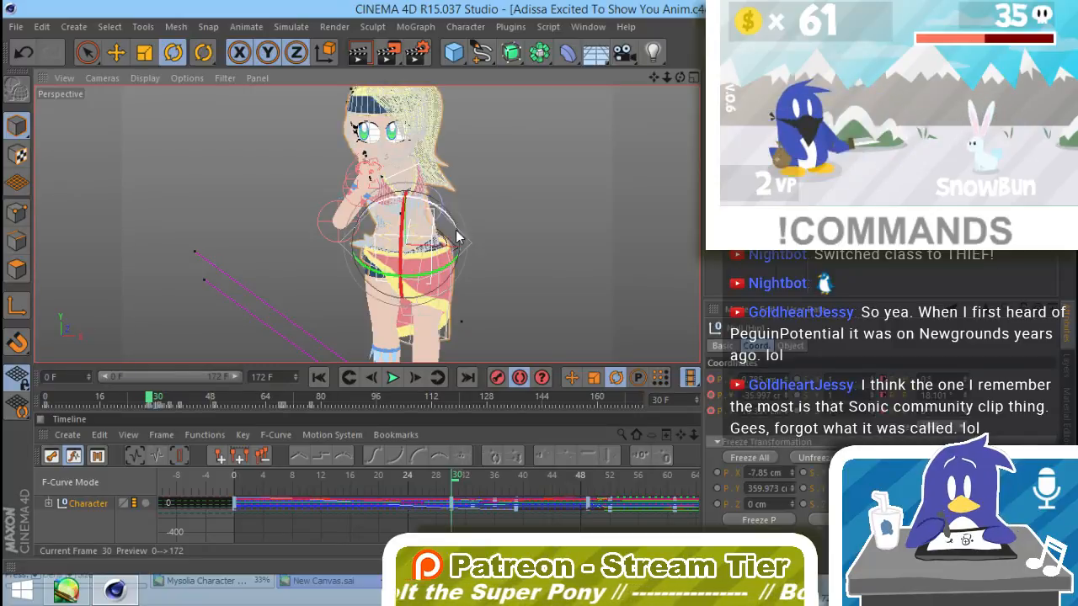
{"action": "left_click_drag", "start_coordinate": [450, 219], "coordinate": [444, 212]}
{"action": "key", "text": "ctrl+z"}
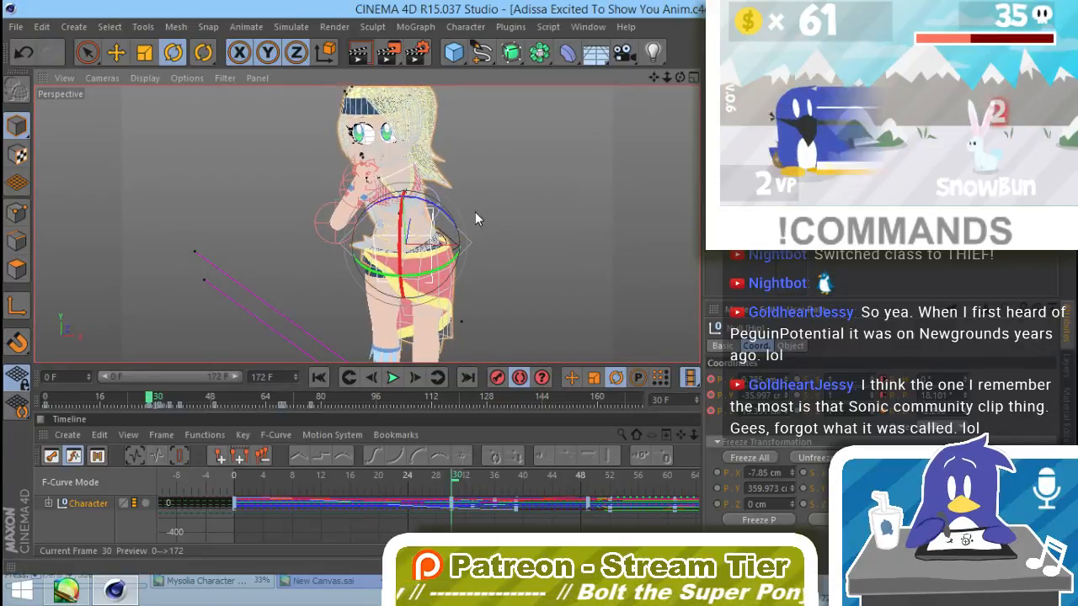
{"action": "left_click", "coordinate": [469, 214]}
Step: Scrub from frame 0 to frame 36 and rotate the torso controller there so the upper body leans back
{"action": "left_click_drag", "start_coordinate": [152, 404], "coordinate": [33, 391]}
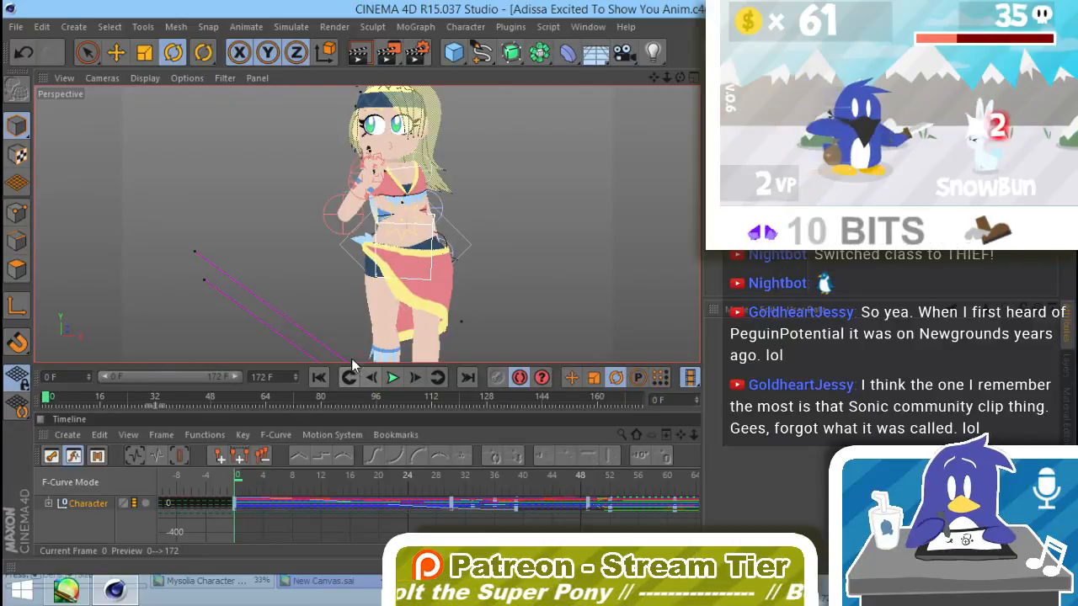
{"action": "left_click_drag", "start_coordinate": [48, 399], "coordinate": [171, 450]}
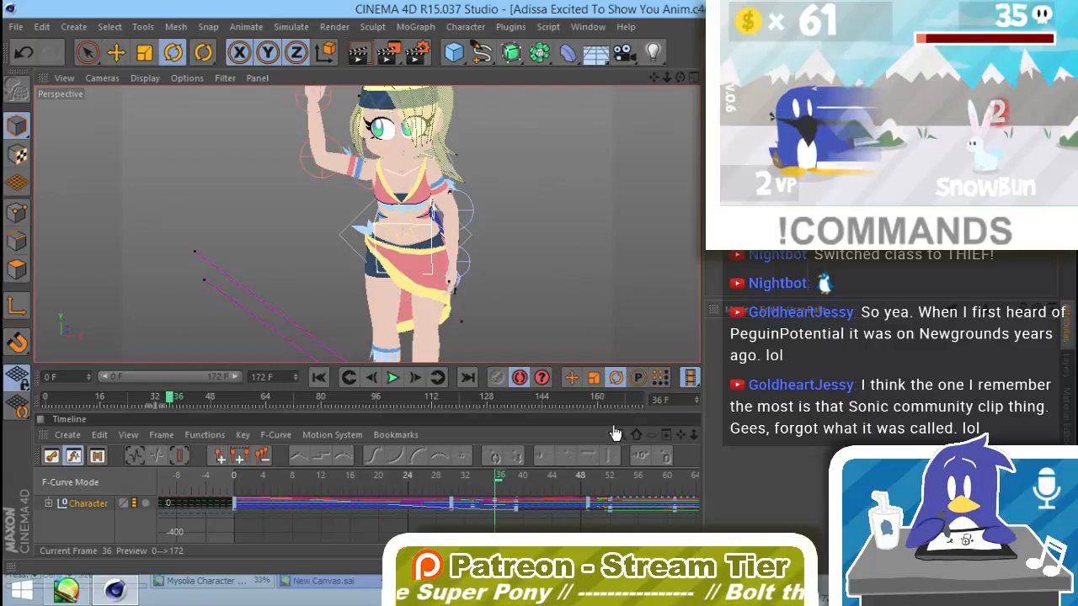
{"action": "left_click", "coordinate": [432, 233]}
{"action": "left_click_drag", "start_coordinate": [401, 252], "coordinate": [406, 199]}
{"action": "left_click", "coordinate": [507, 181]}
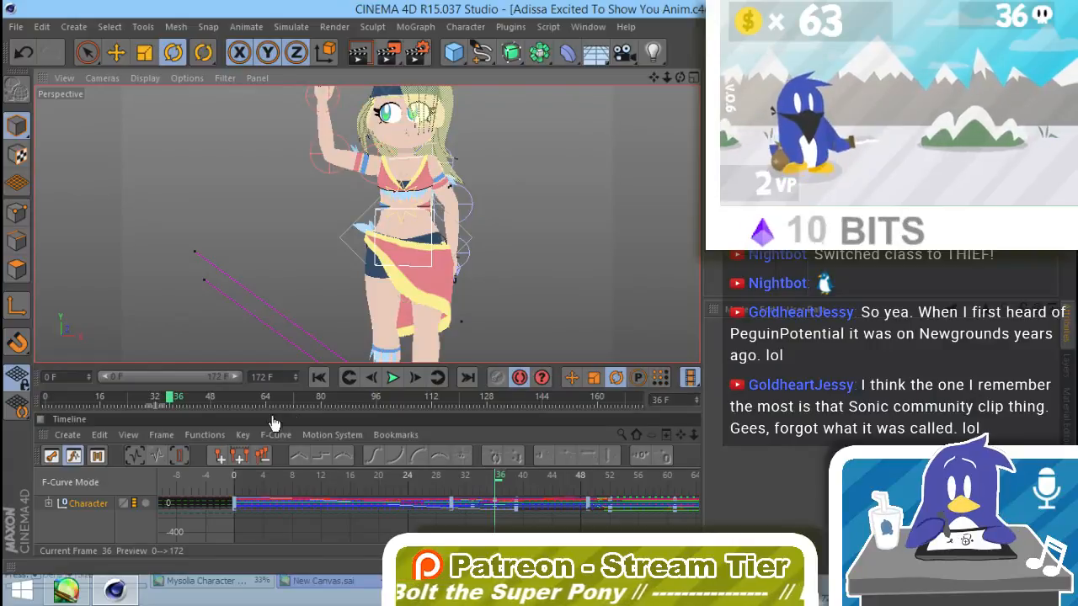
Step: Turn the torso controller slightly at frame 57 and deselect it
{"action": "mouse_move", "coordinate": [171, 399]}
{"action": "left_mouse_down"}
{"action": "mouse_move", "coordinate": [150, 402]}
{"action": "mouse_move", "coordinate": [181, 401]}
{"action": "mouse_move", "coordinate": [38, 405]}
{"action": "mouse_move", "coordinate": [217, 404]}
{"action": "mouse_move", "coordinate": [291, 424]}
{"action": "mouse_move", "coordinate": [207, 409]}
{"action": "mouse_move", "coordinate": [242, 409]}
{"action": "left_mouse_up"}
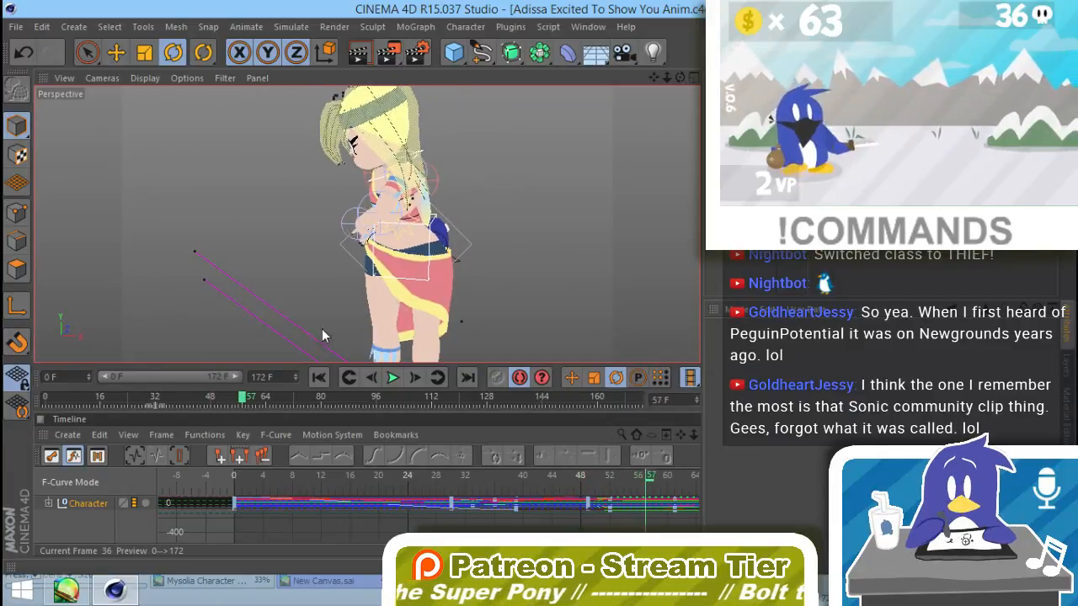
{"action": "left_click", "coordinate": [429, 271]}
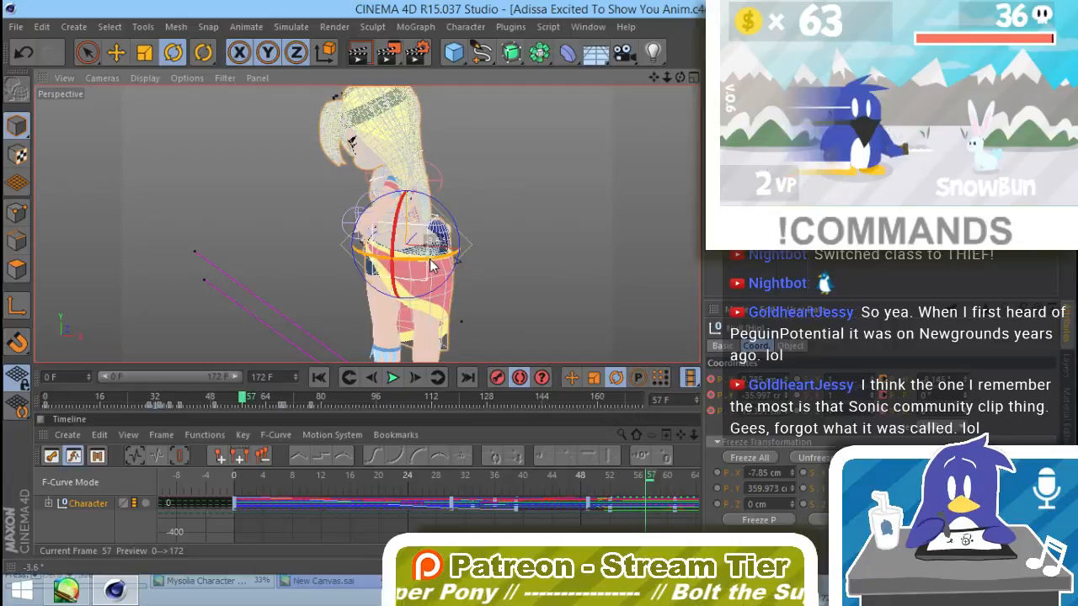
{"action": "left_click", "coordinate": [252, 356]}
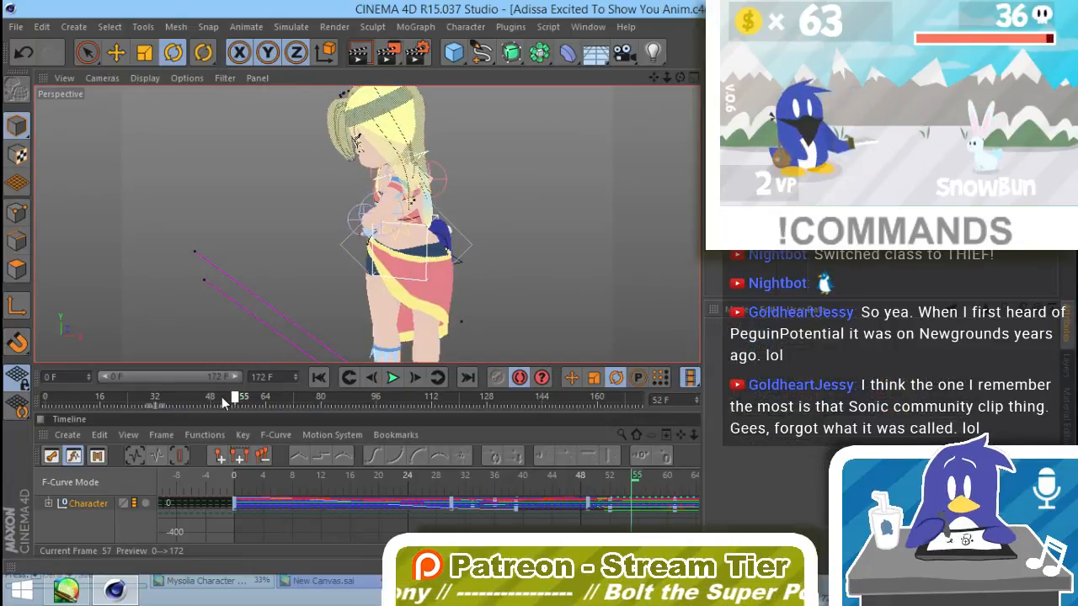
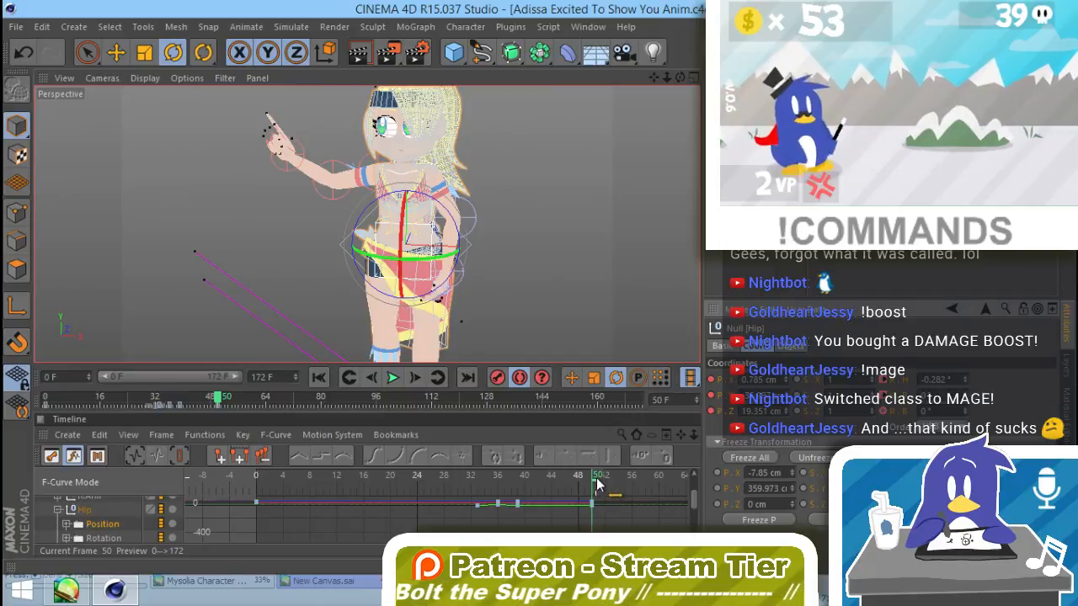
Step: Scrub the timeline to frame 53 and activate the Move tool for the hip controller
{"action": "left_click", "coordinate": [594, 481]}
{"action": "left_click_drag", "start_coordinate": [594, 482], "coordinate": [620, 482]}
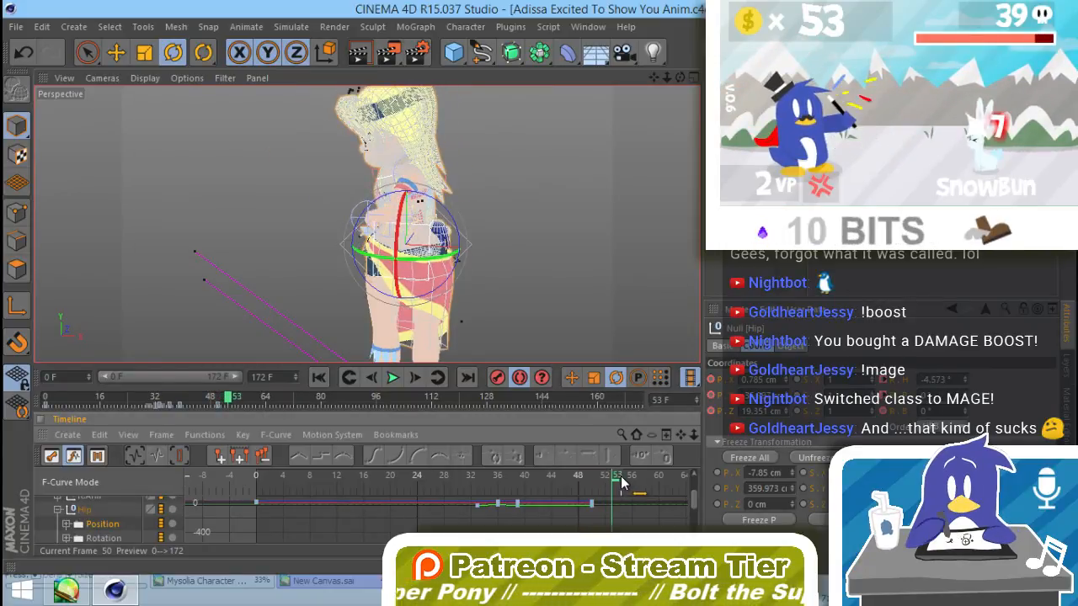
{"action": "key", "text": "e"}
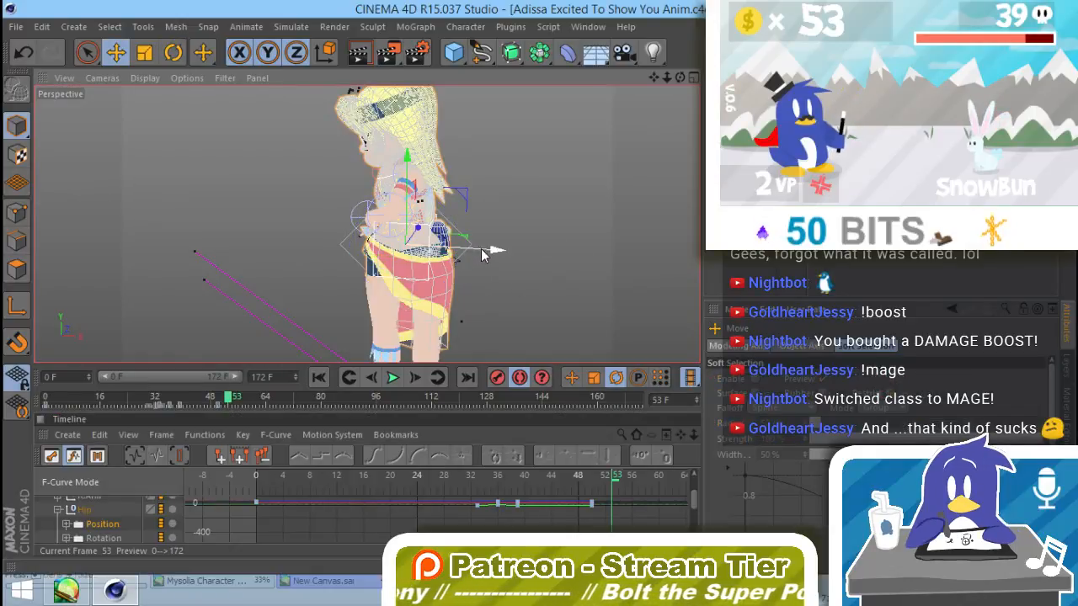
{"action": "left_click_drag", "start_coordinate": [493, 248], "coordinate": [502, 259]}
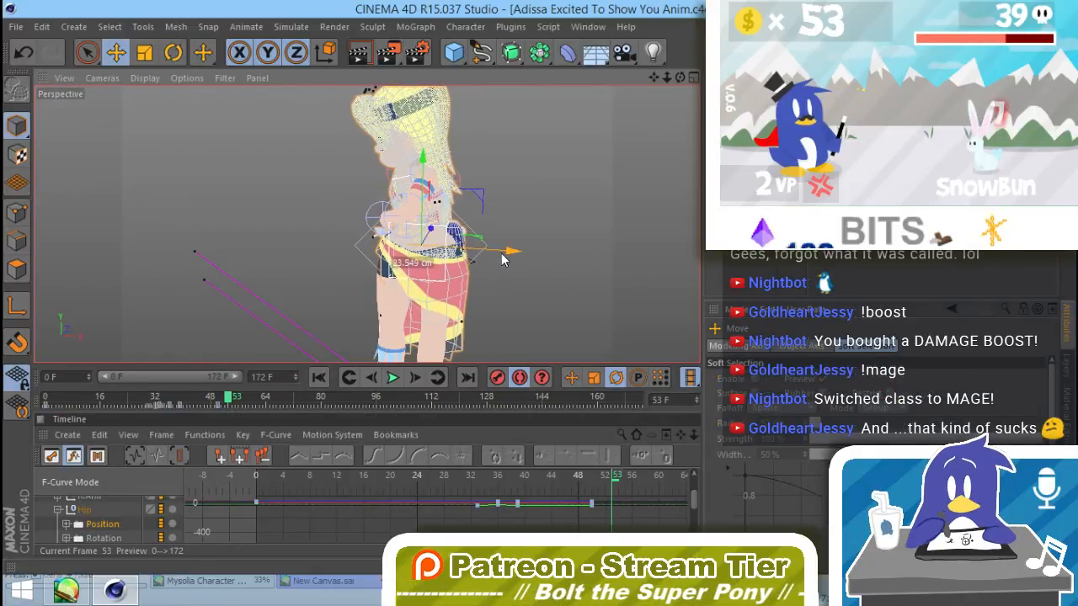
{"action": "key", "text": "ctrl+z"}
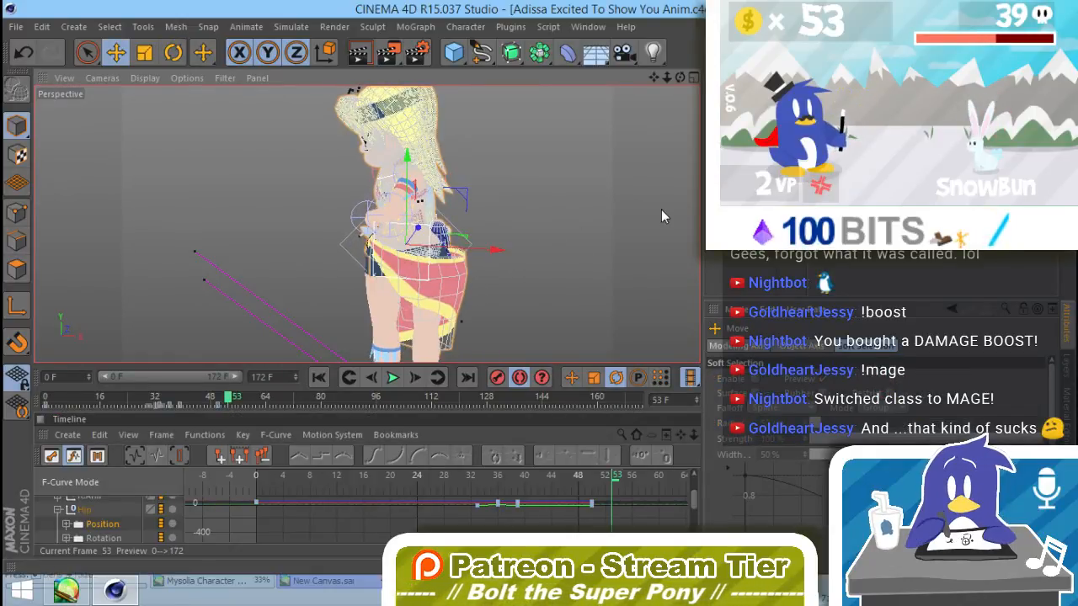
{"action": "left_click_drag", "start_coordinate": [489, 251], "coordinate": [511, 250]}
{"action": "key", "text": "ctrl+z"}
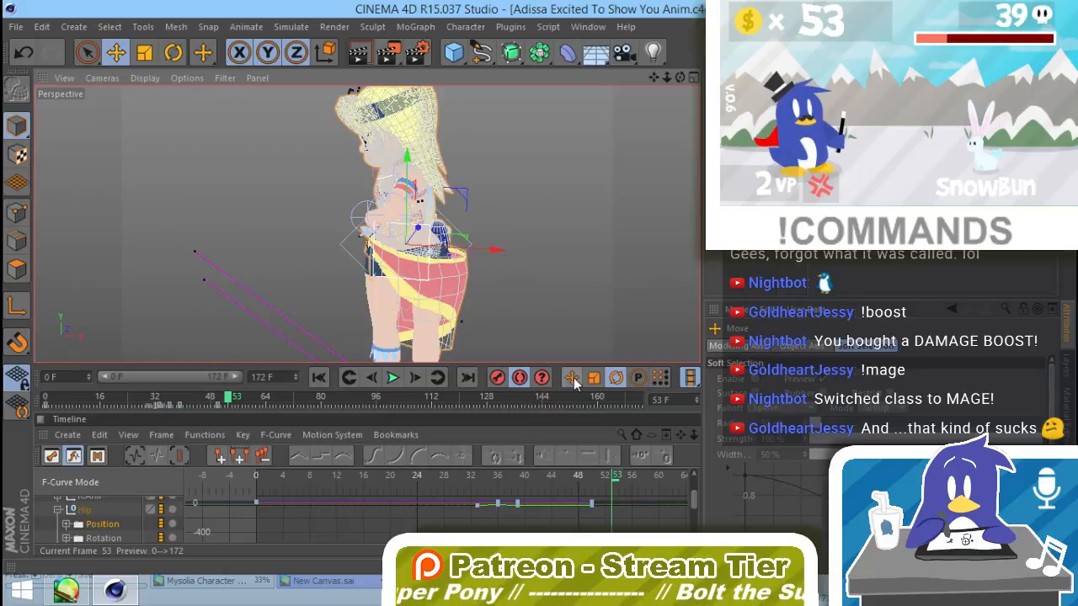
Step: Move the hip controller about 34 cm along its X axis at frame 53, tilt it slightly and deselect it
{"action": "left_click_drag", "start_coordinate": [495, 252], "coordinate": [519, 255]}
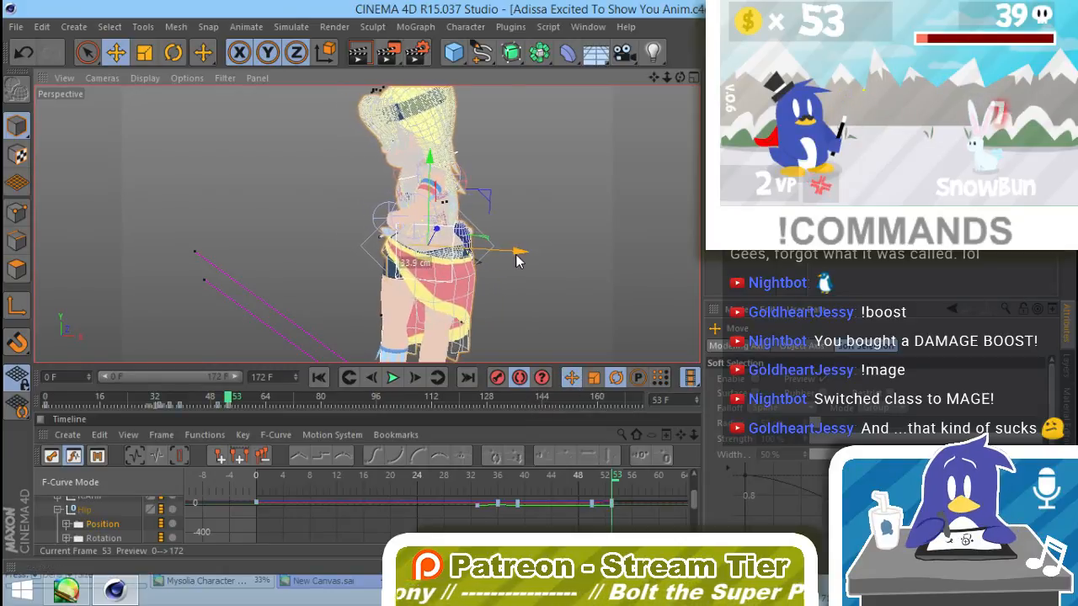
{"action": "key", "text": "r"}
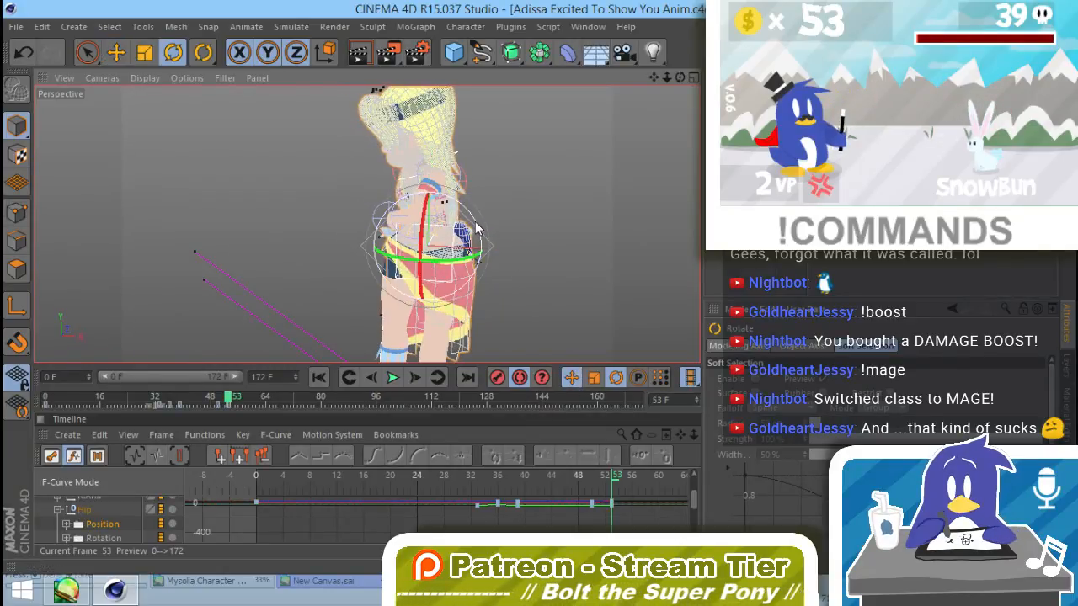
{"action": "left_click_drag", "start_coordinate": [476, 228], "coordinate": [472, 224]}
{"action": "left_click", "coordinate": [529, 275]}
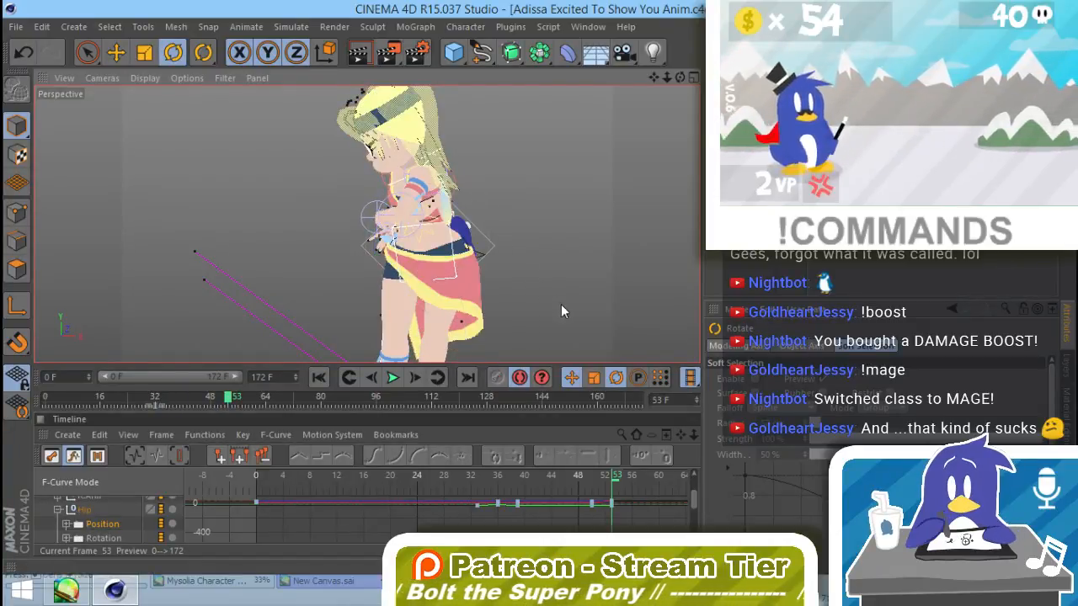
Step: Scrub to frame 68, display the Hip's Rotation curves along with Position, and reselect the hip controller
{"action": "mouse_move", "coordinate": [617, 482]}
{"action": "left_mouse_down"}
{"action": "mouse_move", "coordinate": [691, 479]}
{"action": "mouse_move", "coordinate": [606, 482]}
{"action": "mouse_move", "coordinate": [631, 487]}
{"action": "left_mouse_up"}
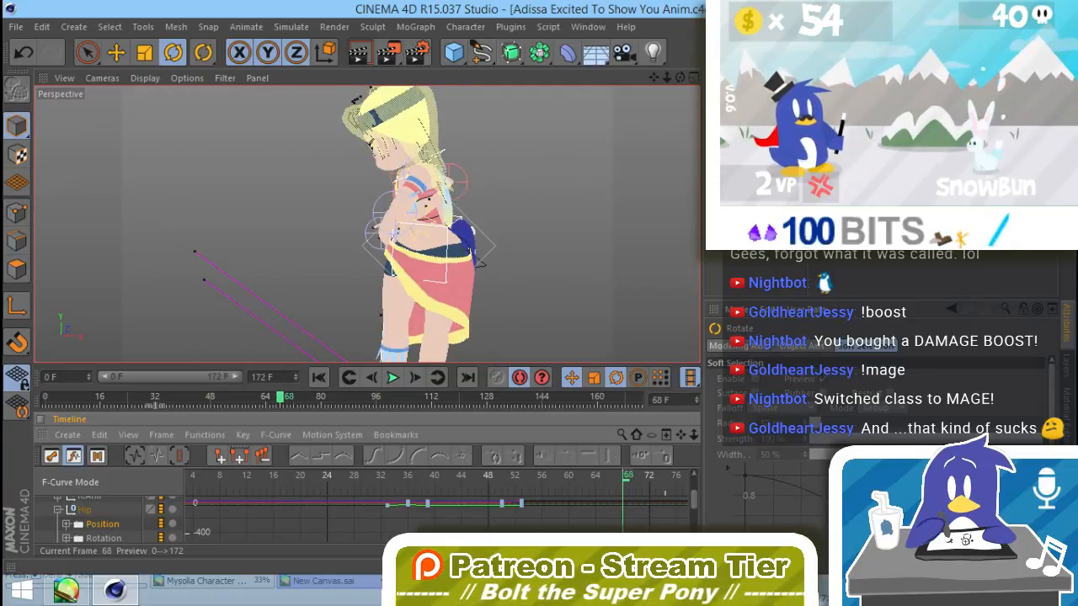
{"action": "left_click", "coordinate": [111, 537]}
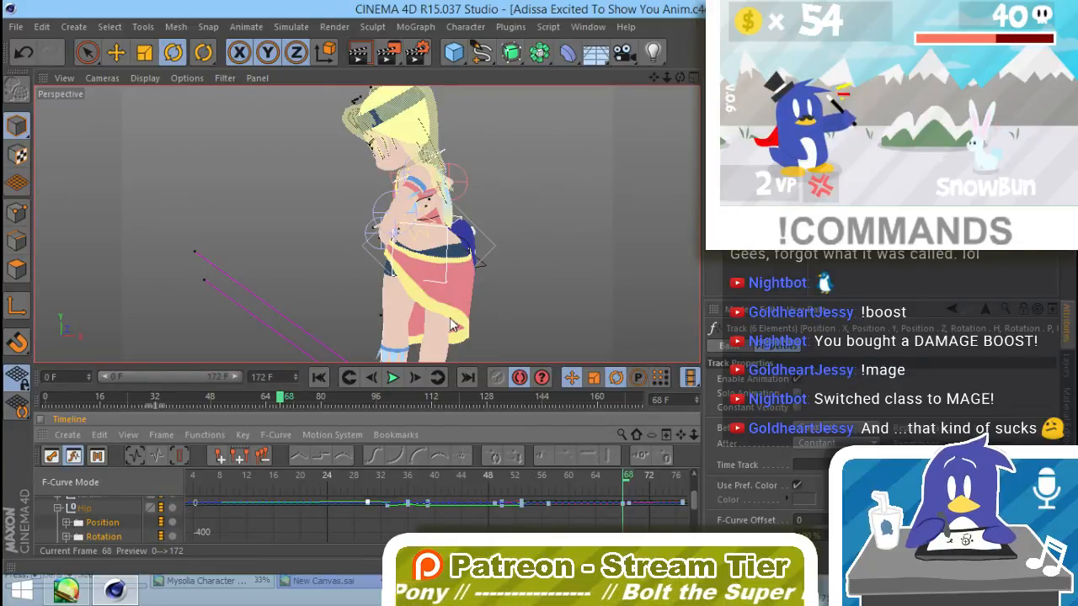
{"action": "left_click", "coordinate": [447, 271]}
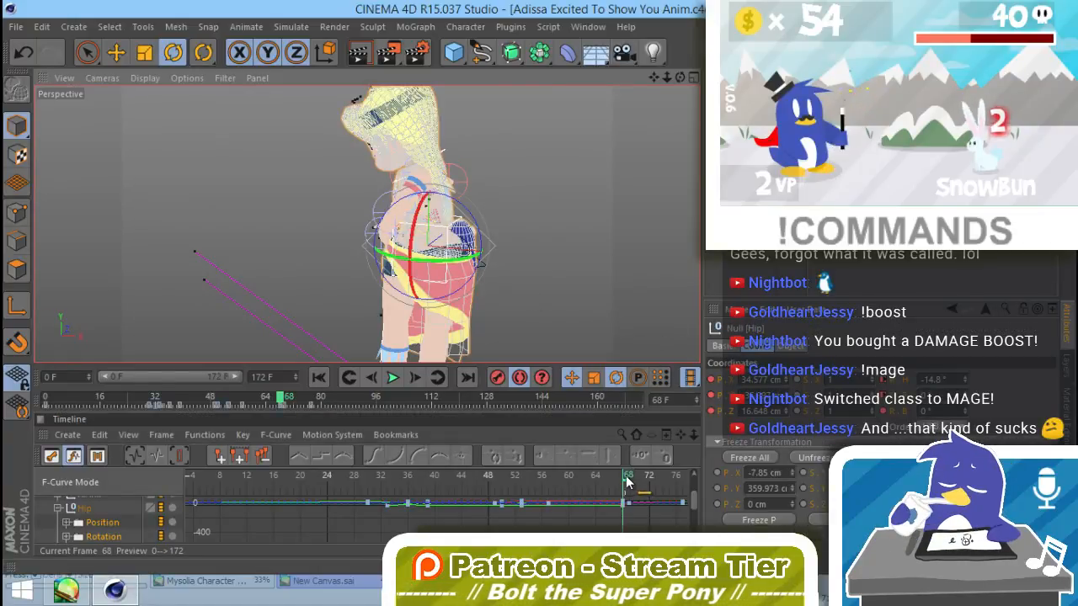
Step: Shift the hip controller backward along the world X axis at frame 77 and tilt it so the upper body leans forward
{"action": "left_click_drag", "start_coordinate": [625, 482], "coordinate": [649, 492]}
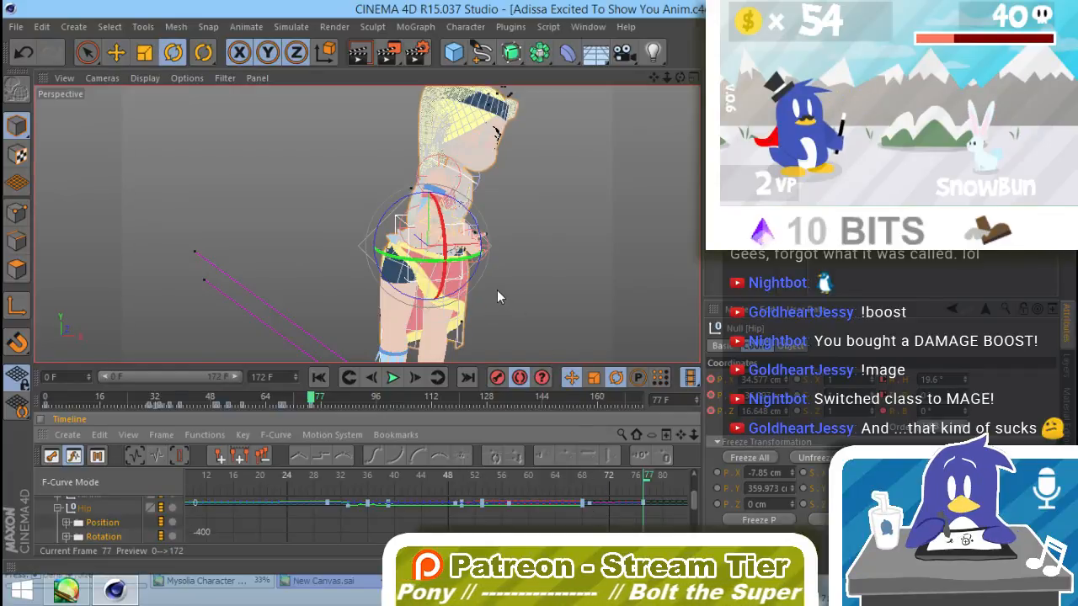
{"action": "key", "text": "e"}
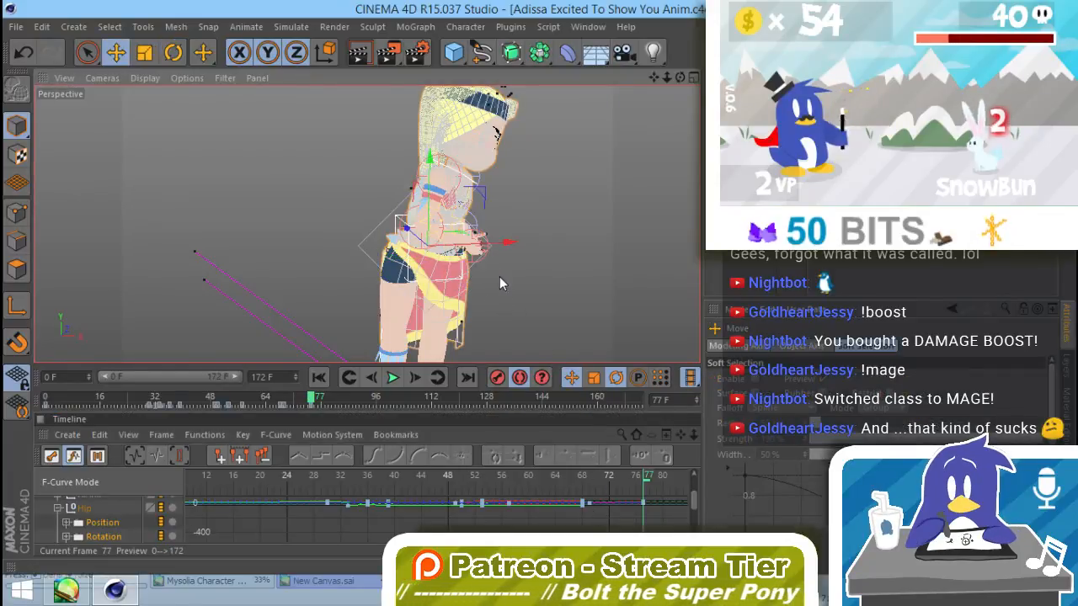
{"action": "left_click_drag", "start_coordinate": [502, 246], "coordinate": [461, 253]}
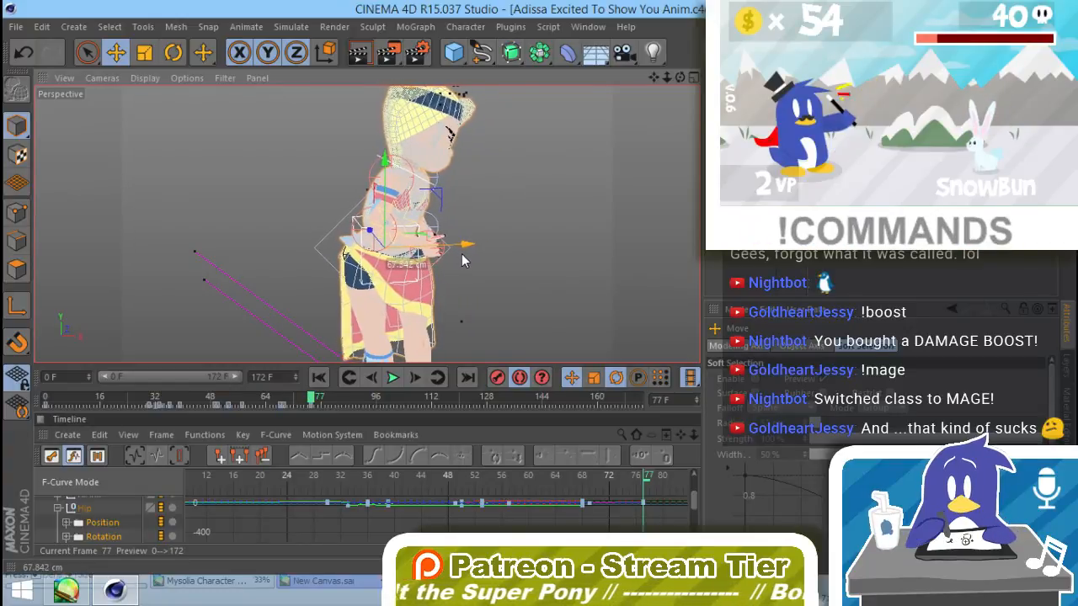
{"action": "key", "text": "ctrl+z"}
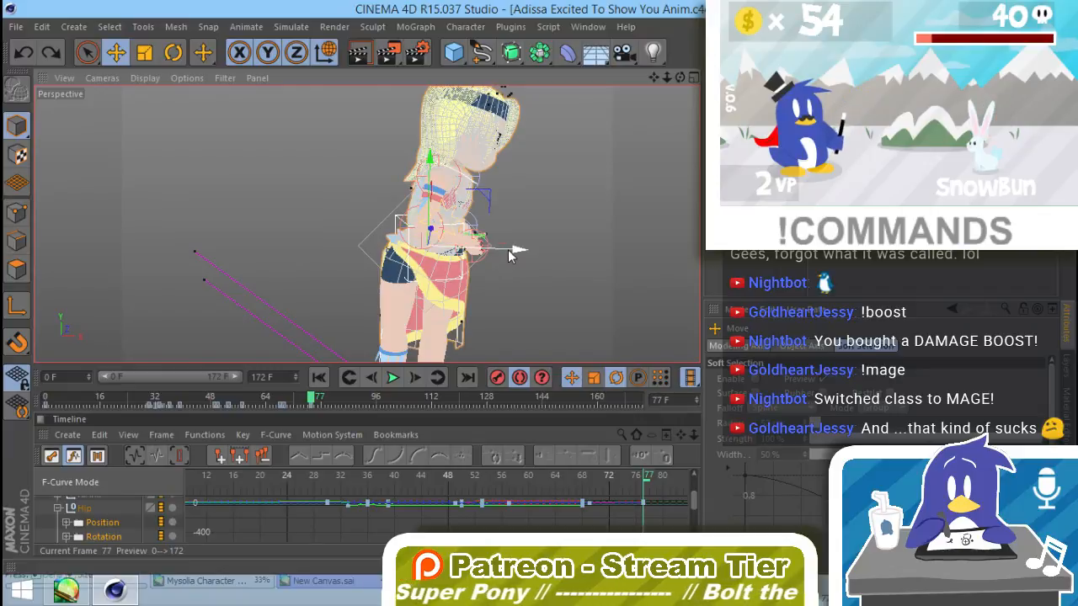
{"action": "left_click_drag", "start_coordinate": [511, 249], "coordinate": [489, 248]}
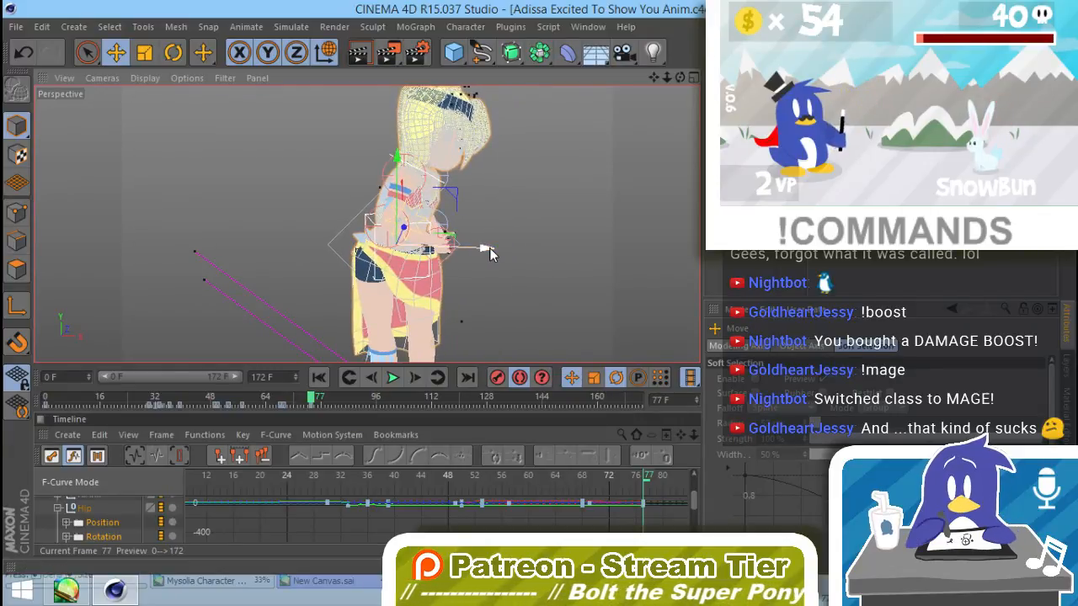
{"action": "key", "text": "r"}
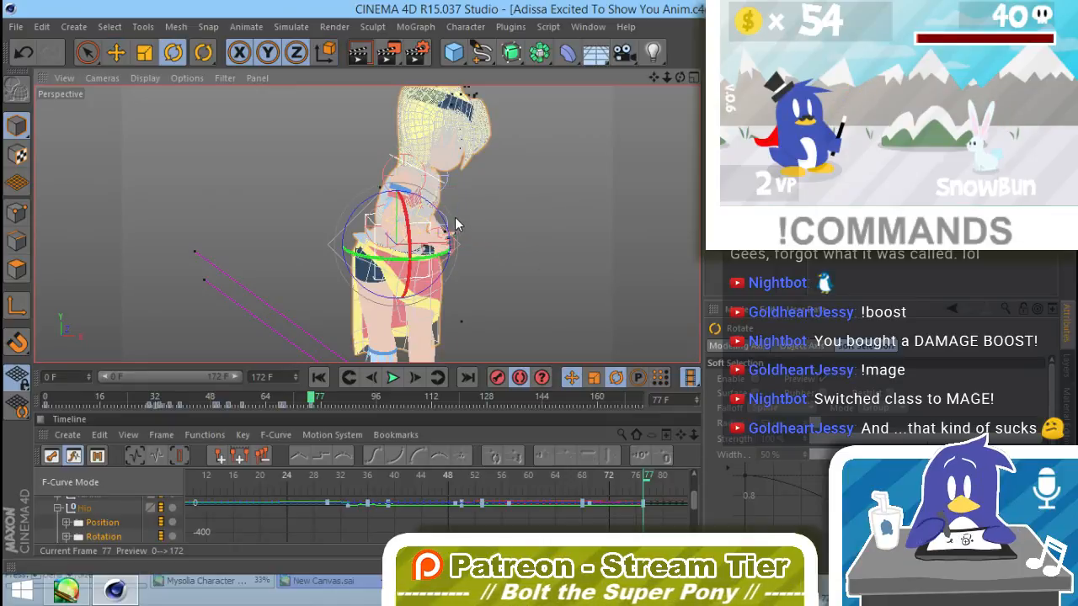
{"action": "left_click_drag", "start_coordinate": [449, 234], "coordinate": [457, 240]}
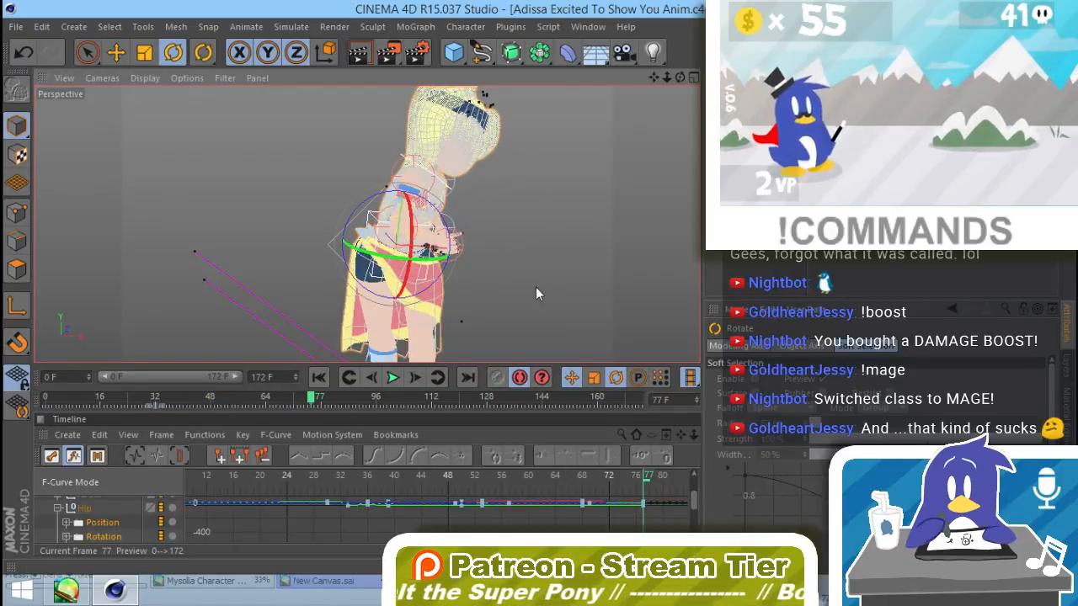
{"action": "left_click", "coordinate": [537, 287]}
Step: Scrub back to frame 73 to review the hip motion and return to frame 0
{"action": "mouse_move", "coordinate": [648, 478]}
{"action": "left_mouse_down"}
{"action": "mouse_move", "coordinate": [556, 477]}
{"action": "mouse_move", "coordinate": [632, 499]}
{"action": "mouse_move", "coordinate": [524, 478]}
{"action": "mouse_move", "coordinate": [669, 503]}
{"action": "mouse_move", "coordinate": [579, 480]}
{"action": "mouse_move", "coordinate": [699, 497]}
{"action": "mouse_move", "coordinate": [652, 493]}
{"action": "left_mouse_up"}
{"action": "left_click_drag", "start_coordinate": [553, 474], "coordinate": [539, 441]}
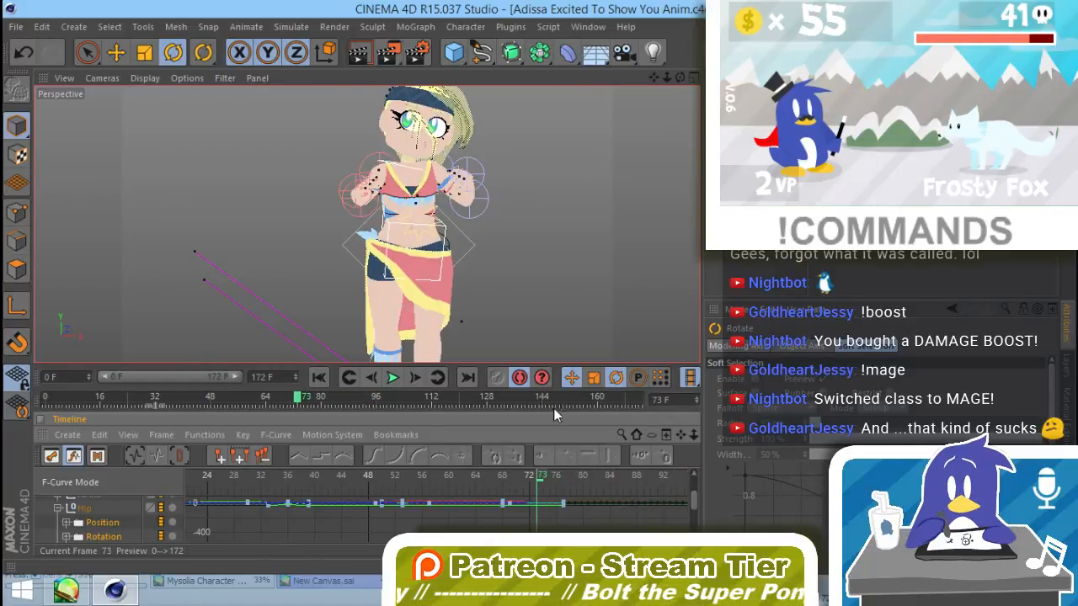
{"action": "left_click", "coordinate": [350, 377]}
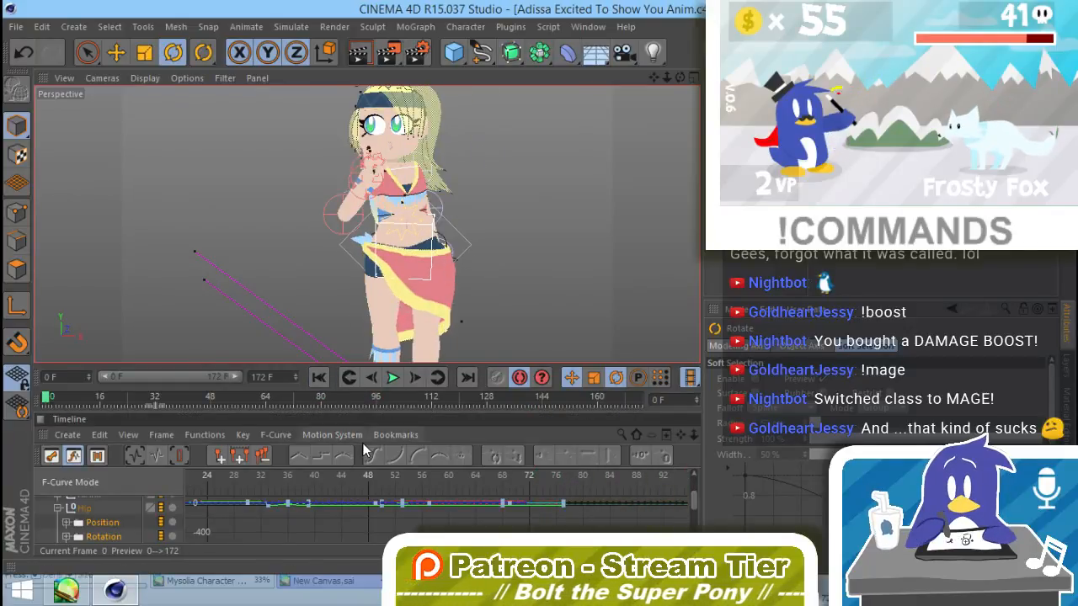
{"action": "left_click", "coordinate": [371, 376]}
{"action": "left_click", "coordinate": [371, 376]}
{"action": "left_click", "coordinate": [371, 376]}
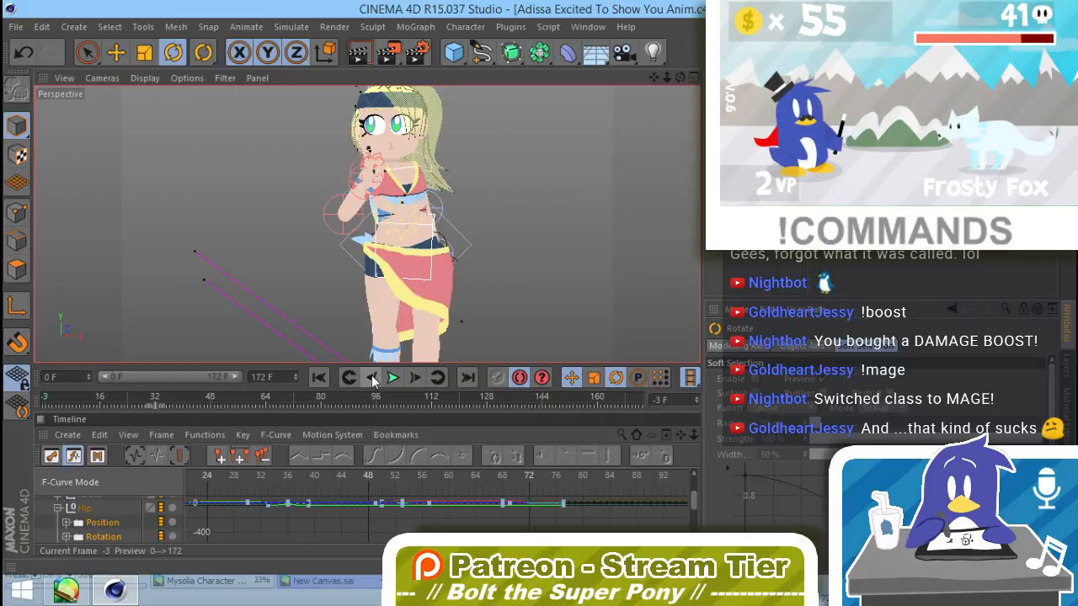
{"action": "left_click", "coordinate": [371, 376]}
{"action": "left_click", "coordinate": [416, 377]}
{"action": "left_click", "coordinate": [416, 378]}
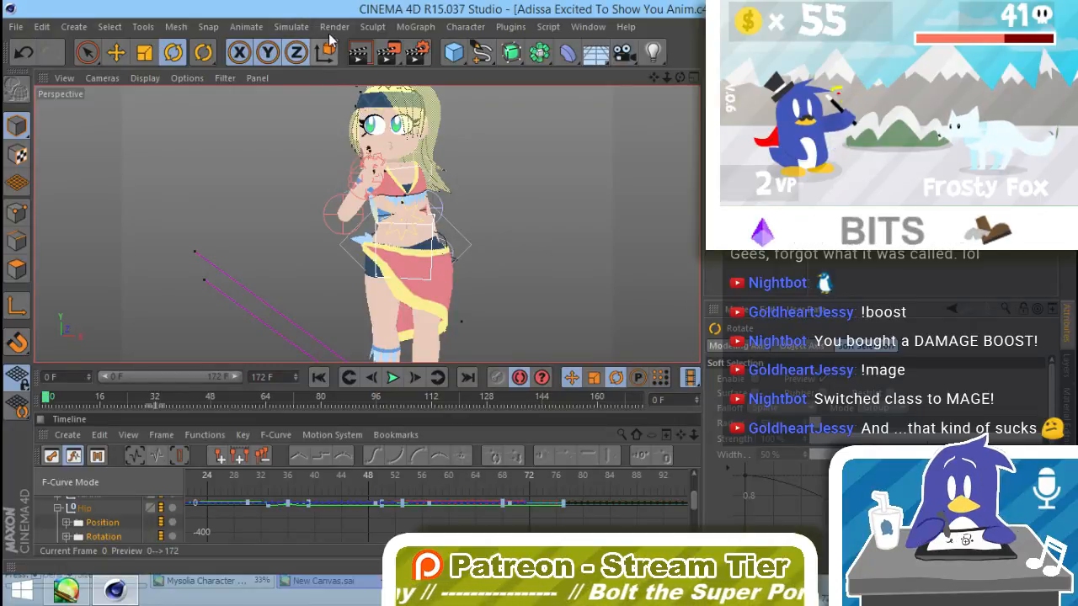
Step: Render the animation from frame 0 to the Picture Viewer with the camera zoomed out slightly, and stop the render partway
{"action": "left_click", "coordinate": [290, 26]}
{"action": "mouse_move", "coordinate": [327, 28]}
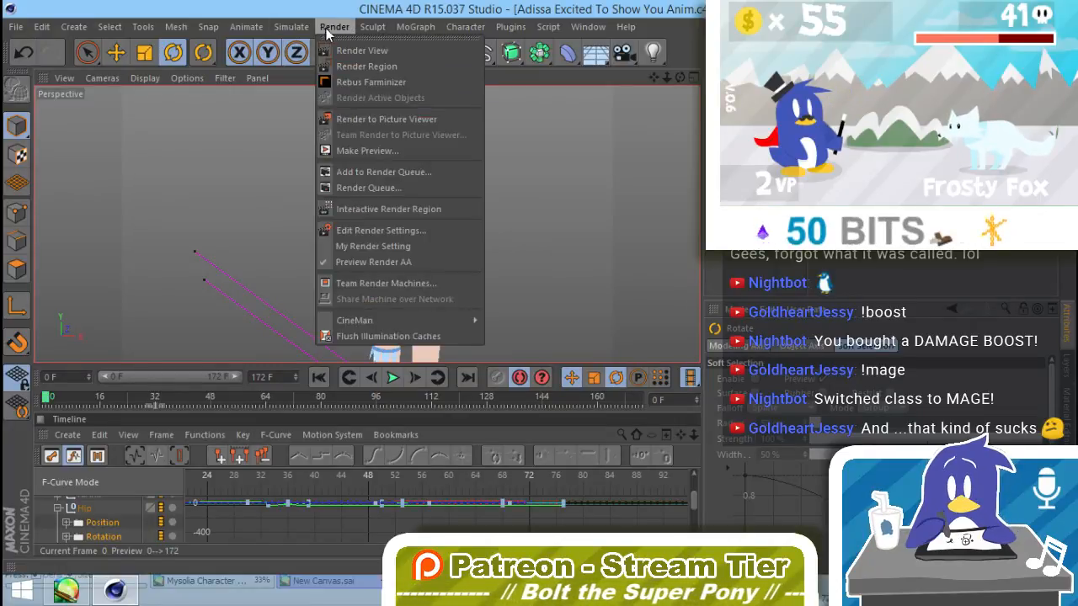
{"action": "left_click", "coordinate": [415, 120]}
{"action": "left_click", "coordinate": [663, 354]}
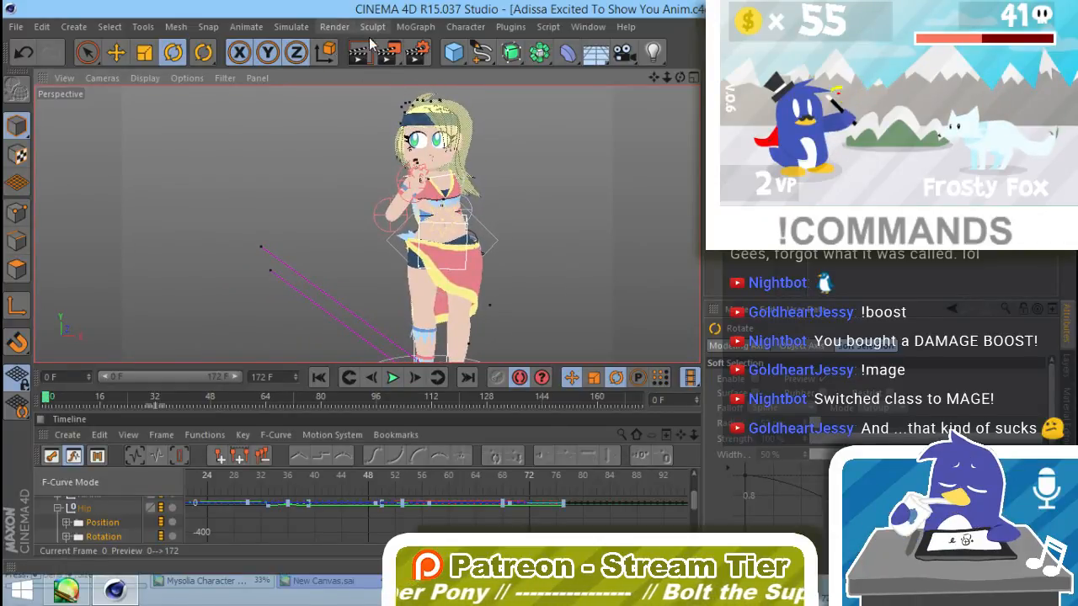
{"action": "left_click", "coordinate": [345, 26]}
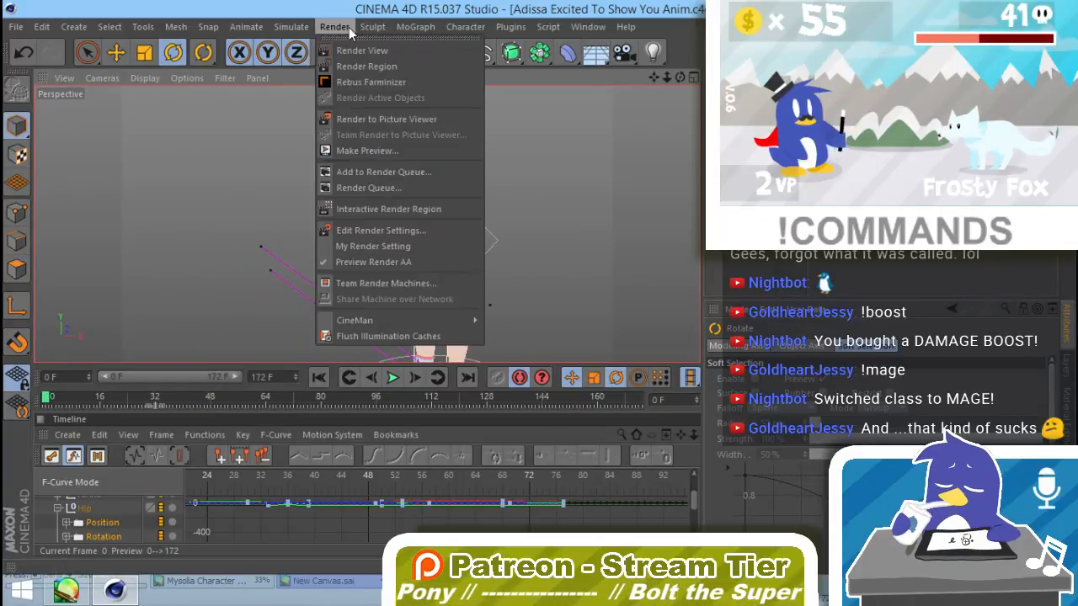
{"action": "left_click", "coordinate": [357, 123]}
{"action": "left_click", "coordinate": [581, 353]}
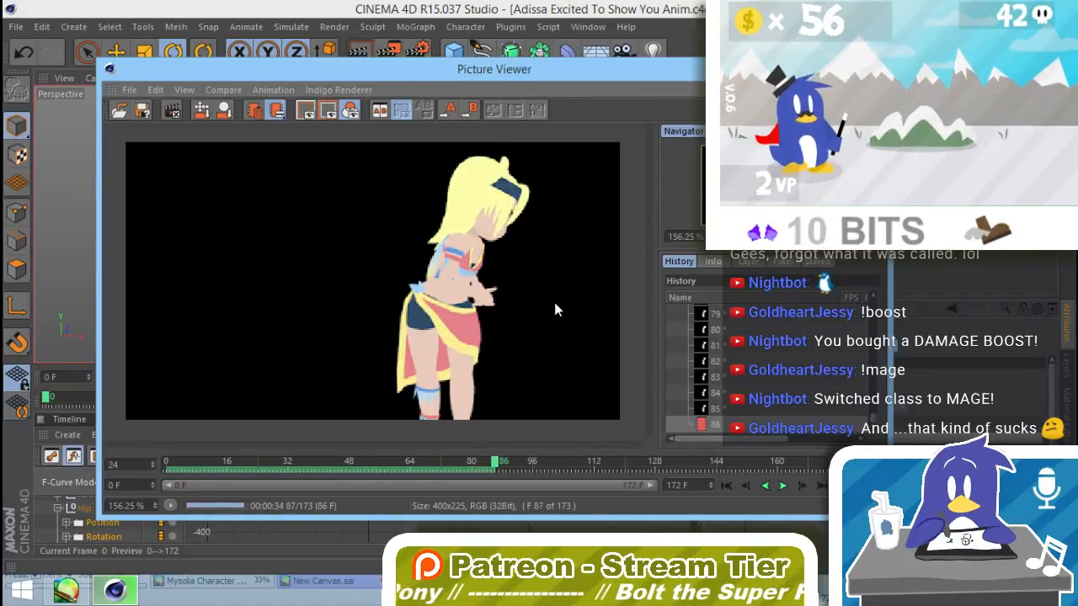
{"action": "left_click", "coordinate": [171, 111]}
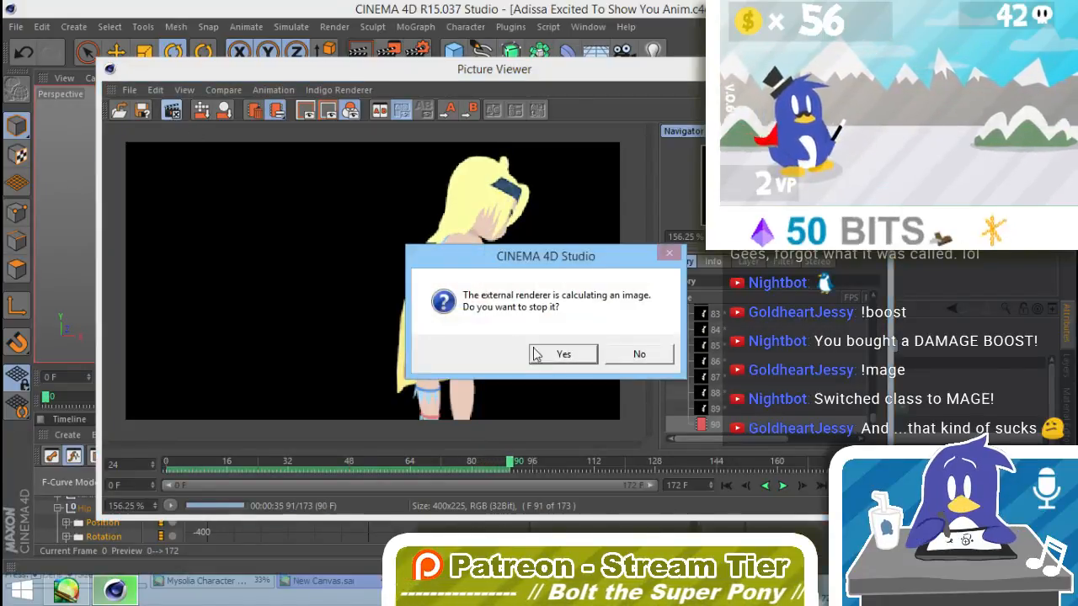
{"action": "left_click", "coordinate": [537, 354]}
Step: Play the rendered frames and scrub between frames 52 and 85 to examine the turning motion around frame 72
{"action": "left_click", "coordinate": [782, 486]}
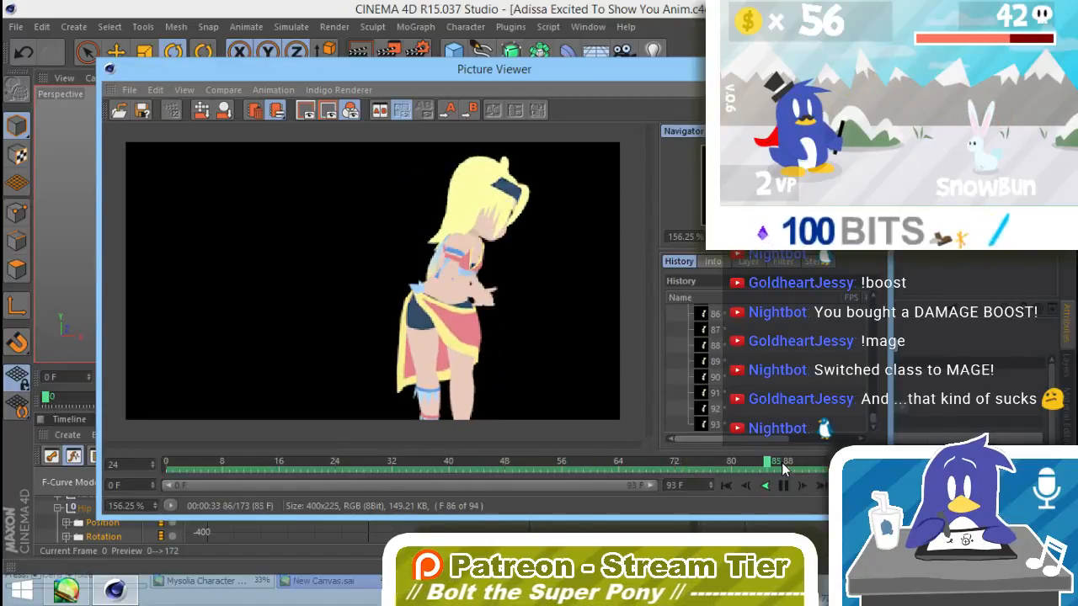
{"action": "left_click_drag", "start_coordinate": [781, 462], "coordinate": [611, 457]}
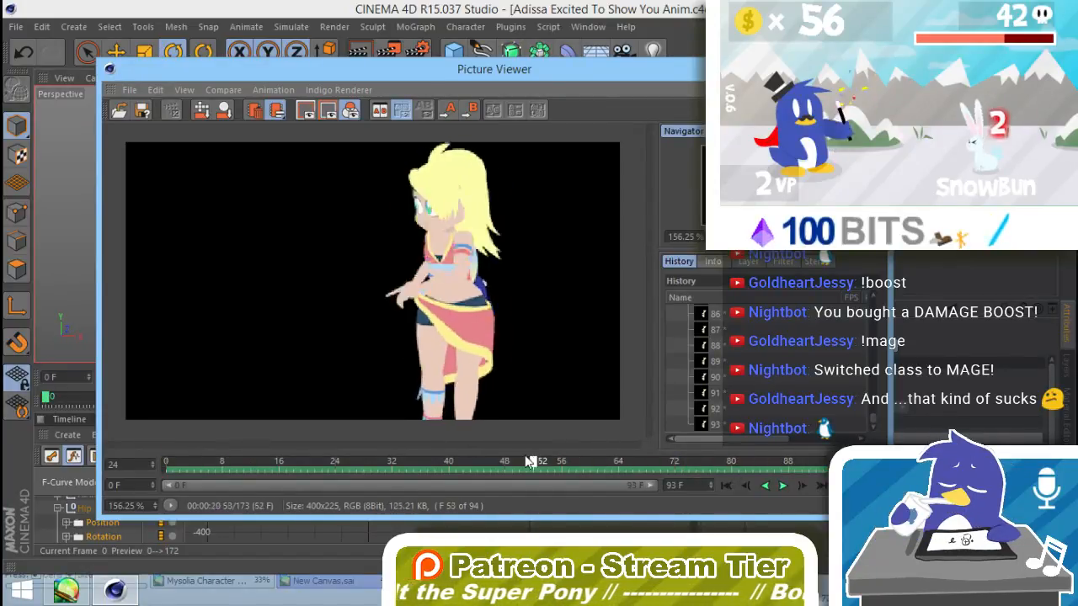
{"action": "mouse_move", "coordinate": [529, 461]}
{"action": "left_mouse_down"}
{"action": "mouse_move", "coordinate": [474, 461]}
{"action": "mouse_move", "coordinate": [615, 476]}
{"action": "mouse_move", "coordinate": [637, 468]}
{"action": "mouse_move", "coordinate": [626, 466]}
{"action": "mouse_move", "coordinate": [741, 469]}
{"action": "mouse_move", "coordinate": [659, 461]}
{"action": "left_mouse_up"}
{"action": "left_click_drag", "start_coordinate": [681, 464], "coordinate": [678, 467]}
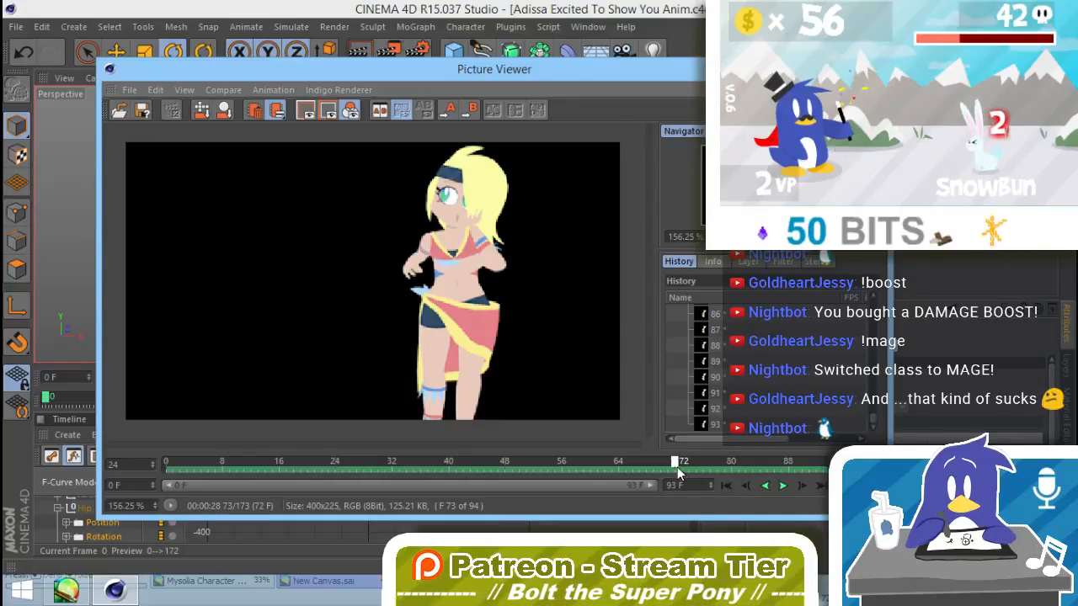
{"action": "left_click_drag", "start_coordinate": [677, 466], "coordinate": [678, 466]}
Step: Go to frame 73, select the hip controller and move it down along the Y axis
{"action": "left_click_drag", "start_coordinate": [647, 70], "coordinate": [642, 456]}
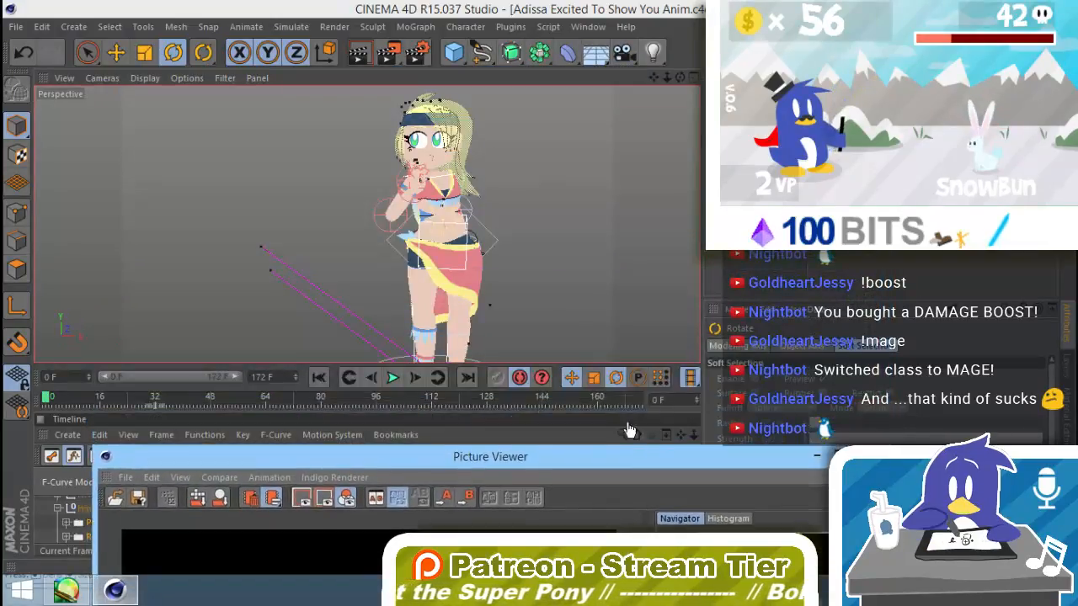
{"action": "left_click", "coordinate": [278, 400]}
{"action": "left_click_drag", "start_coordinate": [279, 401], "coordinate": [297, 401]}
{"action": "left_click", "coordinate": [494, 248]}
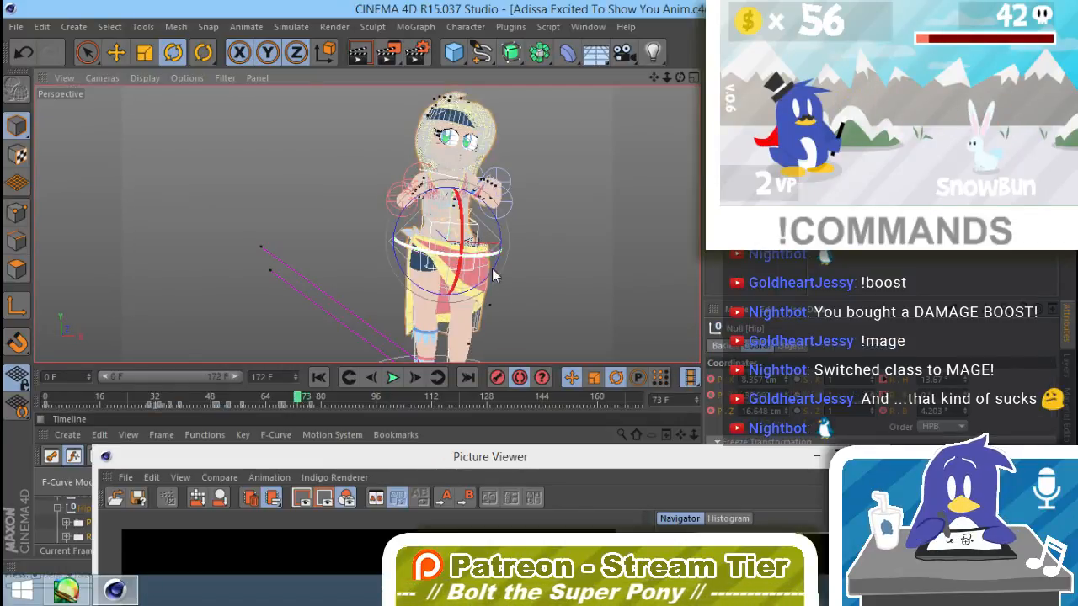
{"action": "left_click_drag", "start_coordinate": [490, 457], "coordinate": [503, 539]}
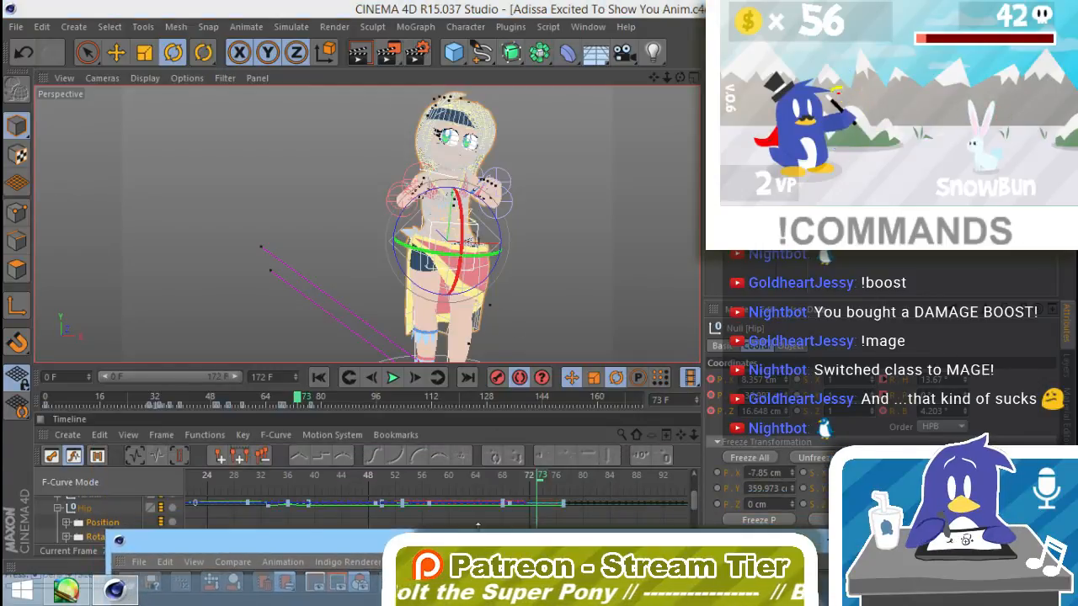
{"action": "left_click", "coordinate": [103, 523]}
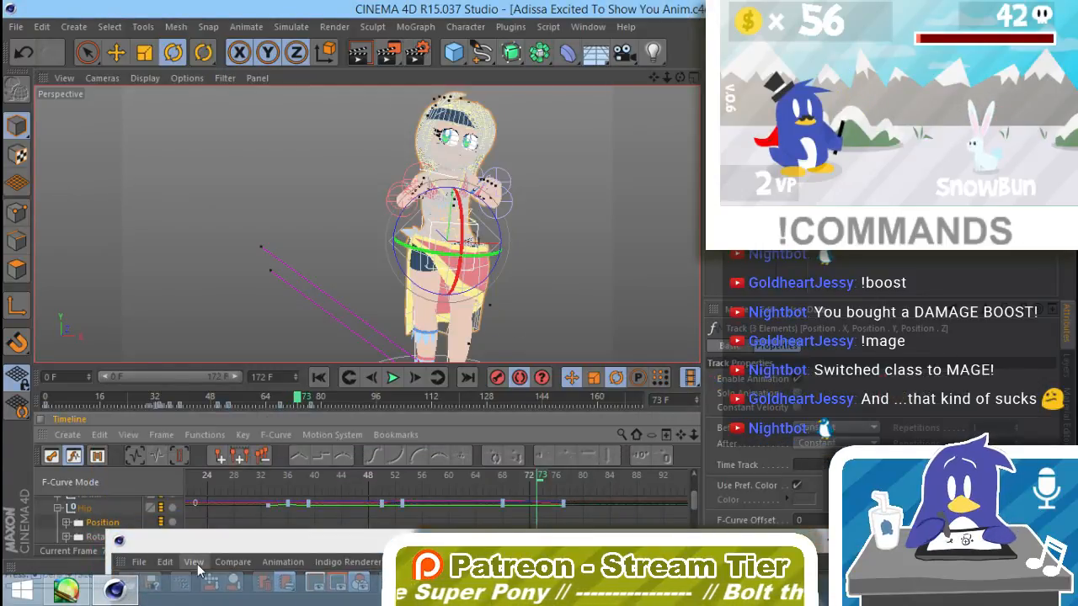
{"action": "left_click", "coordinate": [116, 52]}
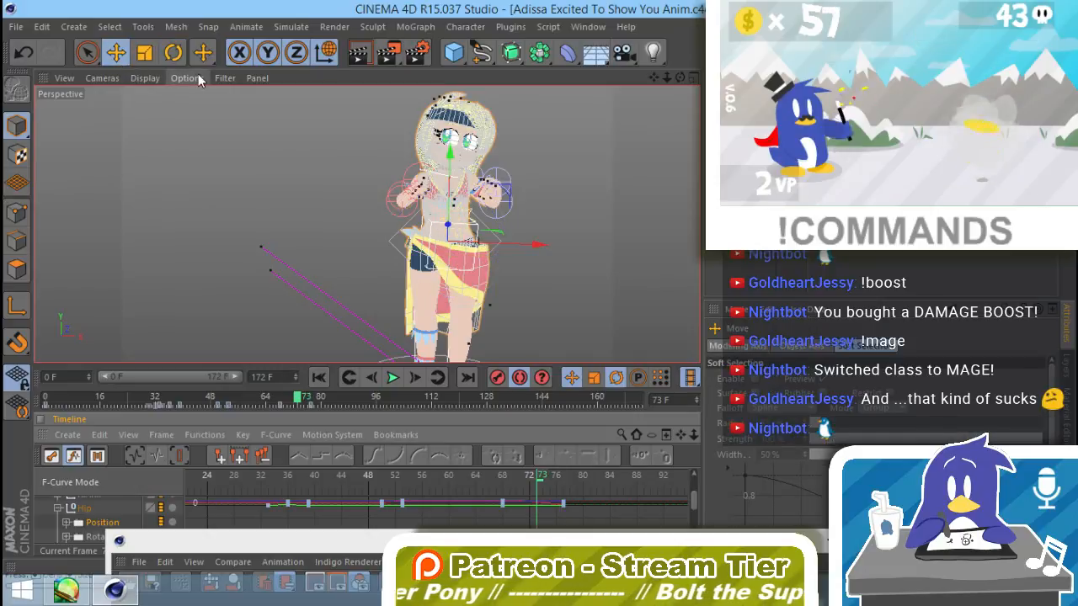
{"action": "left_click_drag", "start_coordinate": [452, 168], "coordinate": [451, 176]}
Step: Scrub the rendered frames from 50 to 78 in the Picture Viewer to review the turning motion
{"action": "left_click_drag", "start_coordinate": [513, 534], "coordinate": [531, 255]}
{"action": "left_click_drag", "start_coordinate": [606, 273], "coordinate": [669, 53]}
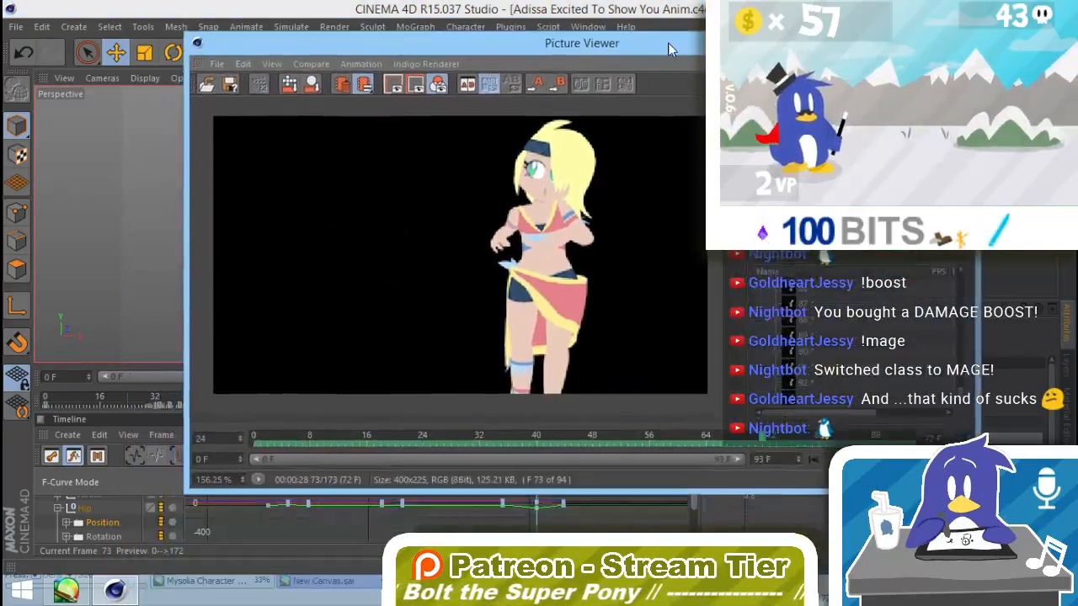
{"action": "left_click", "coordinate": [609, 440]}
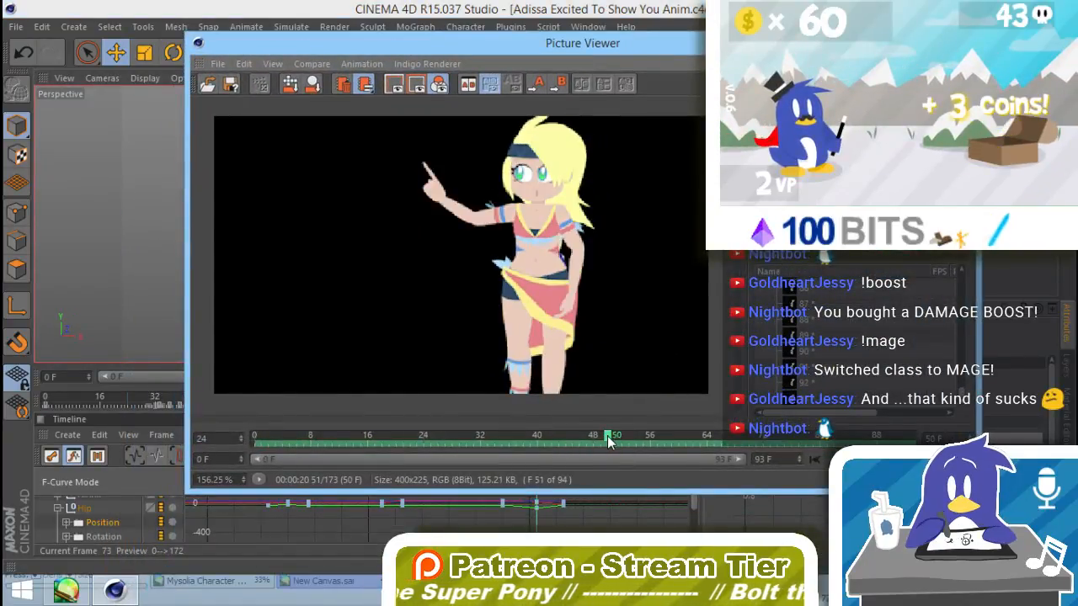
{"action": "left_click_drag", "start_coordinate": [608, 441], "coordinate": [808, 455]}
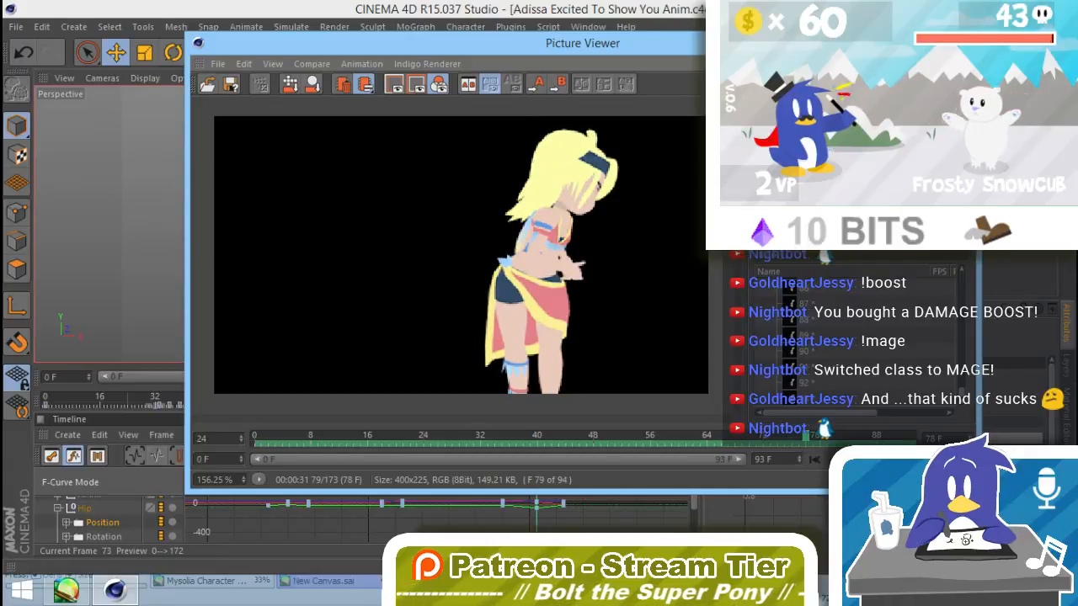
{"action": "left_click", "coordinate": [958, 39]}
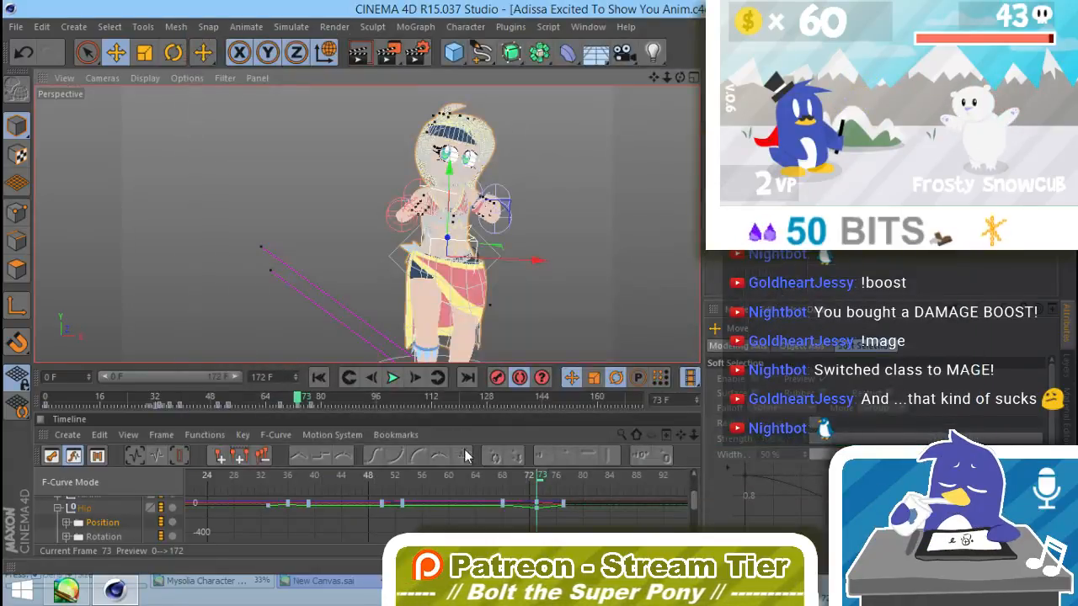
Step: Select all the character's keys after frame 50 in the F-curve timeline and shift them about 5 frames later
{"action": "left_click_drag", "start_coordinate": [253, 396], "coordinate": [217, 400]}
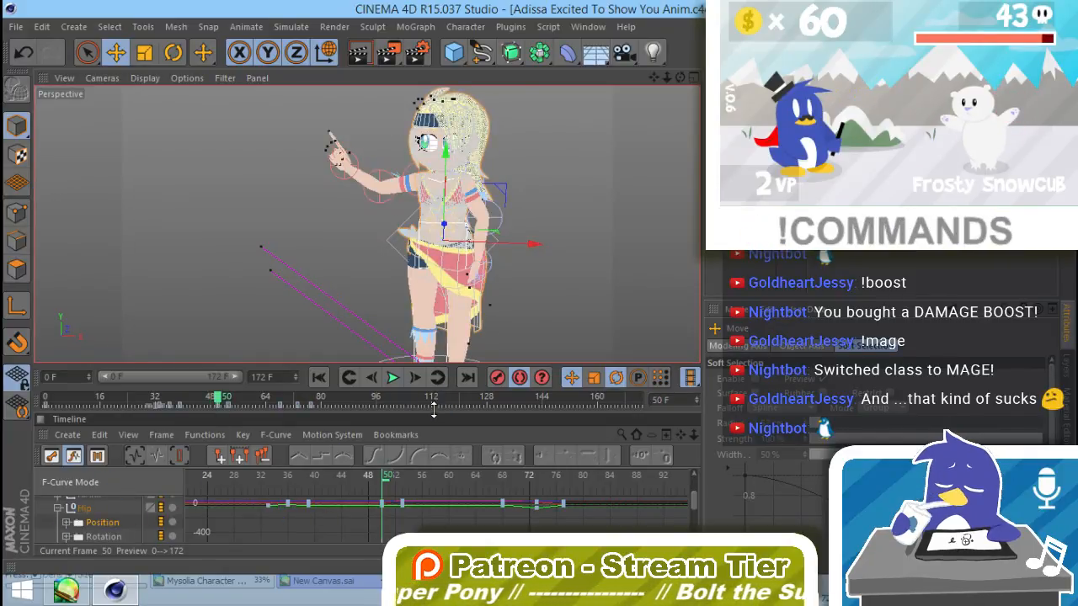
{"action": "left_click_drag", "start_coordinate": [434, 408], "coordinate": [433, 222]}
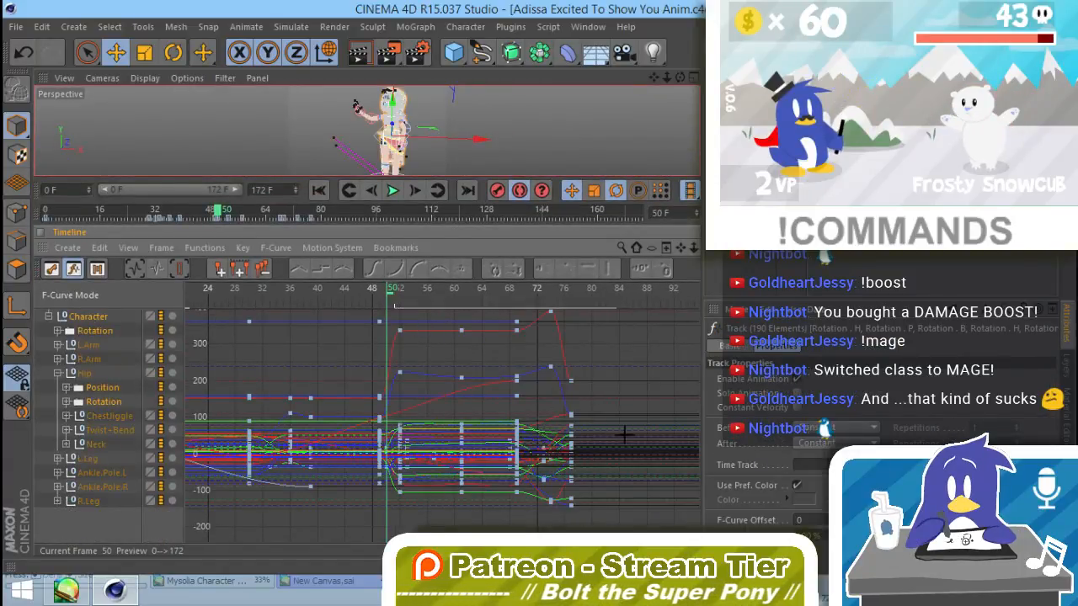
{"action": "left_click_drag", "start_coordinate": [601, 526], "coordinate": [384, 308]}
{"action": "middle_click_drag", "start_coordinate": [603, 369], "coordinate": [614, 496], "text": "alt"}
{"action": "middle_click_drag", "start_coordinate": [614, 391], "coordinate": [615, 353], "text": "alt"}
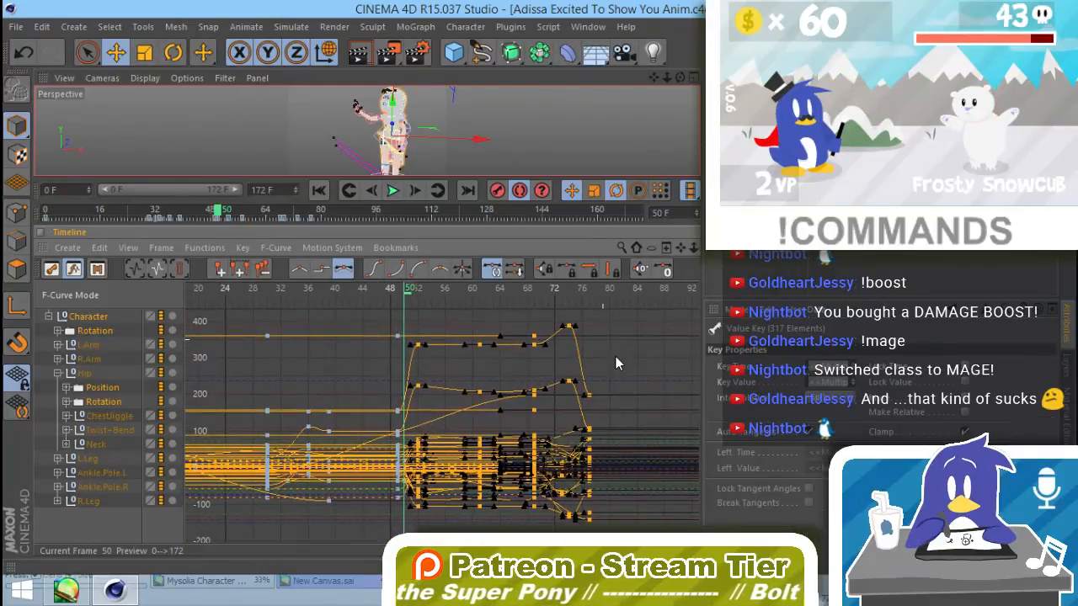
{"action": "left_click_drag", "start_coordinate": [418, 352], "coordinate": [451, 356]}
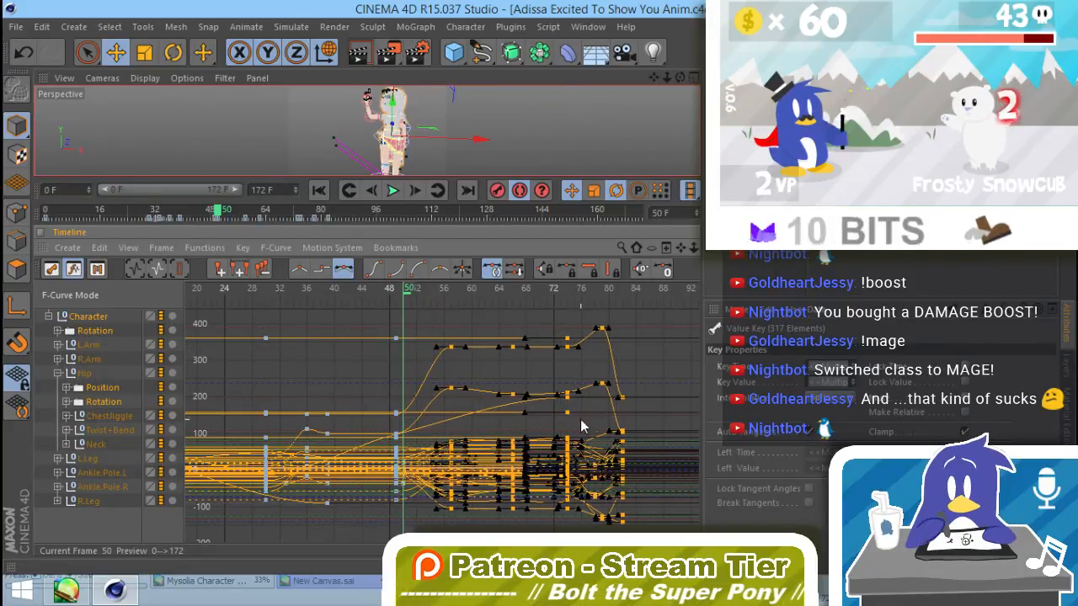
Step: Shift the character's keys from frame 74 onward about 7 frames later and clear the track selection
{"action": "left_click_drag", "start_coordinate": [418, 295], "coordinate": [505, 345]}
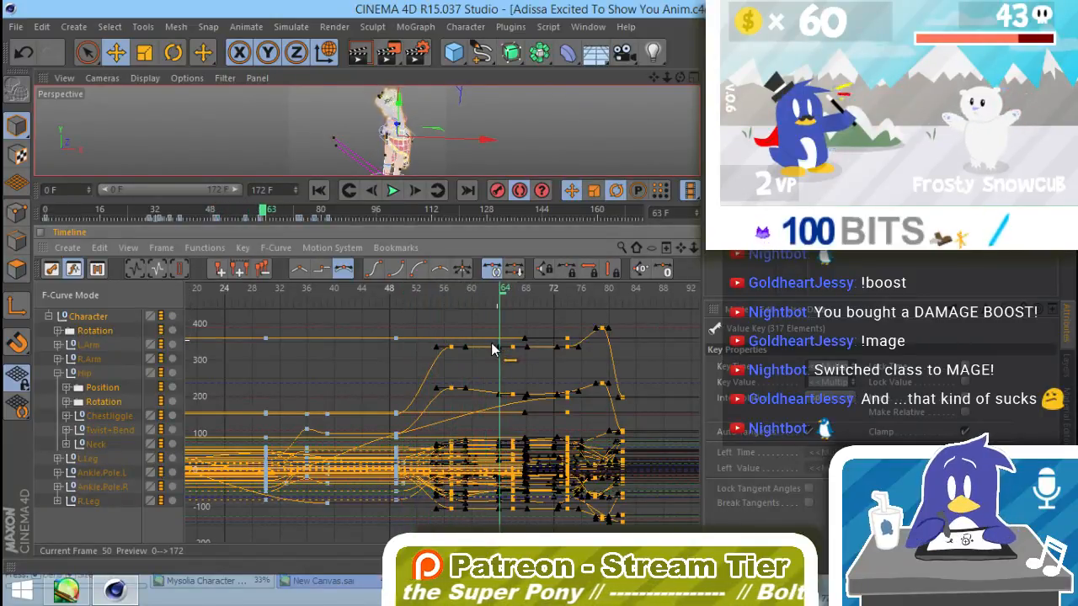
{"action": "left_click_drag", "start_coordinate": [516, 384], "coordinate": [571, 459]}
{"action": "left_click_drag", "start_coordinate": [547, 531], "coordinate": [626, 523]}
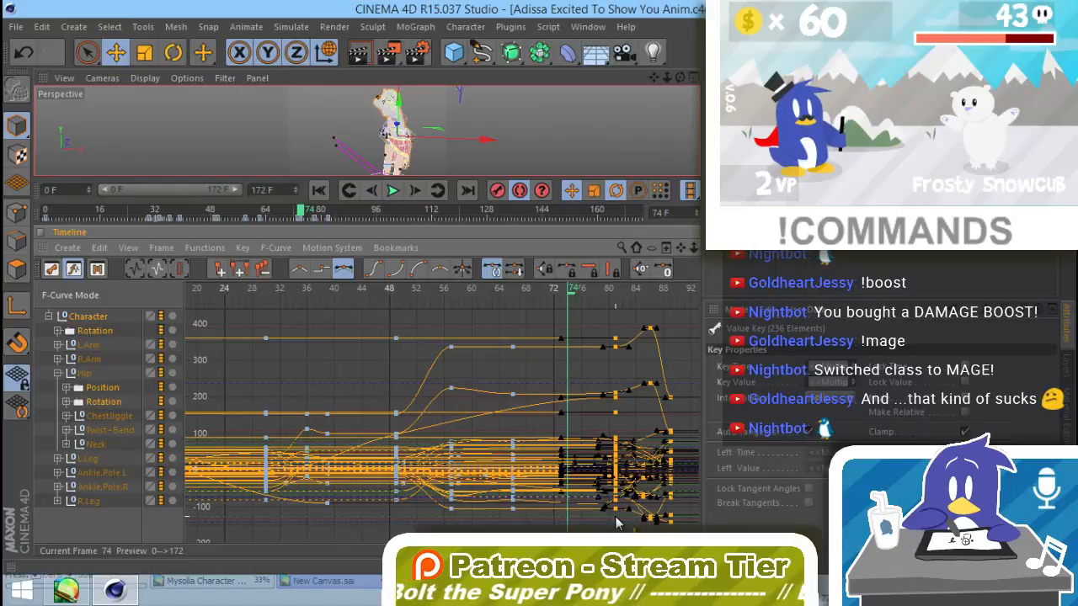
{"action": "left_click", "coordinate": [530, 321]}
{"action": "left_click", "coordinate": [83, 531]}
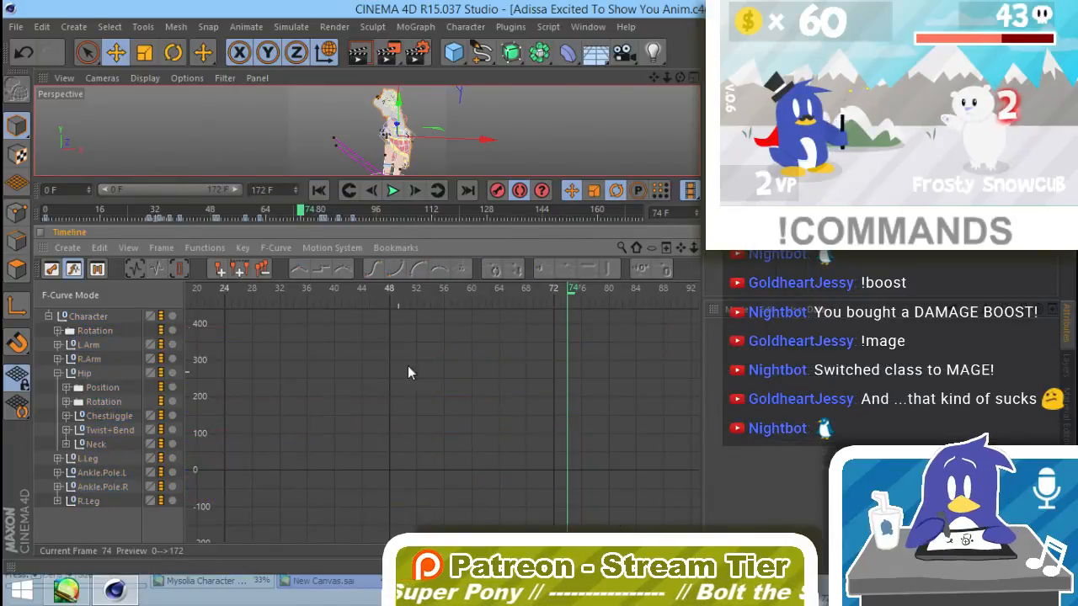
Step: Check the retimed pose at frame 66, return to frame 0 and scrub to frame 32 to examine the opening motion
{"action": "left_click_drag", "start_coordinate": [574, 291], "coordinate": [456, 297]}
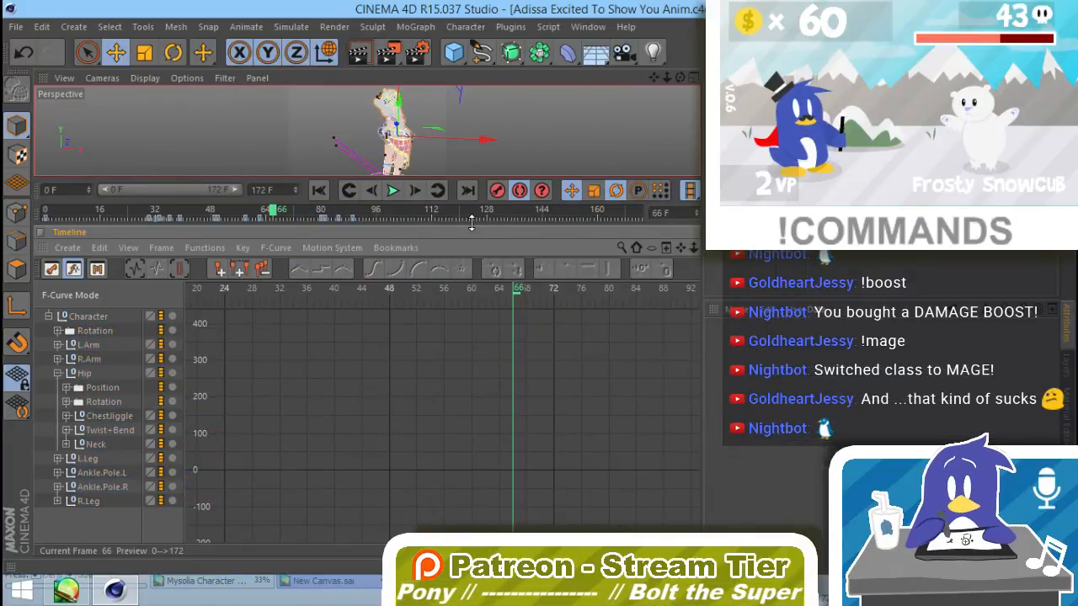
{"action": "left_click_drag", "start_coordinate": [472, 221], "coordinate": [471, 419]}
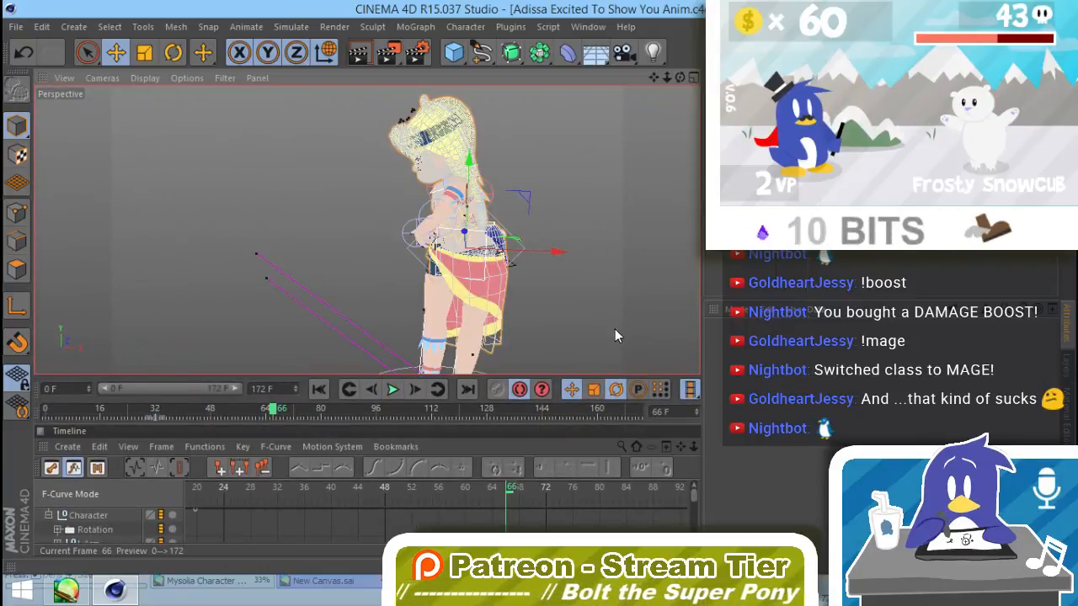
{"action": "left_click", "coordinate": [614, 335]}
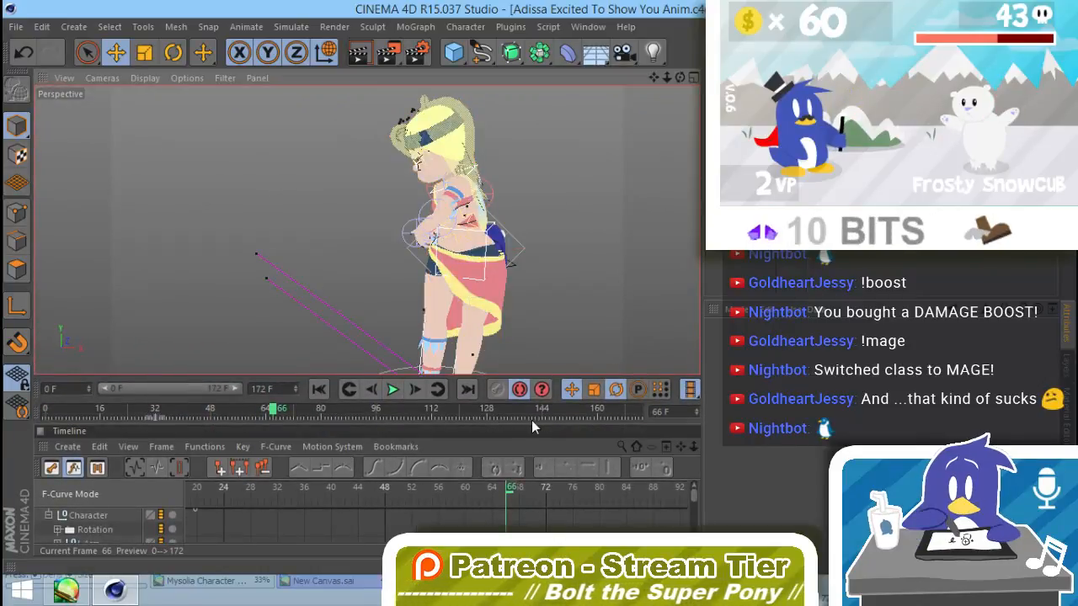
{"action": "left_click", "coordinate": [348, 390]}
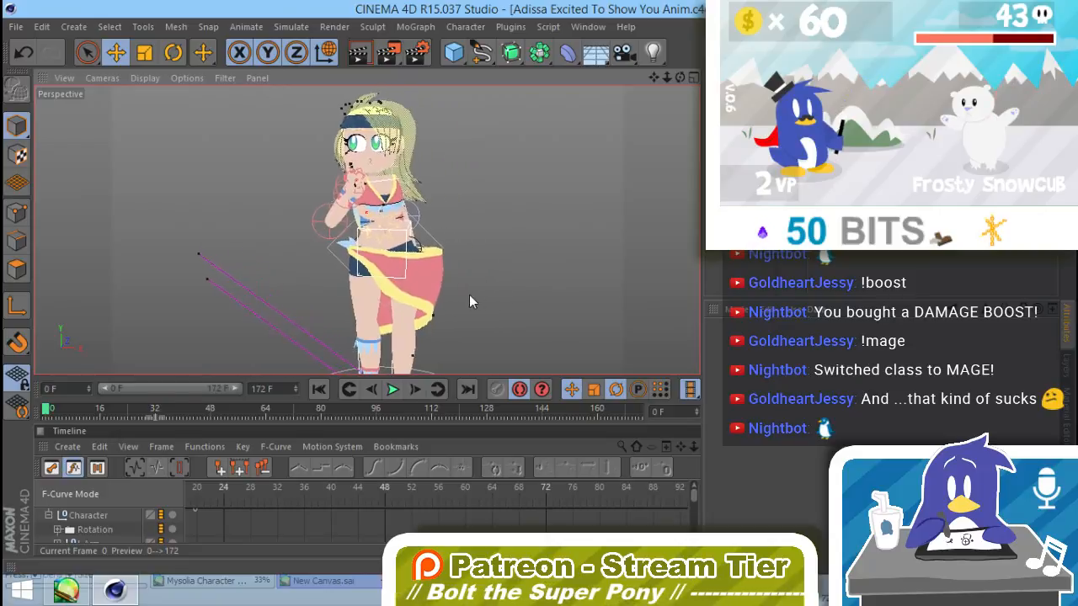
{"action": "middle_click_drag", "start_coordinate": [469, 295], "coordinate": [463, 293], "text": "alt"}
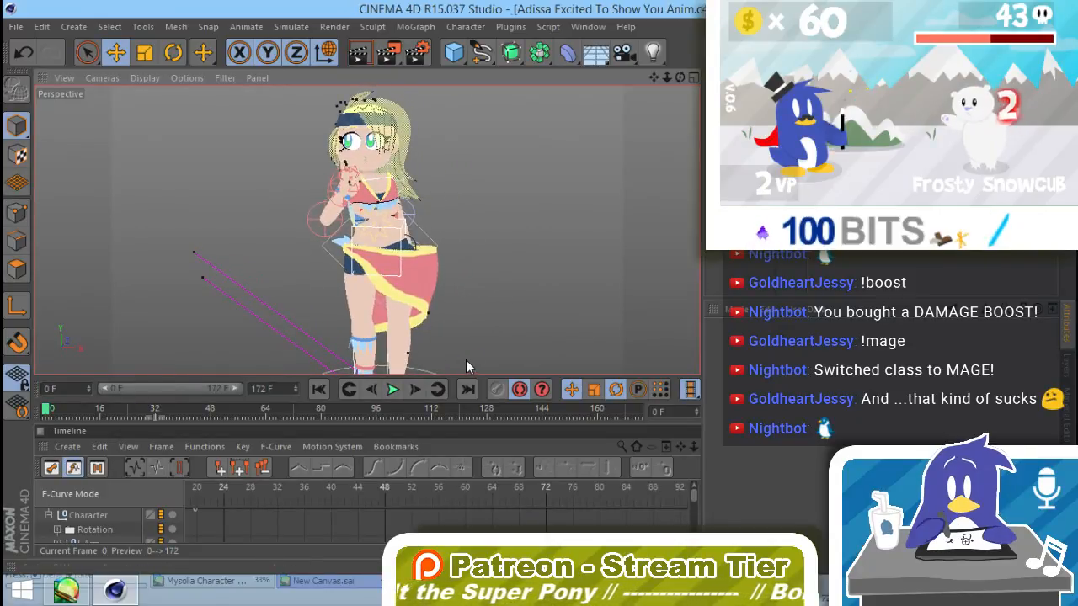
{"action": "left_click", "coordinate": [371, 391]}
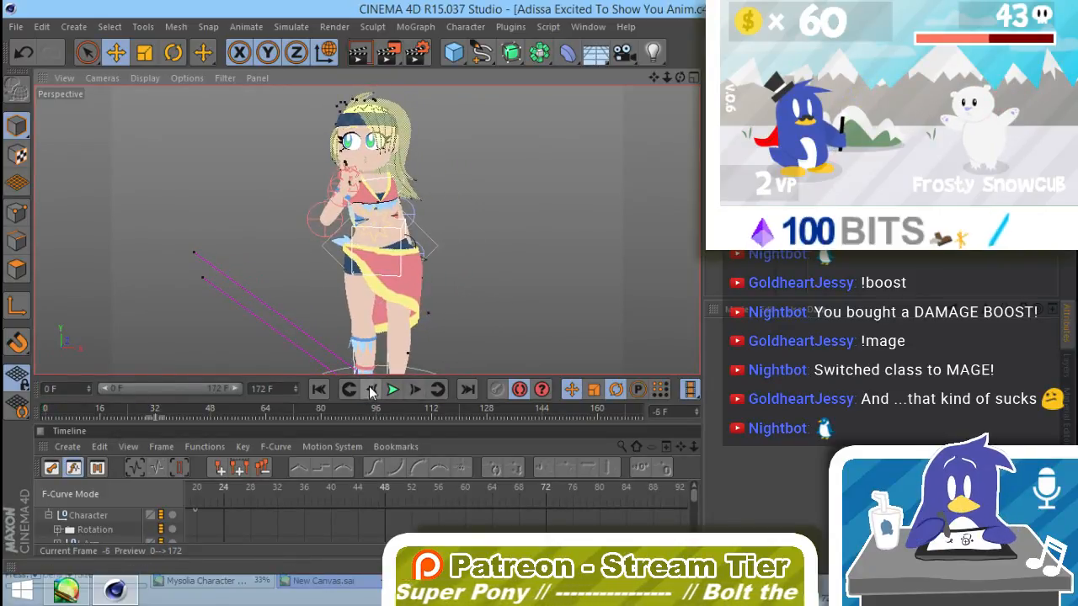
{"action": "left_click", "coordinate": [368, 387]}
{"action": "left_click", "coordinate": [368, 388]}
{"action": "left_click", "coordinate": [369, 387]}
{"action": "left_click", "coordinate": [413, 390]}
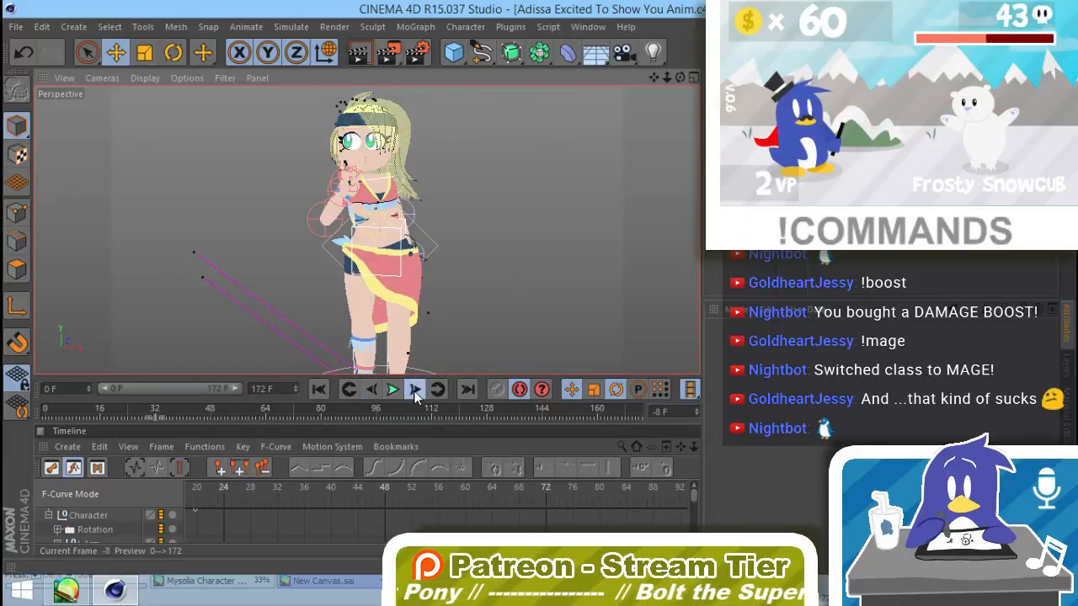
{"action": "left_click", "coordinate": [414, 390]}
{"action": "left_click", "coordinate": [414, 389]}
{"action": "left_click", "coordinate": [414, 389]}
{"action": "left_click", "coordinate": [415, 390]}
{"action": "left_click", "coordinate": [415, 389]}
{"action": "left_click", "coordinate": [416, 389]}
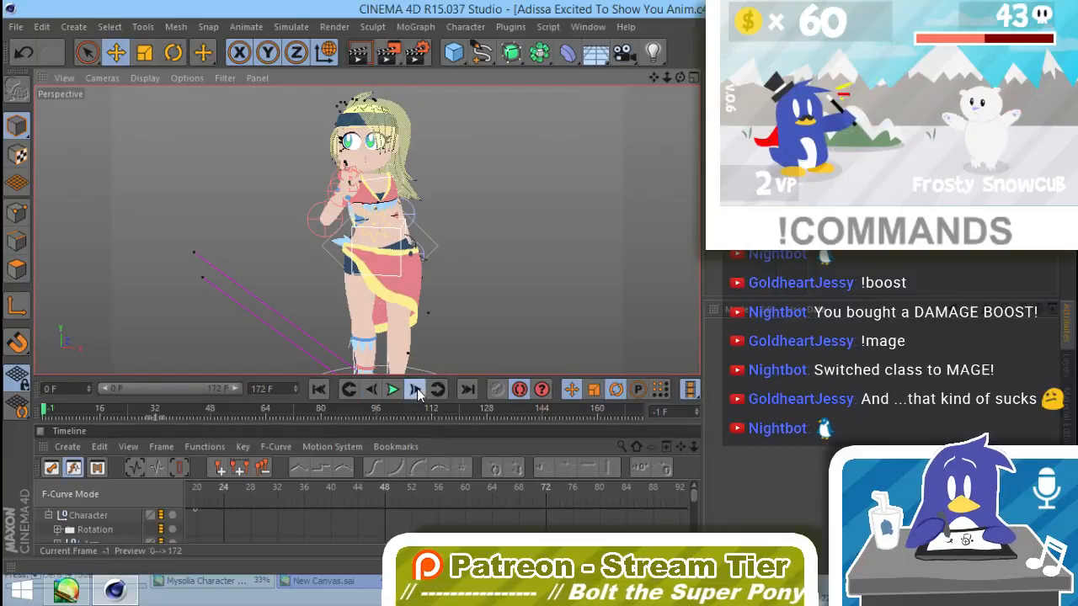
{"action": "left_click", "coordinate": [416, 388]}
{"action": "left_click", "coordinate": [372, 389]}
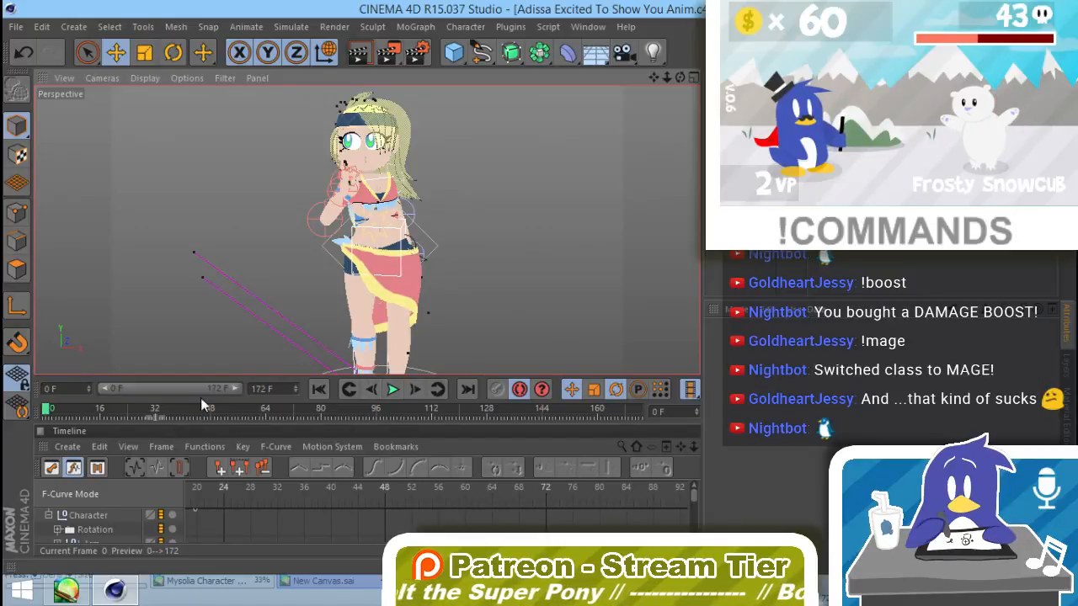
{"action": "left_click_drag", "start_coordinate": [48, 410], "coordinate": [155, 462]}
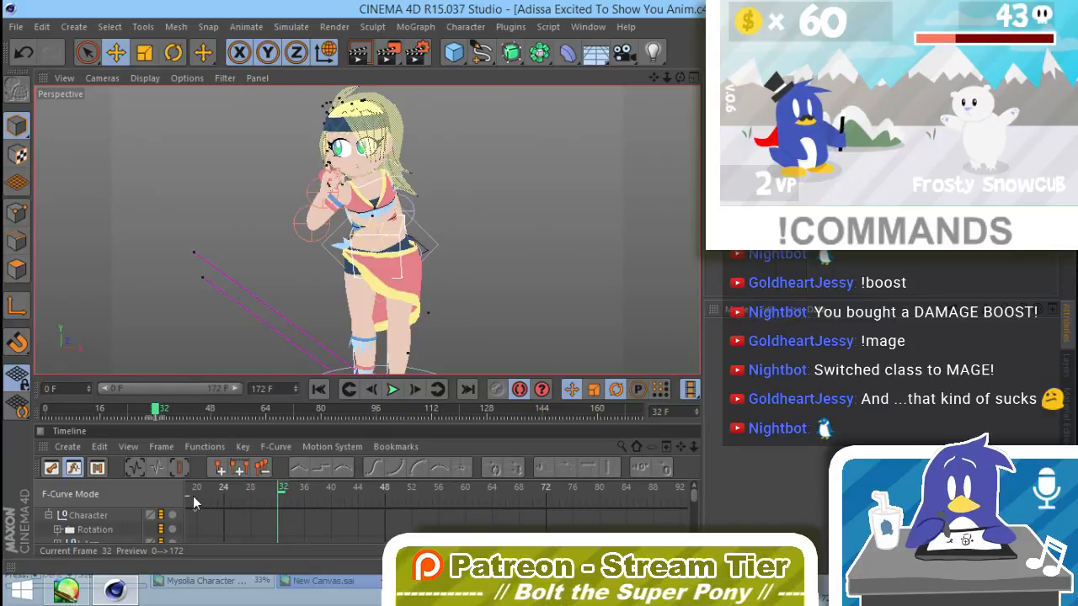
Step: Show the Neck controller's animation curves in the timeline, enlarge the graph and fit all its keys in view
{"action": "scroll", "coordinate": [111, 530], "scroll_direction": "down", "scroll_amount": 5}
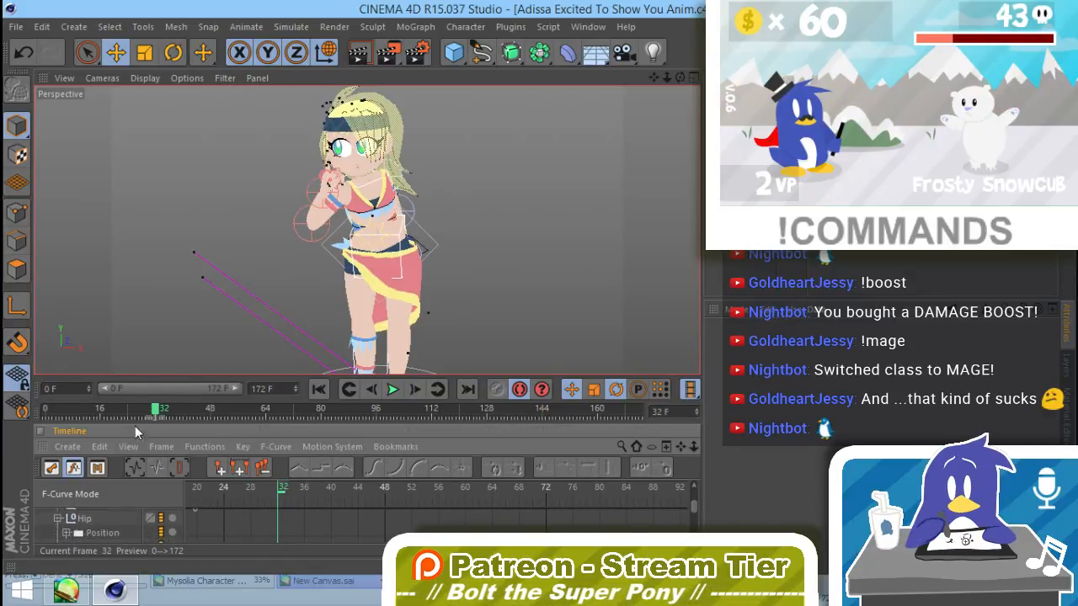
{"action": "middle_click_drag", "start_coordinate": [182, 274], "coordinate": [176, 298], "text": "alt"}
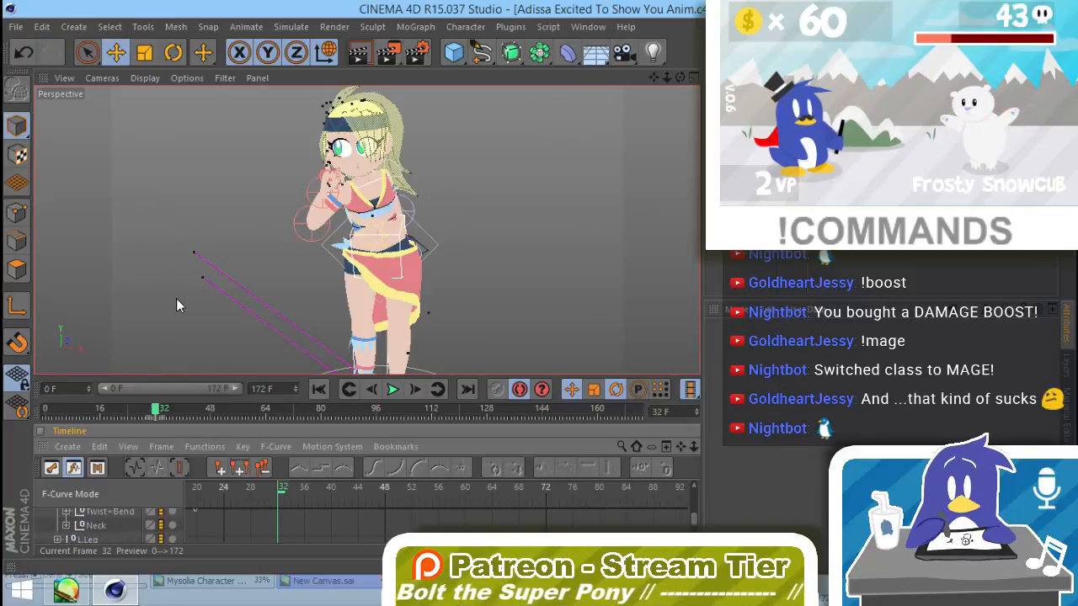
{"action": "left_click", "coordinate": [93, 523]}
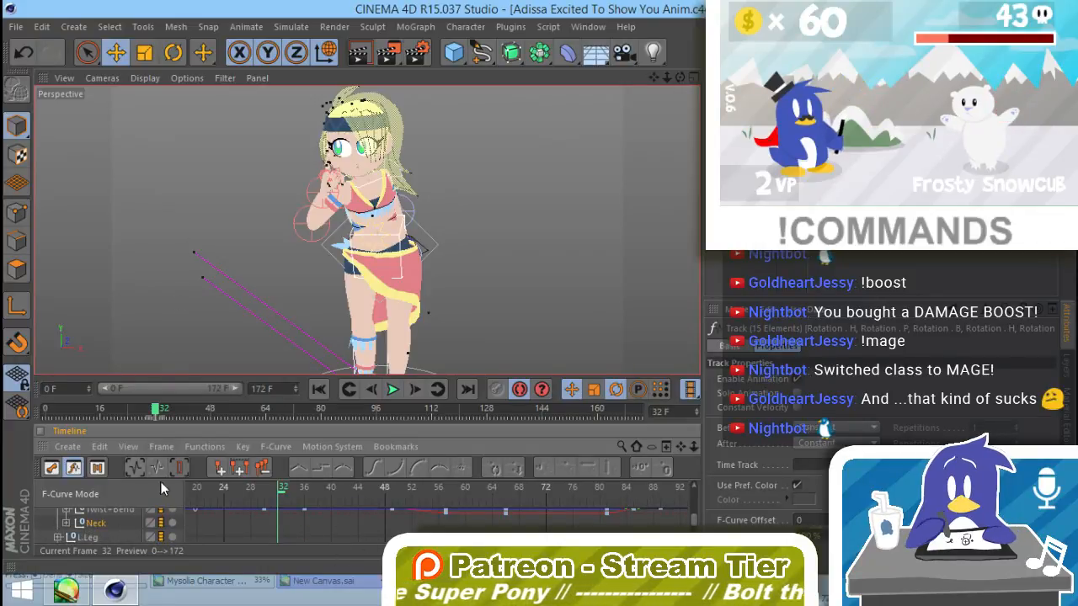
{"action": "left_click", "coordinate": [260, 469]}
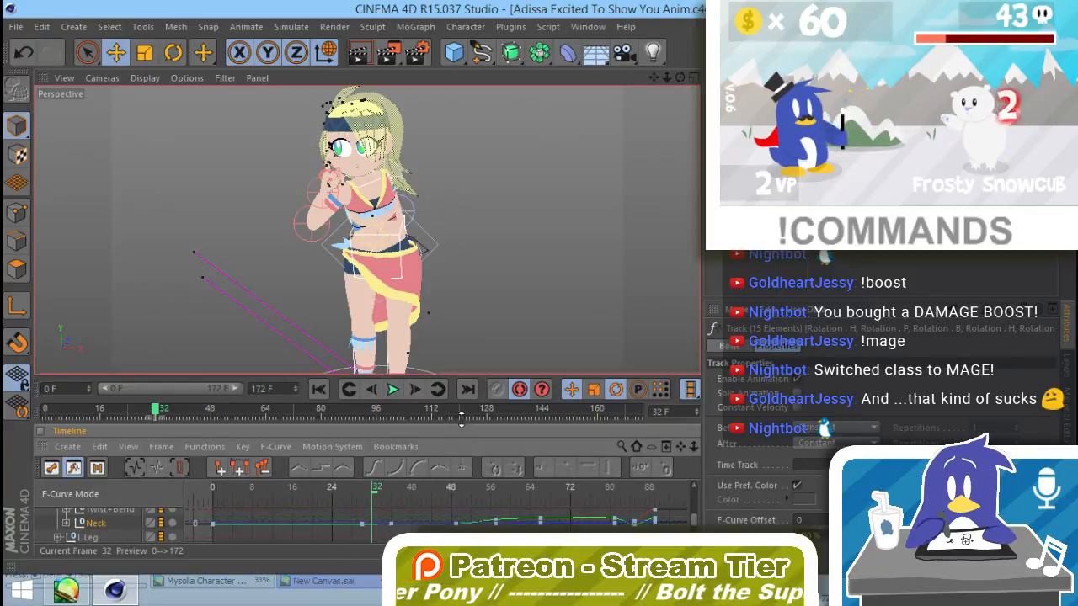
{"action": "left_click_drag", "start_coordinate": [460, 422], "coordinate": [460, 345]}
{"action": "middle_click_drag", "start_coordinate": [456, 454], "coordinate": [462, 406], "text": "alt"}
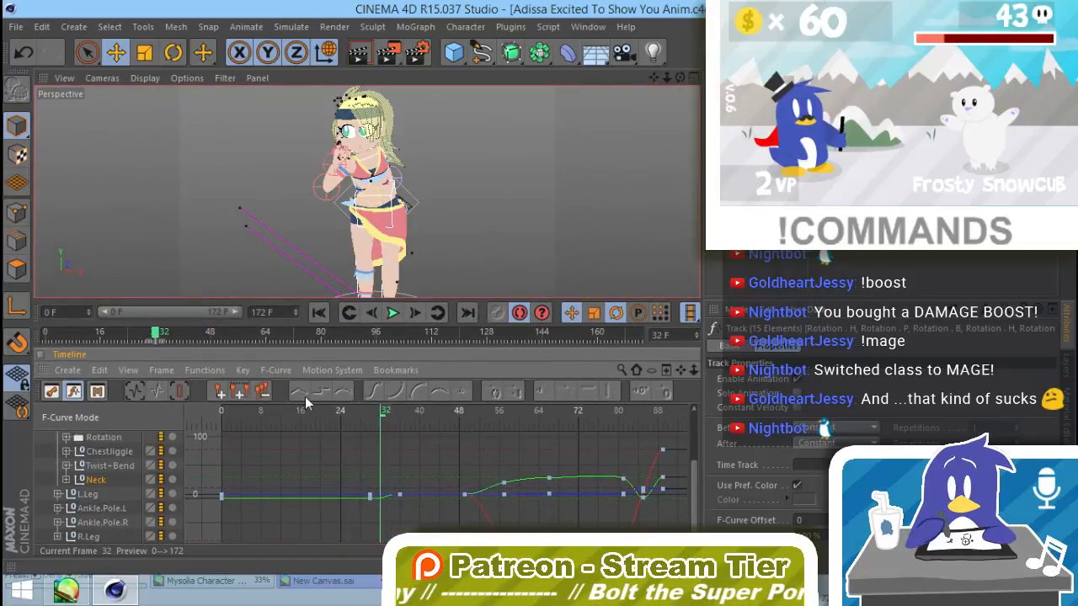
{"action": "left_click", "coordinate": [132, 392]}
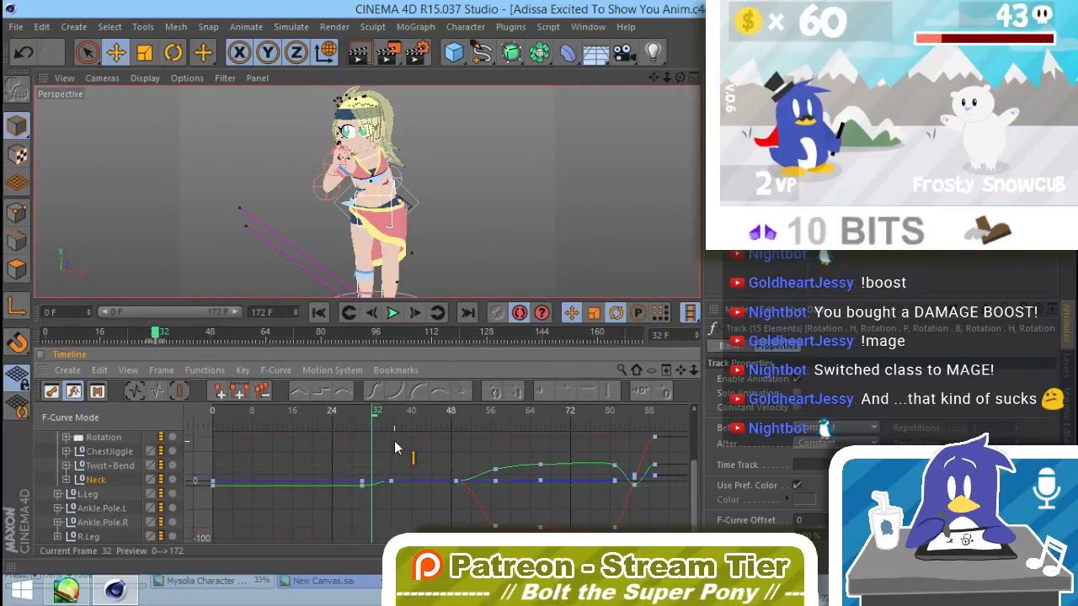
Step: Key the neck's rotation at frame 39, then tilt the neck at frame 36 with the Rotate tool and deselect it
{"action": "left_click_drag", "start_coordinate": [374, 413], "coordinate": [410, 415]}
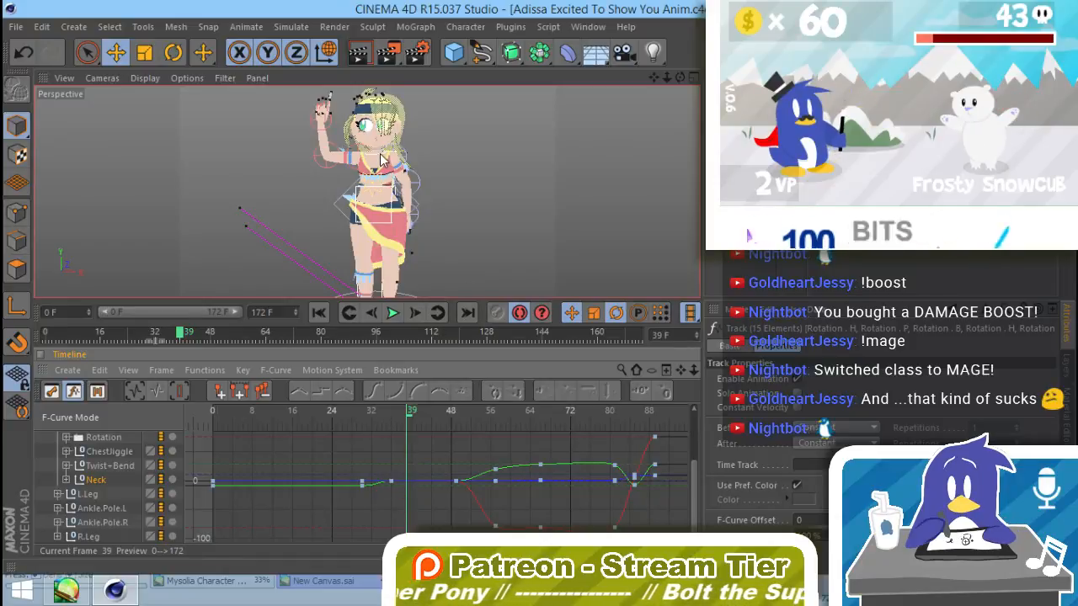
{"action": "left_click", "coordinate": [417, 176]}
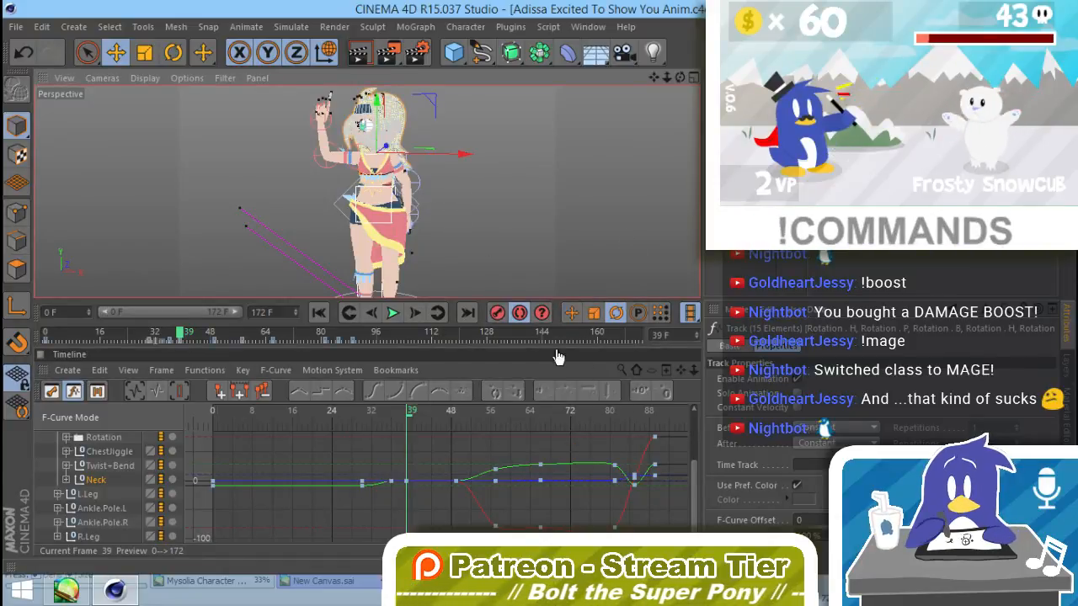
{"action": "left_click", "coordinate": [397, 411]}
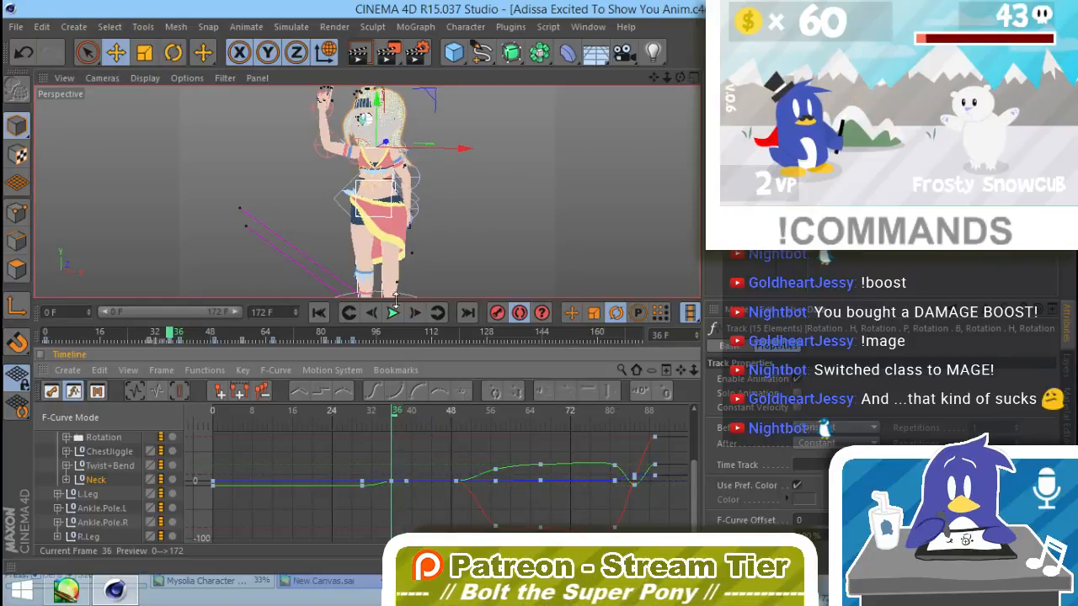
{"action": "key", "text": "r"}
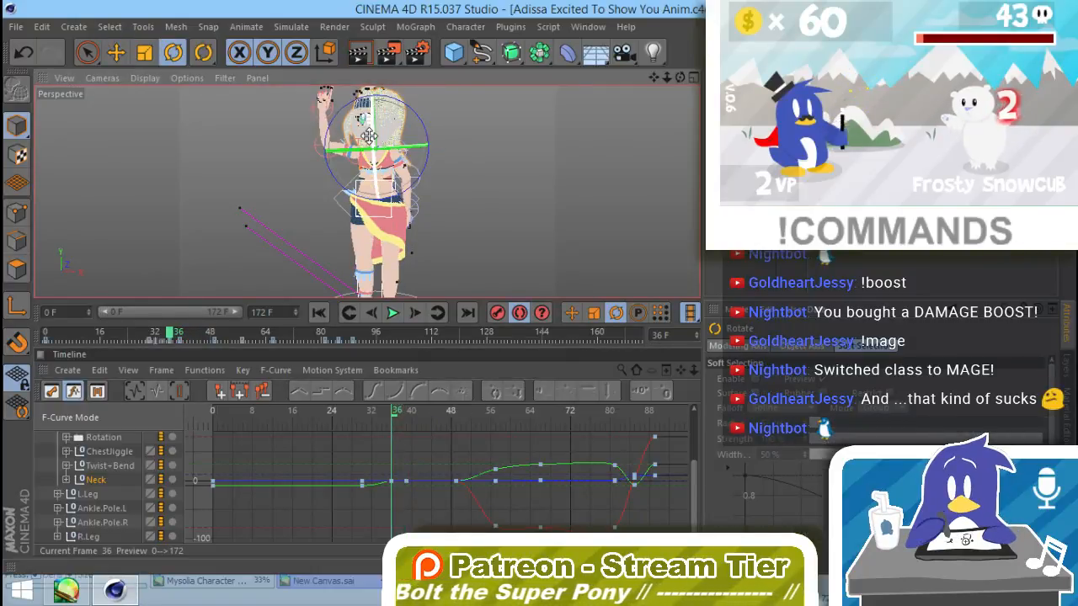
{"action": "left_click_drag", "start_coordinate": [373, 115], "coordinate": [378, 93]}
{"action": "left_click", "coordinate": [484, 197]}
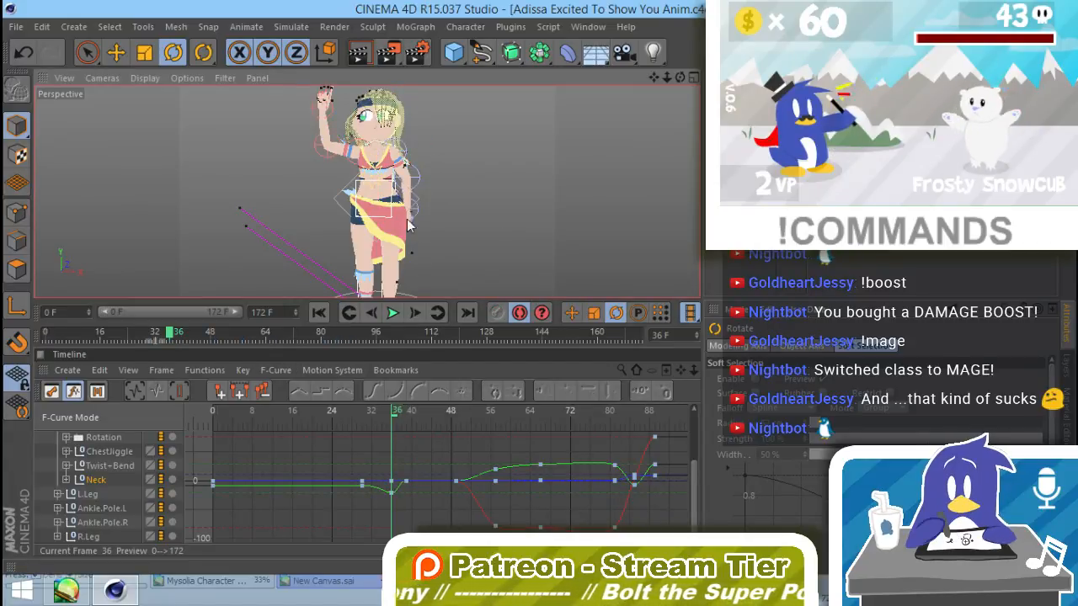
Step: Check the neck motion between frames 36 and 39, reduce the neck's tilt at frame 36 and scrub to frame 40
{"action": "mouse_move", "coordinate": [395, 412]}
{"action": "left_mouse_down"}
{"action": "mouse_move", "coordinate": [372, 418]}
{"action": "mouse_move", "coordinate": [418, 440]}
{"action": "mouse_move", "coordinate": [406, 424]}
{"action": "left_mouse_up"}
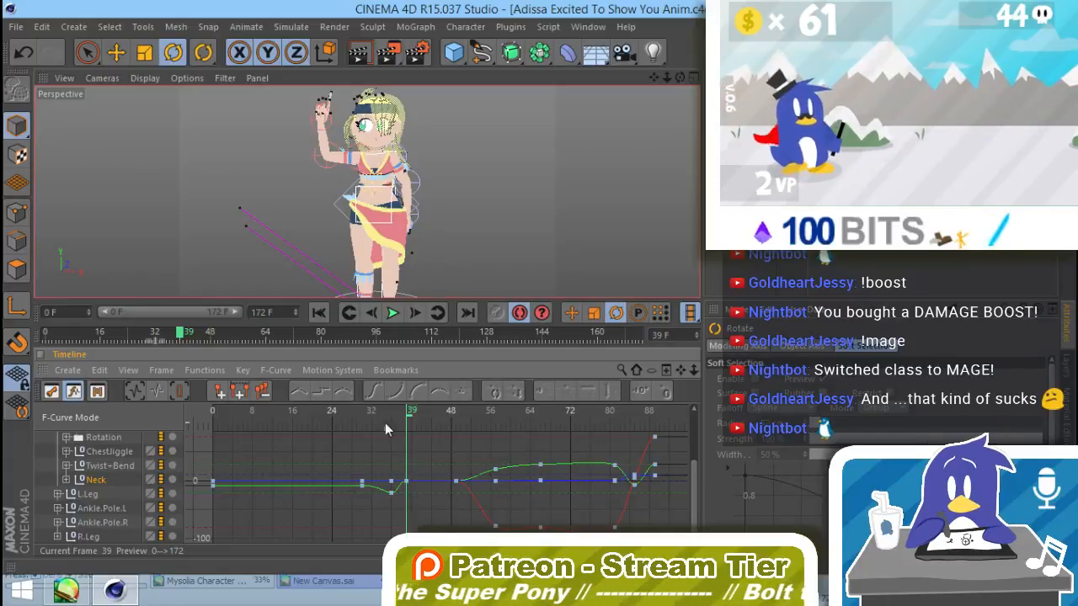
{"action": "left_click_drag", "start_coordinate": [410, 417], "coordinate": [399, 419]}
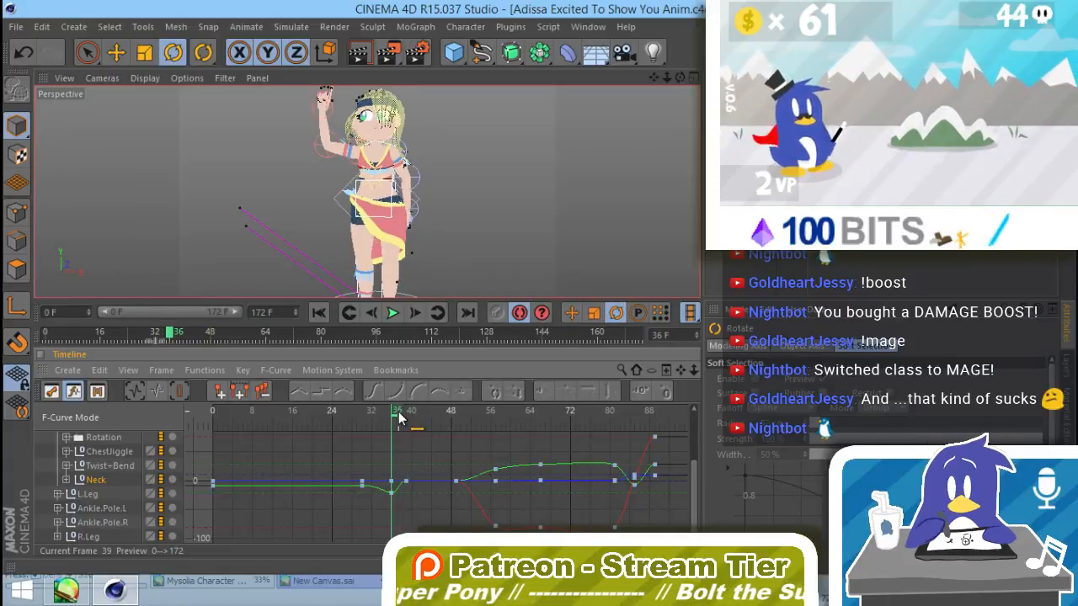
{"action": "left_click", "coordinate": [374, 137]}
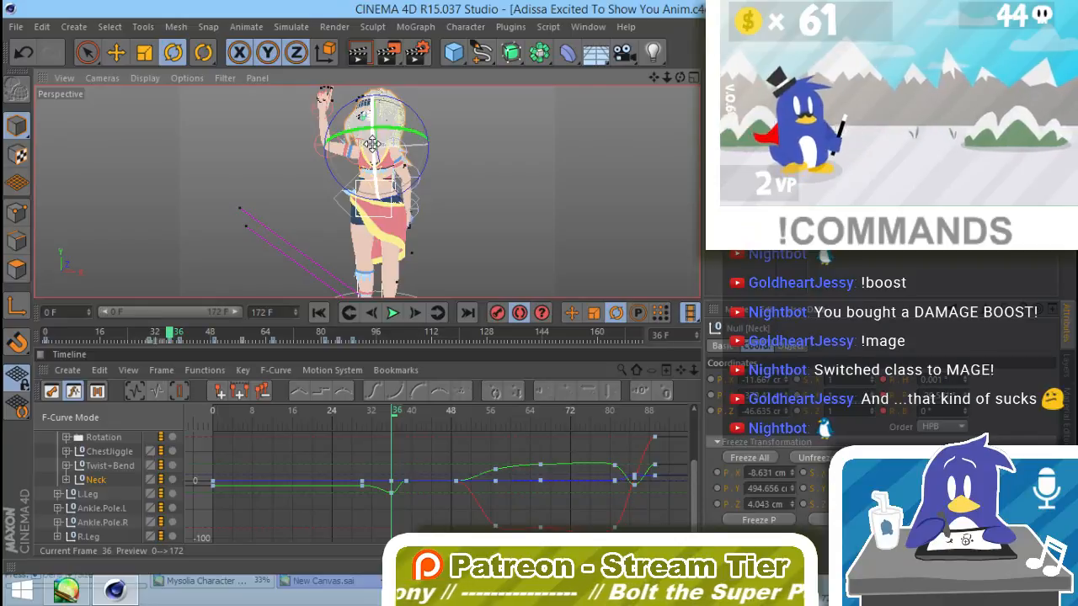
{"action": "left_click_drag", "start_coordinate": [371, 144], "coordinate": [370, 154]}
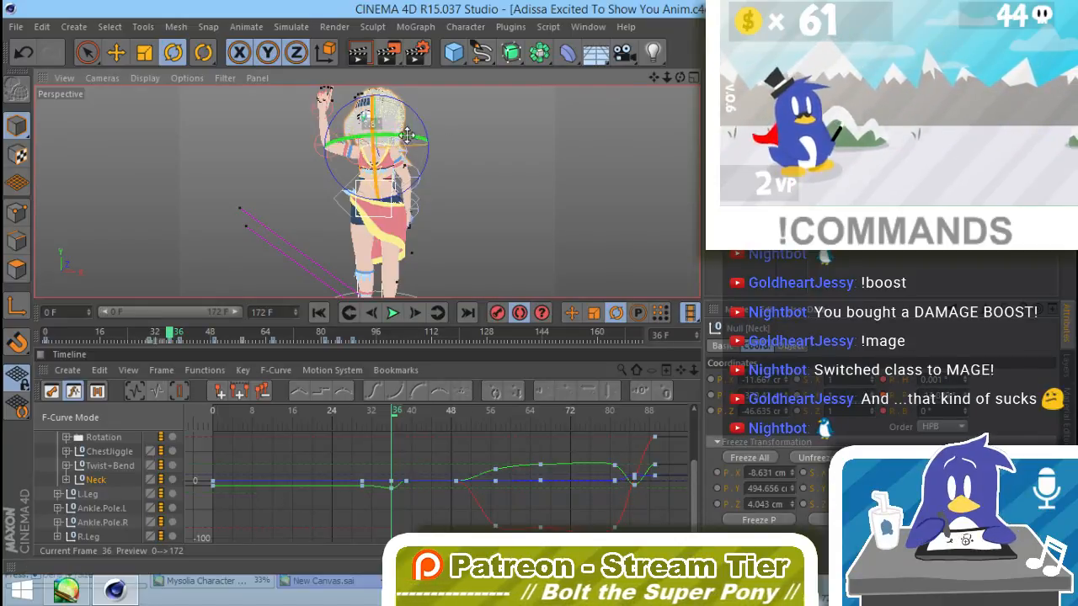
{"action": "left_click", "coordinate": [477, 221]}
{"action": "left_click_drag", "start_coordinate": [400, 412], "coordinate": [414, 429]}
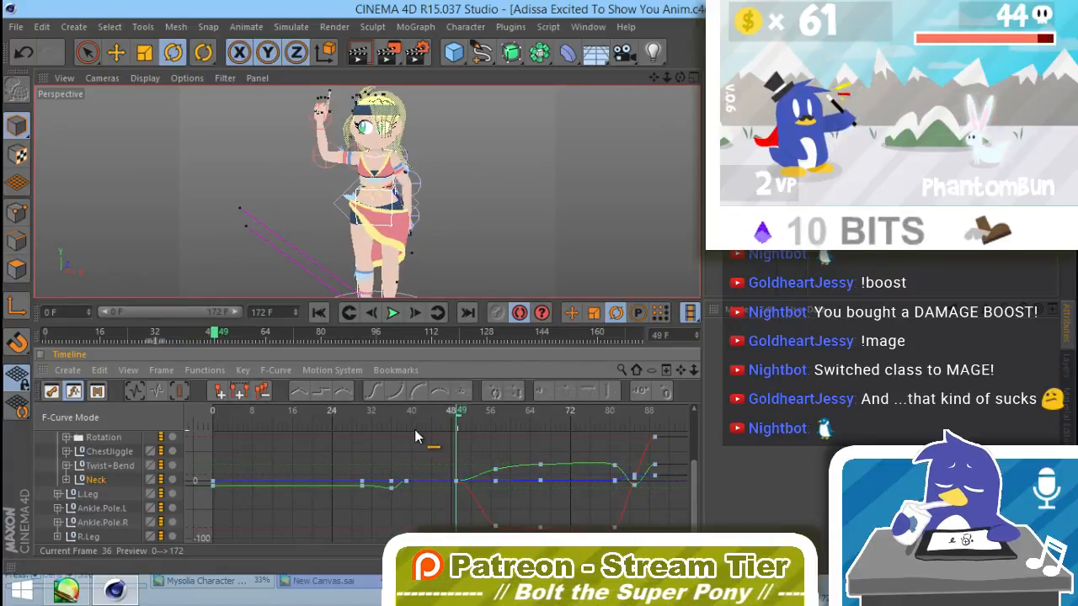
Step: Show the Hip's position curves, enable position recording and key the hip's position at frame 43
{"action": "scroll", "coordinate": [124, 468], "scroll_direction": "up", "scroll_amount": 2}
{"action": "left_click", "coordinate": [103, 465]}
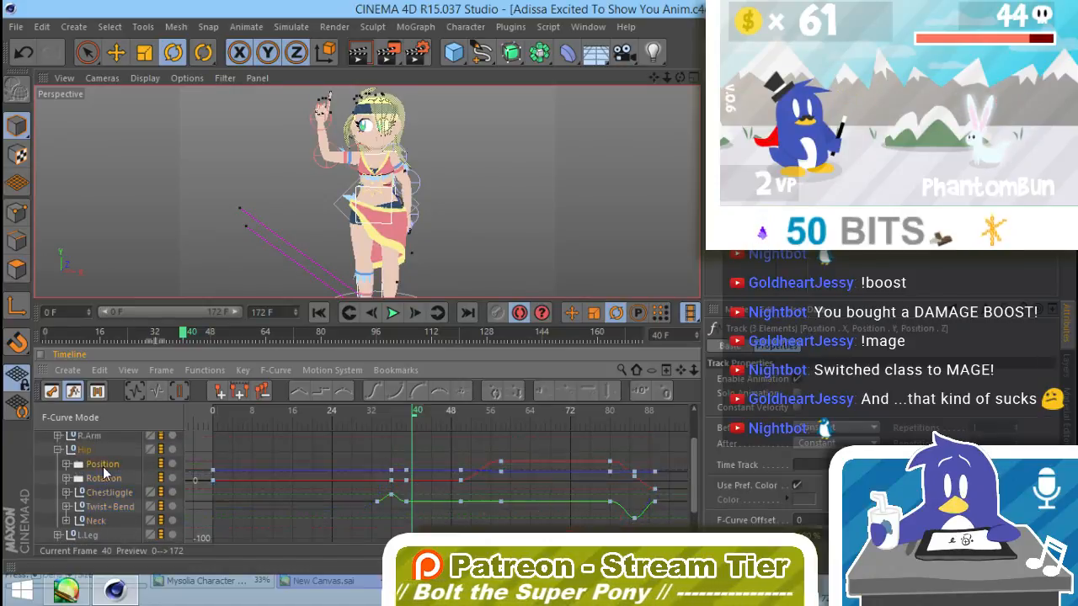
{"action": "mouse_move", "coordinate": [417, 418]}
{"action": "left_mouse_down"}
{"action": "mouse_move", "coordinate": [396, 412]}
{"action": "mouse_move", "coordinate": [426, 418]}
{"action": "left_mouse_up"}
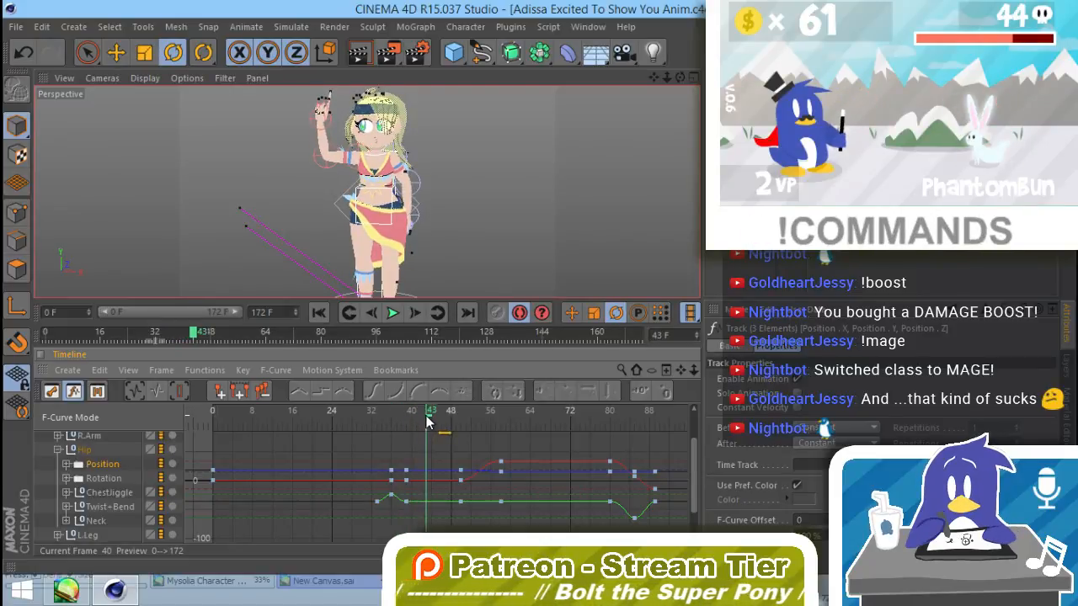
{"action": "left_click", "coordinate": [572, 313]}
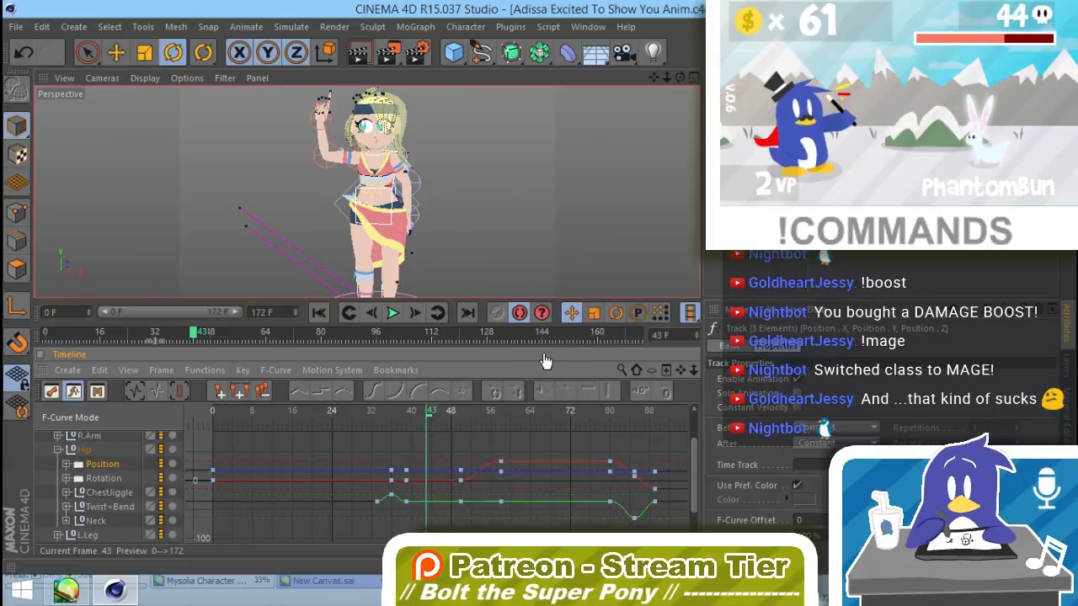
{"action": "left_click", "coordinate": [392, 228]}
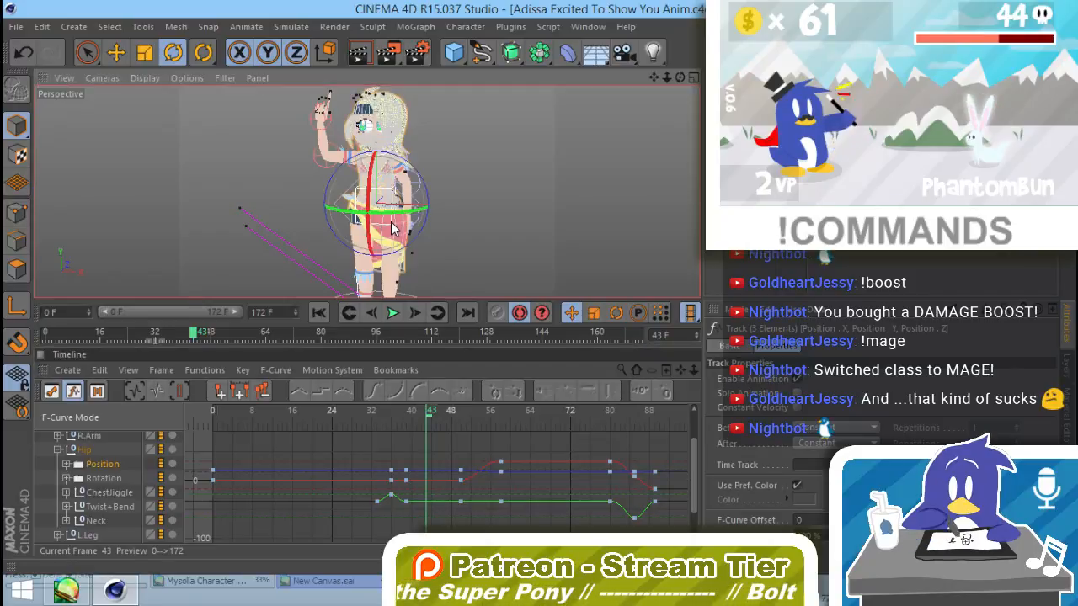
Step: Lower the hip slightly at frame 39 with the Move tool and deselect it
{"action": "left_click", "coordinate": [410, 412]}
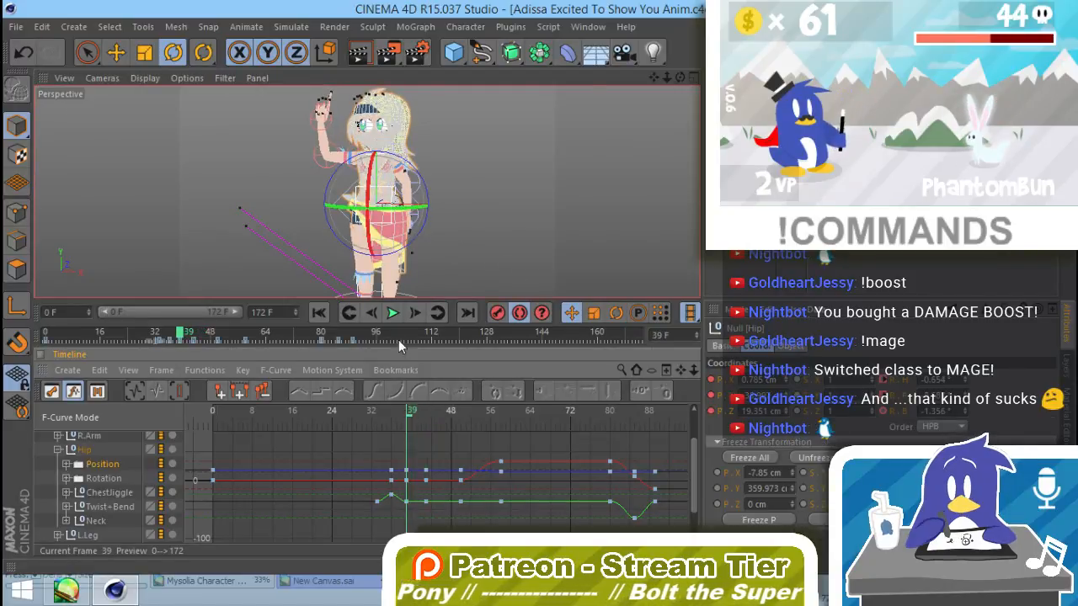
{"action": "key", "text": "e"}
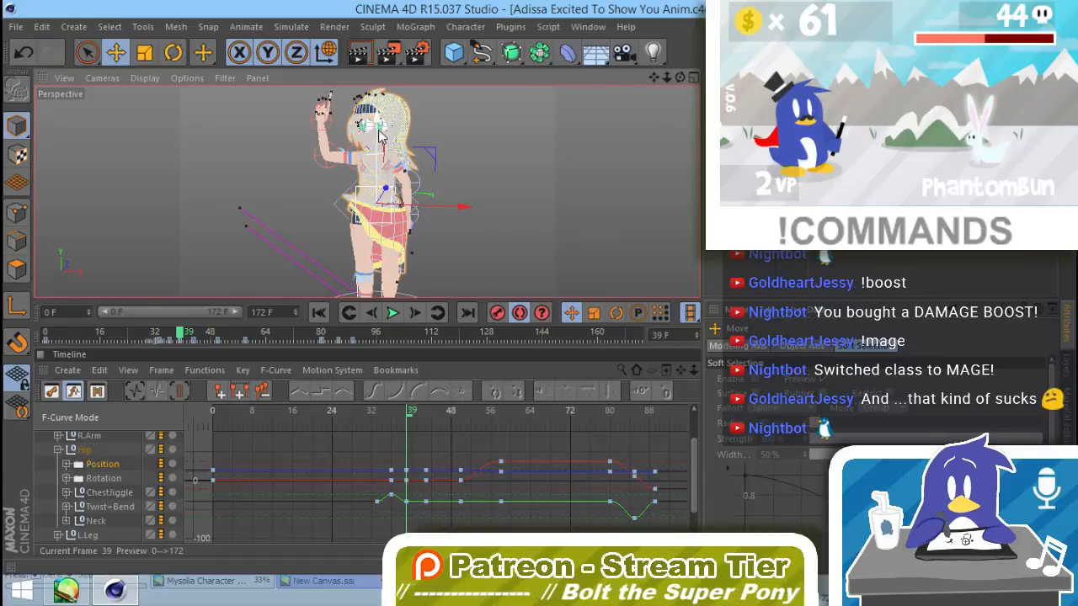
{"action": "left_click_drag", "start_coordinate": [378, 132], "coordinate": [379, 137]}
{"action": "left_click", "coordinate": [463, 227]}
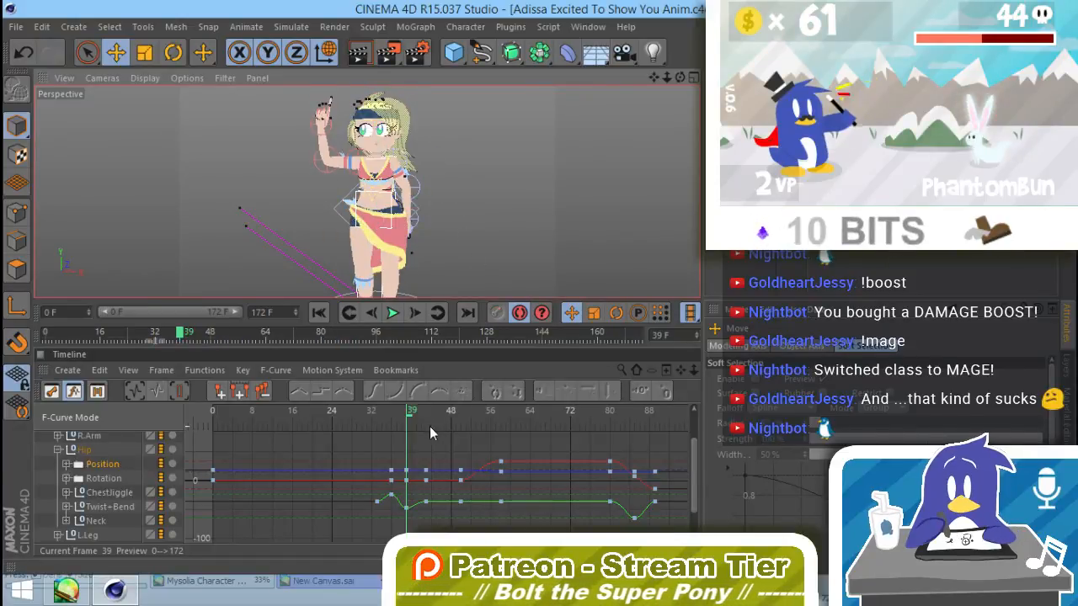
{"action": "left_click", "coordinate": [410, 414]}
{"action": "mouse_move", "coordinate": [415, 418]}
{"action": "left_mouse_down"}
{"action": "mouse_move", "coordinate": [425, 416]}
{"action": "mouse_move", "coordinate": [358, 411]}
{"action": "mouse_move", "coordinate": [421, 430]}
{"action": "mouse_move", "coordinate": [412, 440]}
{"action": "left_mouse_up"}
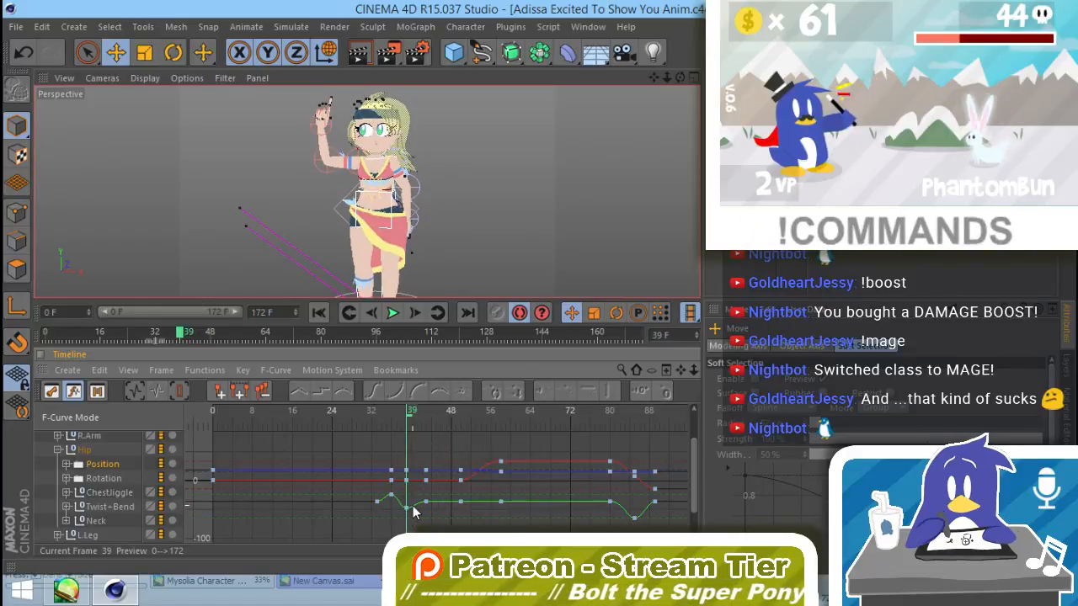
Step: Raise the hip's vertical position key at frame 39 to about -38.5 cm and scrub between frames 28 and 44 to check the motion
{"action": "right_click_drag", "start_coordinate": [422, 478], "coordinate": [447, 413], "text": "alt"}
{"action": "middle_click_drag", "start_coordinate": [447, 413], "coordinate": [456, 321], "text": "alt"}
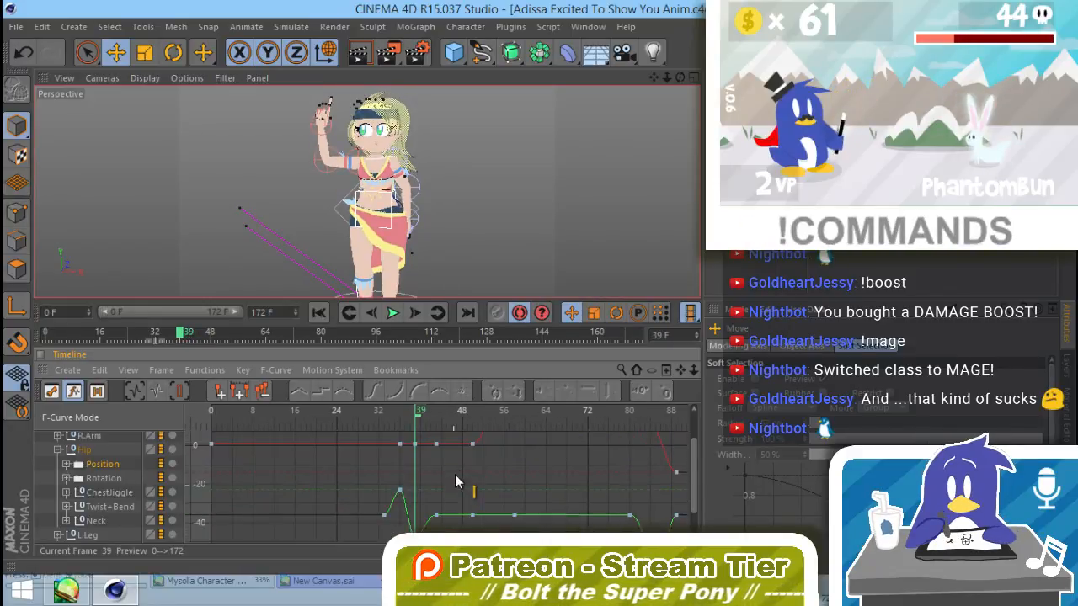
{"action": "right_click_drag", "start_coordinate": [455, 474], "coordinate": [451, 489], "text": "alt"}
{"action": "middle_click_drag", "start_coordinate": [451, 489], "coordinate": [374, 295], "text": "alt"}
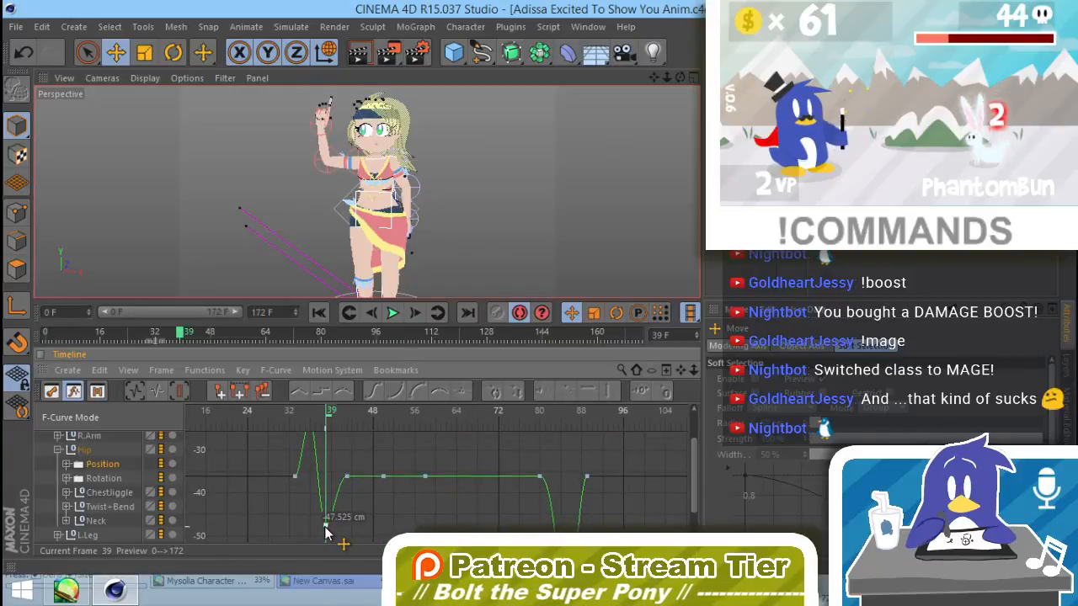
{"action": "left_click_drag", "start_coordinate": [327, 497], "coordinate": [328, 489]}
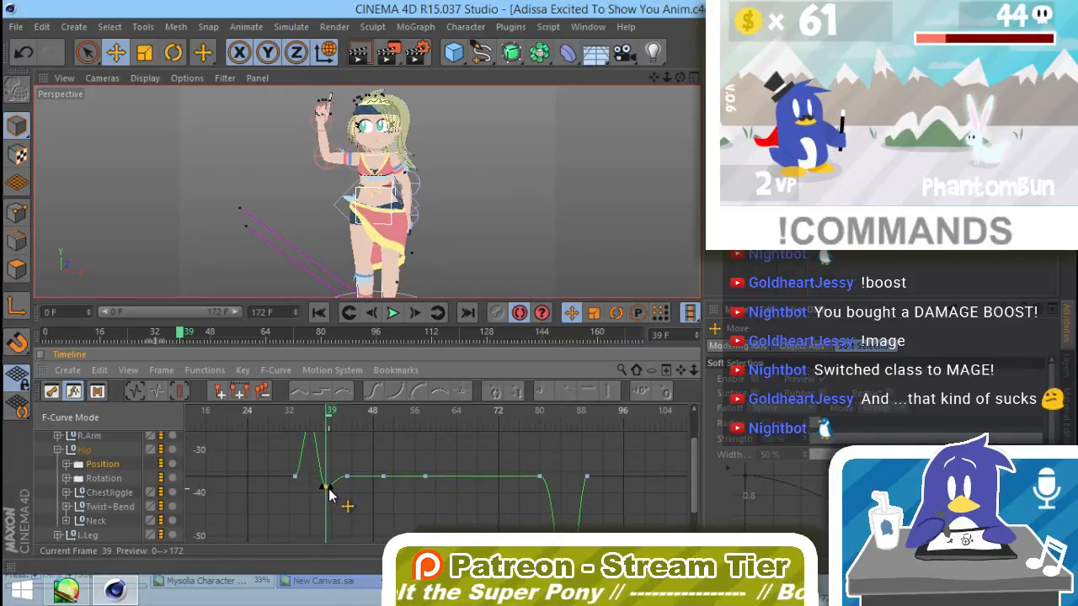
{"action": "left_click", "coordinate": [340, 414]}
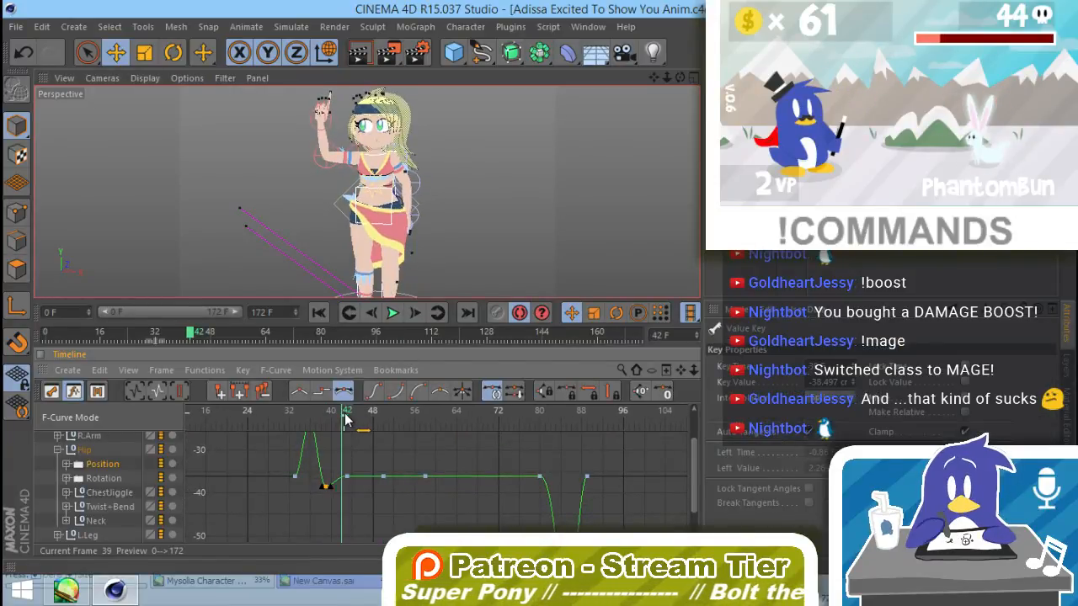
{"action": "mouse_move", "coordinate": [325, 416]}
{"action": "left_mouse_down"}
{"action": "mouse_move", "coordinate": [441, 434]}
{"action": "mouse_move", "coordinate": [351, 431]}
{"action": "left_mouse_up"}
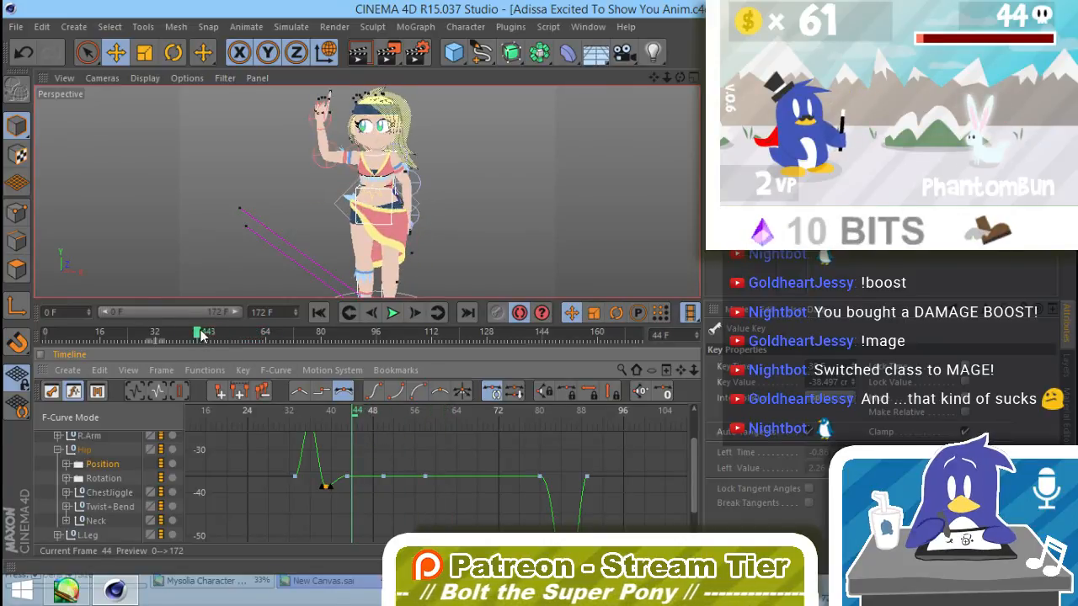
{"action": "mouse_move", "coordinate": [143, 335]}
{"action": "left_mouse_down"}
{"action": "mouse_move", "coordinate": [49, 335]}
{"action": "mouse_move", "coordinate": [78, 333]}
{"action": "mouse_move", "coordinate": [127, 352]}
{"action": "mouse_move", "coordinate": [145, 382]}
{"action": "left_mouse_up"}
Step: Show the curves of all the character's tracks in an enlarged timeline and select all their keys at frame 30
{"action": "right_click_drag", "start_coordinate": [367, 444], "coordinate": [359, 539], "text": "alt"}
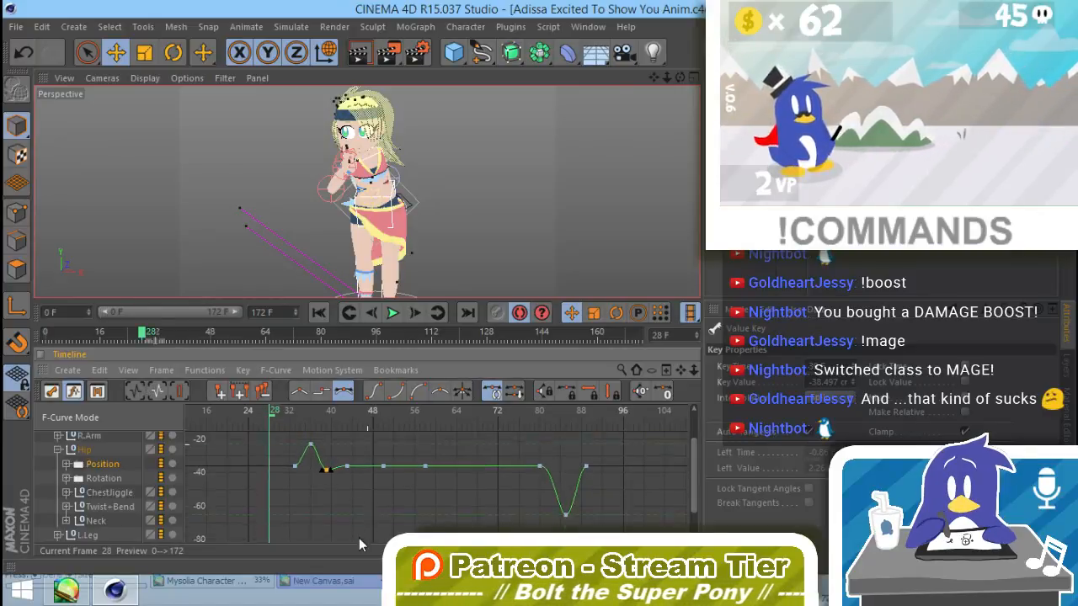
{"action": "scroll", "coordinate": [117, 531], "scroll_direction": "up", "scroll_amount": 2}
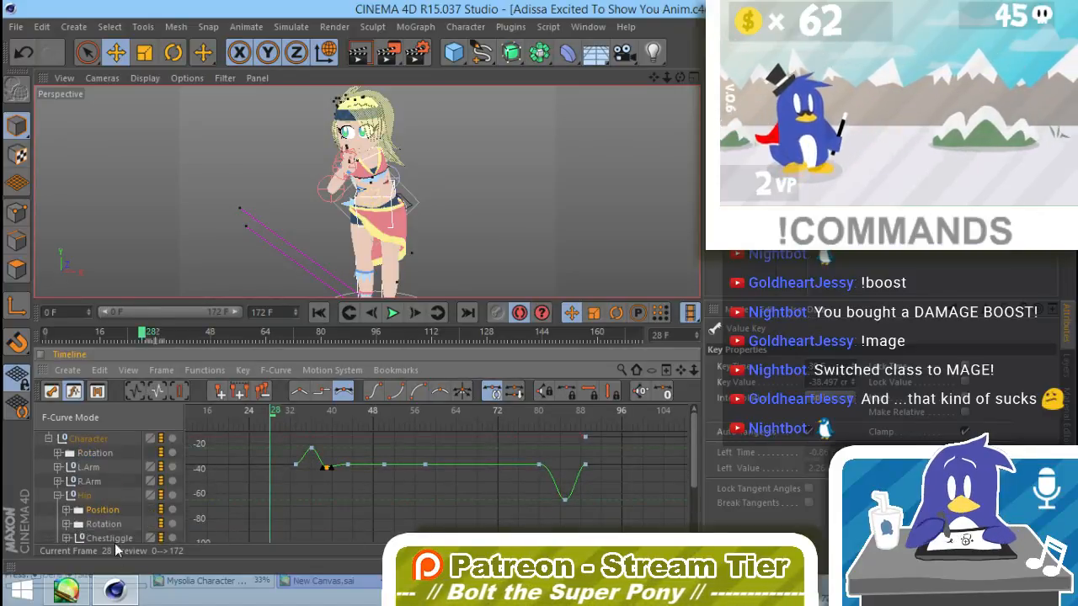
{"action": "key", "text": "ctrl+a"}
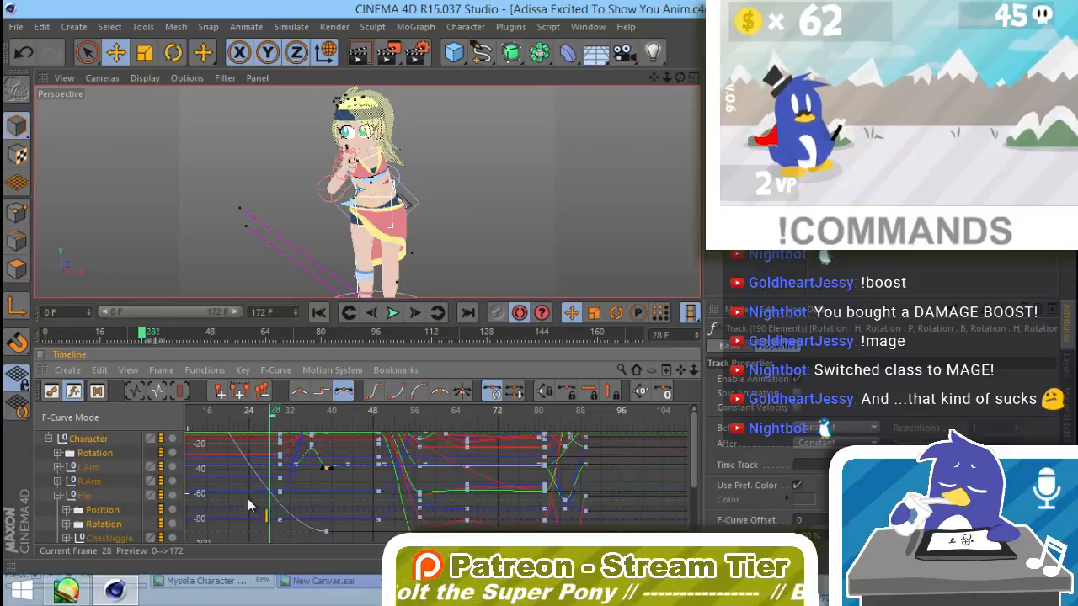
{"action": "middle_click_drag", "start_coordinate": [281, 468], "coordinate": [433, 470], "text": "alt"}
{"action": "right_click_drag", "start_coordinate": [433, 470], "coordinate": [452, 455], "text": "alt"}
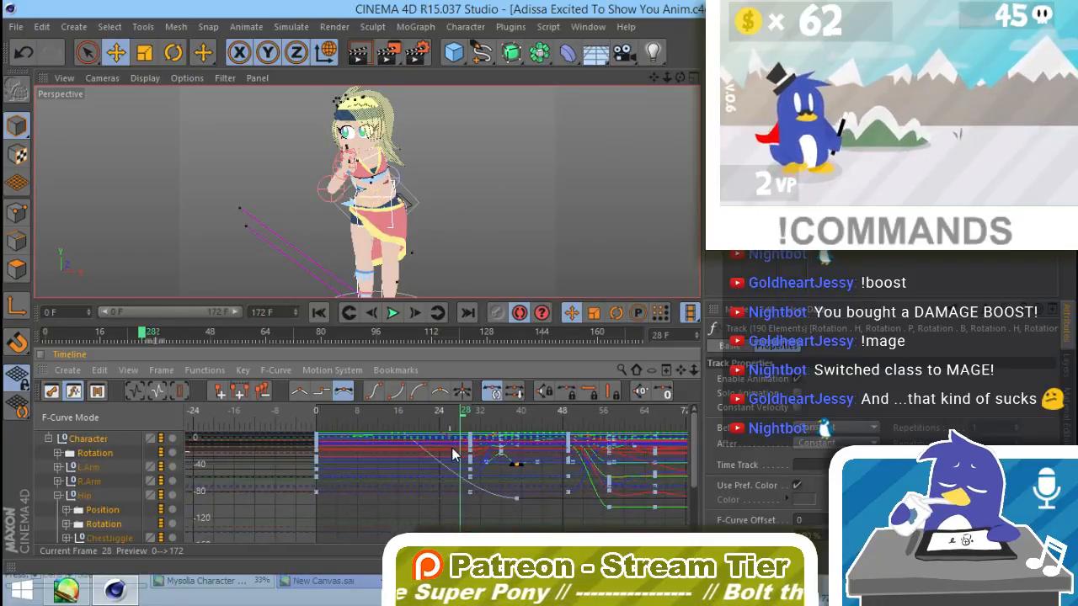
{"action": "middle_click_drag", "start_coordinate": [451, 472], "coordinate": [422, 520], "text": "alt"}
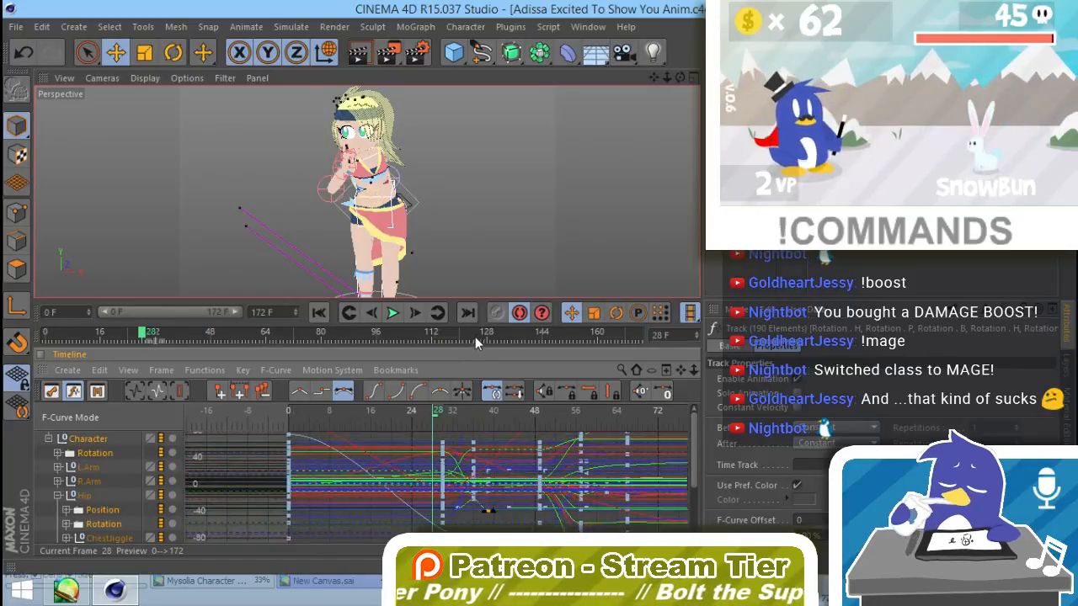
{"action": "left_click_drag", "start_coordinate": [475, 346], "coordinate": [482, 192]}
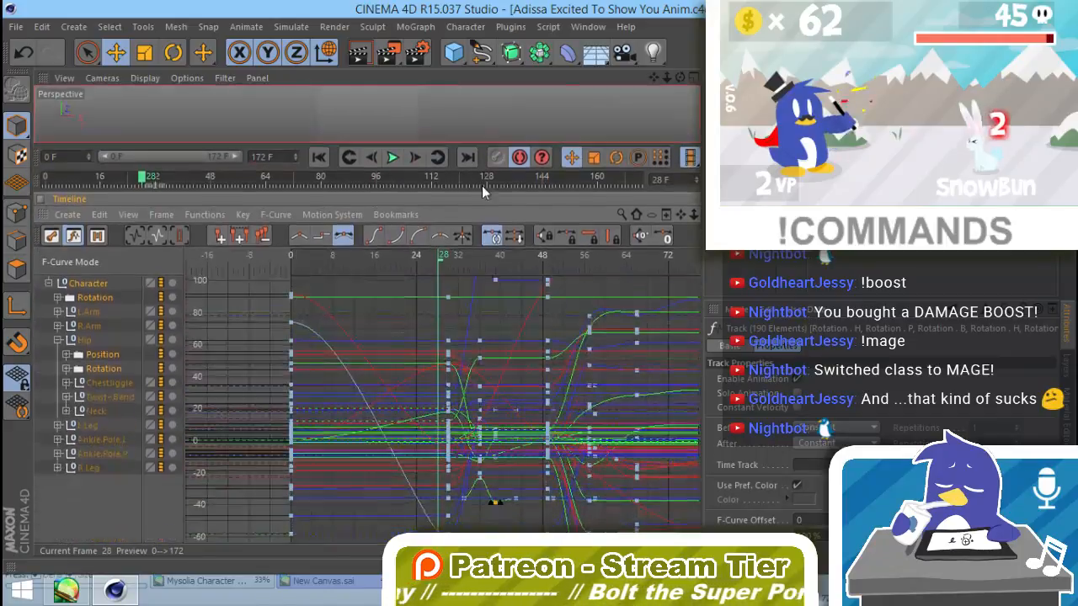
{"action": "right_click_drag", "start_coordinate": [524, 364], "coordinate": [543, 422], "text": "alt"}
{"action": "middle_click_drag", "start_coordinate": [543, 423], "coordinate": [519, 412], "text": "alt"}
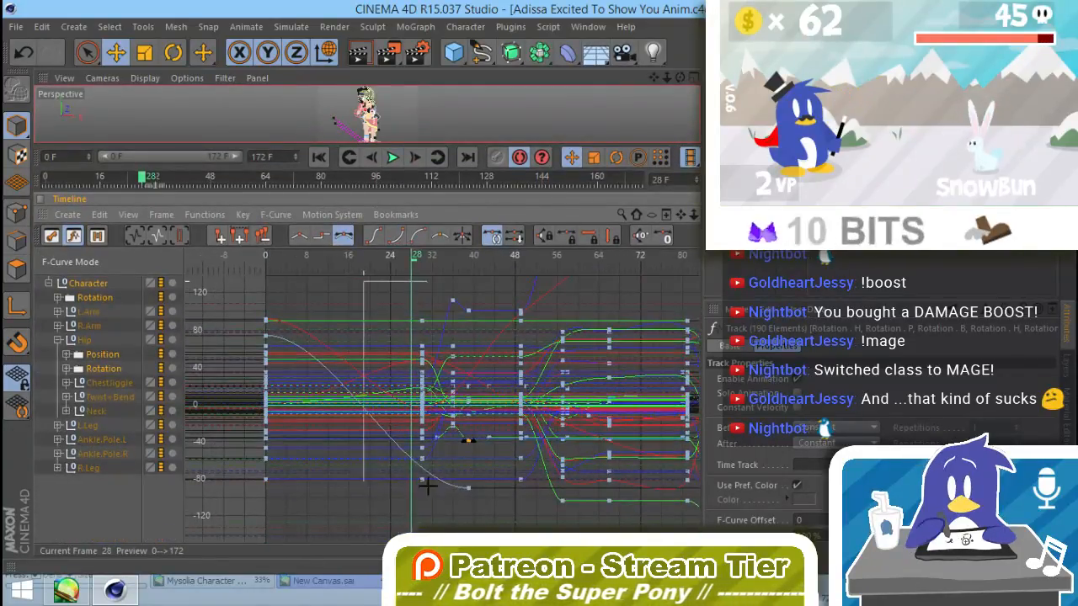
{"action": "left_click_drag", "start_coordinate": [428, 485], "coordinate": [428, 501]}
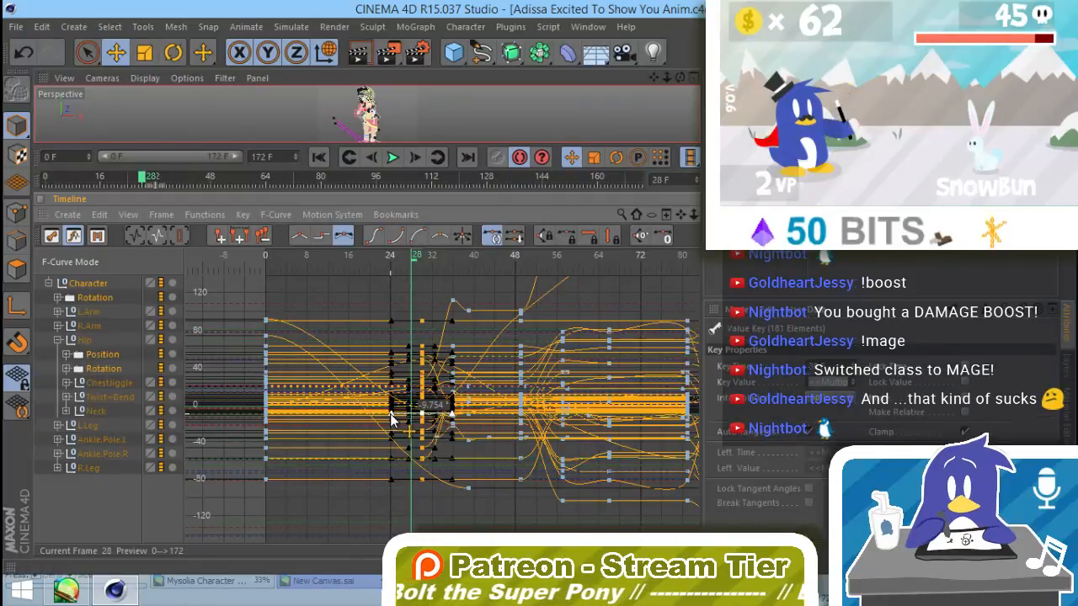
Step: Stretch the left tangents of the frame 30 keys back to about frame 9, break their tangents and restore the larger viewport with no tracks selected
{"action": "left_click_drag", "start_coordinate": [390, 413], "coordinate": [313, 420]}
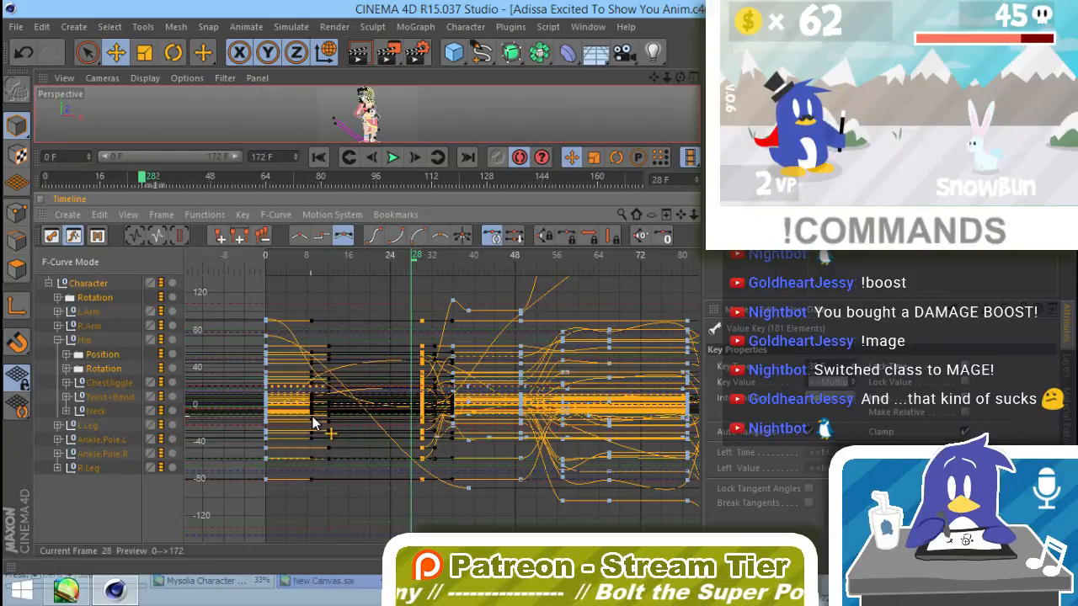
{"action": "left_click", "coordinate": [514, 236]}
{"action": "middle_click_drag", "start_coordinate": [505, 298], "coordinate": [506, 408], "text": "alt"}
{"action": "middle_click_drag", "start_coordinate": [540, 353], "coordinate": [487, 321], "text": "alt"}
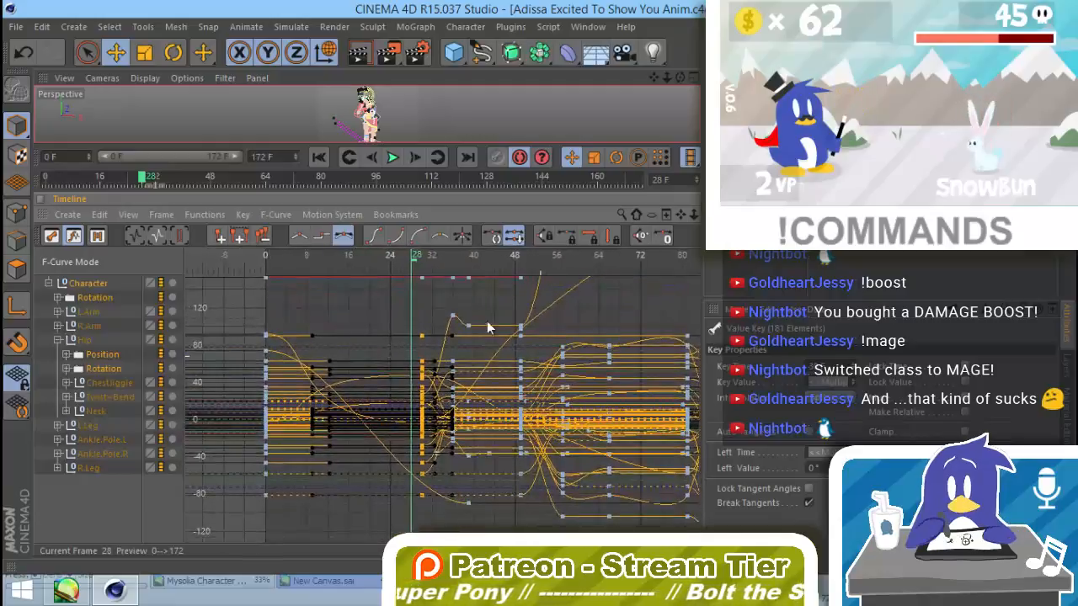
{"action": "left_click", "coordinate": [94, 499]}
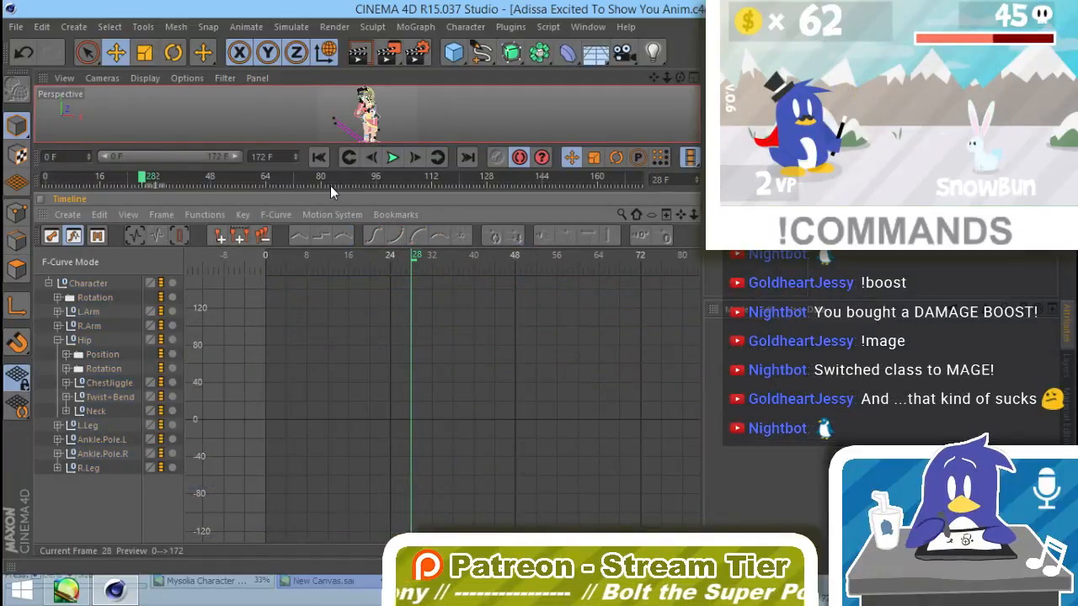
{"action": "left_click_drag", "start_coordinate": [330, 192], "coordinate": [390, 412]}
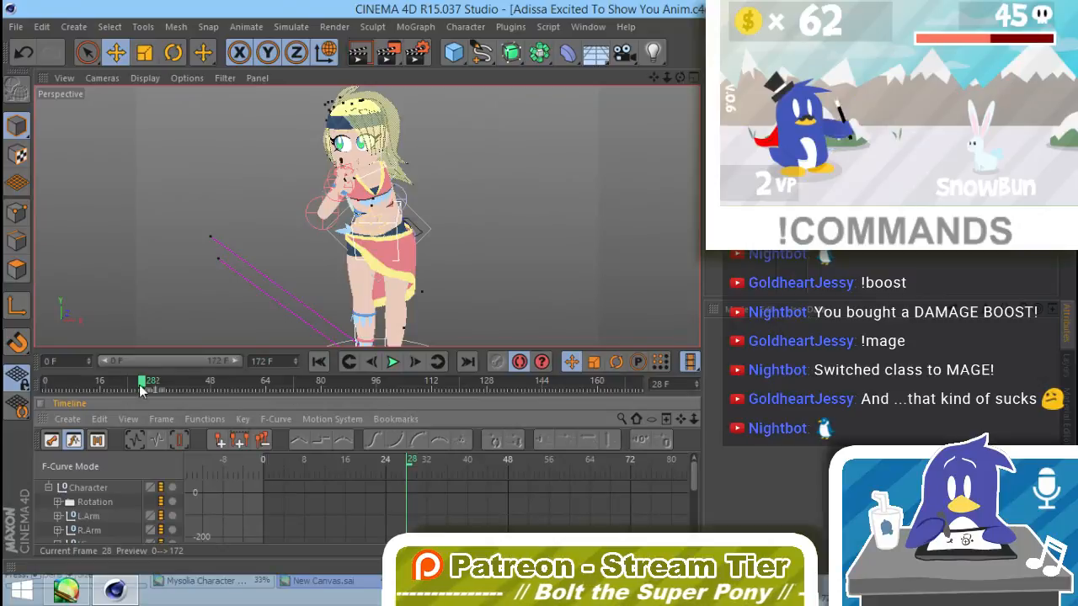
Step: Scrub the turning motion, return to frame 0 and render the whole animation to the Picture Viewer without saving
{"action": "left_click_drag", "start_coordinate": [141, 389], "coordinate": [193, 439]}
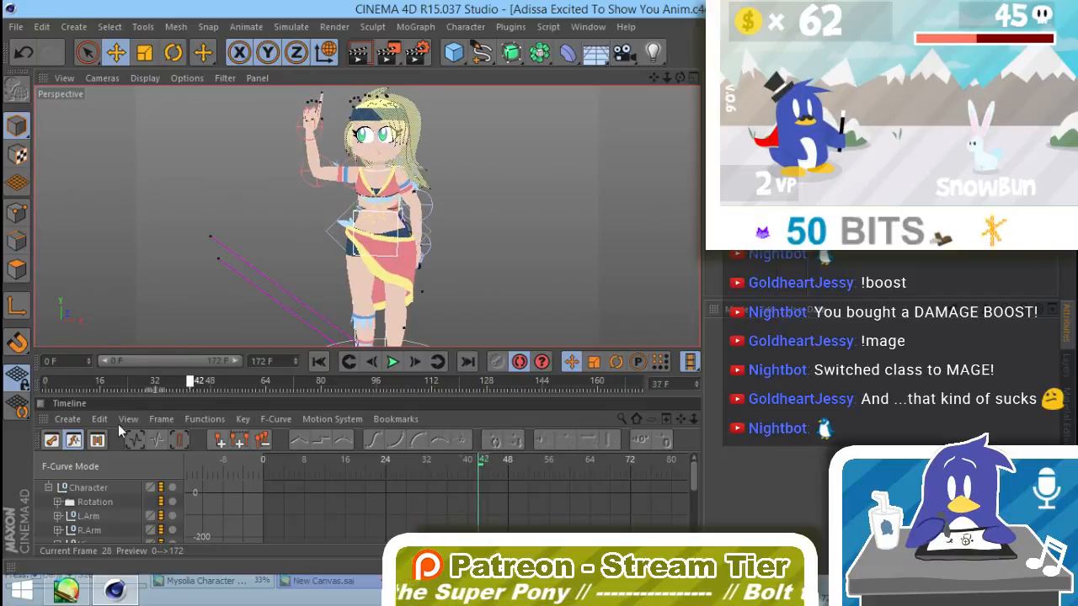
{"action": "left_click_drag", "start_coordinate": [120, 431], "coordinate": [15, 412]}
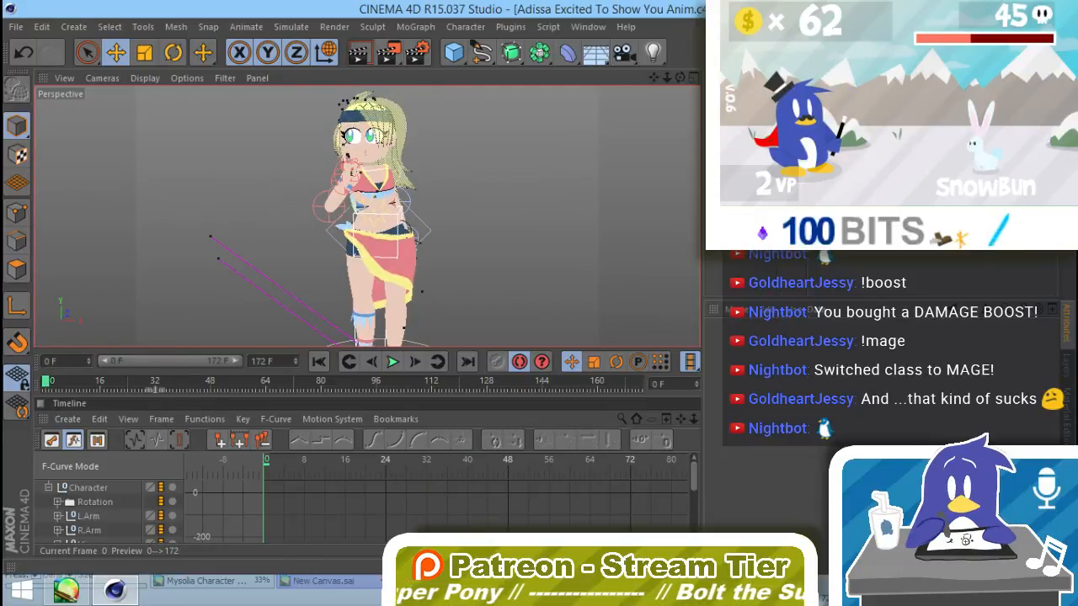
{"action": "left_click", "coordinate": [332, 27]}
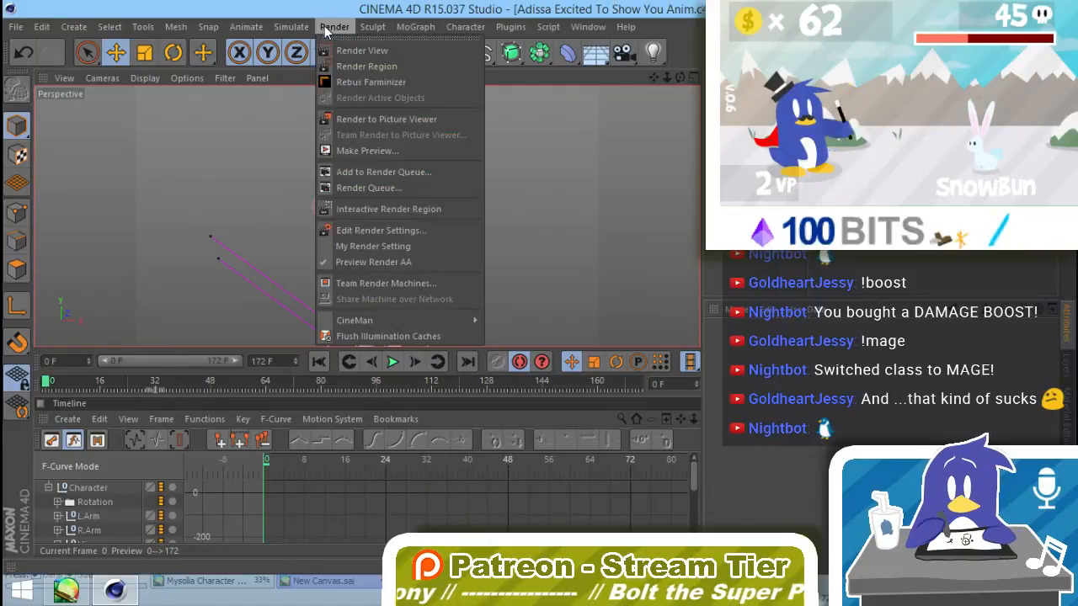
{"action": "left_click", "coordinate": [375, 119]}
{"action": "left_click", "coordinate": [598, 342]}
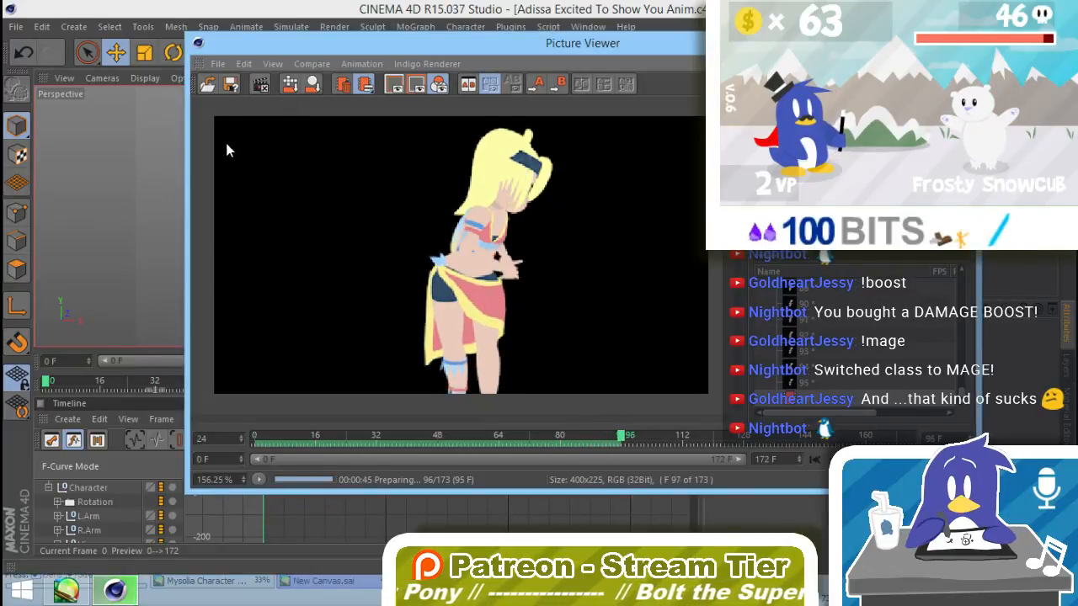
Step: Stop the render, scrub the rendered frames around frames 87 to 89 and close the Picture Viewer
{"action": "key", "text": "shift+r"}
{"action": "left_click", "coordinate": [561, 351]}
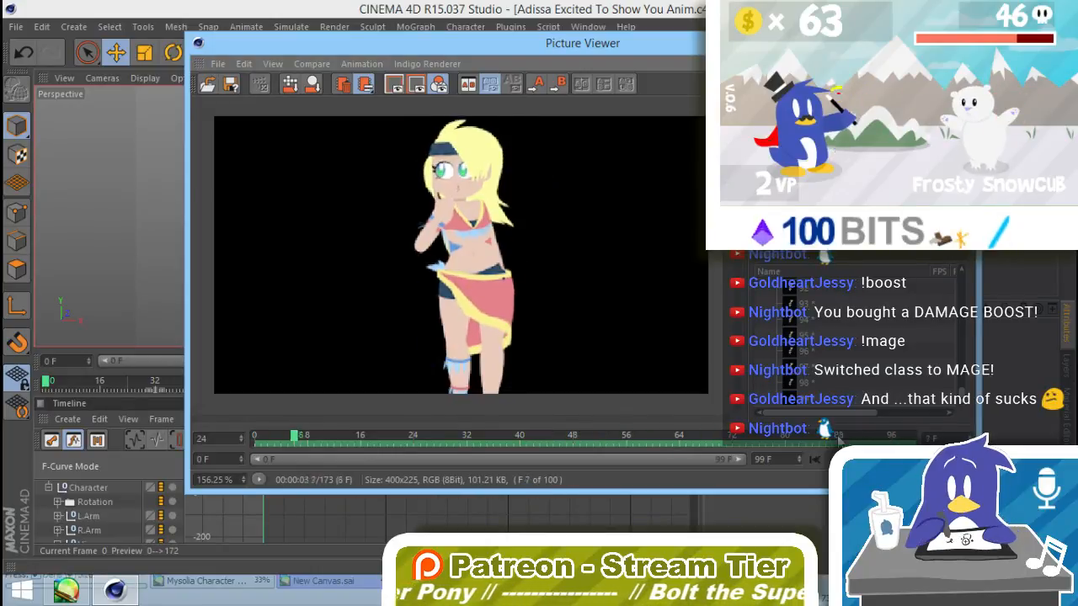
{"action": "left_click_drag", "start_coordinate": [801, 444], "coordinate": [829, 457]}
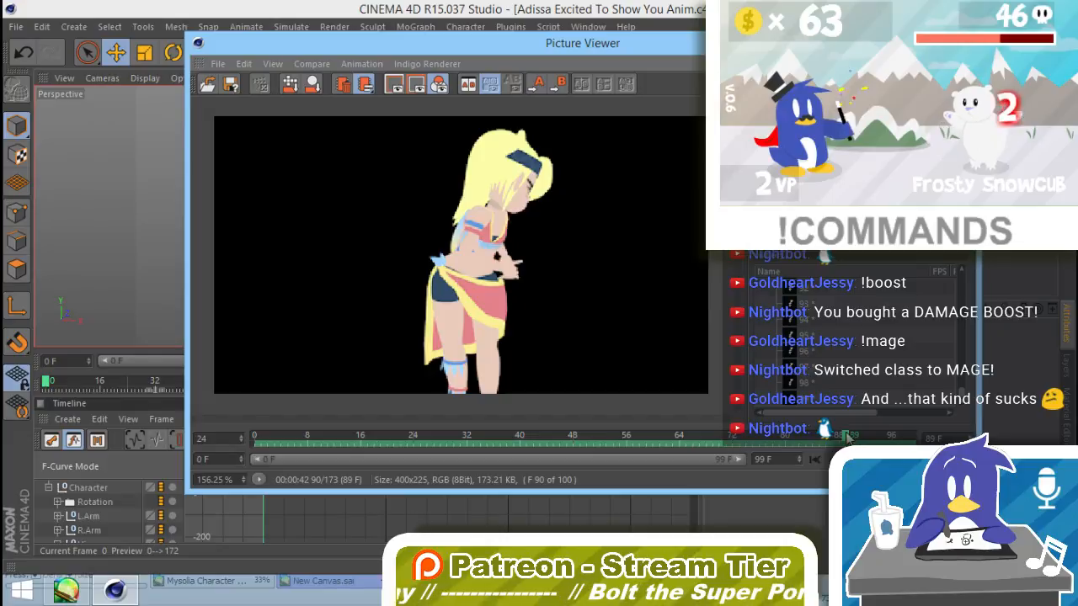
{"action": "left_click_drag", "start_coordinate": [854, 435], "coordinate": [831, 435]}
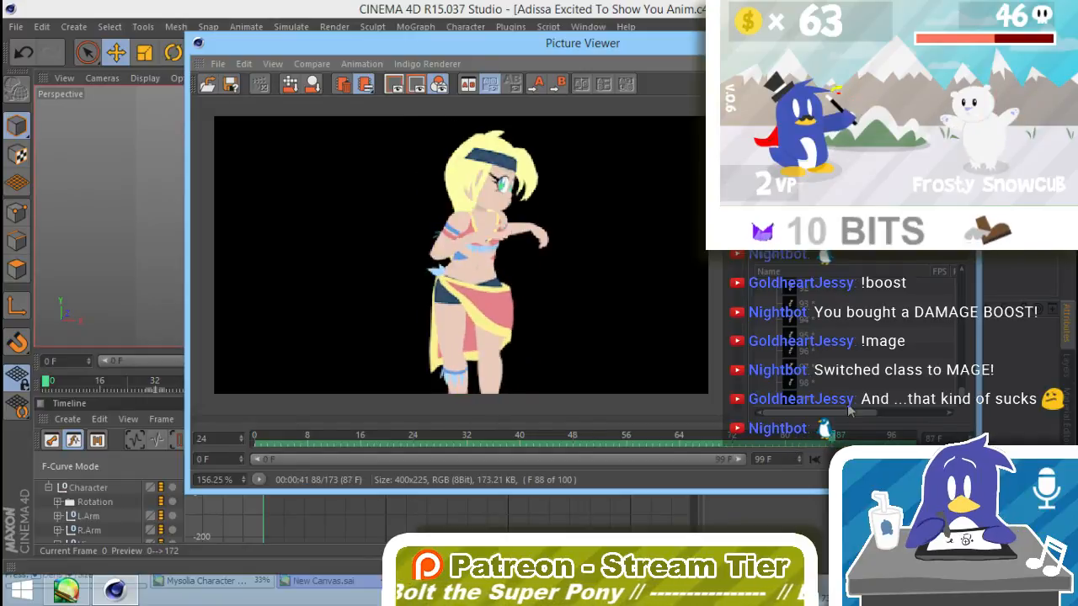
{"action": "left_click", "coordinate": [961, 40]}
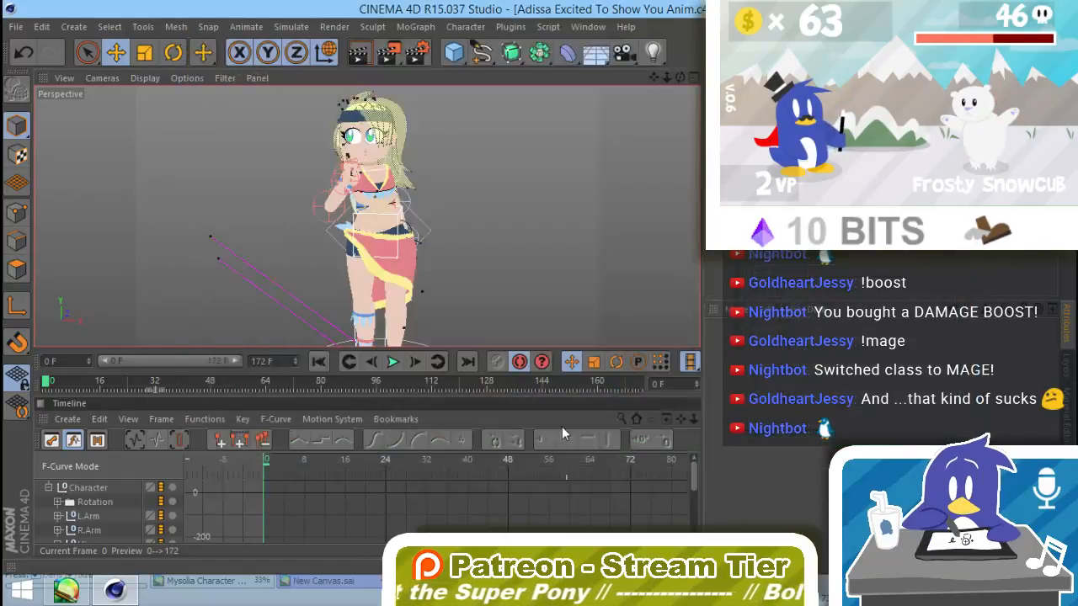
Step: Go to frame 84 and show the curves of all the character's tracks in an enlarged timeline
{"action": "left_click", "coordinate": [342, 384]}
{"action": "left_click", "coordinate": [336, 384]}
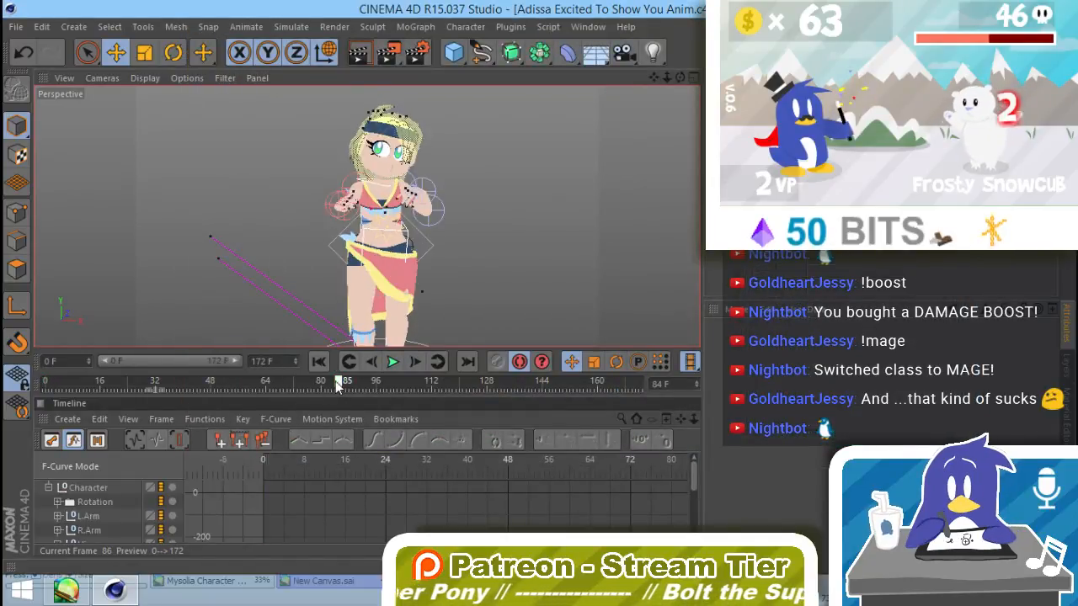
{"action": "left_click", "coordinate": [91, 501]}
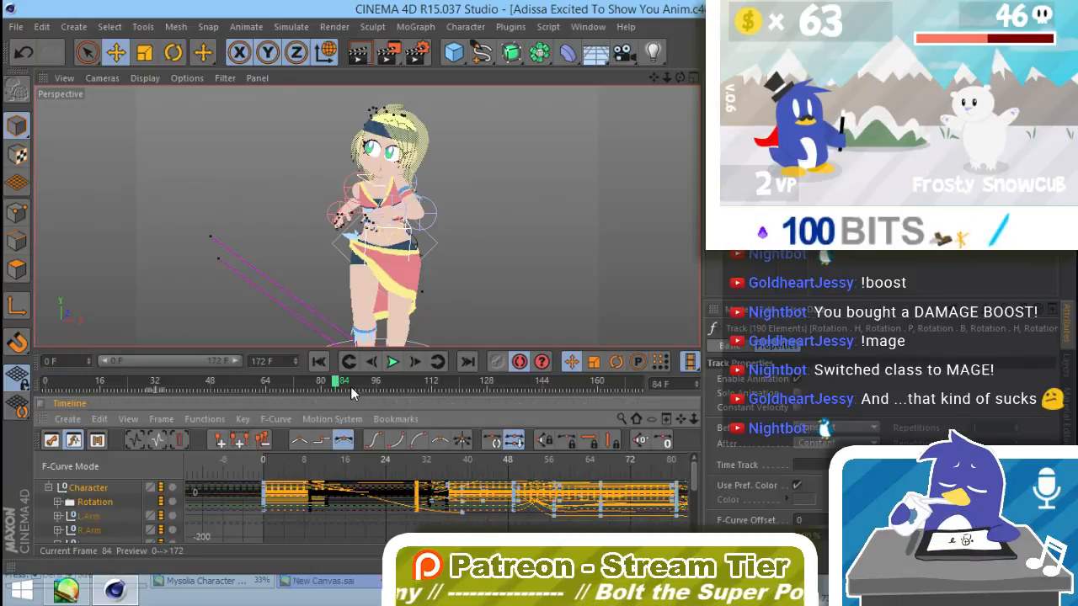
{"action": "left_click_drag", "start_coordinate": [354, 349], "coordinate": [367, 145]}
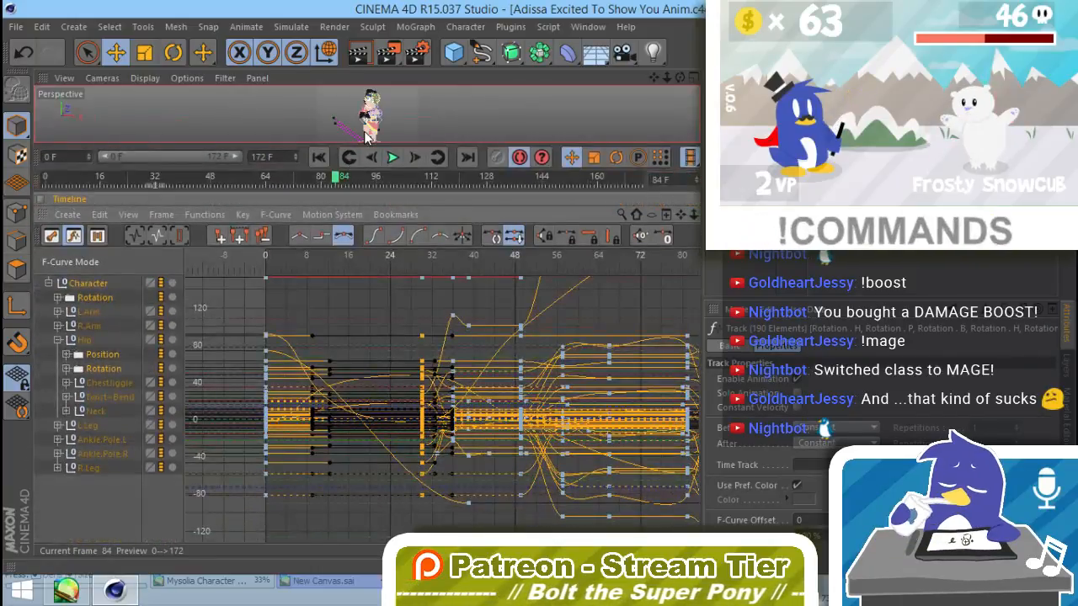
Step: Select the character's keys at frames 86 and 89 and shift them about 4 frames later
{"action": "right_click_drag", "start_coordinate": [641, 328], "coordinate": [627, 462], "text": "alt"}
{"action": "middle_click_drag", "start_coordinate": [627, 440], "coordinate": [480, 458], "text": "alt"}
{"action": "right_click_drag", "start_coordinate": [489, 460], "coordinate": [577, 322], "text": "alt"}
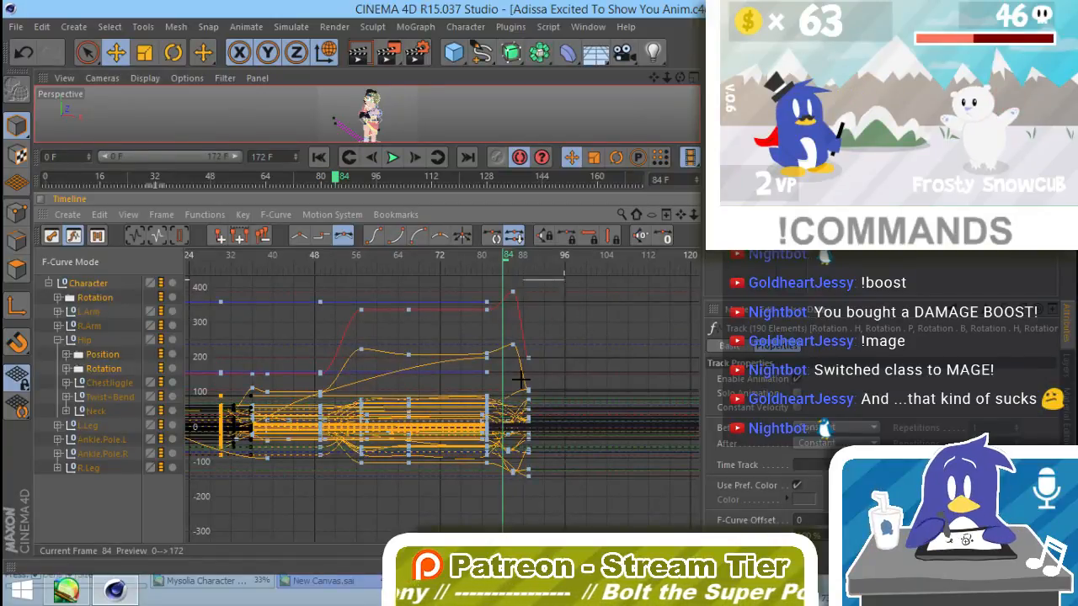
{"action": "left_click_drag", "start_coordinate": [562, 279], "coordinate": [521, 393]}
{"action": "left_click_drag", "start_coordinate": [515, 429], "coordinate": [530, 431]}
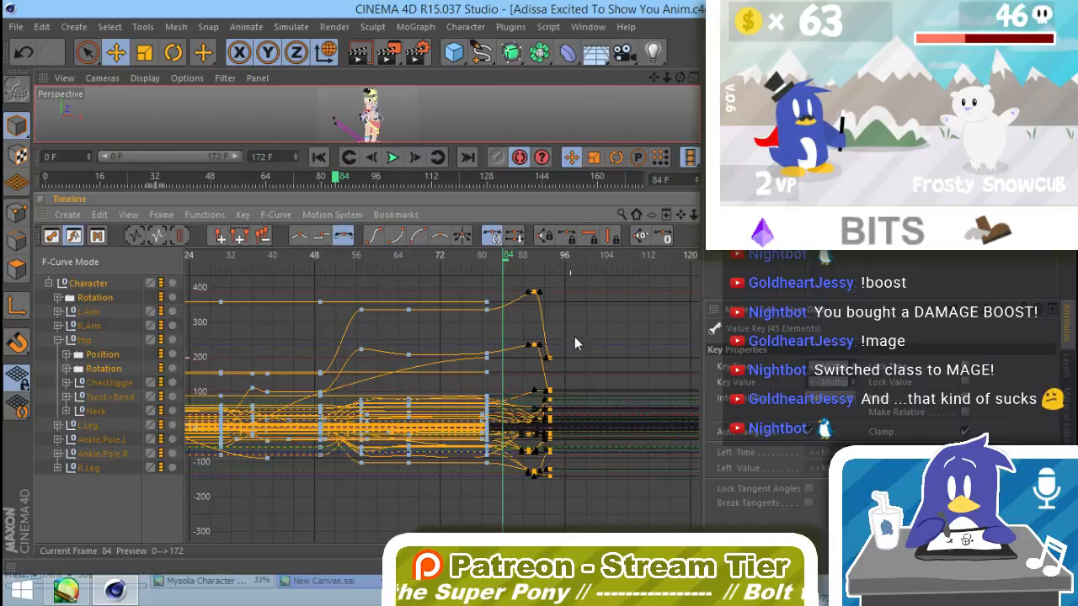
Step: Move only the last column of keys to about frame 98, restore the larger viewport and scrub back to frame 73
{"action": "left_click_drag", "start_coordinate": [543, 501], "coordinate": [543, 500]}
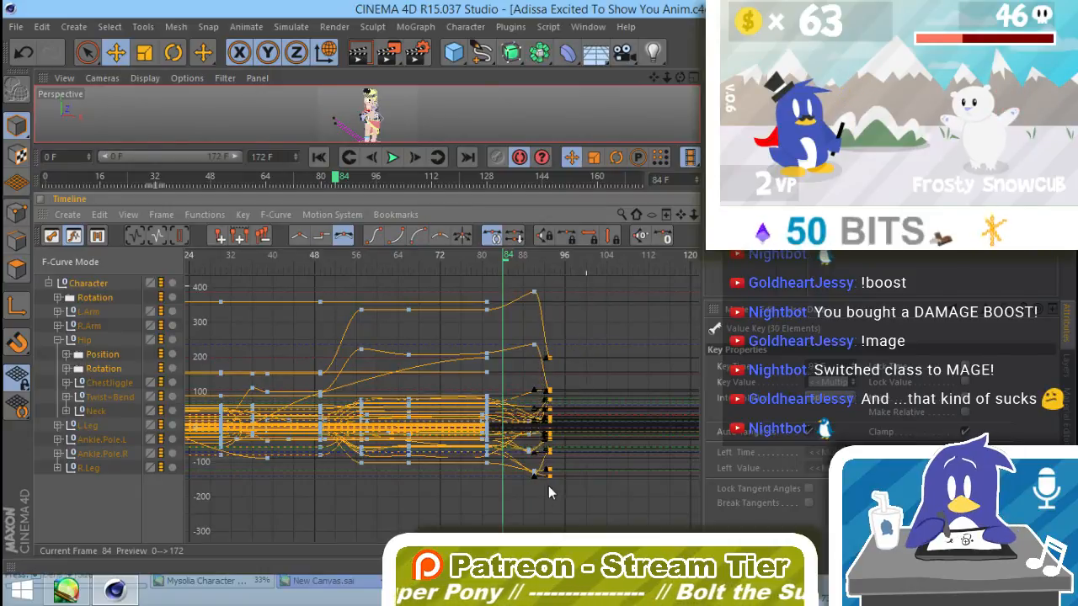
{"action": "left_click_drag", "start_coordinate": [549, 413], "coordinate": [575, 420]}
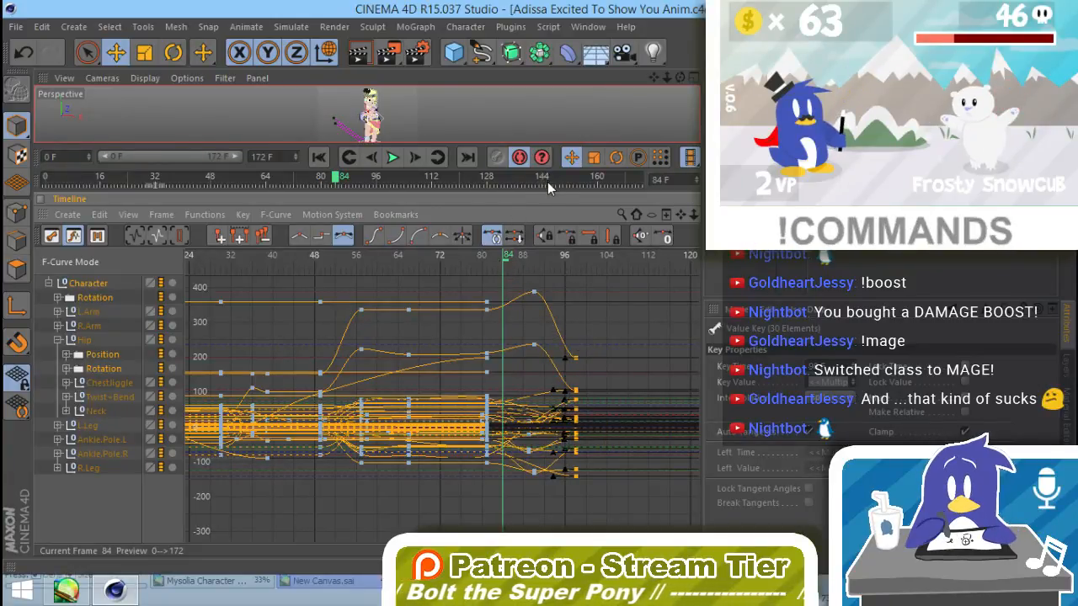
{"action": "left_click_drag", "start_coordinate": [547, 193], "coordinate": [540, 327]}
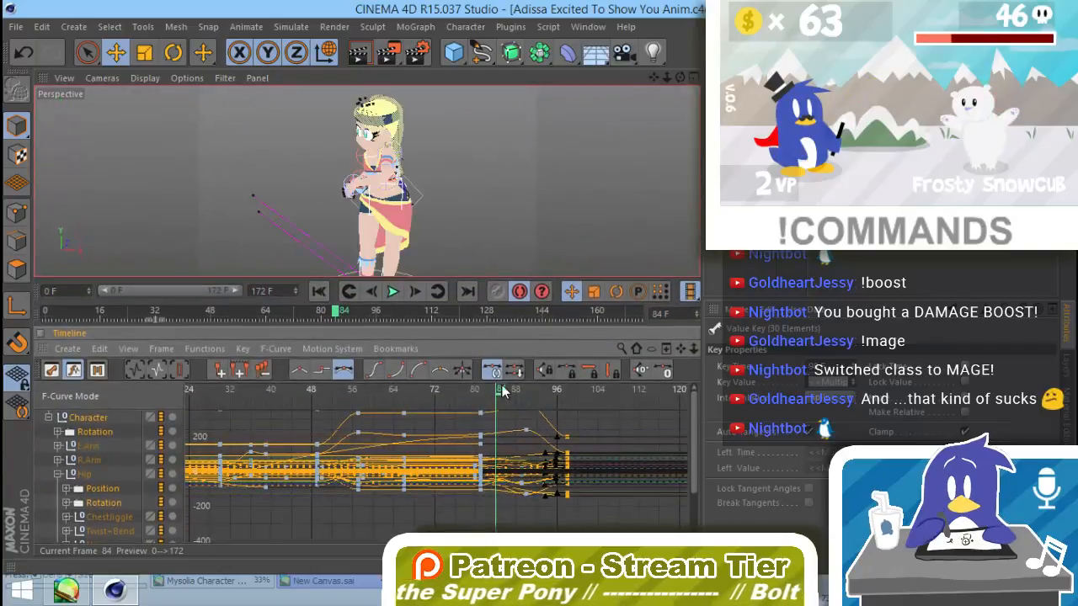
{"action": "left_click_drag", "start_coordinate": [458, 397], "coordinate": [443, 398]}
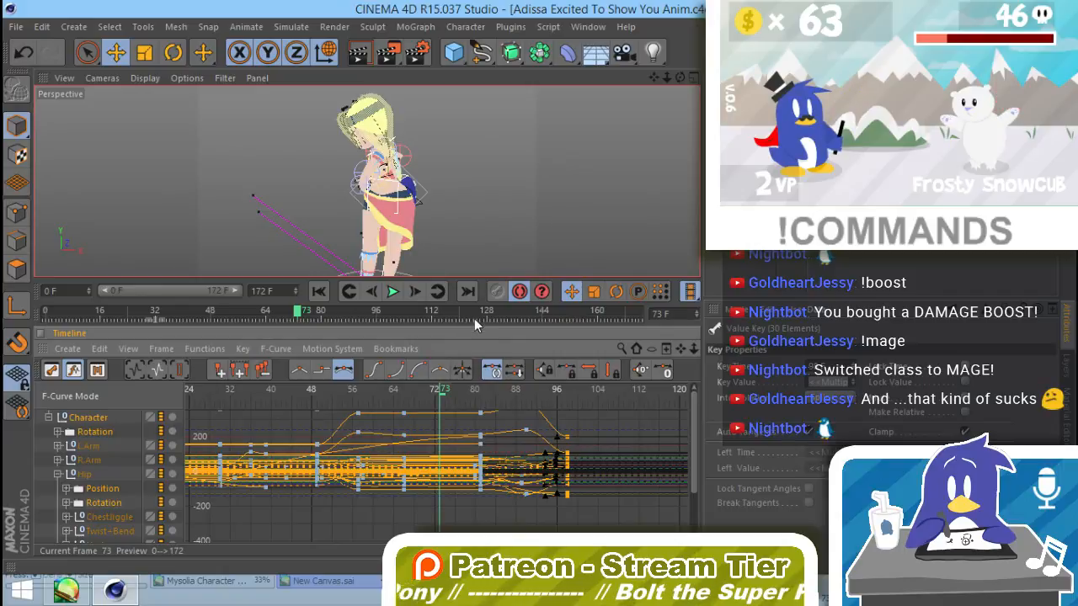
Step: Set the render output's frame range to start at frame 73 and close the render settings
{"action": "left_click", "coordinate": [337, 27]}
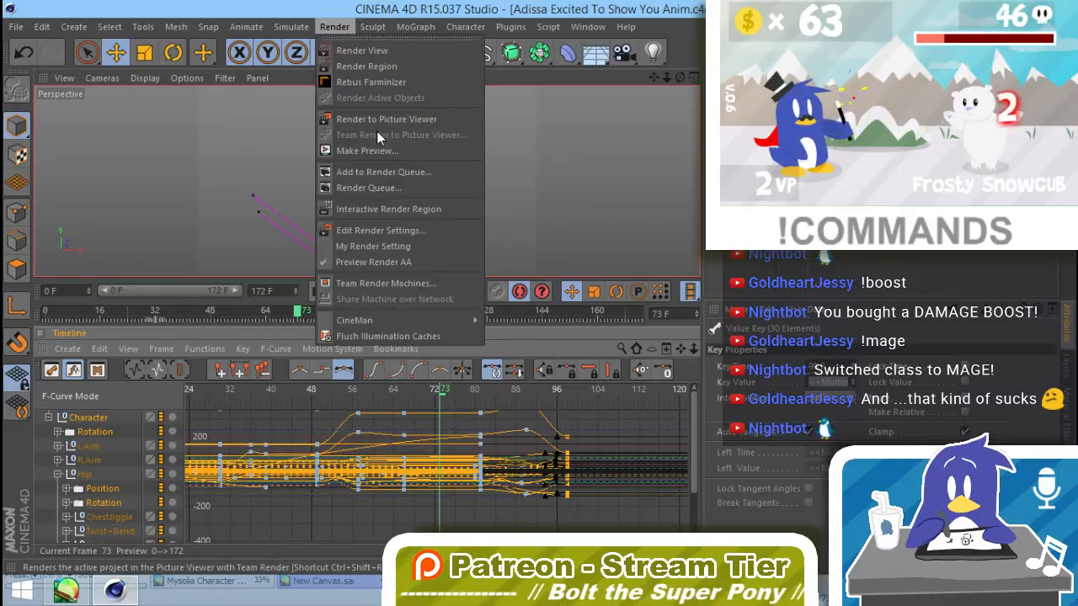
{"action": "left_click", "coordinate": [370, 231]}
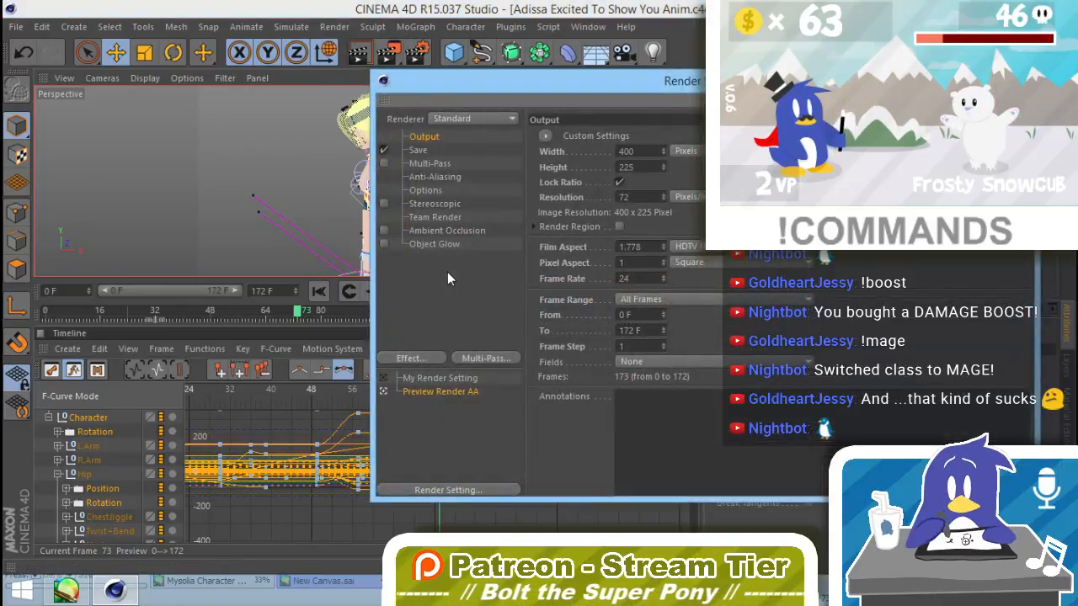
{"action": "left_click", "coordinate": [701, 300]}
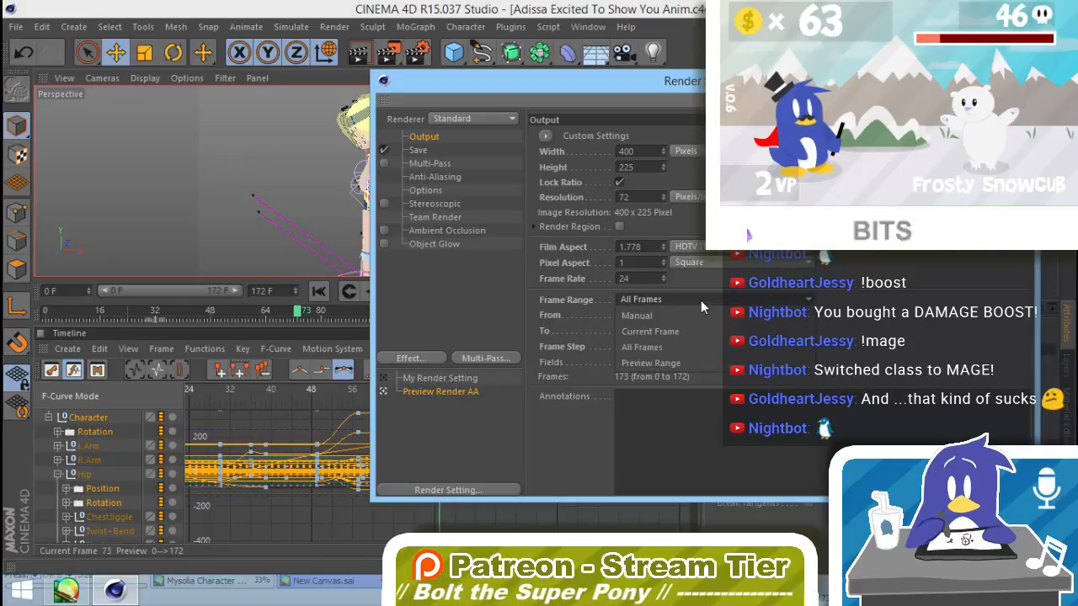
{"action": "left_click", "coordinate": [867, 287]}
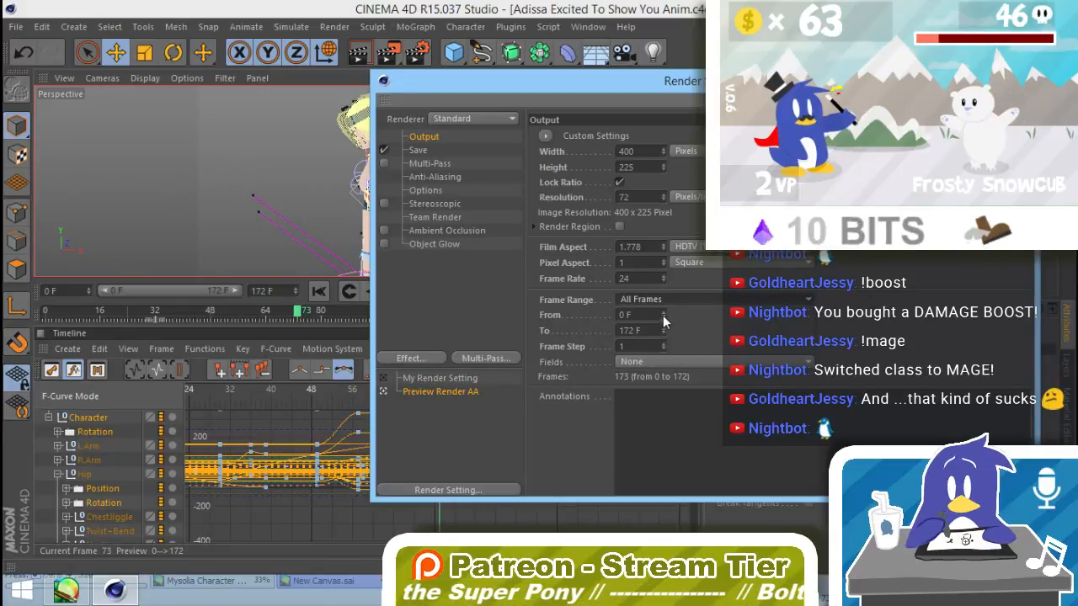
{"action": "left_click", "coordinate": [628, 315]}
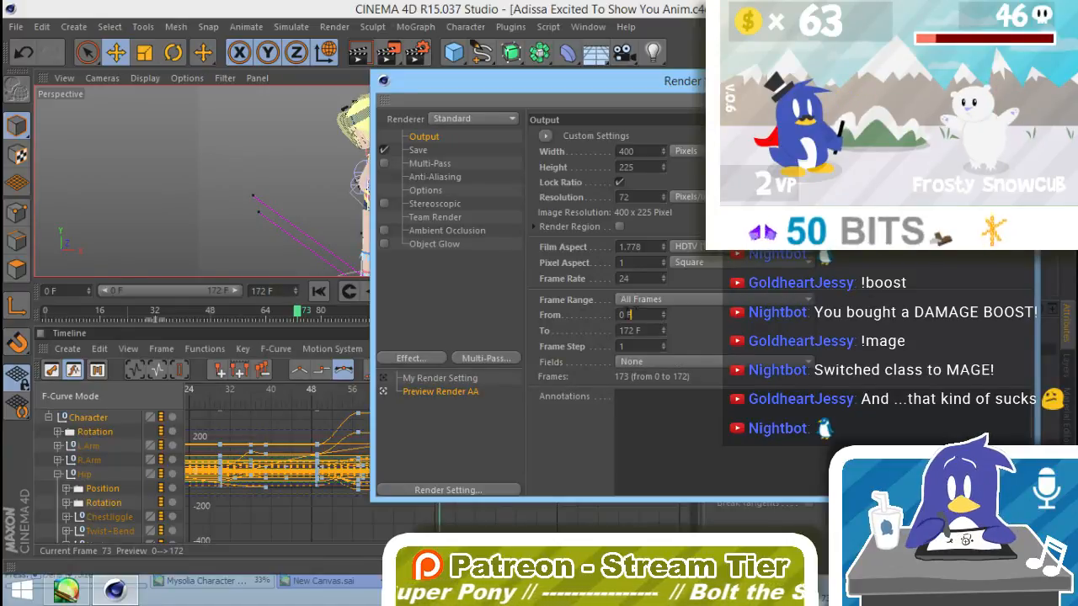
{"action": "left_click_drag", "start_coordinate": [629, 315], "coordinate": [564, 317]}
{"action": "type", "text": "73"}
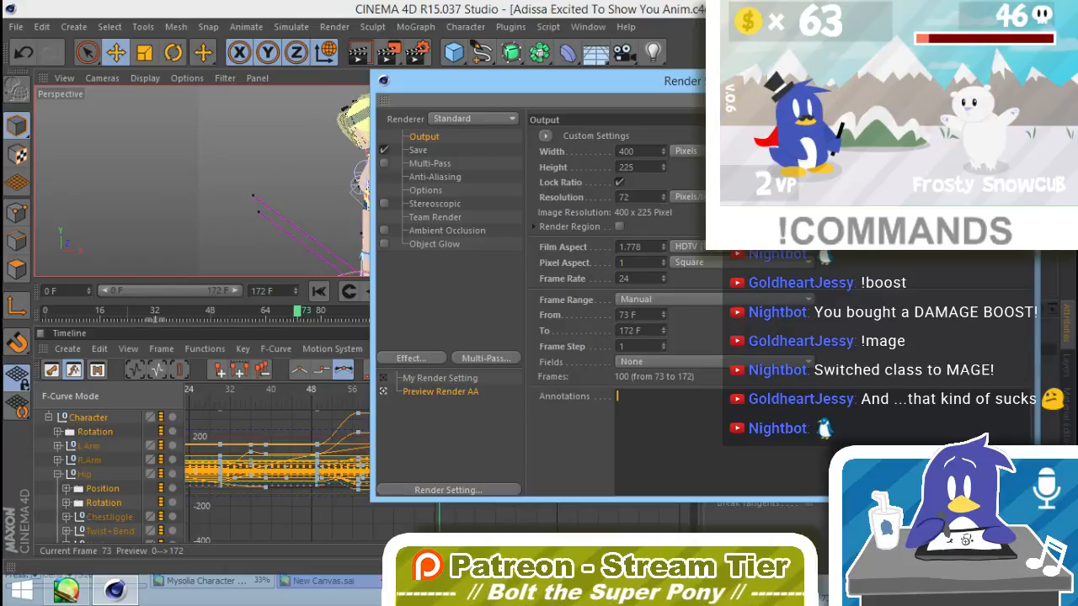
{"action": "left_click", "coordinate": [1017, 78]}
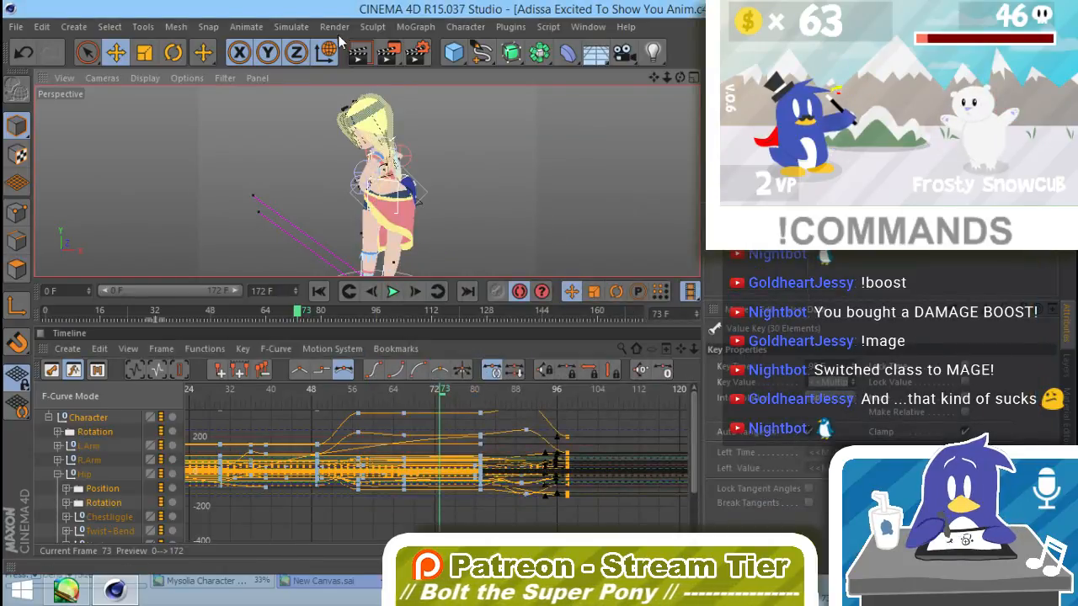
Step: Render the shortened frame range to the Picture Viewer, continuing without saving
{"action": "left_click", "coordinate": [333, 27]}
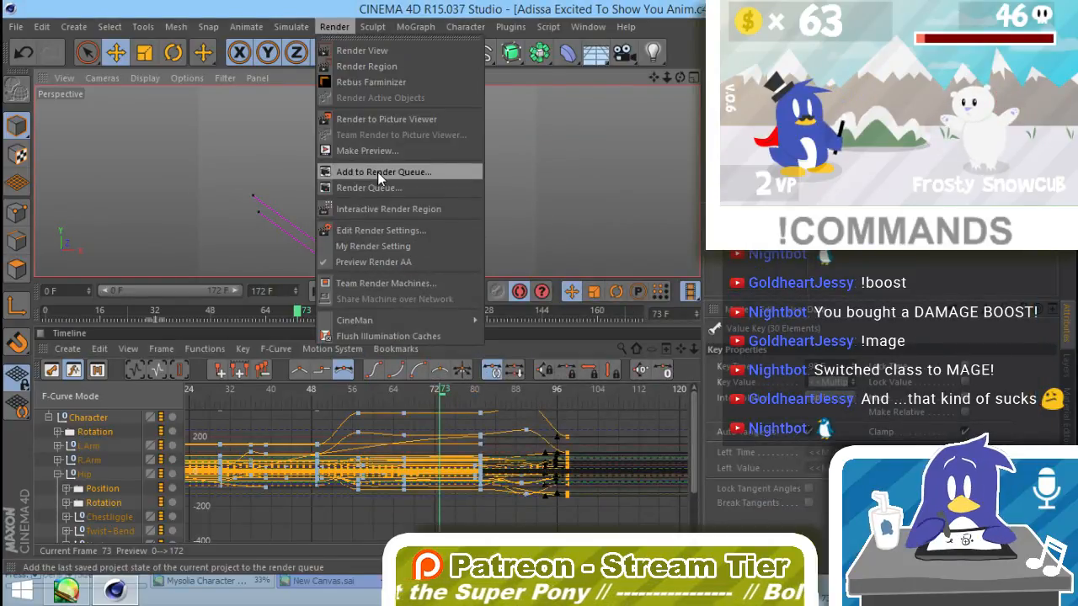
{"action": "left_click", "coordinate": [380, 119]}
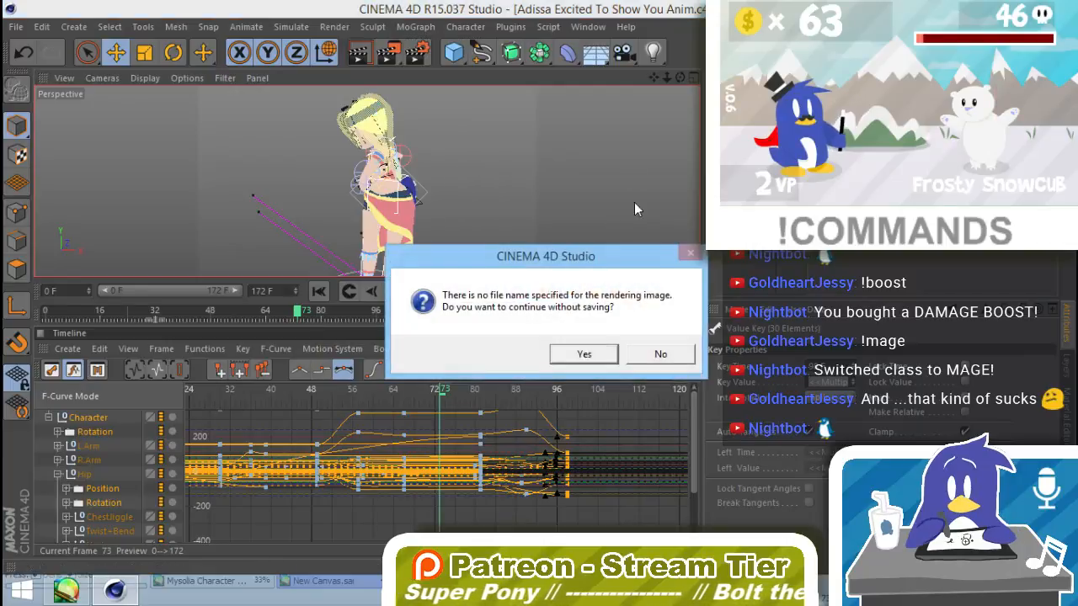
{"action": "left_click", "coordinate": [660, 355]}
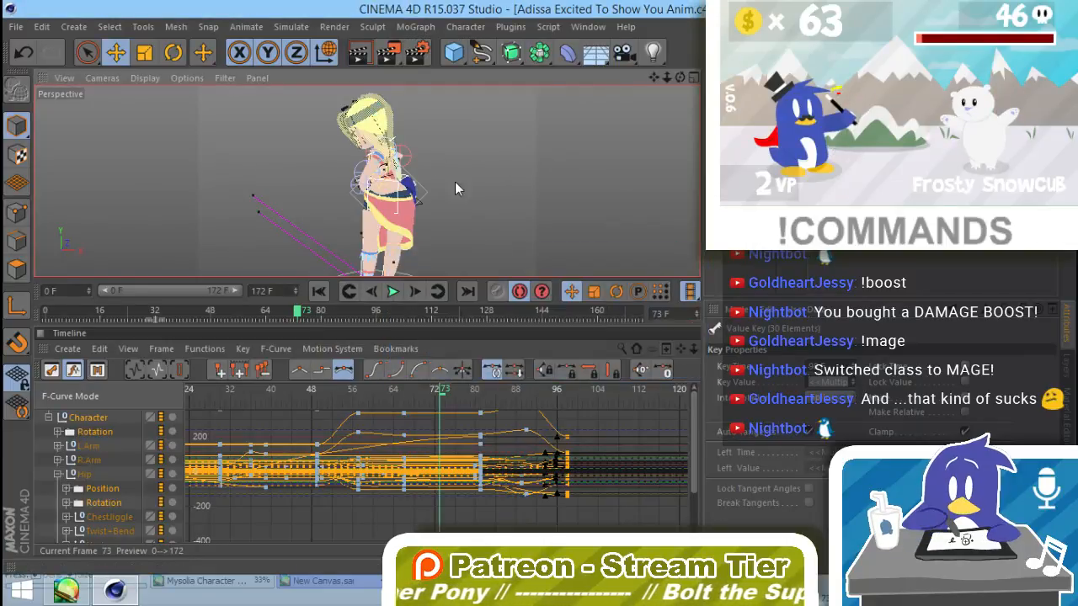
{"action": "left_click", "coordinate": [392, 51]}
{"action": "left_click", "coordinate": [579, 353]}
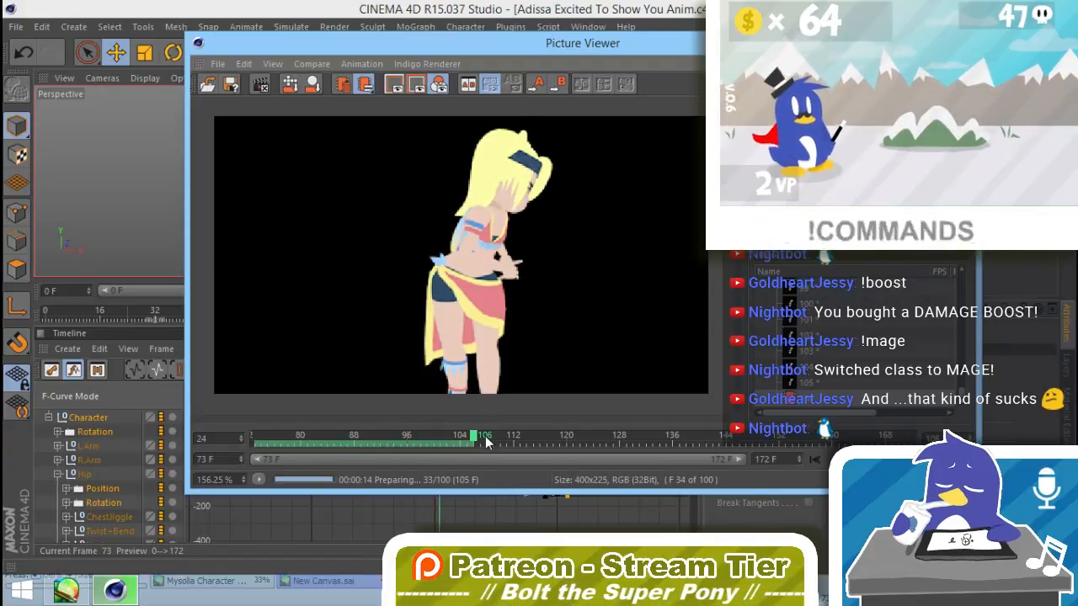
Step: Stop the render, scrub the rendered turn between frames 73 and 94 and close the Picture Viewer
{"action": "left_click", "coordinate": [259, 83]}
{"action": "left_click", "coordinate": [573, 360]}
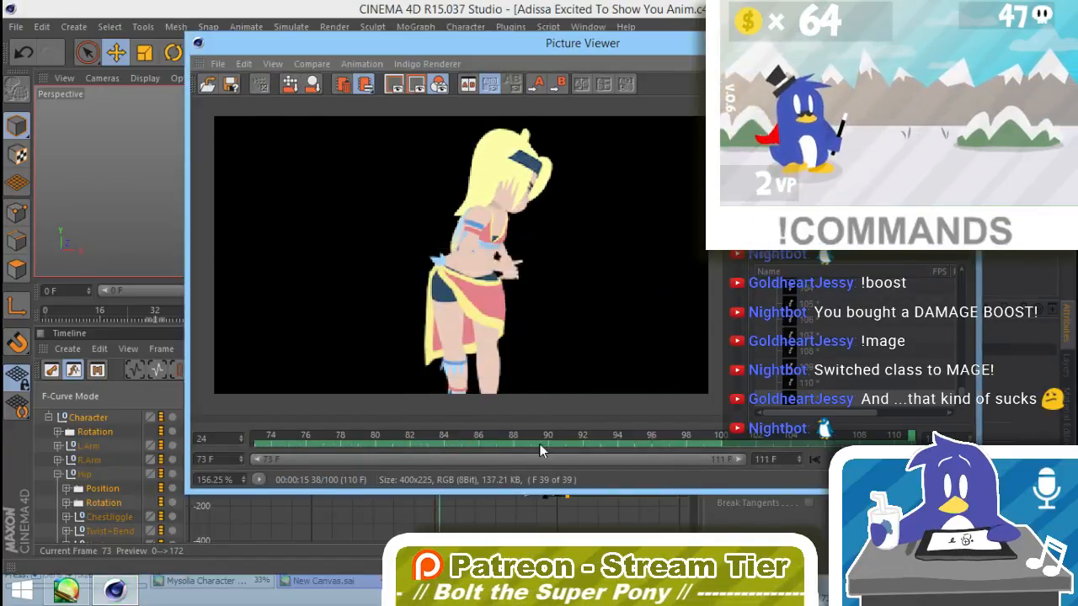
{"action": "left_click", "coordinate": [703, 437]}
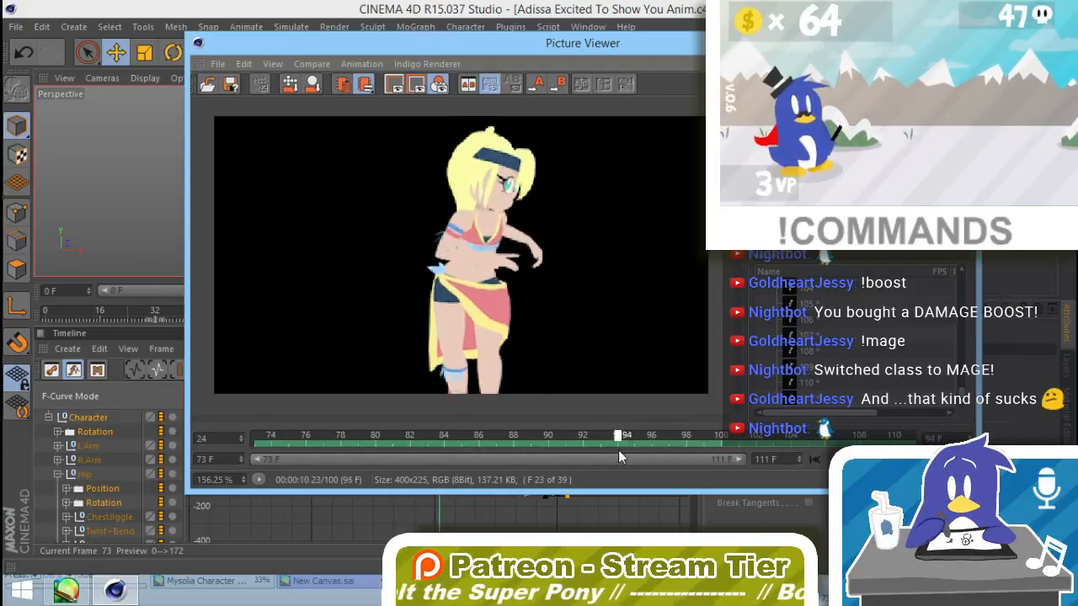
{"action": "left_click_drag", "start_coordinate": [619, 457], "coordinate": [249, 450]}
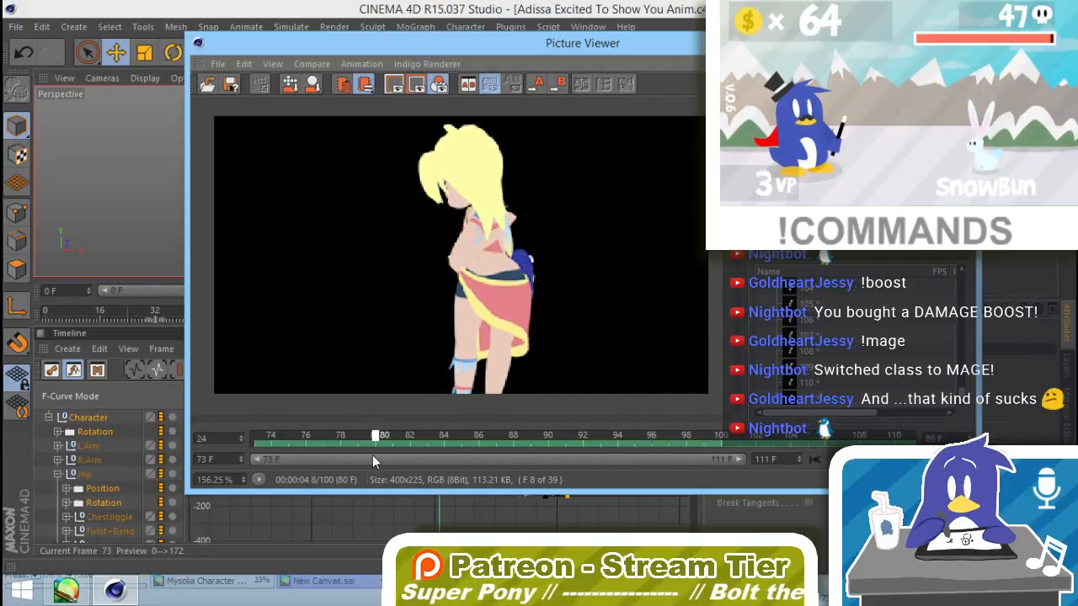
{"action": "mouse_move", "coordinate": [372, 454]}
{"action": "left_mouse_down"}
{"action": "mouse_move", "coordinate": [426, 460]}
{"action": "mouse_move", "coordinate": [352, 445]}
{"action": "mouse_move", "coordinate": [264, 454]}
{"action": "mouse_move", "coordinate": [406, 450]}
{"action": "mouse_move", "coordinate": [366, 446]}
{"action": "mouse_move", "coordinate": [648, 464]}
{"action": "mouse_move", "coordinate": [703, 455]}
{"action": "mouse_move", "coordinate": [379, 448]}
{"action": "left_mouse_up"}
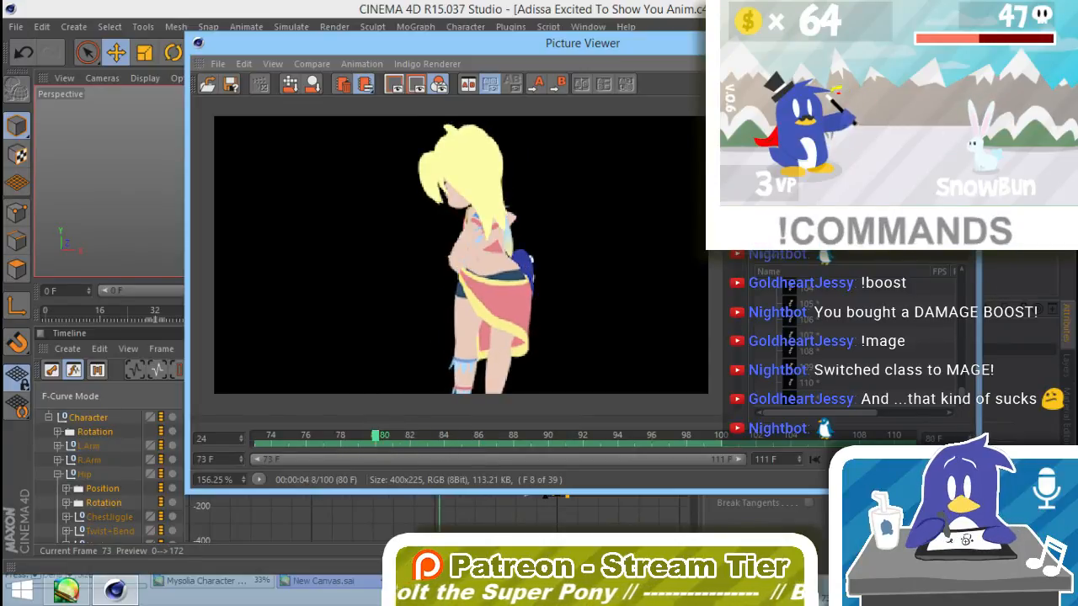
{"action": "left_click", "coordinate": [962, 40]}
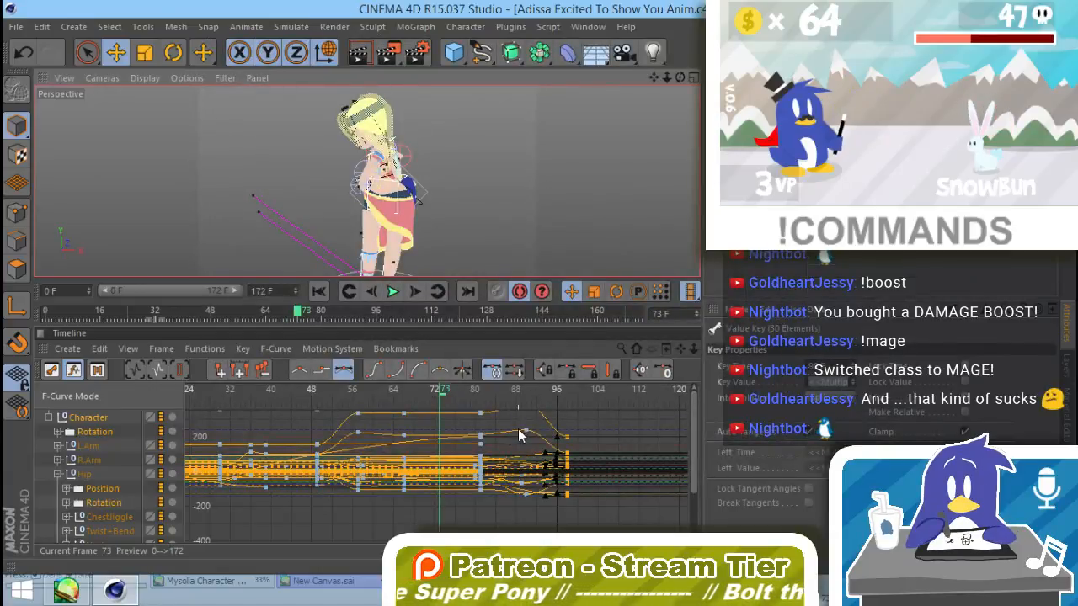
Step: Examine the F-curve keys around frame 81 up close and move the current time to frame 80
{"action": "right_click_drag", "start_coordinate": [518, 429], "coordinate": [705, 348], "text": "alt"}
{"action": "middle_click_drag", "start_coordinate": [602, 374], "coordinate": [605, 430], "text": "alt"}
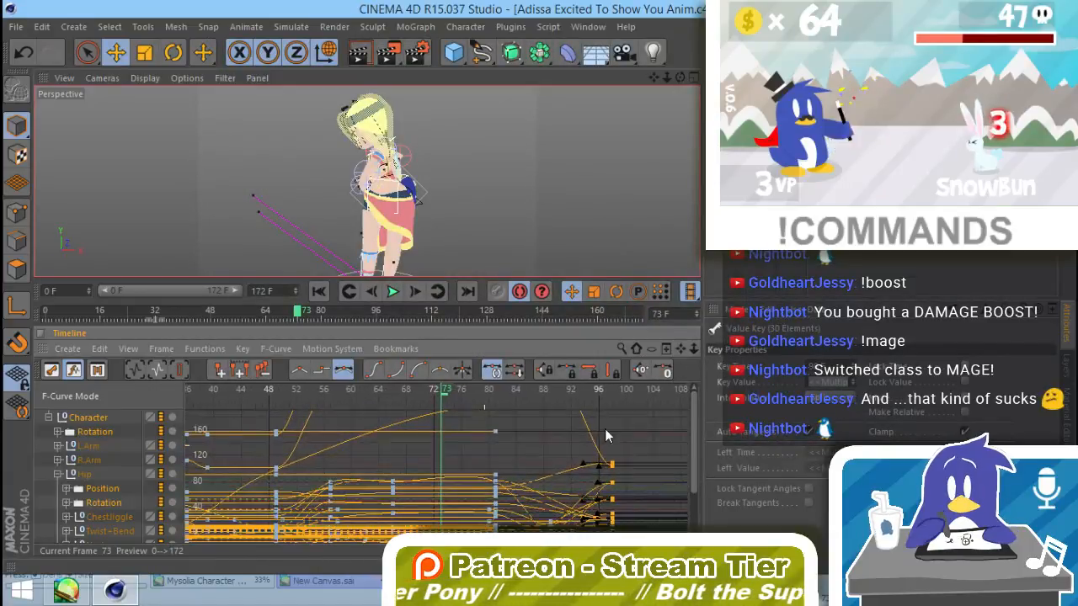
{"action": "middle_click_drag", "start_coordinate": [524, 426], "coordinate": [401, 394], "text": "alt"}
{"action": "right_click_drag", "start_coordinate": [409, 449], "coordinate": [628, 439], "text": "alt"}
{"action": "mouse_move", "coordinate": [330, 506]}
{"action": "right_mouse_down", "text": "alt"}
{"action": "mouse_move", "coordinate": [327, 542]}
{"action": "mouse_move", "coordinate": [331, 452]}
{"action": "mouse_move", "coordinate": [325, 549]}
{"action": "mouse_move", "coordinate": [311, 508]}
{"action": "right_mouse_up", "text": "alt"}
{"action": "middle_click_drag", "start_coordinate": [281, 473], "coordinate": [402, 471], "text": "alt"}
{"action": "right_click_drag", "start_coordinate": [404, 474], "coordinate": [491, 166], "text": "alt"}
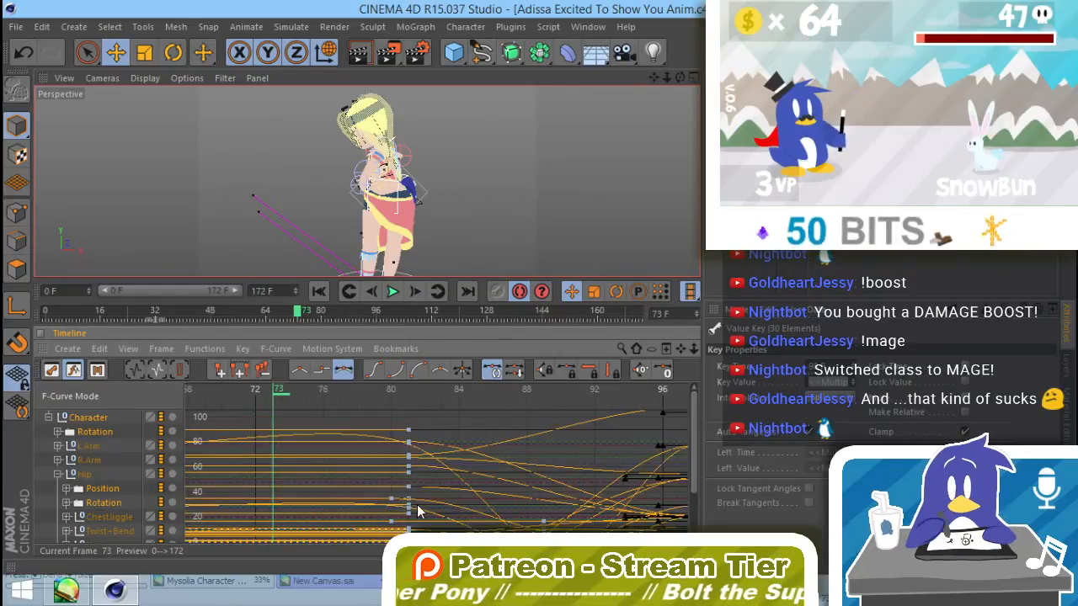
{"action": "middle_click_drag", "start_coordinate": [416, 504], "coordinate": [414, 387], "text": "alt"}
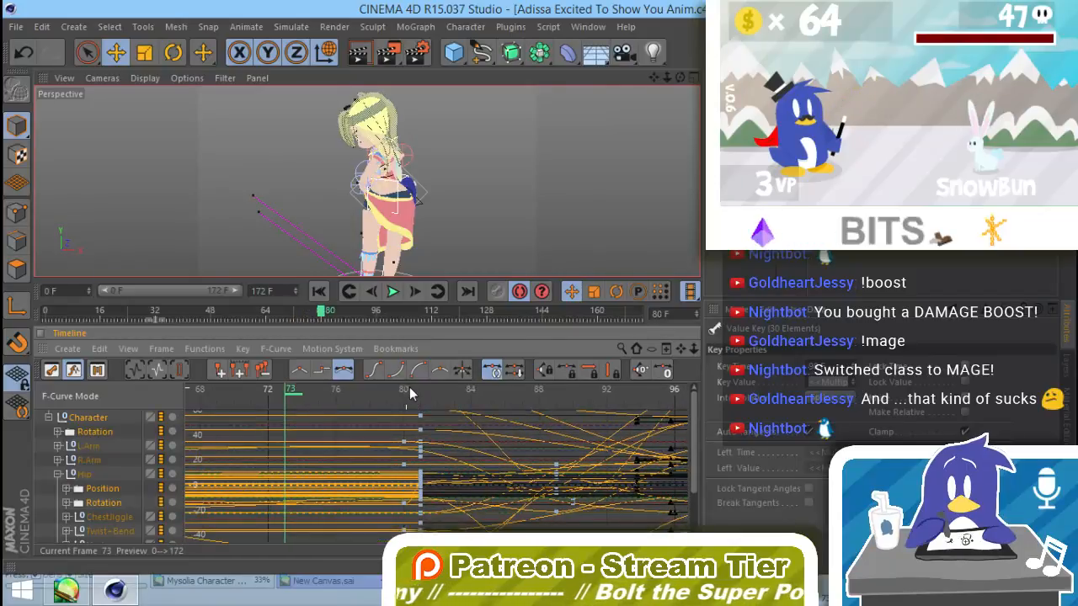
{"action": "left_click", "coordinate": [415, 389]}
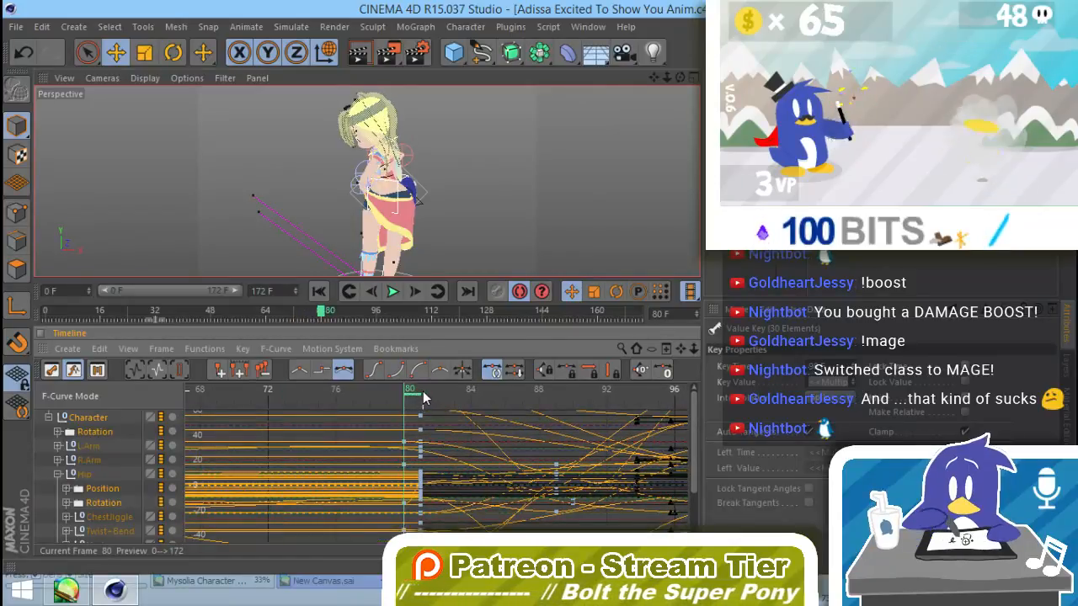
Step: Inspect the F-curves of the Character's controls in turn, ending with only the Hip's curves selected
{"action": "left_click", "coordinate": [96, 433]}
{"action": "left_click", "coordinate": [93, 422]}
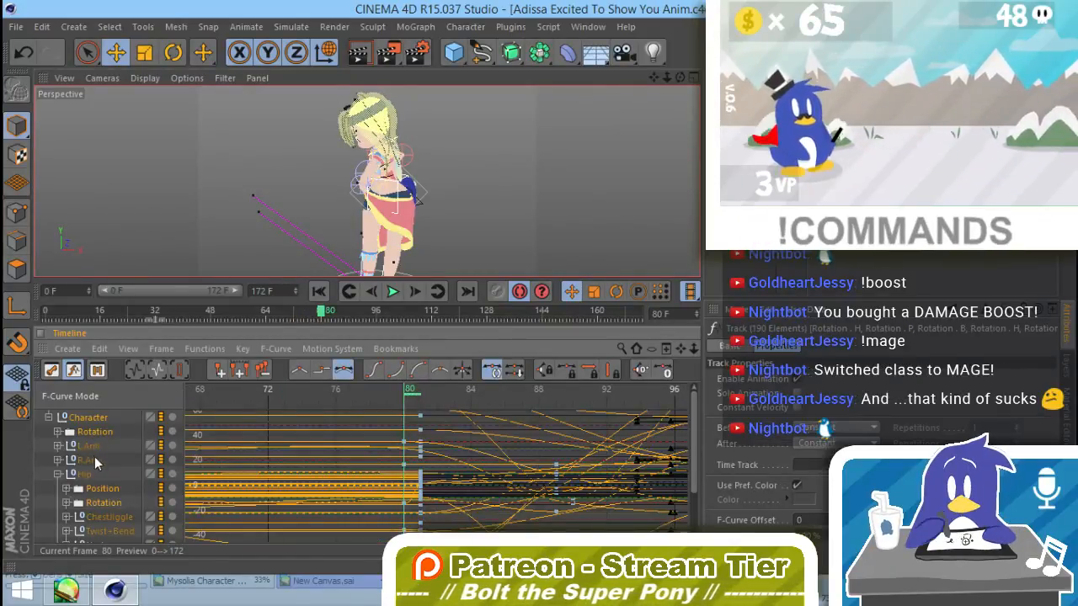
{"action": "left_click", "coordinate": [93, 451]}
{"action": "left_click", "coordinate": [90, 460]}
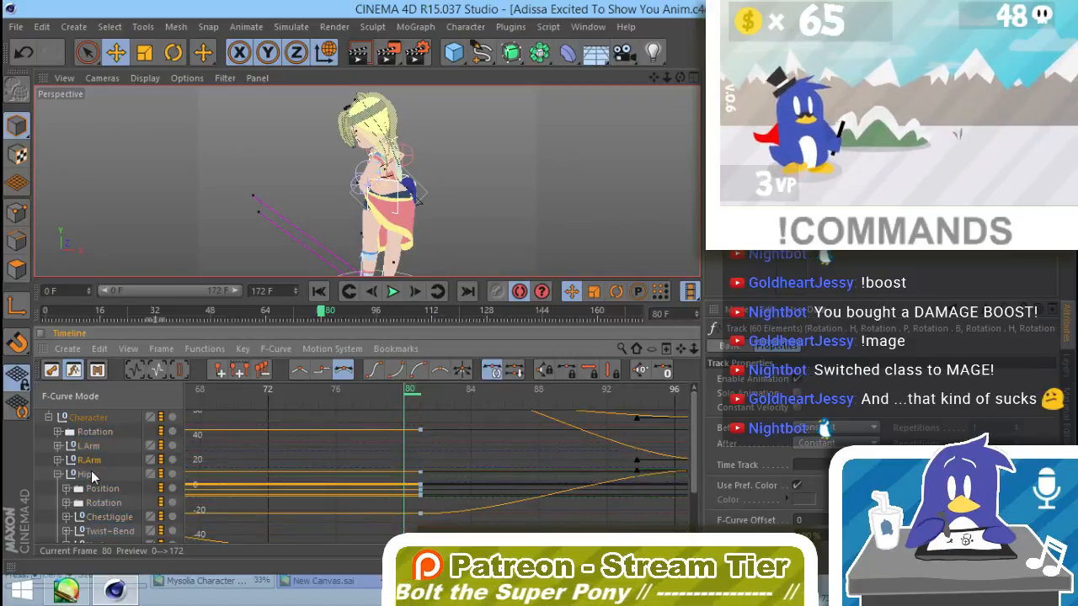
{"action": "left_click", "coordinate": [91, 475]}
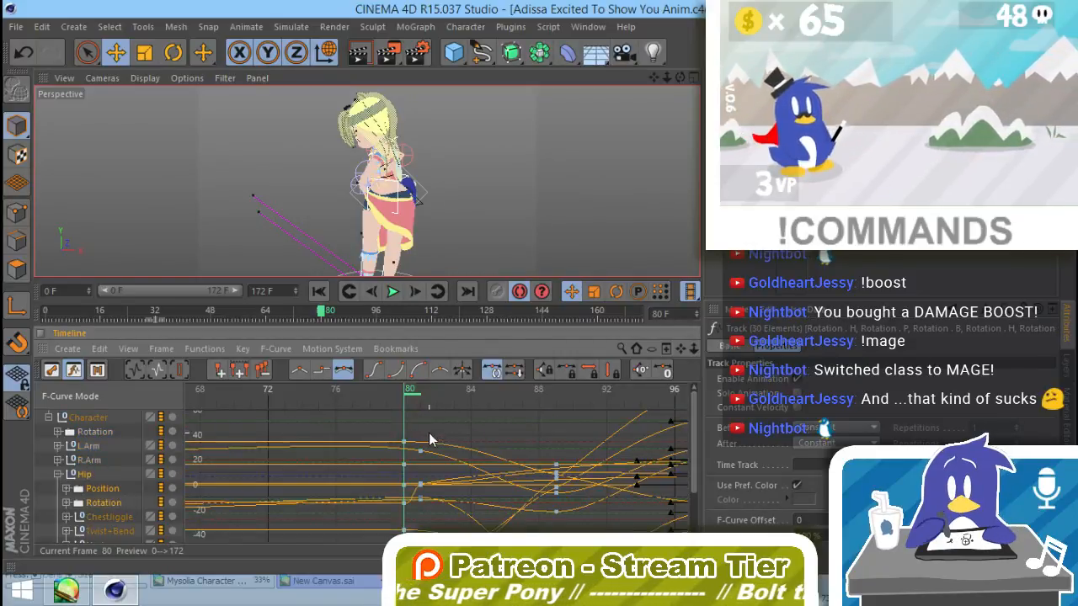
Step: Move the Hip's stray keys at frame 80 to frame 81 and scrub back to frame 79
{"action": "middle_click_drag", "start_coordinate": [465, 463], "coordinate": [467, 447], "text": "alt"}
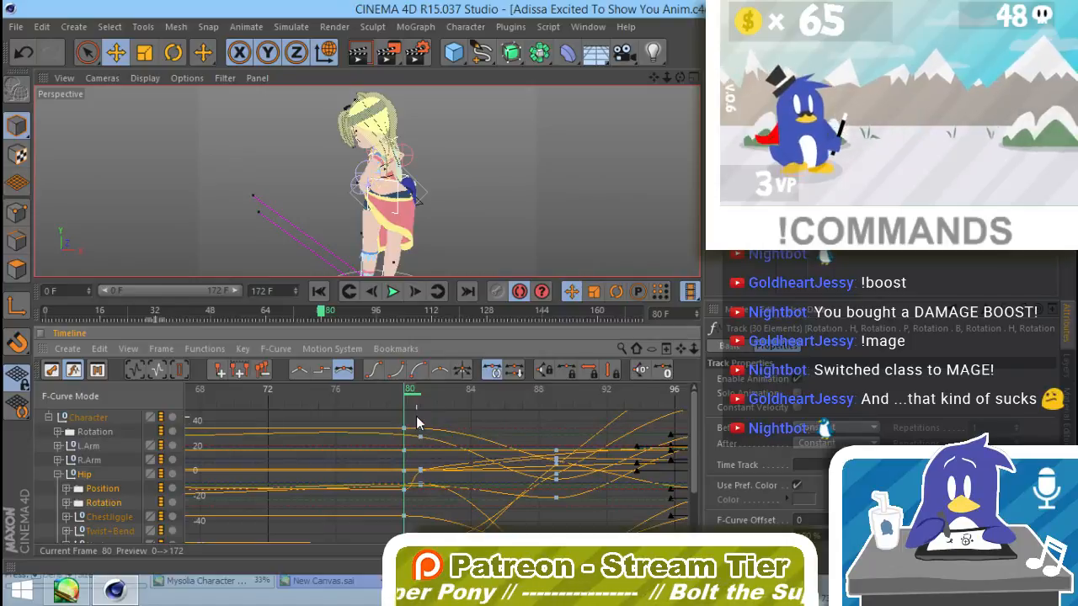
{"action": "middle_click_drag", "start_coordinate": [412, 411], "coordinate": [412, 416], "text": "alt"}
{"action": "key", "text": "ctrl+z"}
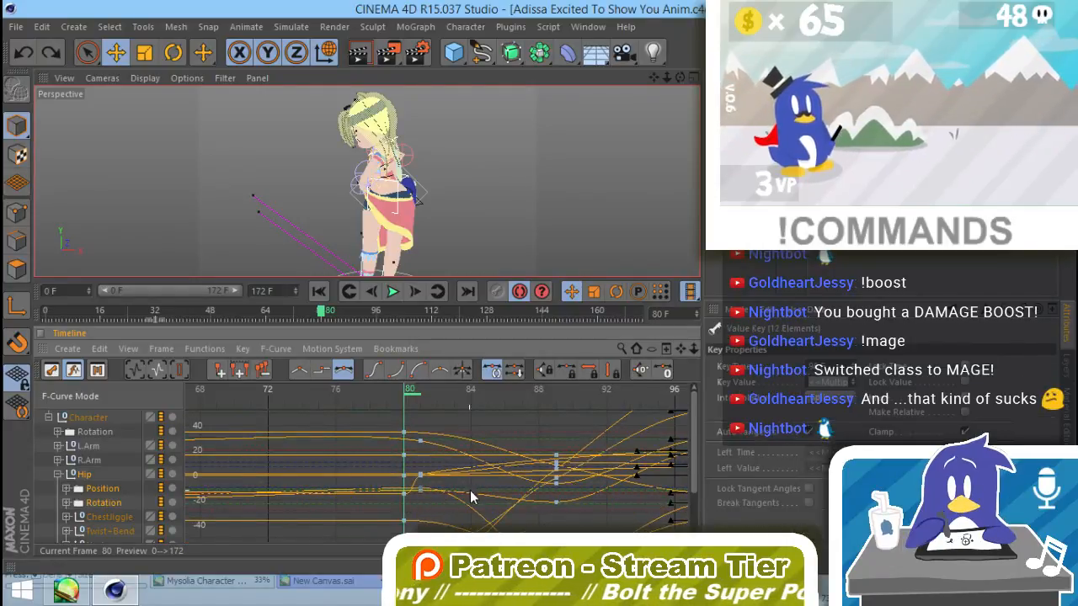
{"action": "middle_click_drag", "start_coordinate": [513, 502], "coordinate": [522, 461], "text": "alt"}
{"action": "right_click_drag", "start_coordinate": [527, 461], "coordinate": [515, 484], "text": "alt"}
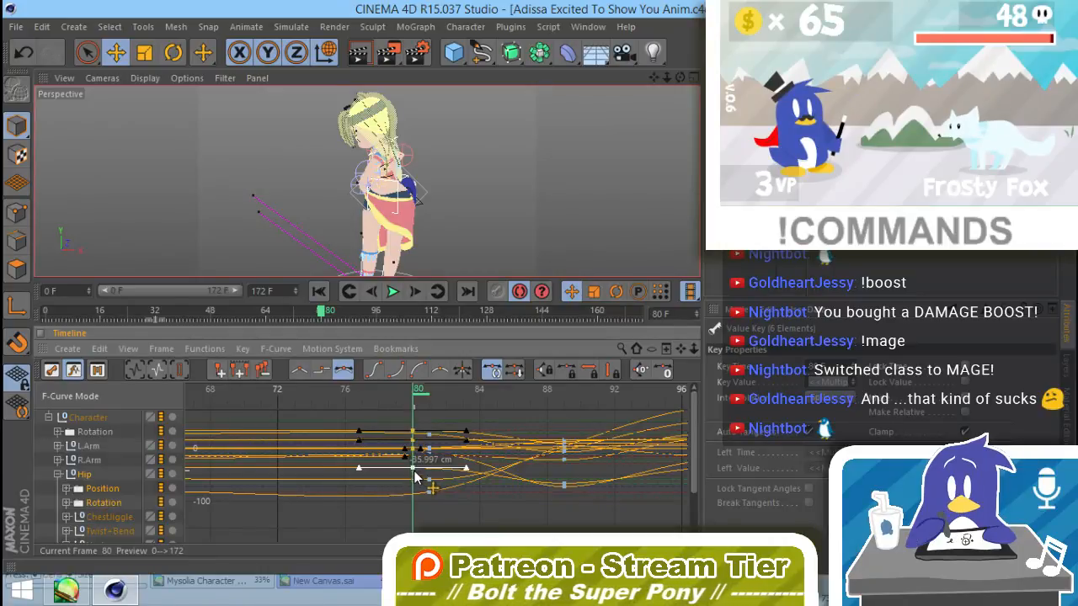
{"action": "left_click_drag", "start_coordinate": [413, 470], "coordinate": [426, 467]}
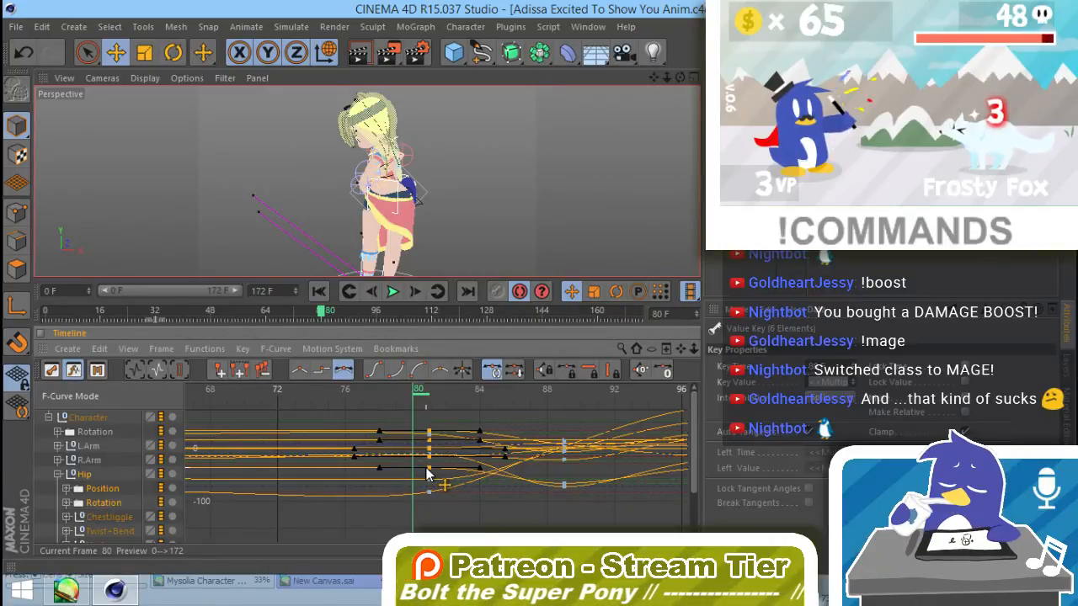
{"action": "left_click", "coordinate": [448, 499]}
{"action": "left_click", "coordinate": [430, 395]}
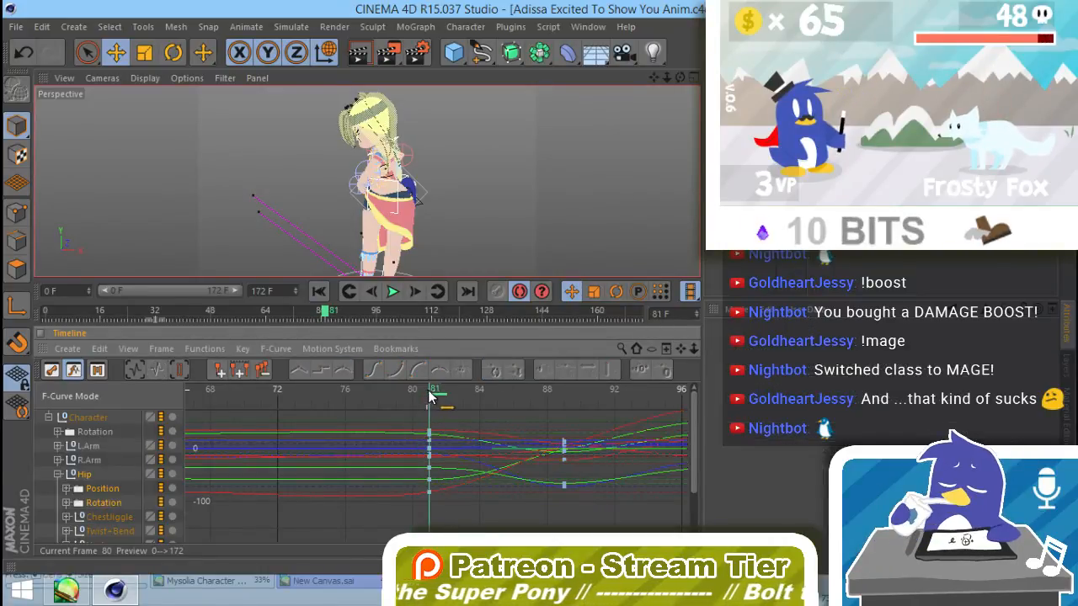
{"action": "mouse_move", "coordinate": [428, 391]}
{"action": "left_mouse_down"}
{"action": "mouse_move", "coordinate": [474, 389]}
{"action": "mouse_move", "coordinate": [441, 393]}
{"action": "mouse_move", "coordinate": [519, 407]}
{"action": "mouse_move", "coordinate": [401, 409]}
{"action": "left_mouse_up"}
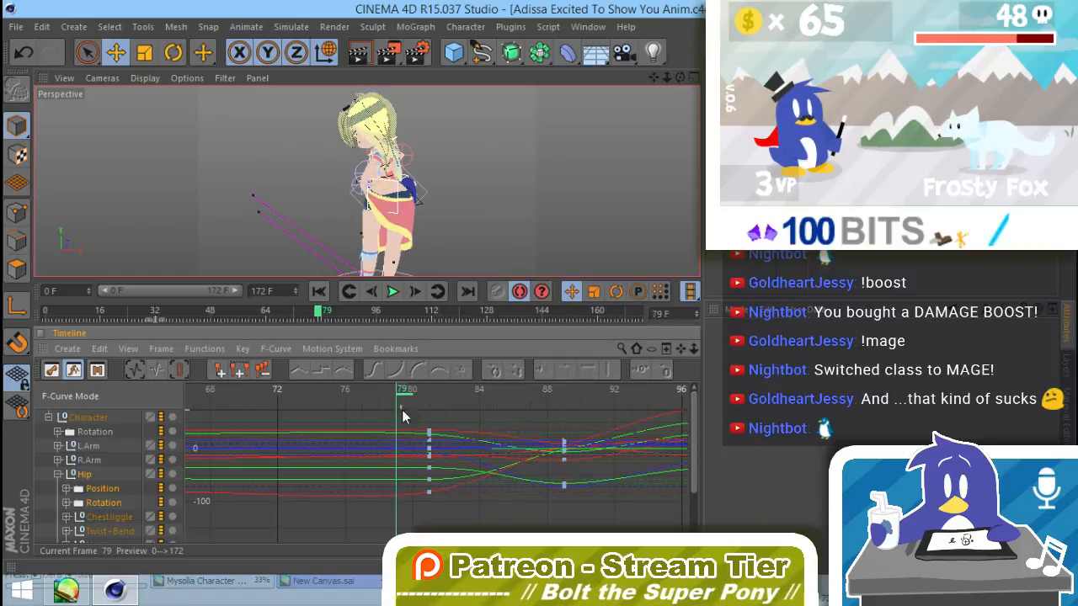
Step: Render the frame range to the Picture Viewer without saving and stop the render at about frame 102
{"action": "left_click", "coordinate": [387, 52]}
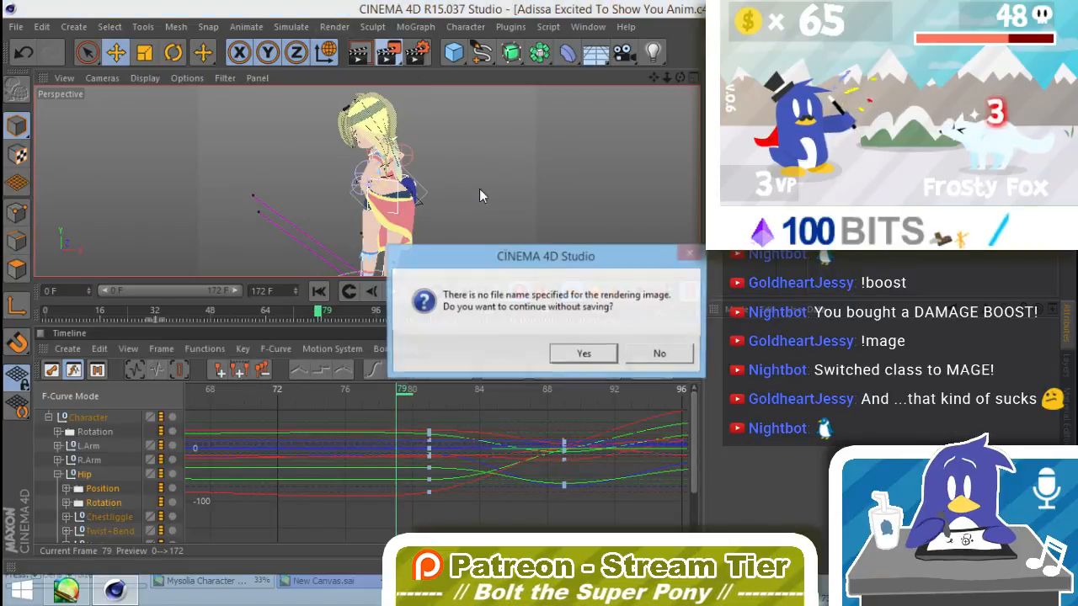
{"action": "left_click", "coordinate": [581, 354]}
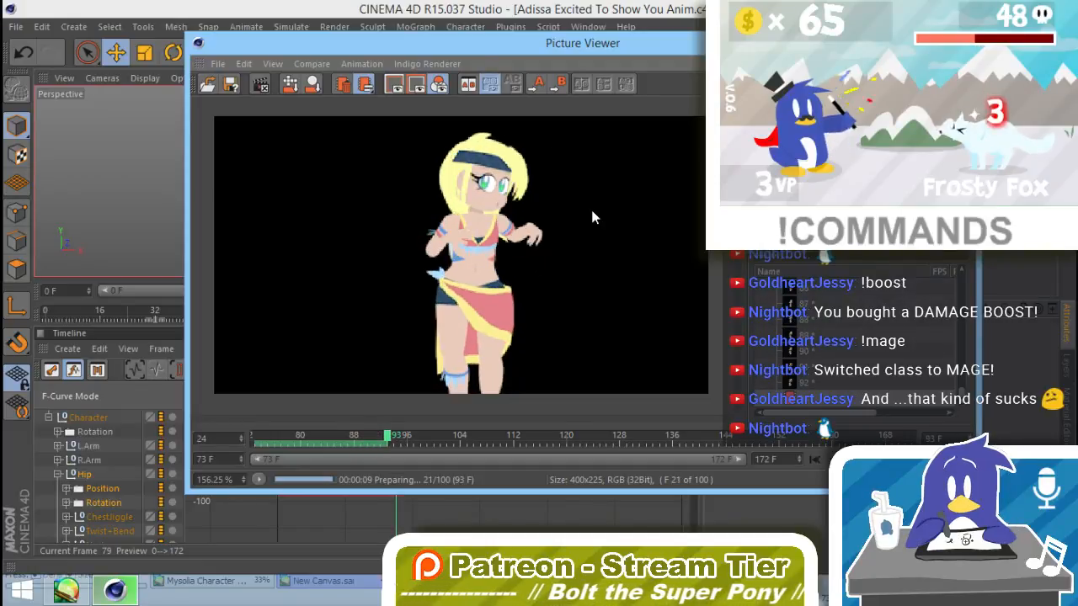
{"action": "left_click", "coordinate": [260, 82]}
{"action": "left_click", "coordinate": [561, 354]}
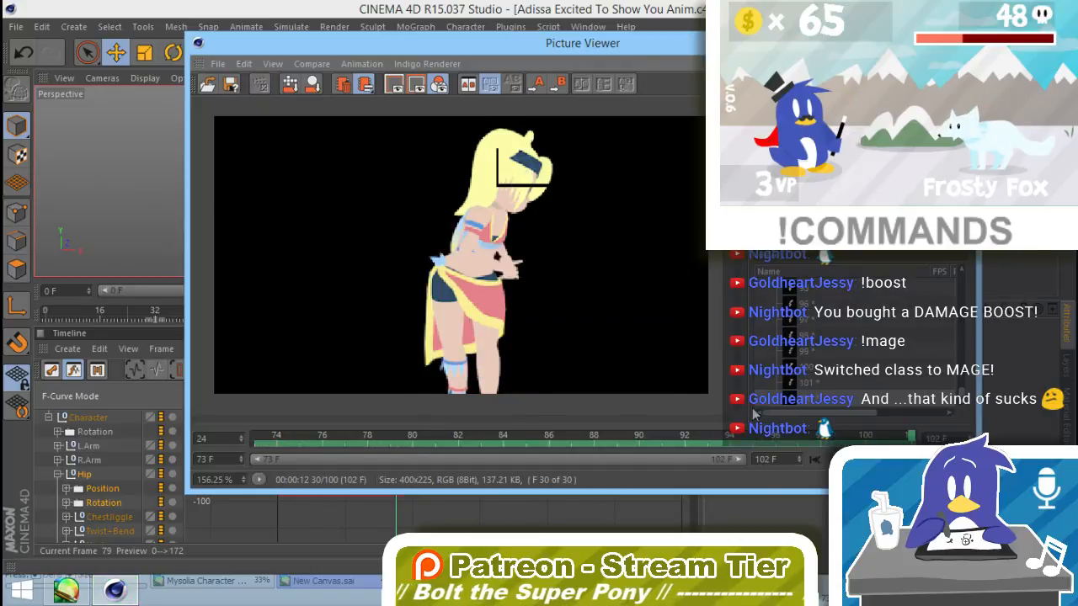
Step: Scrub back and forth through the rendered turn to check its motion and close the Picture Viewer
{"action": "left_click_drag", "start_coordinate": [909, 436], "coordinate": [619, 414]}
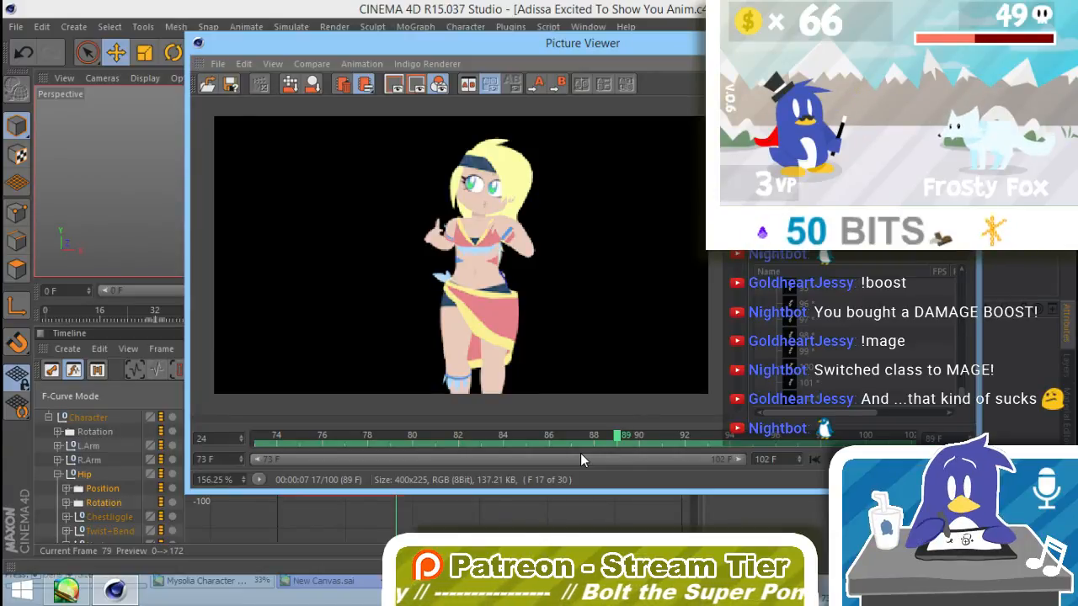
{"action": "mouse_move", "coordinate": [593, 435]}
{"action": "left_mouse_down"}
{"action": "mouse_move", "coordinate": [256, 425]}
{"action": "mouse_move", "coordinate": [617, 433]}
{"action": "left_mouse_up"}
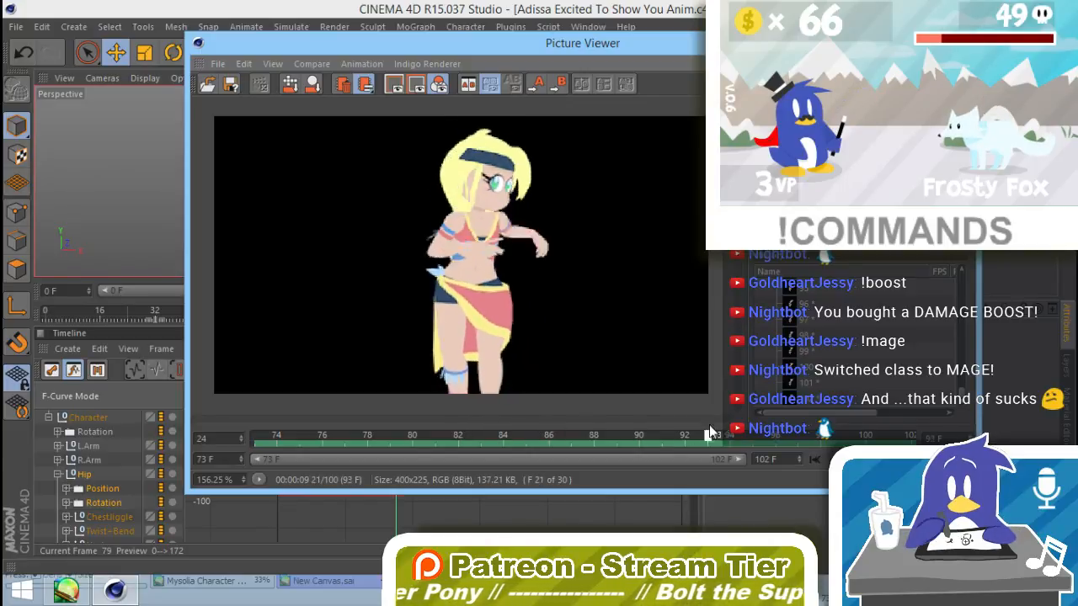
{"action": "mouse_move", "coordinate": [708, 431]}
{"action": "left_mouse_down"}
{"action": "mouse_move", "coordinate": [299, 442]}
{"action": "mouse_move", "coordinate": [431, 461]}
{"action": "left_mouse_up"}
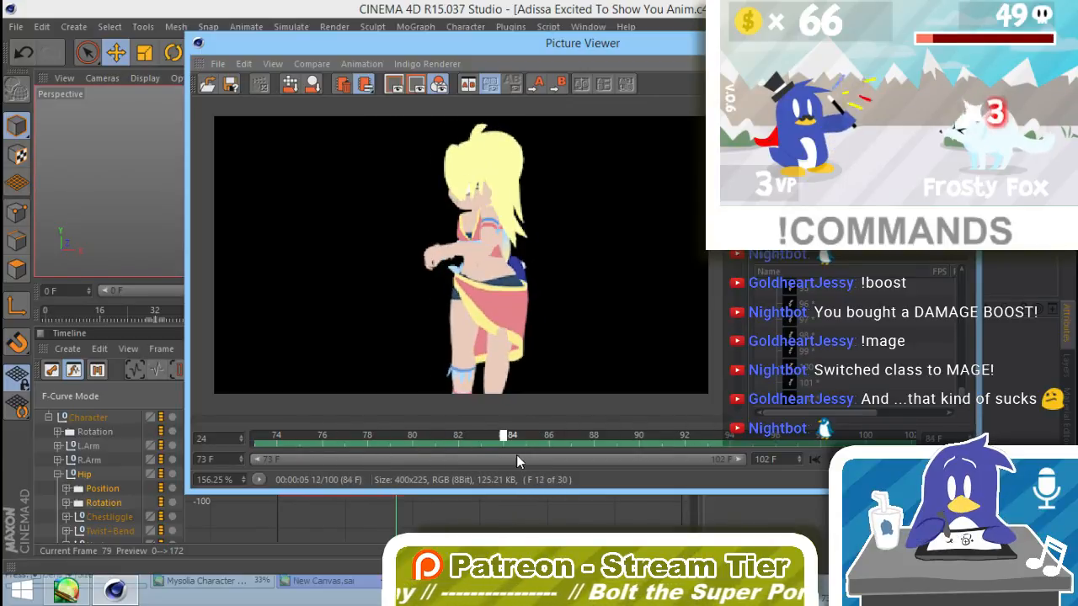
{"action": "mouse_move", "coordinate": [517, 457]}
{"action": "left_mouse_down"}
{"action": "mouse_move", "coordinate": [548, 457]}
{"action": "mouse_move", "coordinate": [457, 439]}
{"action": "mouse_move", "coordinate": [593, 434]}
{"action": "mouse_move", "coordinate": [704, 404]}
{"action": "mouse_move", "coordinate": [417, 440]}
{"action": "mouse_move", "coordinate": [524, 431]}
{"action": "mouse_move", "coordinate": [493, 423]}
{"action": "mouse_move", "coordinate": [525, 418]}
{"action": "mouse_move", "coordinate": [484, 421]}
{"action": "mouse_move", "coordinate": [518, 414]}
{"action": "mouse_move", "coordinate": [477, 435]}
{"action": "mouse_move", "coordinate": [548, 433]}
{"action": "mouse_move", "coordinate": [457, 436]}
{"action": "mouse_move", "coordinate": [695, 429]}
{"action": "mouse_move", "coordinate": [681, 432]}
{"action": "mouse_move", "coordinate": [368, 436]}
{"action": "mouse_move", "coordinate": [572, 436]}
{"action": "mouse_move", "coordinate": [711, 412]}
{"action": "mouse_move", "coordinate": [457, 438]}
{"action": "mouse_move", "coordinate": [506, 438]}
{"action": "mouse_move", "coordinate": [470, 450]}
{"action": "left_mouse_up"}
{"action": "left_click", "coordinate": [961, 40]}
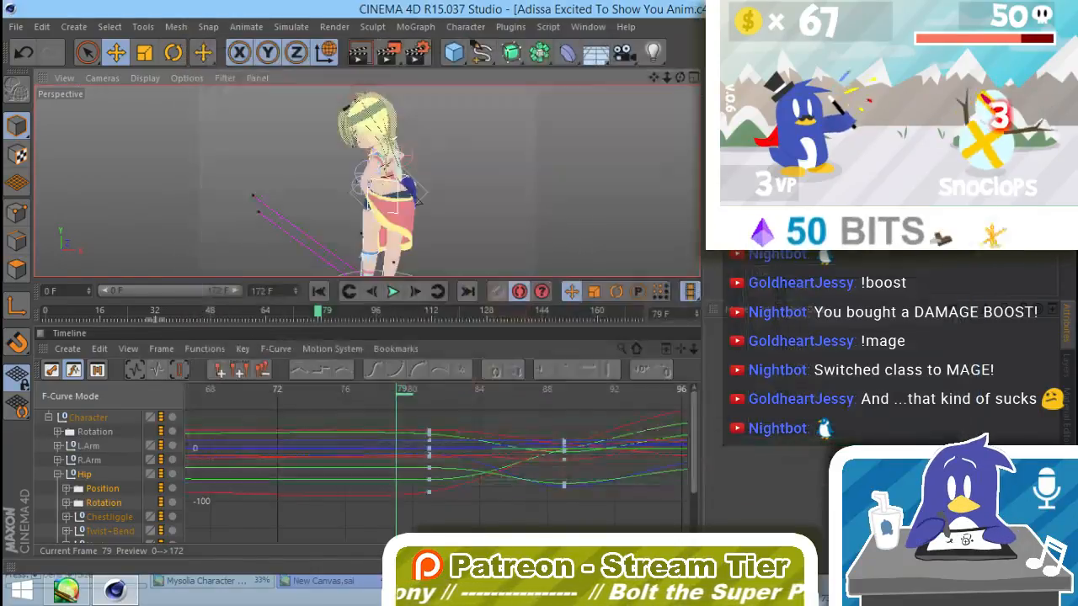
Step: Select the bare lower leg's mesh up close and check its motion between frames 79 and 84, stopping at frame 83
{"action": "middle_click_drag", "start_coordinate": [420, 241], "coordinate": [424, 162], "text": "alt"}
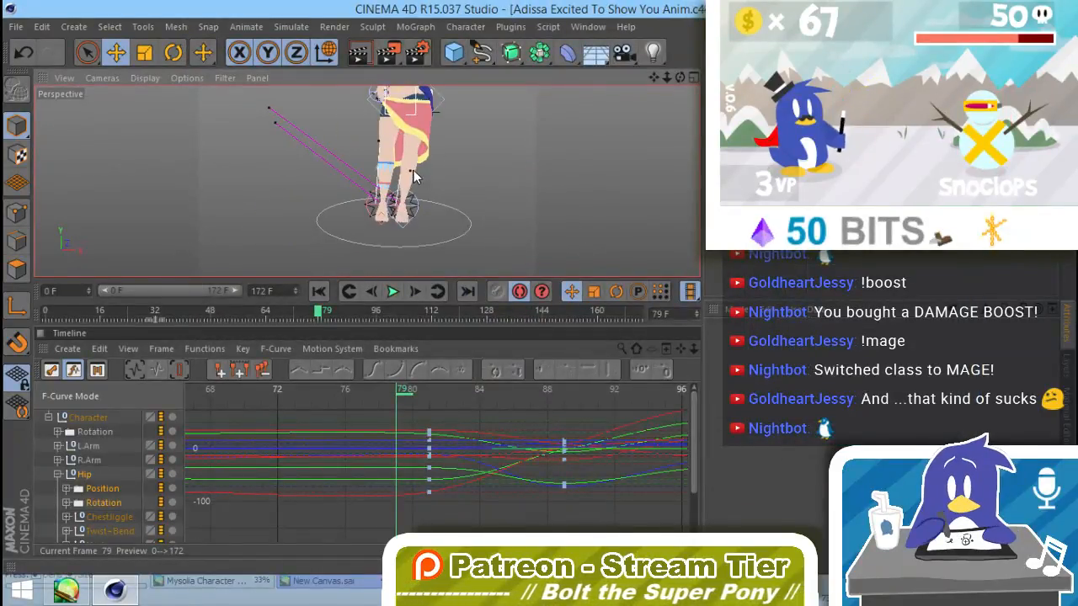
{"action": "right_click_drag", "start_coordinate": [447, 175], "coordinate": [577, 168], "text": "alt"}
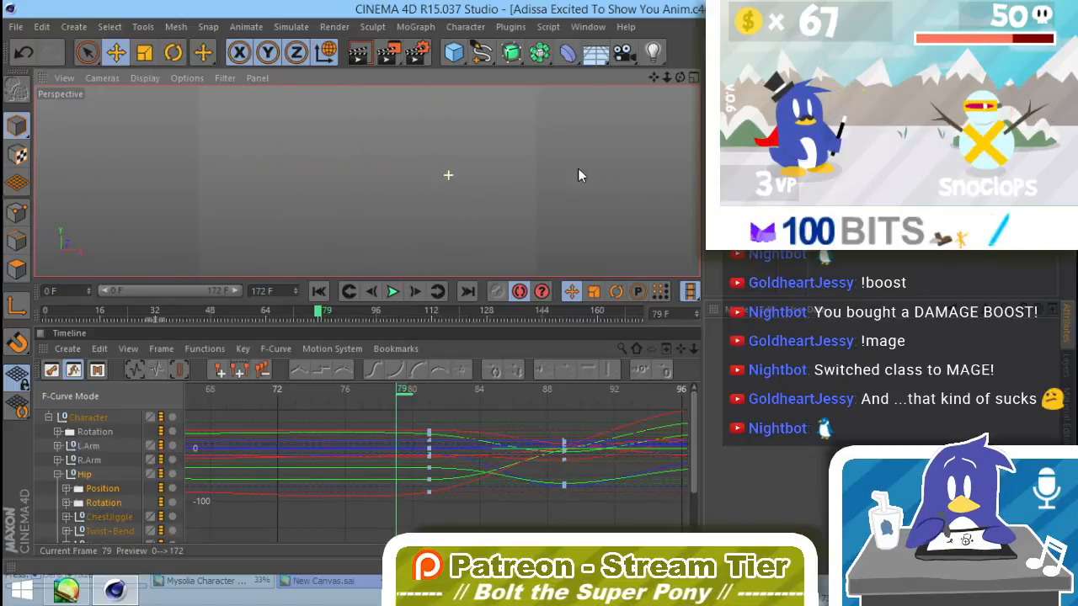
{"action": "right_click_drag", "start_coordinate": [388, 180], "coordinate": [500, 188], "text": "alt"}
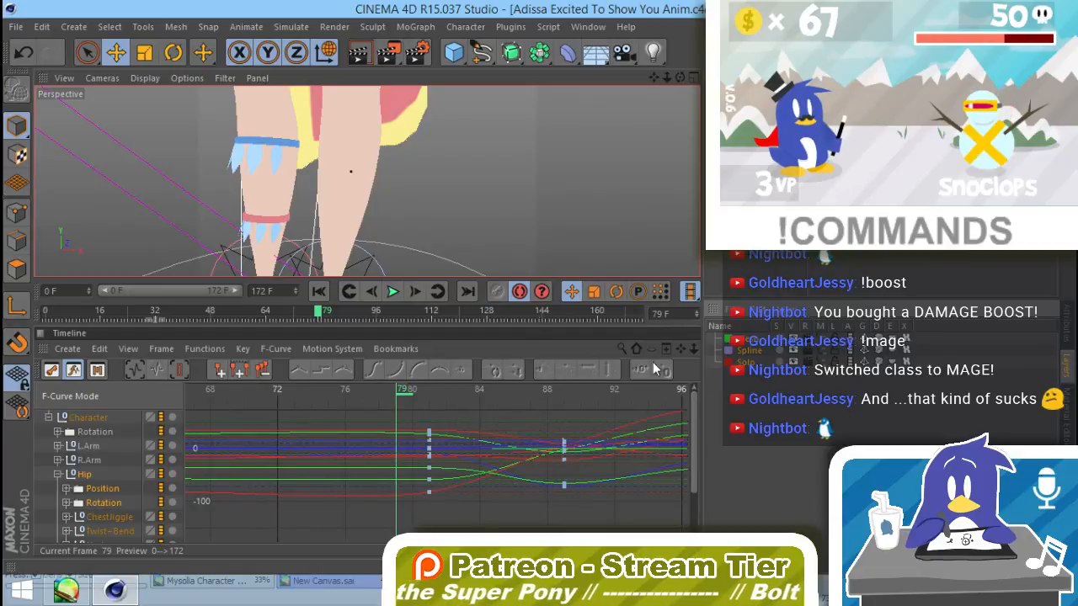
{"action": "left_click", "coordinate": [349, 200]}
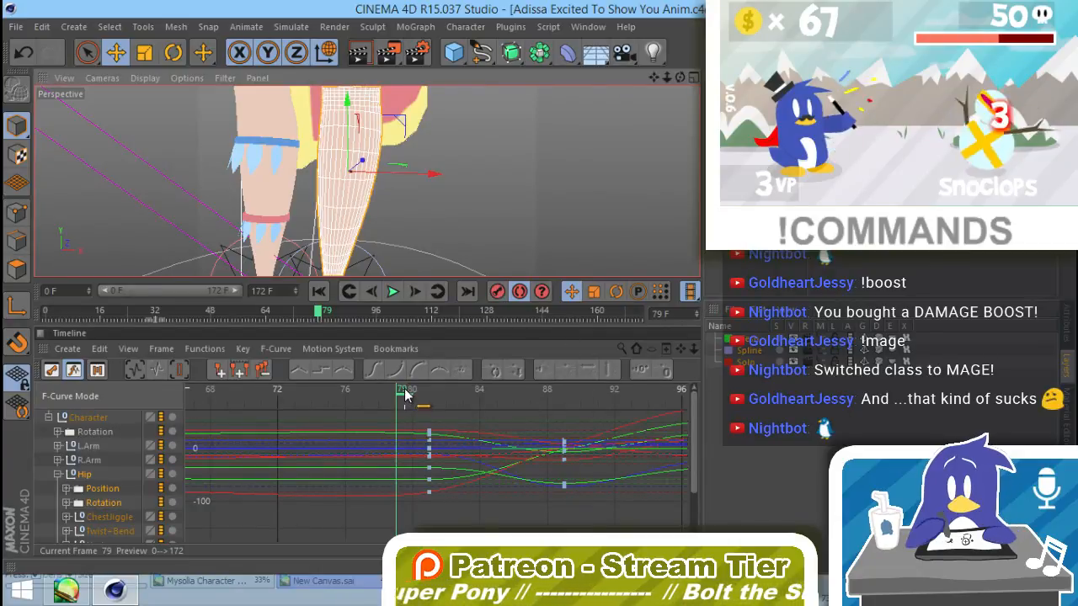
{"action": "left_click", "coordinate": [429, 400]}
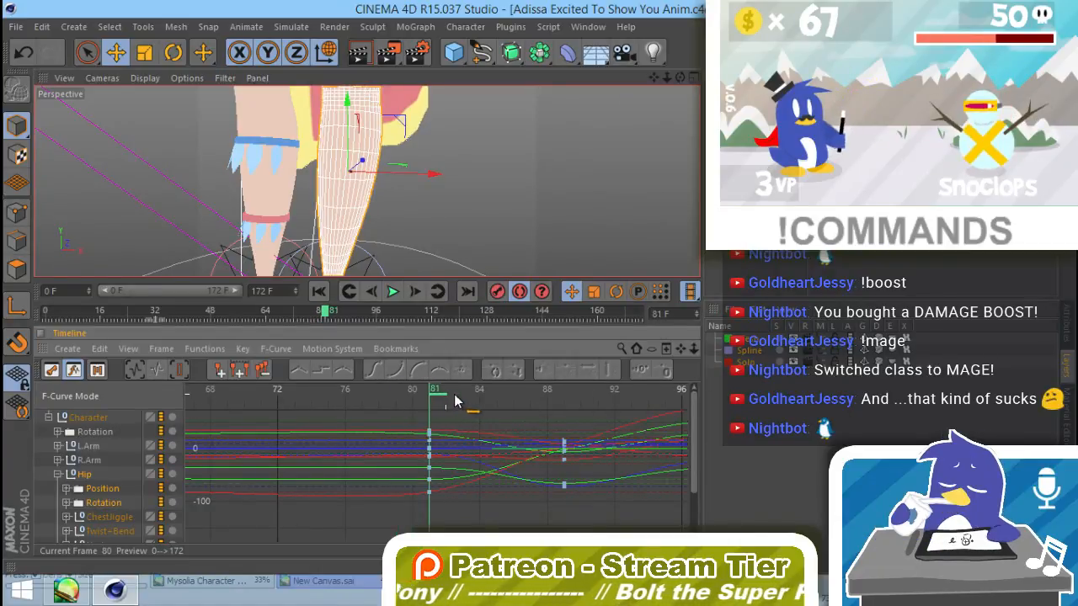
{"action": "left_click_drag", "start_coordinate": [455, 401], "coordinate": [503, 403]}
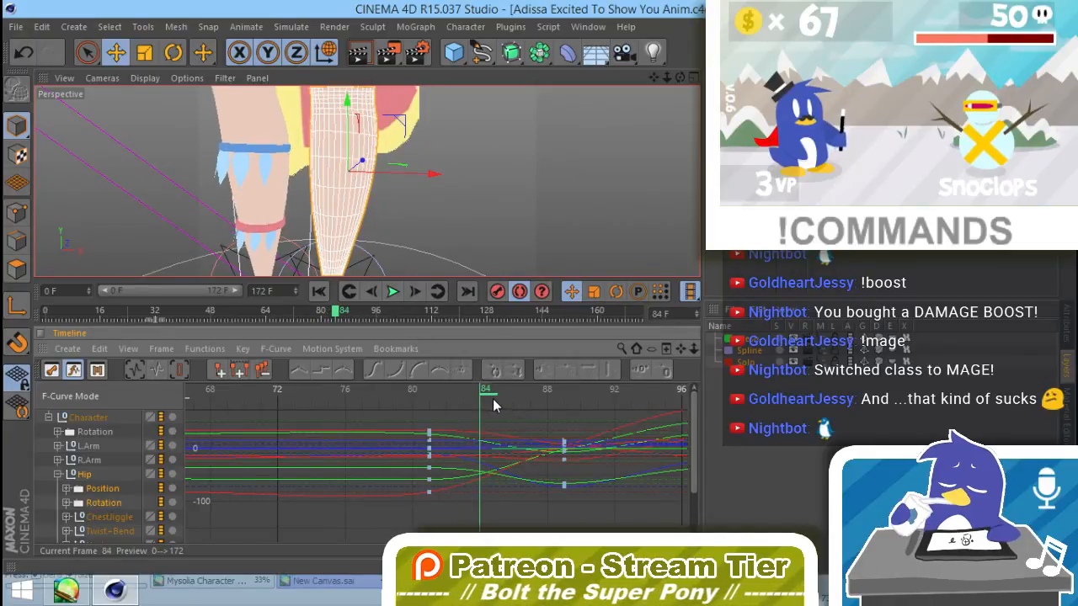
{"action": "left_click", "coordinate": [496, 399]}
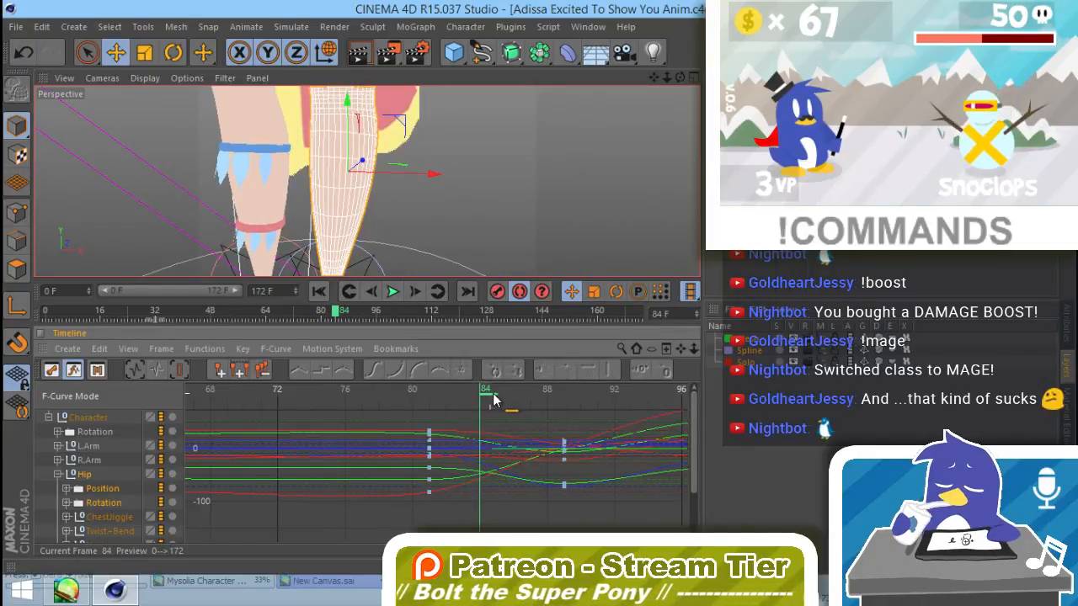
{"action": "left_click_drag", "start_coordinate": [504, 394], "coordinate": [478, 396]}
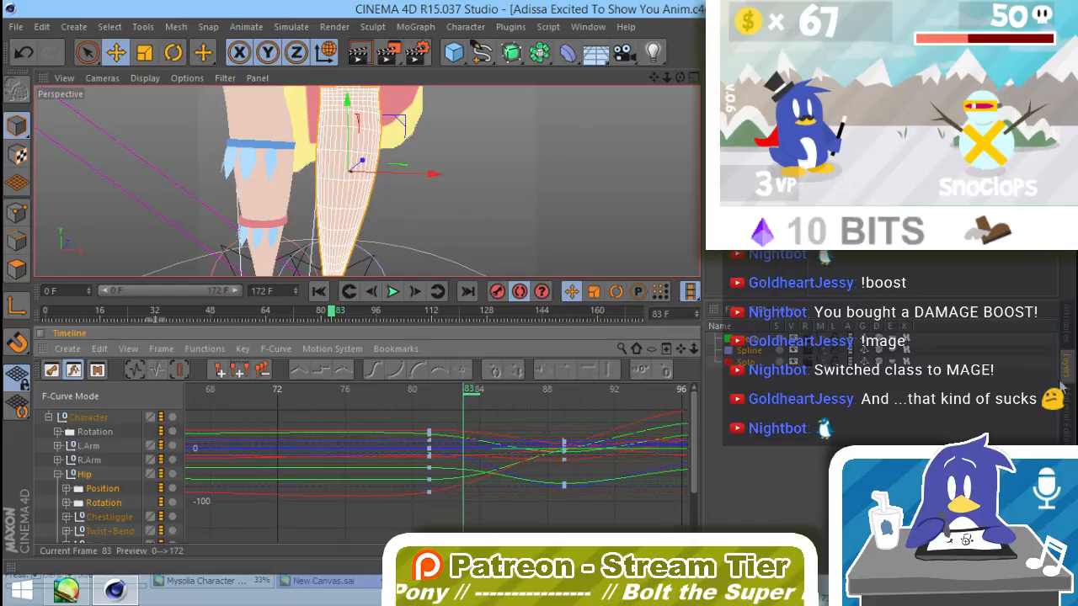
Step: Assign a light blue material to two separate polygons on the front of the selected lower leg
{"action": "left_click", "coordinate": [16, 266]}
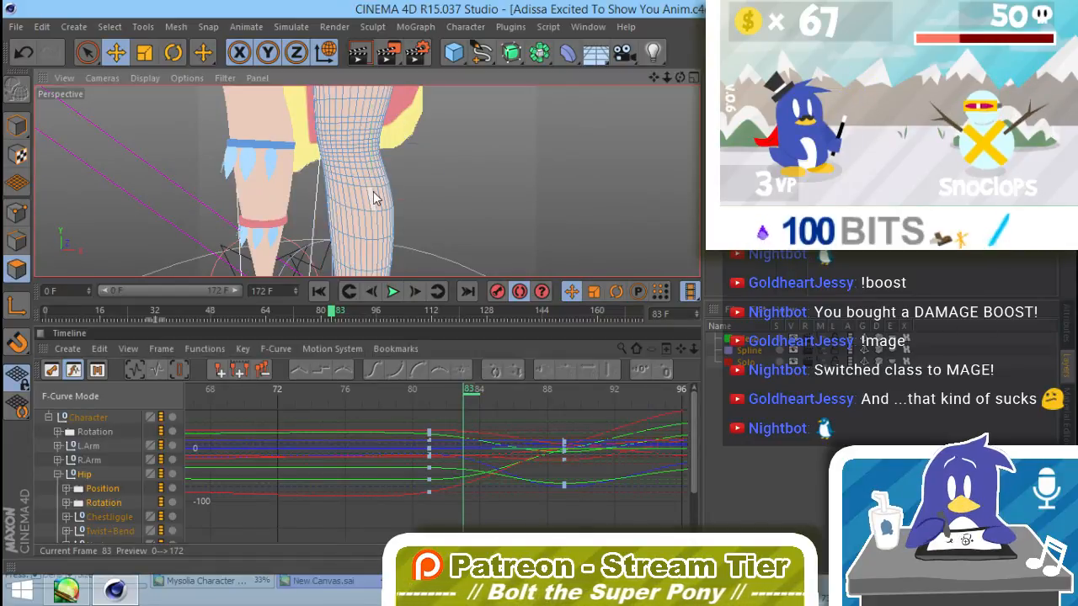
{"action": "left_click", "coordinate": [362, 199]}
{"action": "left_click", "coordinate": [348, 197], "text": "shift"}
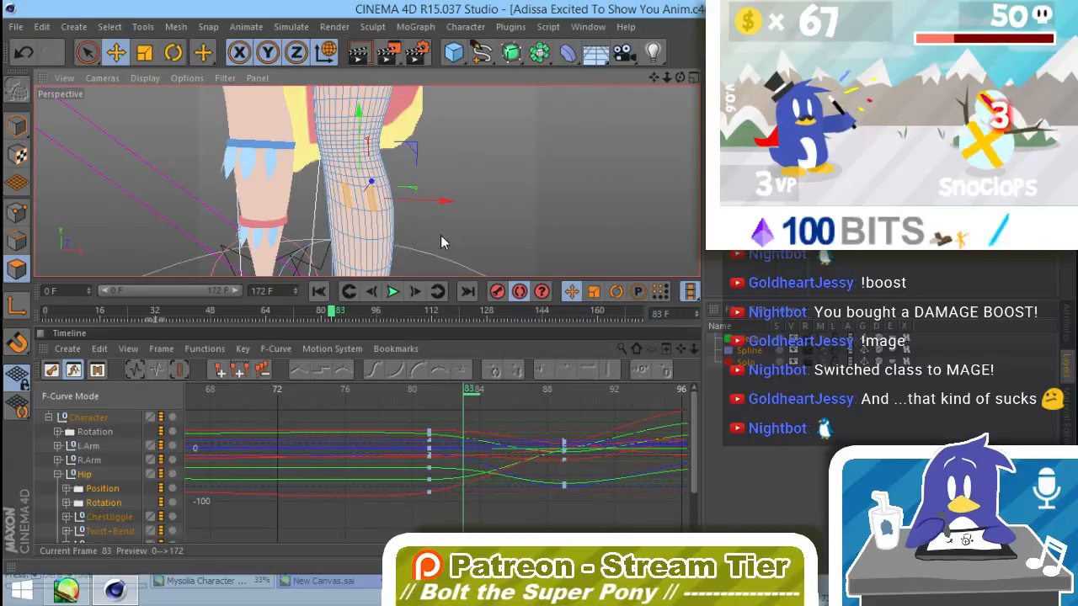
{"action": "left_click", "coordinate": [1067, 411]}
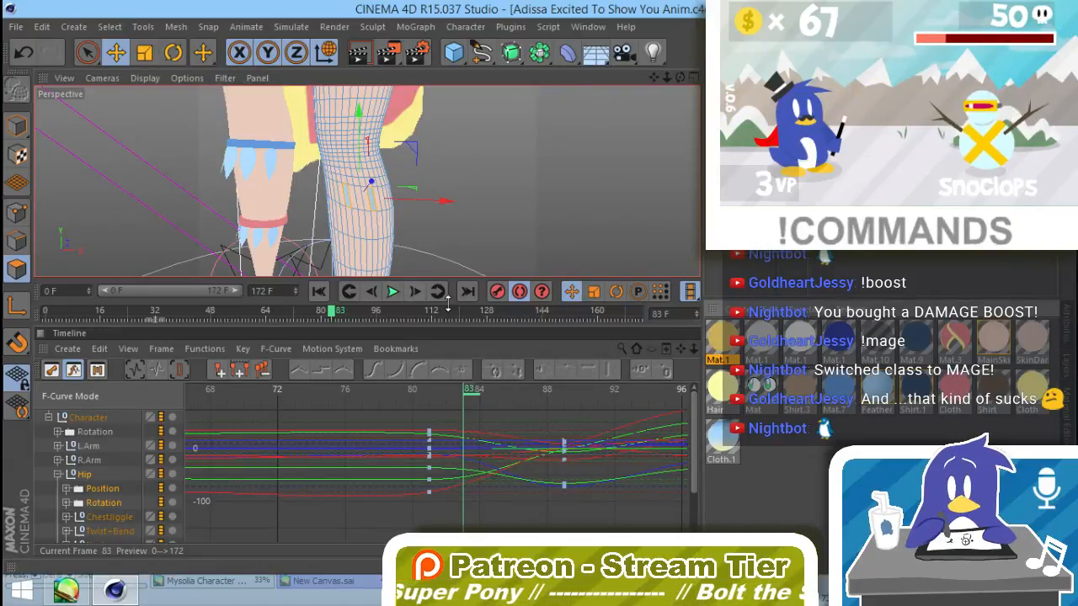
{"action": "left_click", "coordinate": [515, 237]}
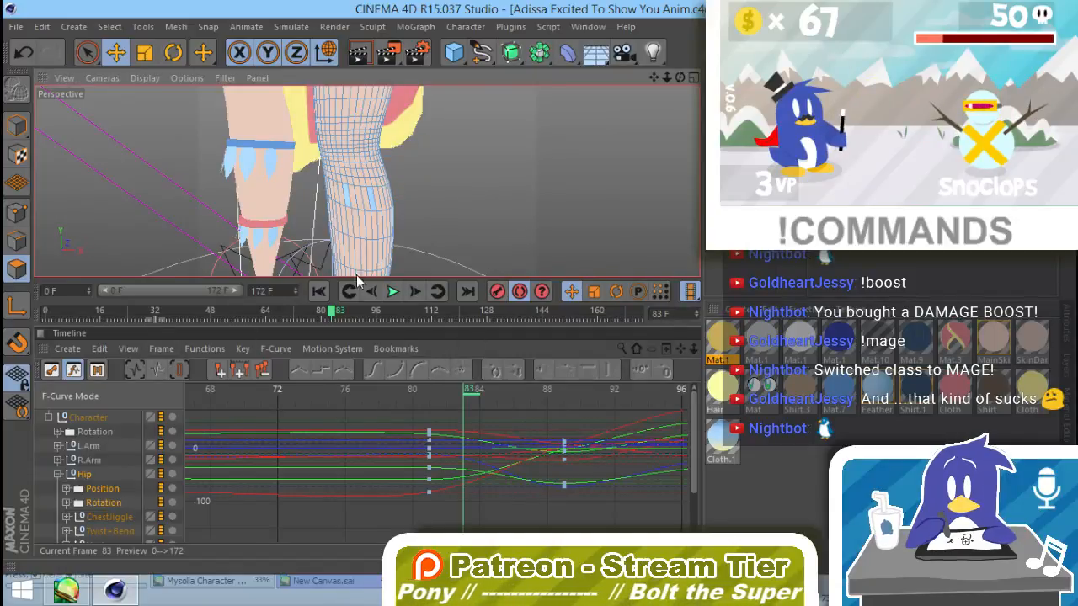
Step: Return to model mode, deselect the leg and scrub back to frame 80 to check the marked leg
{"action": "left_click", "coordinate": [17, 126]}
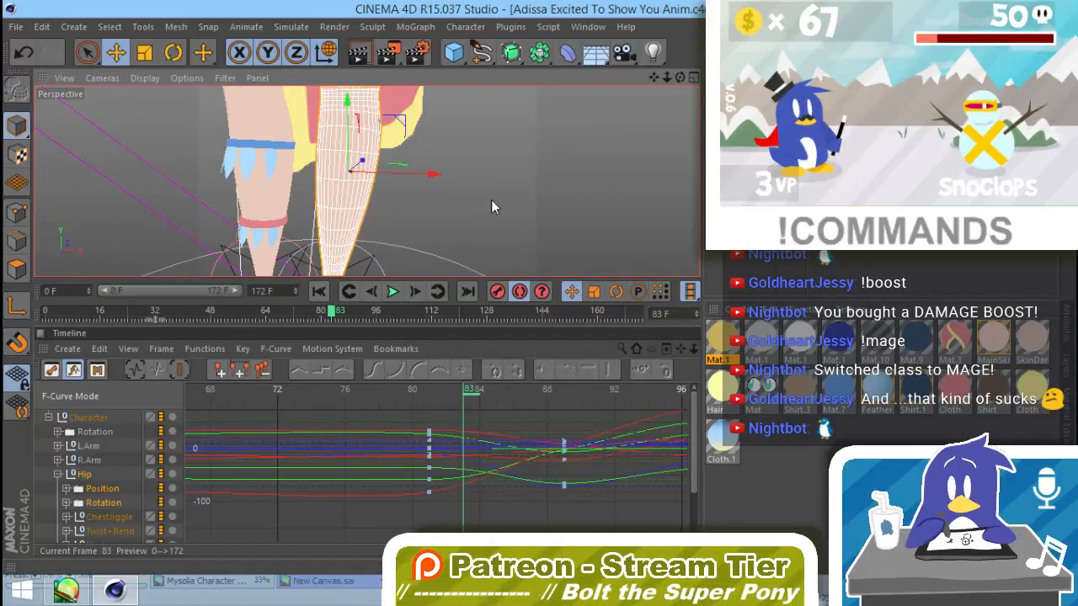
{"action": "left_click", "coordinate": [502, 206]}
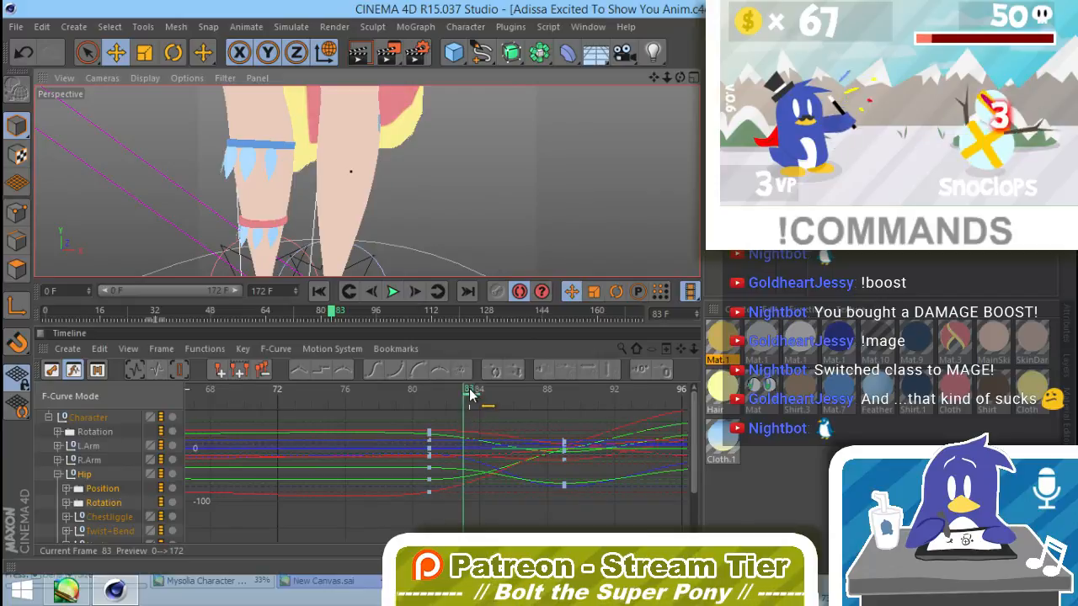
{"action": "left_click_drag", "start_coordinate": [470, 393], "coordinate": [402, 428]}
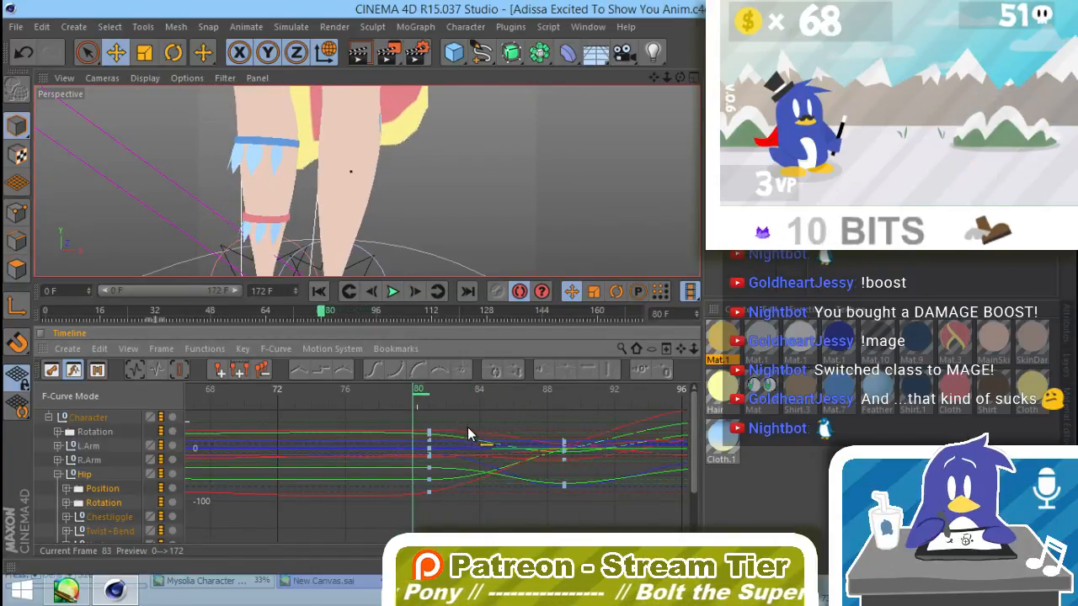
Step: Scrub the marked leg's motion forward to frame 91 and back to frame 82
{"action": "left_click_drag", "start_coordinate": [468, 426], "coordinate": [603, 421]}
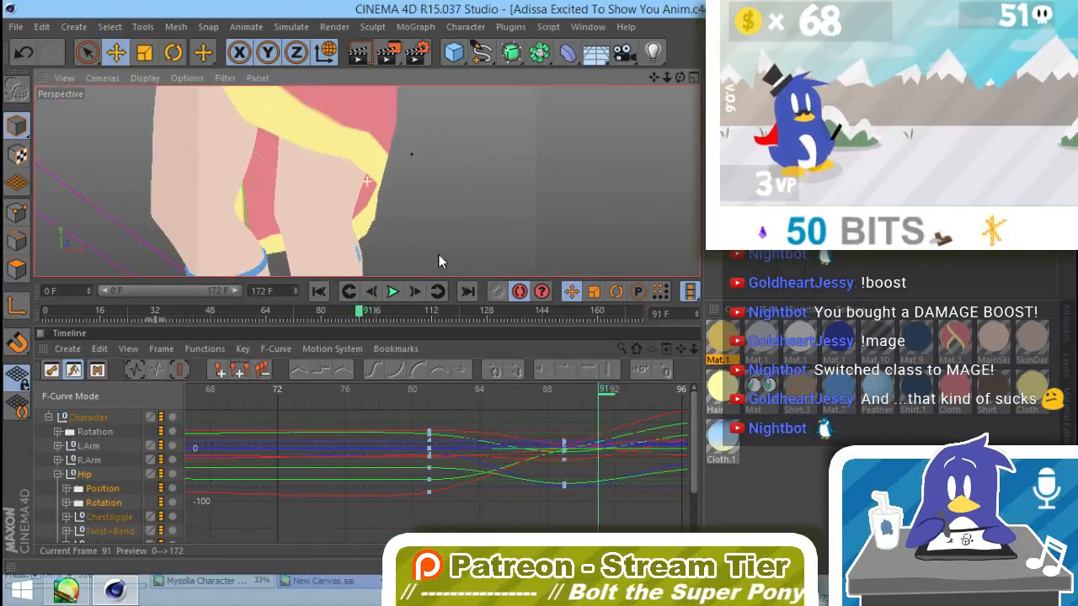
{"action": "right_click_drag", "start_coordinate": [438, 254], "coordinate": [402, 220], "text": "alt"}
{"action": "left_click_drag", "start_coordinate": [562, 392], "coordinate": [444, 431]}
Step: Undo the light blue marking on the leg and clear its polygon selection, finishing in model mode
{"action": "key", "text": "ctrl+z"}
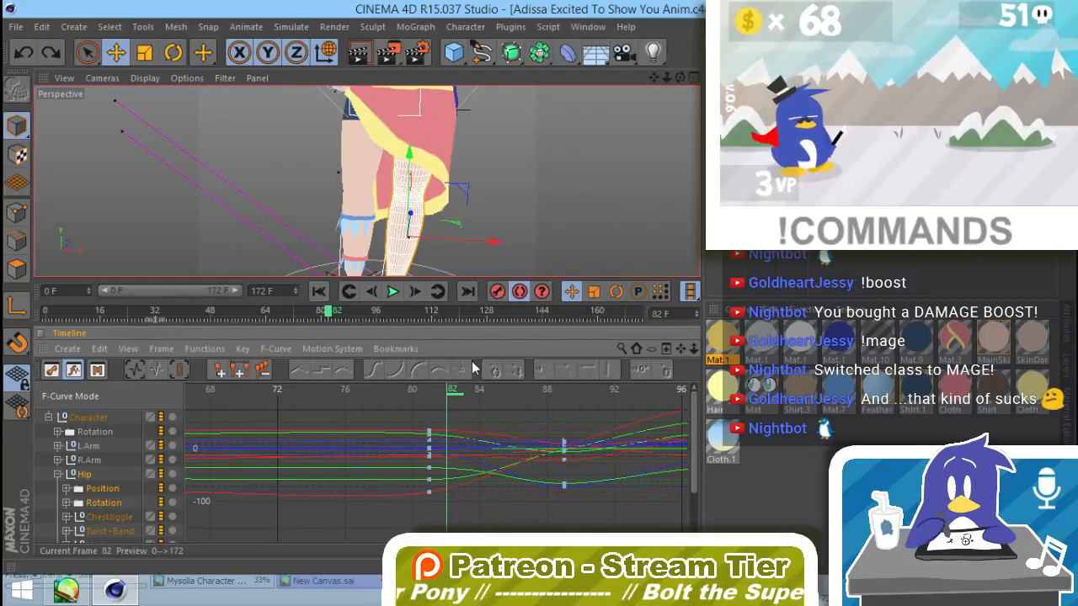
{"action": "left_click_drag", "start_coordinate": [539, 228], "coordinate": [338, 202], "text": "alt"}
{"action": "middle_click_drag", "start_coordinate": [581, 240], "coordinate": [436, 220], "text": "alt"}
{"action": "left_click_drag", "start_coordinate": [401, 233], "coordinate": [427, 256], "text": "alt"}
{"action": "middle_click_drag", "start_coordinate": [429, 257], "coordinate": [465, 262], "text": "alt"}
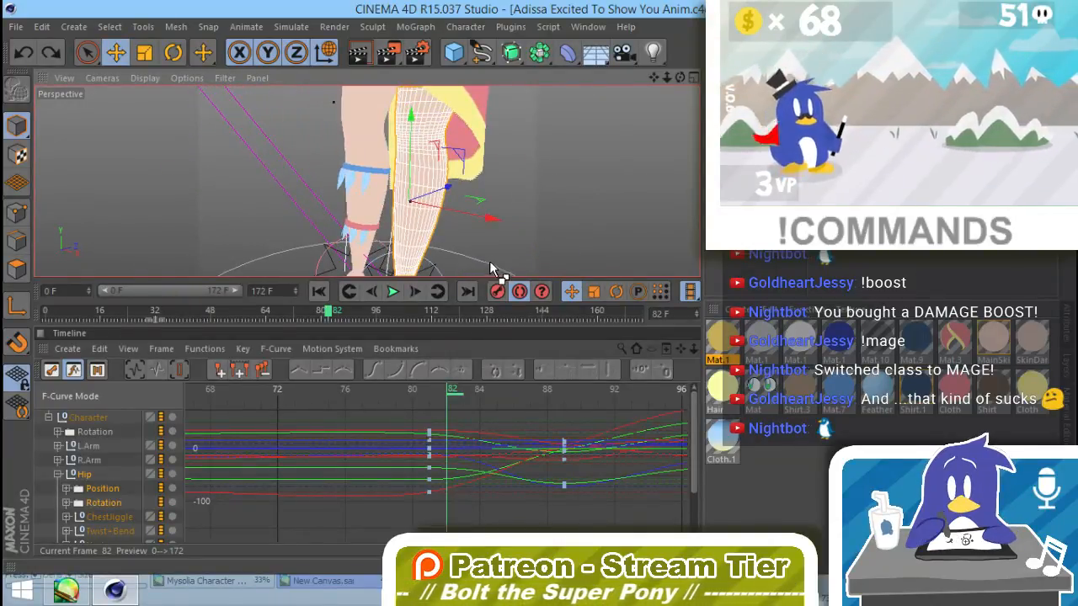
{"action": "left_click", "coordinate": [18, 269]}
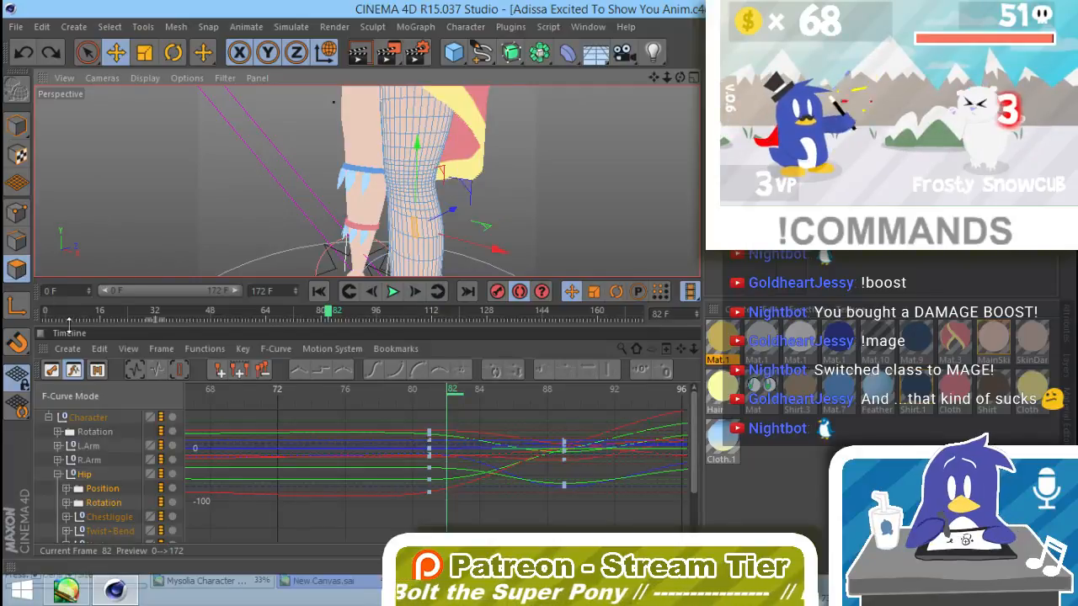
{"action": "left_click", "coordinate": [508, 223]}
{"action": "mouse_move", "coordinate": [450, 238]}
{"action": "left_mouse_down", "text": "alt"}
{"action": "mouse_move", "coordinate": [634, 194]}
{"action": "mouse_move", "coordinate": [462, 255]}
{"action": "left_mouse_up", "text": "alt"}
{"action": "left_click", "coordinate": [17, 127]}
{"action": "scroll", "coordinate": [515, 198], "scroll_direction": "down", "scroll_amount": 5}
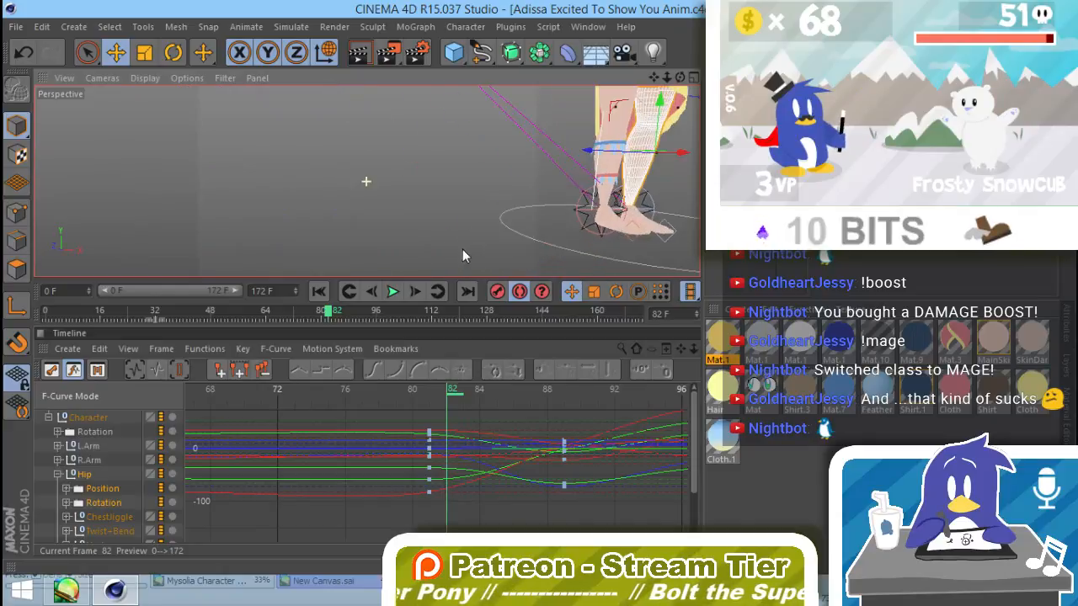
Step: Lock the green layer at the head of the layer list to protect the character's mesh from selection
{"action": "left_click_drag", "start_coordinate": [605, 108], "coordinate": [488, 202], "text": "alt"}
{"action": "left_click", "coordinate": [1064, 369]}
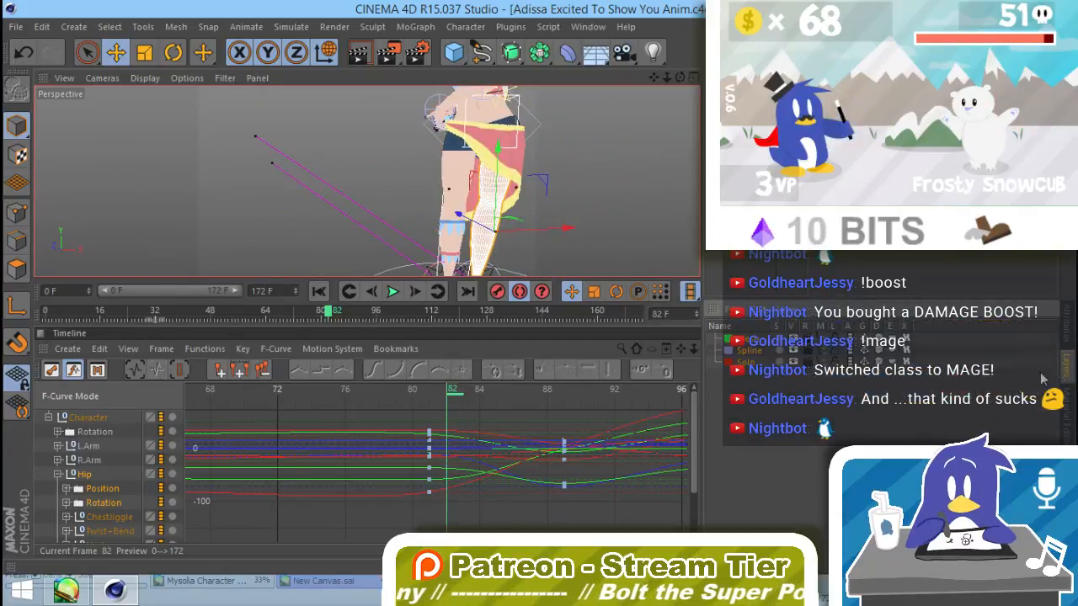
{"action": "left_click", "coordinate": [833, 341]}
{"action": "left_click_drag", "start_coordinate": [559, 190], "coordinate": [415, 210], "text": "alt"}
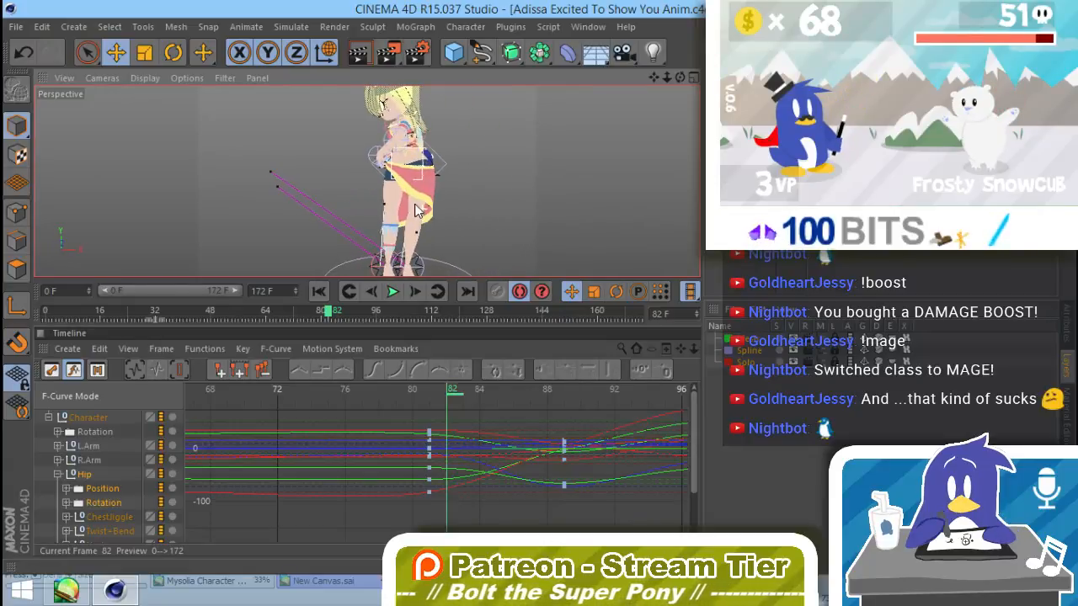
Step: Enlarge the viewport above the timeline and scrub the turn from frame 82 to frame 98 with the whole upper body framed
{"action": "left_click_drag", "start_coordinate": [469, 324], "coordinate": [463, 400]}
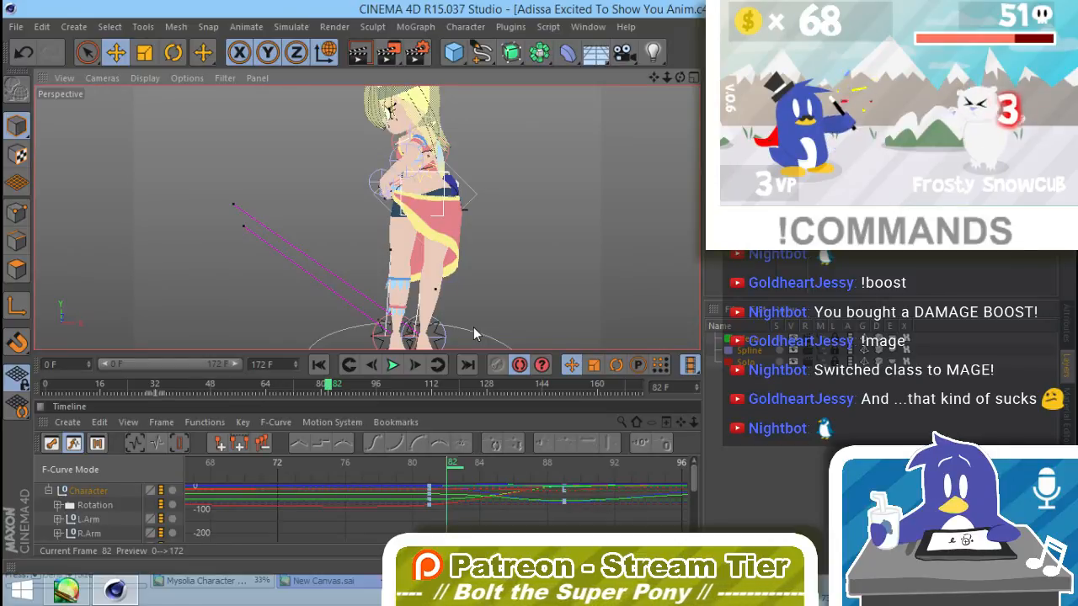
{"action": "middle_click_drag", "start_coordinate": [489, 169], "coordinate": [490, 200], "text": "alt"}
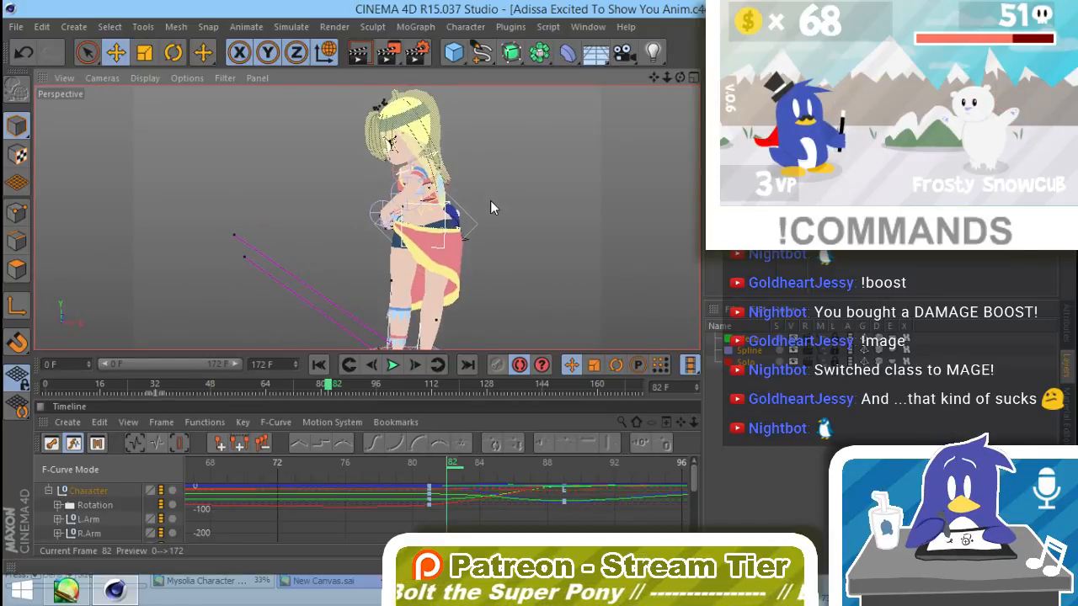
{"action": "mouse_move", "coordinate": [327, 386]}
{"action": "left_mouse_down"}
{"action": "mouse_move", "coordinate": [90, 388]}
{"action": "mouse_move", "coordinate": [37, 407]}
{"action": "mouse_move", "coordinate": [421, 398]}
{"action": "mouse_move", "coordinate": [221, 389]}
{"action": "mouse_move", "coordinate": [287, 419]}
{"action": "mouse_move", "coordinate": [376, 428]}
{"action": "mouse_move", "coordinate": [482, 404]}
{"action": "mouse_move", "coordinate": [469, 388]}
{"action": "mouse_move", "coordinate": [368, 395]}
{"action": "mouse_move", "coordinate": [388, 389]}
{"action": "left_mouse_up"}
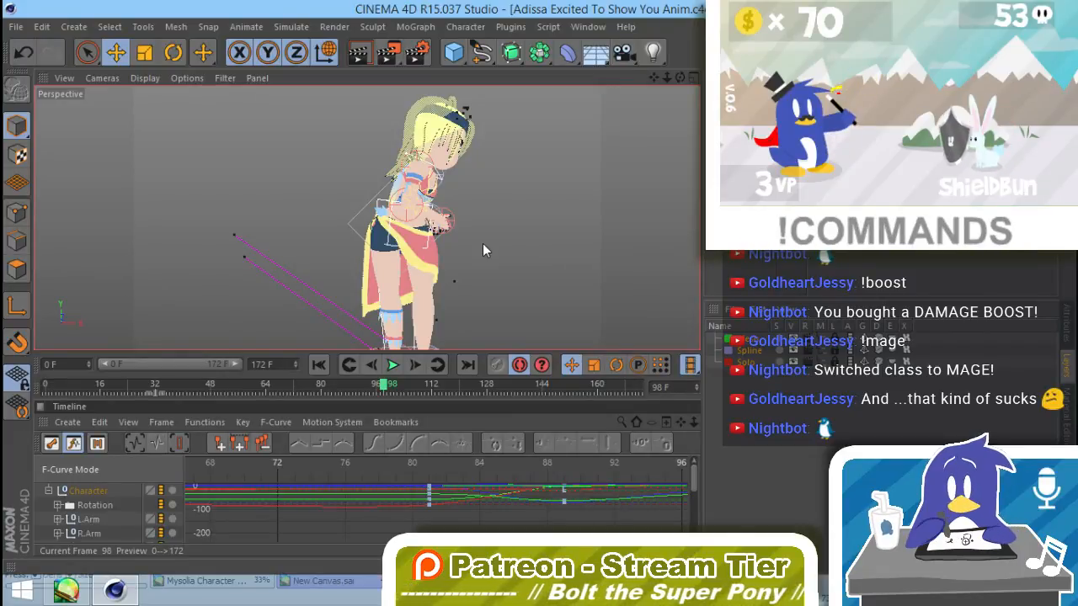
{"action": "left_click_drag", "start_coordinate": [364, 391], "coordinate": [386, 389]}
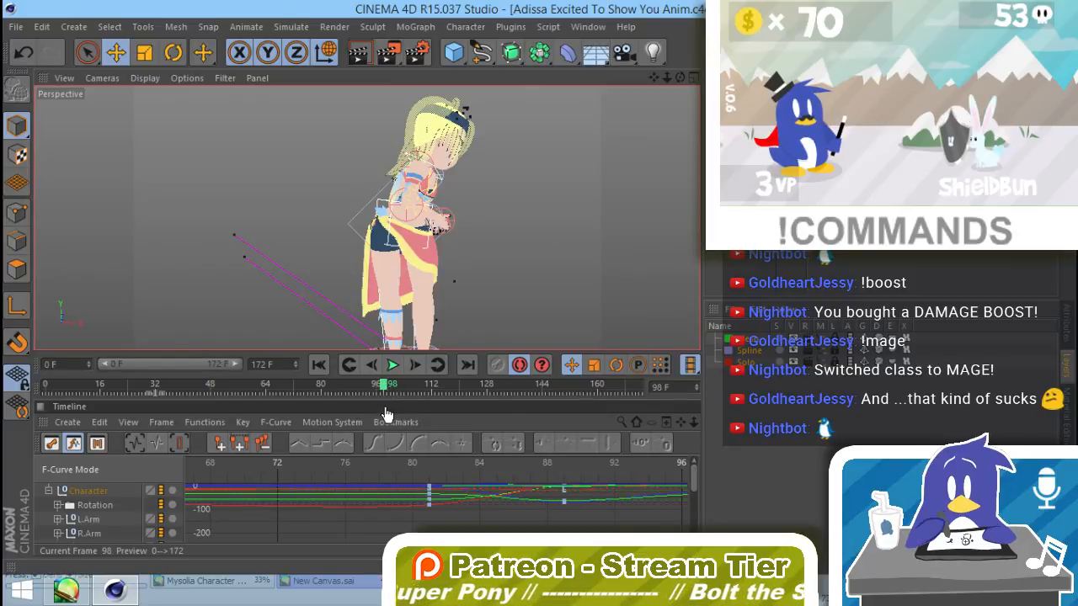
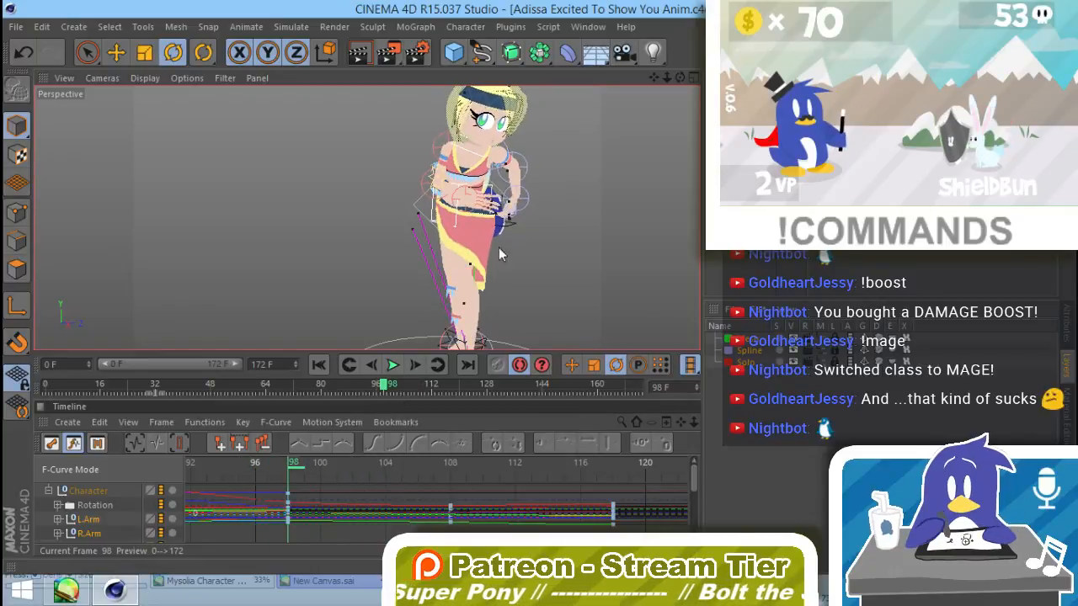
Step: Scrub the turn to frame 117, return to frame 108 and select the upper-body controller in a close side view
{"action": "left_click_drag", "start_coordinate": [526, 191], "coordinate": [751, 226], "text": "alt"}
{"action": "left_click_drag", "start_coordinate": [387, 390], "coordinate": [449, 393]}
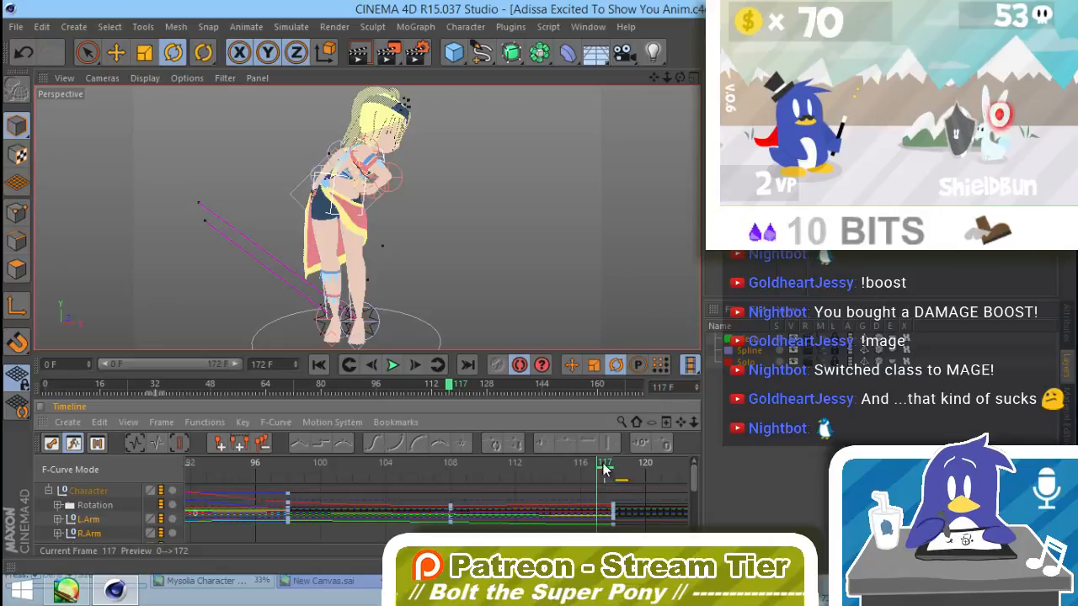
{"action": "left_click", "coordinate": [455, 464]}
{"action": "left_click_drag", "start_coordinate": [381, 168], "coordinate": [416, 173], "text": "alt"}
{"action": "right_click_drag", "start_coordinate": [417, 173], "coordinate": [452, 176], "text": "alt"}
{"action": "left_click_drag", "start_coordinate": [452, 175], "coordinate": [431, 165], "text": "alt"}
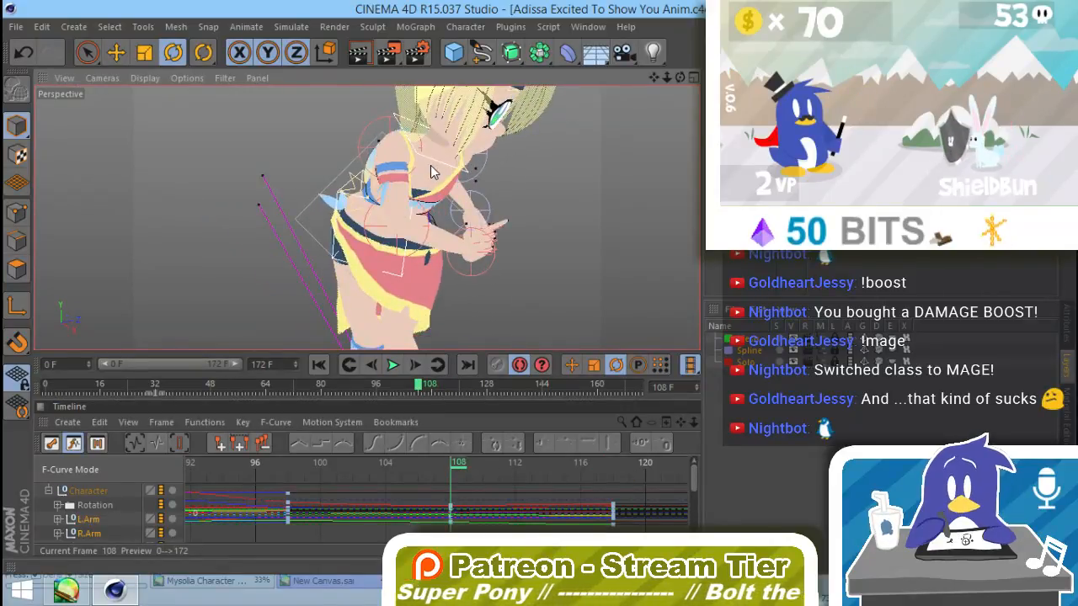
{"action": "left_click", "coordinate": [431, 165]}
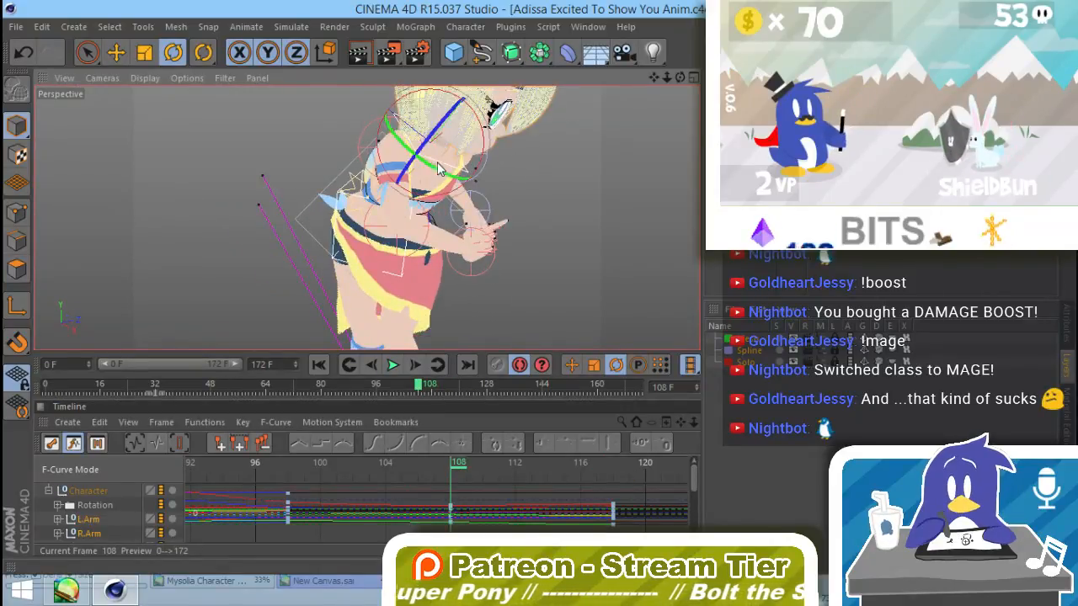
Step: Rotate the selected upper-body controller at frame 118 to adjust the bent-forward pose, and clear the selection
{"action": "left_click", "coordinate": [622, 466]}
{"action": "left_click_drag", "start_coordinate": [474, 179], "coordinate": [260, 236]}
{"action": "left_click_drag", "start_coordinate": [460, 147], "coordinate": [469, 166]}
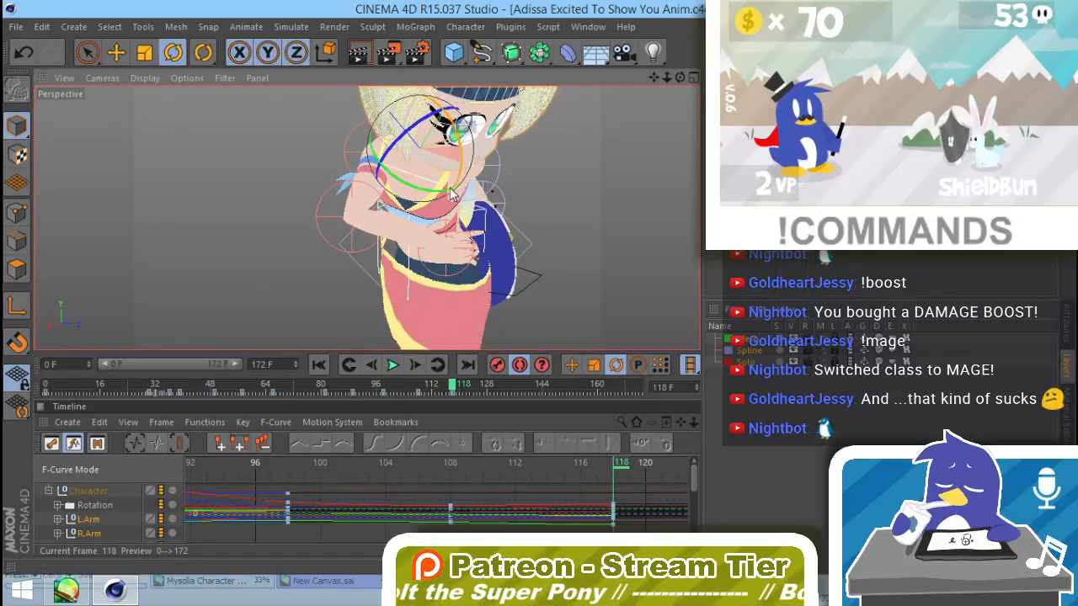
{"action": "left_click_drag", "start_coordinate": [572, 234], "coordinate": [490, 287], "text": "alt"}
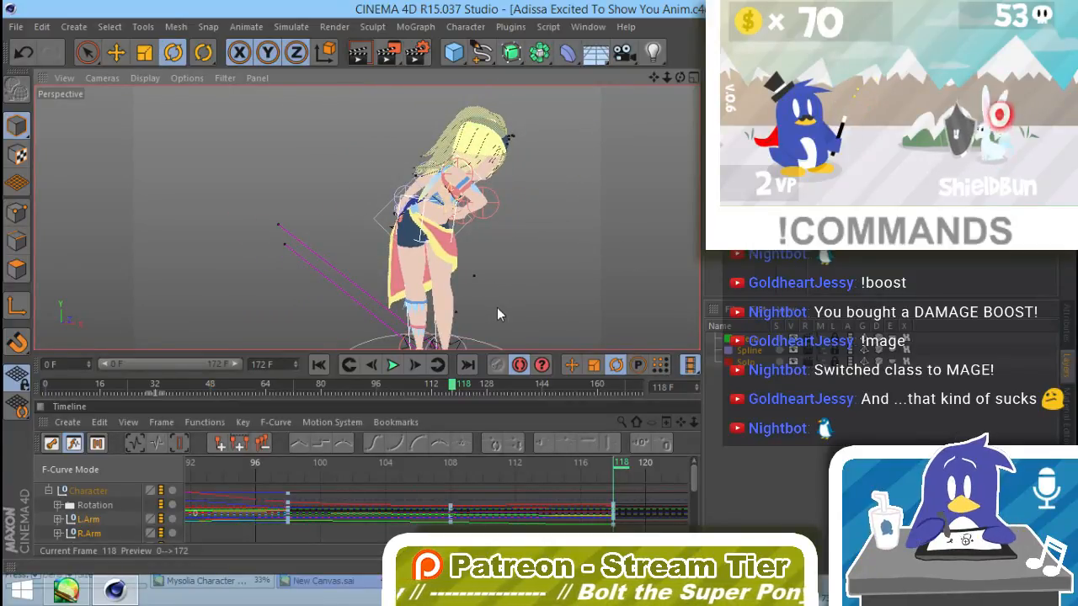
Step: Select the hip controller, compare the poses at frames 108 and 118, and rotate the hips at frame 118
{"action": "left_click", "coordinate": [440, 259]}
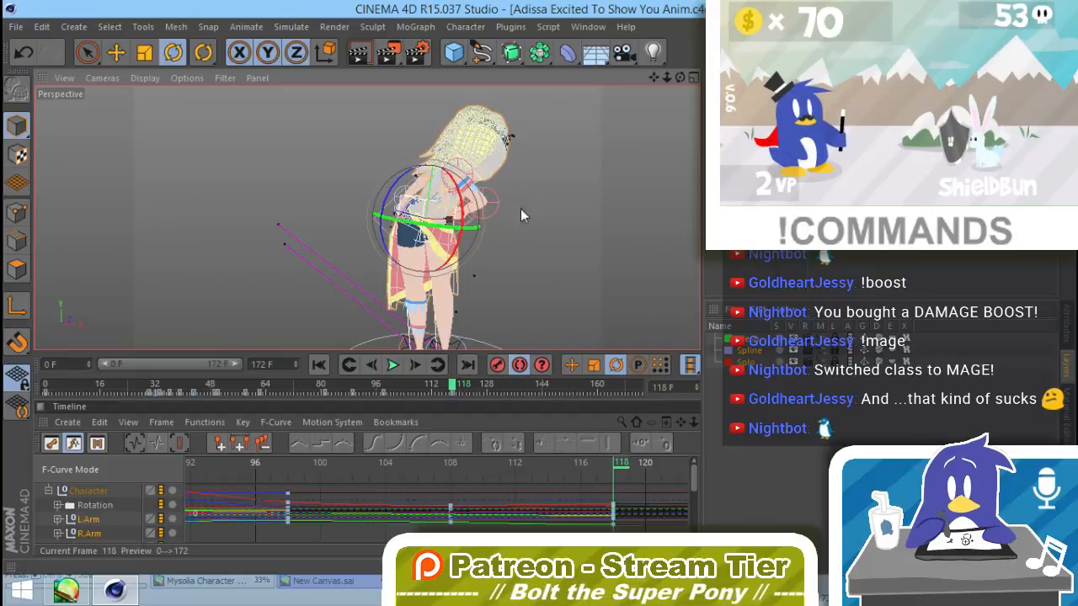
{"action": "left_click", "coordinate": [451, 472]}
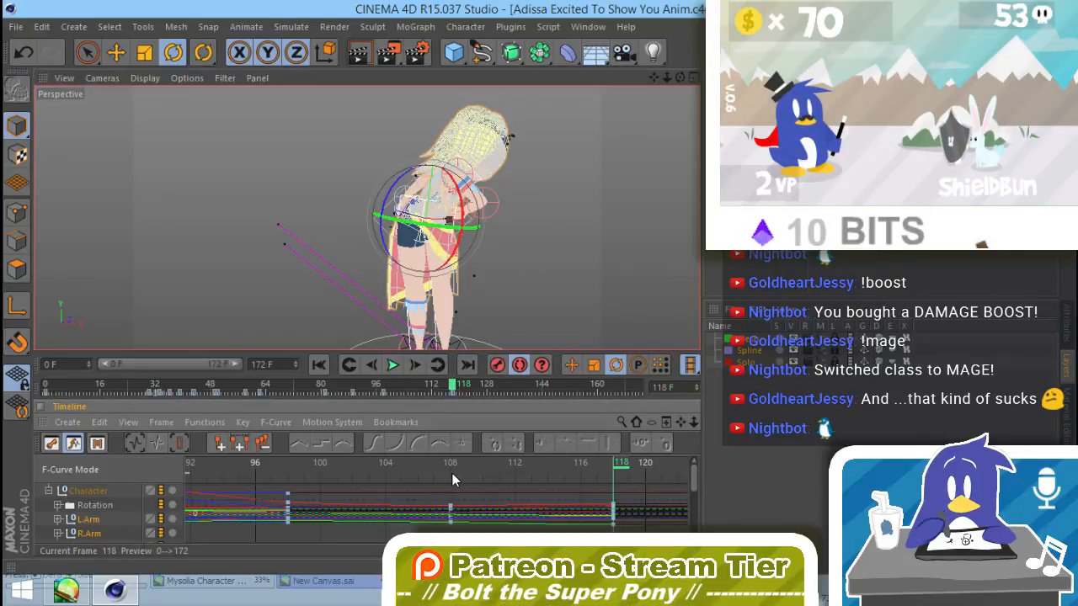
{"action": "left_click", "coordinate": [454, 471]}
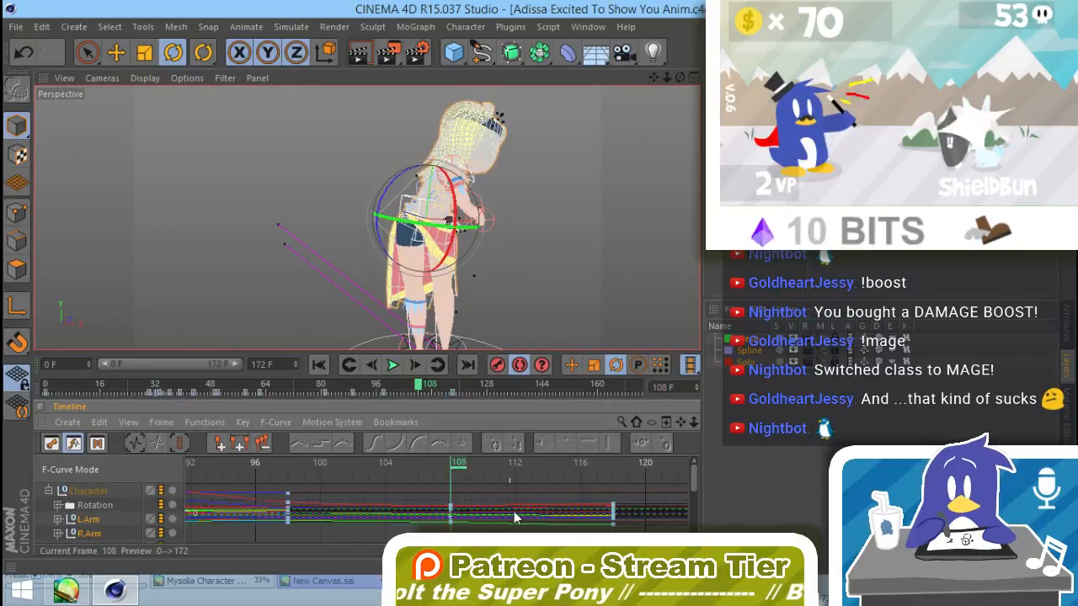
{"action": "left_click", "coordinate": [615, 462]}
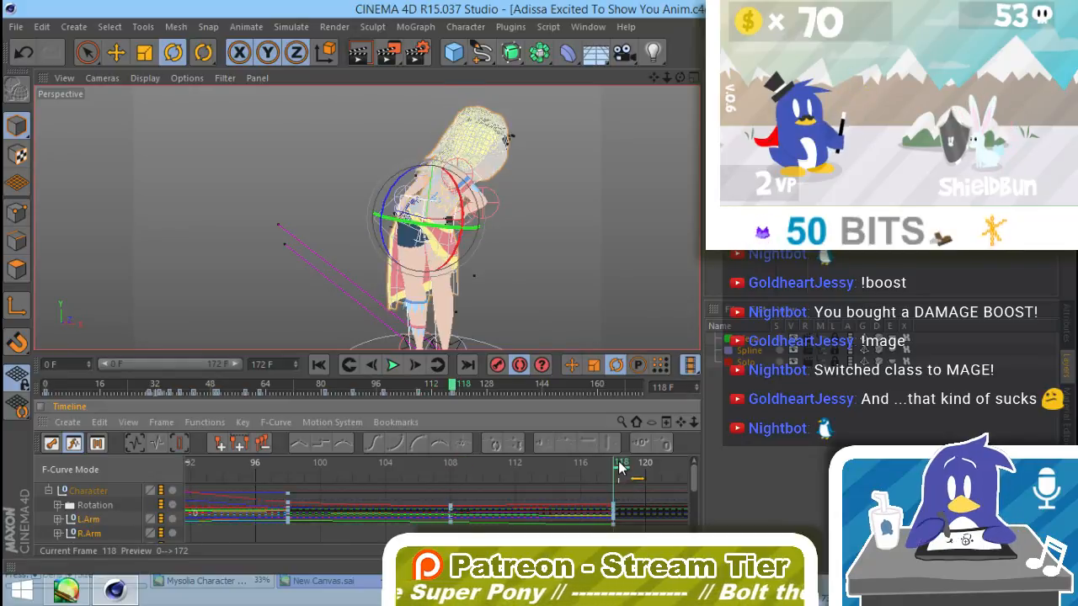
{"action": "left_click", "coordinate": [464, 223]}
{"action": "left_click_drag", "start_coordinate": [462, 217], "coordinate": [630, 294]}
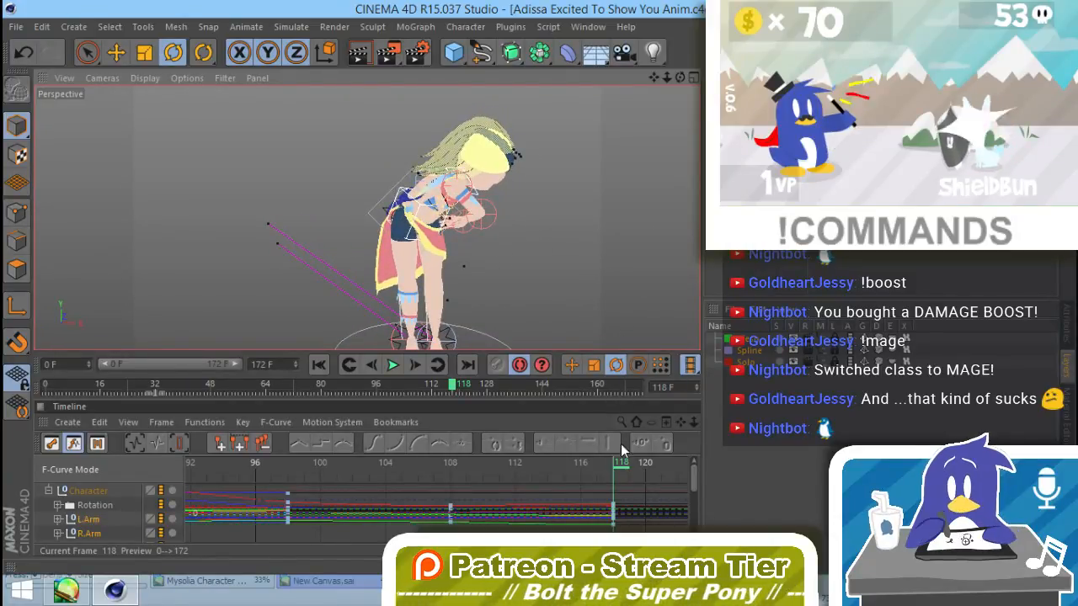
Step: Scrub the turn back to frame 94 and compare the poses at frames 98, 108 and 118
{"action": "mouse_move", "coordinate": [617, 469]}
{"action": "left_mouse_down"}
{"action": "mouse_move", "coordinate": [383, 452]}
{"action": "mouse_move", "coordinate": [227, 484]}
{"action": "left_mouse_up"}
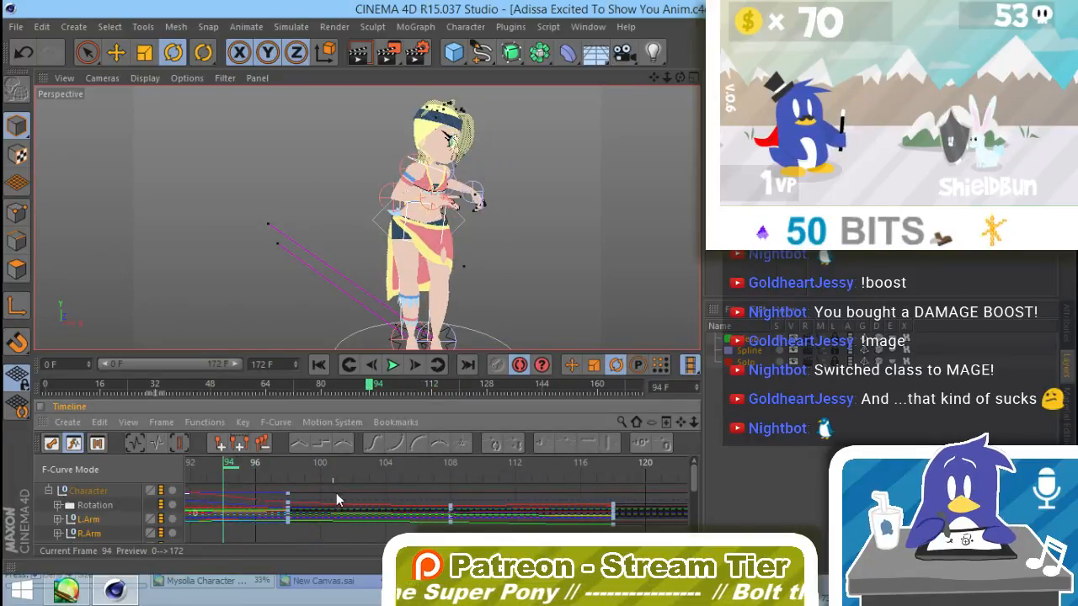
{"action": "left_click_drag", "start_coordinate": [510, 301], "coordinate": [481, 296], "text": "alt"}
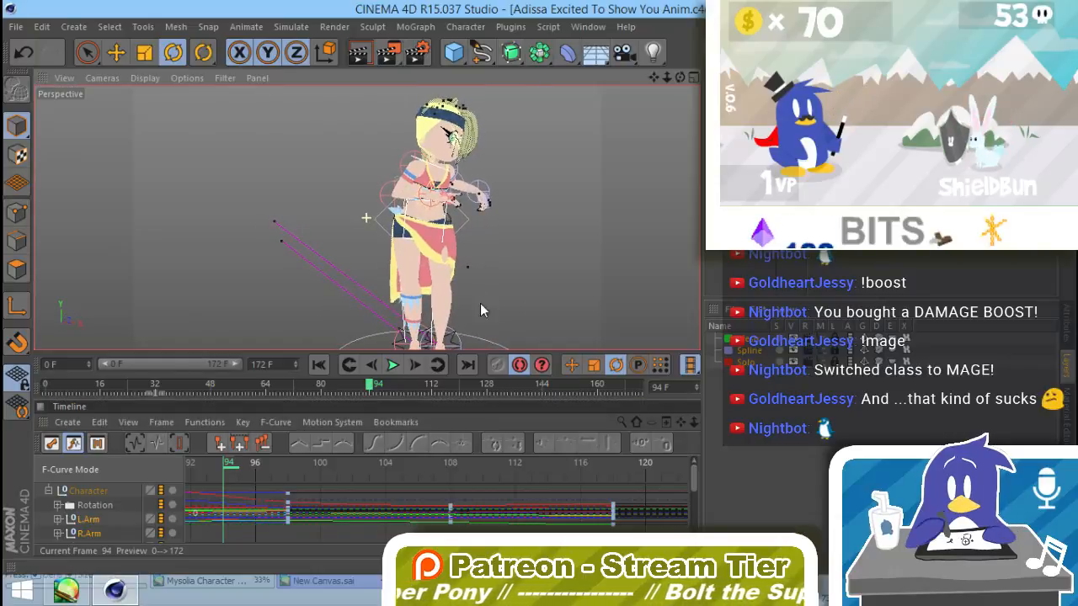
{"action": "left_click_drag", "start_coordinate": [272, 465], "coordinate": [293, 474]}
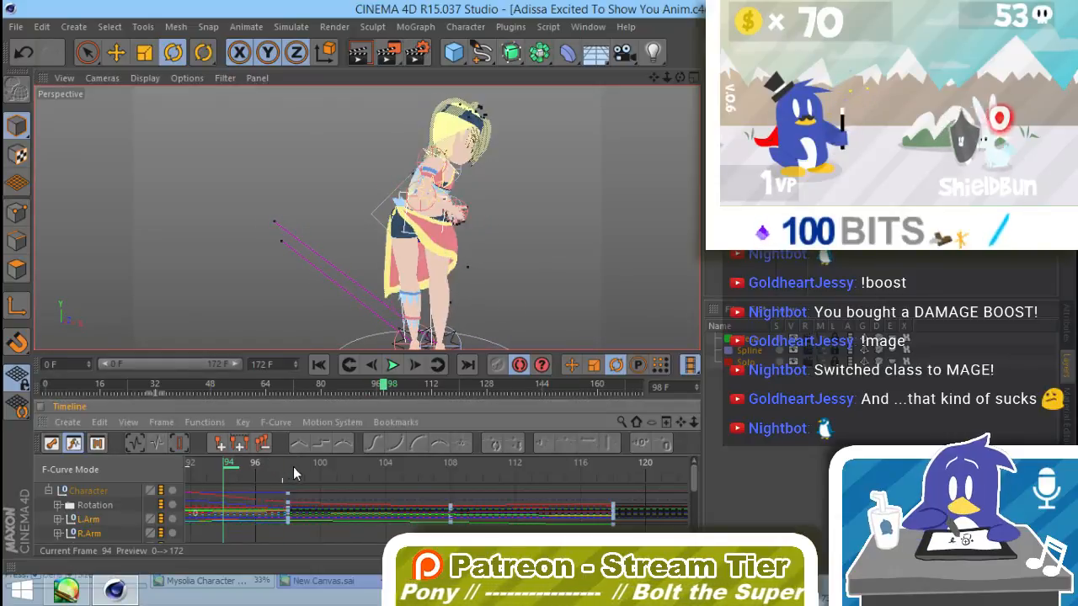
{"action": "left_click", "coordinate": [452, 466]}
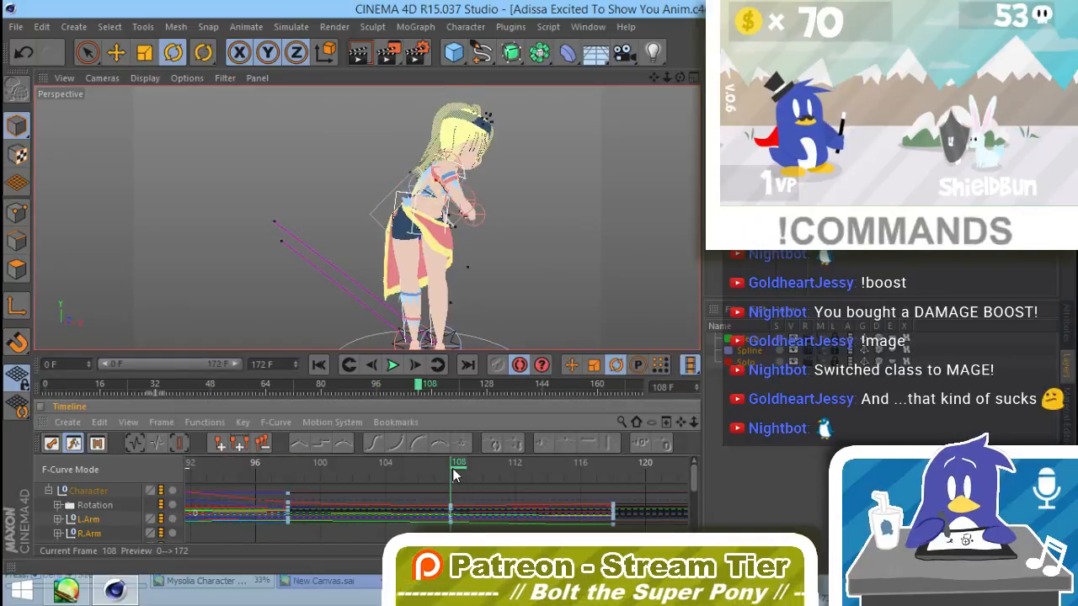
{"action": "left_click", "coordinate": [619, 465]}
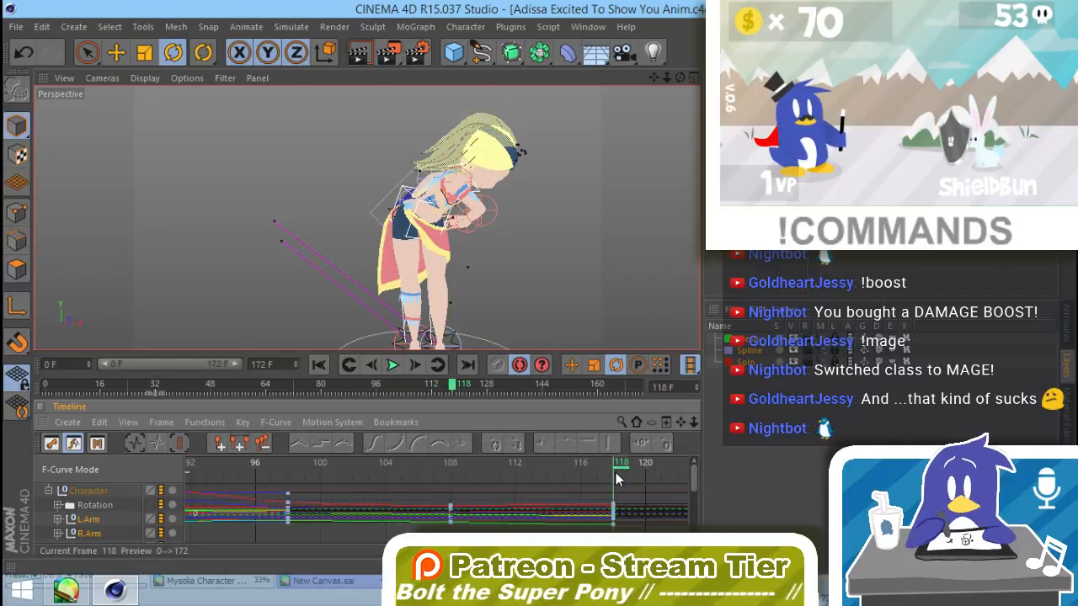
{"action": "left_click", "coordinate": [452, 466]}
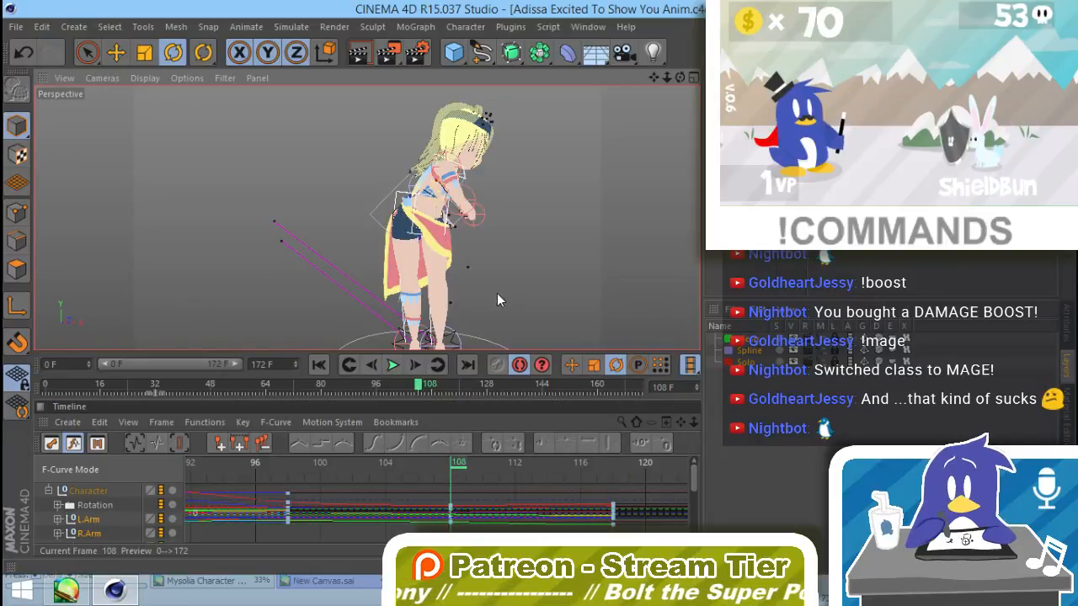
Step: Rotate the hip controller about -27° around its vertical axis at frame 108 and scrub the motion to frame 118
{"action": "left_click", "coordinate": [433, 217]}
{"action": "left_click_drag", "start_coordinate": [433, 217], "coordinate": [380, 221]}
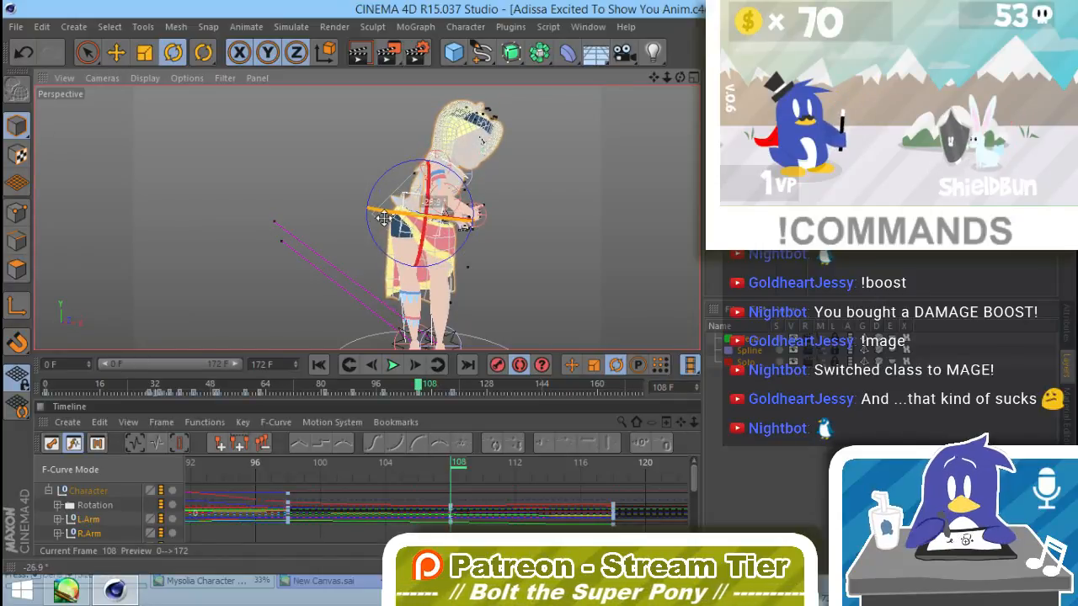
{"action": "left_click_drag", "start_coordinate": [457, 463], "coordinate": [618, 493]}
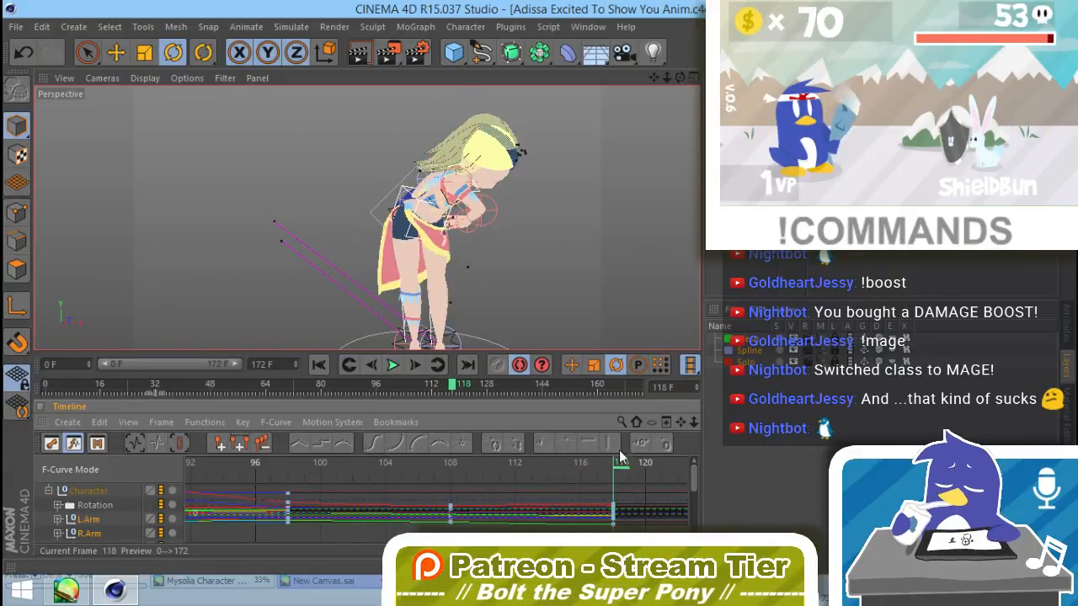
Step: Mark the keys at frame 118 with a region from 116 to 119, and turn off the timeline's Region Tool
{"action": "middle_click_drag", "start_coordinate": [635, 523], "coordinate": [405, 527]}
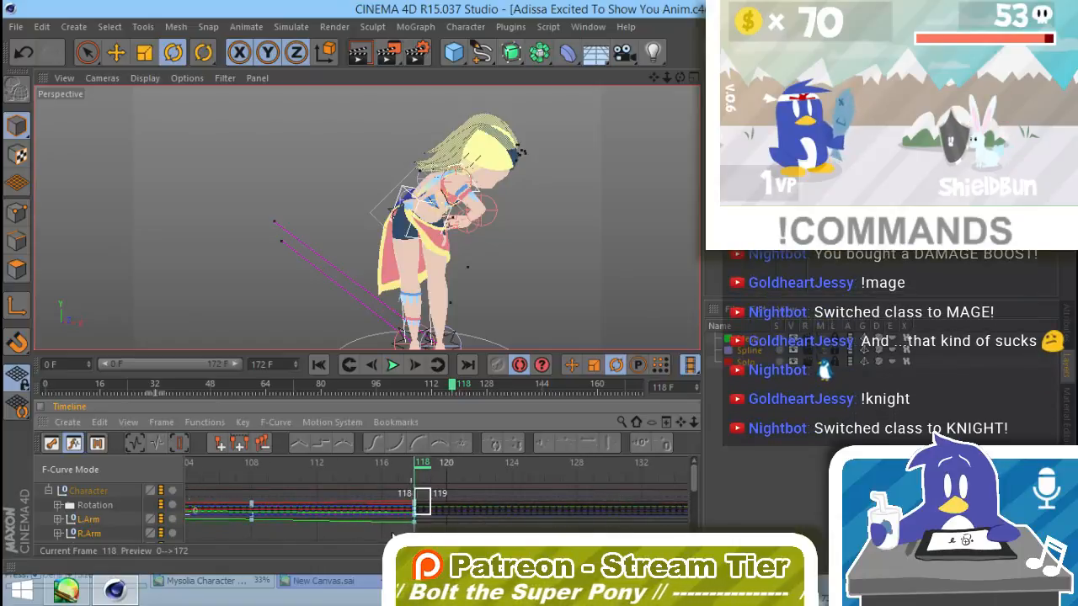
{"action": "left_click", "coordinate": [103, 421]}
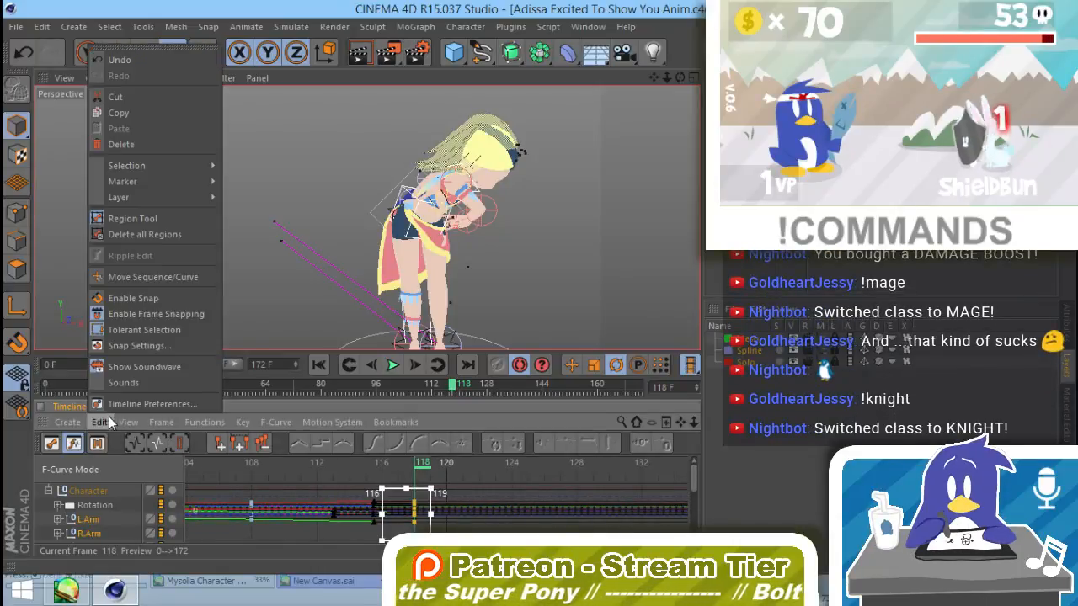
{"action": "left_click", "coordinate": [154, 220]}
Step: Try to box-select the keys at frame 118 in the zoomed-out F-curve graph, and undo the last change
{"action": "right_click_drag", "start_coordinate": [362, 500], "coordinate": [52, 496], "text": "alt"}
{"action": "left_click", "coordinate": [468, 478]}
{"action": "right_click_drag", "start_coordinate": [463, 494], "coordinate": [350, 512], "text": "alt"}
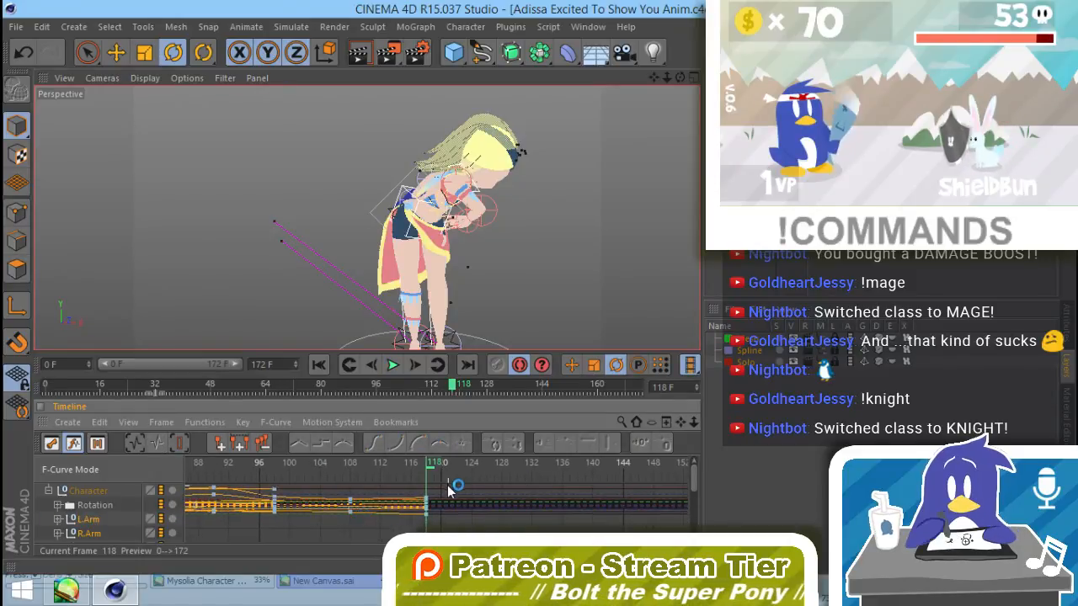
{"action": "right_click_drag", "start_coordinate": [445, 488], "coordinate": [416, 522], "text": "alt"}
{"action": "key", "text": "ctrl+z"}
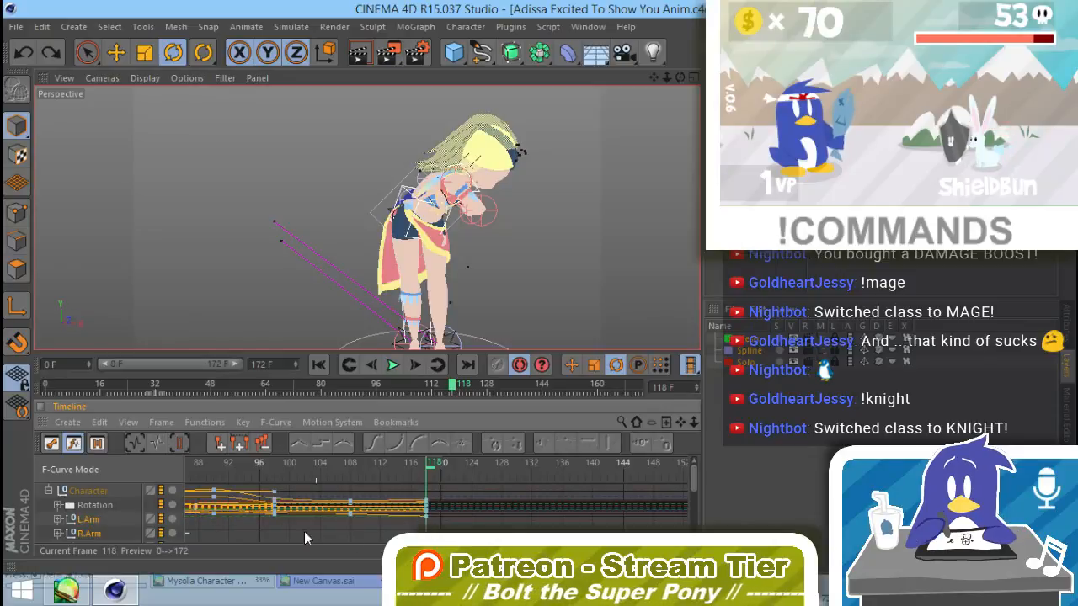
Step: Enlarge the timeline above its curve graph and frame the full Character hierarchy's F-curves around frame 118
{"action": "left_click", "coordinate": [84, 500]}
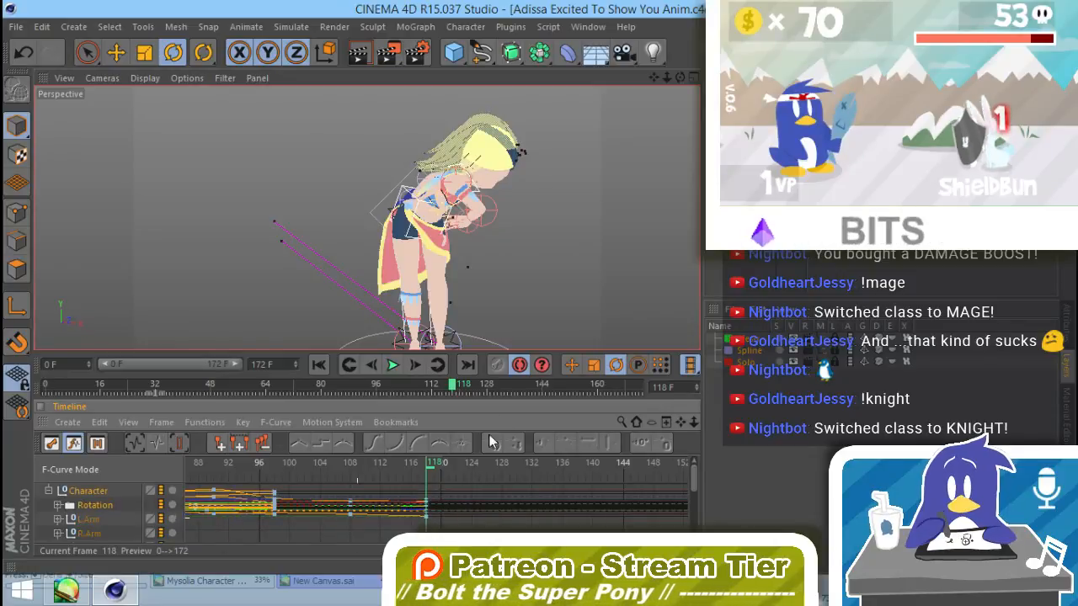
{"action": "left_click", "coordinate": [505, 382]}
{"action": "mouse_move", "coordinate": [498, 389]}
{"action": "left_mouse_down"}
{"action": "mouse_move", "coordinate": [428, 385]}
{"action": "mouse_move", "coordinate": [471, 347]}
{"action": "left_mouse_up"}
{"action": "mouse_move", "coordinate": [452, 398]}
{"action": "left_mouse_down"}
{"action": "mouse_move", "coordinate": [430, 344]}
{"action": "mouse_move", "coordinate": [434, 229]}
{"action": "left_mouse_up"}
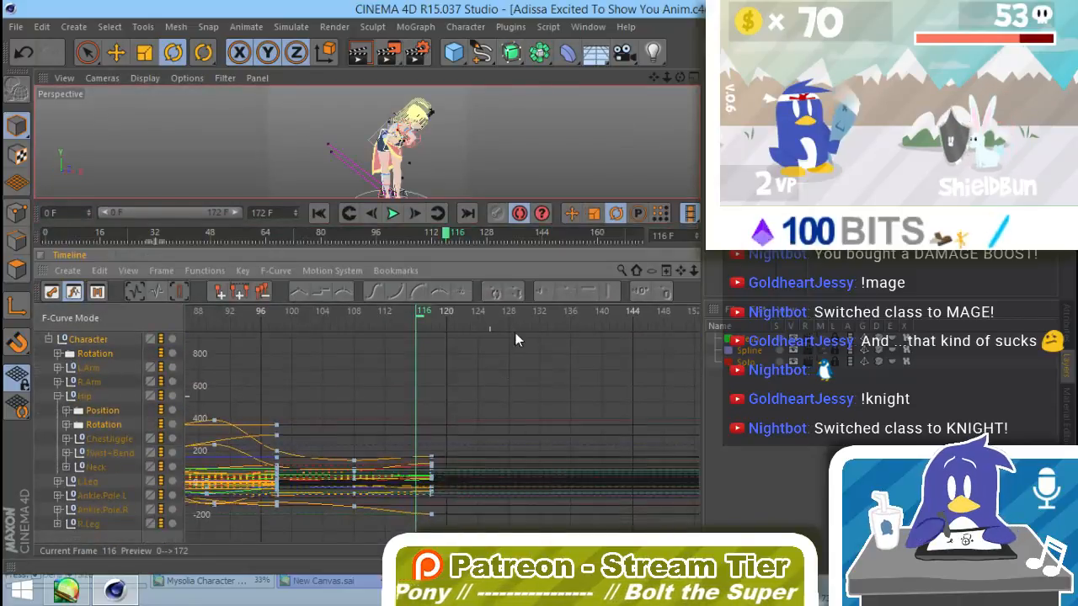
{"action": "right_click_drag", "start_coordinate": [498, 434], "coordinate": [479, 508], "text": "alt"}
{"action": "middle_click_drag", "start_coordinate": [513, 380], "coordinate": [515, 301], "text": "alt"}
{"action": "right_click_drag", "start_coordinate": [438, 420], "coordinate": [438, 268], "text": "alt"}
{"action": "middle_click_drag", "start_coordinate": [436, 382], "coordinate": [411, 508], "text": "alt"}
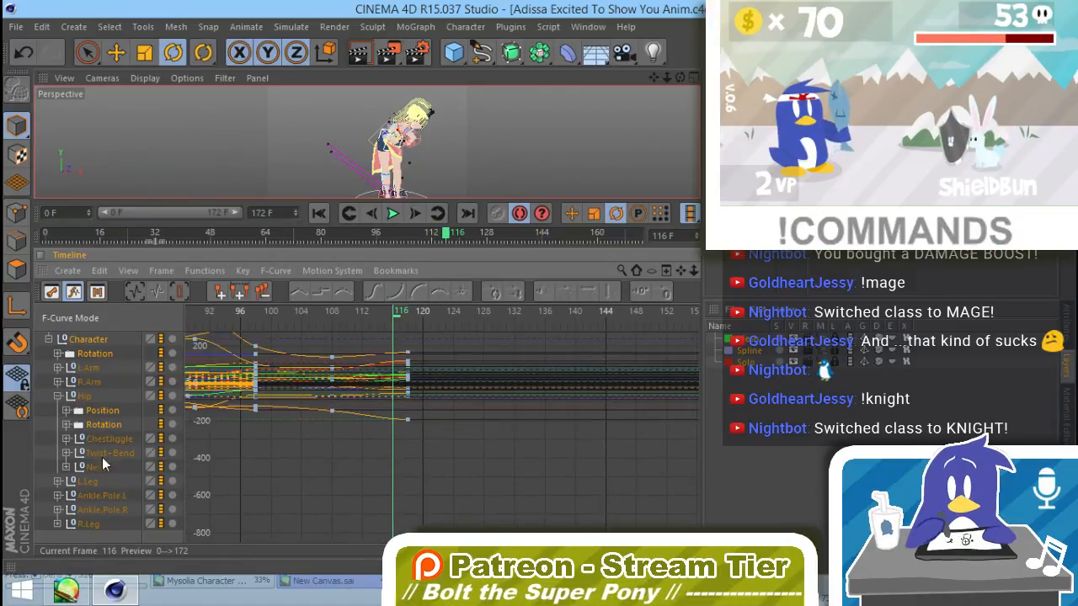
Step: Move all of the character's keys from frame 118 to frame 138 and scrub the retimed motion to frame 160
{"action": "left_click", "coordinate": [35, 446]}
{"action": "left_click", "coordinate": [82, 341]}
{"action": "middle_click_drag", "start_coordinate": [397, 415], "coordinate": [397, 418], "text": "alt"}
{"action": "middle_click_drag", "start_coordinate": [485, 406], "coordinate": [472, 481], "text": "alt"}
{"action": "left_click_drag", "start_coordinate": [469, 513], "coordinate": [371, 327]}
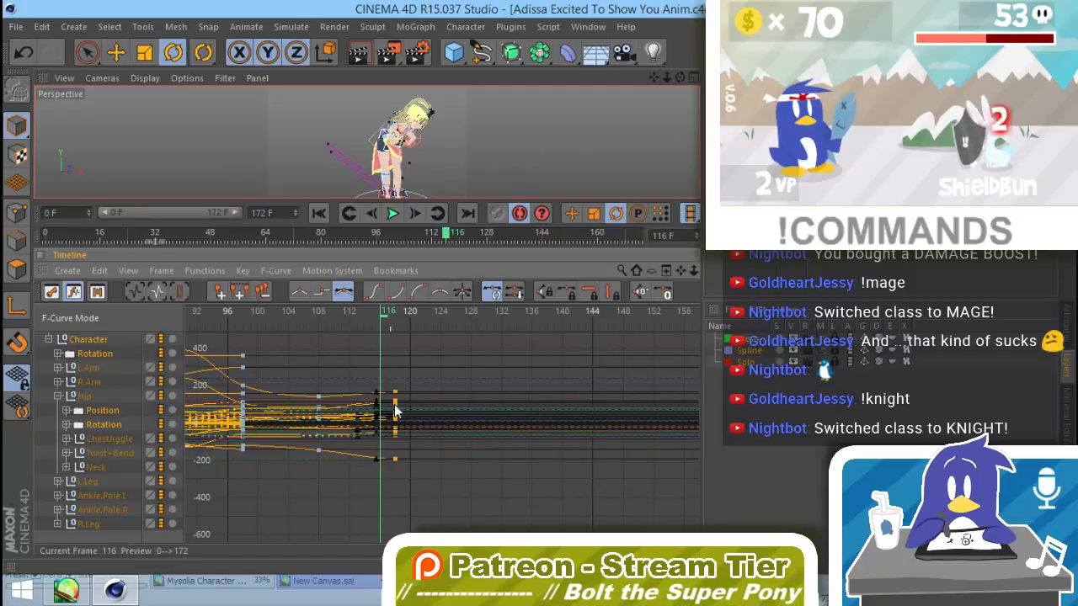
{"action": "left_click_drag", "start_coordinate": [421, 392], "coordinate": [548, 392]}
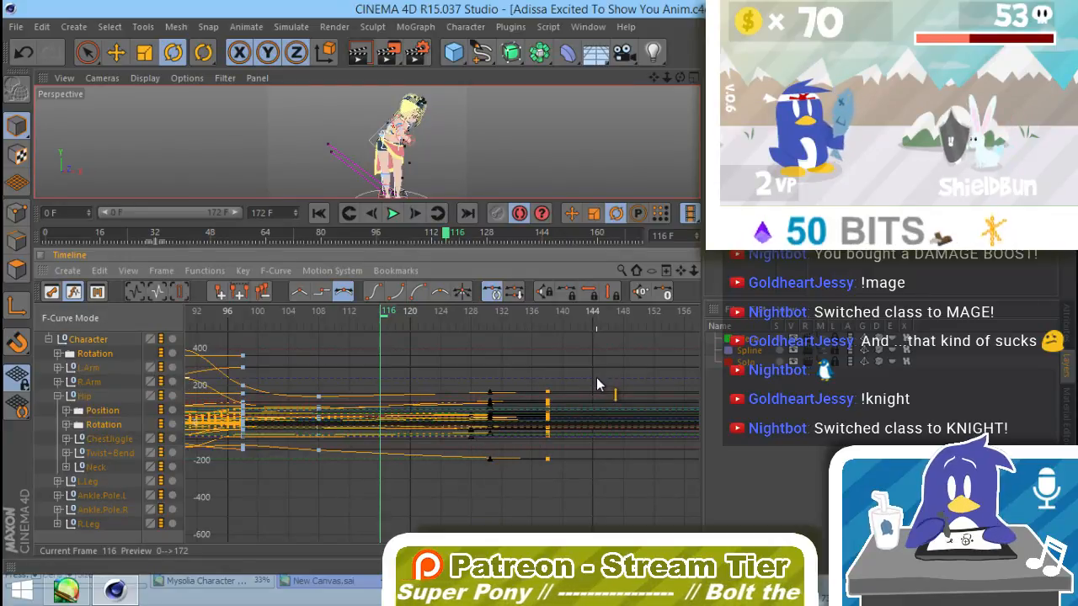
{"action": "middle_click_drag", "start_coordinate": [580, 387], "coordinate": [478, 398], "text": "alt"}
{"action": "left_click_drag", "start_coordinate": [286, 316], "coordinate": [614, 359]}
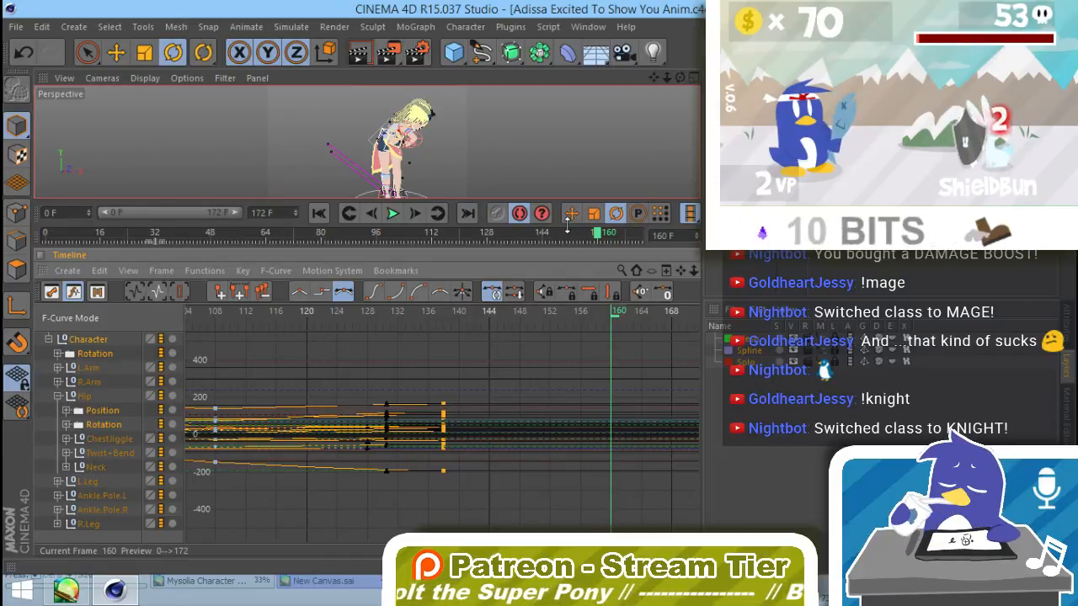
Step: Select all of the character's controllers with Live Selection and record keys for them at frame 138
{"action": "left_click", "coordinate": [444, 312]}
{"action": "key", "text": "space"}
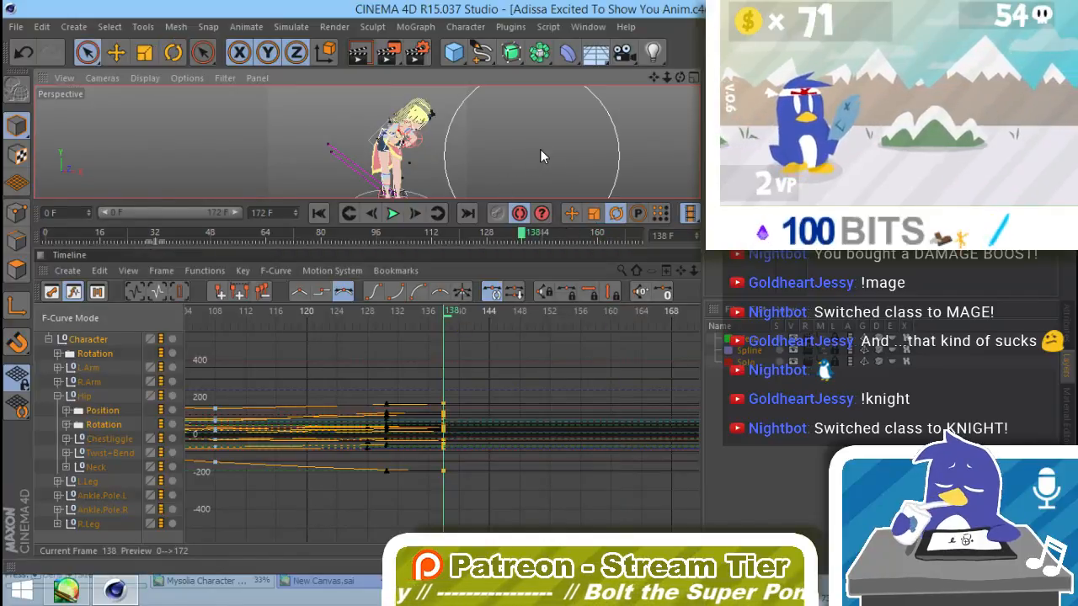
{"action": "mouse_move", "coordinate": [455, 126]}
{"action": "left_mouse_down"}
{"action": "mouse_move", "coordinate": [417, 193]}
{"action": "mouse_move", "coordinate": [312, 200]}
{"action": "left_mouse_up"}
{"action": "left_click_drag", "start_coordinate": [384, 122], "coordinate": [408, 124]}
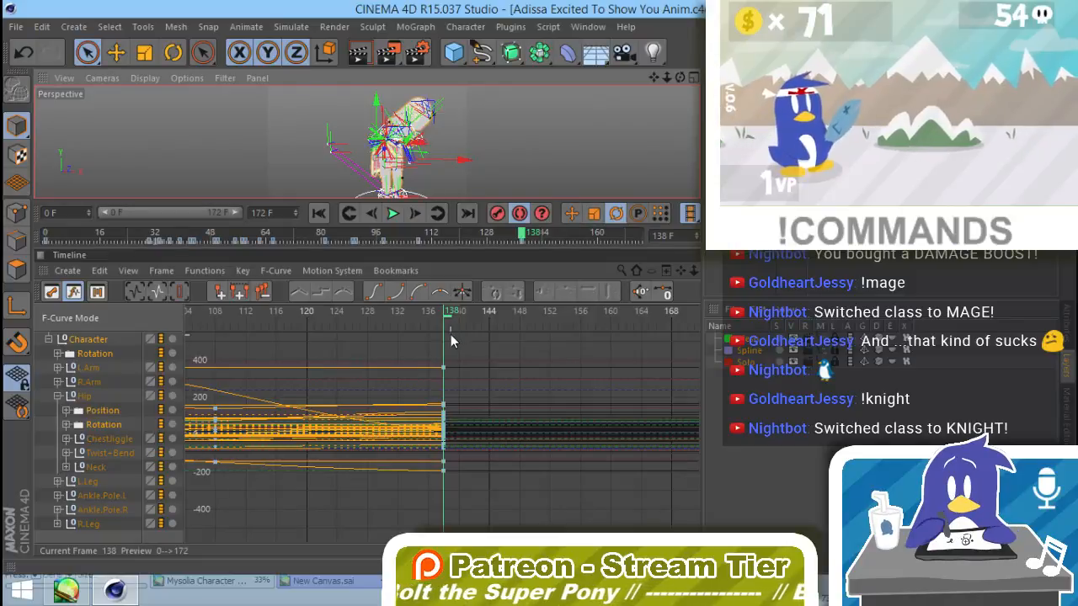
Step: Deselect the controllers, return to the Rotate tool and scrub the end of the animation between frames 147 and 163
{"action": "left_click", "coordinate": [636, 312]}
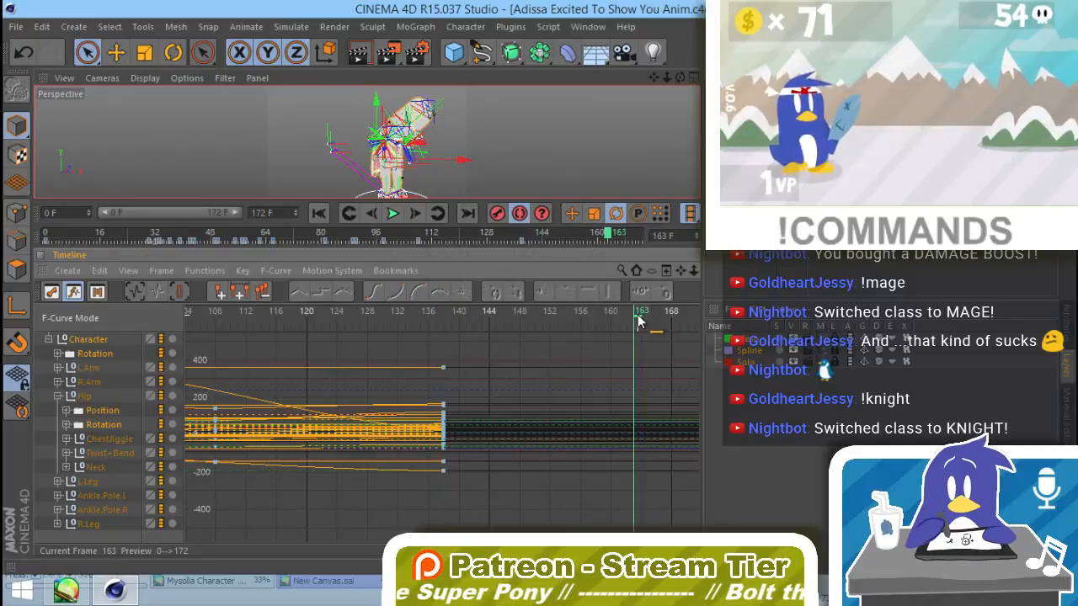
{"action": "left_click", "coordinate": [552, 91]}
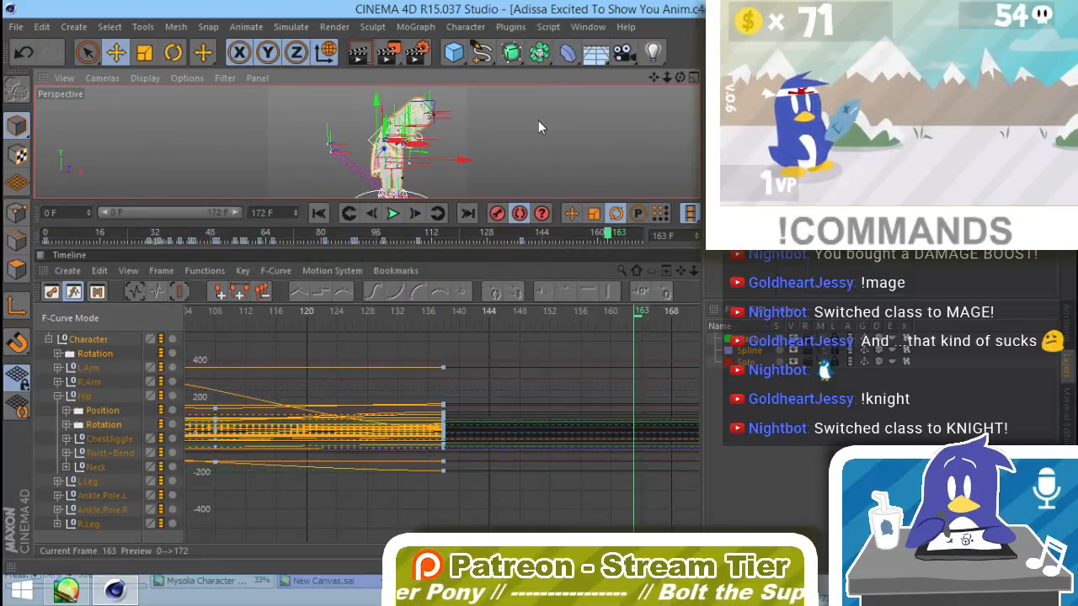
{"action": "key", "text": "r"}
{"action": "left_click", "coordinate": [353, 236]}
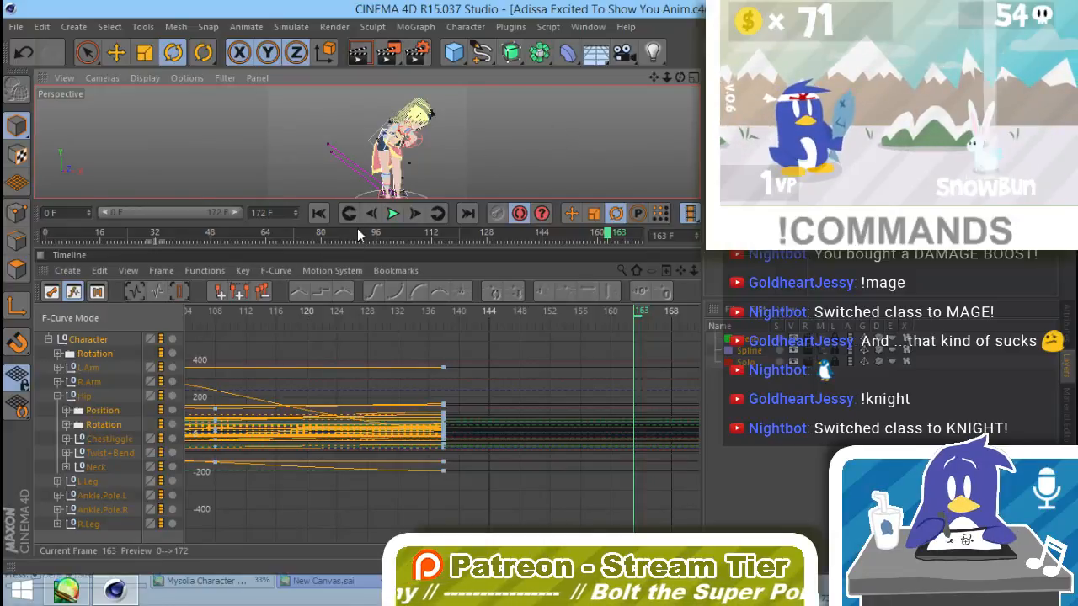
{"action": "left_click_drag", "start_coordinate": [576, 231], "coordinate": [584, 234]}
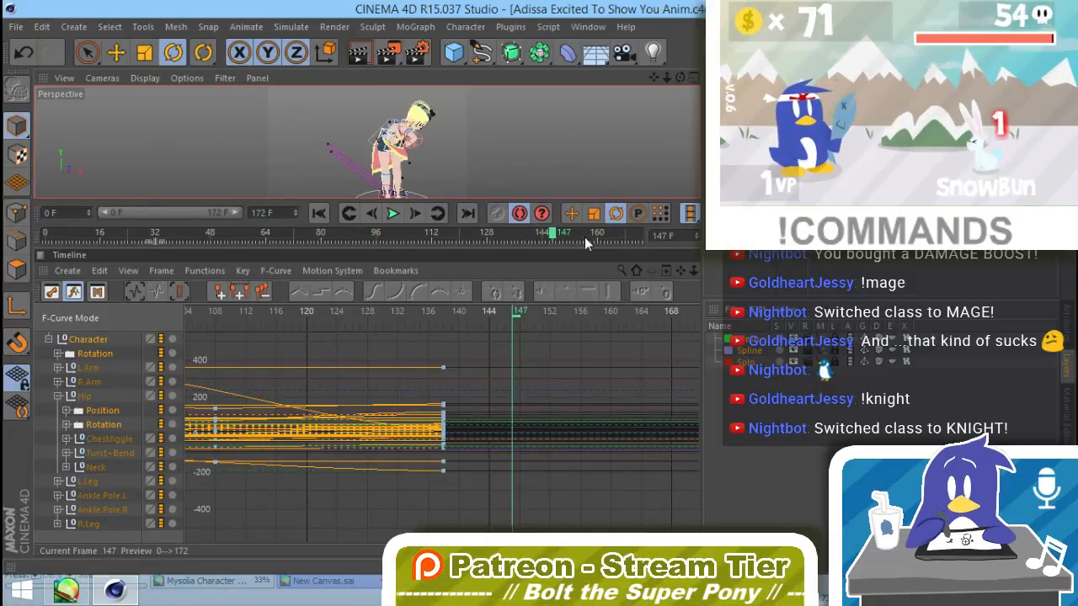
{"action": "left_click", "coordinate": [619, 315]}
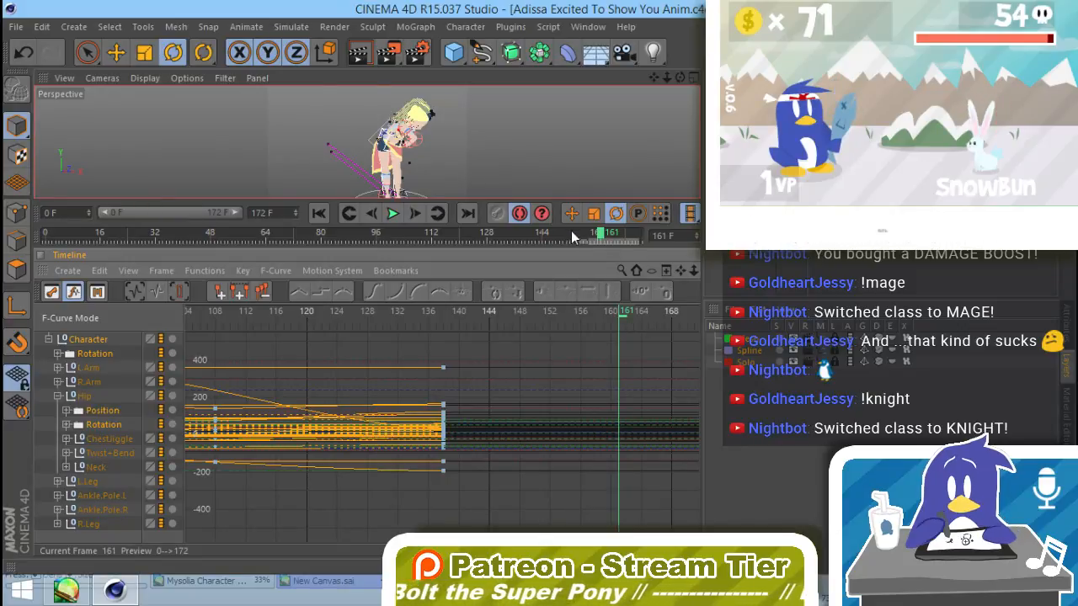
Step: Enlarge the viewport and reset the Hip controller's H, P and B rotation to 0° at frame 161
{"action": "left_click_drag", "start_coordinate": [572, 227], "coordinate": [560, 403]}
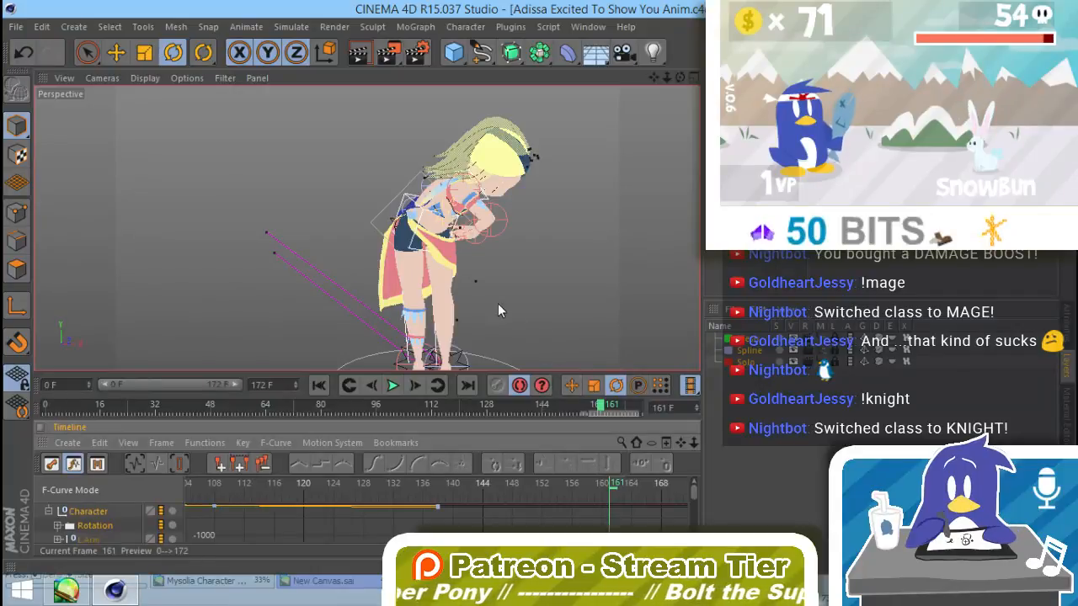
{"action": "left_click_drag", "start_coordinate": [448, 300], "coordinate": [425, 250], "text": "alt"}
{"action": "left_click", "coordinate": [426, 246]}
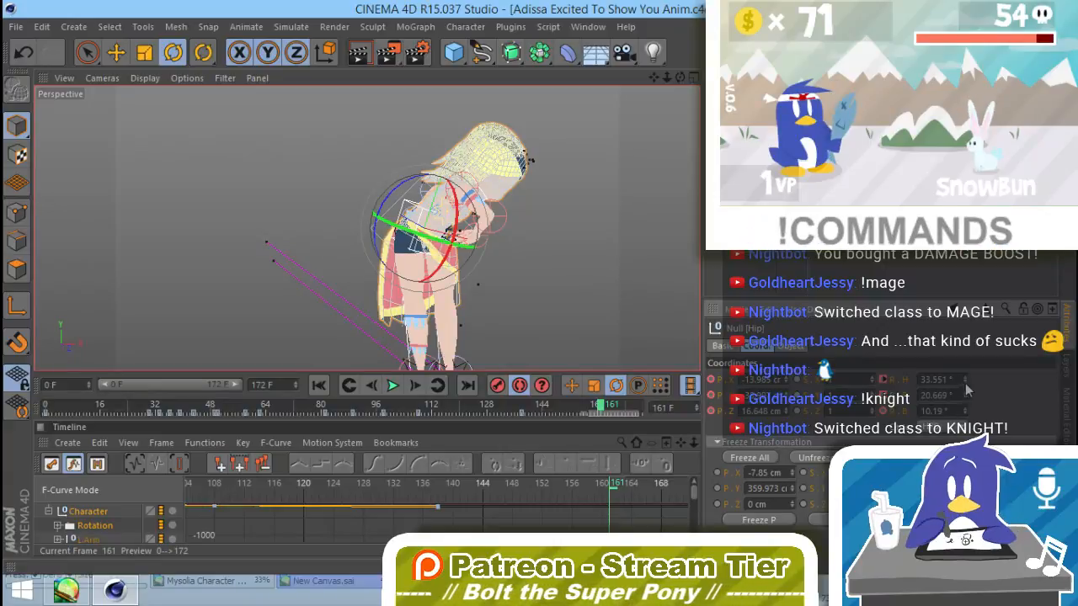
{"action": "type", "text": "0"}
{"action": "key", "text": "Tab"}
{"action": "type", "text": "0"}
{"action": "key", "text": "Tab"}
{"action": "type", "text": "0"}
{"action": "key", "text": "Return"}
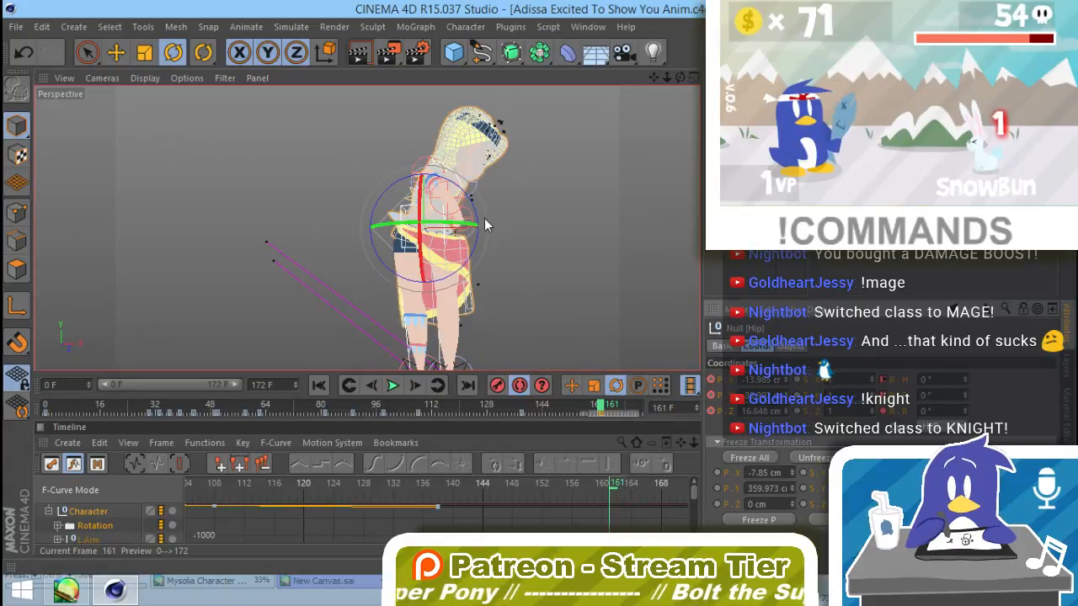
Step: Reset the Twist+Bend controller's H, P and B rotation to 0° at frame 161
{"action": "left_click", "coordinate": [402, 210]}
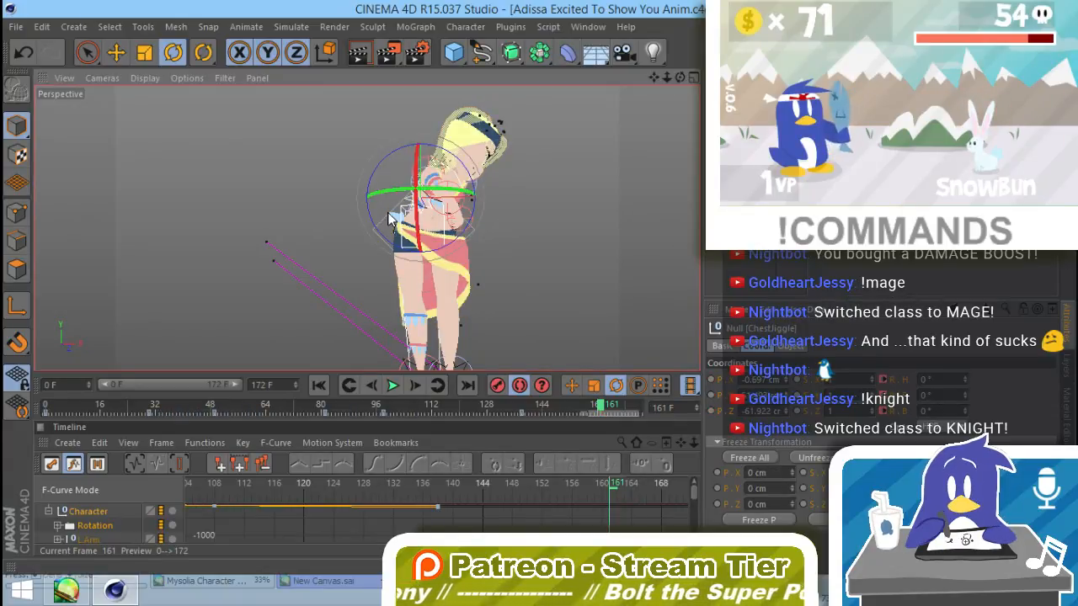
{"action": "left_click", "coordinate": [402, 210]}
{"action": "left_click_drag", "start_coordinate": [949, 379], "coordinate": [910, 379]}
{"action": "type", "text": "0"}
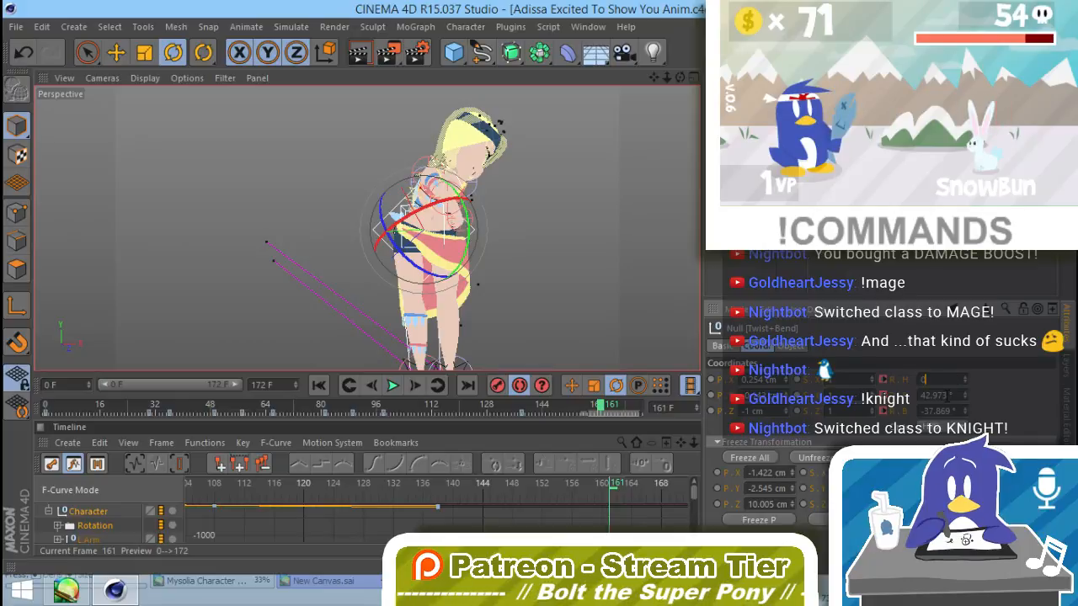
{"action": "key", "text": "Tab"}
{"action": "type", "text": "0"}
{"action": "key", "text": "Tab"}
{"action": "type", "text": "0"}
{"action": "key", "text": "Return"}
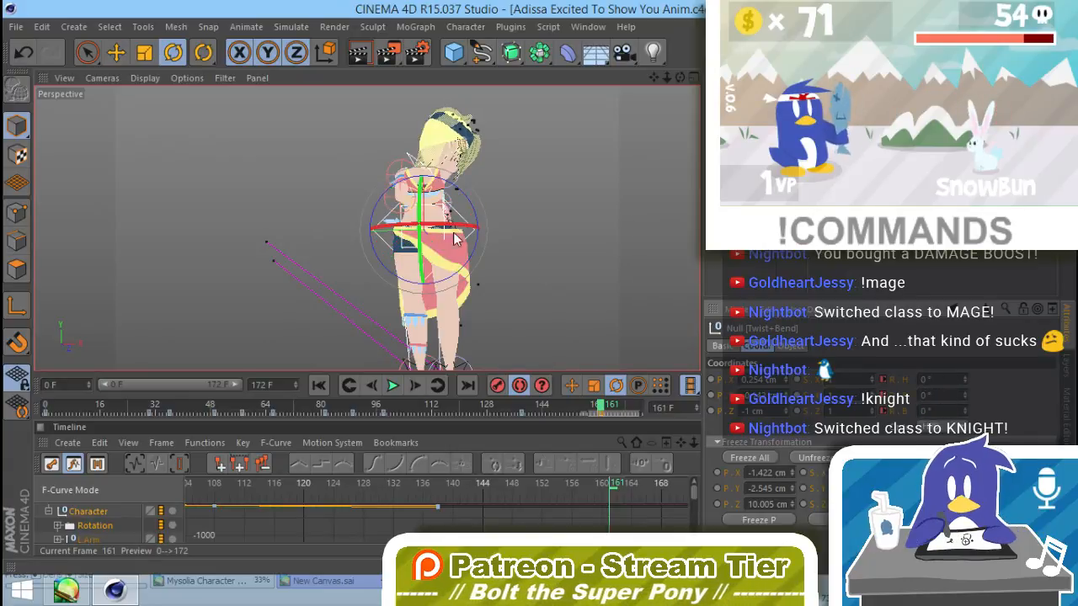
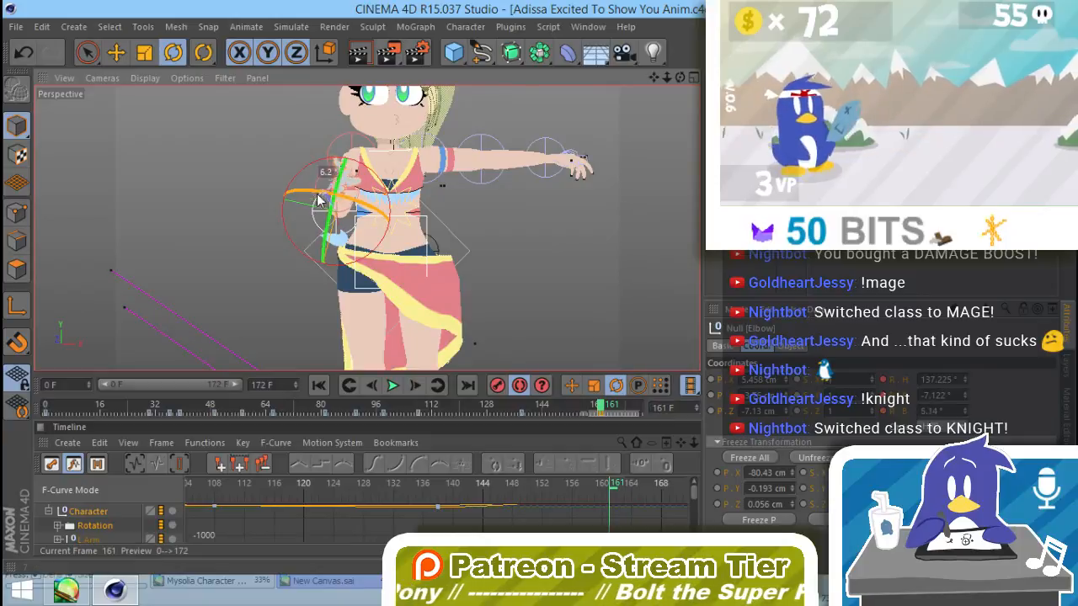
Step: Rotate the character's right elbow and turn the Neck controller to adjust the pose at frame 161
{"action": "left_click_drag", "start_coordinate": [450, 253], "coordinate": [459, 232], "text": "alt"}
{"action": "middle_click_drag", "start_coordinate": [458, 233], "coordinate": [431, 298], "text": "alt"}
{"action": "left_click", "coordinate": [391, 231]}
{"action": "left_click_drag", "start_coordinate": [391, 233], "coordinate": [414, 255]}
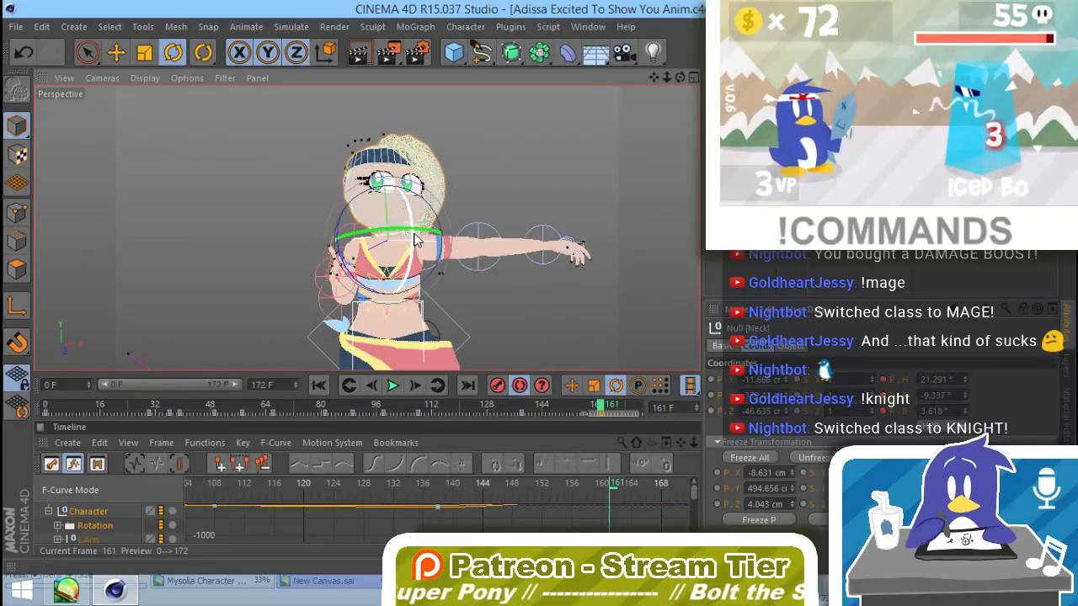
{"action": "left_click_drag", "start_coordinate": [412, 241], "coordinate": [412, 245]}
{"action": "left_click_drag", "start_coordinate": [491, 274], "coordinate": [362, 315], "text": "alt"}
Step: Rotate the Shoulder controller of the character's outstretched left arm to raise the arm diagonally above shoulder height at frame 161
{"action": "left_click", "coordinate": [434, 245]}
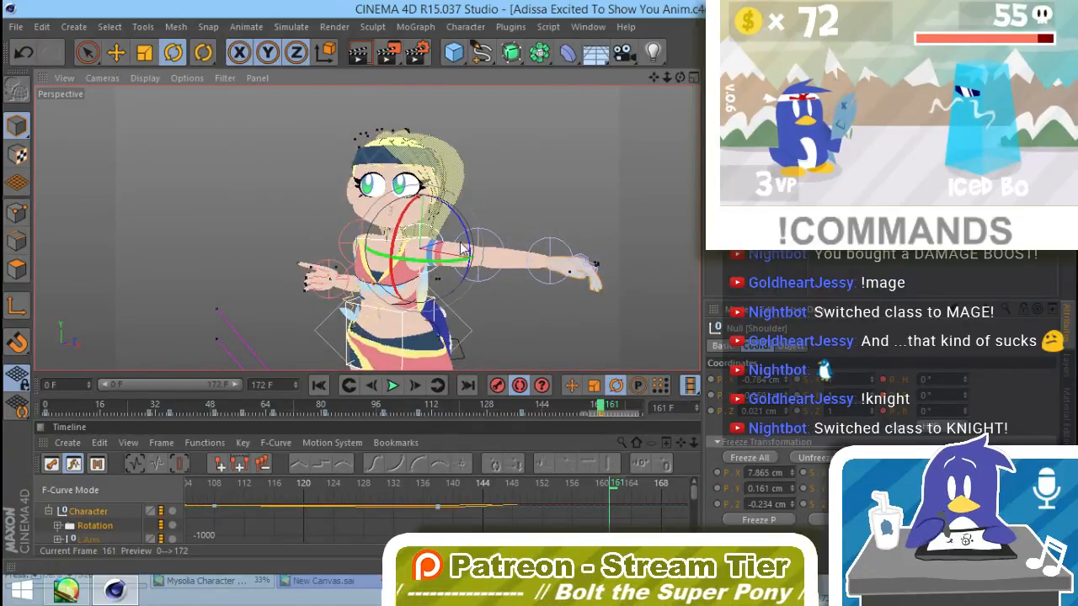
{"action": "left_click_drag", "start_coordinate": [464, 234], "coordinate": [418, 195]}
{"action": "left_click_drag", "start_coordinate": [463, 263], "coordinate": [461, 238], "text": "alt"}
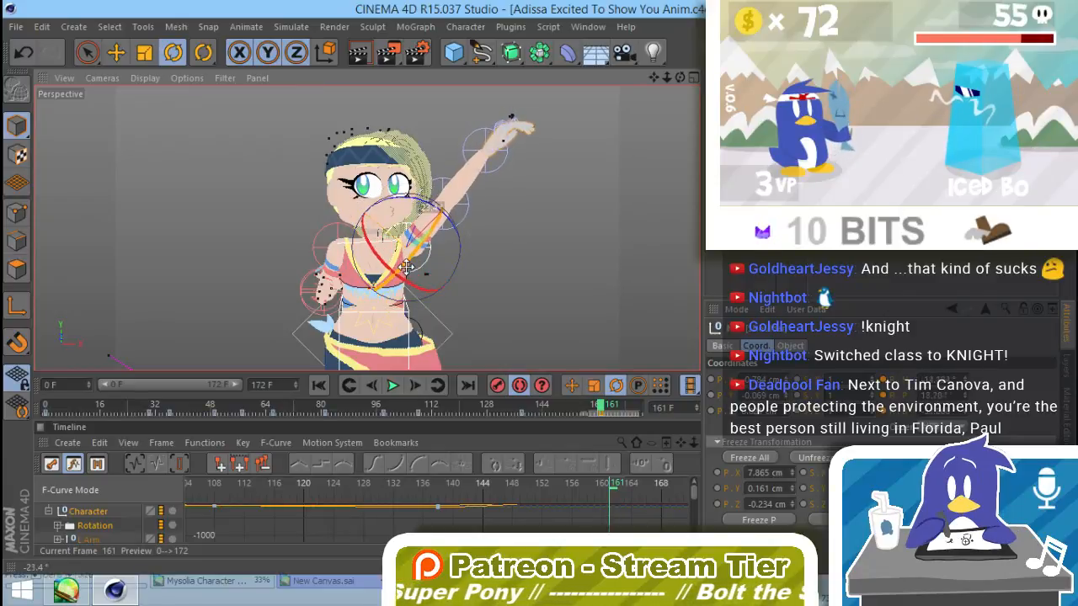
{"action": "left_click_drag", "start_coordinate": [406, 267], "coordinate": [408, 266]}
Step: Rotate the raised left arm's elbow so the forearm points almost straight up at frame 161
{"action": "middle_click_drag", "start_coordinate": [494, 225], "coordinate": [469, 286], "text": "alt"}
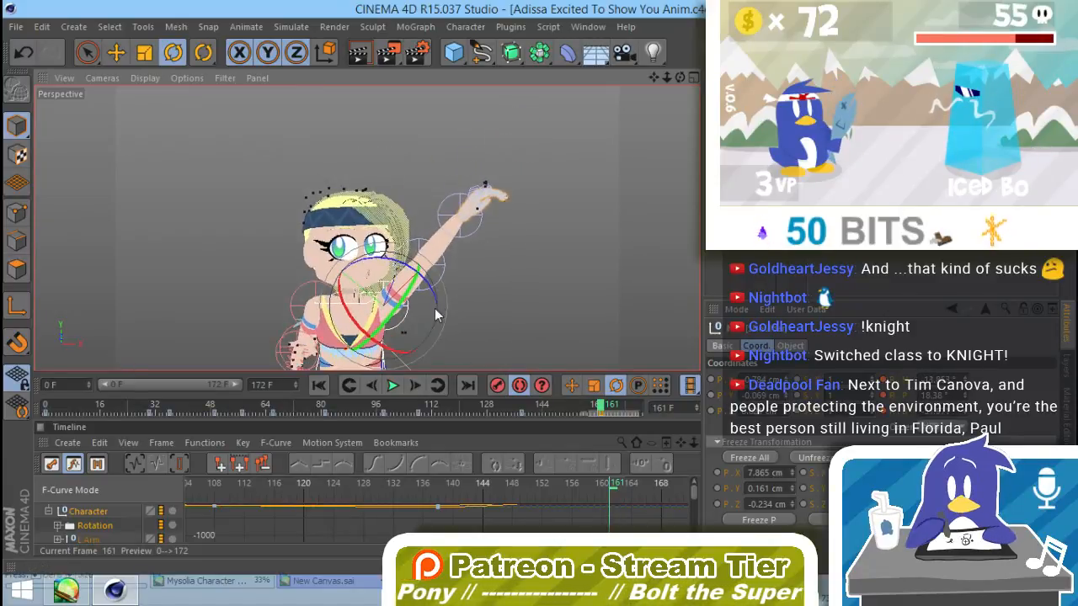
{"action": "left_click_drag", "start_coordinate": [451, 329], "coordinate": [429, 296]}
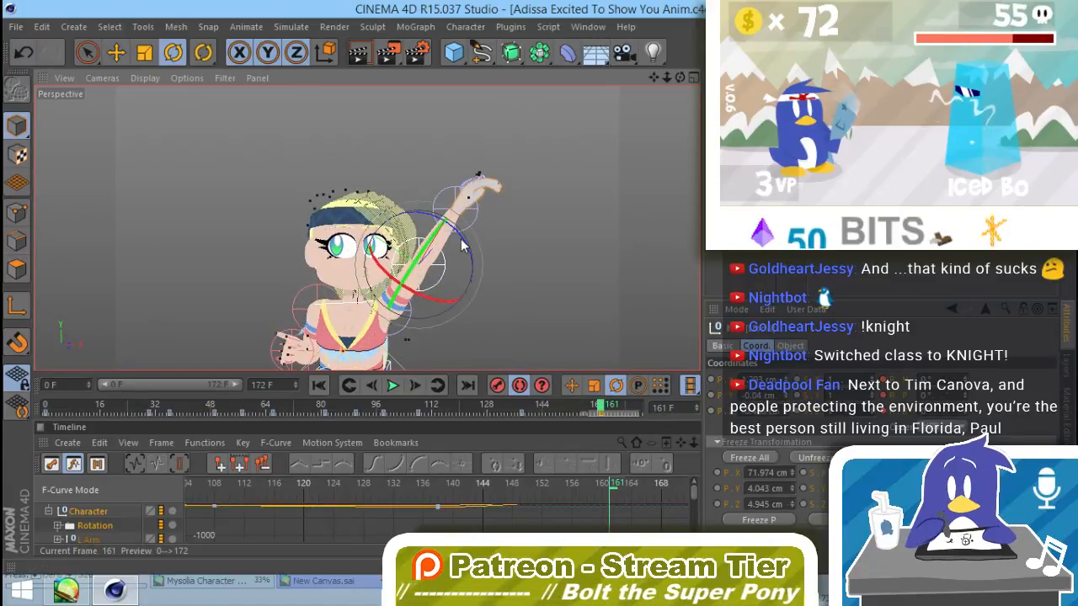
{"action": "left_click_drag", "start_coordinate": [461, 244], "coordinate": [444, 224]}
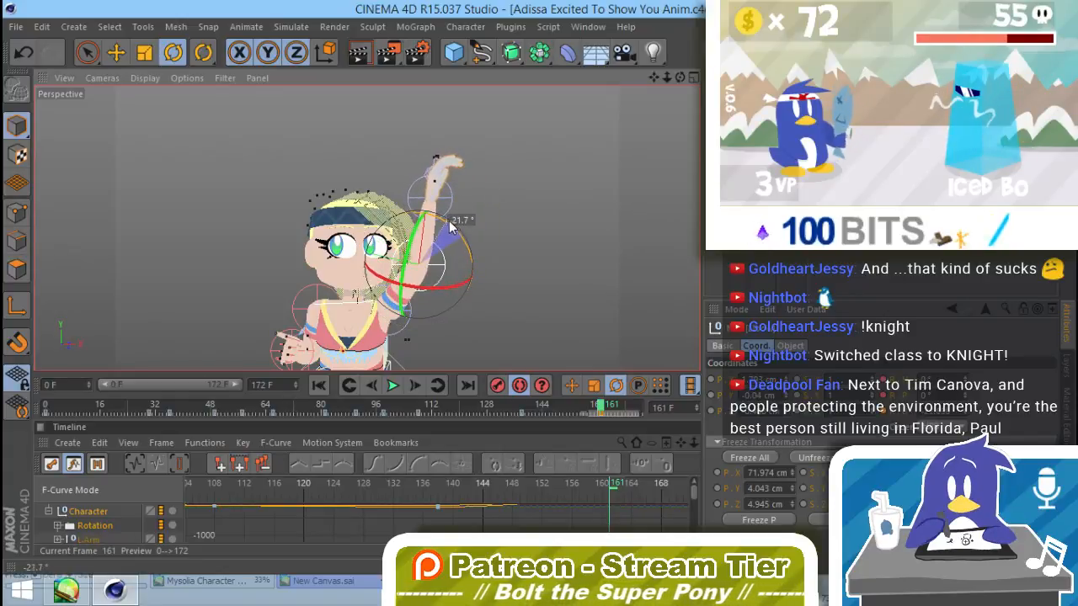
{"action": "left_click_drag", "start_coordinate": [457, 232], "coordinate": [457, 233]}
Step: Rotate the raised left hand about its wrist on several axes at frame 161, finishing with nothing selected
{"action": "left_click_drag", "start_coordinate": [438, 298], "coordinate": [405, 295], "text": "alt"}
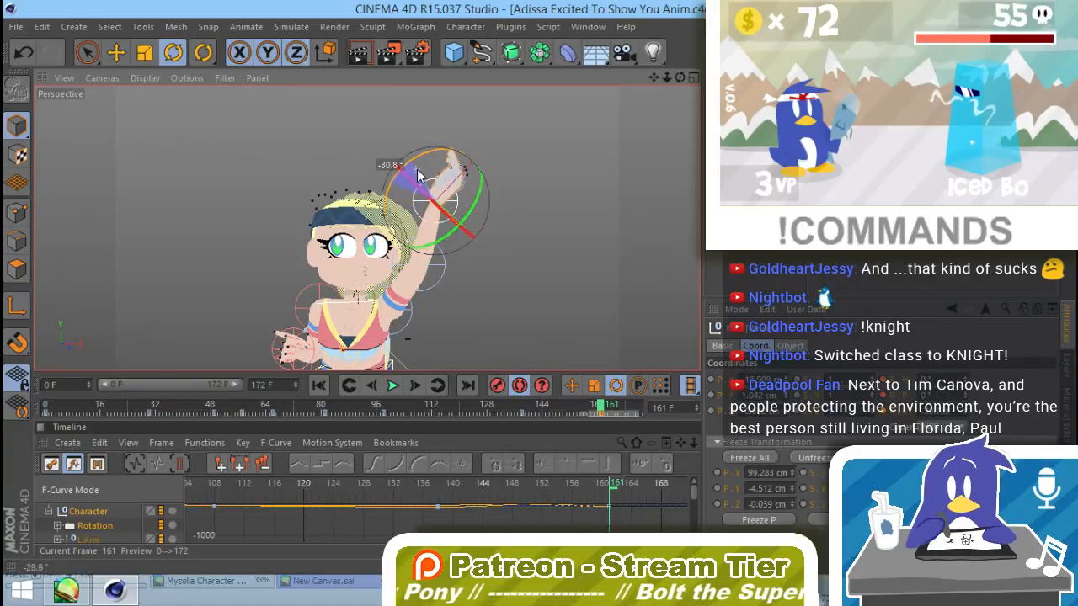
{"action": "left_click_drag", "start_coordinate": [418, 175], "coordinate": [421, 177]}
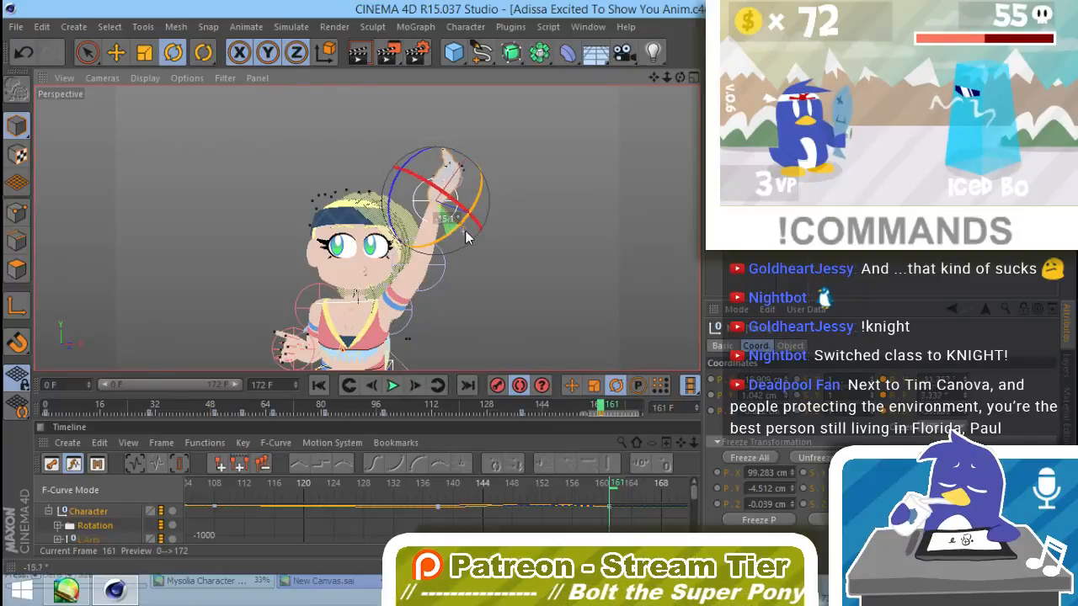
{"action": "left_click_drag", "start_coordinate": [460, 200], "coordinate": [479, 209]}
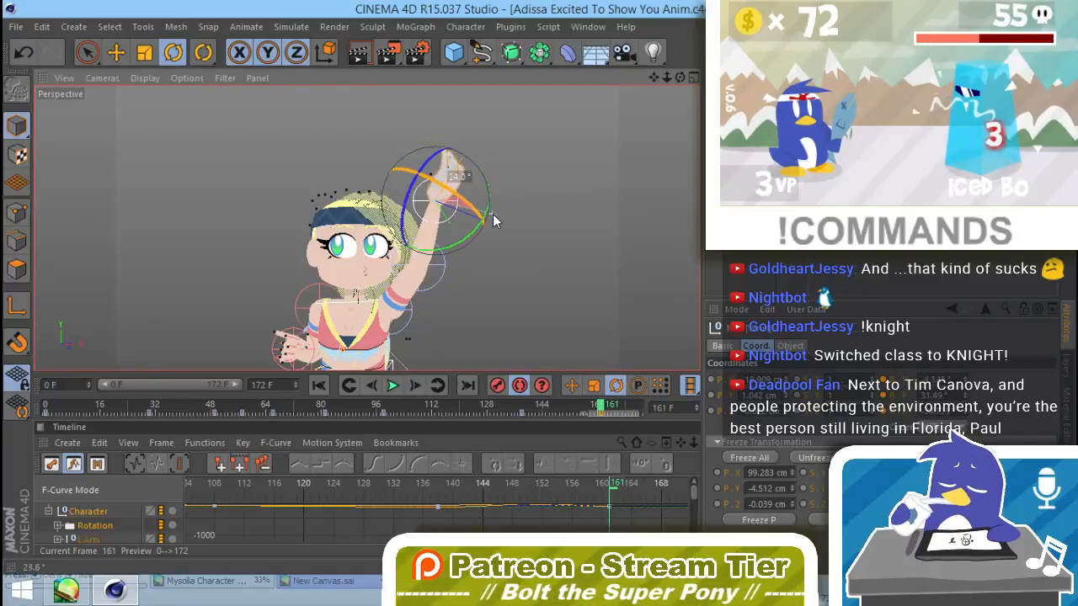
{"action": "left_click_drag", "start_coordinate": [407, 200], "coordinate": [439, 174]}
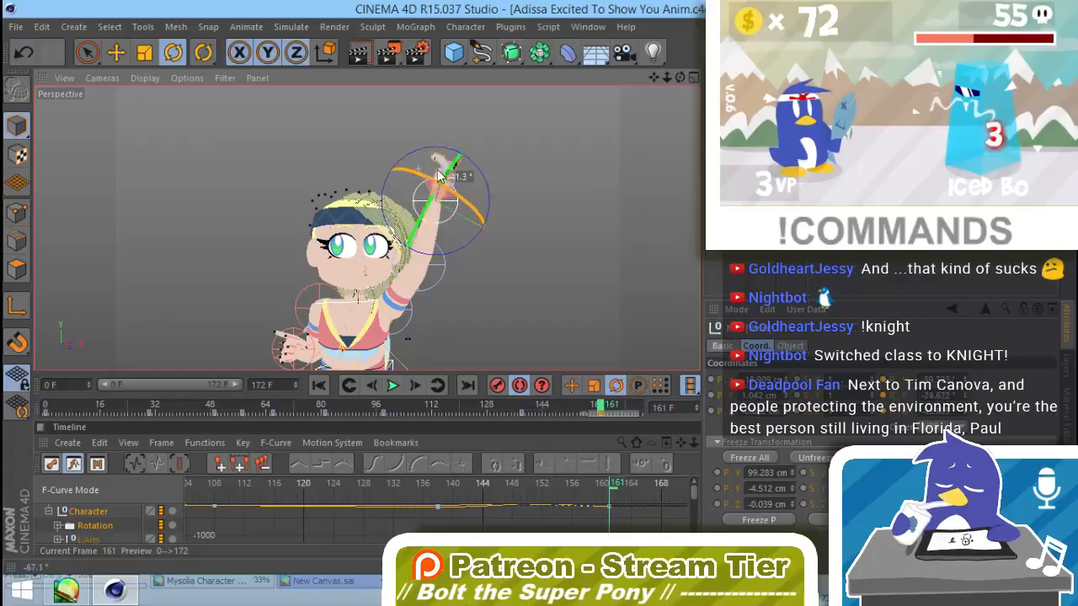
{"action": "left_click", "coordinate": [513, 231]}
Step: Go to frame 144 and rotate the character's right shoulder controller to reposition the upper arm
{"action": "middle_click_drag", "start_coordinate": [448, 288], "coordinate": [567, 263], "text": "alt"}
{"action": "scroll", "coordinate": [528, 264], "scroll_direction": "down", "scroll_amount": 3}
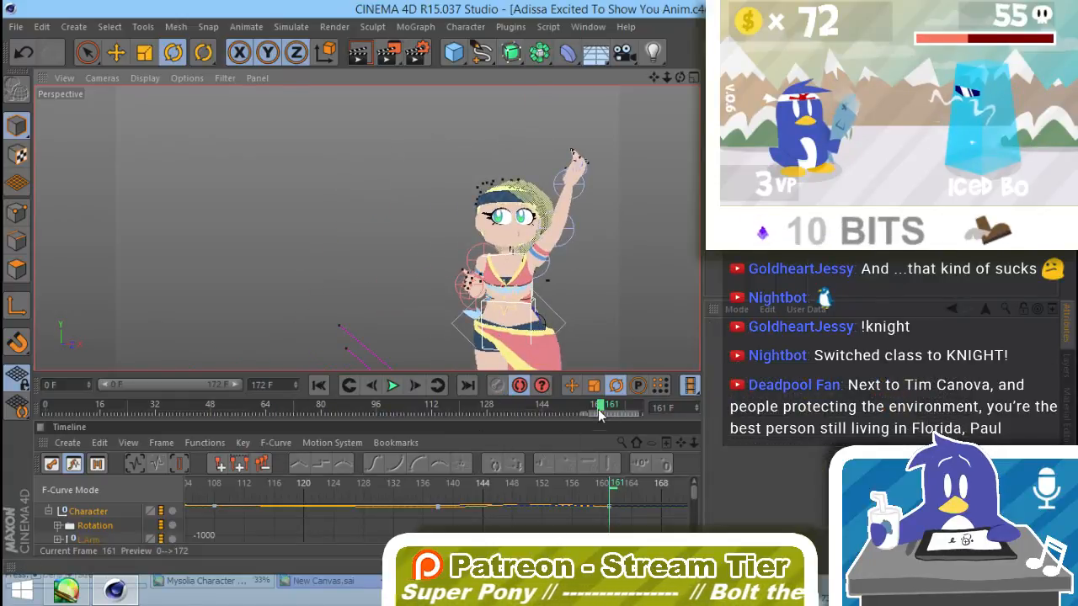
{"action": "mouse_move", "coordinate": [600, 411]}
{"action": "left_mouse_down"}
{"action": "mouse_move", "coordinate": [538, 427]}
{"action": "mouse_move", "coordinate": [503, 412]}
{"action": "mouse_move", "coordinate": [577, 413]}
{"action": "mouse_move", "coordinate": [613, 395]}
{"action": "left_mouse_up"}
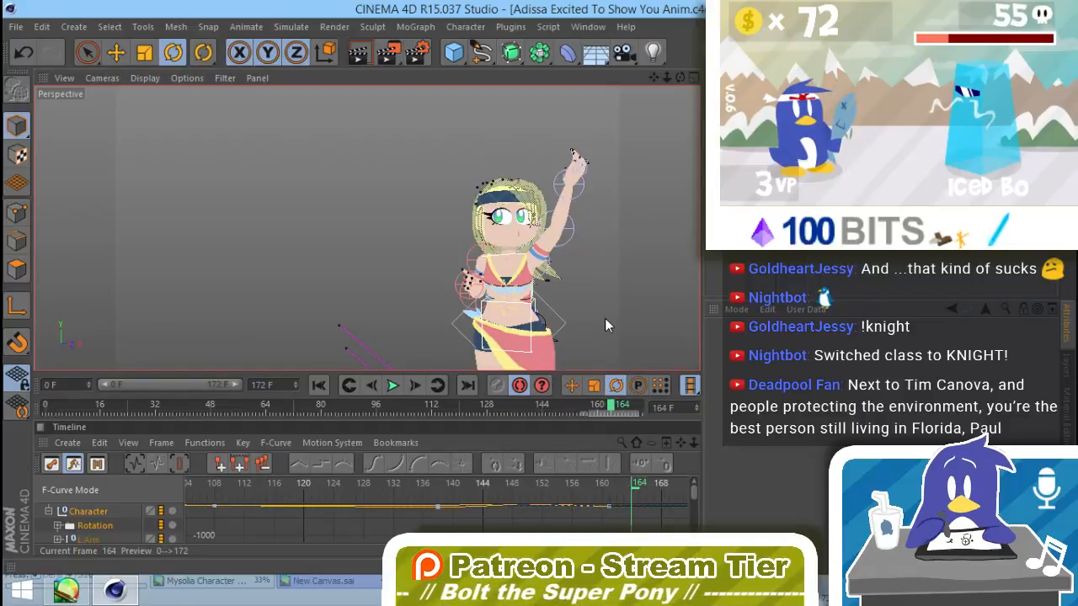
{"action": "middle_click_drag", "start_coordinate": [606, 326], "coordinate": [529, 266], "text": "alt"}
{"action": "left_click_drag", "start_coordinate": [613, 410], "coordinate": [543, 421]}
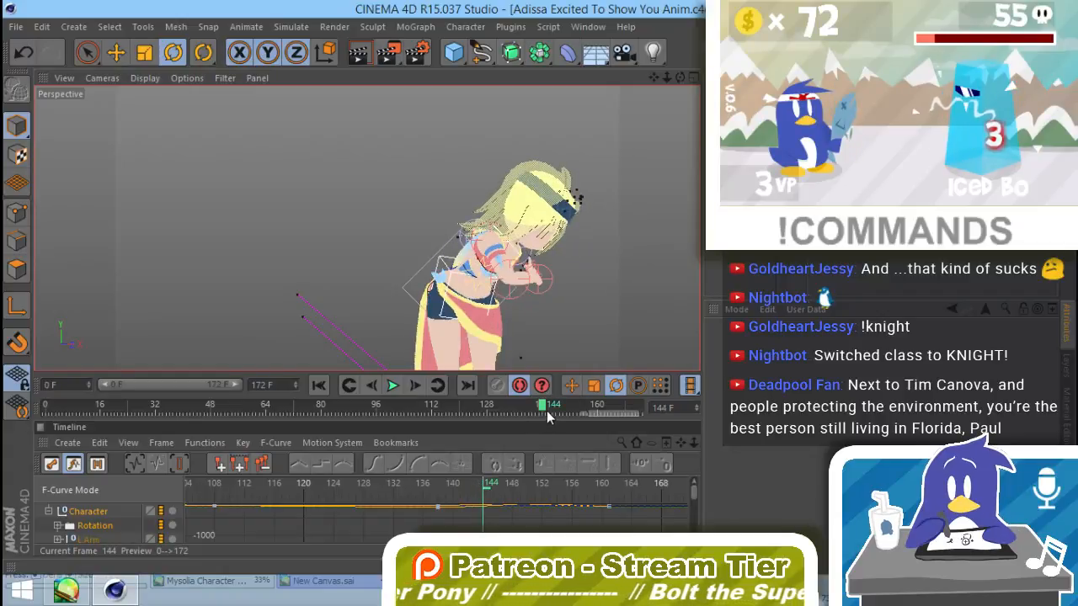
{"action": "left_click", "coordinate": [491, 238]}
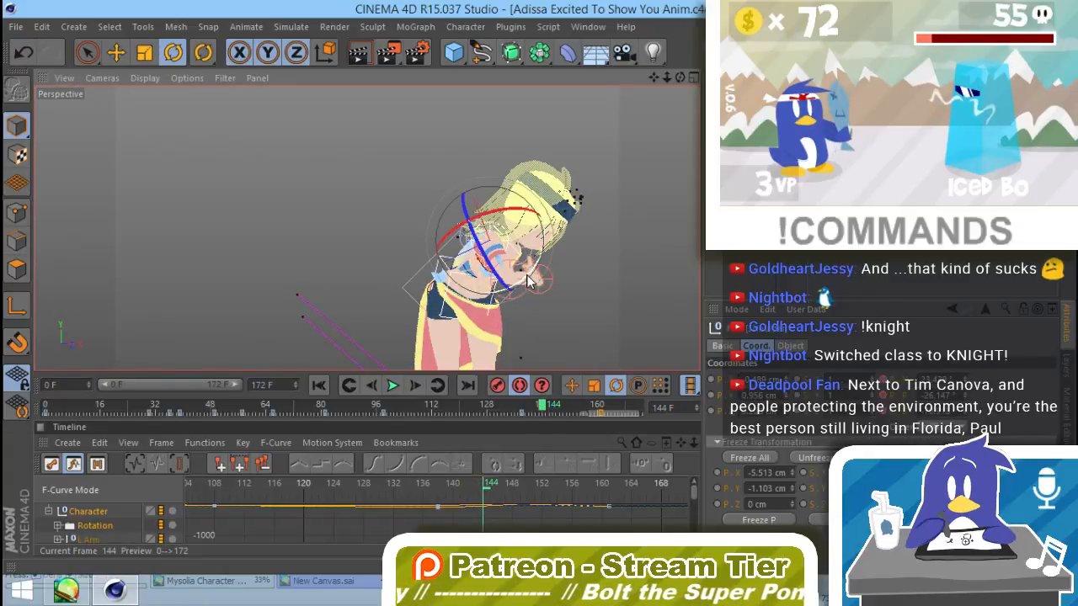
{"action": "left_click_drag", "start_coordinate": [527, 282], "coordinate": [500, 307]}
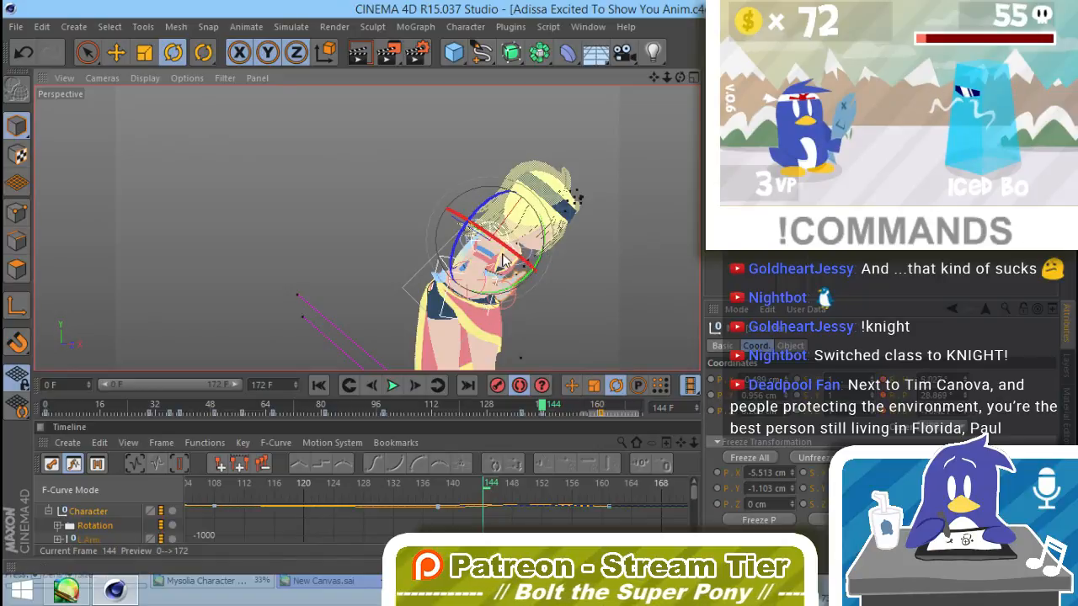
Step: Rotate the right arm's Elbow controller at frame 144 so the forearm reaches forward from the torso, then deselect it
{"action": "left_click", "coordinate": [459, 268]}
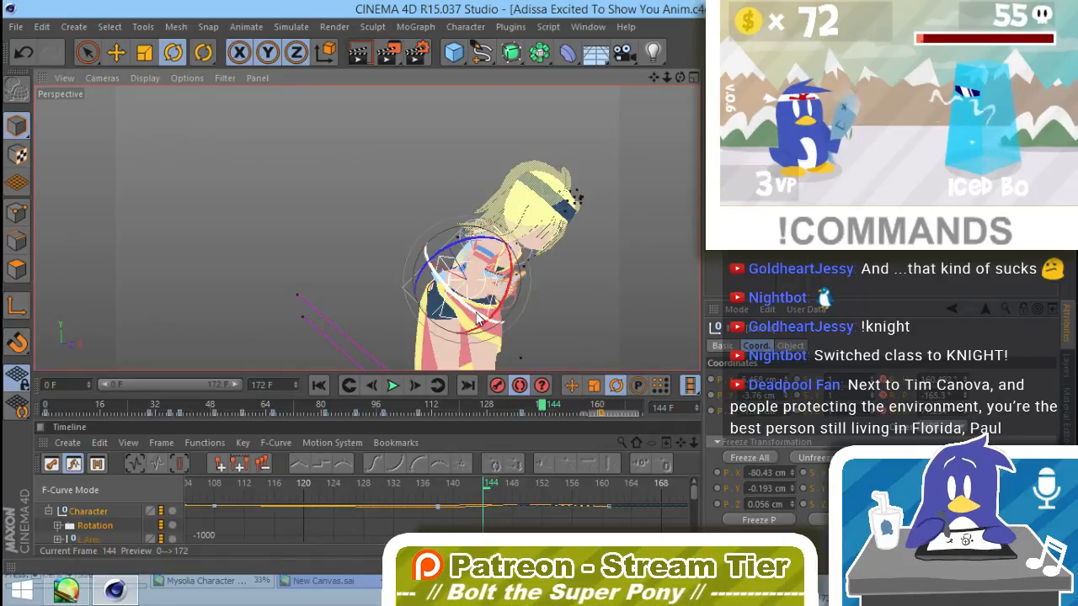
{"action": "left_click_drag", "start_coordinate": [477, 316], "coordinate": [465, 308]}
{"action": "left_click", "coordinate": [501, 263]}
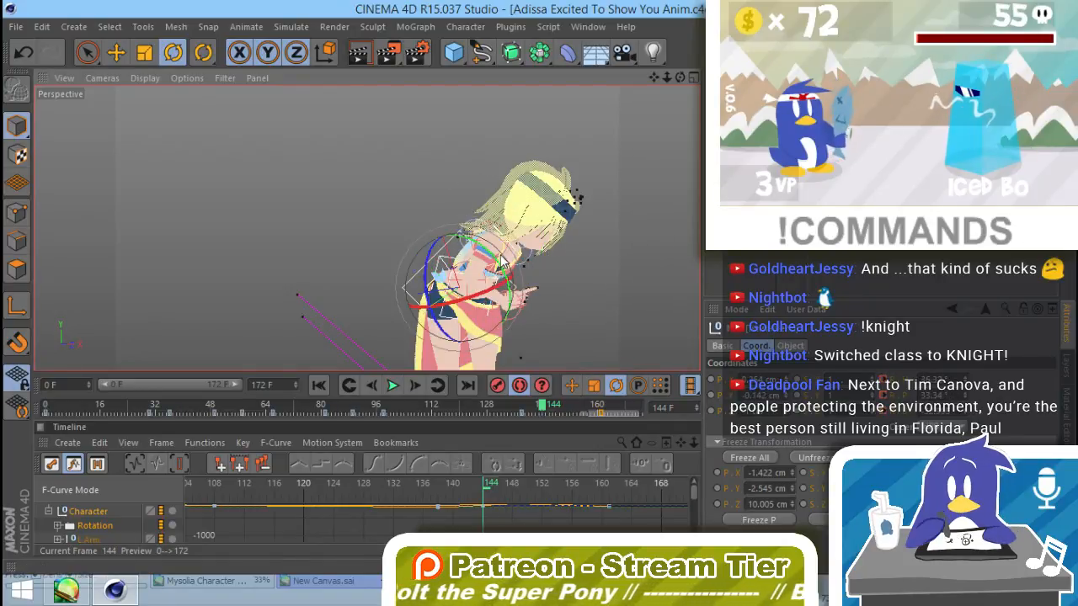
{"action": "left_click", "coordinate": [459, 268]}
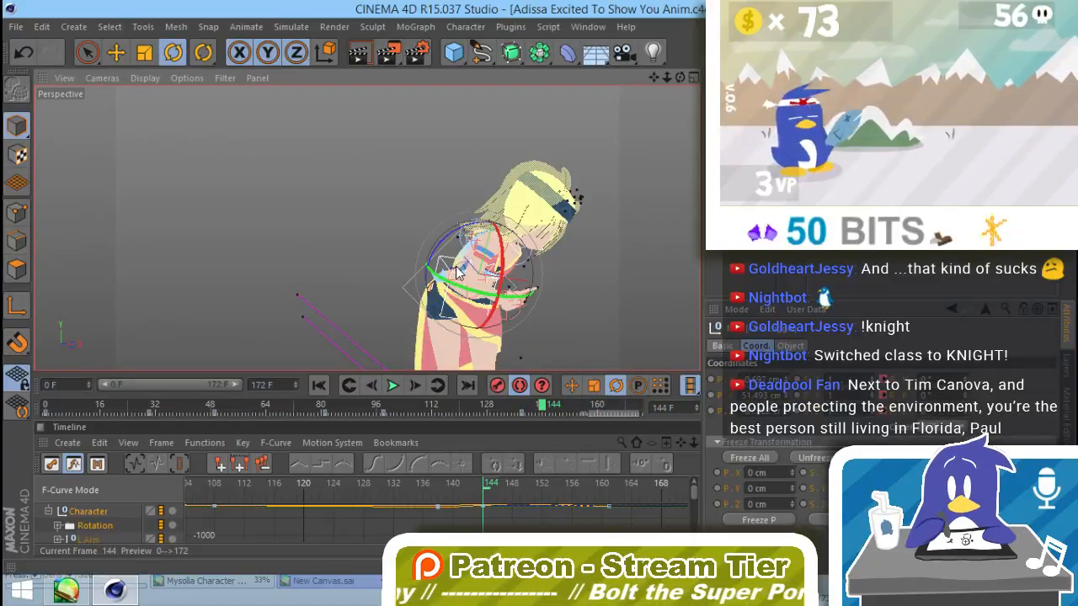
{"action": "scroll", "coordinate": [461, 271], "scroll_direction": "up", "scroll_amount": 4}
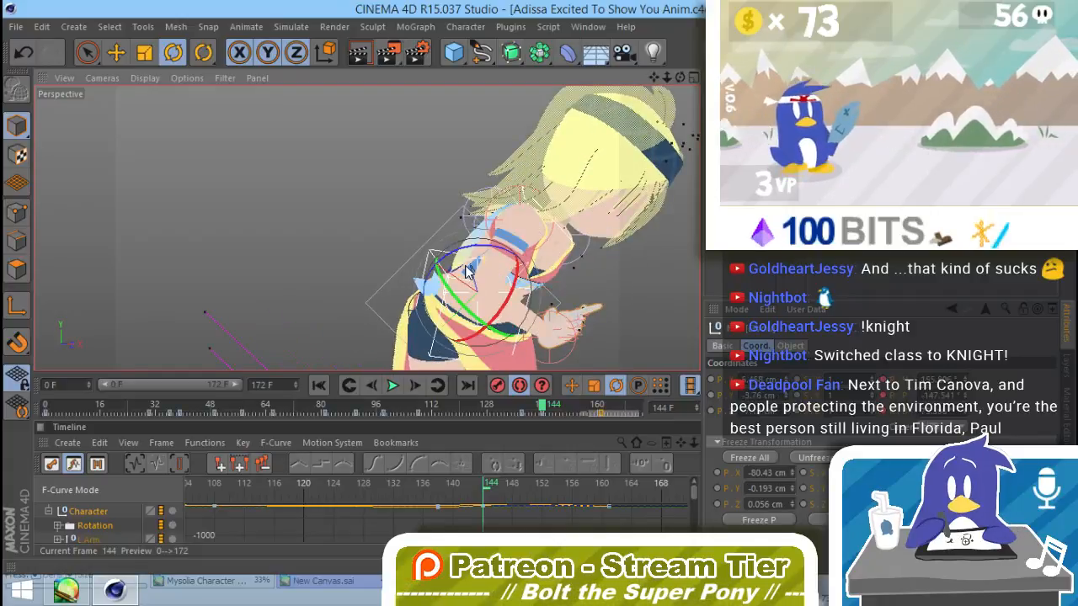
{"action": "left_click_drag", "start_coordinate": [465, 268], "coordinate": [401, 252]}
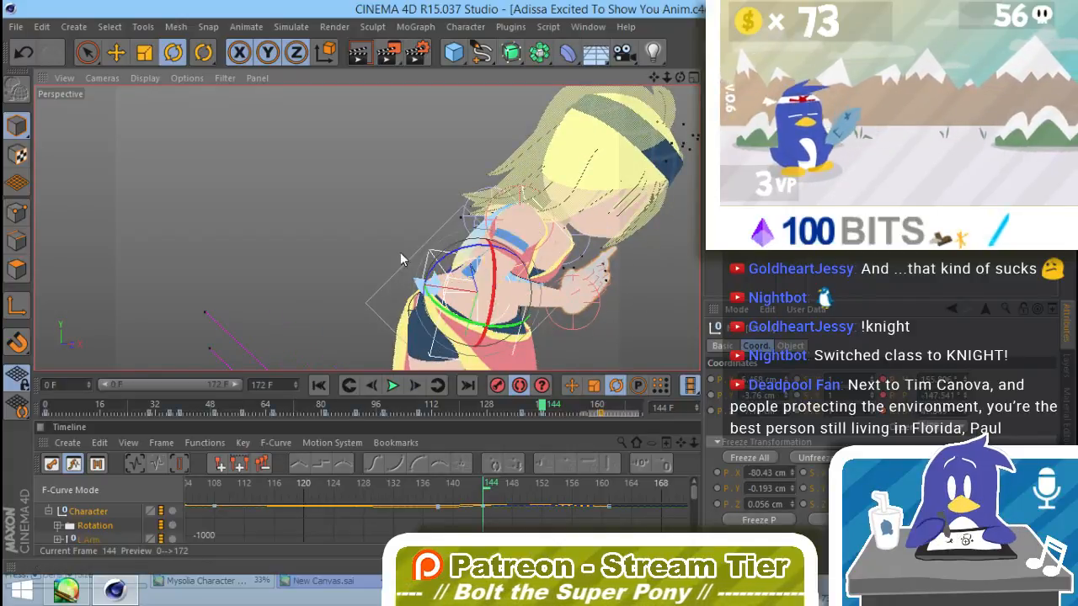
{"action": "left_click", "coordinate": [401, 253]}
Step: Go to frame 154 and rotate the right elbow so the forearm hangs down beside the hip
{"action": "left_click_drag", "start_coordinate": [480, 316], "coordinate": [523, 271], "text": "alt"}
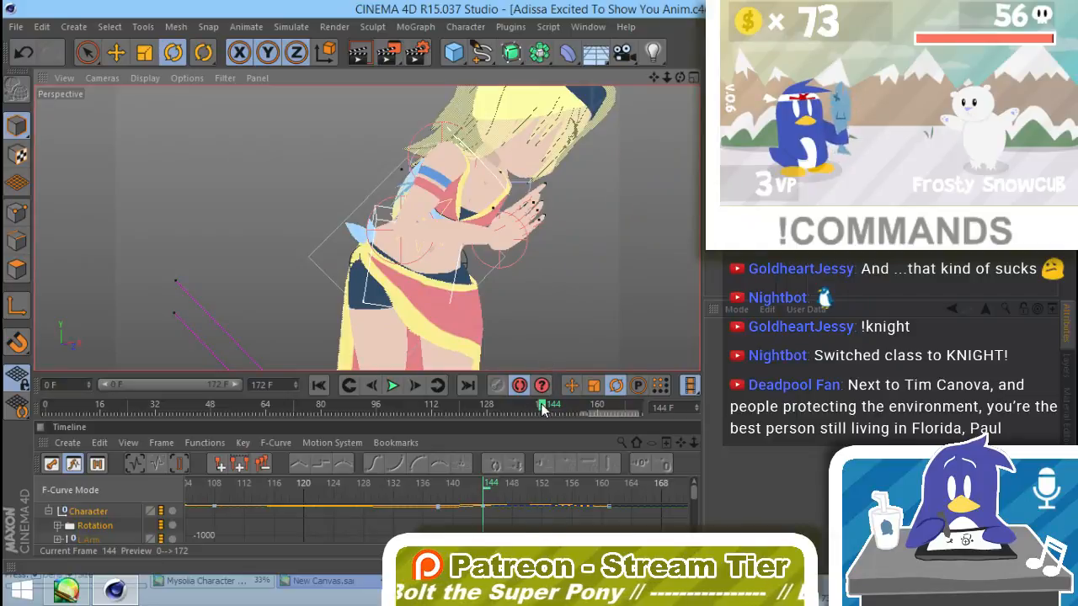
{"action": "left_click_drag", "start_coordinate": [542, 408], "coordinate": [576, 413]}
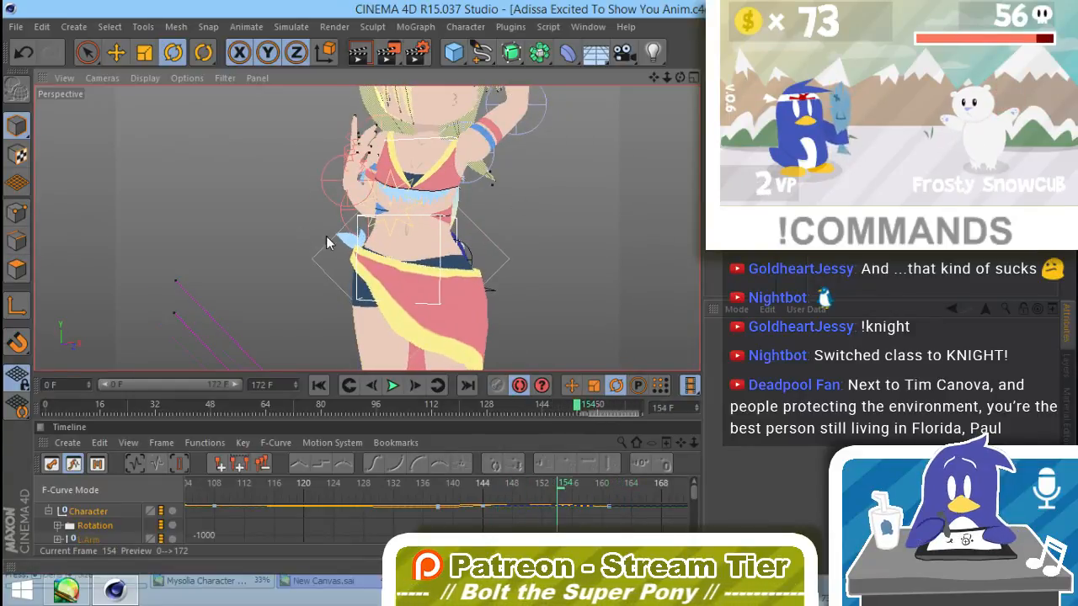
{"action": "left_click_drag", "start_coordinate": [327, 242], "coordinate": [399, 241], "text": "alt"}
{"action": "left_click", "coordinate": [294, 213]}
{"action": "left_click_drag", "start_coordinate": [322, 222], "coordinate": [406, 268], "text": "alt"}
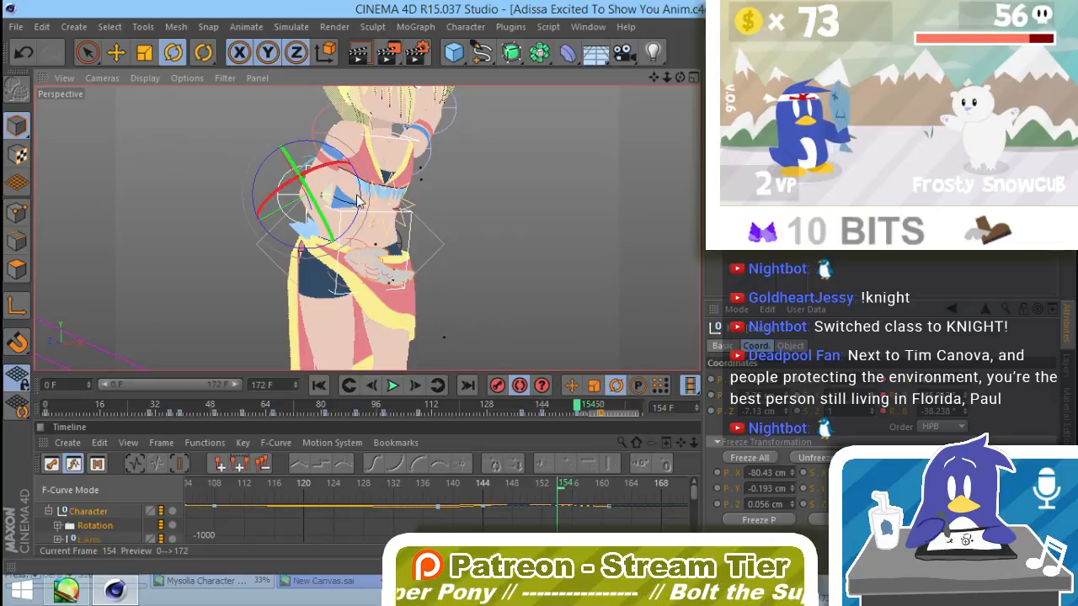
{"action": "left_click_drag", "start_coordinate": [358, 200], "coordinate": [356, 286]}
{"action": "left_click", "coordinate": [481, 236]}
{"action": "scroll", "coordinate": [319, 291], "scroll_direction": "down", "scroll_amount": 6}
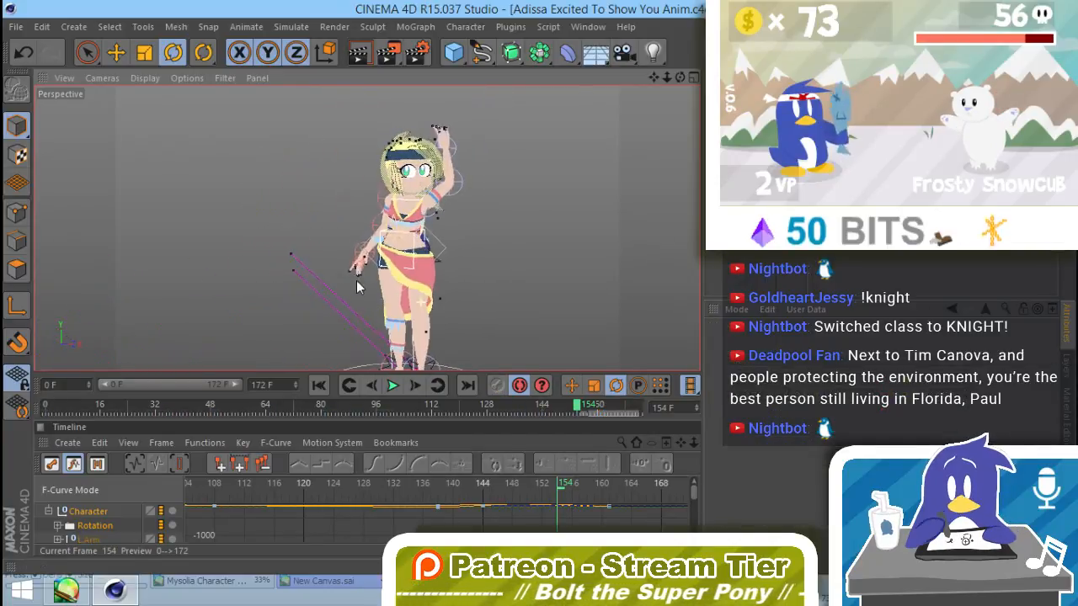
Step: Go to frame 161 and select the right hand's finger controllers with Live Selection
{"action": "left_click_drag", "start_coordinate": [578, 409], "coordinate": [601, 410]}
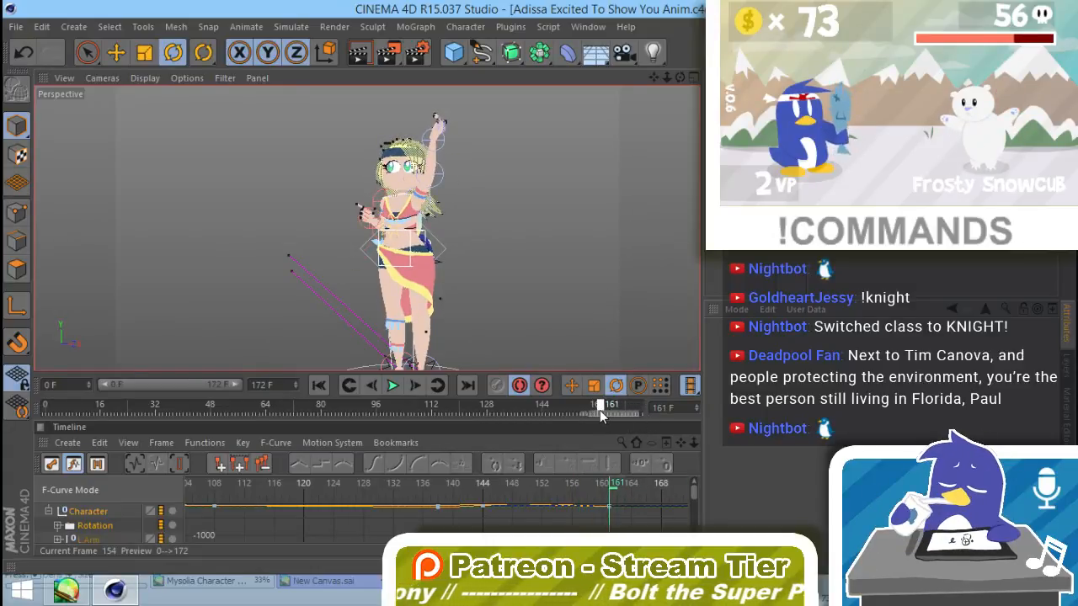
{"action": "right_click_drag", "start_coordinate": [450, 261], "coordinate": [340, 229], "text": "alt"}
{"action": "left_click_drag", "start_coordinate": [340, 229], "coordinate": [452, 253], "text": "alt"}
{"action": "right_click_drag", "start_coordinate": [452, 254], "coordinate": [499, 202], "text": "alt"}
{"action": "left_click_drag", "start_coordinate": [423, 253], "coordinate": [483, 249], "text": "alt"}
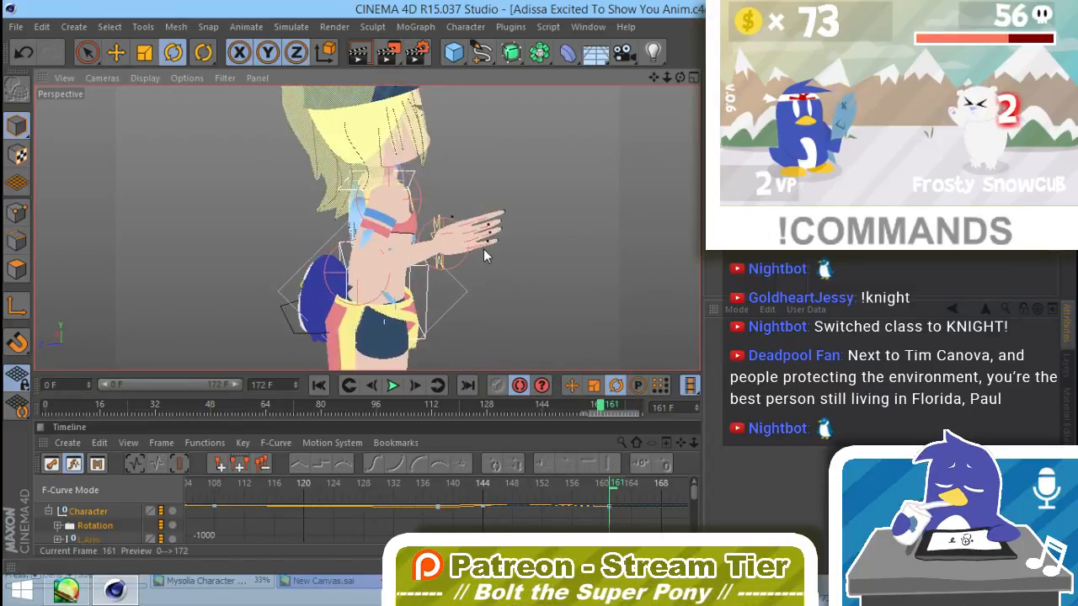
{"action": "middle_click_drag", "start_coordinate": [483, 248], "coordinate": [444, 203], "text": "alt"}
{"action": "right_click_drag", "start_coordinate": [444, 204], "coordinate": [489, 205], "text": "alt"}
{"action": "left_click_drag", "start_coordinate": [489, 205], "coordinate": [465, 237], "text": "alt"}
{"action": "middle_click_drag", "start_coordinate": [555, 162], "coordinate": [502, 171]}
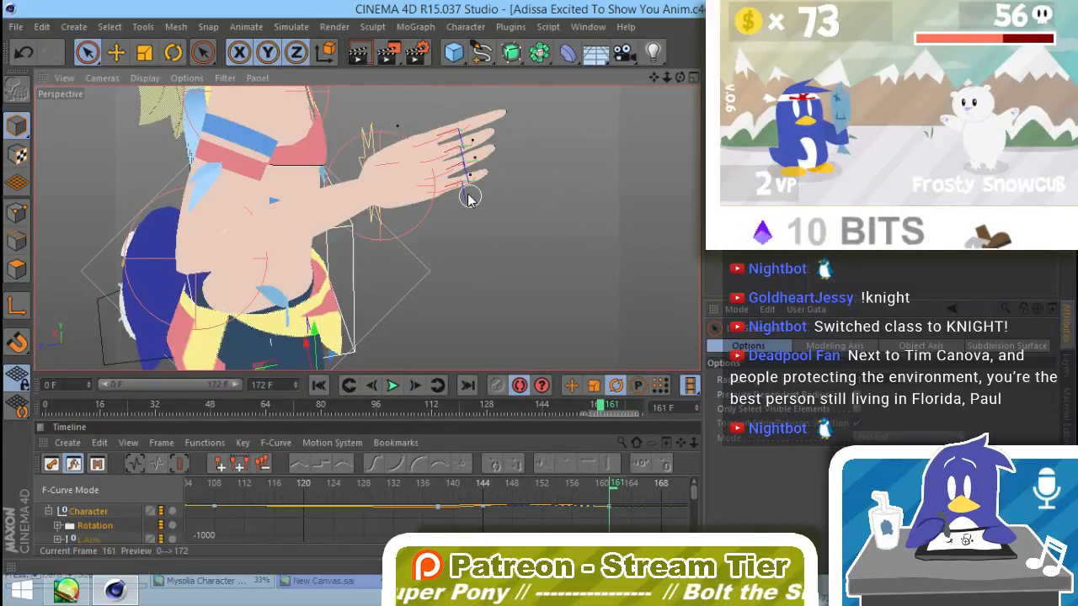
{"action": "left_click", "coordinate": [441, 132]}
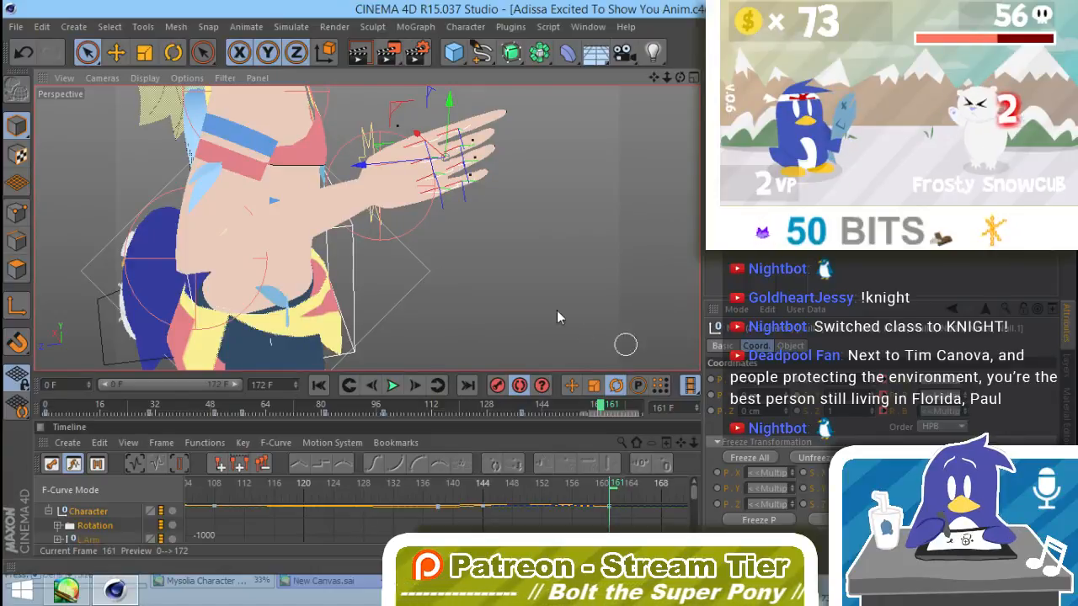
Step: Curl the selected fingers of the right hand into a fist by changing their B rotation to -104°
{"action": "left_click_drag", "start_coordinate": [557, 310], "coordinate": [408, 244], "text": "alt"}
{"action": "right_click_drag", "start_coordinate": [409, 245], "coordinate": [388, 236], "text": "alt"}
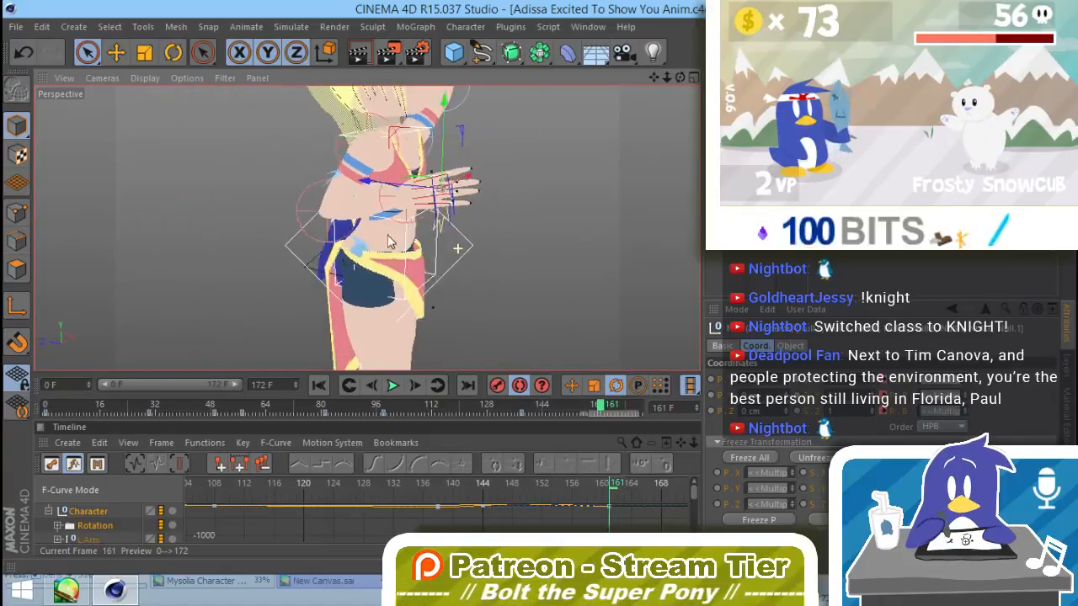
{"action": "left_click_drag", "start_coordinate": [388, 242], "coordinate": [567, 256], "text": "alt"}
{"action": "right_click_drag", "start_coordinate": [568, 256], "coordinate": [594, 254], "text": "alt"}
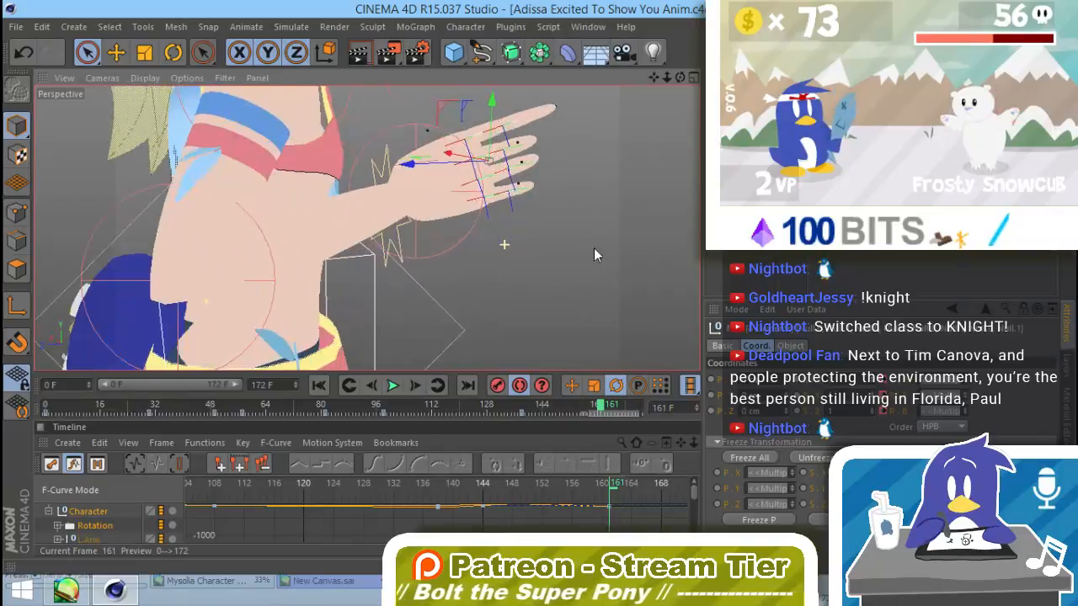
{"action": "right_click", "coordinate": [965, 412]}
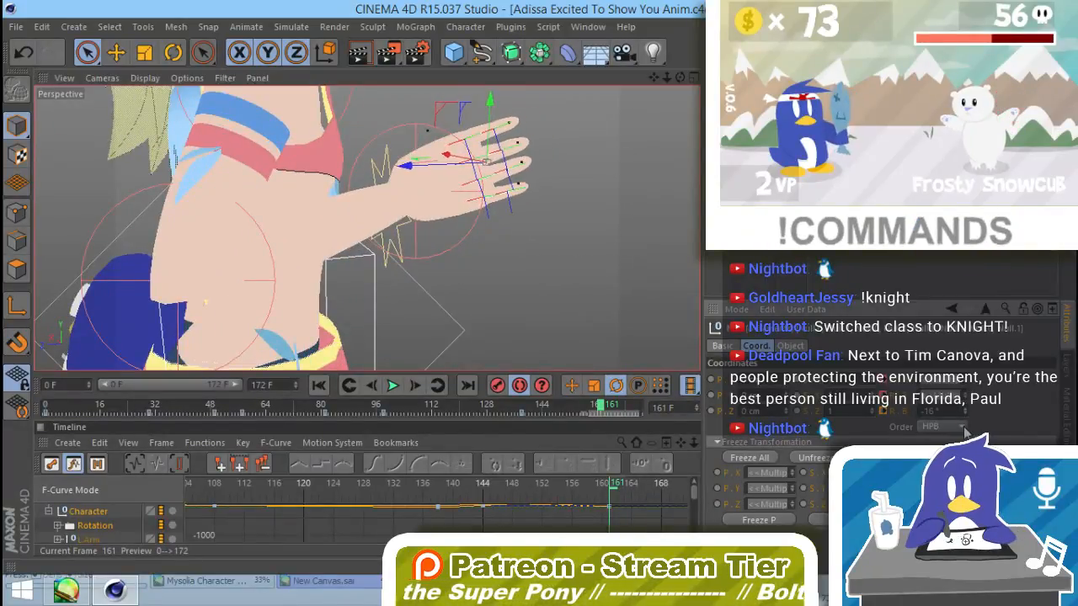
{"action": "left_click_drag", "start_coordinate": [965, 432], "coordinate": [964, 448]}
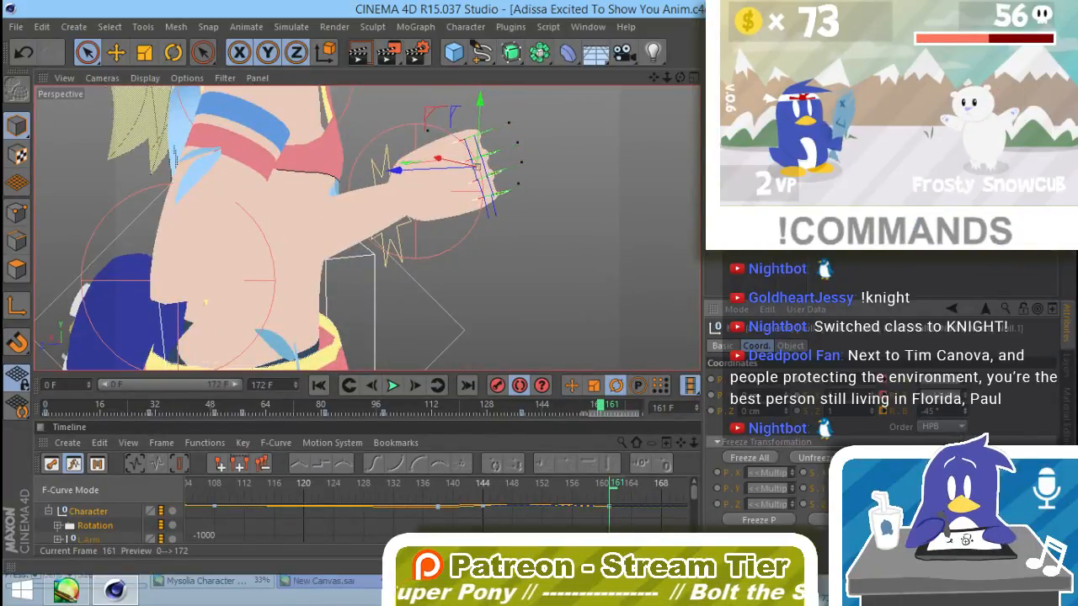
{"action": "left_click_drag", "start_coordinate": [471, 253], "coordinate": [265, 327], "text": "alt"}
{"action": "left_click_drag", "start_coordinate": [964, 411], "coordinate": [966, 456]}
{"action": "left_click_drag", "start_coordinate": [524, 261], "coordinate": [419, 179], "text": "alt"}
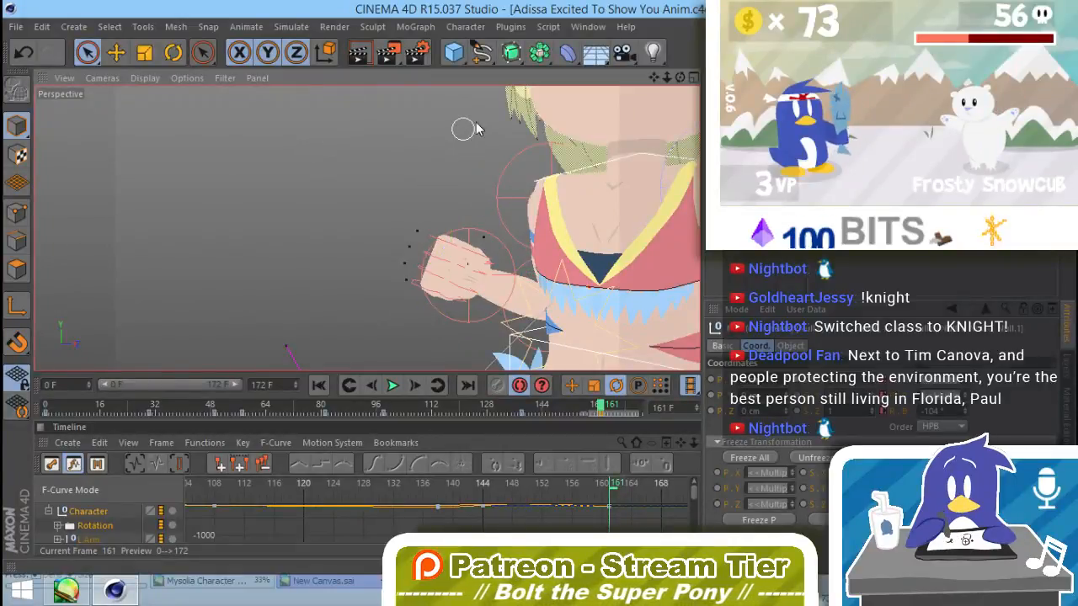
Step: Select the right thumb's base controller at frame 161 and rotate it to begin closing the thumb toward the fist
{"action": "left_click_drag", "start_coordinate": [476, 128], "coordinate": [494, 252], "text": "alt"}
{"action": "left_click", "coordinate": [494, 259]}
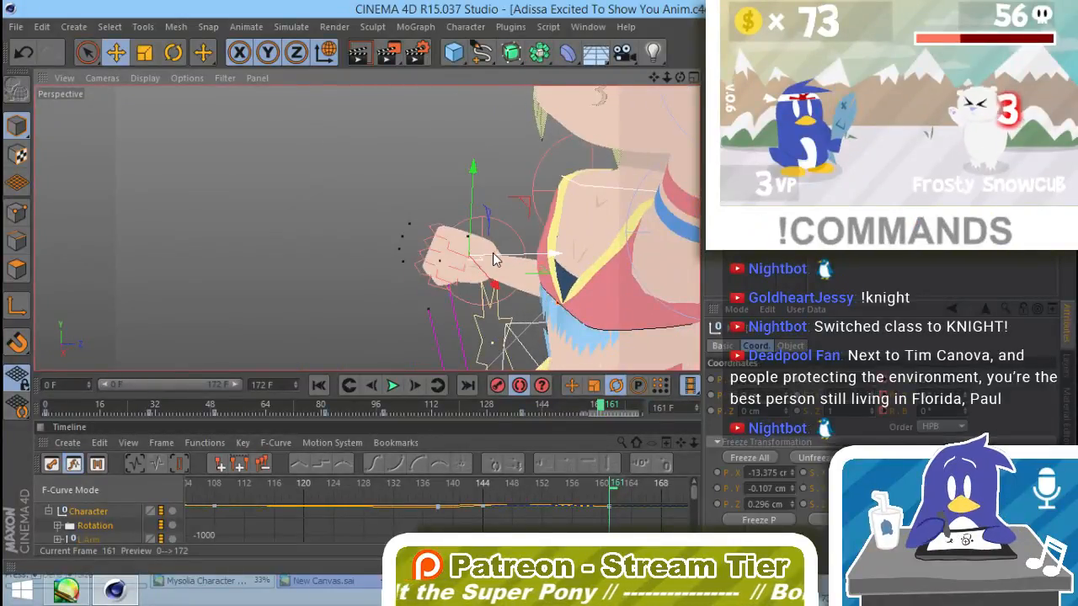
{"action": "scroll", "coordinate": [497, 257], "scroll_direction": "up", "scroll_amount": 4}
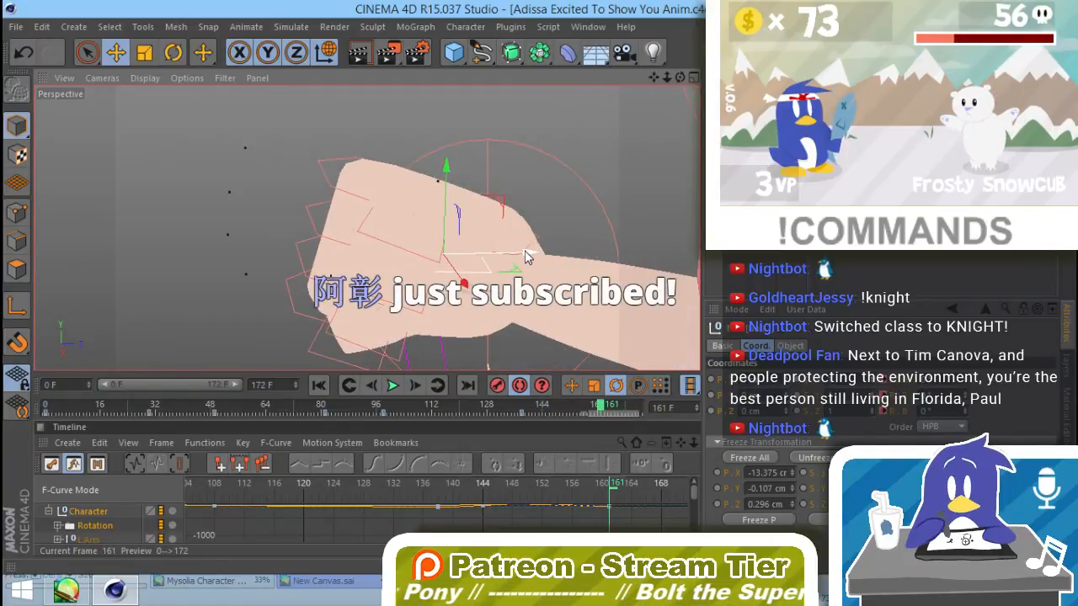
{"action": "left_click", "coordinate": [520, 257]}
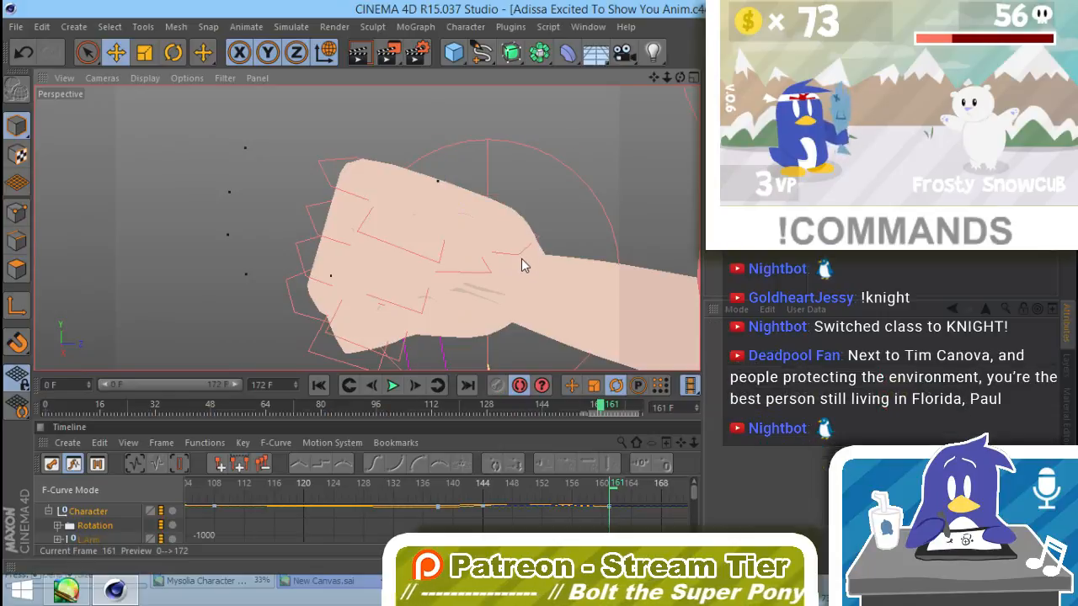
{"action": "key", "text": "r"}
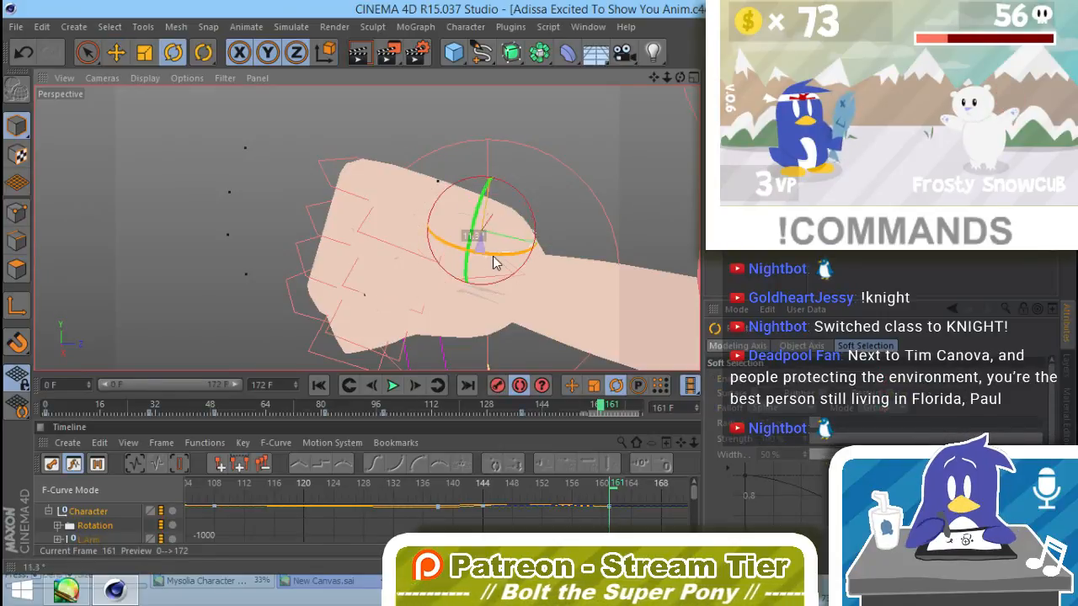
{"action": "left_click_drag", "start_coordinate": [493, 261], "coordinate": [489, 262]}
{"action": "left_click_drag", "start_coordinate": [473, 219], "coordinate": [468, 235]}
{"action": "left_click_drag", "start_coordinate": [473, 249], "coordinate": [522, 362], "text": "alt"}
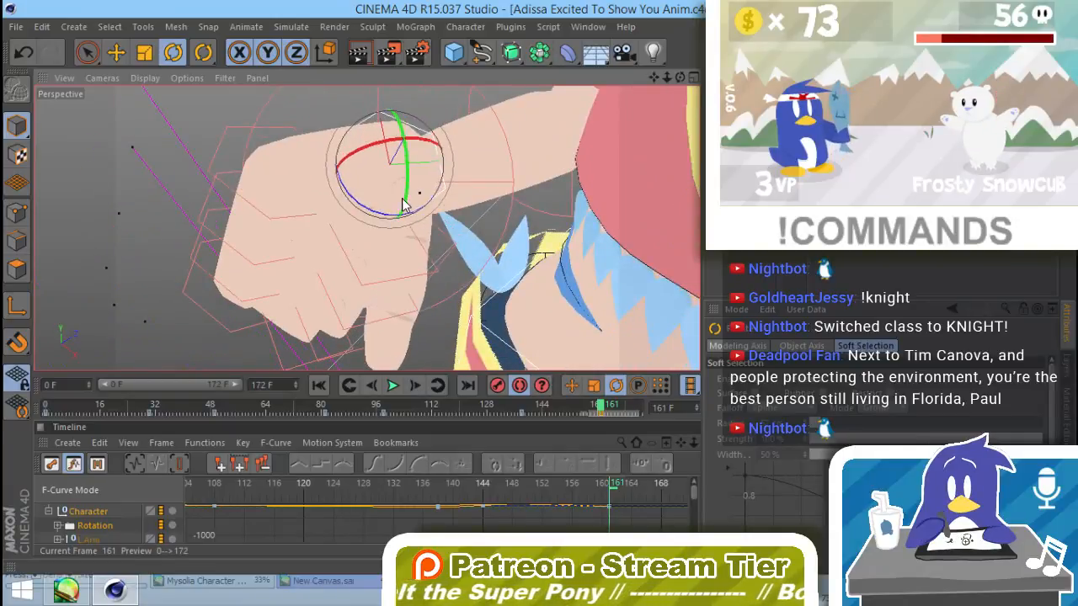
{"action": "left_click_drag", "start_coordinate": [412, 185], "coordinate": [471, 175]}
{"action": "key", "text": "ctrl+z"}
{"action": "key", "text": "ctrl+z"}
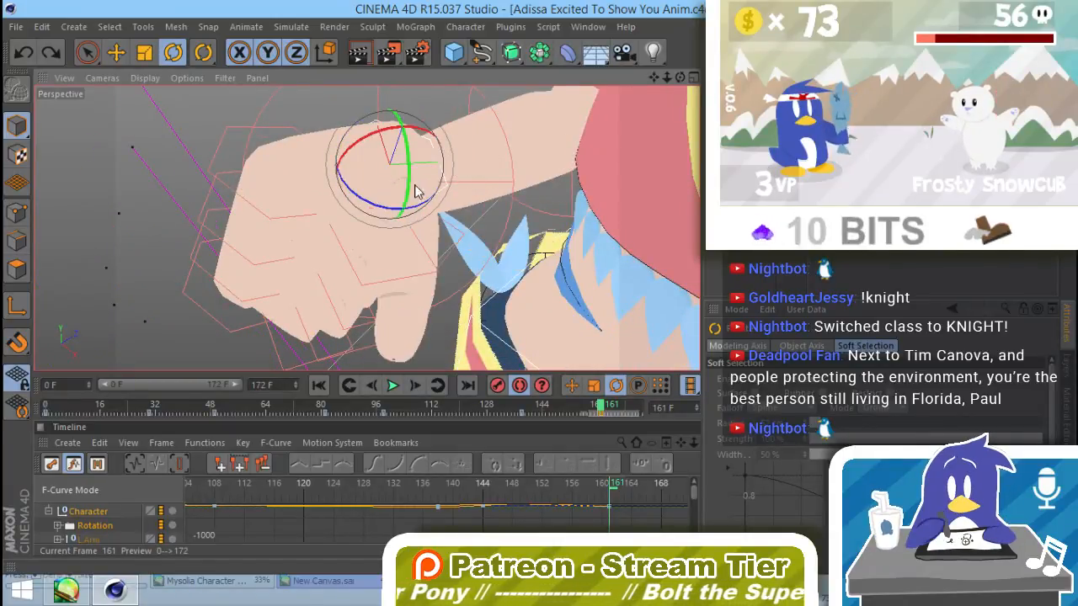
Step: Fold the right thumb in against the fist by rotating its base, then its next joint to a B rotation of about -38.45°
{"action": "left_click_drag", "start_coordinate": [407, 183], "coordinate": [439, 214]}
{"action": "left_click", "coordinate": [454, 212]}
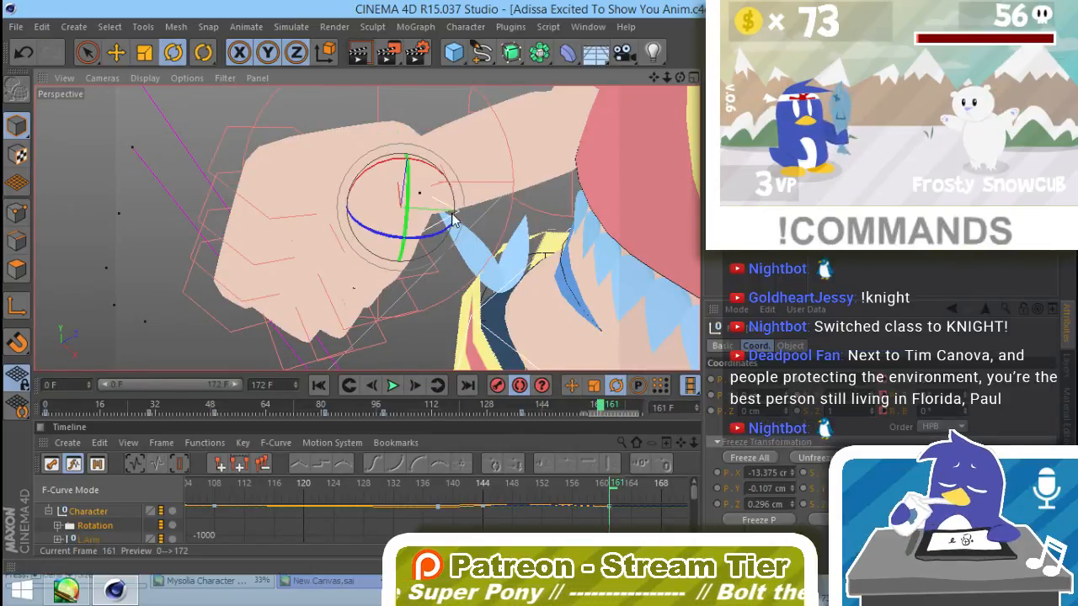
{"action": "left_click_drag", "start_coordinate": [414, 243], "coordinate": [398, 240]}
{"action": "left_click_drag", "start_coordinate": [324, 306], "coordinate": [548, 224], "text": "alt"}
{"action": "right_click_drag", "start_coordinate": [548, 223], "coordinate": [399, 272], "text": "alt"}
{"action": "left_click_drag", "start_coordinate": [399, 272], "coordinate": [430, 245], "text": "alt"}
{"action": "right_click_drag", "start_coordinate": [429, 246], "coordinate": [484, 234], "text": "alt"}
{"action": "left_click_drag", "start_coordinate": [484, 234], "coordinate": [451, 232], "text": "alt"}
{"action": "right_click_drag", "start_coordinate": [450, 232], "coordinate": [483, 227], "text": "alt"}
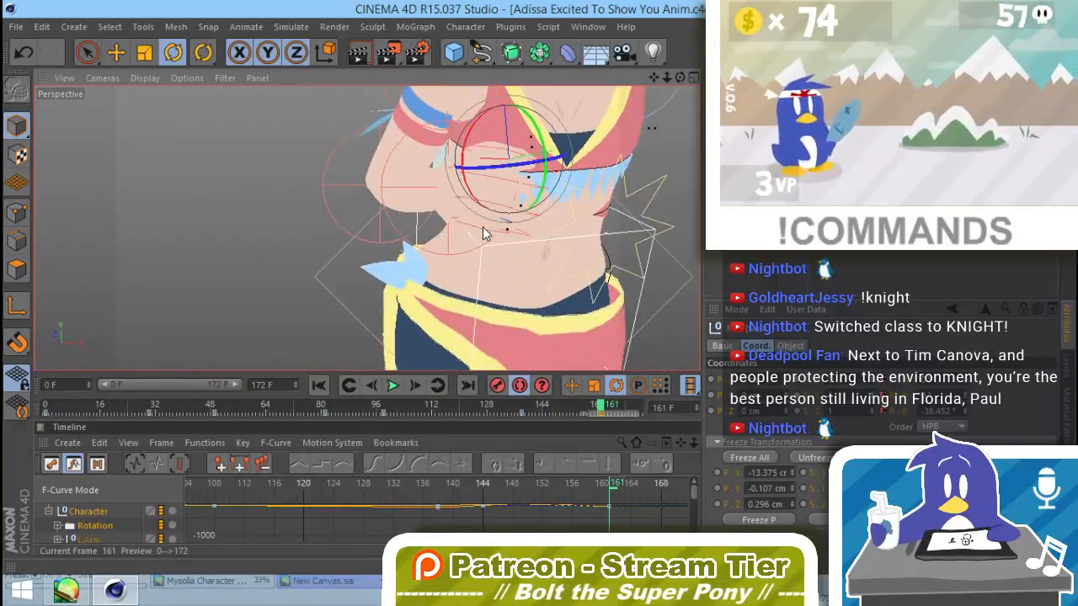
Step: Fine-tune the rotation of individual finger controllers on the right fist, undoing the last change to one of them
{"action": "left_click", "coordinate": [467, 224]}
{"action": "left_click_drag", "start_coordinate": [467, 224], "coordinate": [612, 247], "text": "alt"}
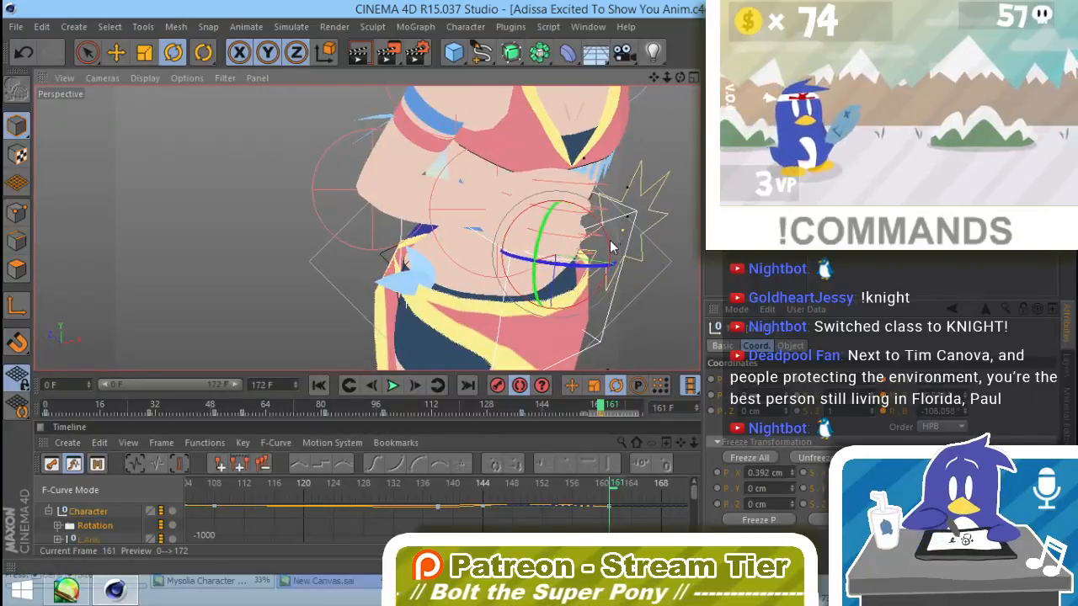
{"action": "left_click", "coordinate": [584, 193]}
{"action": "left_click", "coordinate": [608, 179]}
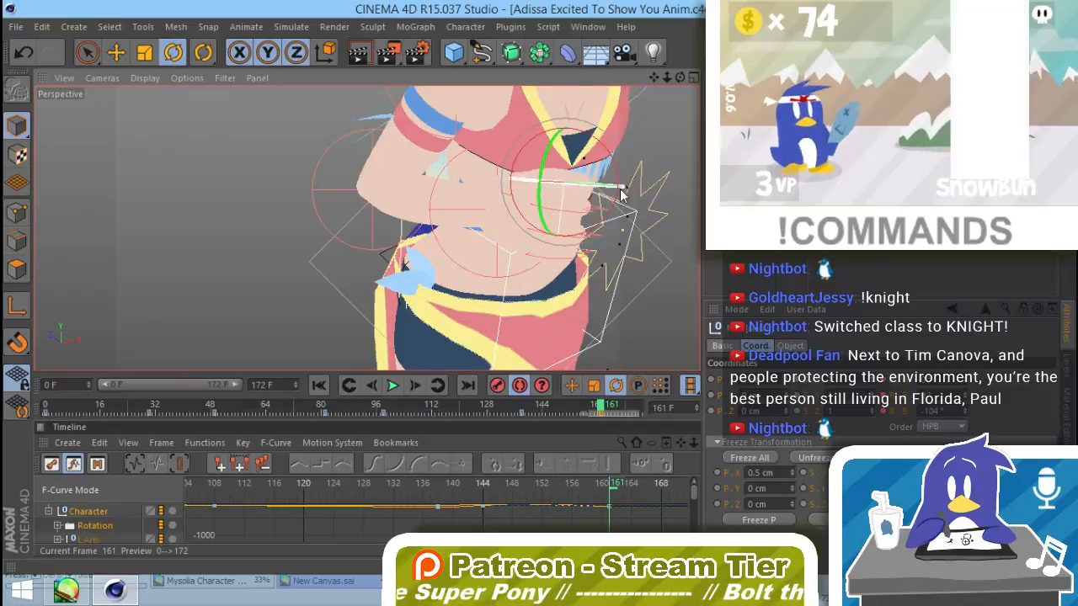
{"action": "left_click_drag", "start_coordinate": [619, 170], "coordinate": [623, 194]}
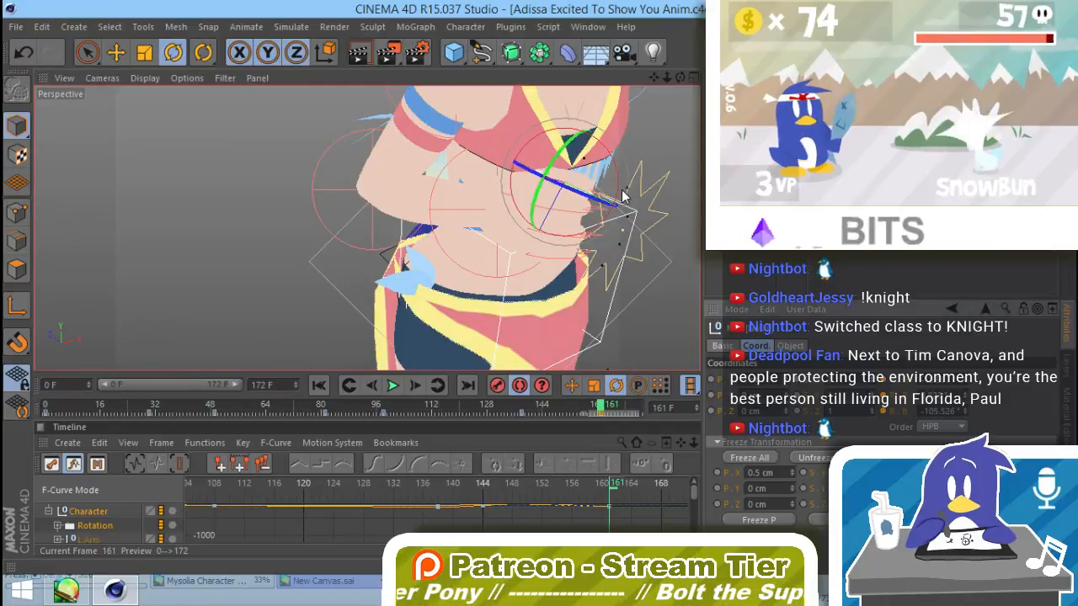
{"action": "left_click_drag", "start_coordinate": [602, 240], "coordinate": [623, 181], "text": "alt"}
{"action": "key", "text": "ctrl+z"}
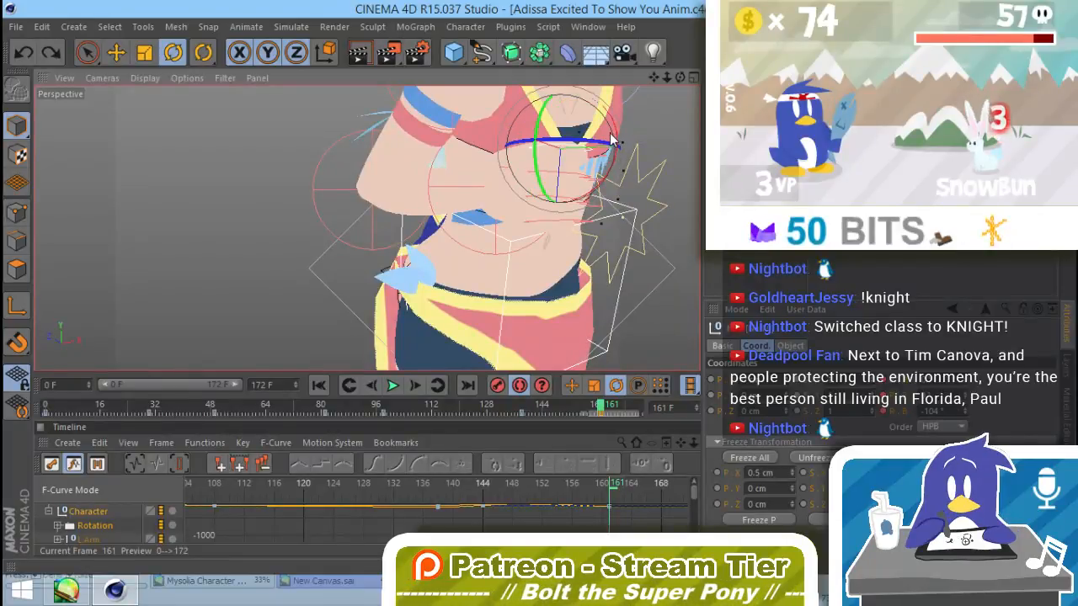
{"action": "left_click_drag", "start_coordinate": [621, 148], "coordinate": [457, 263]}
Step: Rotate the thumb of the raised left hand outward from the palm at frame 161, then deselect it
{"action": "scroll", "coordinate": [458, 261], "scroll_direction": "down", "scroll_amount": 5}
{"action": "middle_click_drag", "start_coordinate": [673, 128], "coordinate": [499, 230], "text": "alt"}
{"action": "left_click_drag", "start_coordinate": [461, 254], "coordinate": [508, 199], "text": "alt"}
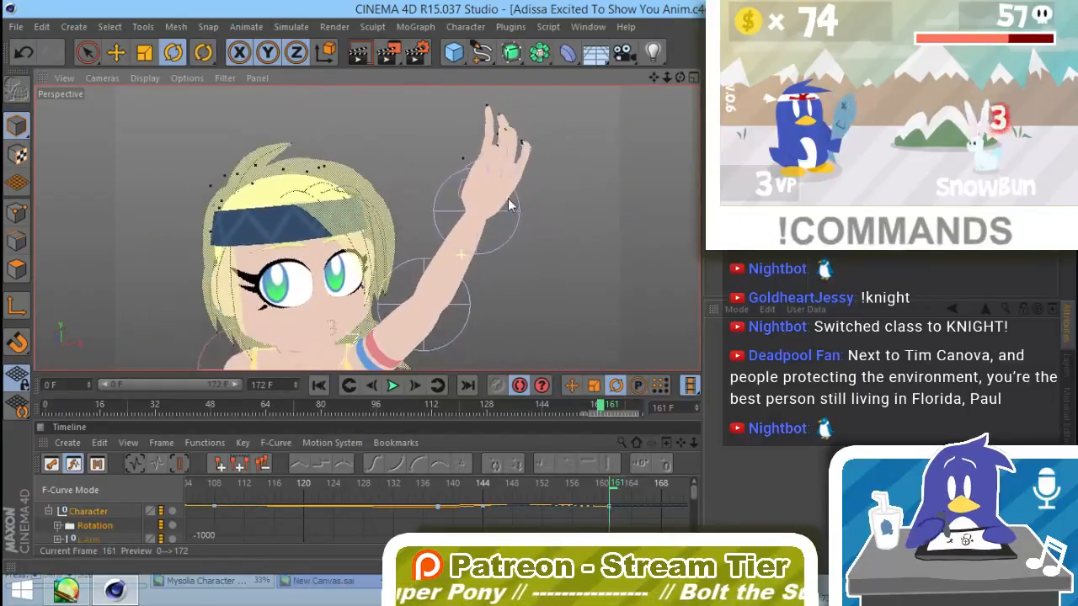
{"action": "left_click", "coordinate": [465, 191]}
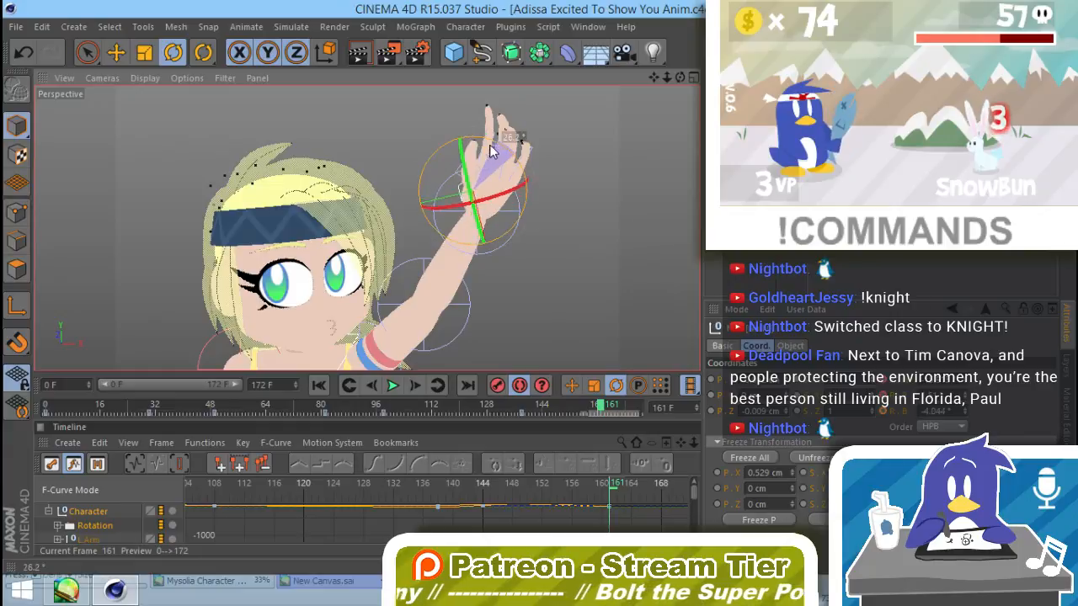
{"action": "left_click_drag", "start_coordinate": [493, 152], "coordinate": [469, 157]}
{"action": "left_click", "coordinate": [569, 188]}
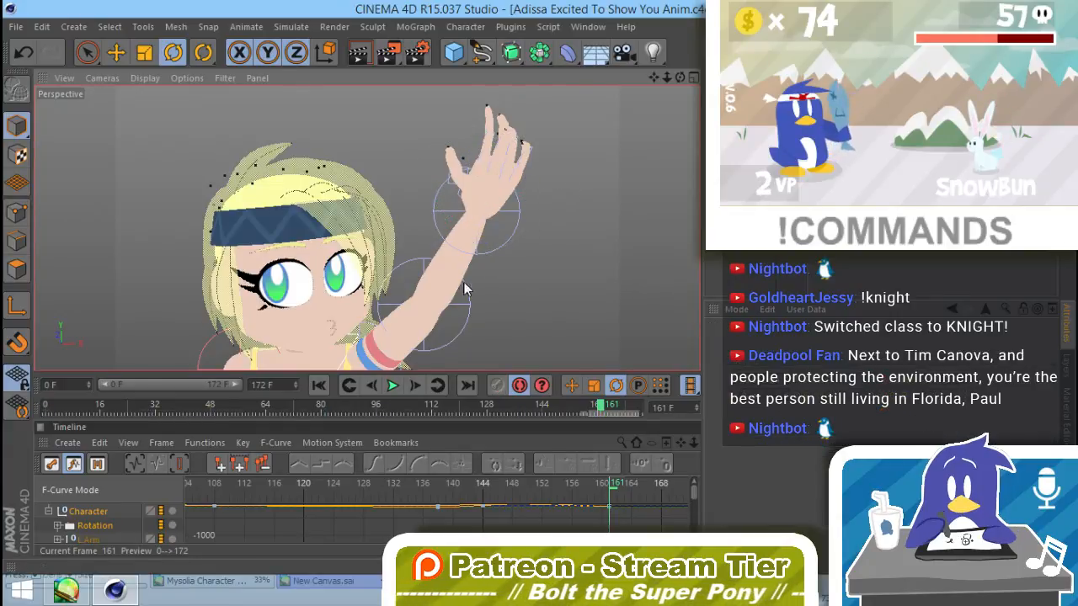
Step: Review the turning motion from several angles at frames 148 and 137
{"action": "left_click_drag", "start_coordinate": [464, 287], "coordinate": [405, 339], "text": "alt"}
{"action": "right_click_drag", "start_coordinate": [477, 288], "coordinate": [388, 309], "text": "alt"}
{"action": "left_click_drag", "start_coordinate": [477, 289], "coordinate": [526, 271], "text": "alt"}
{"action": "left_click_drag", "start_coordinate": [588, 420], "coordinate": [555, 418]}
{"action": "left_click_drag", "start_coordinate": [547, 335], "coordinate": [492, 326], "text": "alt"}
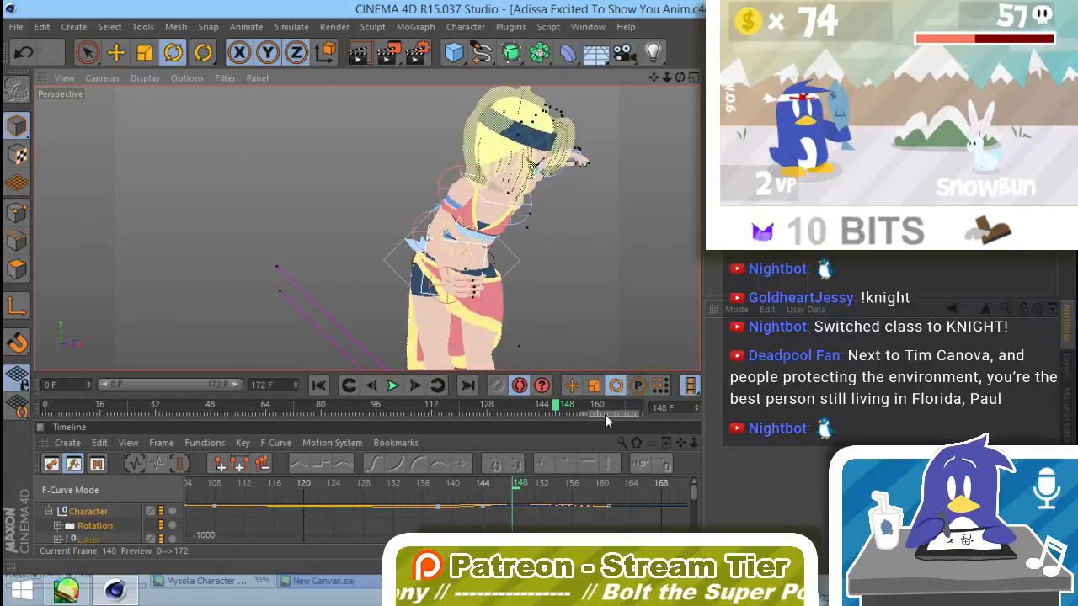
{"action": "left_click_drag", "start_coordinate": [566, 310], "coordinate": [484, 303], "text": "alt"}
{"action": "left_click_drag", "start_coordinate": [556, 408], "coordinate": [519, 409]}
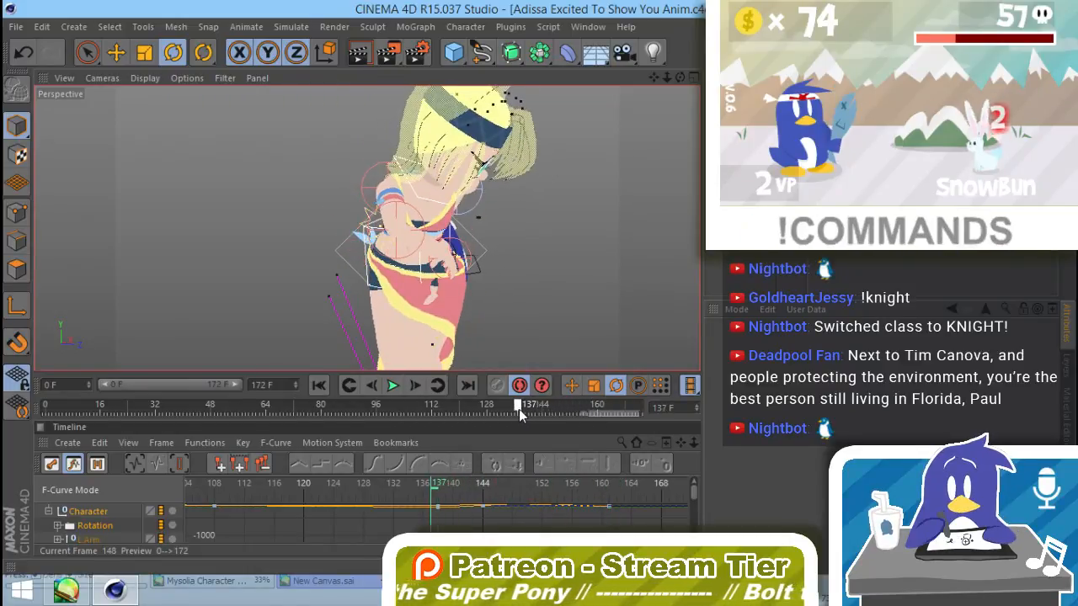
{"action": "left_click_drag", "start_coordinate": [506, 321], "coordinate": [459, 337], "text": "alt"}
{"action": "mouse_move", "coordinate": [518, 413]}
{"action": "left_mouse_down"}
{"action": "mouse_move", "coordinate": [527, 412]}
{"action": "mouse_move", "coordinate": [517, 410]}
{"action": "left_mouse_up"}
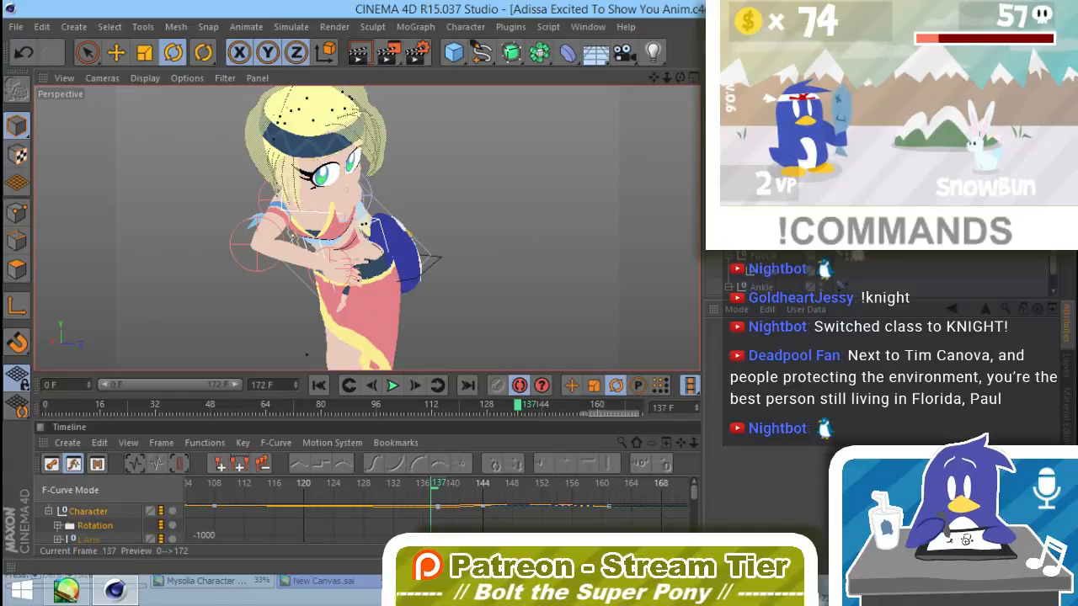
Step: Select the null of the dark blue object at the hip on frame 137 and add a Constraint tag with the Parent constraint enabled
{"action": "left_click", "coordinate": [783, 231]}
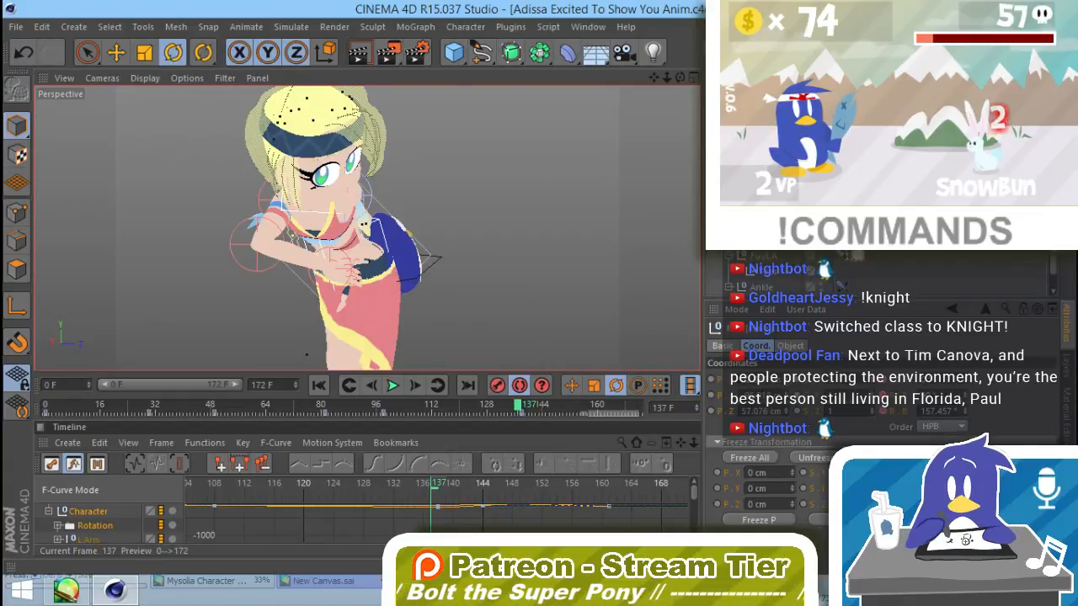
{"action": "left_click", "coordinate": [854, 43]}
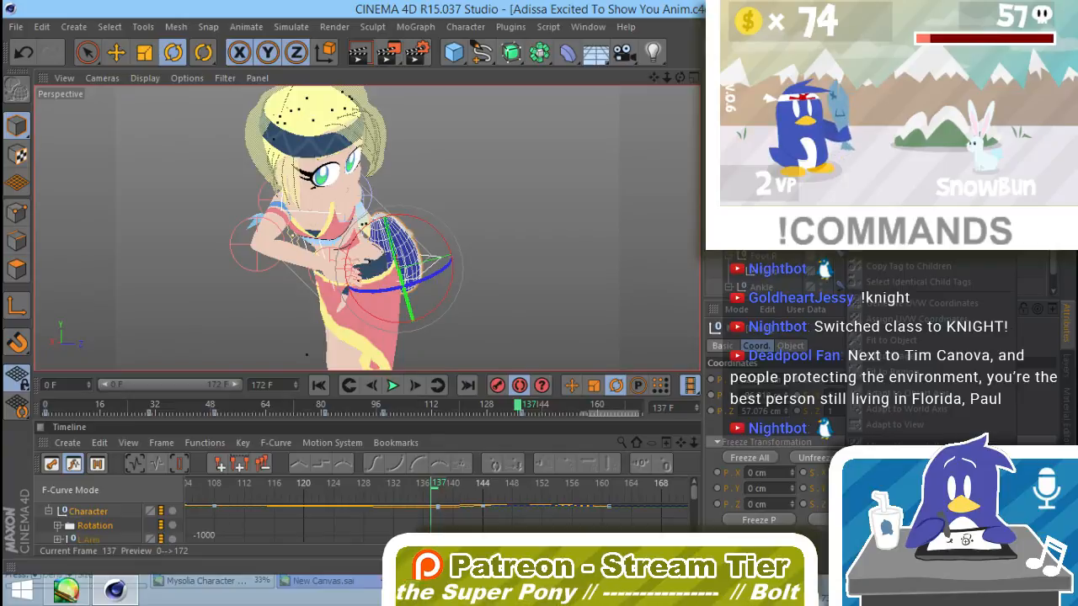
{"action": "mouse_move", "coordinate": [897, 60]}
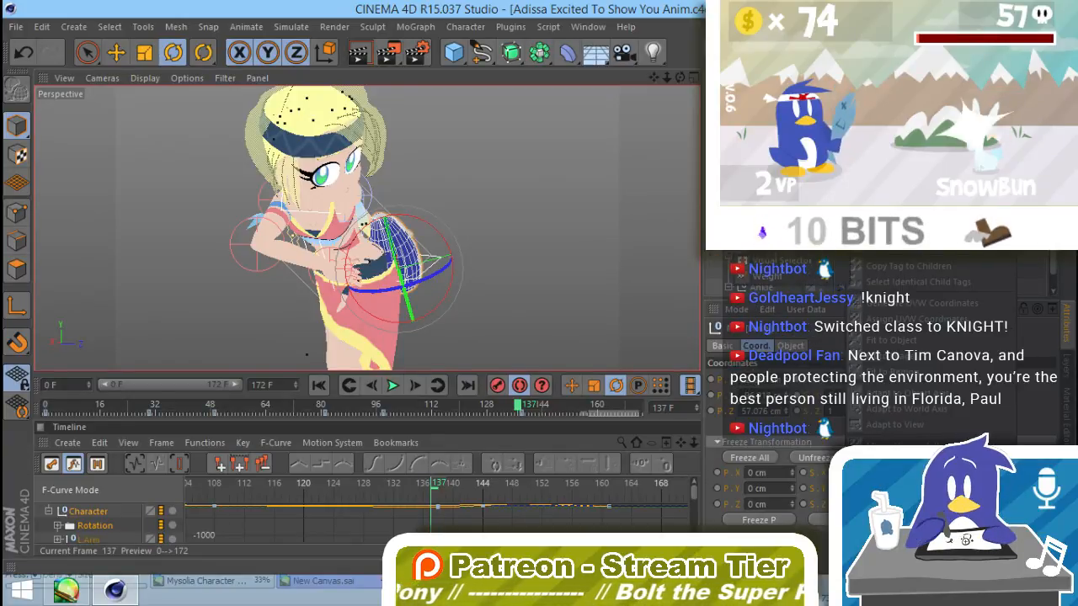
{"action": "left_click", "coordinate": [775, 149]}
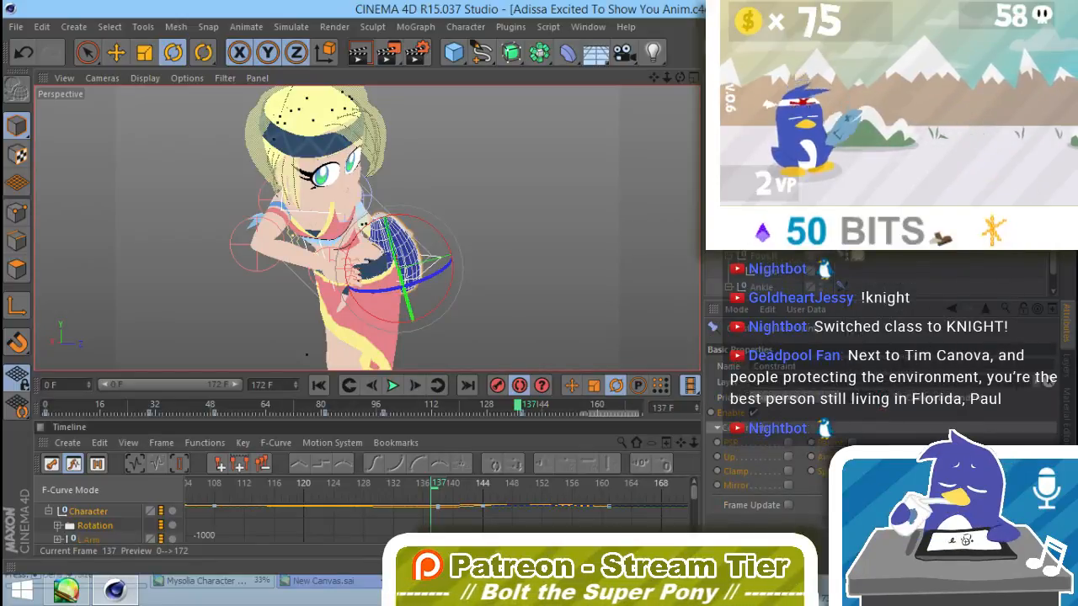
{"action": "left_click", "coordinate": [851, 442]}
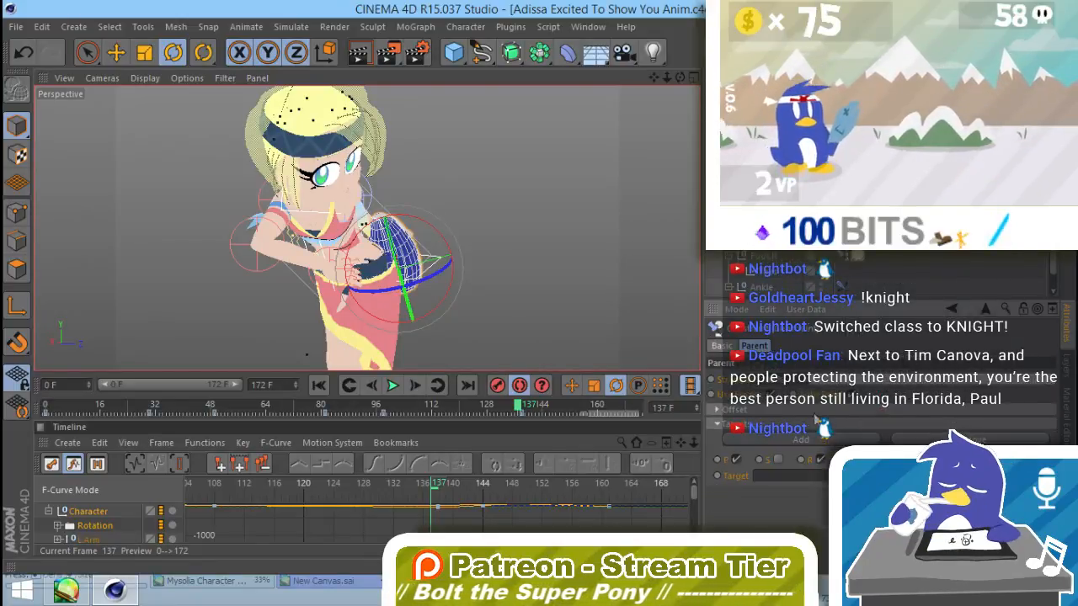
Step: Enable Frame Update for the new constraint, check its Parent settings and turn off autokeying
{"action": "left_click", "coordinate": [721, 346]}
{"action": "left_click", "coordinate": [795, 411]}
{"action": "left_click", "coordinate": [796, 491]}
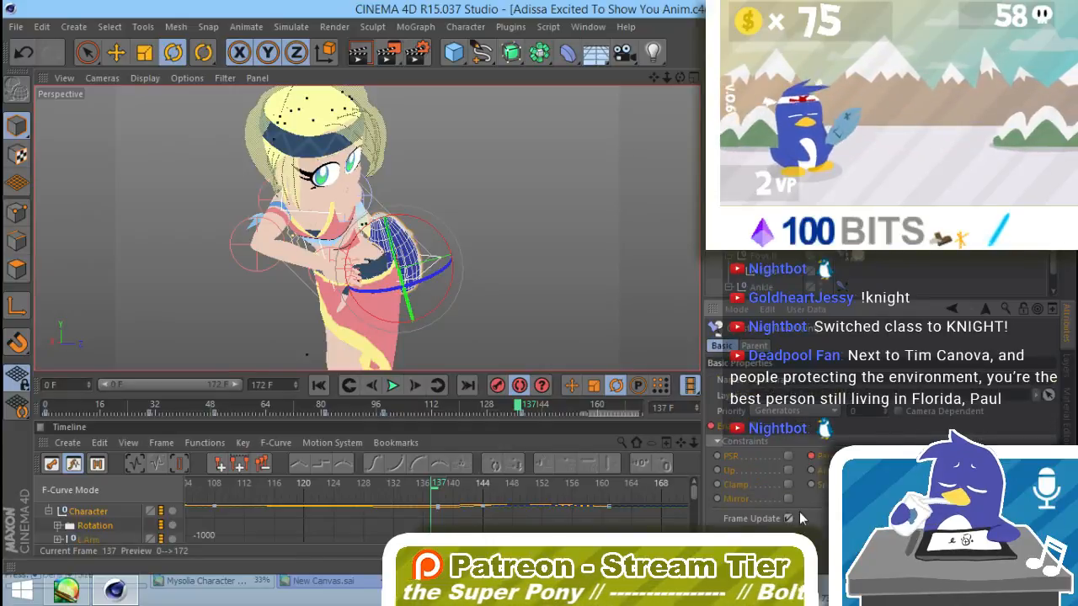
{"action": "left_click", "coordinate": [755, 346]}
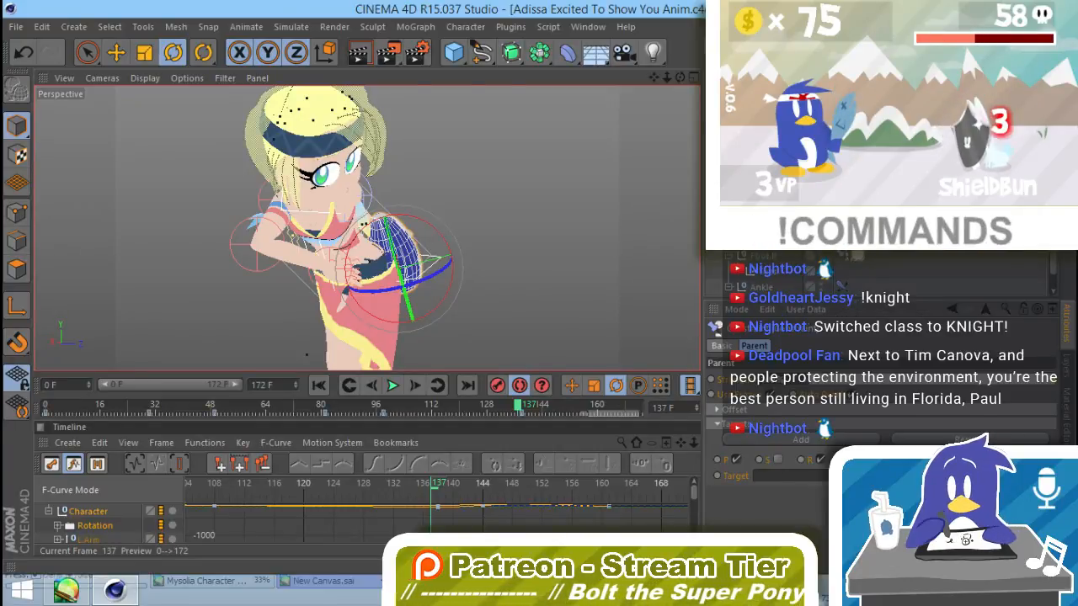
{"action": "left_click", "coordinate": [732, 347]}
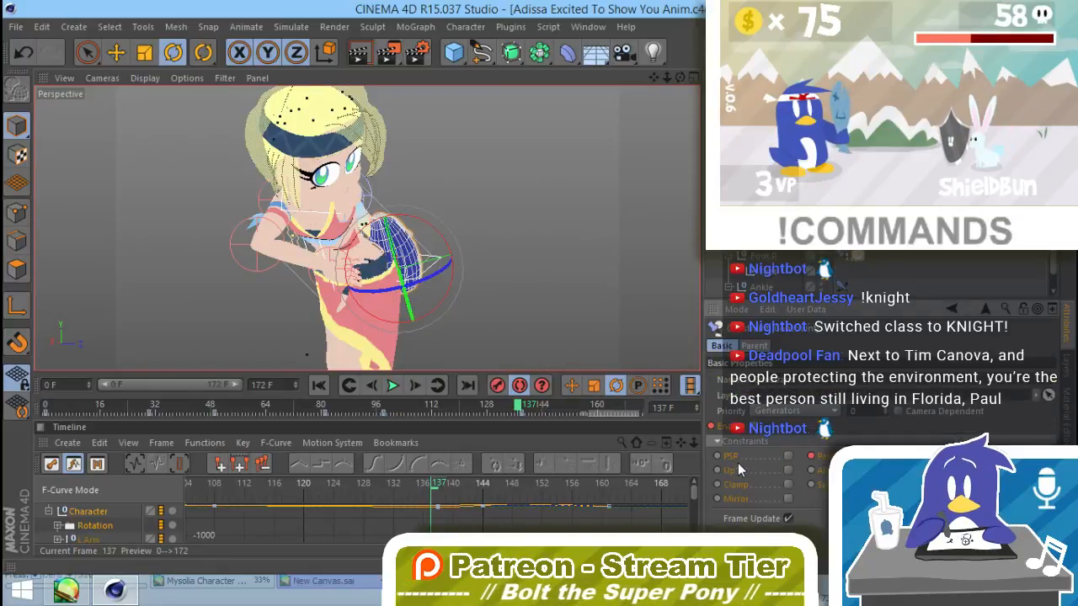
{"action": "left_click", "coordinate": [523, 383]}
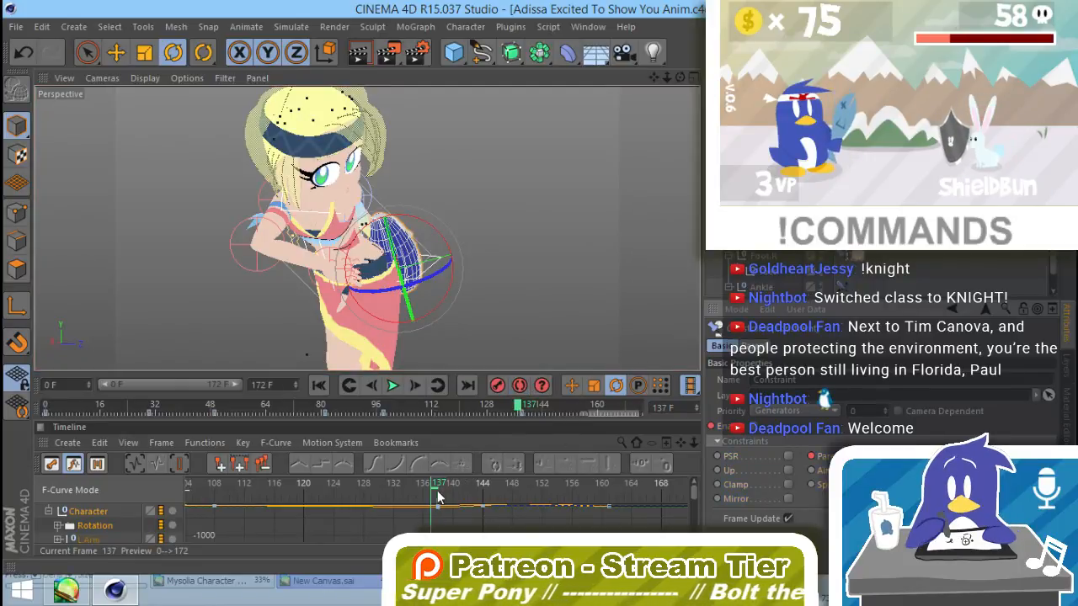
Step: Go to frame 120, enlarge the timeline's F-curve view and clear its track selection
{"action": "left_click_drag", "start_coordinate": [434, 490], "coordinate": [324, 527]}
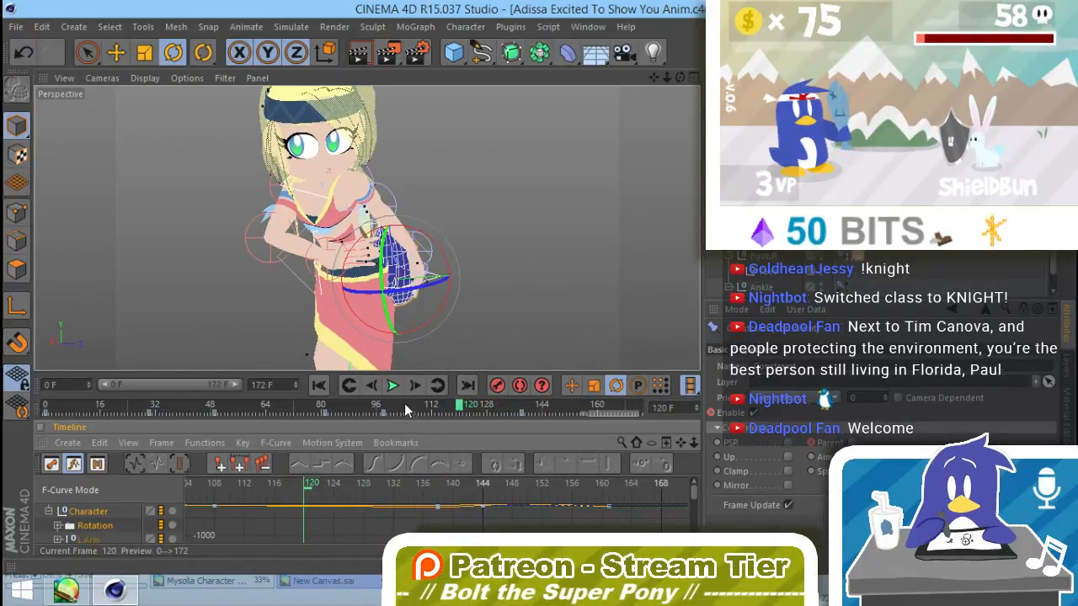
{"action": "left_click_drag", "start_coordinate": [414, 420], "coordinate": [441, 260]}
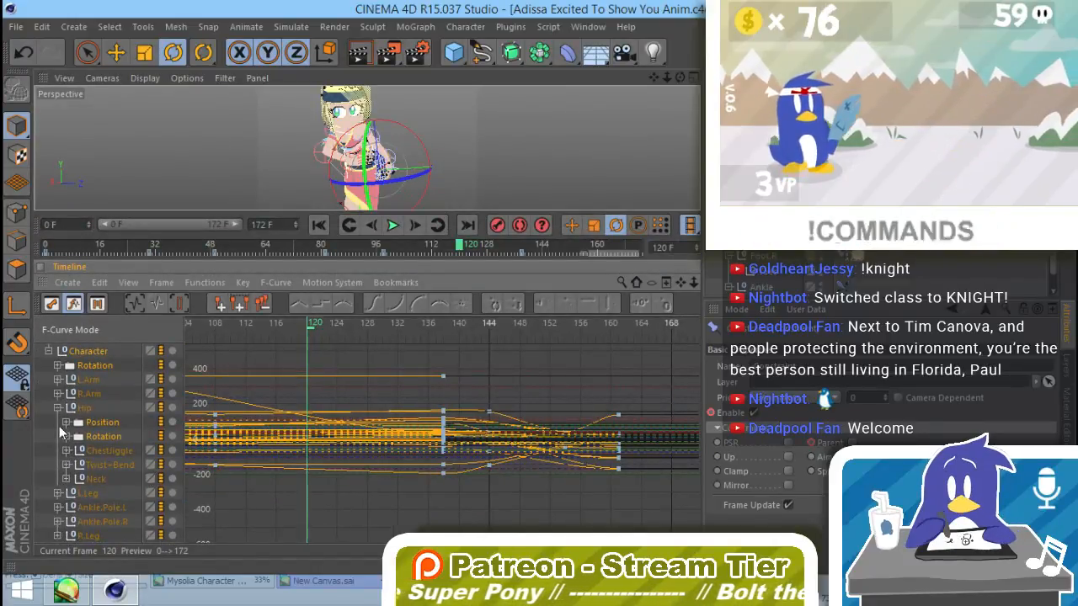
{"action": "left_click", "coordinate": [41, 481]}
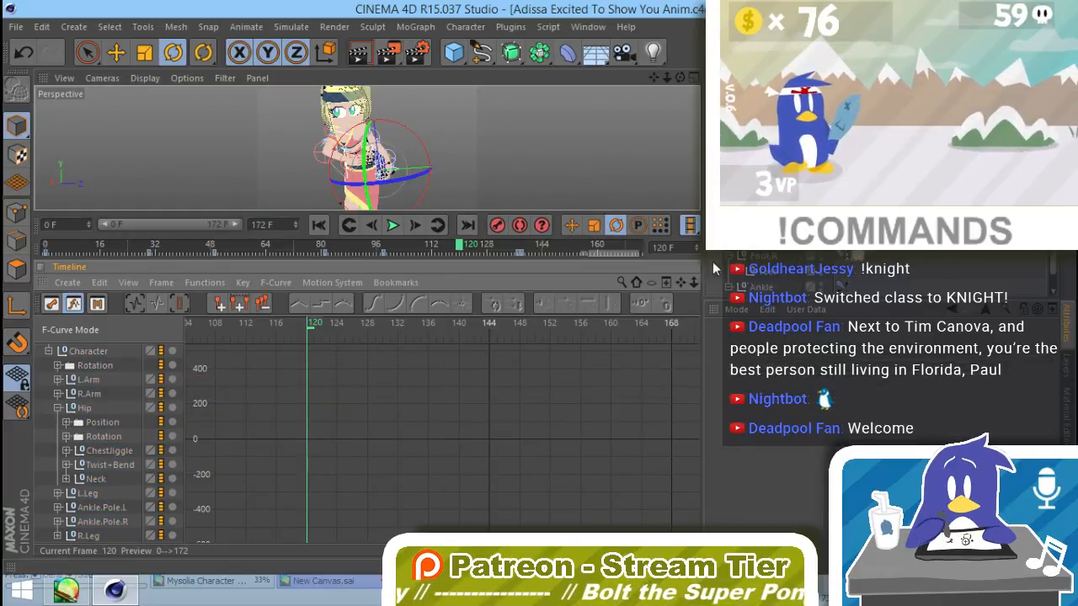
Step: Inspect the Neck, Head, ChestJiggle and Twist+Bend tracks and their F-curves under the Hip in the timeline
{"action": "left_click", "coordinate": [67, 478]}
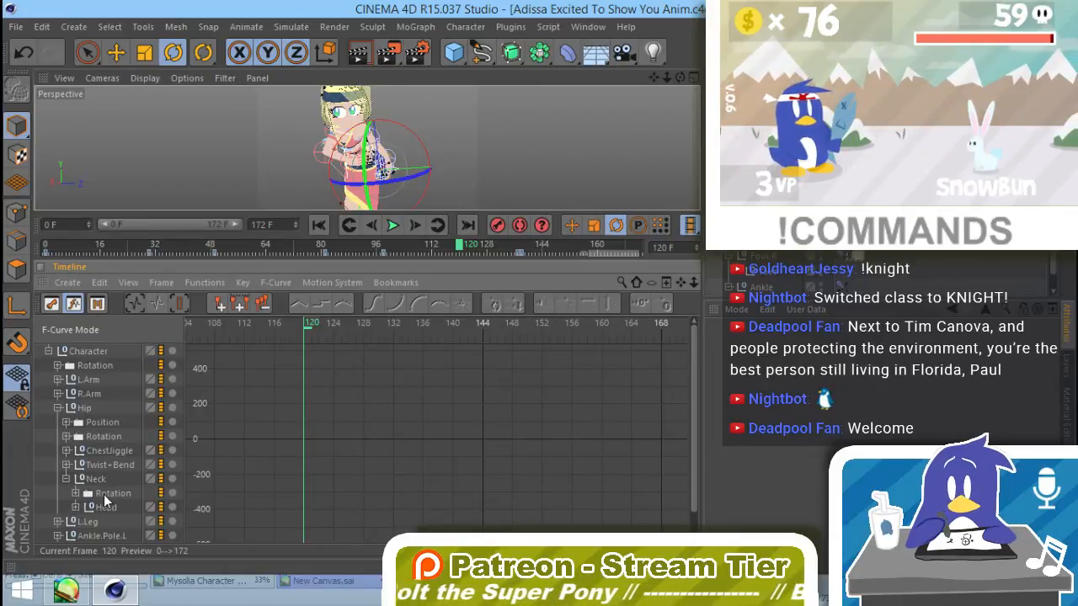
{"action": "left_click", "coordinate": [75, 507]}
{"action": "scroll", "coordinate": [126, 421], "scroll_direction": "down", "scroll_amount": 1}
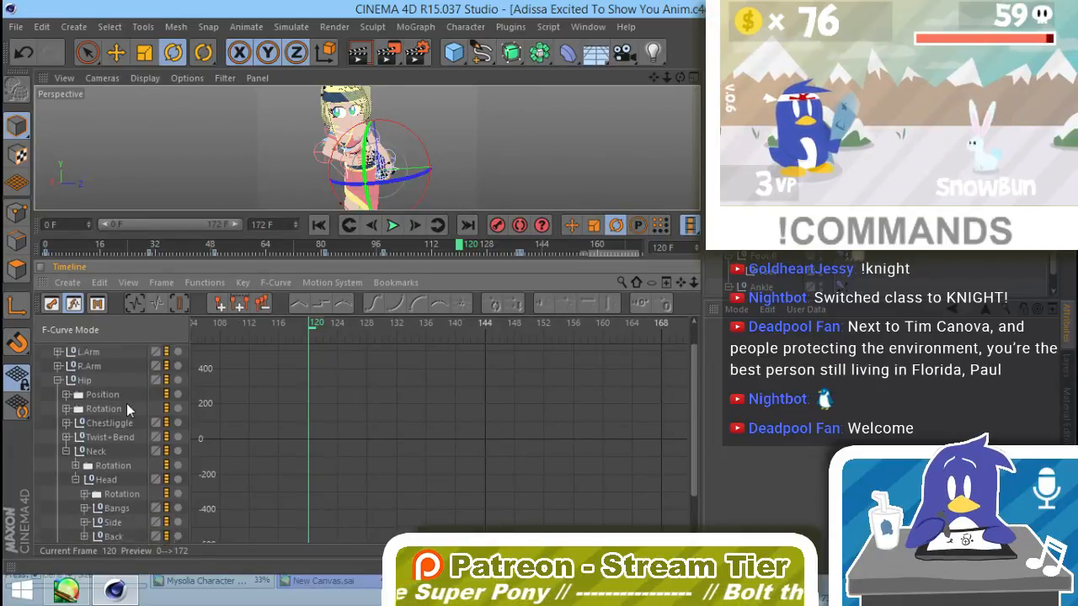
{"action": "scroll", "coordinate": [131, 387], "scroll_direction": "up", "scroll_amount": 2}
{"action": "left_click", "coordinate": [66, 478]}
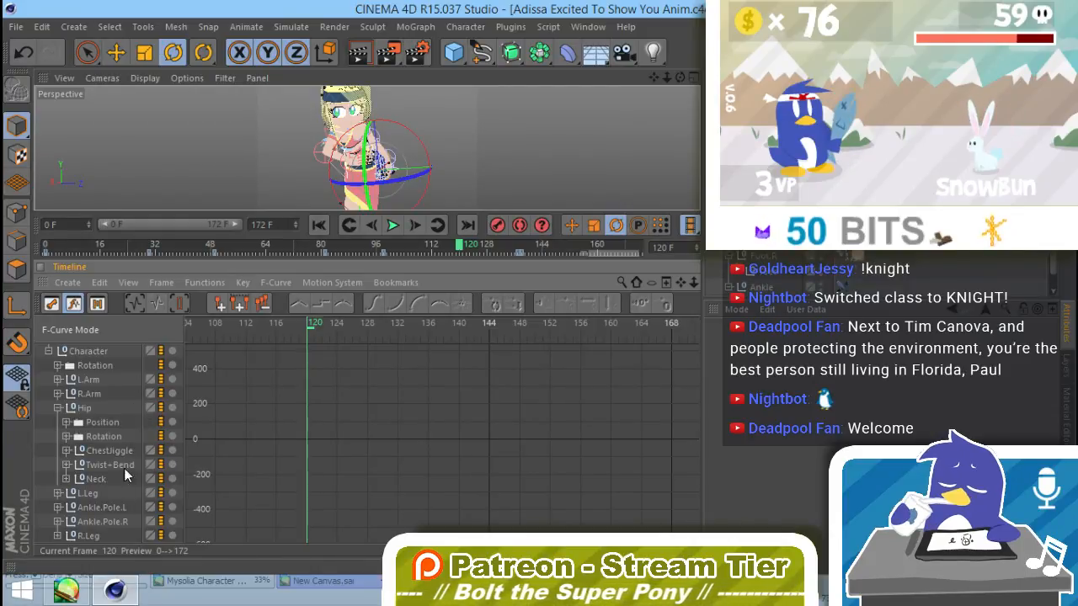
{"action": "left_click", "coordinate": [59, 406]}
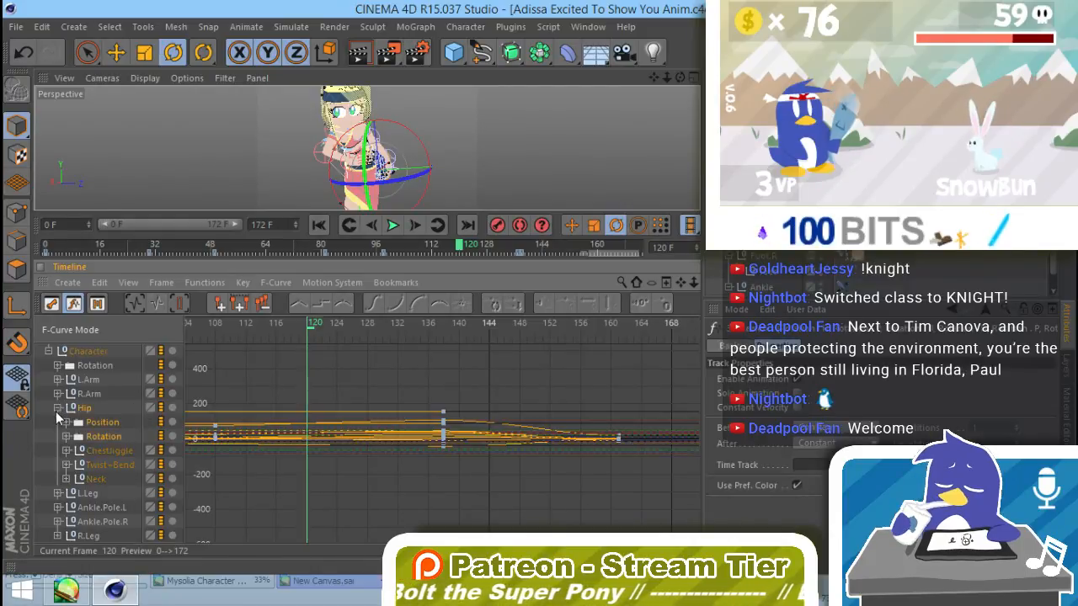
{"action": "left_click", "coordinate": [58, 407]}
{"action": "left_click", "coordinate": [58, 407]}
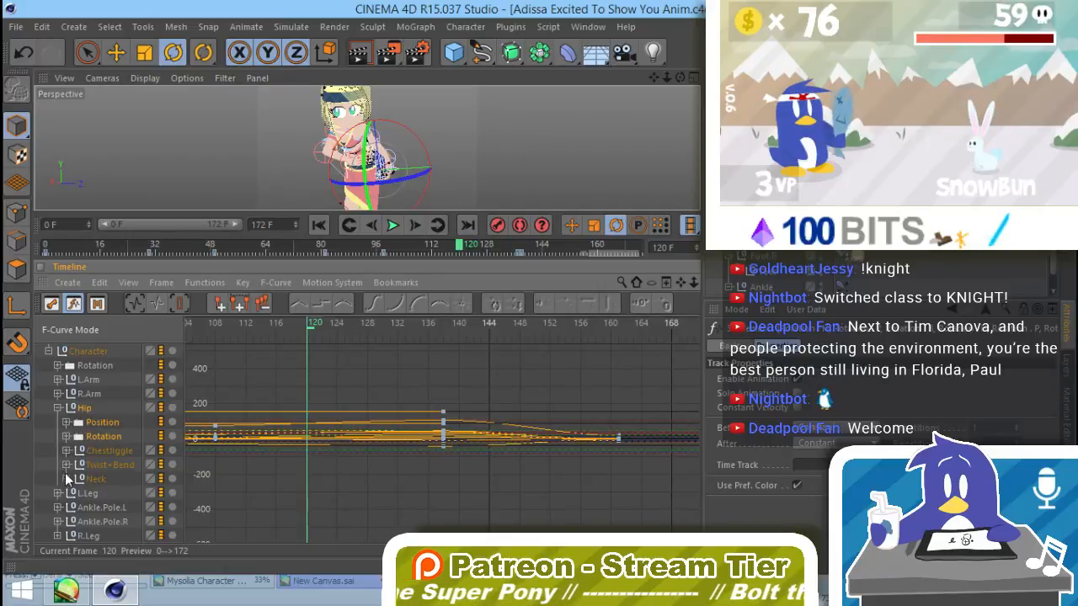
{"action": "left_click", "coordinate": [67, 465]}
{"action": "left_click", "coordinate": [67, 450]}
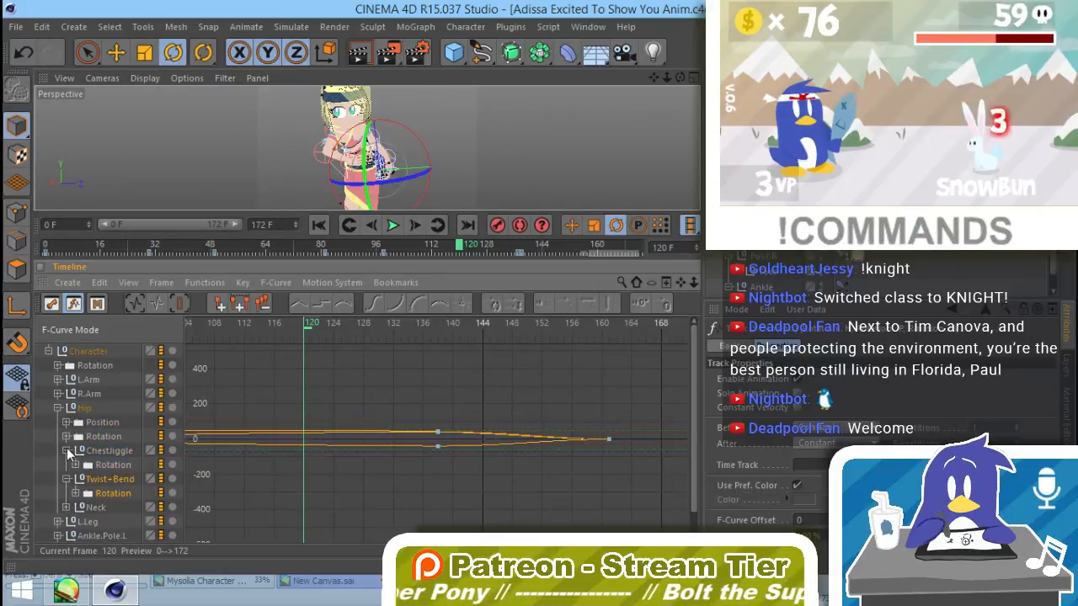
{"action": "left_click", "coordinate": [66, 451]}
{"action": "left_click", "coordinate": [66, 465]}
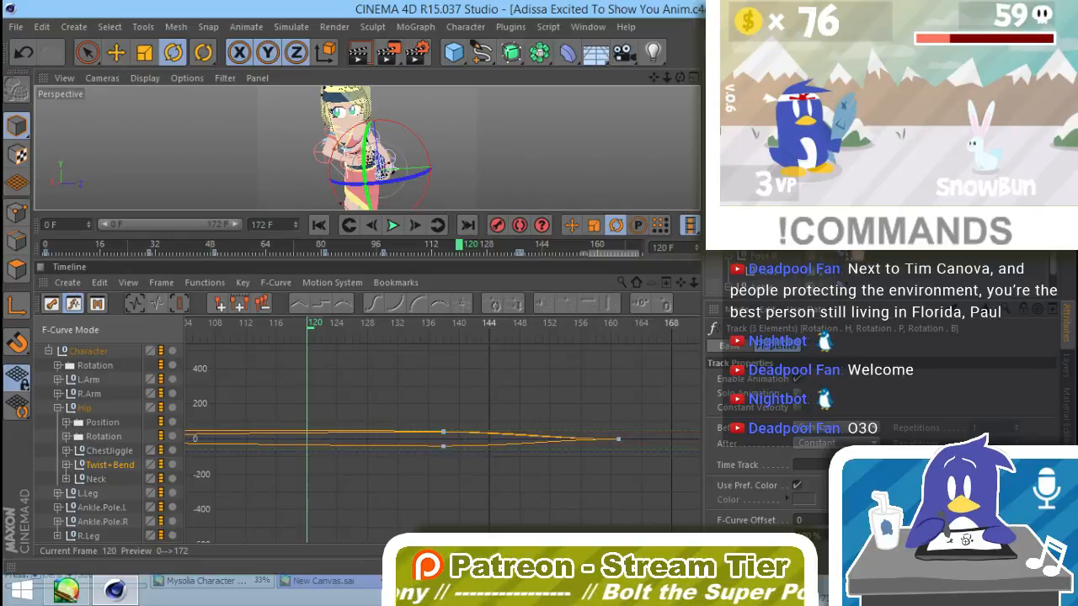
Step: Select the Pengi null and check the character's pose at frame 0 and on the frames just before it
{"action": "left_click", "coordinate": [857, 256]}
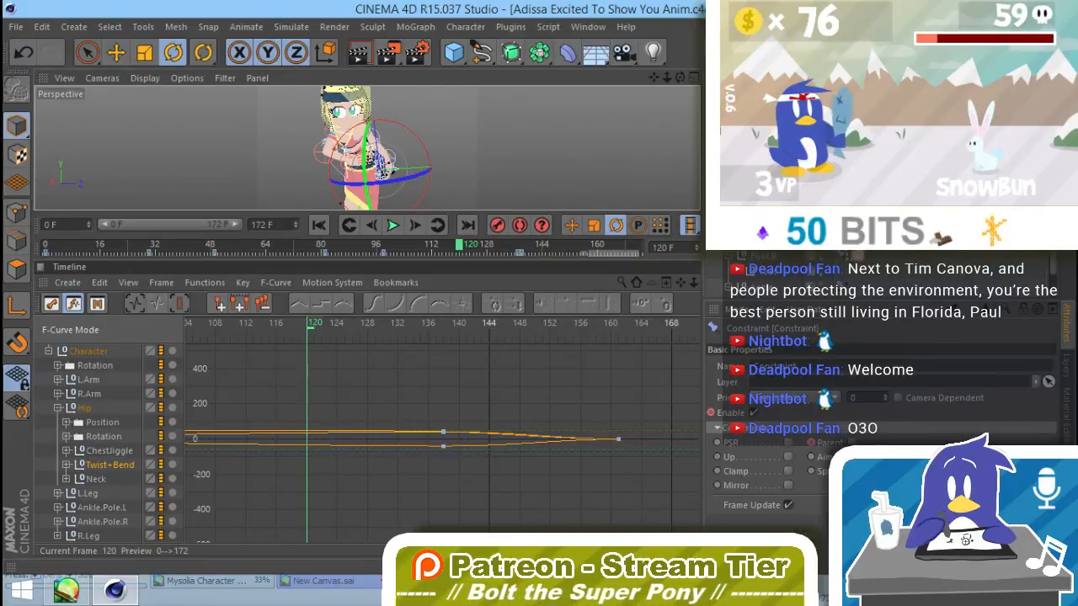
{"action": "left_click", "coordinate": [764, 272]}
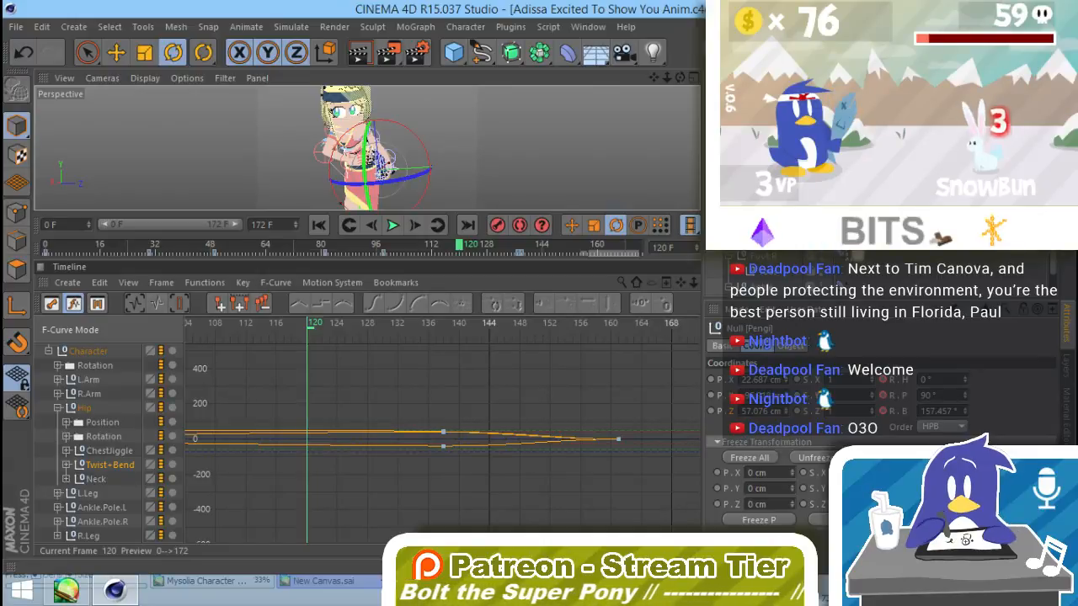
{"action": "left_click", "coordinate": [318, 224]}
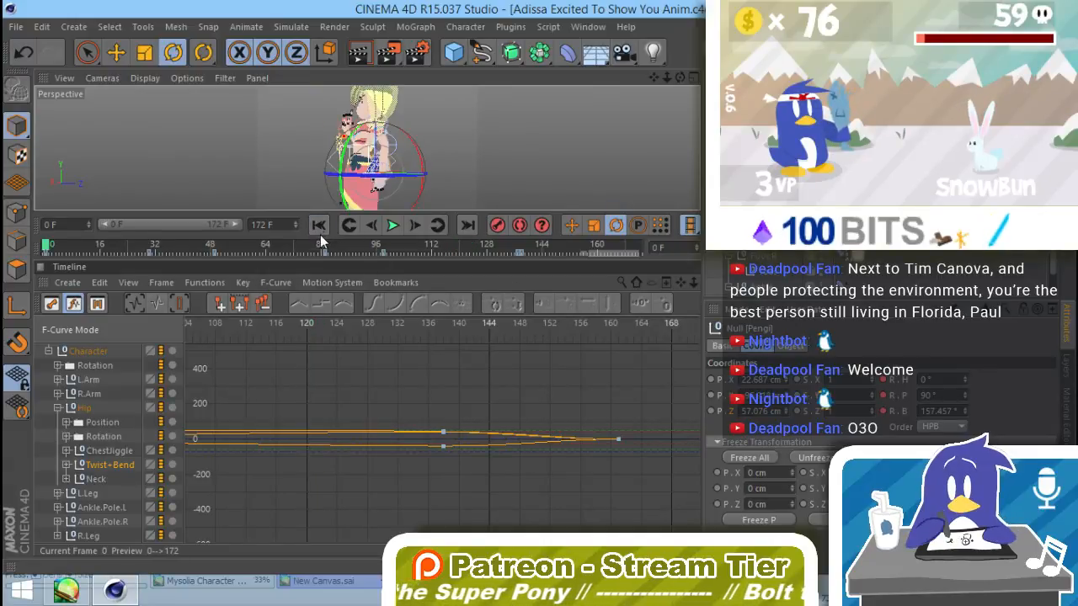
{"action": "left_click", "coordinate": [373, 227]}
{"action": "left_click", "coordinate": [373, 227]}
{"action": "left_click", "coordinate": [373, 227]}
{"action": "left_click", "coordinate": [373, 228]}
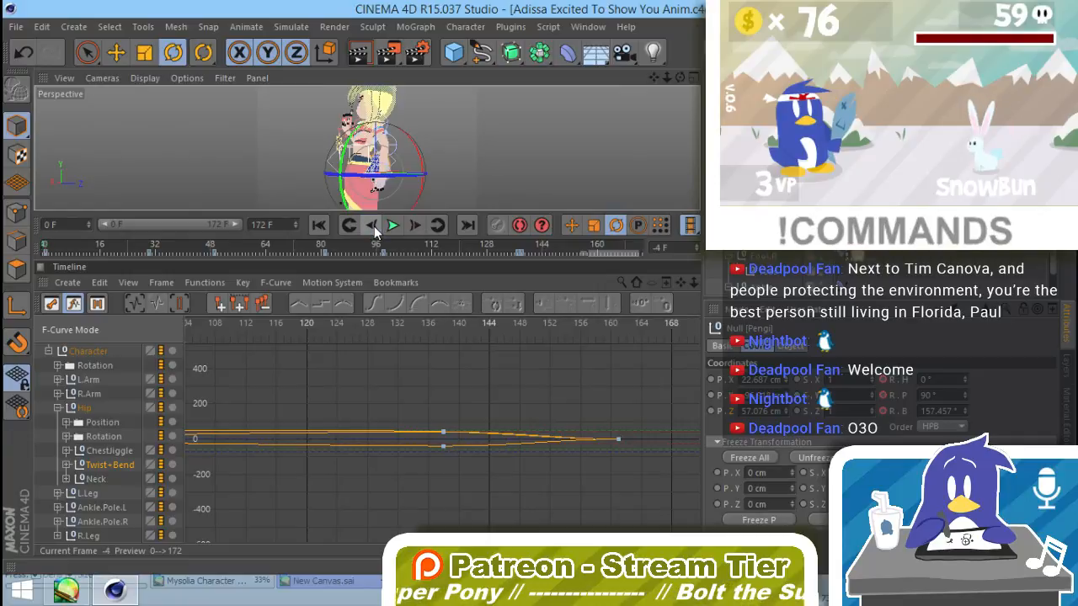
{"action": "left_click", "coordinate": [373, 227]}
{"action": "left_click", "coordinate": [414, 224]}
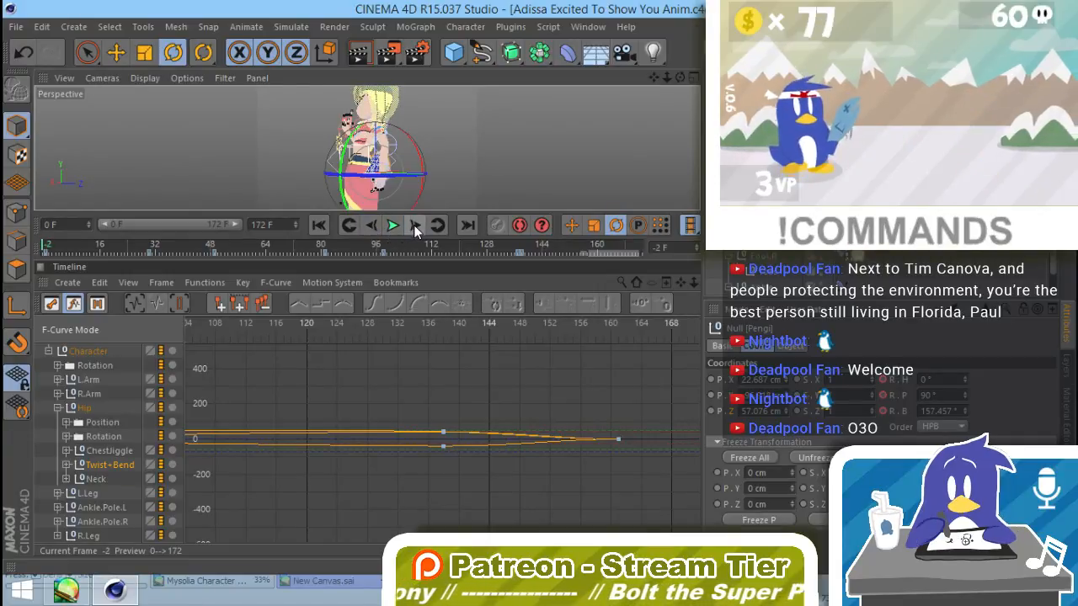
{"action": "left_click", "coordinate": [414, 225]}
{"action": "left_click", "coordinate": [414, 225]}
{"action": "left_click", "coordinate": [415, 224]}
{"action": "left_click", "coordinate": [415, 225]}
{"action": "left_click", "coordinate": [416, 224]}
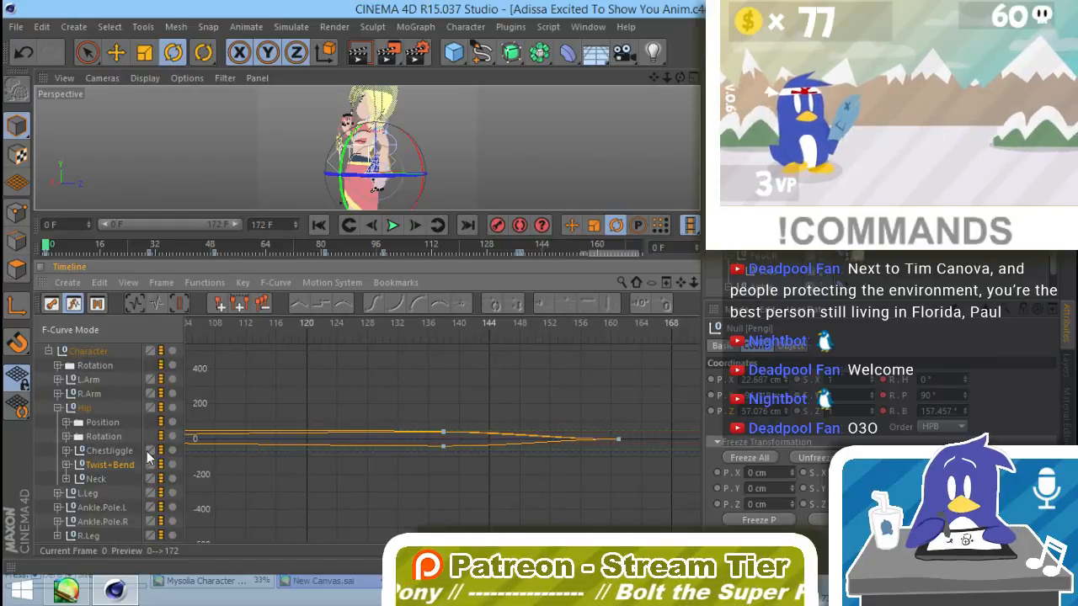
Step: Delete the Bangs, Side and Back tracks under the Head from the timeline
{"action": "left_click", "coordinate": [64, 478]}
{"action": "left_click", "coordinate": [67, 478]}
{"action": "scroll", "coordinate": [130, 439], "scroll_direction": "down", "scroll_amount": 3}
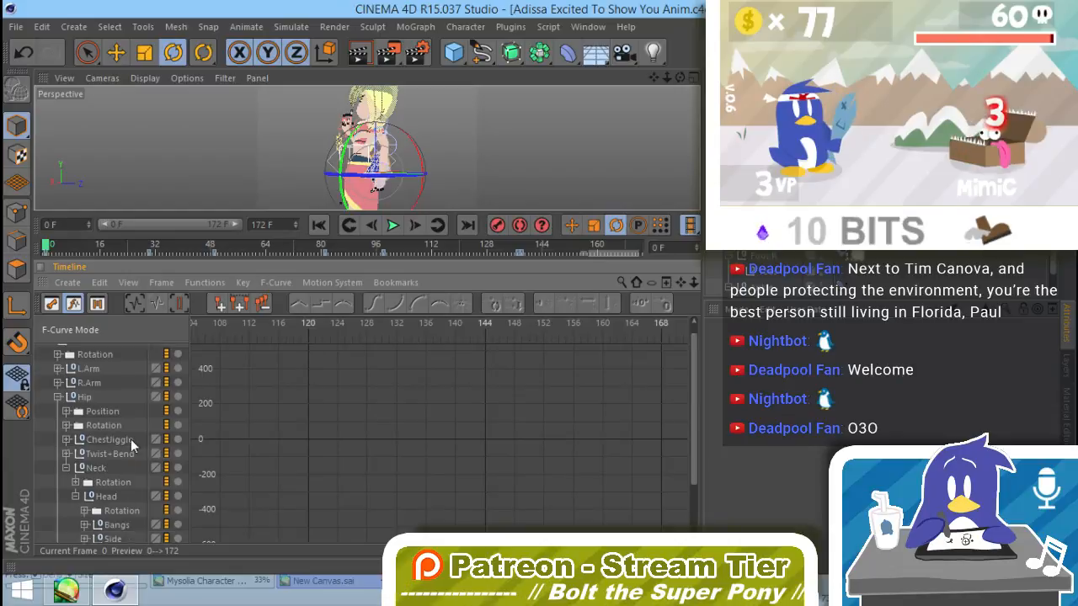
{"action": "left_click", "coordinate": [84, 490]}
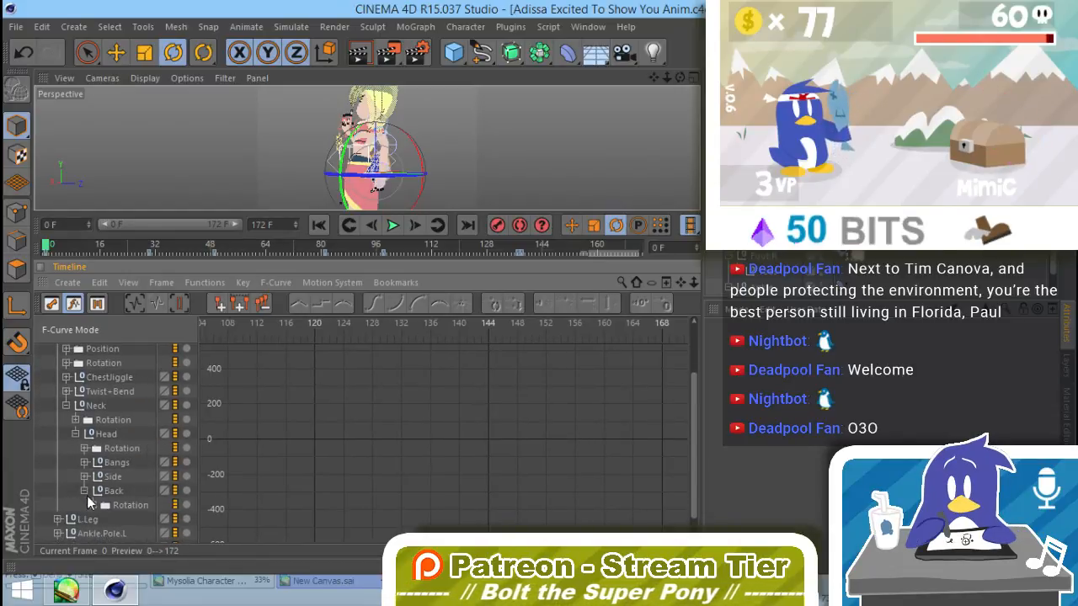
{"action": "left_click", "coordinate": [92, 504]}
{"action": "scroll", "coordinate": [140, 510], "scroll_direction": "down", "scroll_amount": 3}
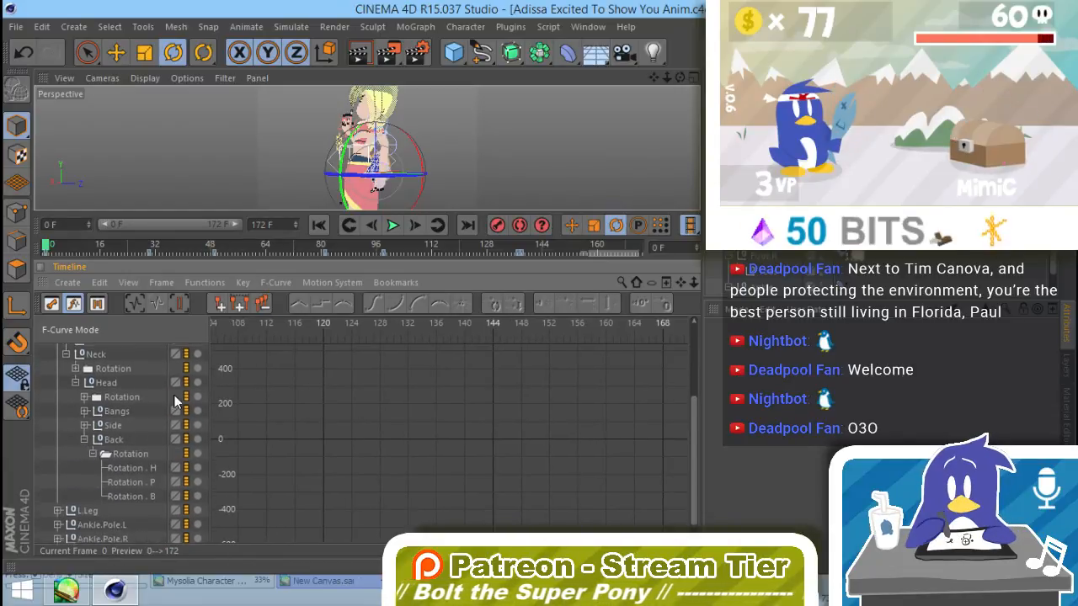
{"action": "left_click", "coordinate": [84, 438]}
{"action": "left_click", "coordinate": [117, 453]}
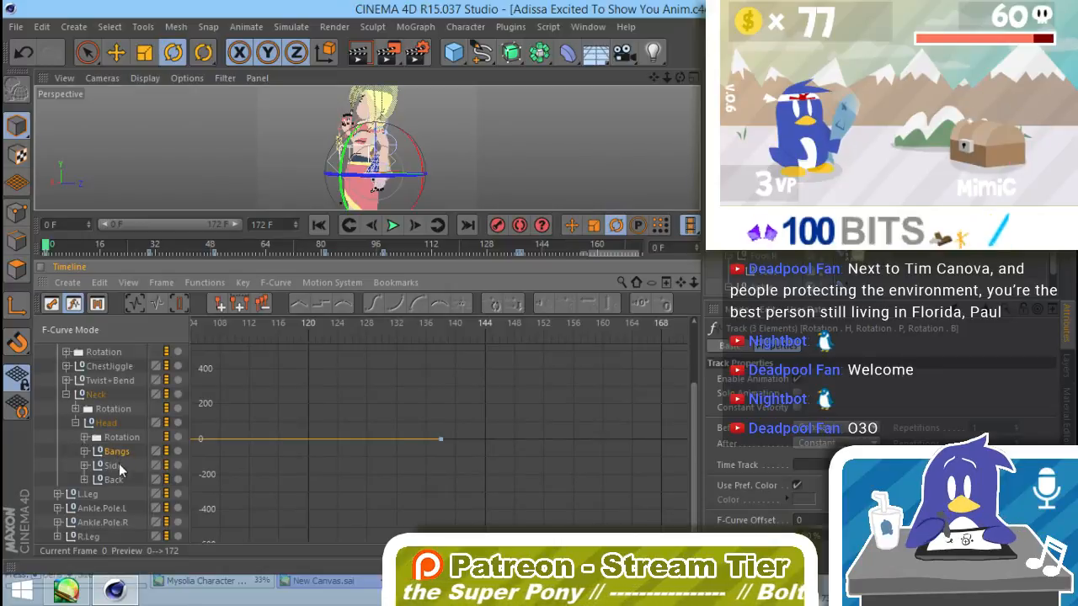
{"action": "left_click", "coordinate": [120, 480], "text": "shift"}
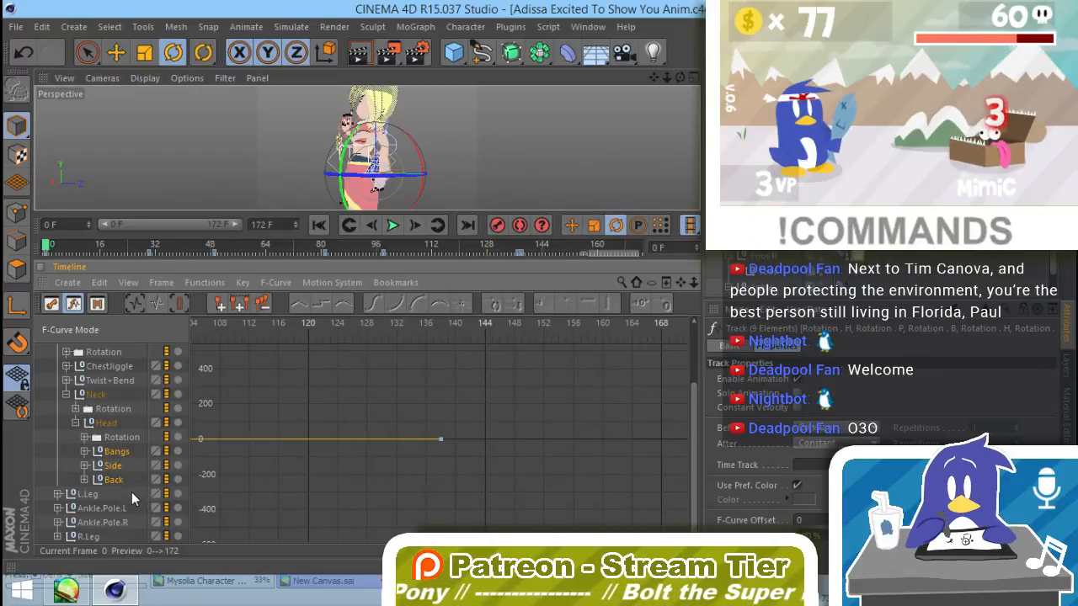
{"action": "key", "text": "Delete"}
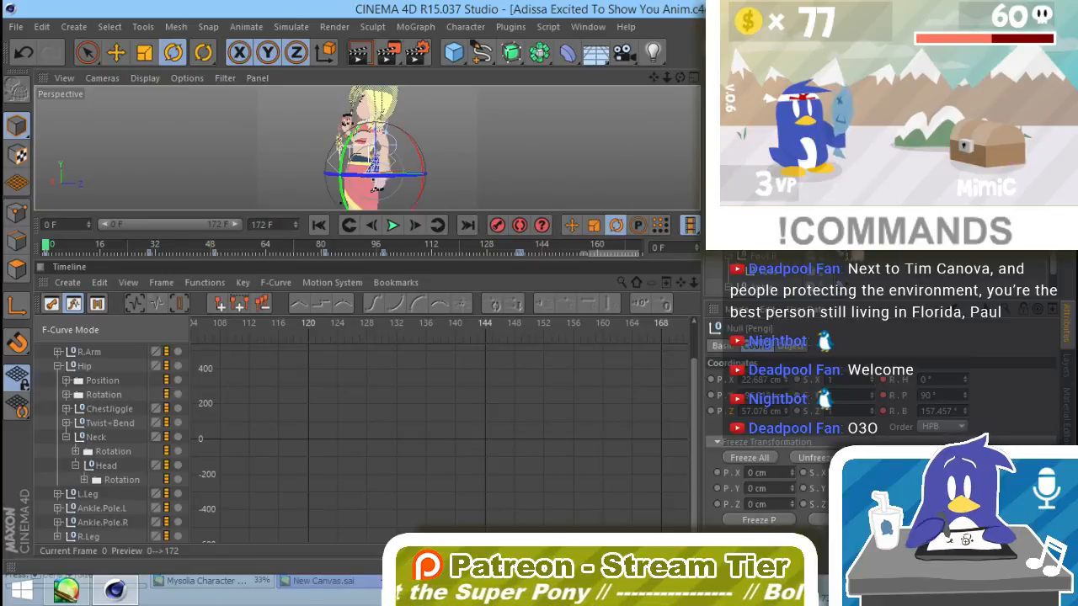
Step: Toggle the layers' manager visibility so that Pengi is listed under the Neck in the timeline
{"action": "left_click", "coordinate": [1065, 366]}
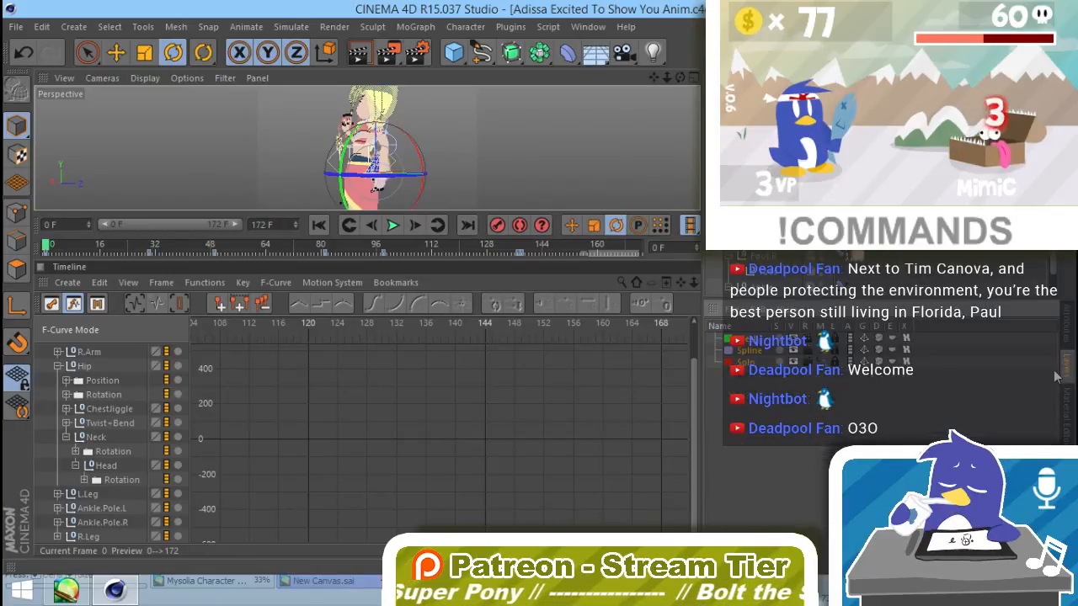
{"action": "left_click", "coordinate": [821, 338]}
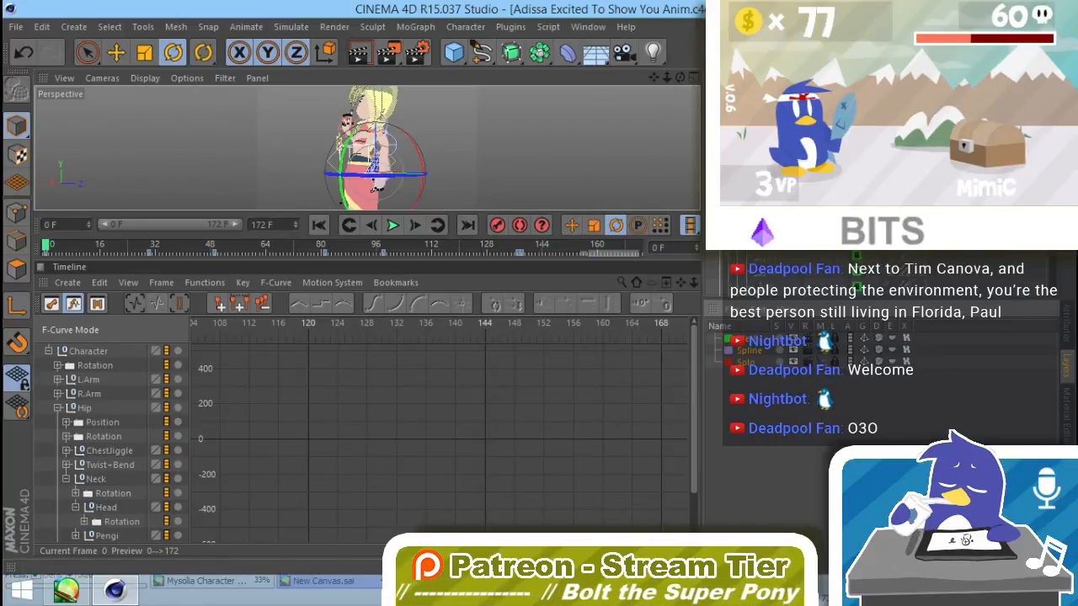
{"action": "scroll", "coordinate": [108, 471], "scroll_direction": "down", "scroll_amount": 1}
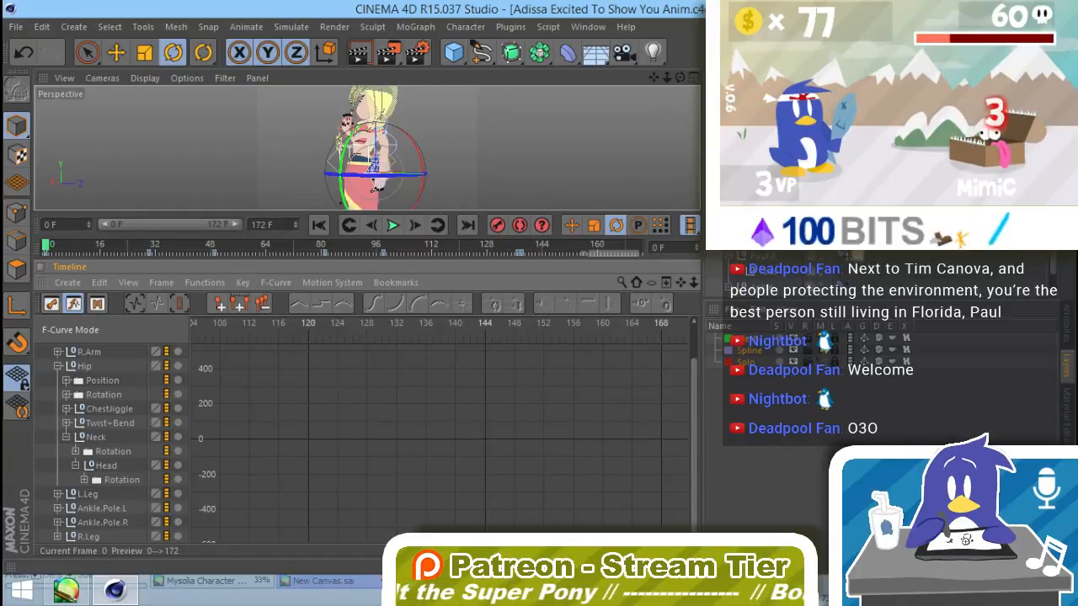
{"action": "left_click", "coordinate": [821, 348]}
{"action": "scroll", "coordinate": [98, 477], "scroll_direction": "down", "scroll_amount": 4}
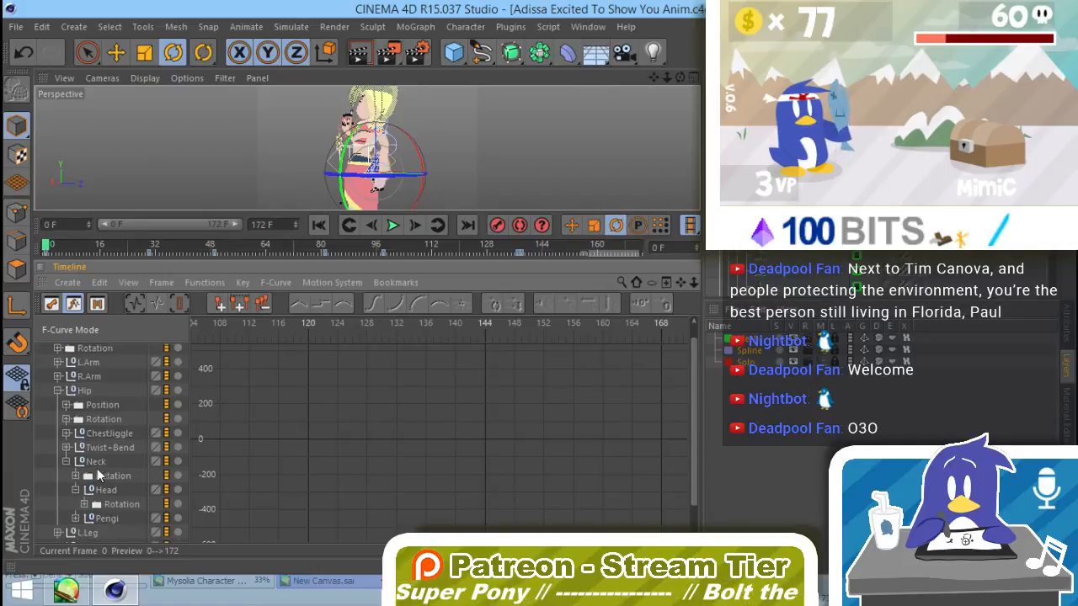
Step: Examine the F-curves and keys of Pengi's Constraint and Rotation tracks across the timeline
{"action": "left_click", "coordinate": [107, 482]}
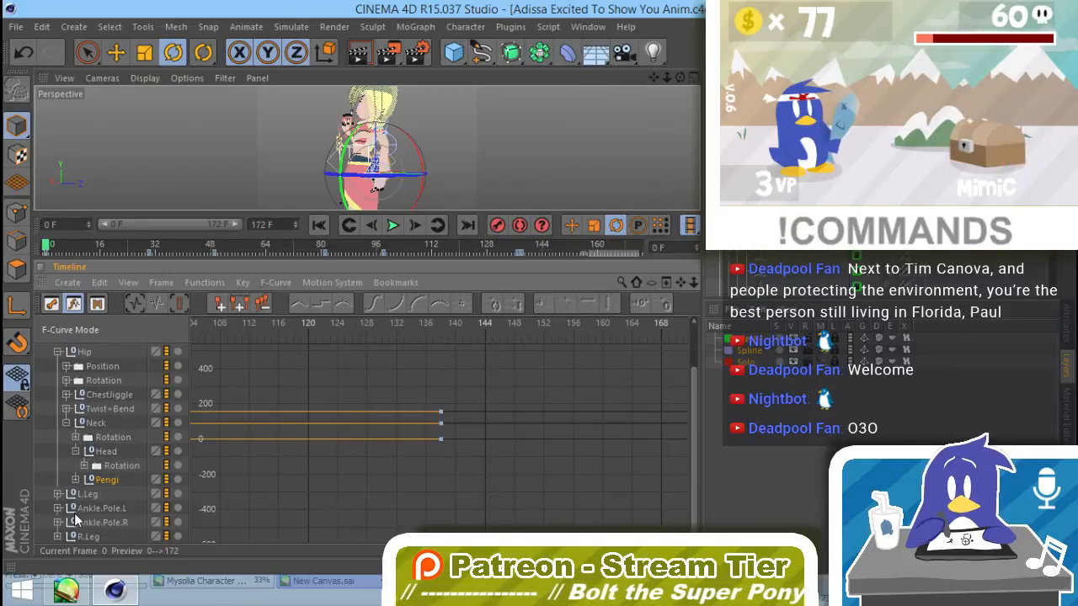
{"action": "left_click", "coordinate": [76, 479]}
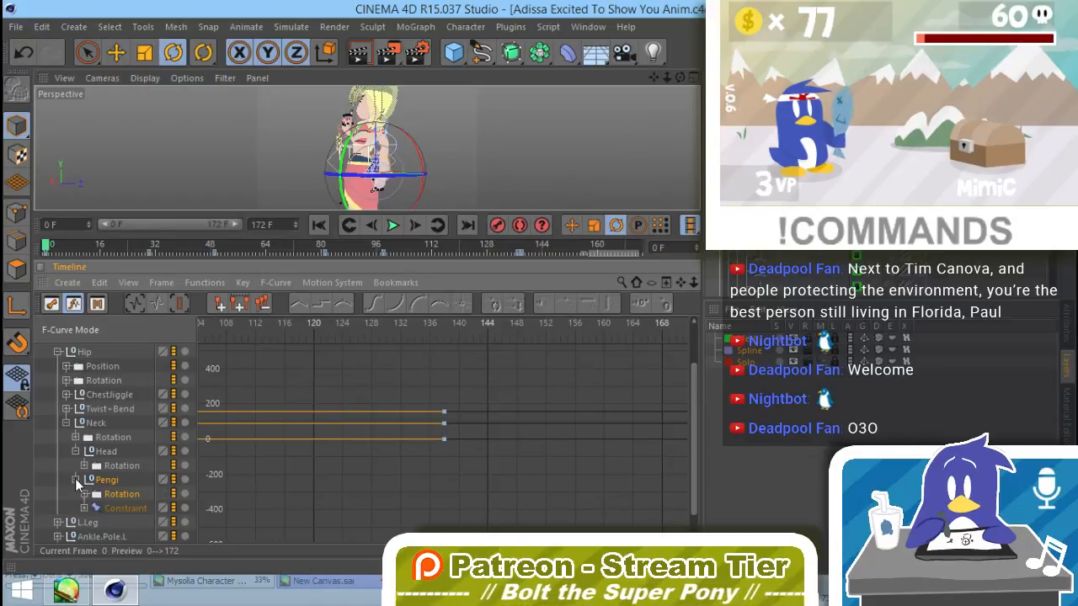
{"action": "left_click", "coordinate": [105, 509]}
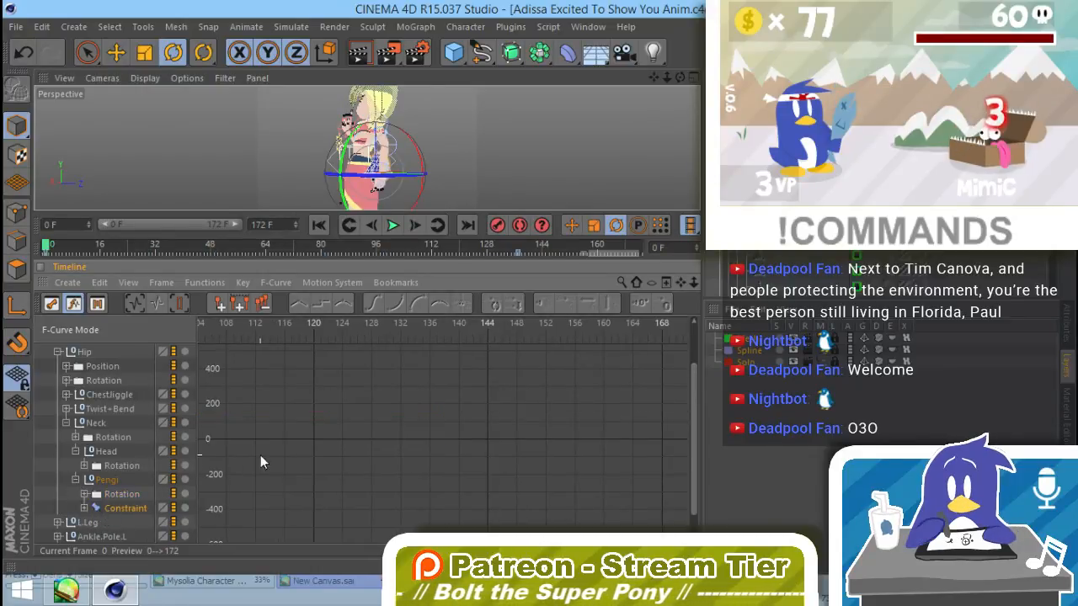
{"action": "middle_click_drag", "start_coordinate": [476, 490], "coordinate": [965, 407], "text": "alt"}
{"action": "right_click_drag", "start_coordinate": [390, 438], "coordinate": [161, 486], "text": "alt"}
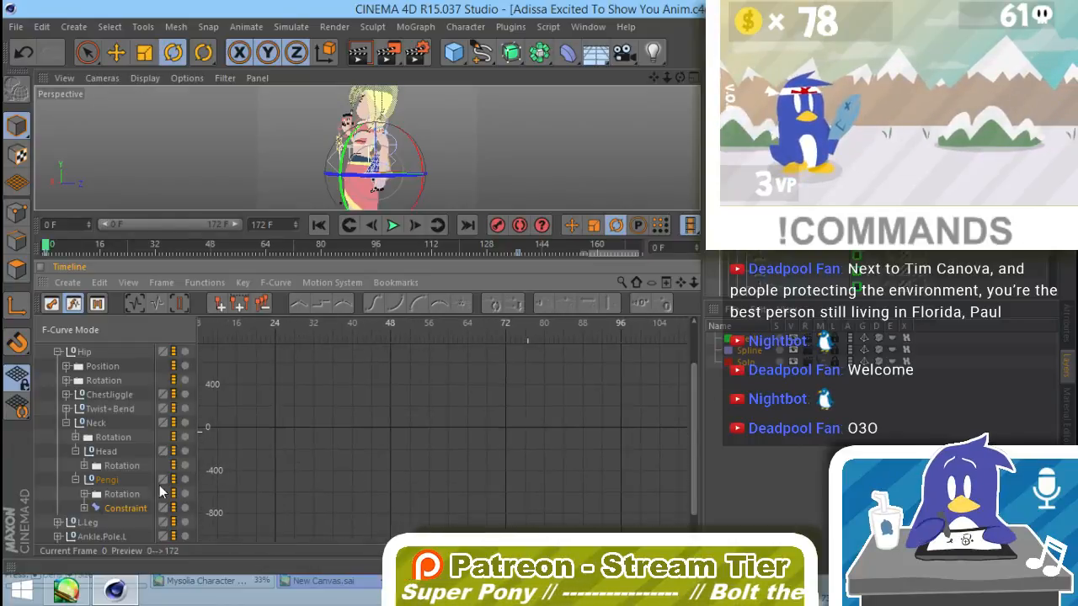
{"action": "middle_click_drag", "start_coordinate": [488, 423], "coordinate": [295, 471], "text": "alt"}
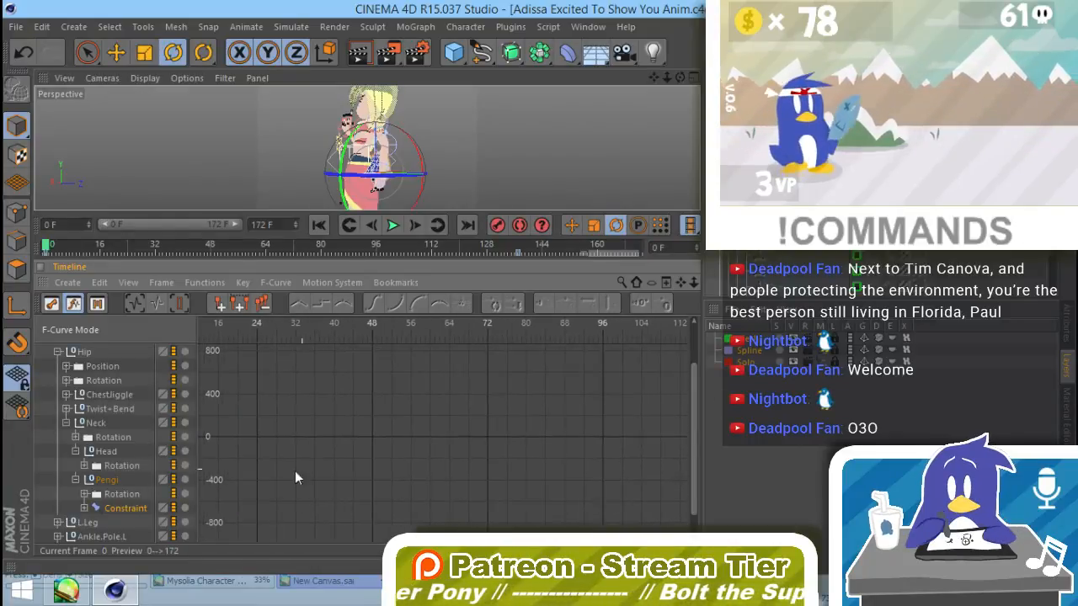
{"action": "left_click", "coordinate": [116, 494]}
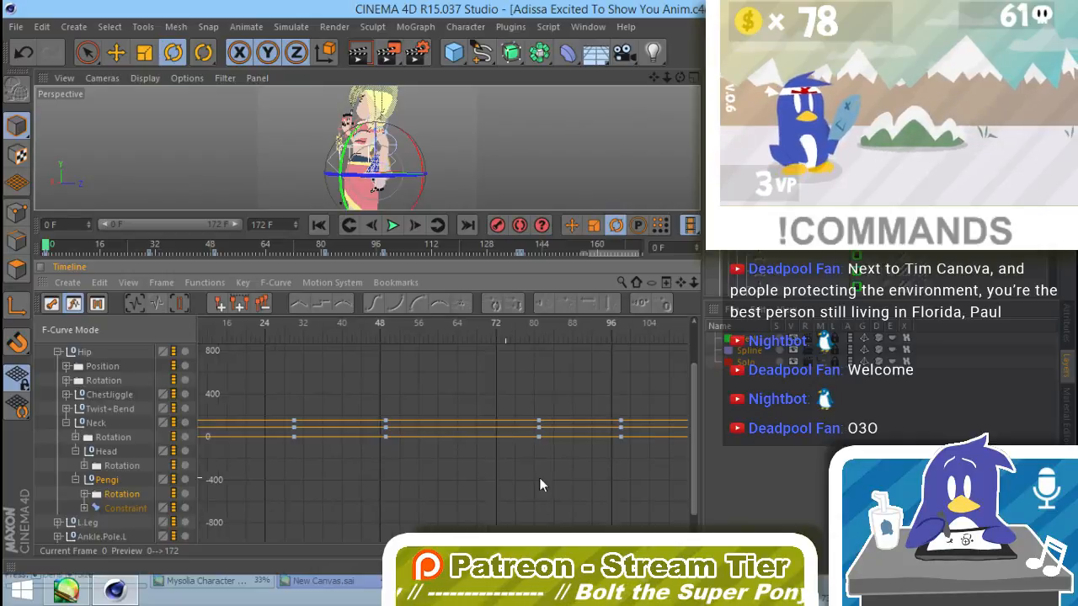
{"action": "middle_click_drag", "start_coordinate": [539, 478], "coordinate": [250, 487], "text": "alt"}
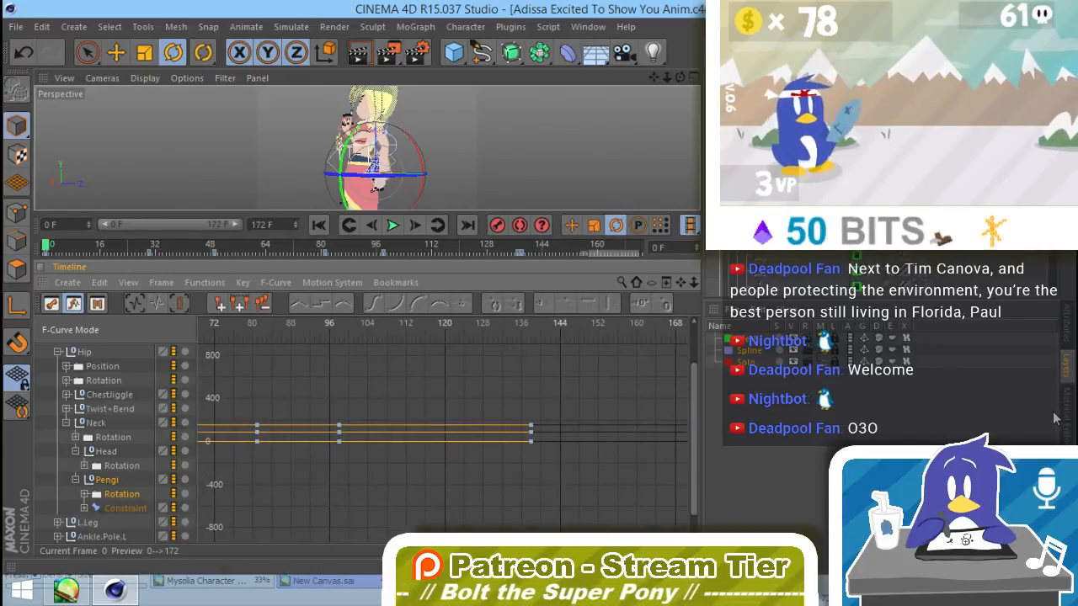
Step: Clear the existing Rotation and Constraint animation of the Pengi null from the timeline, moving to frame 3
{"action": "left_click", "coordinate": [1066, 330]}
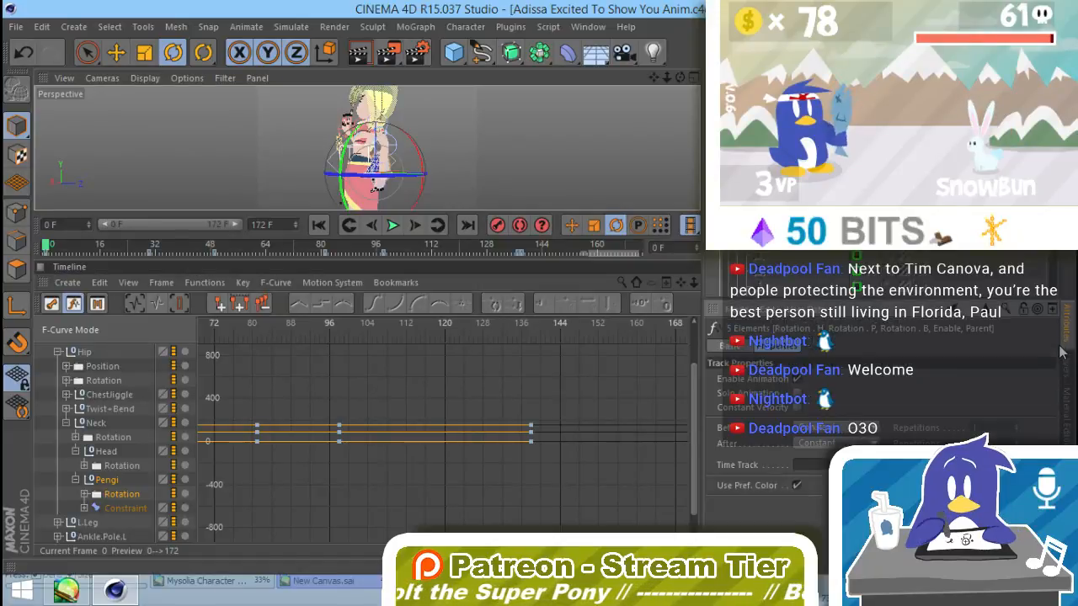
{"action": "left_click", "coordinate": [897, 251]}
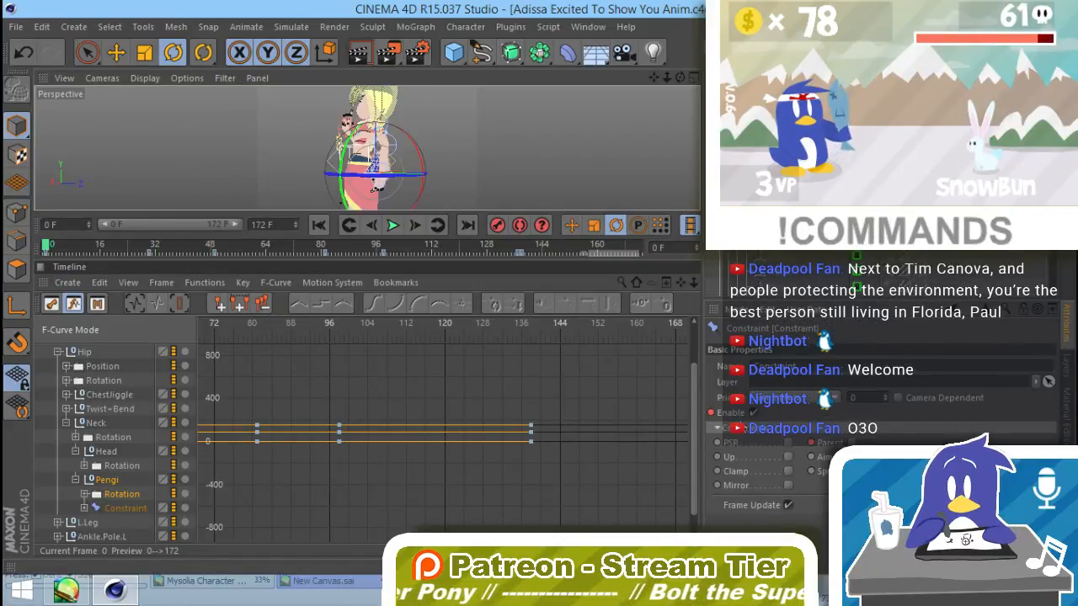
{"action": "left_click", "coordinate": [783, 244]}
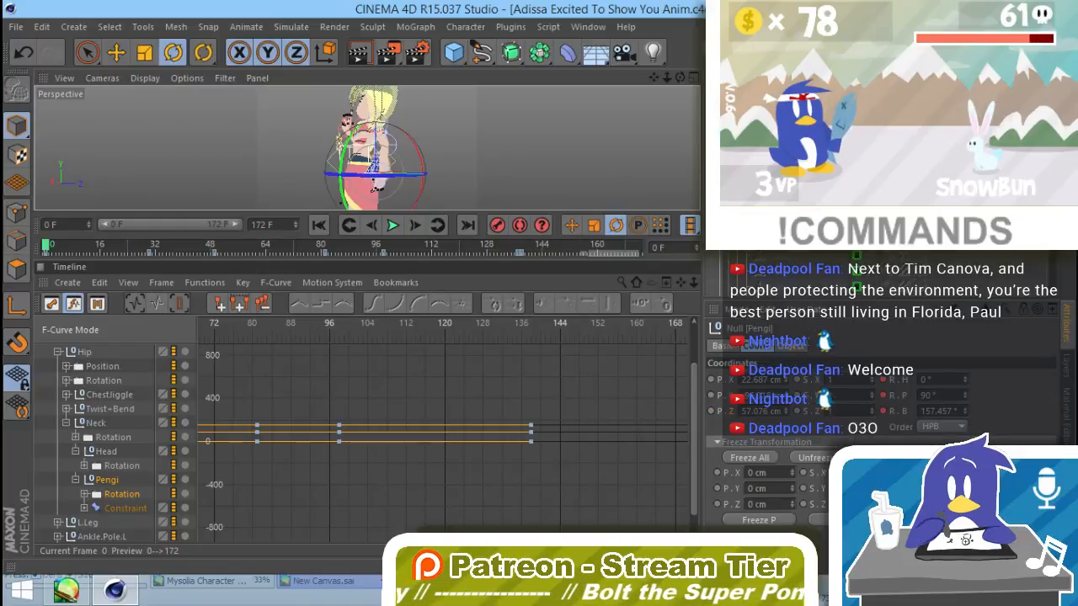
{"action": "left_click", "coordinate": [880, 244]}
{"action": "left_click", "coordinate": [926, 245]}
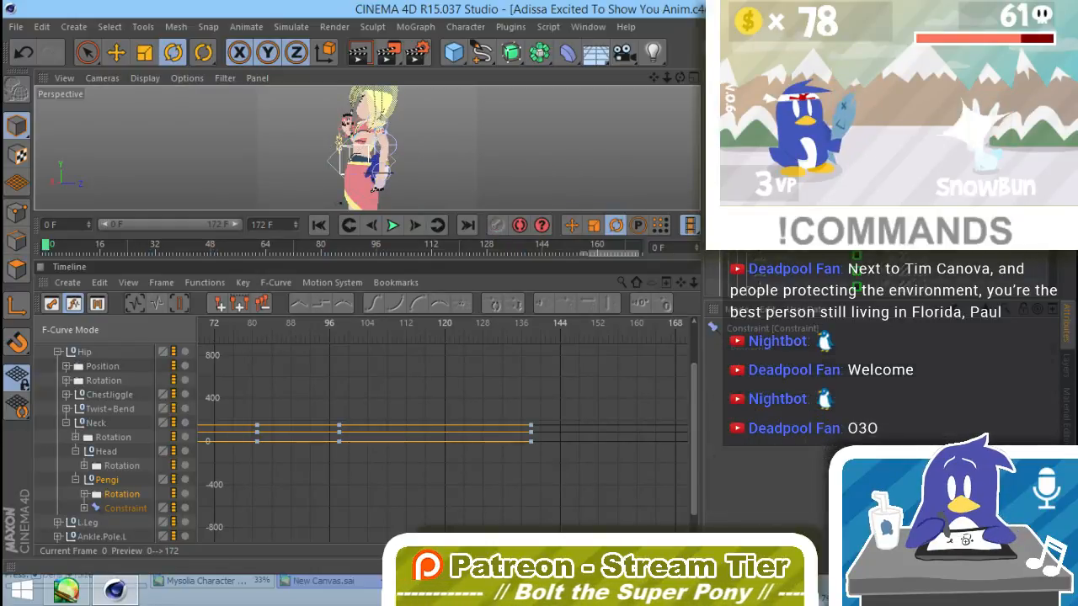
{"action": "left_click_drag", "start_coordinate": [45, 249], "coordinate": [56, 249]}
{"action": "left_click", "coordinate": [45, 255]}
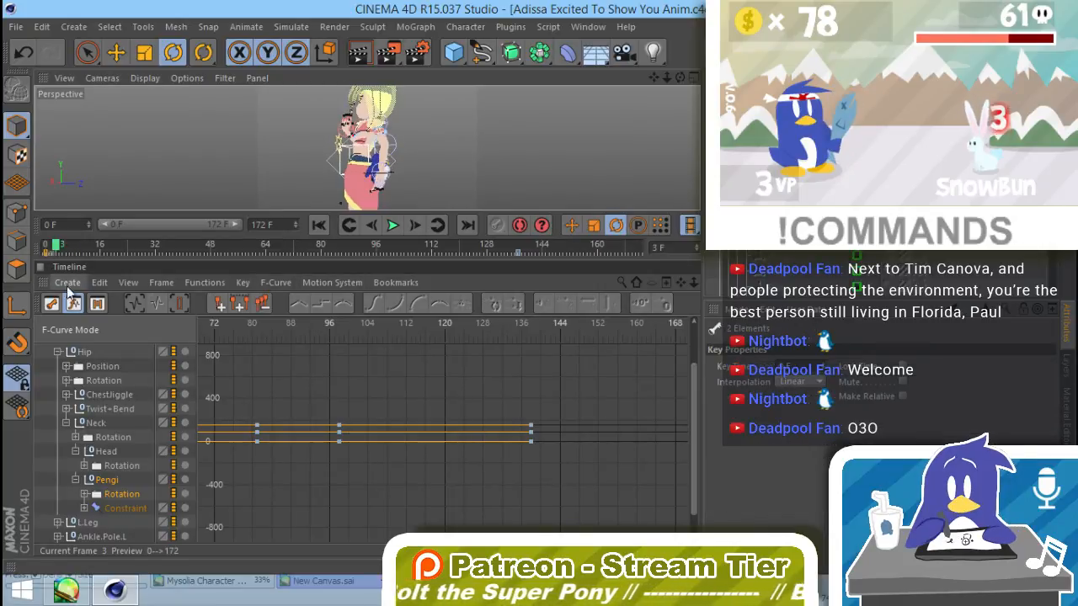
{"action": "left_click", "coordinate": [116, 379]}
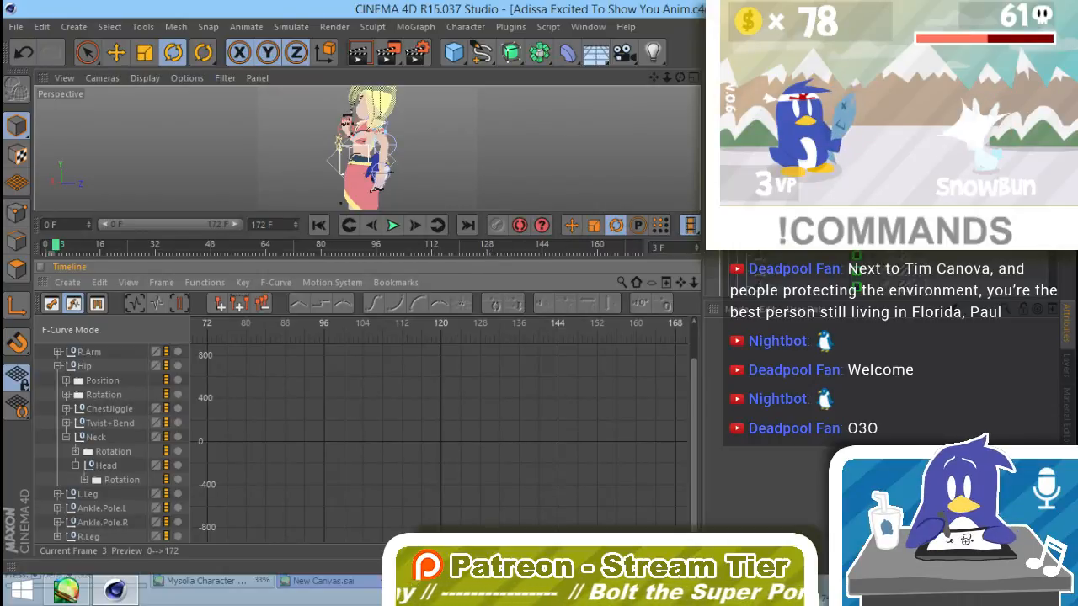
Step: Key the Enable setting of Pengi's Constraint tag as off at frame 3
{"action": "left_click", "coordinate": [937, 261]}
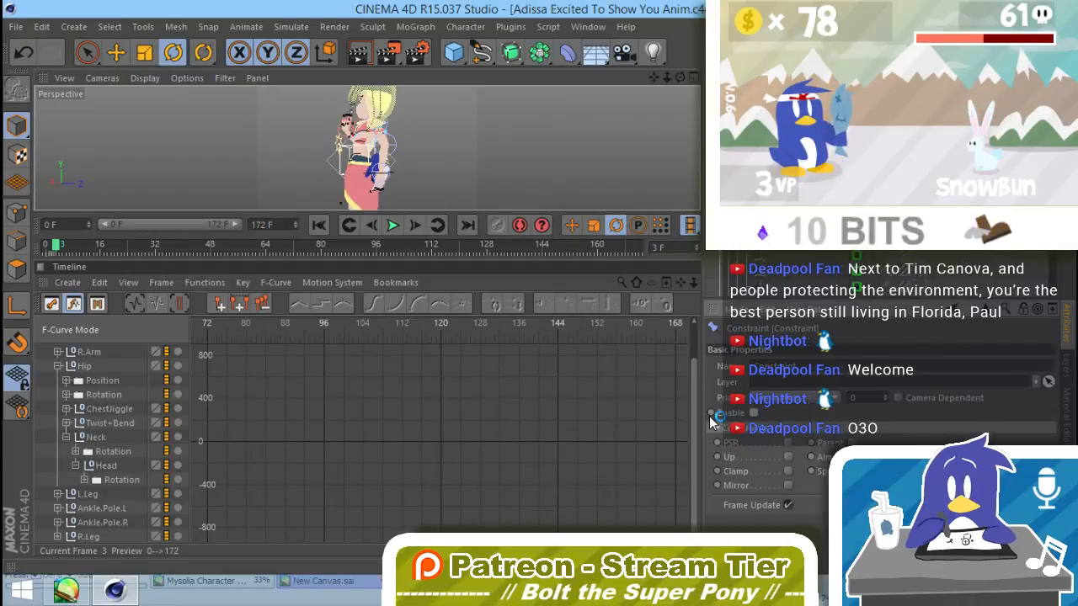
{"action": "left_click", "coordinate": [713, 414]}
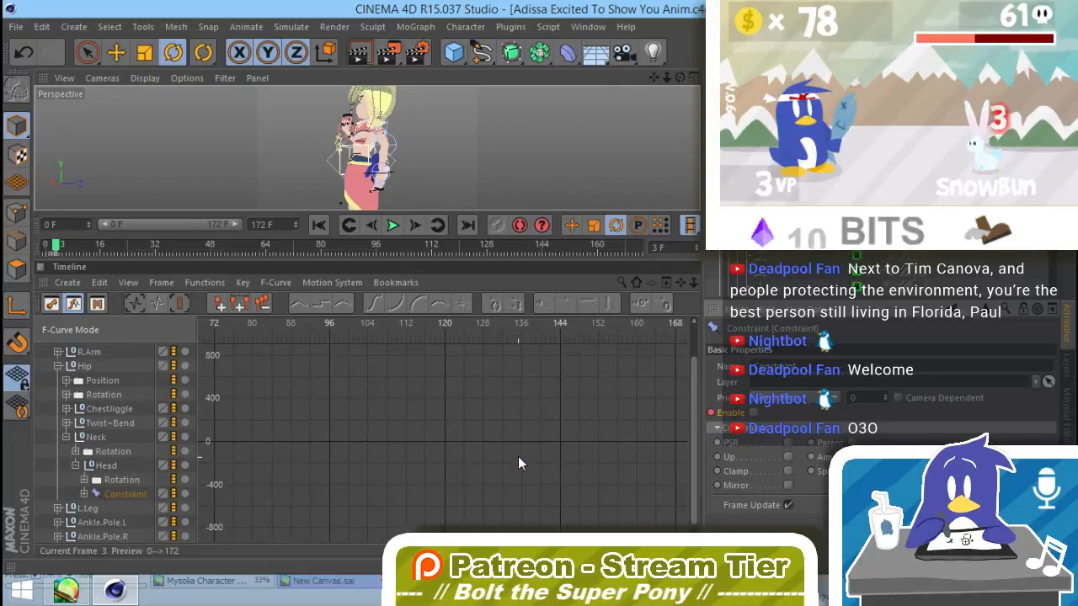
Step: At frame 139, turn on the Parent constraint in Pengi's Constraint tag and assign Hand as its target
{"action": "mouse_move", "coordinate": [359, 249]}
{"action": "left_mouse_down"}
{"action": "mouse_move", "coordinate": [416, 266]}
{"action": "mouse_move", "coordinate": [524, 259]}
{"action": "left_mouse_up"}
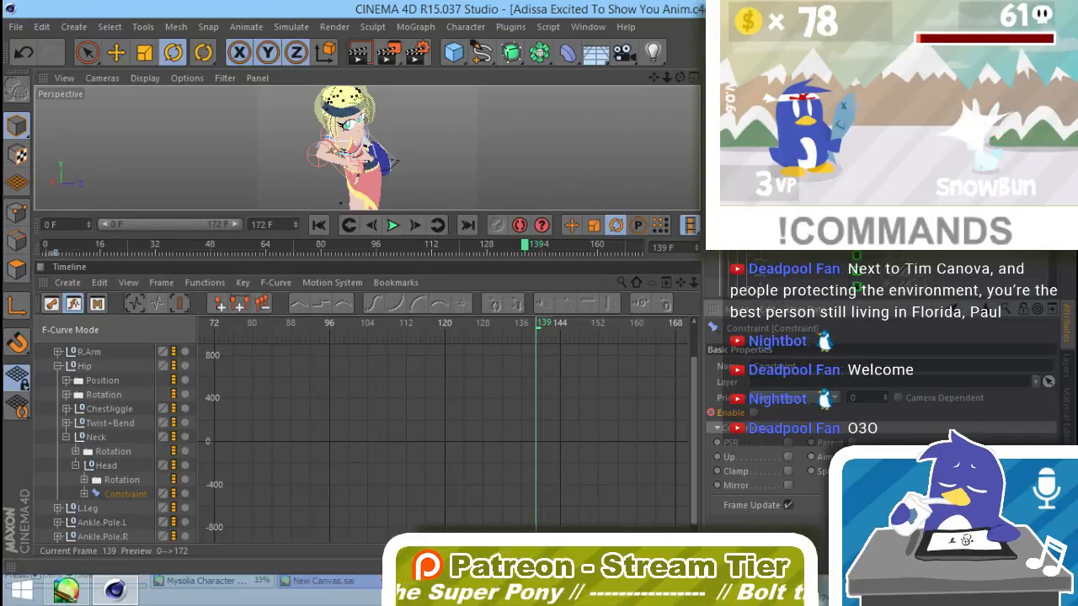
{"action": "left_click", "coordinate": [852, 442]}
{"action": "left_click", "coordinate": [753, 346]}
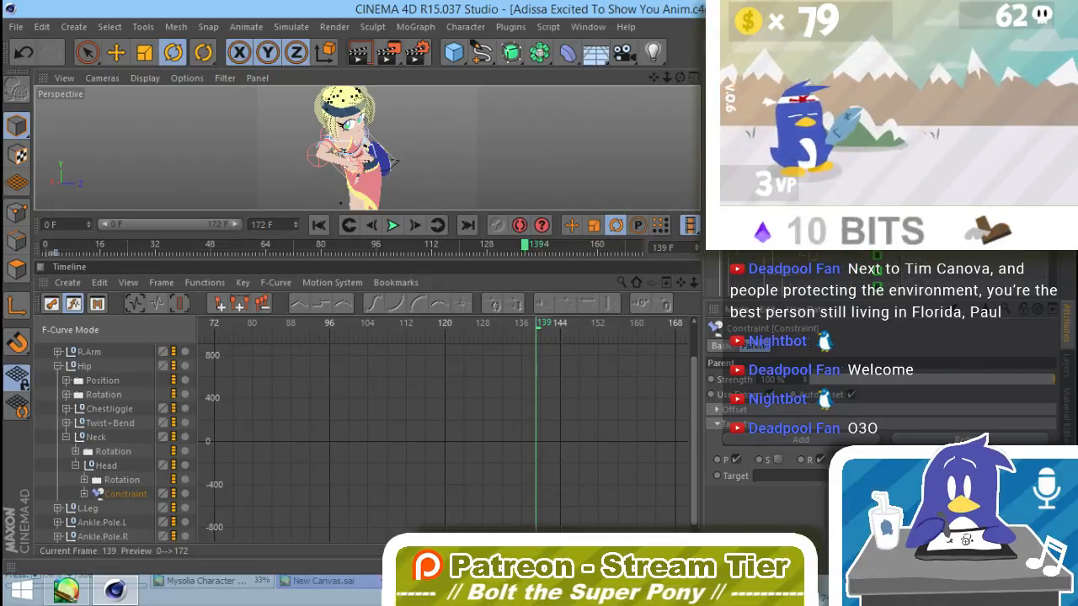
{"action": "left_click_drag", "start_coordinate": [792, 227], "coordinate": [797, 480]}
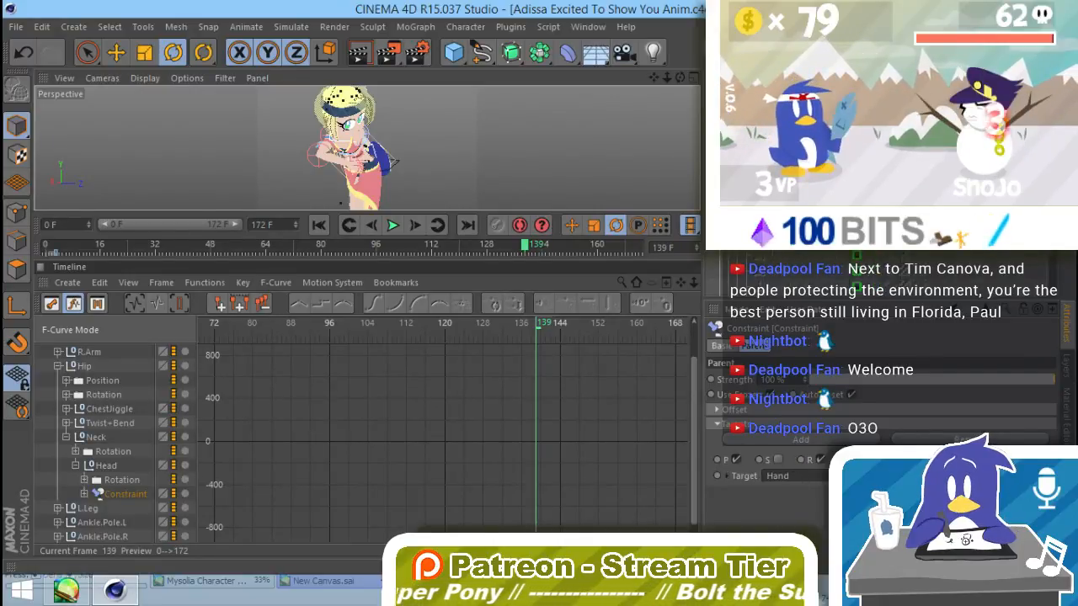
Step: Enable and key Pengi's Constraint tag at frame 139, and turn off Frame Update
{"action": "left_click", "coordinate": [717, 346]}
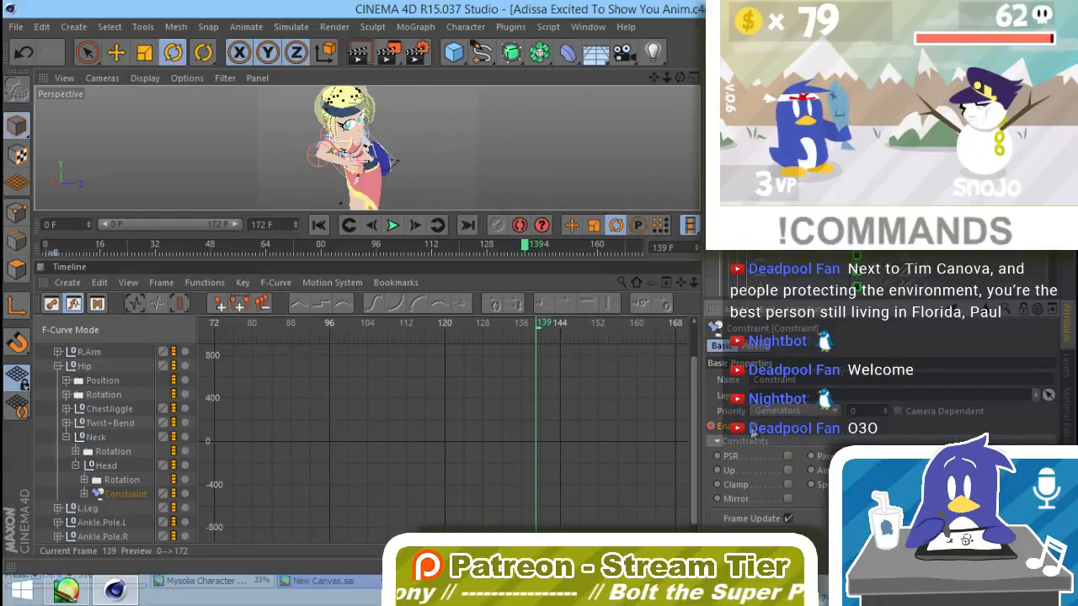
{"action": "left_click", "coordinate": [755, 428]}
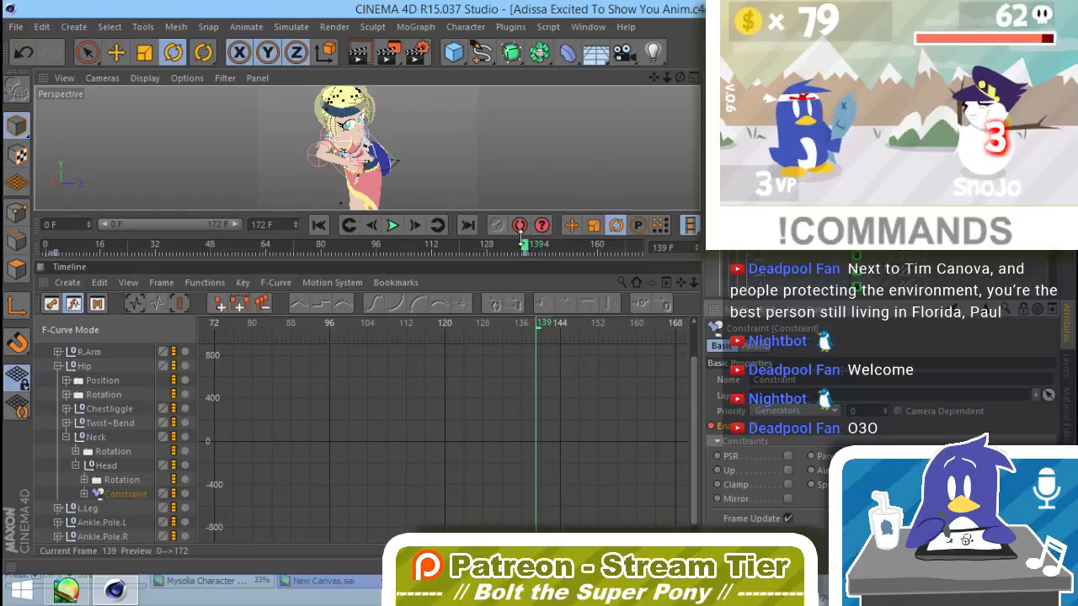
{"action": "mouse_move", "coordinate": [520, 244]}
{"action": "left_mouse_down"}
{"action": "mouse_move", "coordinate": [565, 244]}
{"action": "mouse_move", "coordinate": [468, 275]}
{"action": "mouse_move", "coordinate": [549, 281]}
{"action": "mouse_move", "coordinate": [525, 293]}
{"action": "left_mouse_up"}
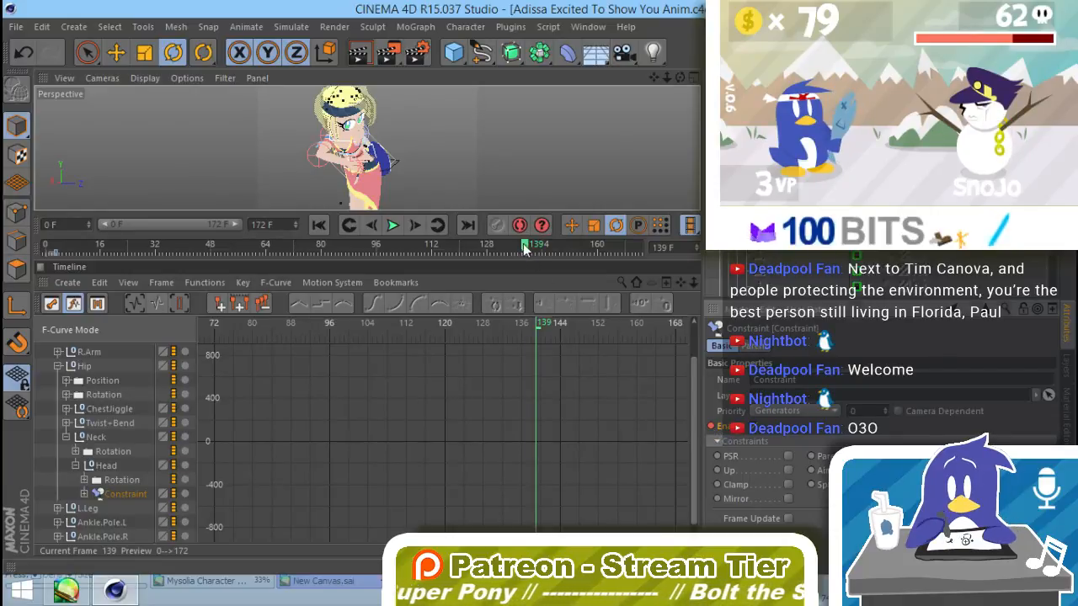
Step: Examine how Pengi follows the raised hand between frames 139 and 163 in an enlarged viewport
{"action": "left_click_drag", "start_coordinate": [523, 247], "coordinate": [607, 247]}
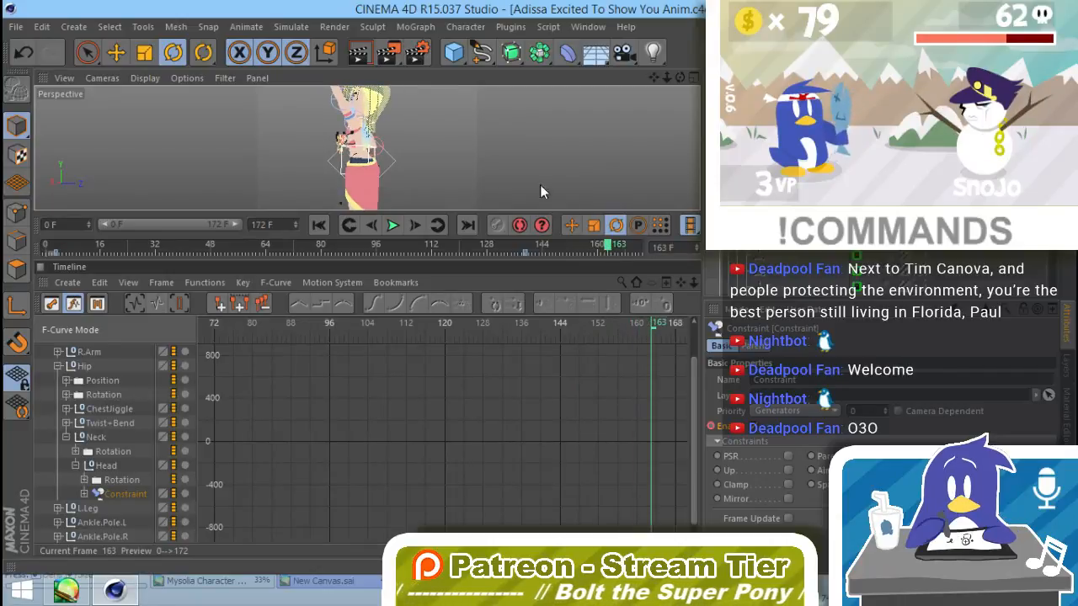
{"action": "left_click_drag", "start_coordinate": [540, 192], "coordinate": [497, 176], "text": "alt"}
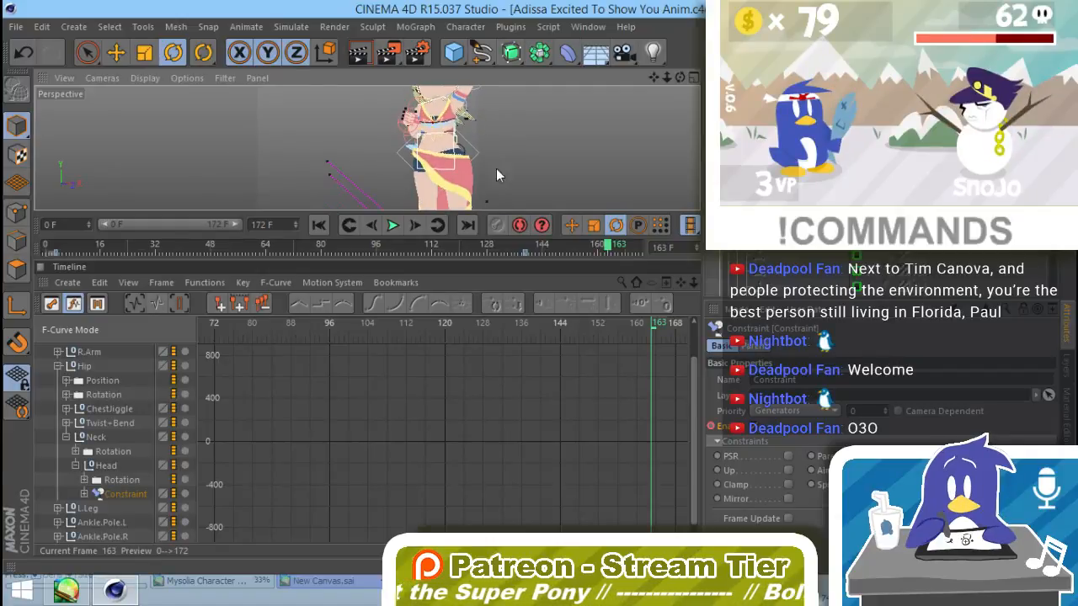
{"action": "left_click_drag", "start_coordinate": [486, 261], "coordinate": [458, 452]}
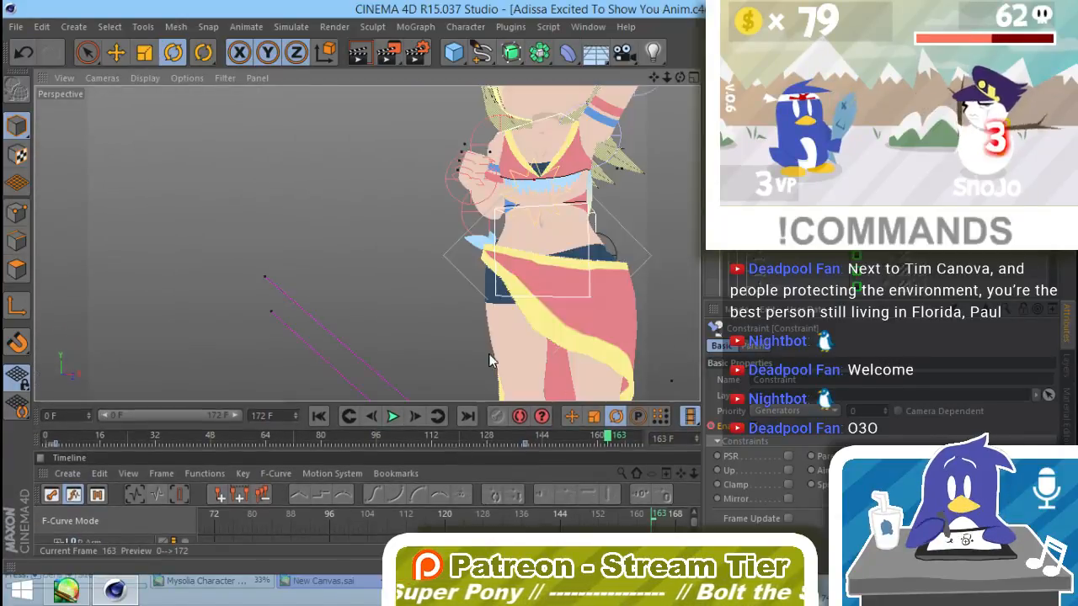
{"action": "middle_click_drag", "start_coordinate": [512, 247], "coordinate": [379, 327], "text": "alt"}
{"action": "scroll", "coordinate": [499, 288], "scroll_direction": "down", "scroll_amount": 4}
{"action": "left_click_drag", "start_coordinate": [379, 326], "coordinate": [592, 292], "text": "alt"}
{"action": "scroll", "coordinate": [522, 340], "scroll_direction": "down", "scroll_amount": 4}
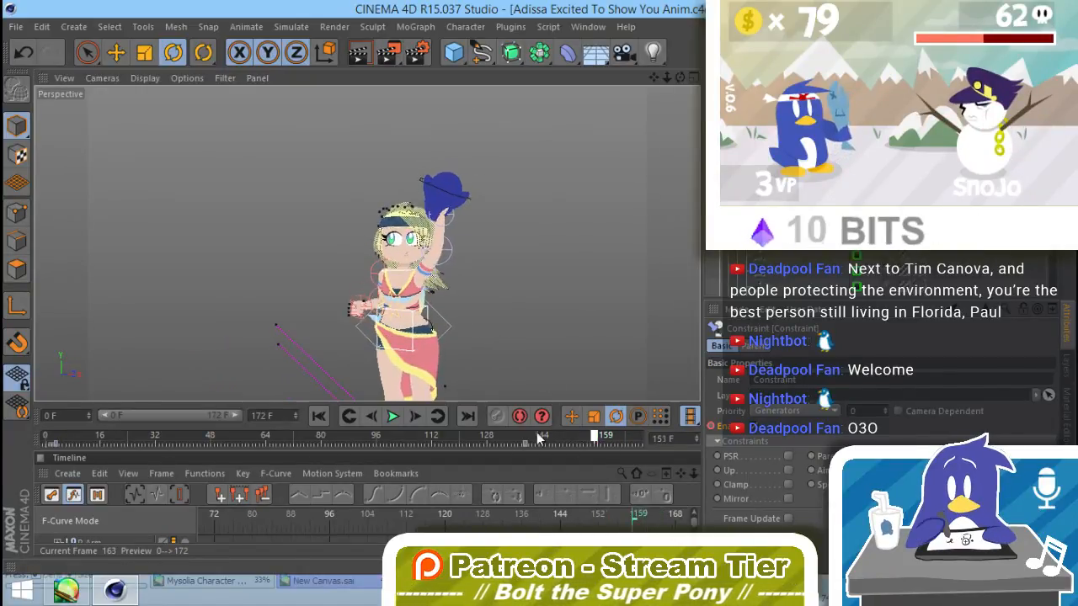
{"action": "mouse_move", "coordinate": [460, 438]}
{"action": "left_mouse_down"}
{"action": "mouse_move", "coordinate": [402, 442]}
{"action": "mouse_move", "coordinate": [525, 441]}
{"action": "left_mouse_up"}
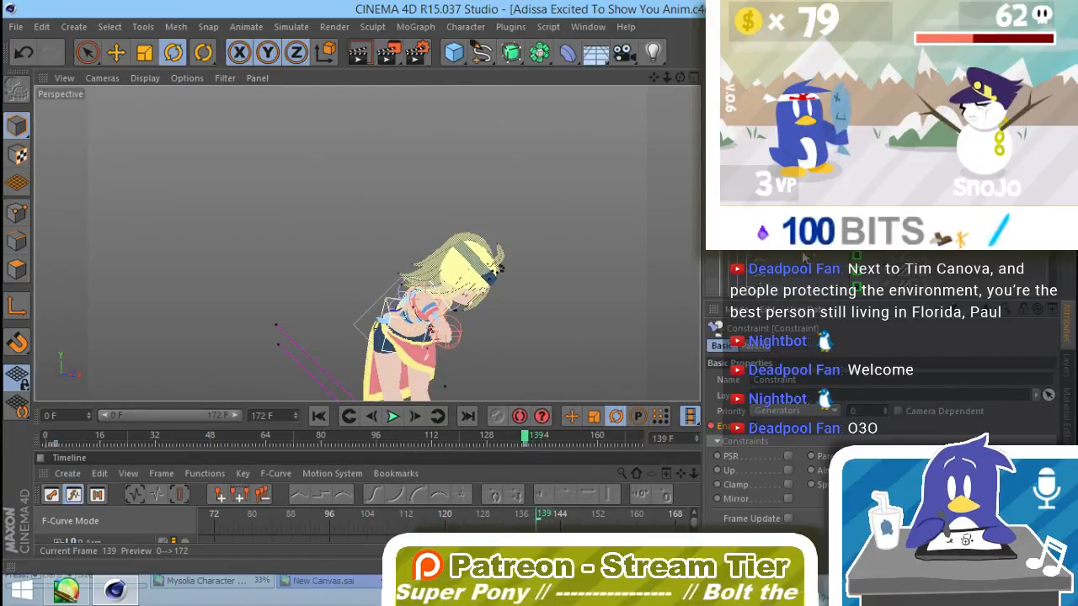
Step: Key Pengi's rotation at frame 139 and again at frame 164 after rotating it about 176° in the raised hand
{"action": "left_click", "coordinate": [779, 268]}
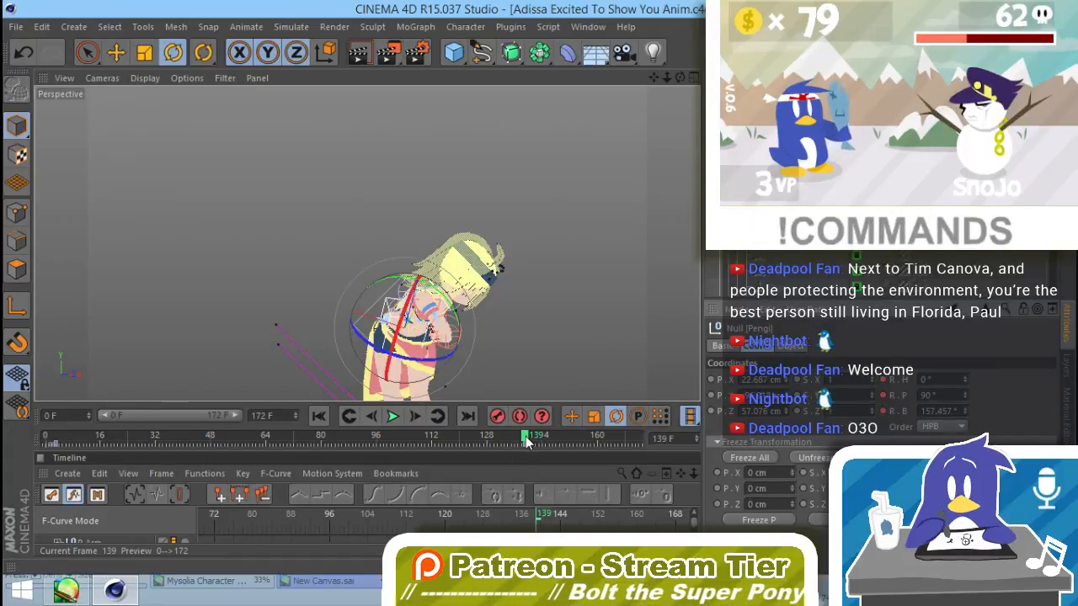
{"action": "left_click_drag", "start_coordinate": [525, 441], "coordinate": [614, 436]}
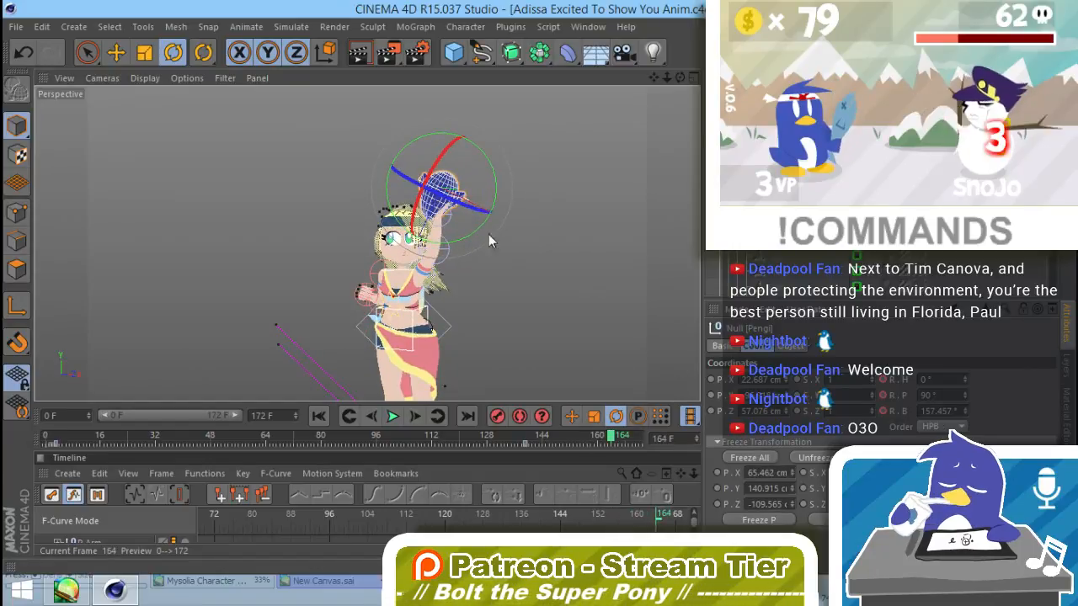
{"action": "left_click_drag", "start_coordinate": [489, 242], "coordinate": [401, 333]}
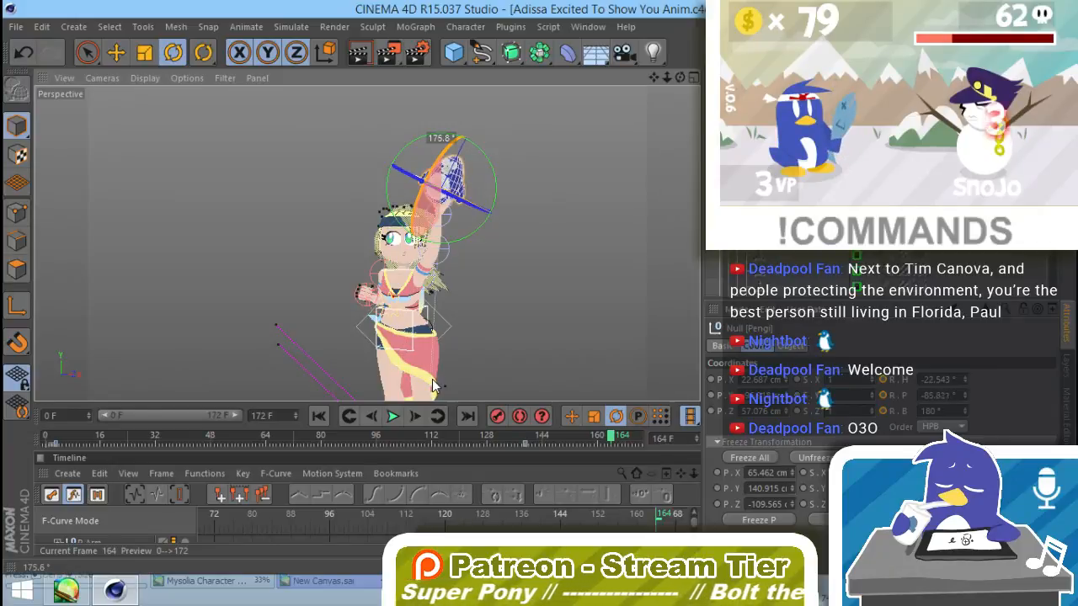
{"action": "left_click_drag", "start_coordinate": [432, 386], "coordinate": [431, 385]}
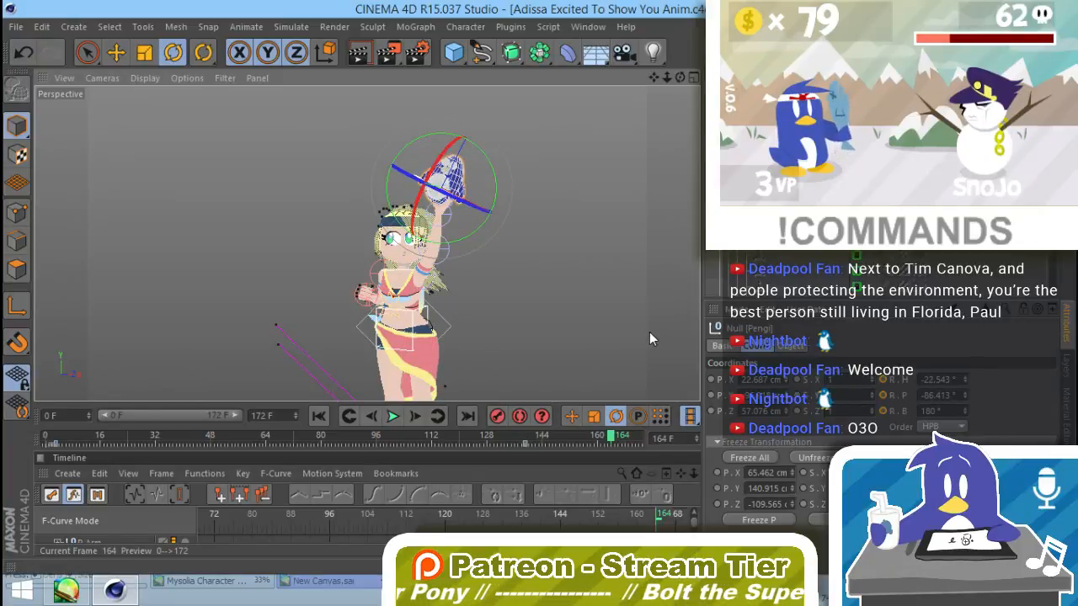
{"action": "left_click", "coordinate": [581, 318]}
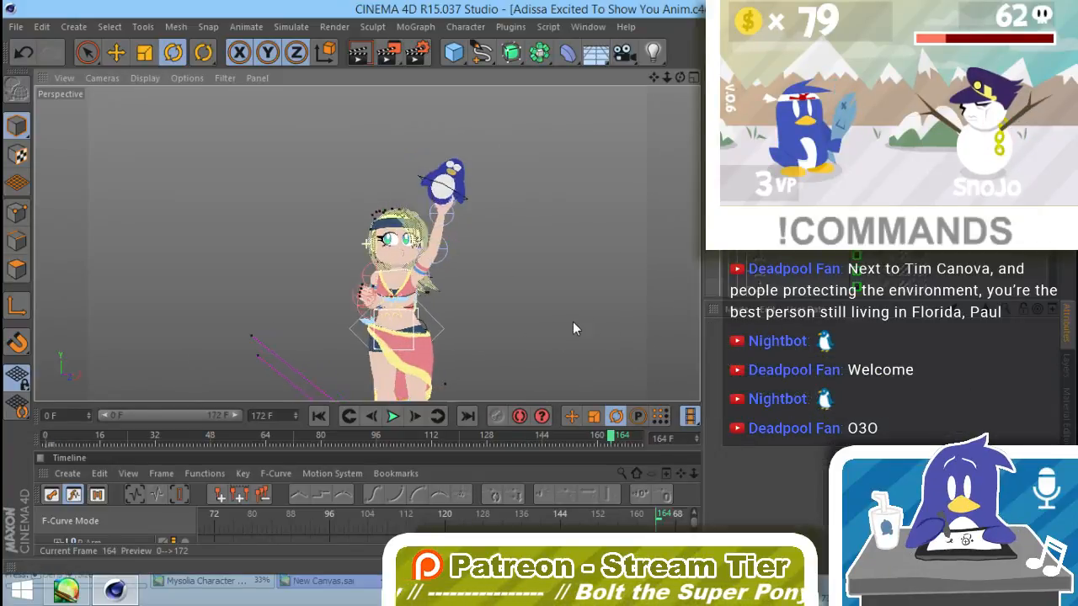
{"action": "left_click_drag", "start_coordinate": [573, 321], "coordinate": [514, 325], "text": "alt"}
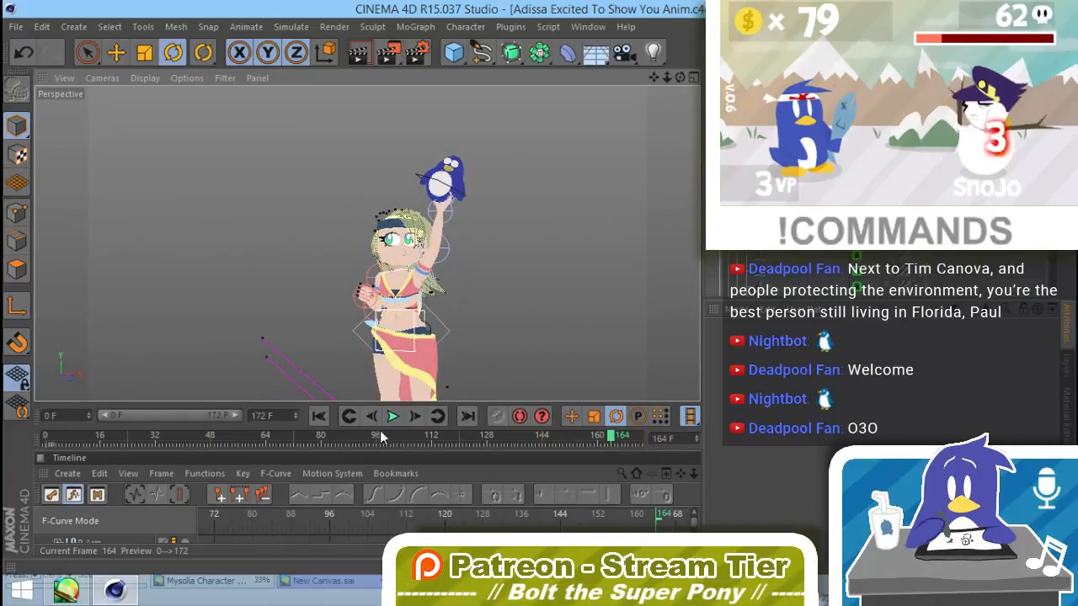
Step: Move Pengi's second set of Rotation keys to frame 144 in the F-curve view
{"action": "left_click_drag", "start_coordinate": [384, 450], "coordinate": [388, 199]}
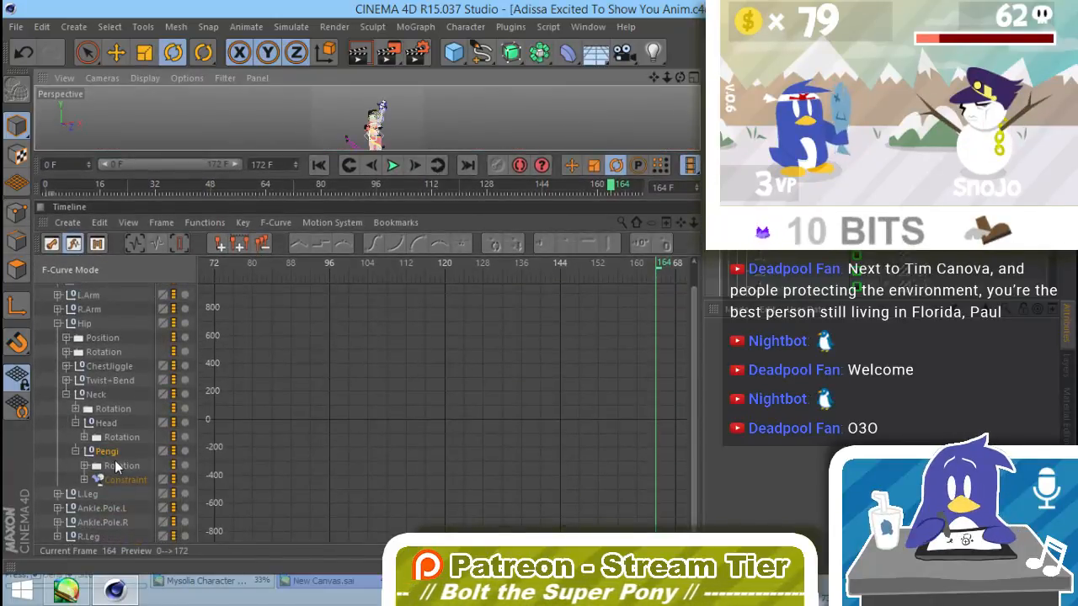
{"action": "left_click", "coordinate": [118, 466]}
{"action": "left_click_drag", "start_coordinate": [671, 372], "coordinate": [578, 436]}
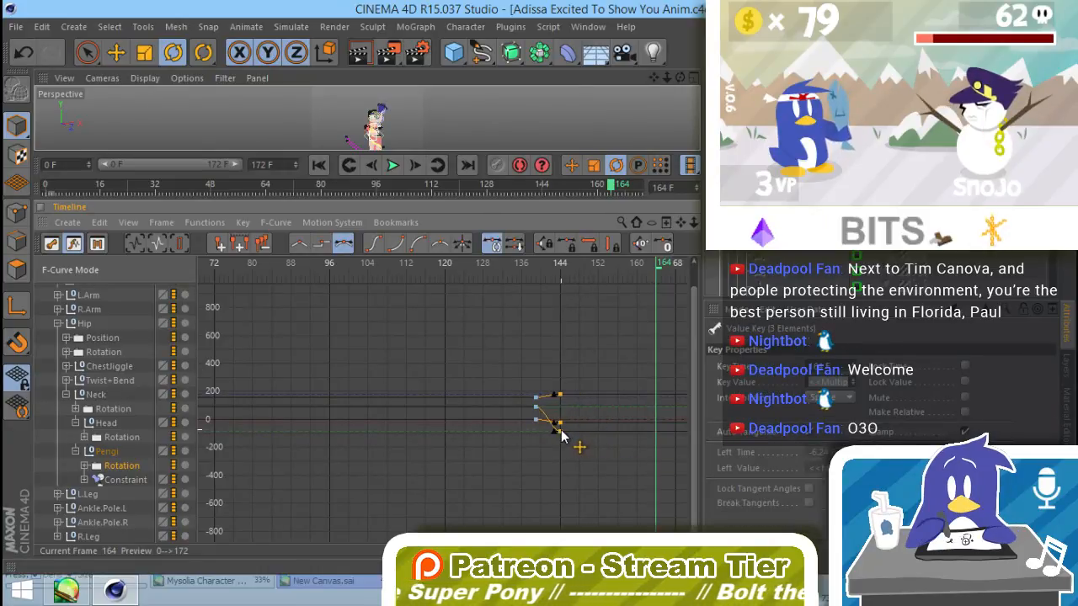
{"action": "left_click", "coordinate": [576, 372]}
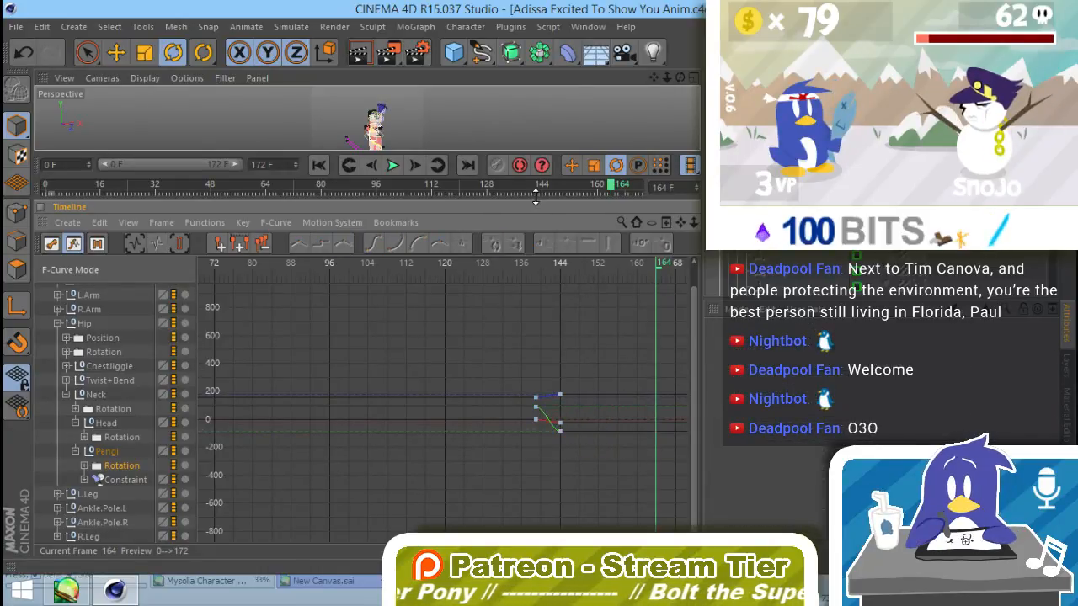
Step: Check the turn around frame 142 and move Pengi's second set of Rotation keys from frame 144 to frame 165
{"action": "left_click_drag", "start_coordinate": [536, 196], "coordinate": [530, 451]}
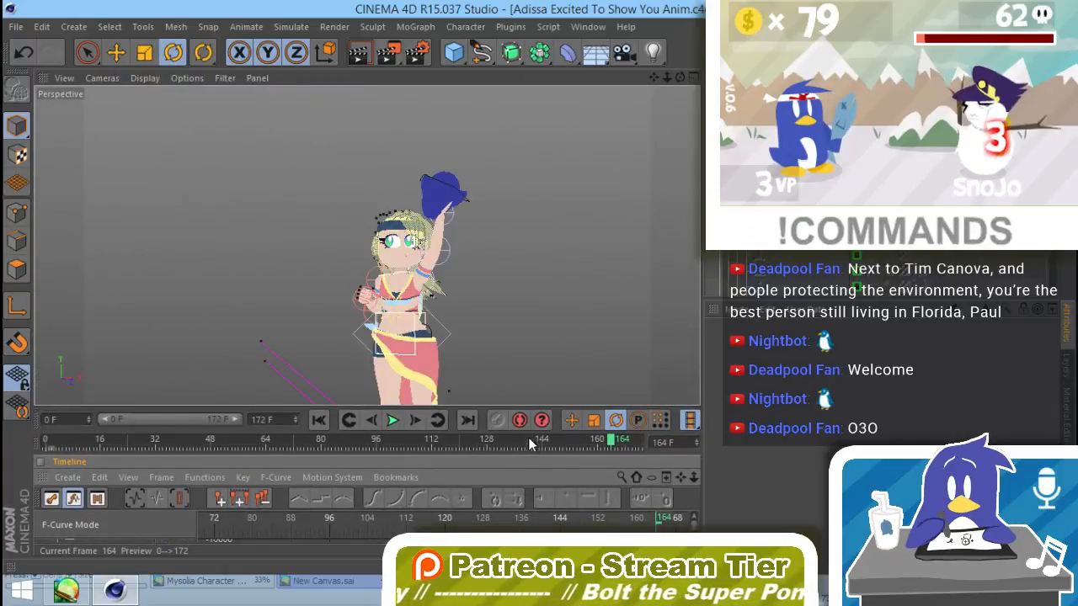
{"action": "left_click_drag", "start_coordinate": [660, 519], "coordinate": [643, 524]}
{"action": "left_click_drag", "start_coordinate": [755, 526], "coordinate": [531, 522]}
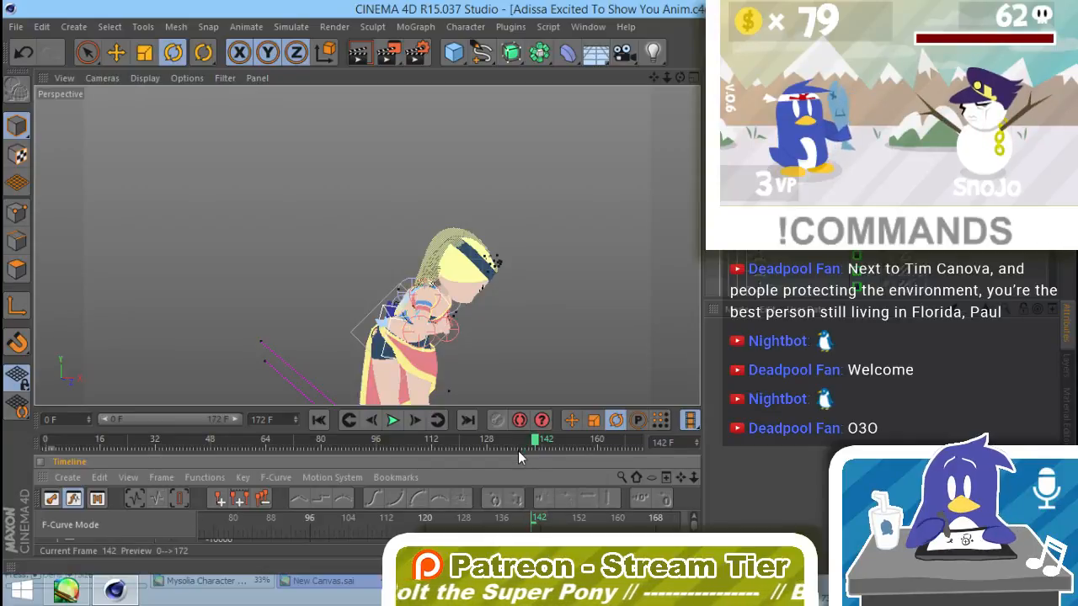
{"action": "left_click_drag", "start_coordinate": [519, 405], "coordinate": [524, 293]}
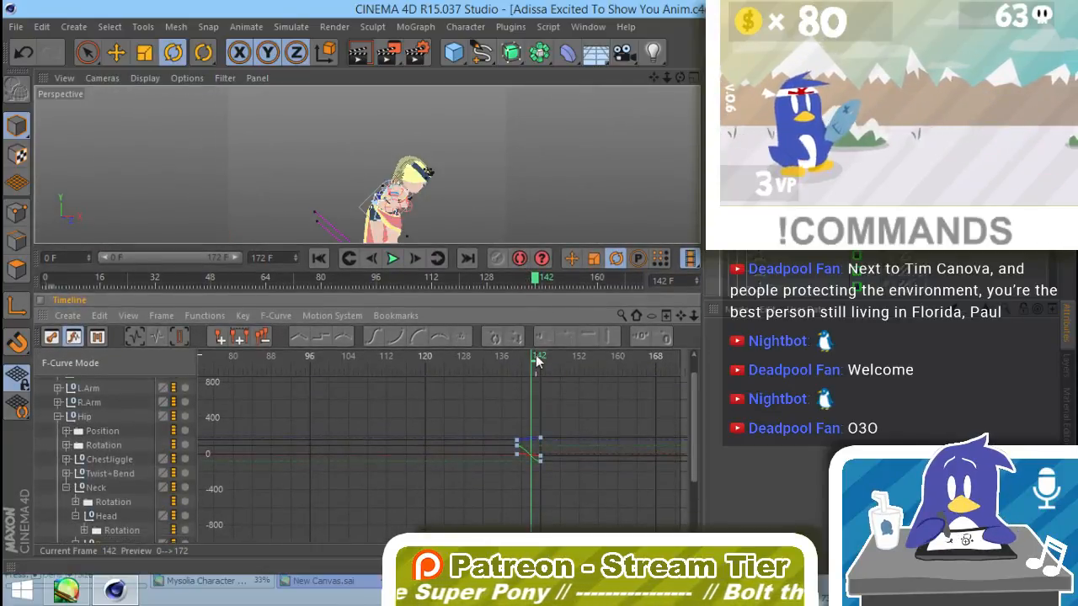
{"action": "left_click_drag", "start_coordinate": [543, 361], "coordinate": [645, 398]}
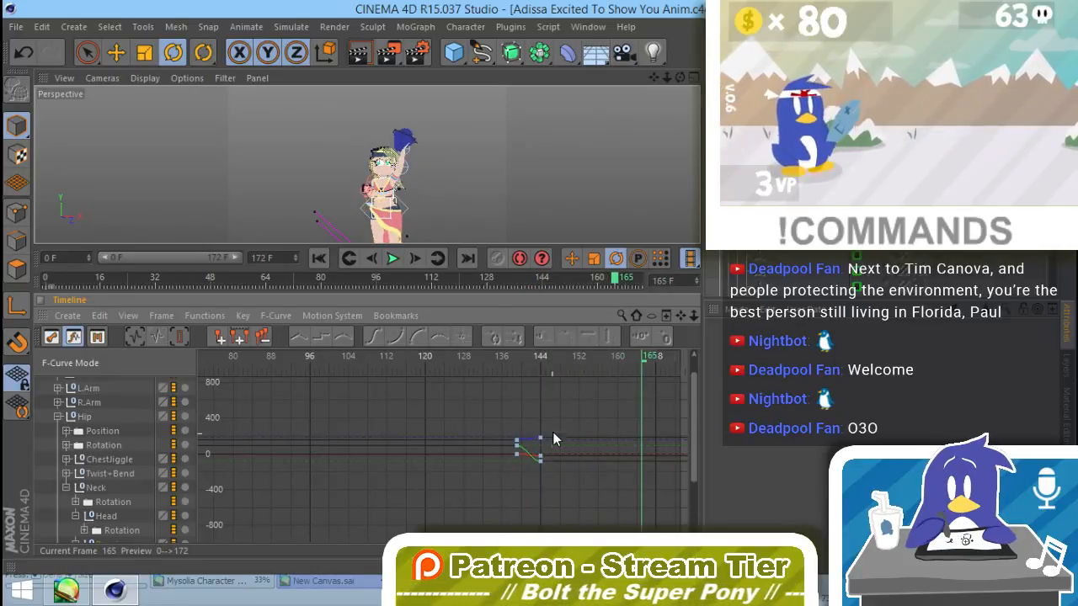
{"action": "left_click_drag", "start_coordinate": [555, 426], "coordinate": [645, 441]}
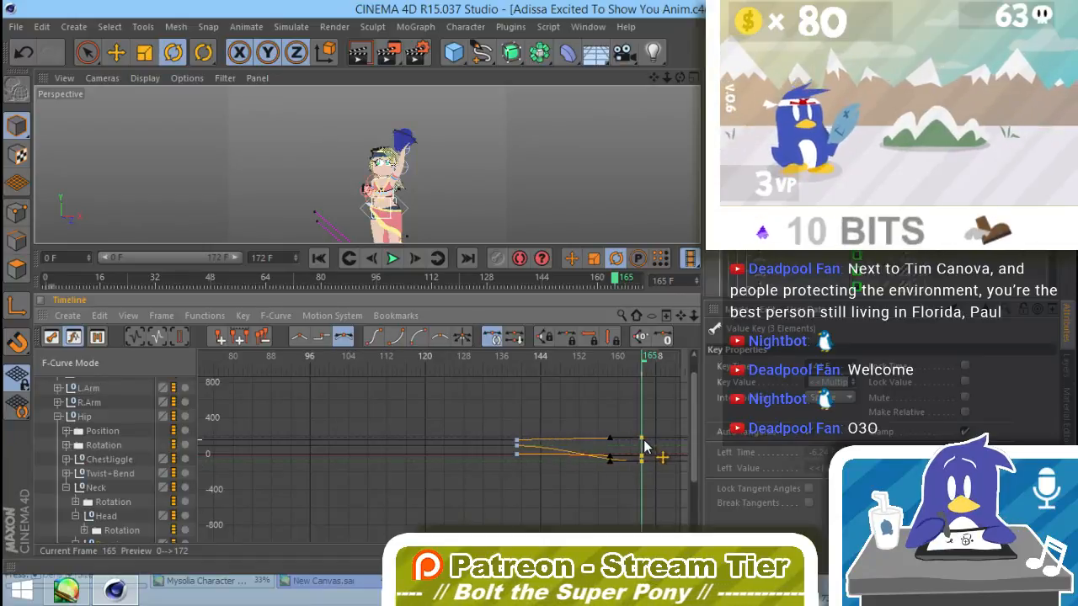
{"action": "left_click", "coordinate": [650, 404]}
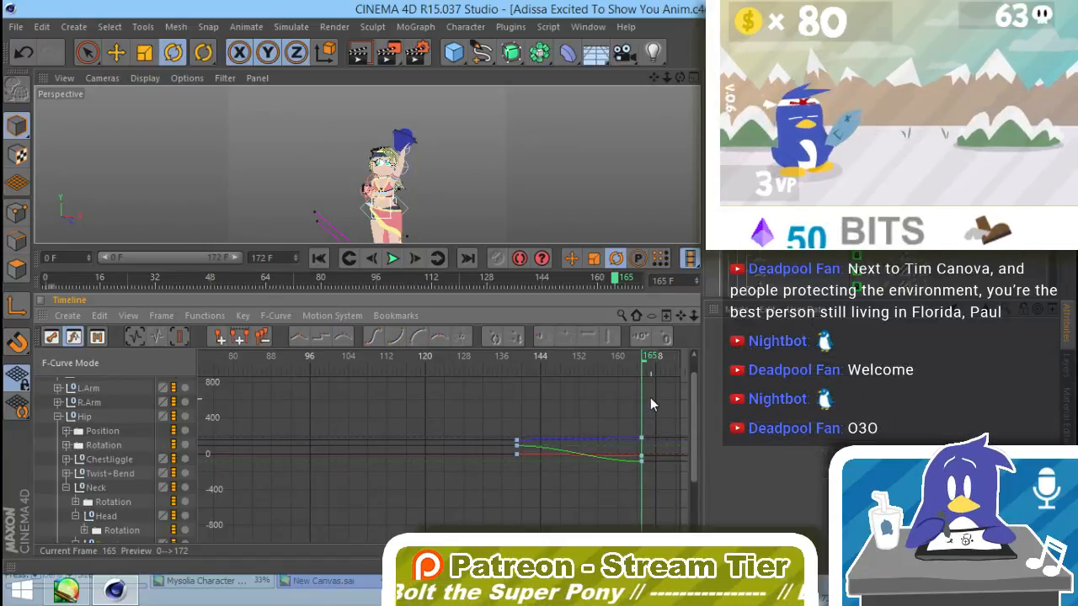
{"action": "mouse_move", "coordinate": [644, 361]}
{"action": "left_mouse_down"}
{"action": "mouse_move", "coordinate": [623, 361]}
{"action": "mouse_move", "coordinate": [665, 361]}
{"action": "mouse_move", "coordinate": [589, 362]}
{"action": "mouse_move", "coordinate": [644, 381]}
{"action": "left_mouse_up"}
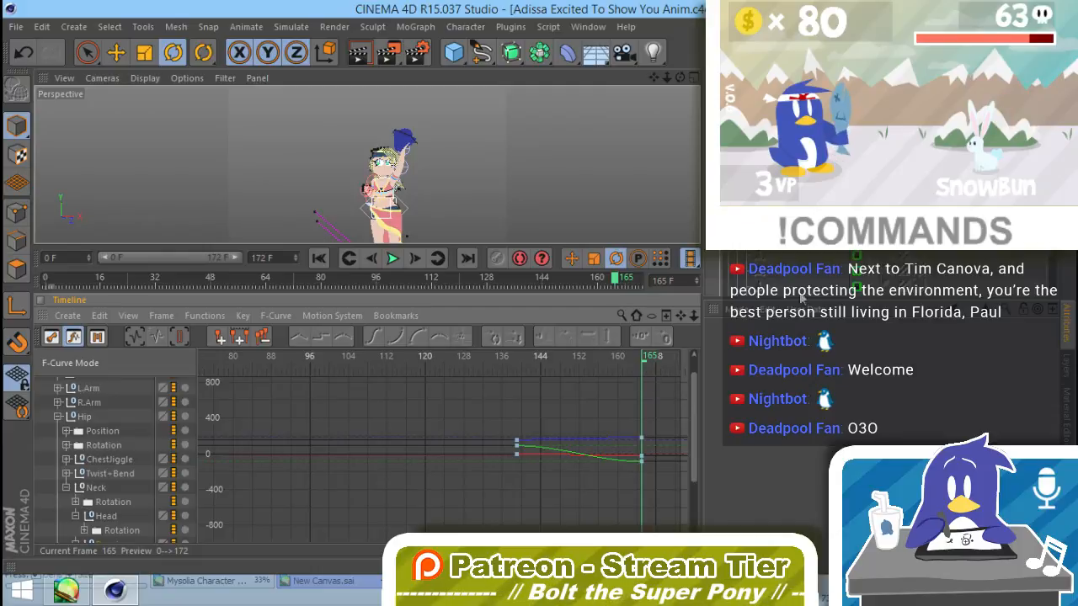
Step: Inspect the Parent offset and target settings of Pengi's Constraint tag
{"action": "left_click", "coordinate": [879, 211]}
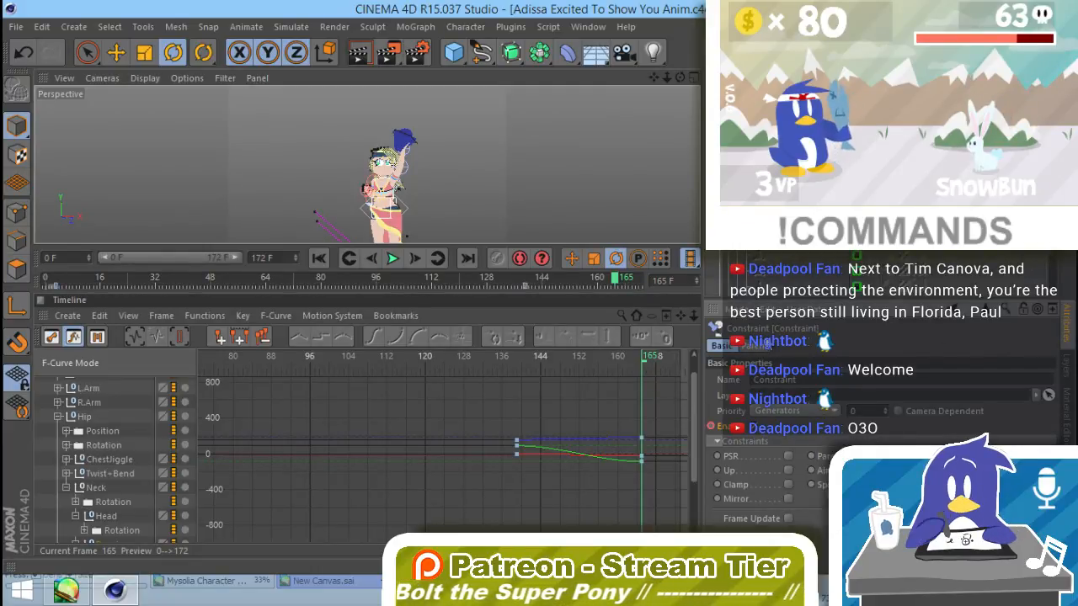
{"action": "left_click", "coordinate": [773, 346]}
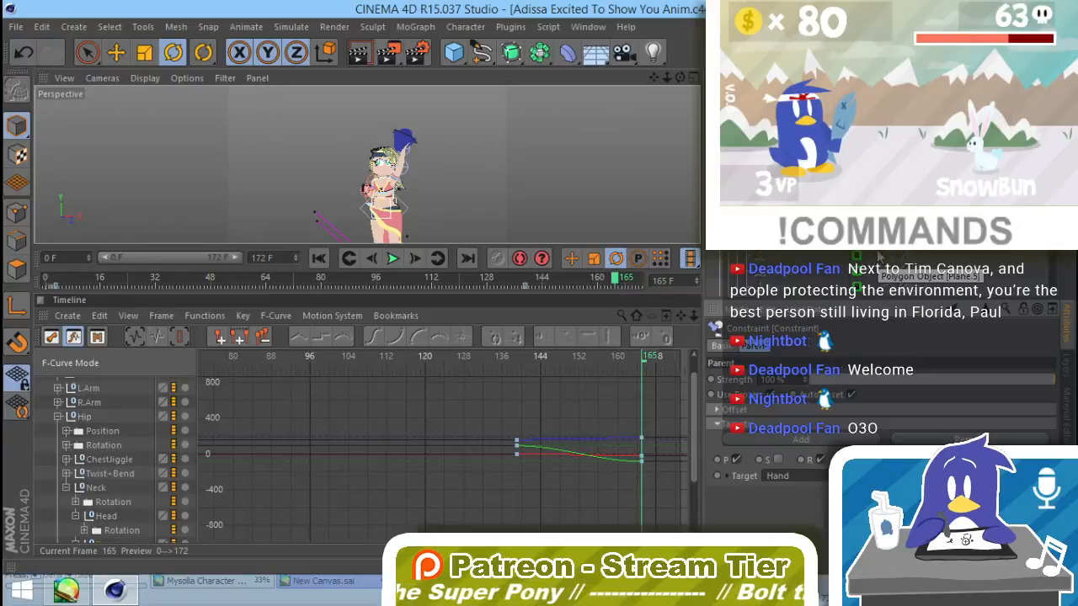
{"action": "left_click", "coordinate": [796, 411]}
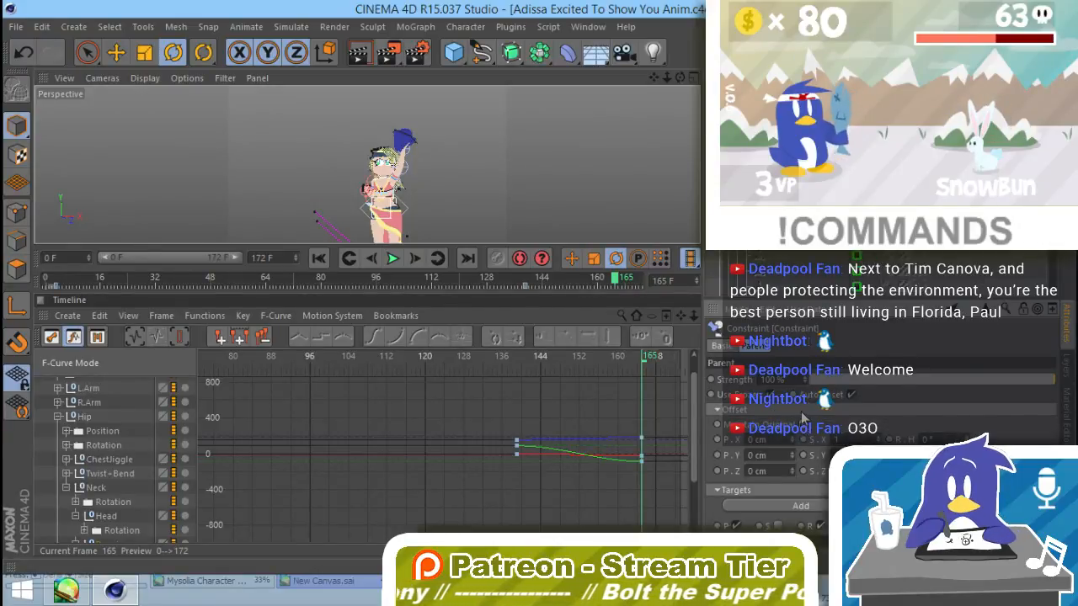
{"action": "left_click", "coordinate": [820, 494]}
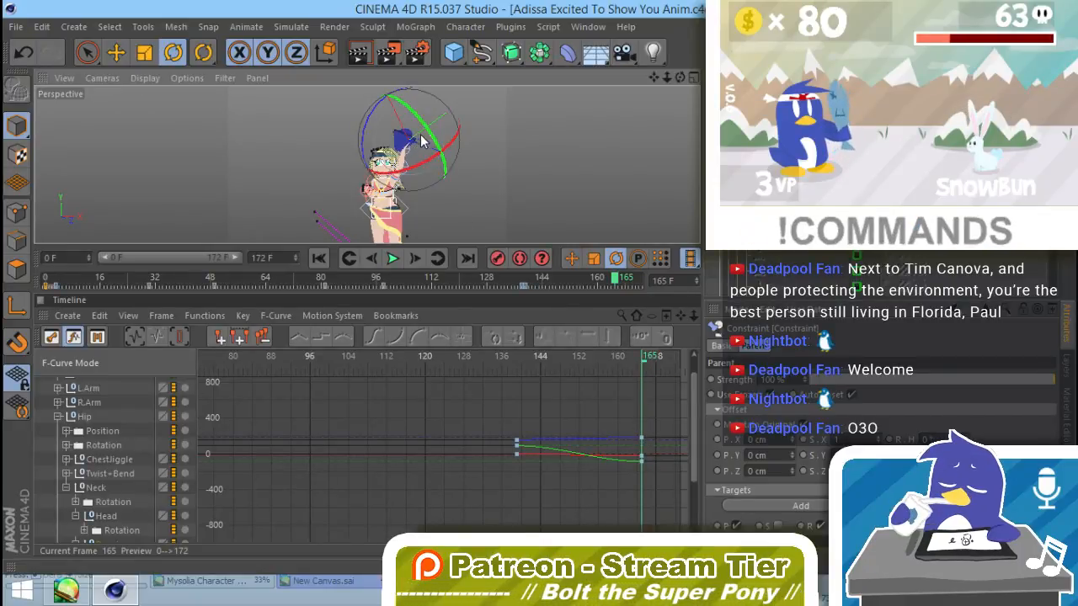
Step: Spin Pengi further to a pitch of -577.847° and key that rotation at frame 165
{"action": "left_click", "coordinate": [714, 274]}
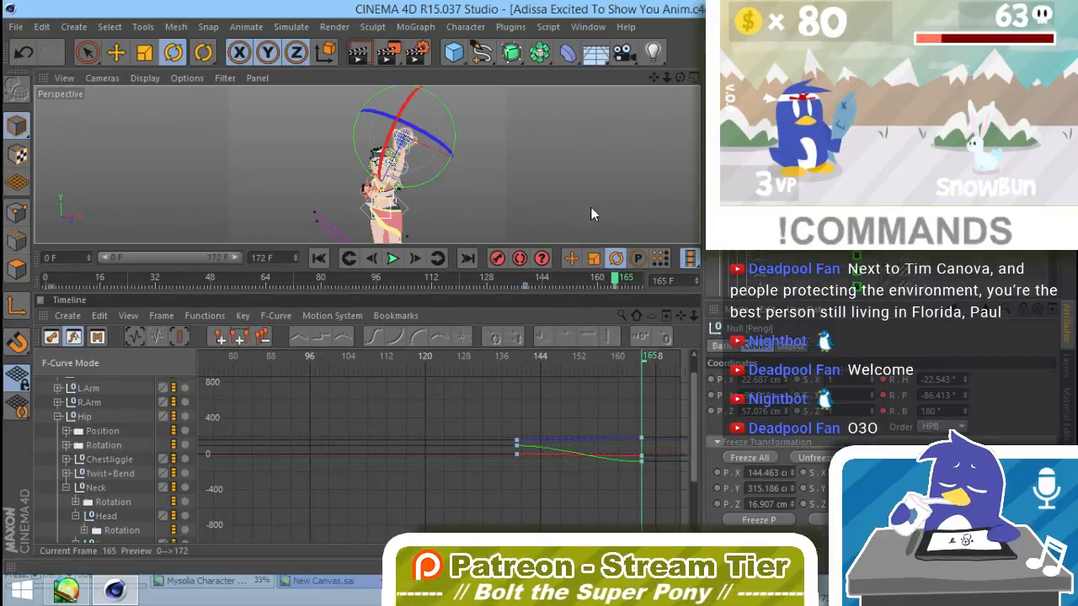
{"action": "left_click_drag", "start_coordinate": [404, 104], "coordinate": [404, 100]}
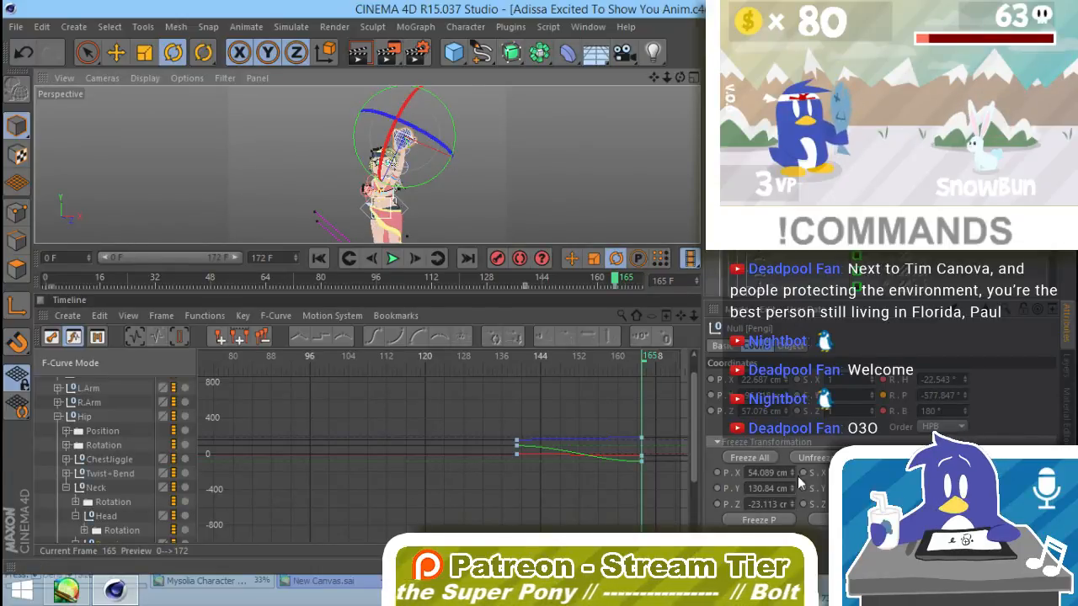
{"action": "left_click", "coordinate": [884, 397], "text": "ctrl"}
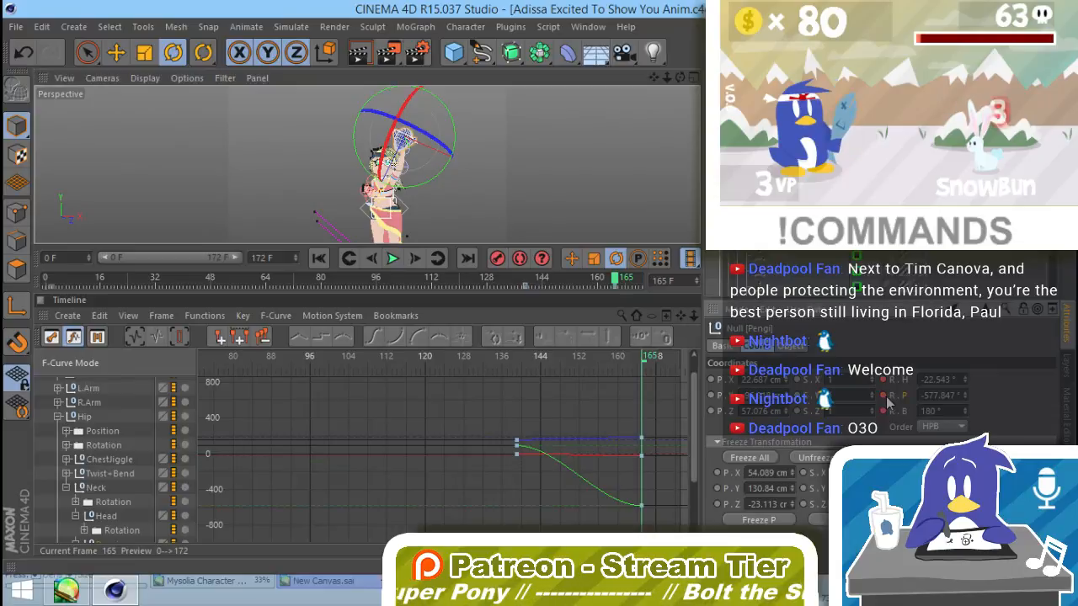
{"action": "left_click_drag", "start_coordinate": [400, 120], "coordinate": [363, 236]}
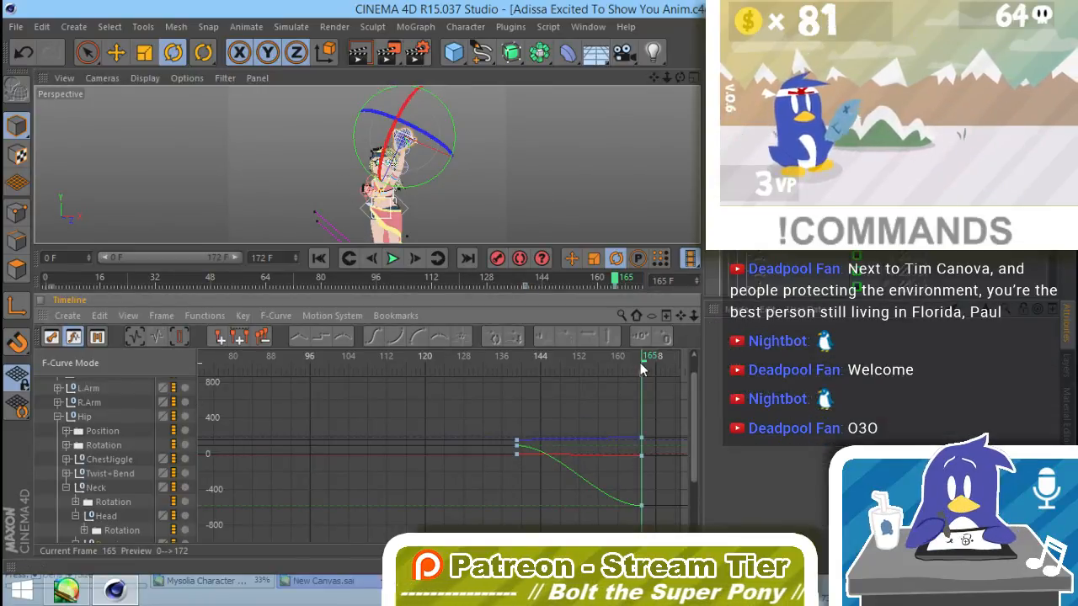
{"action": "left_click", "coordinate": [635, 360]}
{"action": "mouse_move", "coordinate": [643, 369]}
{"action": "left_mouse_down"}
{"action": "mouse_move", "coordinate": [572, 375]}
{"action": "mouse_move", "coordinate": [637, 385]}
{"action": "left_mouse_up"}
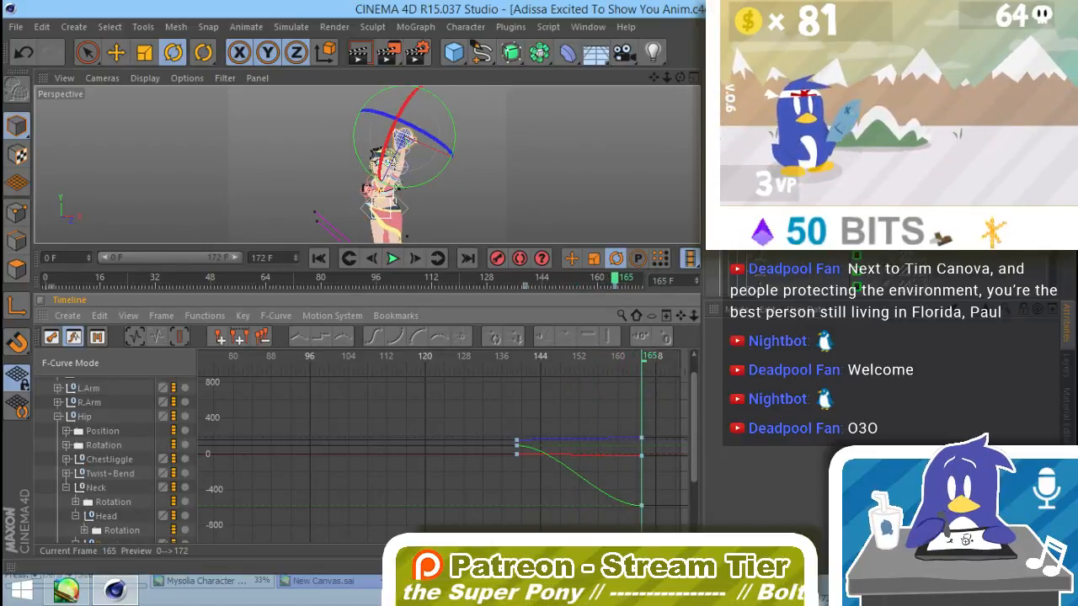
Step: Delete all of Pengi's Rotation keys between frames 139 and 165 in the F-curve view
{"action": "left_click", "coordinate": [754, 202]}
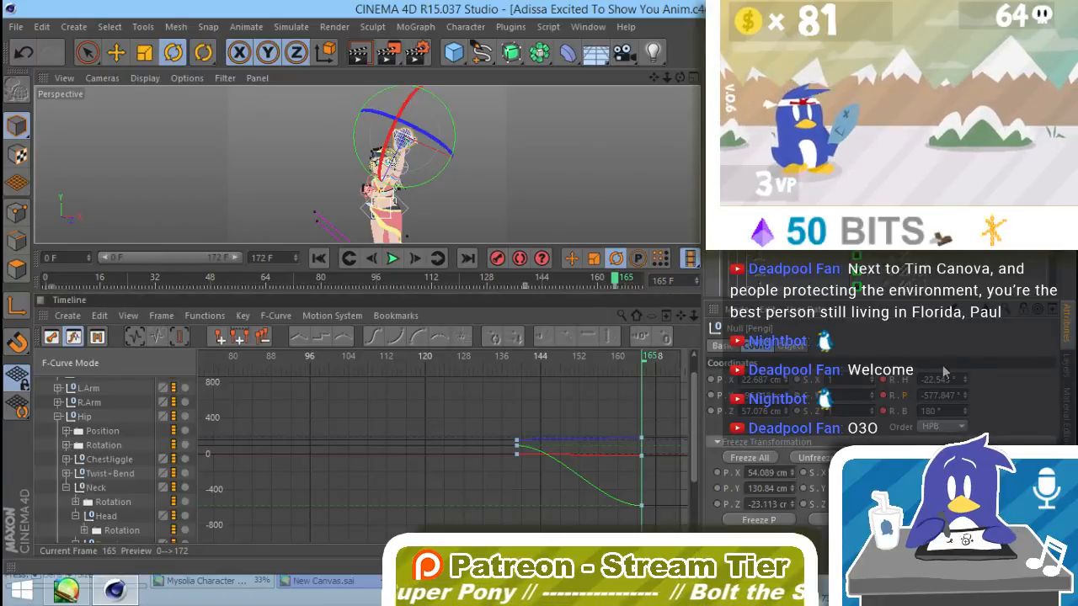
{"action": "left_click_drag", "start_coordinate": [662, 414], "coordinate": [514, 518]}
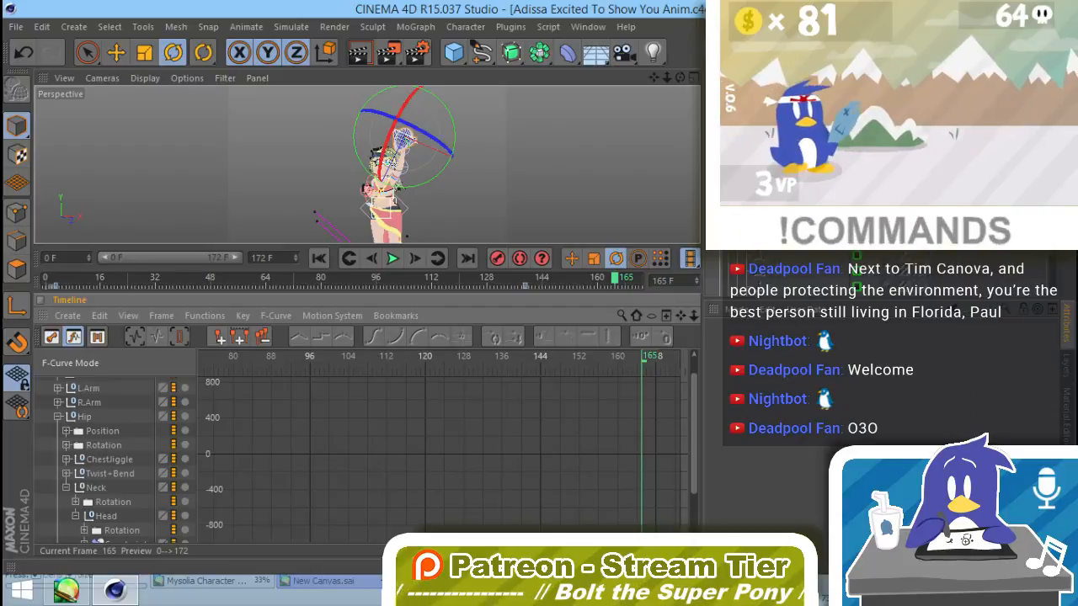
{"action": "key", "text": "Delete"}
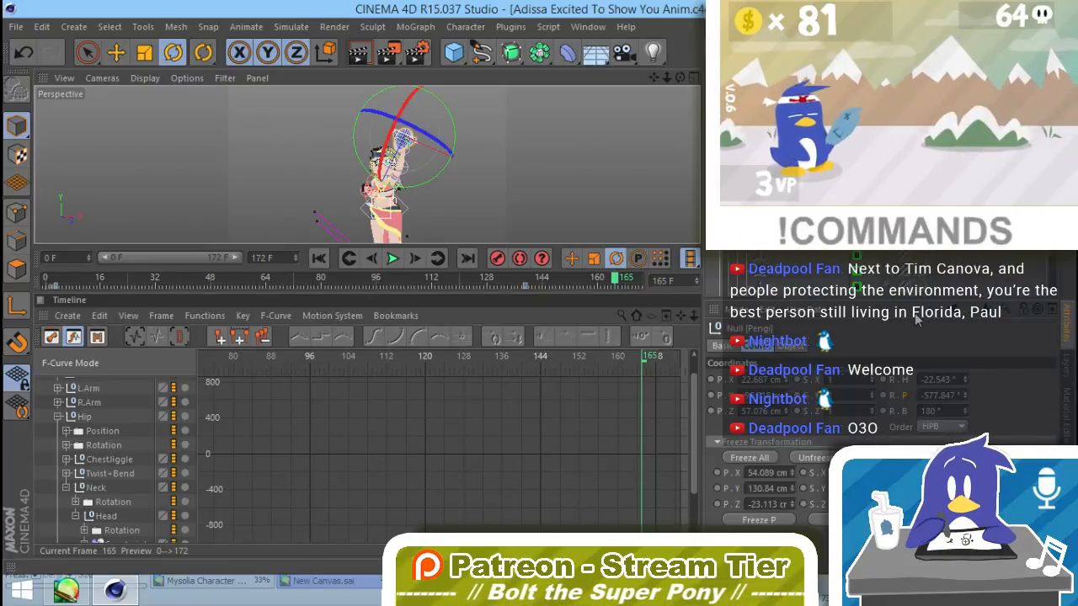
Step: Rotate Pengi upright in the raised hand at frame 165, with a pitch of -3299.663°
{"action": "left_click_drag", "start_coordinate": [966, 395], "coordinate": [973, 378]}
{"action": "key", "text": "ctrl+z"}
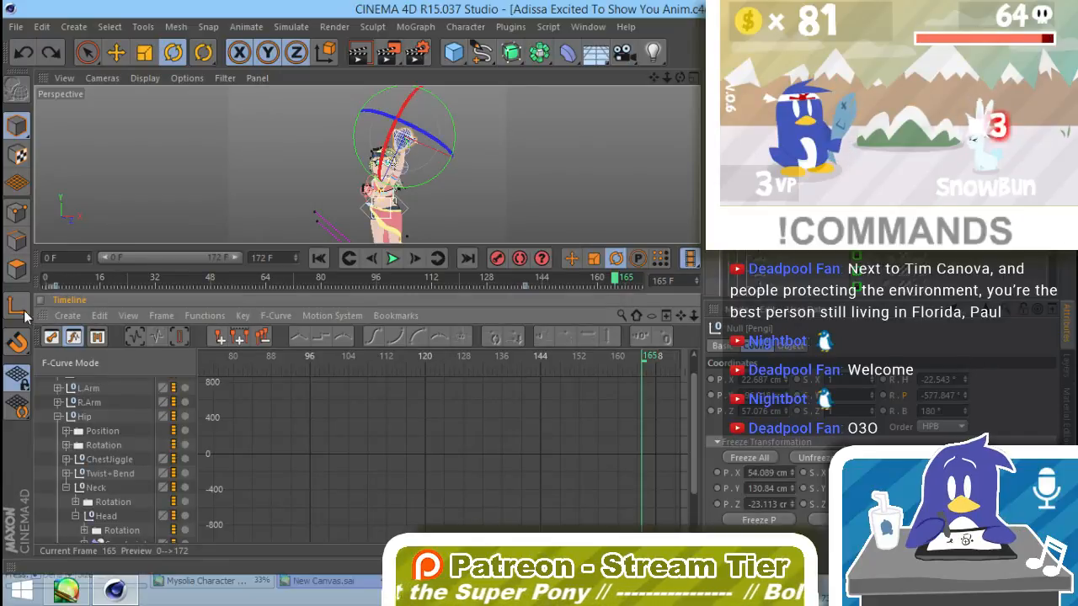
{"action": "left_click_drag", "start_coordinate": [965, 394], "coordinate": [972, 376]}
{"action": "left_click_drag", "start_coordinate": [967, 413], "coordinate": [972, 385]}
{"action": "left_click_drag", "start_coordinate": [393, 129], "coordinate": [428, 357]}
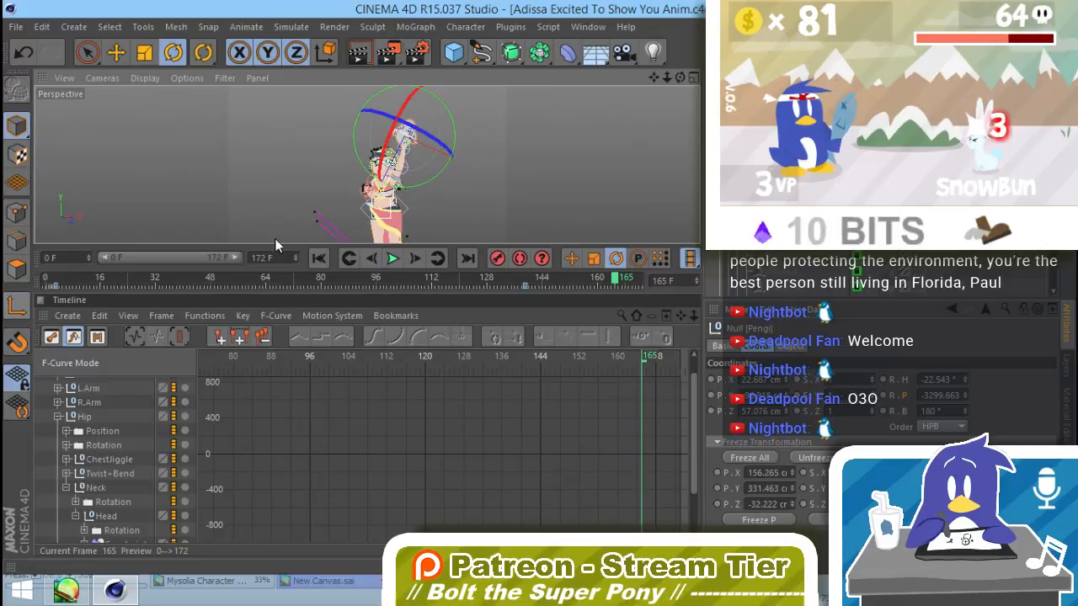
{"action": "left_click", "coordinate": [485, 186]}
{"action": "scroll", "coordinate": [481, 146], "scroll_direction": "up", "scroll_amount": 5}
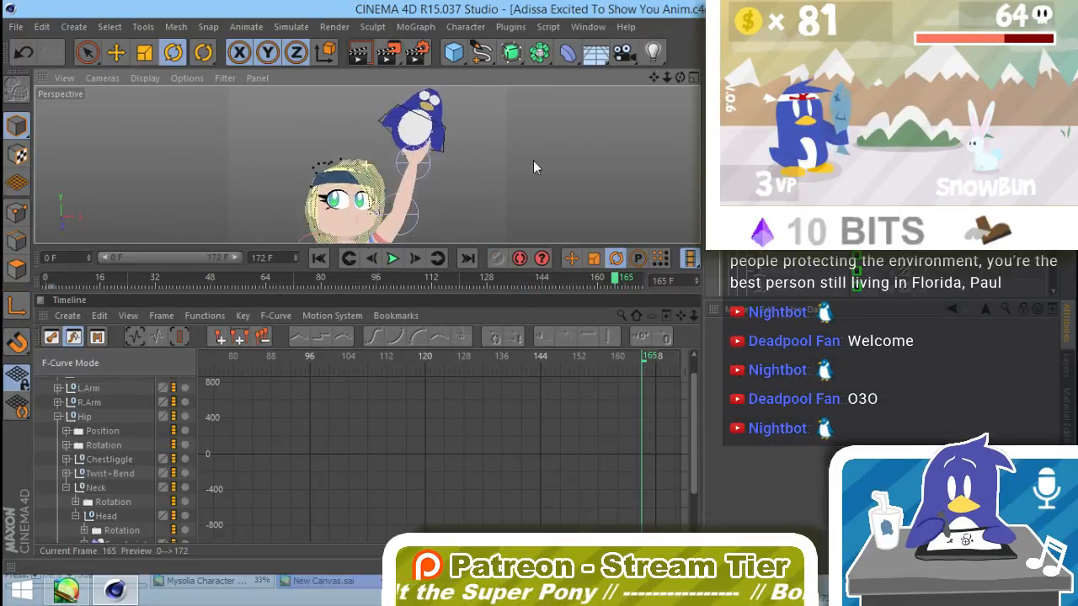
{"action": "scroll", "coordinate": [533, 166], "scroll_direction": "down", "scroll_amount": 5}
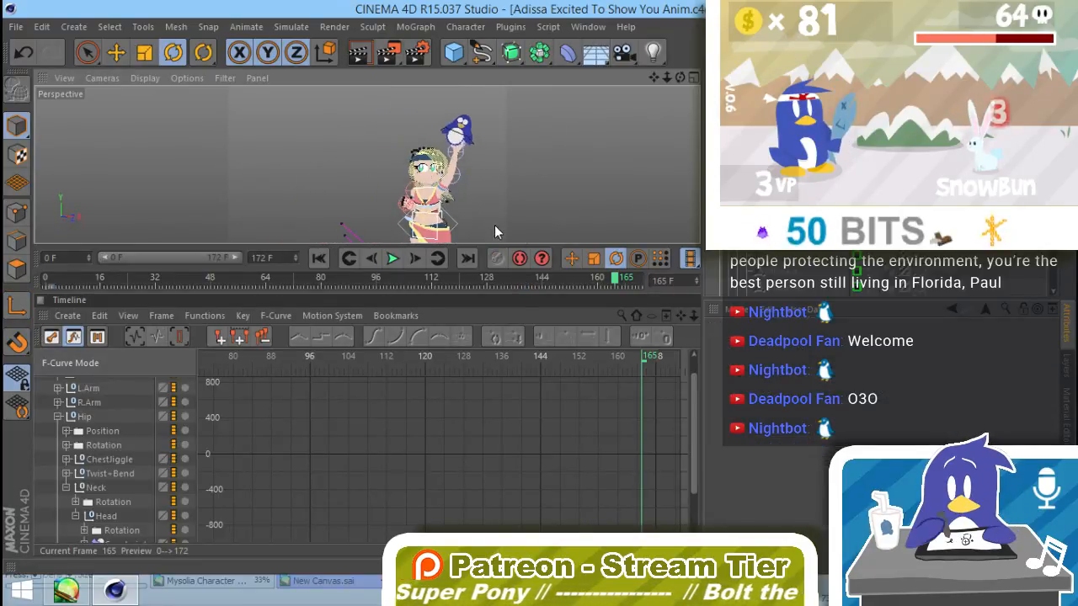
Step: Check the character and Pengi at frames 102 and 172, and enlarge the viewport to view the raised-hand pose
{"action": "left_click_drag", "start_coordinate": [619, 279], "coordinate": [397, 294]}
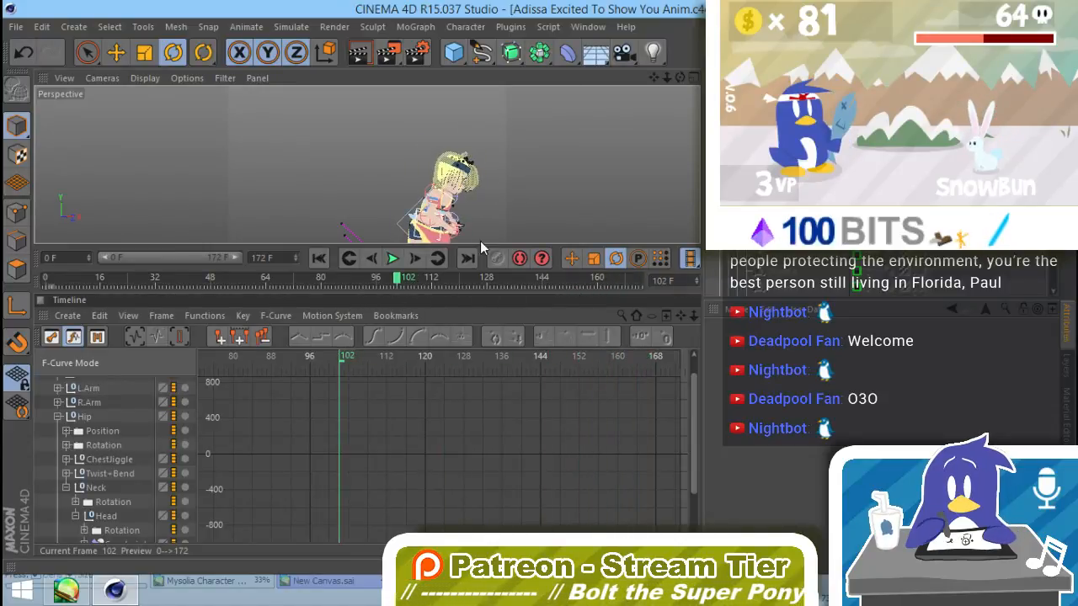
{"action": "left_click_drag", "start_coordinate": [419, 202], "coordinate": [562, 199], "text": "alt"}
{"action": "left_click_drag", "start_coordinate": [396, 281], "coordinate": [650, 265]}
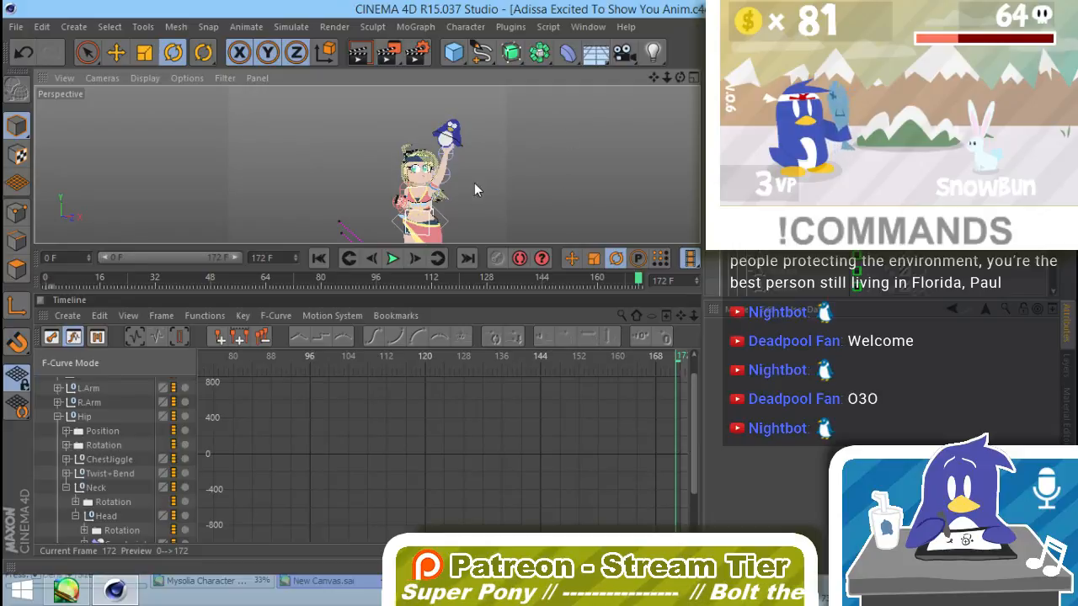
{"action": "middle_click_drag", "start_coordinate": [474, 183], "coordinate": [491, 158], "text": "alt"}
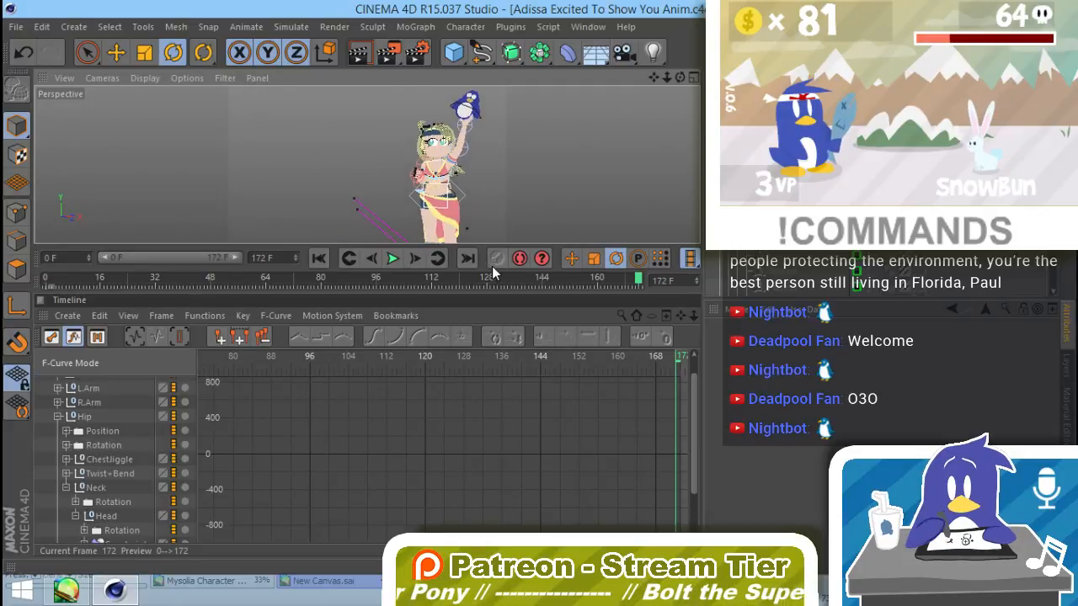
{"action": "left_click_drag", "start_coordinate": [492, 289], "coordinate": [493, 412]}
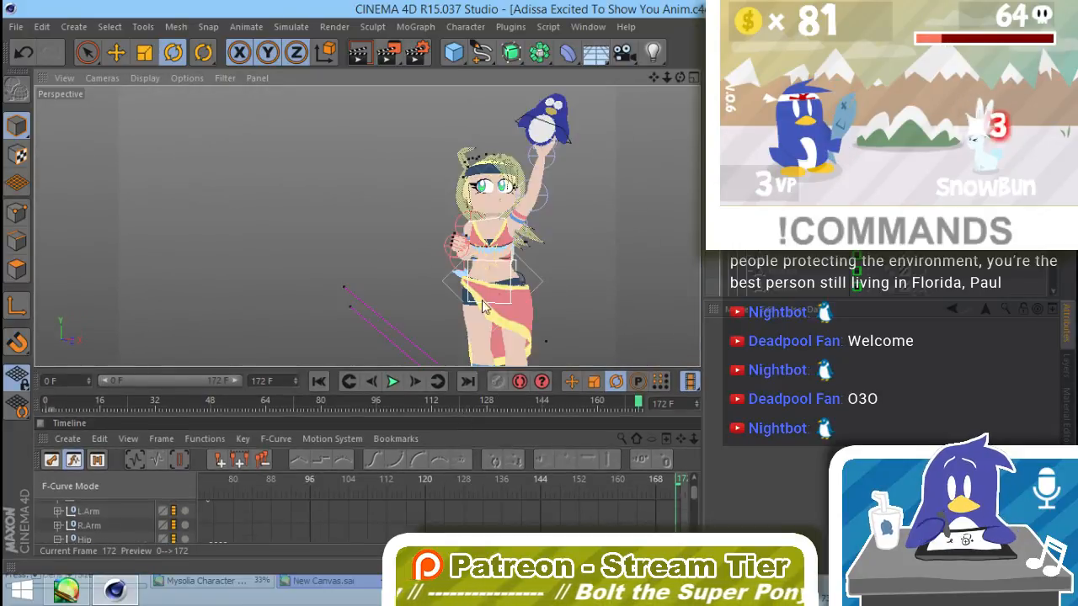
{"action": "middle_click_drag", "start_coordinate": [519, 275], "coordinate": [463, 293], "text": "alt"}
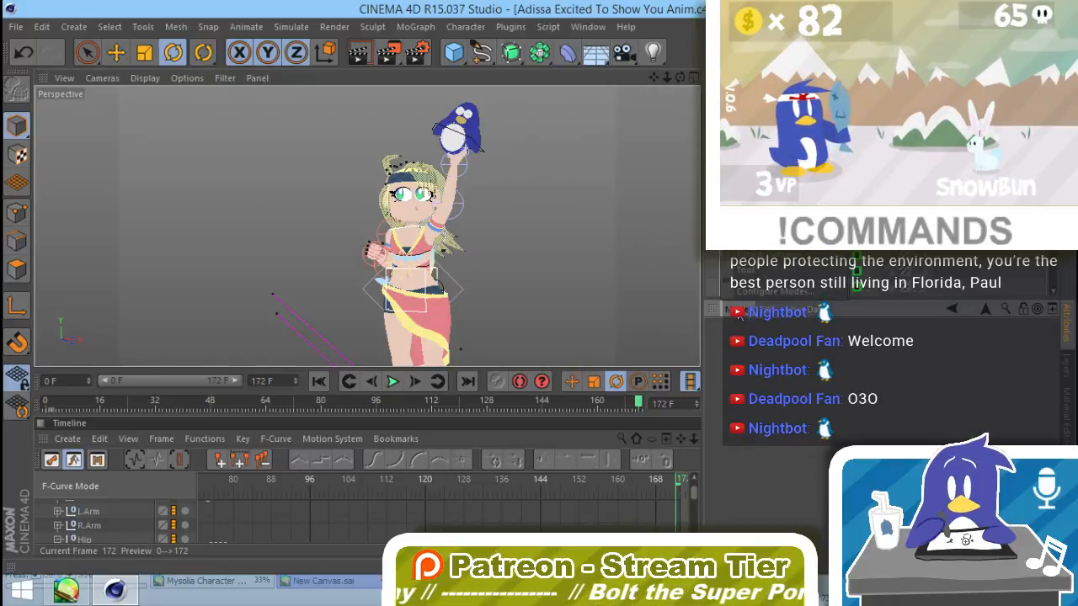
Step: Extend the project's maximum time to 232 frames
{"action": "key", "text": "ctrl+d"}
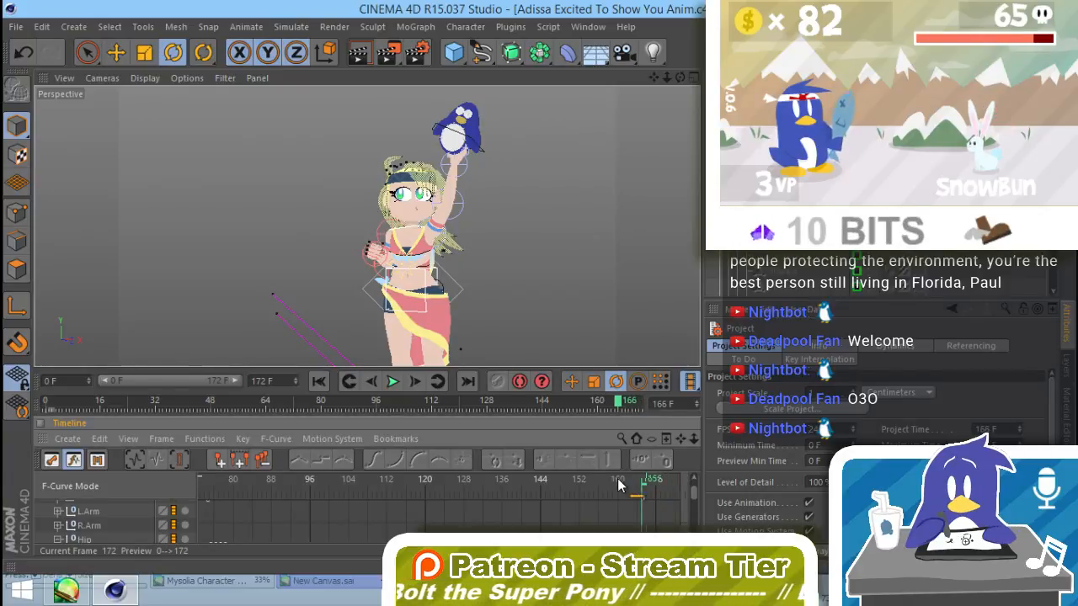
{"action": "mouse_move", "coordinate": [618, 485]}
{"action": "left_mouse_down"}
{"action": "mouse_move", "coordinate": [589, 498]}
{"action": "mouse_move", "coordinate": [623, 500]}
{"action": "left_mouse_up"}
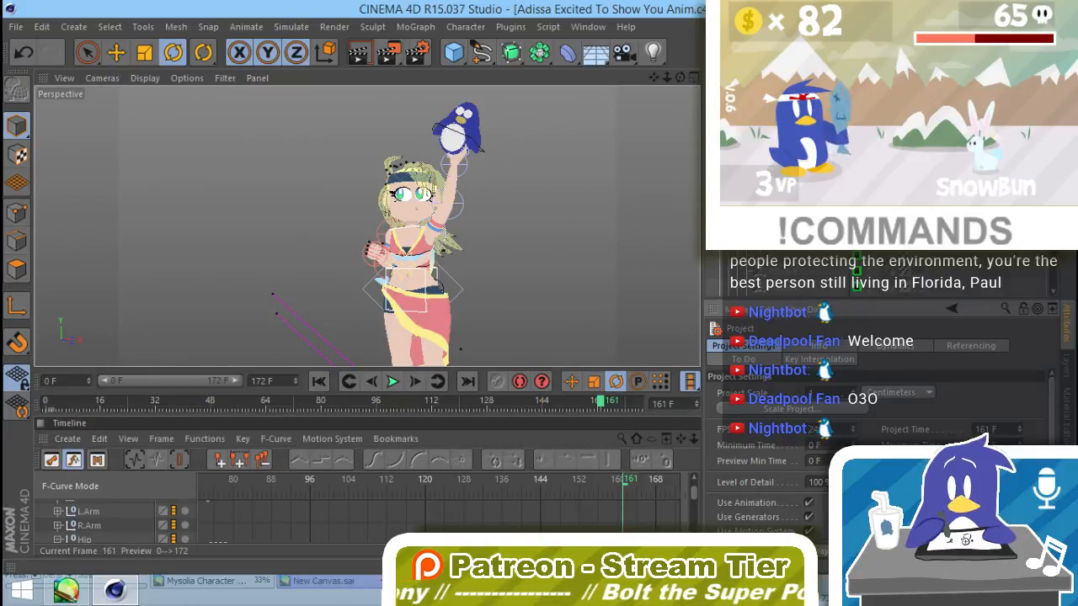
{"action": "key", "text": "Tab"}
{"action": "key", "text": "Tab"}
{"action": "type", "text": "232"}
{"action": "key", "text": "Return"}
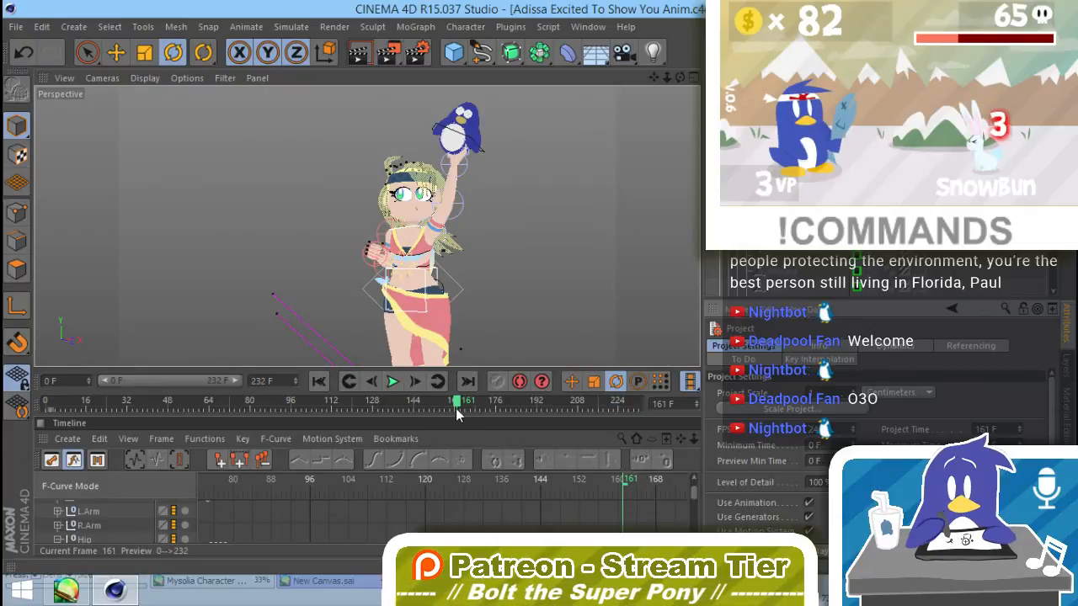
Step: Check the held pose from frame 161 through frame 196
{"action": "left_click_drag", "start_coordinate": [456, 410], "coordinate": [487, 426]}
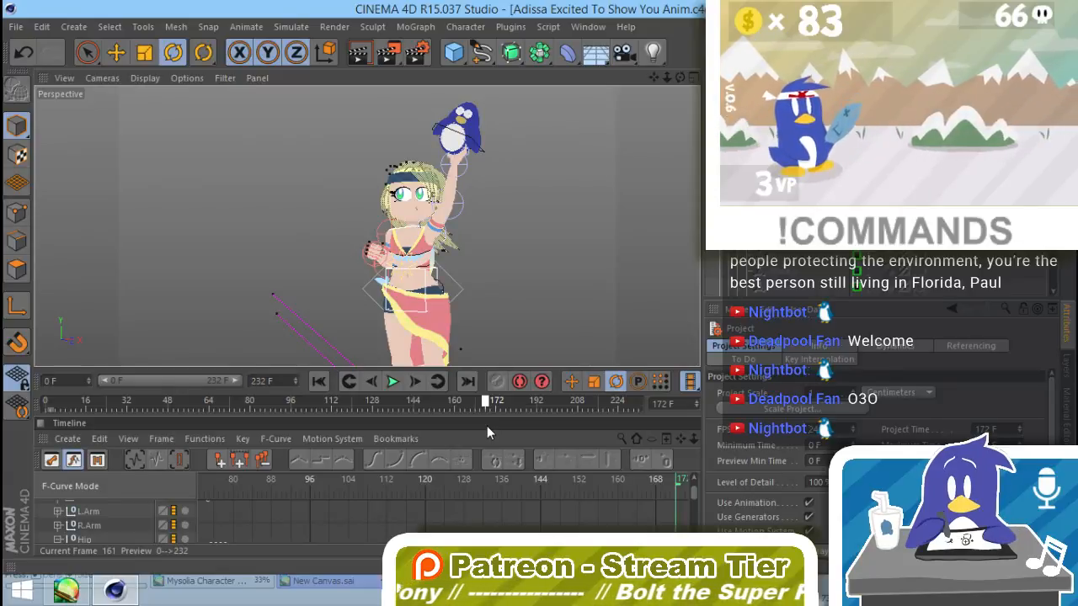
{"action": "mouse_move", "coordinate": [486, 426]}
{"action": "left_mouse_down"}
{"action": "mouse_move", "coordinate": [455, 424]}
{"action": "mouse_move", "coordinate": [508, 433]}
{"action": "left_mouse_up"}
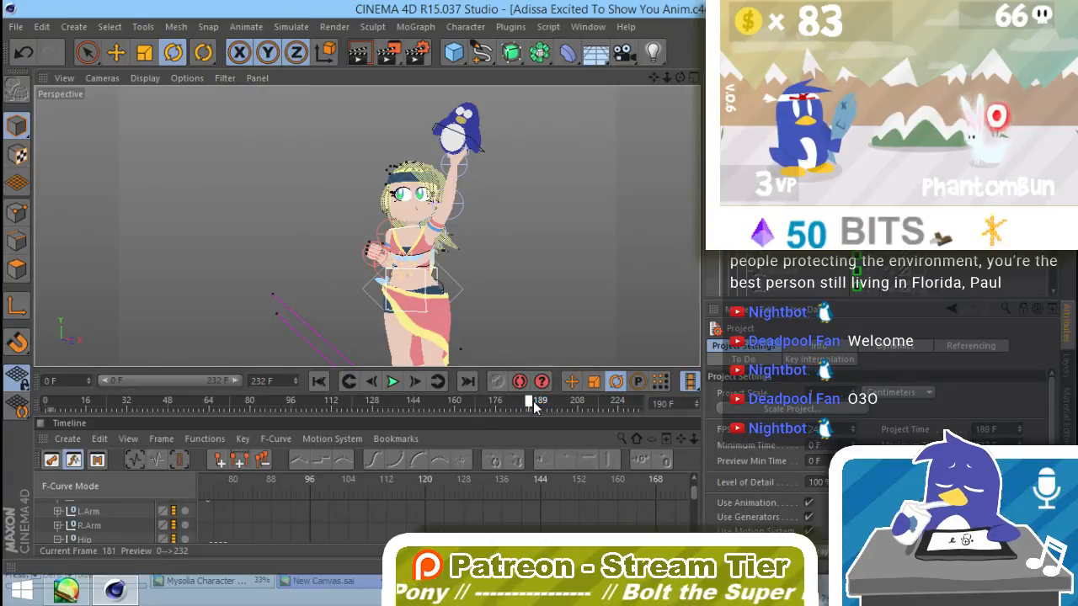
{"action": "left_click_drag", "start_coordinate": [532, 407], "coordinate": [545, 402]}
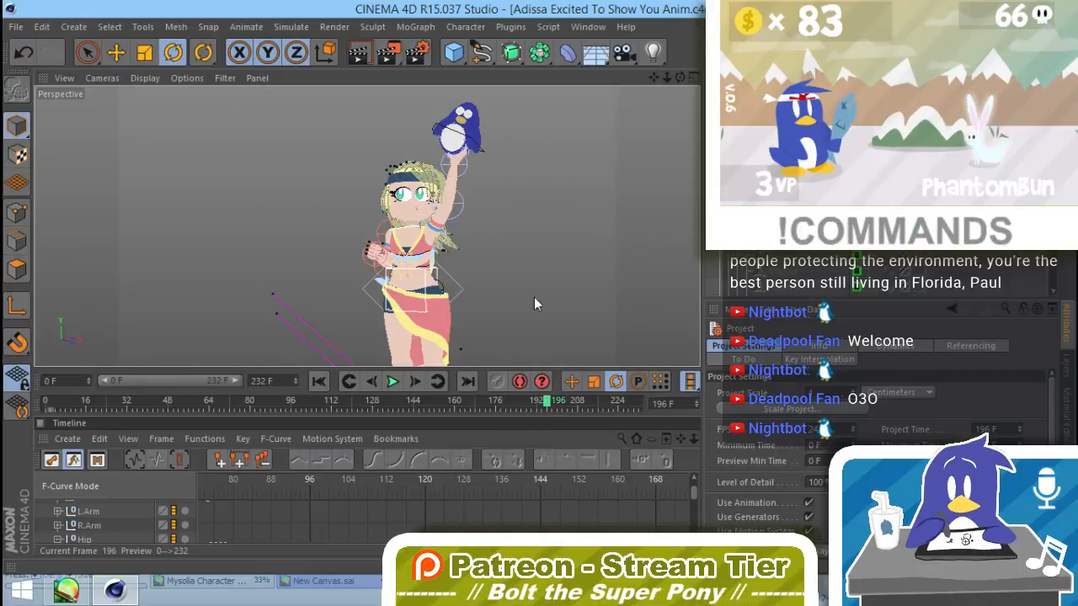
Step: Select the whole character rig together with Pengi at frame 196 using Live Selection, and clear the selection again
{"action": "right_click_drag", "start_coordinate": [557, 246], "coordinate": [540, 302], "text": "alt"}
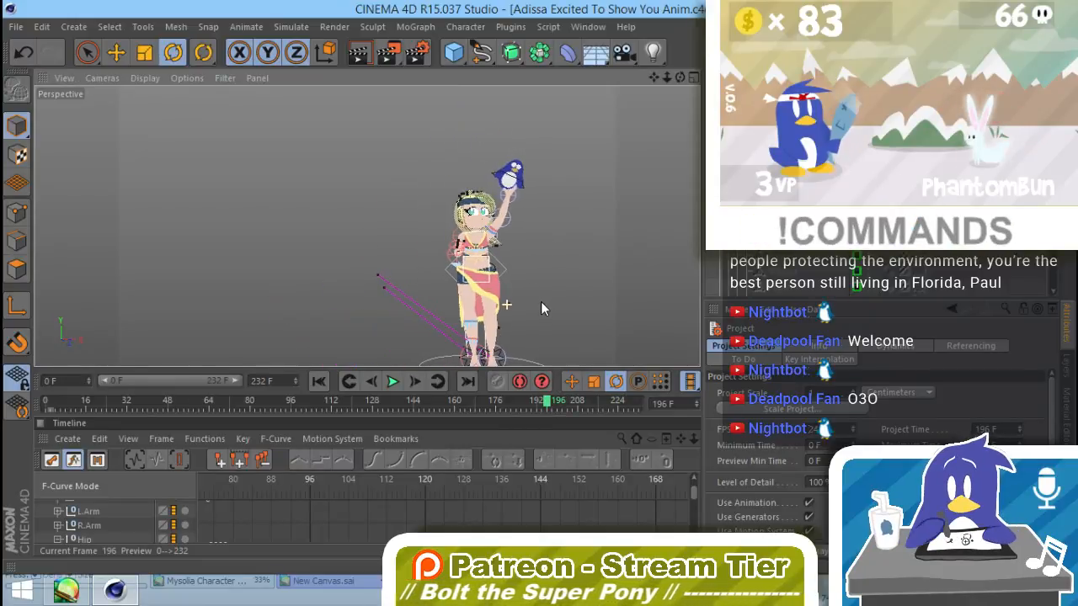
{"action": "key", "text": "space"}
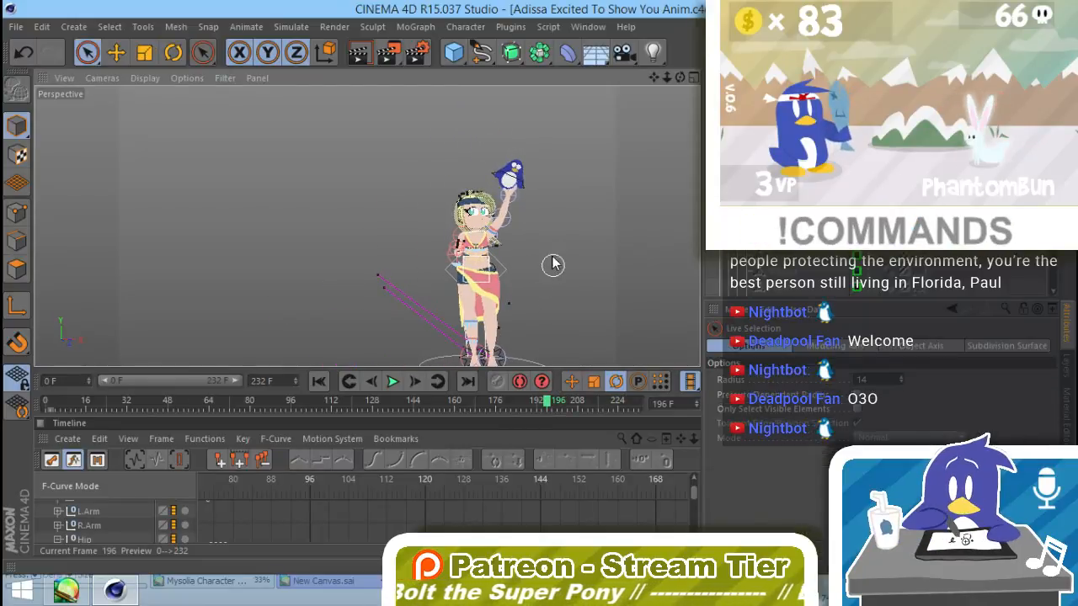
{"action": "middle_click_drag", "start_coordinate": [552, 265], "coordinate": [565, 269]}
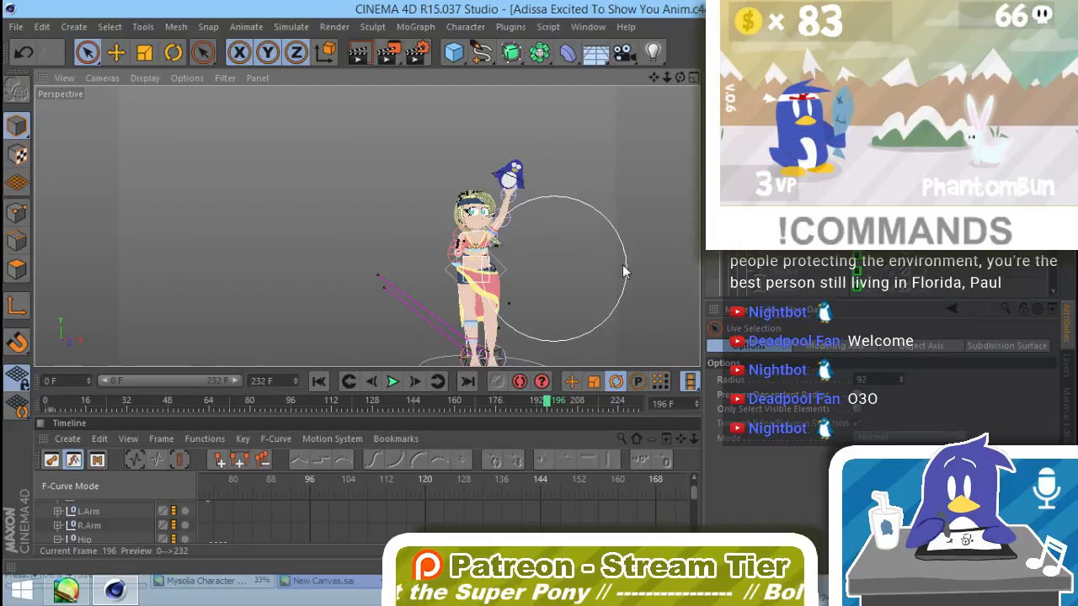
{"action": "left_click", "coordinate": [572, 164]}
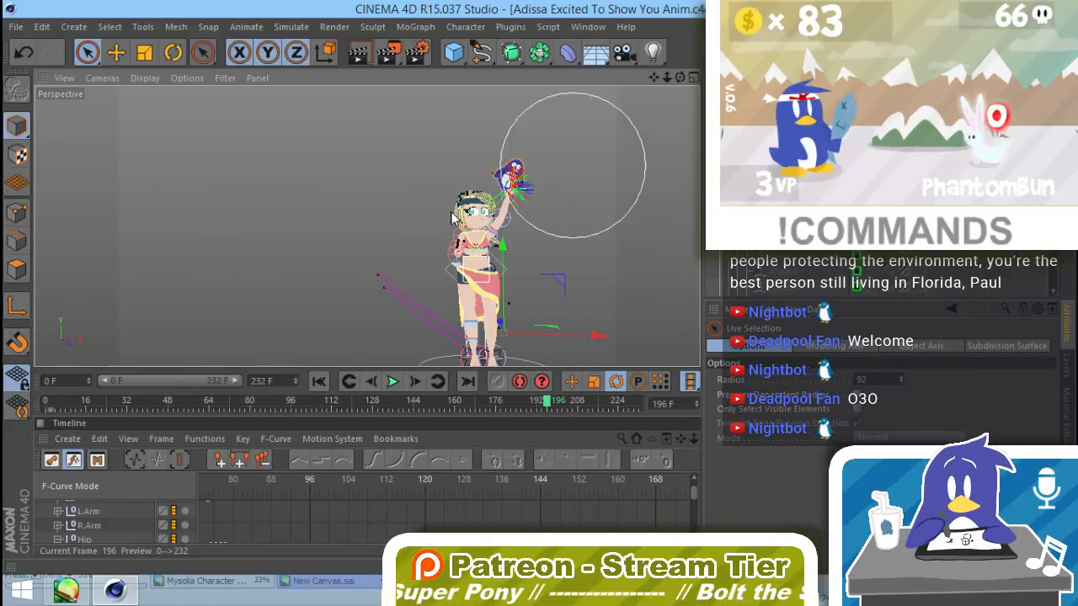
{"action": "left_click_drag", "start_coordinate": [453, 215], "coordinate": [414, 343]}
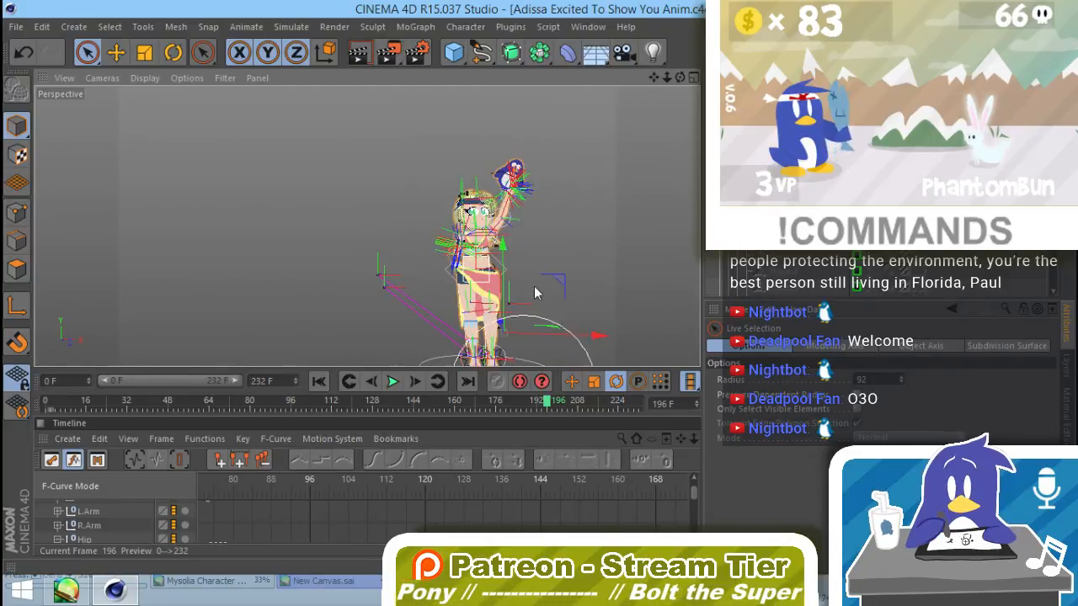
{"action": "left_click_drag", "start_coordinate": [533, 293], "coordinate": [553, 333]}
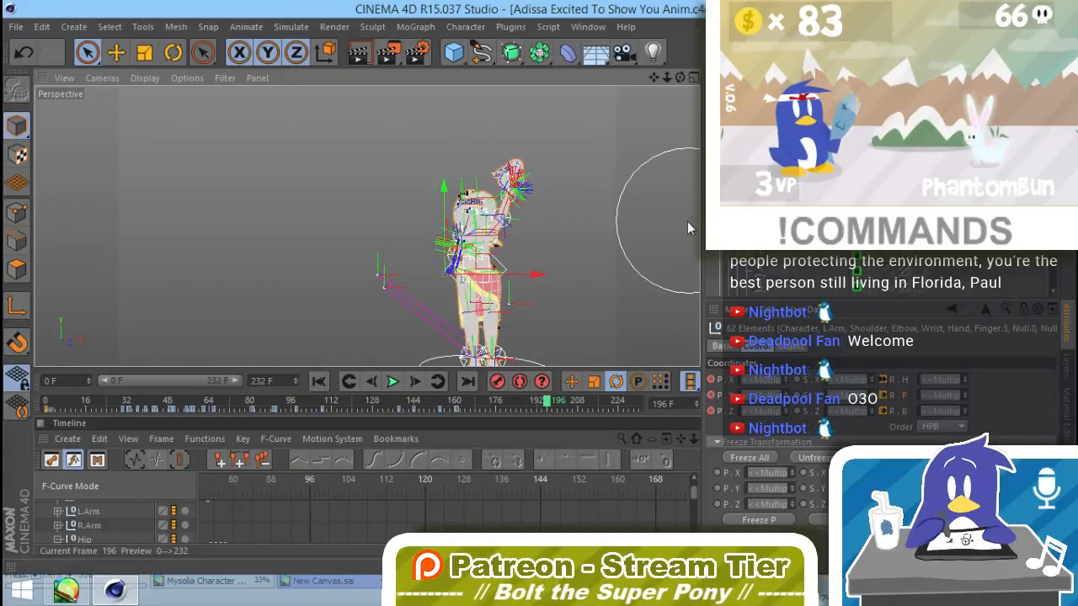
{"action": "key", "text": "e"}
{"action": "left_click", "coordinate": [629, 287]}
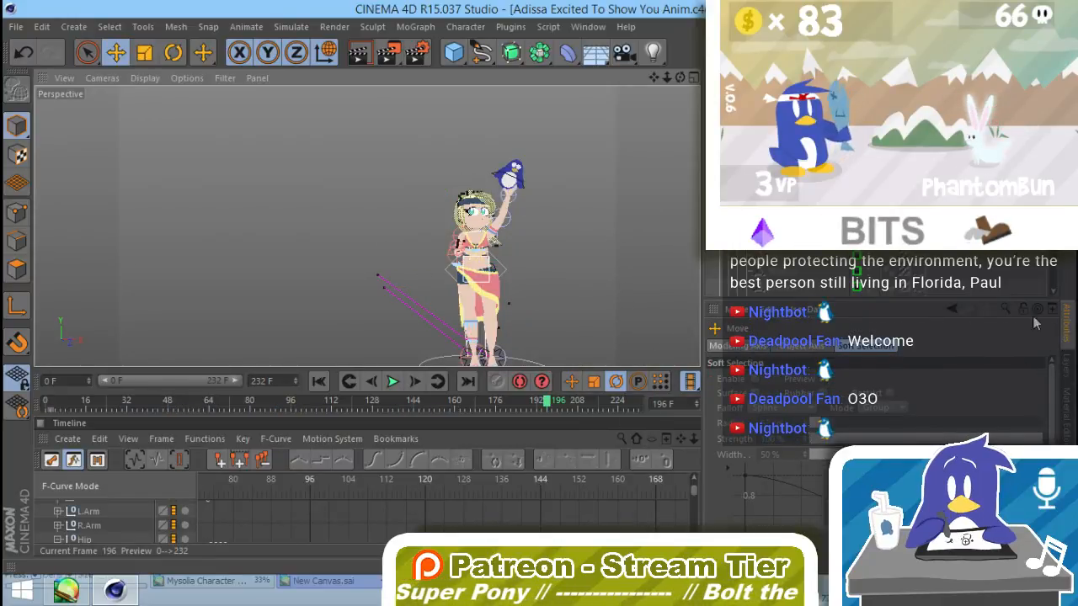
Step: Extend the project's maximum time to 292 frames, then save the project with frame 189 current
{"action": "left_click", "coordinate": [735, 309]}
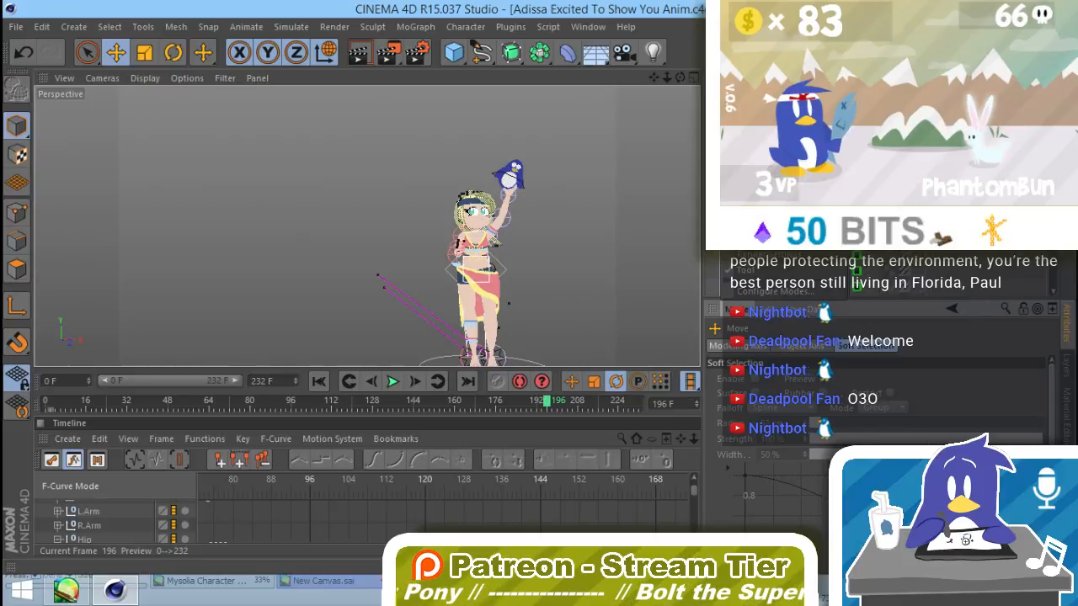
{"action": "left_click", "coordinate": [750, 212]}
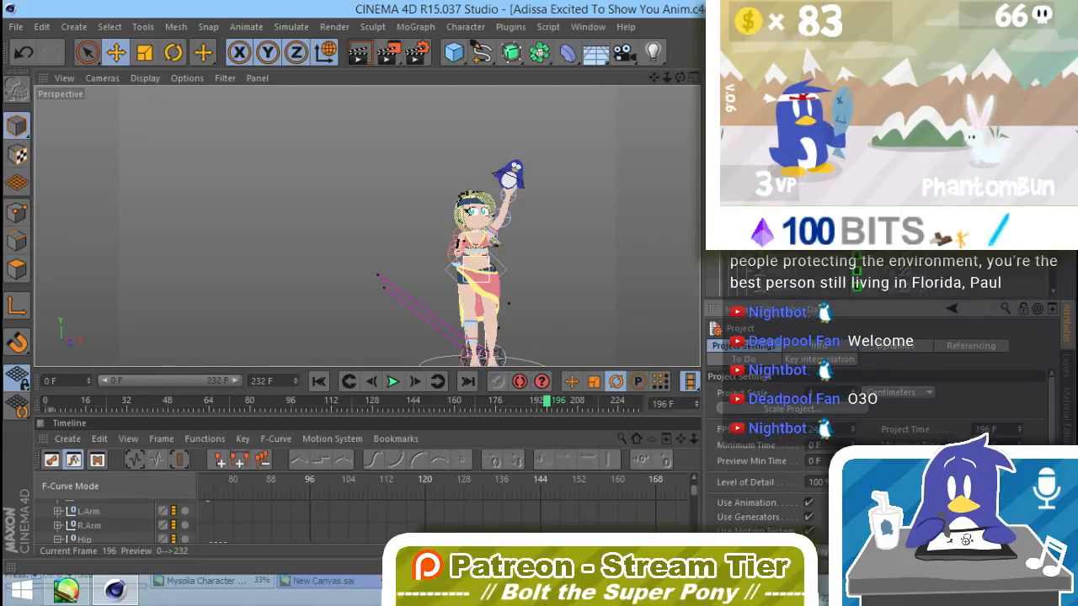
{"action": "type", "text": "292"}
{"action": "key", "text": "Return"}
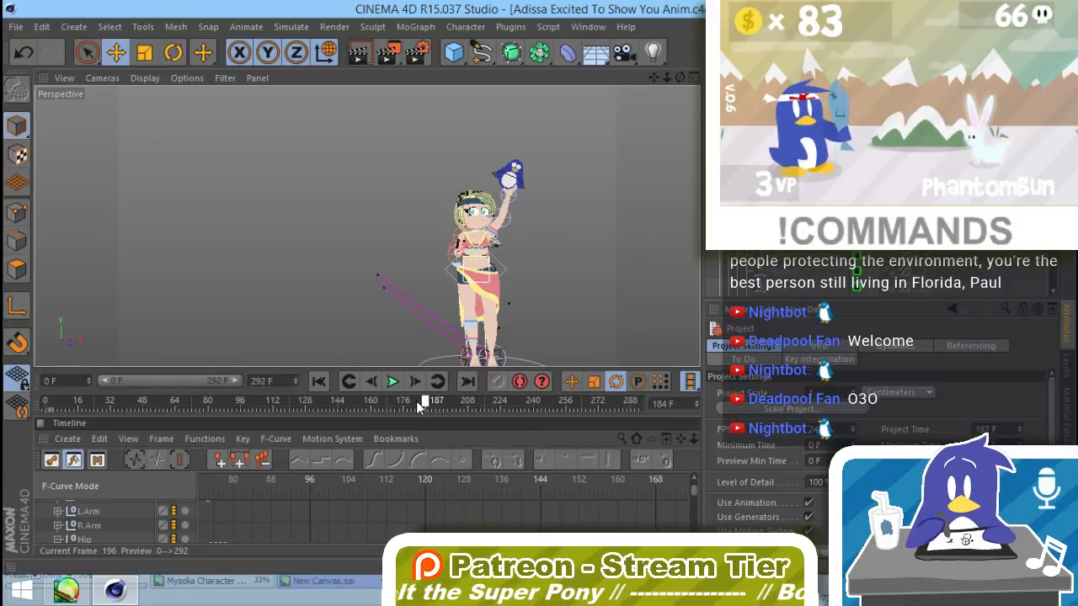
{"action": "left_click_drag", "start_coordinate": [419, 406], "coordinate": [428, 427]}
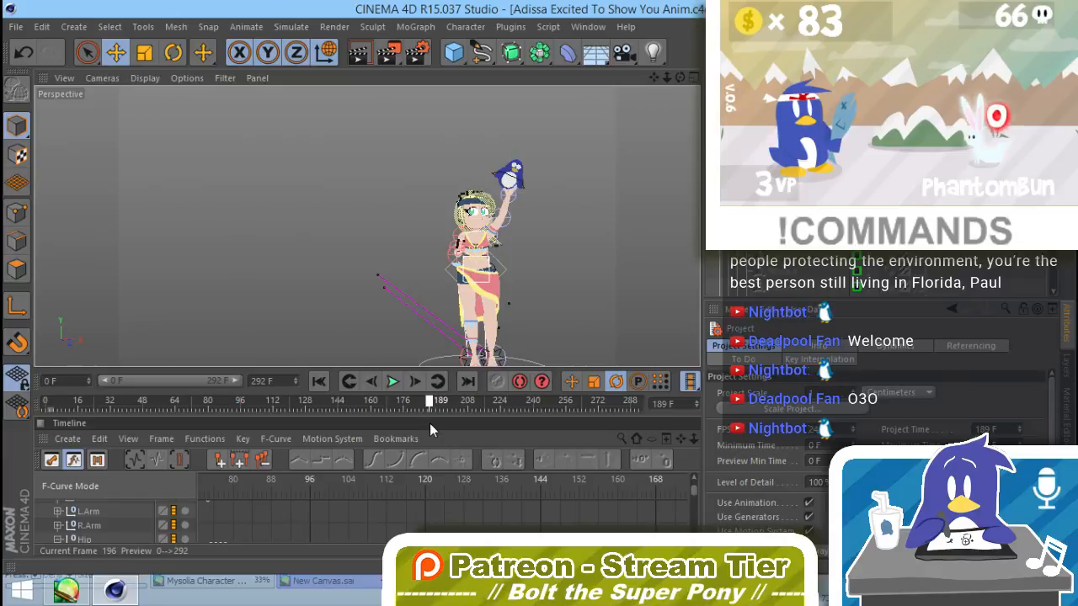
{"action": "left_click", "coordinate": [15, 27]}
{"action": "left_click", "coordinate": [33, 154]}
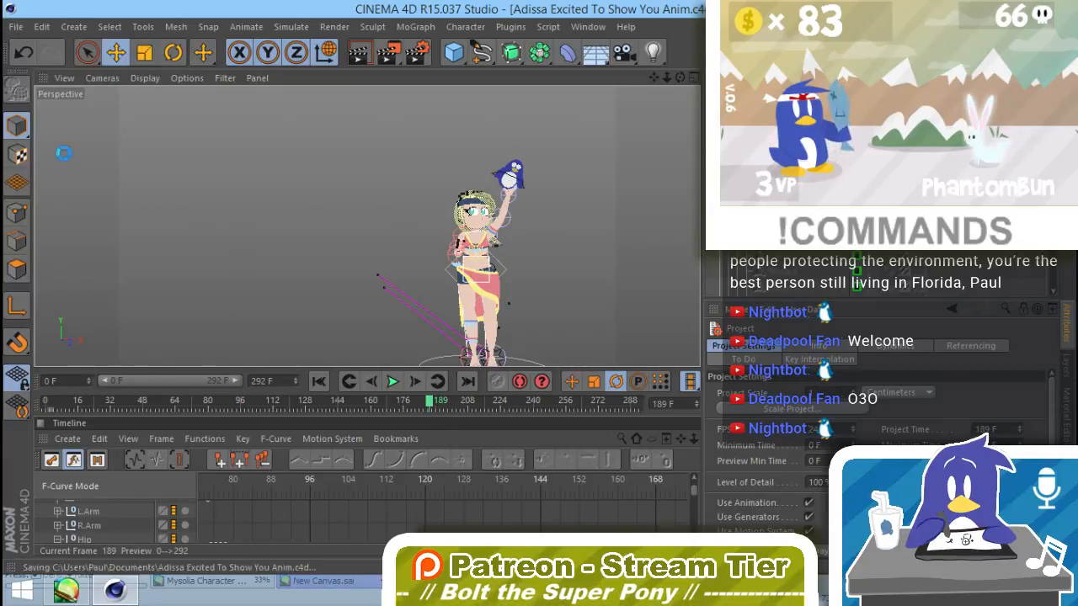
Step: Set the frame range of the Preview Render AA render setting to Preview Range
{"action": "left_click", "coordinate": [334, 26]}
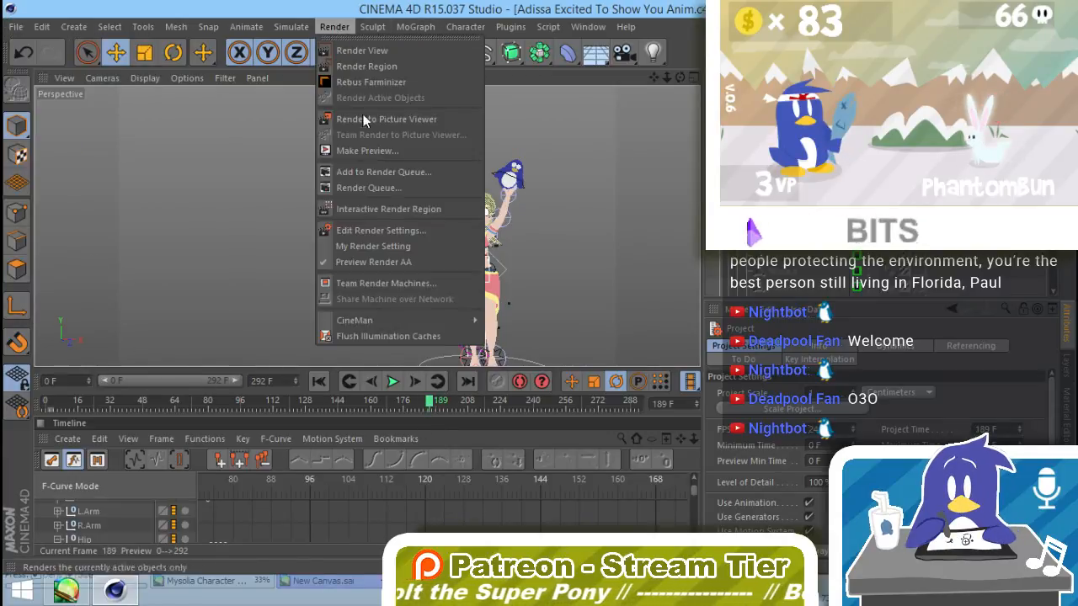
{"action": "left_click", "coordinate": [371, 229]}
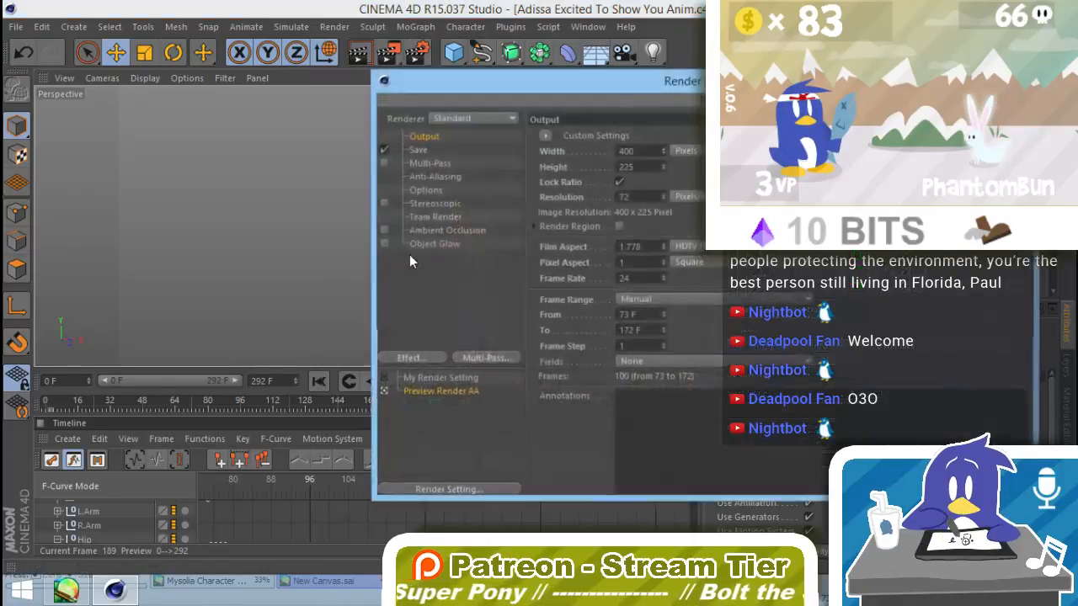
{"action": "left_click", "coordinate": [663, 301]}
{"action": "left_click", "coordinate": [651, 347]}
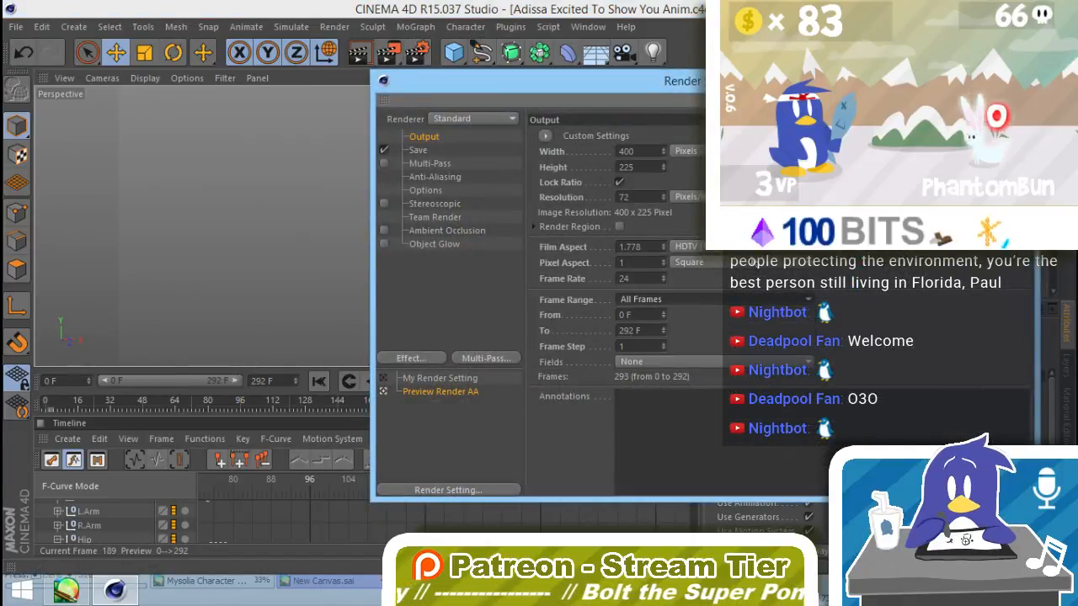
{"action": "left_click", "coordinate": [672, 297]}
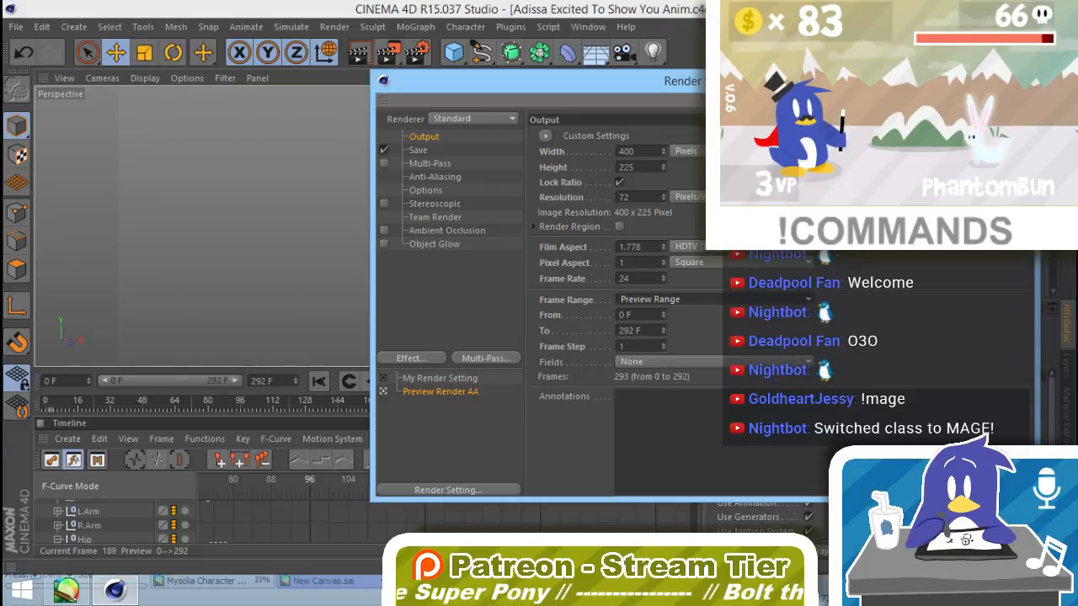
{"action": "left_click", "coordinate": [1019, 76]}
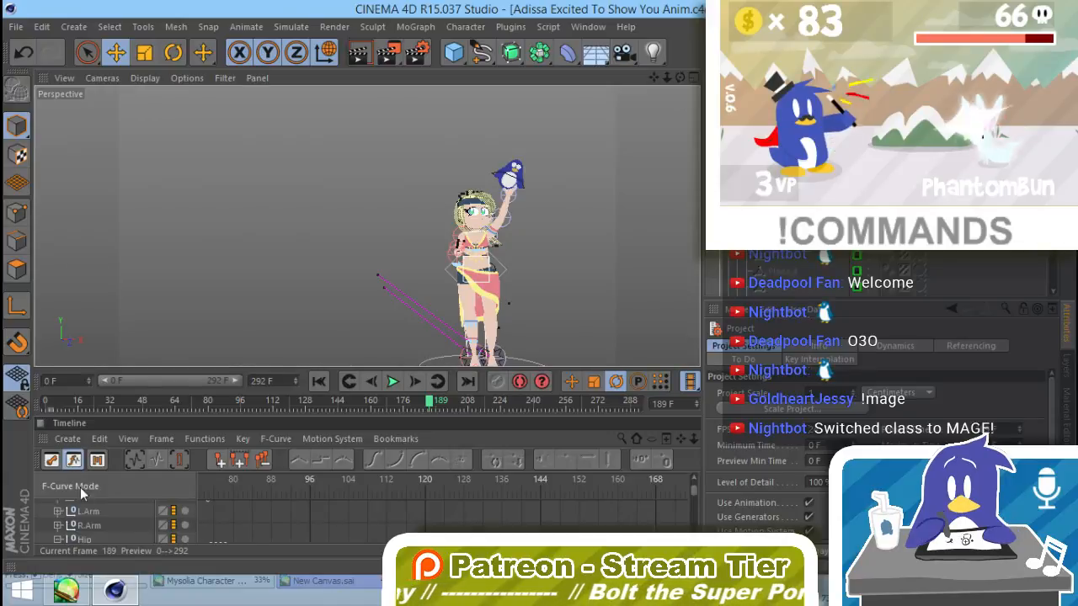
Step: Try shorter preview ranges ending at frames 261 and 162, and restore the range's end to frame 292
{"action": "left_click_drag", "start_coordinate": [46, 405], "coordinate": [469, 434]}
{"action": "left_click_drag", "start_coordinate": [350, 418], "coordinate": [345, 416]}
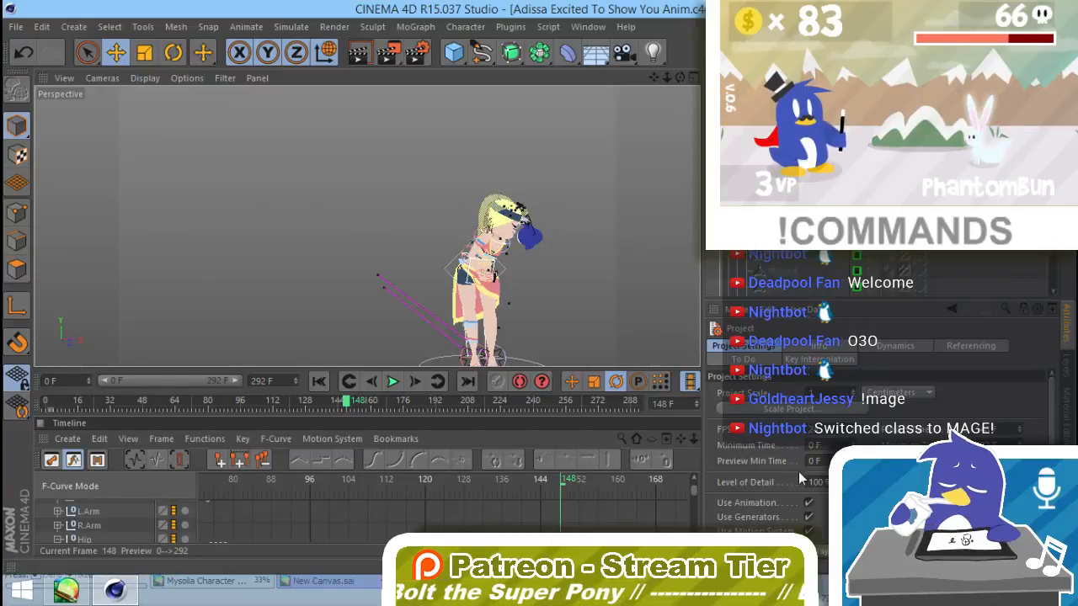
{"action": "left_click_drag", "start_coordinate": [235, 380], "coordinate": [220, 380]}
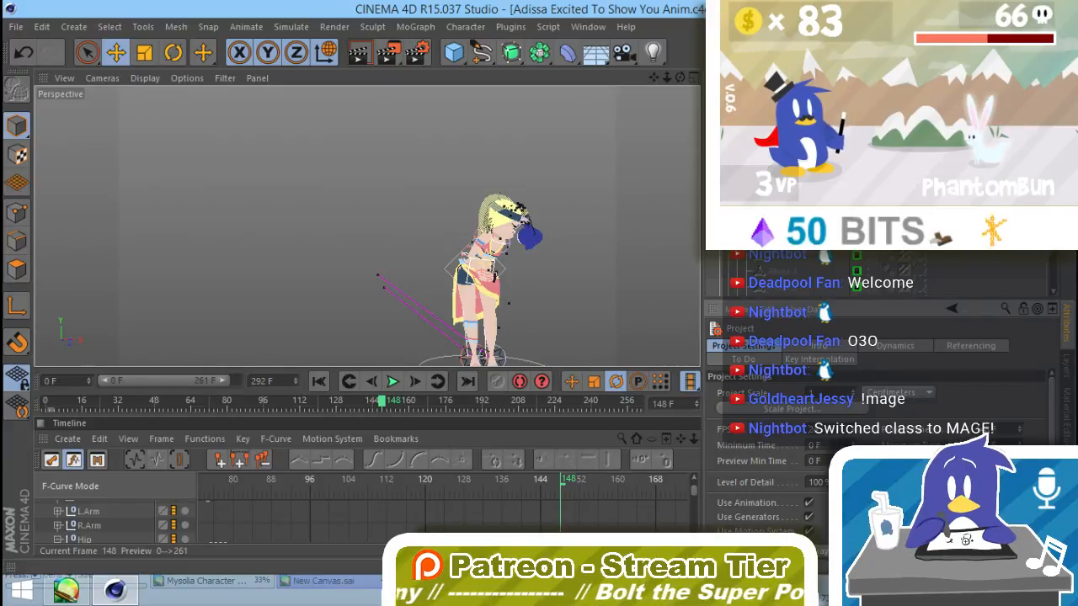
{"action": "left_click_drag", "start_coordinate": [224, 381], "coordinate": [183, 381]}
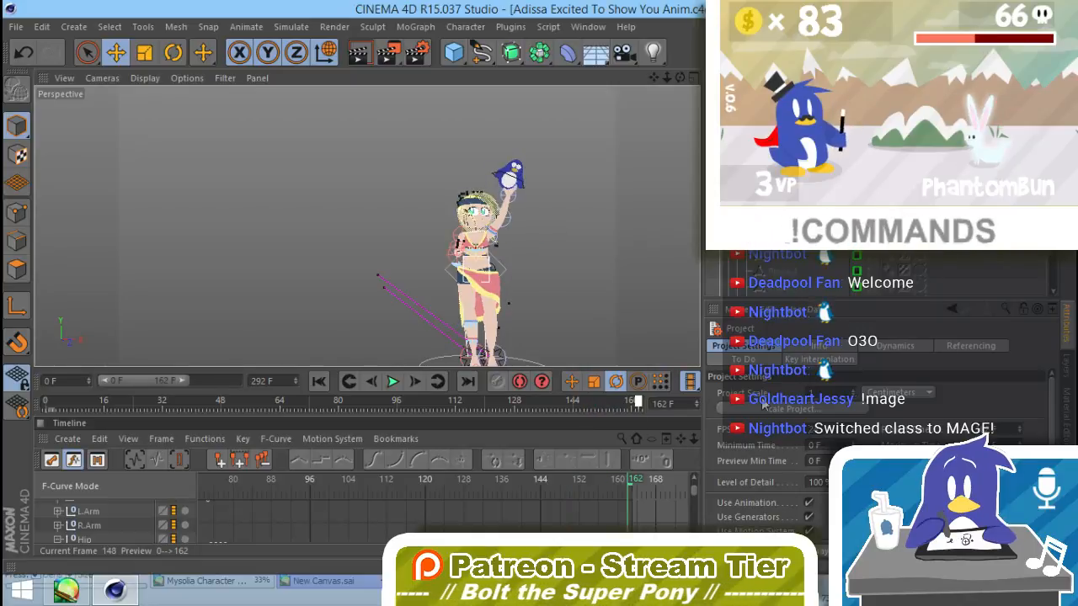
{"action": "left_click_drag", "start_coordinate": [762, 399], "coordinate": [515, 409]}
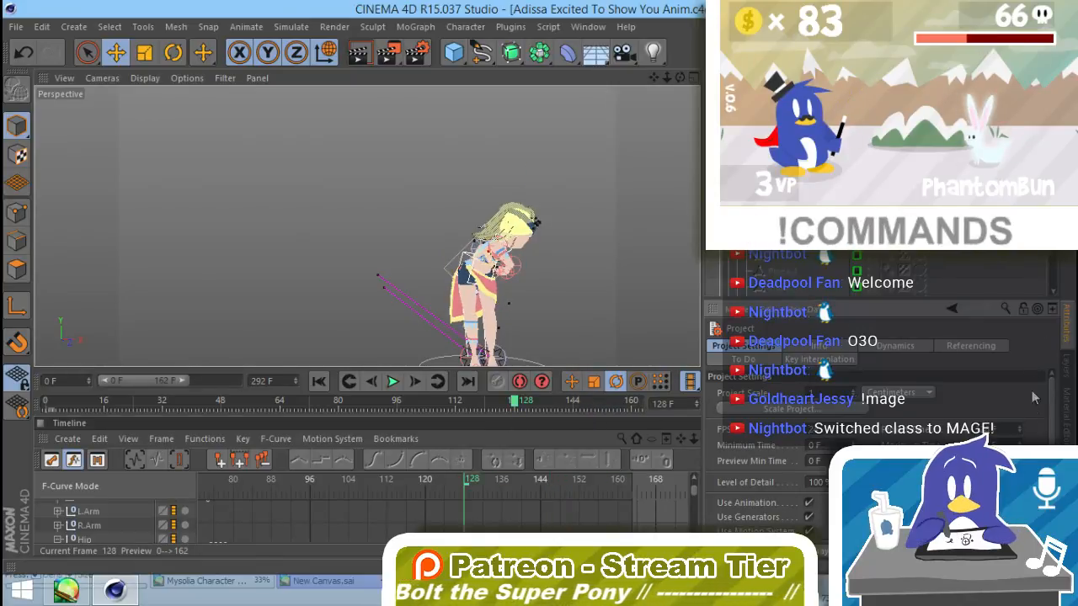
{"action": "left_click_drag", "start_coordinate": [183, 380], "coordinate": [236, 381]}
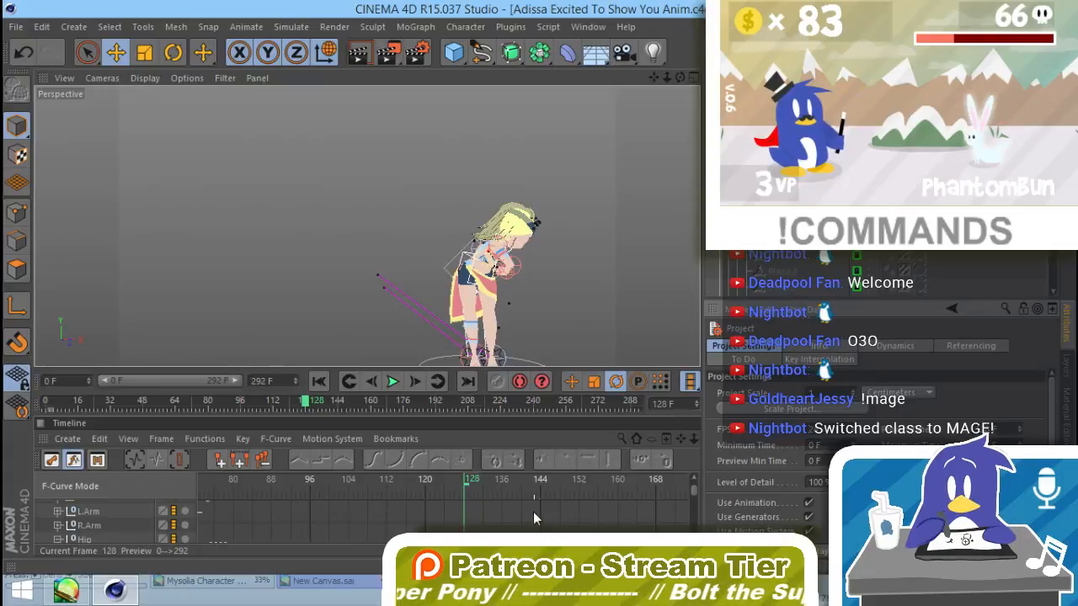
Step: Check the character's opening pose between frame 0 and frame 10 using the F-curve timeline
{"action": "right_click_drag", "start_coordinate": [534, 512], "coordinate": [199, 519], "text": "alt"}
{"action": "right_click_drag", "start_coordinate": [370, 522], "coordinate": [268, 524], "text": "alt"}
{"action": "left_click", "coordinate": [261, 482]}
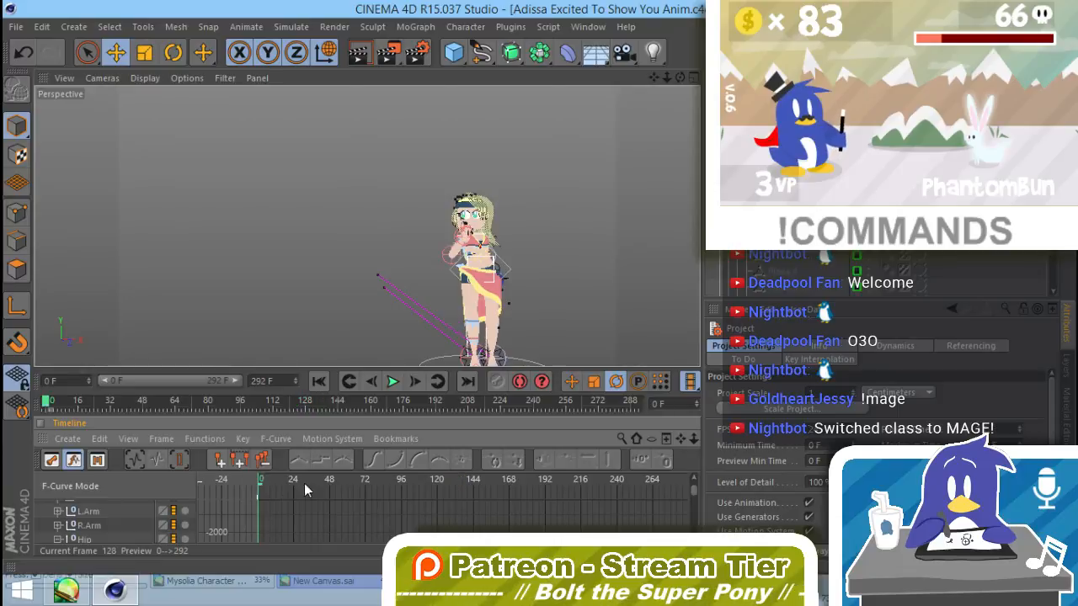
{"action": "left_click_drag", "start_coordinate": [305, 490], "coordinate": [353, 495]}
{"action": "mouse_move", "coordinate": [258, 485]}
{"action": "left_mouse_down"}
{"action": "mouse_move", "coordinate": [271, 495]}
{"action": "mouse_move", "coordinate": [253, 478]}
{"action": "mouse_move", "coordinate": [277, 482]}
{"action": "left_mouse_up"}
{"action": "left_click", "coordinate": [257, 484]}
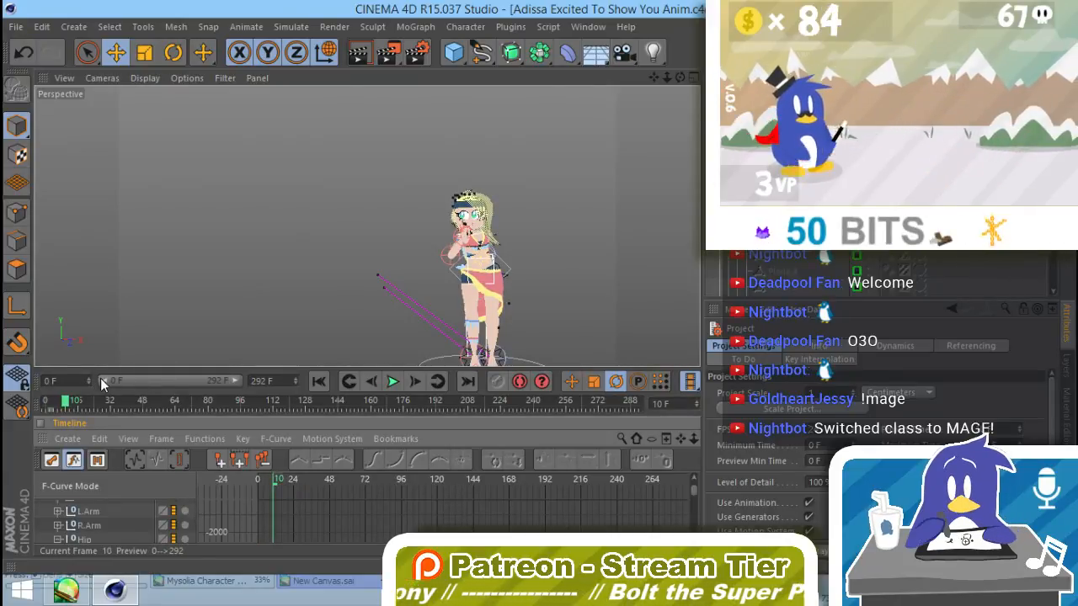
Step: Limit the preview range to frames 90 to 125 and render it to the Picture Viewer without saving
{"action": "left_click_drag", "start_coordinate": [102, 380], "coordinate": [152, 413]}
{"action": "left_click", "coordinate": [386, 52]}
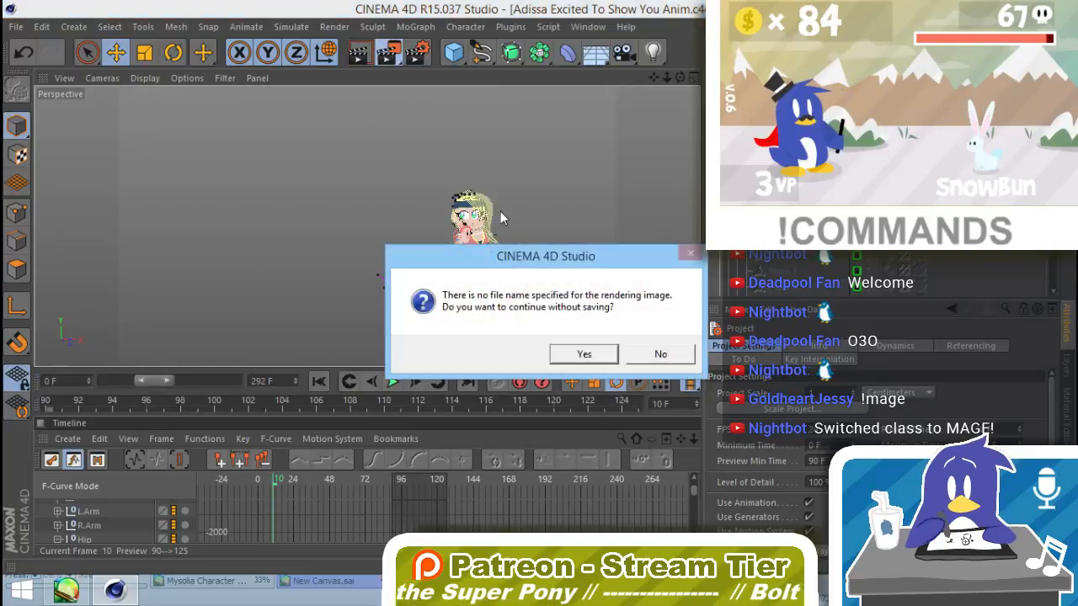
{"action": "left_click", "coordinate": [583, 354]}
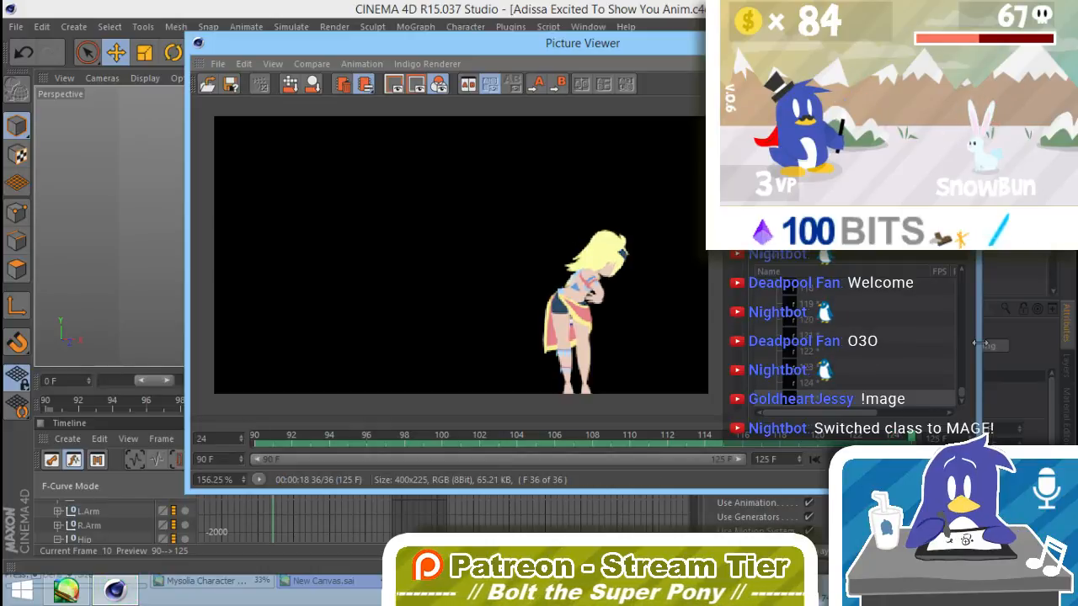
{"action": "left_click", "coordinate": [961, 39]}
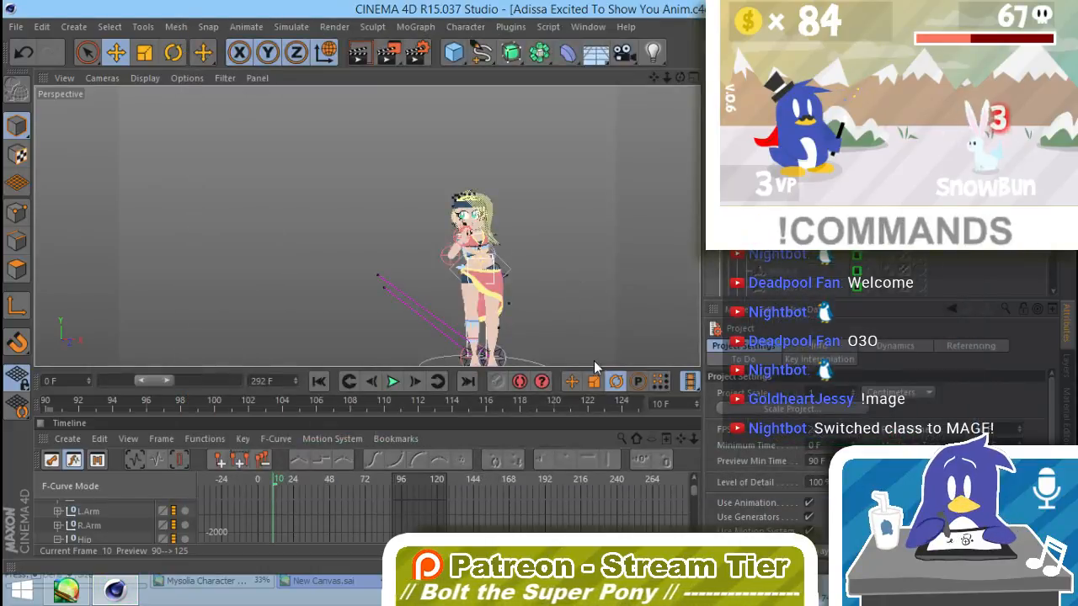
Step: Open the render settings and try to save Preview Render AA as a preset
{"action": "left_click", "coordinate": [335, 26]}
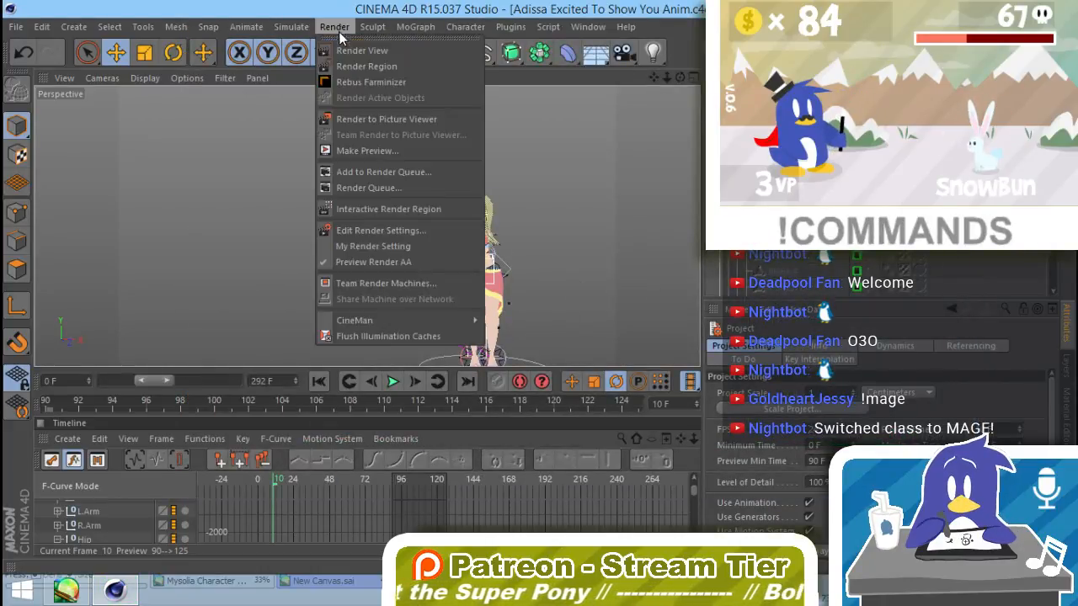
{"action": "left_click", "coordinate": [370, 229]}
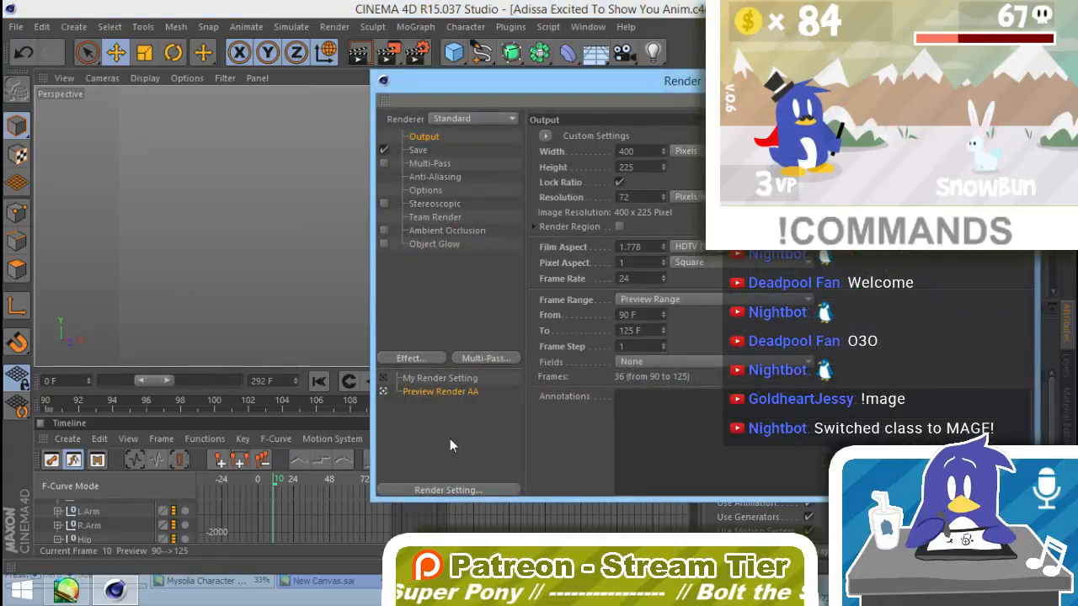
{"action": "left_click", "coordinate": [463, 492]}
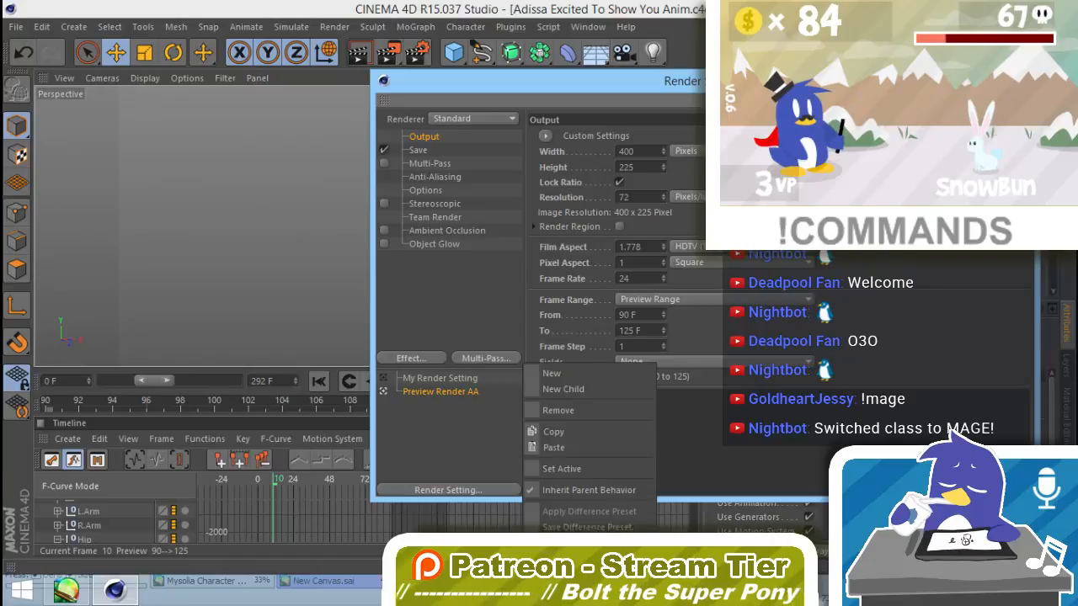
{"action": "left_click", "coordinate": [589, 562]}
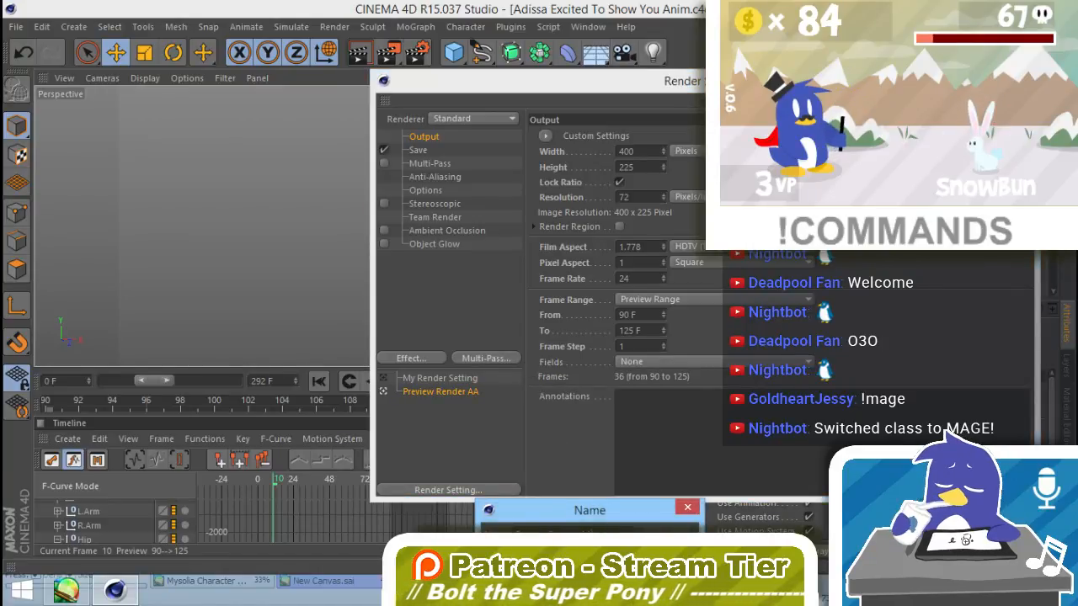
{"action": "key", "text": "Escape"}
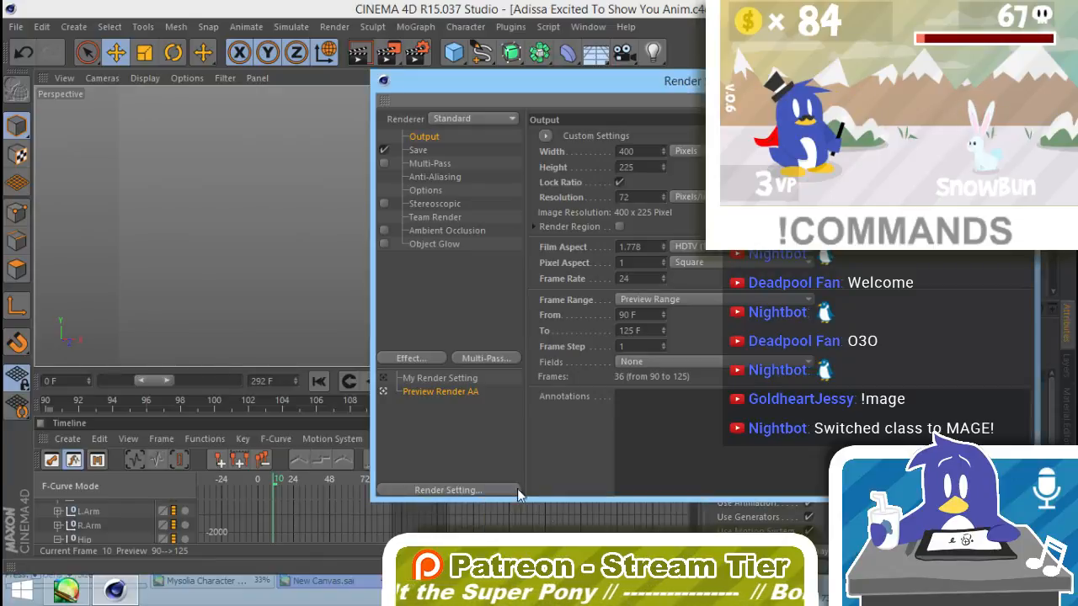
Step: Load a saved user preset into the render settings and delete the added Preview Render AA.1 entry
{"action": "right_click", "coordinate": [479, 462]}
{"action": "mouse_move", "coordinate": [564, 548]}
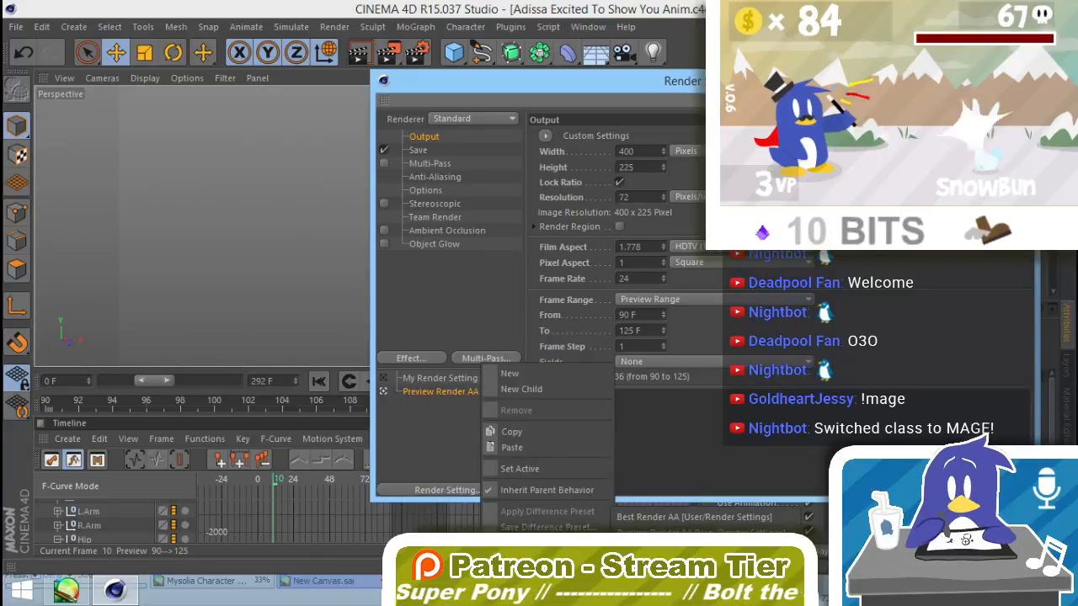
{"action": "left_click", "coordinate": [691, 531]}
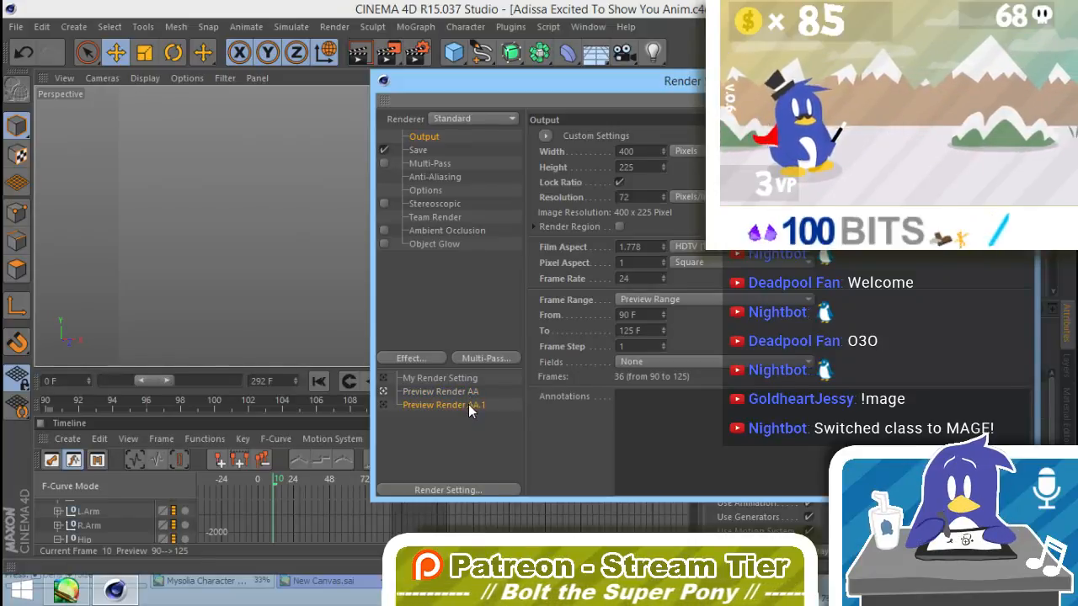
{"action": "key", "text": "Delete"}
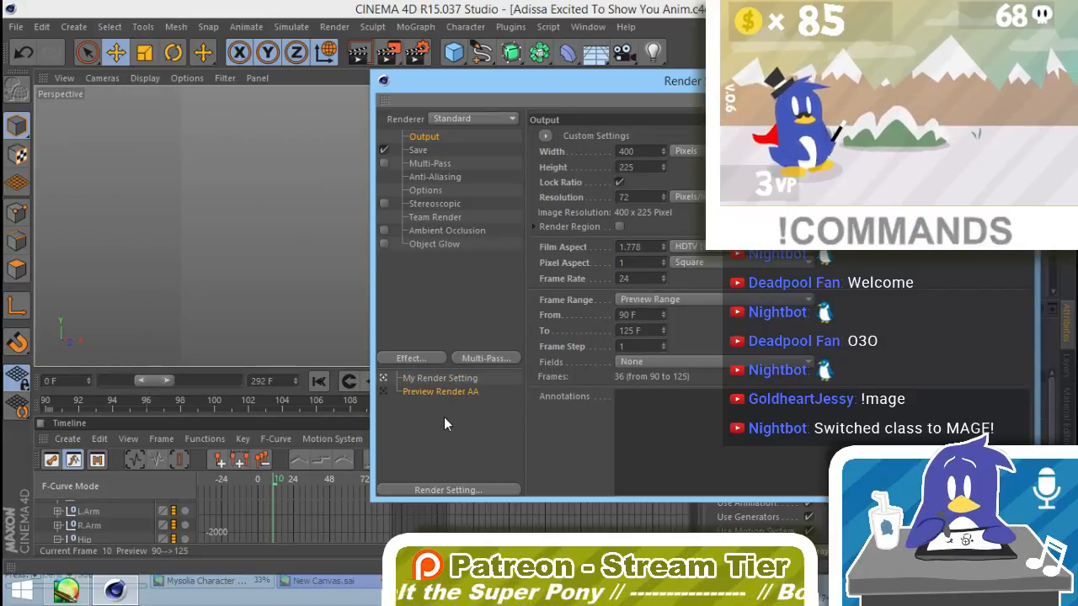
Step: Make Preview Render AA the active render setting again
{"action": "right_click", "coordinate": [445, 424]}
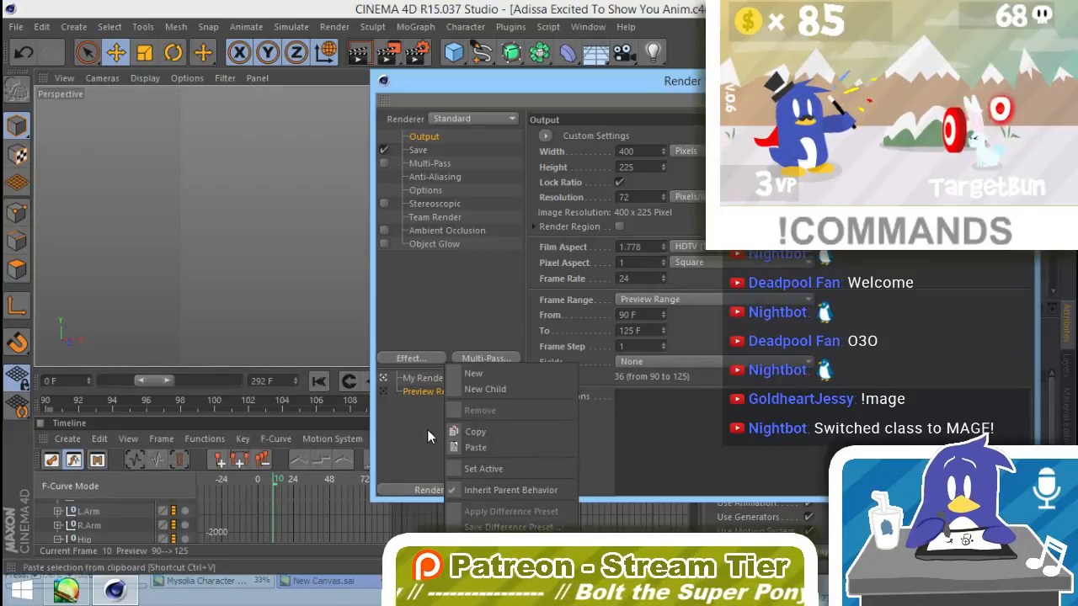
{"action": "left_click", "coordinate": [384, 384]}
{"action": "left_click", "coordinate": [384, 383]}
{"action": "left_click", "coordinate": [383, 392]}
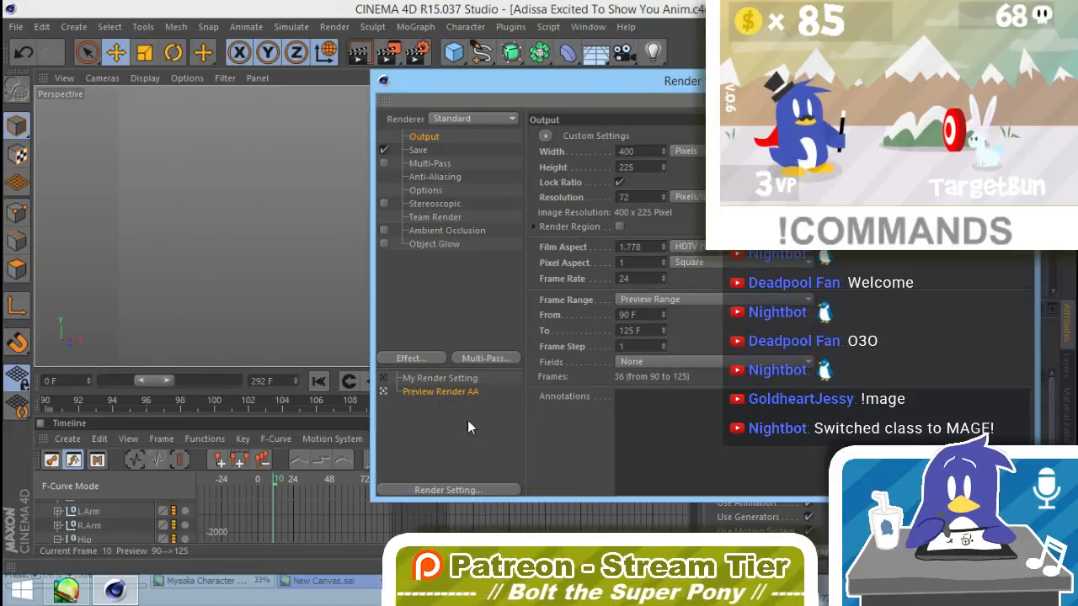
Step: Save the Preview Render AA render setting as a preset named Preview Render AA
{"action": "right_click", "coordinate": [450, 389]}
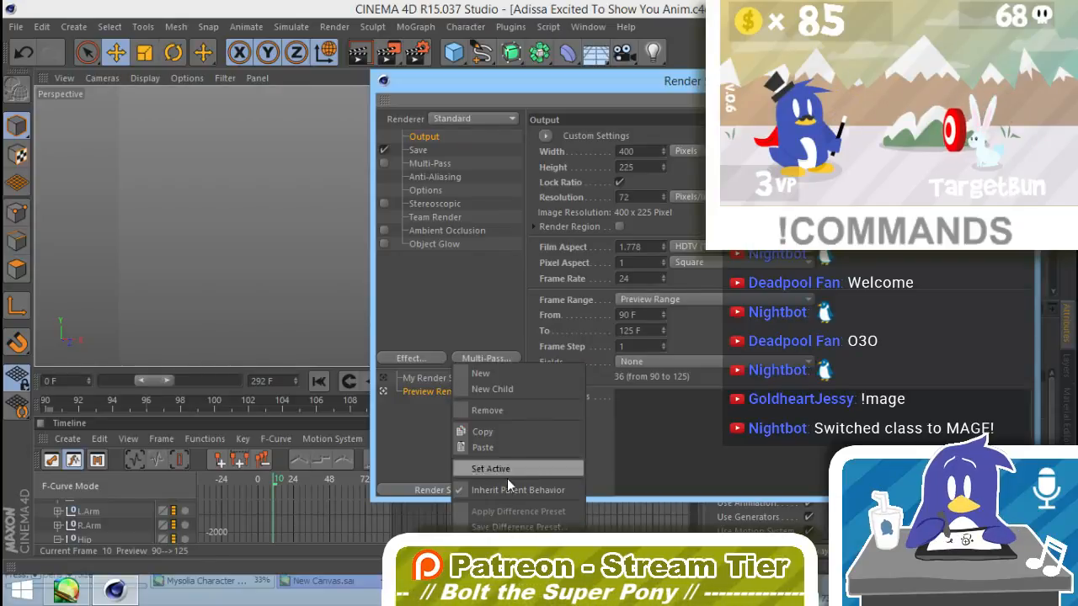
{"action": "left_click", "coordinate": [515, 527]}
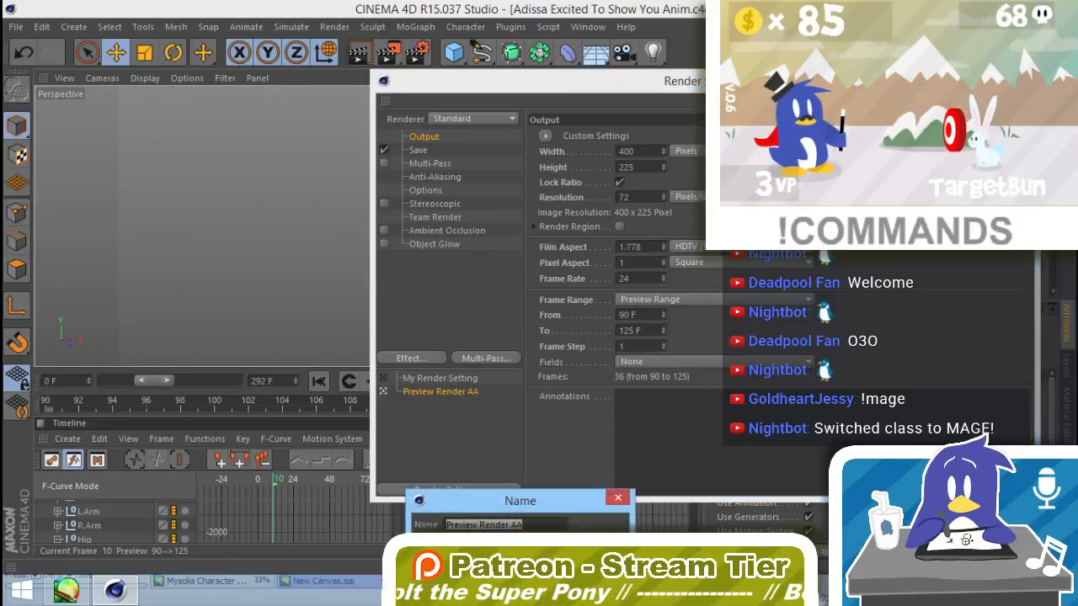
{"action": "key", "text": "Return"}
Step: Load the Preview Render AA user preset as an additional render setting
{"action": "right_click", "coordinate": [449, 418]}
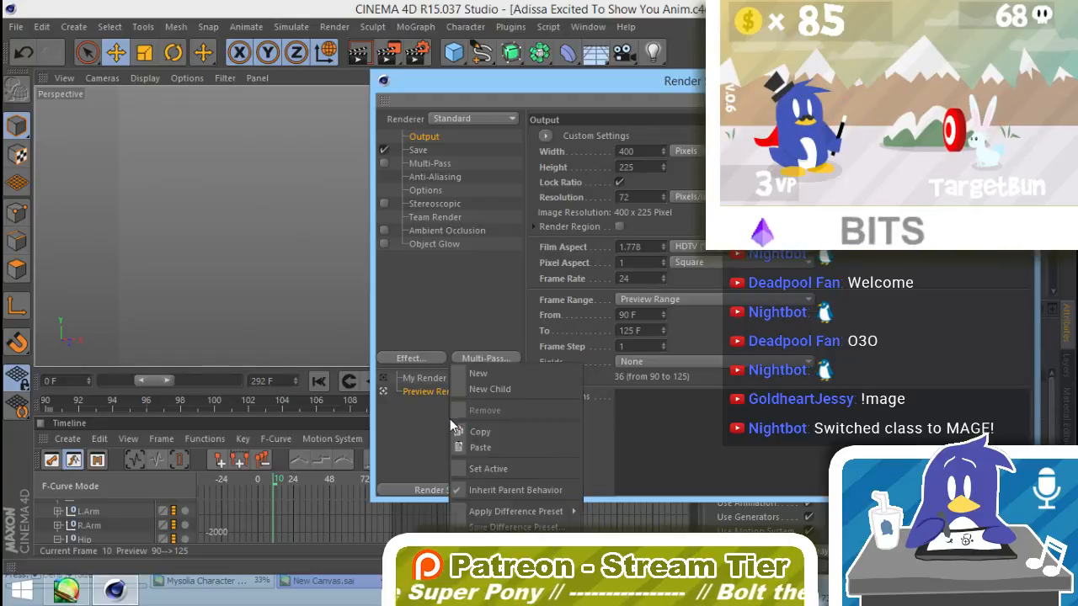
{"action": "mouse_move", "coordinate": [515, 511]}
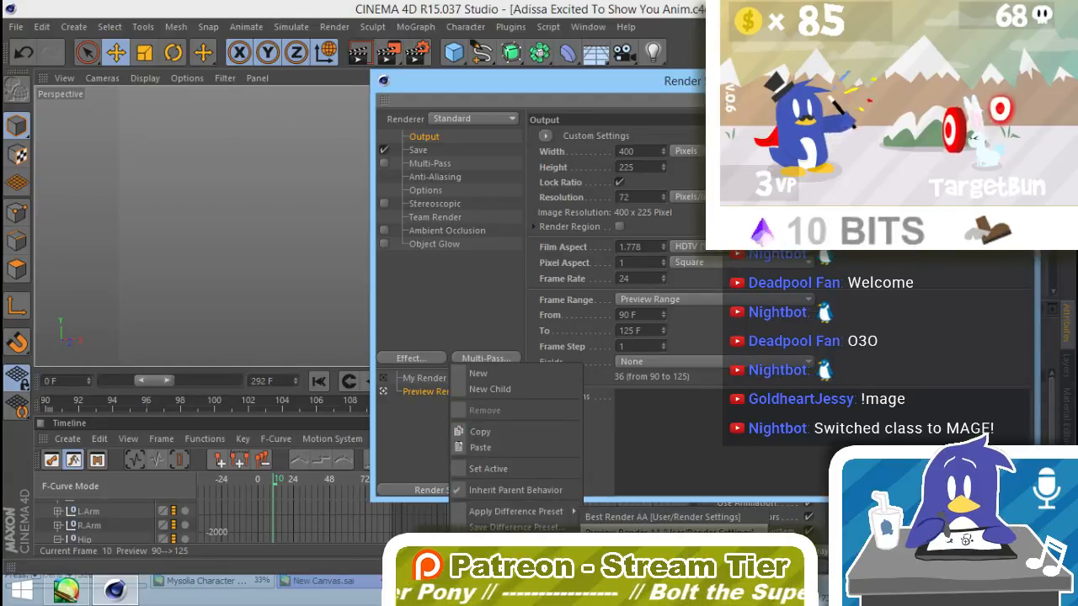
{"action": "left_click", "coordinate": [665, 532]}
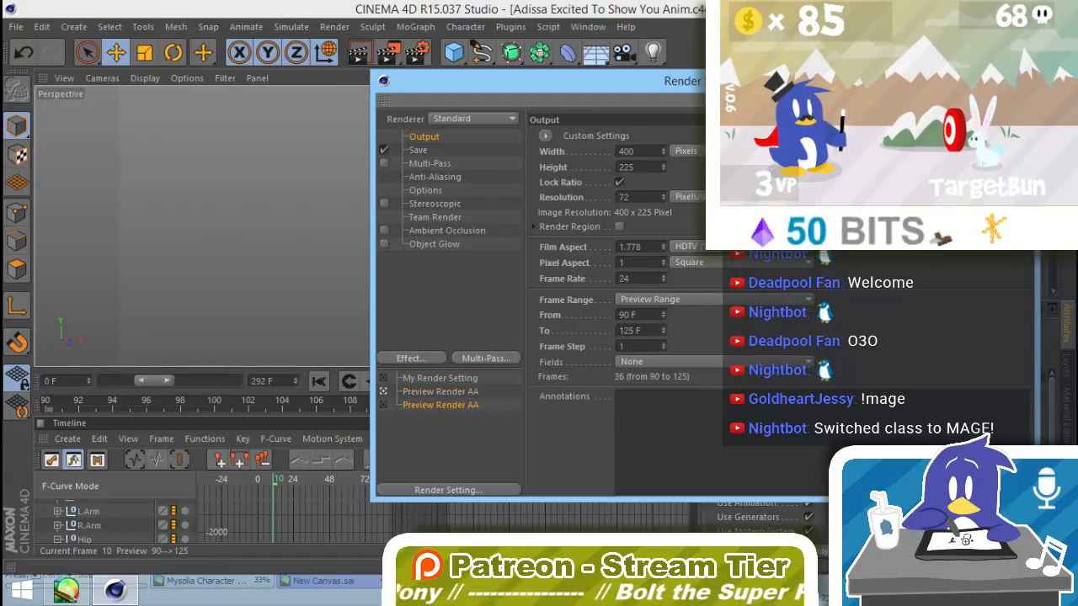
Step: Leave the render settings and permanently delete the outdated saved render presets
{"action": "left_click", "coordinate": [443, 392]}
{"action": "left_click", "coordinate": [439, 407]}
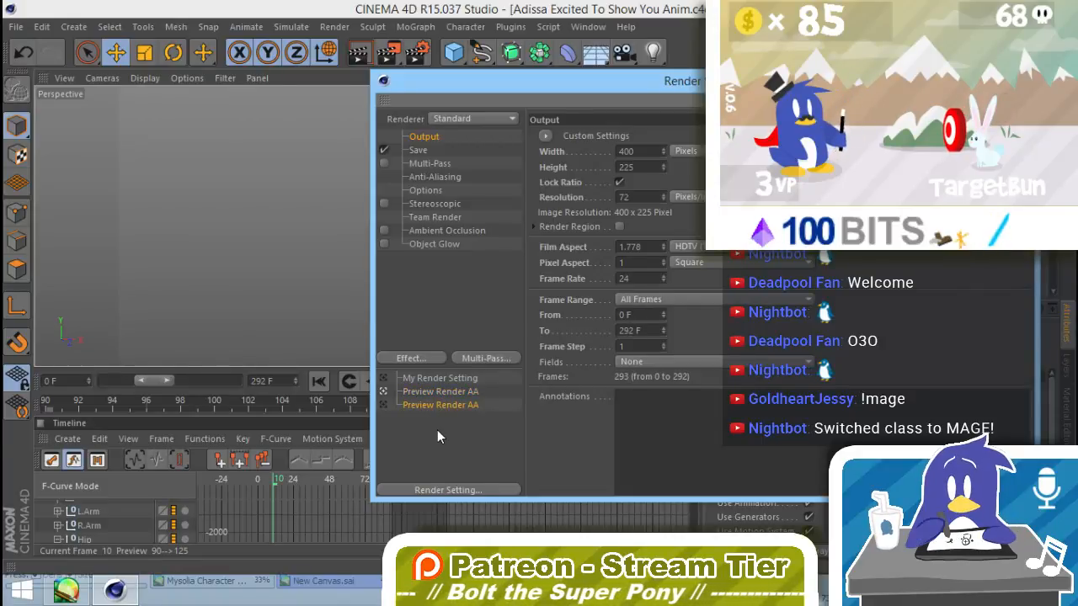
{"action": "right_click", "coordinate": [437, 430]}
{"action": "left_click", "coordinate": [423, 446]}
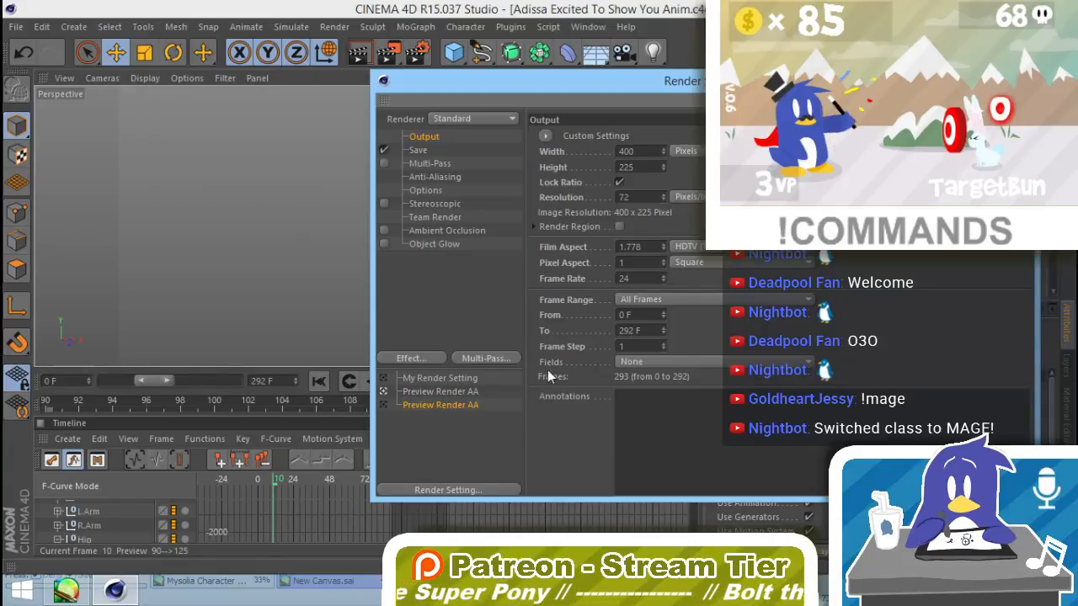
{"action": "left_click", "coordinate": [1018, 78]}
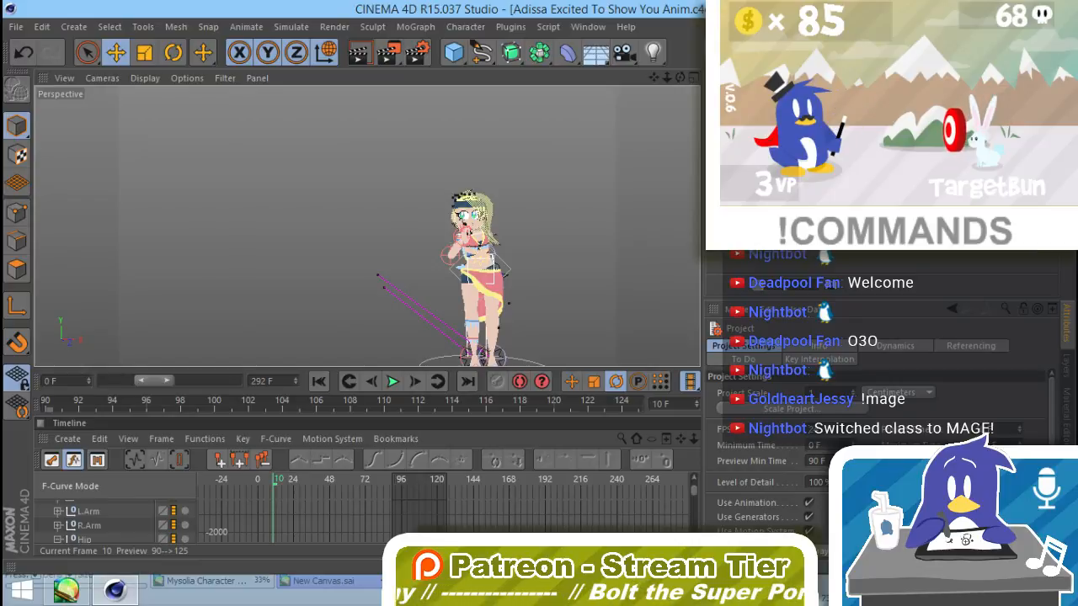
{"action": "key", "text": "Delete"}
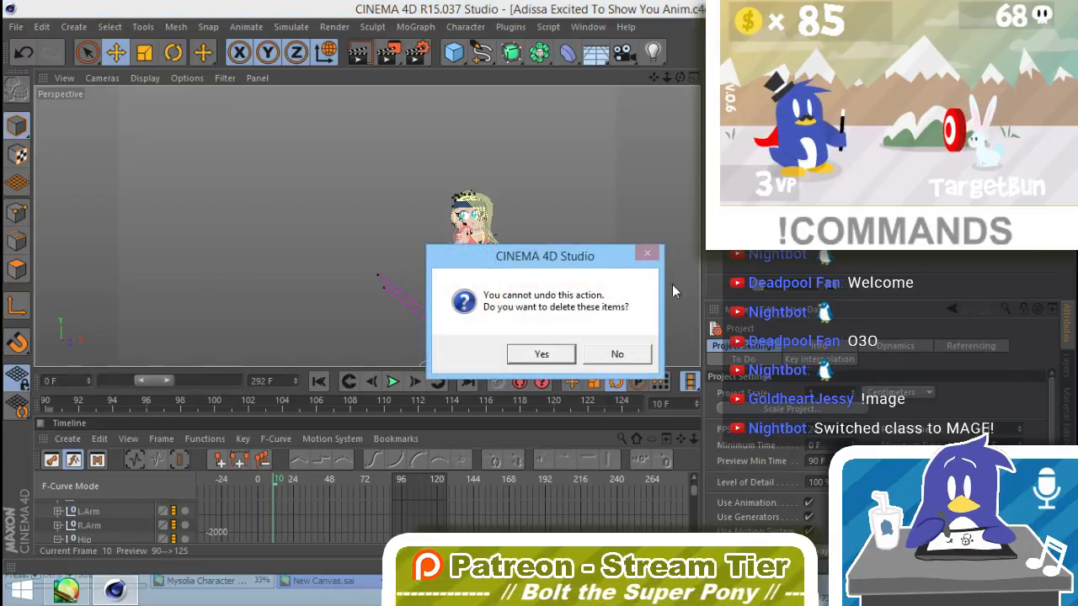
{"action": "left_click", "coordinate": [541, 353]}
{"action": "key", "text": "Delete"}
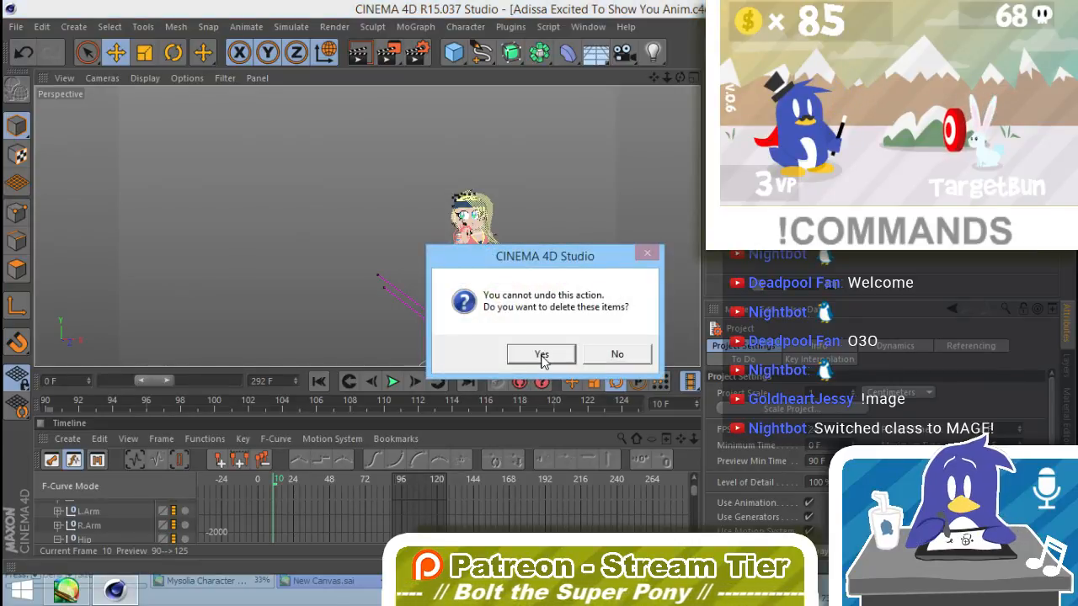
{"action": "left_click", "coordinate": [541, 354]}
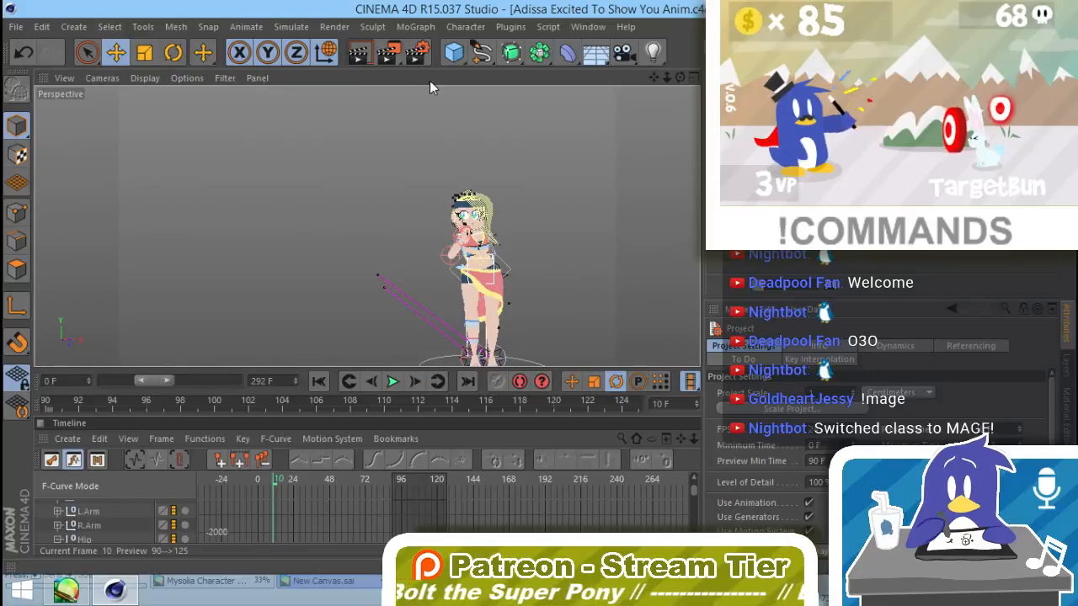
Step: Save the Preview Render AA setting that uses the preview range as a render preset, keeping its name
{"action": "left_click", "coordinate": [334, 26]}
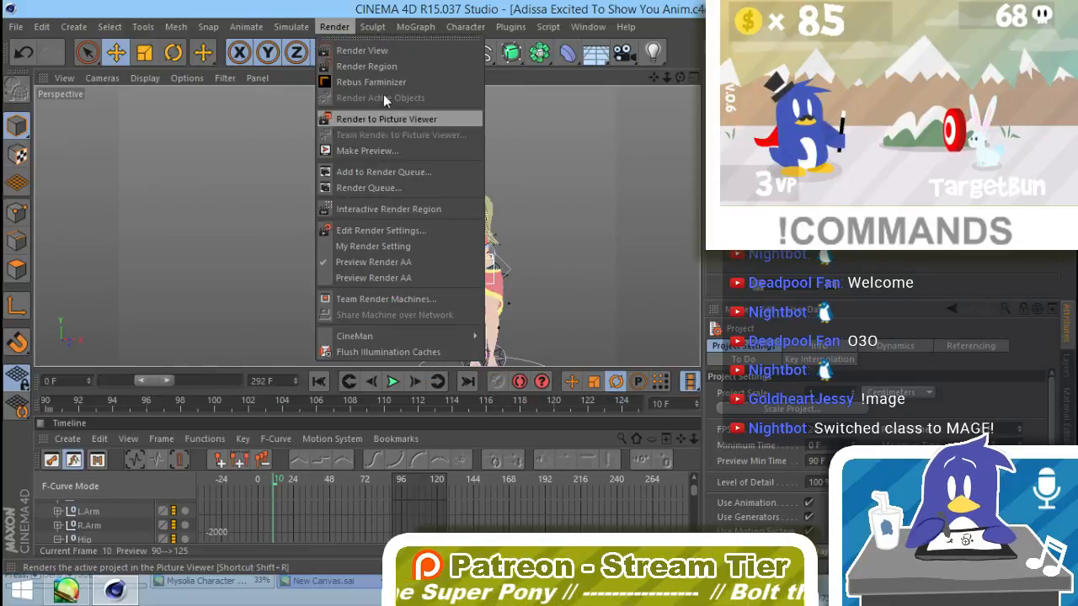
{"action": "left_click", "coordinate": [374, 233]}
{"action": "right_click", "coordinate": [437, 408]}
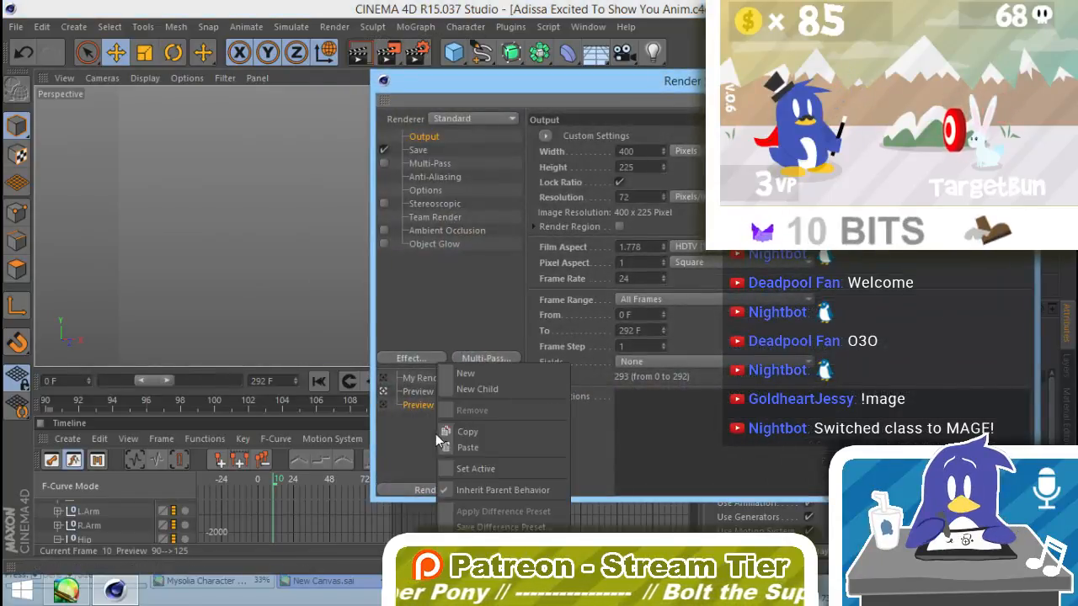
{"action": "left_click", "coordinate": [412, 410]}
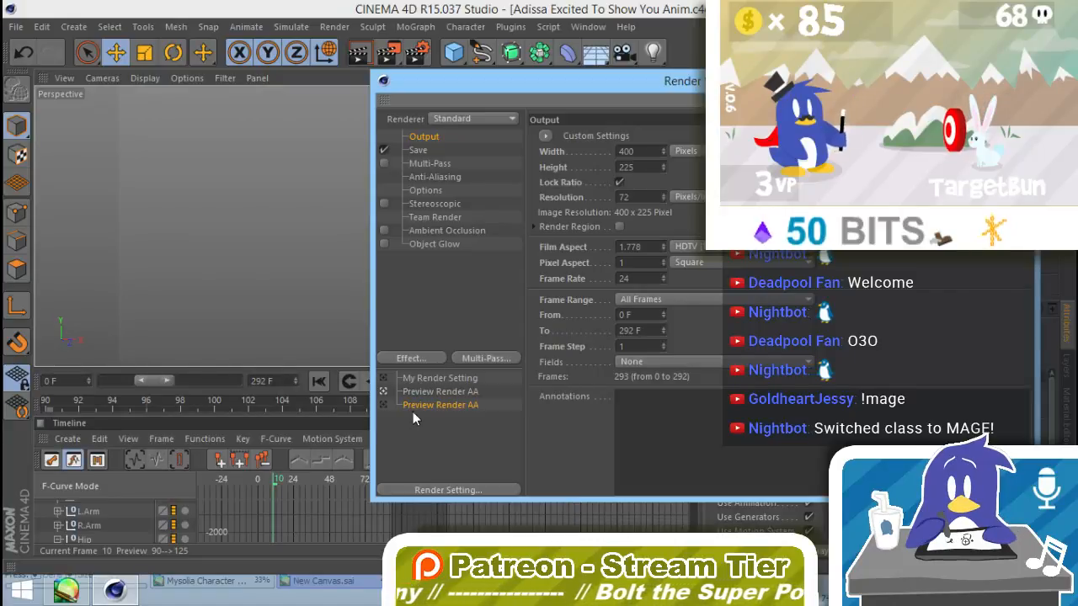
{"action": "left_click", "coordinate": [435, 393]}
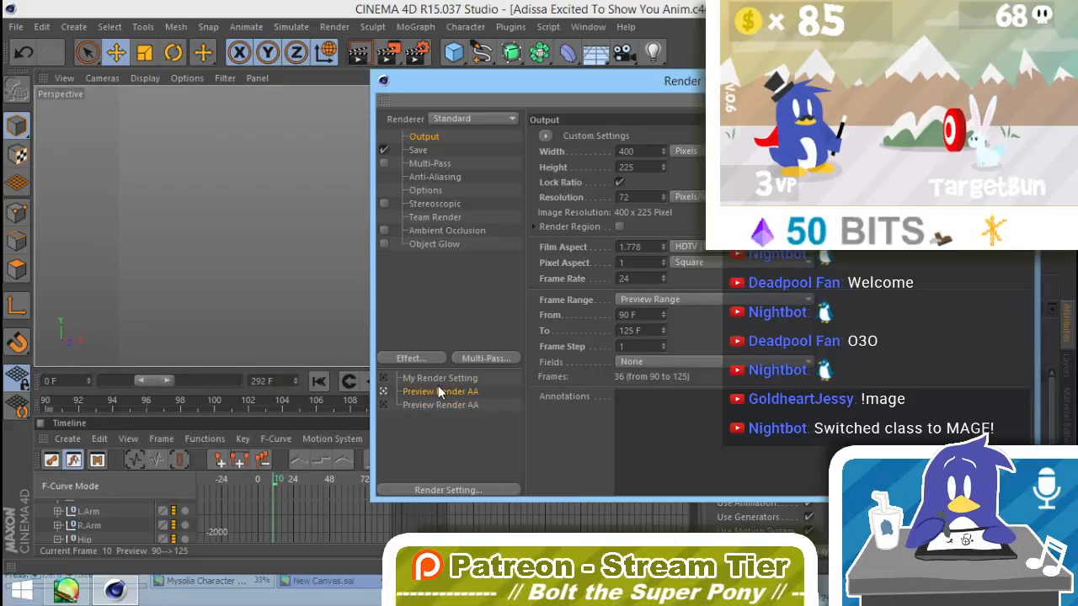
{"action": "right_click", "coordinate": [437, 390]}
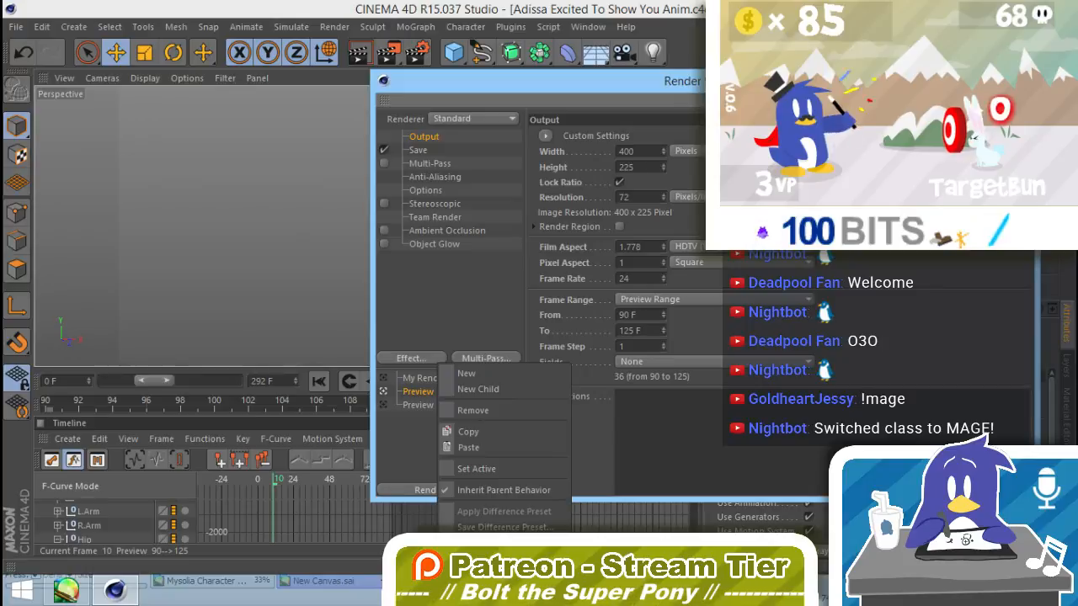
{"action": "left_click", "coordinate": [498, 560]}
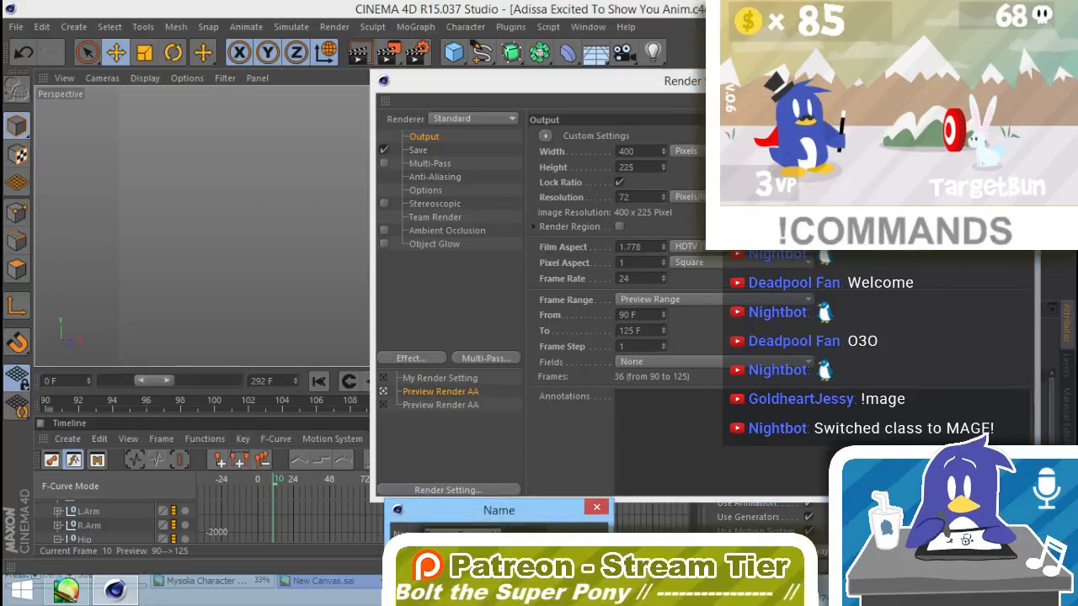
{"action": "key", "text": "Return"}
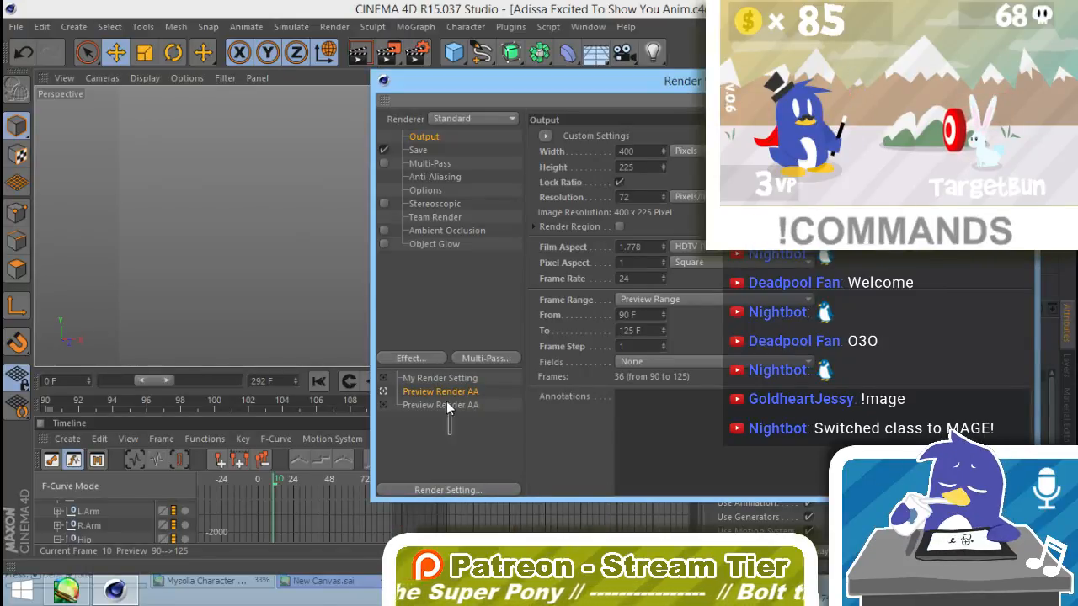
Step: Remove both Preview Render AA entries from the render settings and load the saved Preview Render AA user preset
{"action": "left_click", "coordinate": [446, 405], "text": "shift"}
{"action": "key", "text": "Delete"}
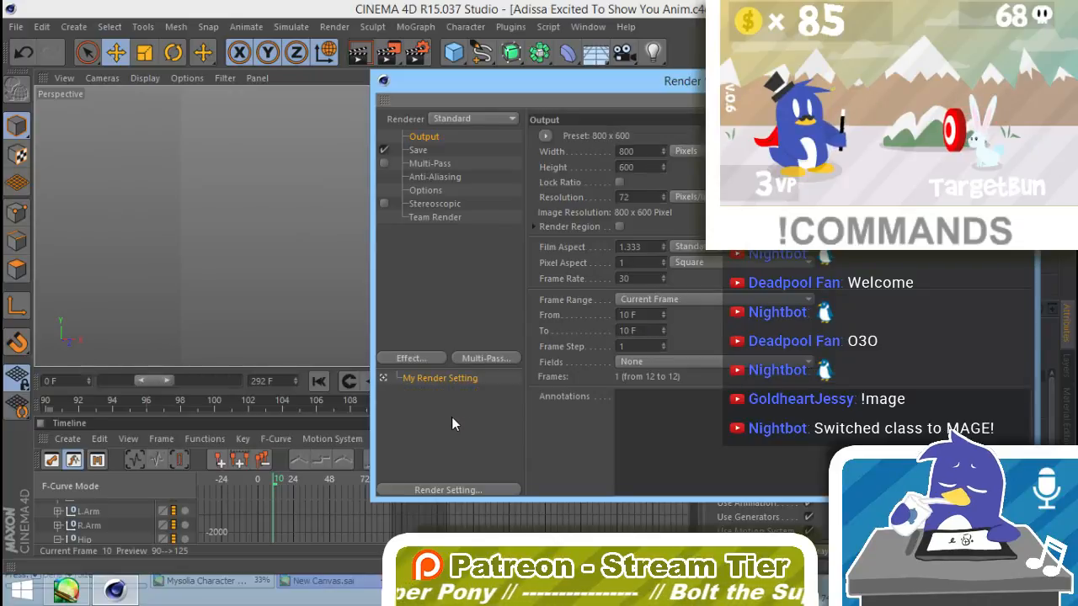
{"action": "right_click", "coordinate": [446, 412]}
{"action": "mouse_move", "coordinate": [503, 548]}
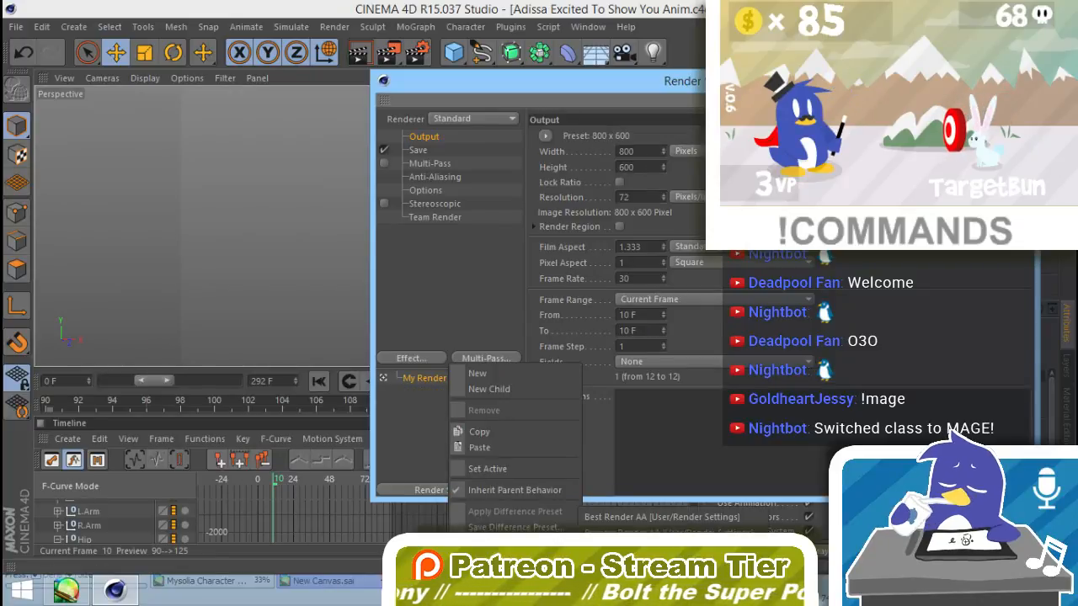
{"action": "left_click", "coordinate": [636, 529]}
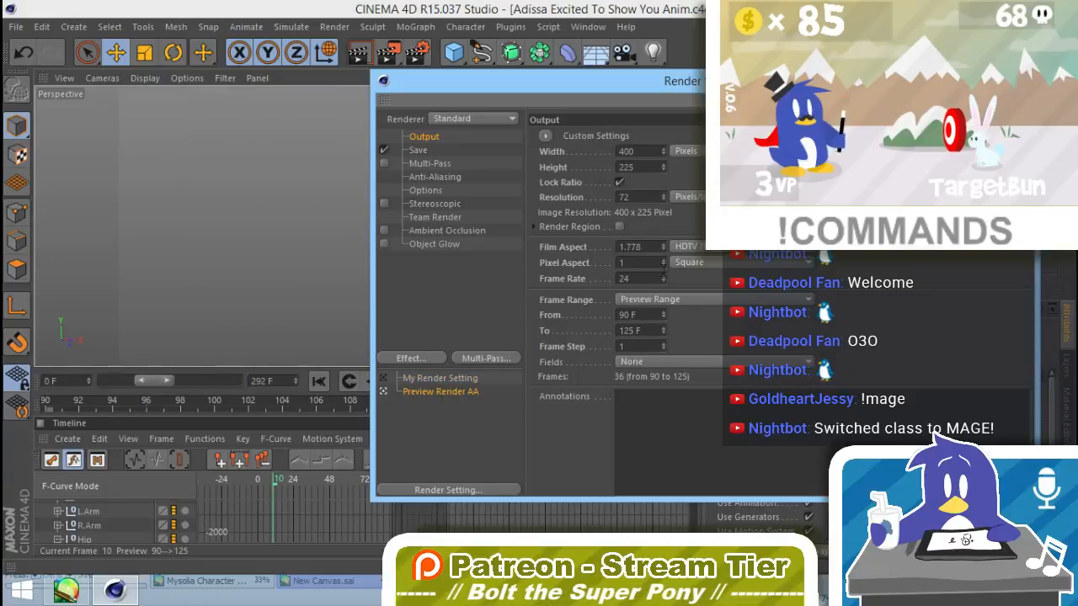
Step: Close the render settings and permanently delete the remaining unneeded saved item
{"action": "left_click", "coordinate": [1020, 77]}
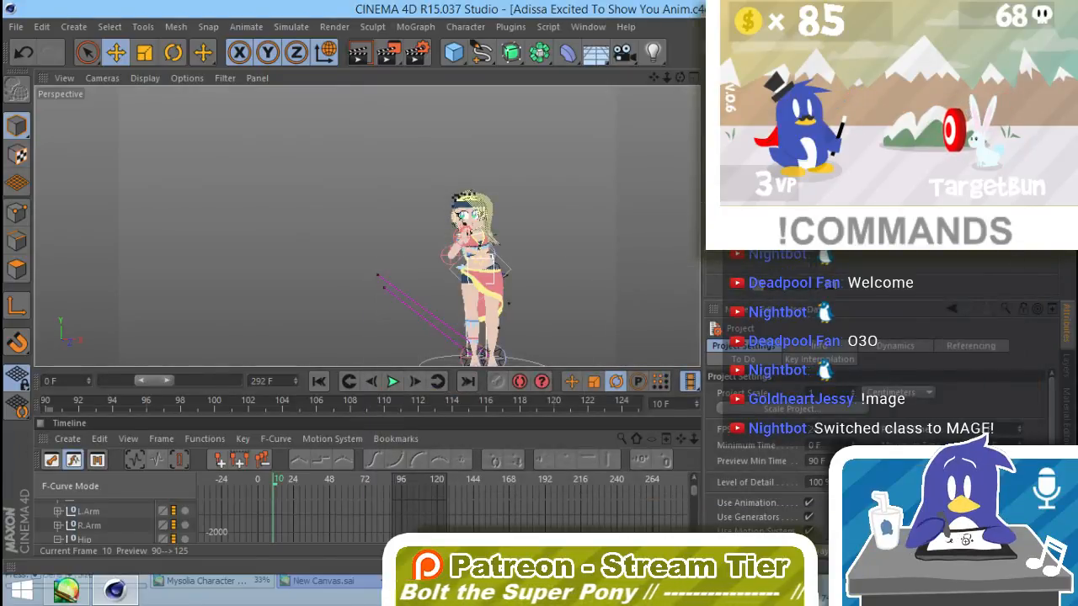
{"action": "key", "text": "Delete"}
{"action": "left_click", "coordinate": [541, 354]}
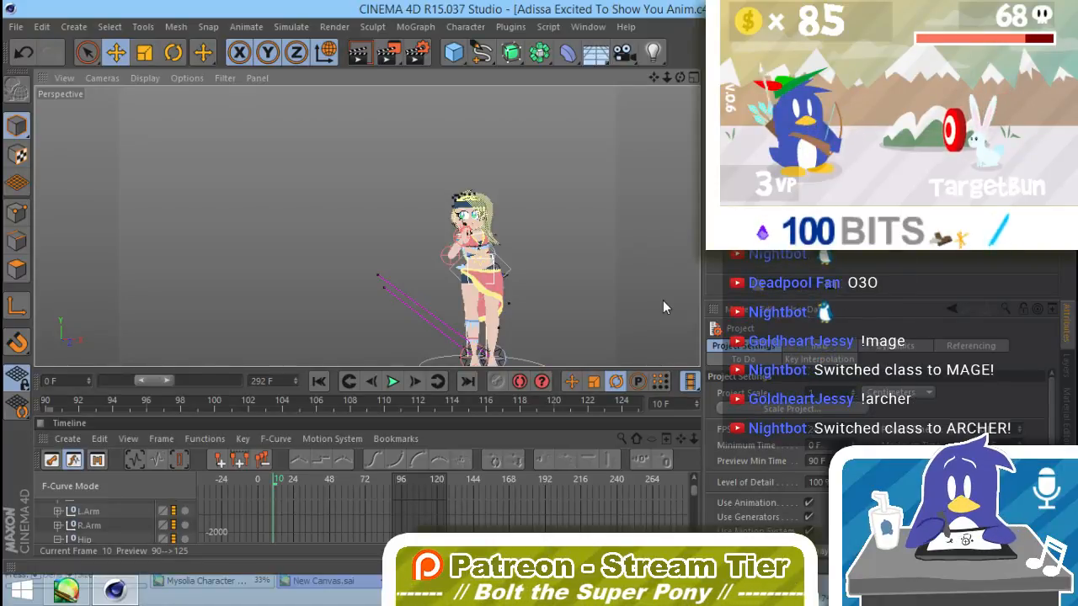
Step: Extend the preview range to cover frames 0 to 292
{"action": "left_click_drag", "start_coordinate": [141, 380], "coordinate": [250, 379]}
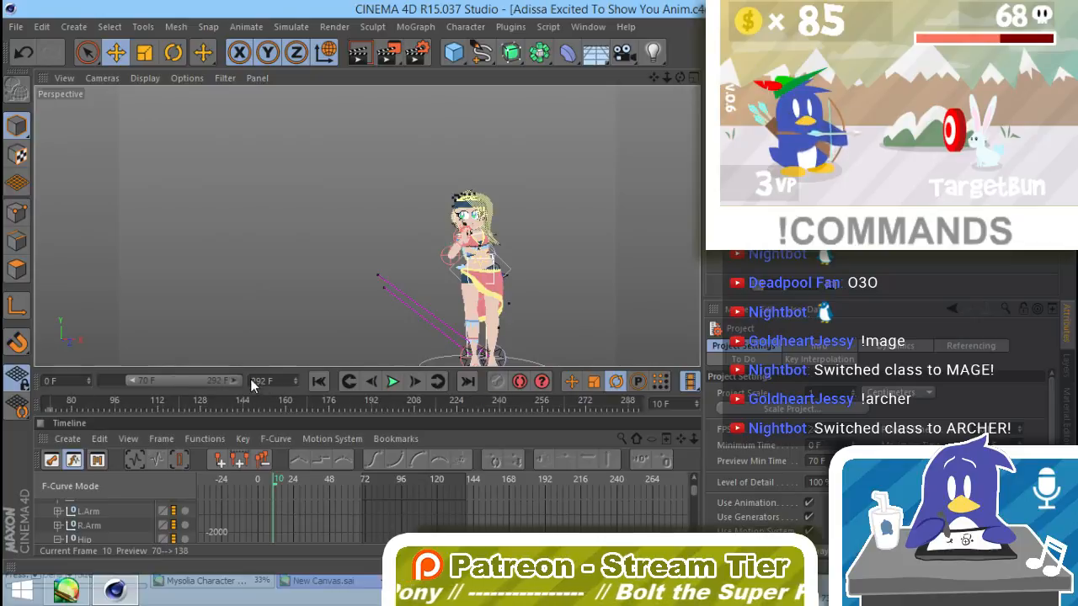
{"action": "left_click_drag", "start_coordinate": [133, 380], "coordinate": [46, 386]}
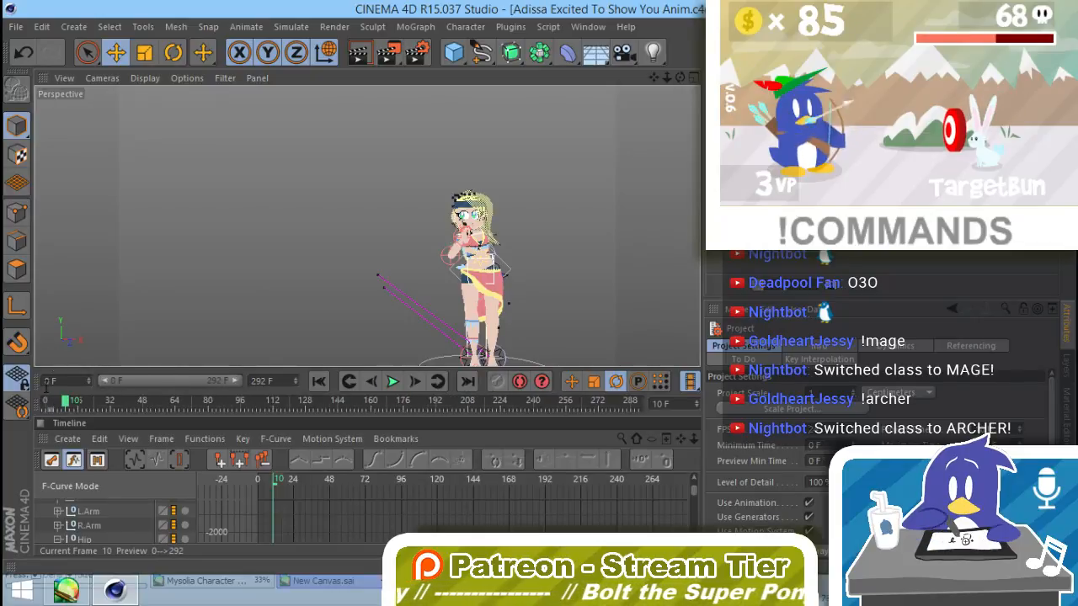
{"action": "left_click", "coordinate": [16, 26]}
{"action": "left_click", "coordinate": [45, 156]}
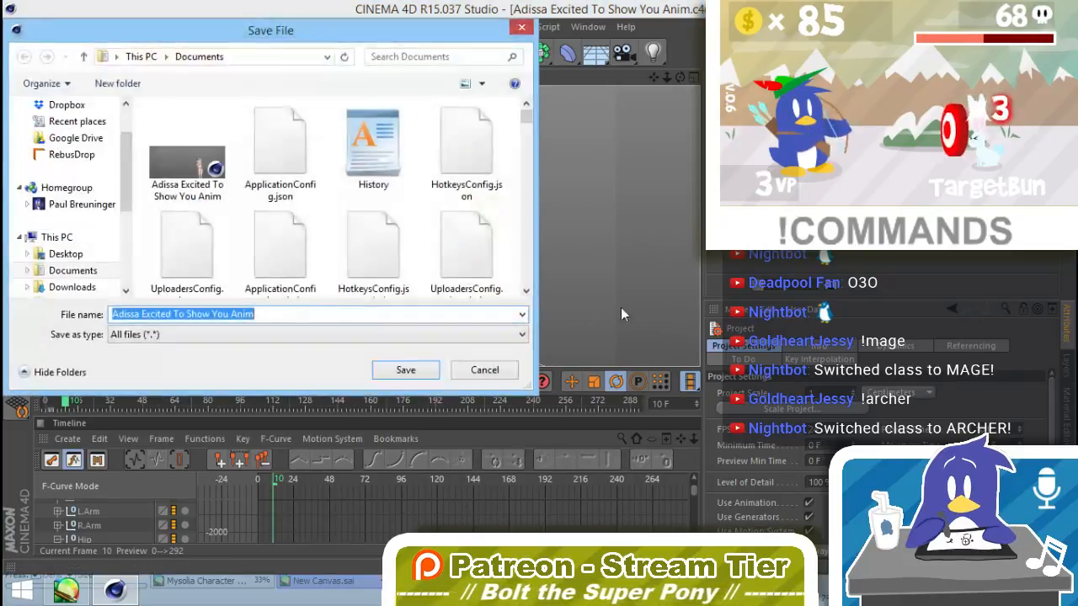
{"action": "left_click", "coordinate": [475, 373]}
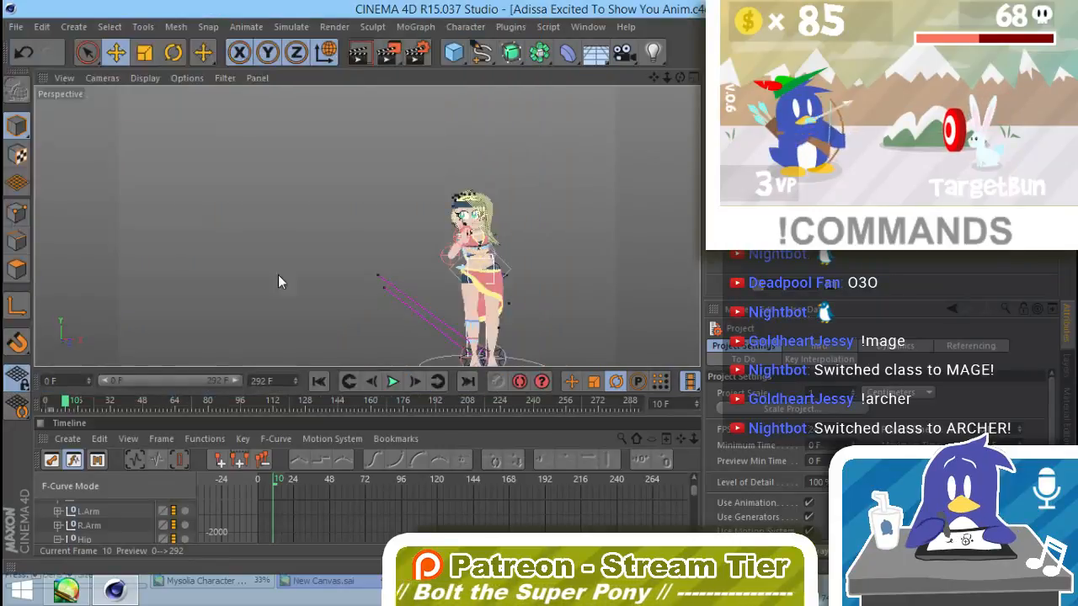
Step: Save the project under its existing file name
{"action": "left_click", "coordinate": [7, 11]}
{"action": "left_click", "coordinate": [16, 26]}
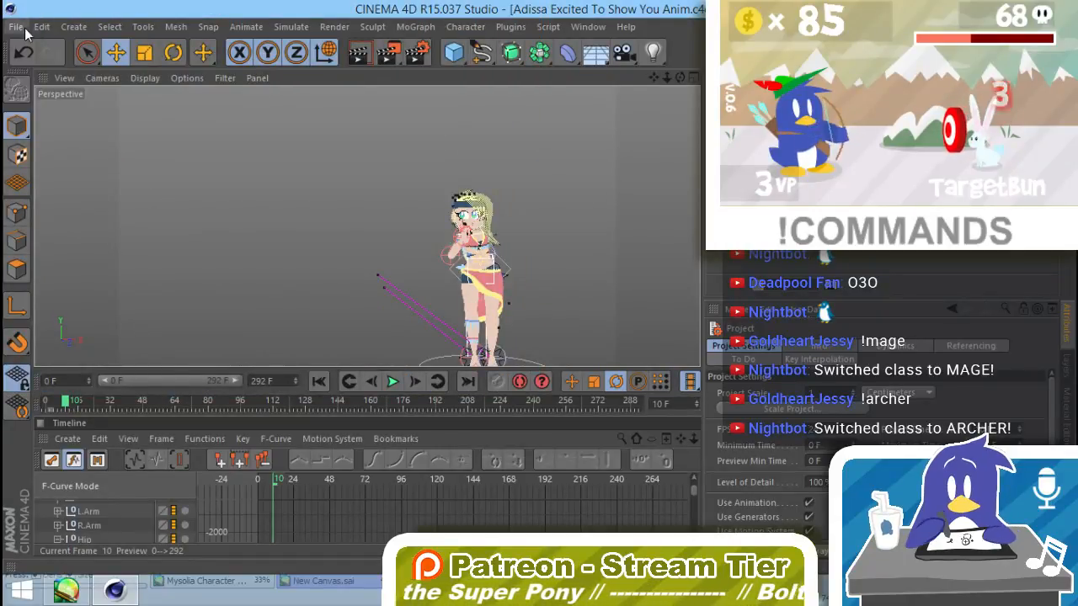
{"action": "left_click", "coordinate": [16, 26]}
{"action": "left_click", "coordinate": [44, 161]}
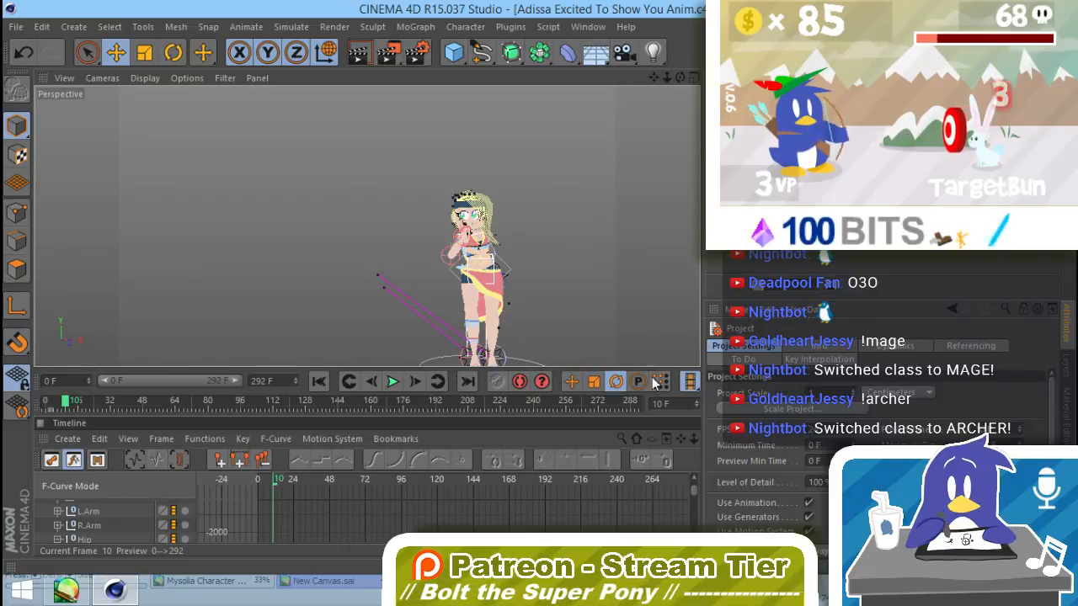
Step: Scrub to the raised plushie pose at frame 193 and shorten the preview range to end at frame 195
{"action": "left_click_drag", "start_coordinate": [554, 399], "coordinate": [356, 417]}
{"action": "left_click_drag", "start_coordinate": [390, 416], "coordinate": [437, 419]}
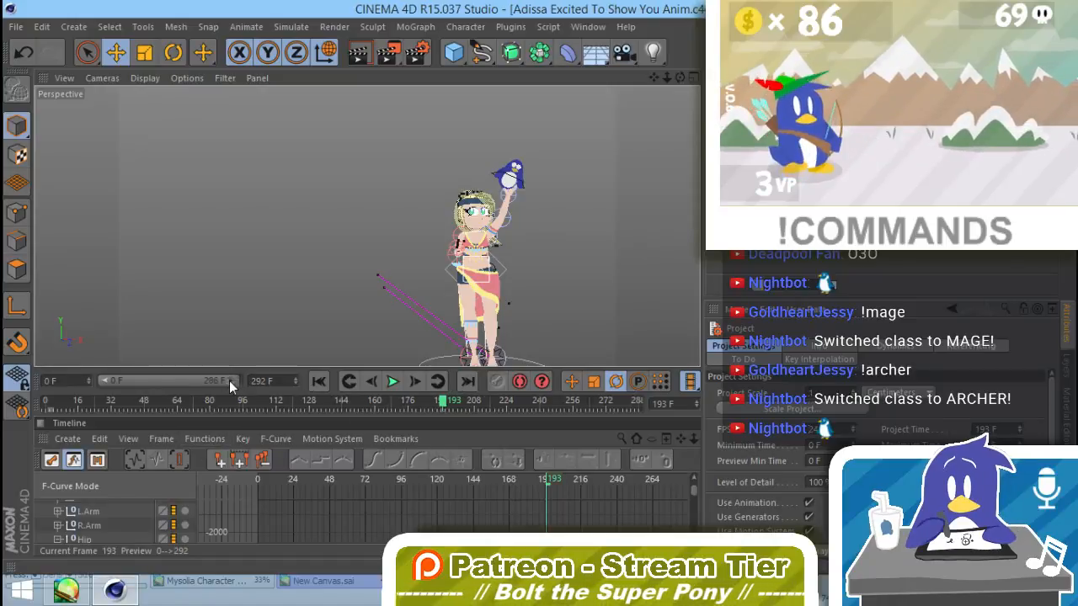
{"action": "left_click_drag", "start_coordinate": [229, 381], "coordinate": [188, 378]}
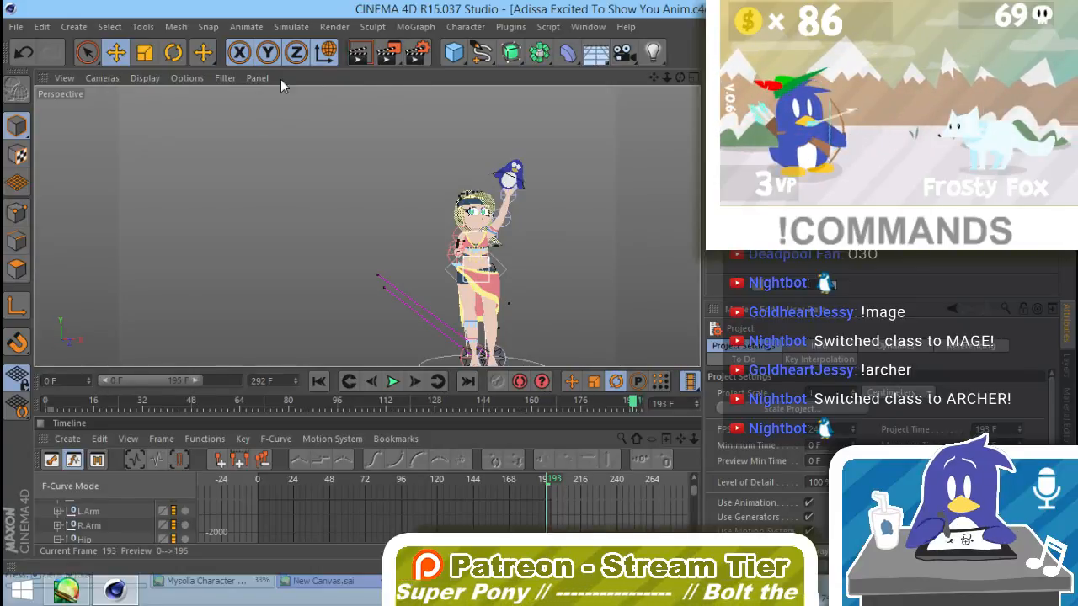
{"action": "key", "text": "shift+r"}
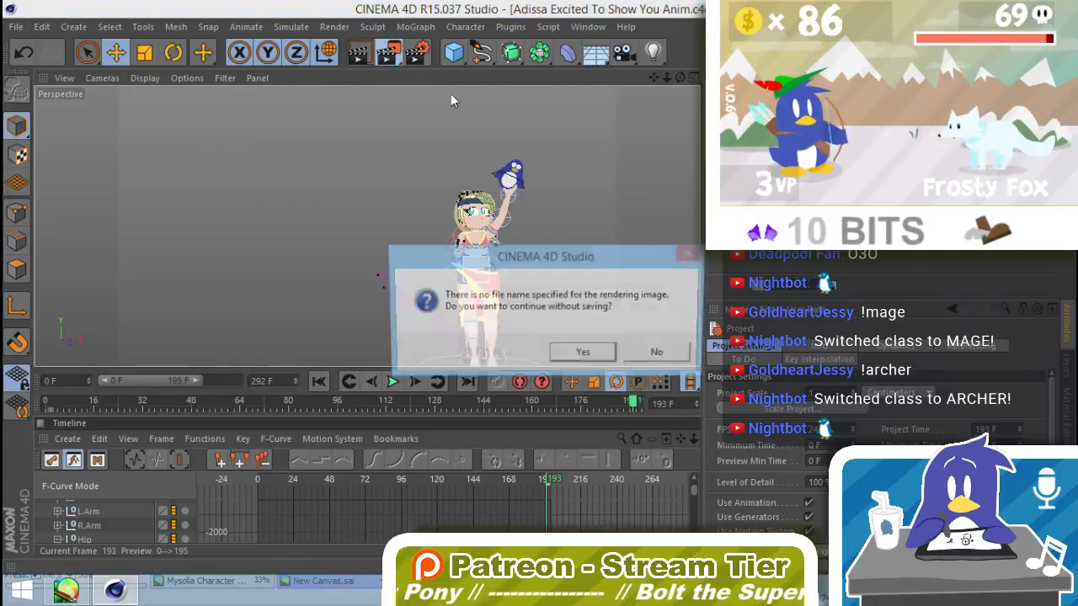
{"action": "left_click", "coordinate": [581, 353]}
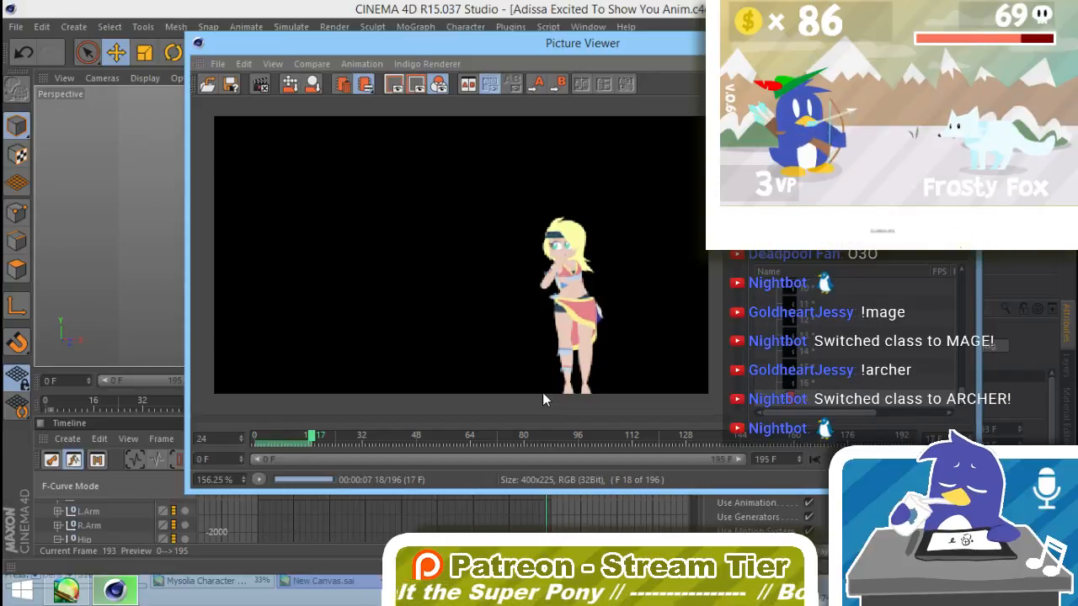
{"action": "left_click", "coordinate": [962, 39]}
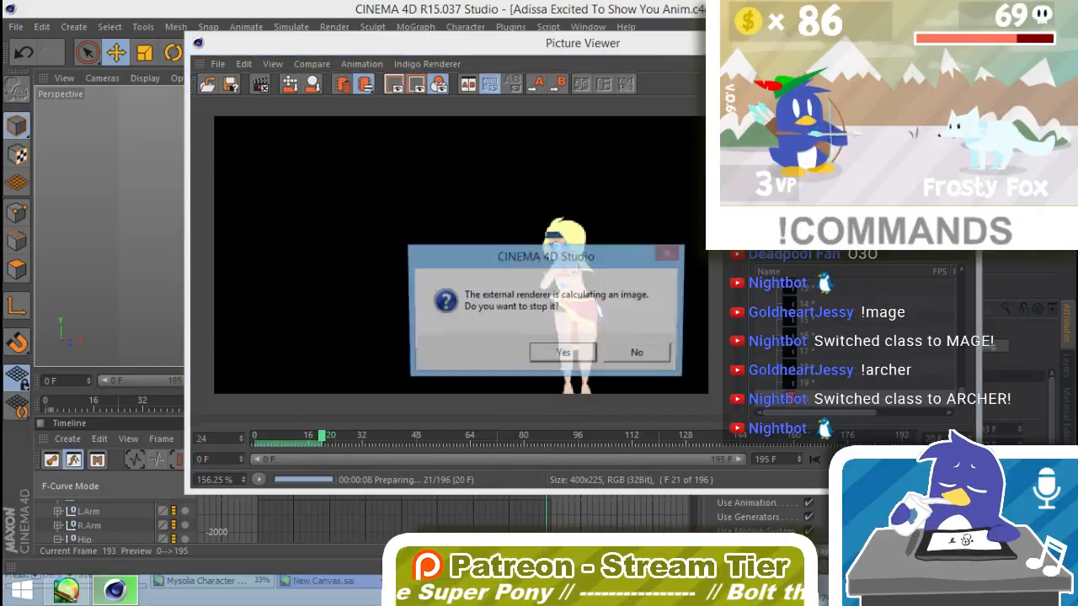
{"action": "left_click", "coordinate": [585, 356]}
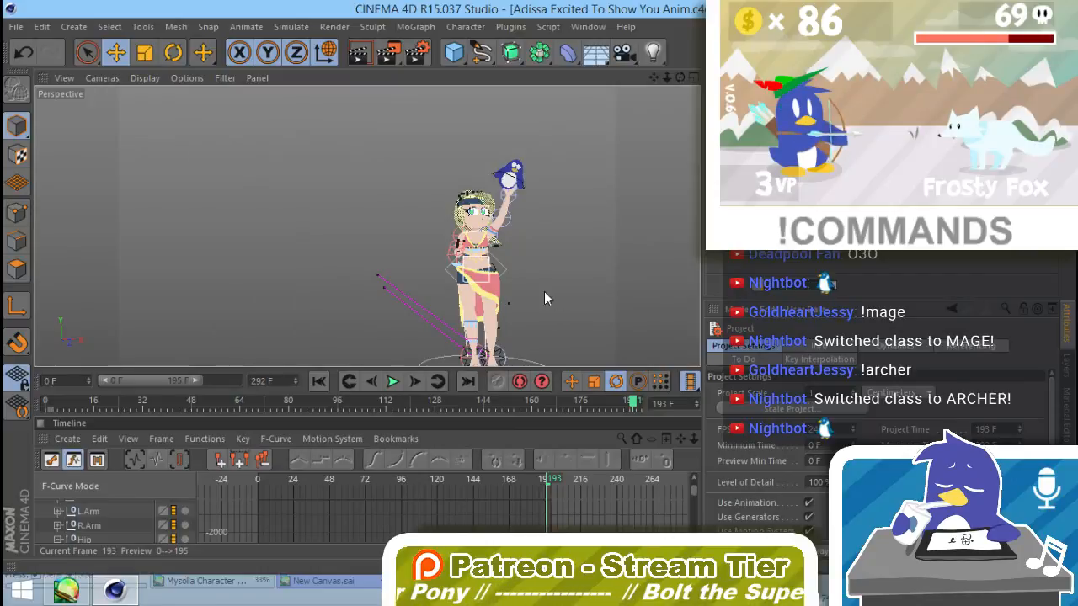
Step: Reframe the perspective view closer on the character from the thighs up, with the raised penguin plushie in view
{"action": "middle_click_drag", "start_coordinate": [544, 291], "coordinate": [502, 272], "text": "alt"}
{"action": "left_click_drag", "start_coordinate": [466, 288], "coordinate": [469, 334], "text": "alt"}
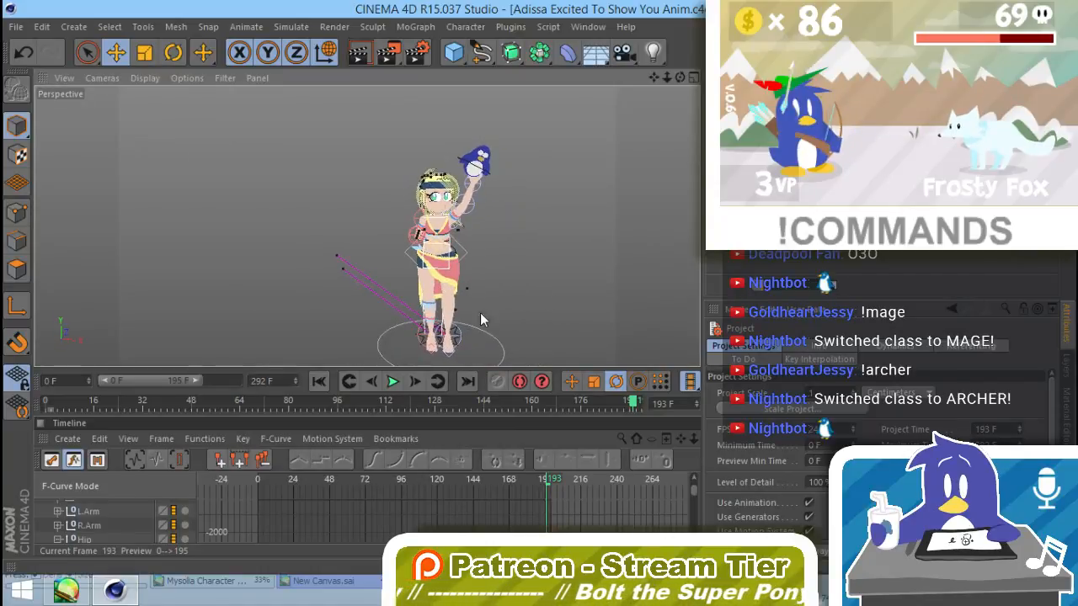
{"action": "middle_click_drag", "start_coordinate": [480, 314], "coordinate": [406, 296], "text": "alt"}
{"action": "right_click_drag", "start_coordinate": [381, 251], "coordinate": [394, 225], "text": "alt"}
{"action": "mouse_move", "coordinate": [394, 226]}
{"action": "left_mouse_down", "text": "alt"}
{"action": "mouse_move", "coordinate": [402, 267]}
{"action": "mouse_move", "coordinate": [392, 236]}
{"action": "left_mouse_up", "text": "alt"}
{"action": "right_click_drag", "start_coordinate": [392, 235], "coordinate": [432, 210], "text": "alt"}
{"action": "middle_click_drag", "start_coordinate": [432, 211], "coordinate": [430, 282], "text": "alt"}
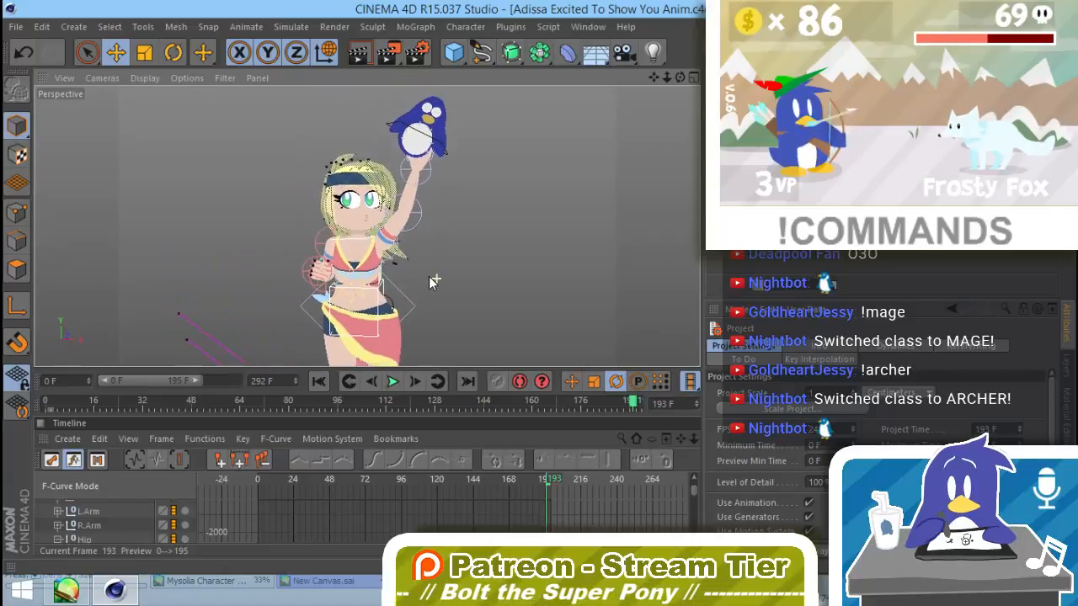
{"action": "right_click_drag", "start_coordinate": [429, 276], "coordinate": [416, 278], "text": "alt"}
{"action": "middle_click_drag", "start_coordinate": [415, 278], "coordinate": [426, 267], "text": "alt"}
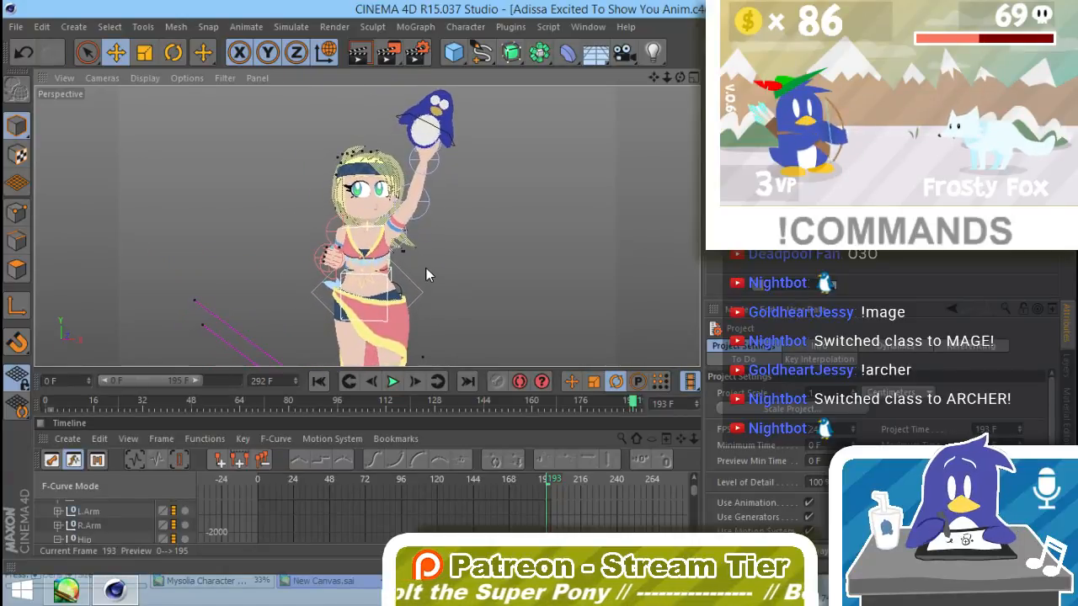
Step: Test-render the preview range without saving, stopping before the last frames, and play back the rendered frames
{"action": "left_click", "coordinate": [385, 52]}
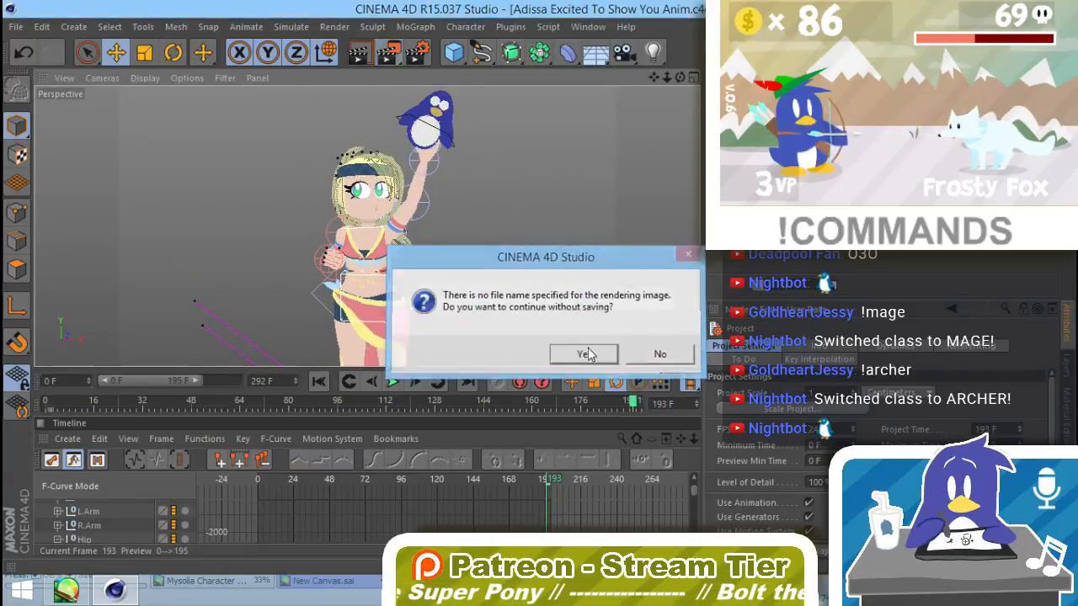
{"action": "left_click", "coordinate": [585, 354]}
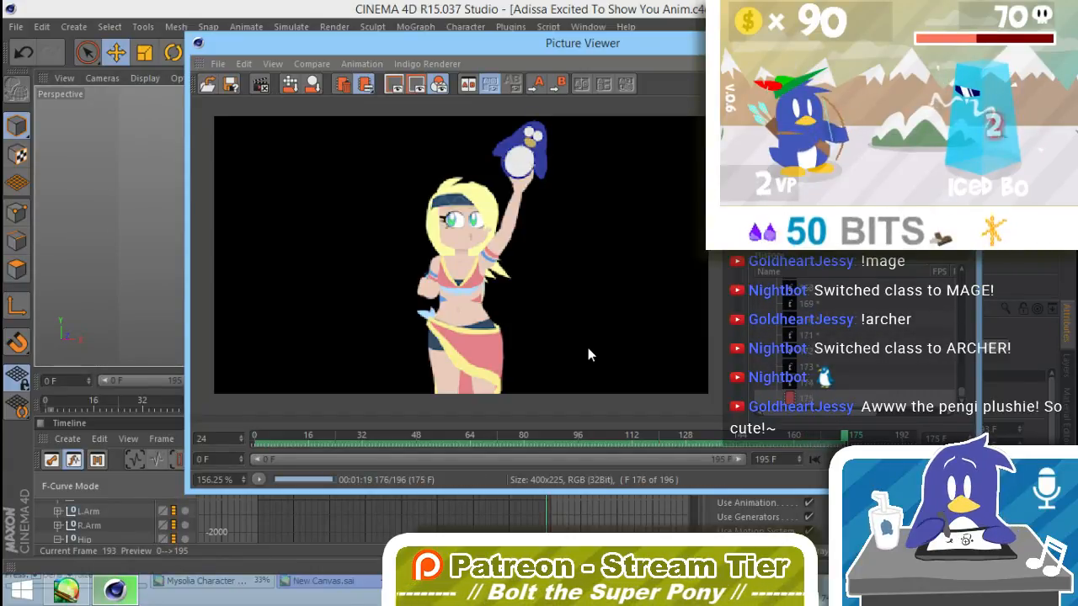
{"action": "left_click", "coordinate": [259, 84]}
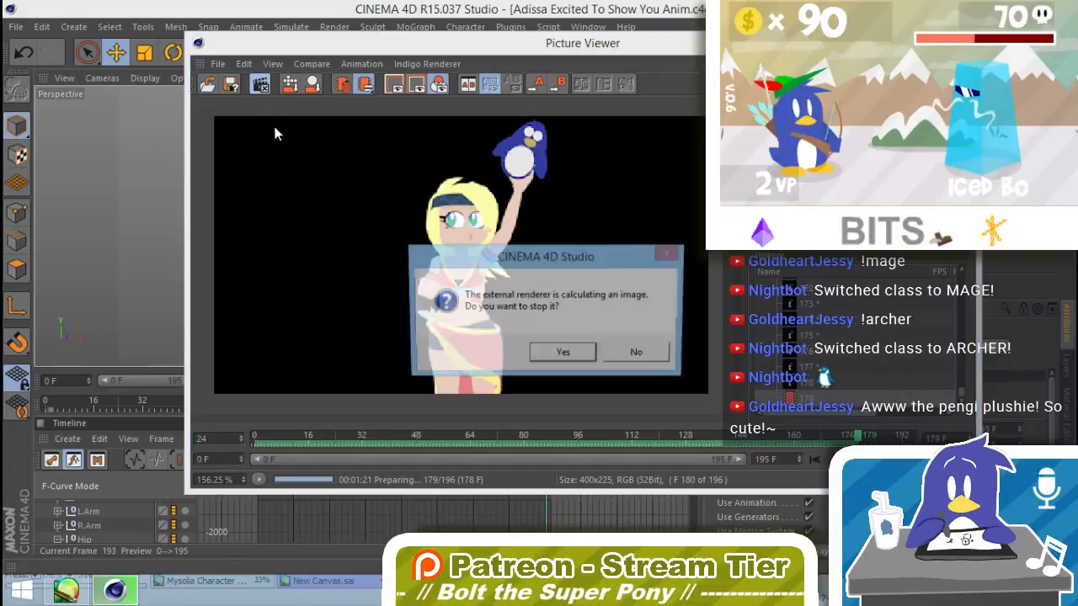
{"action": "left_click", "coordinate": [568, 355]}
{"action": "key", "text": "F8"}
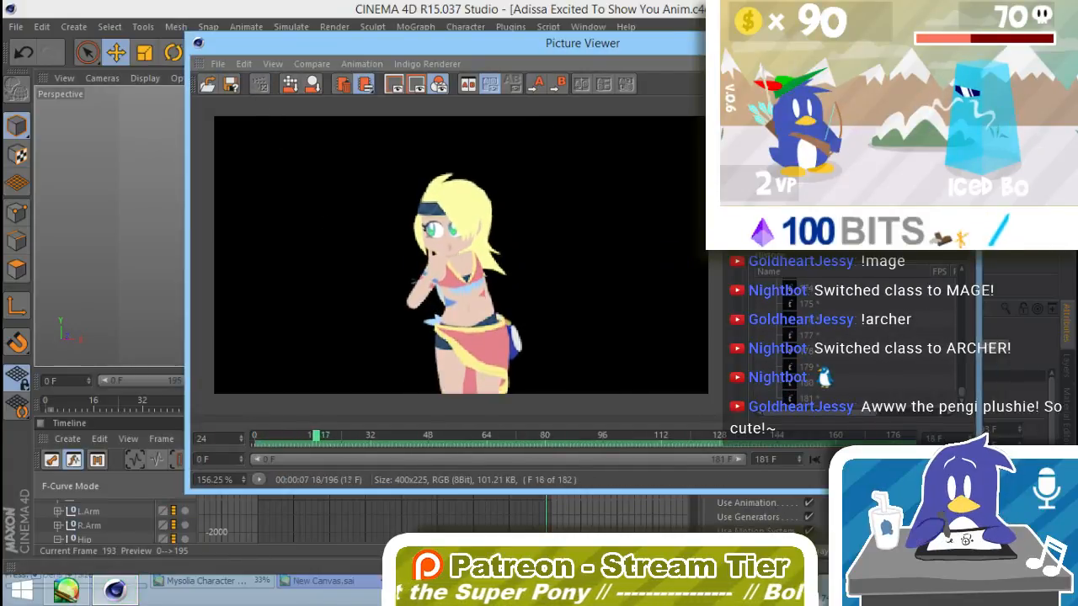
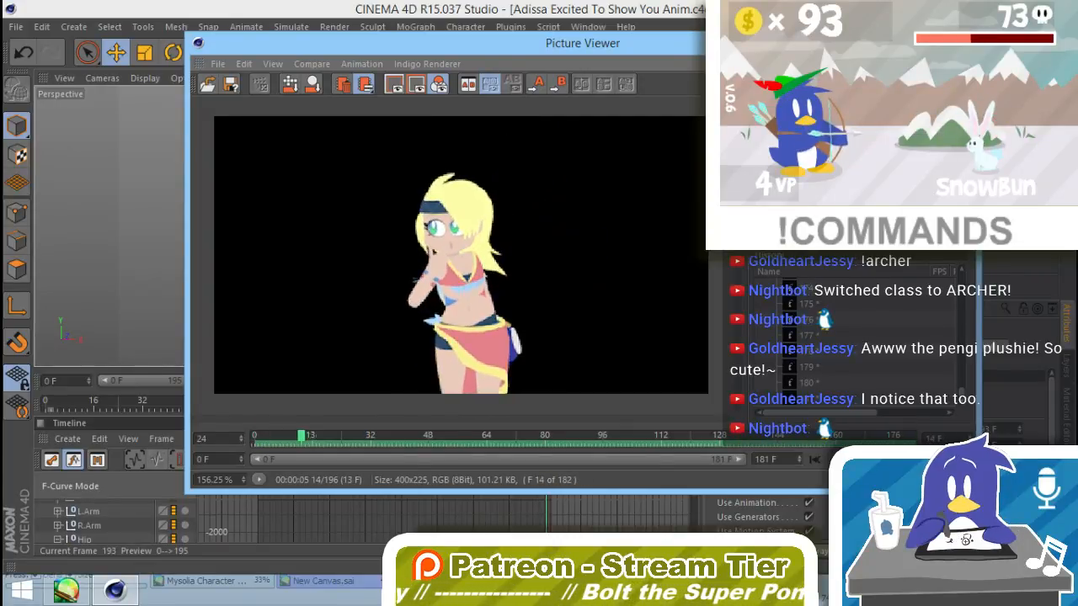
Step: Review the rendered Adissa animation in the Picture Viewer frame by frame, from frame 0 through the penguin lift around frame 167
{"action": "left_click_drag", "start_coordinate": [476, 436], "coordinate": [260, 439]}
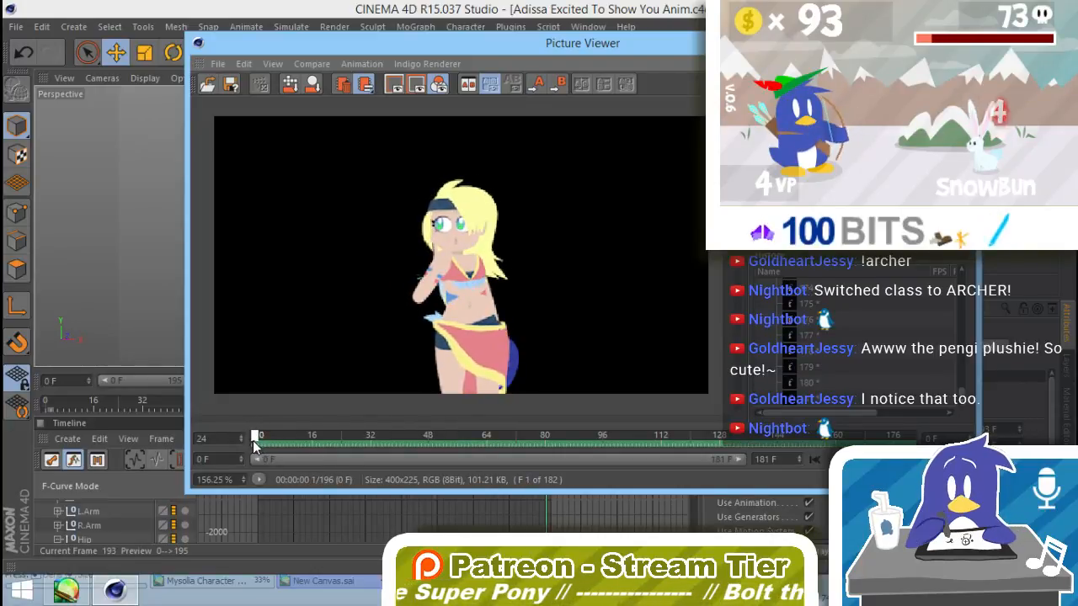
{"action": "left_click_drag", "start_coordinate": [255, 445], "coordinate": [445, 447]}
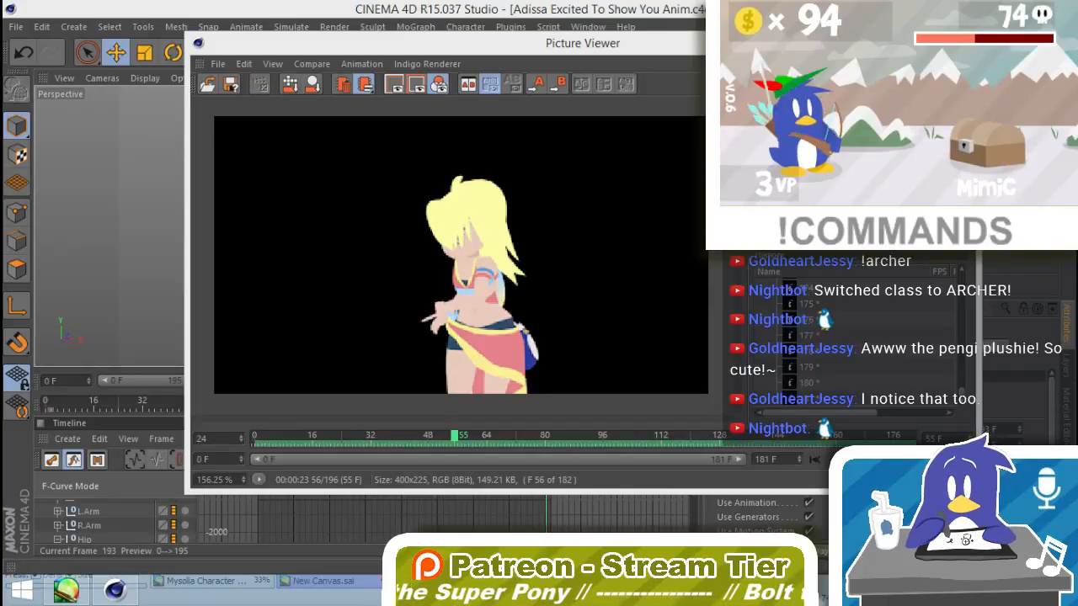
{"action": "left_click_drag", "start_coordinate": [455, 435], "coordinate": [534, 442]}
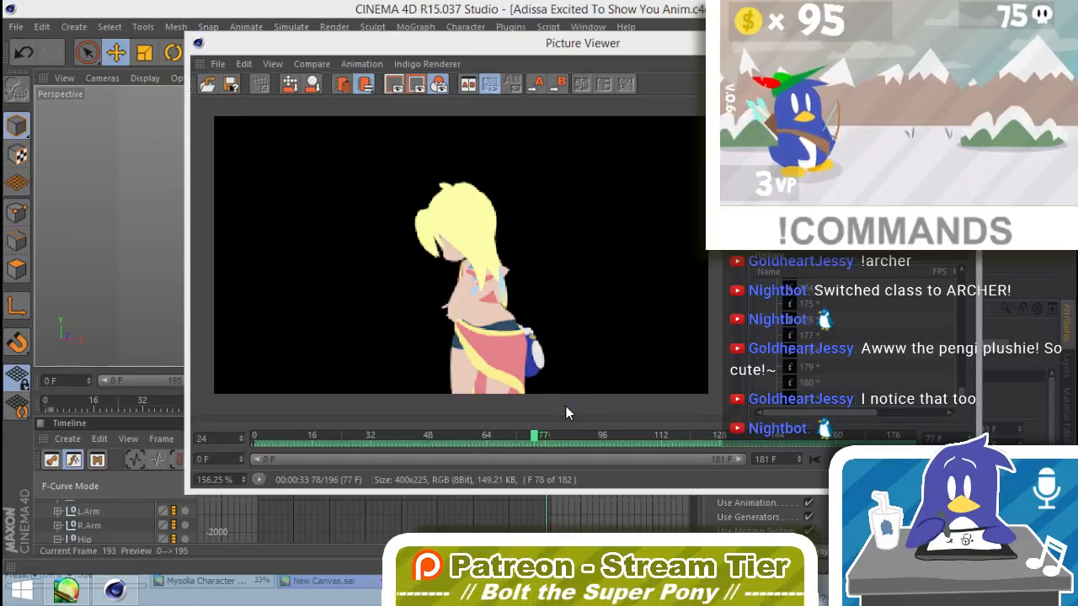
{"action": "left_click_drag", "start_coordinate": [533, 436], "coordinate": [560, 444]}
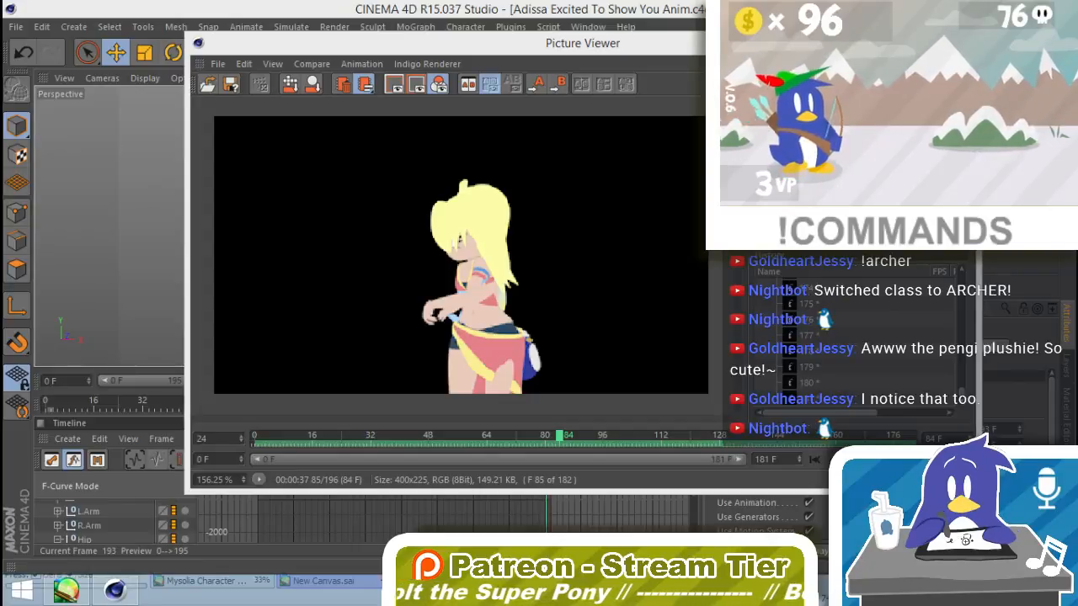
{"action": "left_click_drag", "start_coordinate": [564, 441], "coordinate": [620, 439]}
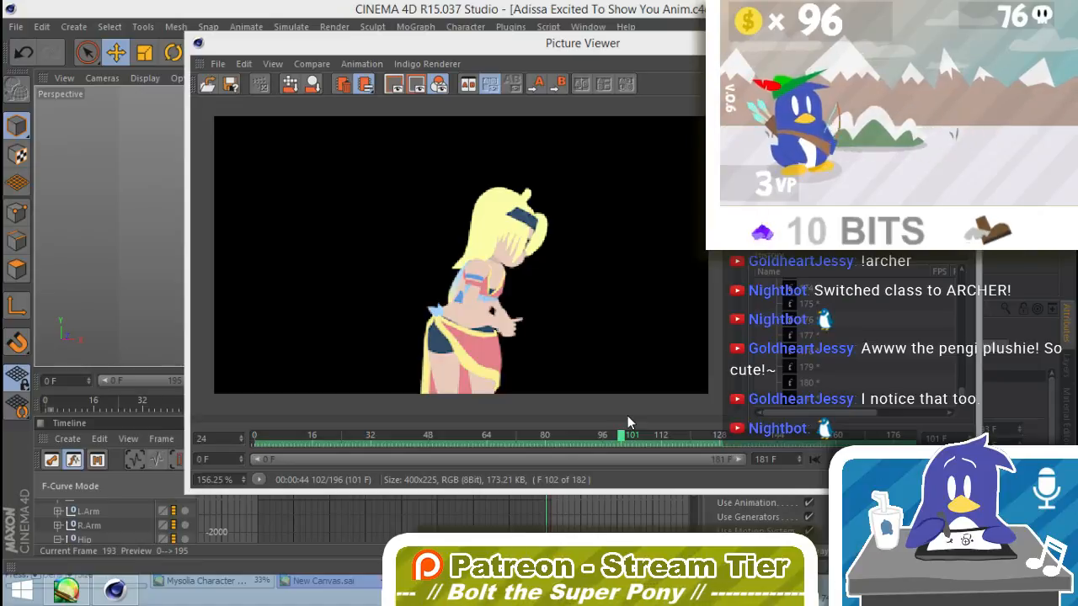
{"action": "left_click_drag", "start_coordinate": [630, 435], "coordinate": [754, 454]}
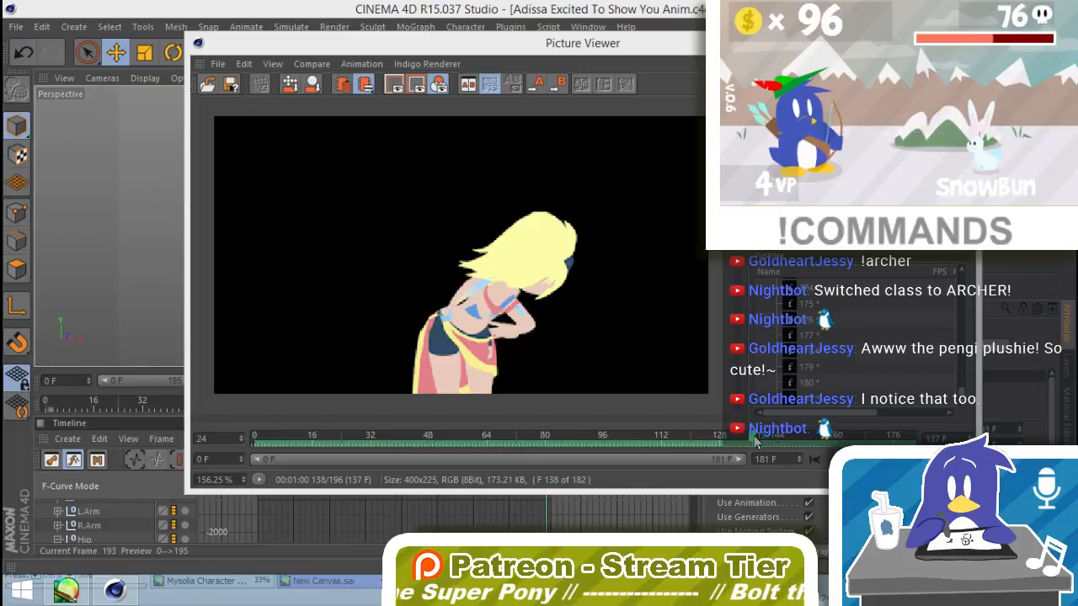
{"action": "left_click_drag", "start_coordinate": [722, 437], "coordinate": [806, 437]}
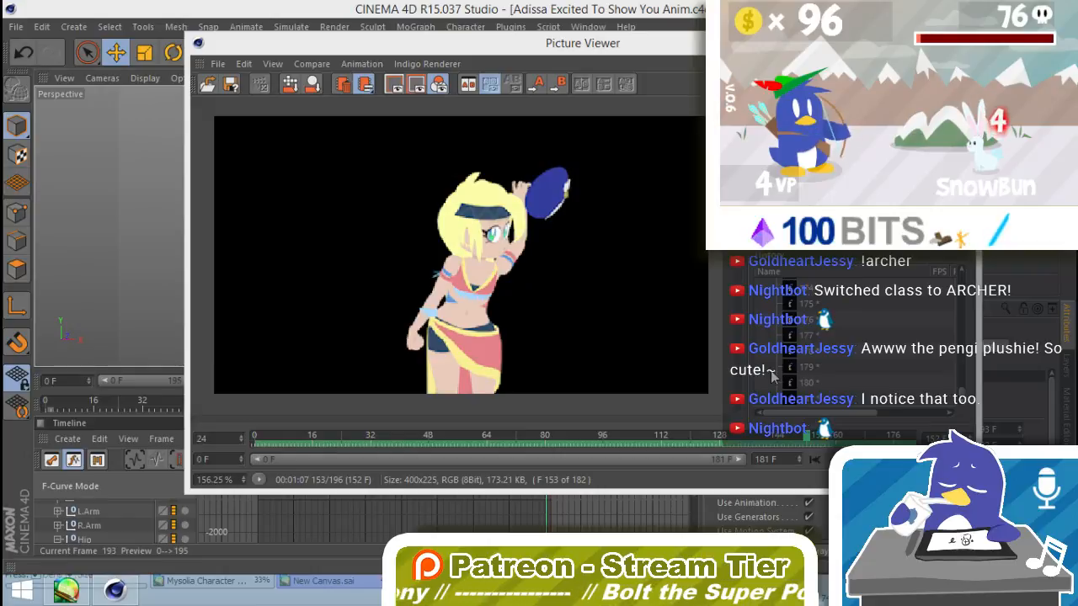
{"action": "left_click", "coordinate": [806, 439]}
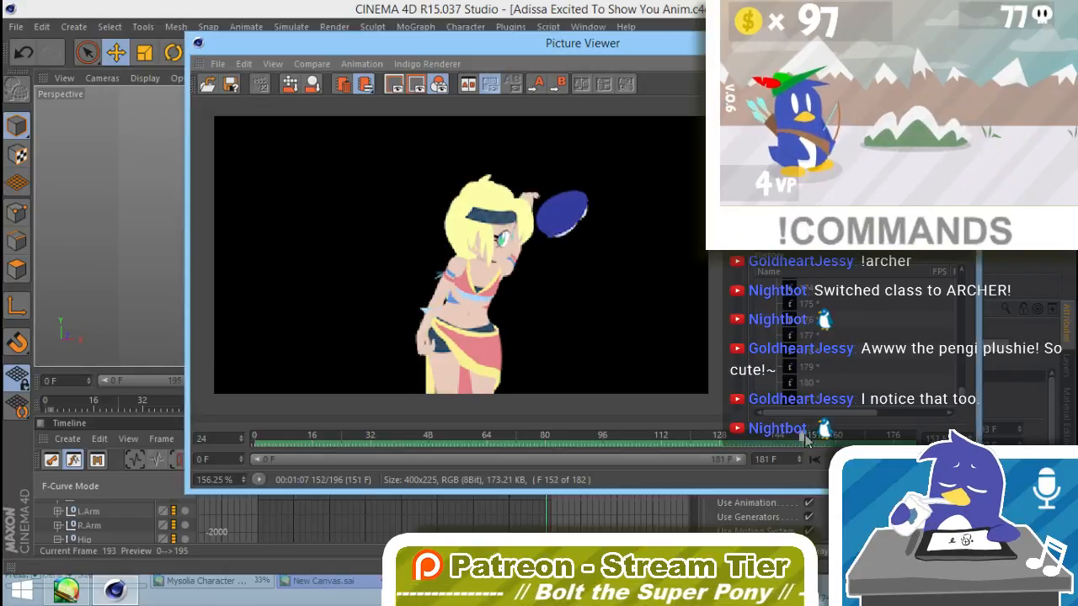
{"action": "left_click_drag", "start_coordinate": [806, 438], "coordinate": [835, 434]}
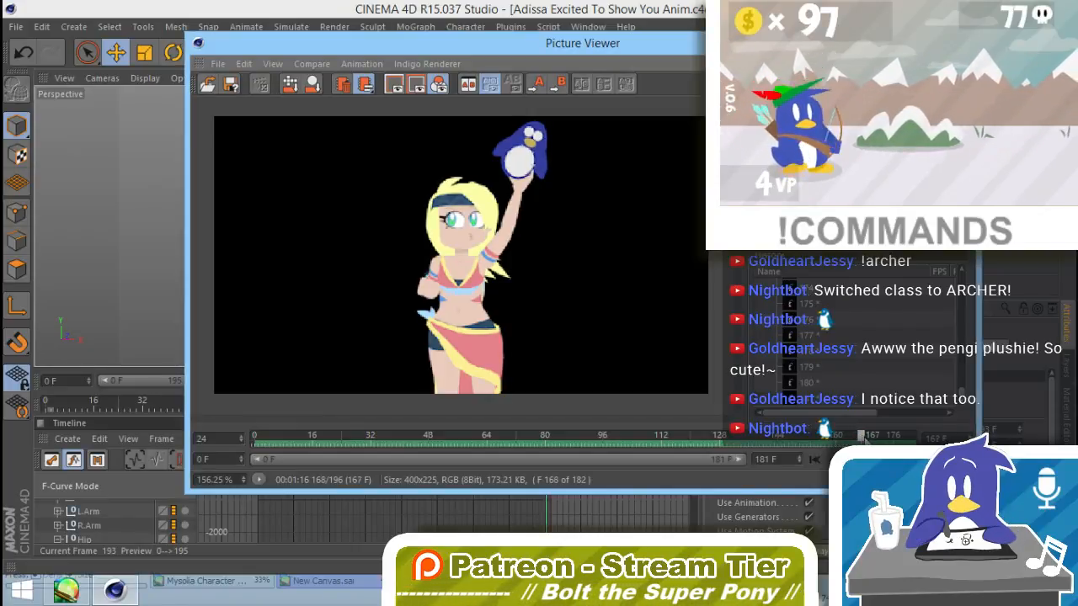
{"action": "mouse_move", "coordinate": [863, 436]}
{"action": "left_mouse_down"}
{"action": "mouse_move", "coordinate": [902, 436]}
{"action": "mouse_move", "coordinate": [803, 436]}
{"action": "mouse_move", "coordinate": [845, 436]}
{"action": "left_mouse_up"}
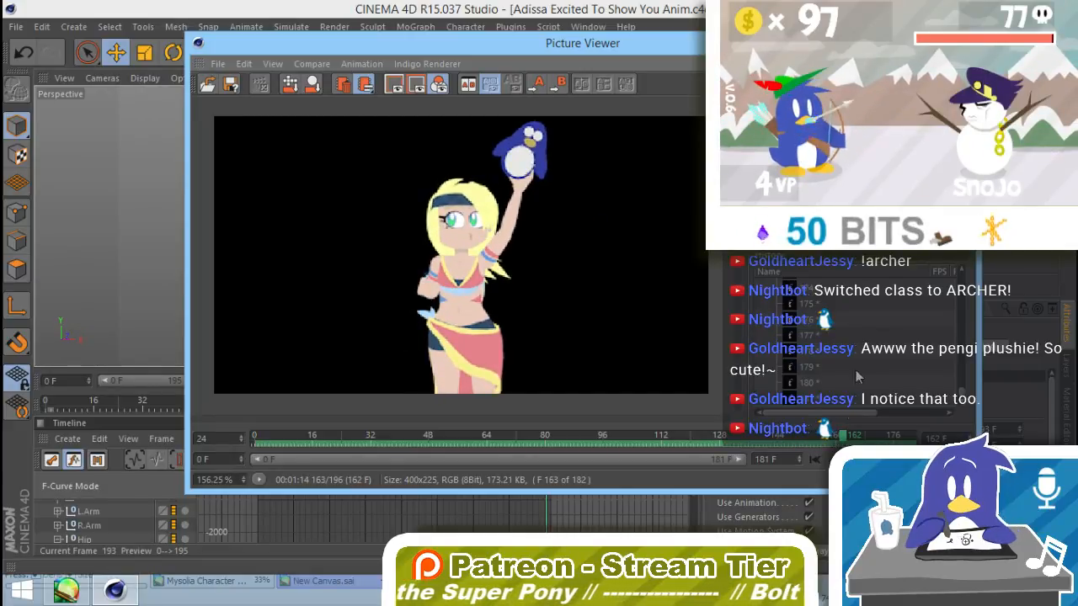
Step: Delete the older Kitna renders at the head of the Picture Viewer history, including Kitna Rota
{"action": "left_click", "coordinate": [914, 413]}
{"action": "left_click_drag", "start_coordinate": [962, 393], "coordinate": [962, 271]}
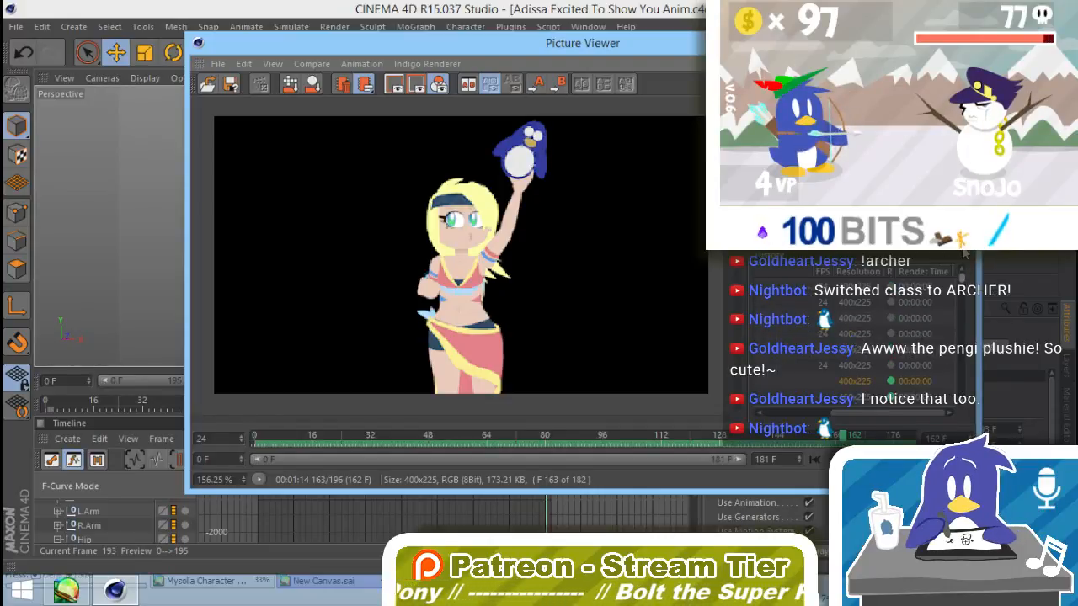
{"action": "left_click", "coordinate": [871, 366]}
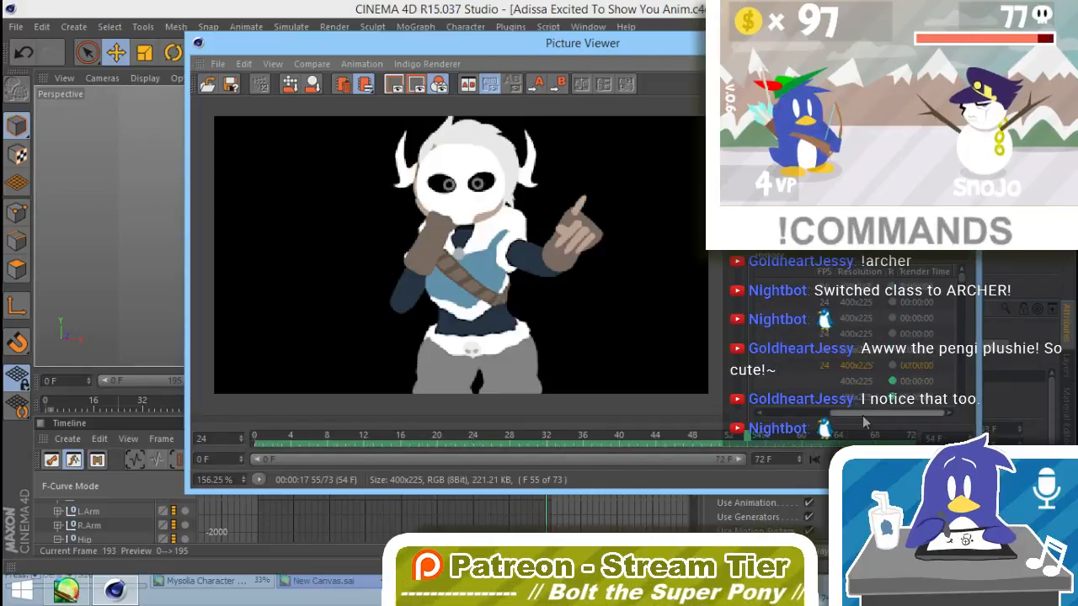
{"action": "left_click", "coordinate": [758, 415]}
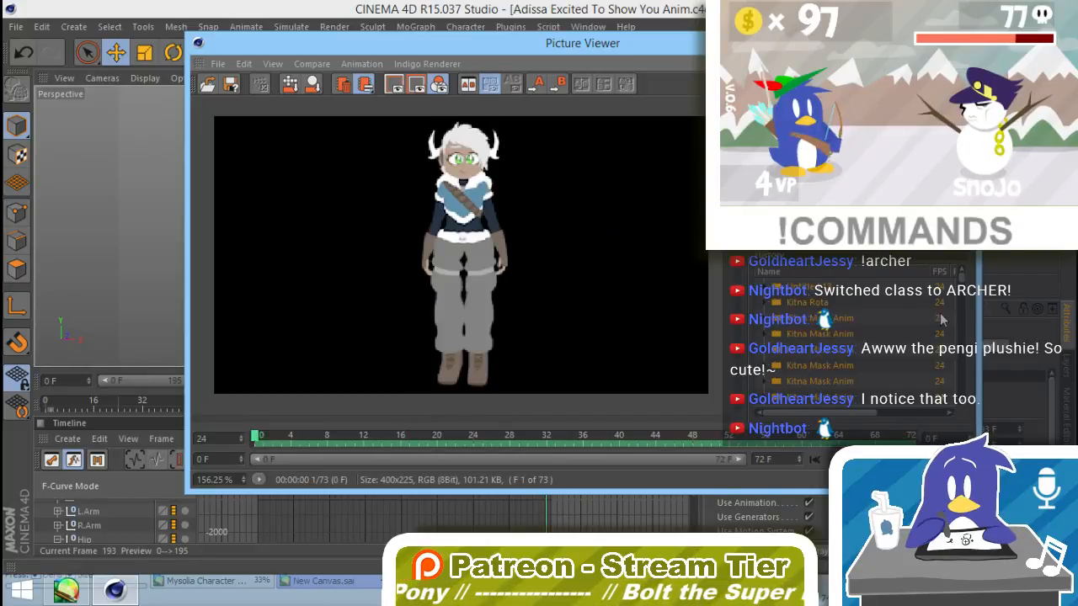
{"action": "key", "text": "Delete"}
{"action": "left_click", "coordinate": [591, 355]}
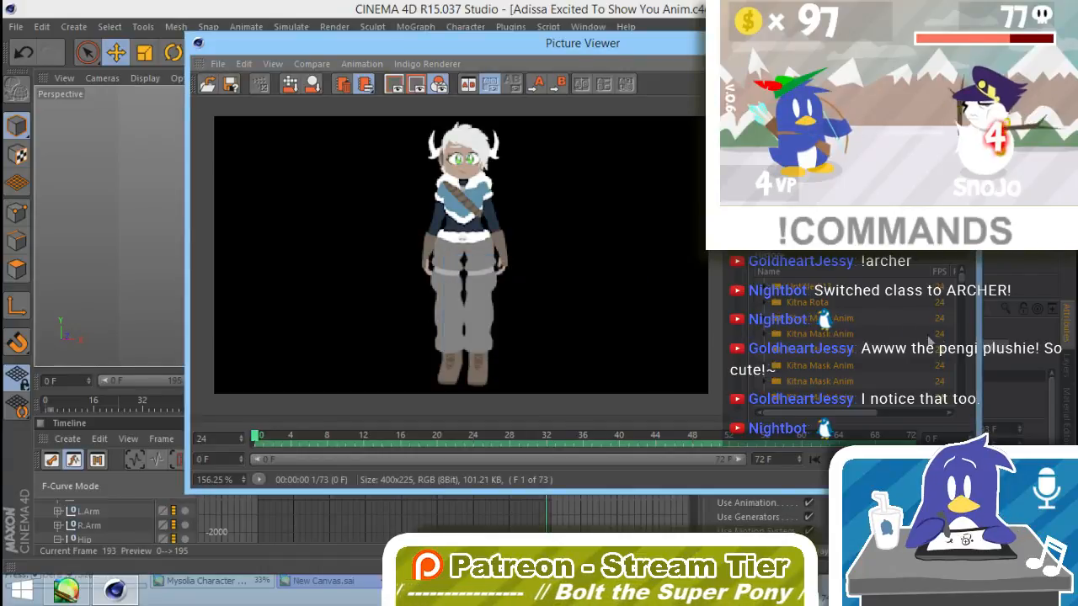
Step: Collapse the expanded Kitna Mask Anim render folders in the history and delete them all
{"action": "left_click", "coordinate": [764, 287]}
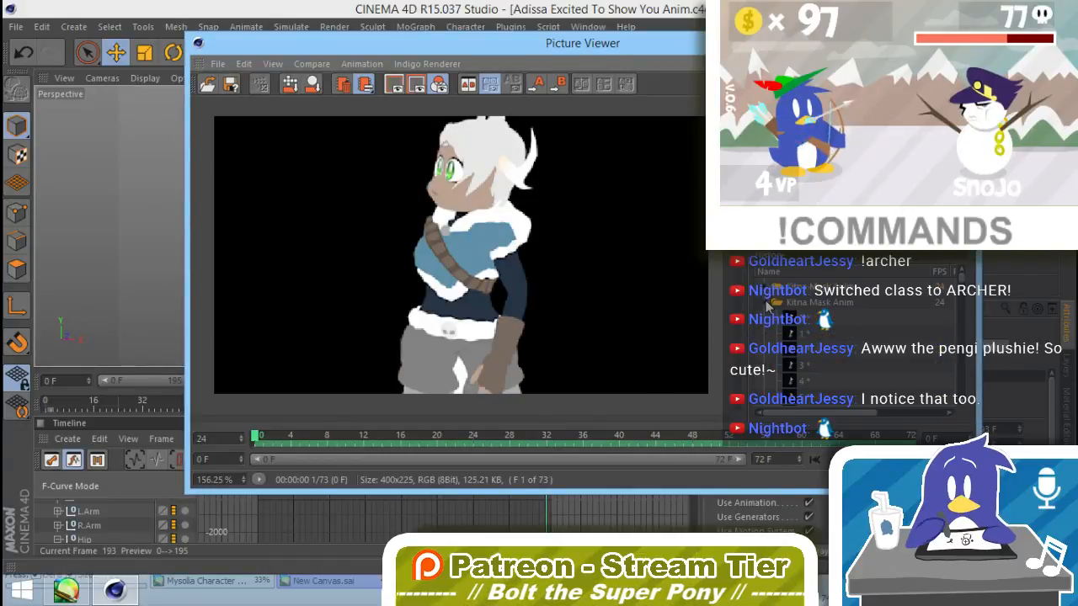
{"action": "left_click", "coordinate": [766, 303]}
{"action": "left_click", "coordinate": [765, 335]}
{"action": "left_click", "coordinate": [765, 350]}
{"action": "left_click", "coordinate": [766, 366]}
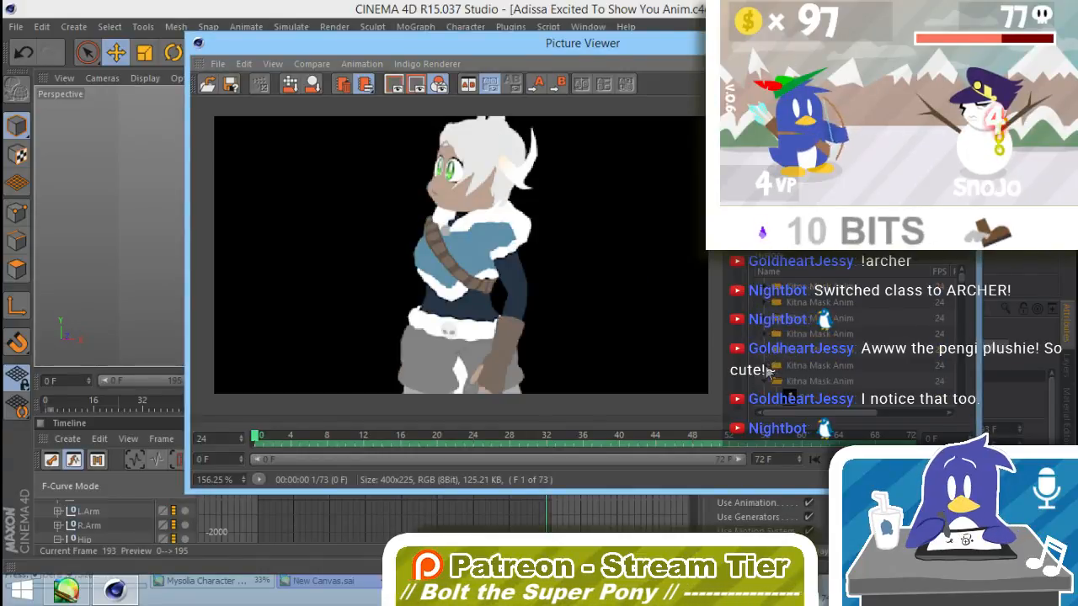
{"action": "left_click", "coordinate": [765, 382]}
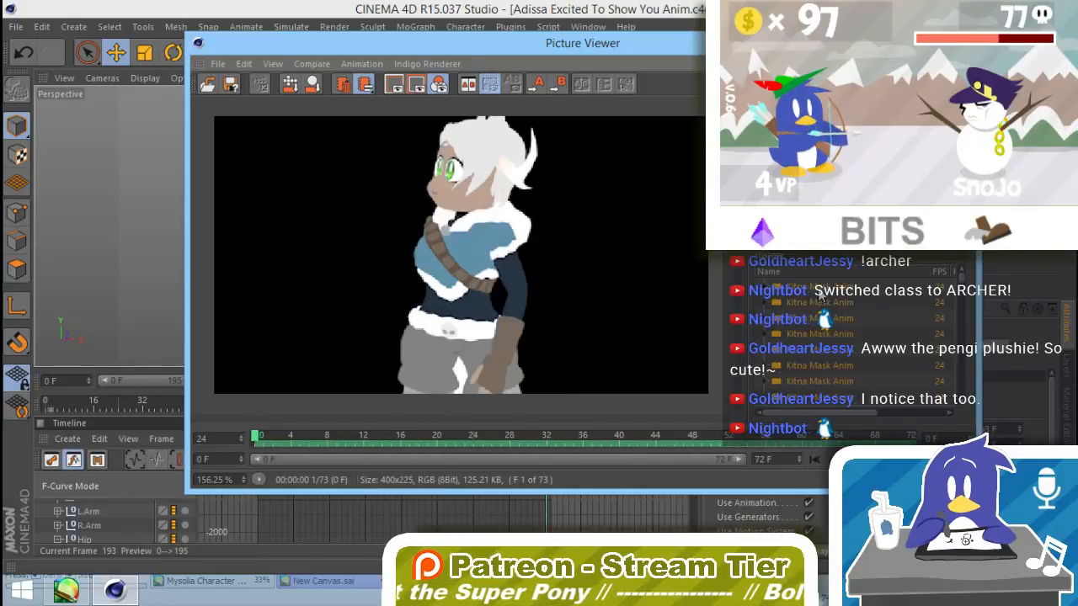
{"action": "left_click", "coordinate": [1002, 305]}
{"action": "left_click", "coordinate": [524, 345]}
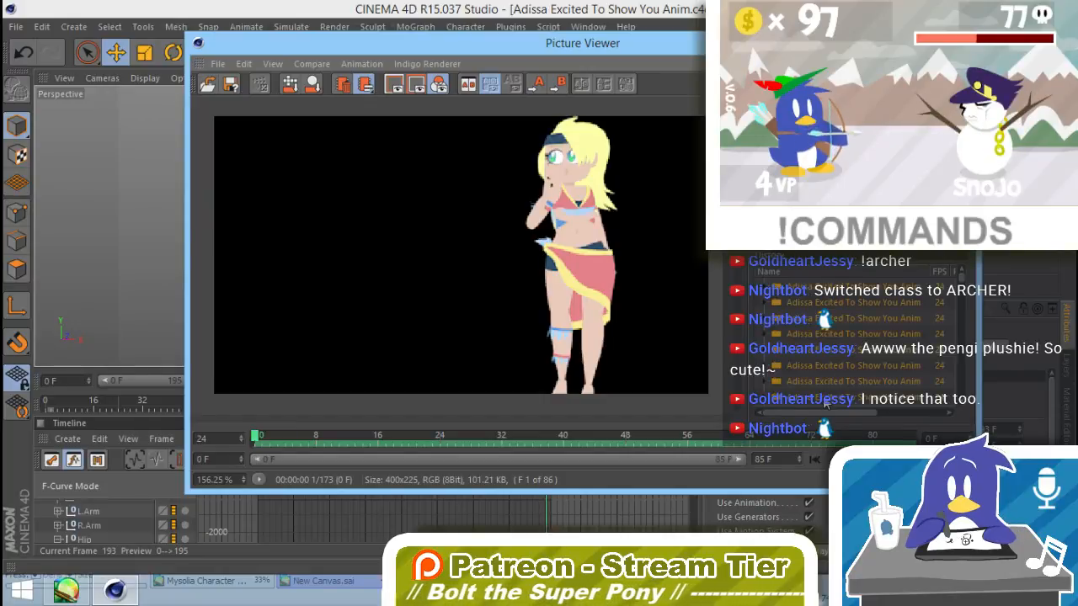
Step: Delete the older Adissa Excited To Show You Anim renders from the history, then close the Picture Viewer
{"action": "key", "text": "Delete"}
{"action": "left_click", "coordinate": [525, 347]}
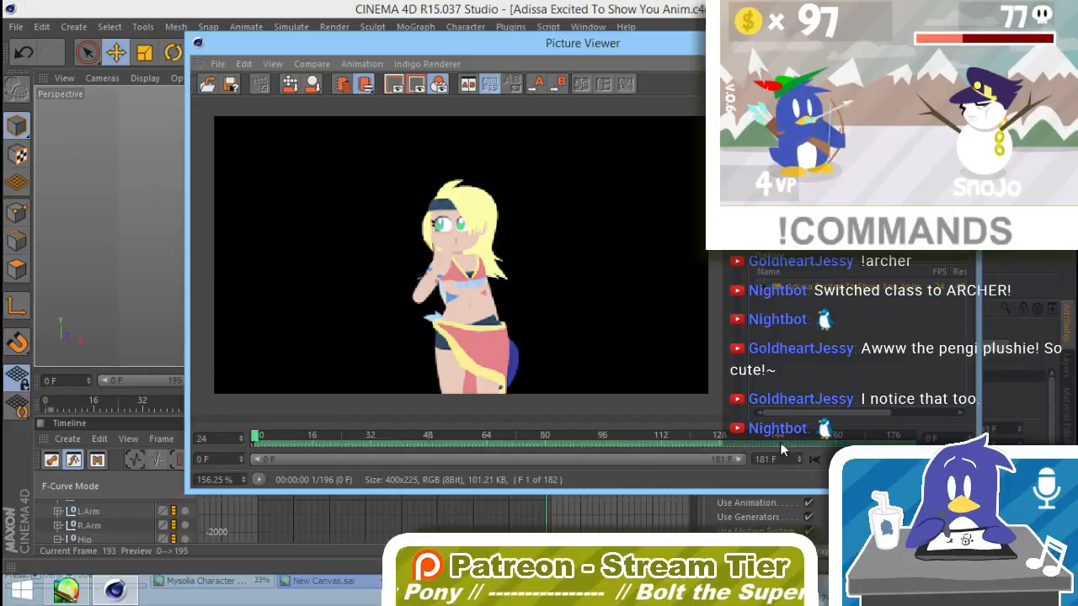
{"action": "left_click", "coordinate": [878, 460]}
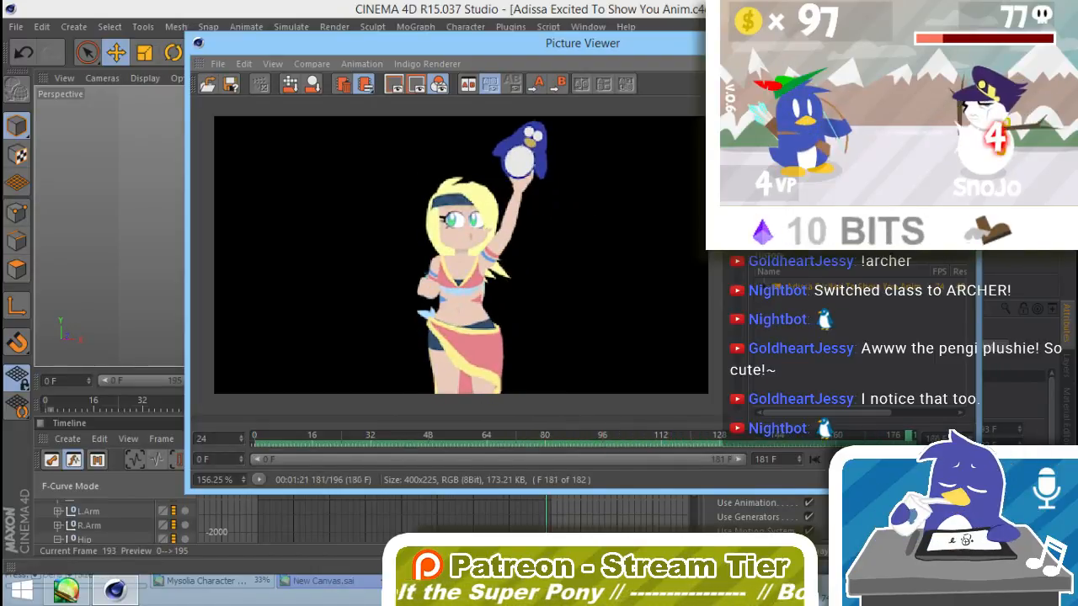
{"action": "left_click", "coordinate": [959, 40]}
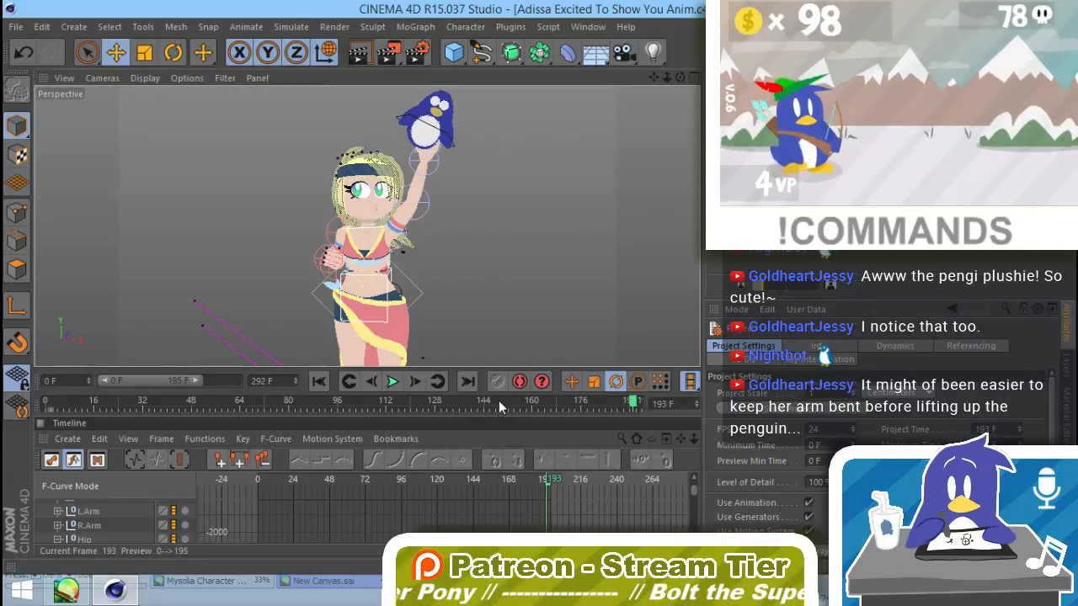
Step: Examine the arm and penguin plush motion between frames 138 and 166 from several angles, ending at frame 148
{"action": "left_click_drag", "start_coordinate": [499, 399], "coordinate": [465, 396]}
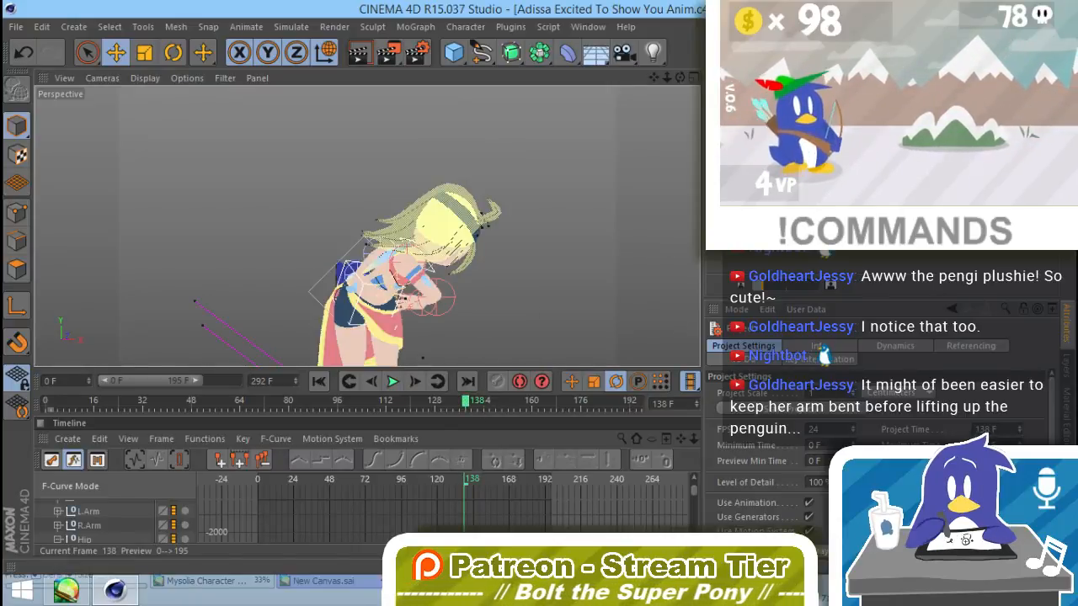
{"action": "left_click_drag", "start_coordinate": [469, 342], "coordinate": [483, 361], "text": "alt"}
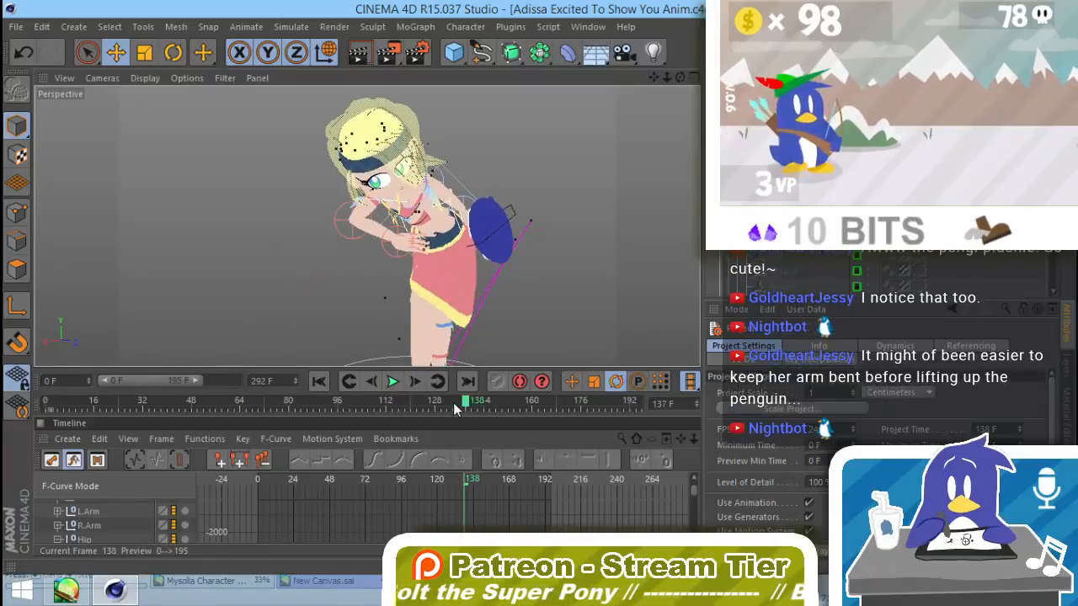
{"action": "left_click_drag", "start_coordinate": [452, 402], "coordinate": [496, 428]}
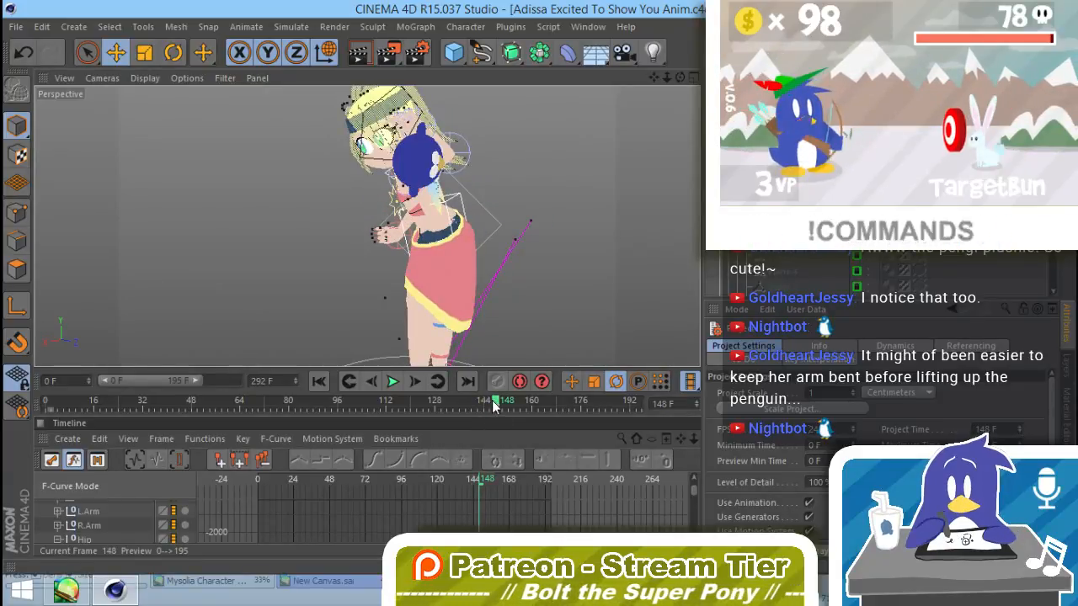
{"action": "left_click_drag", "start_coordinate": [463, 276], "coordinate": [623, 328], "text": "alt"}
{"action": "left_click_drag", "start_coordinate": [488, 402], "coordinate": [493, 399]}
{"action": "left_click_drag", "start_coordinate": [569, 243], "coordinate": [549, 316], "text": "alt"}
{"action": "left_click_drag", "start_coordinate": [481, 410], "coordinate": [545, 405]}
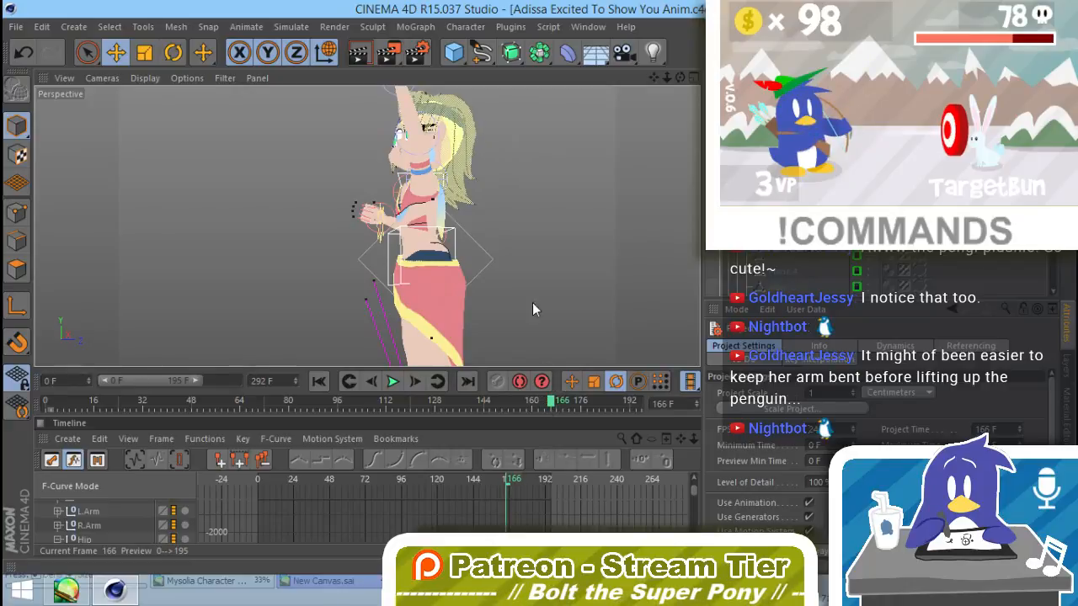
{"action": "left_click_drag", "start_coordinate": [532, 303], "coordinate": [357, 166], "text": "alt"}
{"action": "middle_click_drag", "start_coordinate": [358, 166], "coordinate": [370, 258], "text": "alt"}
{"action": "left_click_drag", "start_coordinate": [371, 258], "coordinate": [408, 242], "text": "alt"}
{"action": "middle_click_drag", "start_coordinate": [493, 321], "coordinate": [564, 296], "text": "alt"}
{"action": "left_click_drag", "start_coordinate": [552, 401], "coordinate": [497, 402]}
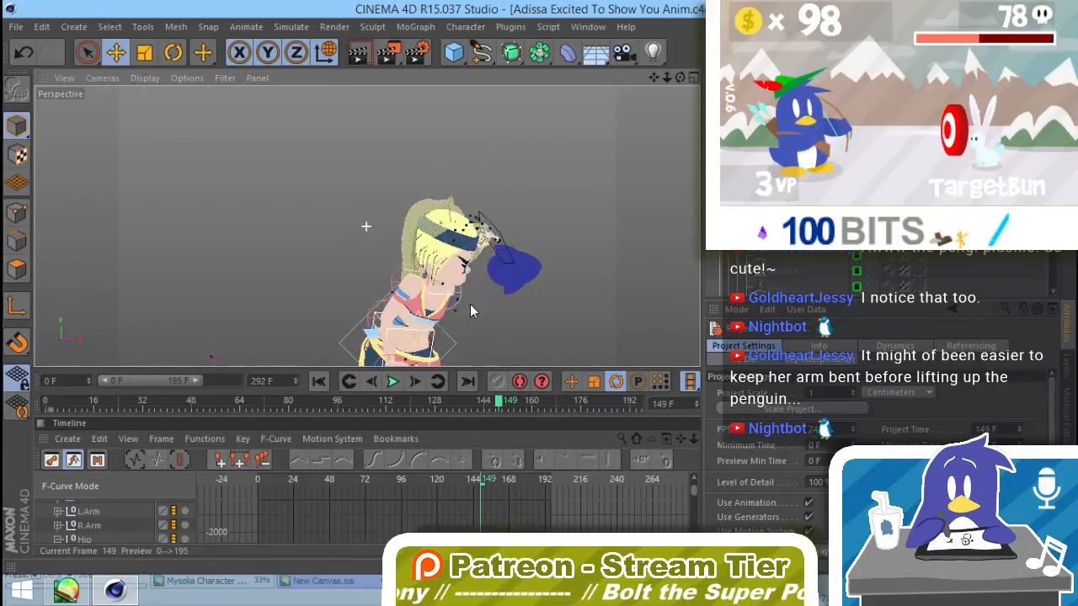
{"action": "left_click_drag", "start_coordinate": [470, 306], "coordinate": [328, 314], "text": "alt"}
{"action": "left_click_drag", "start_coordinate": [487, 313], "coordinate": [477, 315], "text": "alt"}
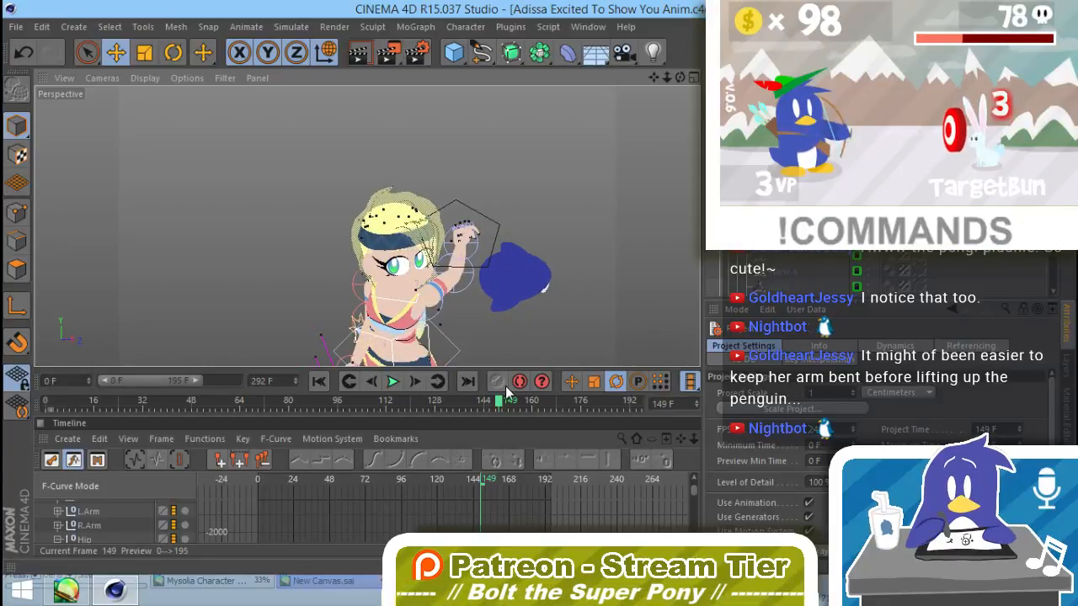
{"action": "left_click_drag", "start_coordinate": [507, 394], "coordinate": [498, 397]}
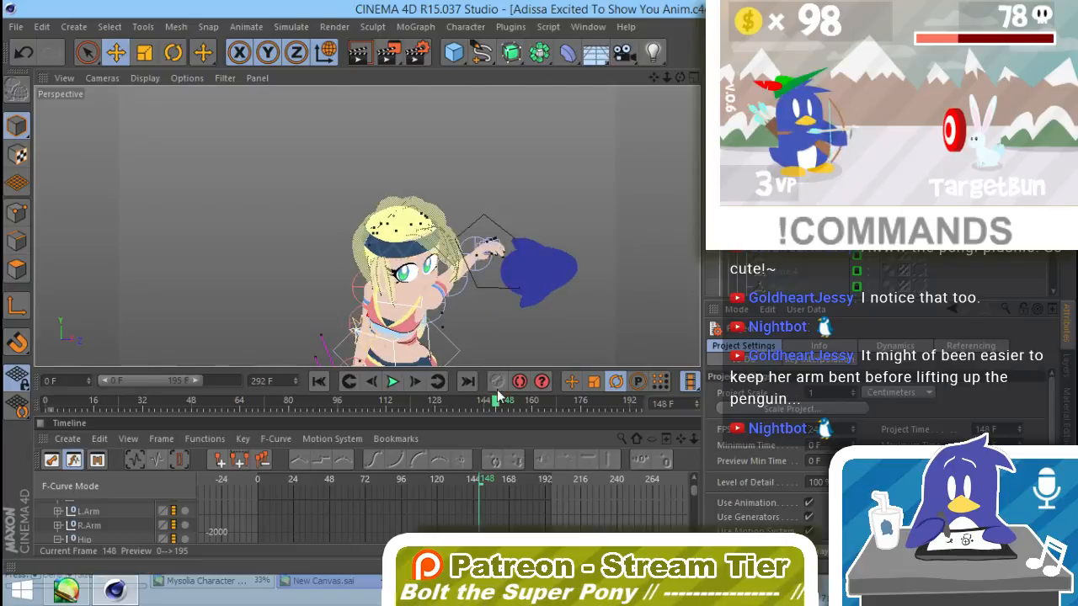
{"action": "left_click_drag", "start_coordinate": [524, 329], "coordinate": [451, 269], "text": "alt"}
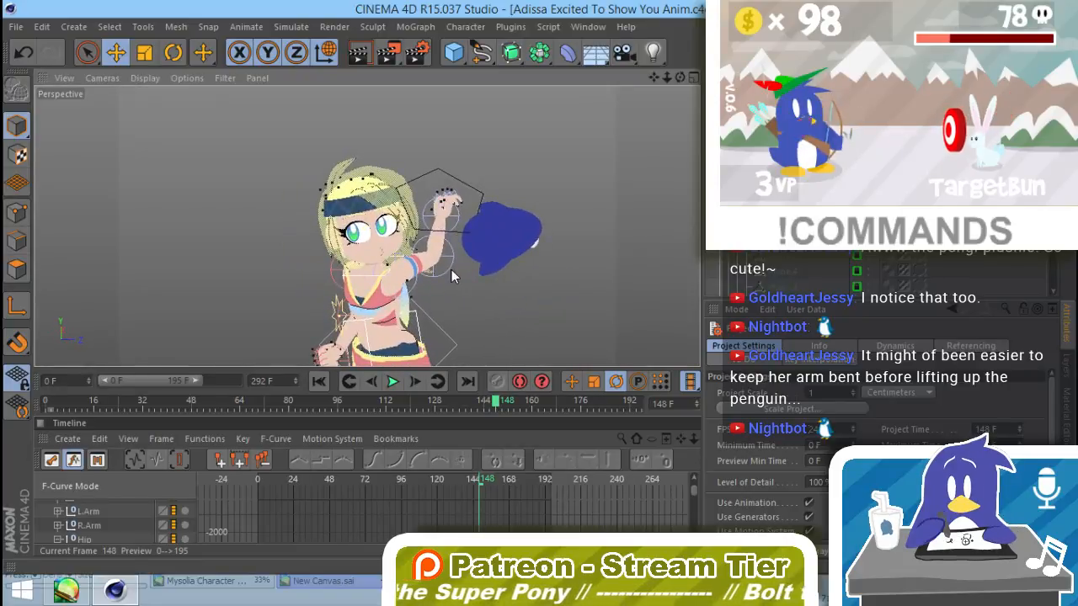
Step: Enable the PSR constraint on the penguin plush's constraint tag and check its PSR and Parent settings
{"action": "left_click", "coordinate": [904, 202]}
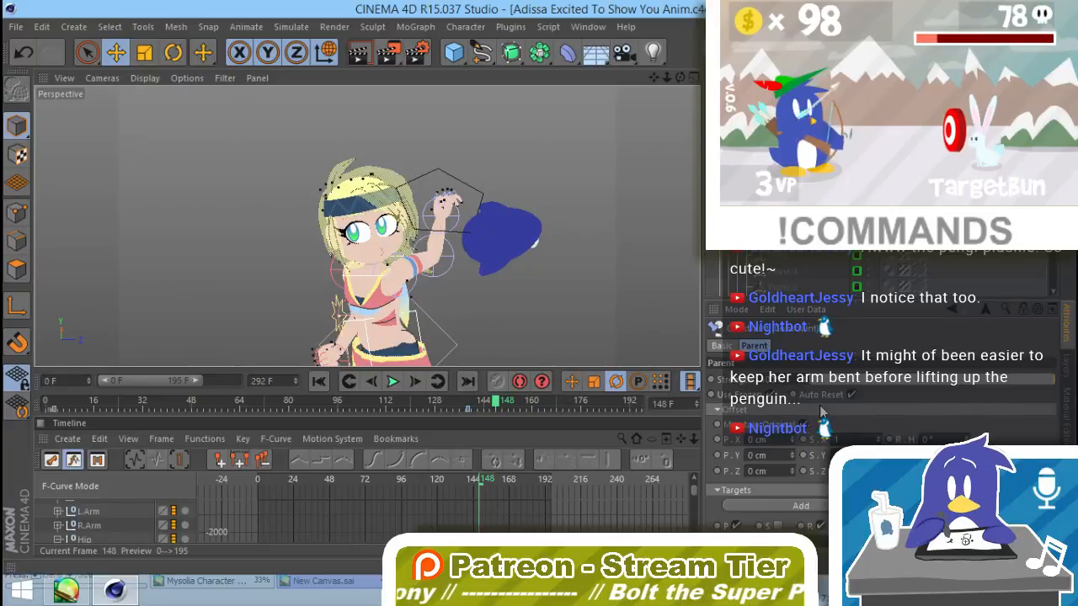
{"action": "left_click", "coordinate": [719, 346]}
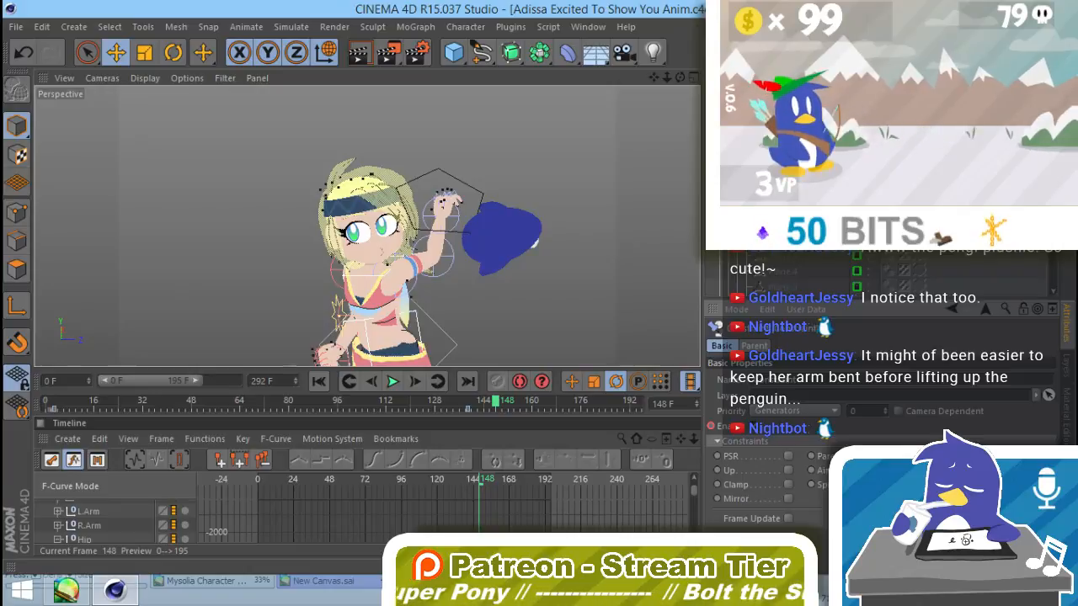
{"action": "left_click", "coordinate": [788, 456]}
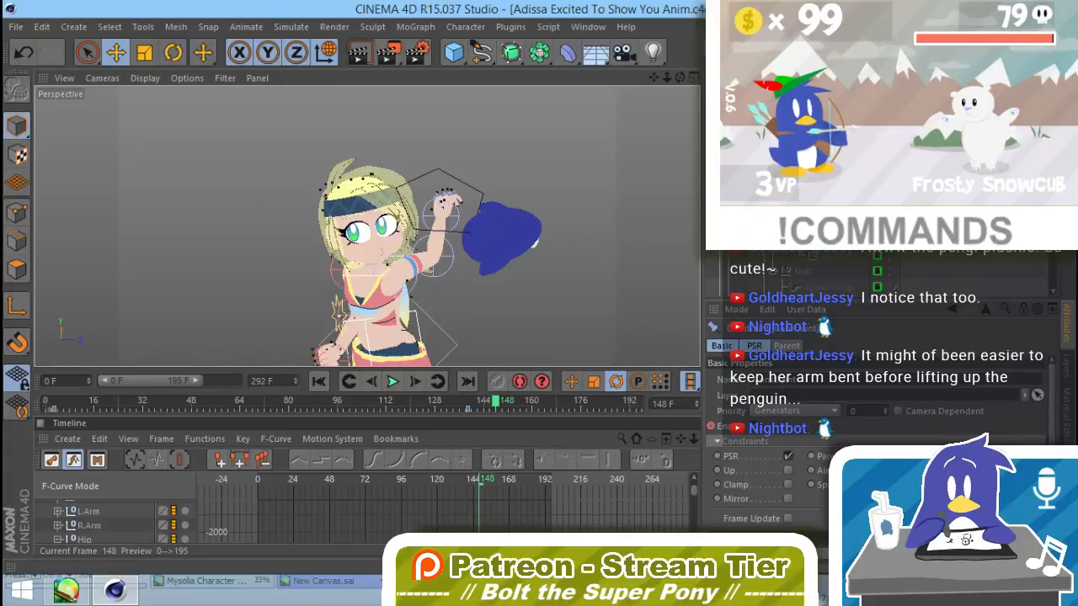
{"action": "left_click", "coordinate": [787, 346]}
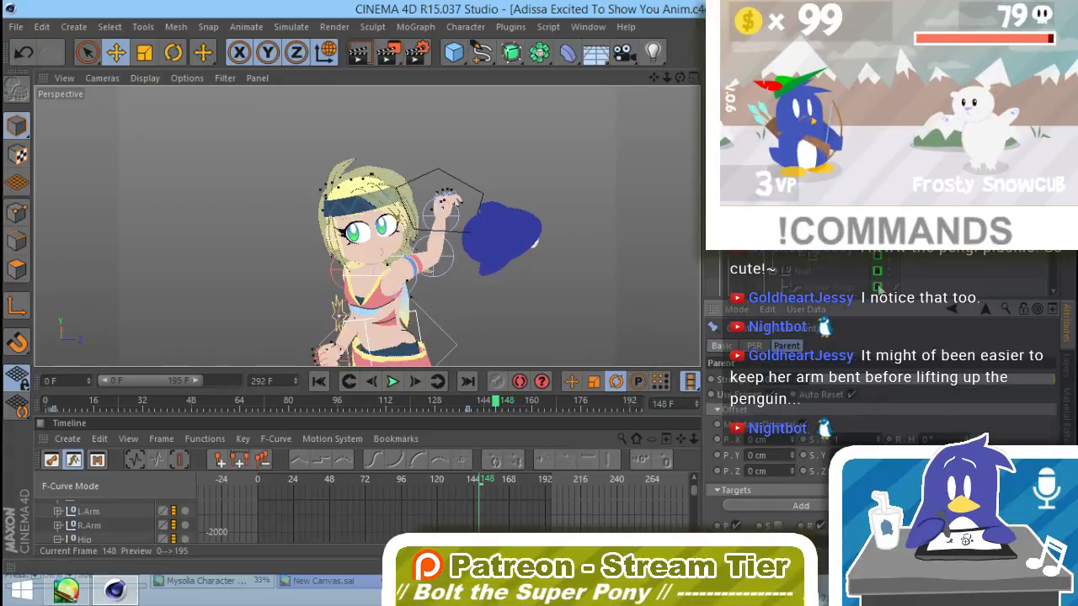
{"action": "left_click", "coordinate": [754, 345]}
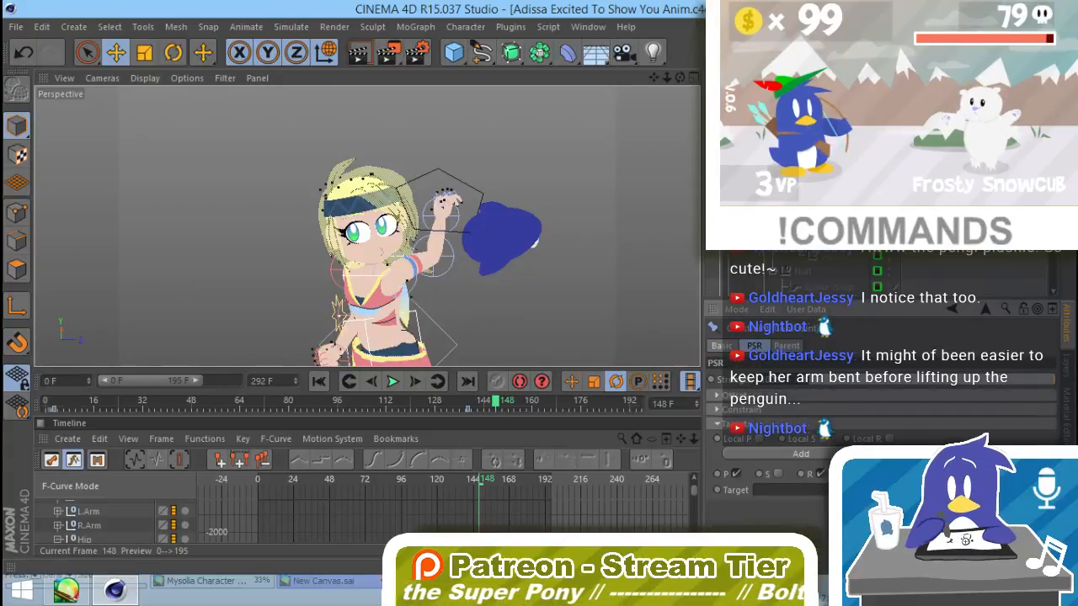
{"action": "left_click", "coordinate": [721, 345]}
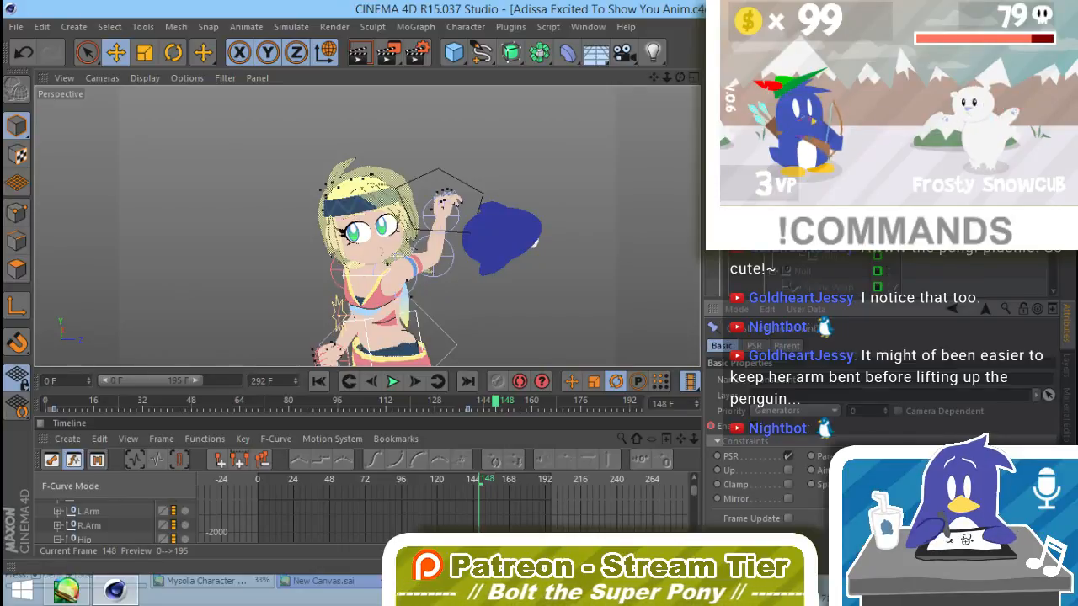
Step: Check the constraint tag's PSR and Basic settings and compare the pose at frames 53 and 176
{"action": "left_click_drag", "start_coordinate": [475, 477], "coordinate": [335, 478]}
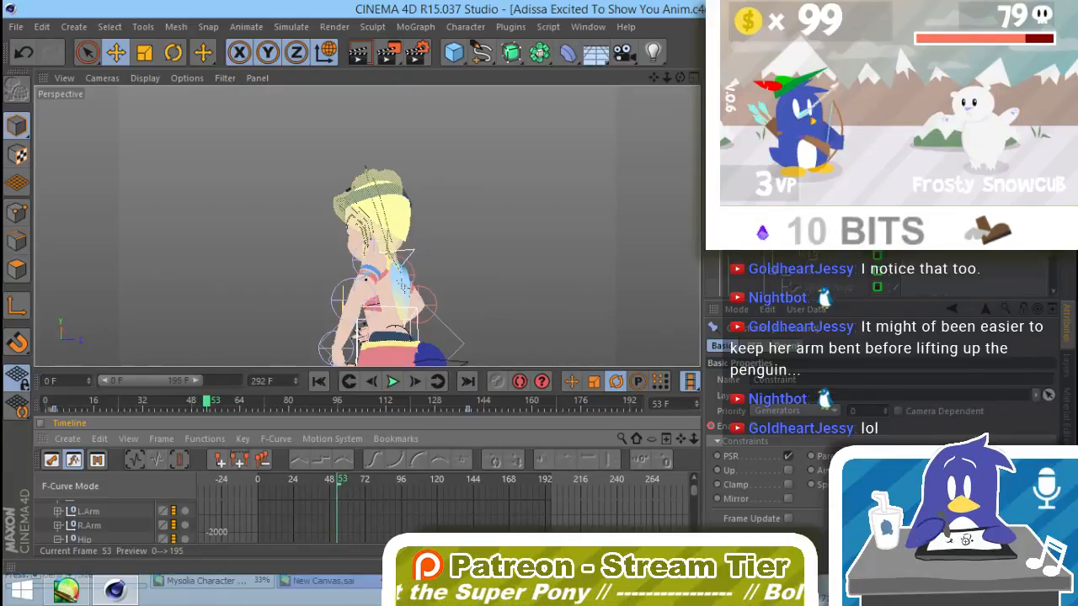
{"action": "left_click", "coordinate": [789, 341]}
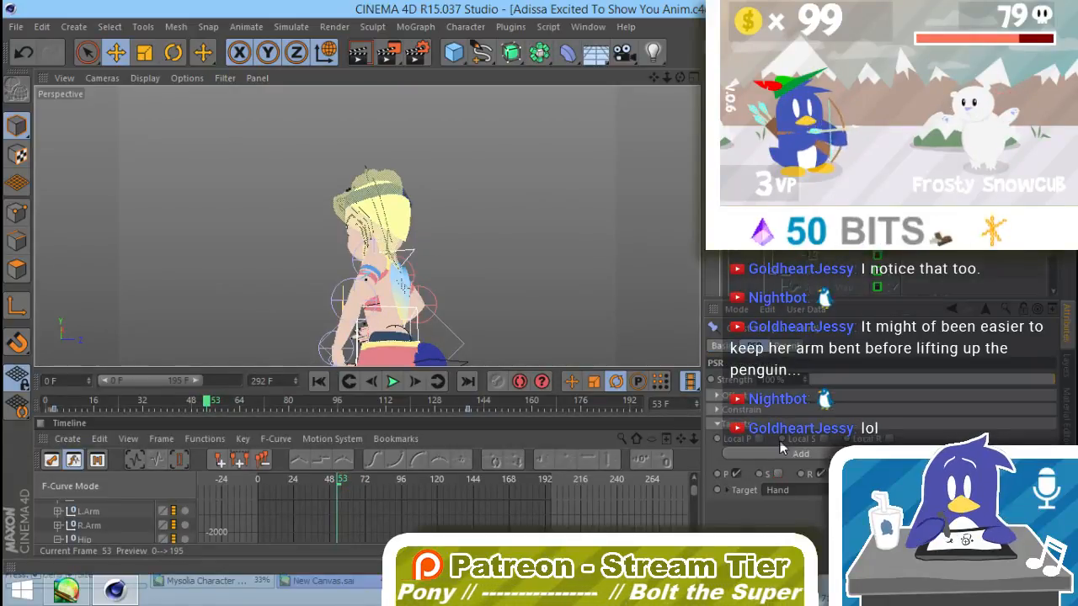
{"action": "left_click", "coordinate": [727, 346]}
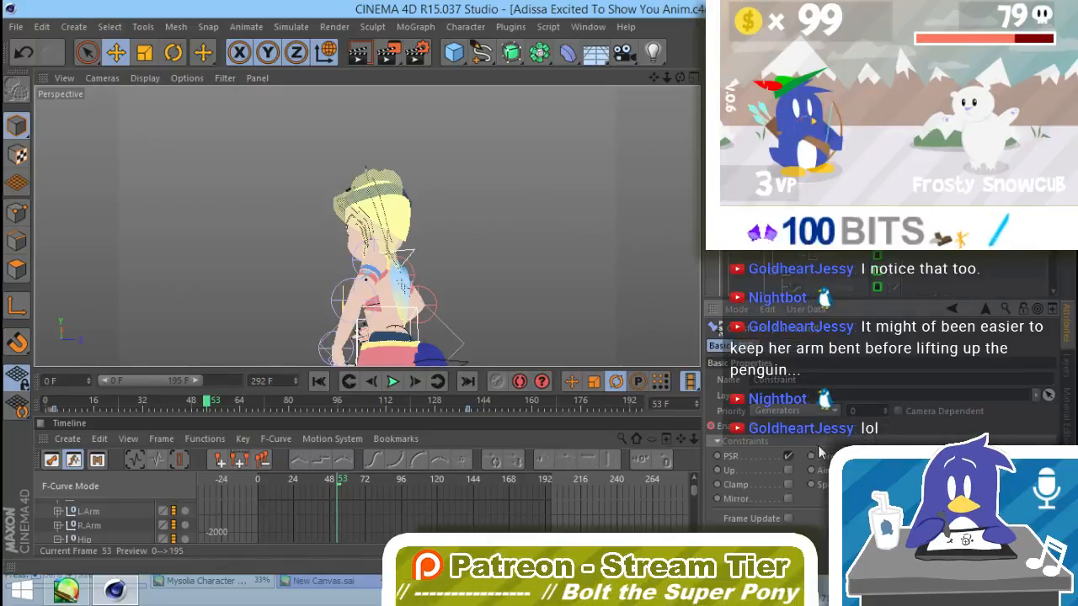
{"action": "left_click_drag", "start_coordinate": [337, 488], "coordinate": [523, 484]}
Step: At frame 176, with axis editing enabled, rotate the penguin plush upright and reposition it on her raised hand, then deselect it
{"action": "left_click_drag", "start_coordinate": [476, 255], "coordinate": [615, 303], "text": "alt"}
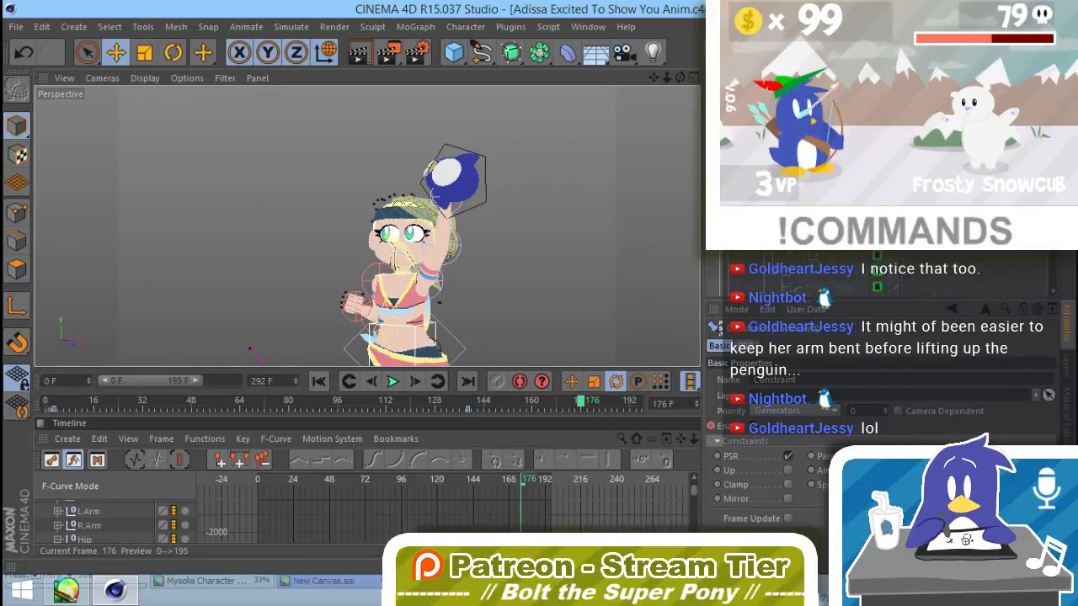
{"action": "left_click", "coordinate": [774, 186]}
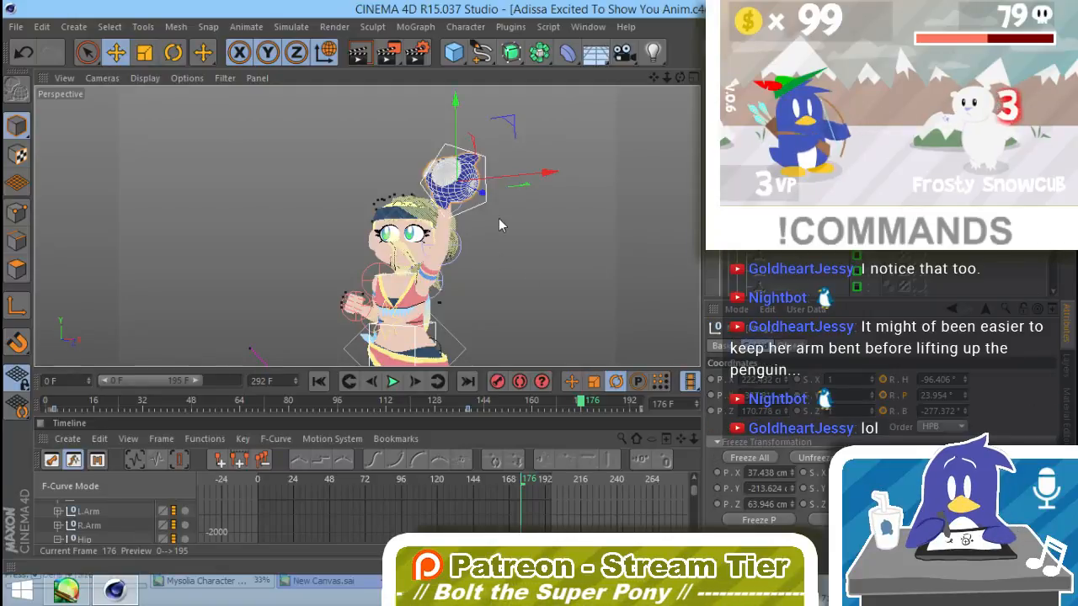
{"action": "key", "text": "r"}
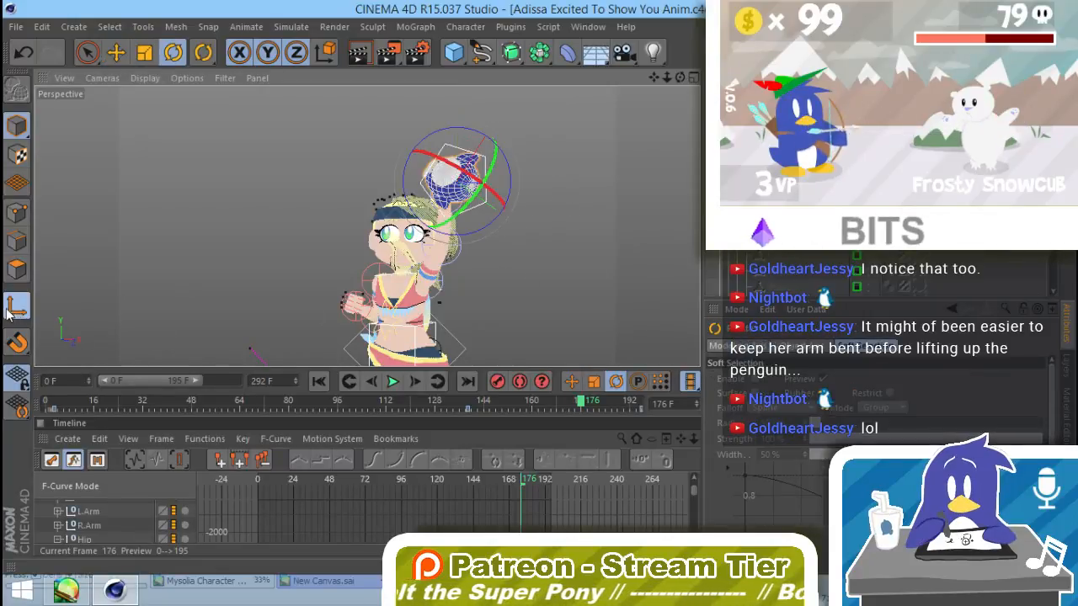
{"action": "left_click_drag", "start_coordinate": [421, 238], "coordinate": [553, 303]}
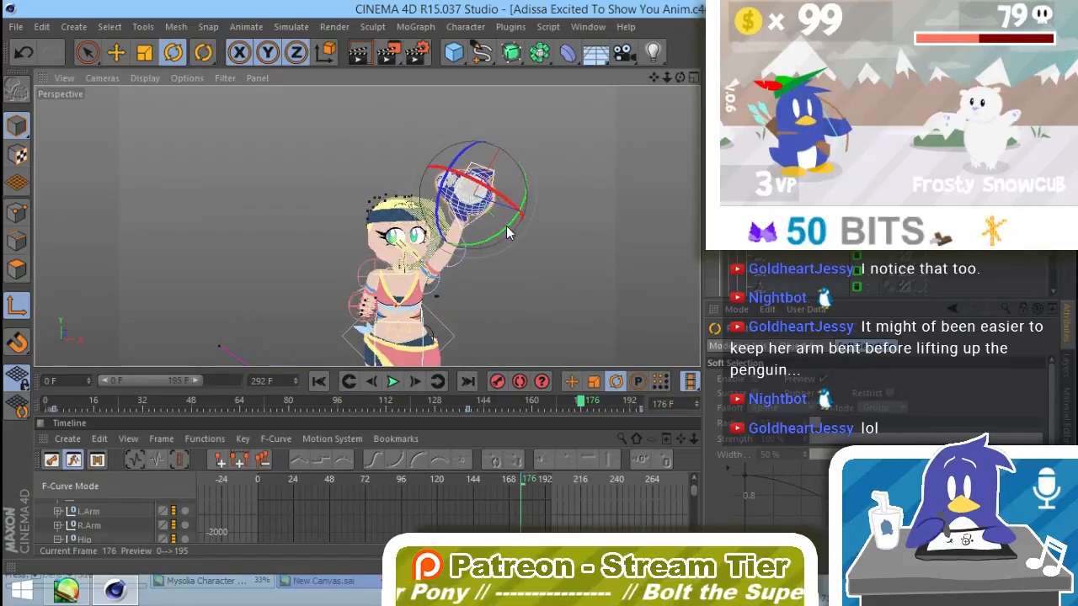
{"action": "left_click_drag", "start_coordinate": [507, 232], "coordinate": [525, 155]}
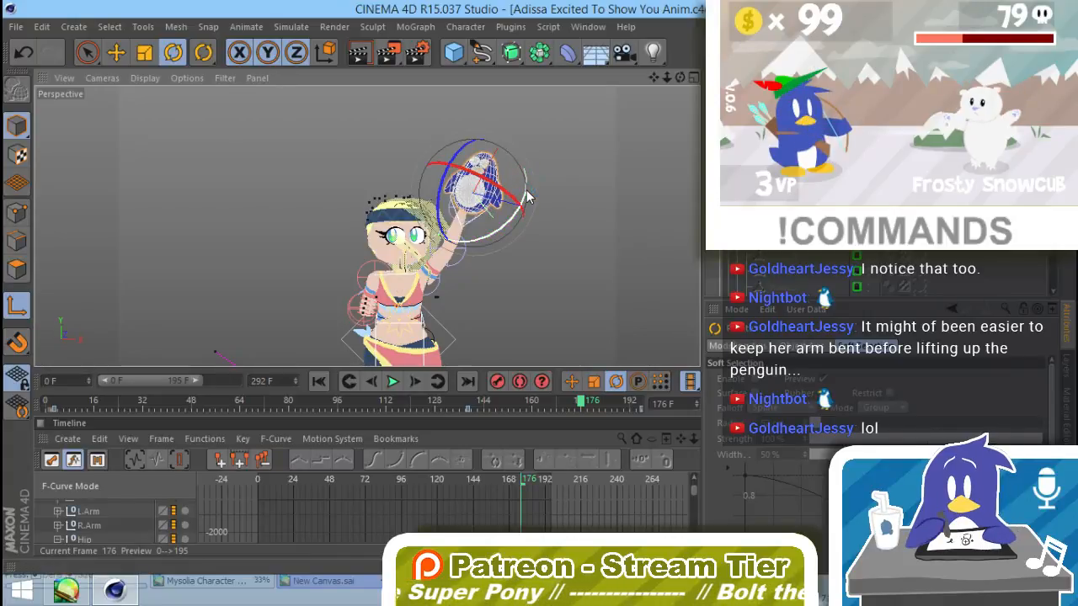
{"action": "left_click_drag", "start_coordinate": [526, 198], "coordinate": [487, 284]}
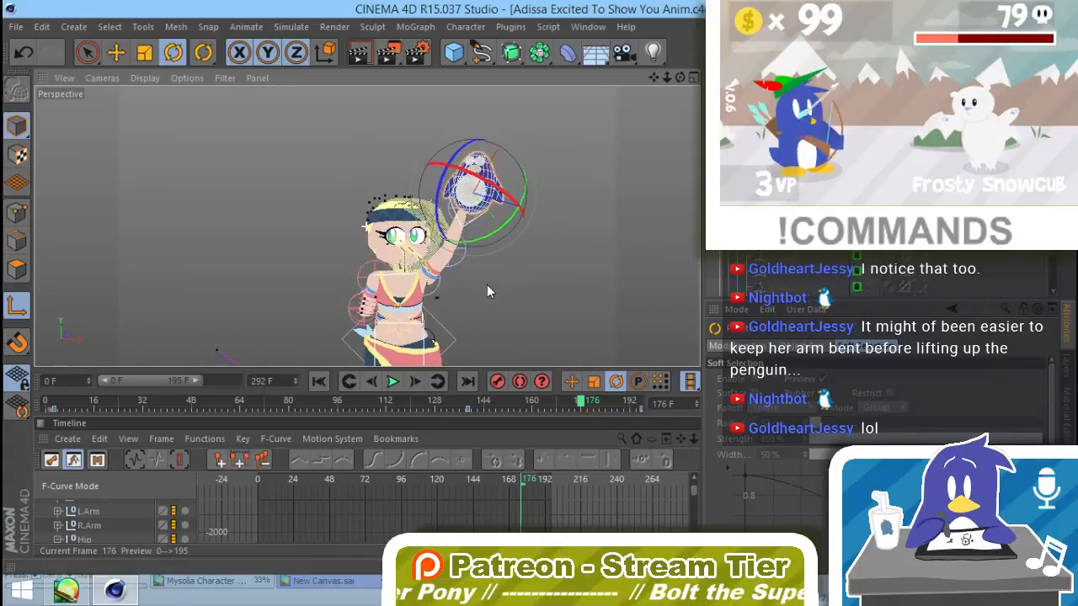
{"action": "key", "text": "e"}
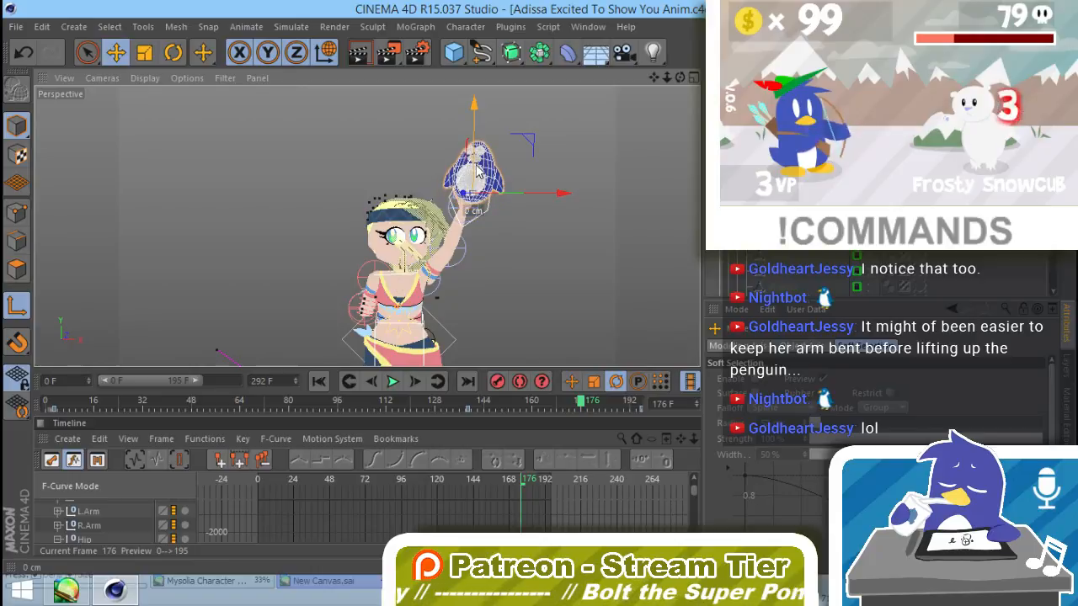
{"action": "left_click_drag", "start_coordinate": [525, 198], "coordinate": [527, 198]}
{"action": "key", "text": "r"}
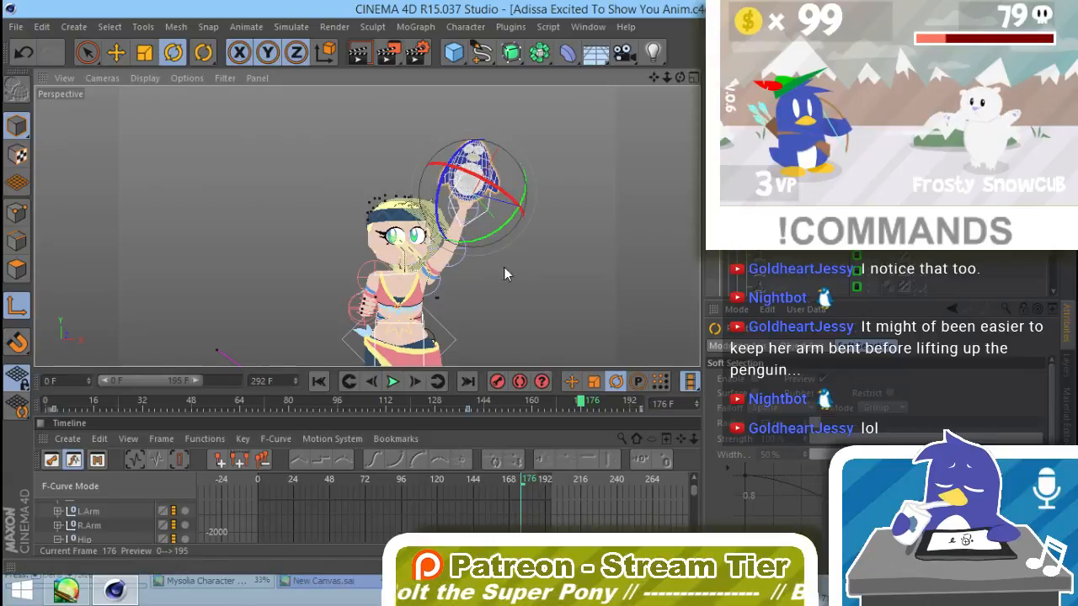
{"action": "left_click_drag", "start_coordinate": [521, 310], "coordinate": [544, 288], "text": "alt"}
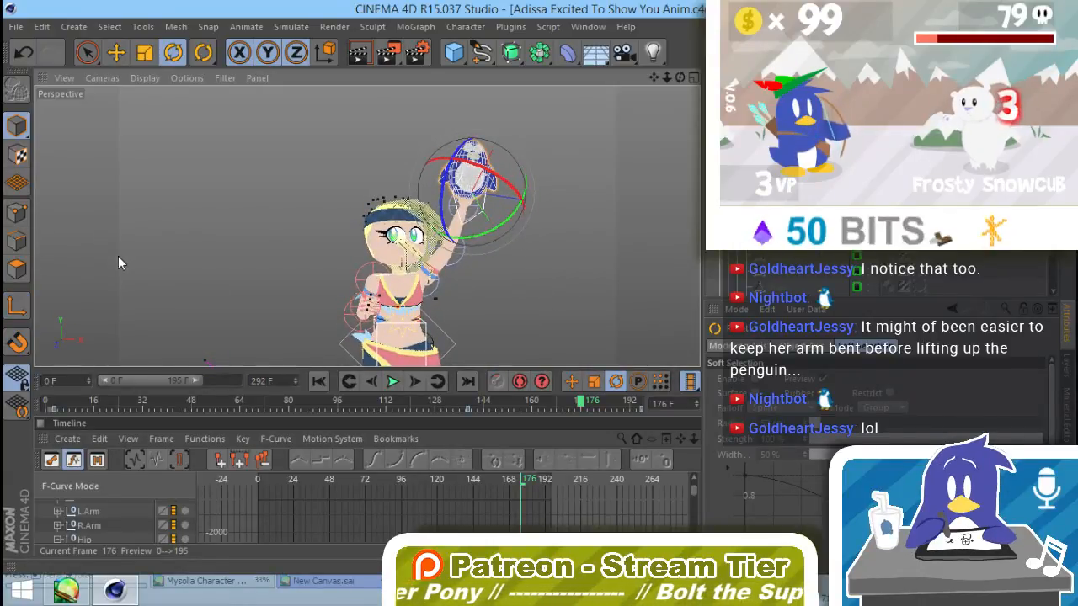
{"action": "left_click", "coordinate": [495, 315]}
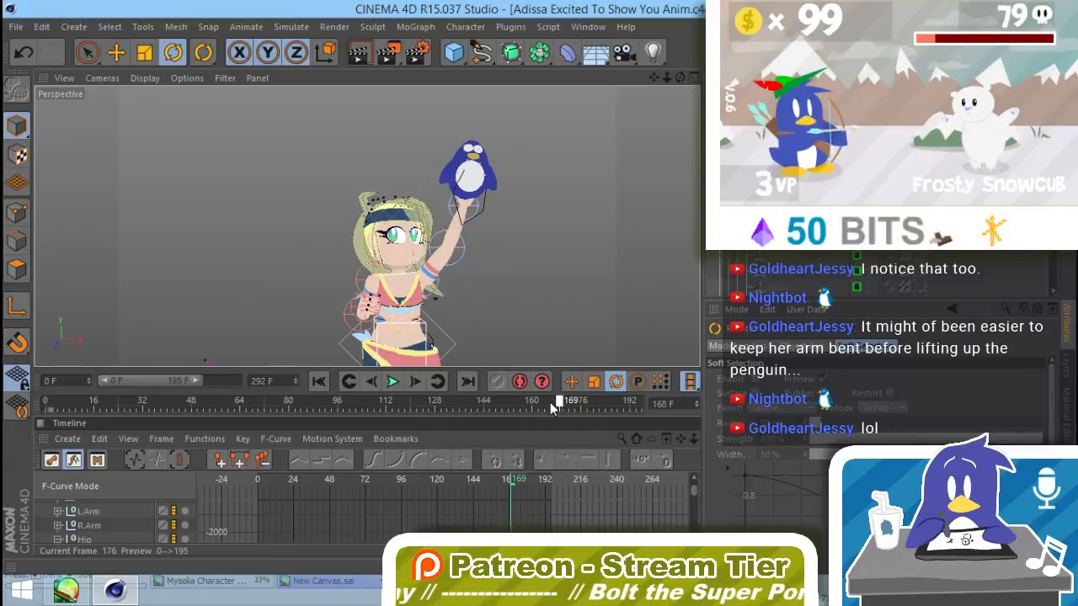
Step: Examine the penguin plush's position relative to her hand between frames 149 and 169 from several angles, with its constraint tag selected
{"action": "left_click_drag", "start_coordinate": [550, 401], "coordinate": [498, 405]}
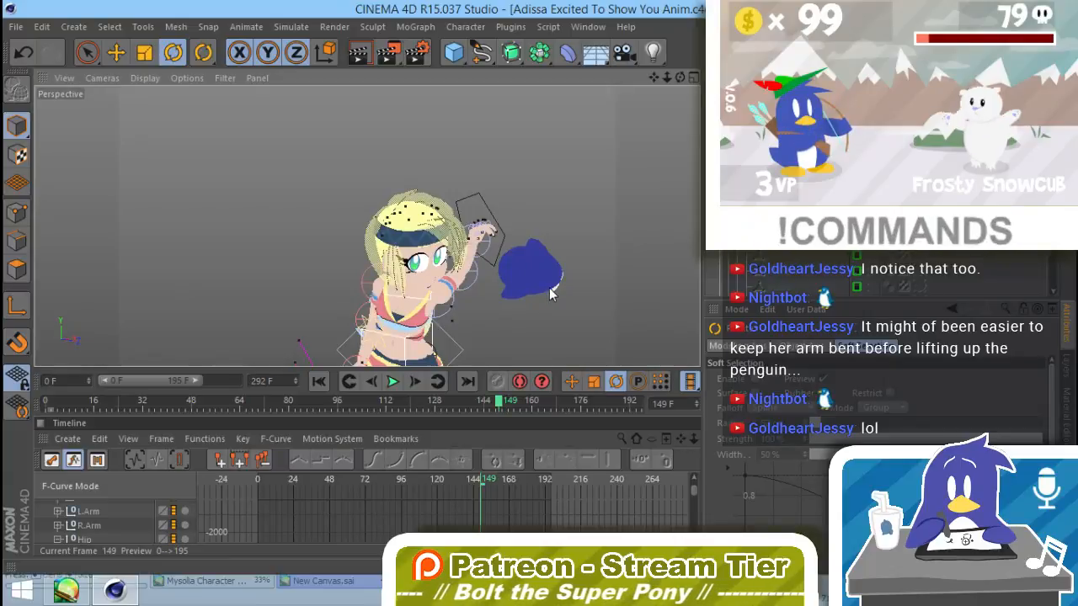
{"action": "left_click_drag", "start_coordinate": [549, 287], "coordinate": [508, 290]}
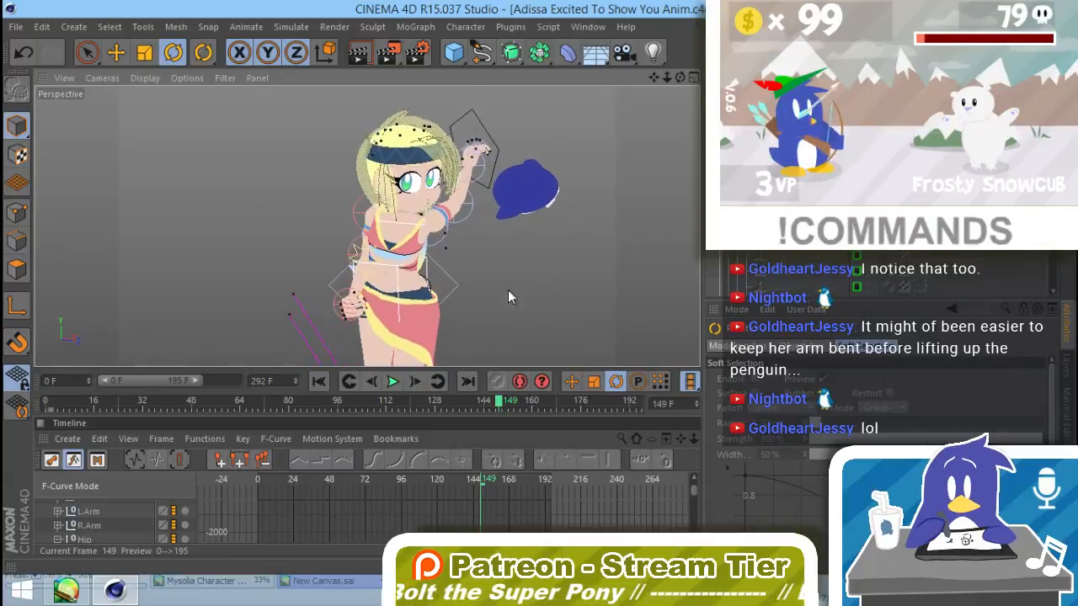
{"action": "mouse_move", "coordinate": [504, 404]}
{"action": "left_mouse_down"}
{"action": "mouse_move", "coordinate": [474, 398]}
{"action": "mouse_move", "coordinate": [514, 403]}
{"action": "left_mouse_up"}
{"action": "left_click", "coordinate": [904, 287]}
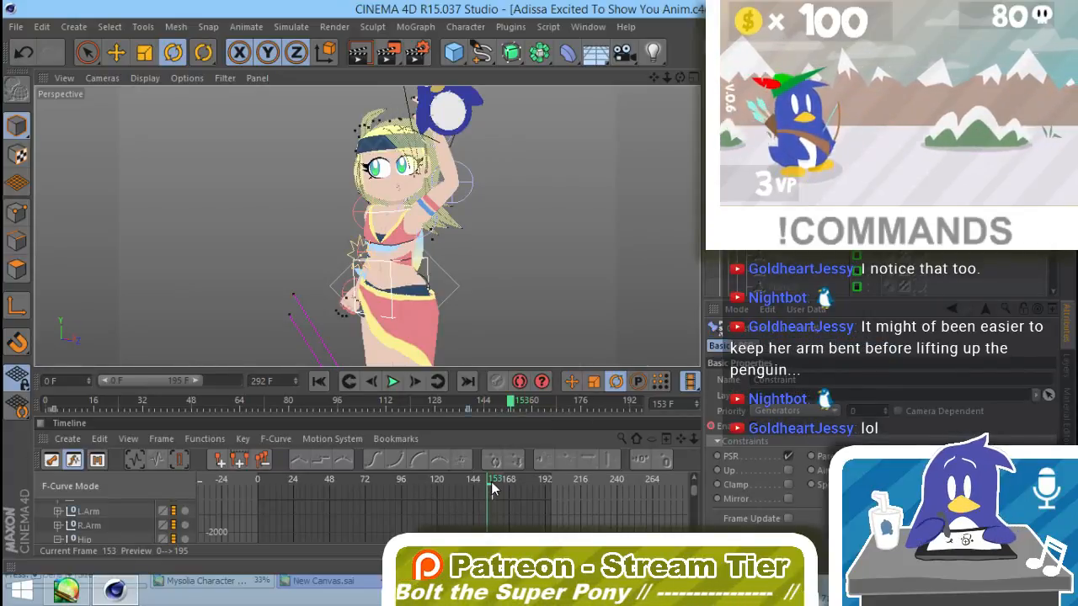
{"action": "left_click_drag", "start_coordinate": [493, 488], "coordinate": [503, 488]}
{"action": "left_click_drag", "start_coordinate": [471, 291], "coordinate": [602, 276], "text": "alt"}
{"action": "middle_click_drag", "start_coordinate": [421, 236], "coordinate": [490, 289], "text": "alt"}
{"action": "left_click_drag", "start_coordinate": [490, 288], "coordinate": [522, 265], "text": "alt"}
{"action": "right_click_drag", "start_coordinate": [522, 264], "coordinate": [448, 294], "text": "alt"}
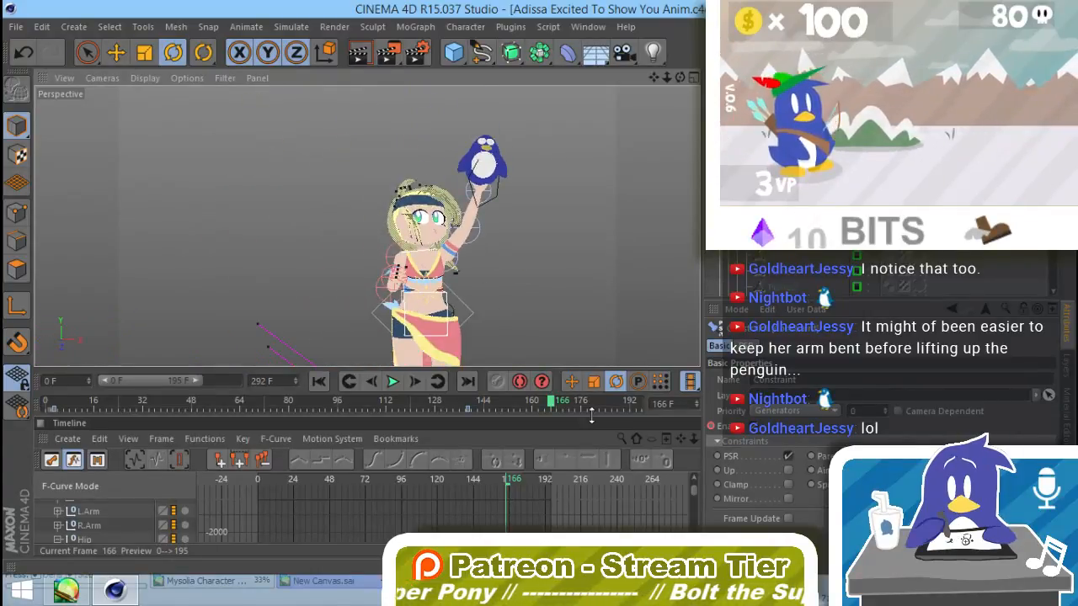
Step: Set the preview range to start at frame 107 and render the animation to the Picture Viewer
{"action": "mouse_move", "coordinate": [539, 401]}
{"action": "left_mouse_down"}
{"action": "mouse_move", "coordinate": [492, 402]}
{"action": "mouse_move", "coordinate": [499, 410]}
{"action": "mouse_move", "coordinate": [436, 401]}
{"action": "left_mouse_up"}
{"action": "left_click_drag", "start_coordinate": [99, 380], "coordinate": [142, 392]}
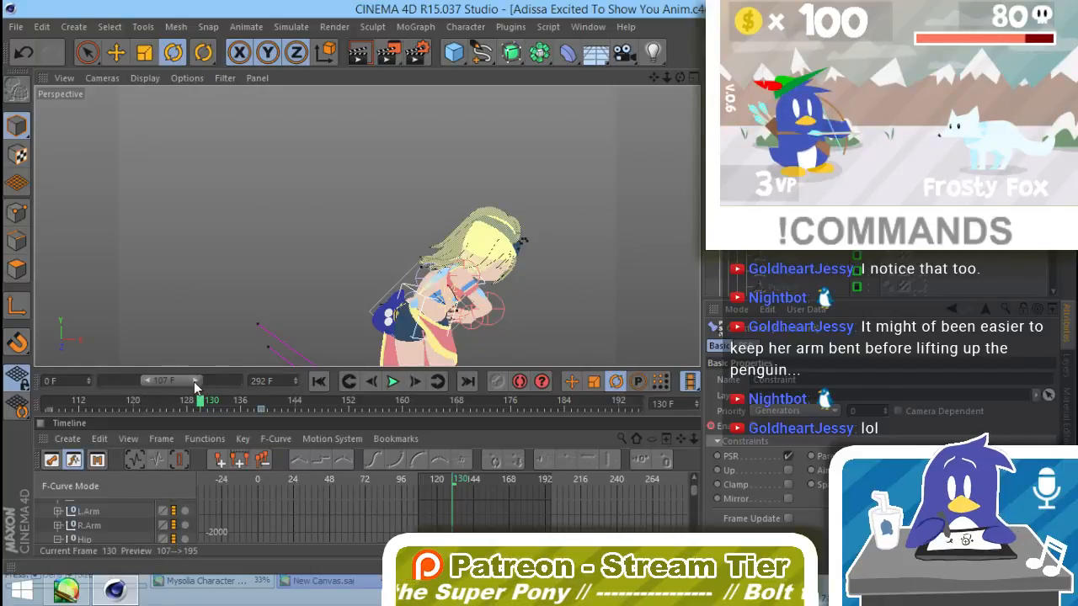
{"action": "left_click", "coordinate": [391, 47]}
{"action": "left_click", "coordinate": [583, 354]}
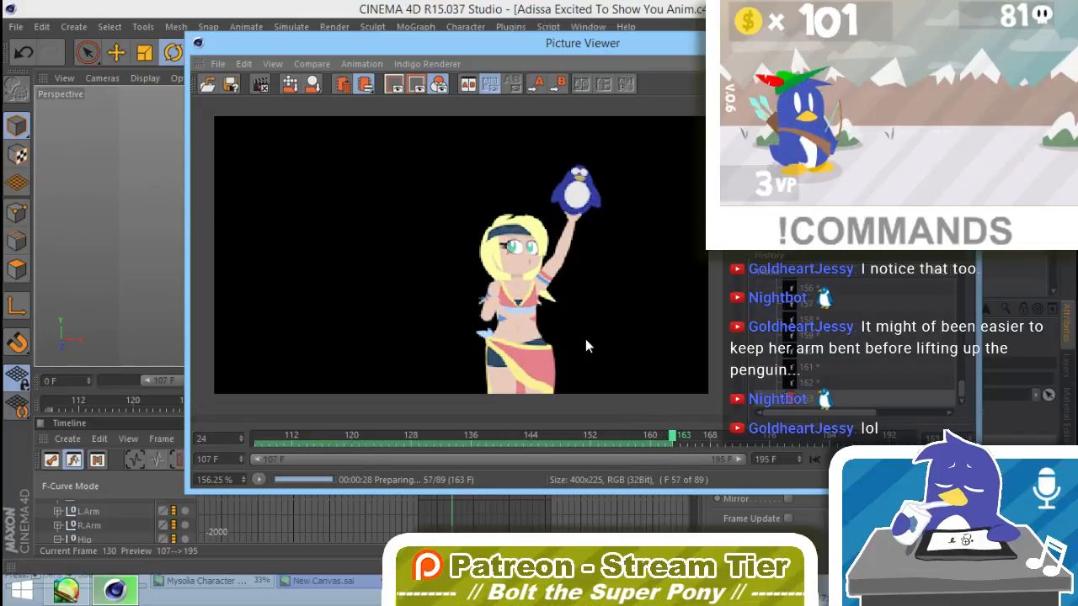
Step: Stop the render, review the rendered lift motion between about frames 127 and 152, and close the Picture Viewer
{"action": "left_click", "coordinate": [260, 84]}
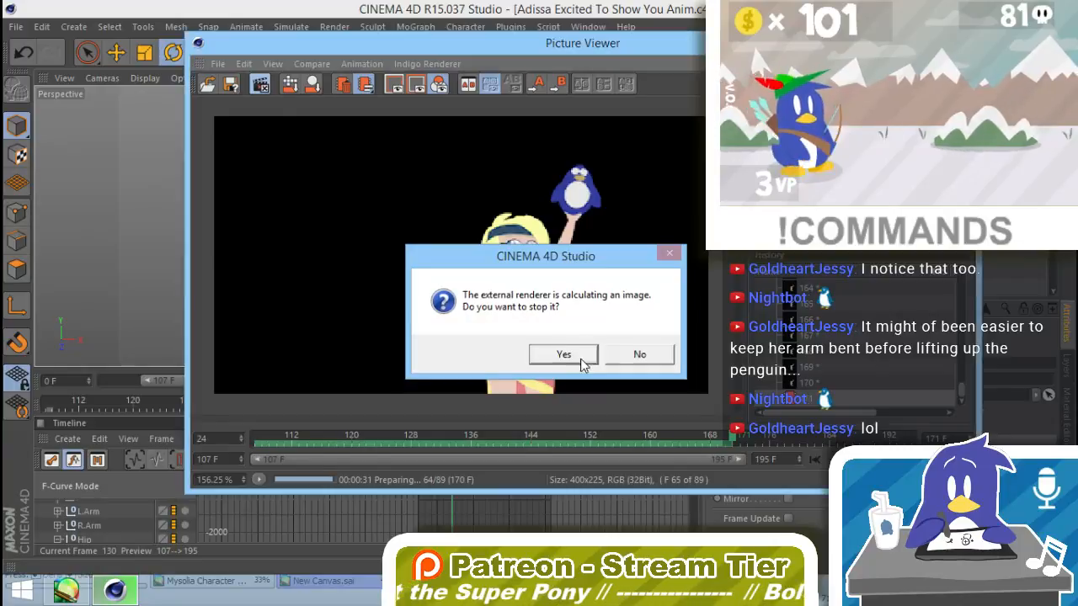
{"action": "left_click", "coordinate": [563, 354]}
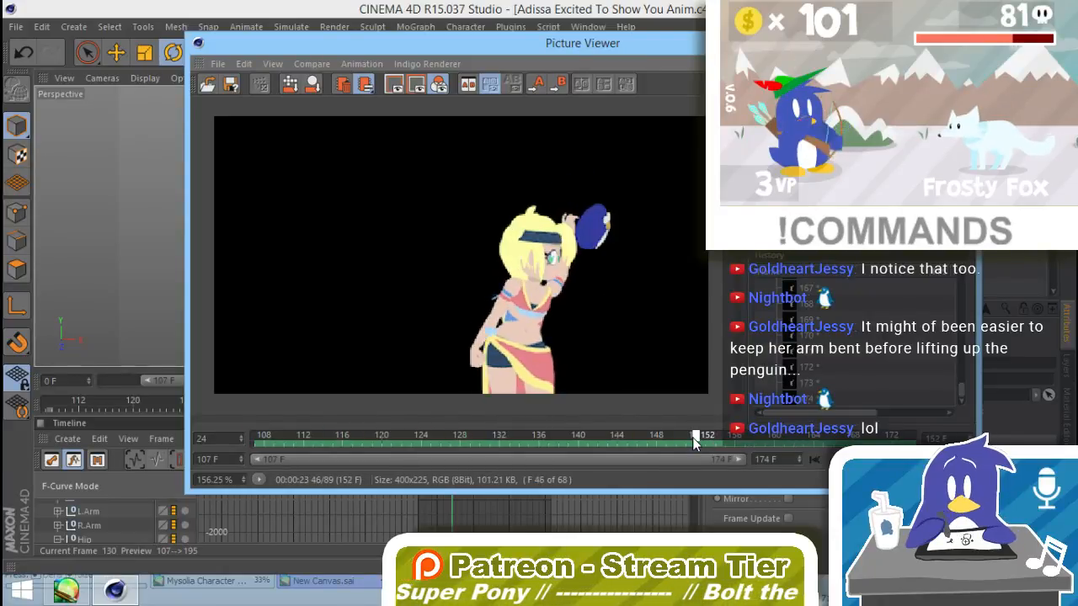
{"action": "left_click_drag", "start_coordinate": [696, 440], "coordinate": [544, 418]}
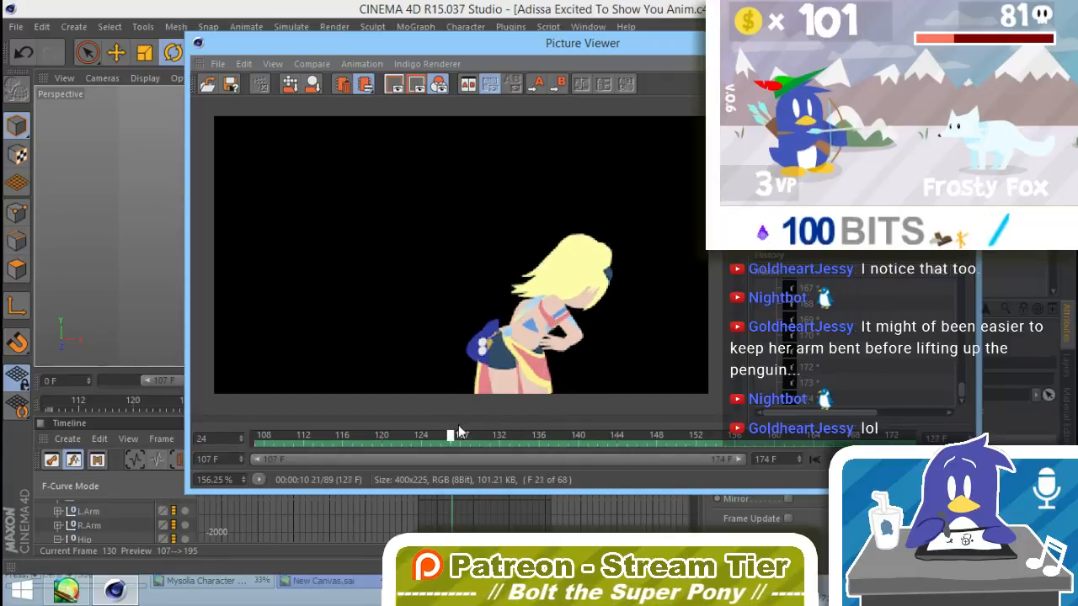
{"action": "left_click_drag", "start_coordinate": [459, 431], "coordinate": [566, 459]}
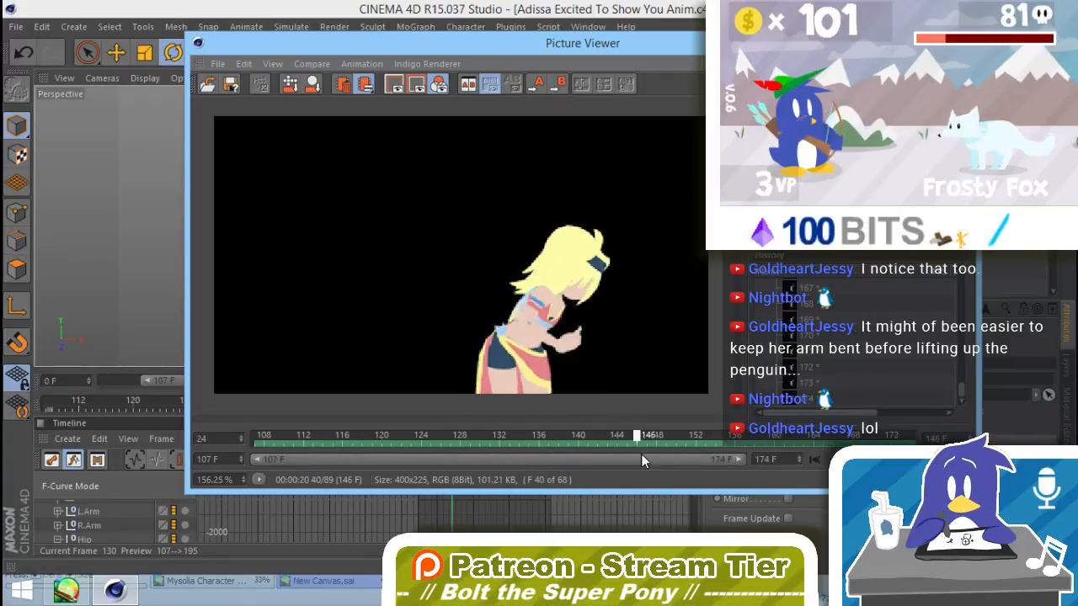
{"action": "left_click_drag", "start_coordinate": [641, 455], "coordinate": [328, 458]}
{"action": "left_click_drag", "start_coordinate": [326, 497], "coordinate": [528, 469]}
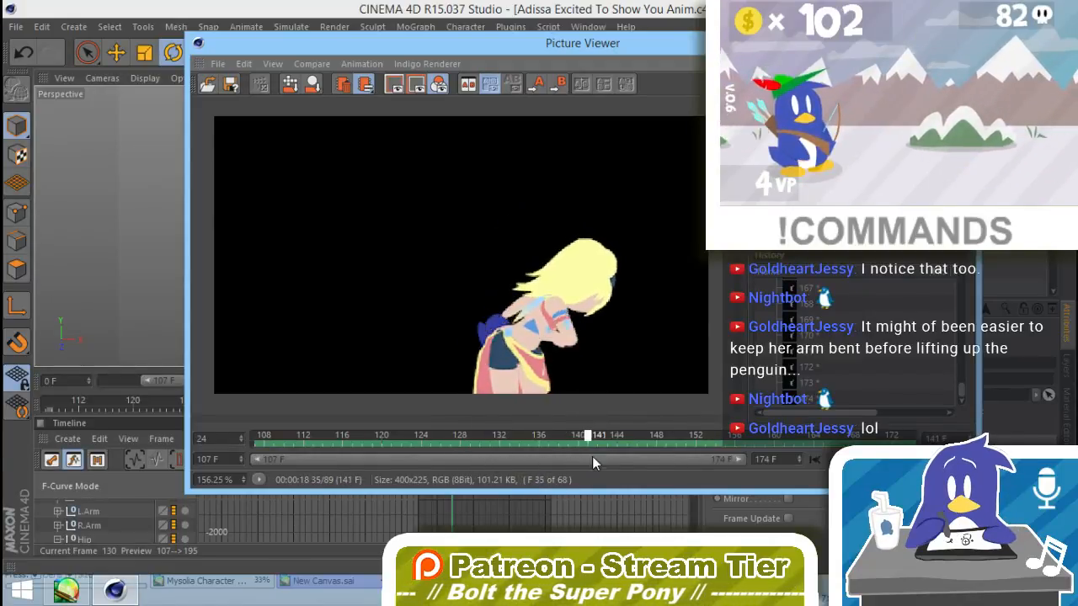
{"action": "left_click_drag", "start_coordinate": [592, 456], "coordinate": [848, 377]}
{"action": "left_click", "coordinate": [961, 40]}
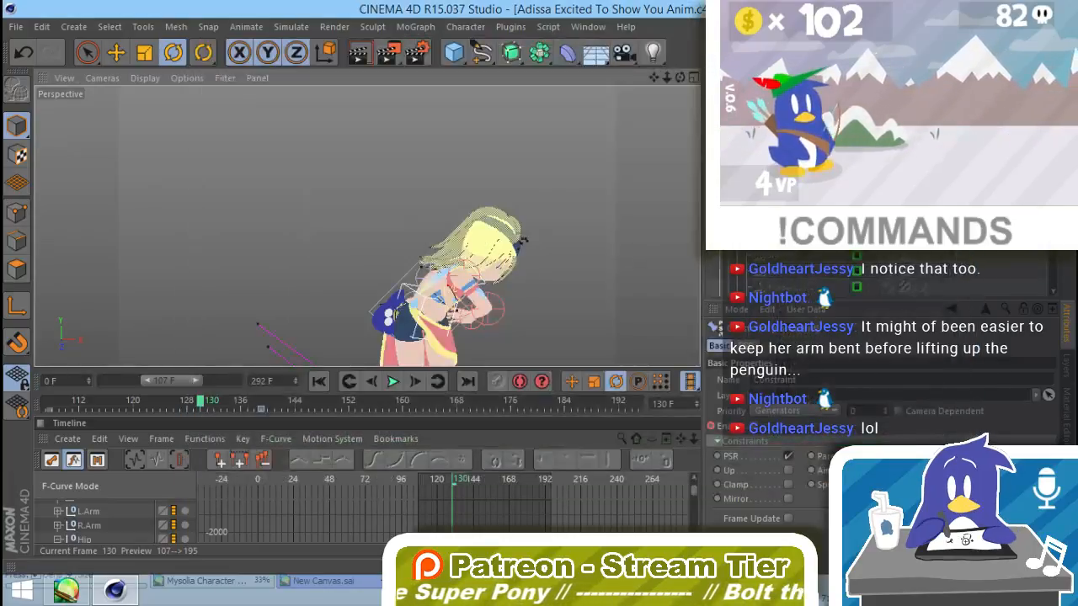
Step: Inspect the raised-penguin pose from several angles and render it in the viewport at frames 181 and 182
{"action": "left_click_drag", "start_coordinate": [680, 77], "coordinate": [530, 89]}
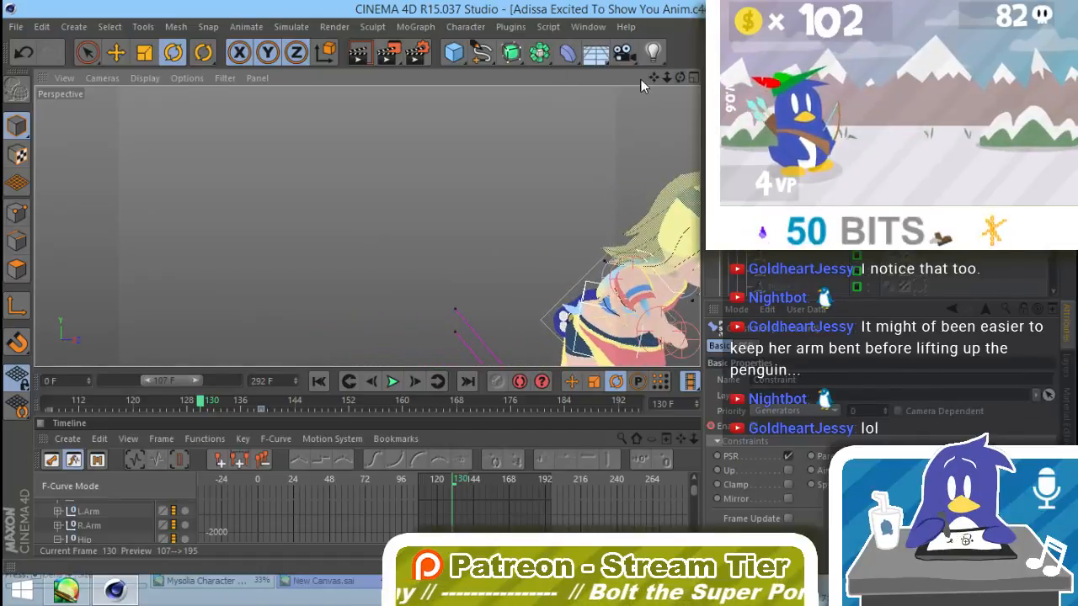
{"action": "left_click_drag", "start_coordinate": [655, 75], "coordinate": [395, 86]}
{"action": "left_click_drag", "start_coordinate": [666, 81], "coordinate": [660, 132]}
{"action": "left_click_drag", "start_coordinate": [653, 79], "coordinate": [653, 92]}
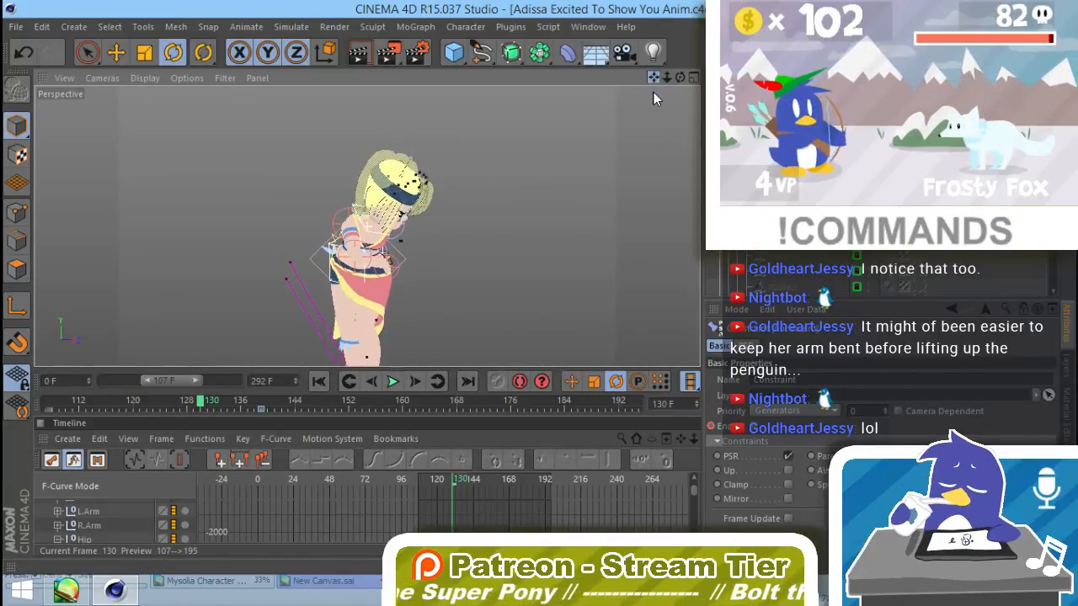
{"action": "left_click_drag", "start_coordinate": [341, 404], "coordinate": [553, 405]}
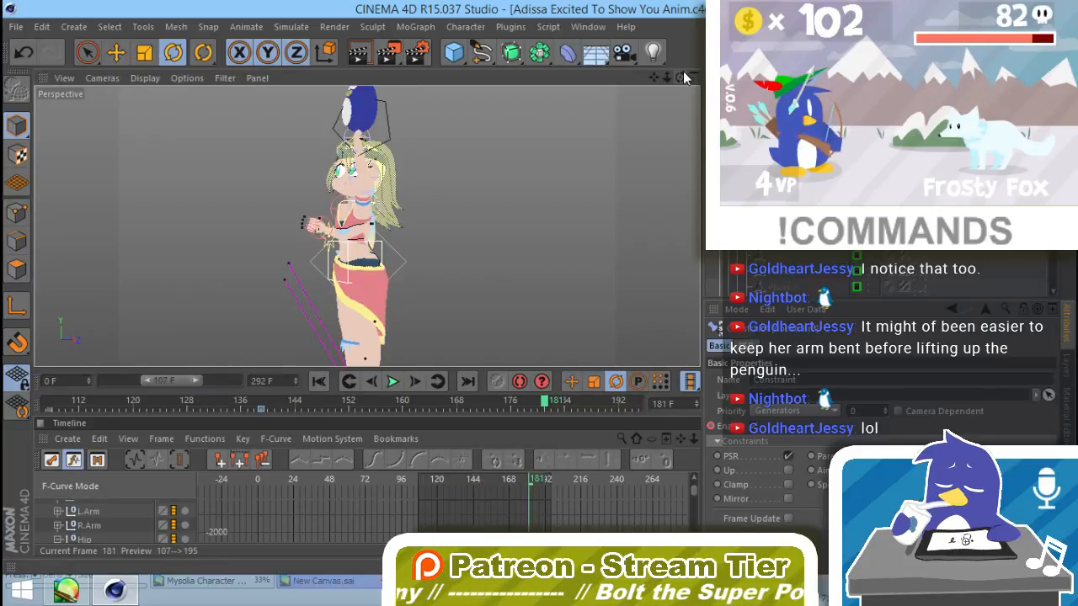
{"action": "left_click_drag", "start_coordinate": [681, 77], "coordinate": [674, 79]}
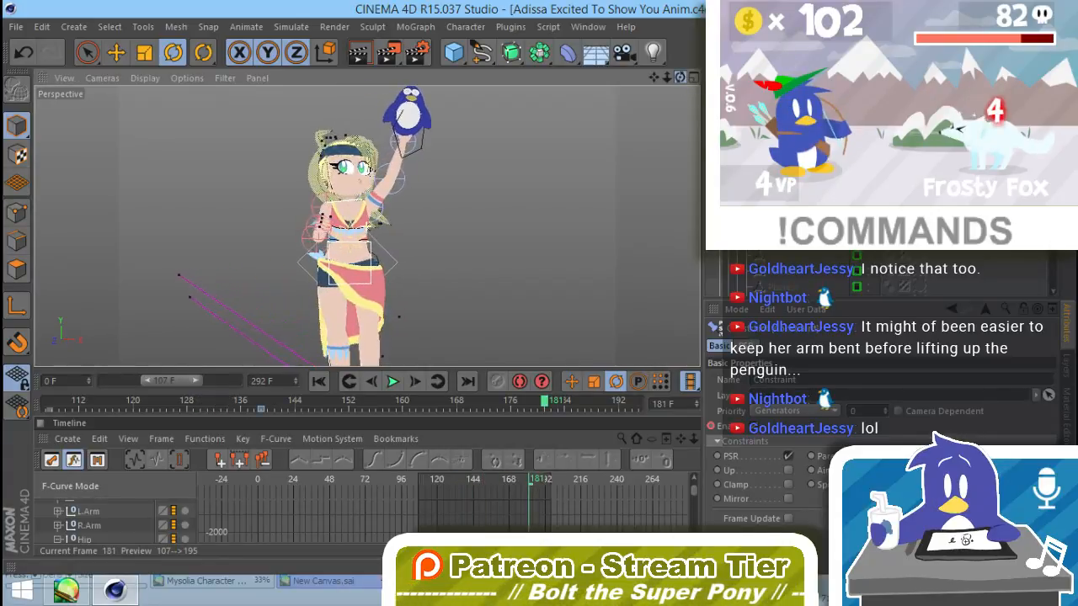
{"action": "left_click_drag", "start_coordinate": [680, 78], "coordinate": [676, 77]}
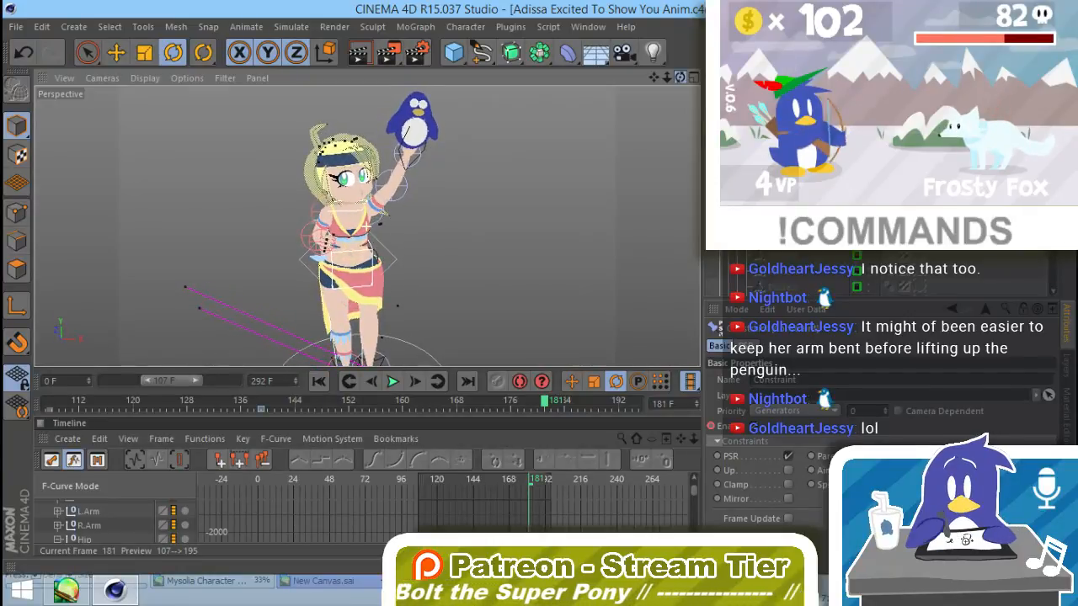
{"action": "key", "text": "ctrl+r"}
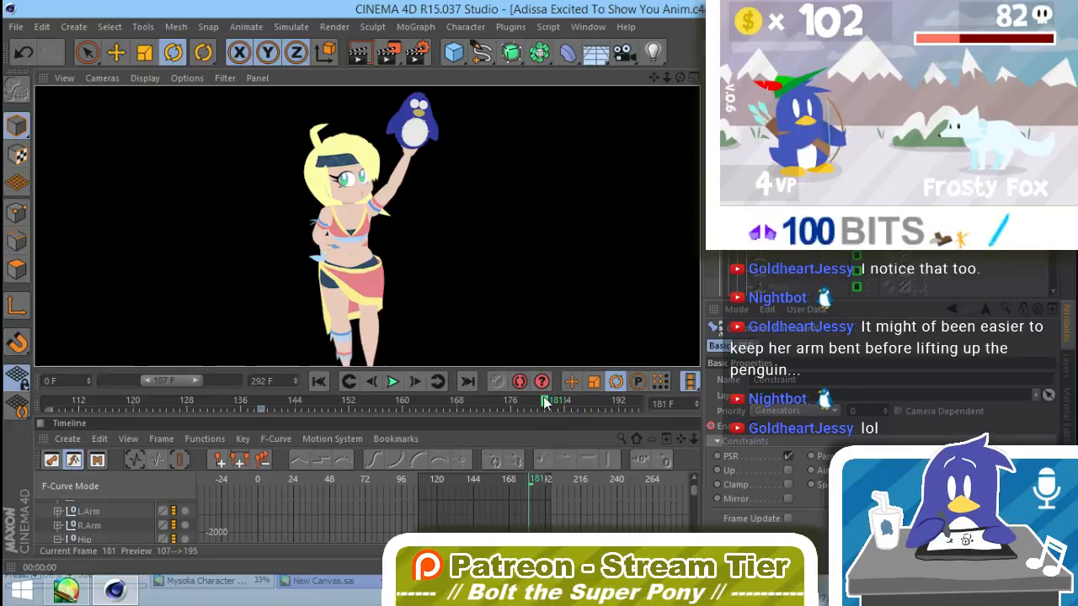
{"action": "left_click", "coordinate": [546, 404]}
{"action": "left_click_drag", "start_coordinate": [549, 409], "coordinate": [553, 402]}
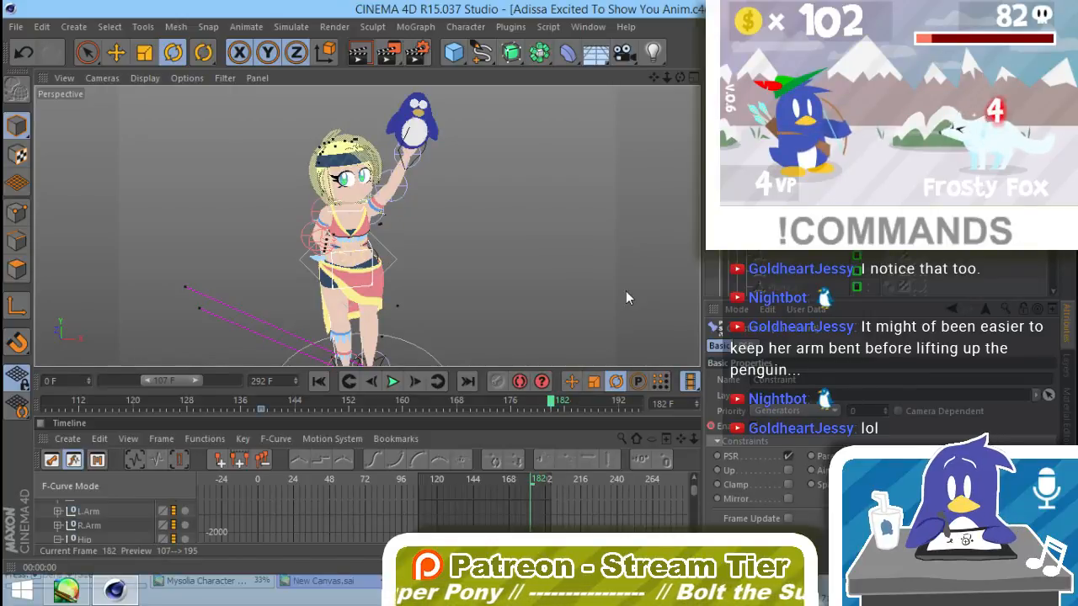
{"action": "key", "text": "ctrl+r"}
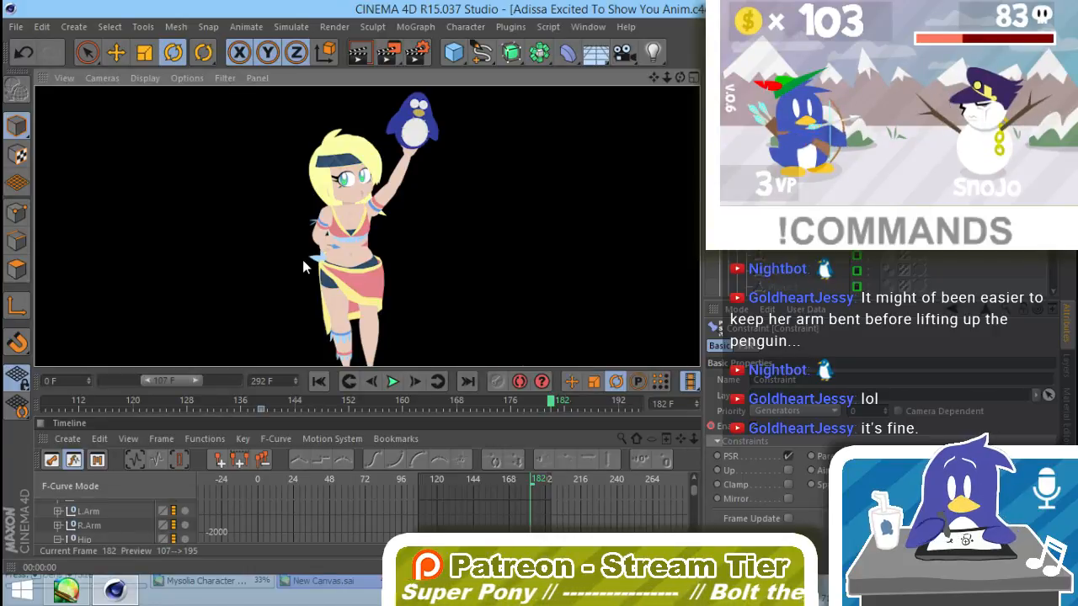
{"action": "left_click", "coordinate": [626, 273]}
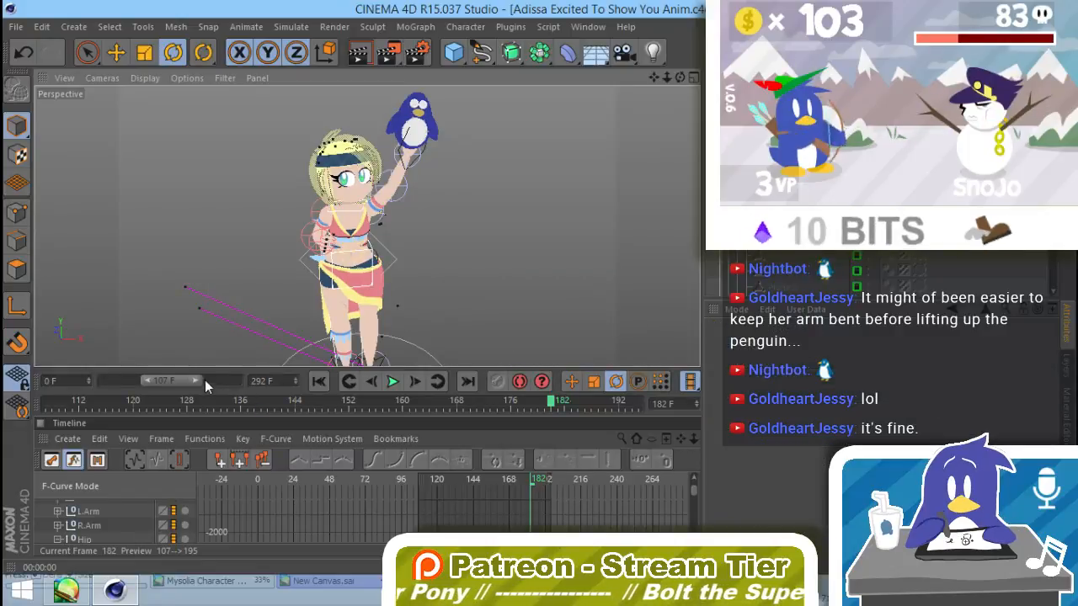
Step: Extend the end of the preview range to frame 292 and move back to about frame 161
{"action": "left_click_drag", "start_coordinate": [205, 379], "coordinate": [218, 406]}
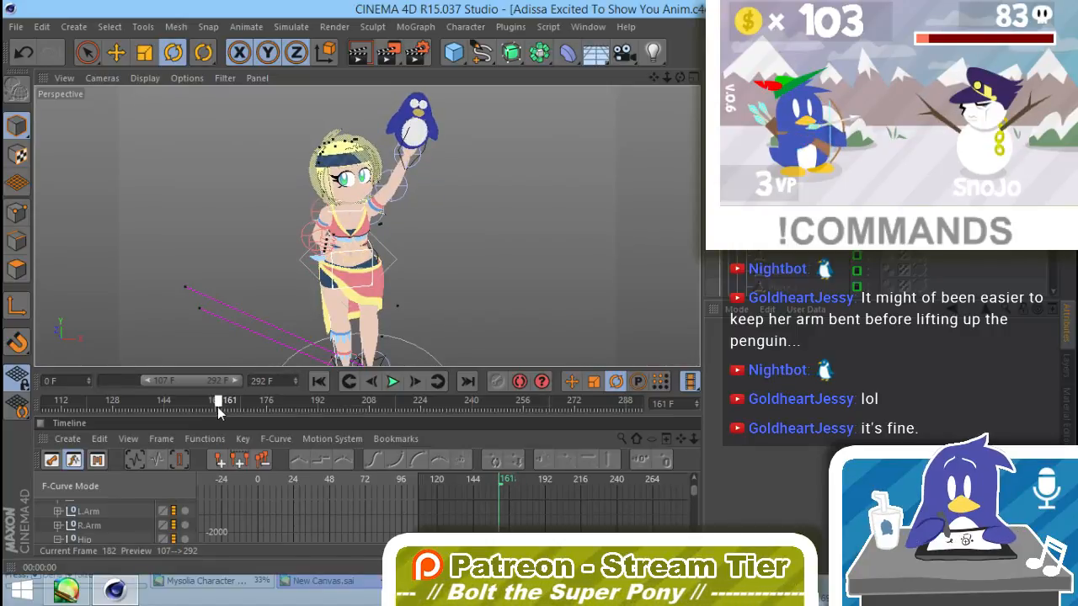
Step: Show all the Character's animation curves, check where the last keys end, and move to frame 215
{"action": "left_click_drag", "start_coordinate": [217, 407], "coordinate": [366, 406]}
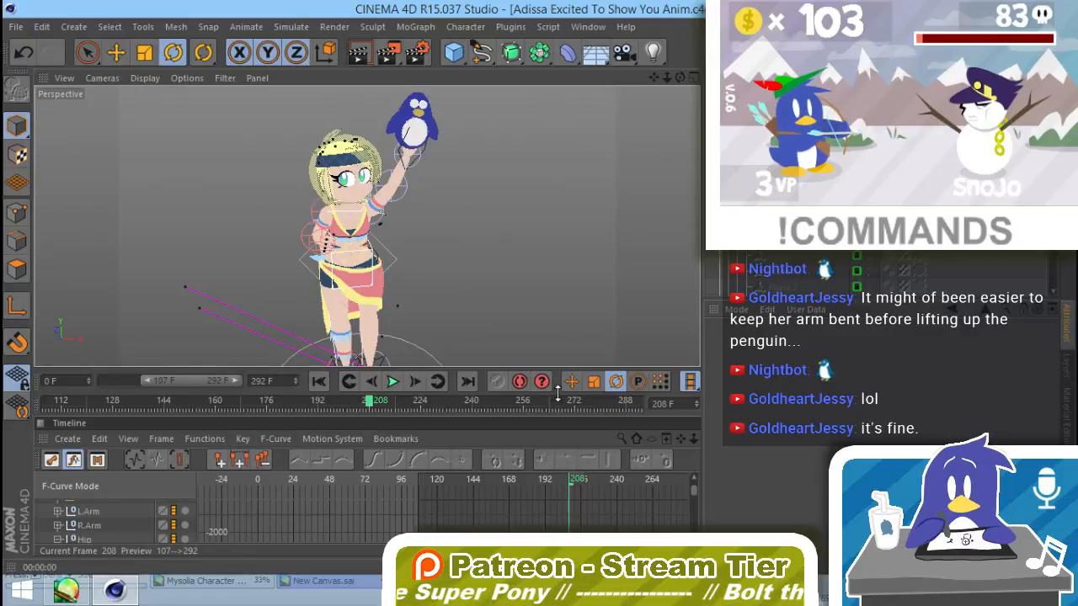
{"action": "left_click_drag", "start_coordinate": [556, 394], "coordinate": [557, 237]}
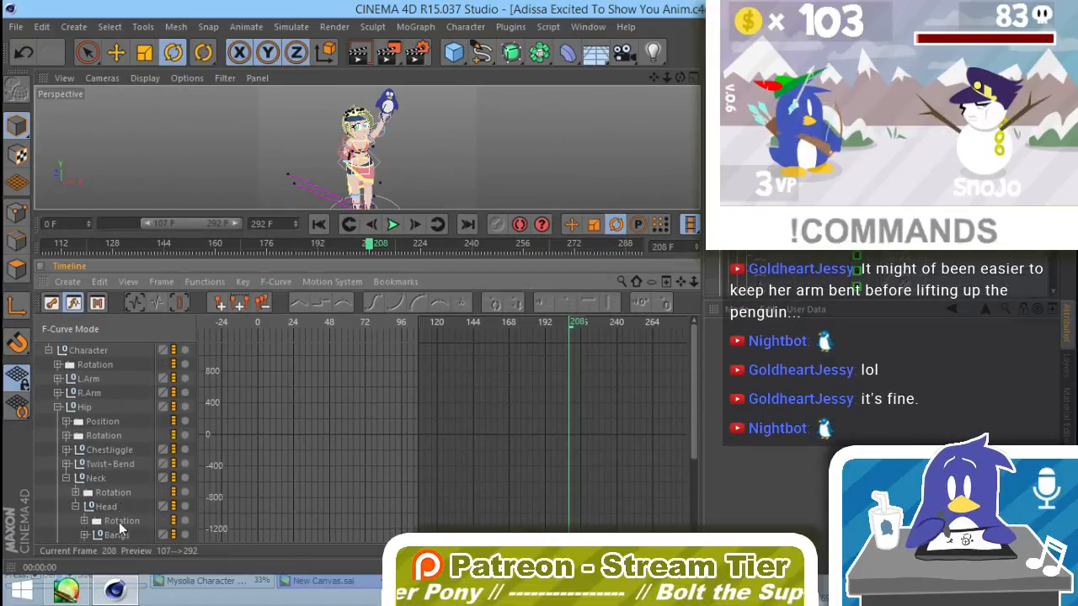
{"action": "left_click", "coordinate": [93, 352]}
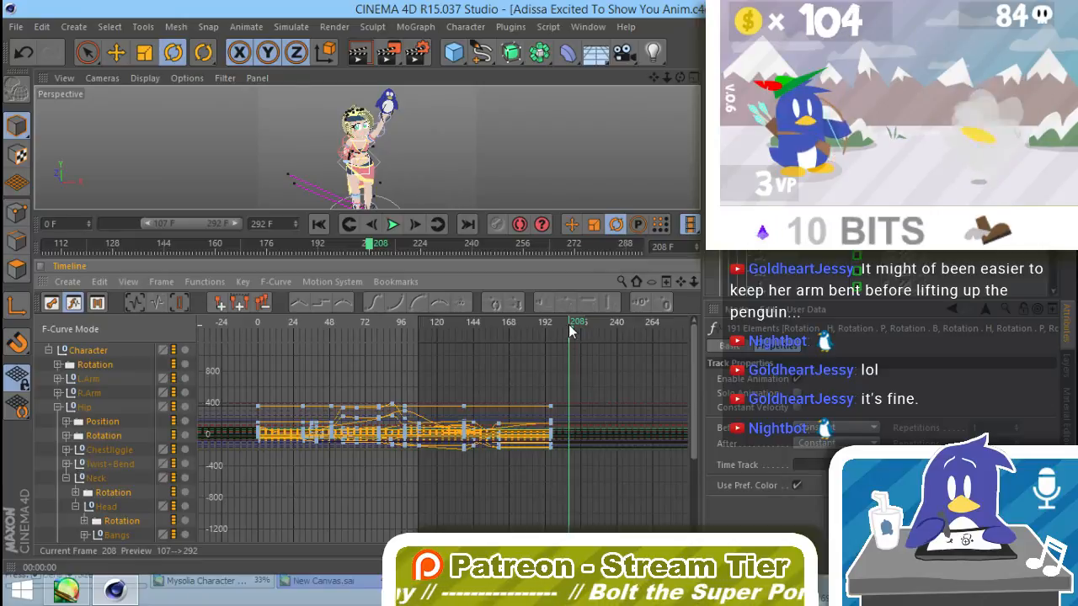
{"action": "left_click_drag", "start_coordinate": [569, 330], "coordinate": [552, 332]}
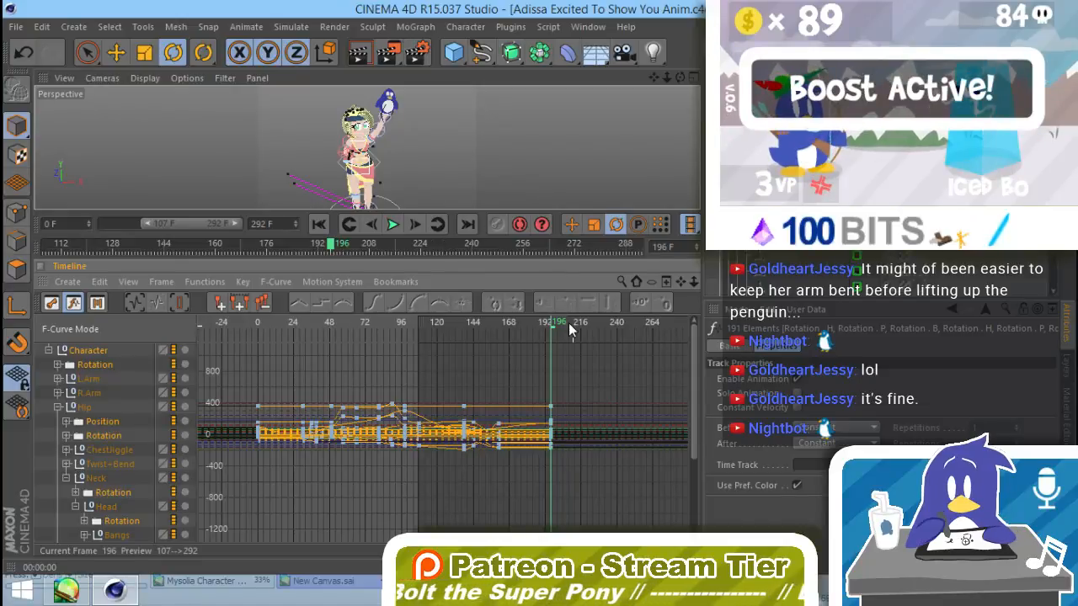
{"action": "left_click_drag", "start_coordinate": [553, 328], "coordinate": [580, 331]}
{"action": "left_click", "coordinate": [543, 243]}
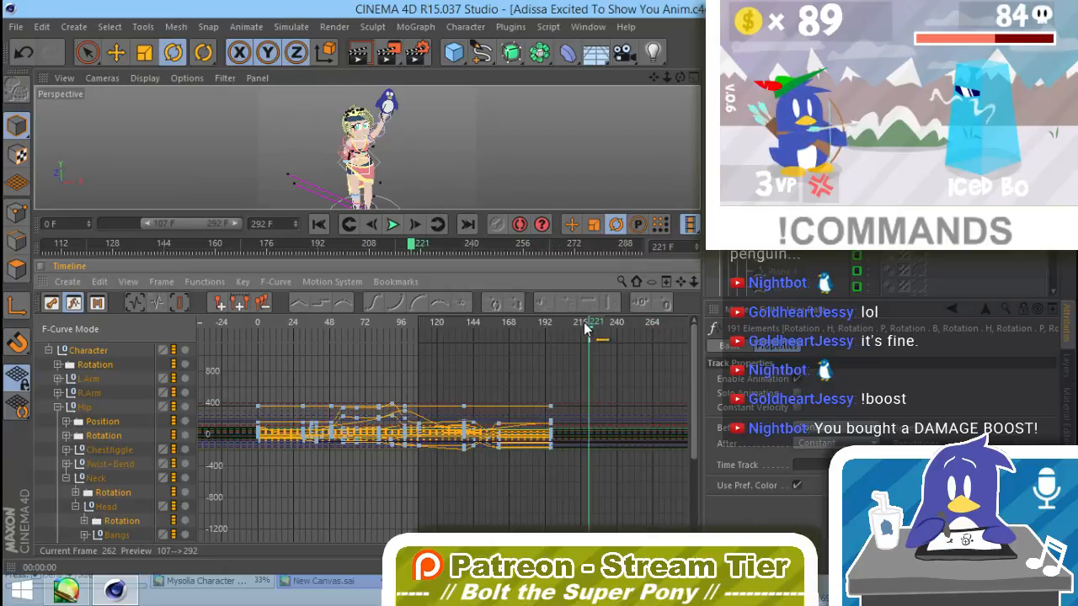
{"action": "left_click_drag", "start_coordinate": [587, 328], "coordinate": [580, 327]}
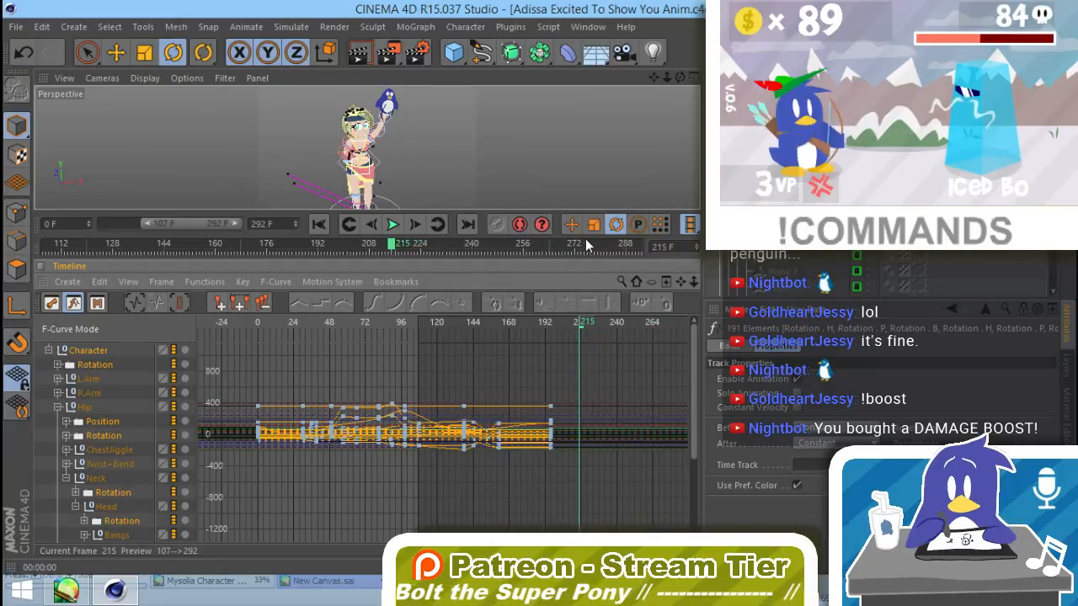
{"action": "left_click_drag", "start_coordinate": [584, 239], "coordinate": [571, 389]}
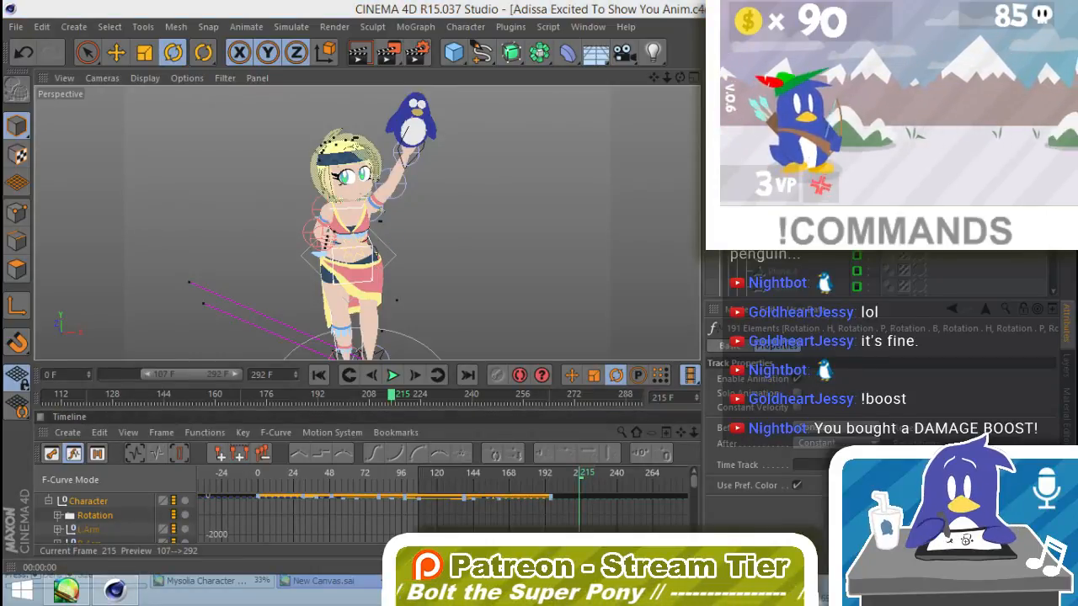
Step: Try turning Adissa's head at frame 215 by rotating the Neck control
{"action": "left_click", "coordinate": [548, 10]}
{"action": "left_click_drag", "start_coordinate": [396, 256], "coordinate": [395, 188], "text": "alt"}
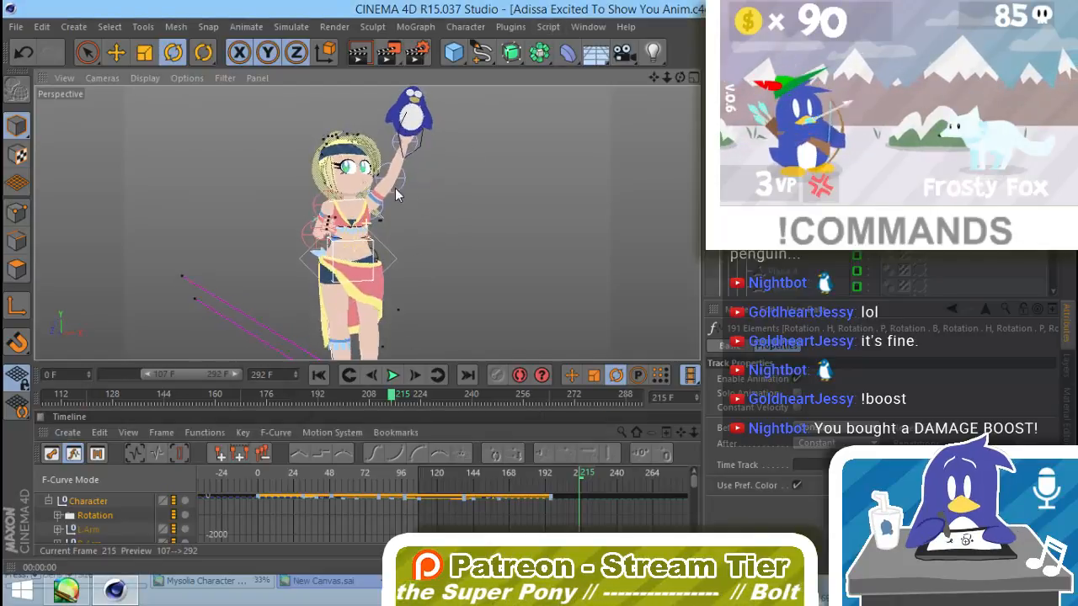
{"action": "left_click", "coordinate": [370, 201]}
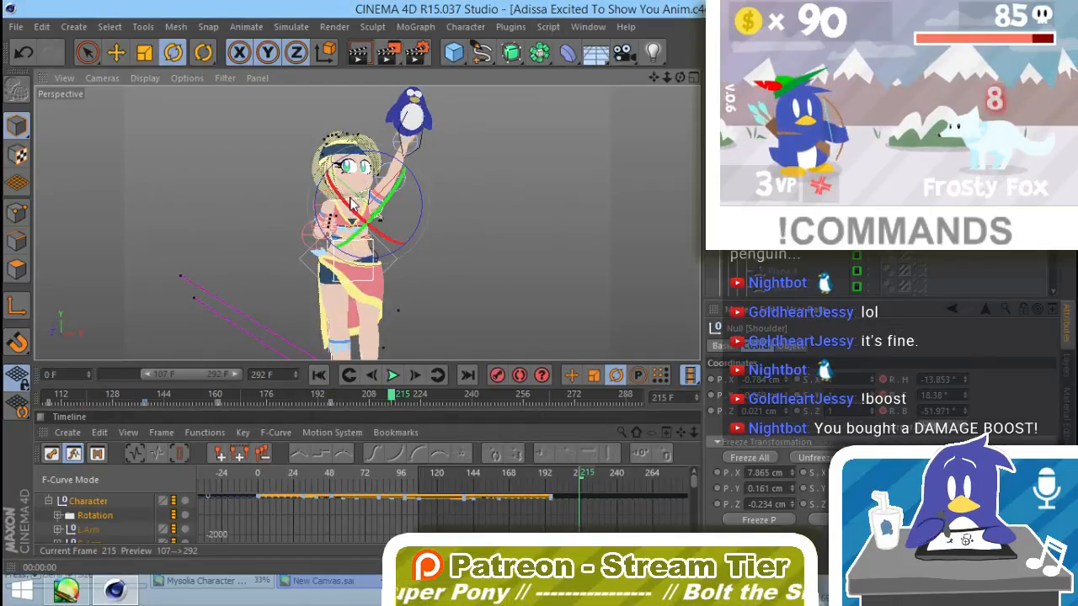
{"action": "left_click", "coordinate": [354, 205]}
{"action": "left_click", "coordinate": [1059, 381]}
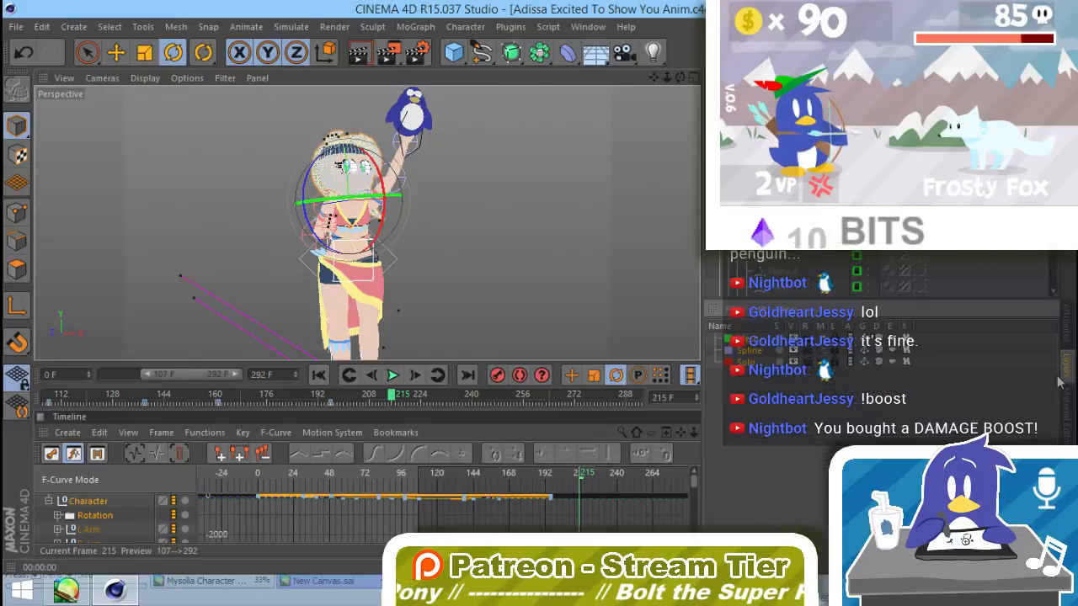
{"action": "left_click", "coordinate": [822, 340]}
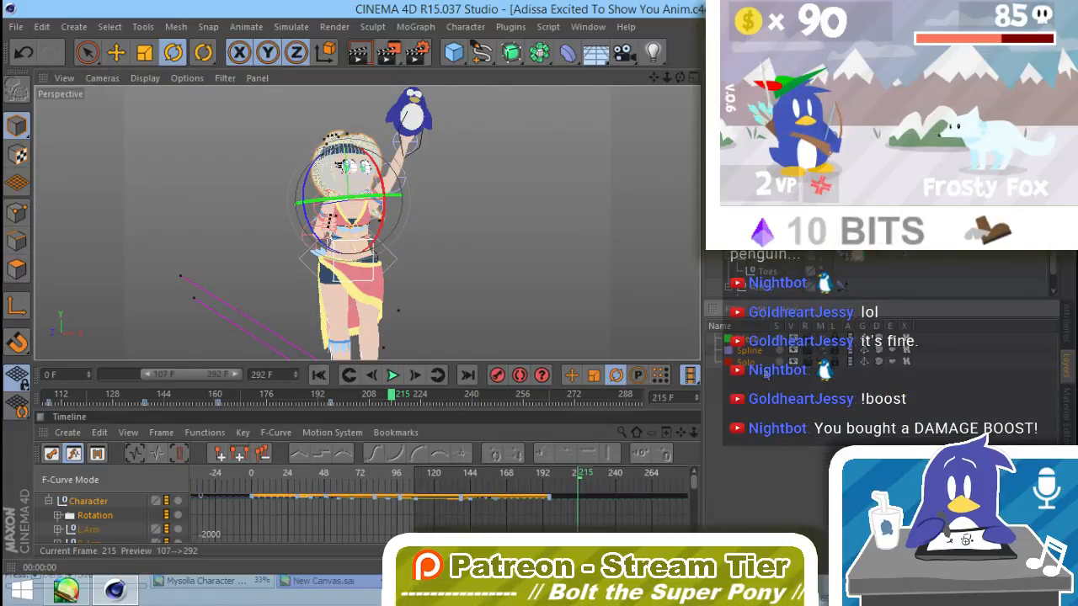
{"action": "left_click_drag", "start_coordinate": [345, 200], "coordinate": [364, 223]}
Step: Examine the coordinates of the Hip and Twist-Bend controls at Adissa's waist
{"action": "left_click", "coordinate": [373, 277]}
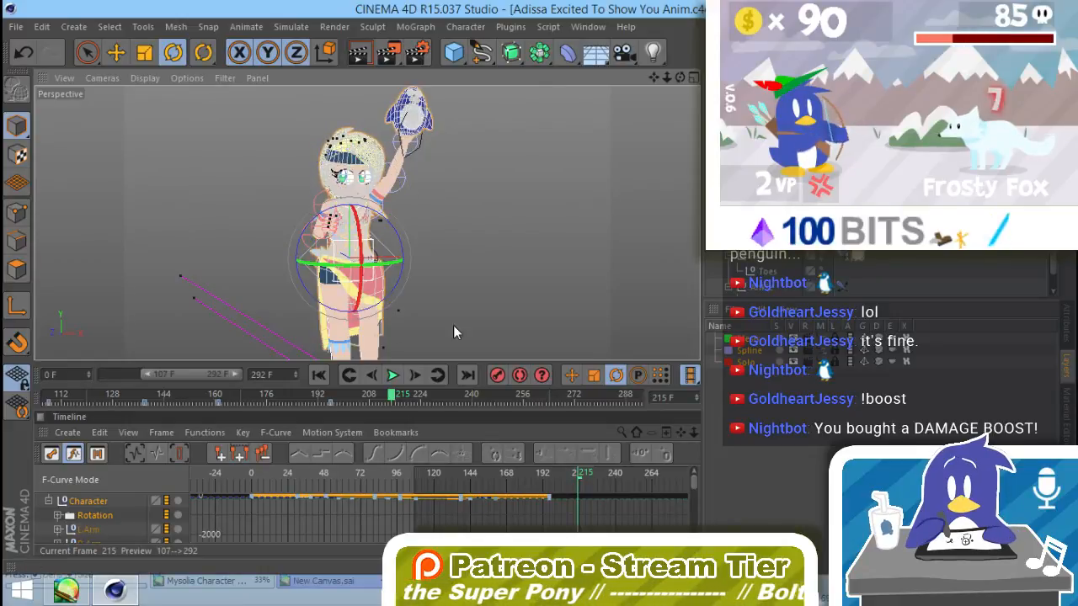
{"action": "left_click", "coordinate": [1067, 326]}
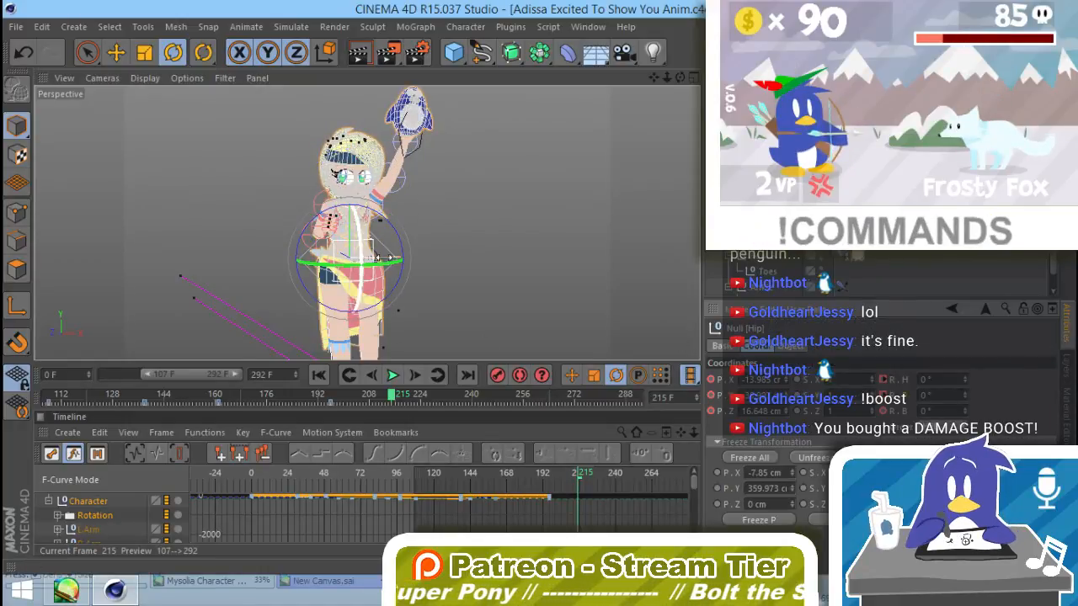
{"action": "left_click", "coordinate": [392, 261]}
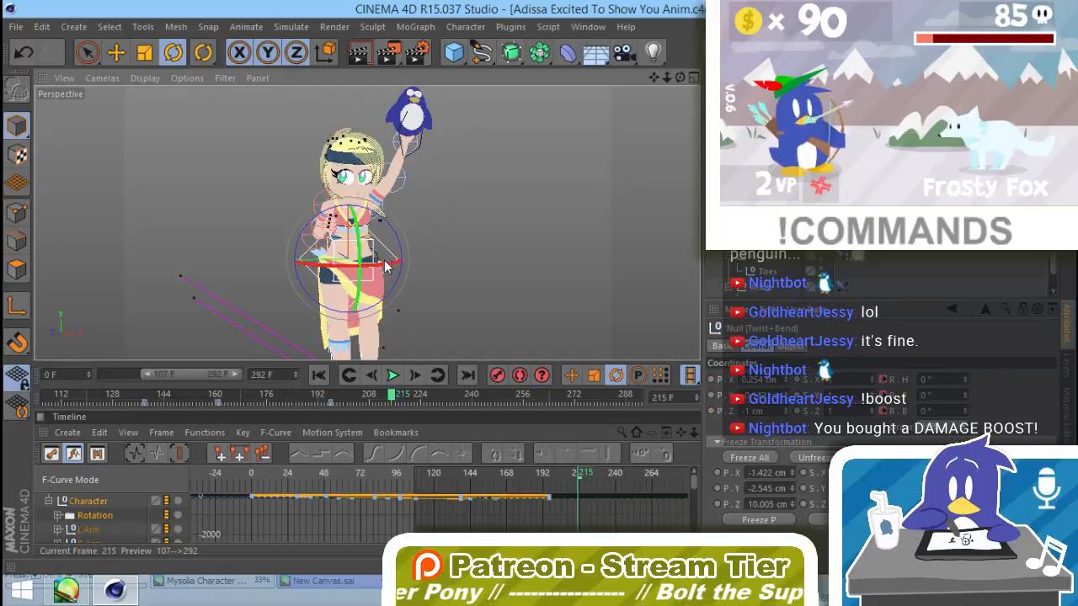
{"action": "left_click", "coordinate": [462, 257]}
{"action": "left_click_drag", "start_coordinate": [370, 291], "coordinate": [362, 310], "text": "alt"}
{"action": "middle_click_drag", "start_coordinate": [375, 249], "coordinate": [376, 280], "text": "alt"}
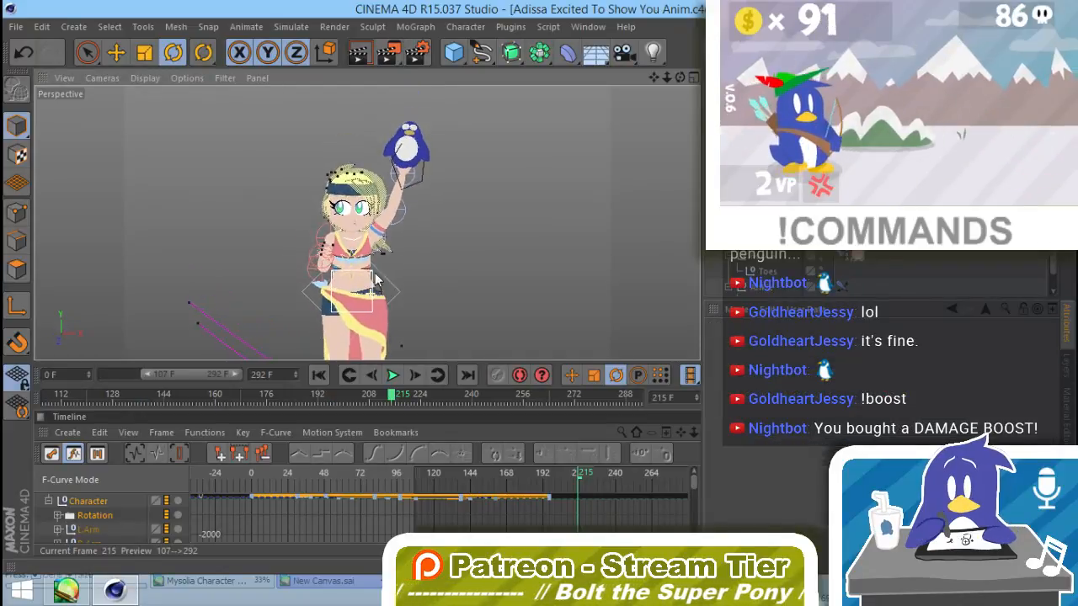
{"action": "scroll", "coordinate": [368, 281], "scroll_direction": "up", "scroll_amount": 3}
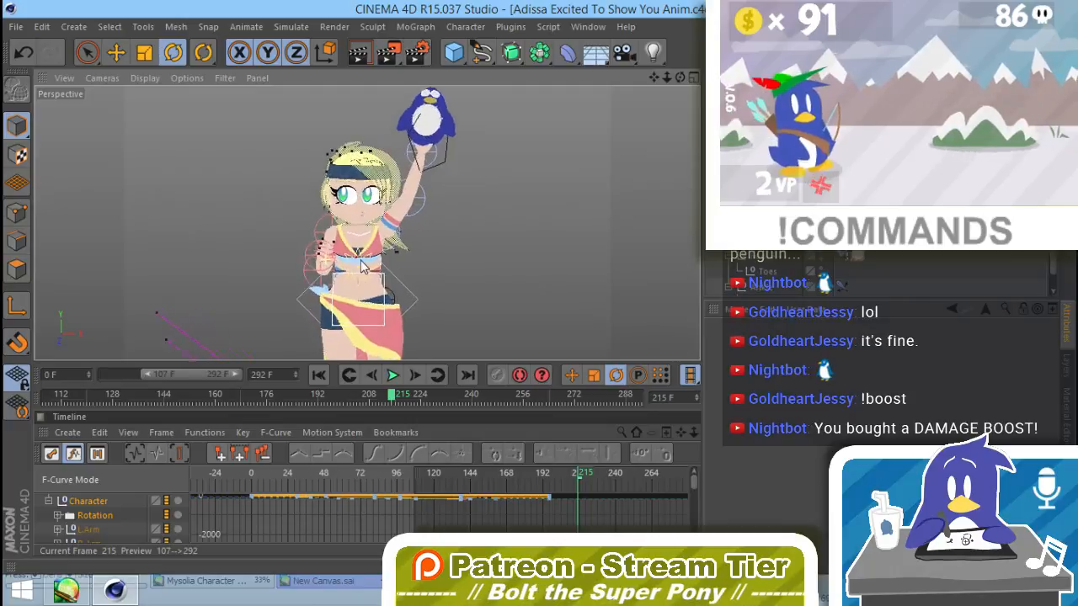
Step: Try reposing the free arm at frame 215 by rotating its Elbow control and moving the hand in front of the body
{"action": "left_click_drag", "start_coordinate": [367, 268], "coordinate": [463, 292], "text": "alt"}
{"action": "left_click", "coordinate": [313, 253]}
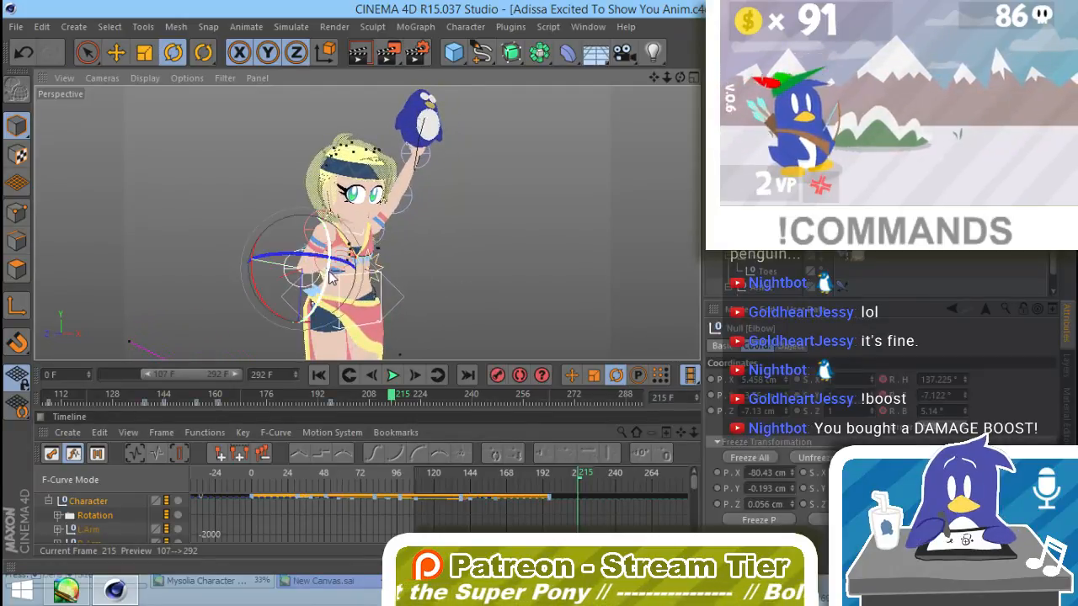
{"action": "left_click", "coordinate": [354, 236]}
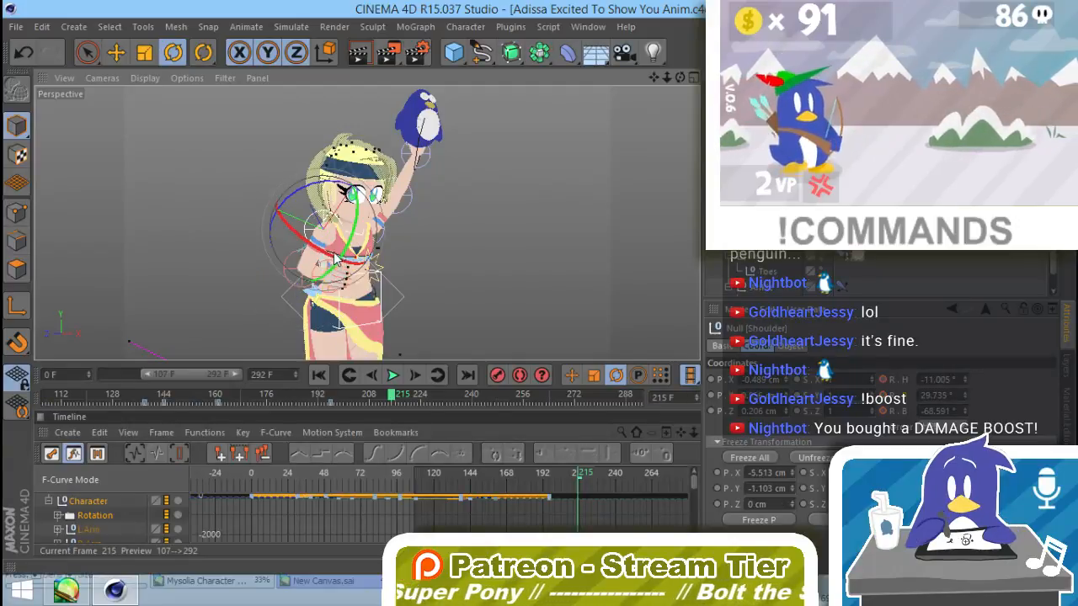
{"action": "left_click", "coordinate": [341, 274]}
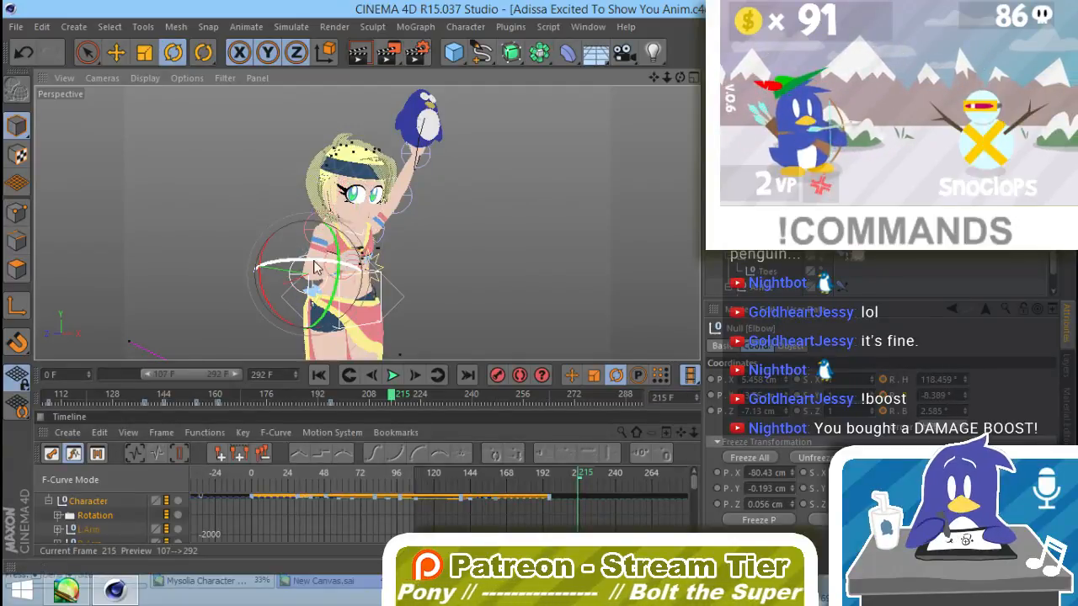
{"action": "left_click_drag", "start_coordinate": [341, 276], "coordinate": [345, 277]}
{"action": "left_click", "coordinate": [438, 278]}
{"action": "left_click_drag", "start_coordinate": [438, 278], "coordinate": [330, 286], "text": "alt"}
Step: Try lowering the penguin-holding arm from the Shoulder and bending its Elbow to bring the plush in front of the chest
{"action": "left_click", "coordinate": [403, 239]}
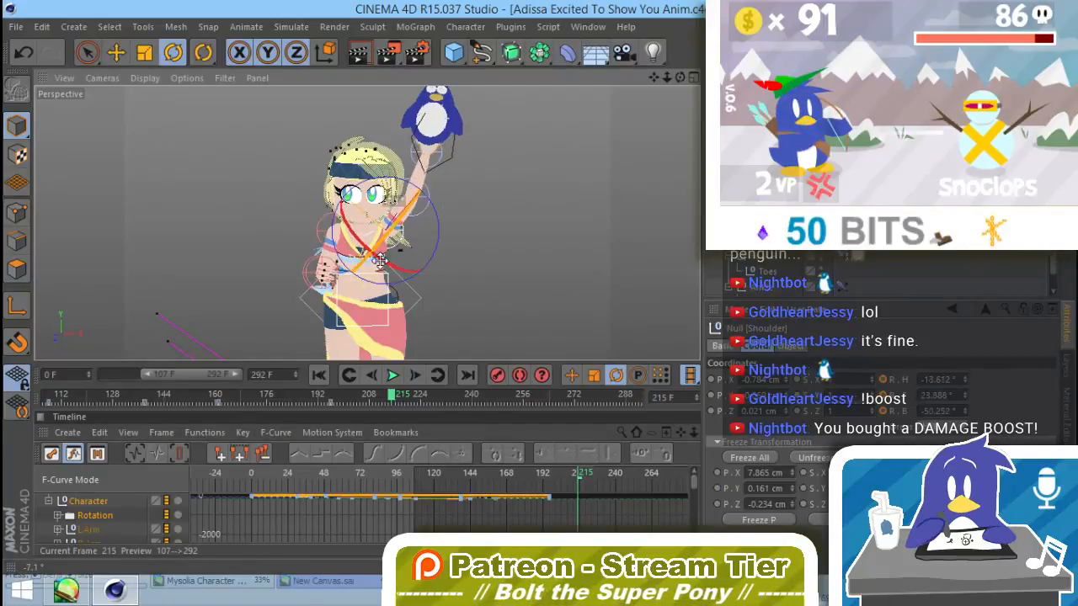
{"action": "left_click_drag", "start_coordinate": [403, 239], "coordinate": [169, 423]}
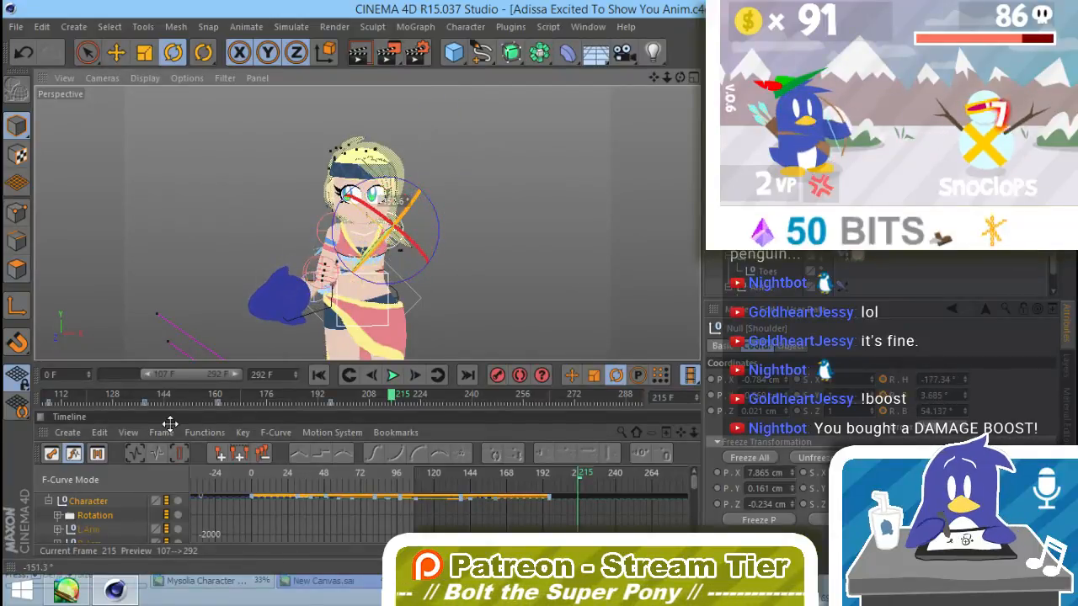
{"action": "left_click_drag", "start_coordinate": [388, 278], "coordinate": [471, 282]}
{"action": "left_click", "coordinate": [401, 271]}
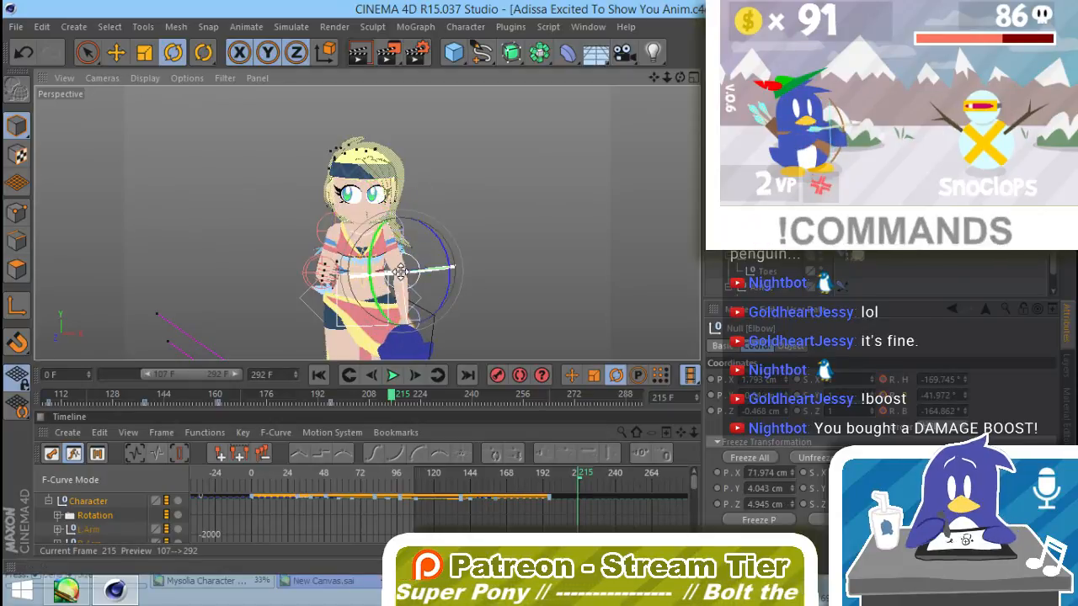
{"action": "left_click_drag", "start_coordinate": [400, 272], "coordinate": [356, 328]}
{"action": "left_click_drag", "start_coordinate": [412, 263], "coordinate": [371, 248], "text": "alt"}
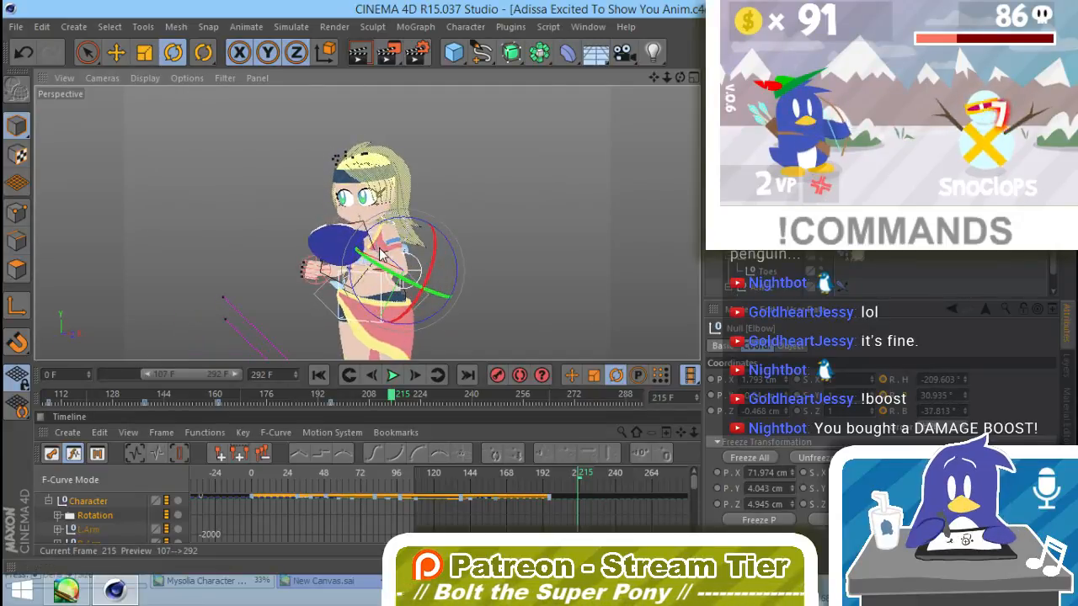
Step: Try refining the penguin hold against the chest by rotating that arm's Wrist, Elbow and Shoulder controls
{"action": "left_click", "coordinate": [363, 269]}
{"action": "left_click_drag", "start_coordinate": [324, 295], "coordinate": [410, 259], "text": "alt"}
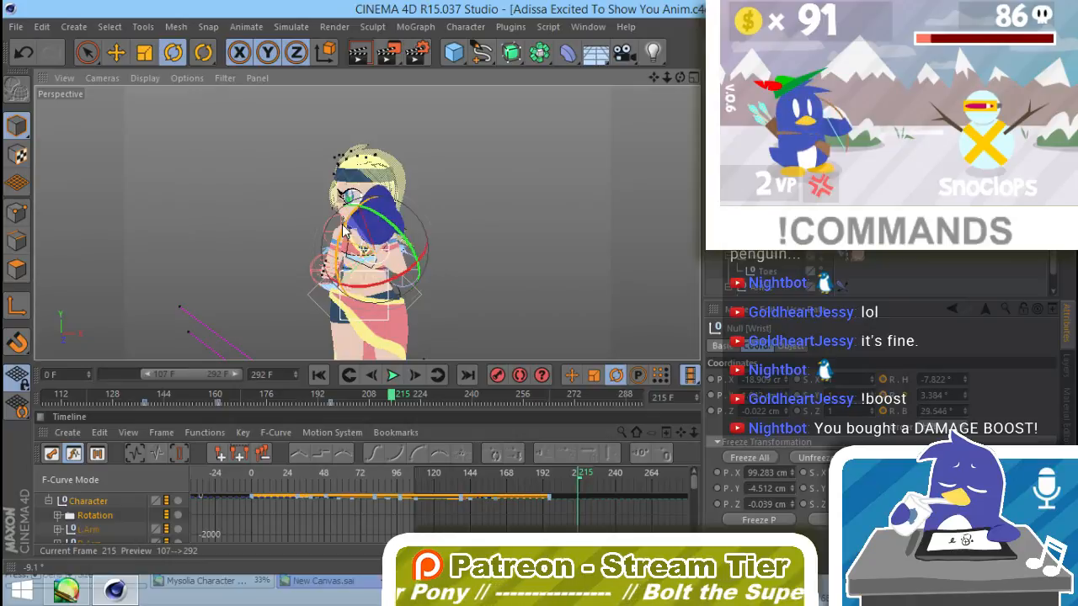
{"action": "left_click_drag", "start_coordinate": [344, 229], "coordinate": [392, 240]}
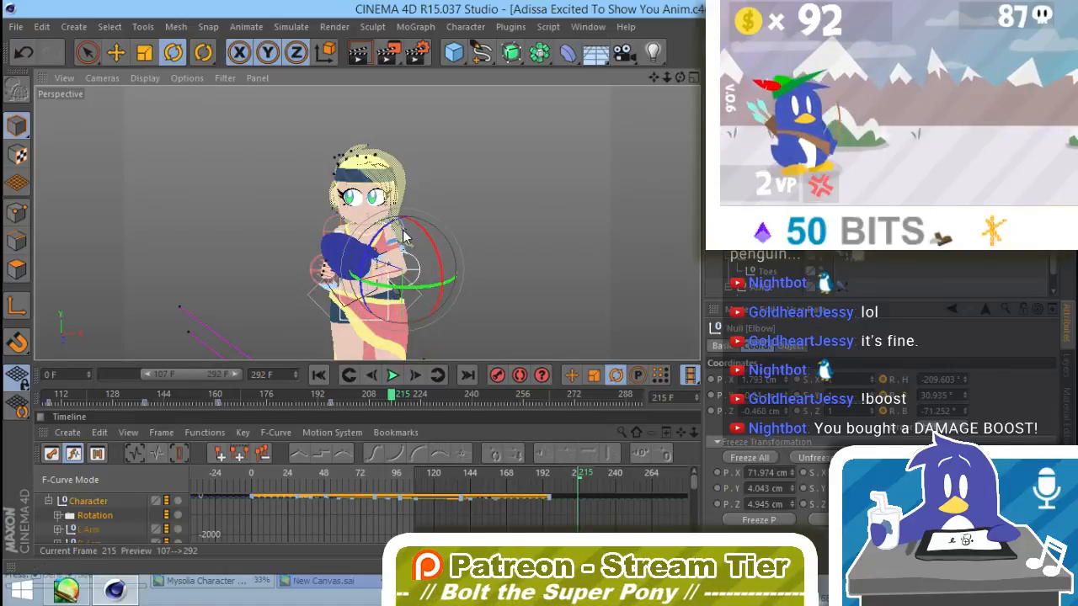
{"action": "left_click", "coordinate": [404, 238]}
{"action": "left_click_drag", "start_coordinate": [435, 272], "coordinate": [174, 303], "text": "alt"}
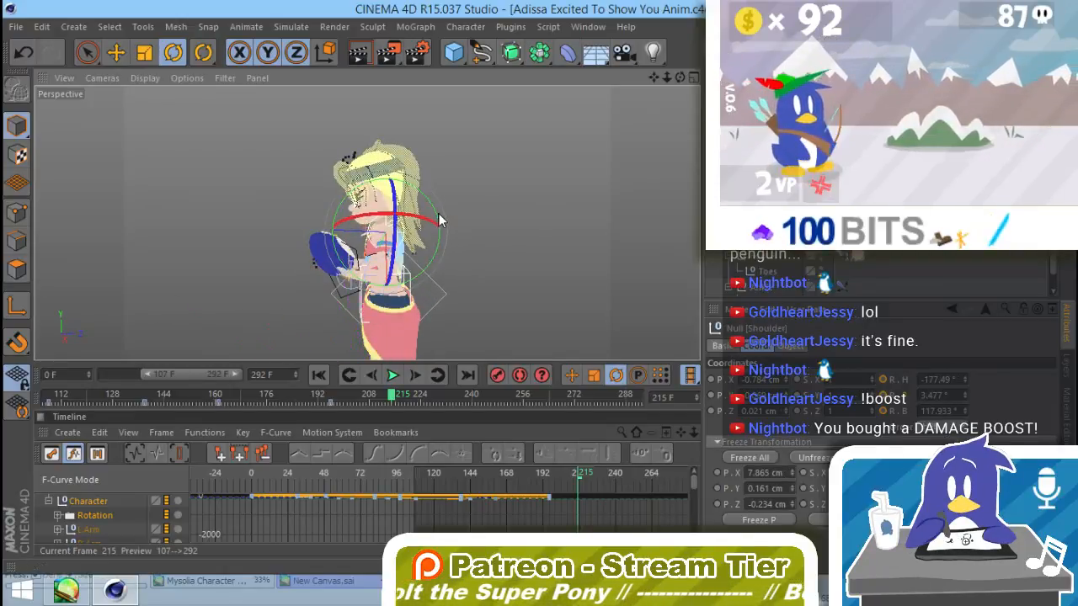
{"action": "left_click_drag", "start_coordinate": [438, 220], "coordinate": [434, 209]}
Step: Undo the pose changes made at frame 215 and turn on Autokeying
{"action": "key", "text": "ctrl+z"}
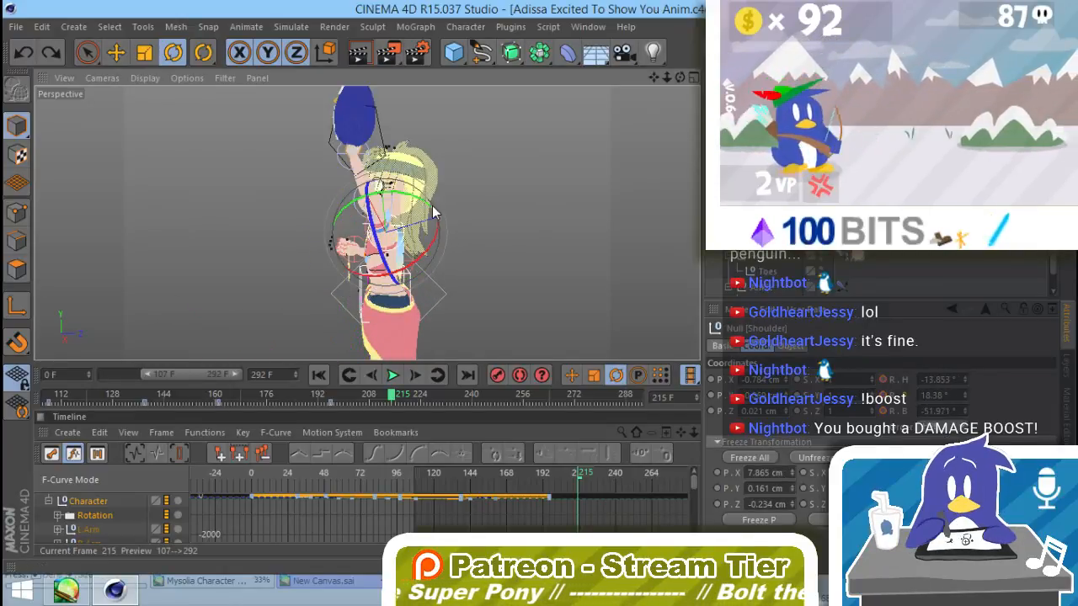
{"action": "left_click", "coordinate": [519, 376]}
Step: Repose the free arm at frame 215 by rotating its Elbow and Shoulder controls
{"action": "left_click_drag", "start_coordinate": [399, 299], "coordinate": [813, 240], "text": "alt"}
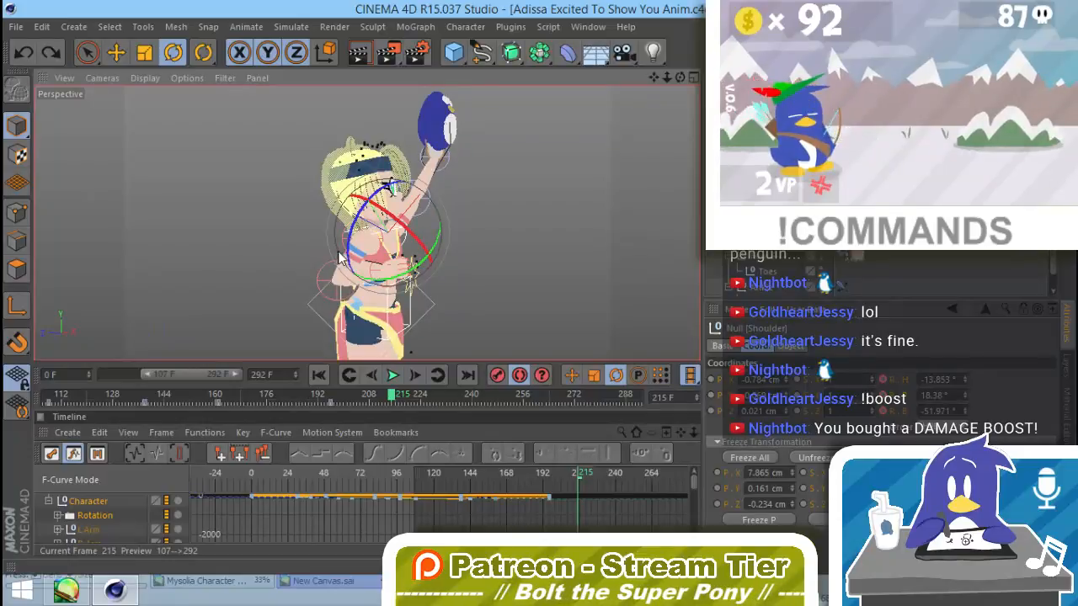
{"action": "left_click", "coordinate": [360, 268]}
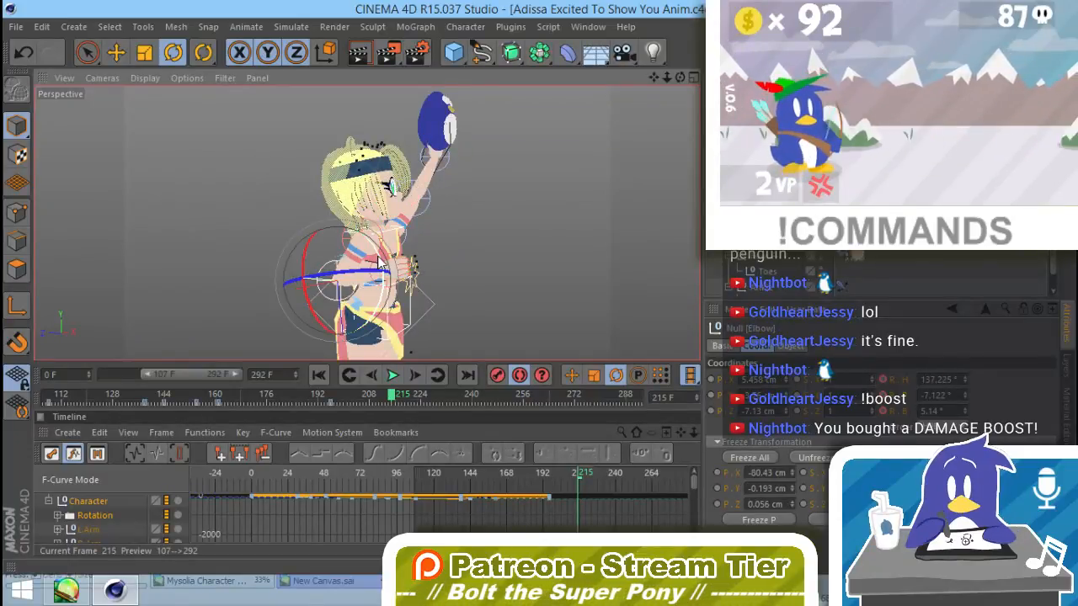
{"action": "left_click_drag", "start_coordinate": [380, 265], "coordinate": [387, 278]}
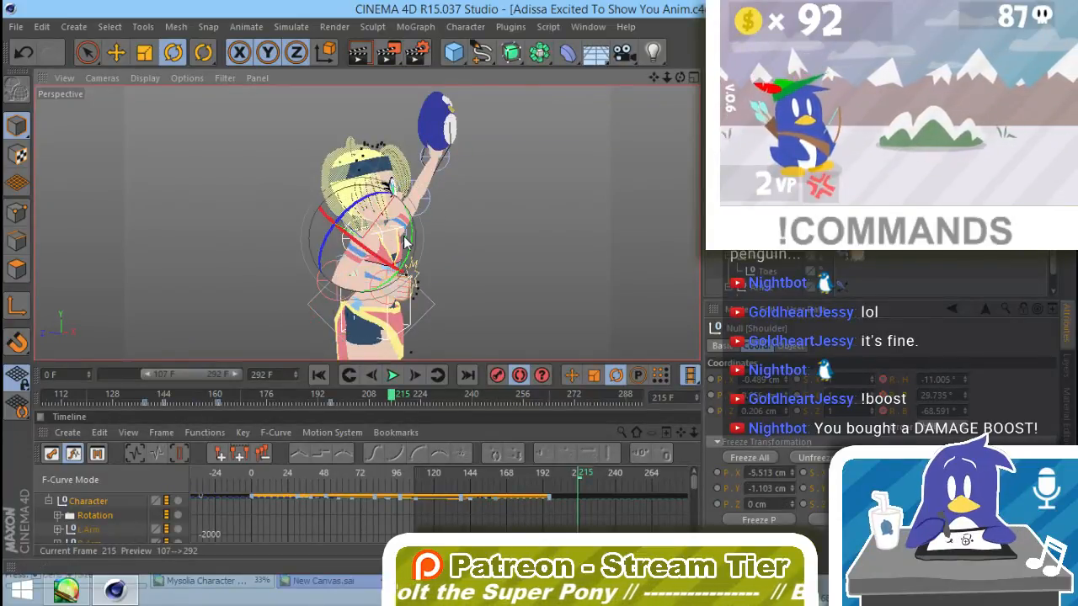
{"action": "left_click", "coordinate": [466, 245]}
{"action": "left_click_drag", "start_coordinate": [414, 241], "coordinate": [410, 280]}
Step: Turn and tilt Adissa's head at frame 215 by rotating the Neck control
{"action": "left_click", "coordinate": [356, 229]}
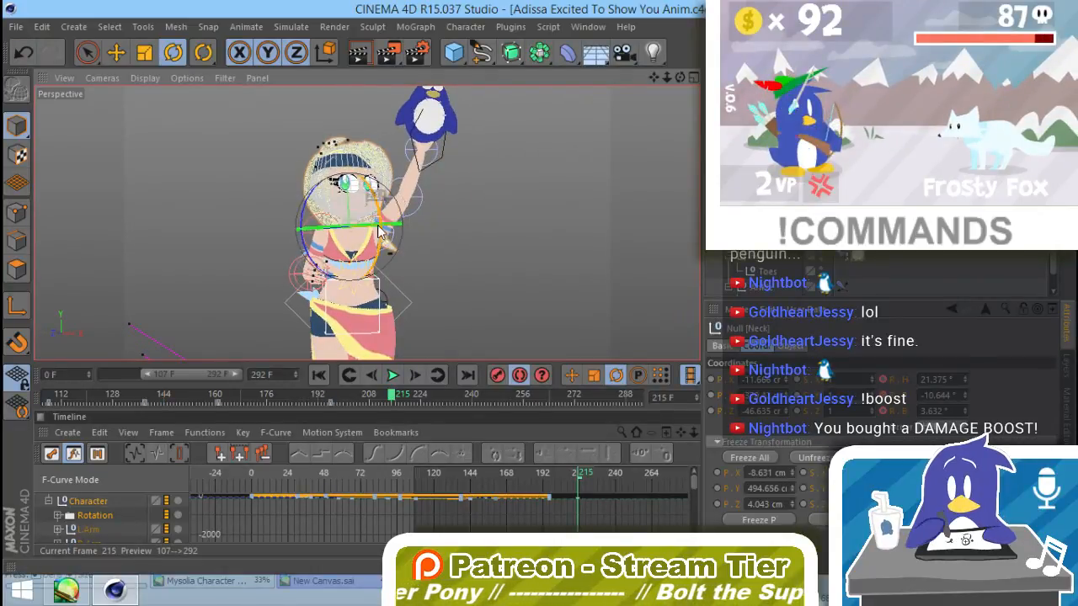
{"action": "left_click_drag", "start_coordinate": [381, 232], "coordinate": [325, 250]}
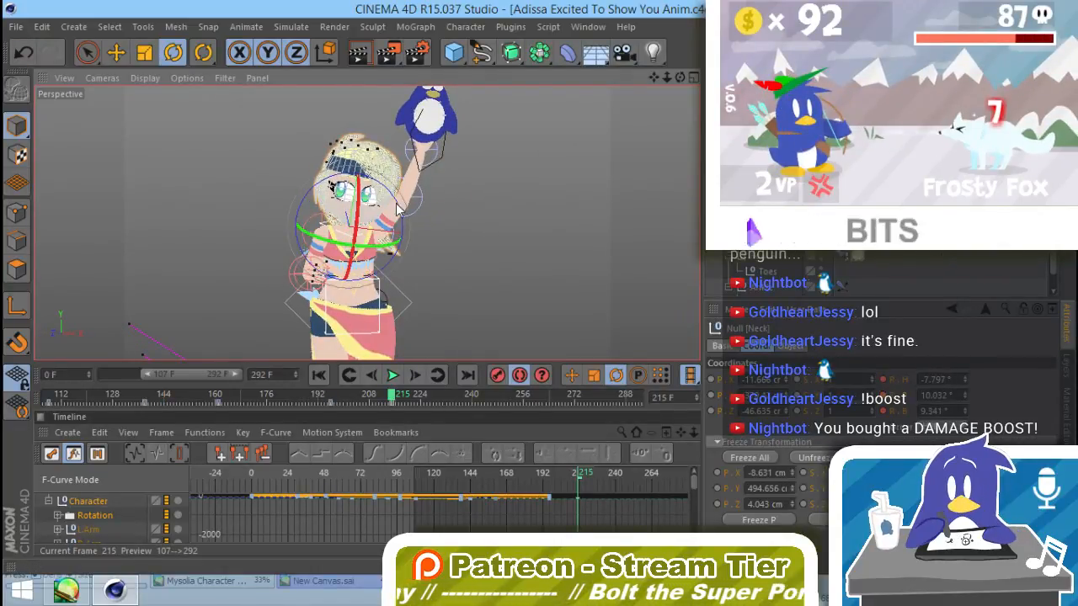
{"action": "left_click_drag", "start_coordinate": [396, 207], "coordinate": [354, 249]}
Step: Lower the penguin-holding arm to Adissa's side by rotating its Shoulder control to about -86°, 23° and 90°
{"action": "left_click", "coordinate": [393, 309]}
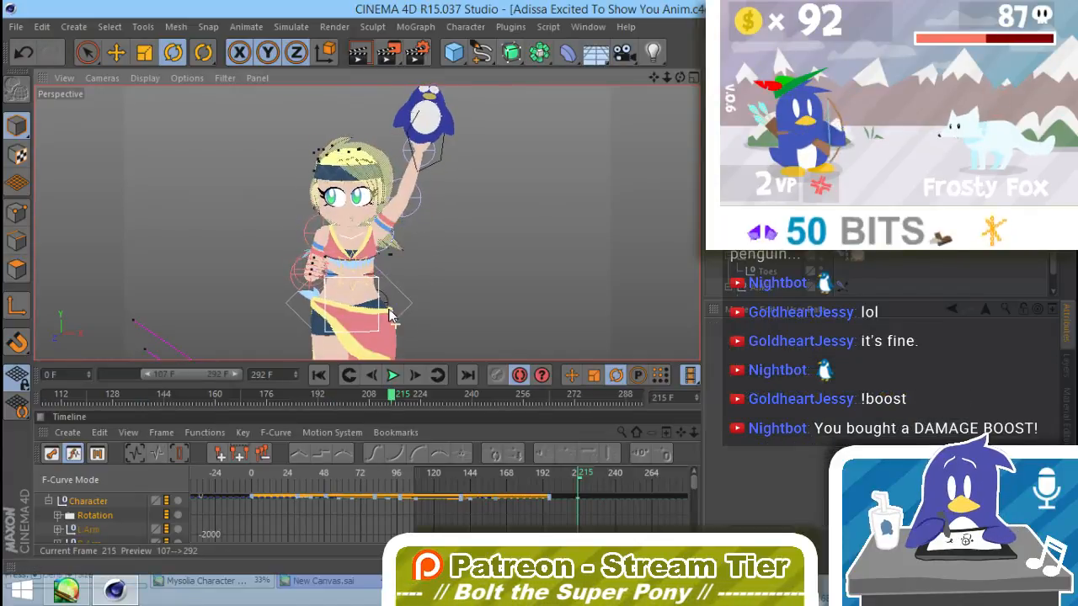
{"action": "left_click", "coordinate": [395, 220]}
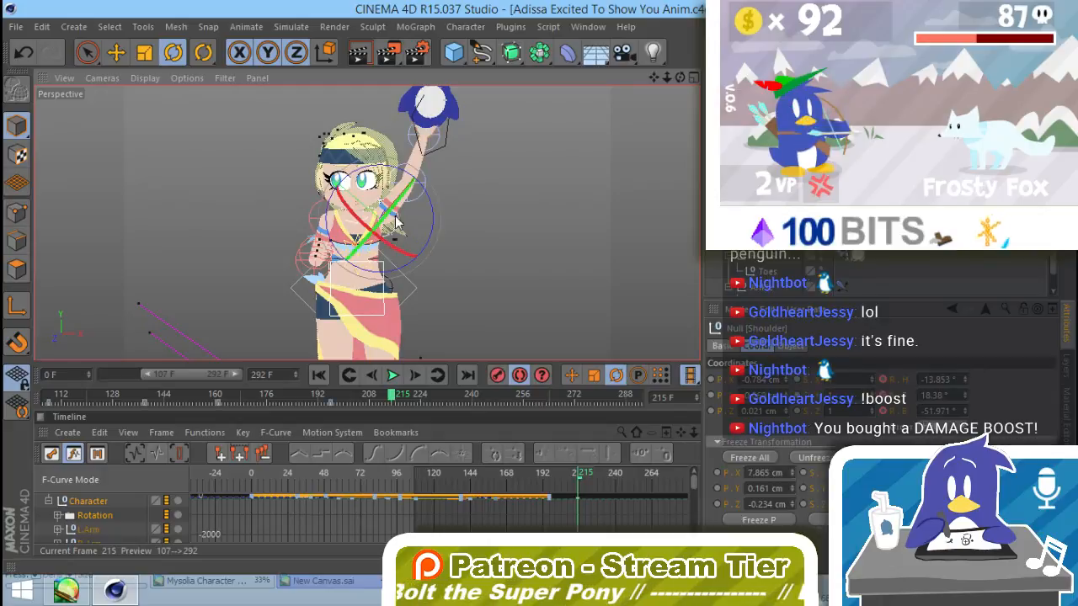
{"action": "left_click_drag", "start_coordinate": [395, 220], "coordinate": [408, 269]}
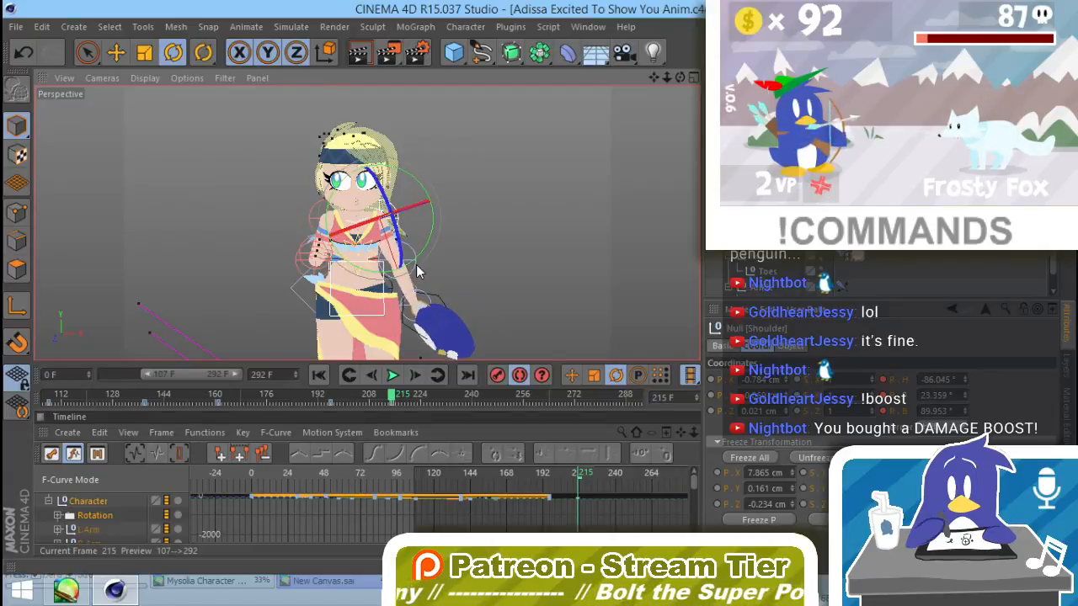
Step: Raise the penguin plush in front of Adissa's chest by rotating the holding arm's Elbow to about -172°, -40° and -58°
{"action": "left_click", "coordinate": [413, 270]}
{"action": "left_click_drag", "start_coordinate": [405, 310], "coordinate": [368, 235]}
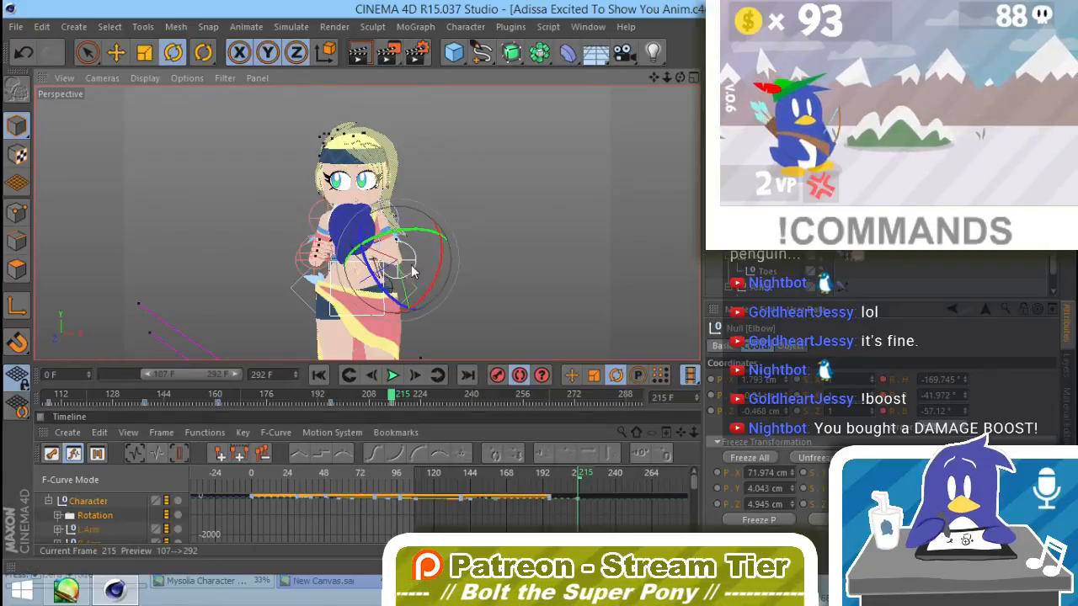
{"action": "left_click_drag", "start_coordinate": [430, 279], "coordinate": [416, 233], "text": "alt"}
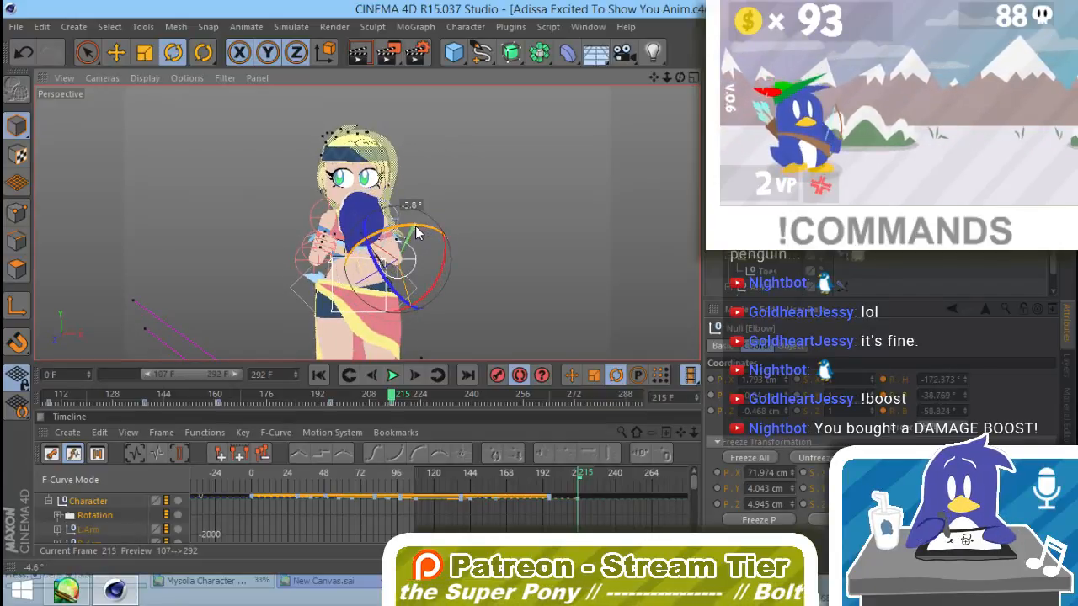
Step: Rotate the plush-holding Wrist to about -1°, -22° and 36°, and set its Elbow's bank to about -75°
{"action": "left_click", "coordinate": [367, 226]}
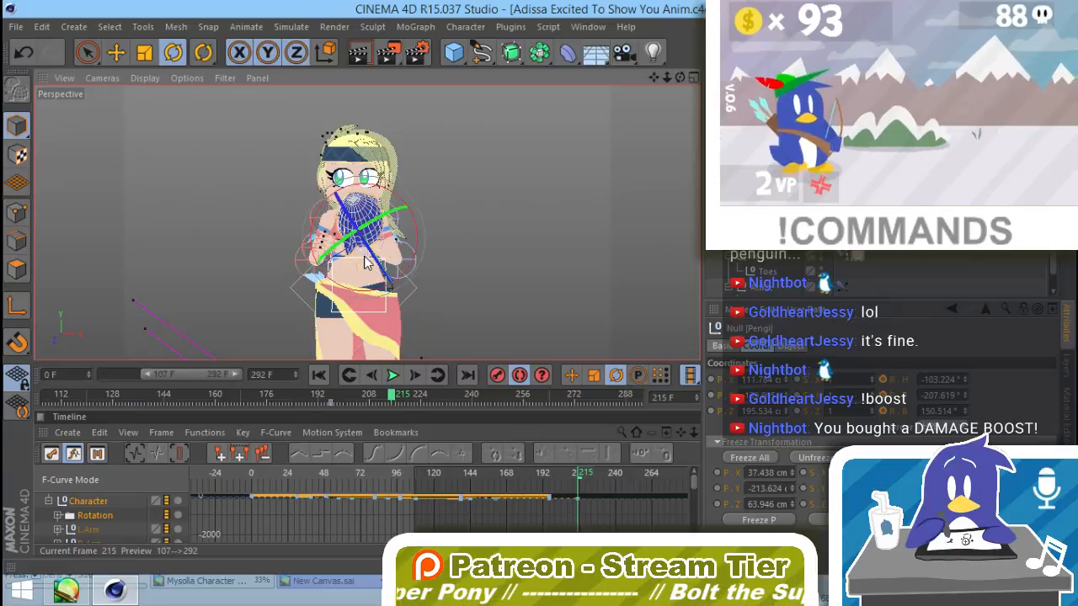
{"action": "left_click", "coordinate": [369, 230]}
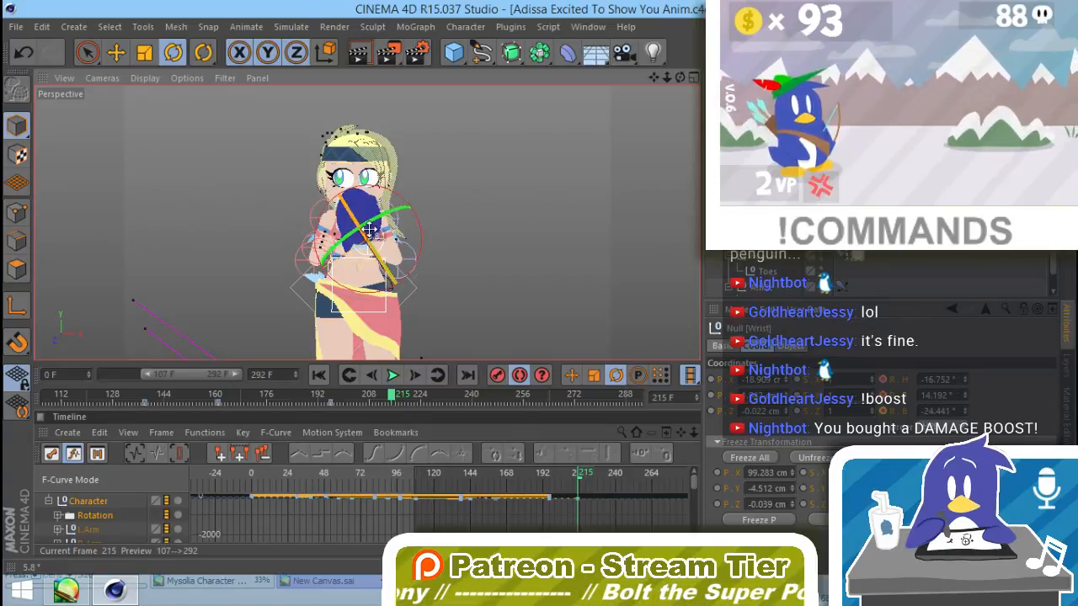
{"action": "left_click_drag", "start_coordinate": [368, 230], "coordinate": [390, 211]}
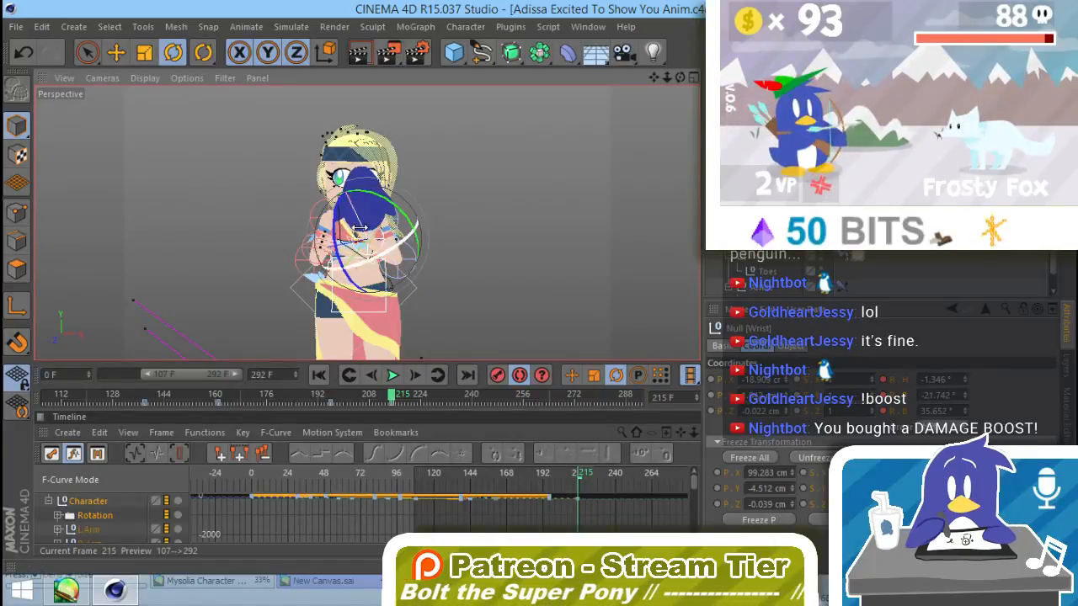
{"action": "left_click", "coordinate": [375, 274]}
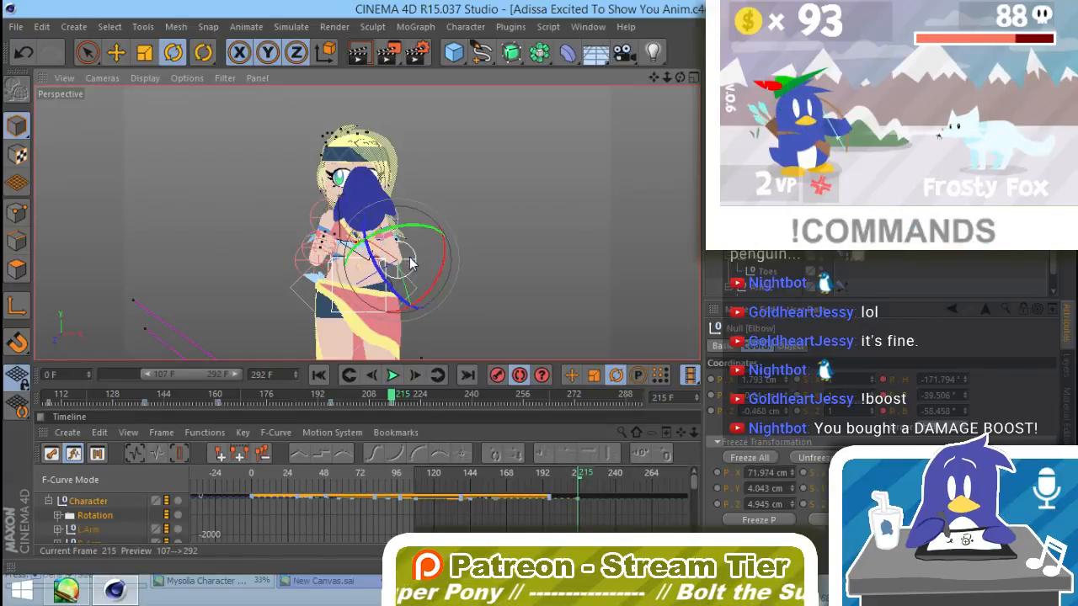
{"action": "left_click_drag", "start_coordinate": [379, 282], "coordinate": [379, 295]}
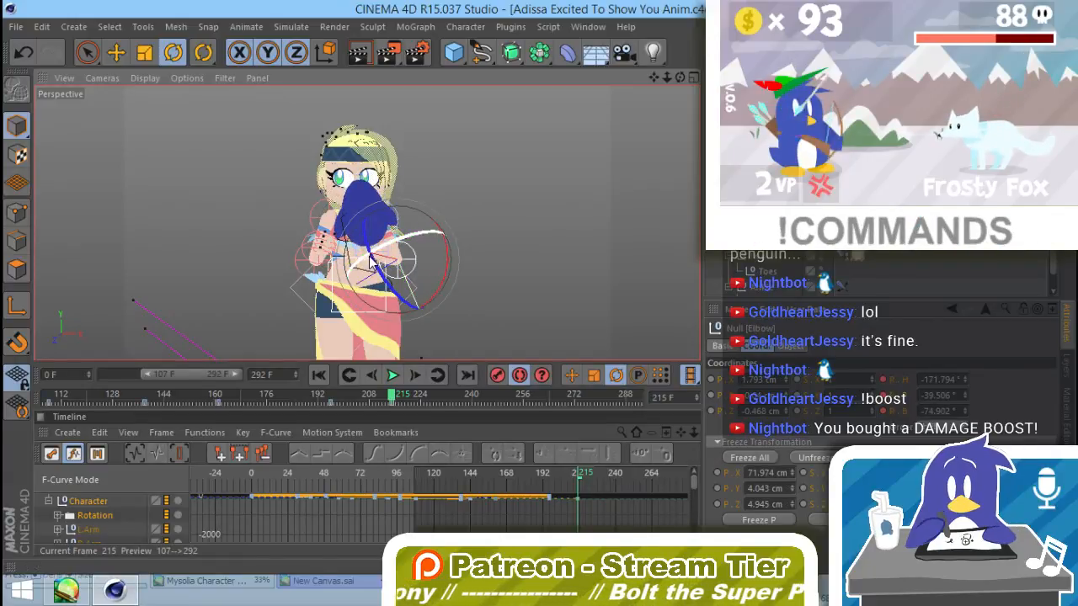
Step: Lay the plush across Adissa's torso, facing up toward her, by rotating the Wrist to about -38°, -54° and -55°
{"action": "left_click", "coordinate": [361, 266]}
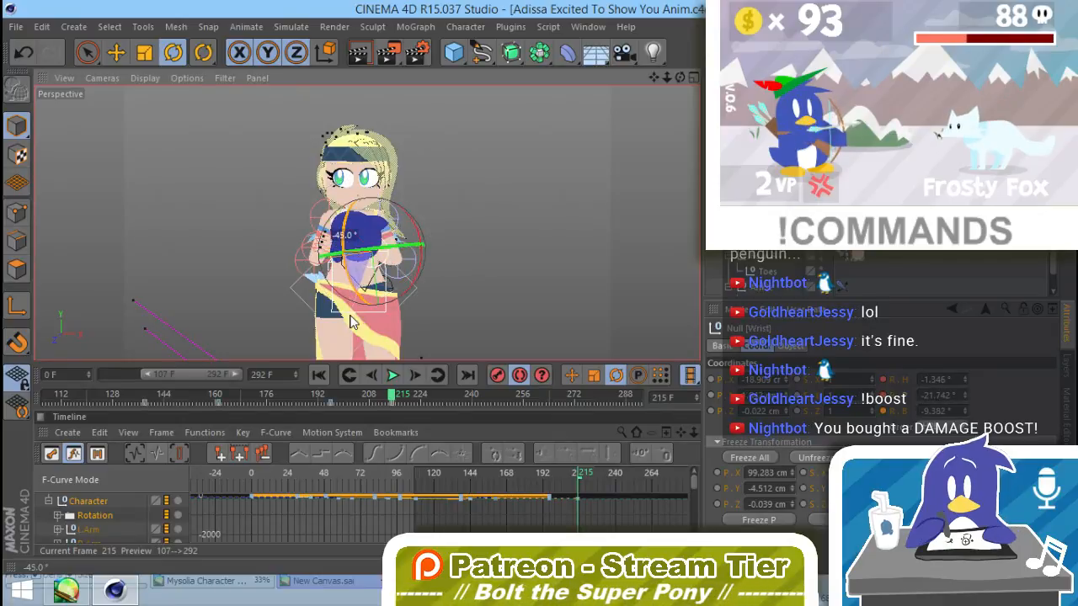
{"action": "left_click_drag", "start_coordinate": [352, 322], "coordinate": [376, 296]}
{"action": "left_click_drag", "start_coordinate": [419, 238], "coordinate": [425, 269]}
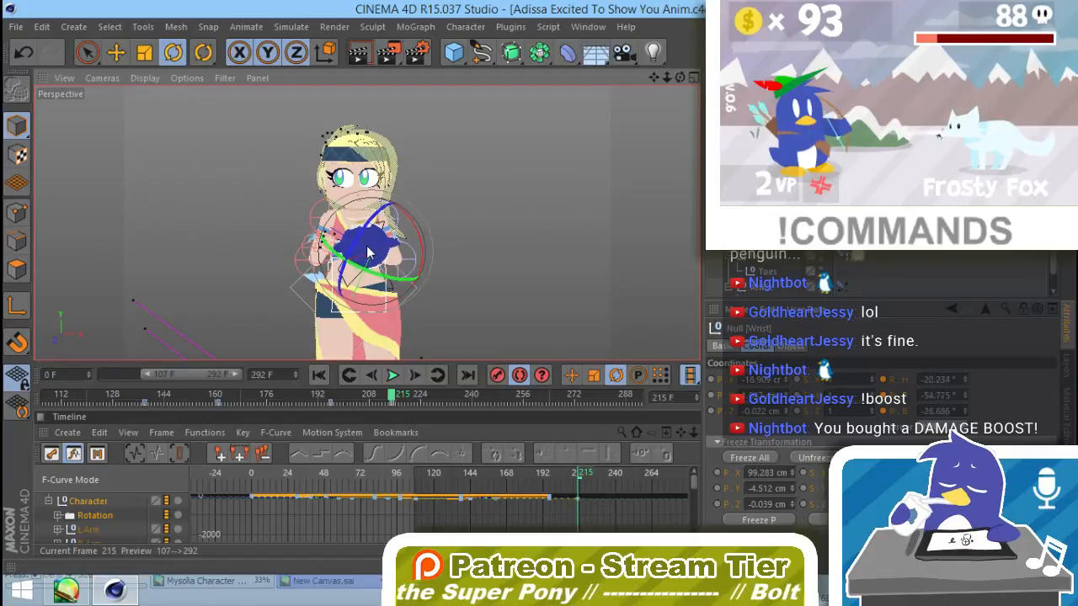
{"action": "left_click_drag", "start_coordinate": [367, 250], "coordinate": [372, 265]}
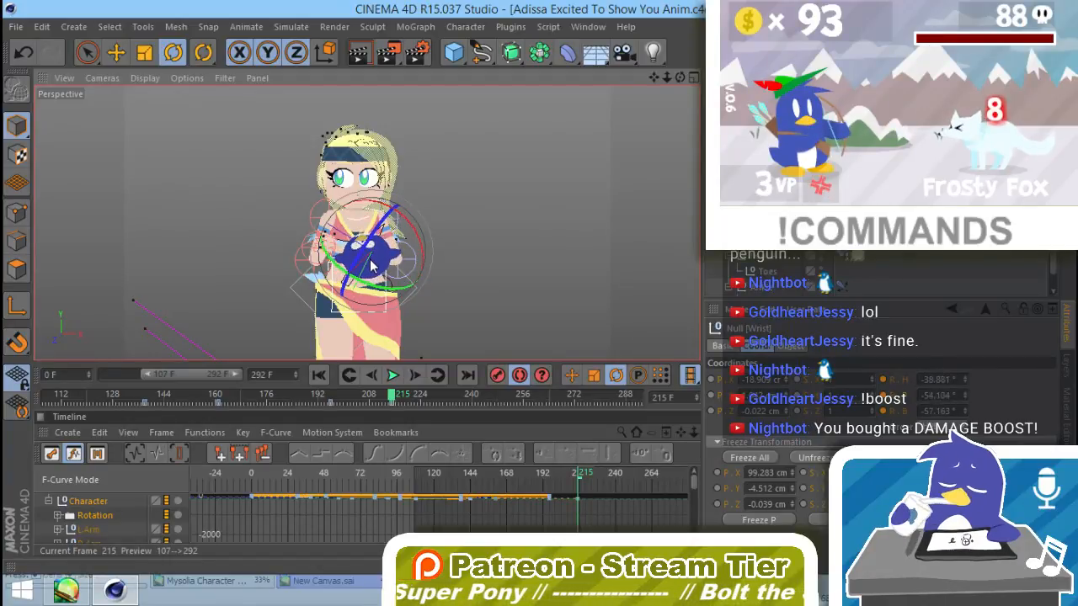
Step: Bring the free arm in toward the plush by rotating its Elbow to about 98°, -9° and -36°
{"action": "left_click", "coordinate": [324, 266]}
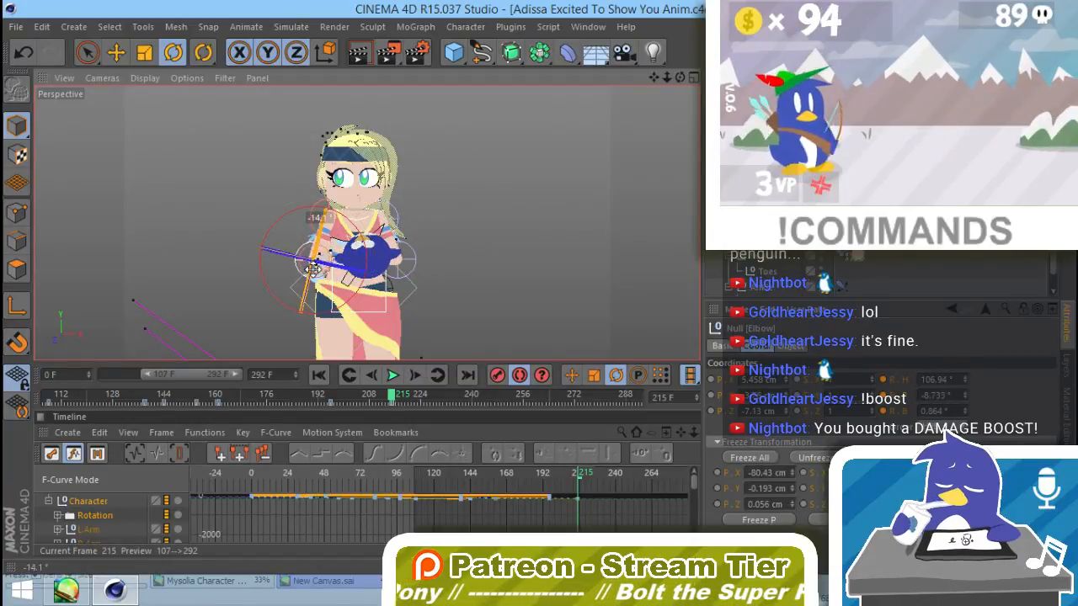
{"action": "left_click_drag", "start_coordinate": [314, 268], "coordinate": [335, 292]}
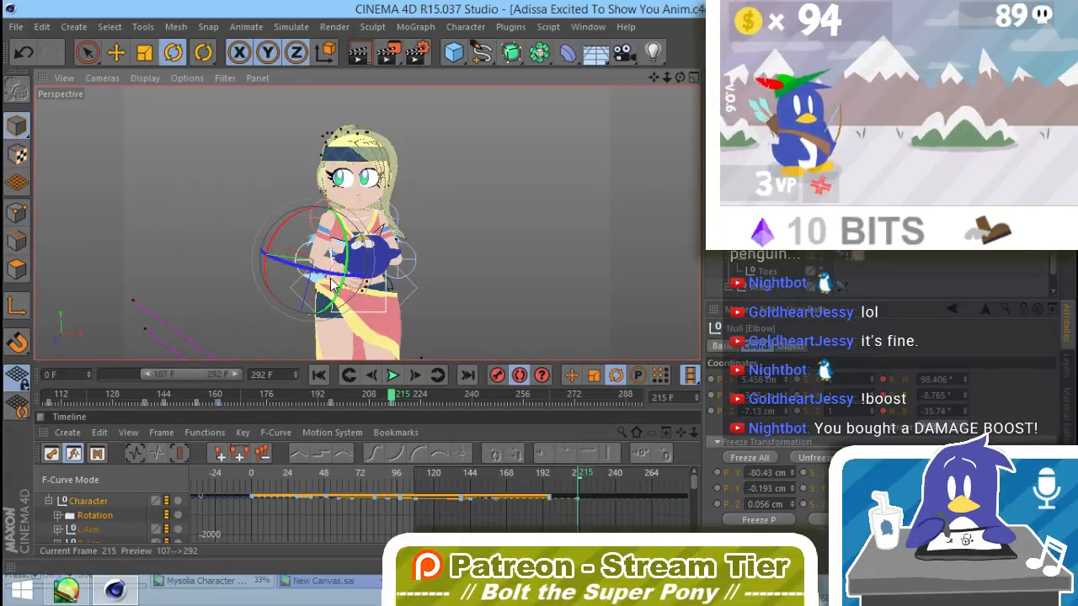
{"action": "left_click", "coordinate": [433, 214]}
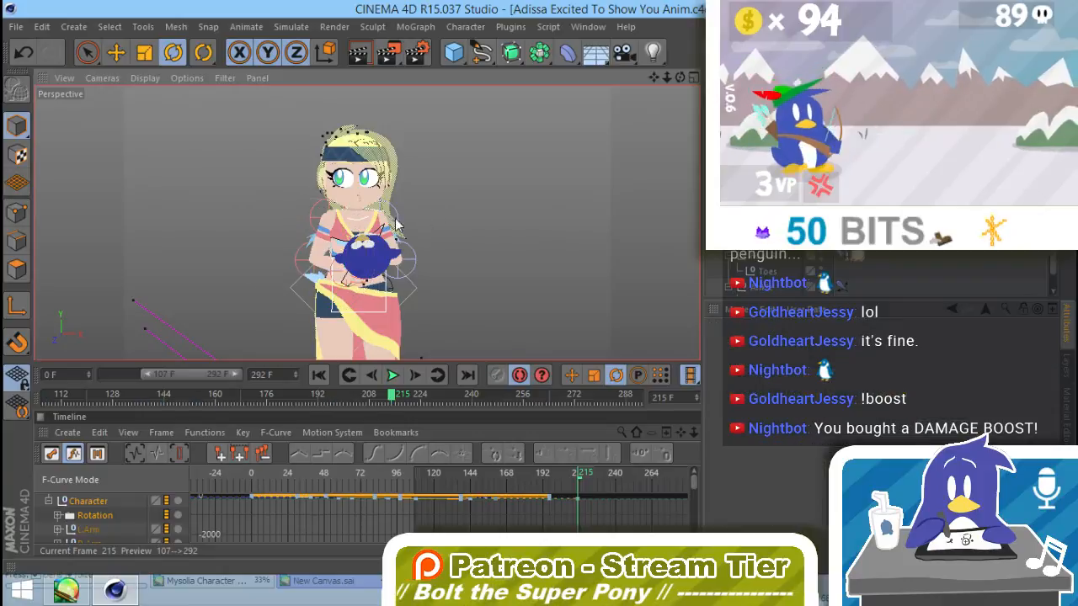
Step: Tilt Adissa's head down toward the plush at frame 215 by rotating the Neck control by about 21°
{"action": "left_click", "coordinate": [363, 227]}
{"action": "left_click_drag", "start_coordinate": [360, 212], "coordinate": [363, 236]}
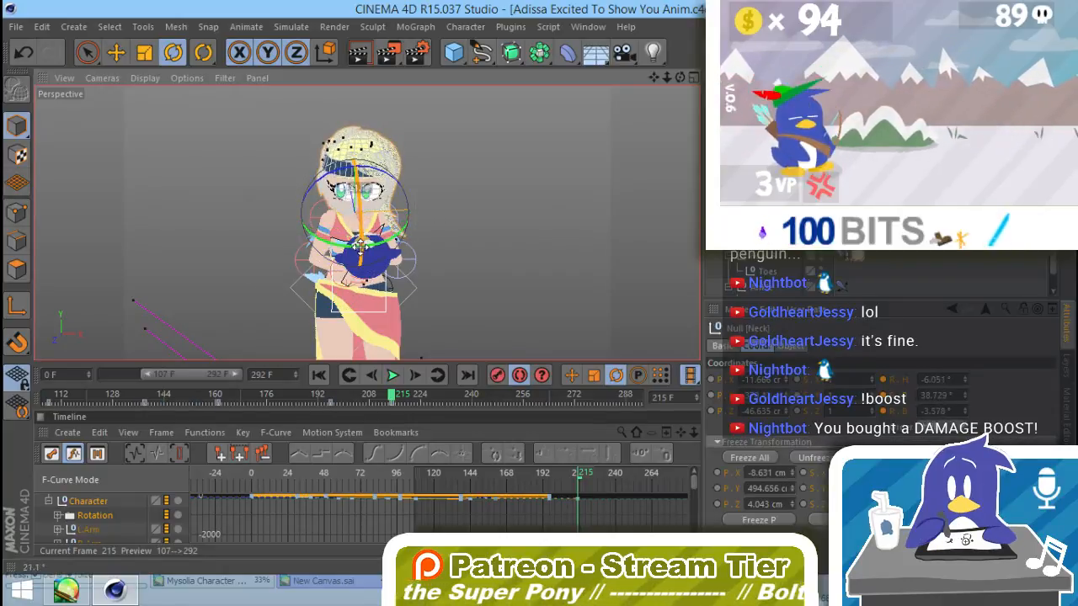
{"action": "left_click", "coordinate": [457, 221]}
Step: Twist Adissa's torso at frame 215 by rotating the Twist+Bend control to about -20°, 0° and -90°
{"action": "left_click_drag", "start_coordinate": [457, 222], "coordinate": [539, 298], "text": "alt"}
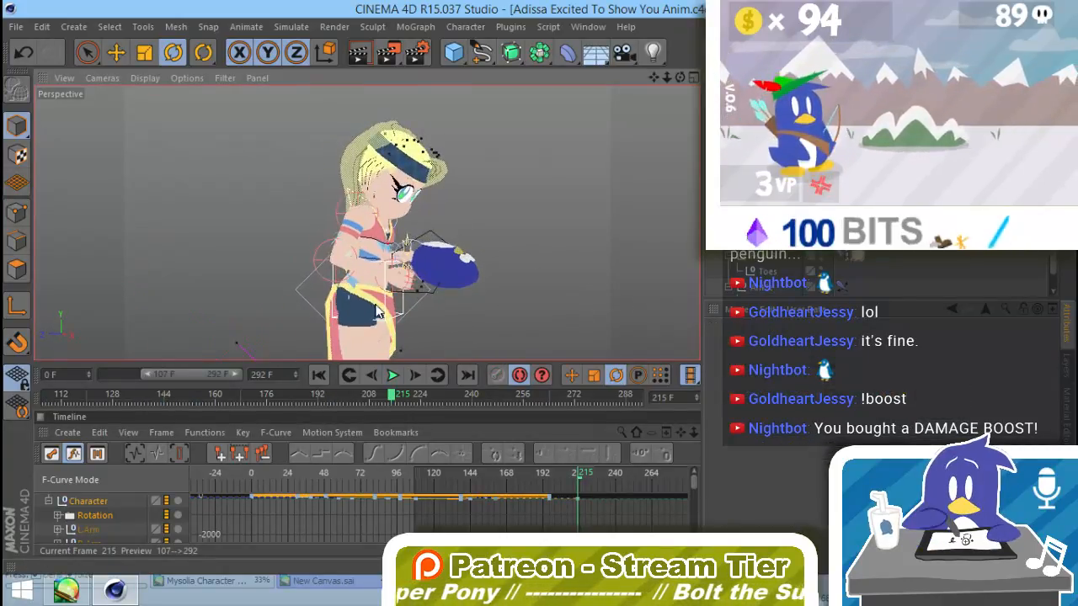
{"action": "left_click", "coordinate": [296, 291]}
{"action": "left_click_drag", "start_coordinate": [446, 312], "coordinate": [372, 296], "text": "alt"}
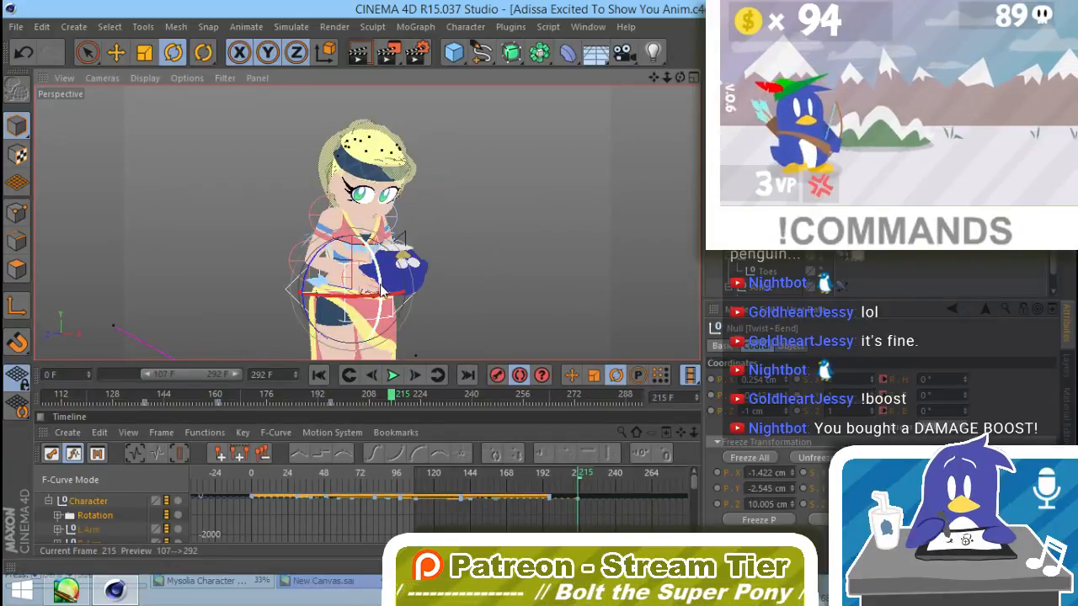
{"action": "key", "text": "ctrl+z"}
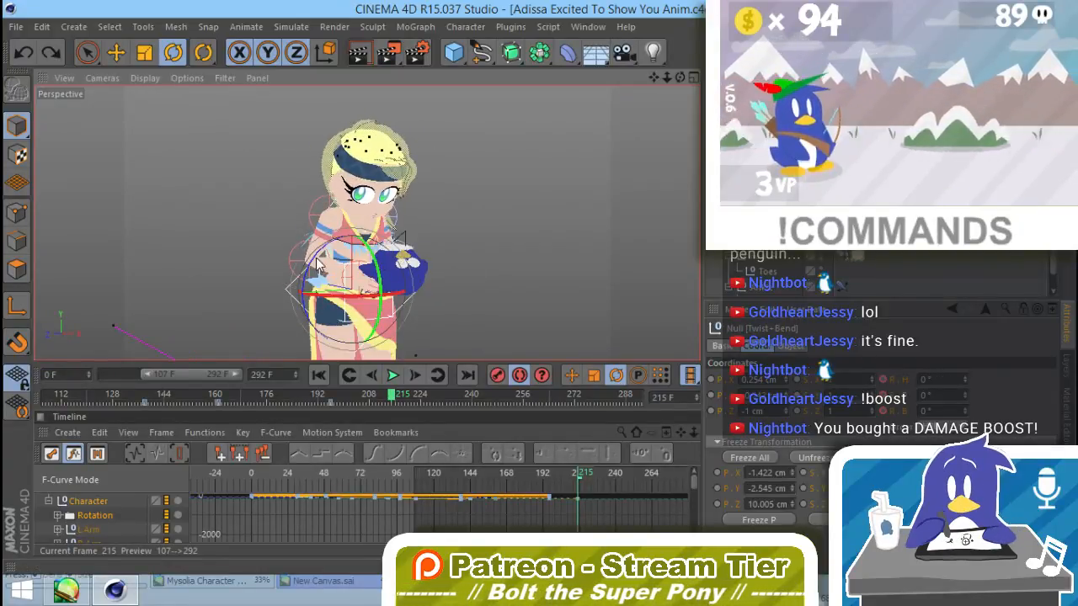
{"action": "mouse_move", "coordinate": [318, 264]}
{"action": "left_mouse_down"}
{"action": "mouse_move", "coordinate": [303, 283]}
{"action": "mouse_move", "coordinate": [307, 270]}
{"action": "mouse_move", "coordinate": [291, 343]}
{"action": "mouse_move", "coordinate": [295, 360]}
{"action": "mouse_move", "coordinate": [330, 348]}
{"action": "left_mouse_up"}
{"action": "left_click_drag", "start_coordinate": [383, 308], "coordinate": [375, 336]}
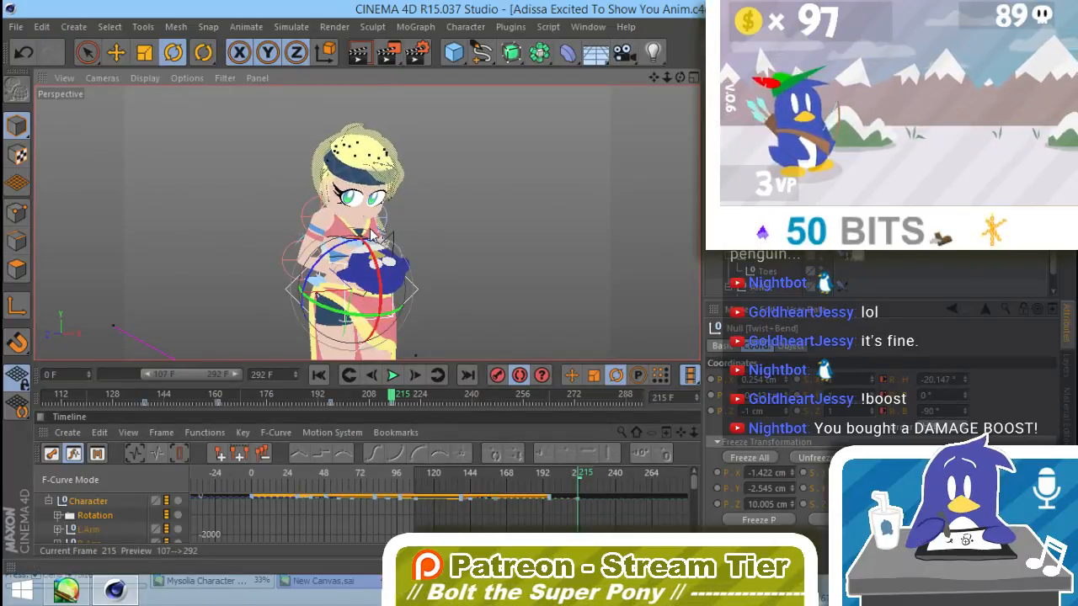
{"action": "left_click_drag", "start_coordinate": [431, 238], "coordinate": [371, 189], "text": "alt"}
{"action": "left_click_drag", "start_coordinate": [394, 318], "coordinate": [235, 330], "text": "alt"}
Step: Readjust Adissa's head with the Neck control and rotate the free arm's Elbow to about 110°, -16° and -33°
{"action": "left_click", "coordinate": [385, 208]}
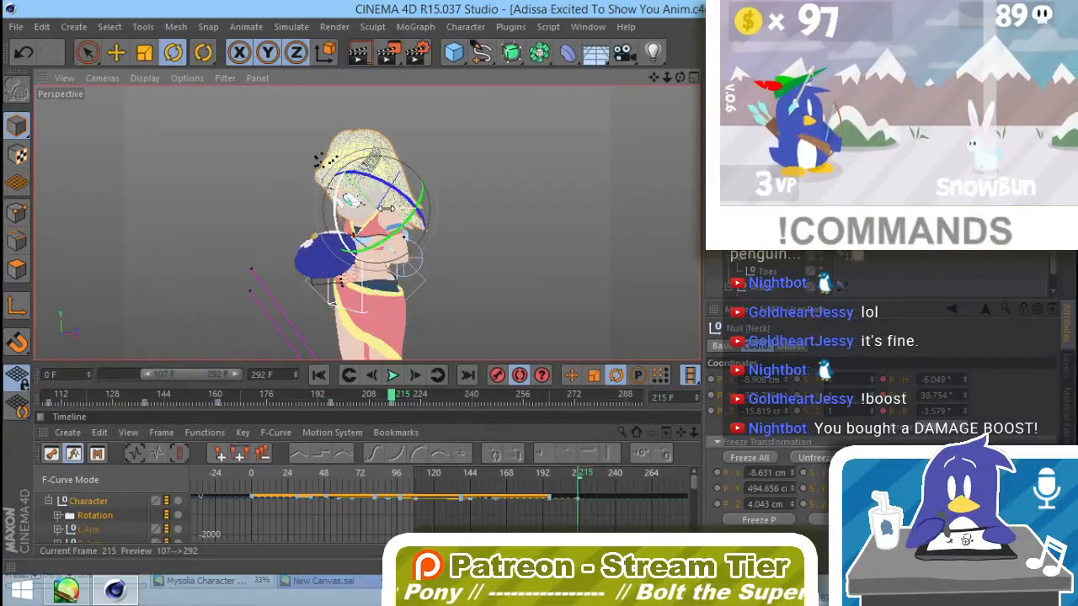
{"action": "left_click_drag", "start_coordinate": [386, 208], "coordinate": [502, 277]}
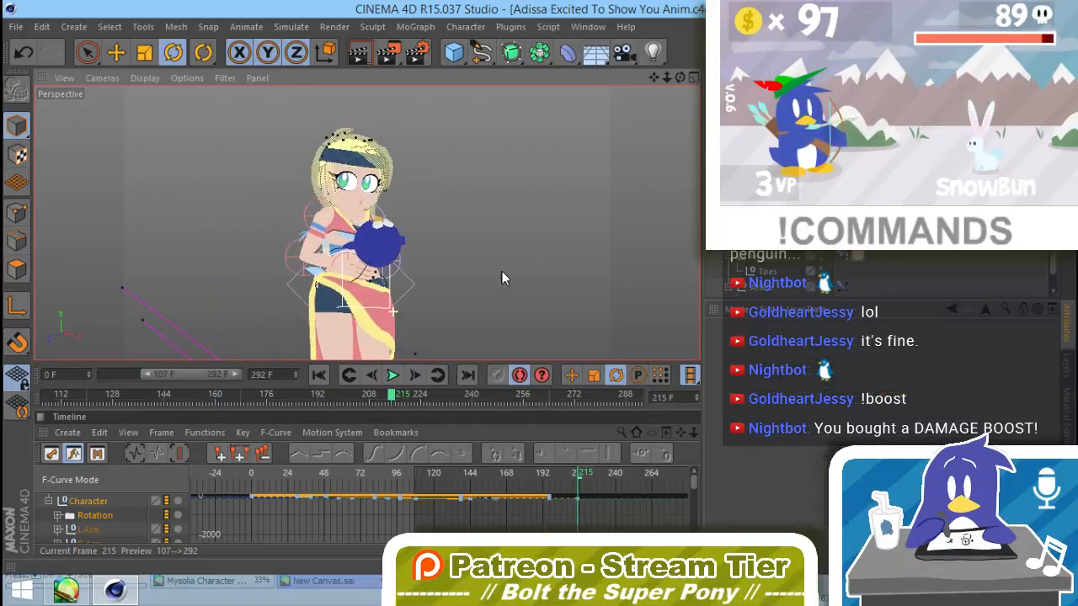
{"action": "left_click", "coordinate": [347, 257]}
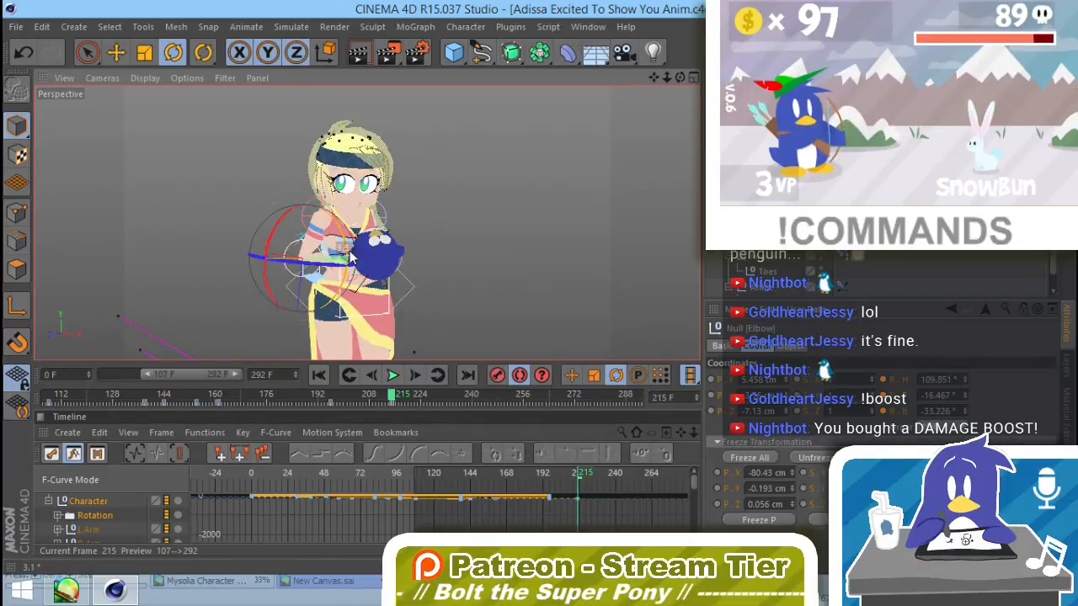
{"action": "left_click_drag", "start_coordinate": [352, 257], "coordinate": [349, 259]}
{"action": "left_click", "coordinate": [450, 290]}
{"action": "left_click_drag", "start_coordinate": [453, 319], "coordinate": [389, 310], "text": "alt"}
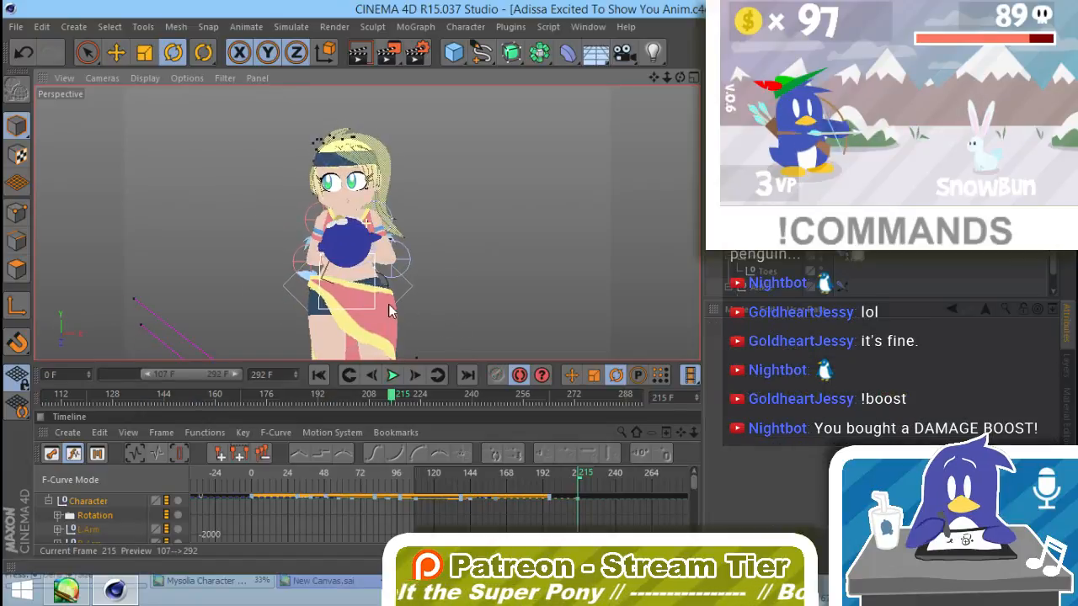
Step: Scrub past the new pose to frame 266 and extend the animation's end frame to 352
{"action": "left_click_drag", "start_coordinate": [390, 400], "coordinate": [413, 421]}
{"action": "mouse_move", "coordinate": [389, 292]}
{"action": "left_mouse_down", "text": "alt"}
{"action": "mouse_move", "coordinate": [414, 221]}
{"action": "mouse_move", "coordinate": [371, 257]}
{"action": "mouse_move", "coordinate": [436, 292]}
{"action": "mouse_move", "coordinate": [404, 286]}
{"action": "left_mouse_up", "text": "alt"}
{"action": "left_click_drag", "start_coordinate": [589, 487], "coordinate": [657, 494]}
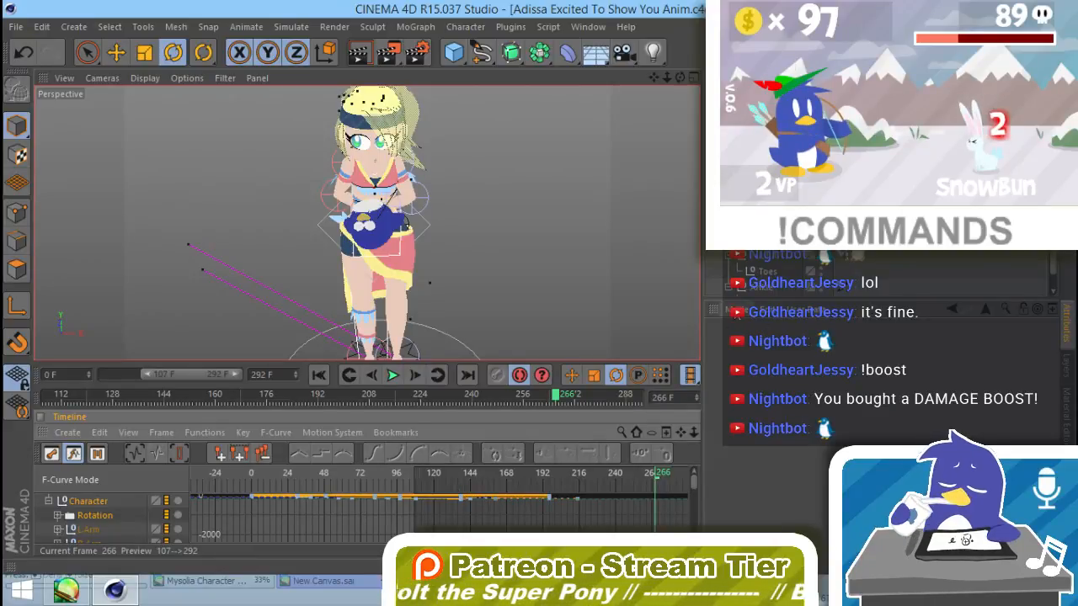
{"action": "left_click", "coordinate": [735, 309]}
{"action": "left_click", "coordinate": [753, 338]}
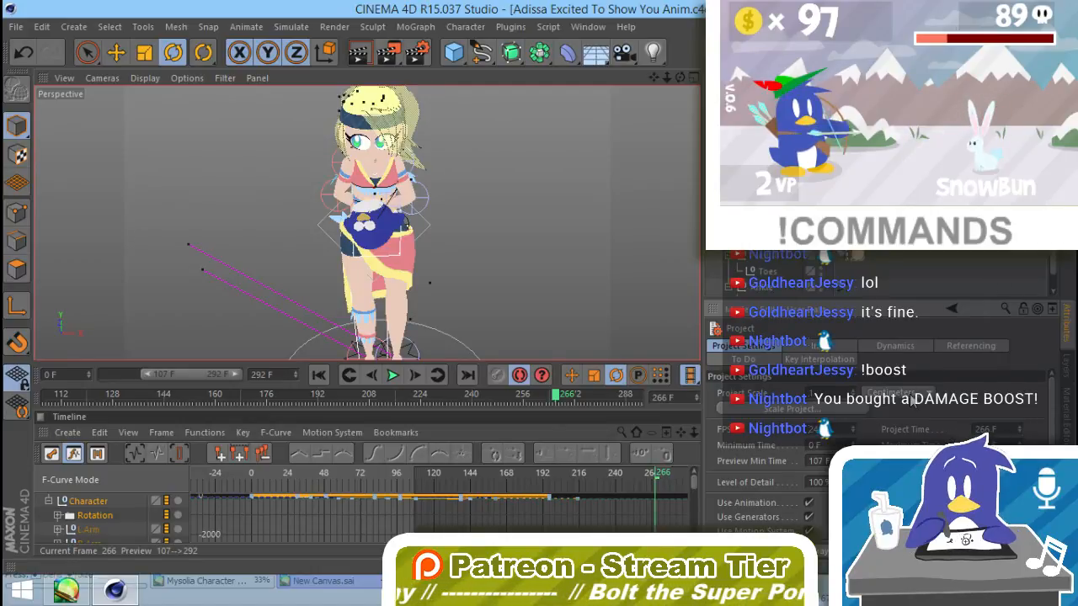
{"action": "type", "text": "352"}
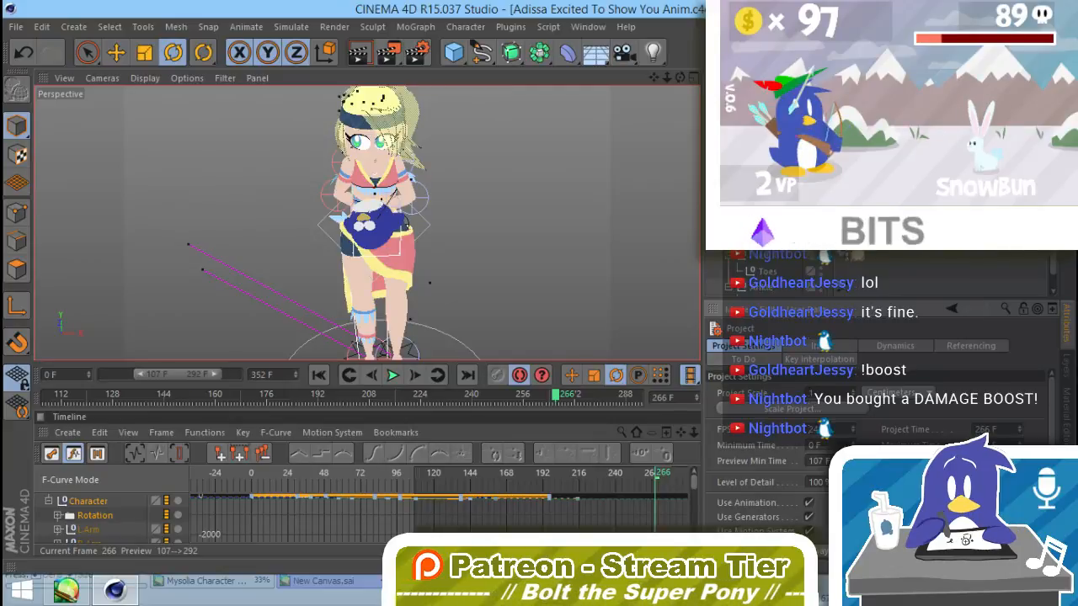
{"action": "key", "text": "Return"}
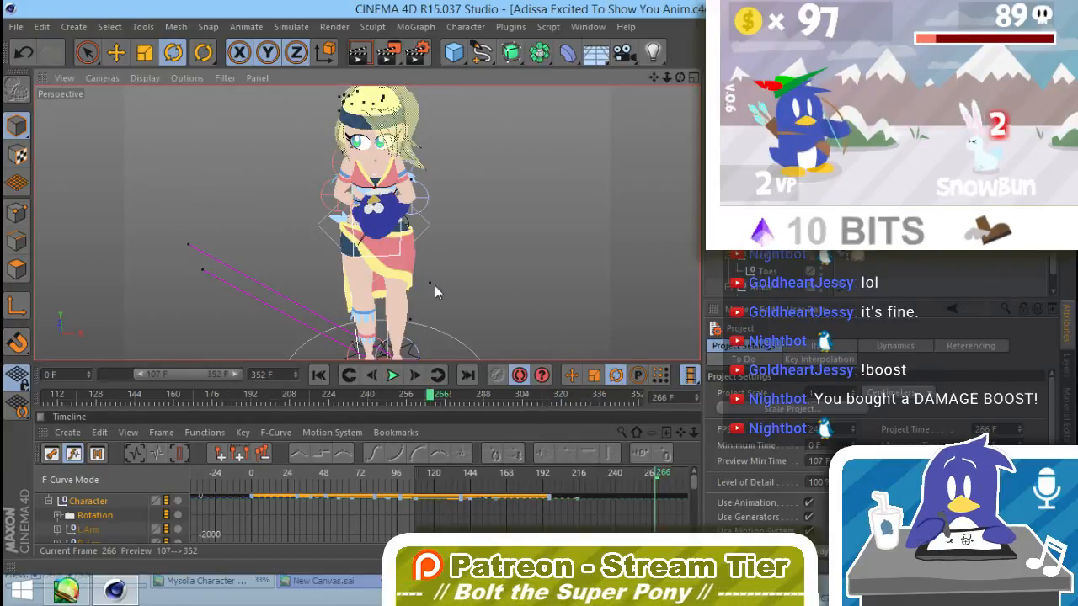
Step: Record keyframes at frame 231 for all of Adissa's rig controls together with the plush
{"action": "left_click_drag", "start_coordinate": [435, 286], "coordinate": [399, 243]}
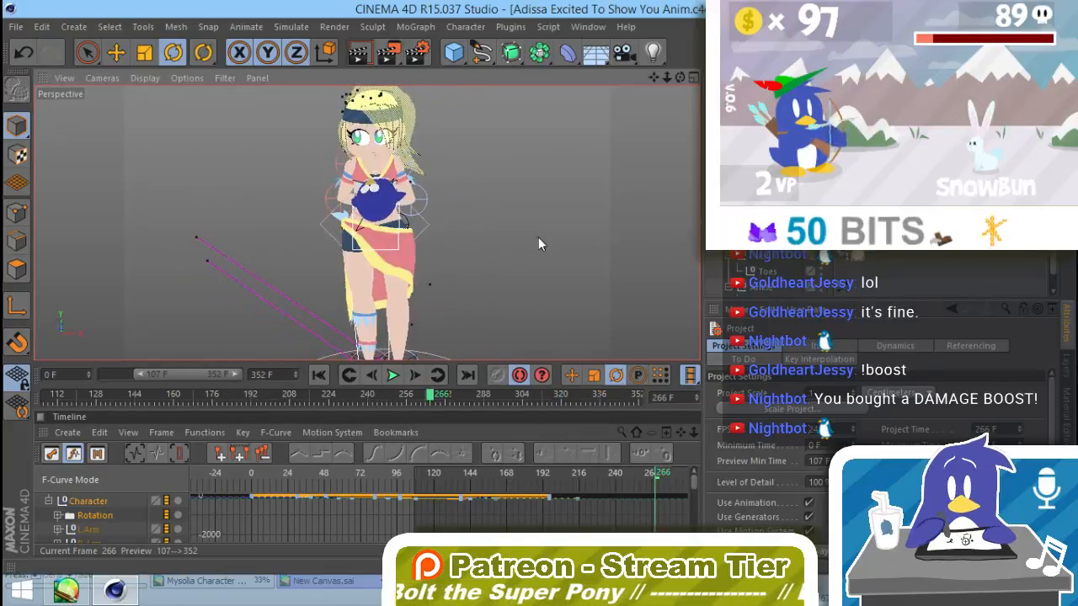
{"action": "mouse_move", "coordinate": [433, 401]}
{"action": "left_mouse_down"}
{"action": "mouse_move", "coordinate": [253, 401]}
{"action": "mouse_move", "coordinate": [345, 406]}
{"action": "left_mouse_up"}
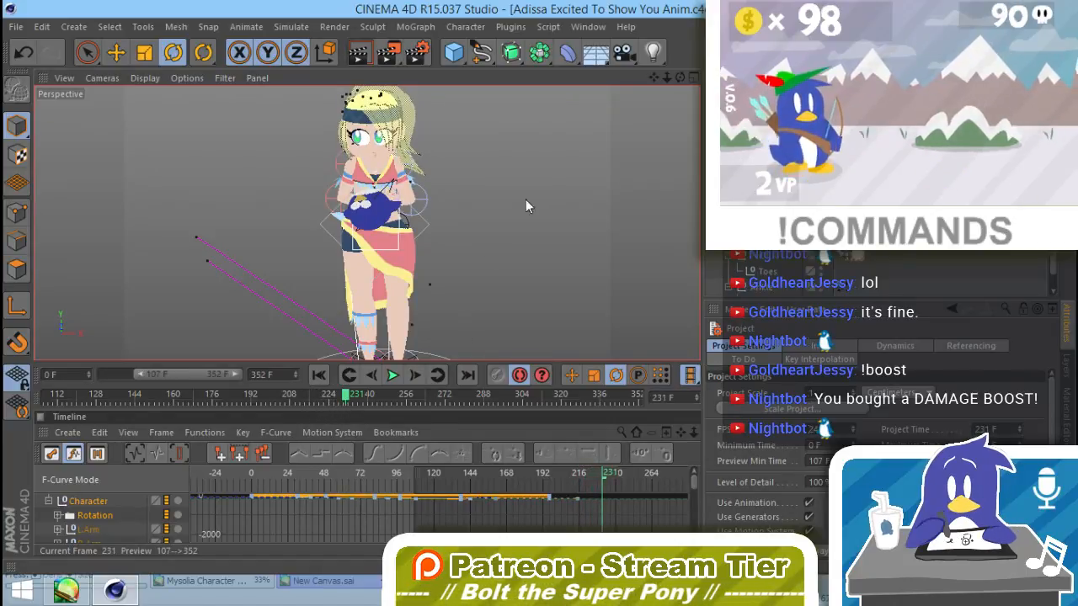
{"action": "right_click_drag", "start_coordinate": [548, 195], "coordinate": [477, 251], "text": "alt"}
{"action": "key", "text": "space"}
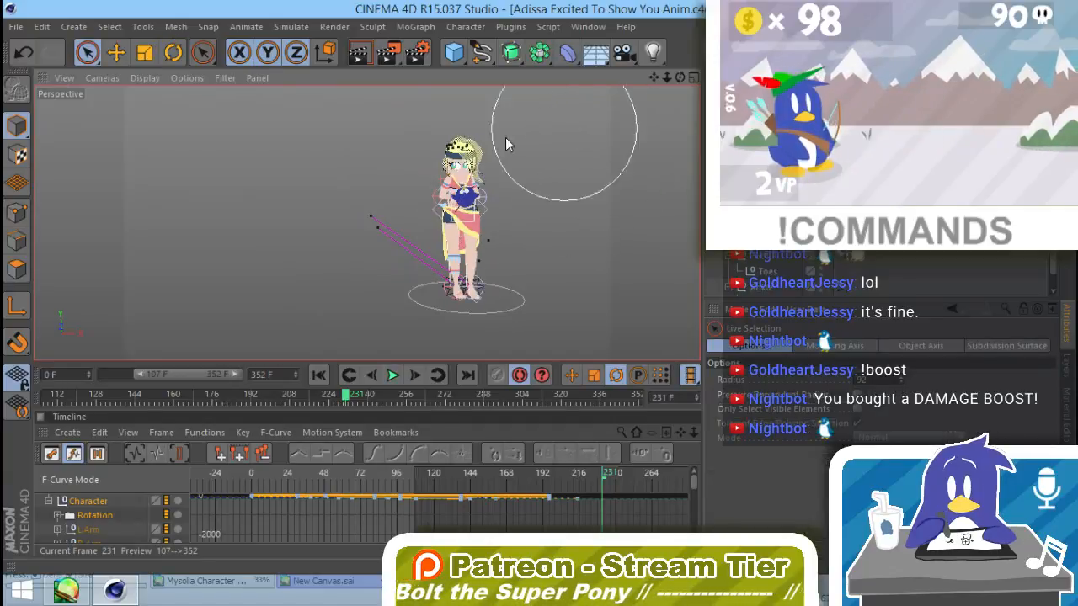
{"action": "mouse_move", "coordinate": [498, 141]}
{"action": "left_mouse_down"}
{"action": "mouse_move", "coordinate": [395, 311]}
{"action": "mouse_move", "coordinate": [505, 310]}
{"action": "left_mouse_up"}
{"action": "key", "text": "F9"}
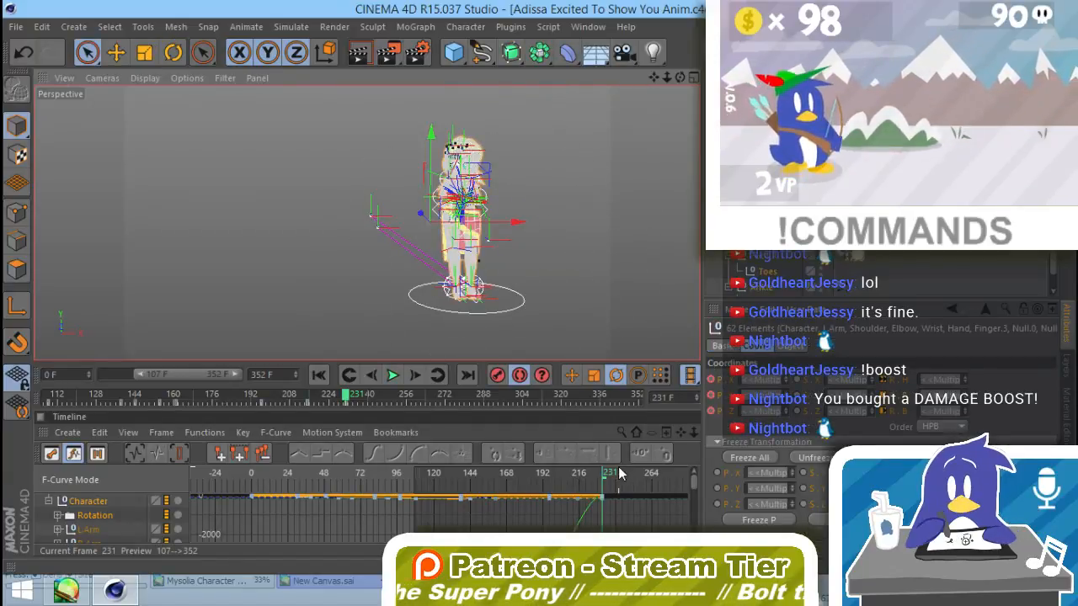
Step: Examine the Character's animation curve around its frame 195 key and scrub the timeline between frames 325 and 195
{"action": "left_click_drag", "start_coordinate": [606, 476], "coordinate": [661, 484]}
{"action": "mouse_move", "coordinate": [627, 514]}
{"action": "middle_mouse_down", "text": "alt"}
{"action": "mouse_move", "coordinate": [622, 475]}
{"action": "mouse_move", "coordinate": [614, 493]}
{"action": "middle_mouse_up", "text": "alt"}
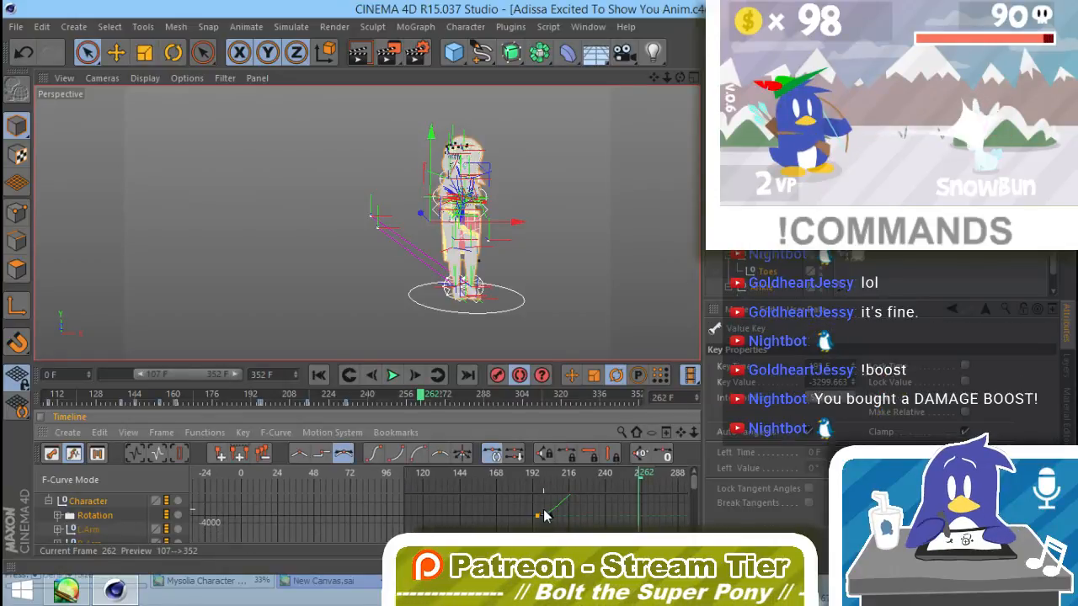
{"action": "left_click", "coordinate": [97, 516]}
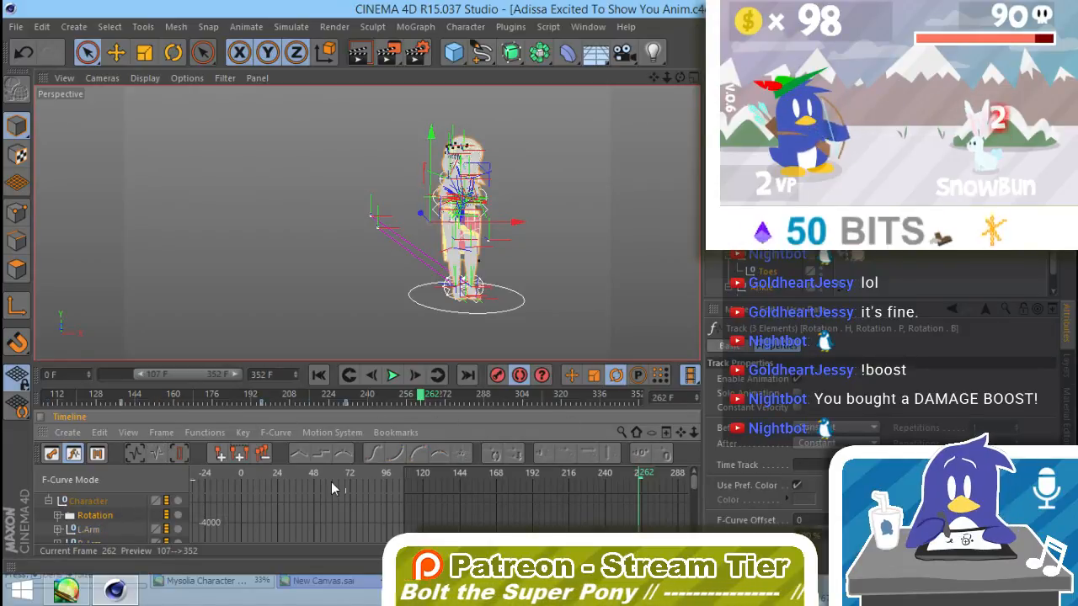
{"action": "left_click", "coordinate": [88, 501]}
{"action": "left_click", "coordinate": [538, 515]}
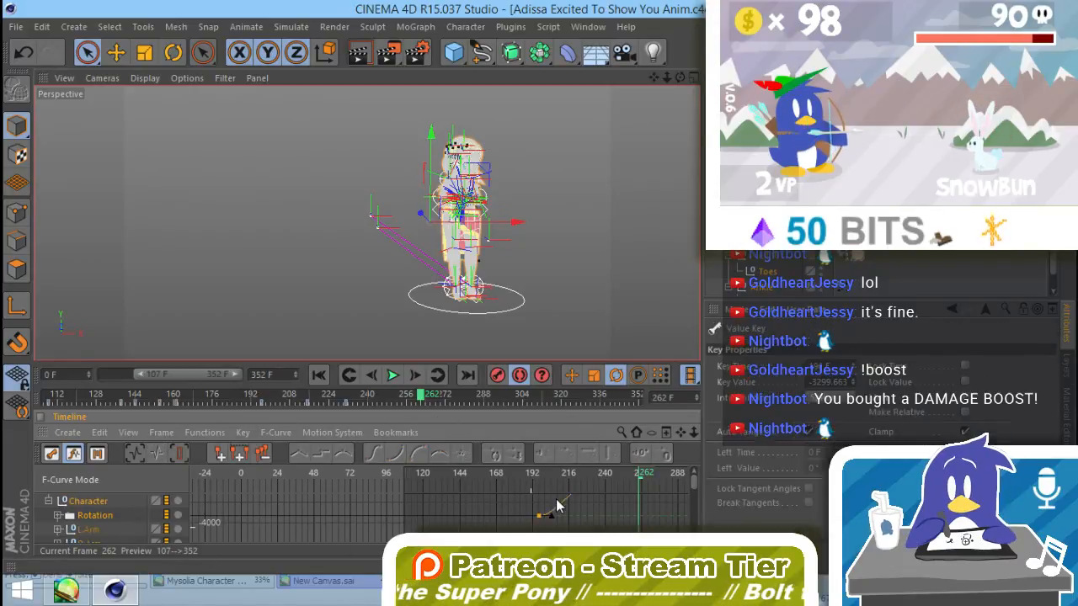
{"action": "left_click", "coordinate": [579, 397]}
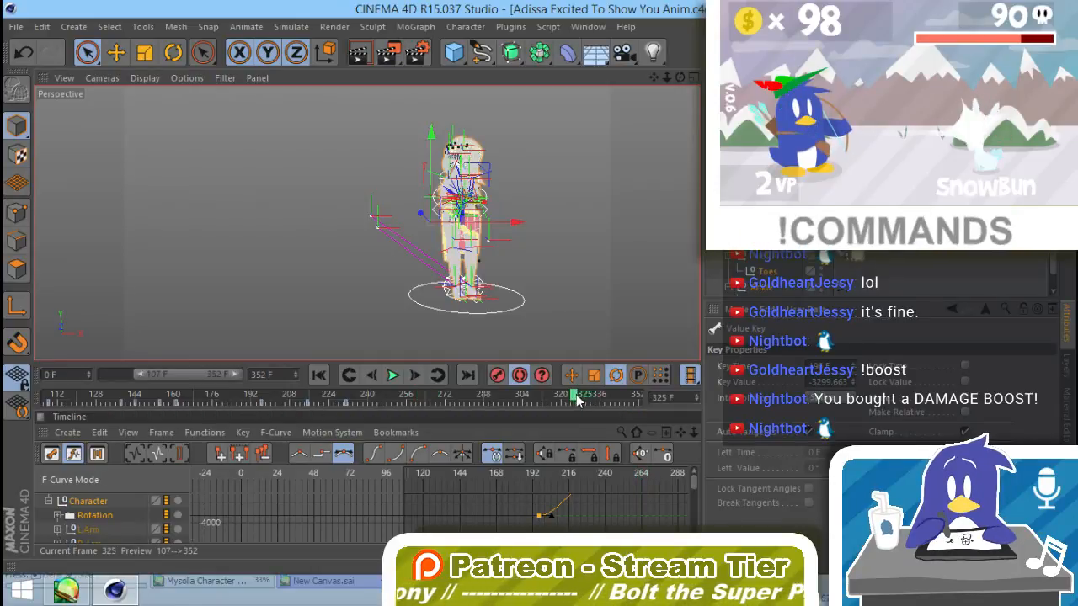
{"action": "left_click_drag", "start_coordinate": [580, 397], "coordinate": [488, 410]}
{"action": "left_click", "coordinate": [537, 474]}
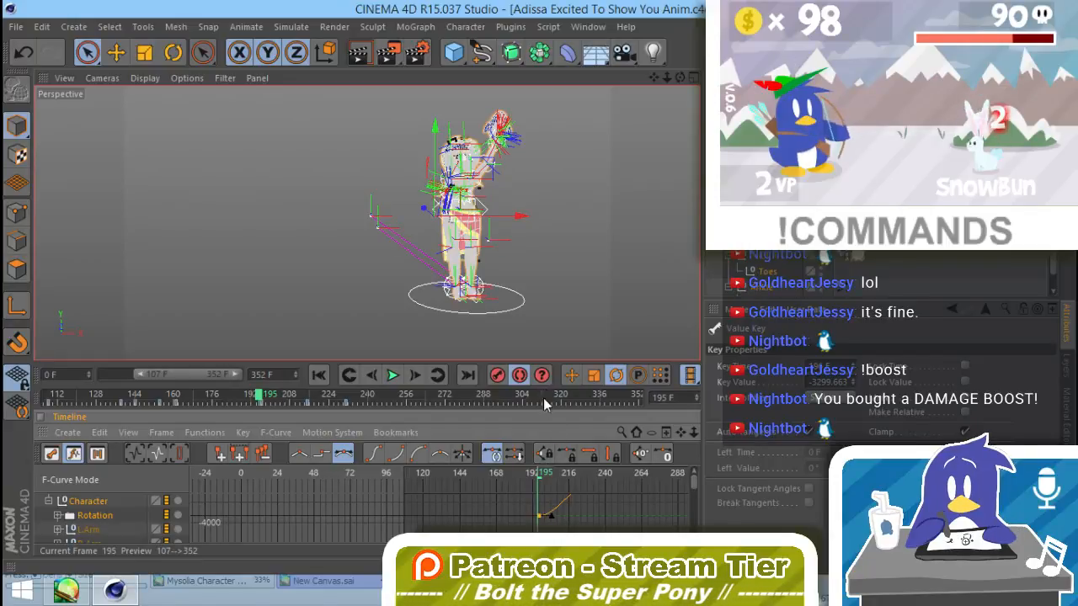
Step: Scrub the timeline between frames 195 and 230 to review how the plush comes down into Adissa's arms
{"action": "left_click_drag", "start_coordinate": [543, 480], "coordinate": [589, 482]}
{"action": "middle_click_drag", "start_coordinate": [600, 511], "coordinate": [571, 523], "text": "alt"}
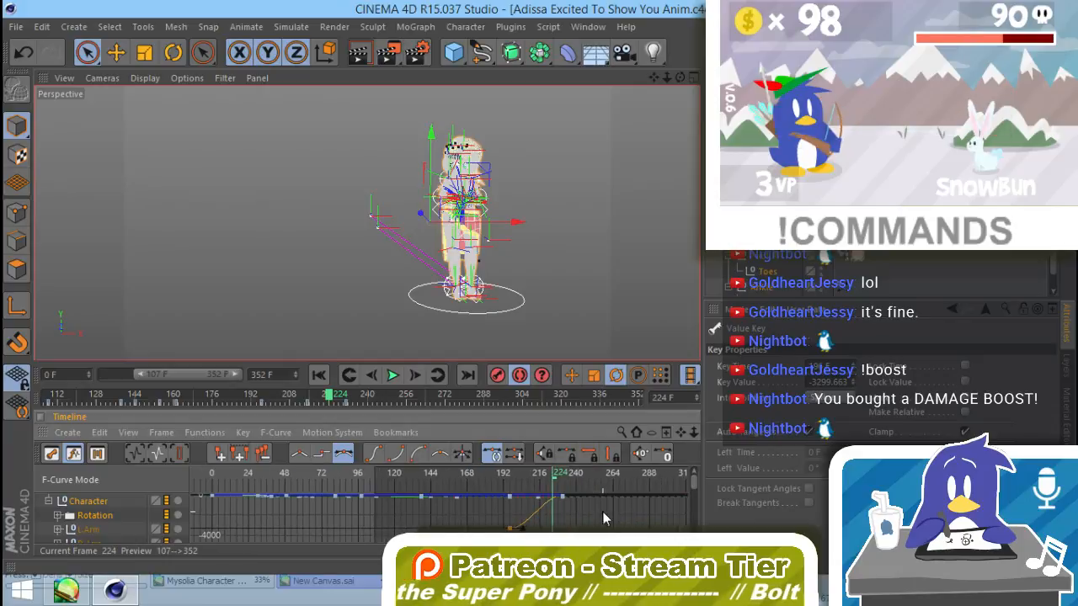
{"action": "mouse_move", "coordinate": [556, 476]}
{"action": "left_mouse_down"}
{"action": "mouse_move", "coordinate": [565, 476]}
{"action": "mouse_move", "coordinate": [500, 481]}
{"action": "mouse_move", "coordinate": [566, 488]}
{"action": "left_mouse_up"}
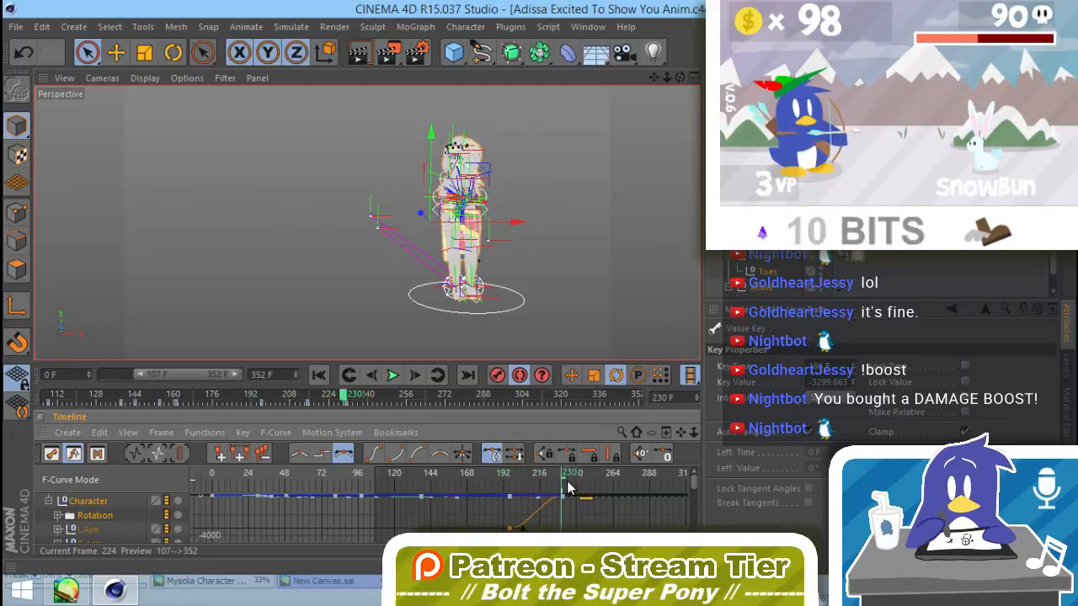
{"action": "left_click_drag", "start_coordinate": [568, 481], "coordinate": [510, 527]}
{"action": "left_click", "coordinate": [639, 320]}
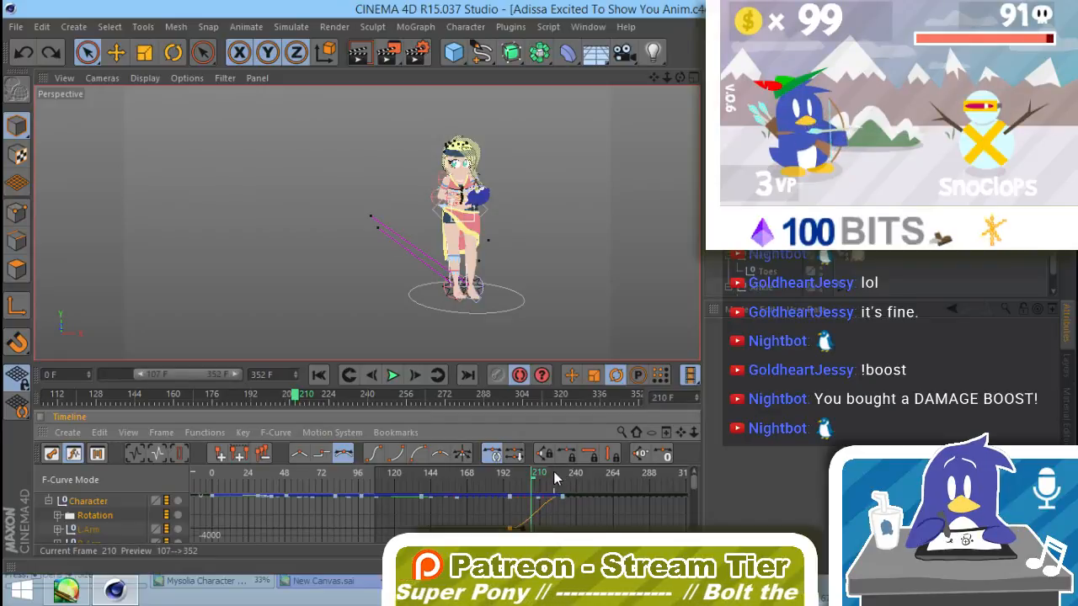
Step: Record keyframes at frame 257 for all of Adissa's rig controls together with the plush
{"action": "left_click_drag", "start_coordinate": [554, 477], "coordinate": [603, 483]}
{"action": "key", "text": "ctrl+a"}
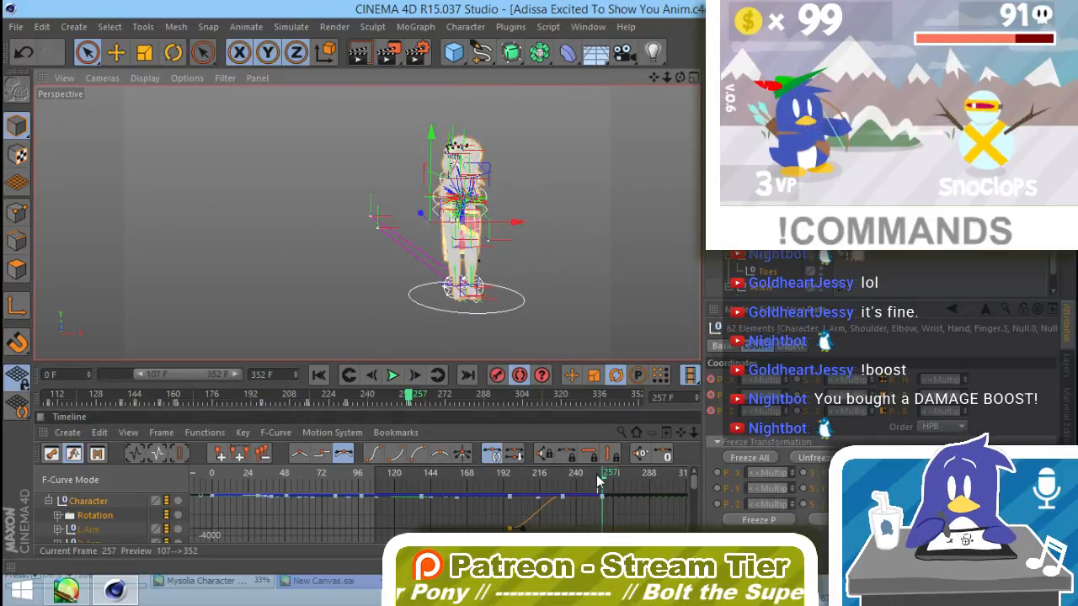
{"action": "left_click", "coordinate": [542, 479]}
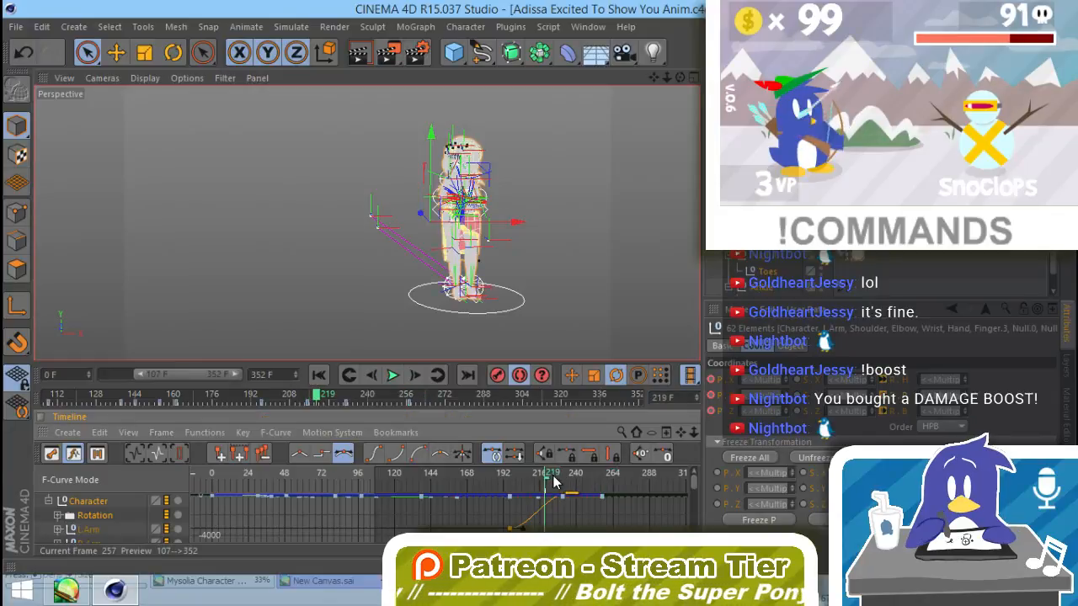
{"action": "left_click_drag", "start_coordinate": [553, 480], "coordinate": [607, 480]}
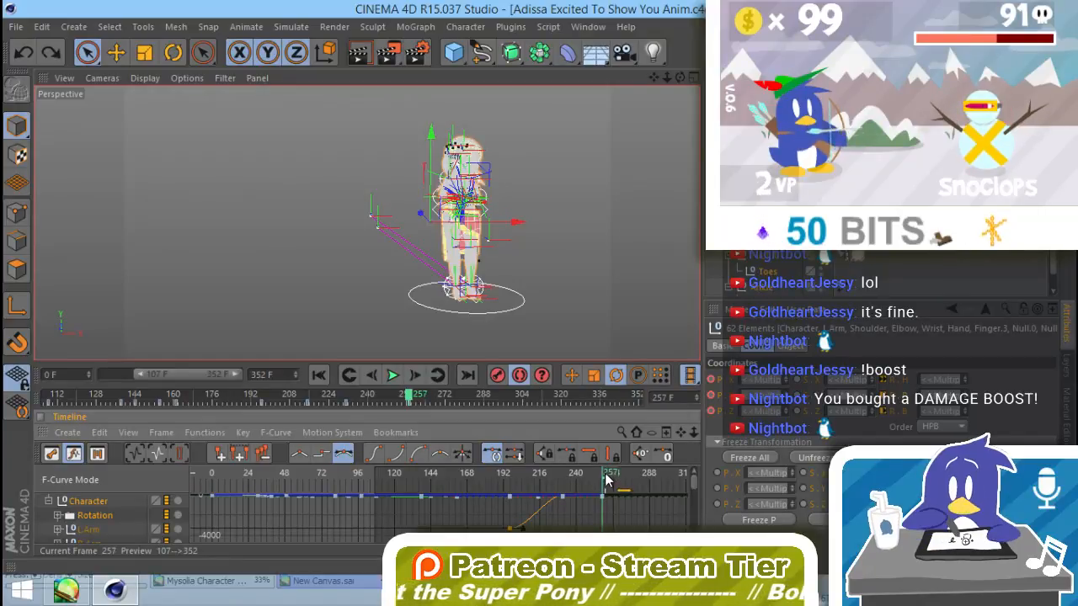
{"action": "left_click", "coordinate": [608, 200]}
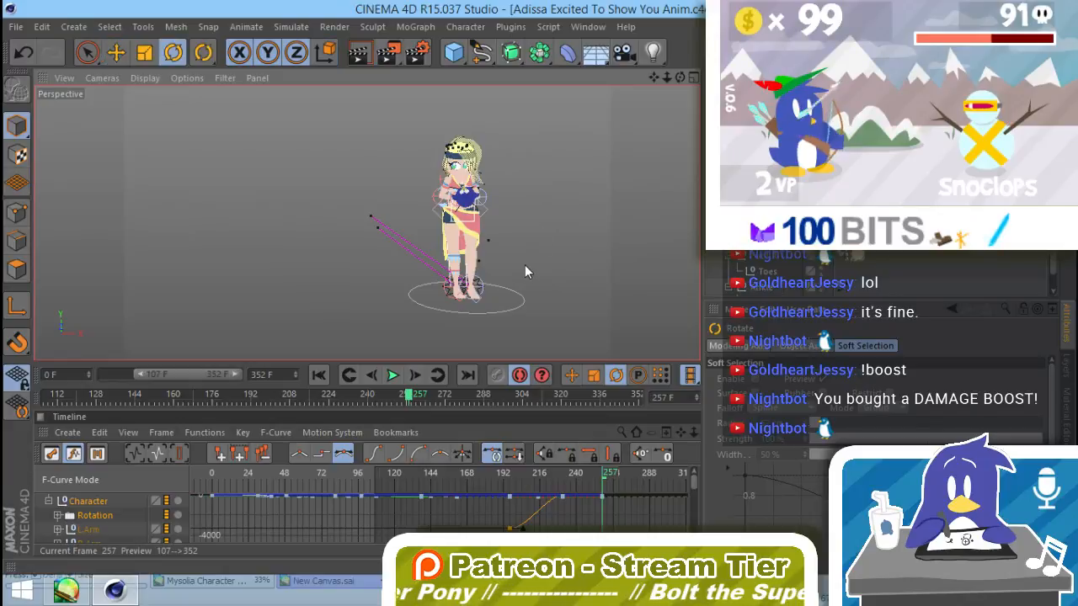
Step: Rotate Adissa's torso with the Twist+Bend control to a heading of about 16.6° at frame 257
{"action": "scroll", "coordinate": [496, 253], "scroll_direction": "up", "scroll_amount": 5}
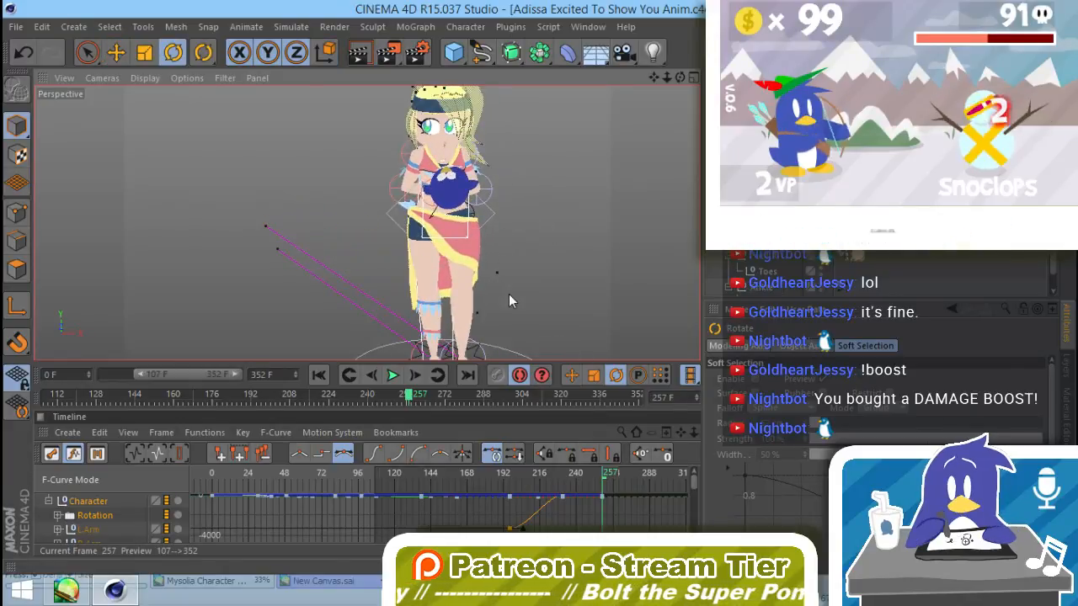
{"action": "left_click_drag", "start_coordinate": [499, 277], "coordinate": [487, 252], "text": "alt"}
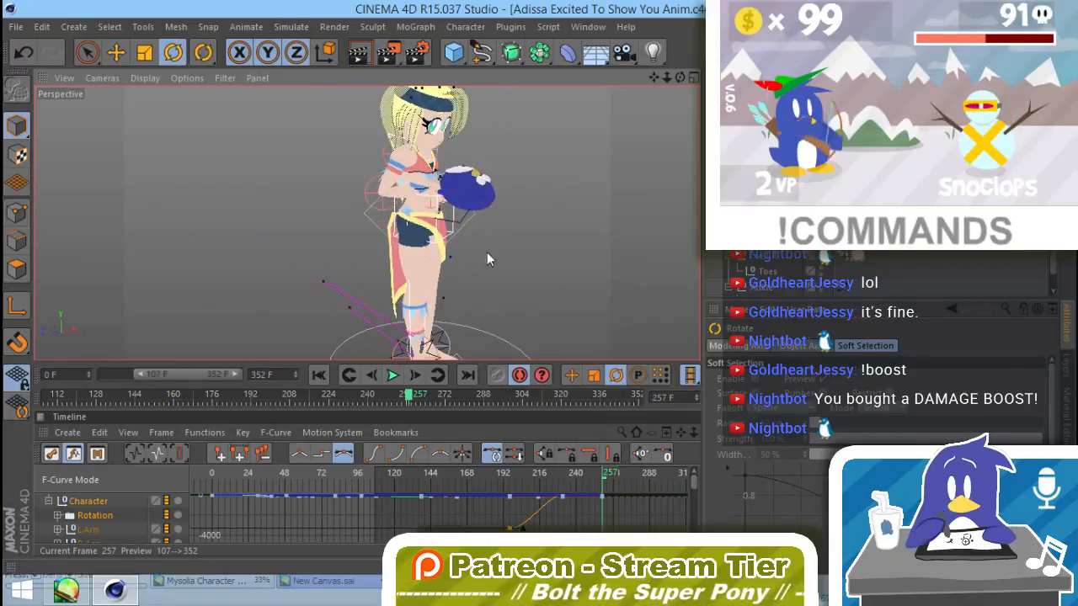
{"action": "left_click", "coordinate": [374, 226]}
{"action": "left_click_drag", "start_coordinate": [469, 207], "coordinate": [442, 185]}
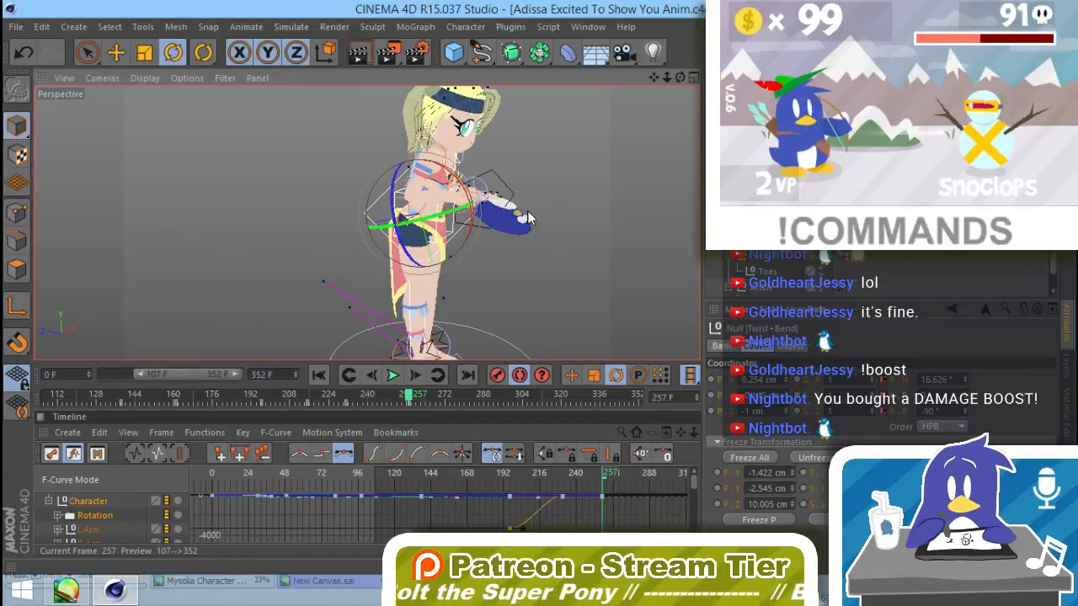
{"action": "left_click_drag", "start_coordinate": [514, 258], "coordinate": [543, 205], "text": "alt"}
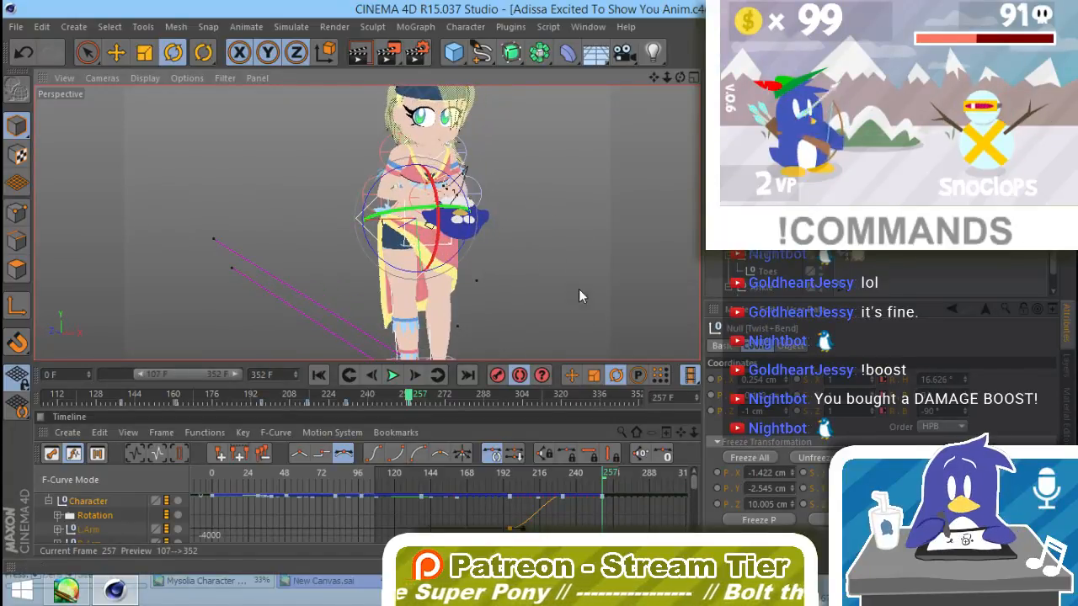
{"action": "left_click_drag", "start_coordinate": [578, 290], "coordinate": [537, 270], "text": "alt"}
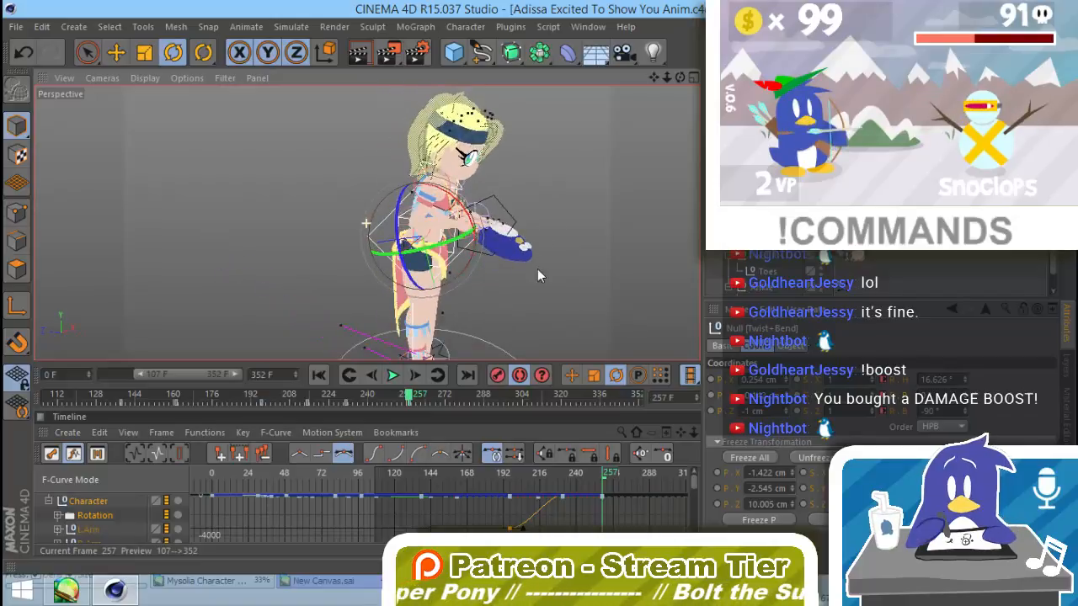
Step: Lower the free arm by rotating its Shoulder to about 18° heading and -64° bank and its Elbow to about 47° and -23°
{"action": "left_click", "coordinate": [448, 179]}
{"action": "left_click_drag", "start_coordinate": [392, 192], "coordinate": [417, 197], "text": "alt"}
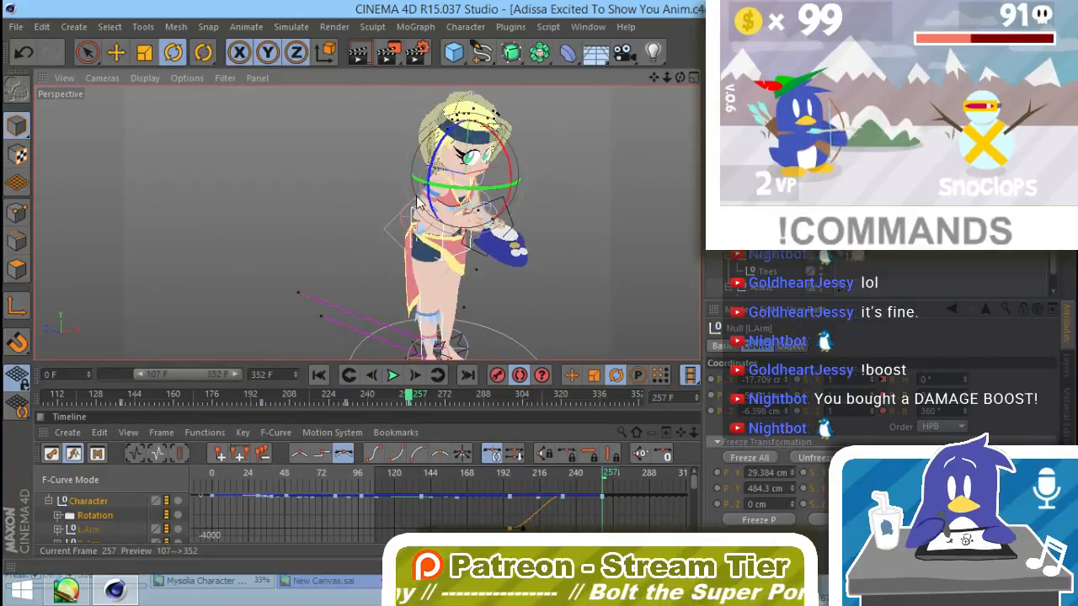
{"action": "left_click", "coordinate": [424, 182]}
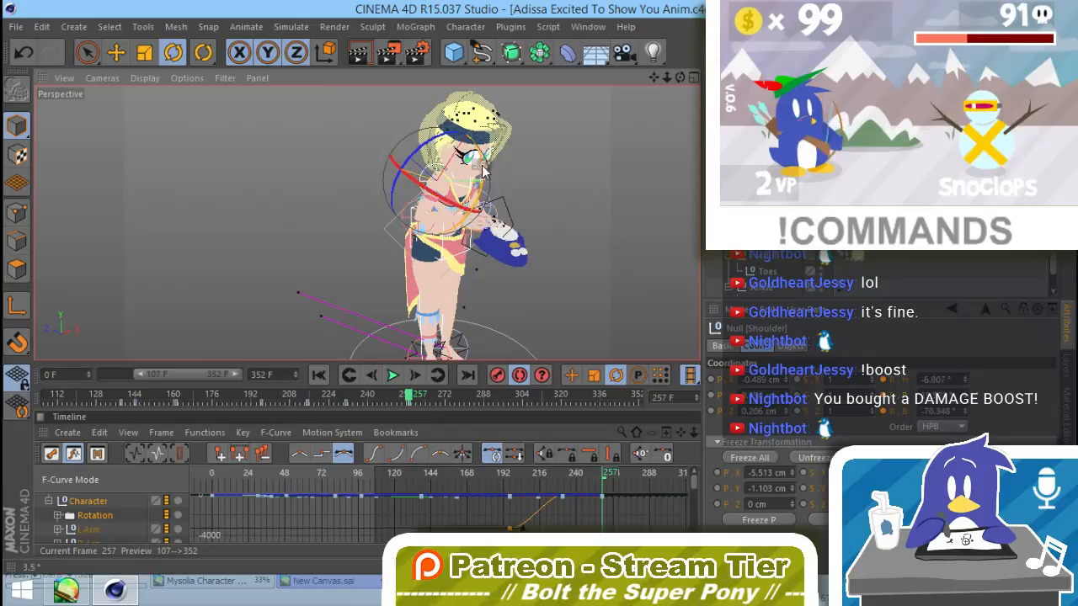
{"action": "left_click_drag", "start_coordinate": [484, 172], "coordinate": [482, 134]}
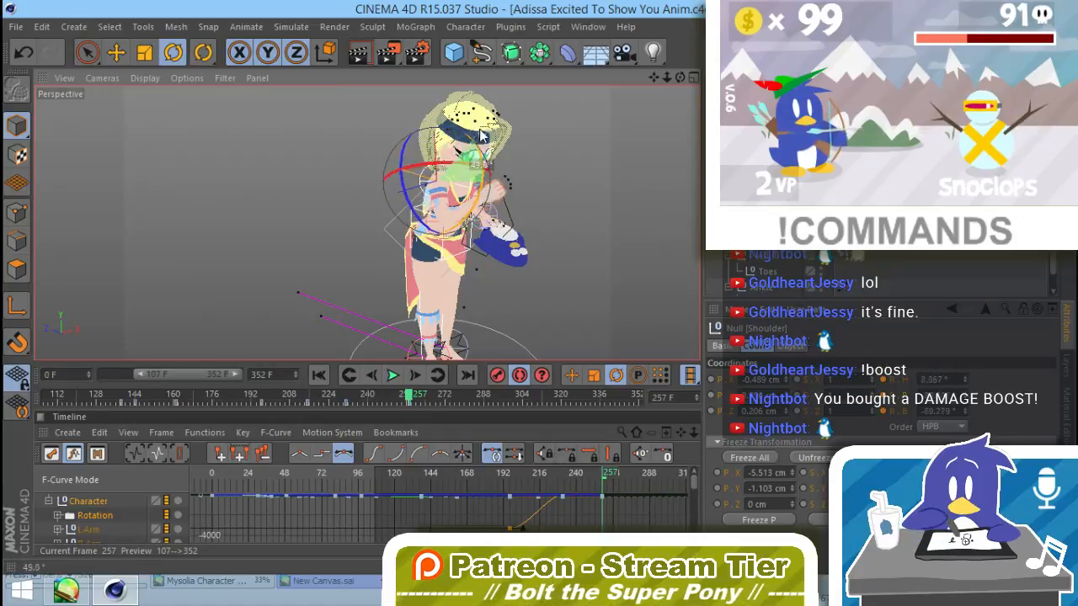
{"action": "left_click", "coordinate": [463, 202]}
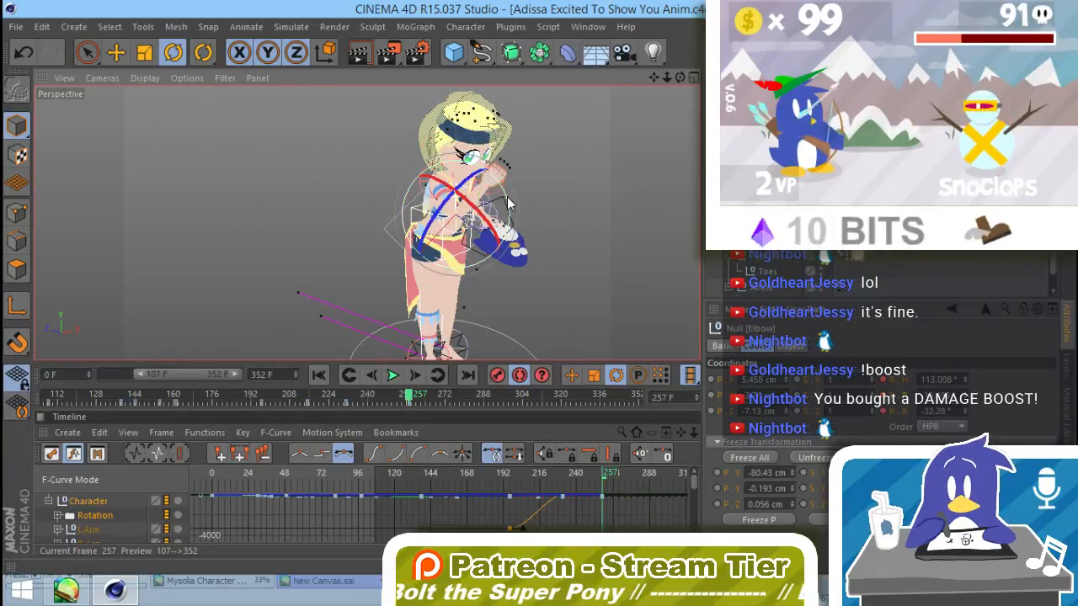
{"action": "left_click_drag", "start_coordinate": [507, 199], "coordinate": [471, 279]}
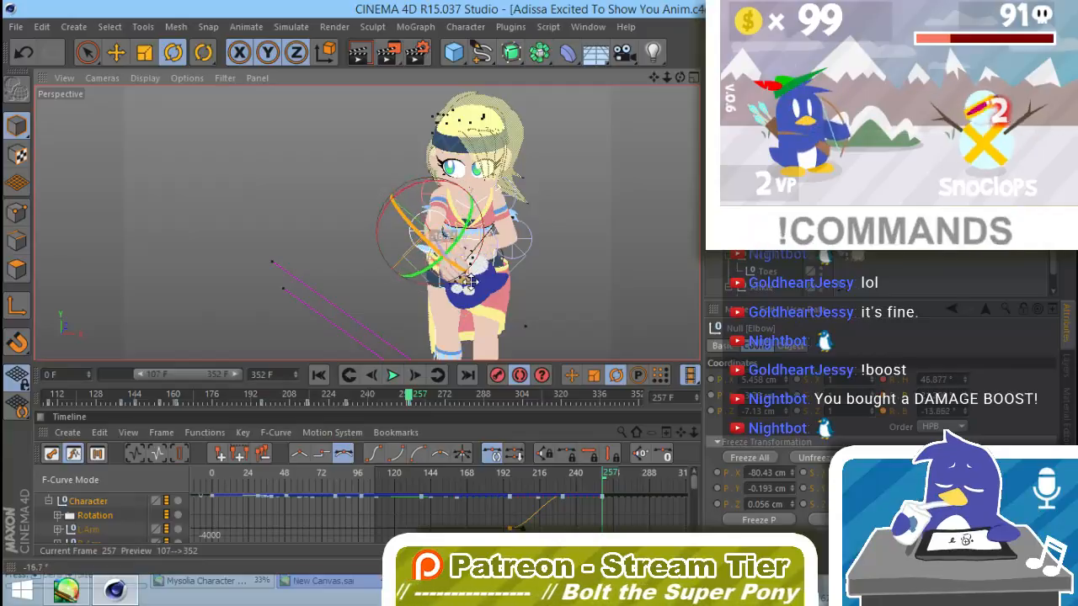
Step: Rotate the plush-holding arm's Shoulder to a bank of about 32° and readjust its Elbow
{"action": "left_click", "coordinate": [511, 204]}
{"action": "left_click_drag", "start_coordinate": [535, 254], "coordinate": [337, 248], "text": "alt"}
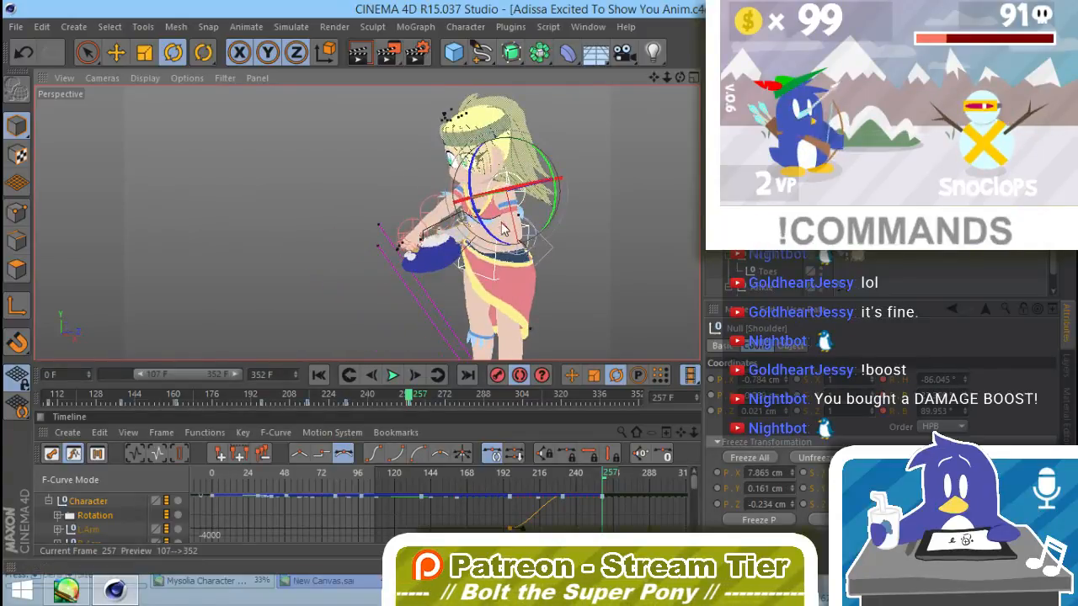
{"action": "left_click_drag", "start_coordinate": [470, 177], "coordinate": [490, 139]}
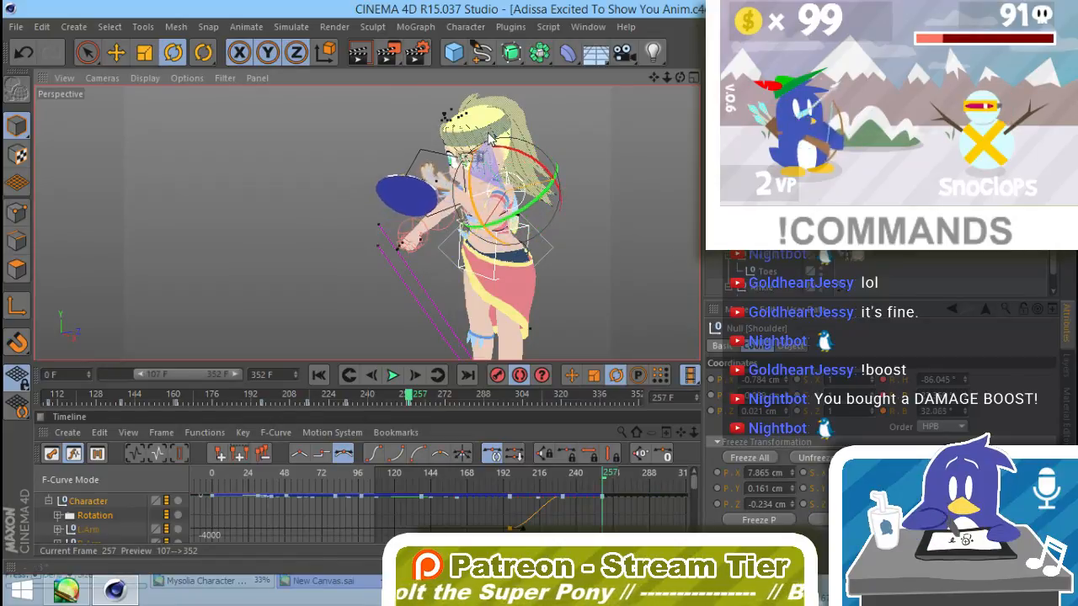
{"action": "left_click", "coordinate": [482, 208]}
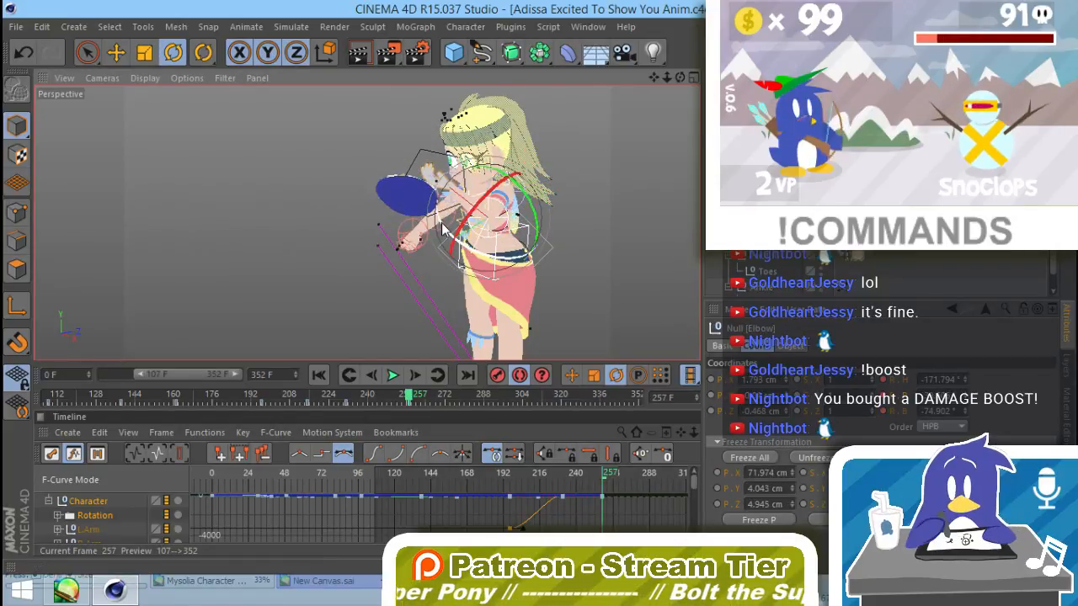
{"action": "left_click_drag", "start_coordinate": [444, 229], "coordinate": [525, 264]}
{"action": "left_click", "coordinate": [594, 187]}
{"action": "left_click_drag", "start_coordinate": [602, 253], "coordinate": [527, 256], "text": "alt"}
Step: Rotate the Pengi plush to suit the lowered arm and turn Adissa's head with the Neck control
{"action": "left_click", "coordinate": [489, 203]}
{"action": "left_click", "coordinate": [473, 221]}
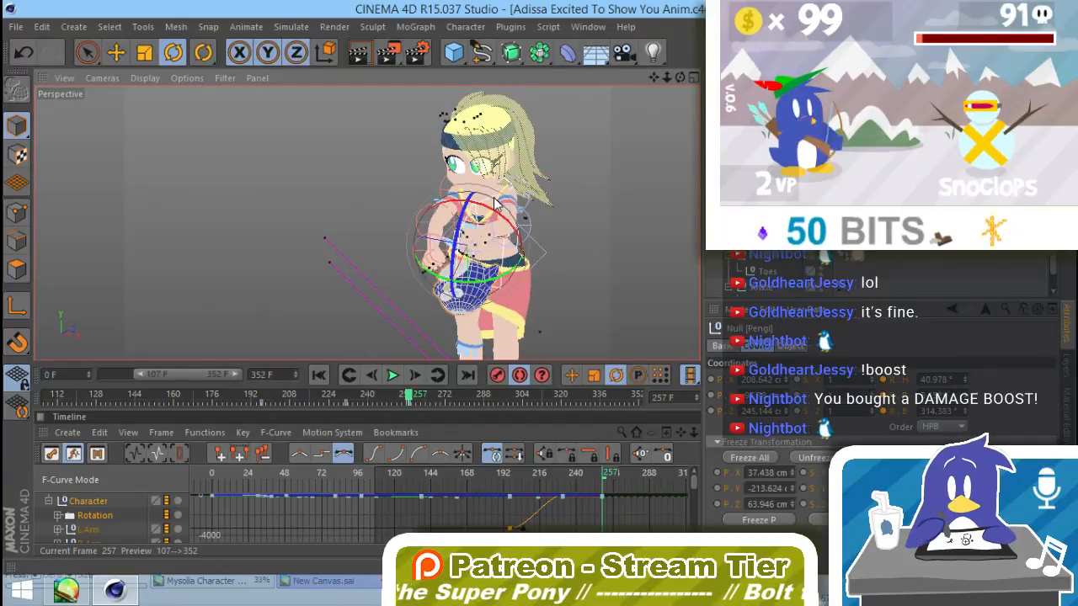
{"action": "left_click", "coordinate": [487, 204]}
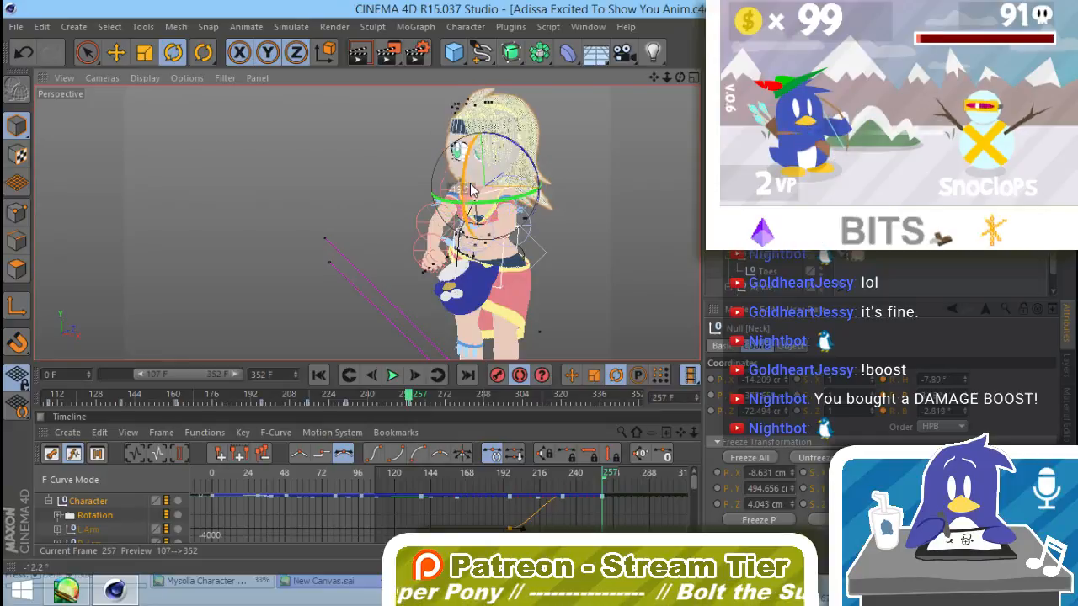
{"action": "left_click_drag", "start_coordinate": [472, 191], "coordinate": [581, 211], "text": "alt"}
{"action": "left_click", "coordinate": [566, 244]}
{"action": "left_click", "coordinate": [515, 240]}
{"action": "left_click", "coordinate": [390, 207]}
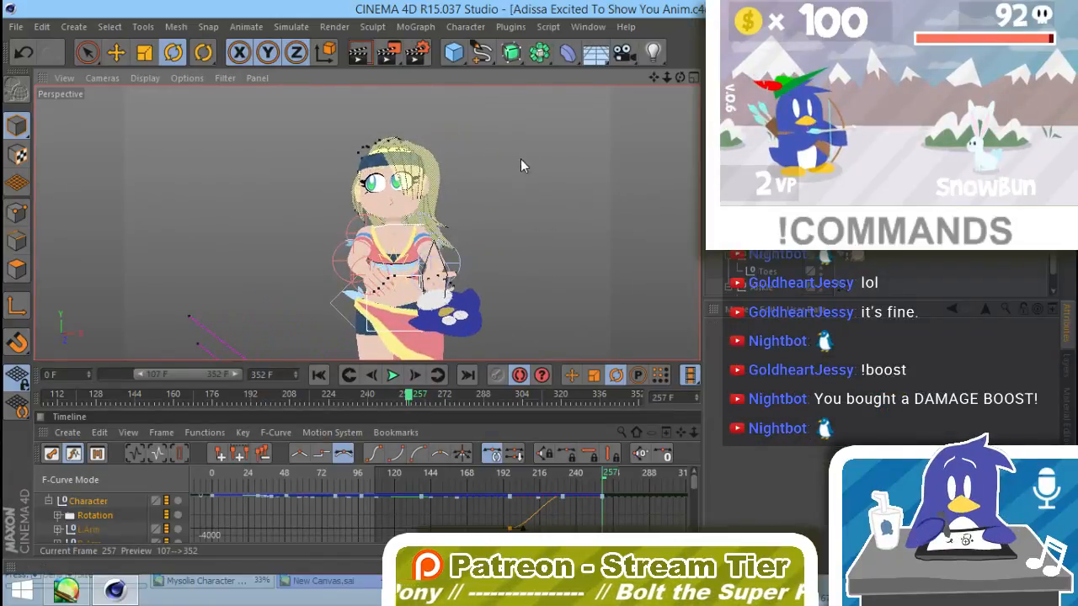
Step: Enable position recording and move Adissa's hip control about 50 cm forward at frame 257
{"action": "left_click_drag", "start_coordinate": [505, 244], "coordinate": [461, 198], "text": "alt"}
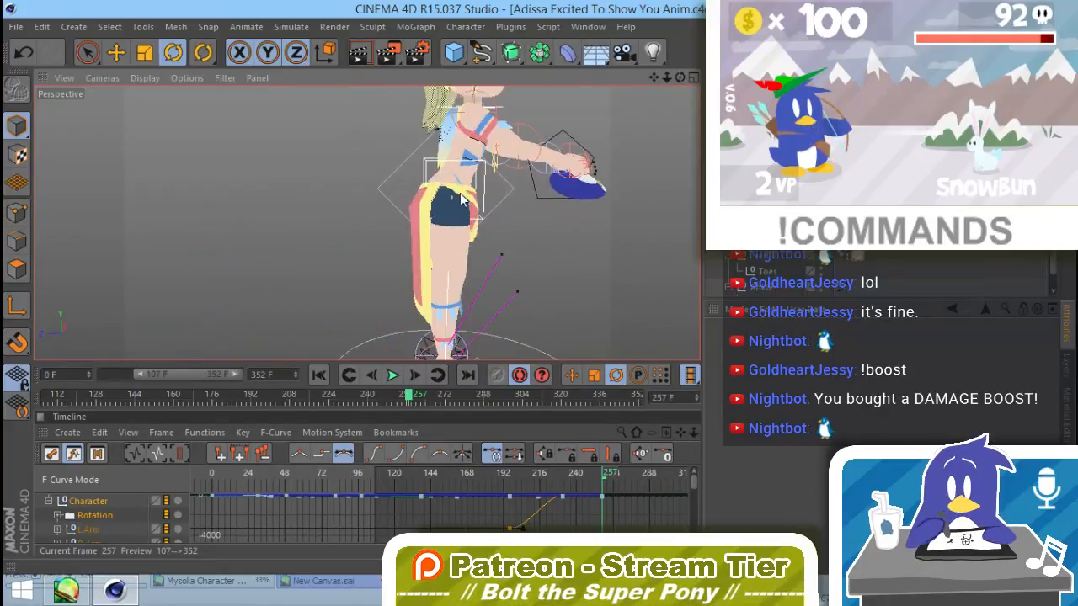
{"action": "left_click", "coordinate": [461, 198]}
{"action": "key", "text": "e"}
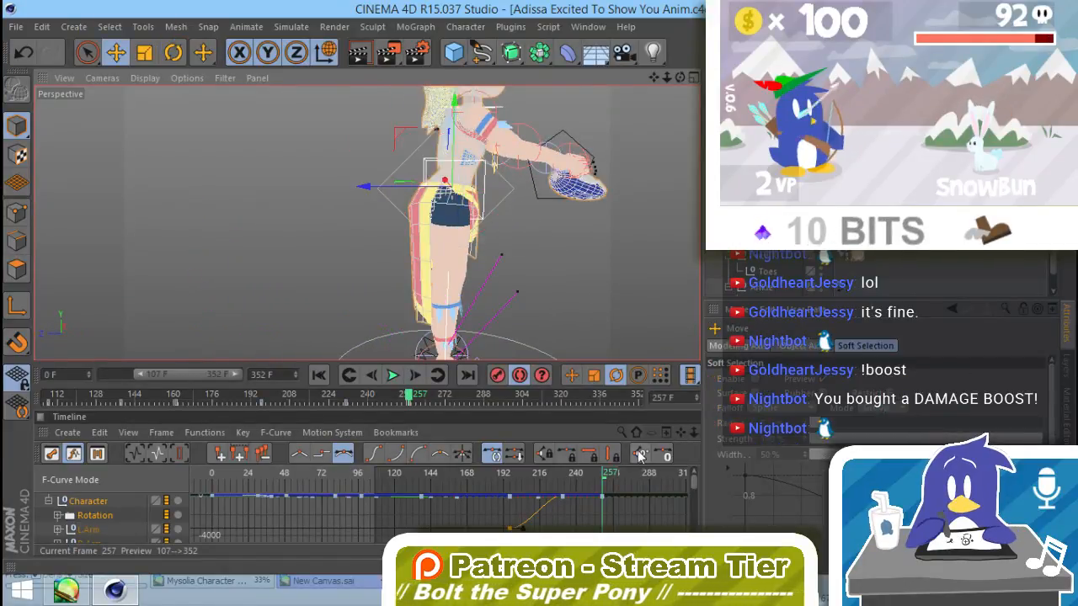
{"action": "left_click", "coordinate": [570, 380]}
{"action": "left_click_drag", "start_coordinate": [602, 477], "coordinate": [563, 476]}
{"action": "left_click", "coordinate": [606, 480]}
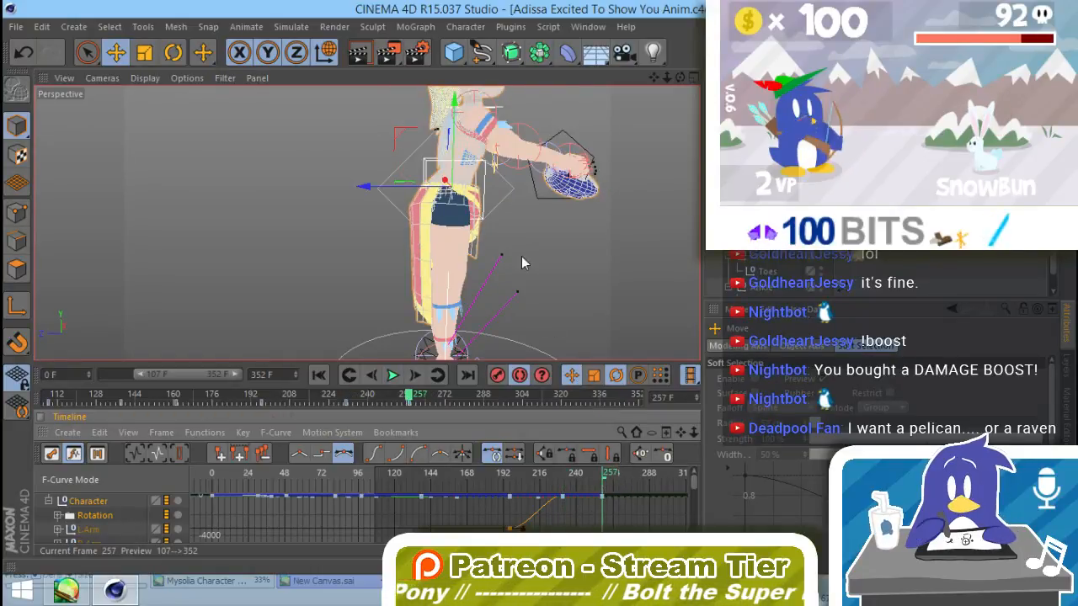
{"action": "left_click_drag", "start_coordinate": [379, 190], "coordinate": [416, 196]}
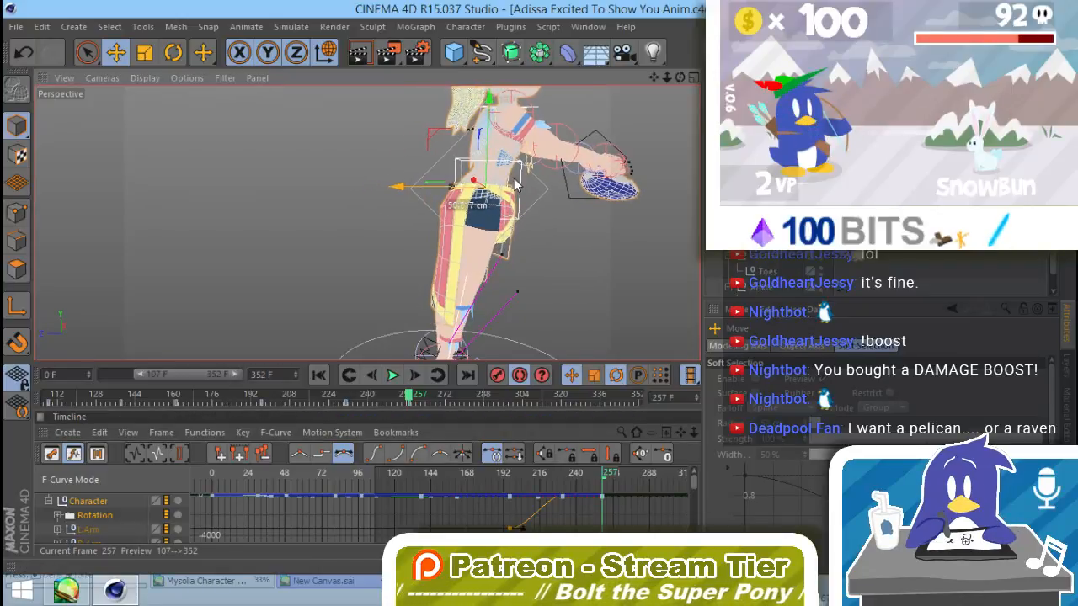
{"action": "left_click_drag", "start_coordinate": [517, 185], "coordinate": [519, 187]}
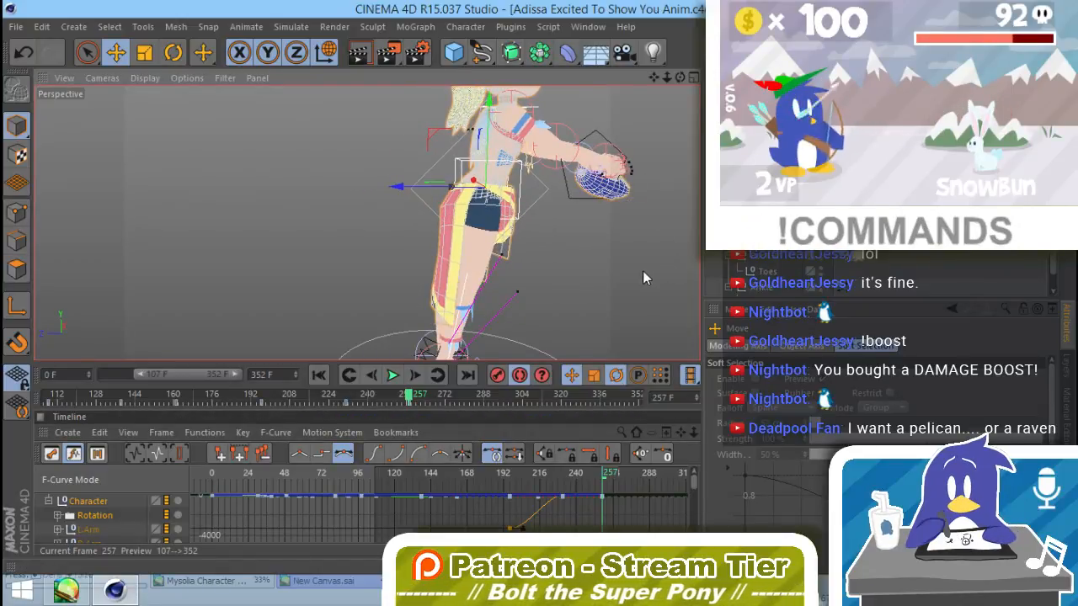
Step: Check the new pose from the front and turn off position and rotation recording
{"action": "left_click", "coordinate": [604, 285]}
{"action": "left_click_drag", "start_coordinate": [603, 285], "coordinate": [330, 284], "text": "alt"}
{"action": "middle_click_drag", "start_coordinate": [405, 207], "coordinate": [474, 216], "text": "alt"}
{"action": "right_click_drag", "start_coordinate": [474, 217], "coordinate": [439, 252], "text": "alt"}
{"action": "middle_click_drag", "start_coordinate": [440, 252], "coordinate": [423, 275], "text": "alt"}
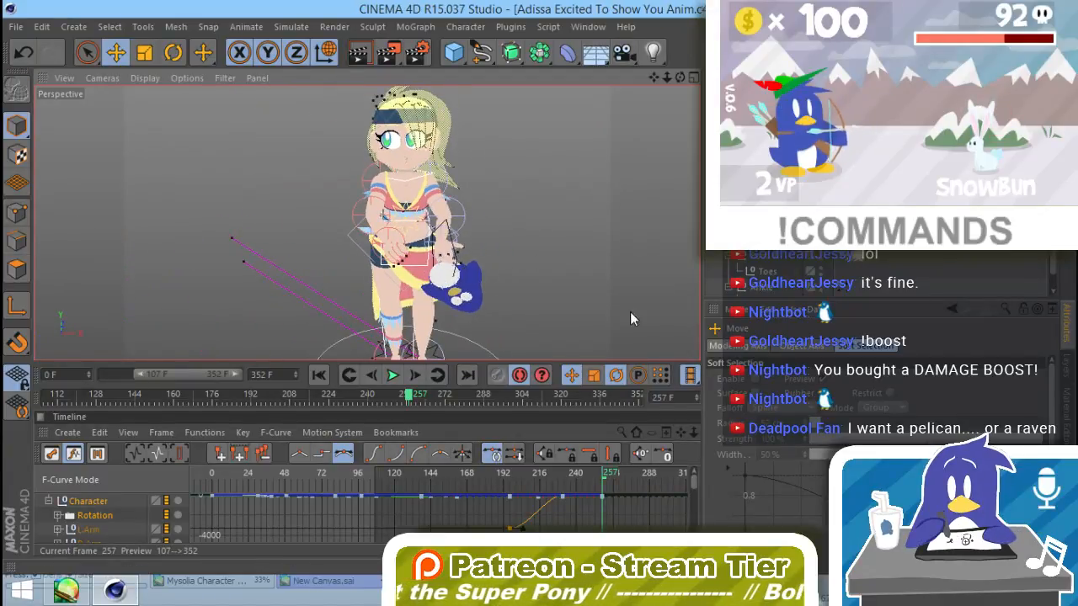
{"action": "left_click", "coordinate": [521, 376]}
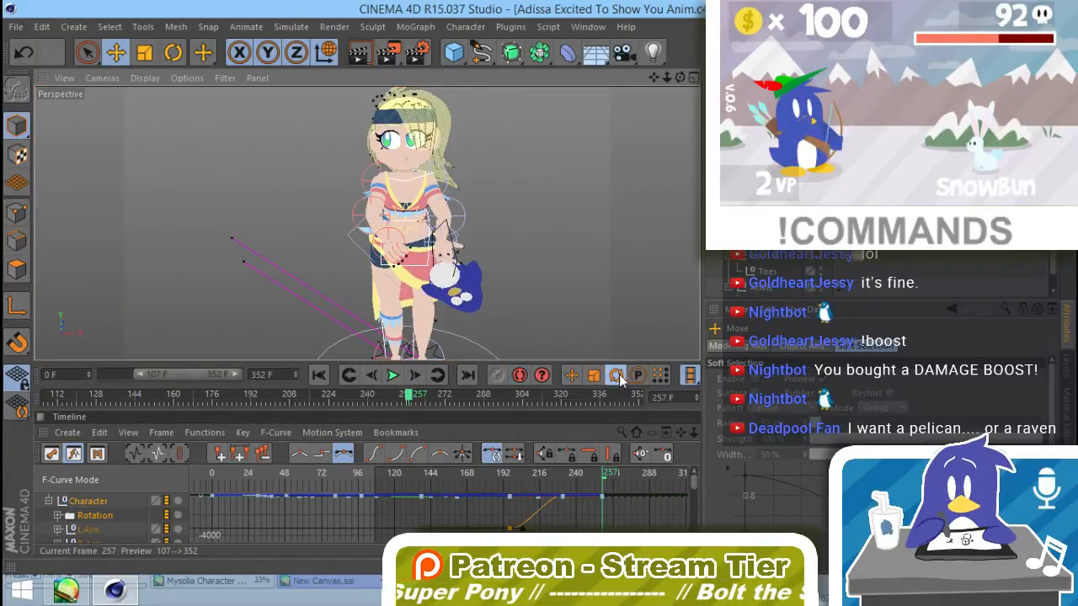
Step: Scrub back through the animation around frames 233 and 148 and select the plush curve's low key to check its rotation
{"action": "left_click_drag", "start_coordinate": [609, 473], "coordinate": [572, 513]}
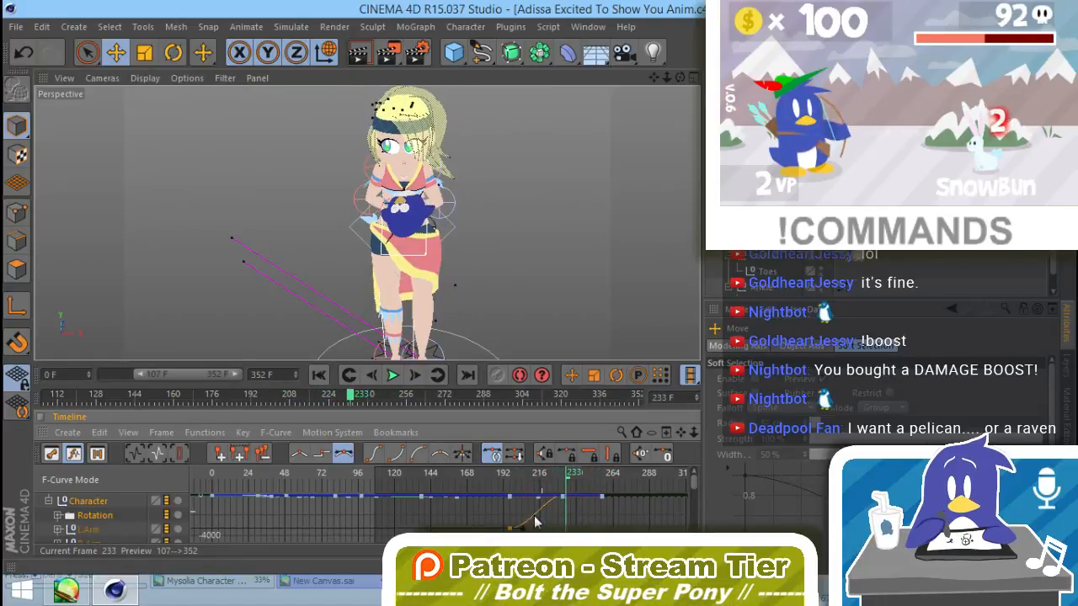
{"action": "left_click", "coordinate": [509, 496]}
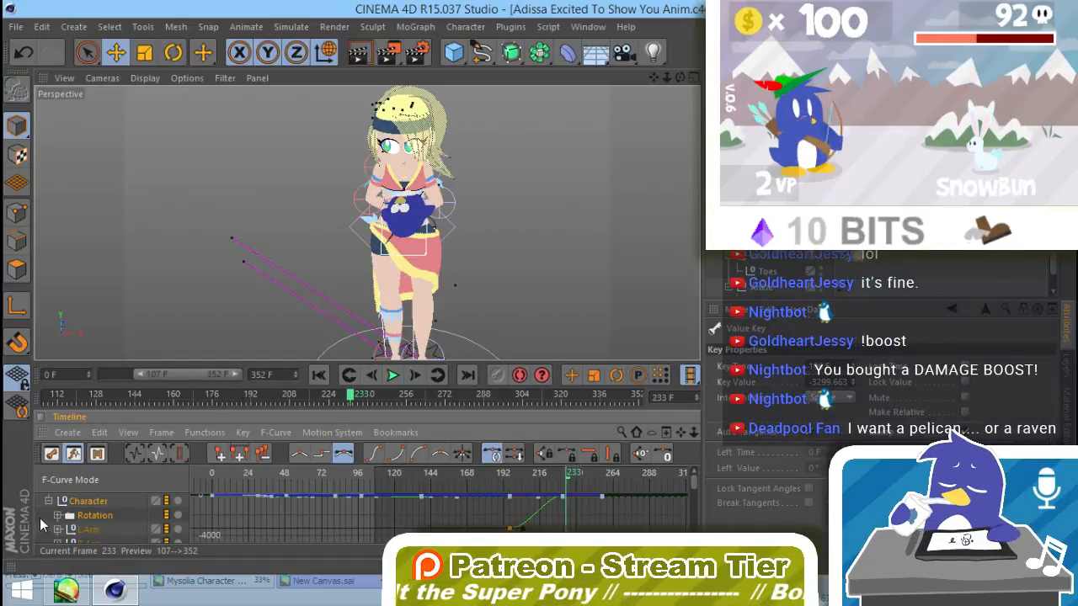
{"action": "left_click", "coordinate": [145, 396]}
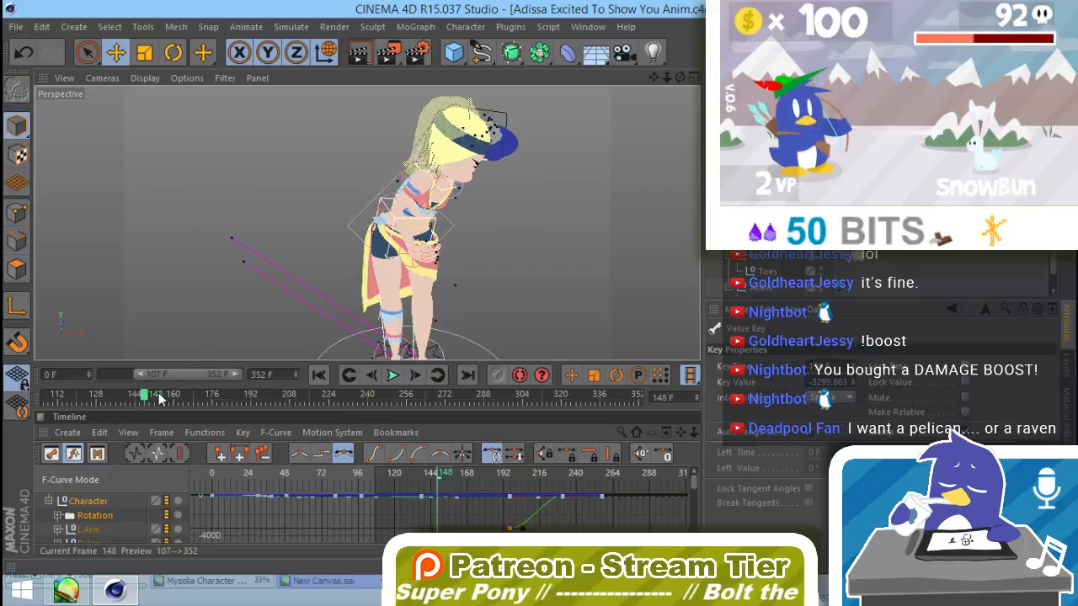
Step: Enlarge the timeline and make the first layer's hidden objects visible in the managers so Pengi's tracks are listed
{"action": "left_click_drag", "start_coordinate": [174, 363], "coordinate": [239, 145]}
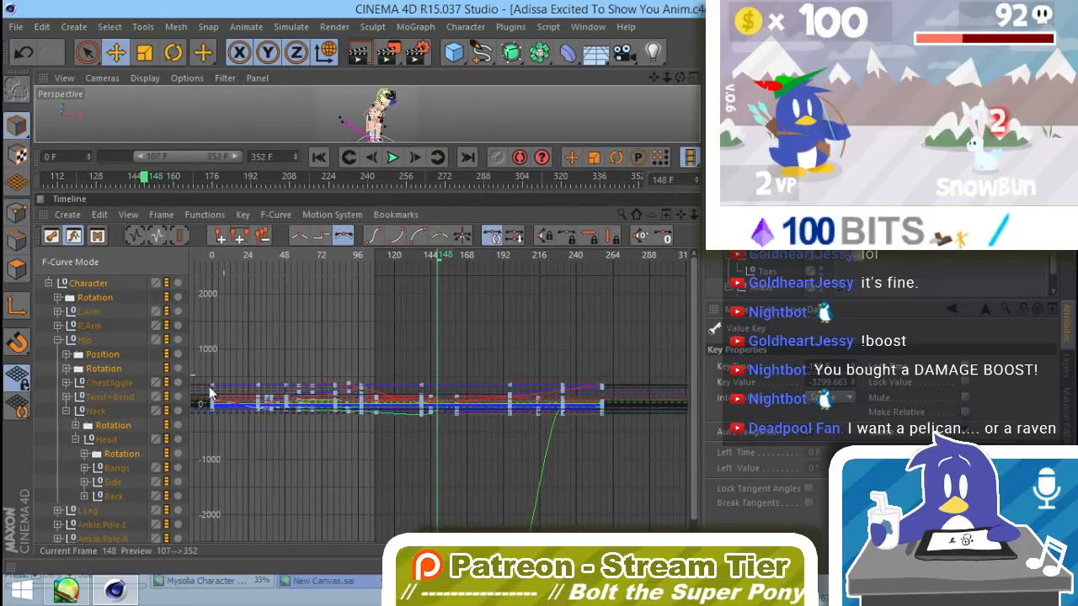
{"action": "left_click", "coordinate": [119, 456]}
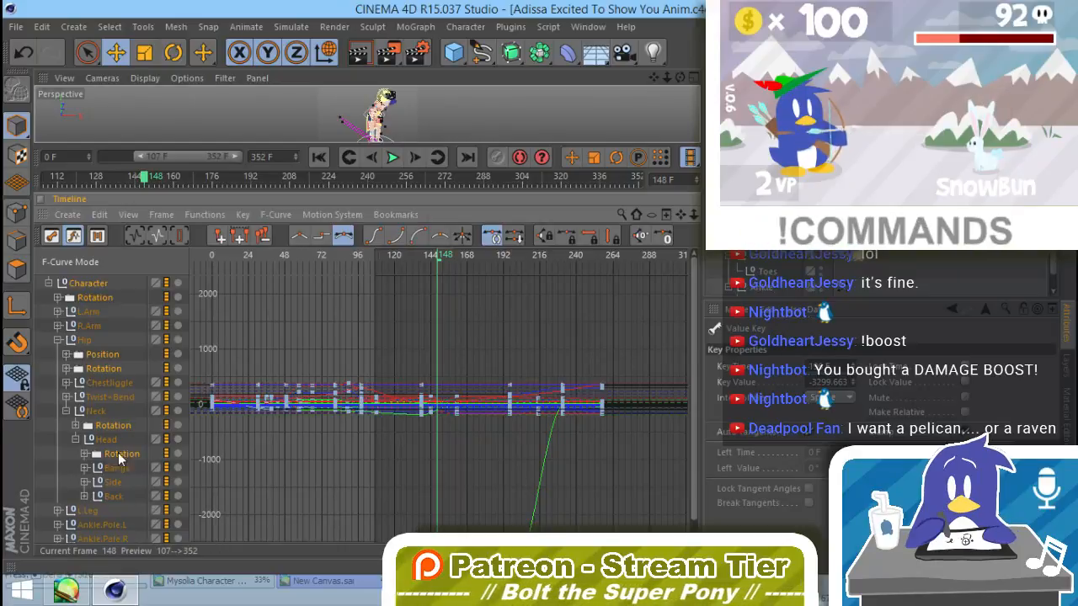
{"action": "scroll", "coordinate": [119, 459], "scroll_direction": "down", "scroll_amount": 1}
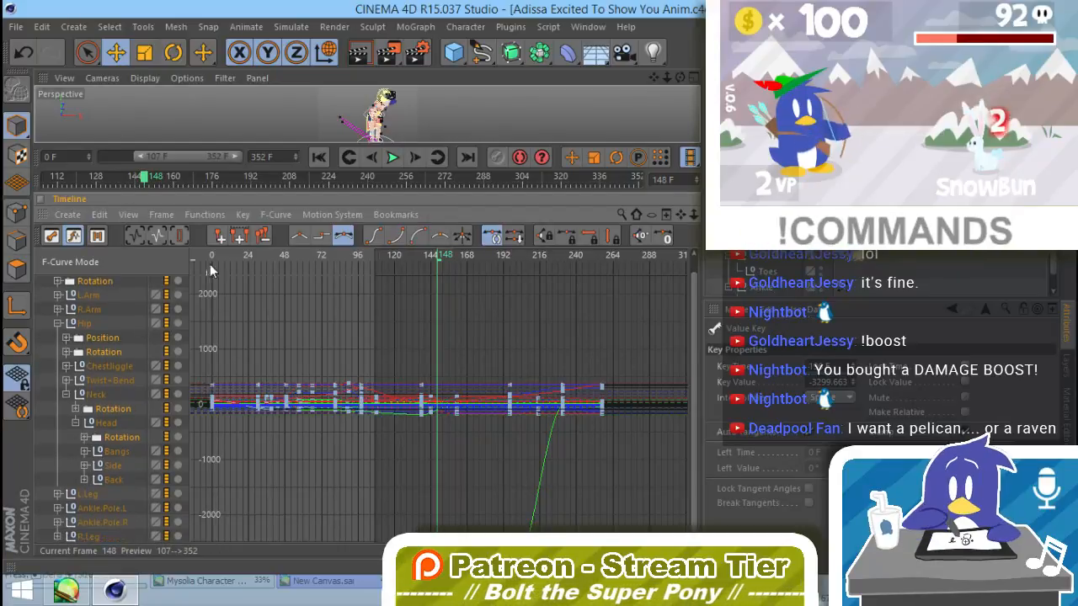
{"action": "left_click", "coordinate": [1065, 376]}
{"action": "left_click", "coordinate": [826, 341]}
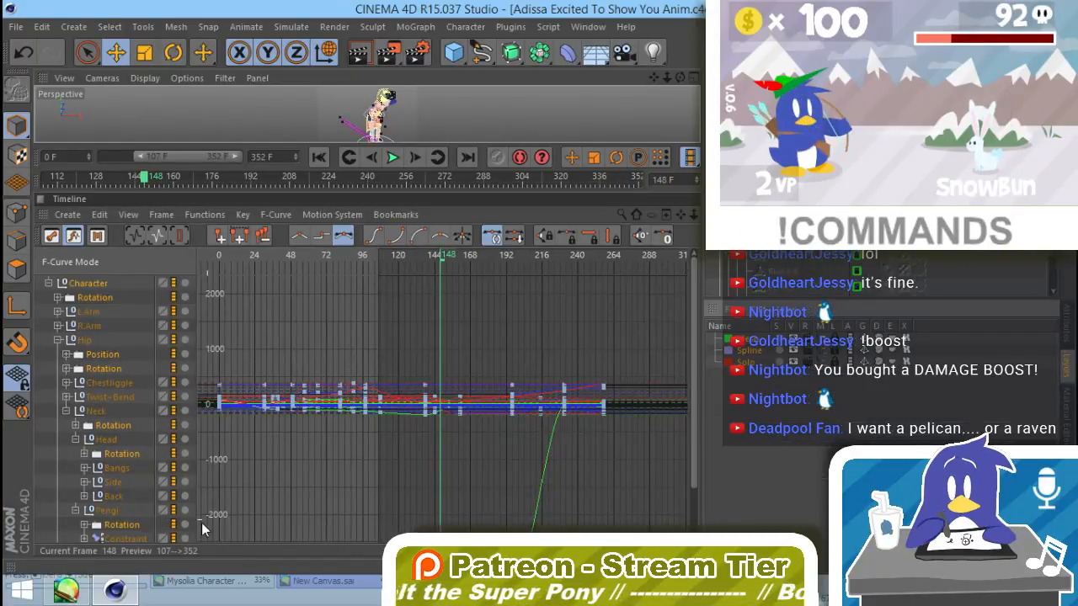
Step: Isolate the Pengi plush's rotation curves, frame their keys closely and go to frame 191 to examine them
{"action": "left_click", "coordinate": [123, 526]}
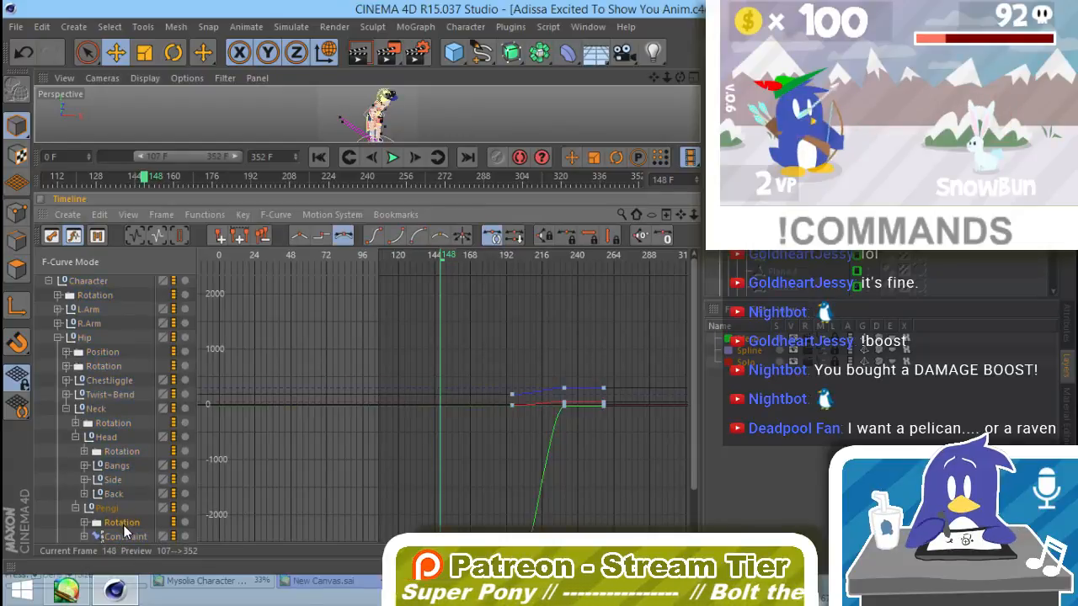
{"action": "right_click_drag", "start_coordinate": [621, 464], "coordinate": [576, 468], "text": "alt"}
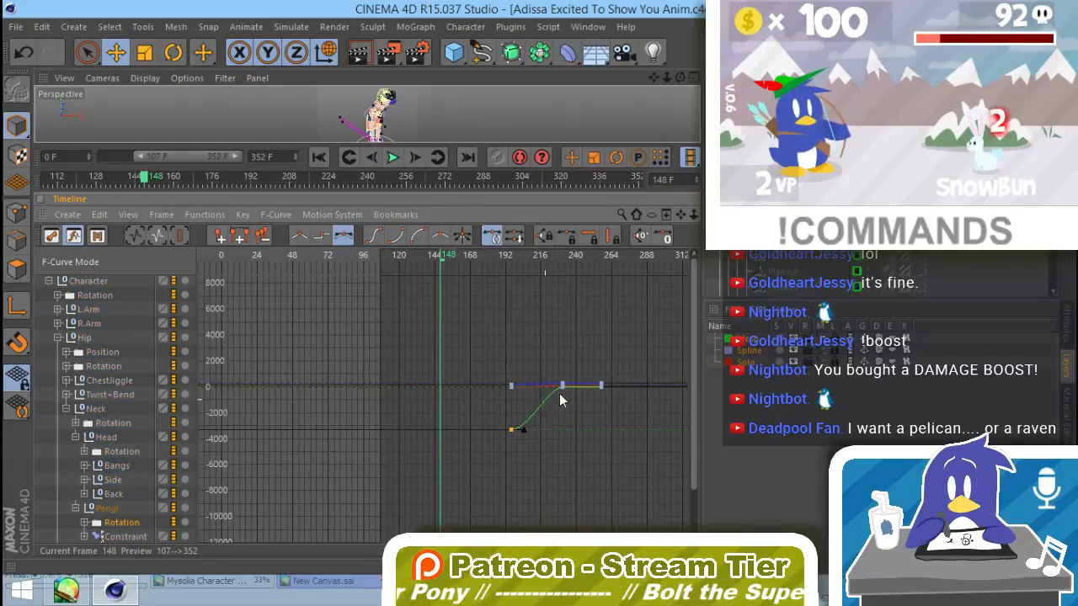
{"action": "right_click_drag", "start_coordinate": [559, 393], "coordinate": [579, 290], "text": "alt"}
{"action": "middle_click_drag", "start_coordinate": [612, 412], "coordinate": [454, 286], "text": "alt"}
{"action": "right_click_drag", "start_coordinate": [473, 367], "coordinate": [461, 505], "text": "alt"}
{"action": "right_click_drag", "start_coordinate": [411, 361], "coordinate": [684, 292], "text": "alt"}
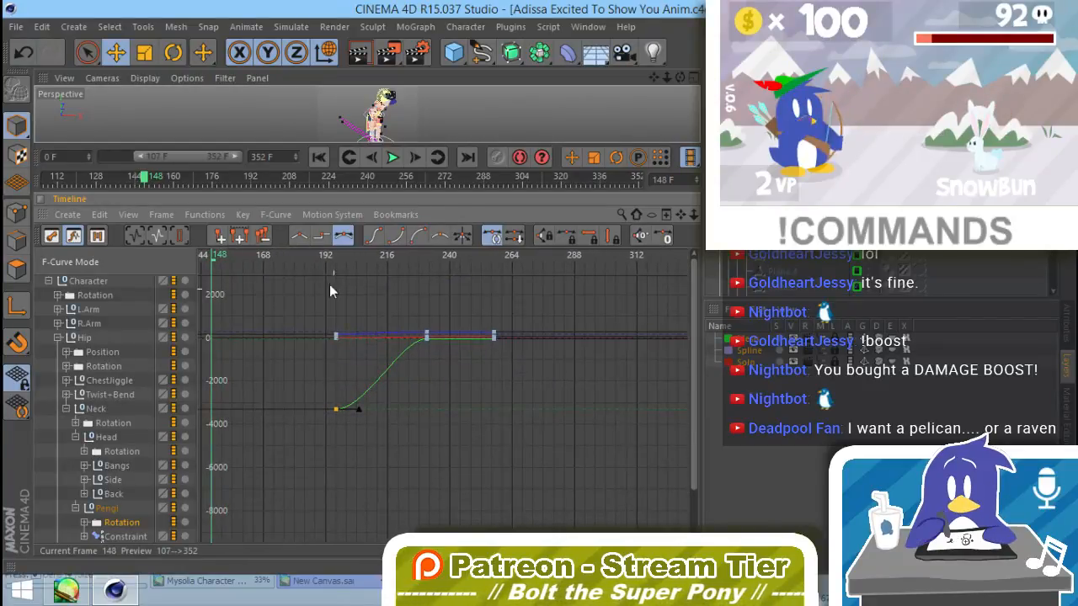
{"action": "left_click", "coordinate": [325, 255]}
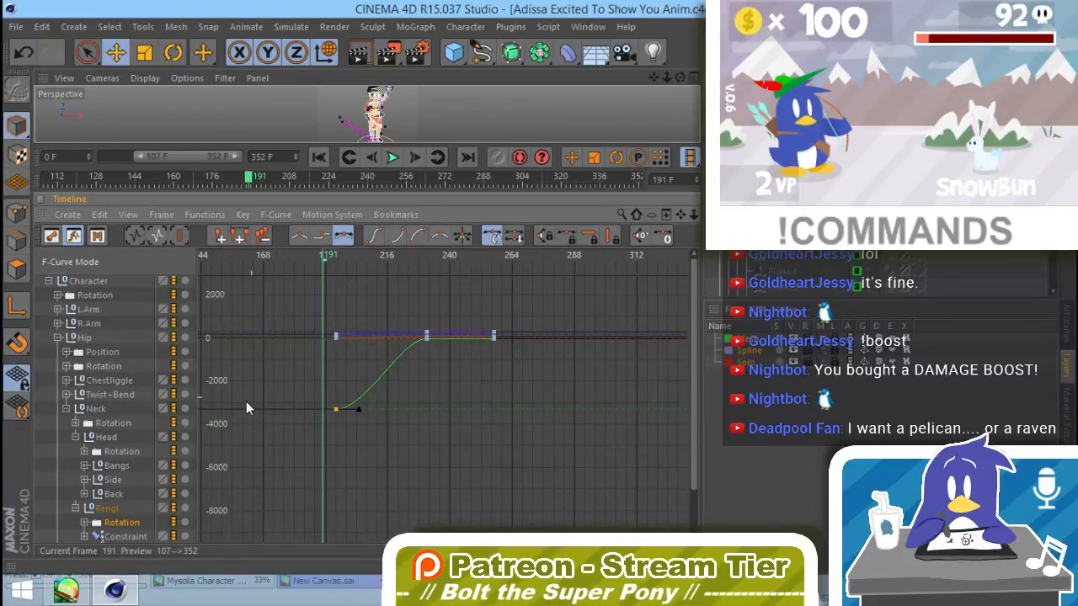
Step: Expand the Pengi plush's Rotation tracks and delete its H, P and B tracks
{"action": "left_click", "coordinate": [84, 523]}
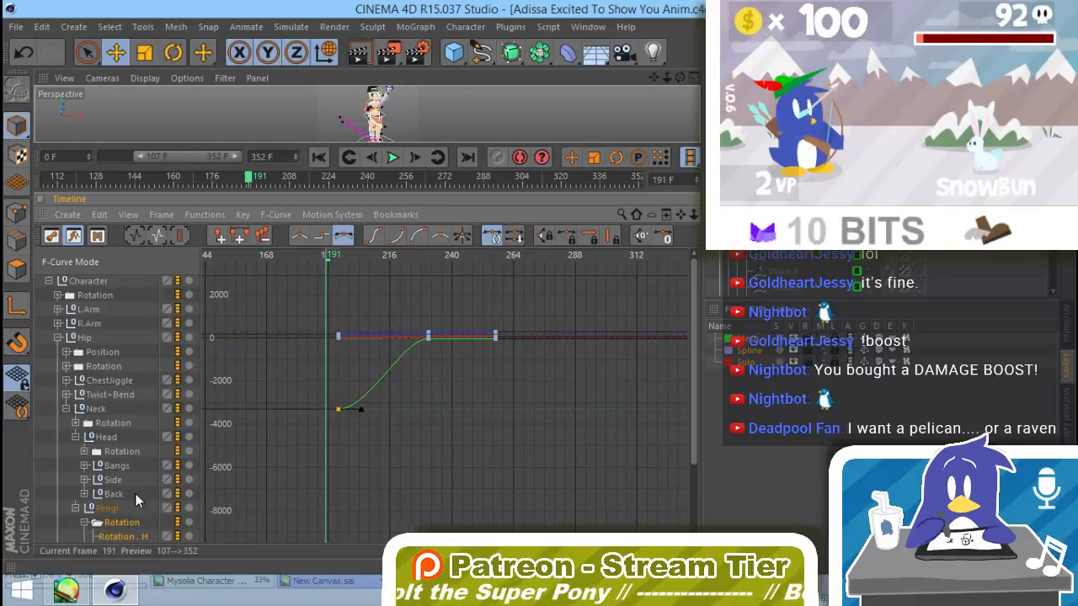
{"action": "scroll", "coordinate": [136, 495], "scroll_direction": "down", "scroll_amount": 2}
{"action": "left_click", "coordinate": [136, 479]}
{"action": "left_click", "coordinate": [129, 495]}
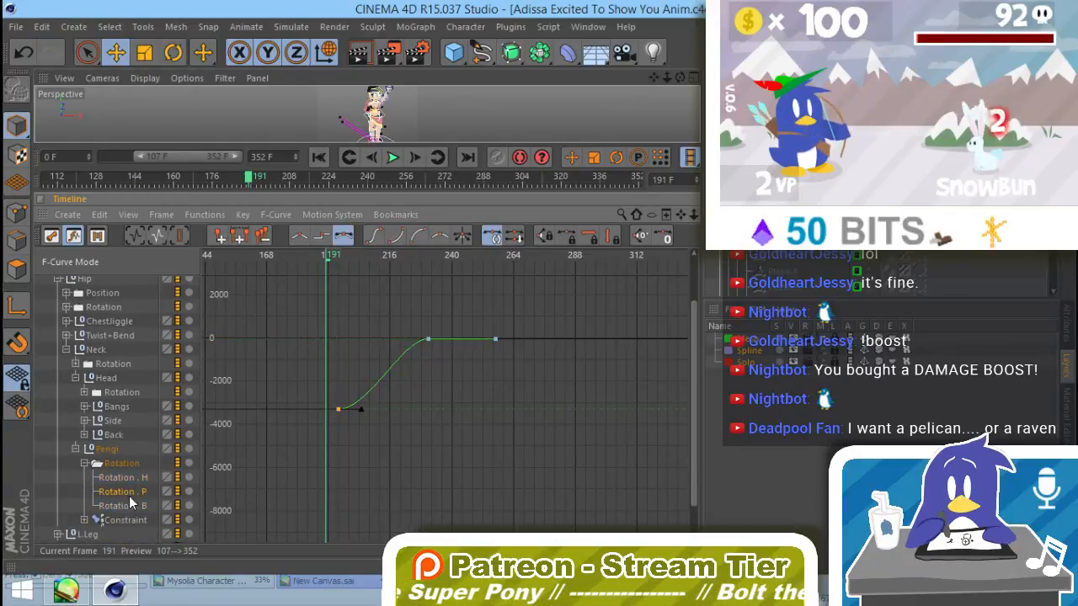
{"action": "key", "text": "Delete"}
{"action": "left_click", "coordinate": [130, 481]}
{"action": "key", "text": "Delete"}
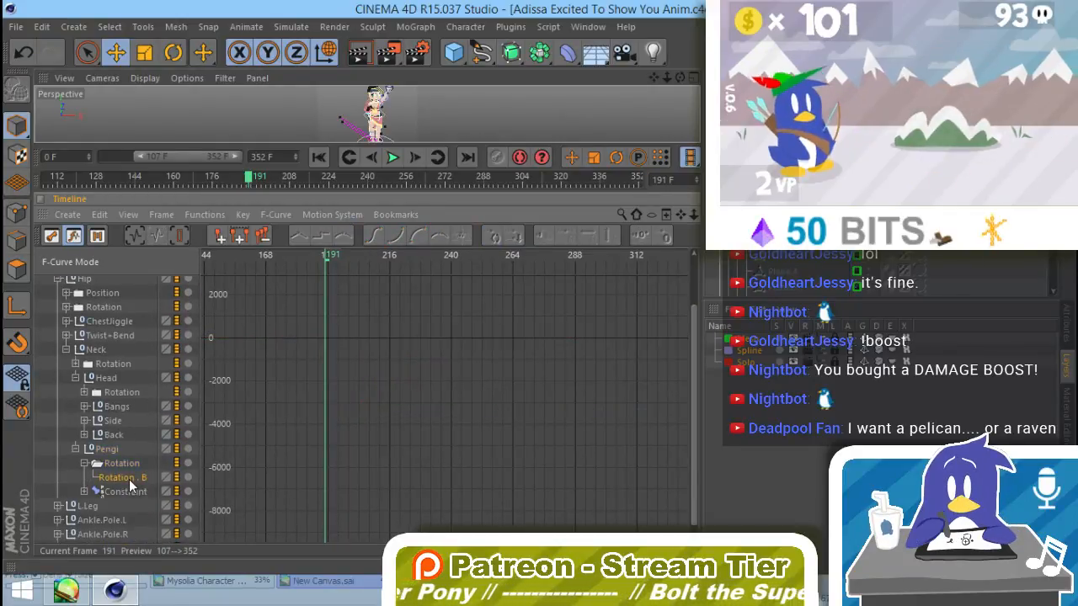
{"action": "key", "text": "Delete"}
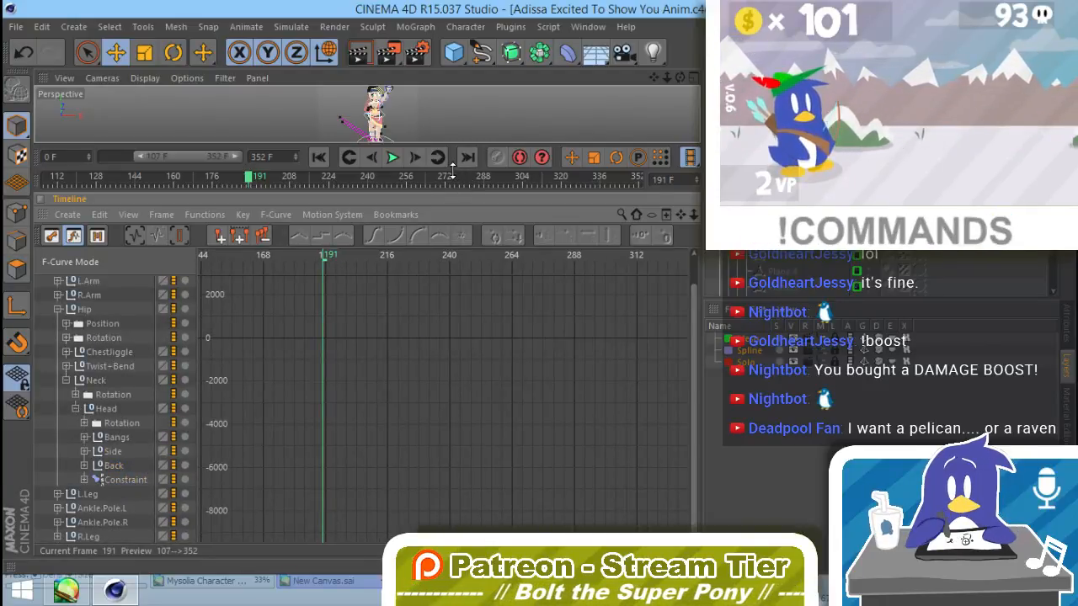
Step: Enlarge the viewport again and scrub from frame 191 to 245 to check the plush's motion
{"action": "left_click_drag", "start_coordinate": [459, 192], "coordinate": [423, 401]}
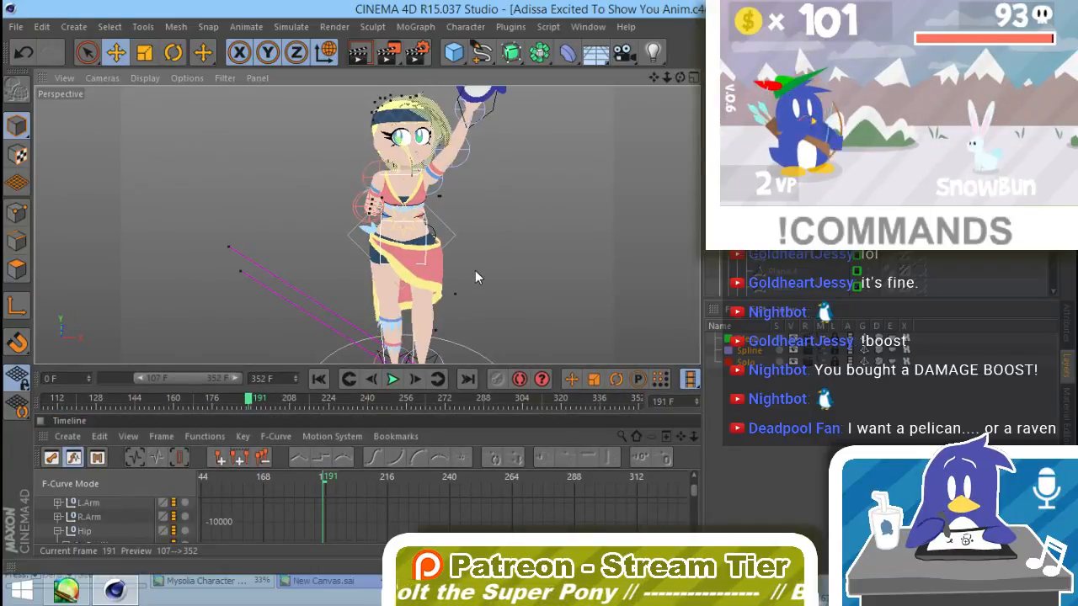
{"action": "left_click", "coordinate": [257, 402]}
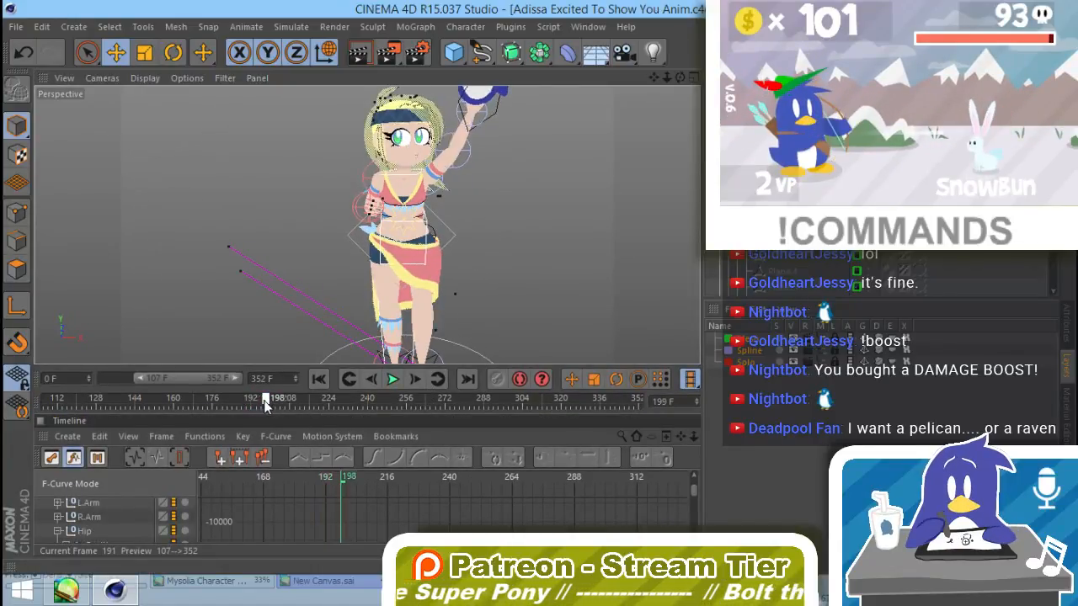
{"action": "mouse_move", "coordinate": [264, 401]}
{"action": "left_mouse_down"}
{"action": "mouse_move", "coordinate": [340, 415]}
{"action": "mouse_move", "coordinate": [252, 410]}
{"action": "mouse_move", "coordinate": [439, 418]}
{"action": "mouse_move", "coordinate": [400, 419]}
{"action": "mouse_move", "coordinate": [379, 436]}
{"action": "left_mouse_up"}
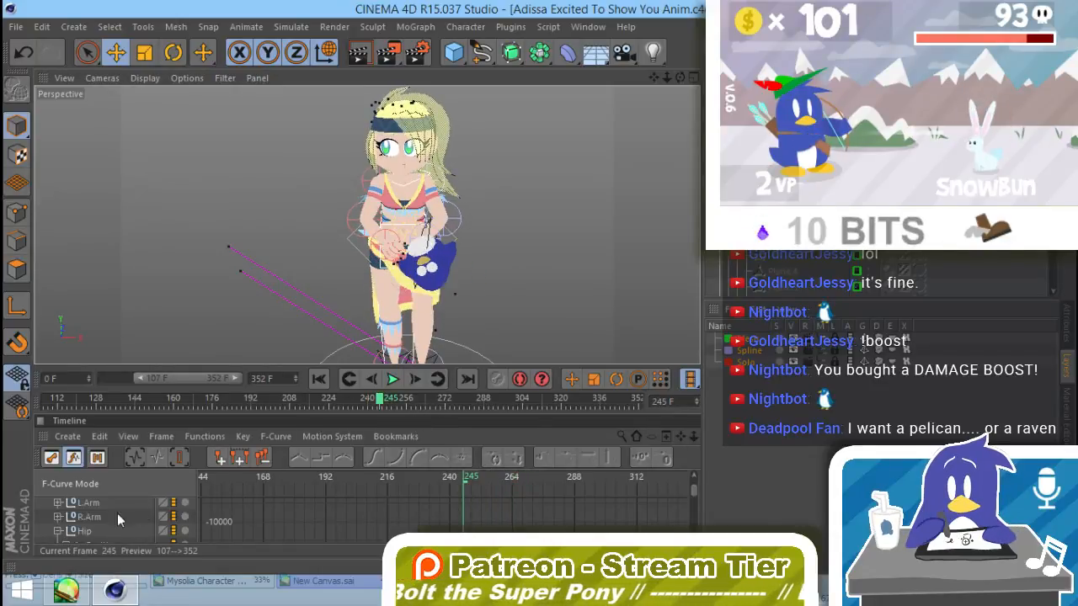
Step: Show the L.Arm curves in the timeline and move to their keys at frame 257
{"action": "left_click", "coordinate": [90, 506]}
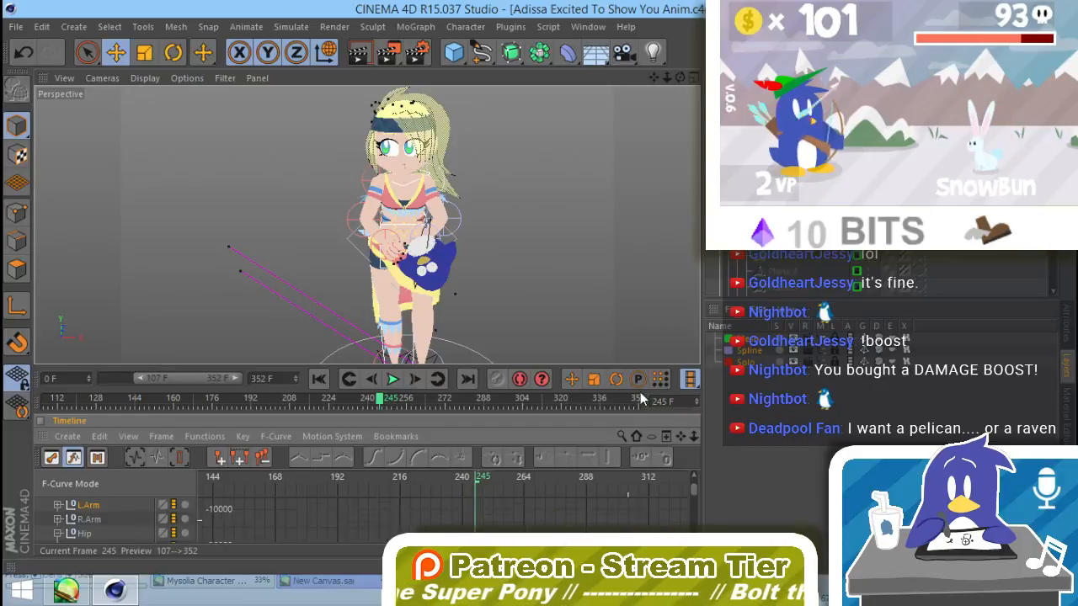
{"action": "mouse_move", "coordinate": [485, 507]}
{"action": "middle_mouse_down", "text": "alt"}
{"action": "mouse_move", "coordinate": [486, 517]}
{"action": "mouse_move", "coordinate": [443, 531]}
{"action": "mouse_move", "coordinate": [450, 524]}
{"action": "middle_mouse_up", "text": "alt"}
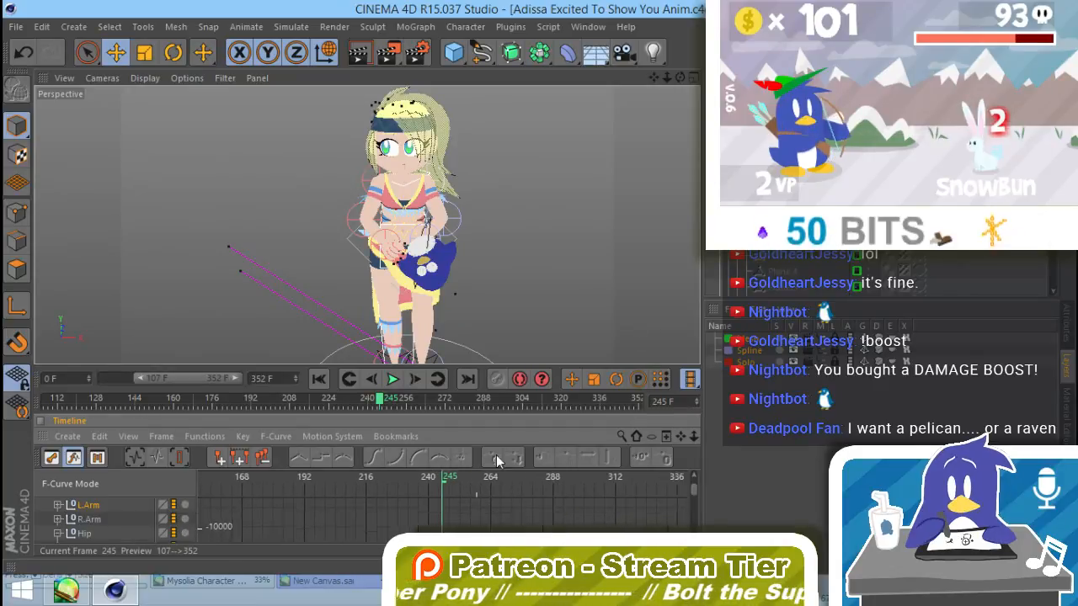
{"action": "mouse_move", "coordinate": [496, 455]}
{"action": "middle_mouse_down", "text": "alt"}
{"action": "mouse_move", "coordinate": [518, 406]}
{"action": "mouse_move", "coordinate": [487, 406]}
{"action": "mouse_move", "coordinate": [475, 95]}
{"action": "mouse_move", "coordinate": [423, 193]}
{"action": "middle_mouse_up", "text": "alt"}
{"action": "middle_click_drag", "start_coordinate": [475, 522], "coordinate": [505, 483], "text": "alt"}
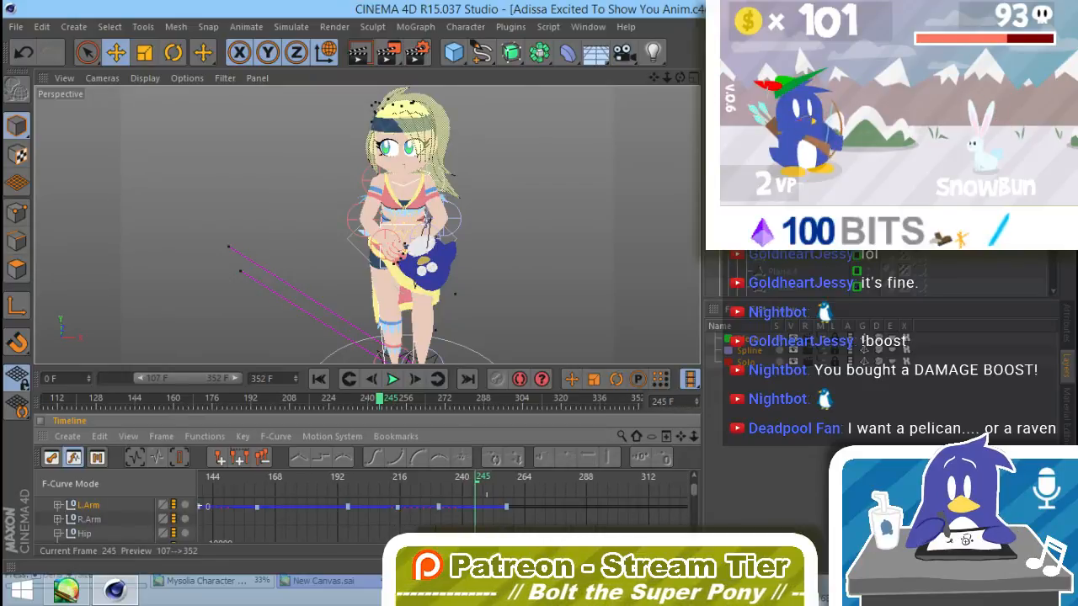
{"action": "left_click", "coordinate": [509, 482]}
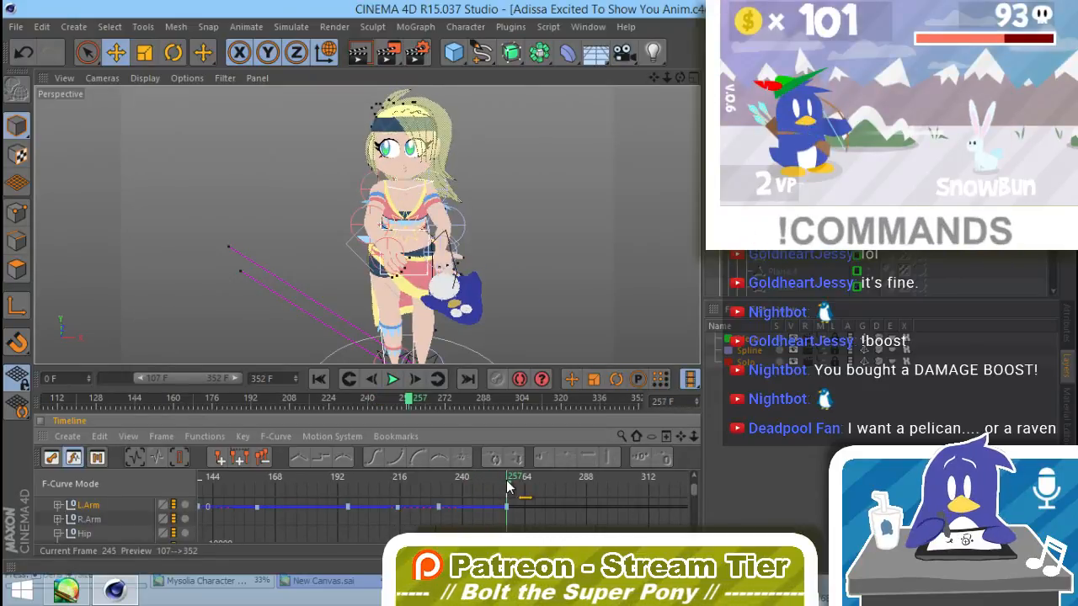
Step: Rotate the plush-holding arm's control inward at frame 257 to bring the plush in front of Adissa's hips
{"action": "left_click", "coordinate": [467, 236]}
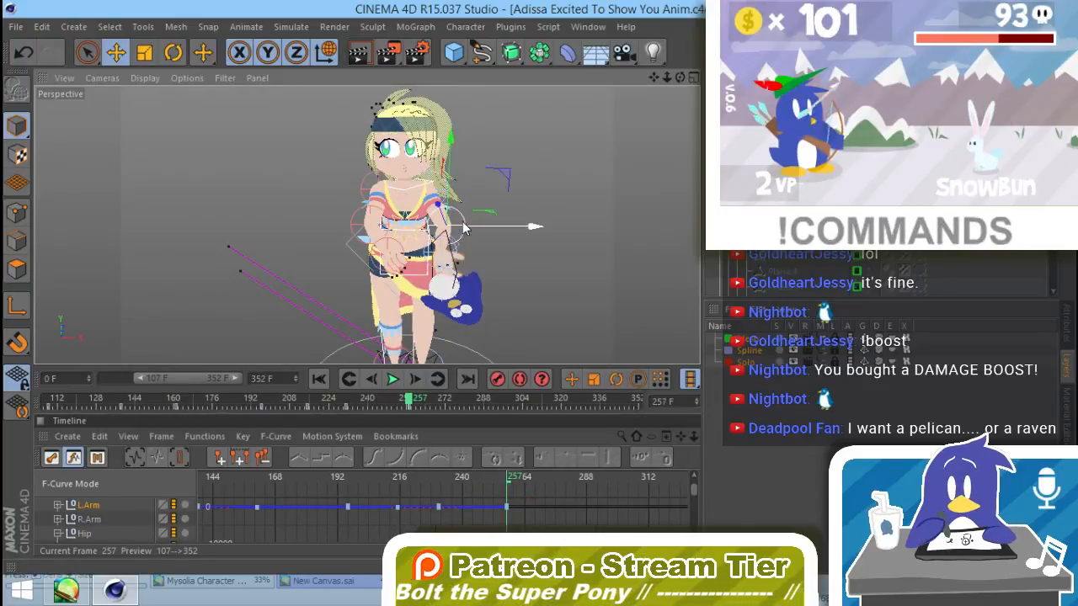
{"action": "key", "text": "r"}
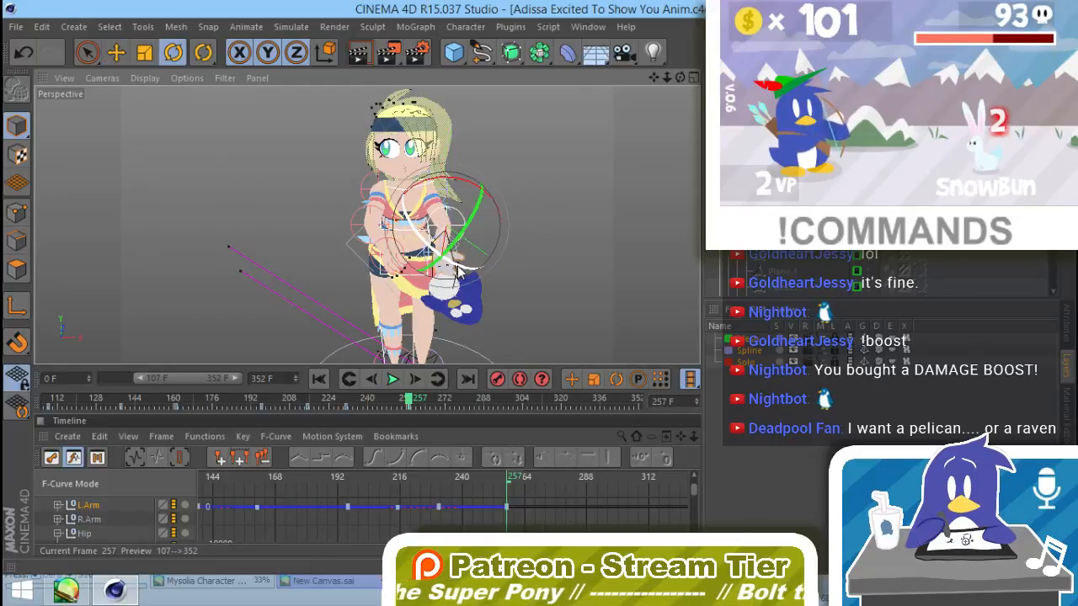
{"action": "left_click_drag", "start_coordinate": [459, 269], "coordinate": [436, 264]}
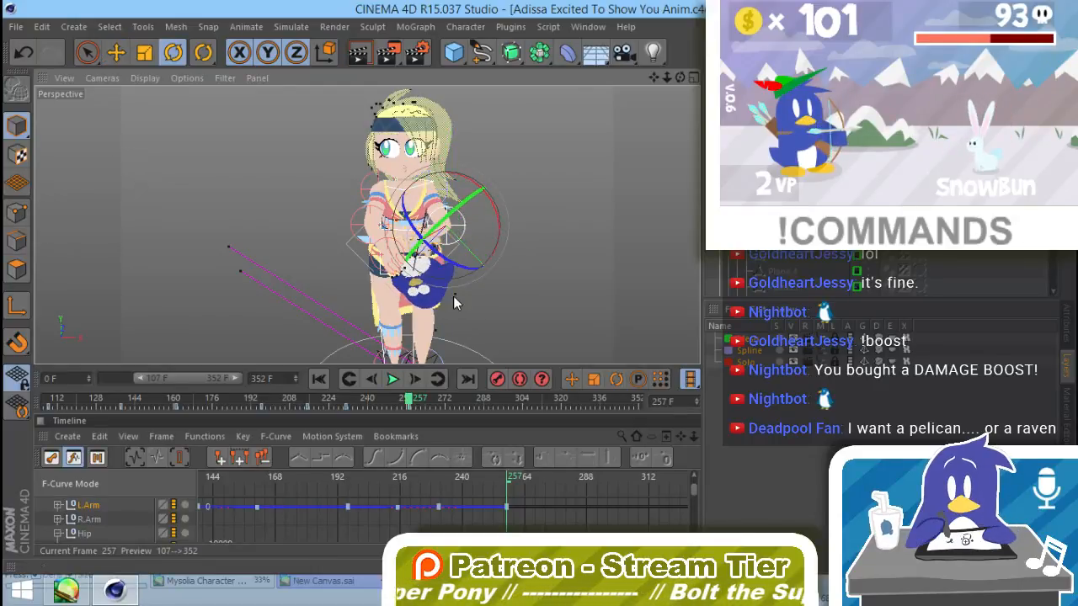
{"action": "left_click_drag", "start_coordinate": [454, 303], "coordinate": [406, 277], "text": "alt"}
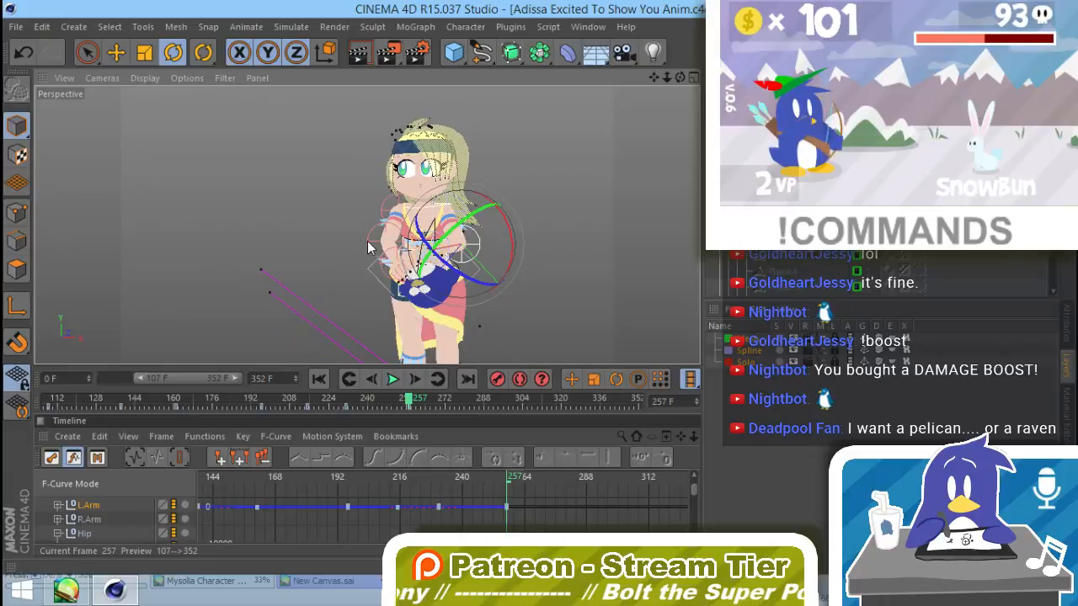
Step: Rotate the opposite arm's control about 10° so its hand meets the plush, and view the pose from the front
{"action": "left_click", "coordinate": [370, 249]}
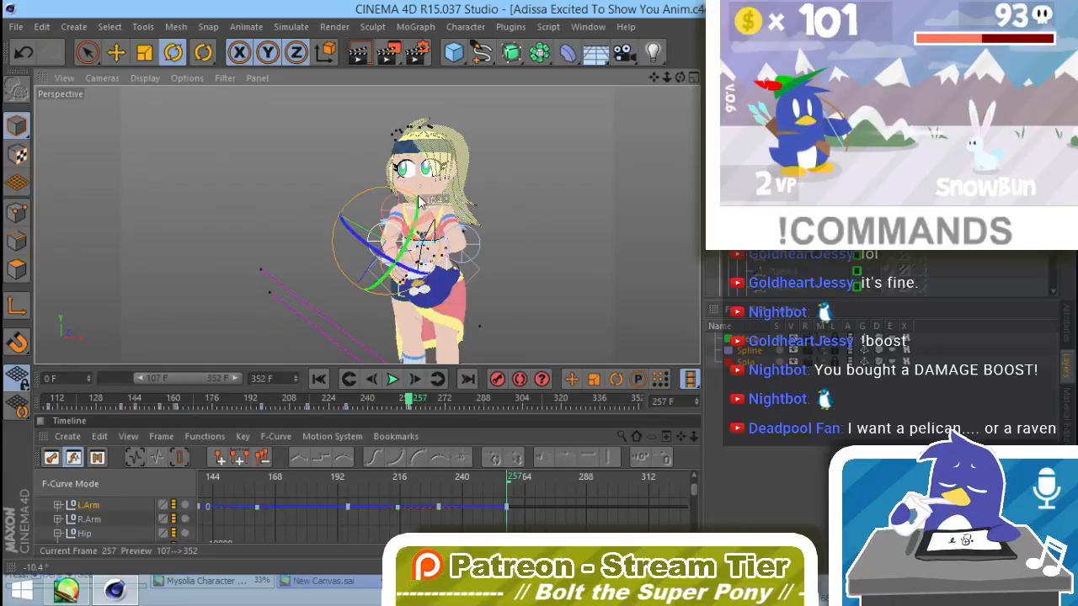
{"action": "left_click_drag", "start_coordinate": [438, 222], "coordinate": [410, 157]}
{"action": "left_click_drag", "start_coordinate": [518, 295], "coordinate": [511, 270], "text": "alt"}
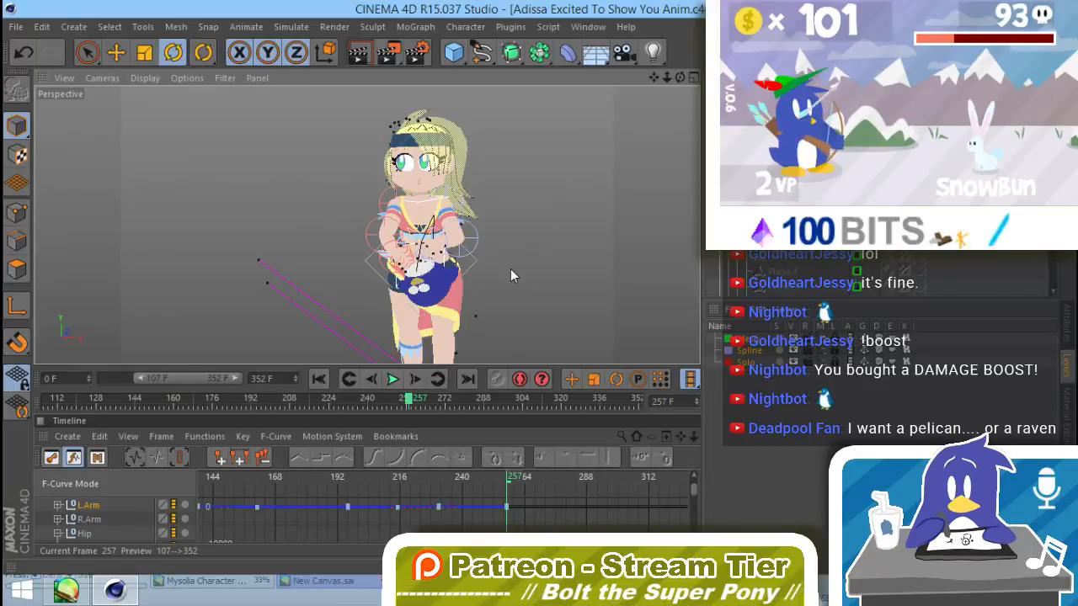
Step: Toggle the first layer's manager visibility, locate the plush's parts in the object list and add a null object
{"action": "left_click", "coordinate": [832, 340]}
{"action": "left_click_drag", "start_coordinate": [1052, 223], "coordinate": [1052, 189]}
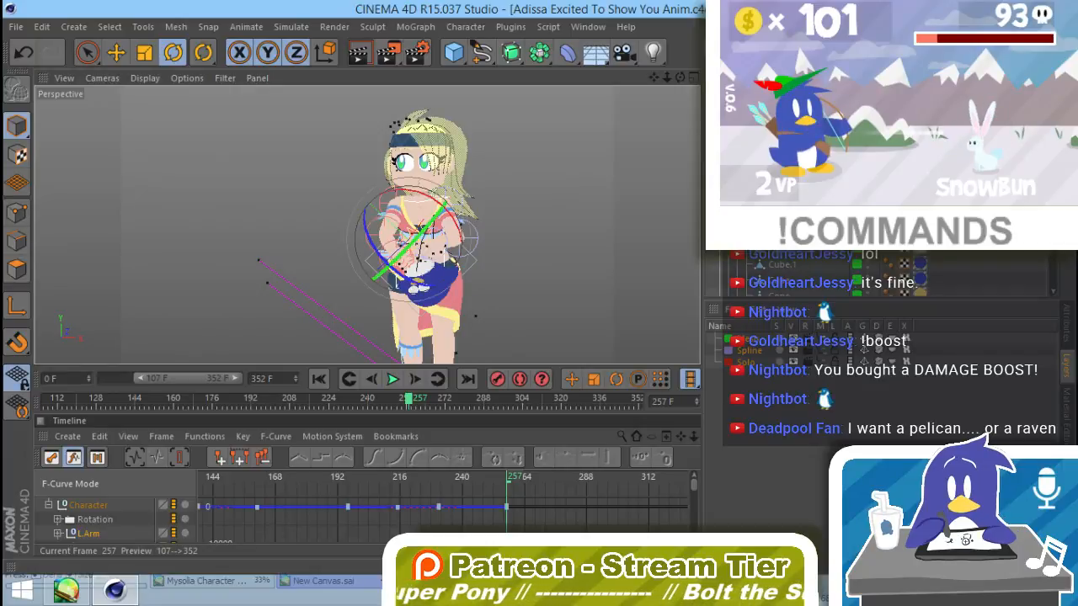
{"action": "scroll", "coordinate": [880, 276], "scroll_direction": "down", "scroll_amount": 3}
{"action": "scroll", "coordinate": [880, 276], "scroll_direction": "down", "scroll_amount": 3}
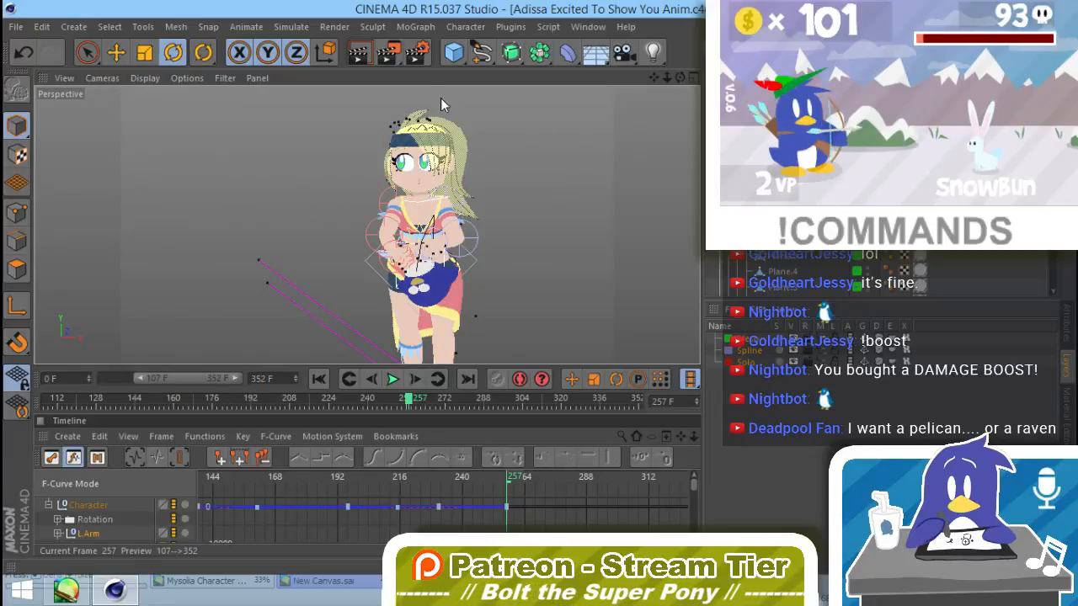
{"action": "left_click_drag", "start_coordinate": [453, 52], "coordinate": [505, 71]}
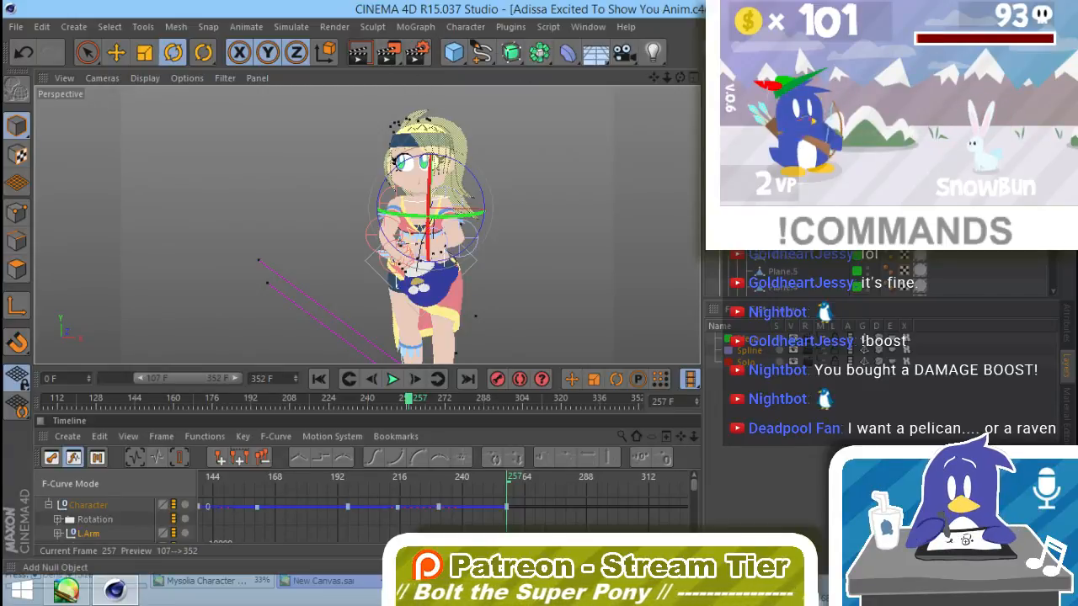
Step: Delete the selected null and undo the penguin plush's recent moves and rotations back to its placement in Adissa's hands
{"action": "key", "text": "Delete"}
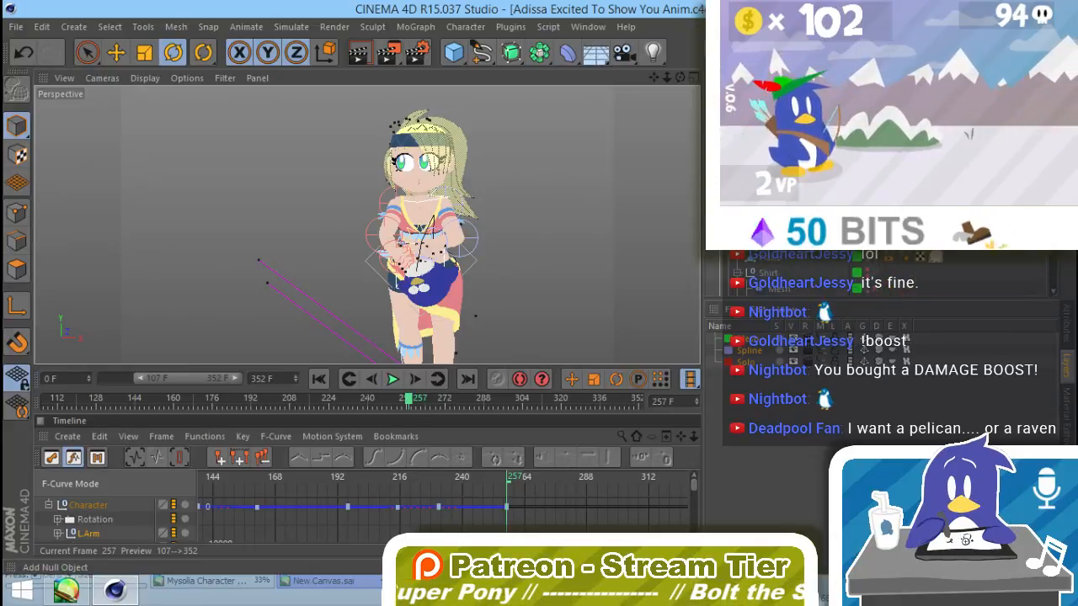
{"action": "key", "text": "ctrl+z"}
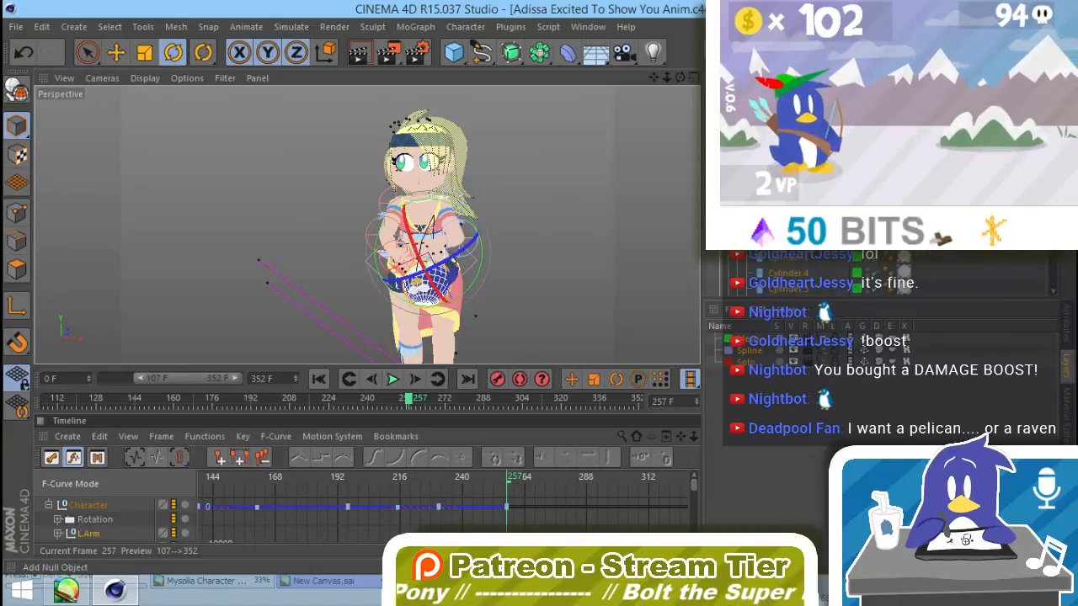
{"action": "key", "text": "ctrl+z"}
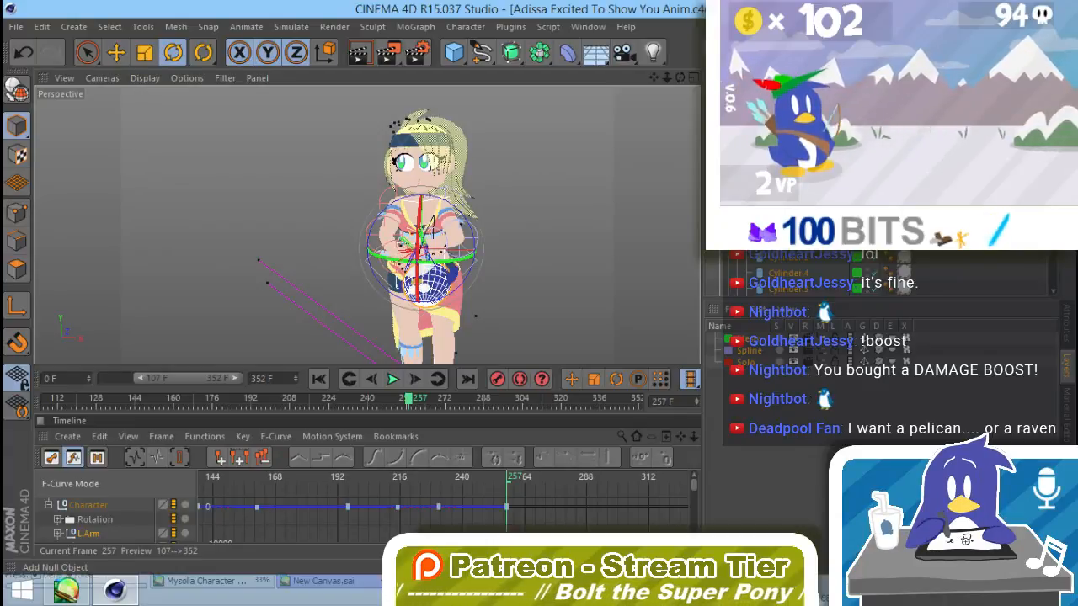
{"action": "key", "text": "ctrl+z"}
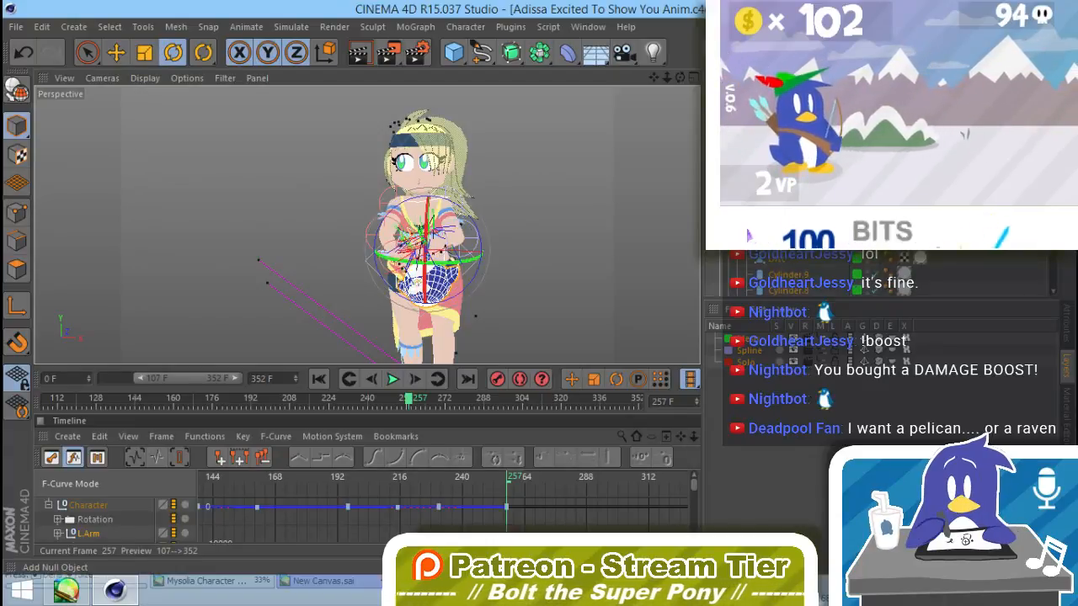
{"action": "scroll", "coordinate": [880, 273], "scroll_direction": "down", "scroll_amount": 5}
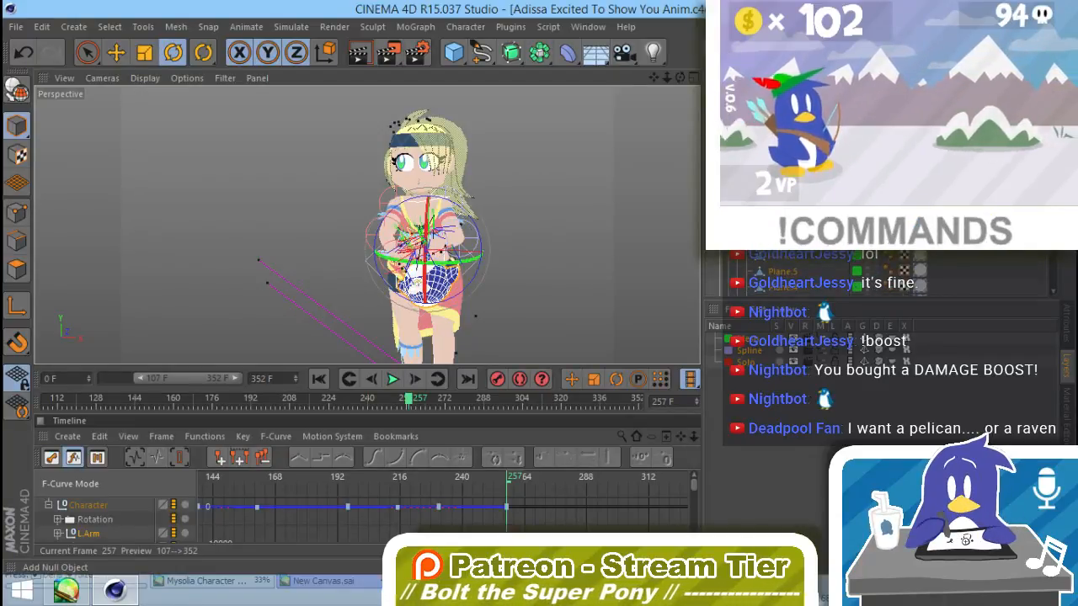
{"action": "key", "text": "ctrl+z"}
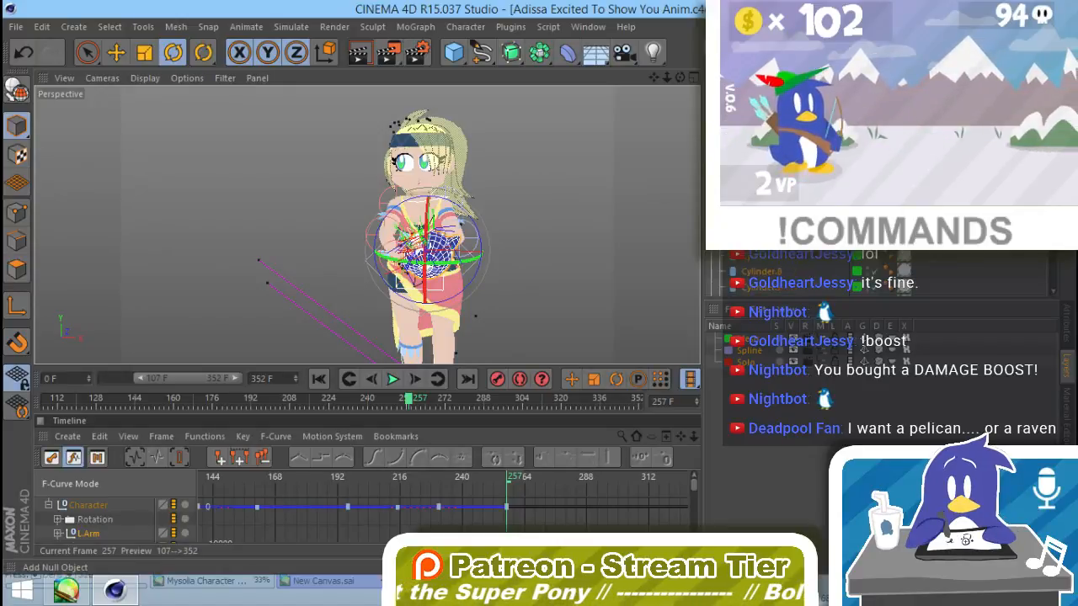
{"action": "key", "text": "ctrl+z"}
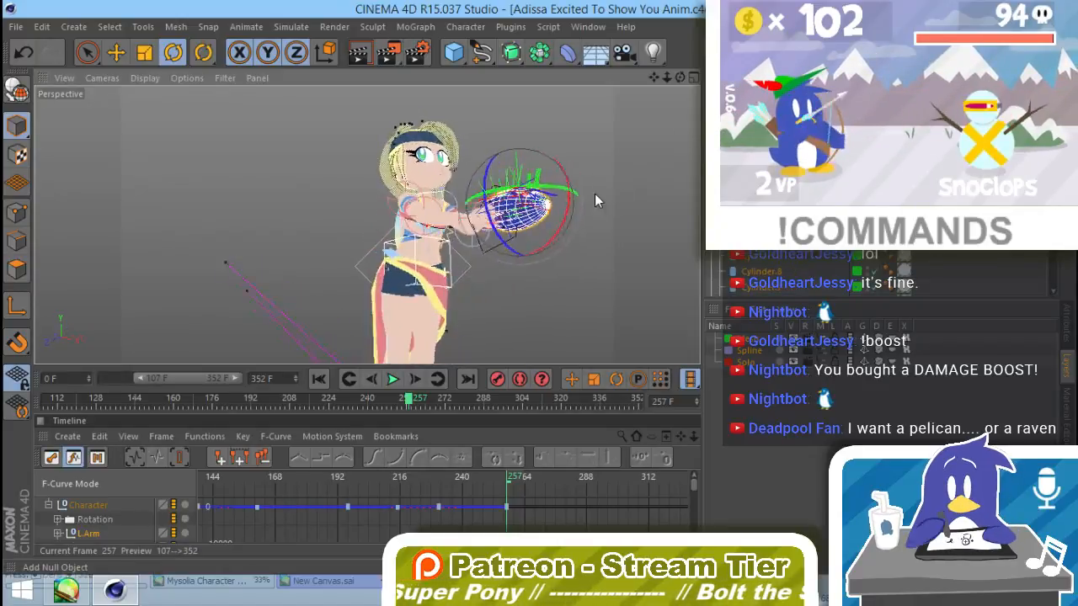
Step: Move the penguin plush from Adissa's outstretched hands back to her torso, judging its position in a side view
{"action": "left_click_drag", "start_coordinate": [595, 194], "coordinate": [666, 279], "text": "alt"}
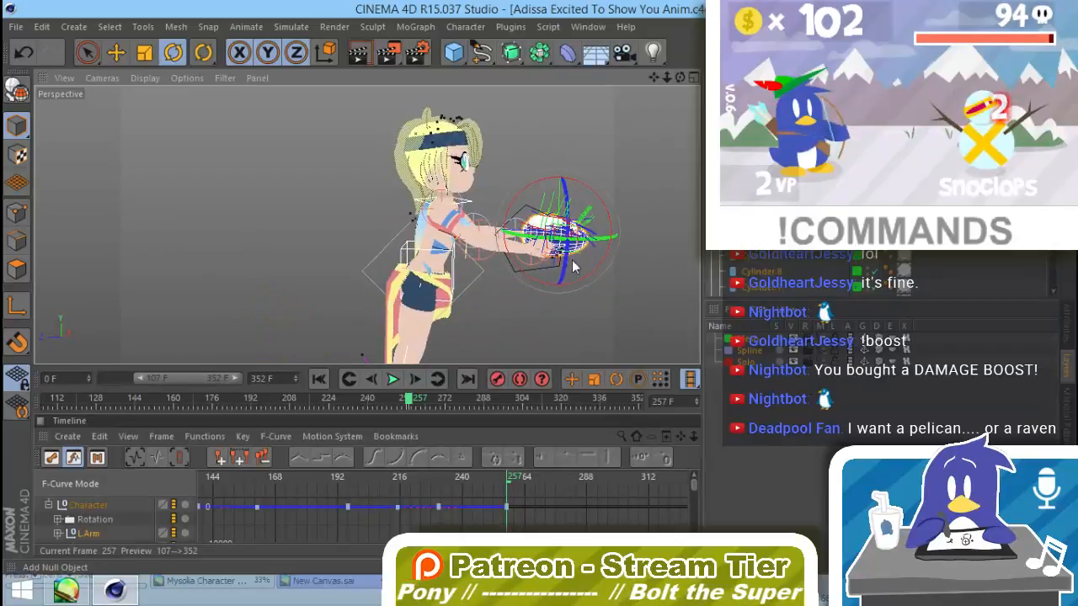
{"action": "key", "text": "e"}
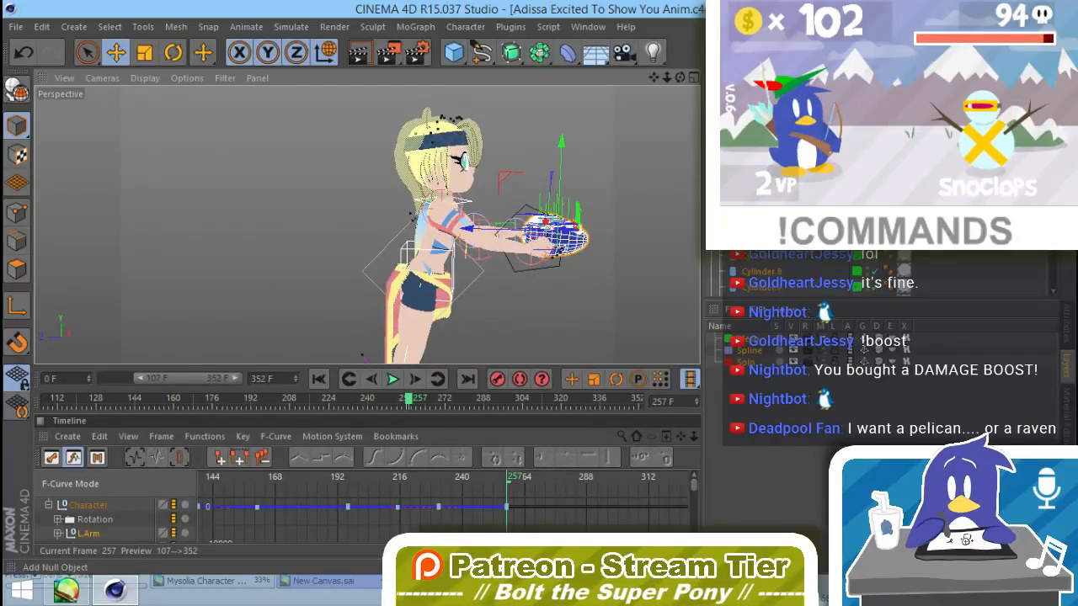
{"action": "left_click_drag", "start_coordinate": [500, 229], "coordinate": [417, 255]}
Step: Select the null object at Adissa's back and set its display shape to Star
{"action": "left_click", "coordinate": [762, 185]}
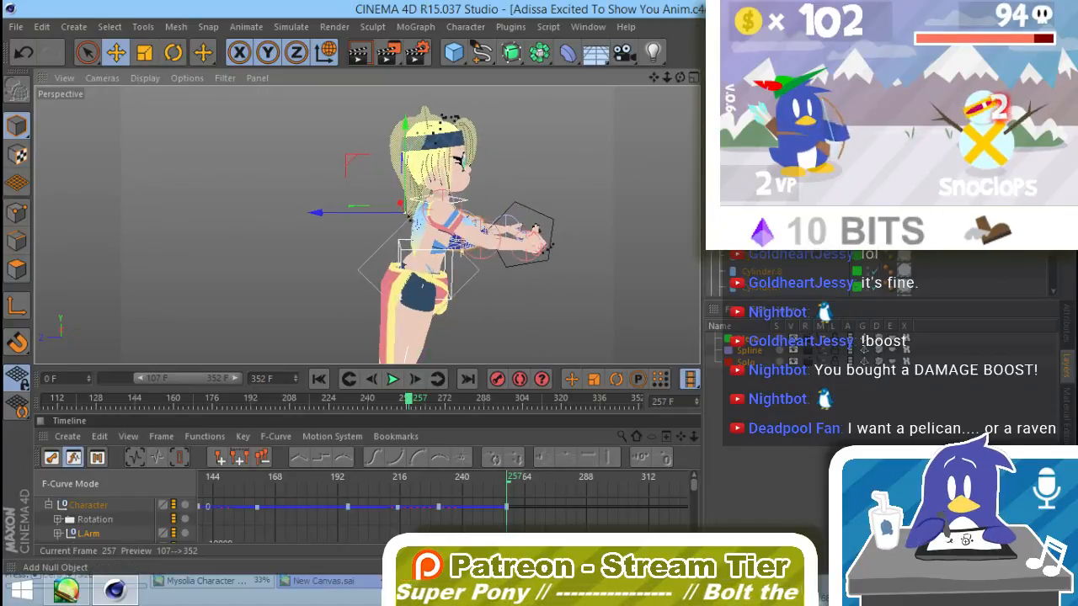
{"action": "left_click", "coordinate": [1065, 325]}
{"action": "left_click", "coordinate": [791, 346]}
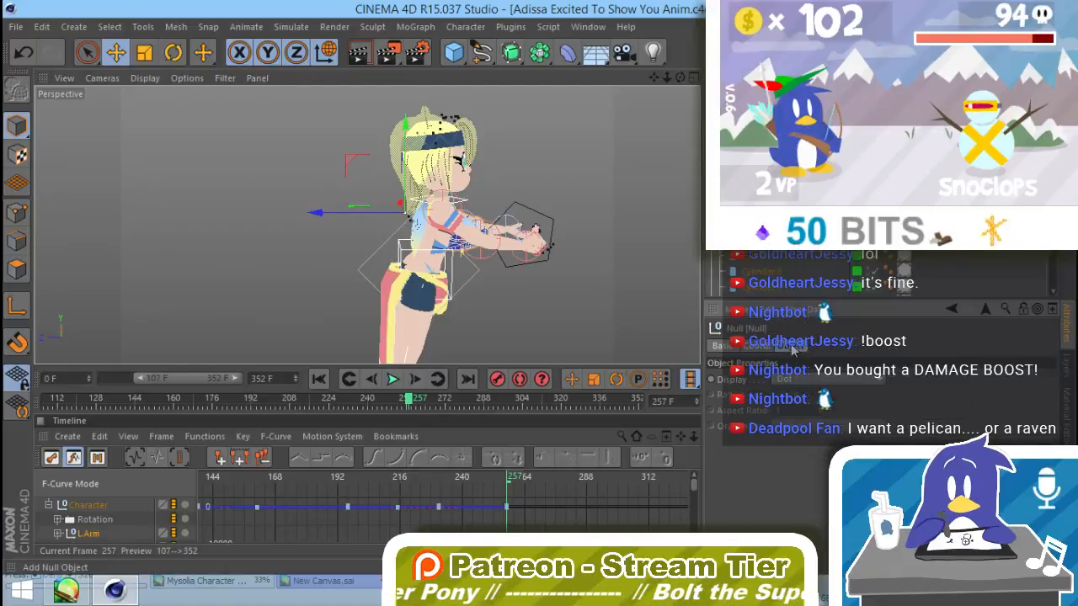
{"action": "left_click", "coordinate": [831, 386]}
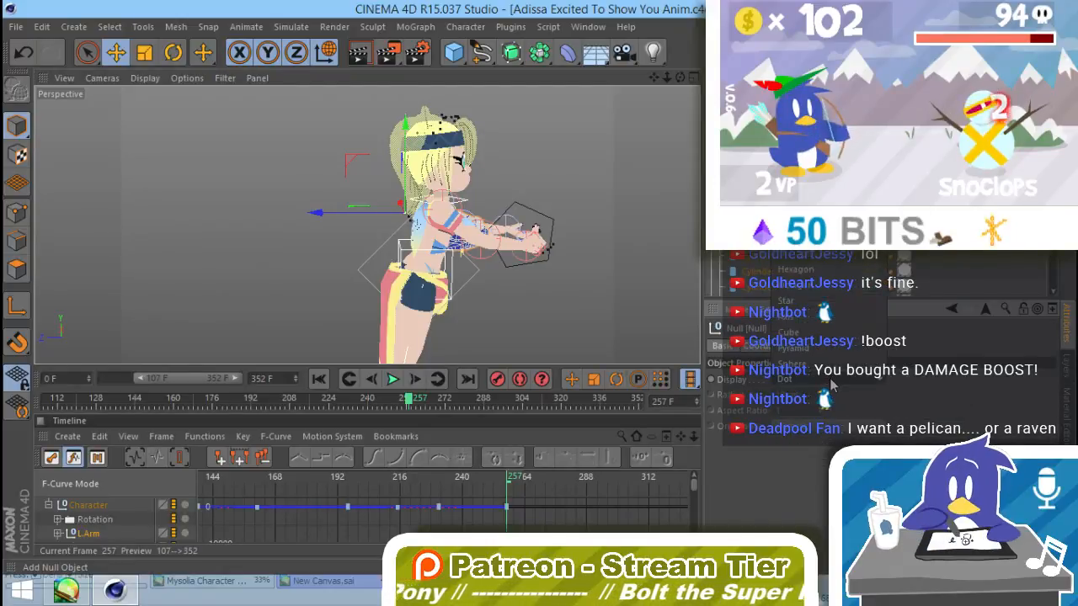
{"action": "left_click", "coordinate": [807, 305]}
{"action": "left_click", "coordinate": [806, 312]}
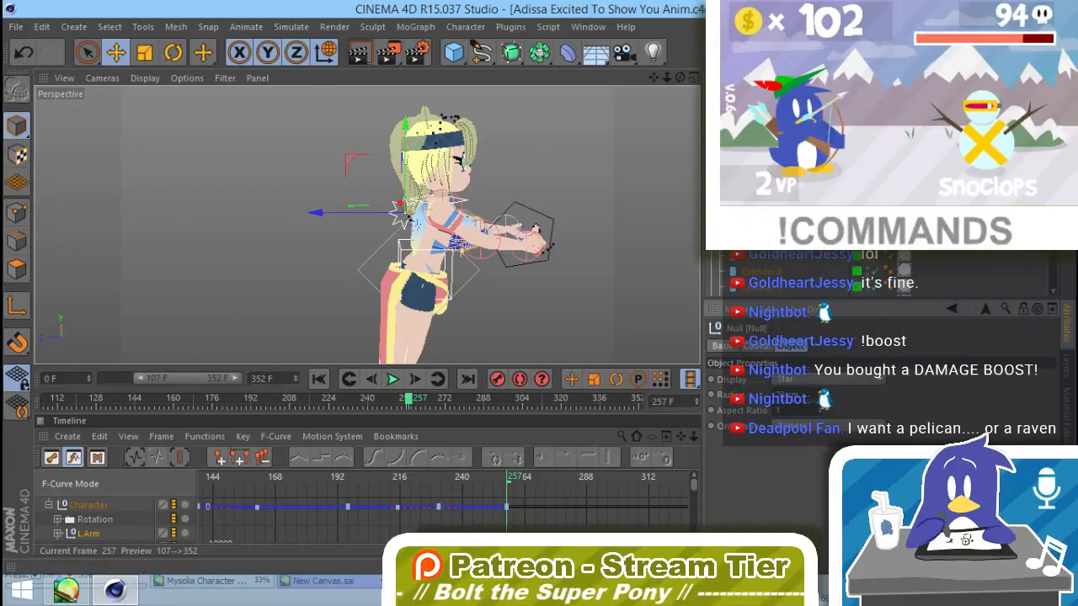
Step: Select all the parts of the penguin plush for rotation
{"action": "left_click", "coordinate": [443, 223]}
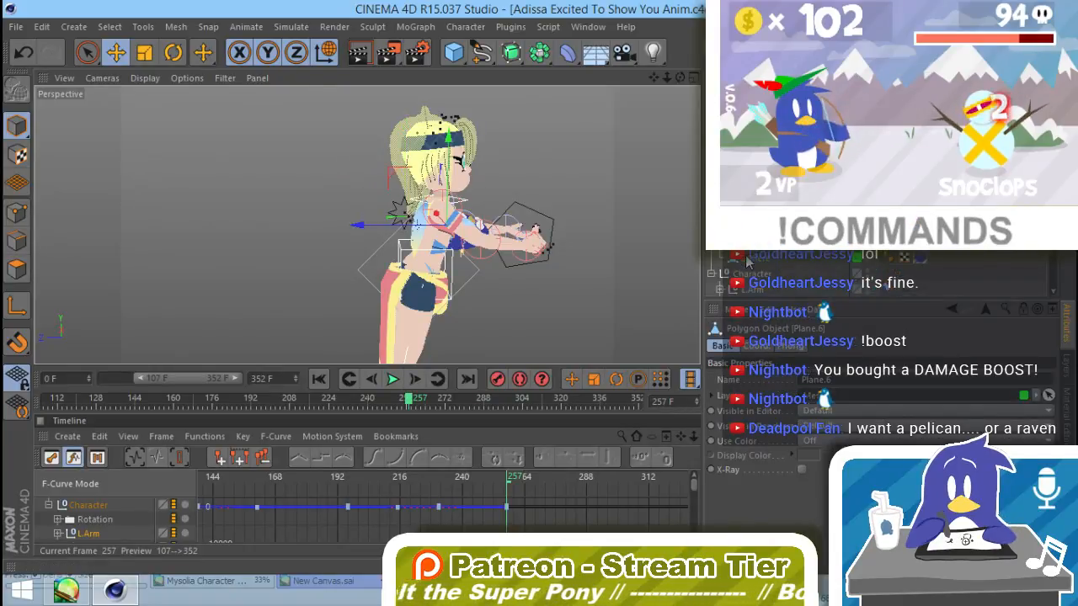
{"action": "left_click", "coordinate": [748, 244], "text": "shift"}
{"action": "scroll", "coordinate": [489, 227], "scroll_direction": "up", "scroll_amount": 5}
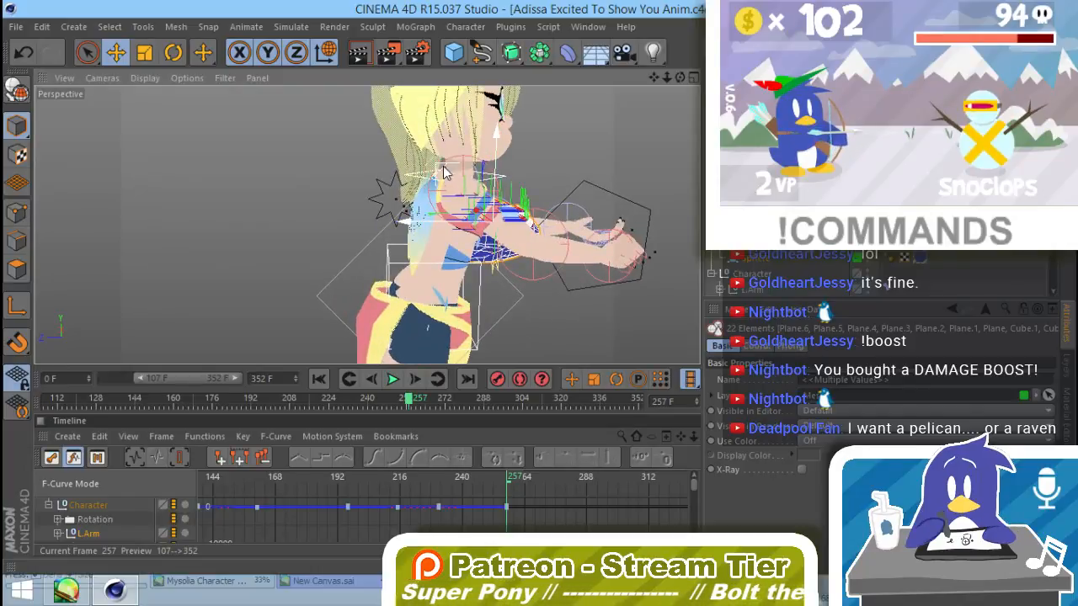
{"action": "left_click_drag", "start_coordinate": [446, 173], "coordinate": [510, 217]}
{"action": "key", "text": "r"}
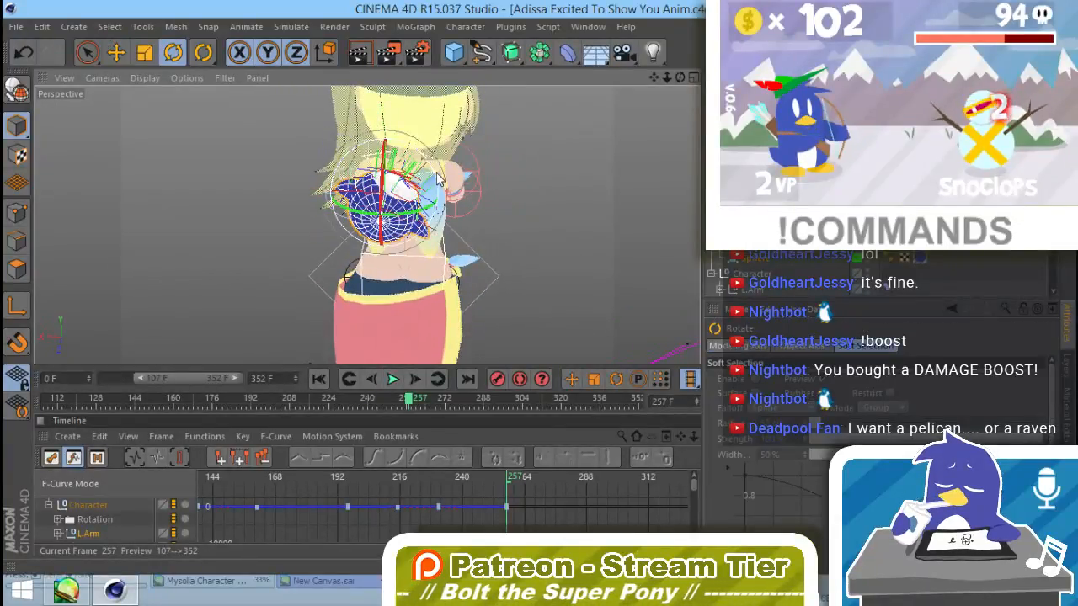
Step: Try tilting and turning the whole plush as seen from behind Adissa, and undo the unwanted rotations
{"action": "left_click_drag", "start_coordinate": [437, 180], "coordinate": [425, 155]}
{"action": "left_click_drag", "start_coordinate": [386, 236], "coordinate": [411, 244], "text": "alt"}
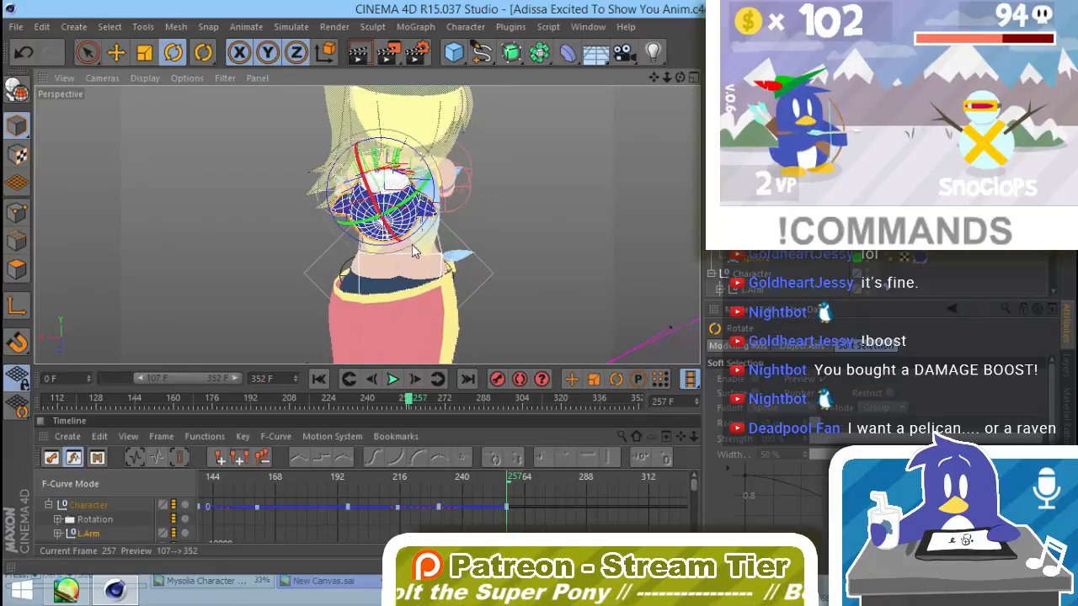
{"action": "left_click_drag", "start_coordinate": [299, 252], "coordinate": [362, 257], "text": "alt"}
{"action": "key", "text": "ctrl+z"}
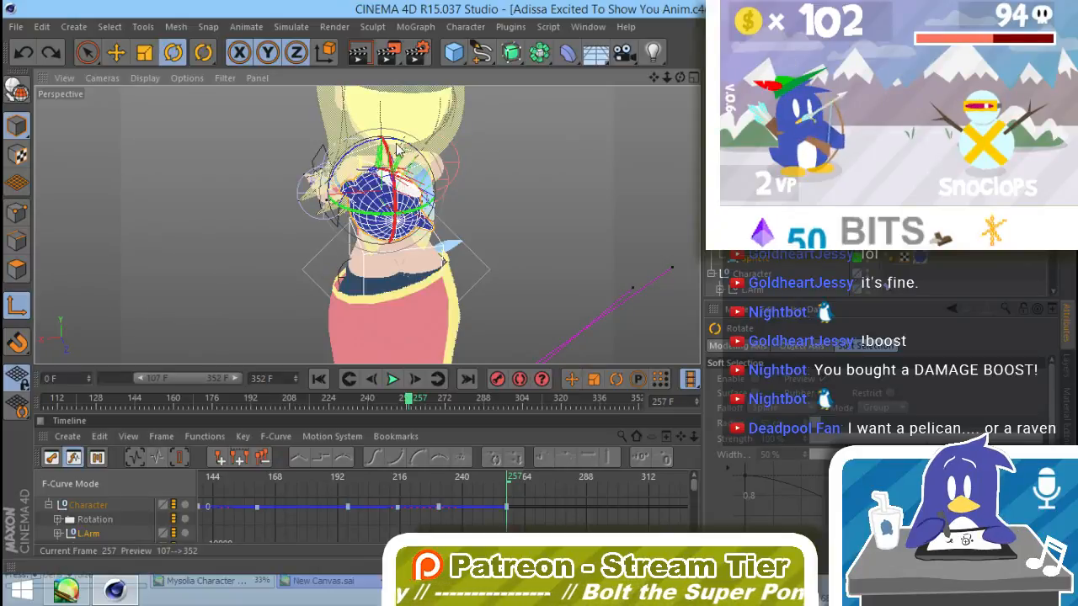
{"action": "left_click_drag", "start_coordinate": [395, 144], "coordinate": [399, 244]}
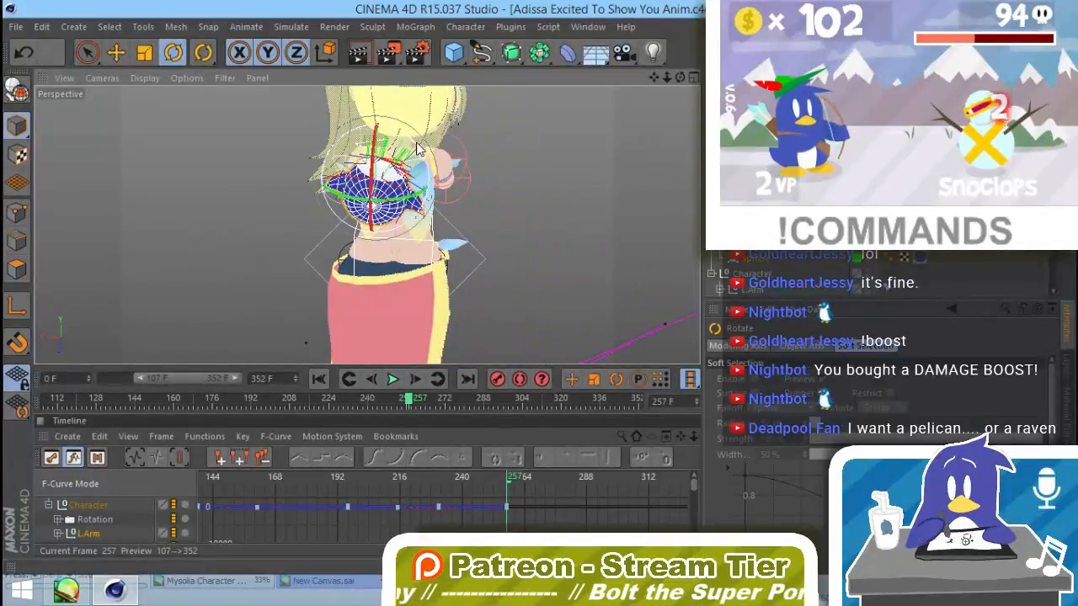
{"action": "left_click_drag", "start_coordinate": [418, 149], "coordinate": [412, 139]}
{"action": "left_click_drag", "start_coordinate": [464, 244], "coordinate": [391, 254], "text": "alt"}
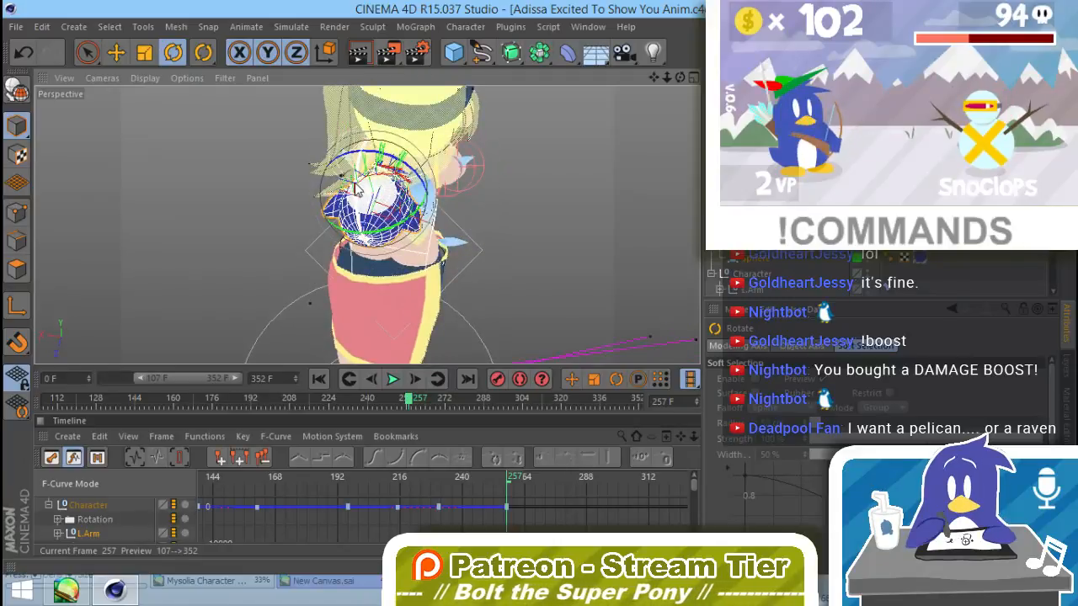
{"action": "left_click_drag", "start_coordinate": [356, 190], "coordinate": [351, 314]}
{"action": "key", "text": "ctrl+z"}
{"action": "key", "text": "ctrl+z"}
{"action": "key", "text": "ctrl+z"}
{"action": "key", "text": "ctrl+z"}
{"action": "key", "text": "ctrl+z"}
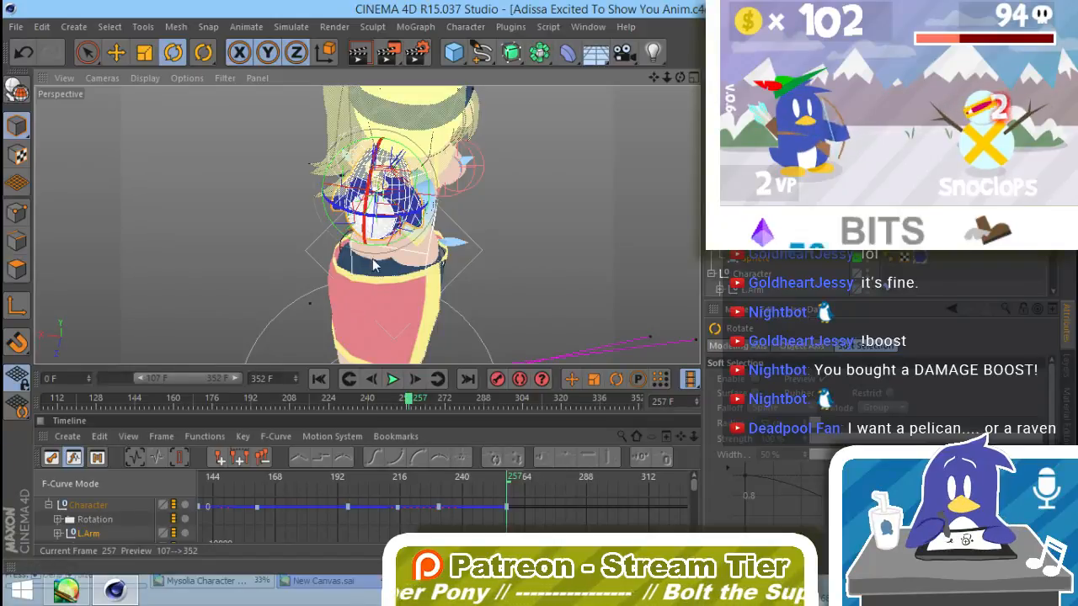
Step: Rotate the plush upright and turn it to face the same way as Adissa
{"action": "left_click_drag", "start_coordinate": [373, 260], "coordinate": [692, 151], "text": "alt"}
{"action": "left_click_drag", "start_coordinate": [389, 125], "coordinate": [335, 241]}
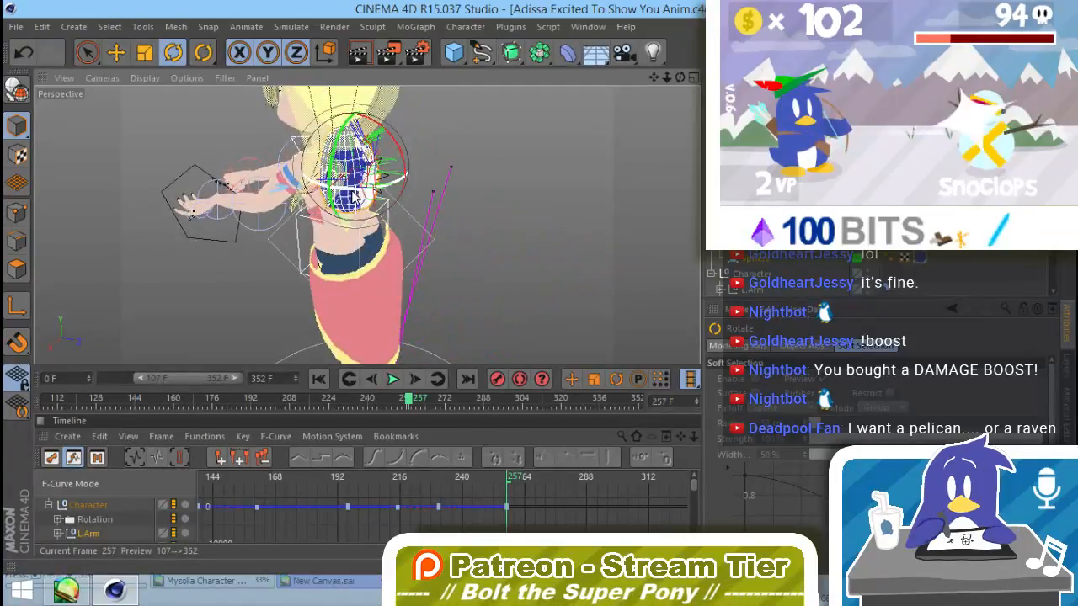
{"action": "left_click_drag", "start_coordinate": [371, 168], "coordinate": [532, 1]}
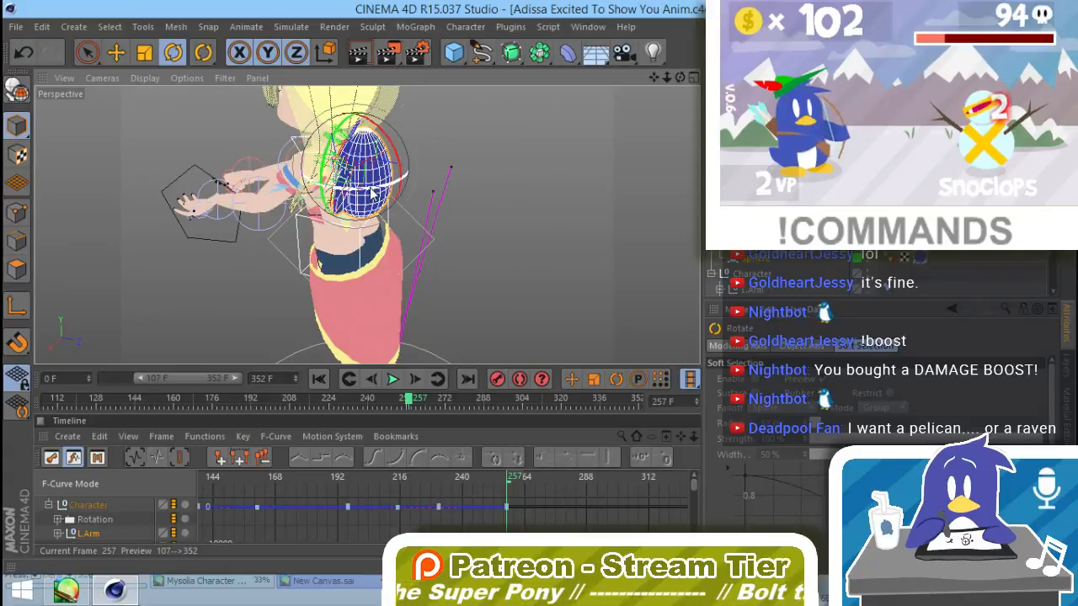
{"action": "left_click_drag", "start_coordinate": [370, 188], "coordinate": [378, 188]}
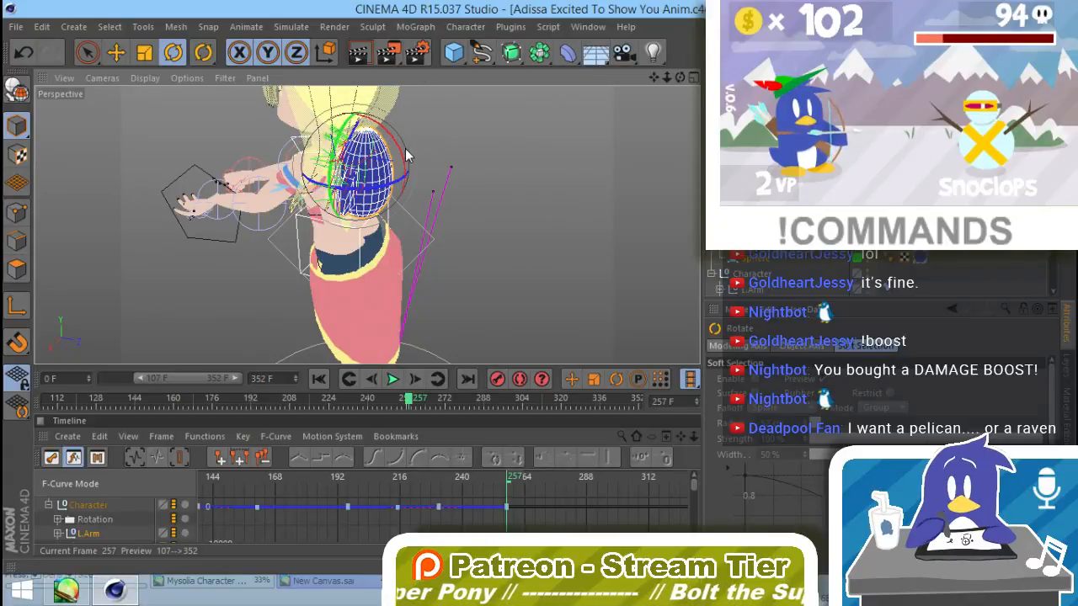
{"action": "left_click_drag", "start_coordinate": [404, 154], "coordinate": [398, 144]}
Step: Check the plush against the null and move the plush behind Adissa, clear of her hair
{"action": "left_click", "coordinate": [443, 158]}
{"action": "left_click_drag", "start_coordinate": [445, 173], "coordinate": [479, 164], "text": "alt"}
{"action": "right_click_drag", "start_coordinate": [479, 164], "coordinate": [450, 172], "text": "alt"}
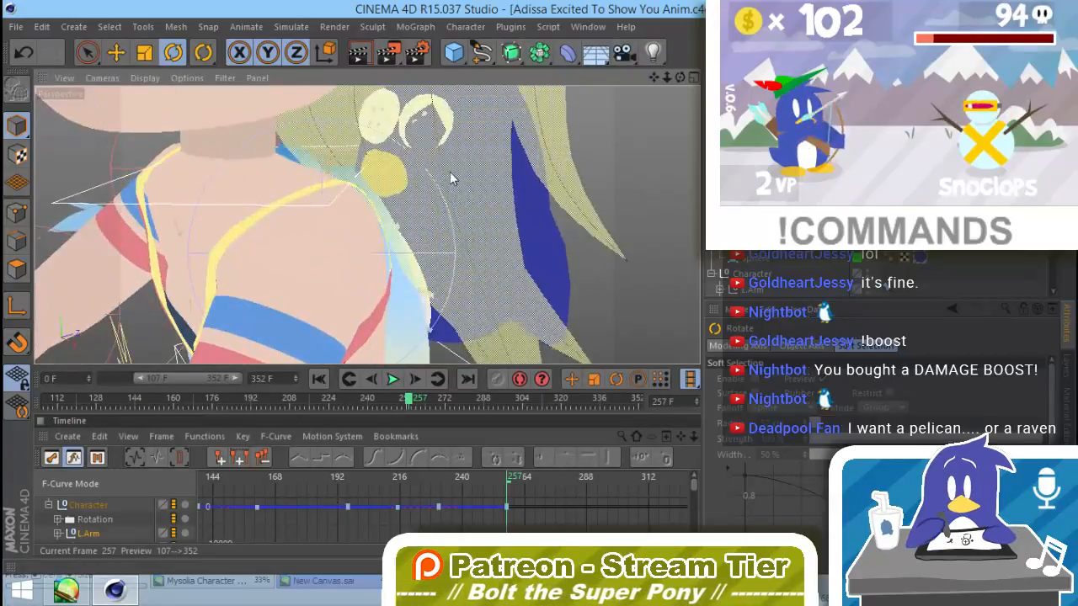
{"action": "left_click_drag", "start_coordinate": [449, 173], "coordinate": [515, 148], "text": "alt"}
{"action": "left_click", "coordinate": [371, 142]}
{"action": "left_click_drag", "start_coordinate": [373, 200], "coordinate": [442, 189], "text": "alt"}
{"action": "left_click", "coordinate": [345, 189]}
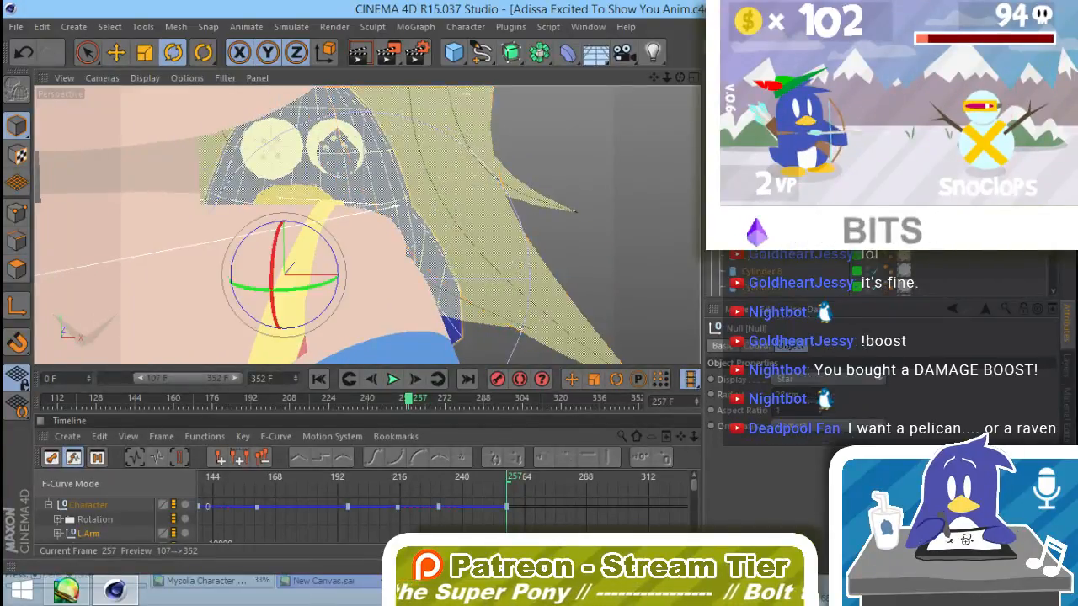
{"action": "left_click_drag", "start_coordinate": [374, 202], "coordinate": [654, 158], "text": "alt"}
{"action": "key", "text": "e"}
{"action": "middle_click_drag", "start_coordinate": [653, 158], "coordinate": [481, 202], "text": "alt"}
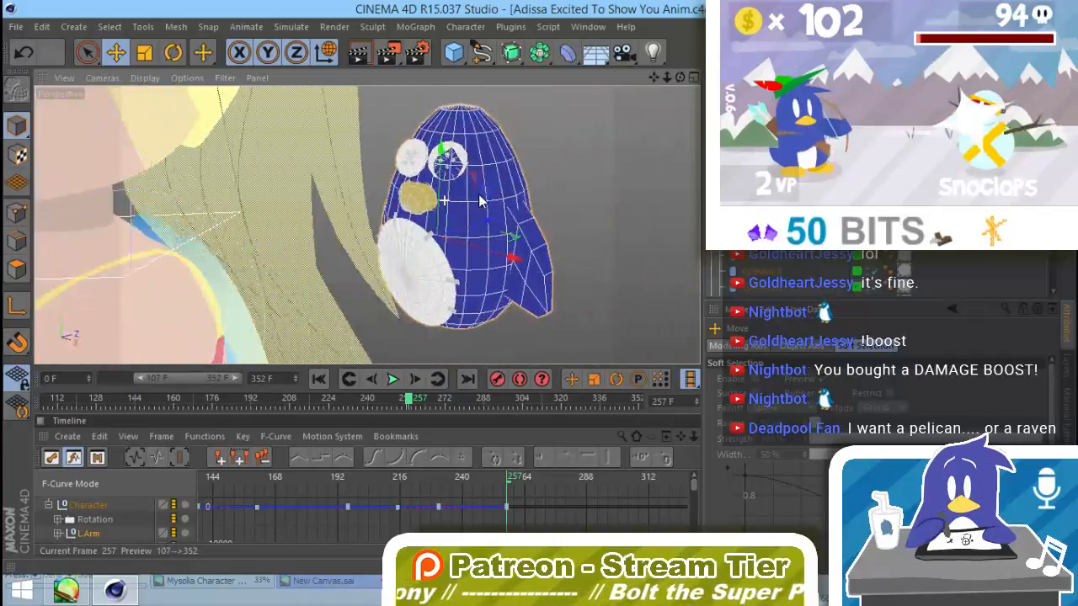
Step: Select the plush's sunken eye with its parts and pull them forward out of the face
{"action": "left_click_drag", "start_coordinate": [480, 202], "coordinate": [493, 170], "text": "alt"}
{"action": "right_click_drag", "start_coordinate": [439, 185], "coordinate": [503, 173], "text": "alt"}
{"action": "left_click_drag", "start_coordinate": [464, 216], "coordinate": [703, 181], "text": "alt"}
{"action": "left_click", "coordinate": [471, 180]}
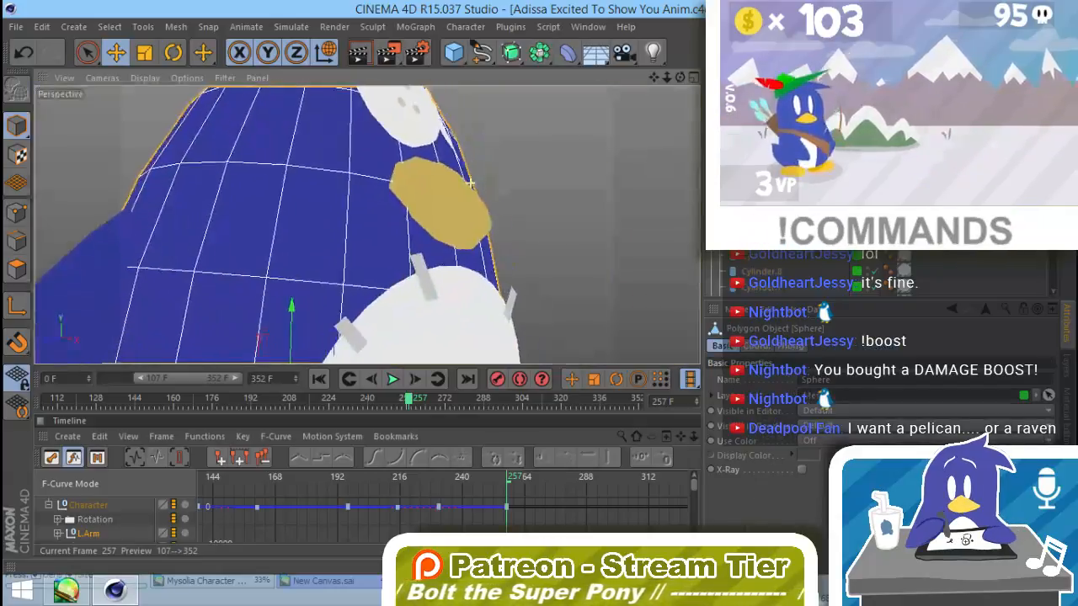
{"action": "left_click_drag", "start_coordinate": [470, 182], "coordinate": [235, 213], "text": "alt"}
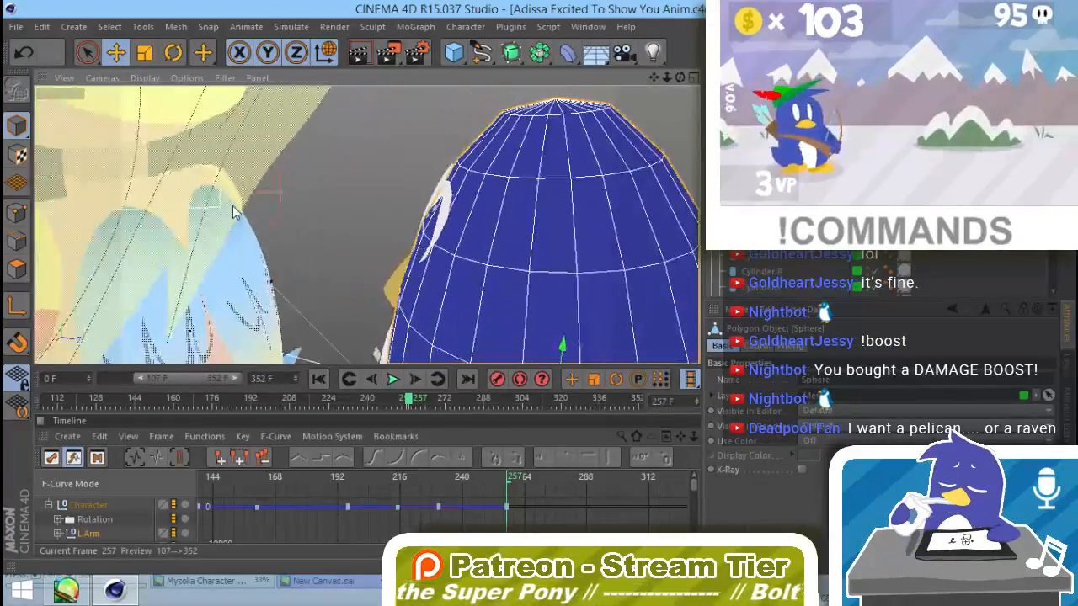
{"action": "left_click_drag", "start_coordinate": [440, 239], "coordinate": [543, 254], "text": "alt"}
{"action": "left_click", "coordinate": [420, 226]}
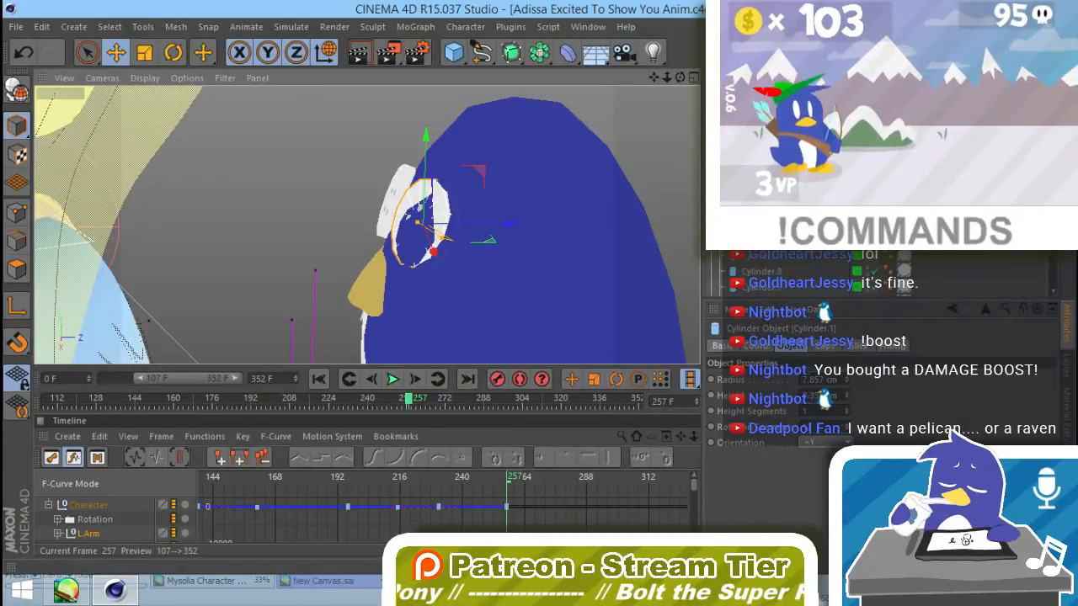
{"action": "left_click", "coordinate": [1062, 360]}
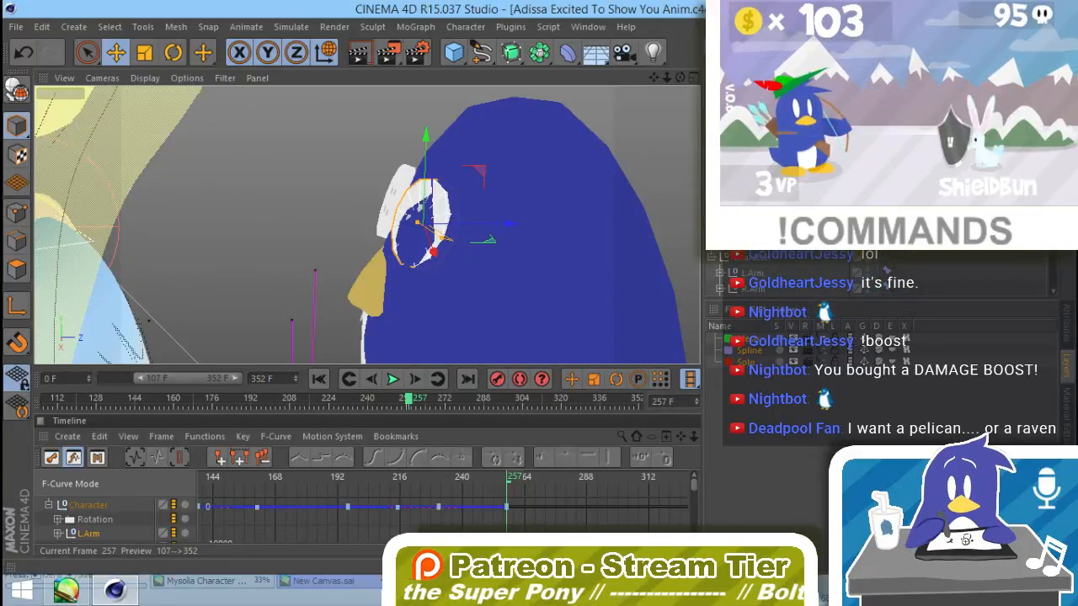
{"action": "left_click", "coordinate": [758, 185]}
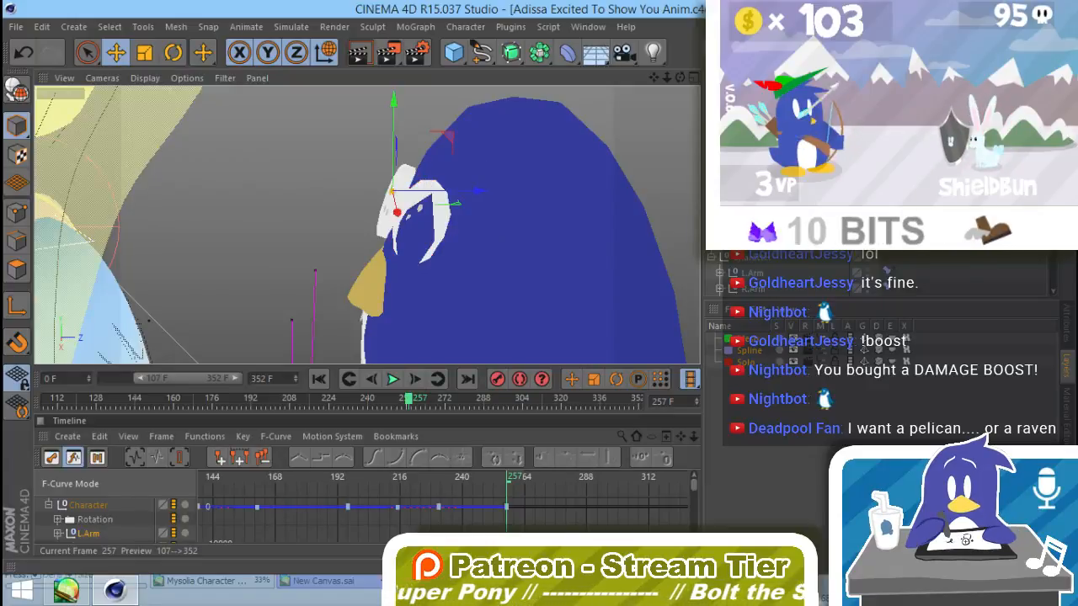
{"action": "left_click", "coordinate": [758, 185], "text": "shift"}
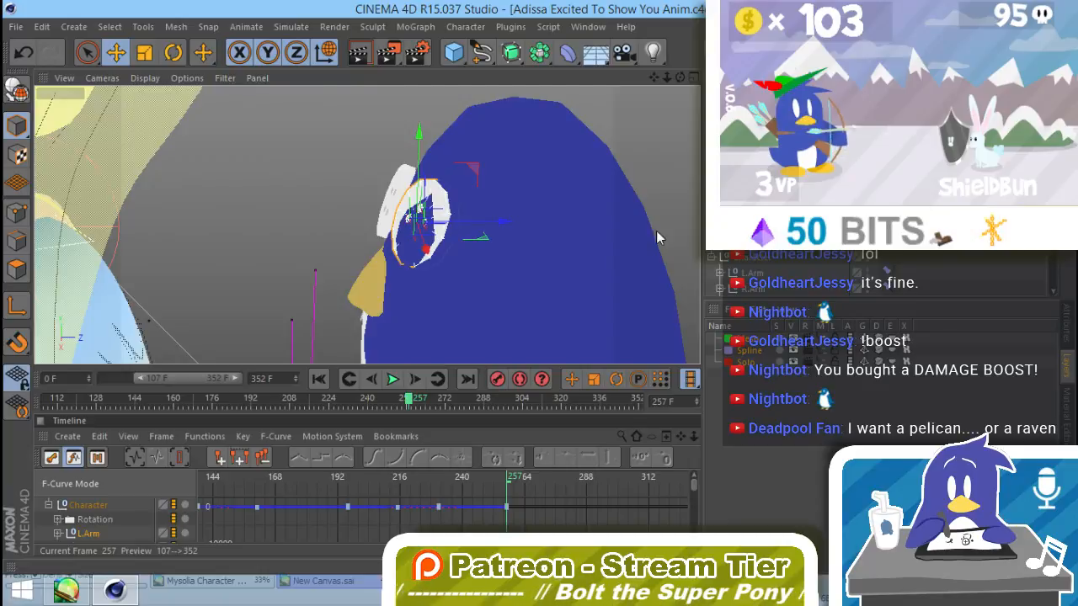
{"action": "left_click_drag", "start_coordinate": [503, 221], "coordinate": [339, 282]}
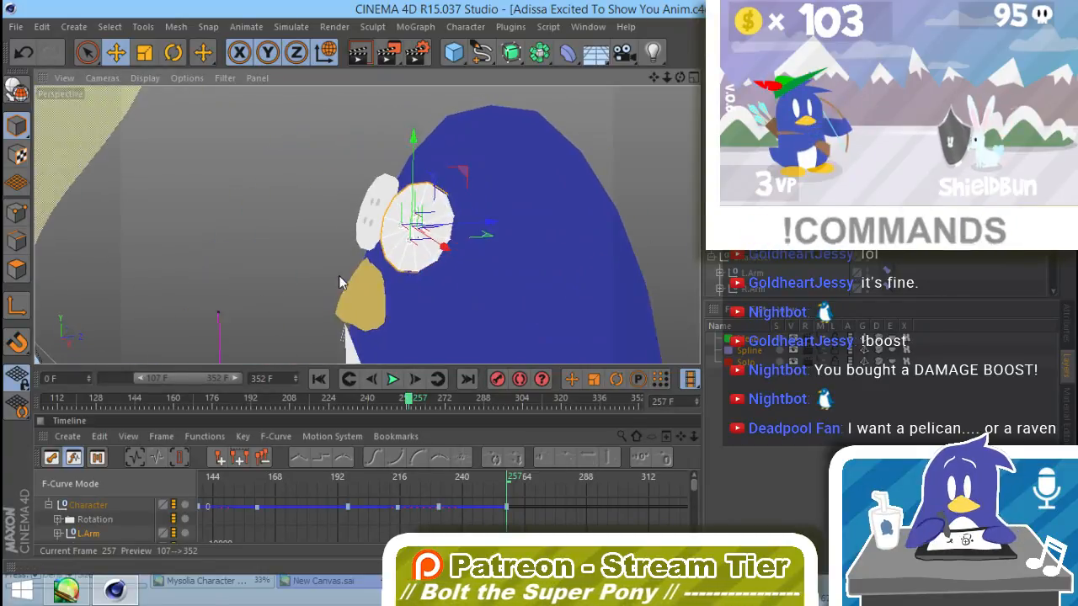
Step: Rotate the eye to follow the curve of the plush's head and check the plush's placement behind Adissa
{"action": "key", "text": "r"}
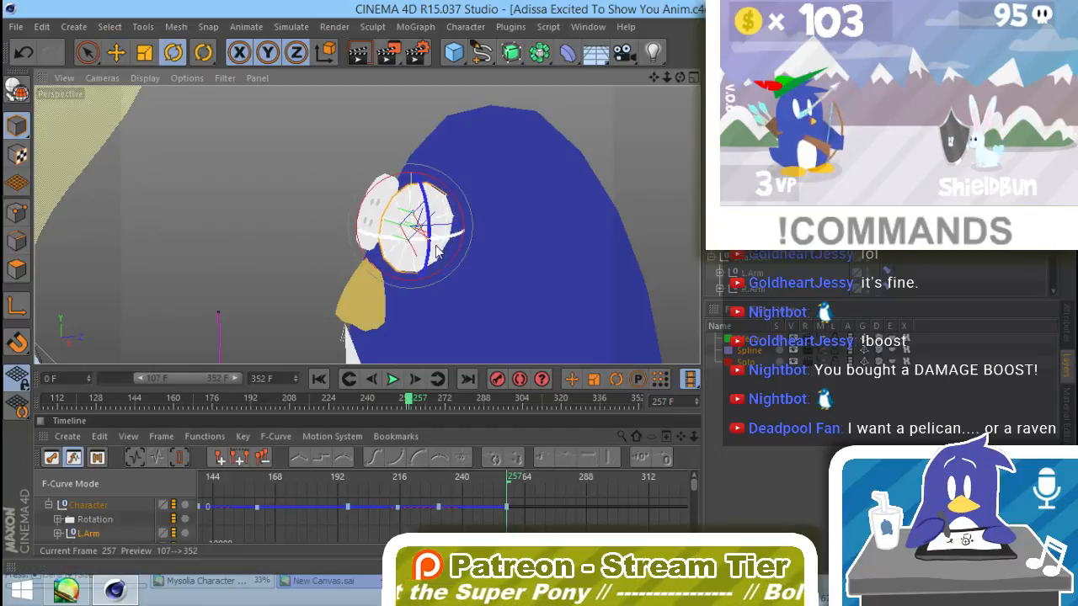
{"action": "left_click_drag", "start_coordinate": [480, 227], "coordinate": [395, 237], "text": "alt"}
{"action": "left_click", "coordinate": [523, 192]}
{"action": "left_click_drag", "start_coordinate": [516, 271], "coordinate": [449, 268], "text": "alt"}
{"action": "right_click_drag", "start_coordinate": [449, 268], "coordinate": [276, 344], "text": "alt"}
{"action": "left_click_drag", "start_coordinate": [495, 315], "coordinate": [443, 197], "text": "alt"}
{"action": "left_click_drag", "start_coordinate": [314, 260], "coordinate": [471, 273], "text": "alt"}
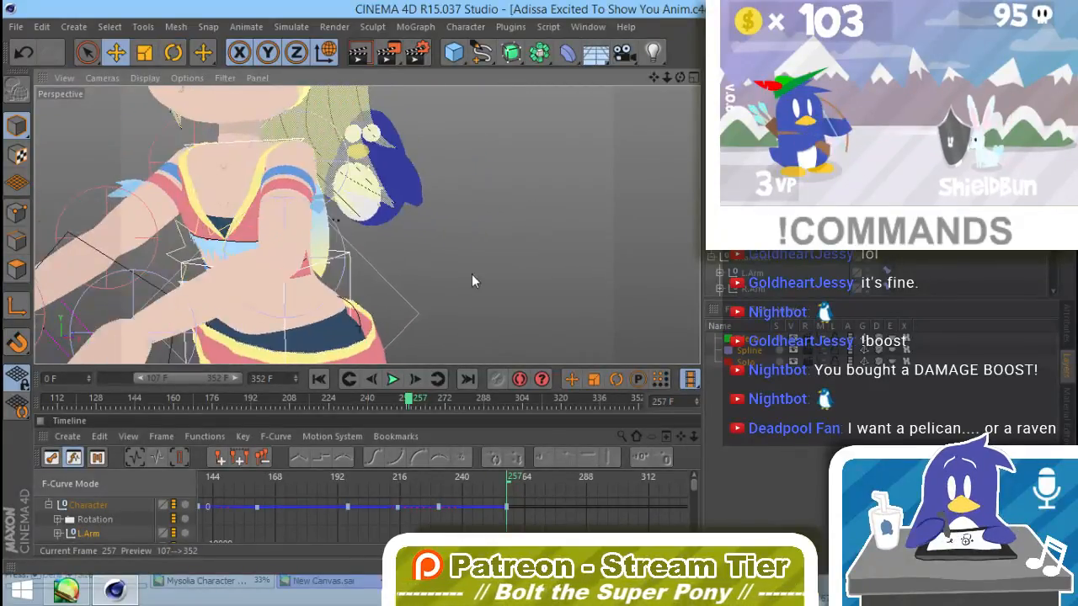
{"action": "right_click_drag", "start_coordinate": [472, 274], "coordinate": [332, 312], "text": "alt"}
{"action": "left_click_drag", "start_coordinate": [331, 312], "coordinate": [519, 229], "text": "alt"}
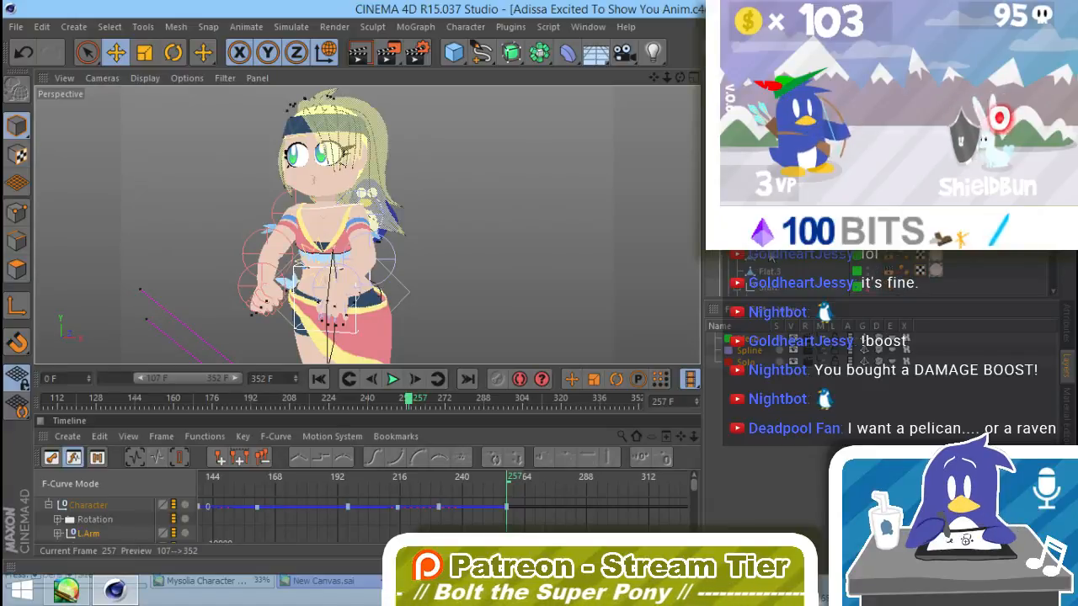
Step: Examine the PSR constraint settings of the Pengi null and scrub the animation between frames 257, 217 and 246
{"action": "left_click", "coordinate": [769, 244]}
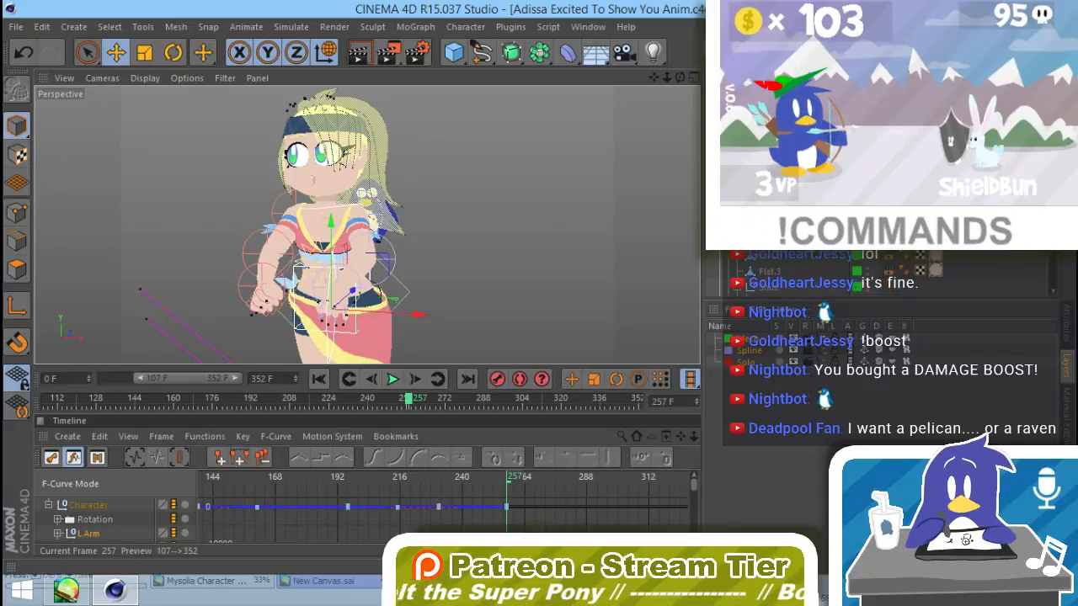
{"action": "left_click", "coordinate": [1066, 341]}
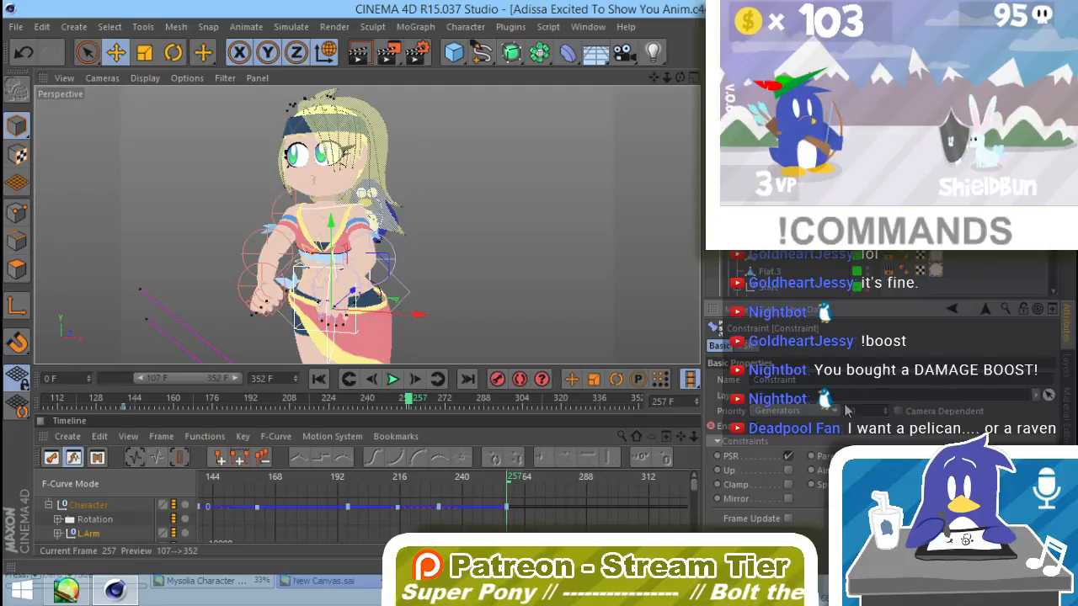
{"action": "left_click", "coordinate": [826, 347]}
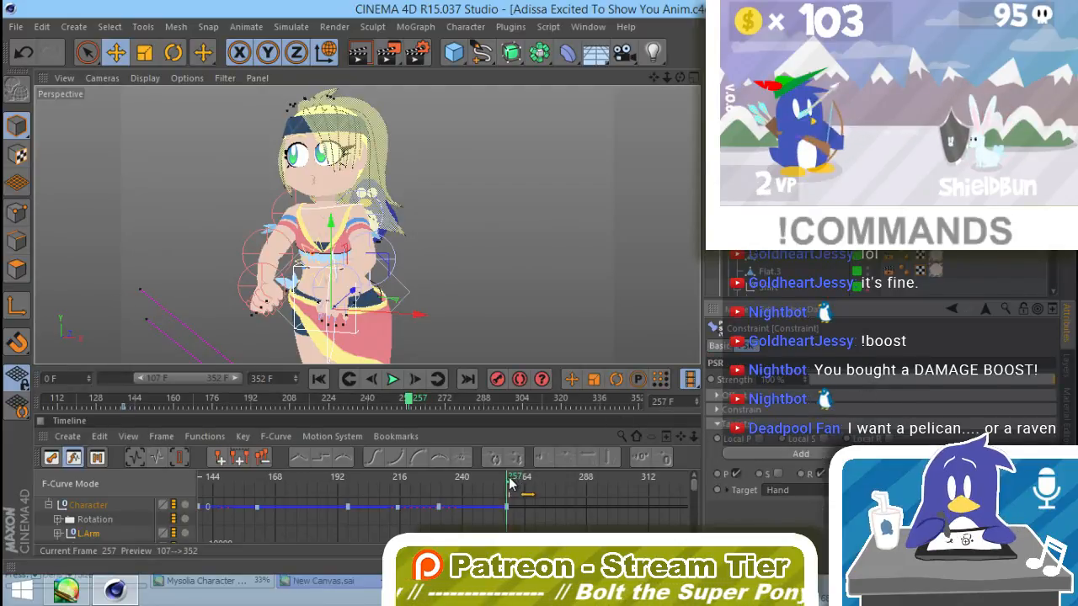
{"action": "left_click_drag", "start_coordinate": [510, 477], "coordinate": [405, 484]}
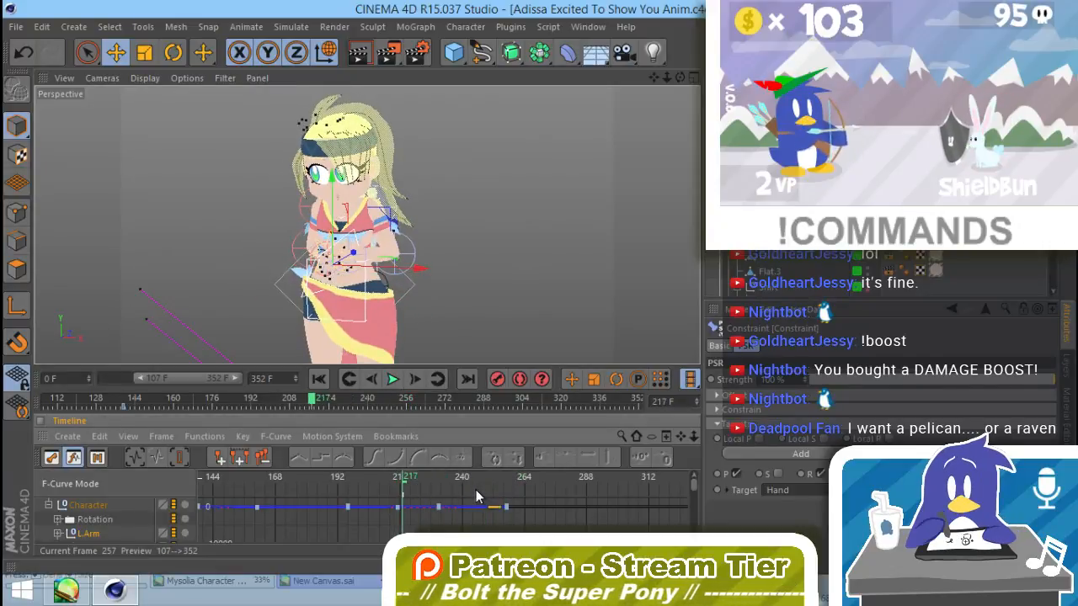
{"action": "left_click_drag", "start_coordinate": [477, 497], "coordinate": [479, 489]}
{"action": "left_click", "coordinate": [766, 168]}
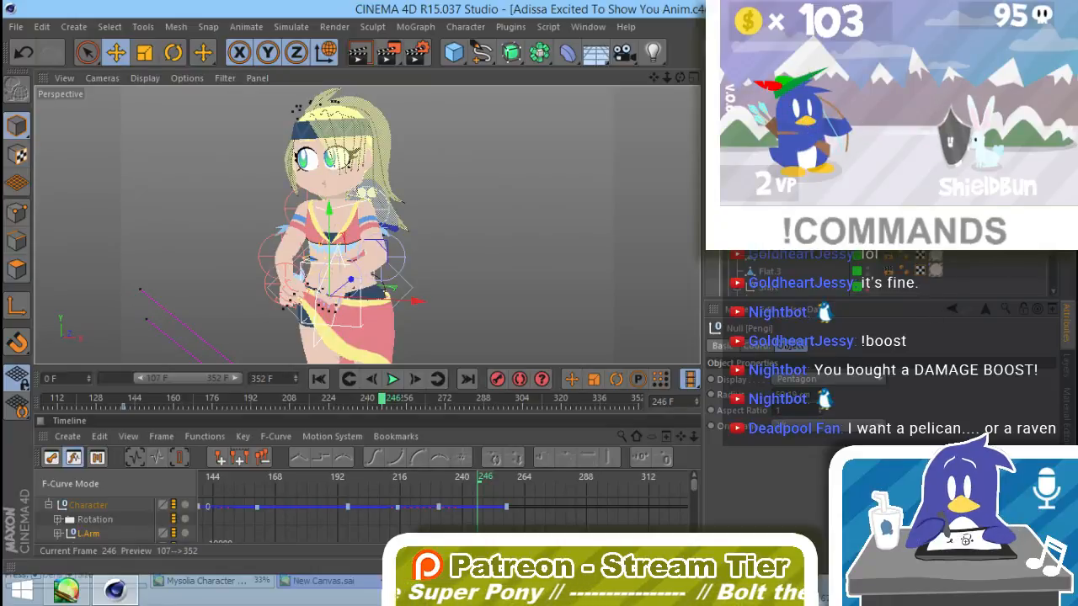
{"action": "left_click", "coordinate": [911, 261]}
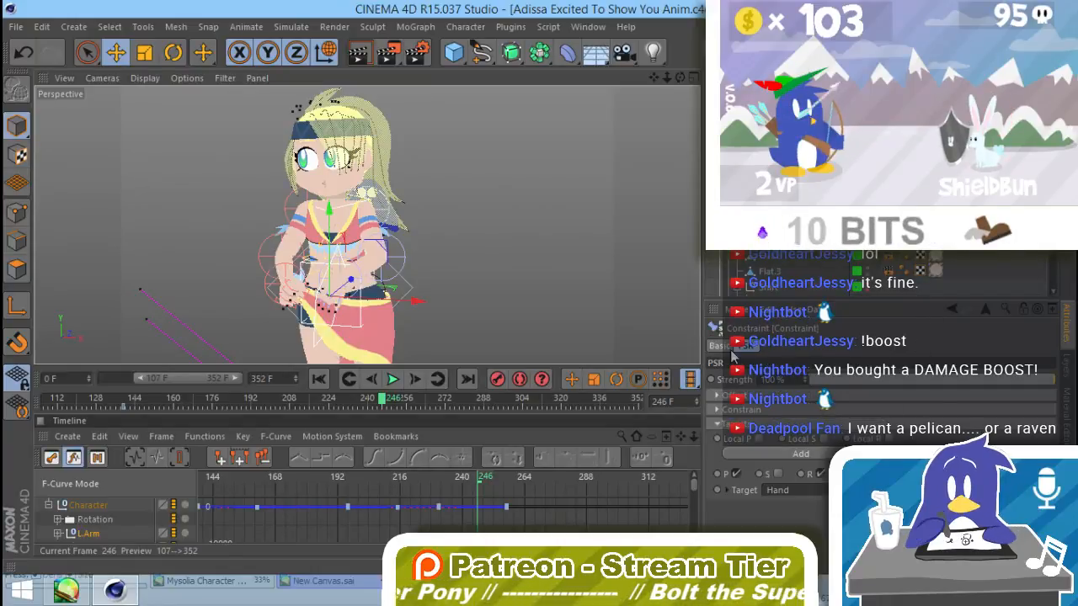
{"action": "left_click", "coordinate": [968, 272]}
Step: Switch the constraint tag from PSR to Clamp and assign Hand as its clamp target
{"action": "scroll", "coordinate": [968, 271], "scroll_direction": "down", "scroll_amount": 3}
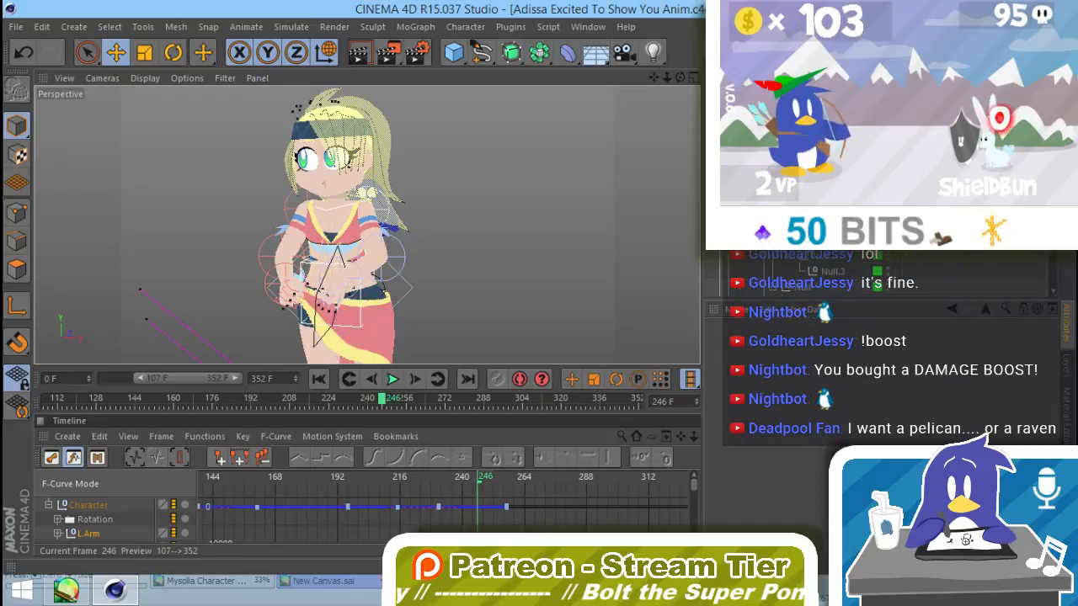
{"action": "scroll", "coordinate": [860, 278], "scroll_direction": "down", "scroll_amount": 5}
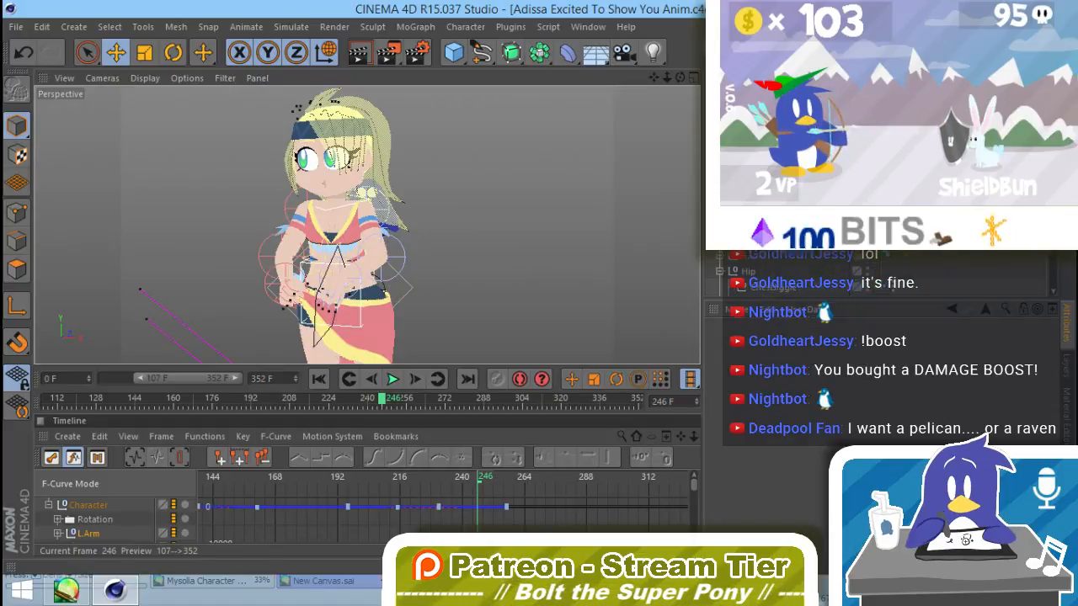
{"action": "scroll", "coordinate": [959, 271], "scroll_direction": "up", "scroll_amount": 5}
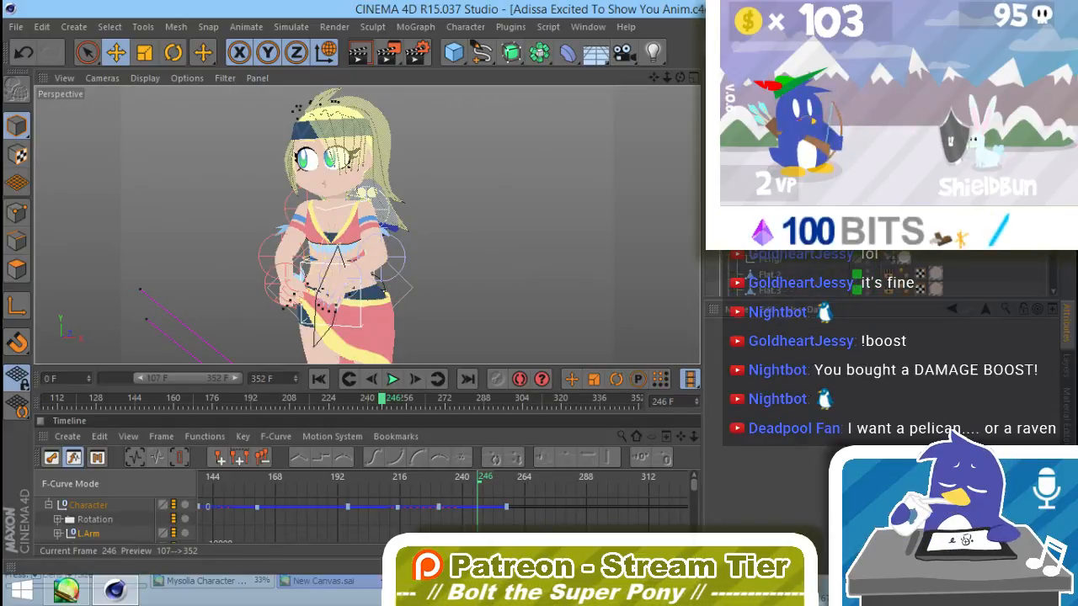
{"action": "left_click", "coordinate": [891, 264]}
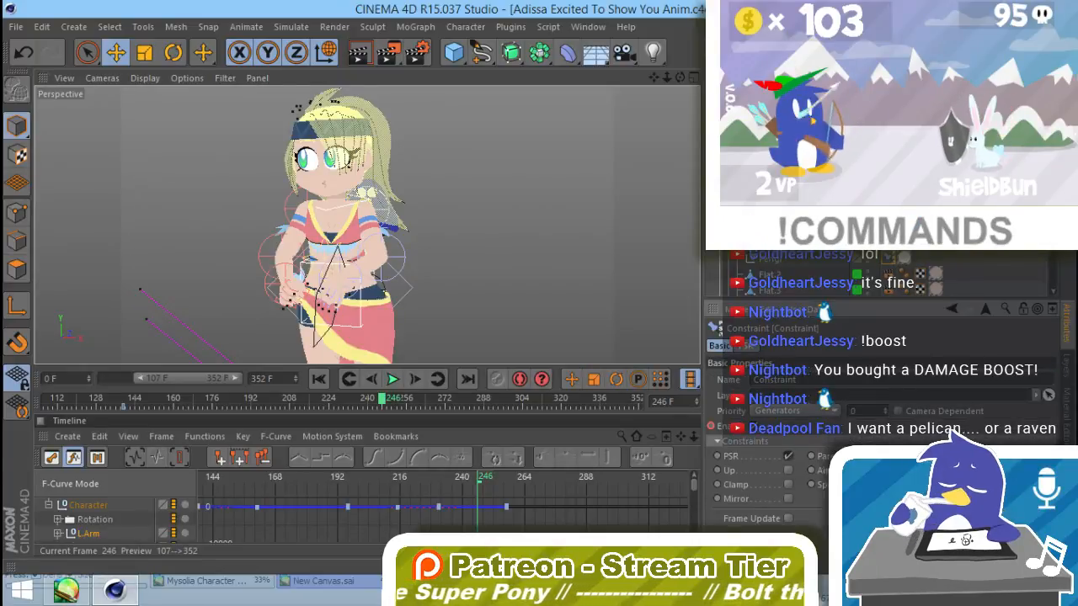
{"action": "left_click", "coordinate": [788, 455]}
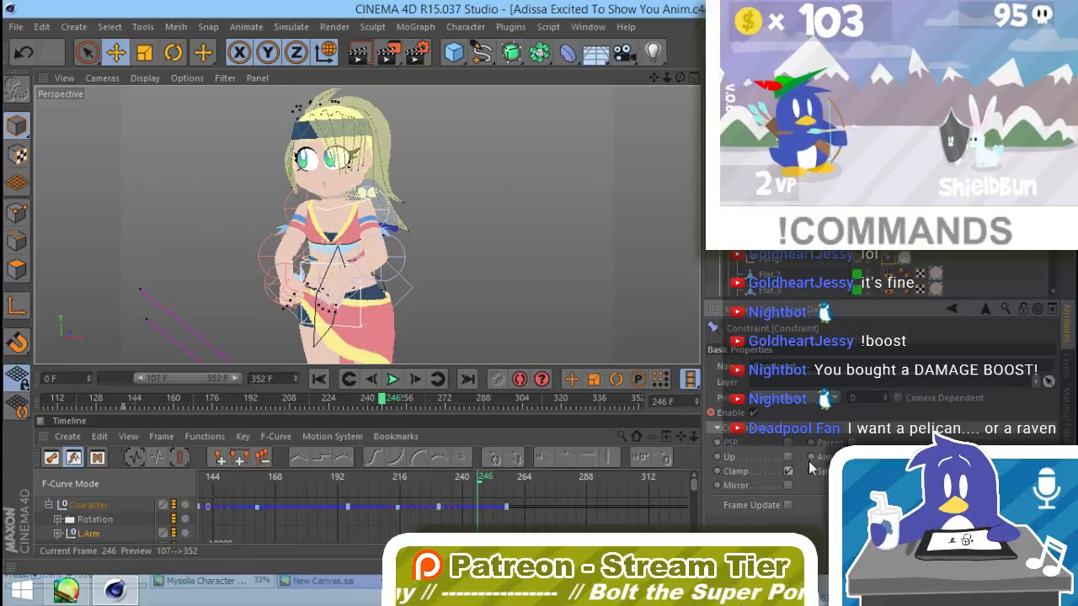
{"action": "scroll", "coordinate": [876, 274], "scroll_direction": "down", "scroll_amount": 5}
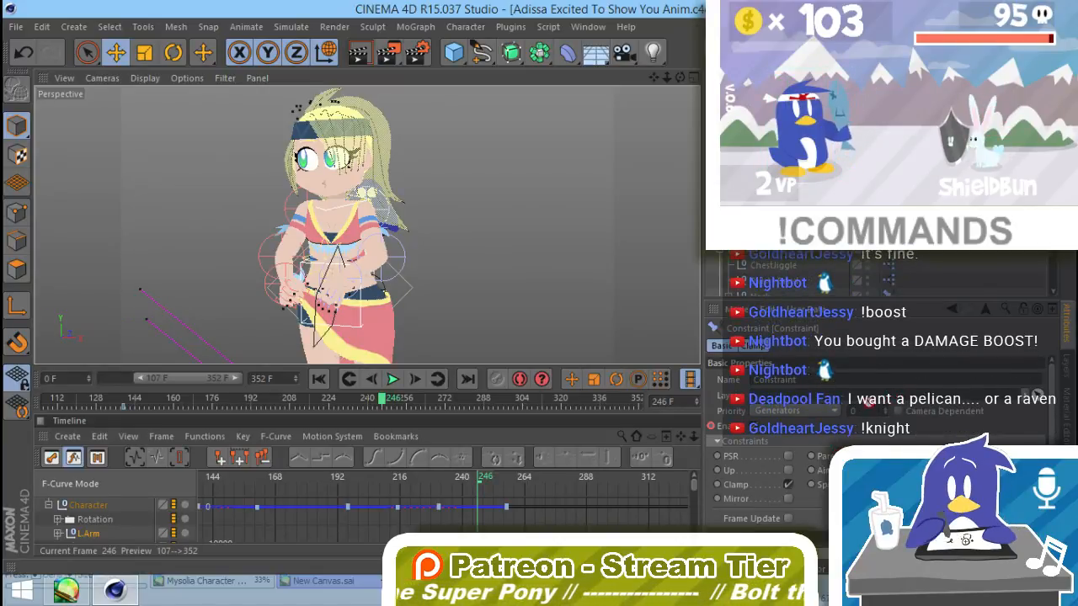
{"action": "scroll", "coordinate": [811, 397], "scroll_direction": "down", "scroll_amount": 3}
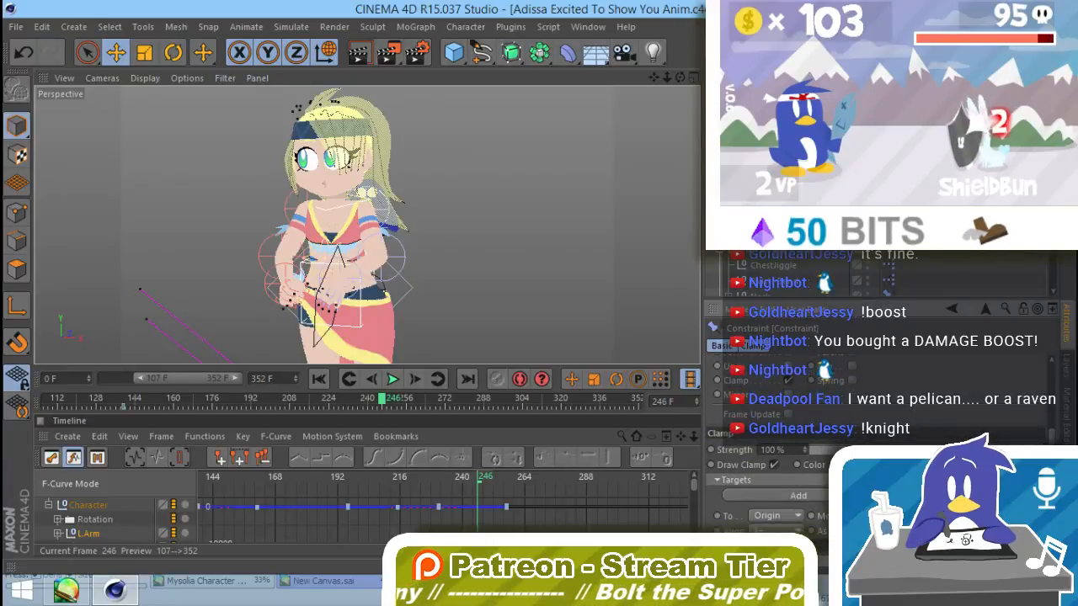
{"action": "left_click_drag", "start_coordinate": [778, 227], "coordinate": [808, 514]}
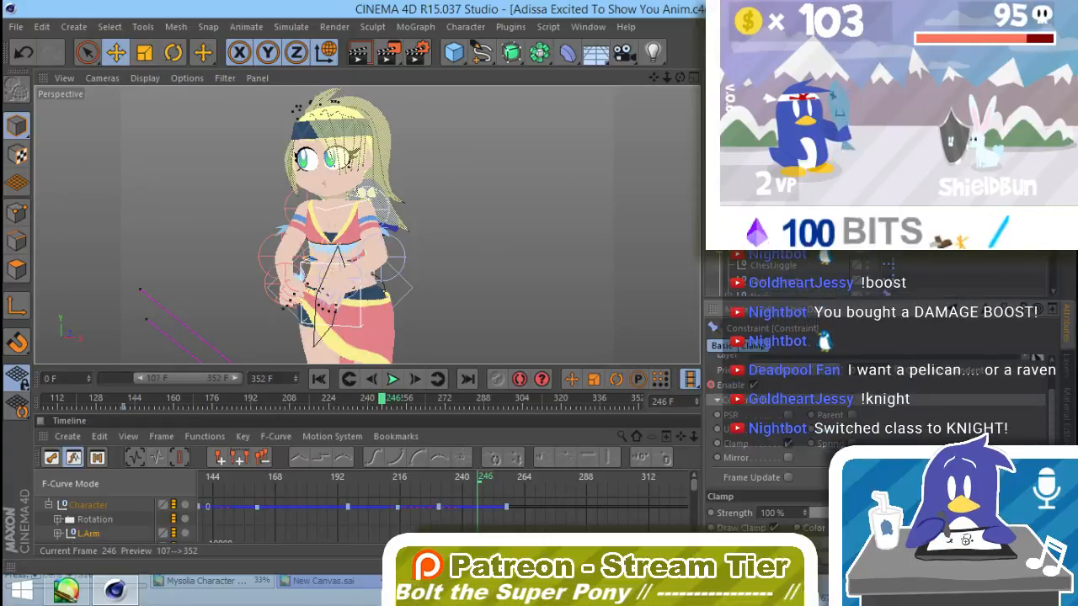
{"action": "left_click", "coordinate": [768, 348]}
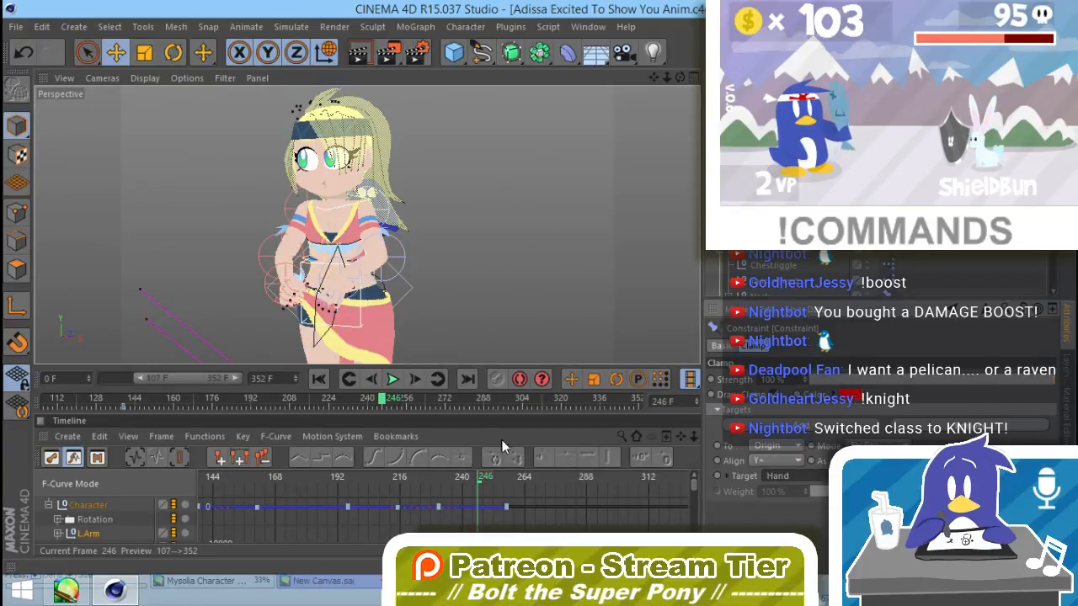
Step: Scrub the animation to frame 190 and inspect Adissa's raised arm and hand
{"action": "left_click_drag", "start_coordinate": [380, 397], "coordinate": [246, 397]}
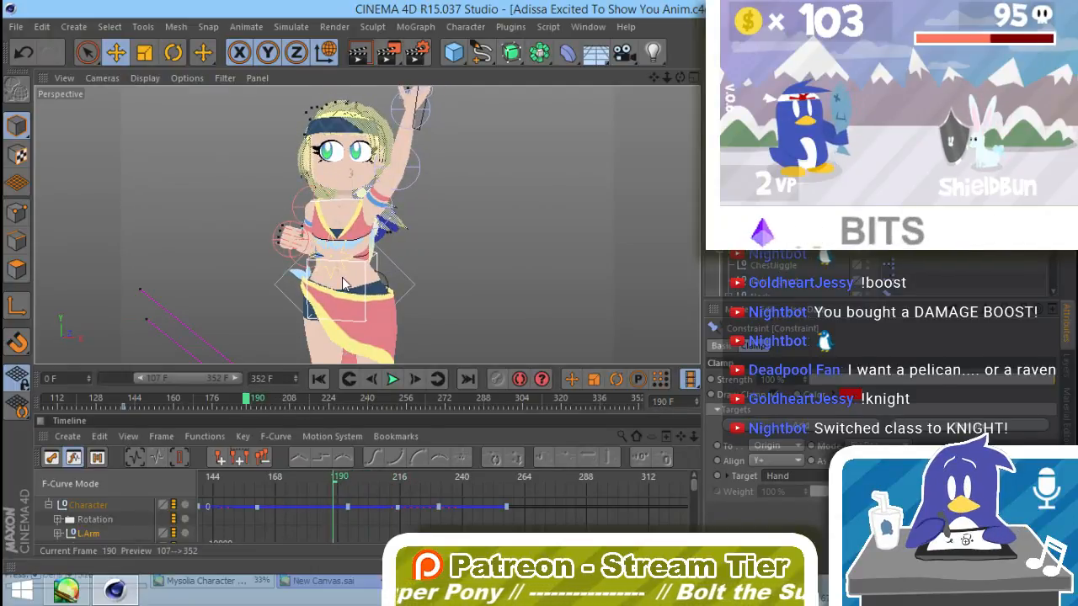
{"action": "left_click_drag", "start_coordinate": [432, 132], "coordinate": [484, 181], "text": "alt"}
{"action": "scroll", "coordinate": [459, 123], "scroll_direction": "up", "scroll_amount": 4}
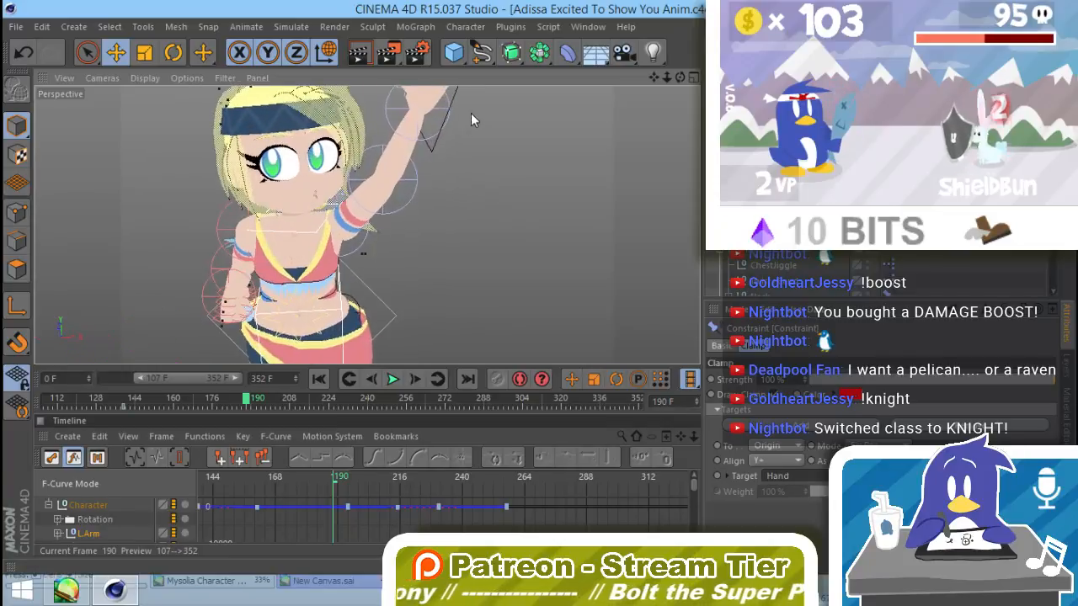
{"action": "left_click_drag", "start_coordinate": [471, 113], "coordinate": [505, 252], "text": "alt"}
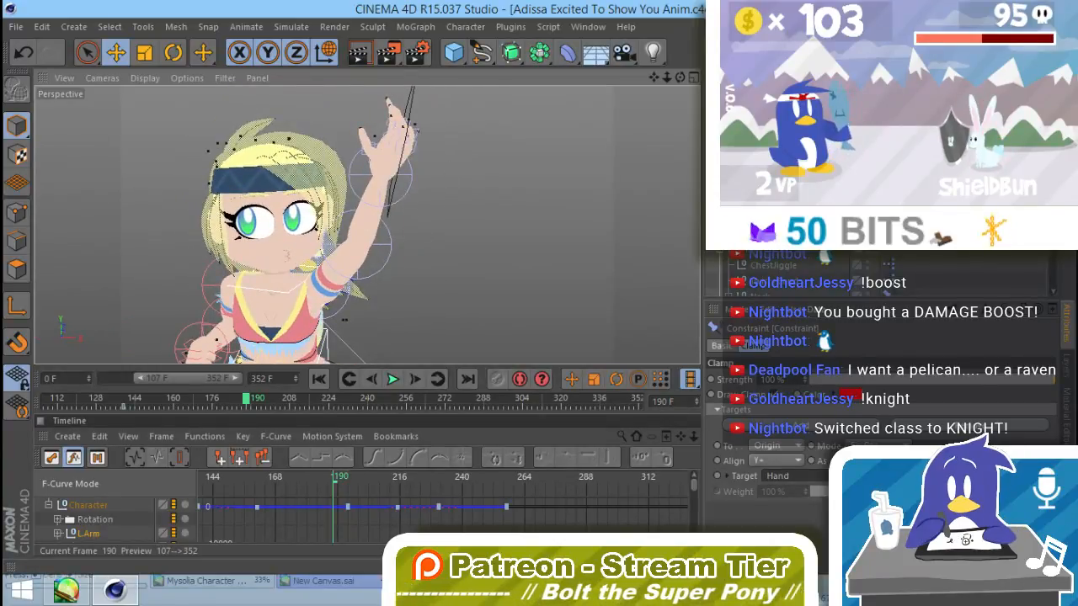
Step: Add a Constraint tag to the star-shaped null and enable its PSR constraint
{"action": "left_click", "coordinate": [762, 202]}
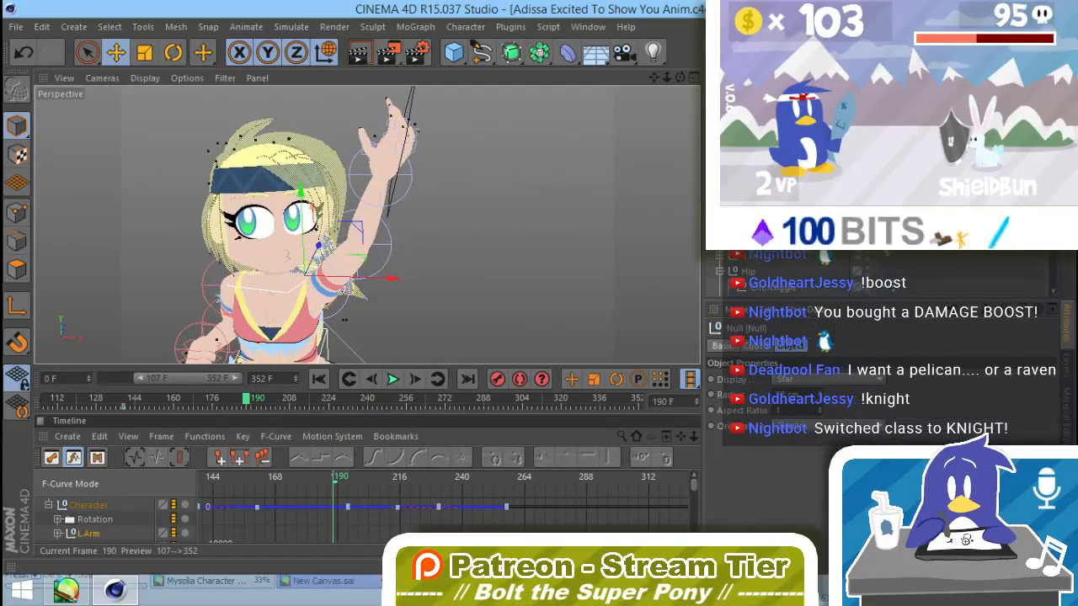
{"action": "left_click", "coordinate": [858, 78]}
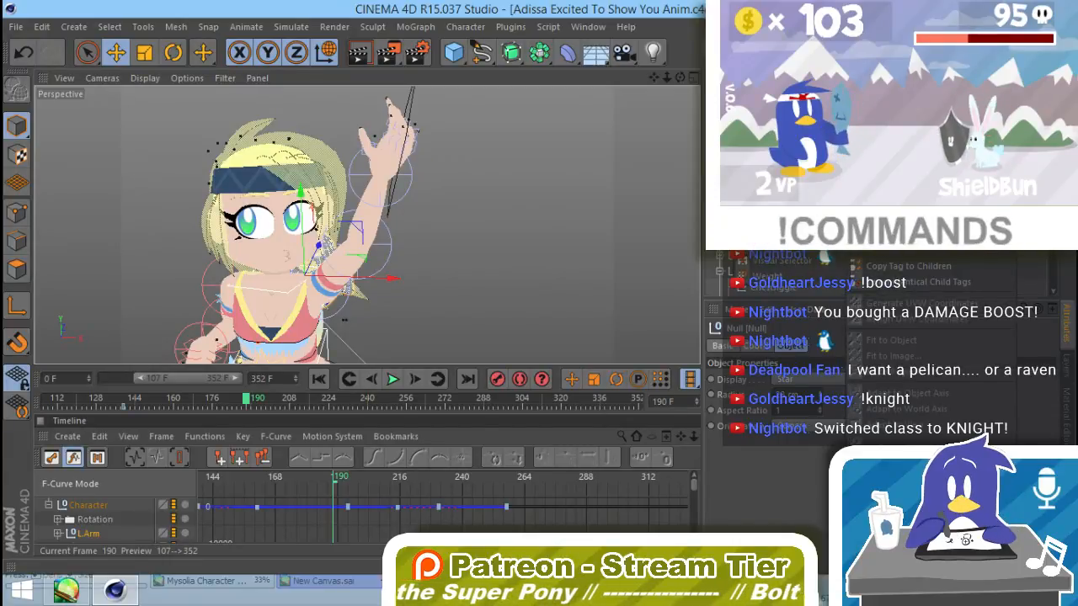
{"action": "left_click", "coordinate": [774, 158]}
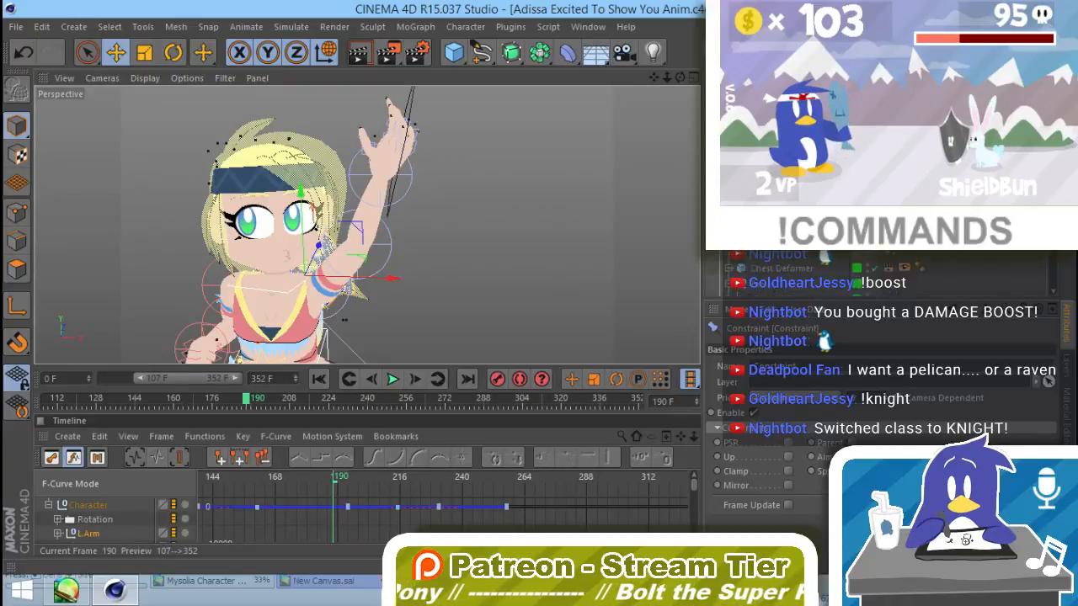
{"action": "scroll", "coordinate": [842, 271], "scroll_direction": "down", "scroll_amount": 3}
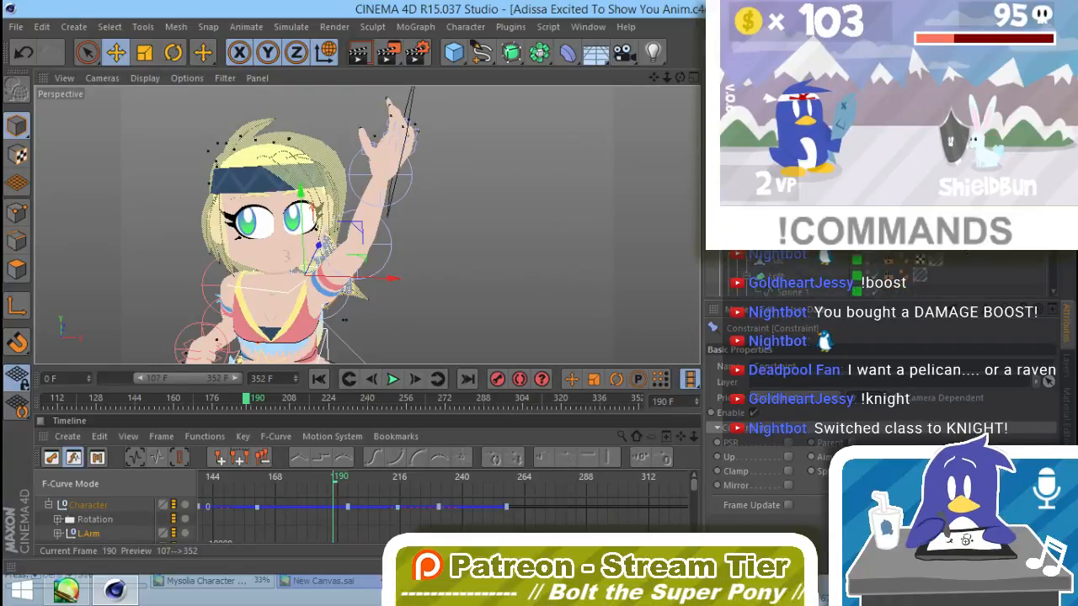
{"action": "scroll", "coordinate": [842, 273], "scroll_direction": "down", "scroll_amount": 3}
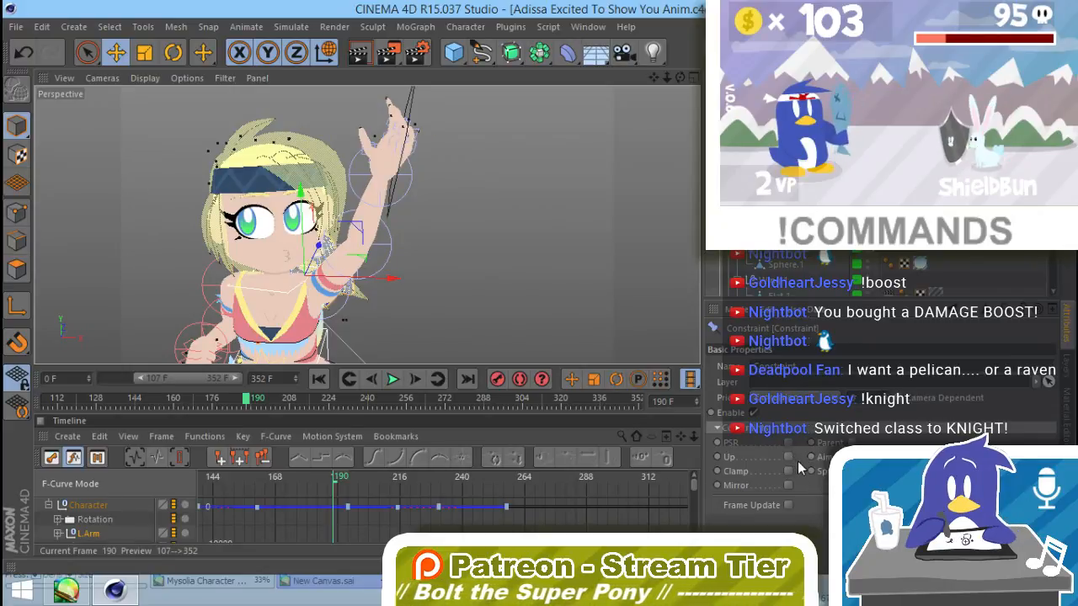
{"action": "left_click", "coordinate": [787, 454]}
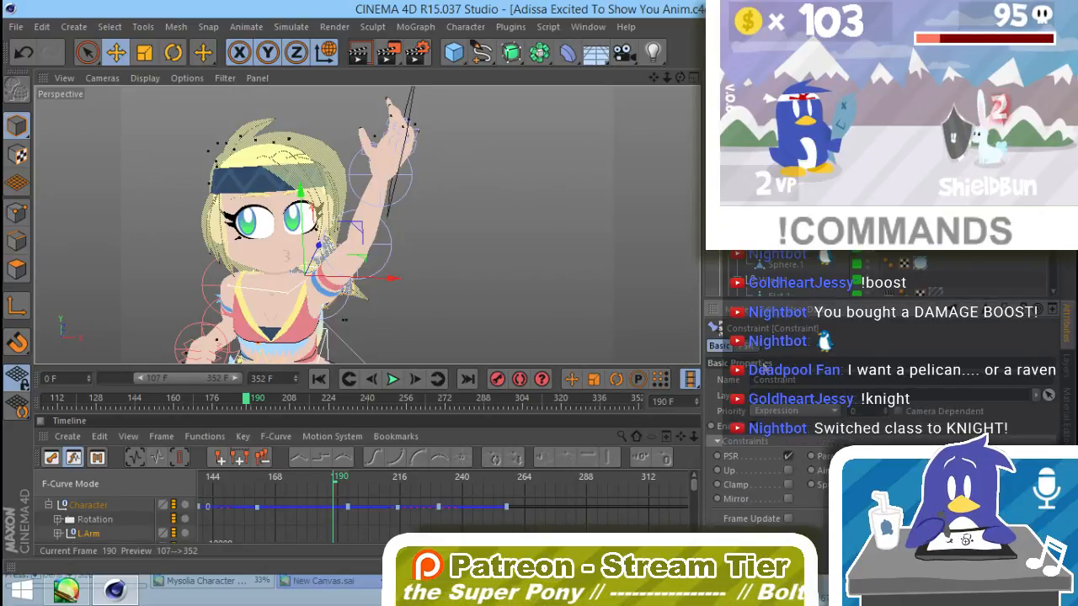
Step: Assign the Pengi null from the object hierarchy as the PSR constraint's target
{"action": "left_click", "coordinate": [747, 346]}
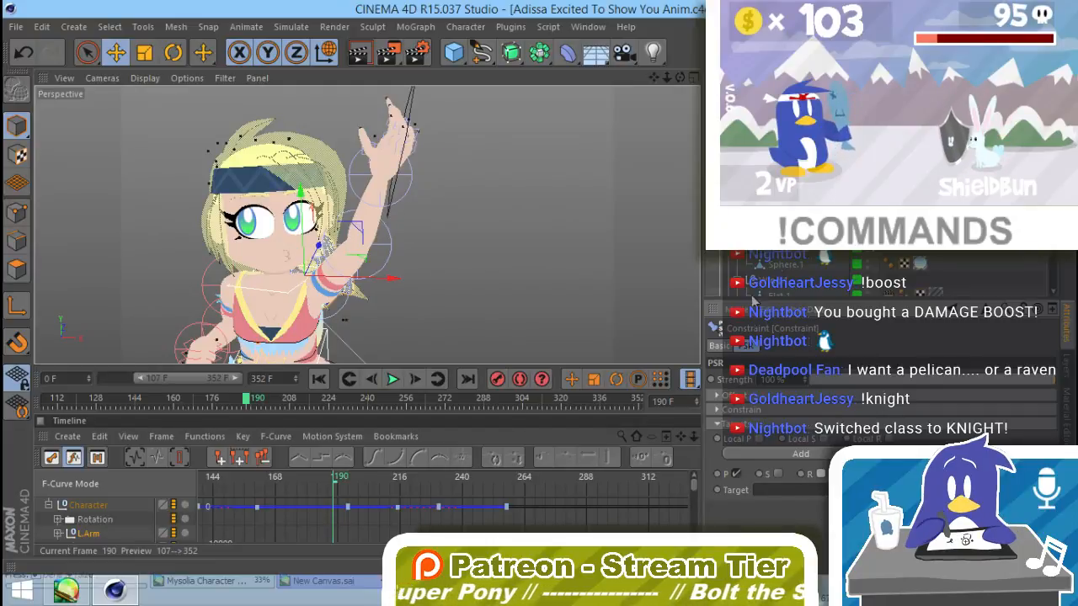
{"action": "scroll", "coordinate": [879, 274], "scroll_direction": "down", "scroll_amount": 3}
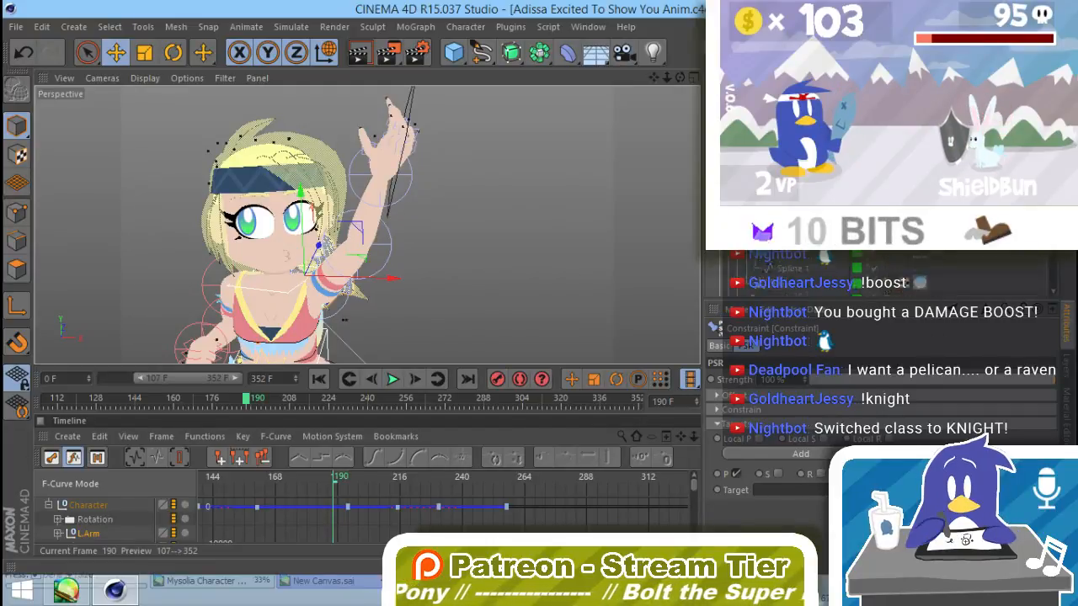
{"action": "scroll", "coordinate": [880, 273], "scroll_direction": "down", "scroll_amount": 3}
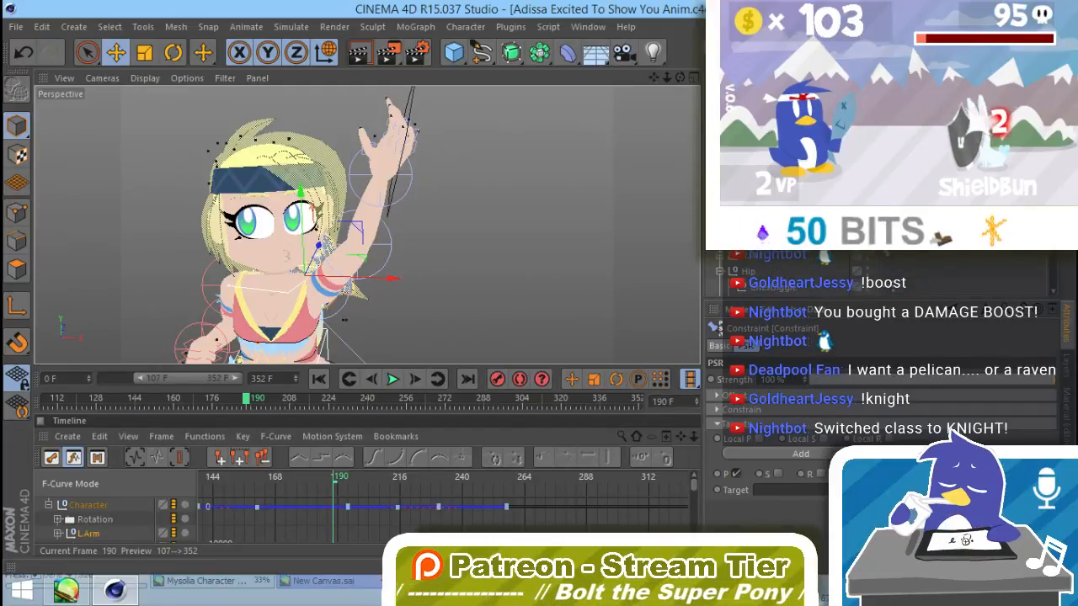
{"action": "scroll", "coordinate": [880, 274], "scroll_direction": "down", "scroll_amount": 3}
{"action": "scroll", "coordinate": [880, 273], "scroll_direction": "down", "scroll_amount": 5}
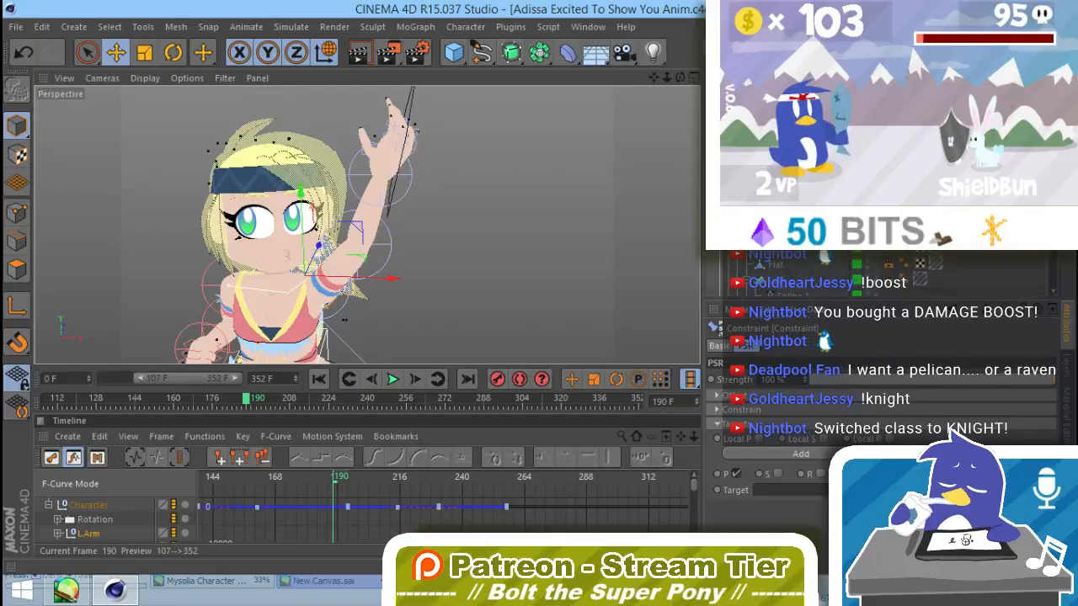
{"action": "scroll", "coordinate": [880, 273], "scroll_direction": "down", "scroll_amount": 2}
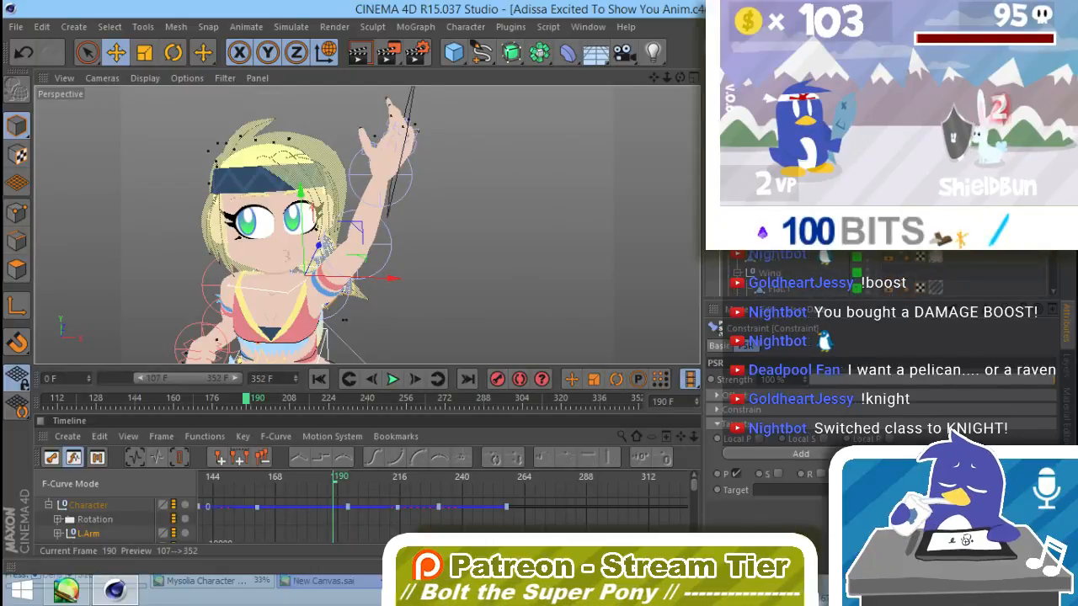
{"action": "left_click_drag", "start_coordinate": [762, 236], "coordinate": [777, 490]}
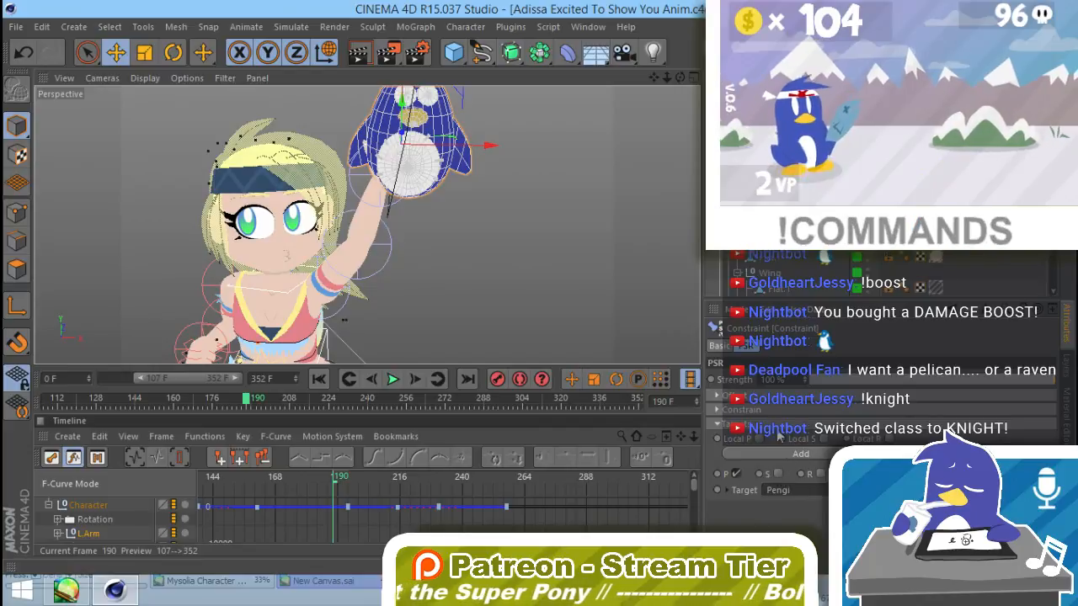
Step: Inspect the plush on Adissa's raised hand from a wider view and scrub the animation to frame 199
{"action": "left_click_drag", "start_coordinate": [473, 227], "coordinate": [507, 207], "text": "alt"}
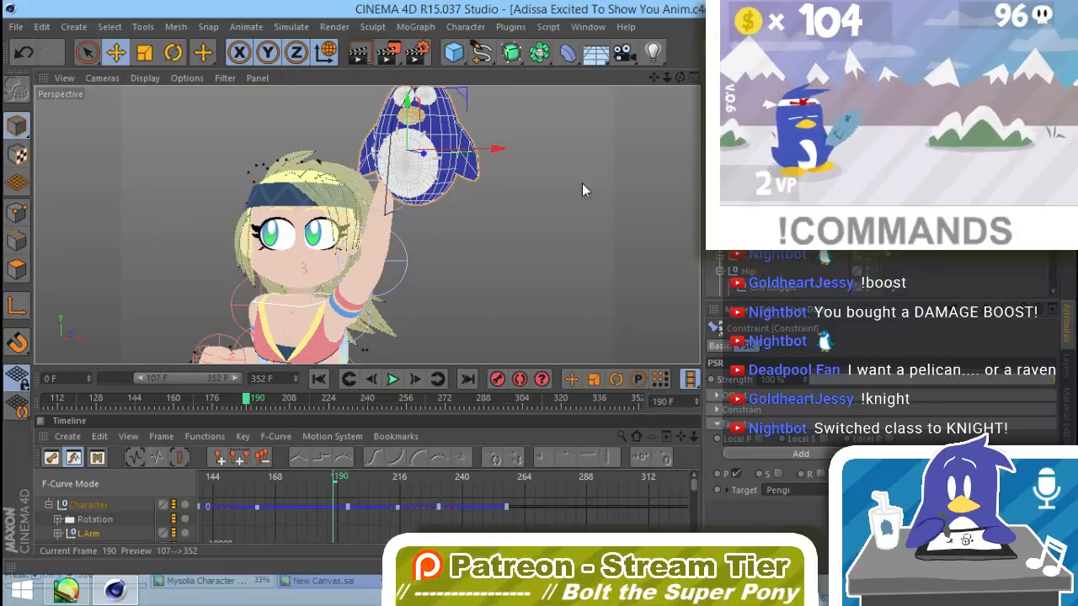
{"action": "right_click_drag", "start_coordinate": [527, 248], "coordinate": [423, 295], "text": "alt"}
{"action": "middle_click_drag", "start_coordinate": [436, 292], "coordinate": [428, 280], "text": "alt"}
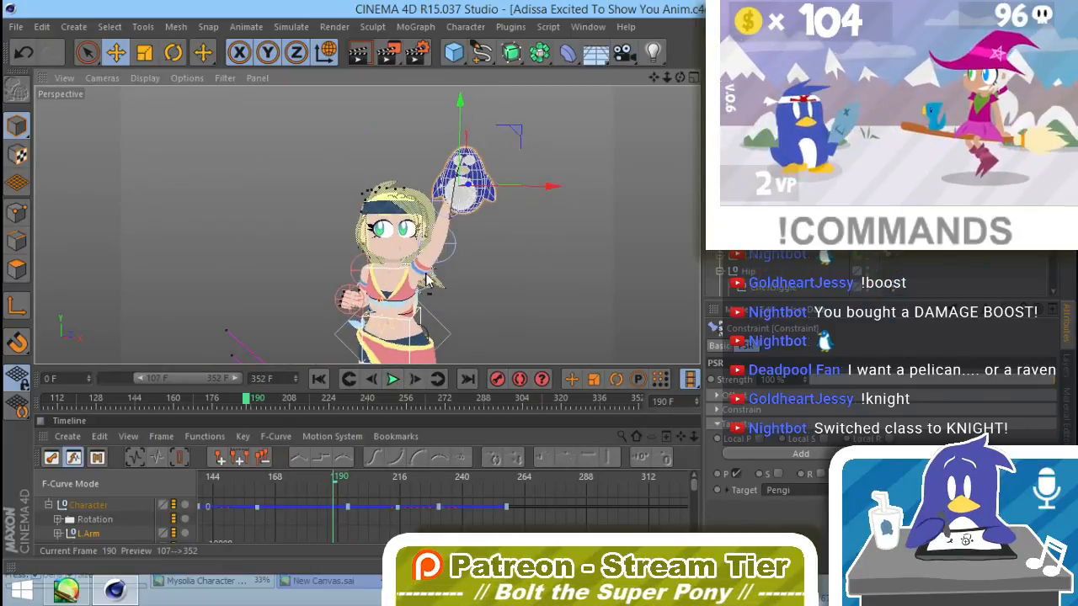
{"action": "left_click_drag", "start_coordinate": [427, 280], "coordinate": [478, 281], "text": "alt"}
{"action": "middle_click_drag", "start_coordinate": [478, 281], "coordinate": [459, 223], "text": "alt"}
{"action": "left_click_drag", "start_coordinate": [425, 276], "coordinate": [477, 282], "text": "alt"}
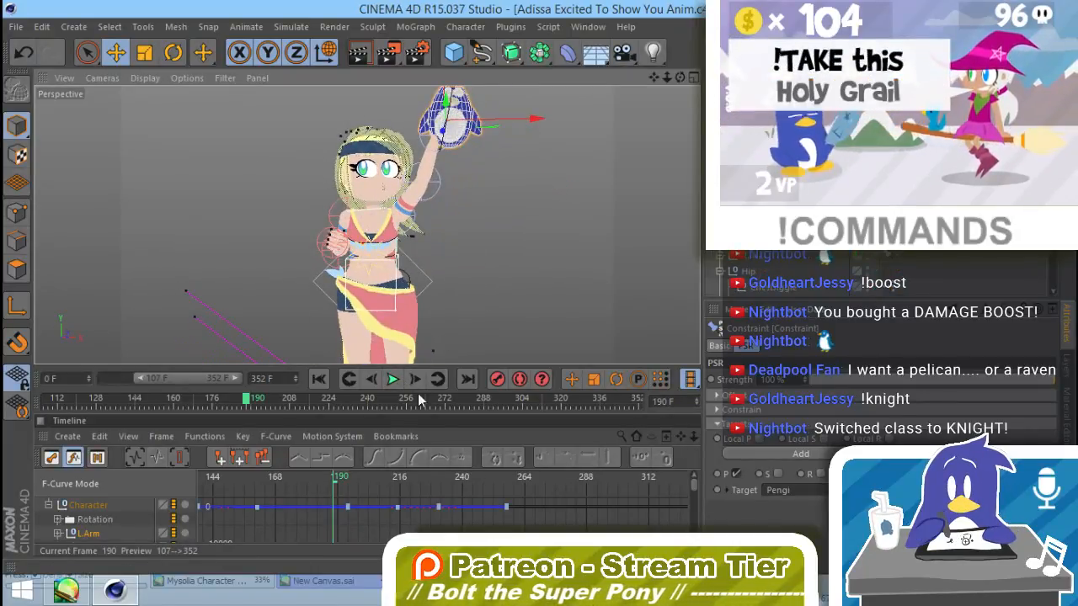
{"action": "mouse_move", "coordinate": [252, 401]}
{"action": "left_mouse_down"}
{"action": "mouse_move", "coordinate": [311, 413]}
{"action": "mouse_move", "coordinate": [267, 403]}
{"action": "left_mouse_up"}
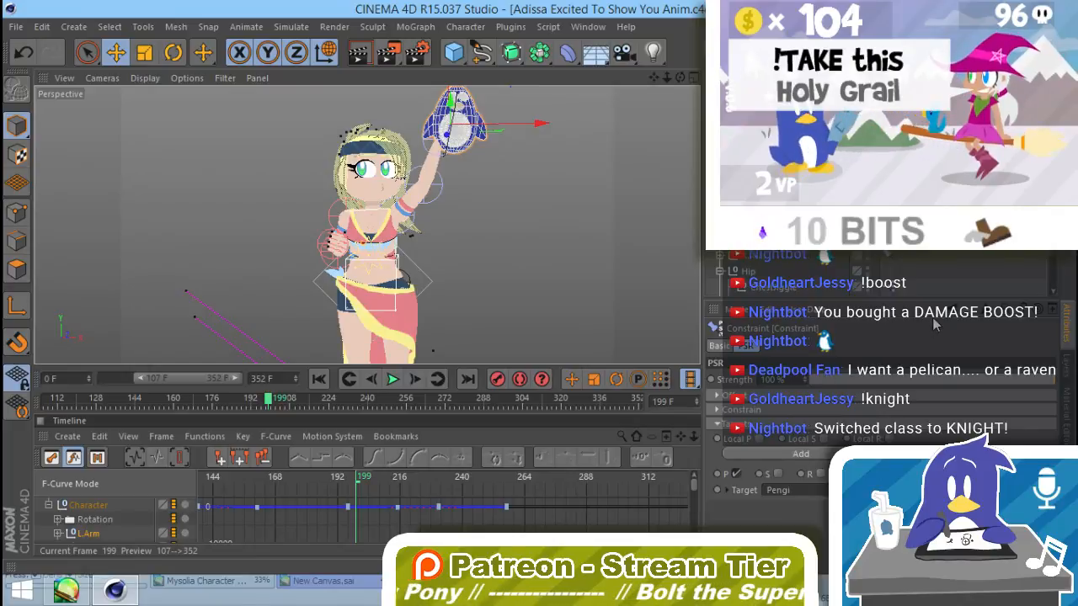
Step: Set the Constraint tag's priority to Generators and scrub to frame 208 to check how the plush follows the hand
{"action": "left_click", "coordinate": [719, 346]}
{"action": "left_click", "coordinate": [815, 412]}
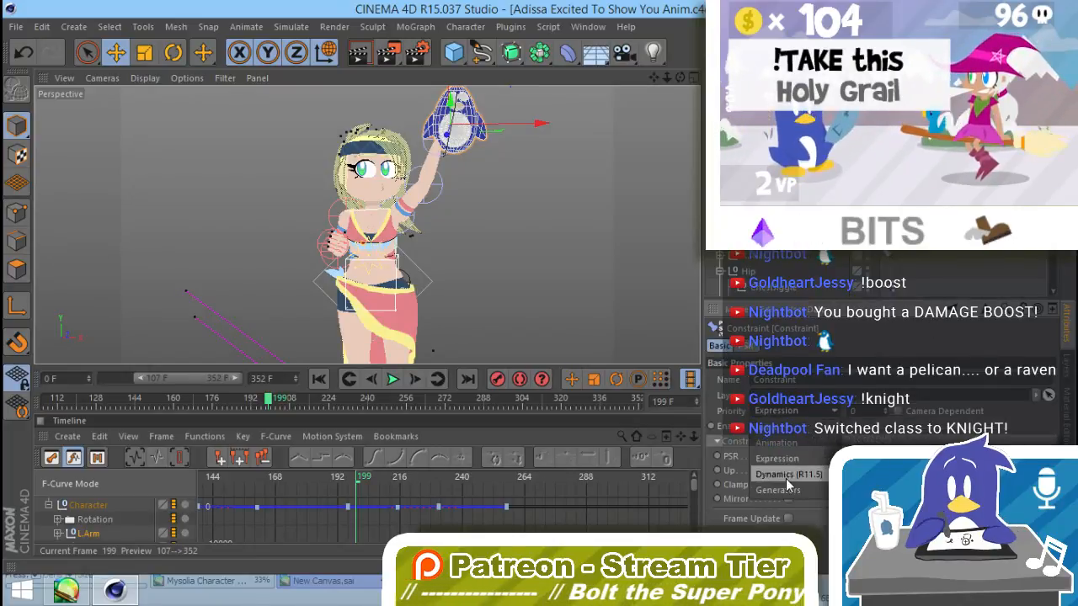
{"action": "left_click", "coordinate": [788, 490]}
{"action": "left_click_drag", "start_coordinate": [269, 401], "coordinate": [290, 401]}
{"action": "scroll", "coordinate": [791, 278], "scroll_direction": "down", "scroll_amount": 3}
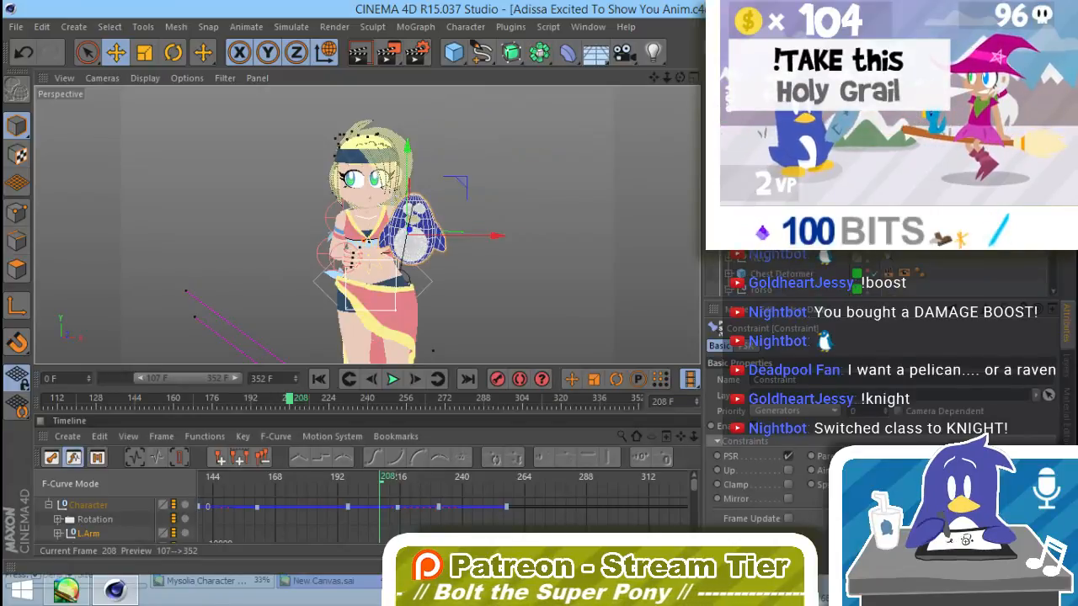
{"action": "scroll", "coordinate": [889, 274], "scroll_direction": "down", "scroll_amount": 3}
{"action": "left_click", "coordinate": [889, 278]}
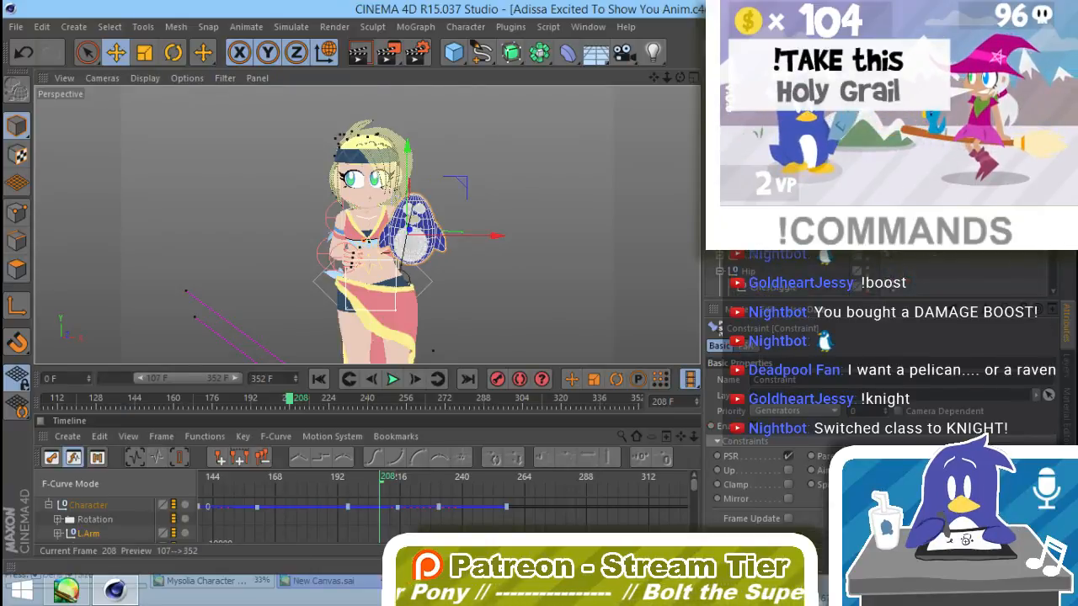
Step: Return the animation to frame 0 and step through the frames around it to check the plush and rig
{"action": "left_click", "coordinate": [350, 380]}
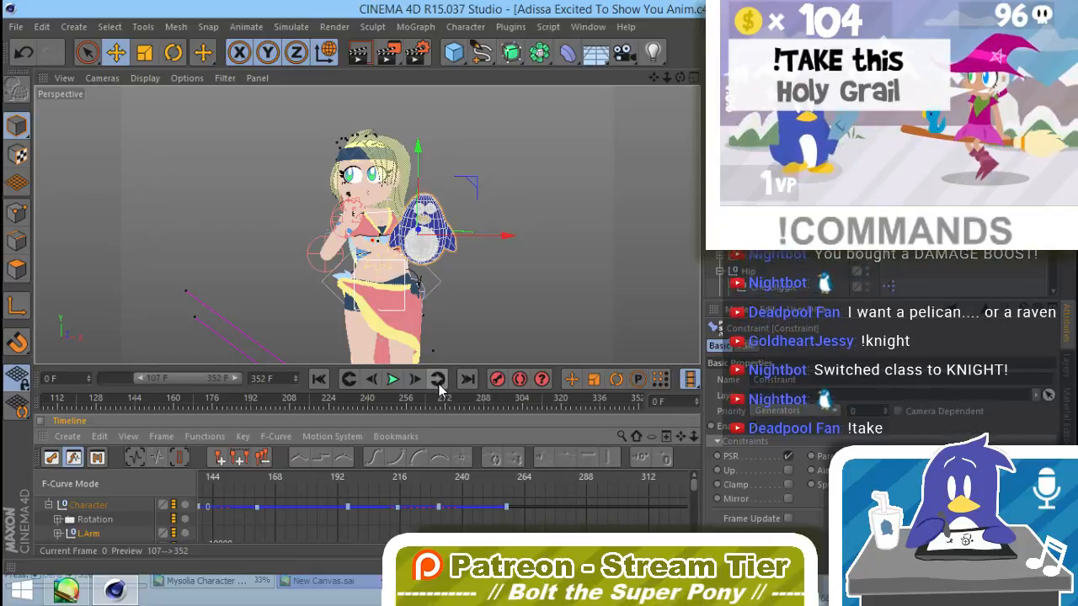
{"action": "left_click_drag", "start_coordinate": [387, 401], "coordinate": [68, 416]}
{"action": "left_click", "coordinate": [318, 380]}
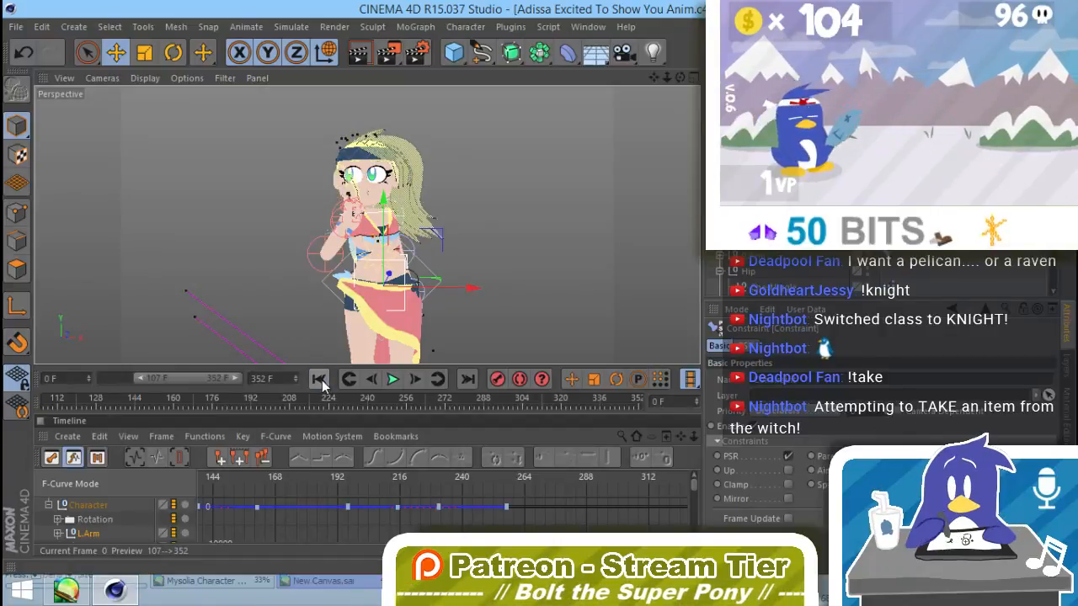
{"action": "left_click", "coordinate": [371, 379]}
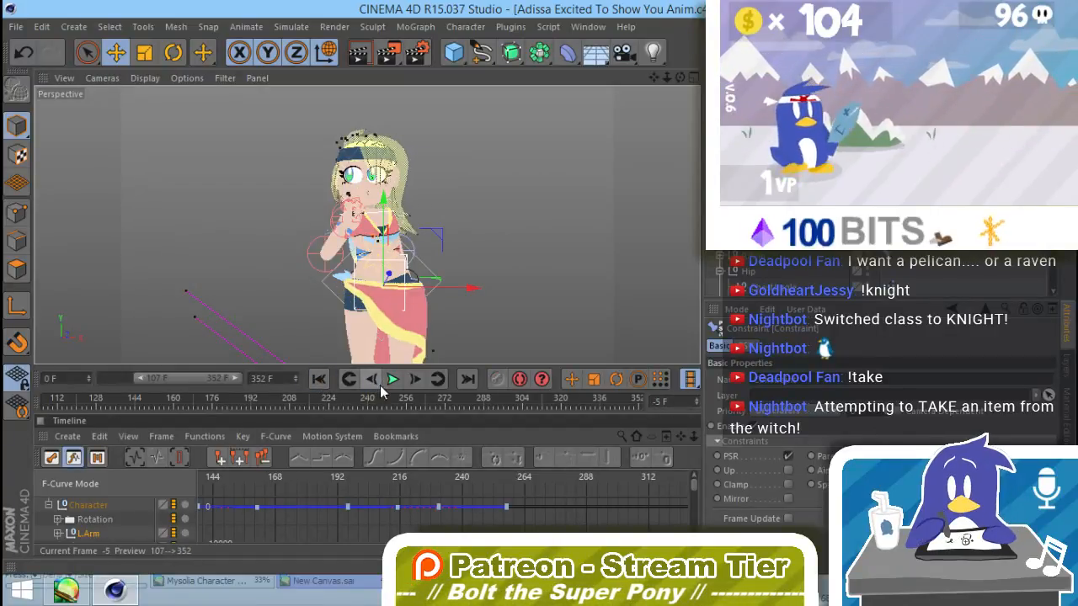
{"action": "left_click", "coordinate": [418, 383]}
{"action": "left_click", "coordinate": [418, 384]}
{"action": "left_click", "coordinate": [418, 383]}
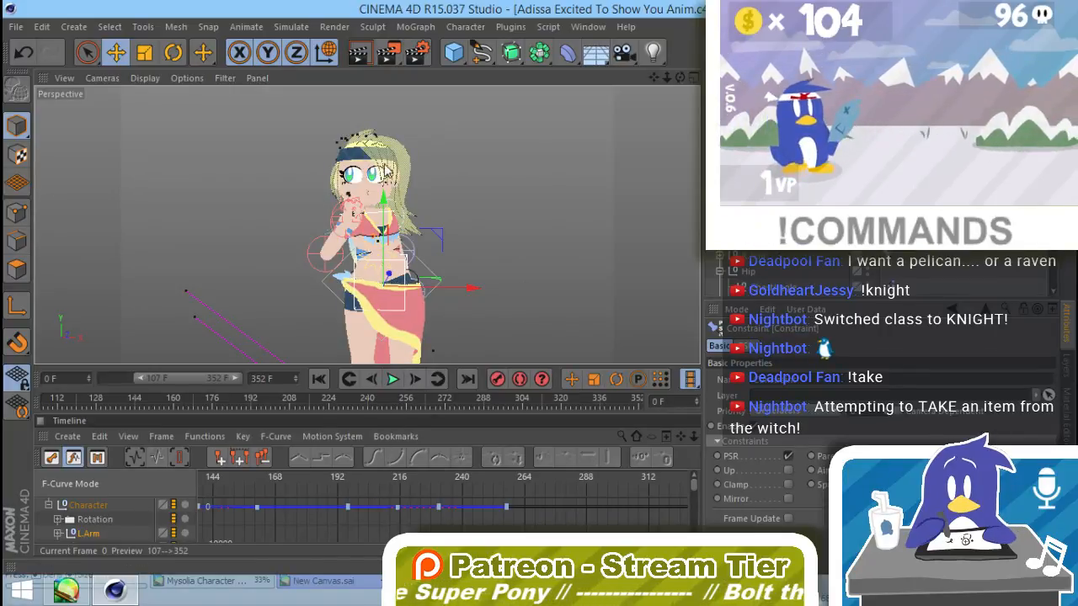
Step: Render the animation to the Picture Viewer, continuing without saving to a file
{"action": "left_click", "coordinate": [333, 27]}
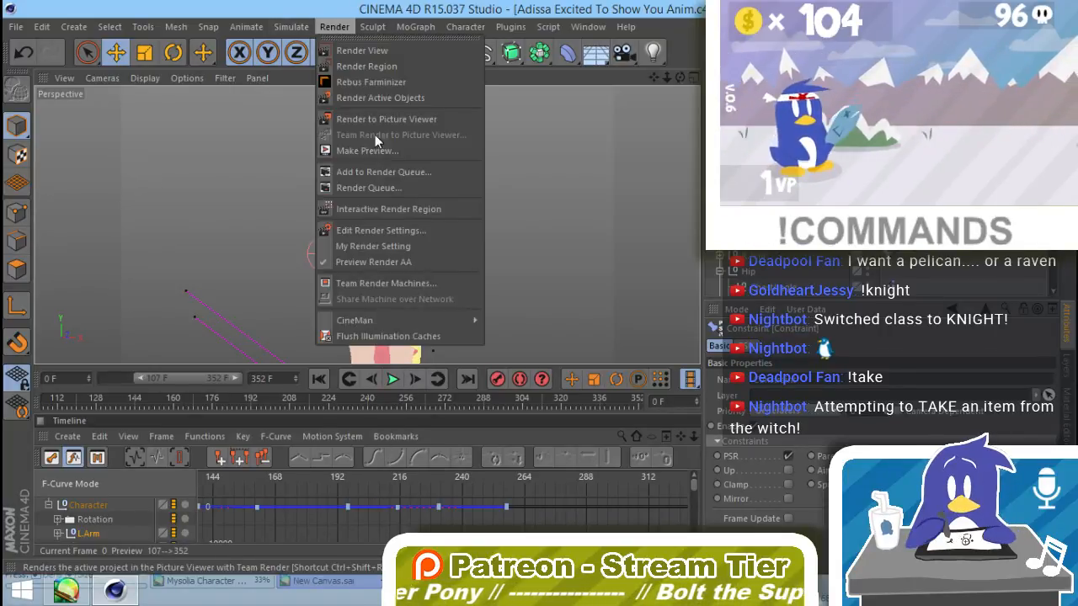
{"action": "left_click", "coordinate": [403, 120]}
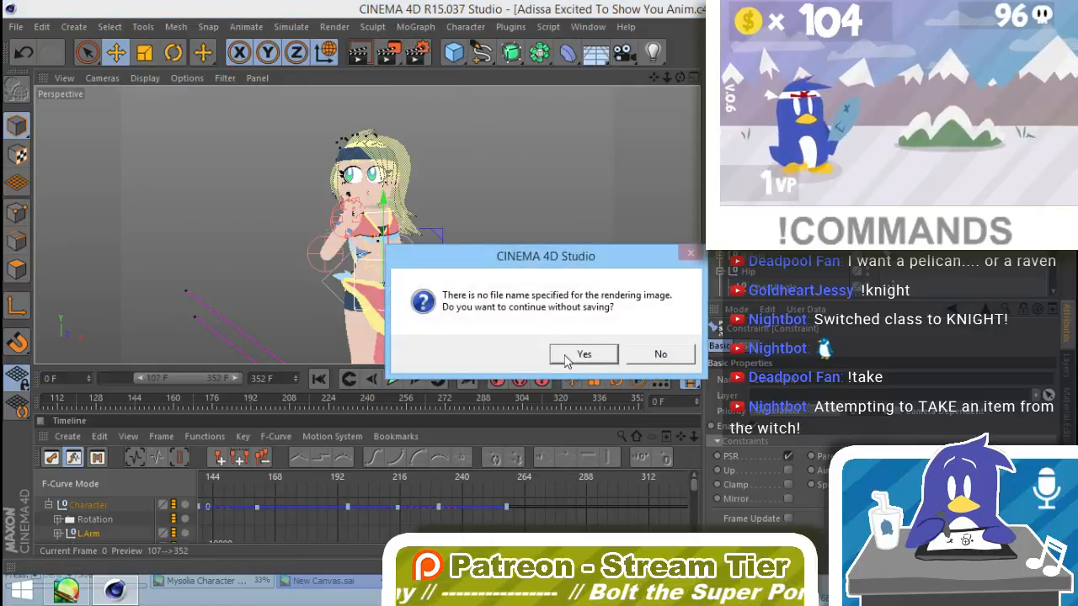
{"action": "key", "text": "Return"}
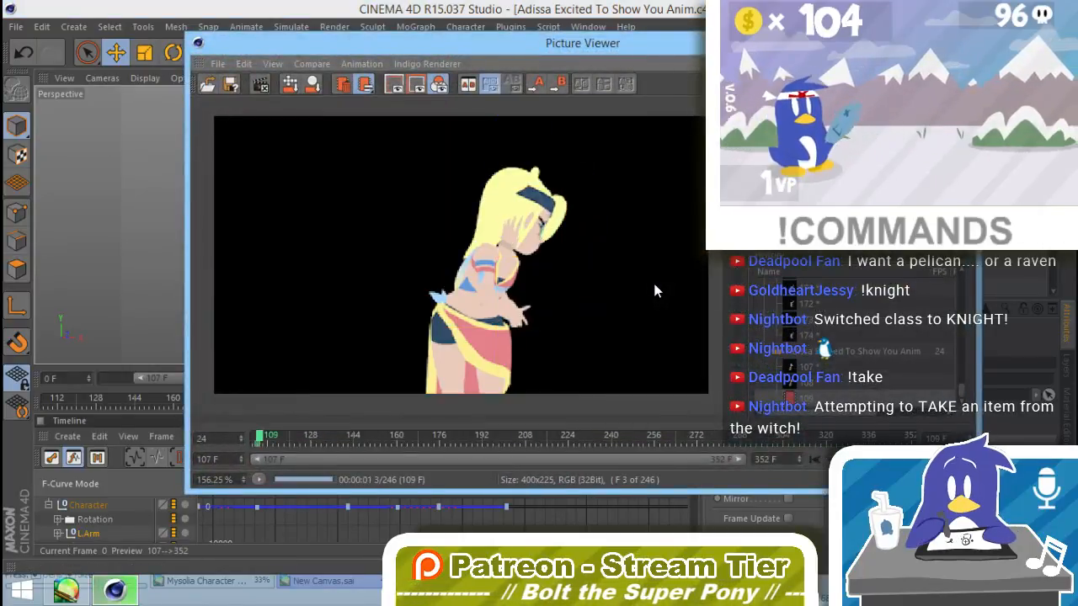
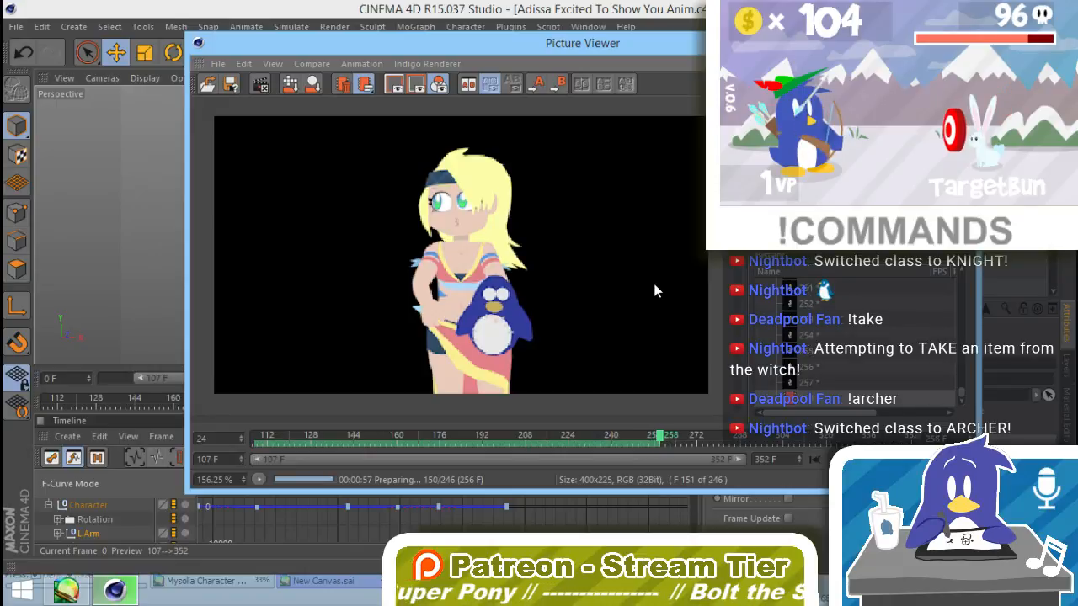
Step: Stop the preview render, close the Picture Viewer and scrub to frame 300 to check the plush against Adissa's hand
{"action": "left_click", "coordinate": [261, 86]}
{"action": "left_click", "coordinate": [578, 359]}
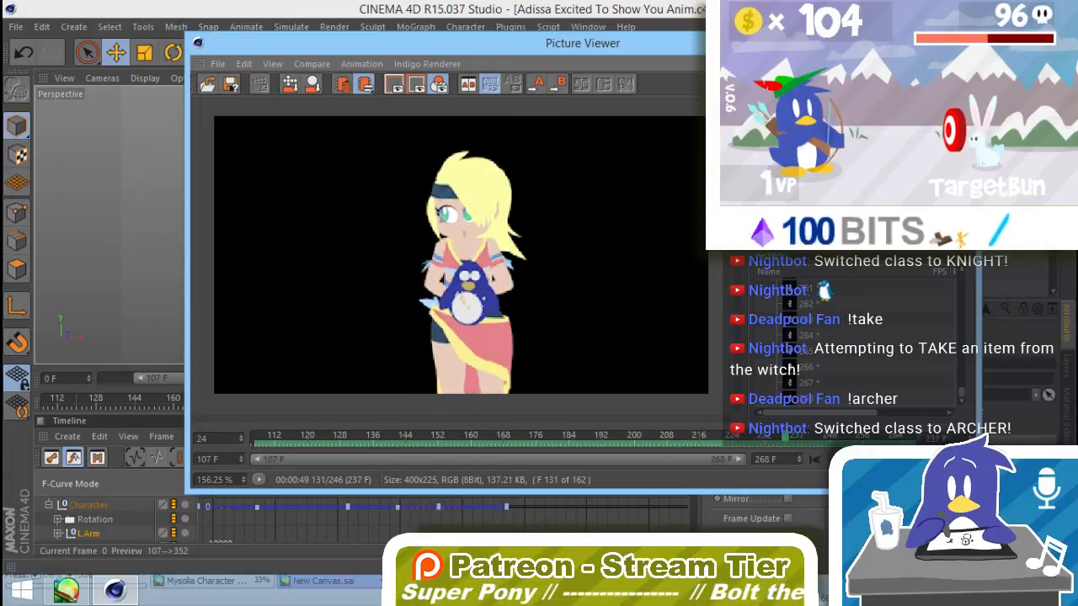
{"action": "key", "text": "alt+F4"}
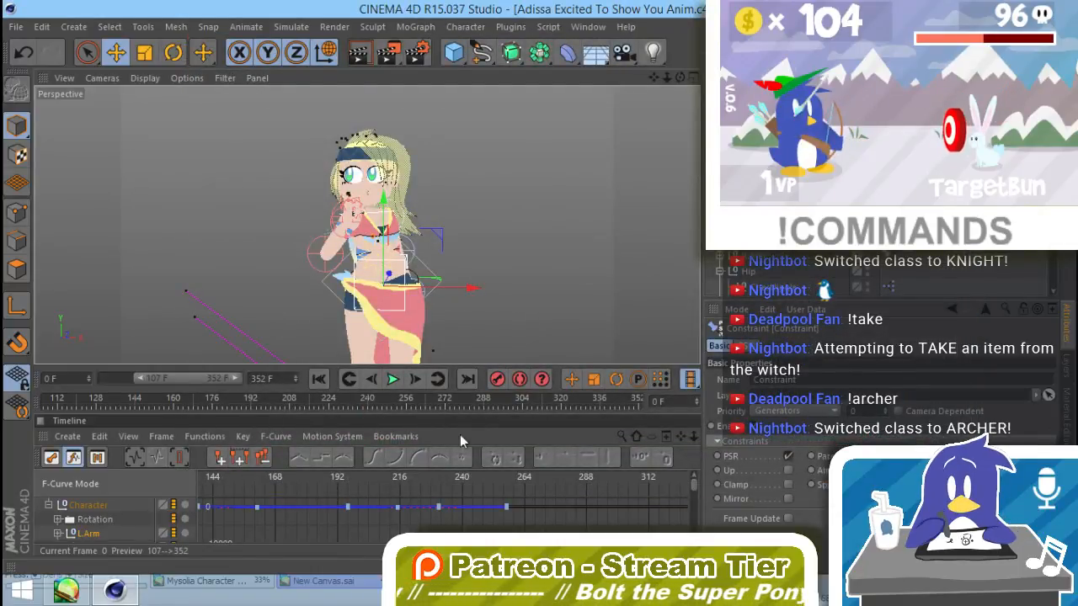
{"action": "left_click", "coordinate": [516, 403]}
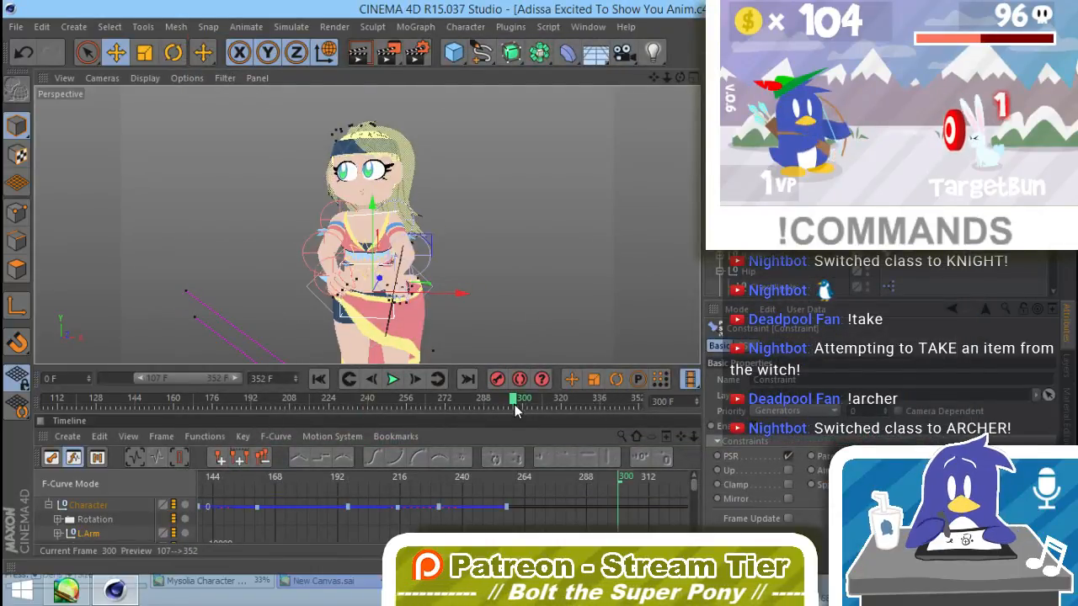
{"action": "left_click_drag", "start_coordinate": [409, 406], "coordinate": [490, 402], "text": "shift"}
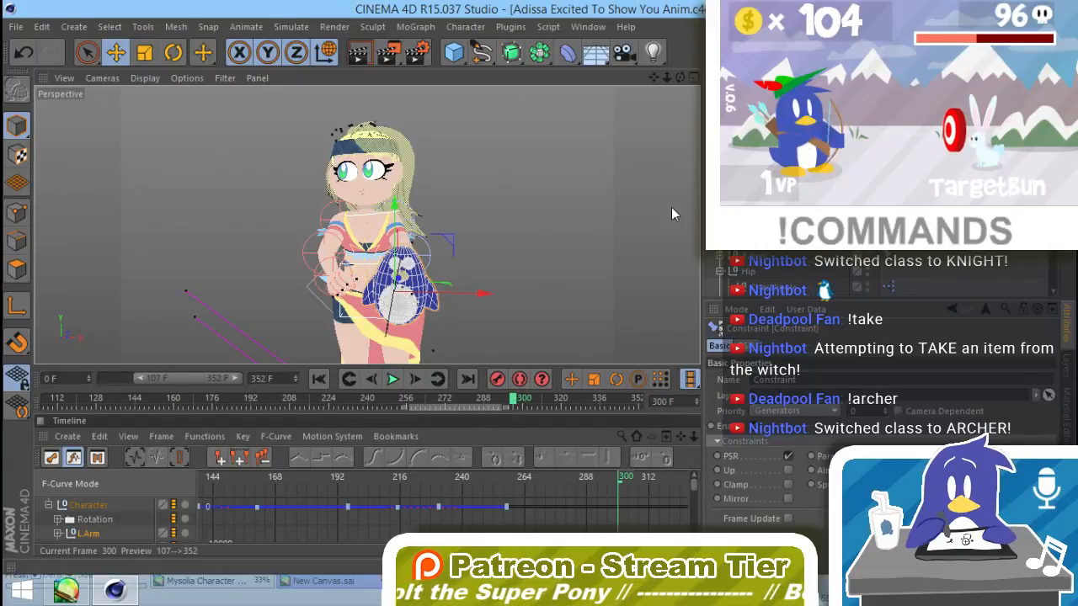
Step: At frame 300, shift the plush null's axis to the plush's base so the plush rests on Adissa's open palm
{"action": "left_click", "coordinate": [747, 135]}
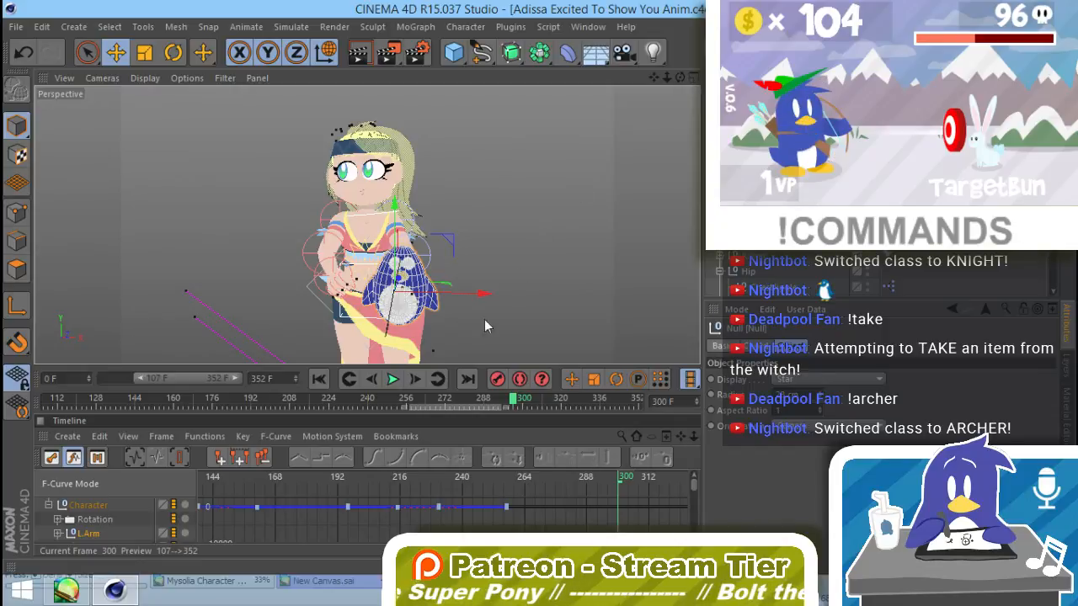
{"action": "left_click_drag", "start_coordinate": [472, 310], "coordinate": [403, 238], "text": "alt"}
{"action": "scroll", "coordinate": [493, 228], "scroll_direction": "up", "scroll_amount": 5}
{"action": "left_click_drag", "start_coordinate": [471, 251], "coordinate": [613, 164]}
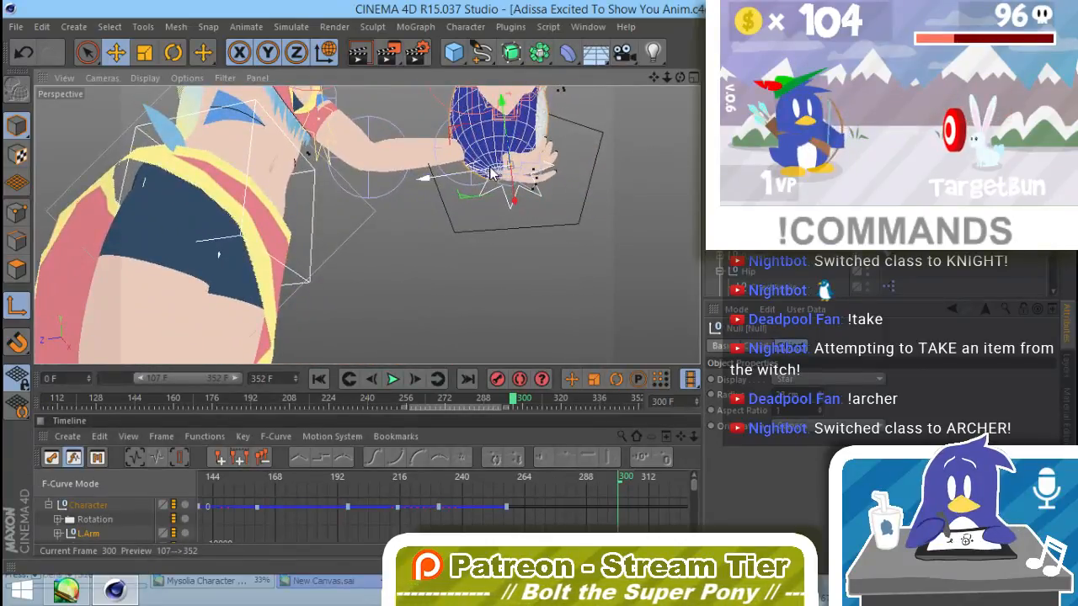
{"action": "left_click_drag", "start_coordinate": [493, 173], "coordinate": [454, 229], "text": "alt"}
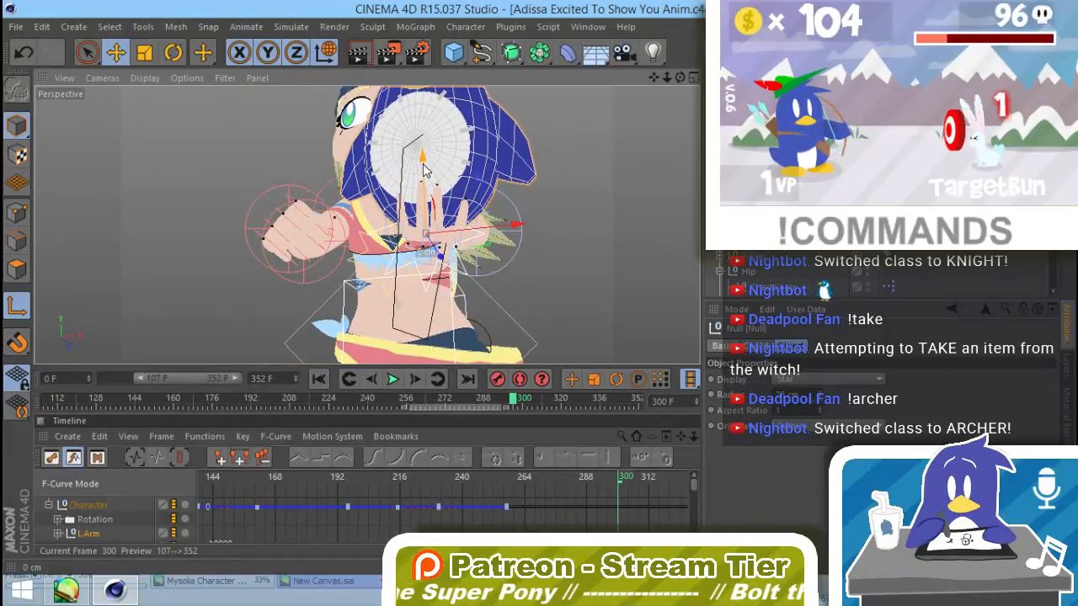
{"action": "left_click_drag", "start_coordinate": [499, 233], "coordinate": [470, 309]}
Step: Render the viewport to check the plush on the hand and turn off axis editing
{"action": "key", "text": "ctrl+r"}
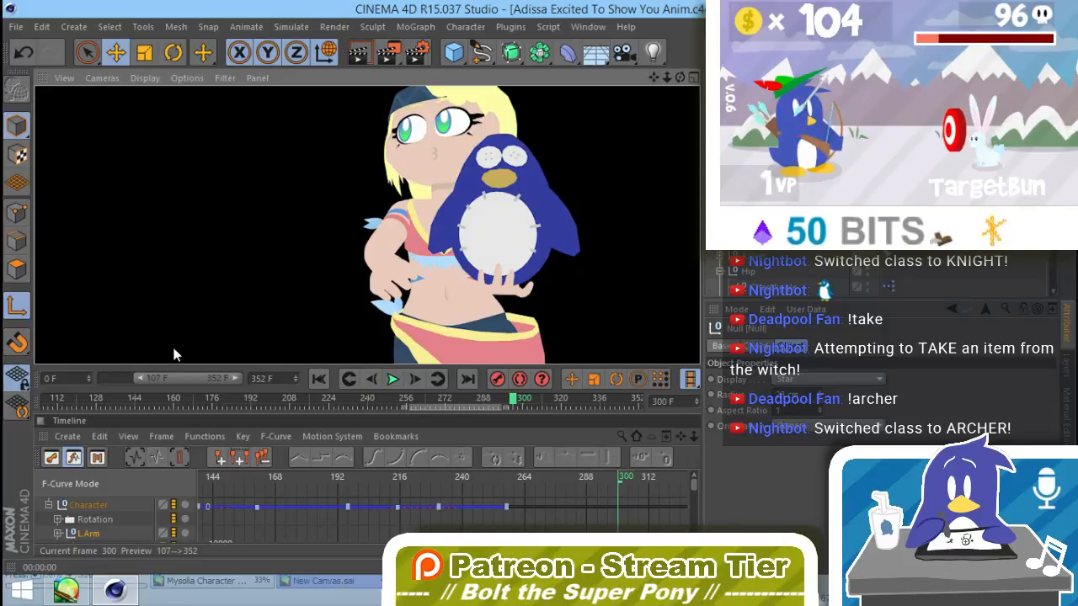
{"action": "left_click", "coordinate": [23, 308]}
{"action": "left_click_drag", "start_coordinate": [563, 303], "coordinate": [577, 314], "text": "alt"}
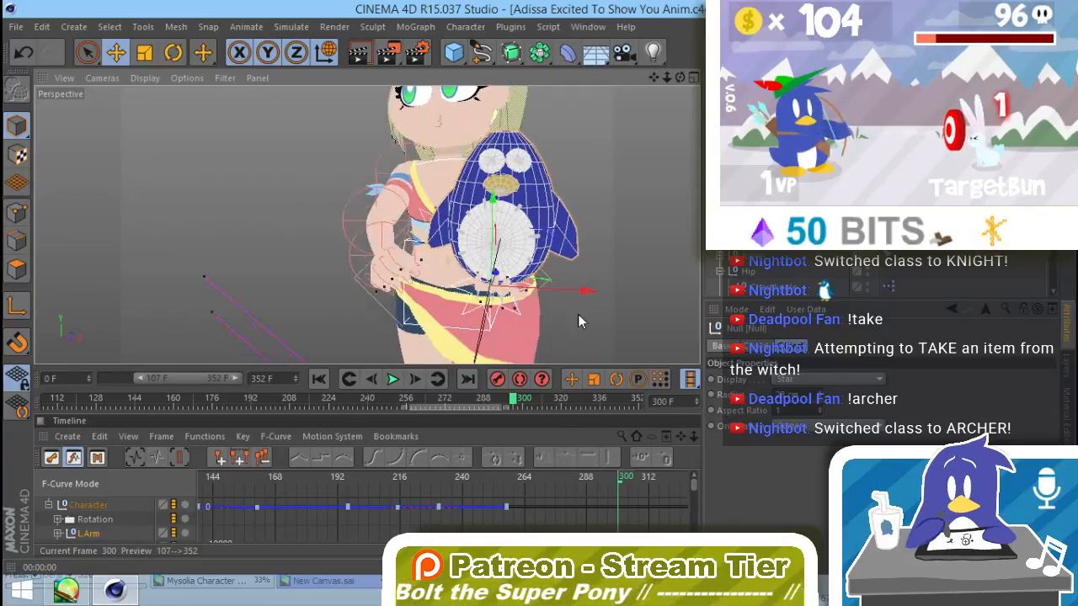
{"action": "scroll", "coordinate": [578, 314], "scroll_direction": "down", "scroll_amount": 6}
{"action": "middle_click_drag", "start_coordinate": [577, 314], "coordinate": [524, 292], "text": "alt"}
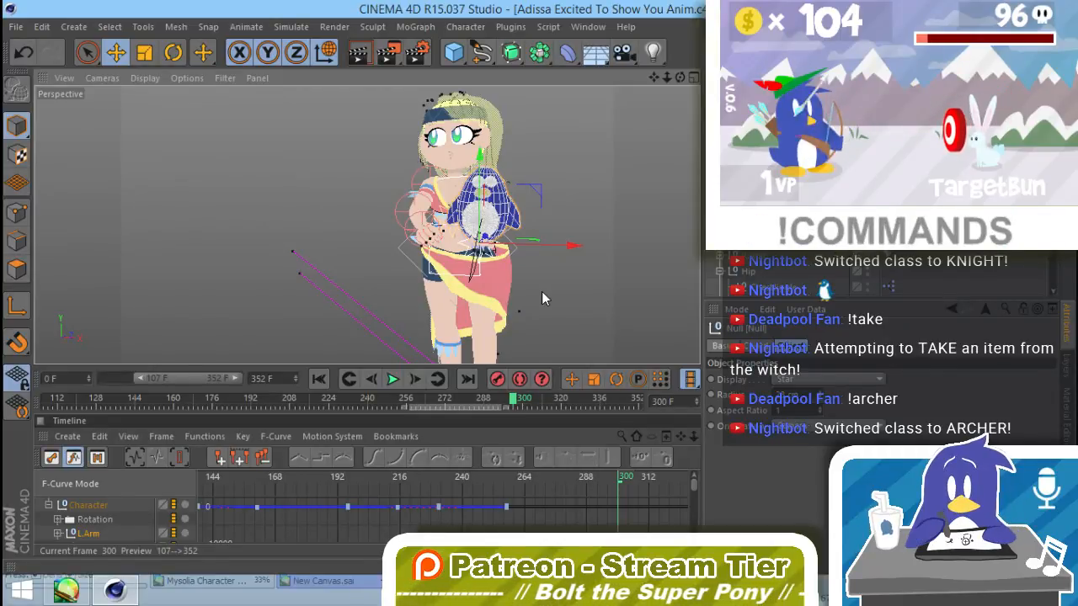
Step: Go to frame 257, undo the stray position key and keyframe the plush null's rotation there
{"action": "left_click", "coordinate": [640, 242]}
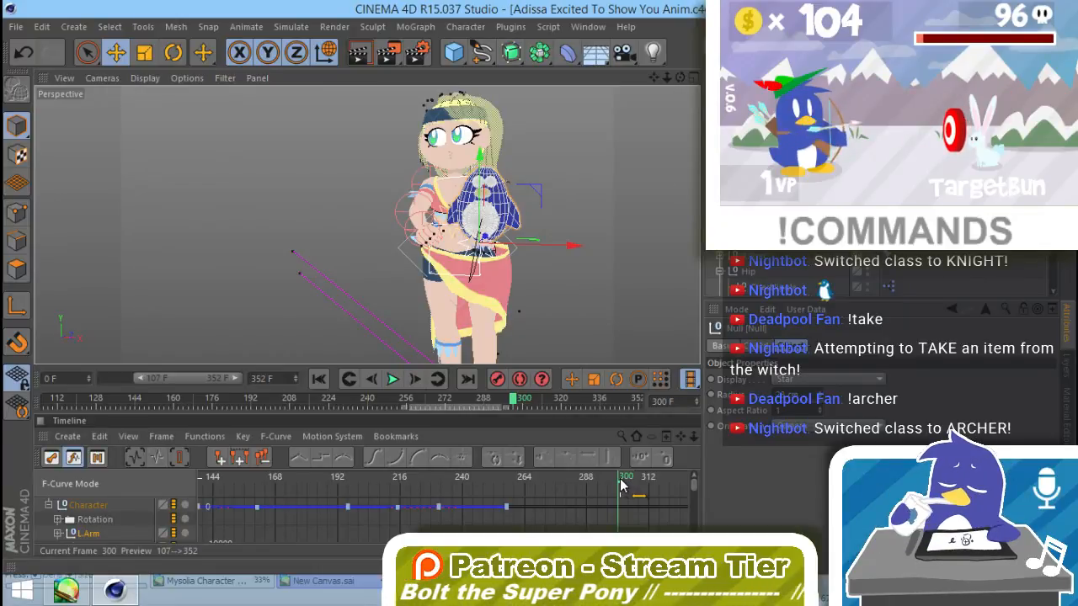
{"action": "left_click_drag", "start_coordinate": [624, 480], "coordinate": [509, 487]}
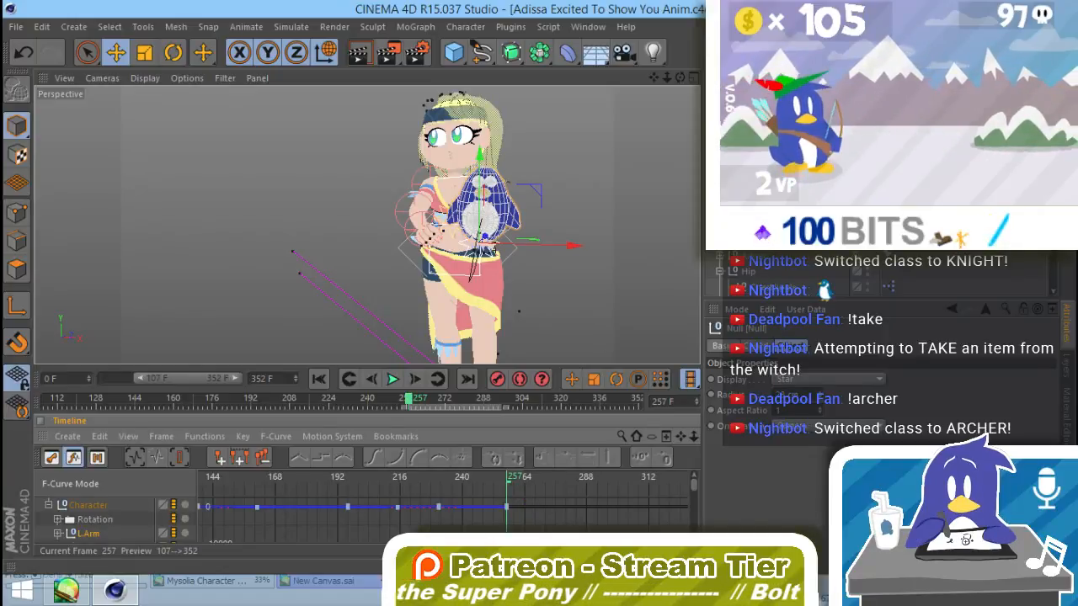
{"action": "left_click", "coordinate": [756, 346]}
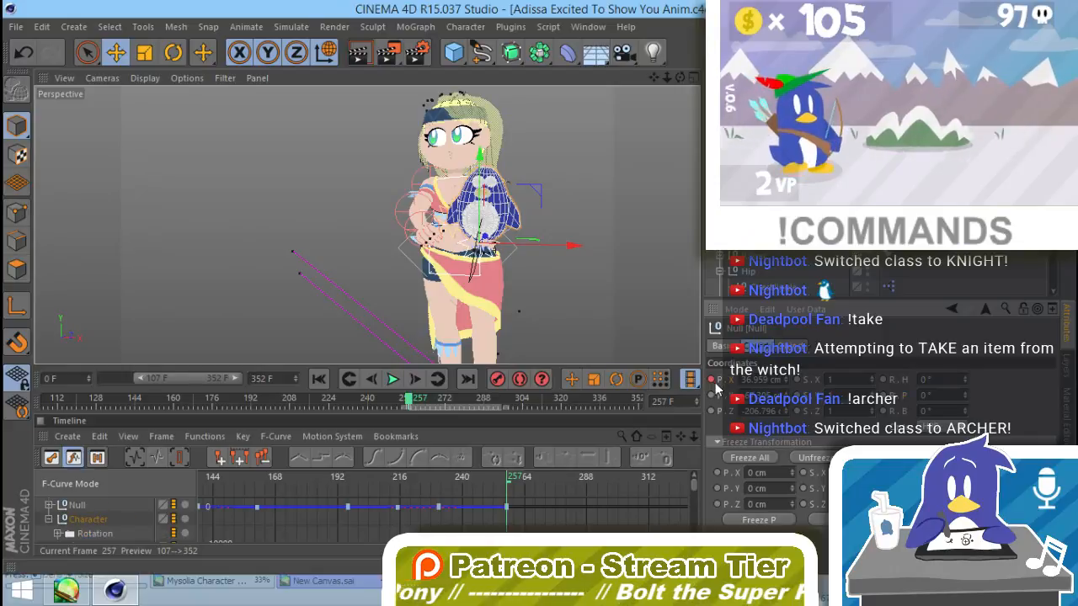
{"action": "key", "text": "ctrl+z"}
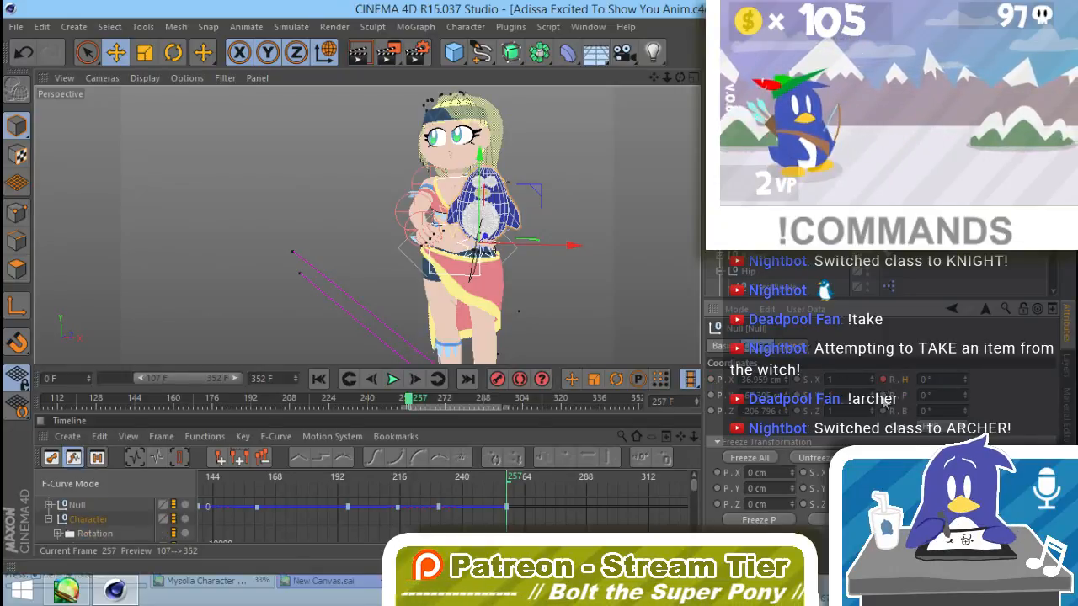
Step: At frame 231, enable autokeying and rotate the plush around so it faces Adissa
{"action": "left_click_drag", "start_coordinate": [507, 485], "coordinate": [436, 478]}
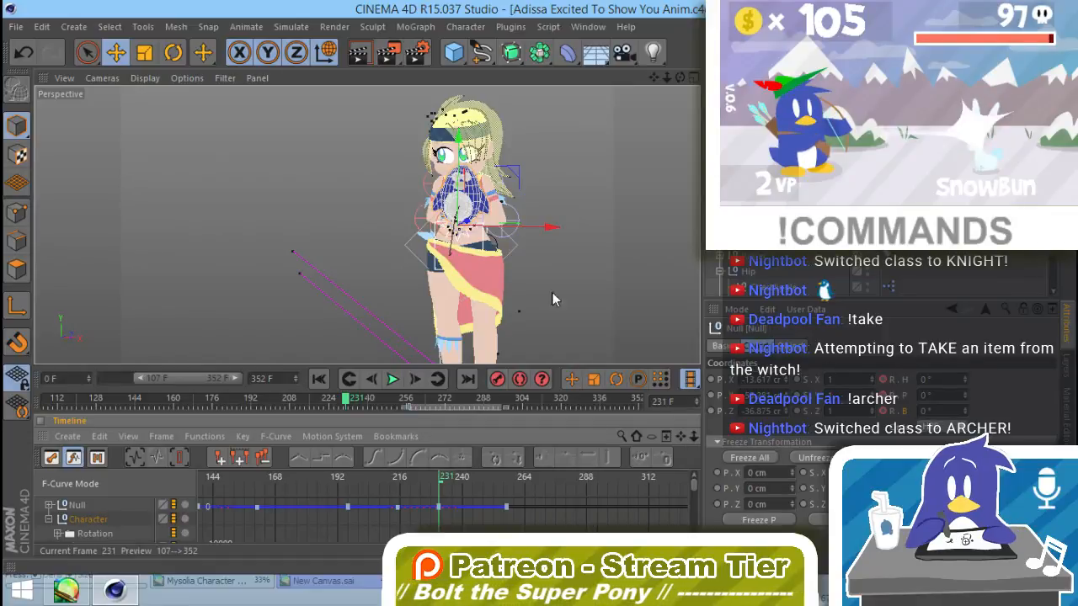
{"action": "key", "text": "r"}
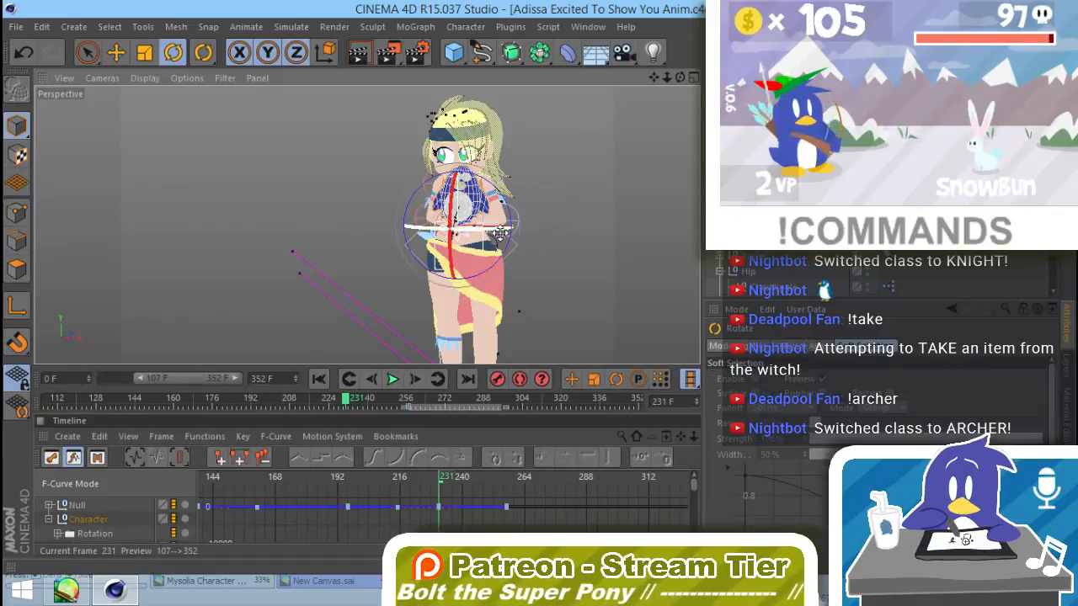
{"action": "left_click", "coordinate": [520, 380]}
{"action": "left_click_drag", "start_coordinate": [485, 229], "coordinate": [346, 200]}
{"action": "left_click_drag", "start_coordinate": [452, 198], "coordinate": [546, 279]}
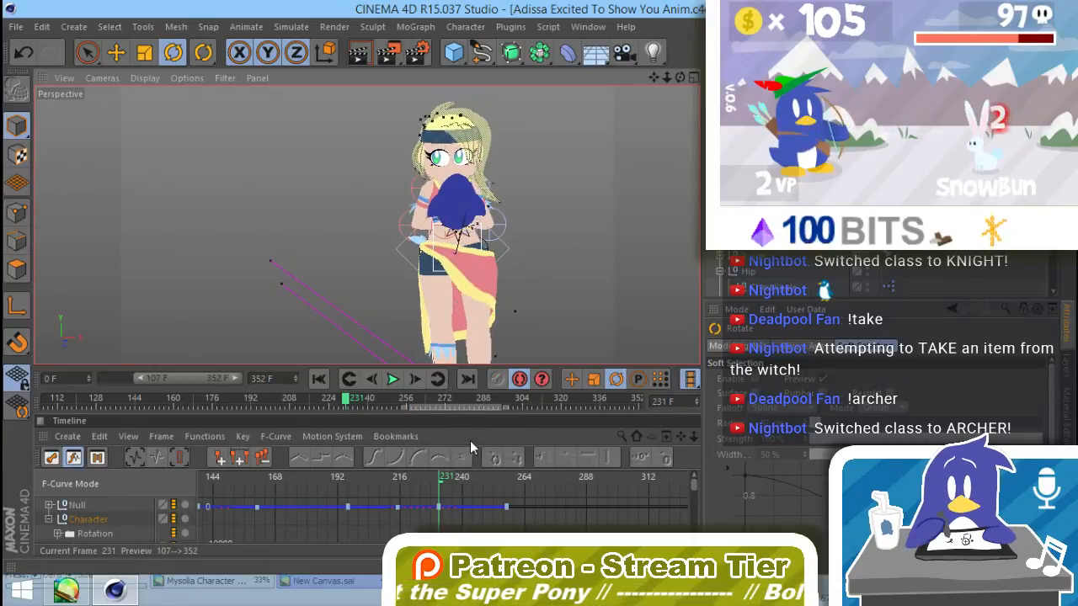
Step: At frame 196, set the plush null's heading and pitch rotation to 0°
{"action": "left_click_drag", "start_coordinate": [443, 479], "coordinate": [348, 483]}
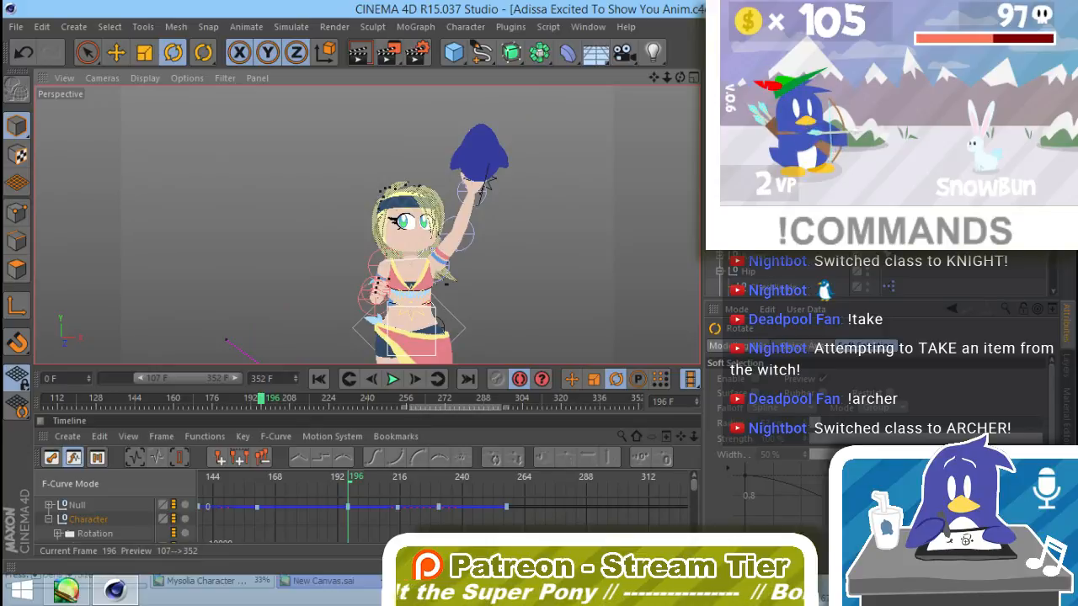
{"action": "left_click", "coordinate": [481, 160]}
{"action": "key", "text": "ctrl+F9"}
{"action": "left_click_drag", "start_coordinate": [488, 187], "coordinate": [485, 165]}
{"action": "left_click", "coordinate": [940, 379]}
{"action": "double_click", "coordinate": [940, 380]}
{"action": "type", "text": "0"}
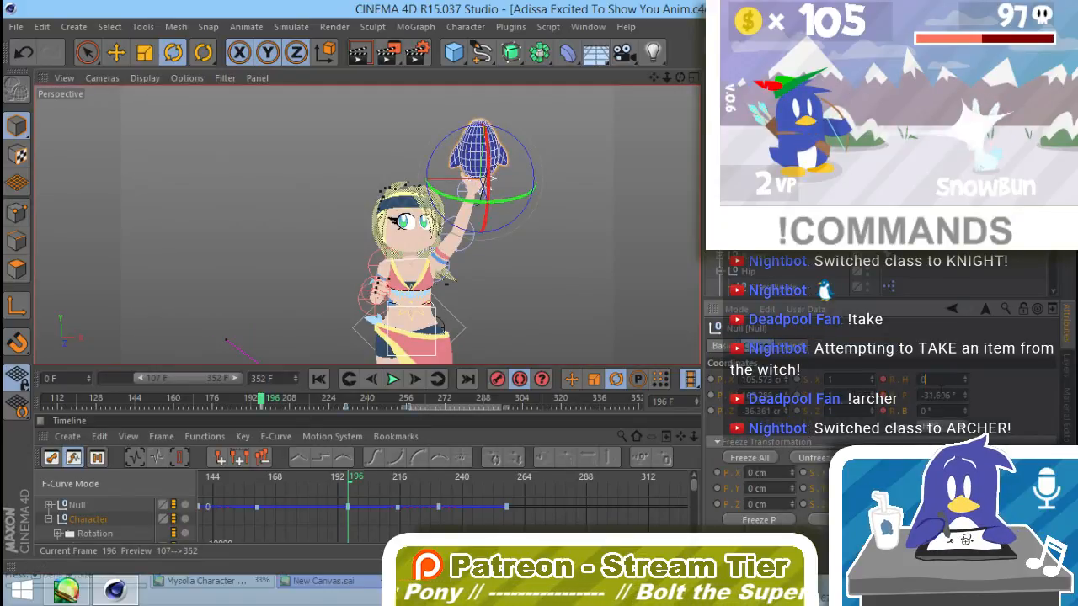
{"action": "key", "text": "Tab"}
{"action": "type", "text": "0"}
{"action": "key", "text": "Return"}
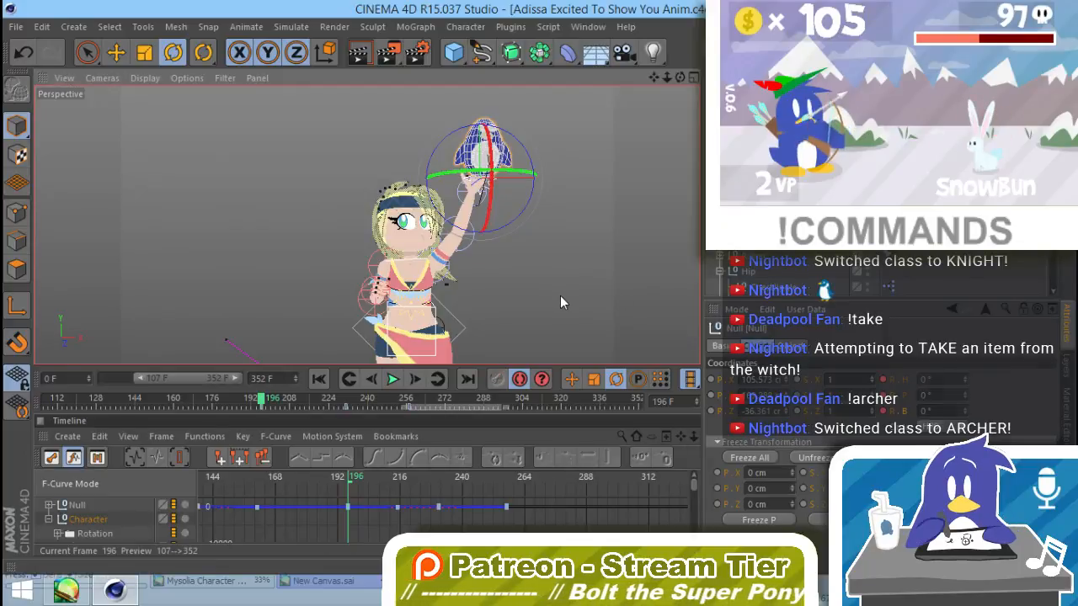
{"action": "left_click", "coordinate": [560, 296]}
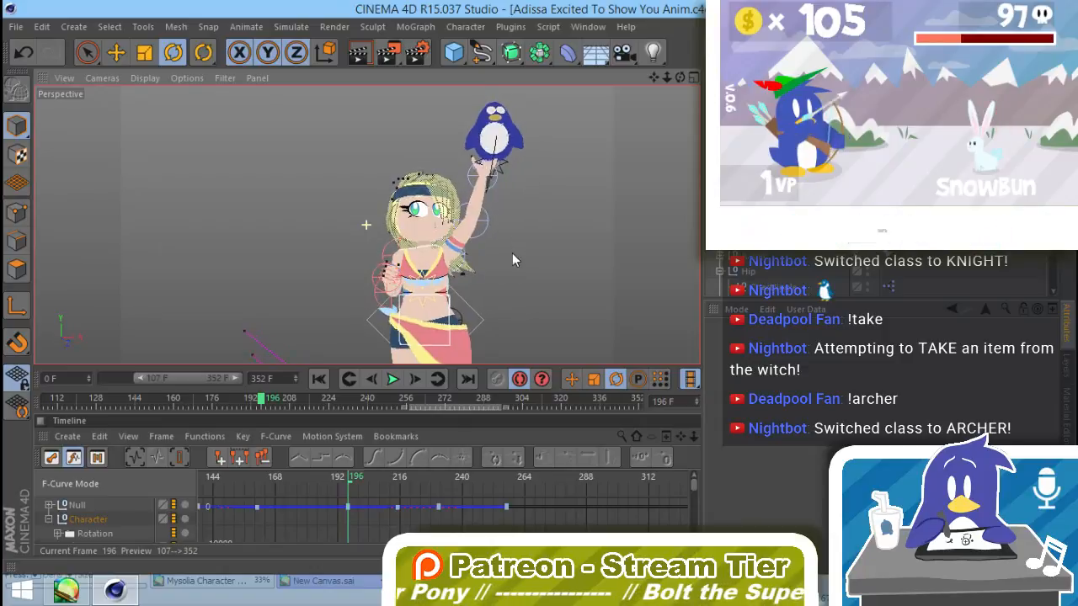
Step: At frame 196, rotate the Wrist null of the raised arm so the hand supports the plush upright
{"action": "left_click", "coordinate": [498, 181]}
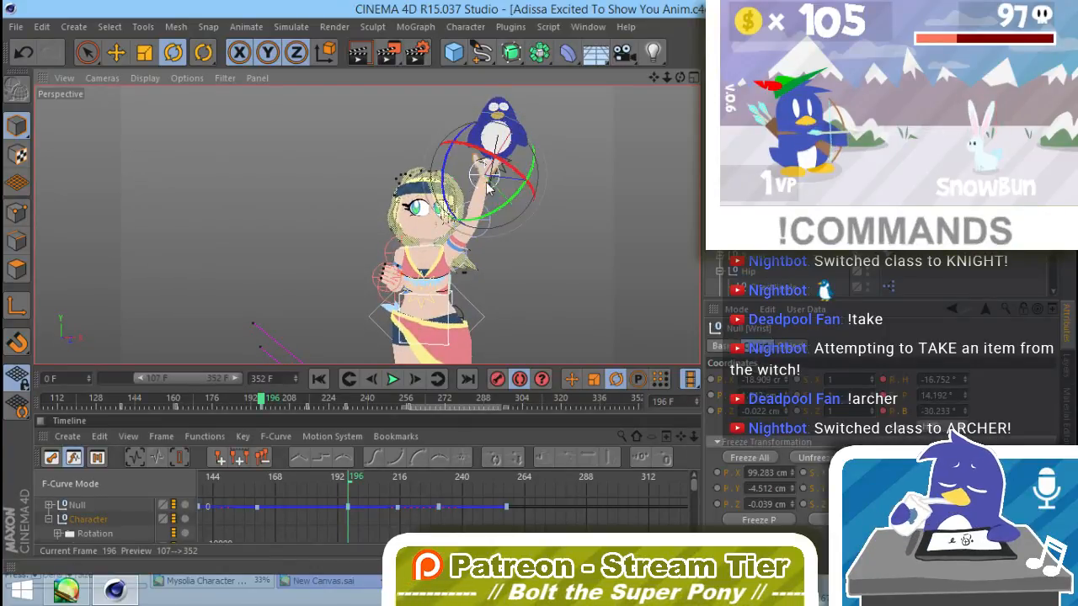
{"action": "key", "text": "r"}
{"action": "left_click_drag", "start_coordinate": [514, 189], "coordinate": [456, 155]}
{"action": "left_click", "coordinate": [469, 227]}
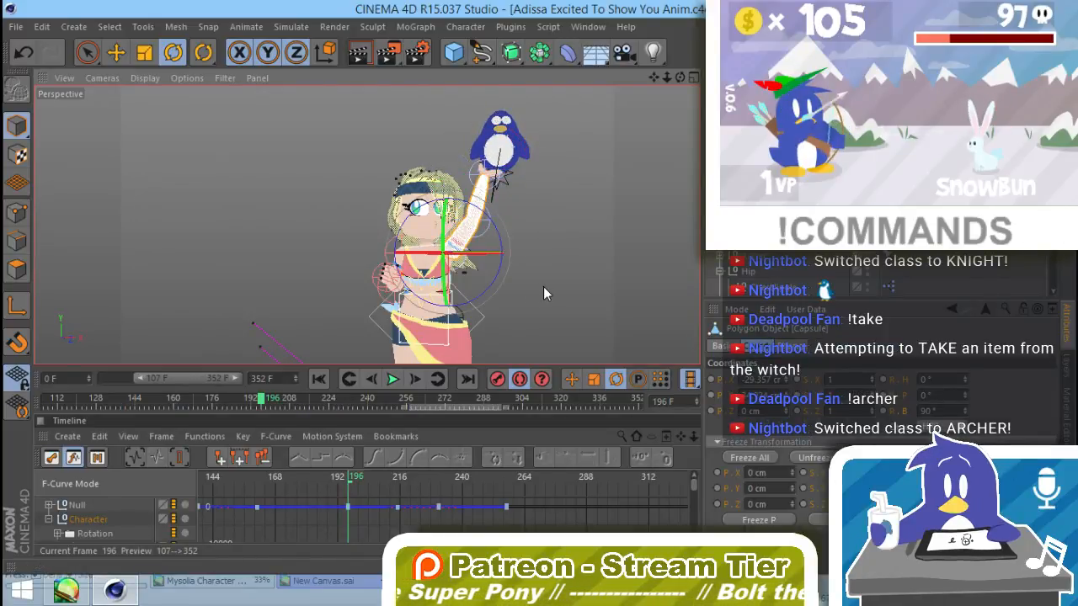
{"action": "left_click", "coordinate": [524, 302]}
Step: At frame 161, rotate the raised arm's Wrist null by about -42° to level the hand under the plush
{"action": "left_click", "coordinate": [260, 479]}
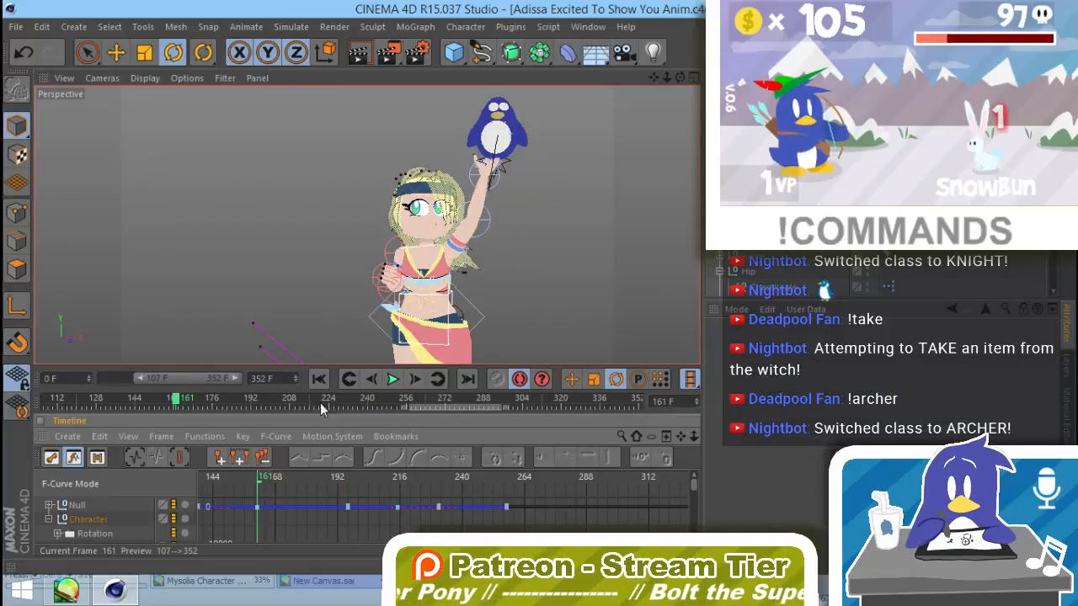
{"action": "left_click", "coordinate": [472, 177]}
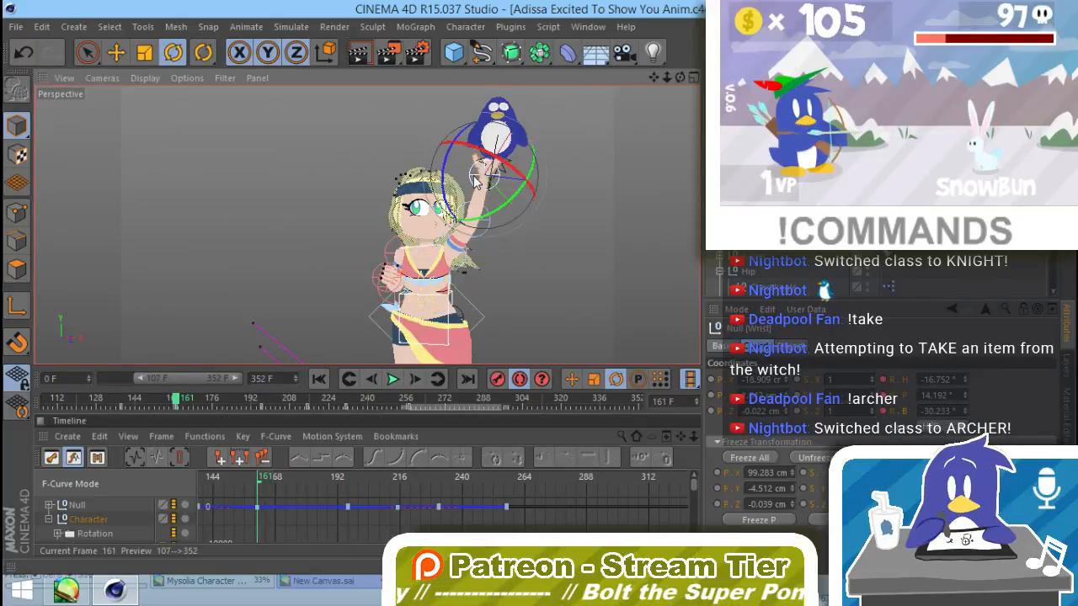
{"action": "left_click_drag", "start_coordinate": [472, 177], "coordinate": [456, 160]}
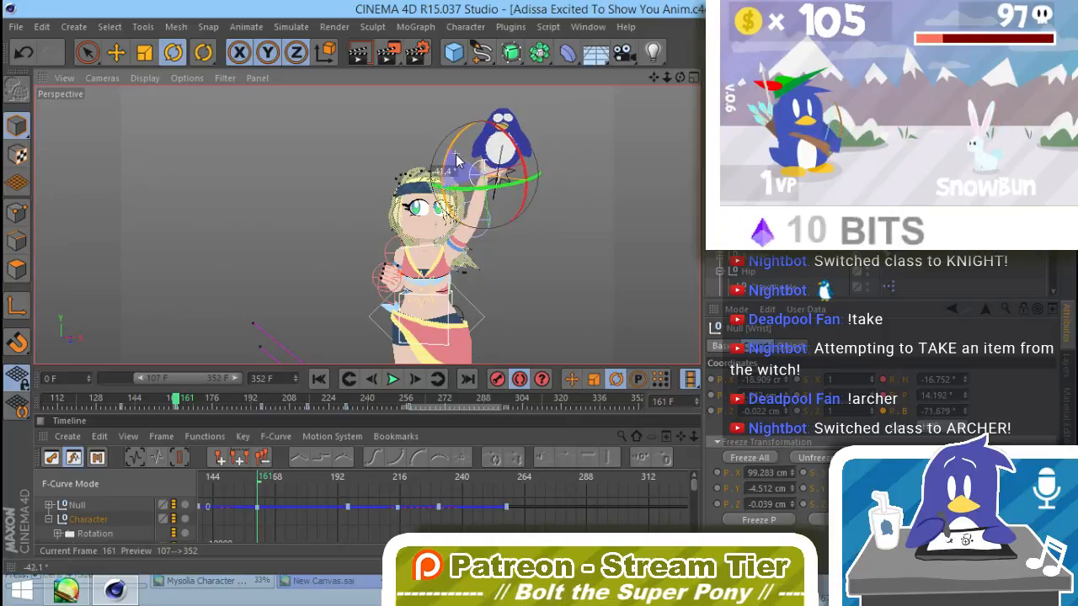
{"action": "left_click", "coordinate": [557, 268]}
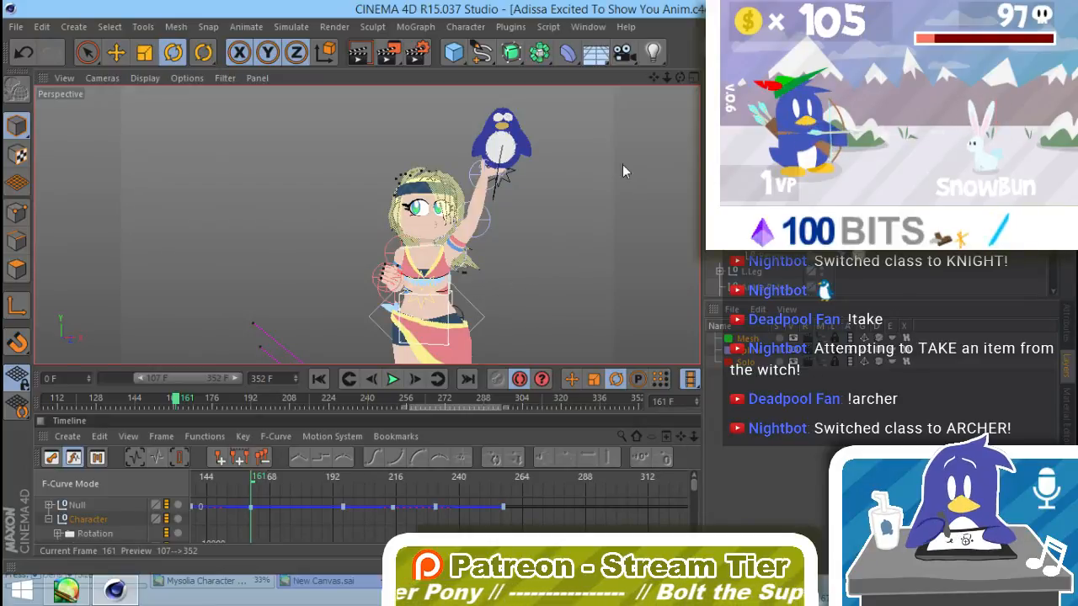
Step: Extend the preview range back to start at frame 0 and save the project
{"action": "left_click", "coordinate": [503, 150]}
{"action": "left_click", "coordinate": [536, 284]}
{"action": "mouse_move", "coordinate": [499, 309]}
{"action": "middle_mouse_down", "text": "alt"}
{"action": "mouse_move", "coordinate": [519, 253]}
{"action": "mouse_move", "coordinate": [501, 303]}
{"action": "middle_mouse_up", "text": "alt"}
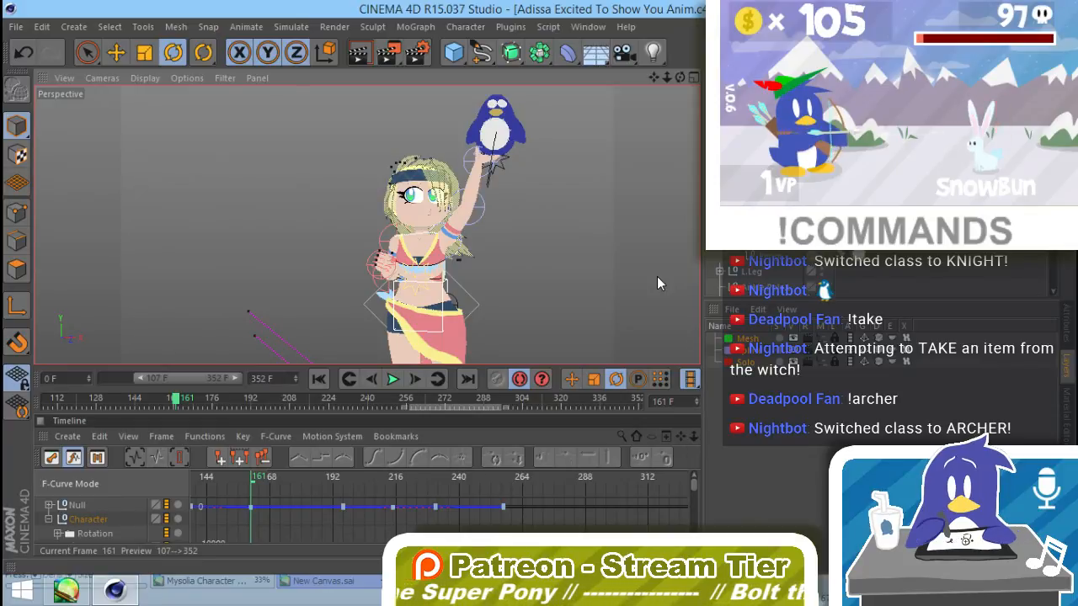
{"action": "left_click_drag", "start_coordinate": [141, 378], "coordinate": [69, 389]}
{"action": "left_click", "coordinate": [16, 26]}
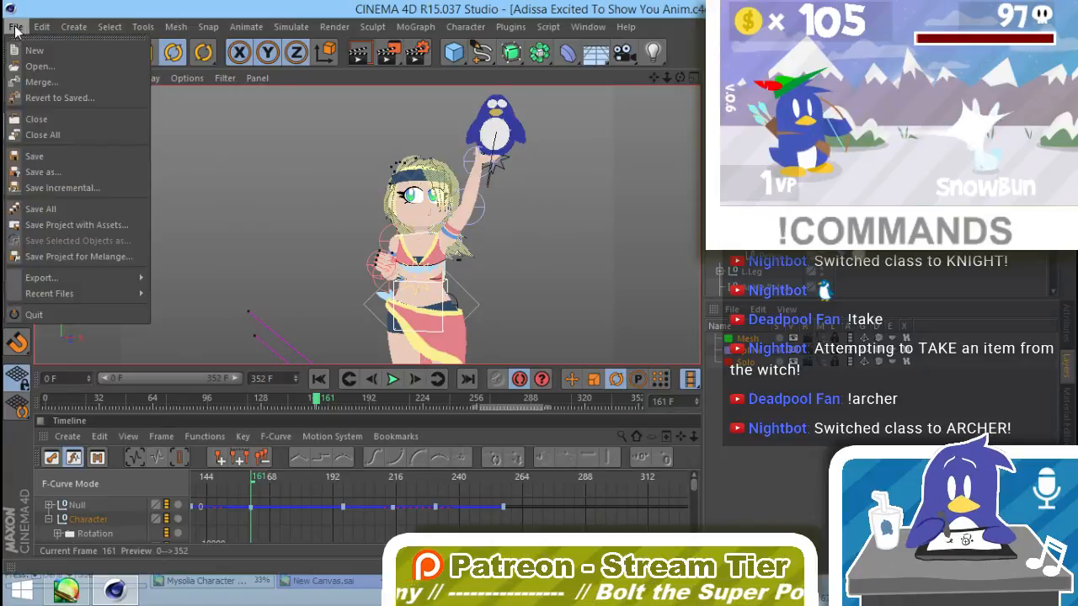
{"action": "left_click", "coordinate": [54, 153]}
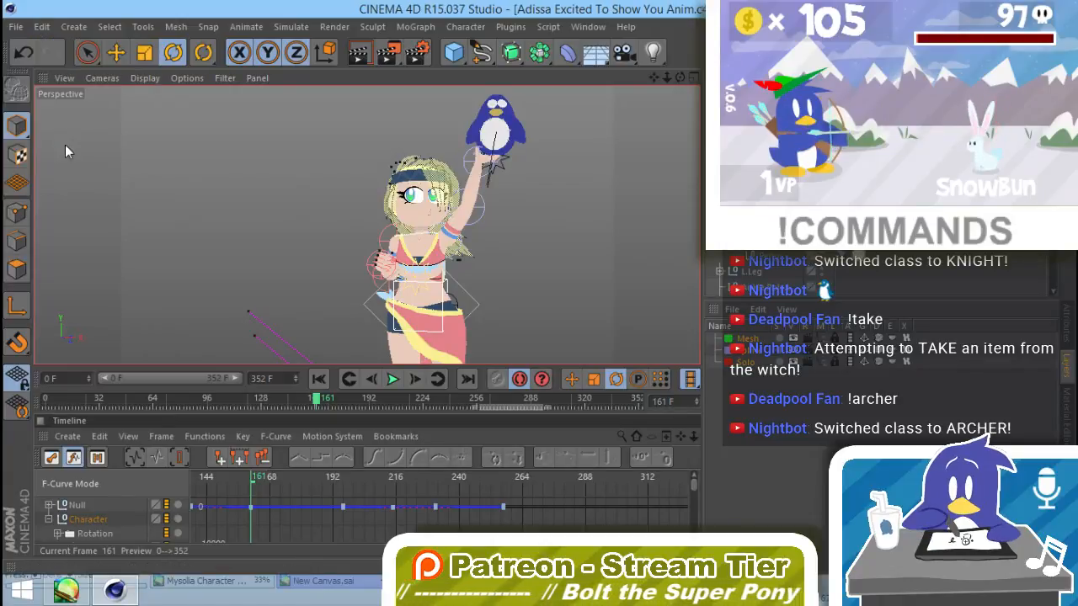
Step: Render the full animation from frame 0 to 352 to the Picture Viewer, continuing without saving to a file
{"action": "left_click", "coordinate": [328, 27]}
{"action": "left_click", "coordinate": [333, 29]}
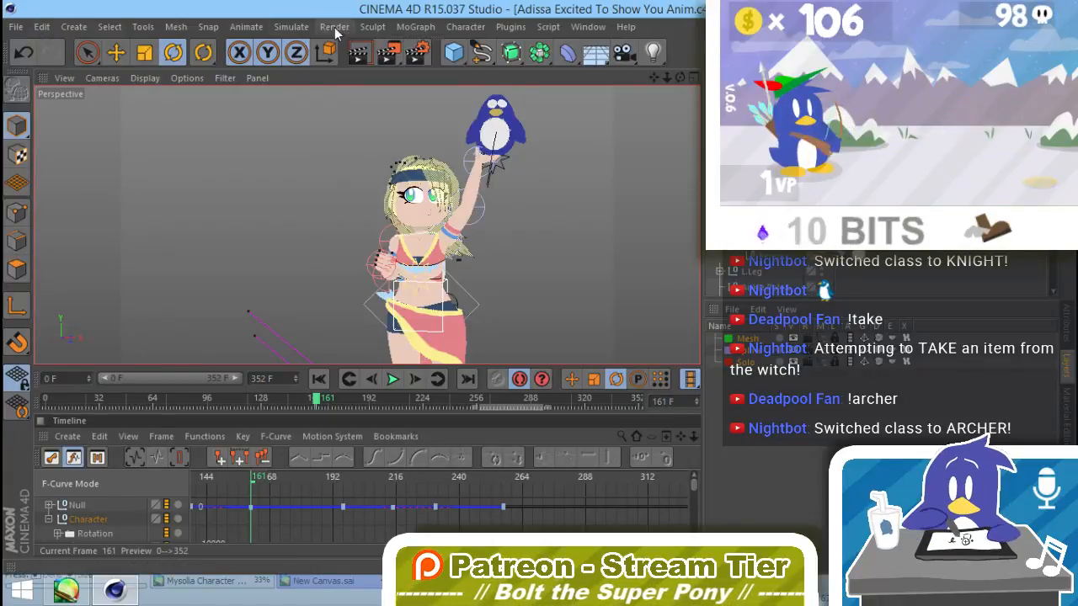
{"action": "left_click", "coordinate": [388, 52]}
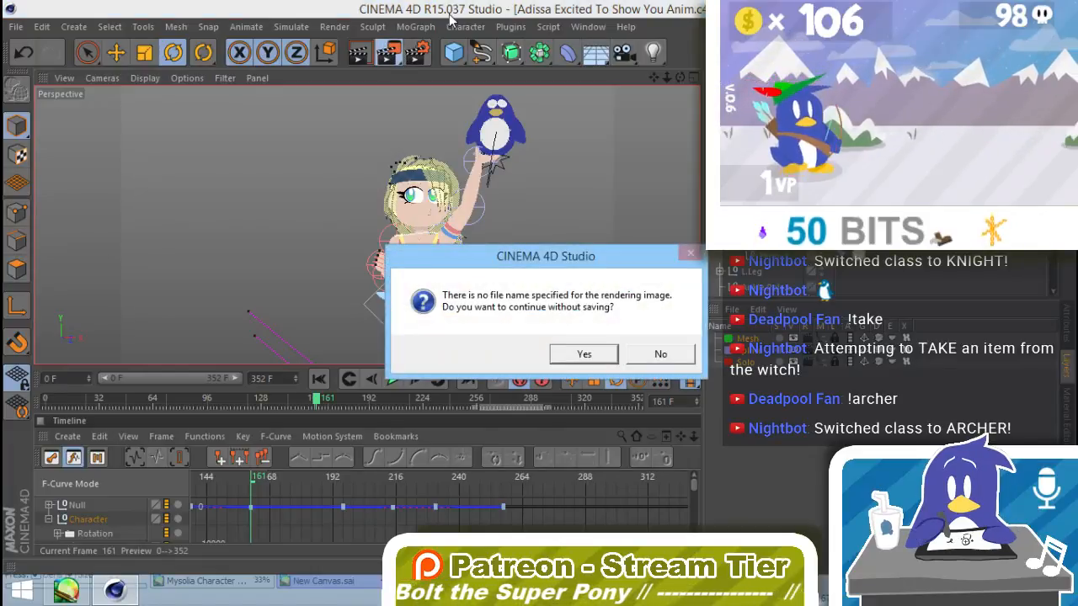
{"action": "left_click", "coordinate": [573, 360]}
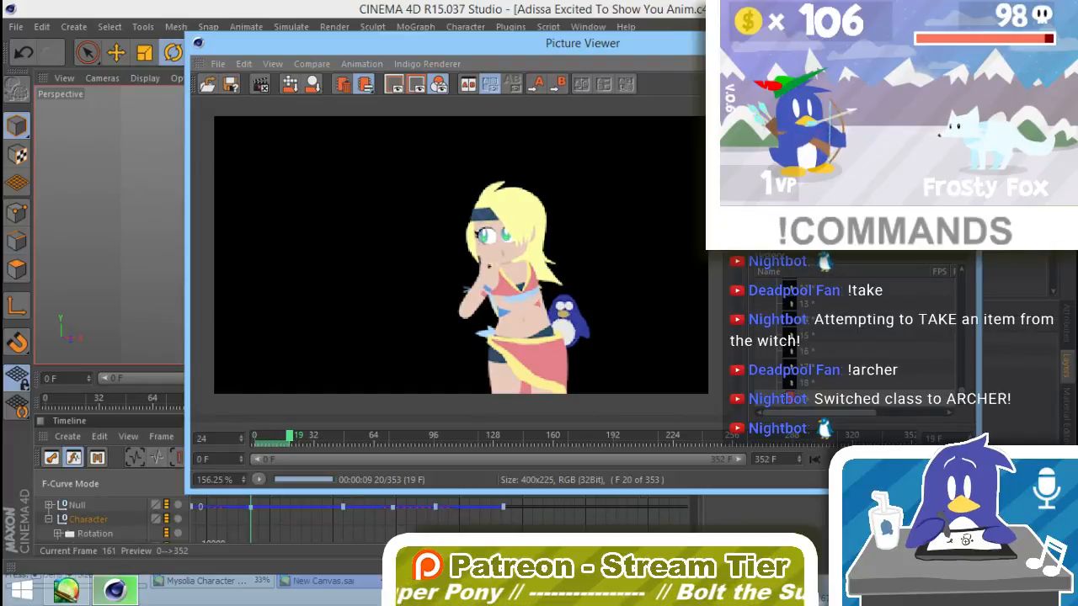
Step: Close the Picture Viewer and scrub the animation back to frame 0
{"action": "left_click", "coordinate": [563, 353]}
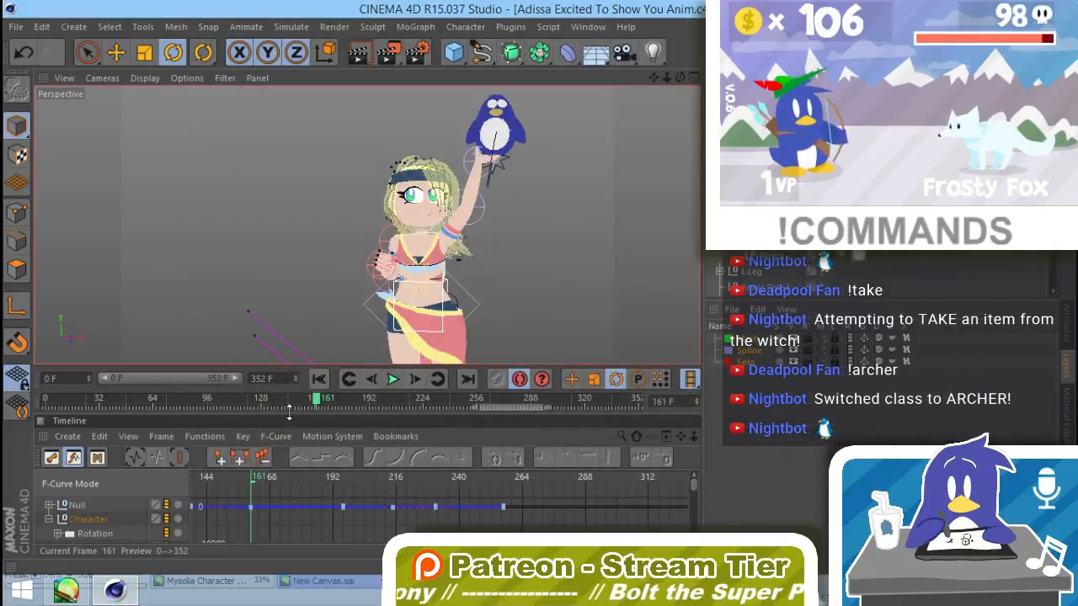
{"action": "left_click_drag", "start_coordinate": [314, 401], "coordinate": [46, 400]}
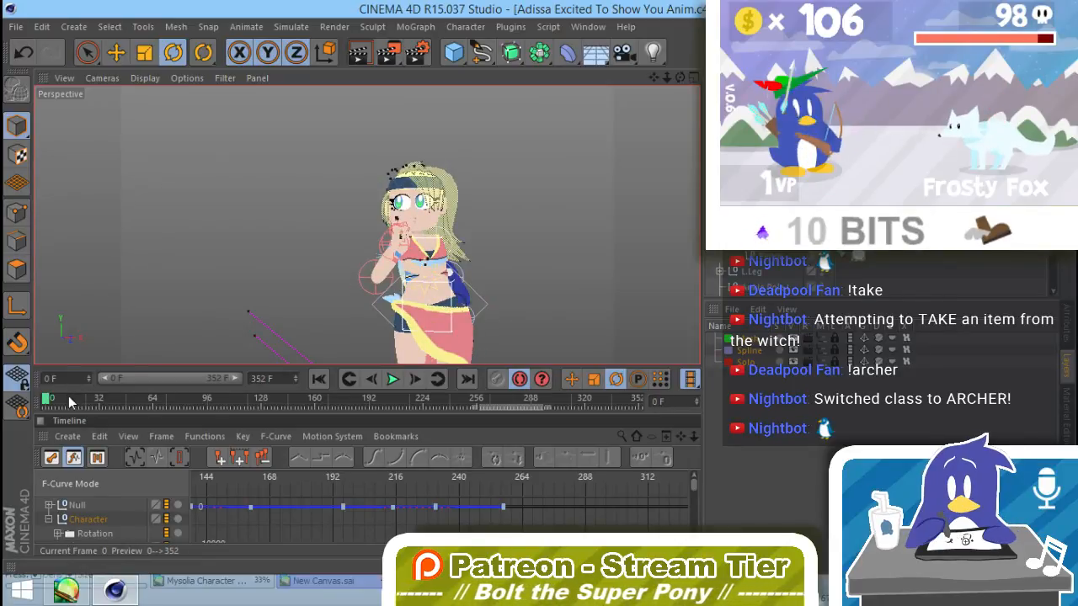
Step: At frame 0, rotate the penguin plush counterclockwise so it is hidden behind her back
{"action": "left_click_drag", "start_coordinate": [70, 403], "coordinate": [21, 404]}
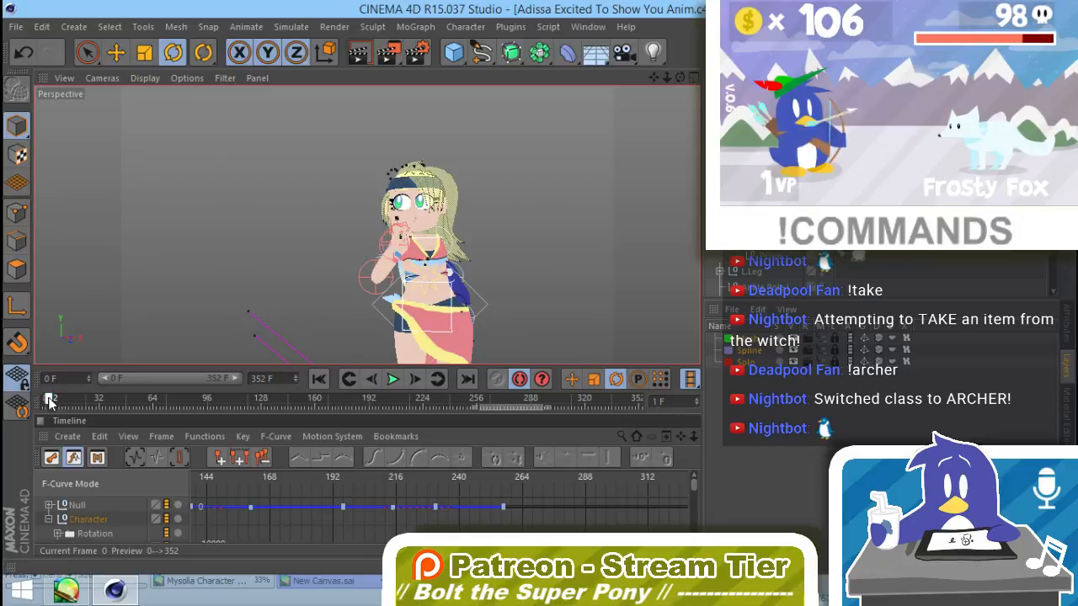
{"action": "left_click_drag", "start_coordinate": [49, 403], "coordinate": [11, 415]}
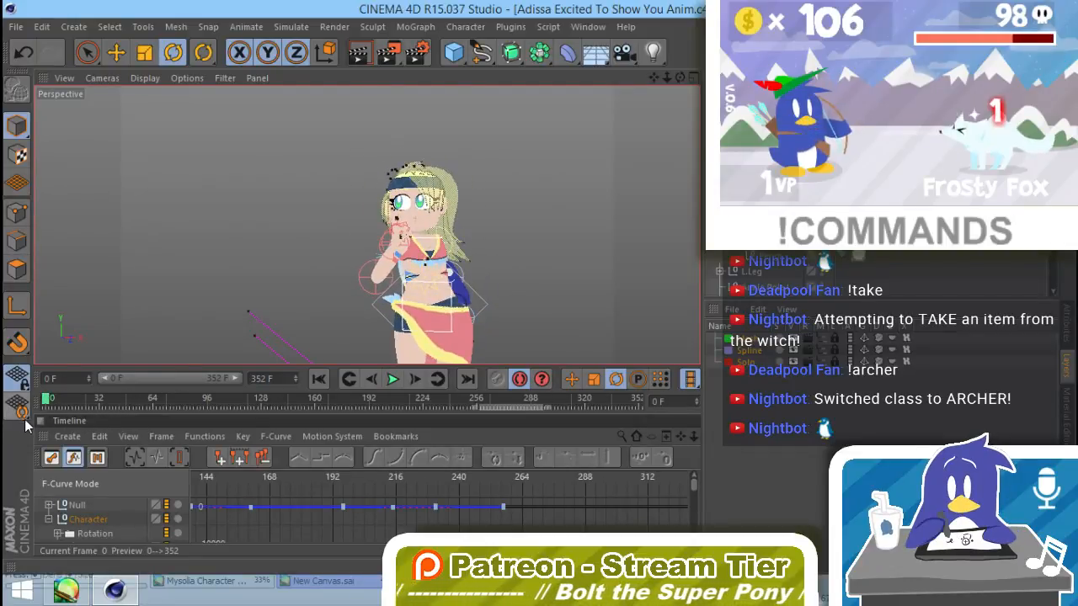
{"action": "left_click", "coordinate": [459, 287]}
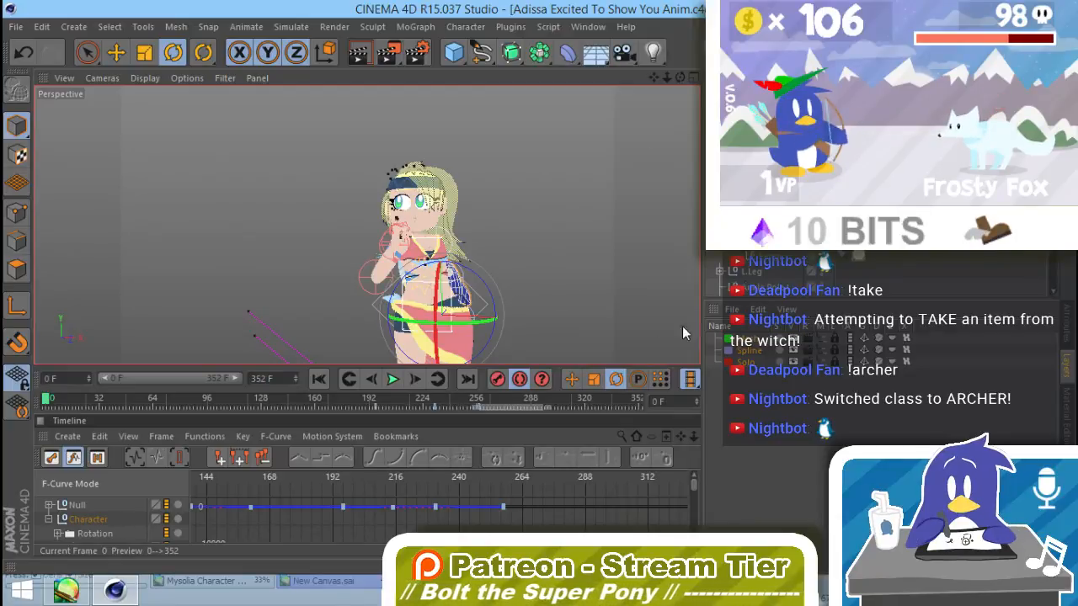
{"action": "left_click_drag", "start_coordinate": [489, 292], "coordinate": [450, 252]}
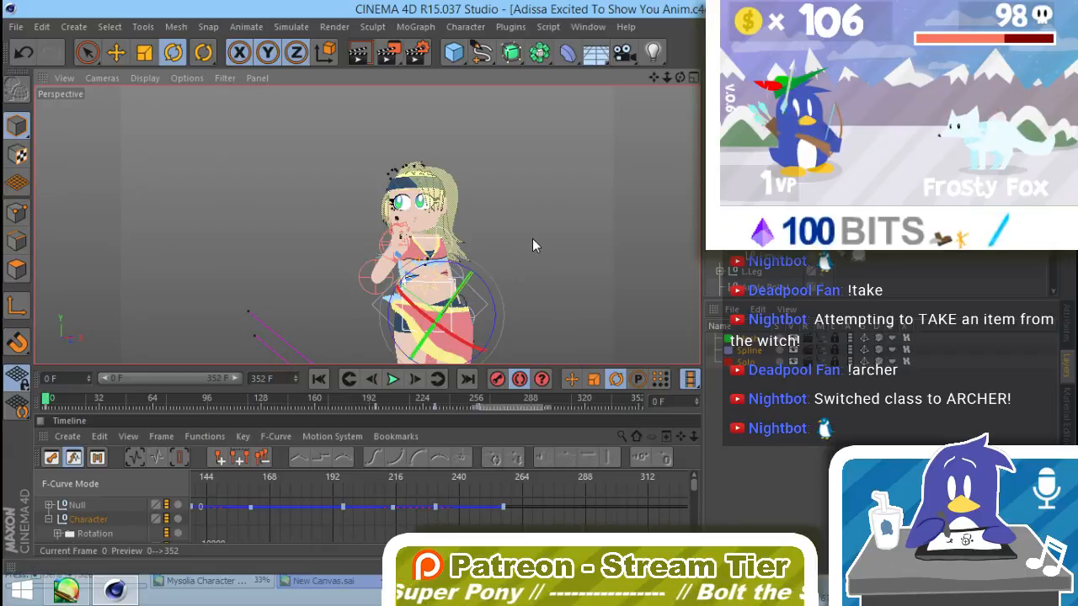
{"action": "left_click", "coordinate": [524, 261]}
{"action": "key", "text": "ctrl+z"}
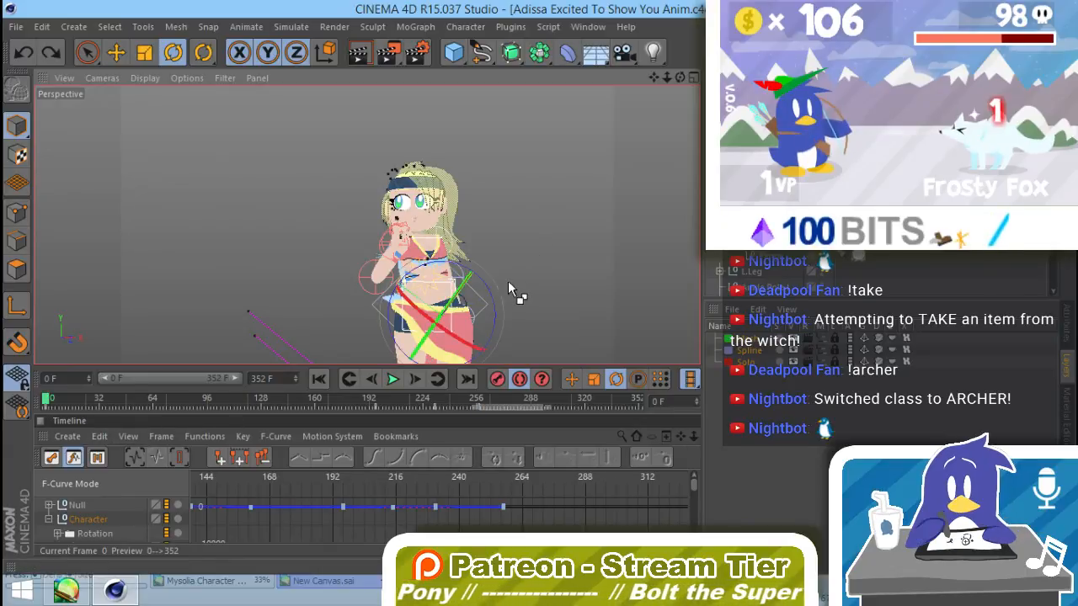
{"action": "key", "text": "ctrl+z"}
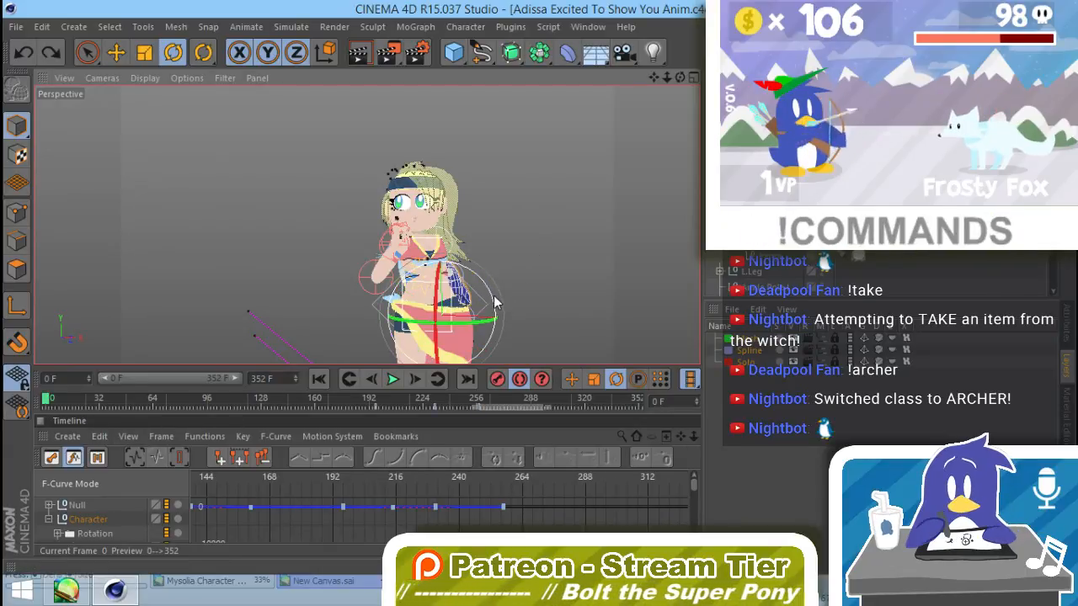
{"action": "left_click_drag", "start_coordinate": [495, 303], "coordinate": [483, 276]}
{"action": "left_click_drag", "start_coordinate": [444, 334], "coordinate": [511, 318], "text": "alt"}
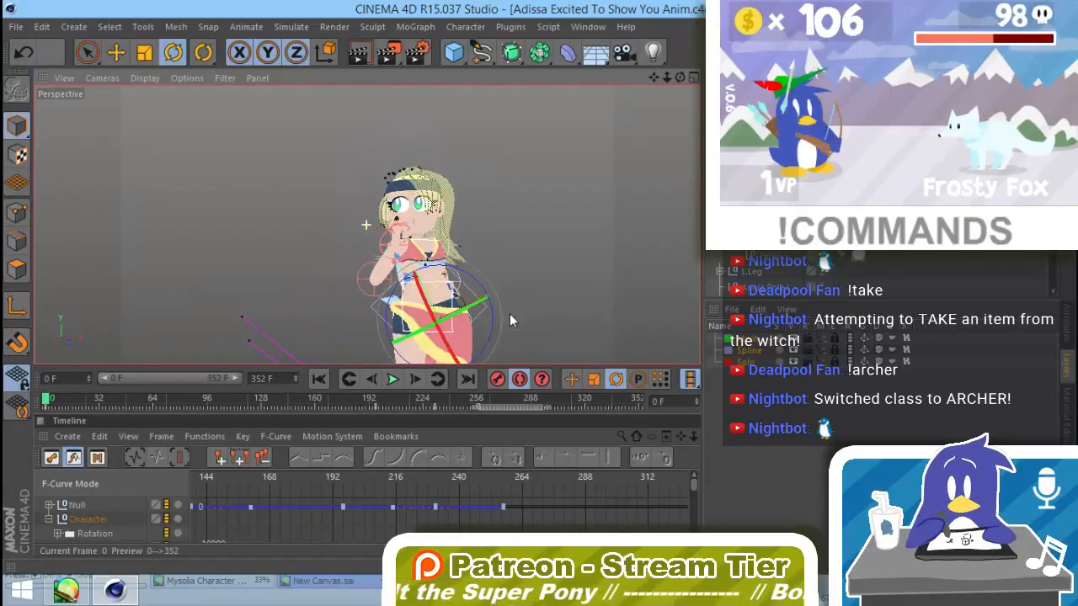
Step: At frames 136, 81 and 48, rotate the penguin plush so it is tucked out of sight behind her body
{"action": "left_click_drag", "start_coordinate": [48, 407], "coordinate": [285, 402]}
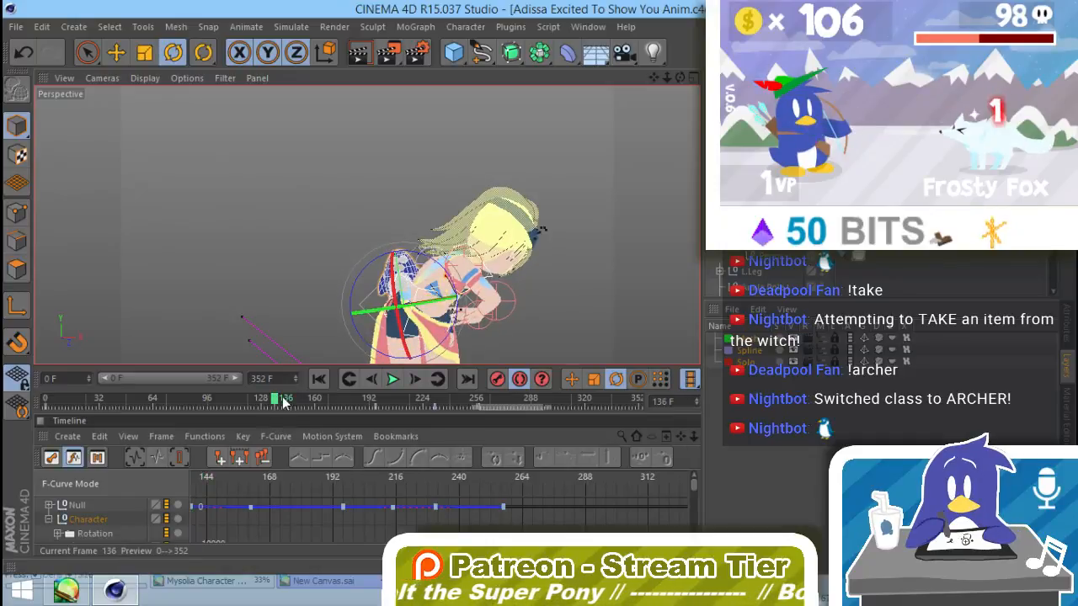
{"action": "left_click_drag", "start_coordinate": [419, 259], "coordinate": [473, 290]}
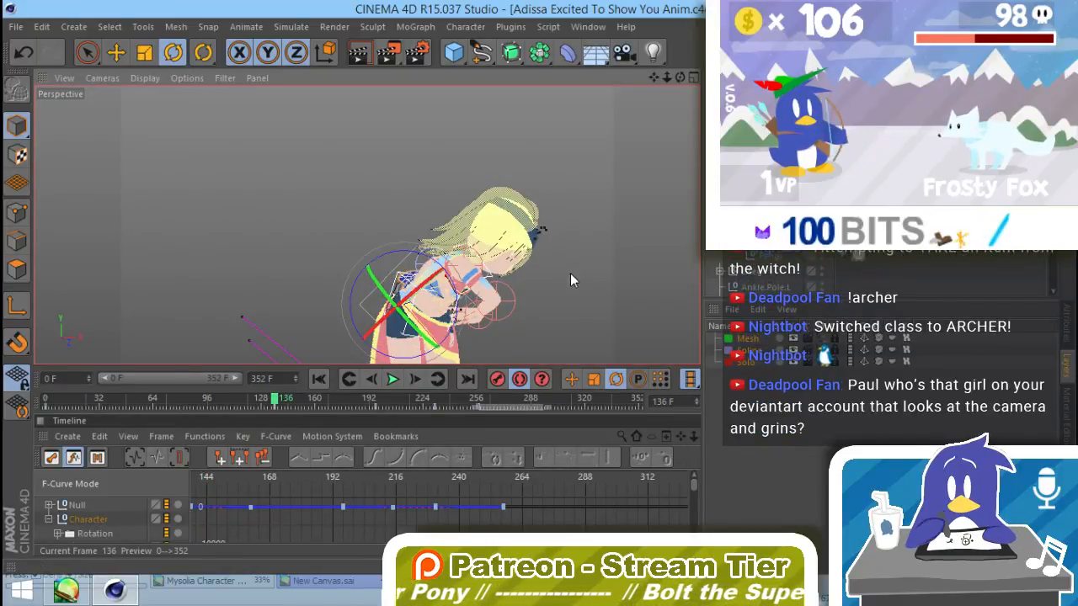
{"action": "left_click_drag", "start_coordinate": [274, 399], "coordinate": [183, 413]}
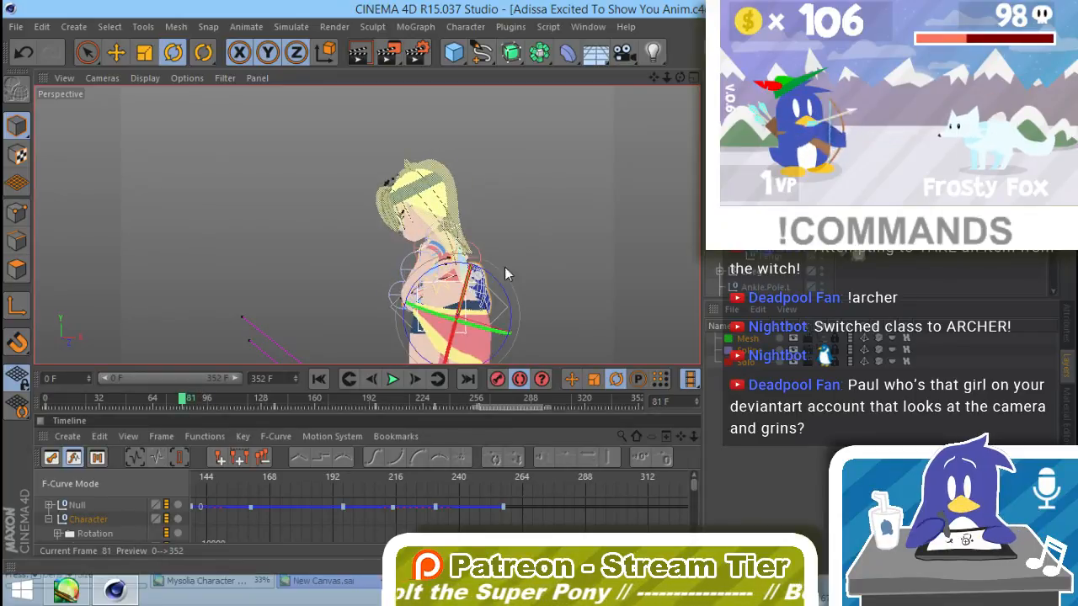
{"action": "left_click_drag", "start_coordinate": [505, 274], "coordinate": [488, 268]}
{"action": "left_click", "coordinate": [462, 343]}
{"action": "left_click_drag", "start_coordinate": [202, 410], "coordinate": [130, 399]}
{"action": "left_click_drag", "start_coordinate": [473, 281], "coordinate": [542, 219]}
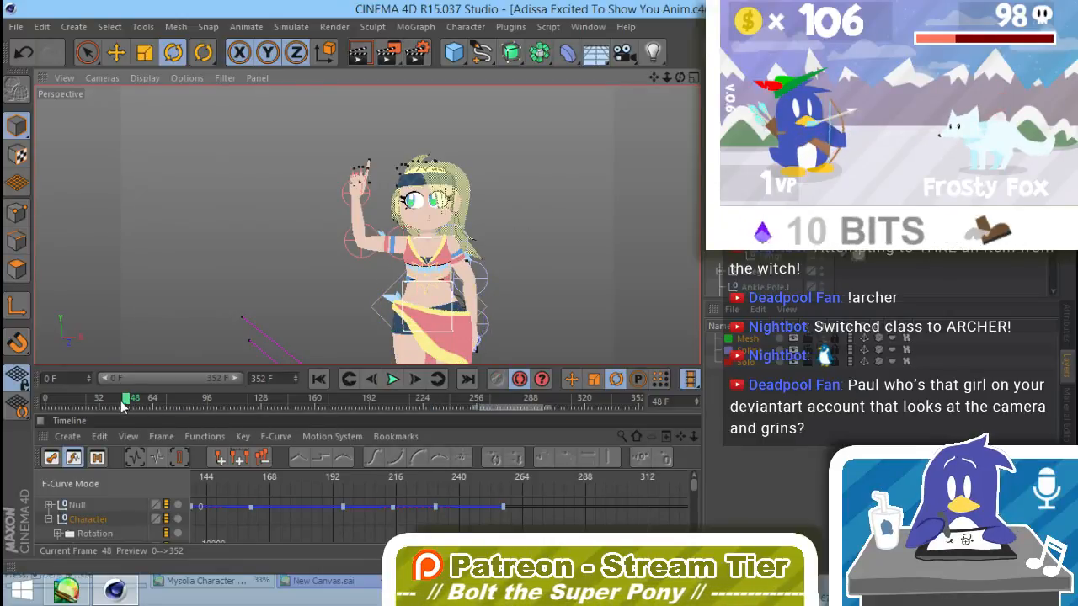
Step: In the plush Null's F-curves, move the rotation keyframe that follows the frame 136 key to frame 159 so the plush stands upright there
{"action": "left_click_drag", "start_coordinate": [122, 405], "coordinate": [354, 421]}
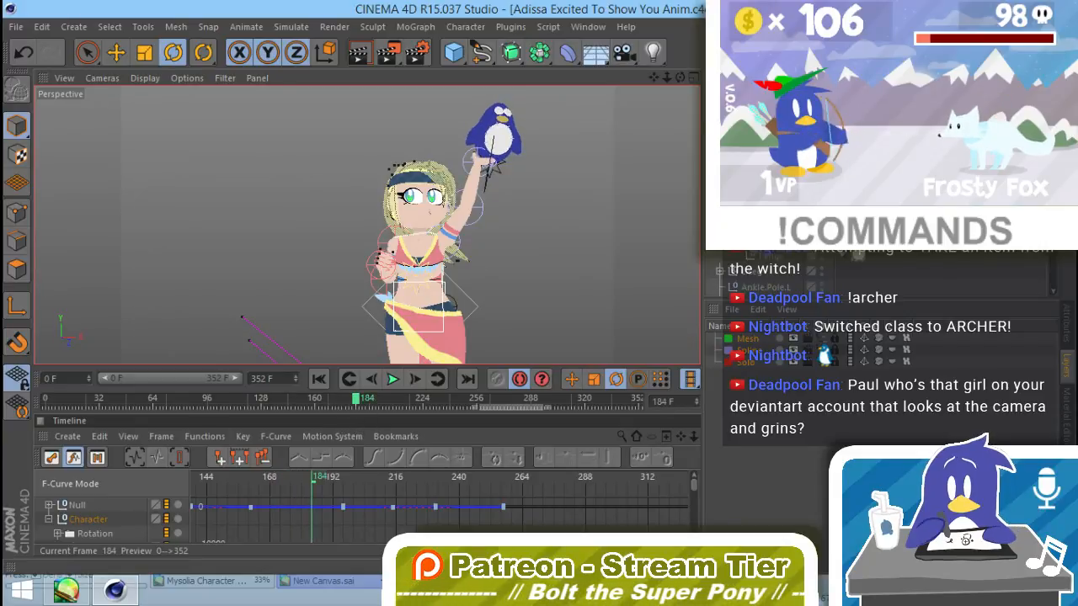
{"action": "left_click", "coordinate": [497, 142]}
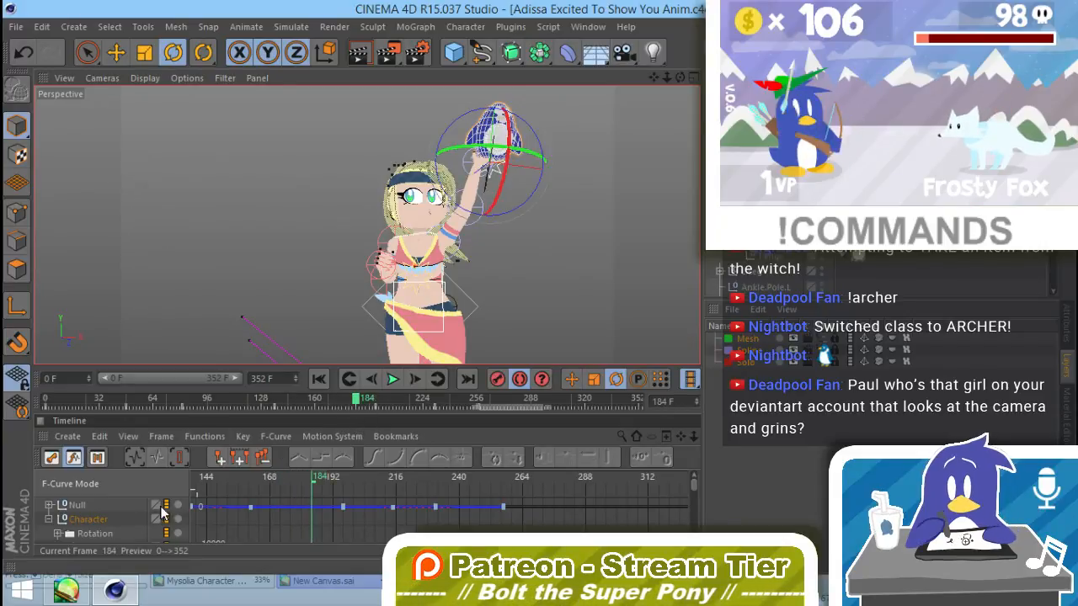
{"action": "left_click", "coordinate": [95, 507]}
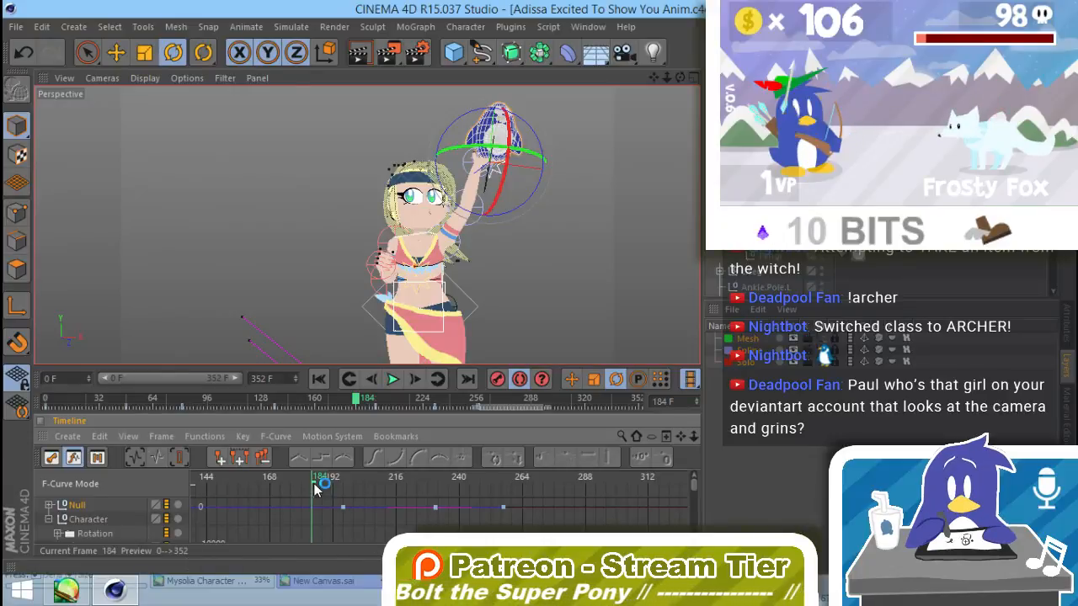
{"action": "mouse_move", "coordinate": [315, 490]}
{"action": "left_mouse_down"}
{"action": "mouse_move", "coordinate": [275, 469]}
{"action": "mouse_move", "coordinate": [236, 469]}
{"action": "mouse_move", "coordinate": [249, 471]}
{"action": "left_mouse_up"}
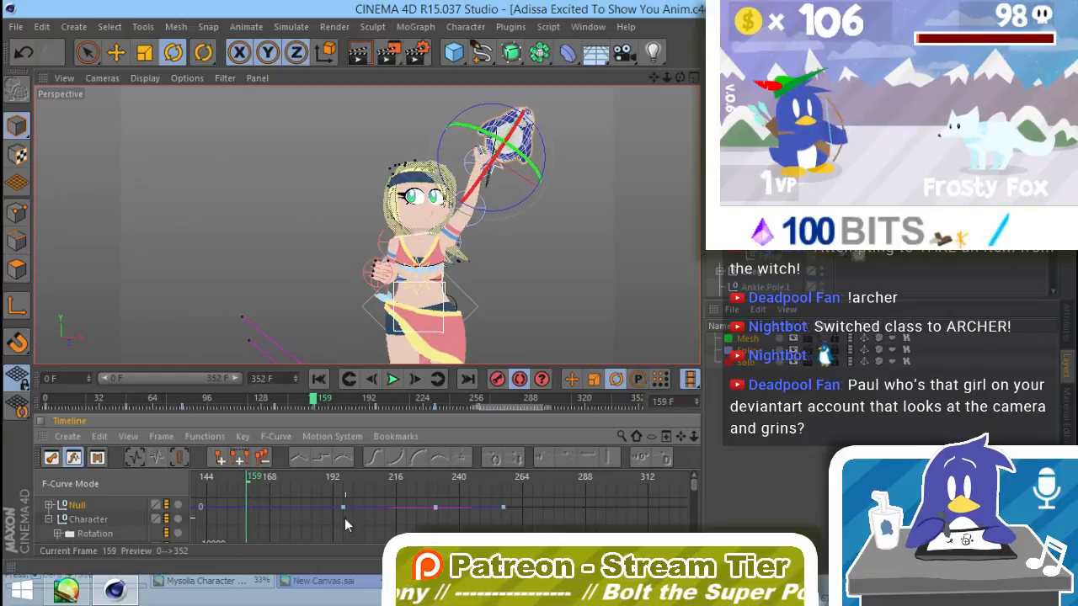
{"action": "left_click_drag", "start_coordinate": [343, 513], "coordinate": [258, 511]}
{"action": "key", "text": "ctrl+z"}
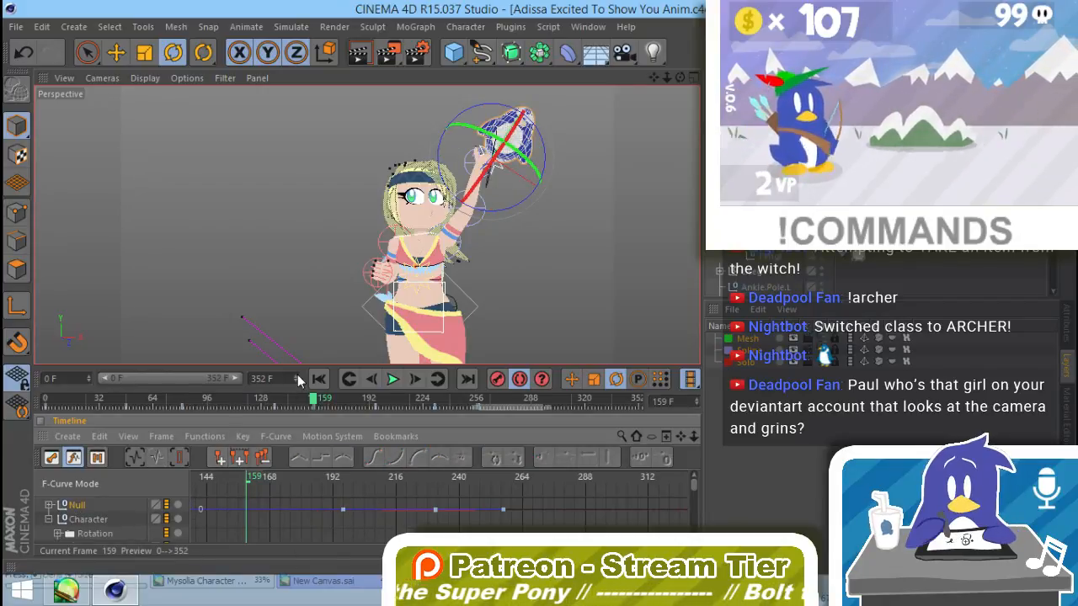
{"action": "left_click", "coordinate": [130, 457]}
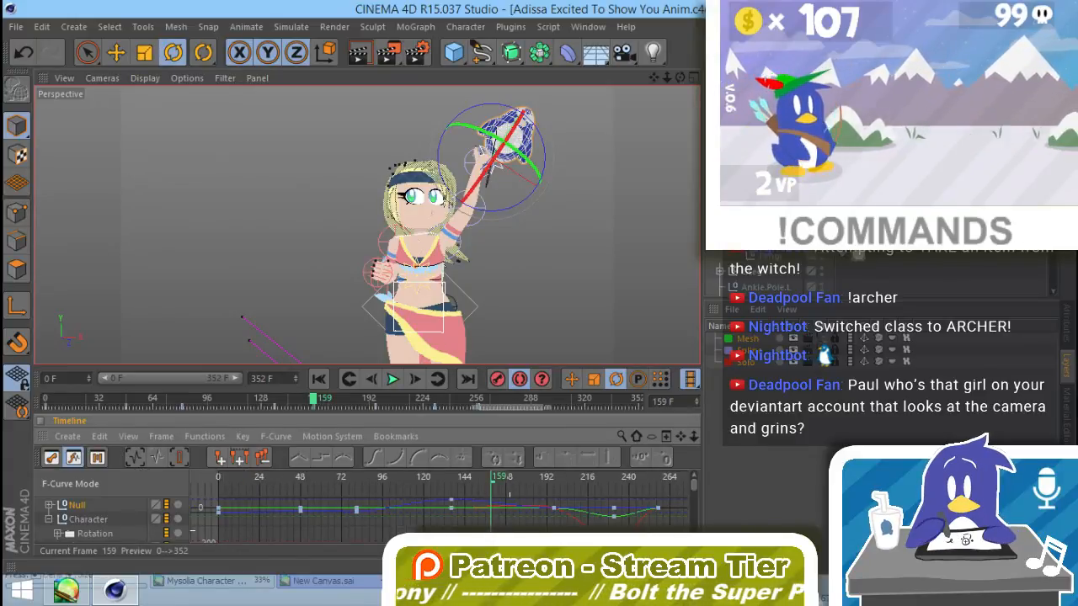
{"action": "left_click", "coordinate": [562, 515]}
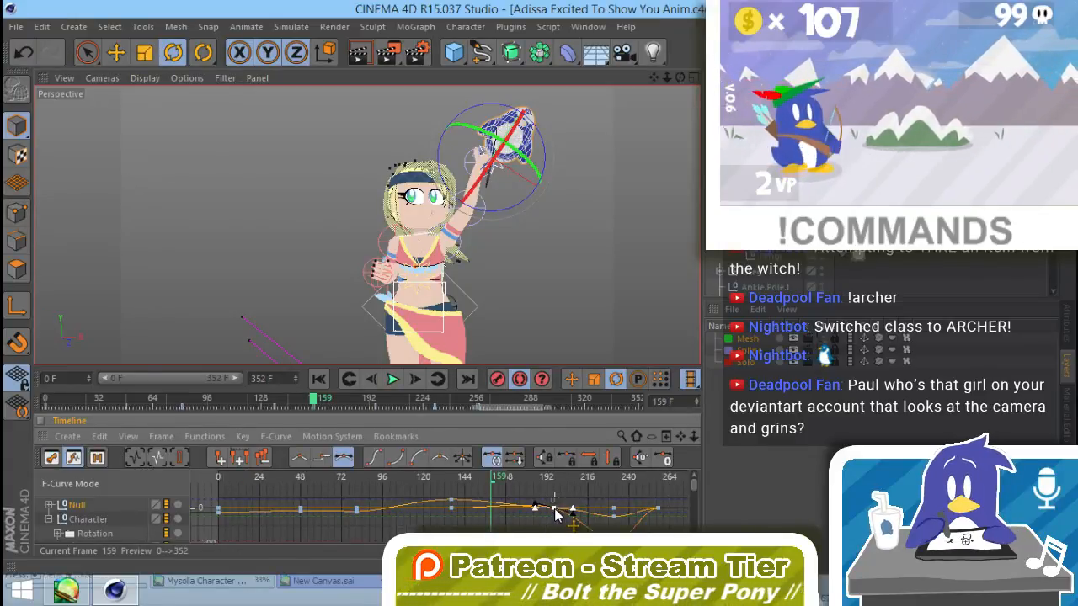
{"action": "left_click_drag", "start_coordinate": [556, 515], "coordinate": [495, 515]}
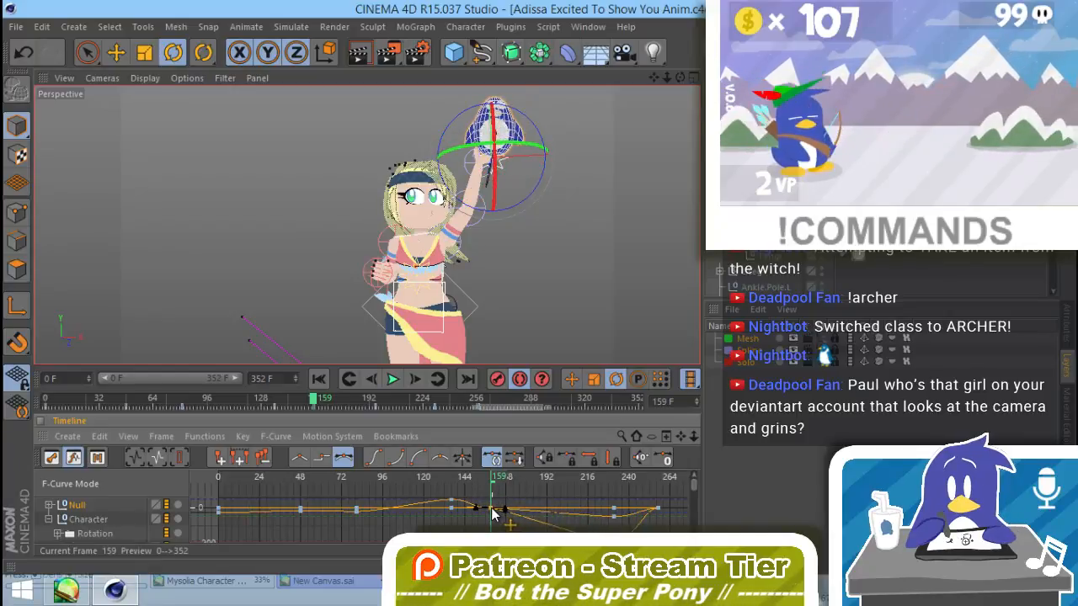
{"action": "left_click", "coordinate": [590, 295]}
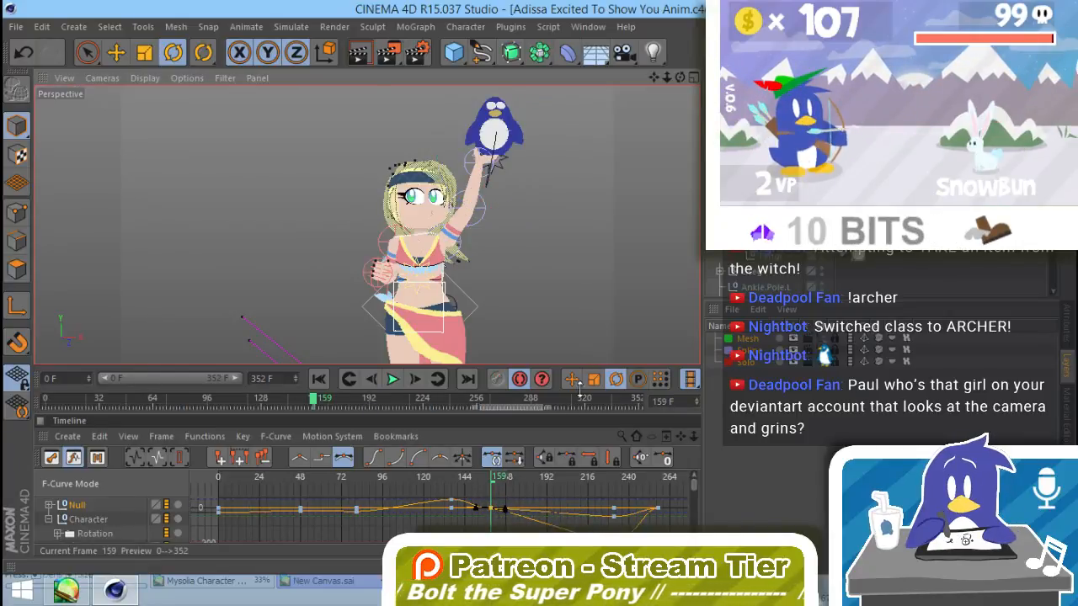
Step: Scrub ahead to frame 223 to check how the plush turns when she lowers it in front of her
{"action": "left_click_drag", "start_coordinate": [497, 478], "coordinate": [661, 469]}
{"action": "left_click", "coordinate": [606, 478]}
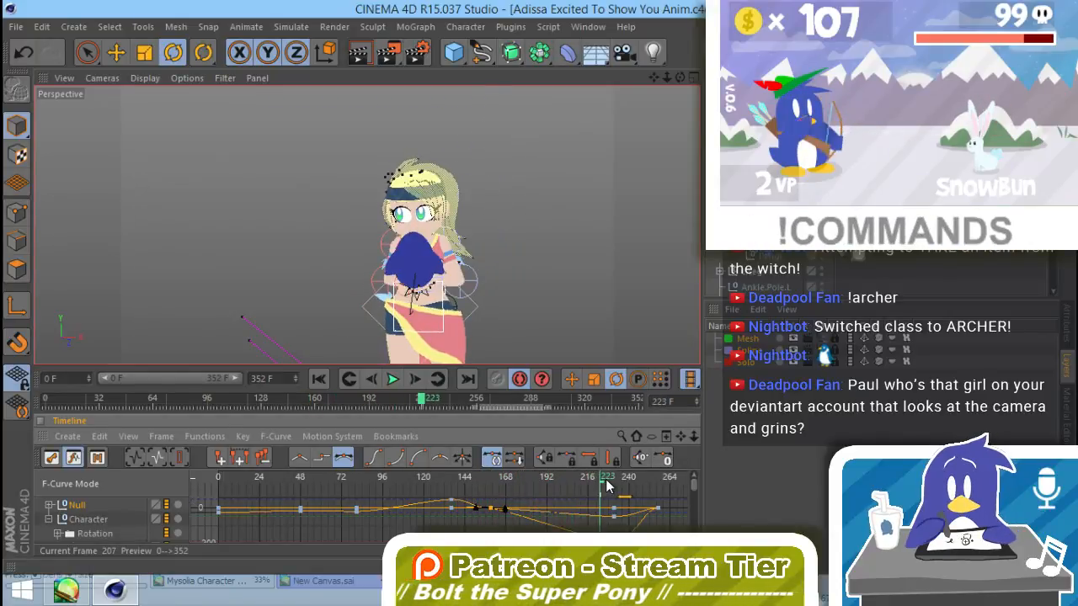
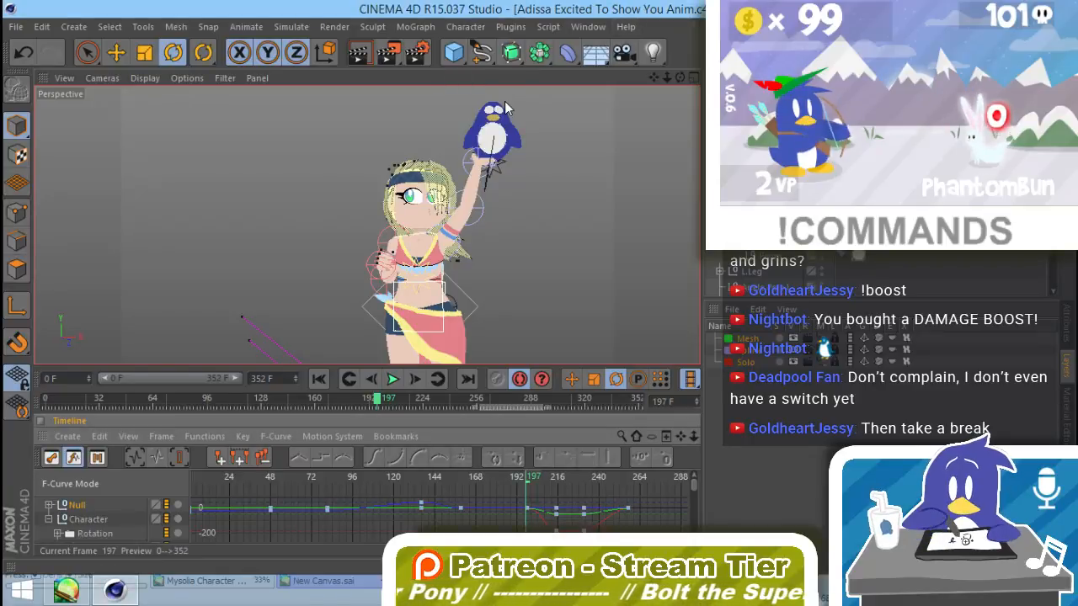
Step: Render the animation to the Picture Viewer without saving to a file, and stop the render at about frame 286
{"action": "left_click", "coordinate": [369, 27]}
{"action": "mouse_move", "coordinate": [334, 26]}
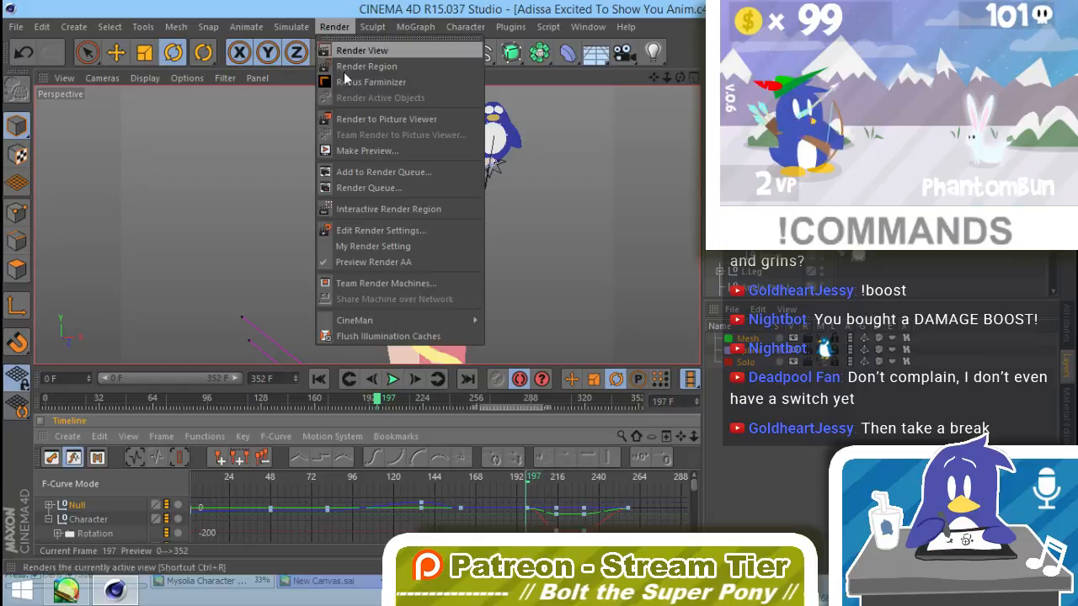
{"action": "left_click", "coordinate": [387, 150]}
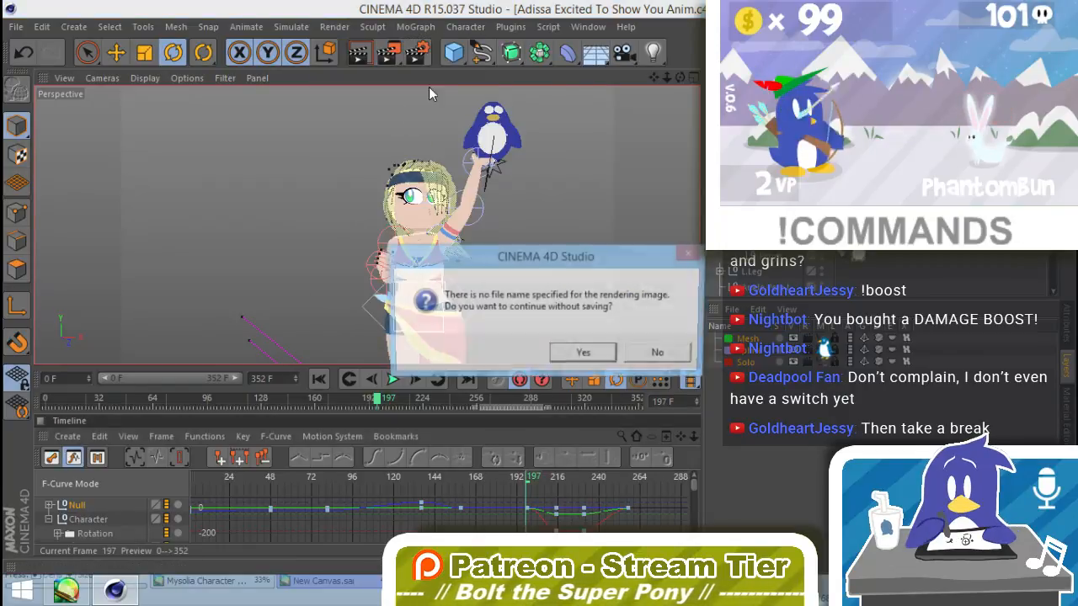
{"action": "left_click", "coordinate": [582, 357]}
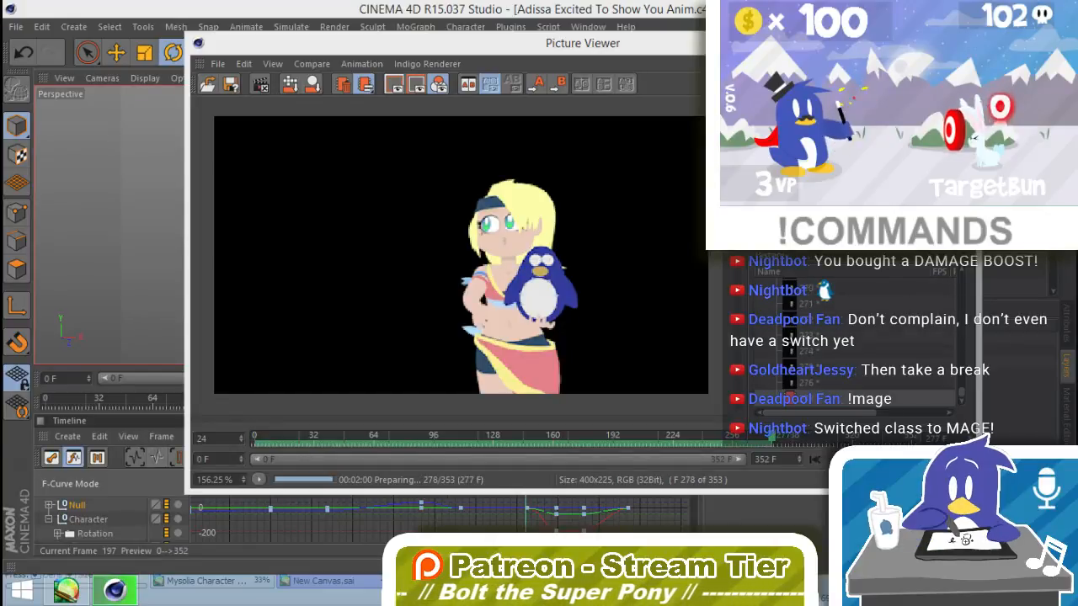
{"action": "left_click", "coordinate": [261, 84]}
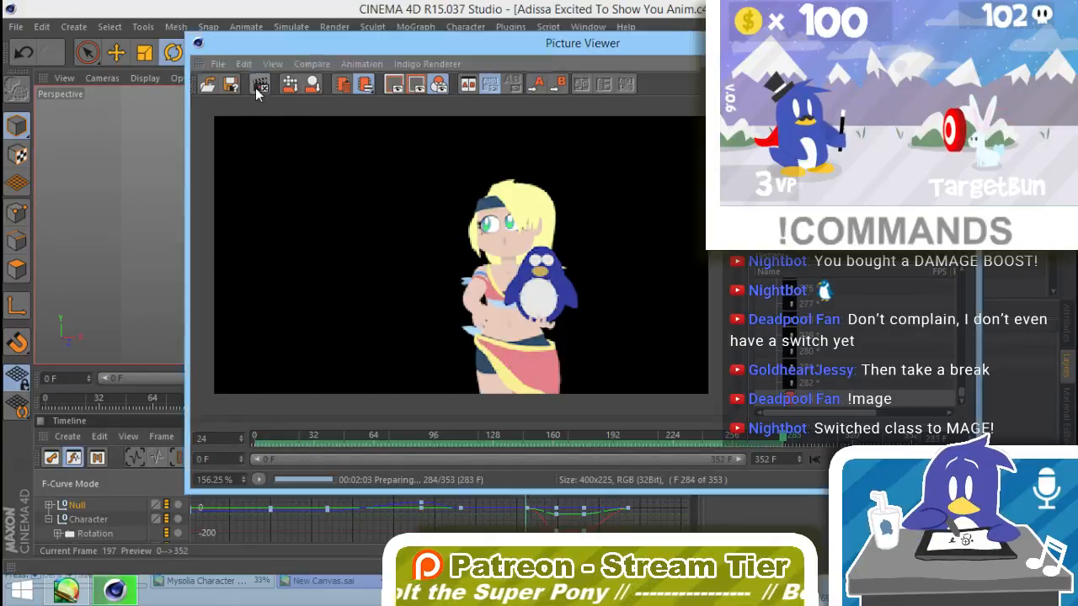
{"action": "left_click", "coordinate": [560, 353]}
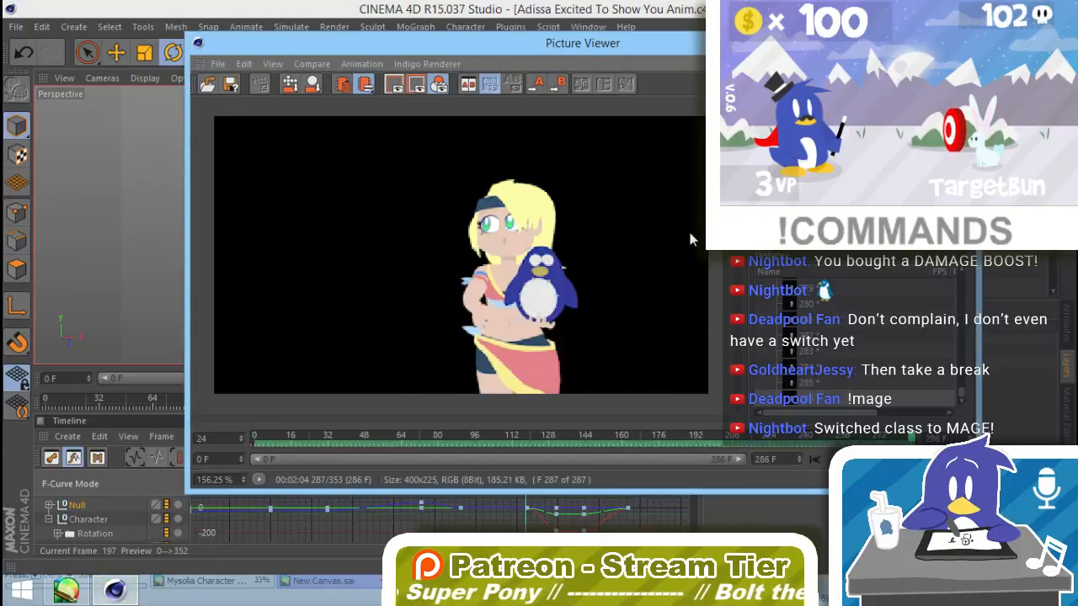
Step: Play back the rendered frames, scrub back to frame 0 and replay from there to check the penguin plush's motion
{"action": "left_click", "coordinate": [814, 460]}
{"action": "left_click", "coordinate": [879, 459]}
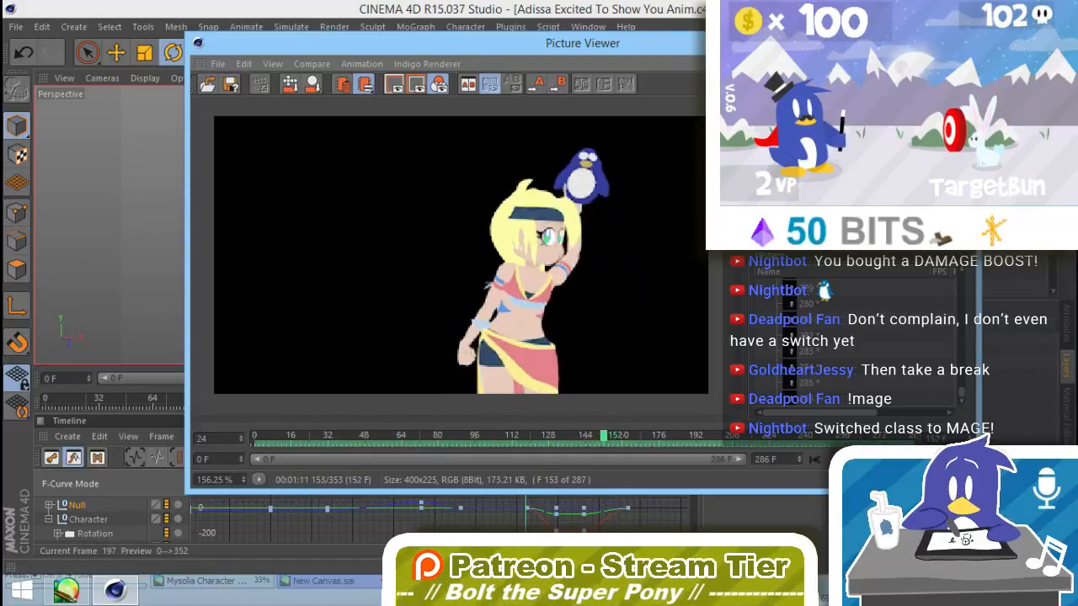
{"action": "left_click_drag", "start_coordinate": [626, 443], "coordinate": [439, 461]}
{"action": "left_click_drag", "start_coordinate": [402, 455], "coordinate": [110, 544]}
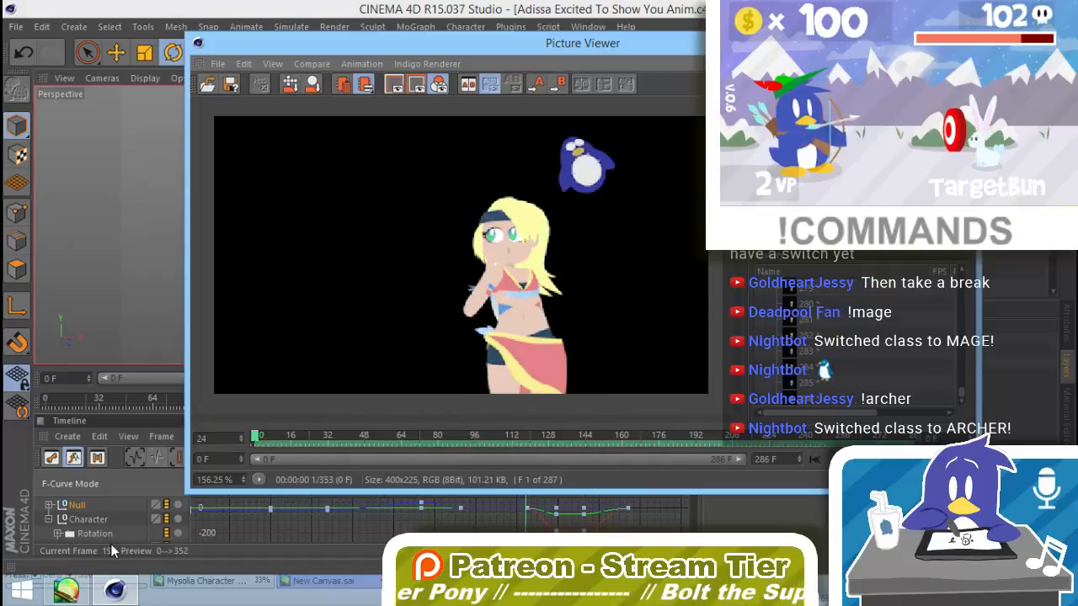
{"action": "left_click", "coordinate": [872, 460]}
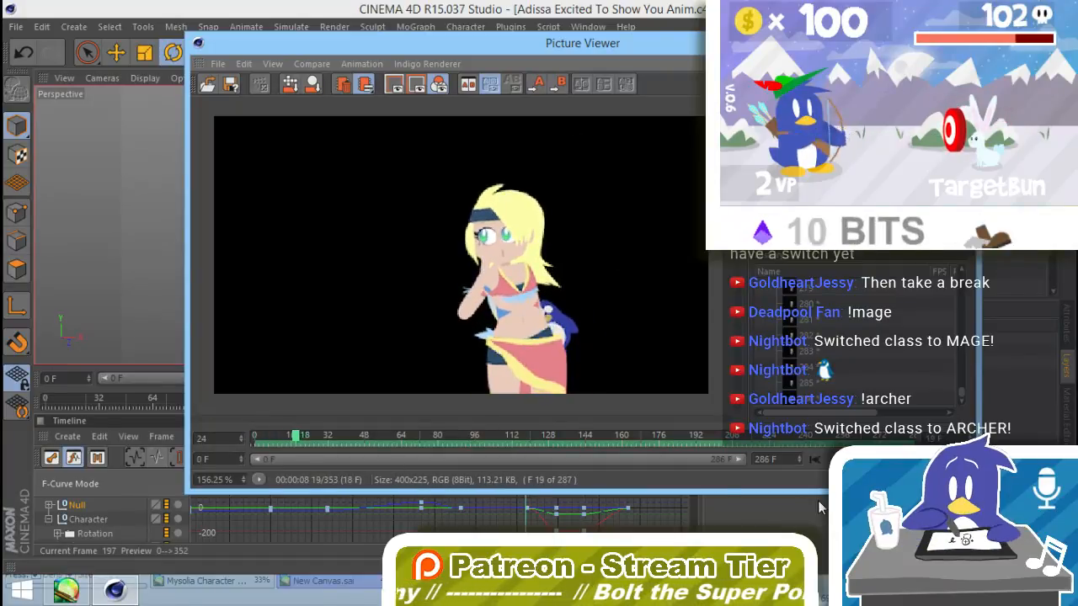
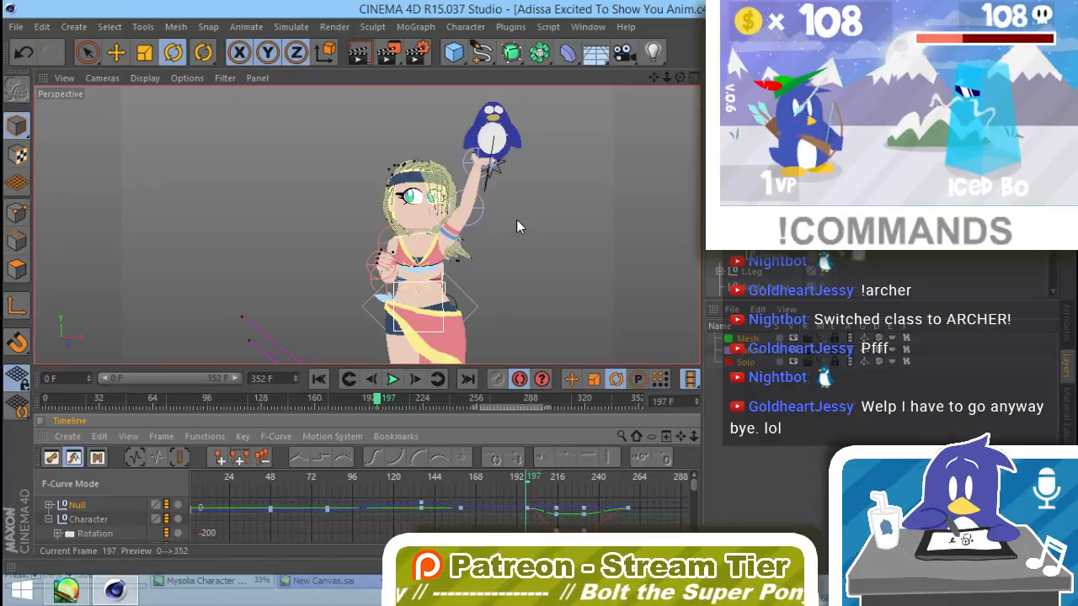
Step: Scrub the animation to frame 54 and inspect the character's arm and plush pose there
{"action": "left_click_drag", "start_coordinate": [506, 260], "coordinate": [526, 224]}
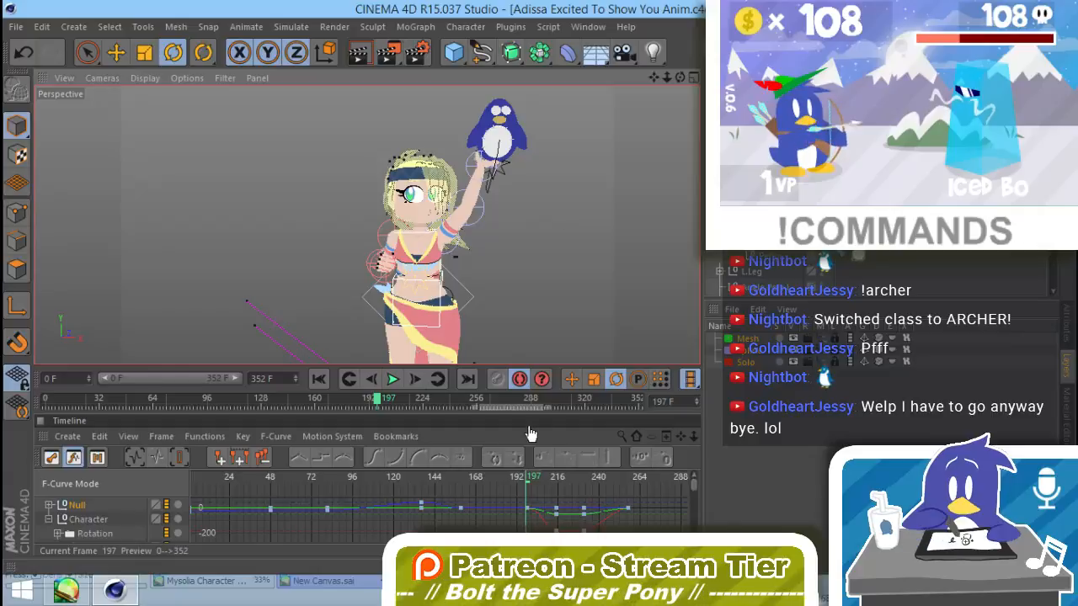
{"action": "left_click_drag", "start_coordinate": [137, 401], "coordinate": [138, 403]}
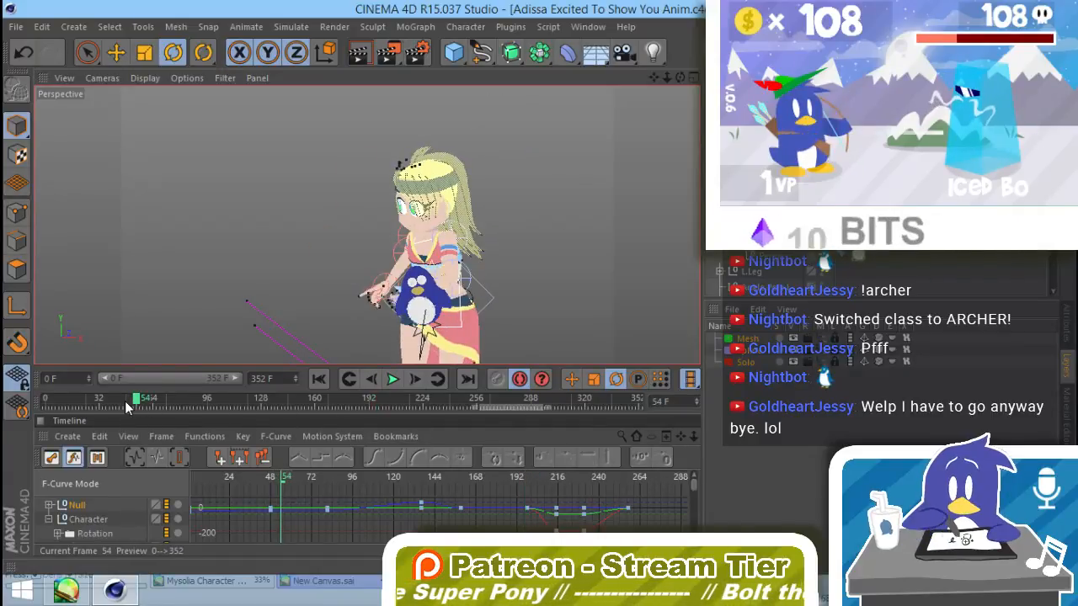
{"action": "left_click", "coordinate": [282, 397]}
{"action": "left_click_drag", "start_coordinate": [144, 401], "coordinate": [134, 401]}
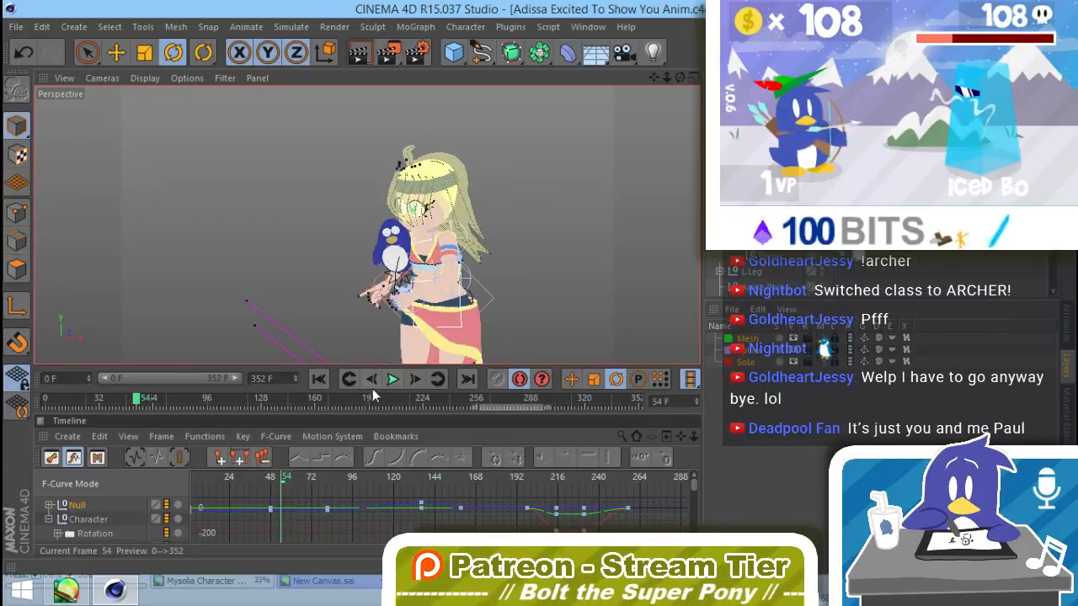
Step: Enlarge the Timeline area and frame the viewport on the hand next to the plush
{"action": "left_click_drag", "start_coordinate": [383, 366], "coordinate": [395, 232]}
{"action": "left_click_drag", "start_coordinate": [367, 280], "coordinate": [367, 272]}
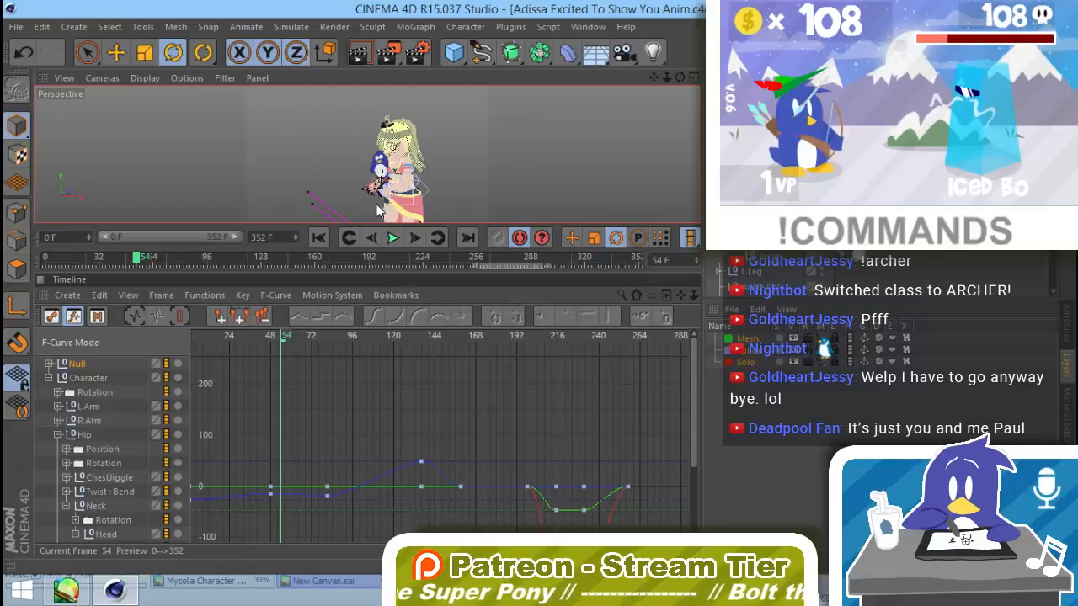
{"action": "scroll", "coordinate": [381, 173], "scroll_direction": "up", "scroll_amount": 5}
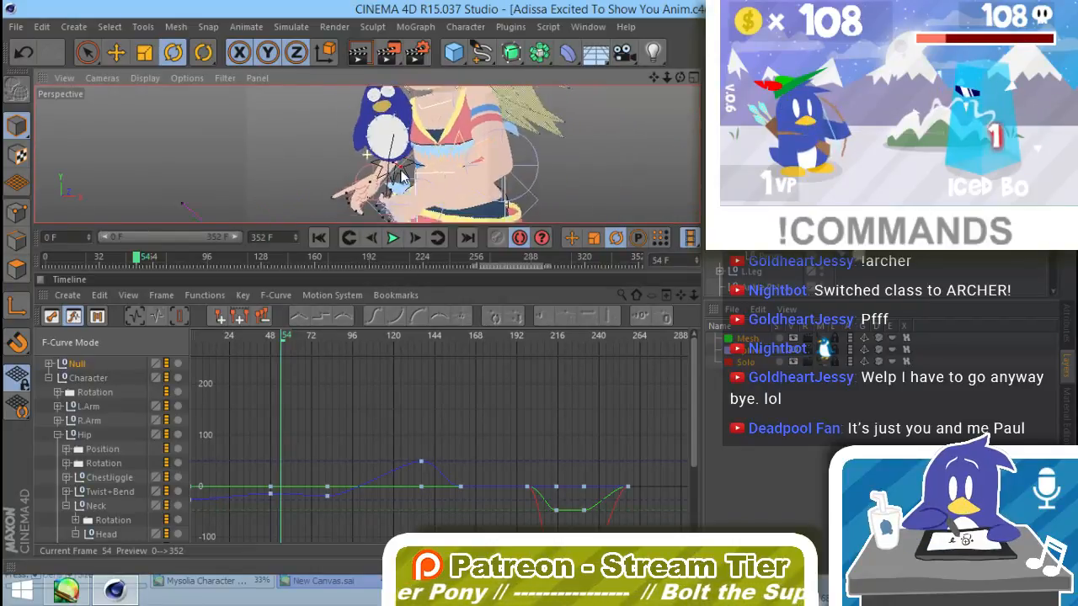
{"action": "scroll", "coordinate": [412, 140], "scroll_direction": "up", "scroll_amount": 2}
{"action": "left_click_drag", "start_coordinate": [434, 132], "coordinate": [375, 196], "text": "alt"}
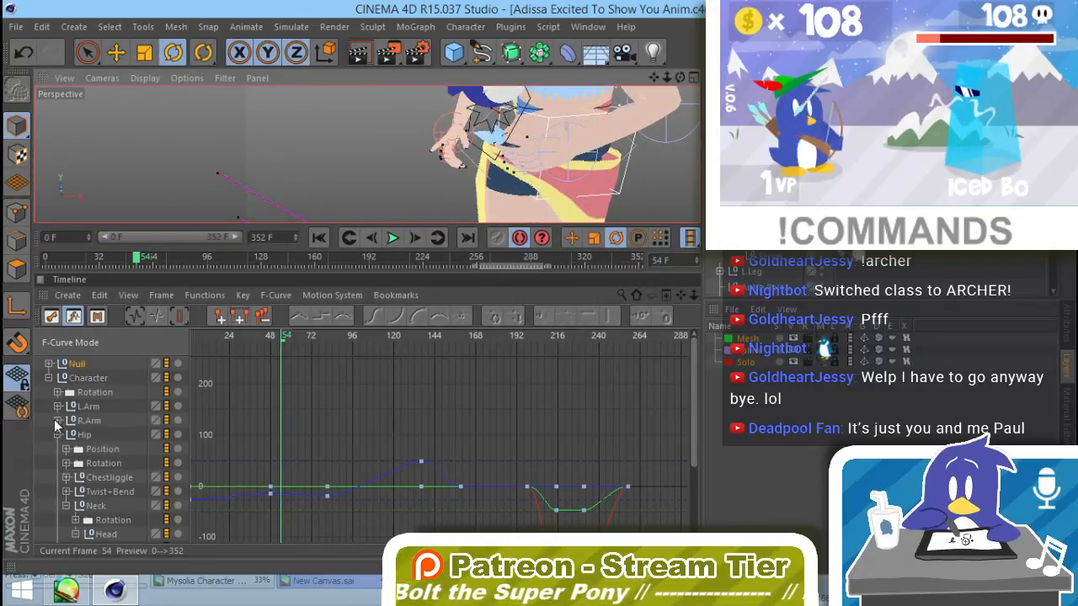
Step: Collapse the Hip hierarchy and expand R.Arm through Shoulder and Elbow down to the Wrist tracks
{"action": "left_click", "coordinate": [57, 420]}
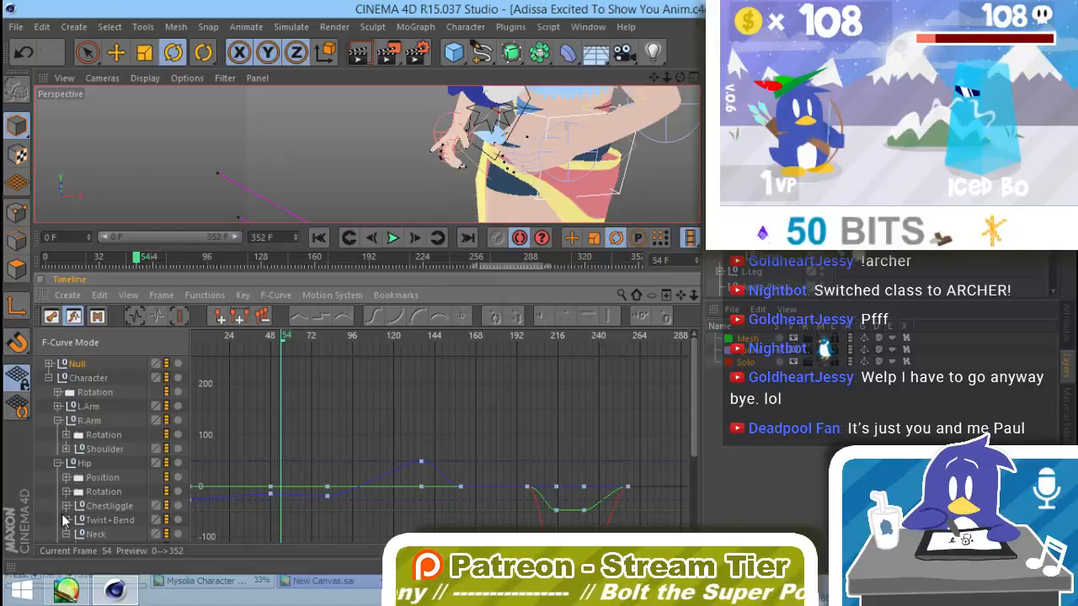
{"action": "left_click", "coordinate": [58, 463]}
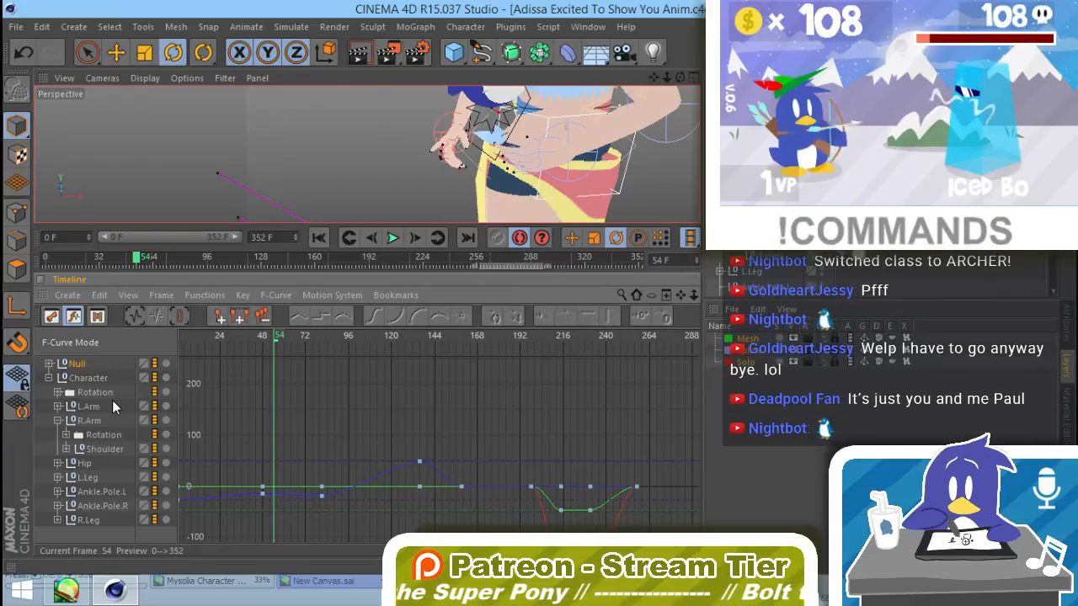
{"action": "left_click", "coordinate": [66, 449]}
{"action": "left_click", "coordinate": [76, 478]}
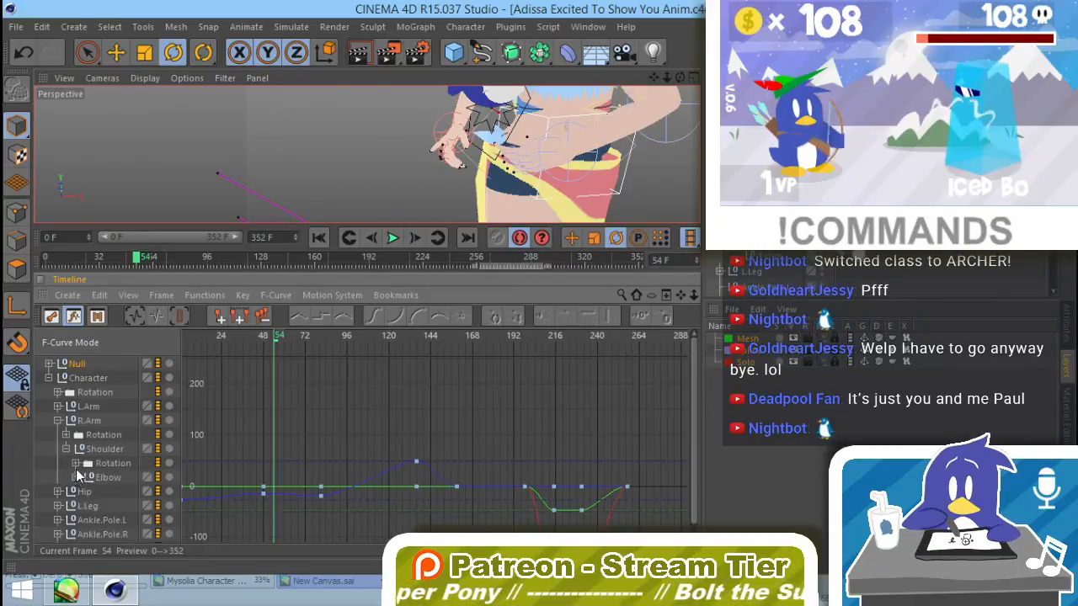
{"action": "left_click", "coordinate": [84, 505]}
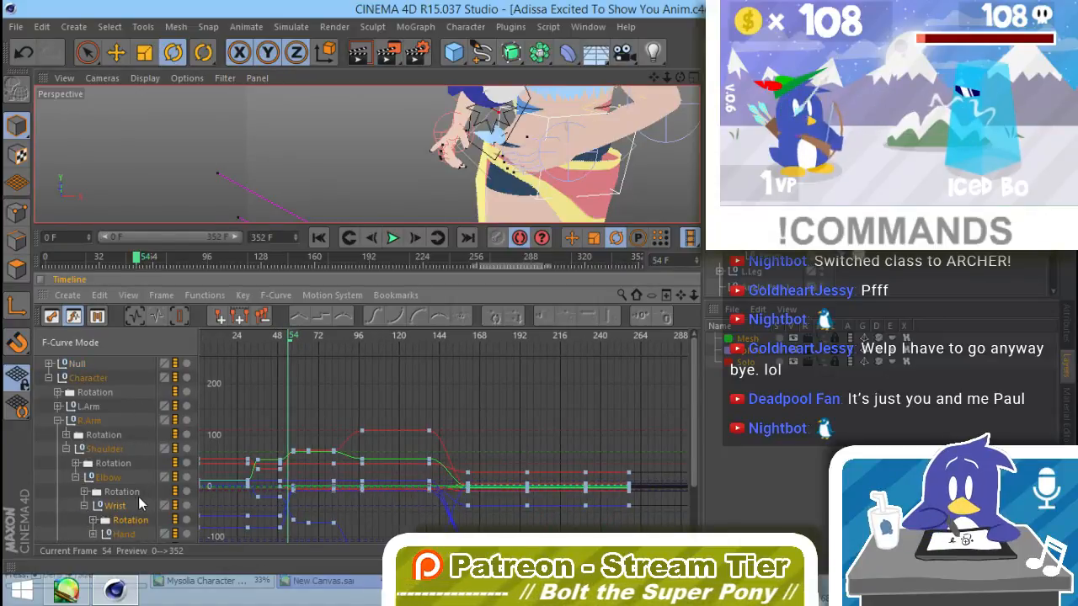
Step: Display the F-curves of the Hand under R.Arm and frame their early keys
{"action": "scroll", "coordinate": [145, 404], "scroll_direction": "down", "scroll_amount": 3}
{"action": "left_click", "coordinate": [122, 469]}
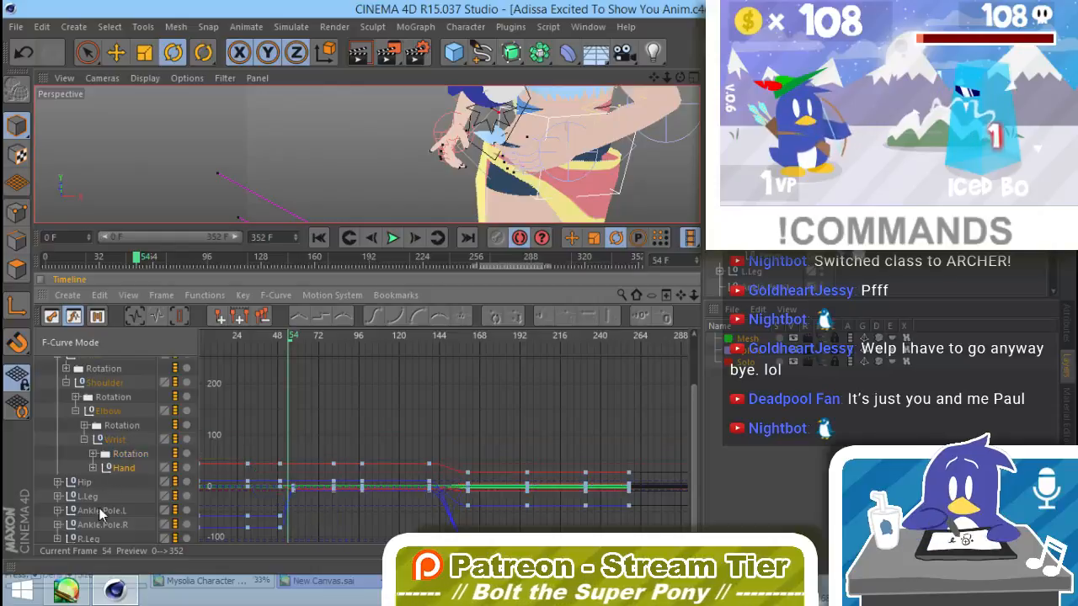
{"action": "middle_click_drag", "start_coordinate": [369, 414], "coordinate": [424, 384], "text": "alt"}
{"action": "scroll", "coordinate": [108, 421], "scroll_direction": "up", "scroll_amount": 2}
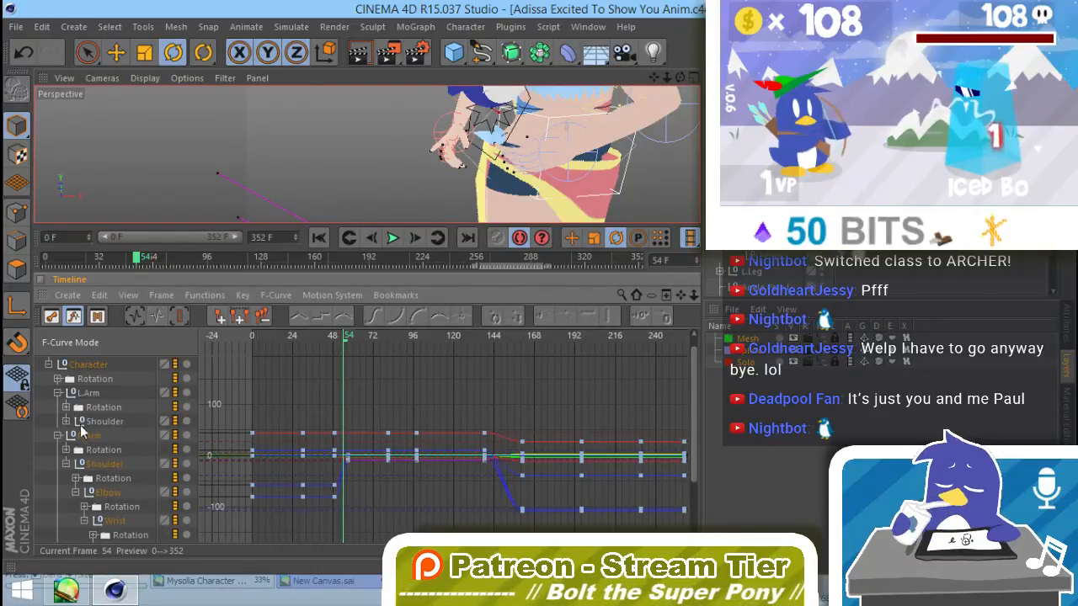
Step: Display the L.Arm F-curves and try soloing individual arm tracks in the Timeline
{"action": "left_click", "coordinate": [82, 396]}
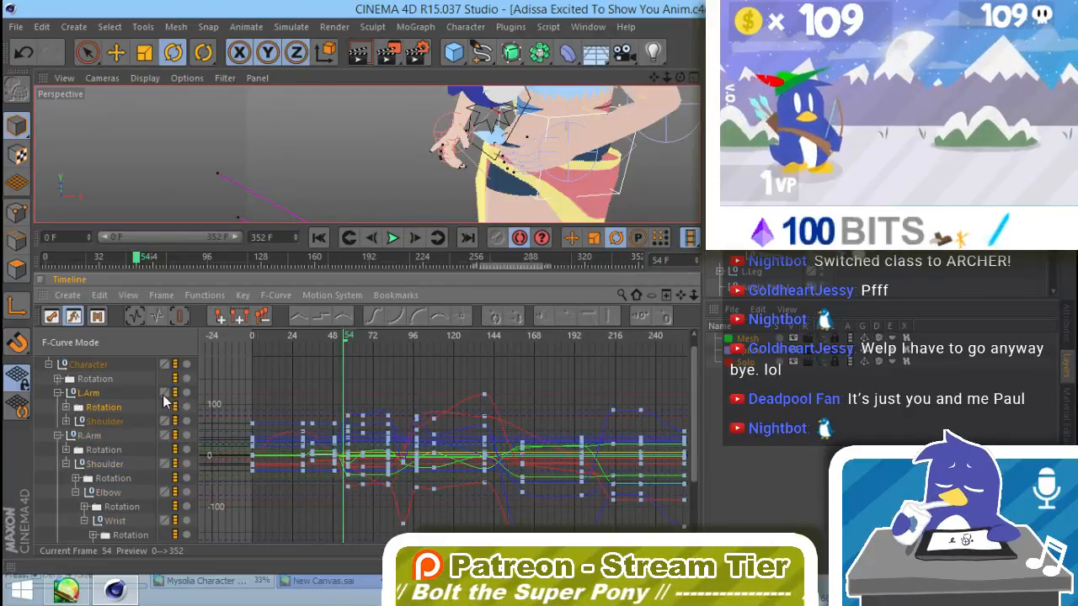
{"action": "right_click", "coordinate": [165, 399]}
{"action": "left_click", "coordinate": [94, 396]}
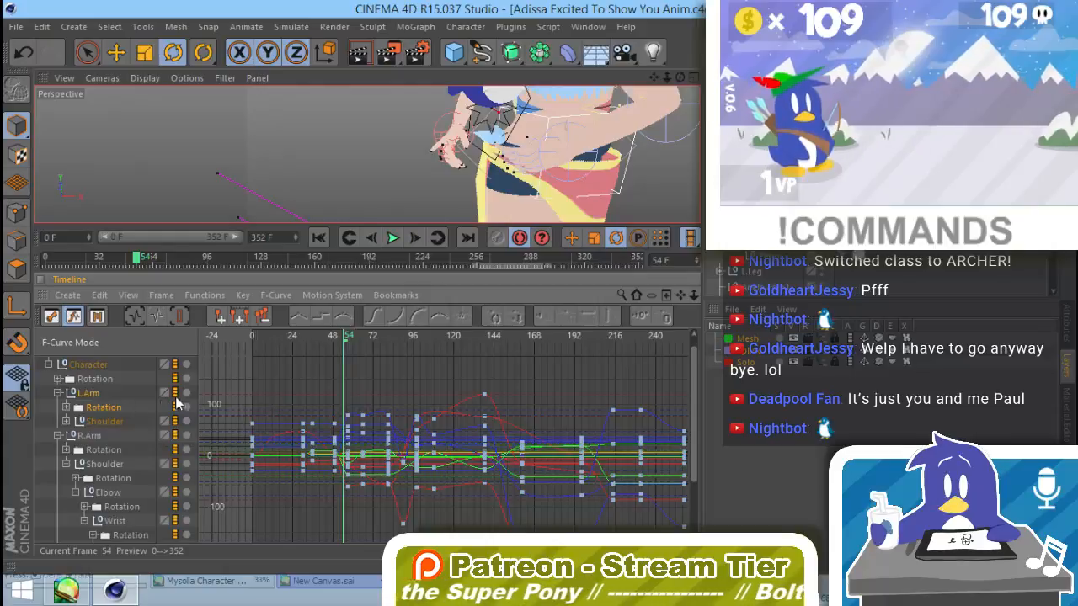
{"action": "left_click", "coordinate": [186, 394]}
{"action": "left_click", "coordinate": [186, 394]}
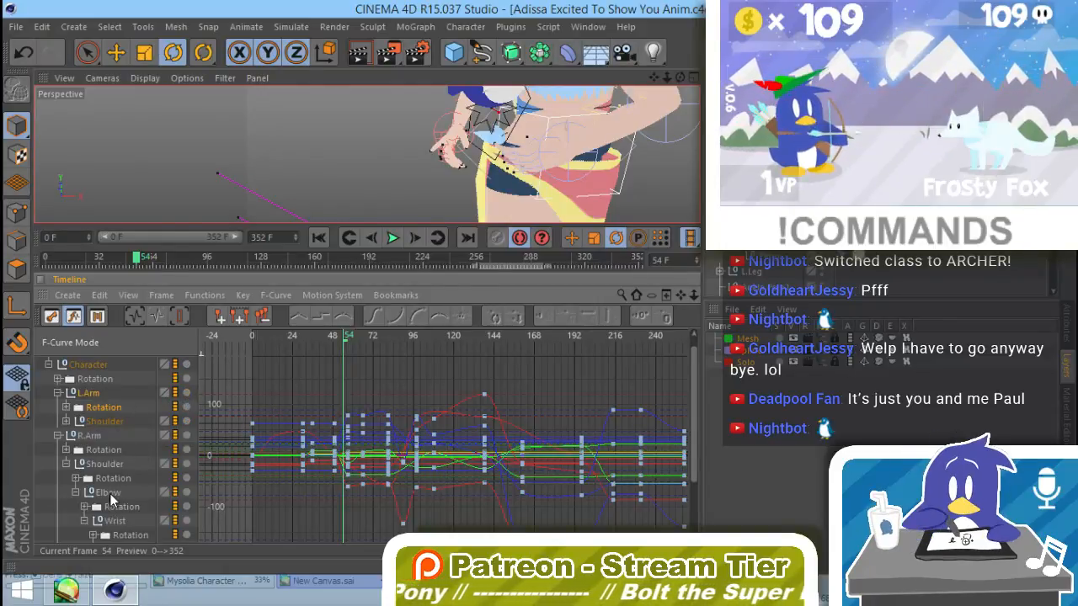
{"action": "scroll", "coordinate": [120, 471], "scroll_direction": "down", "scroll_amount": 1}
{"action": "scroll", "coordinate": [151, 410], "scroll_direction": "down", "scroll_amount": 2}
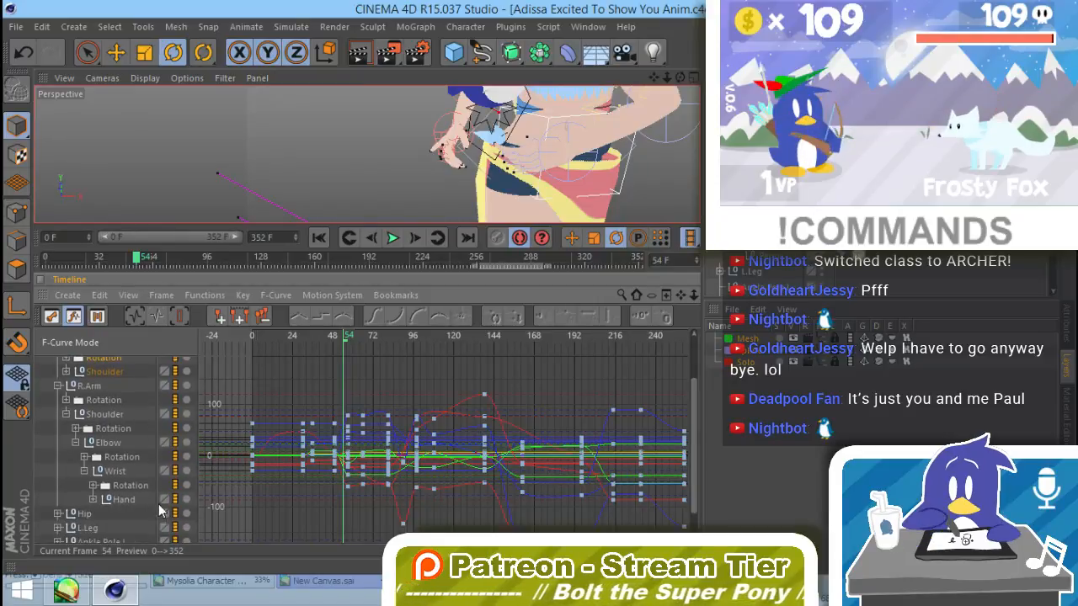
{"action": "scroll", "coordinate": [135, 446], "scroll_direction": "up", "scroll_amount": 3}
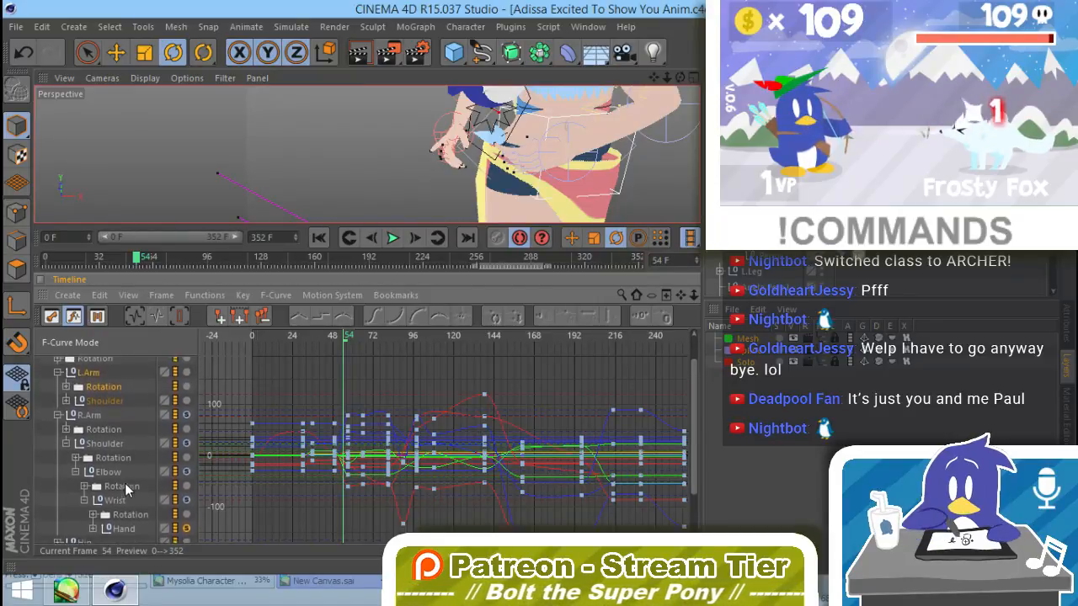
{"action": "scroll", "coordinate": [128, 397], "scroll_direction": "up", "scroll_amount": 2}
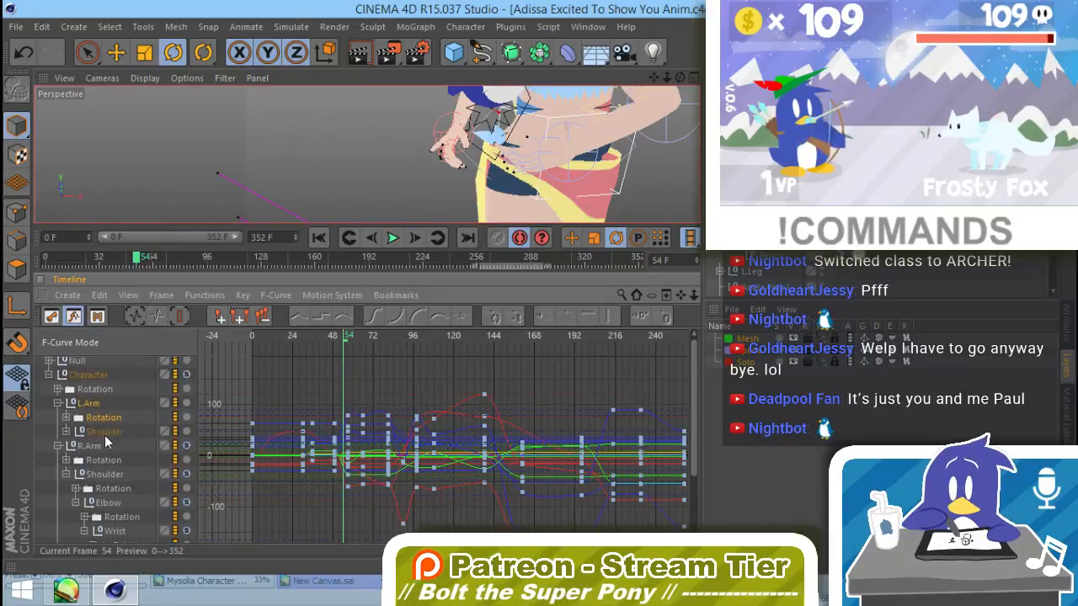
Step: Expand L.Arm down to its Wrist and display the full range of F-curves for the whole R.Arm hierarchy
{"action": "left_click", "coordinate": [66, 431]}
{"action": "left_click", "coordinate": [75, 460]}
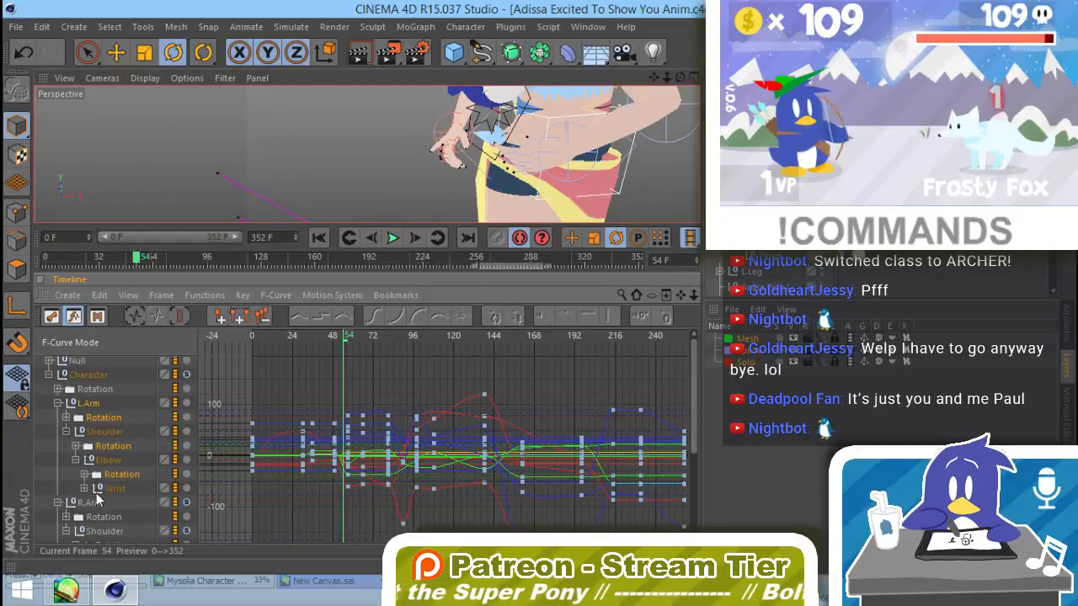
{"action": "left_click", "coordinate": [92, 506]}
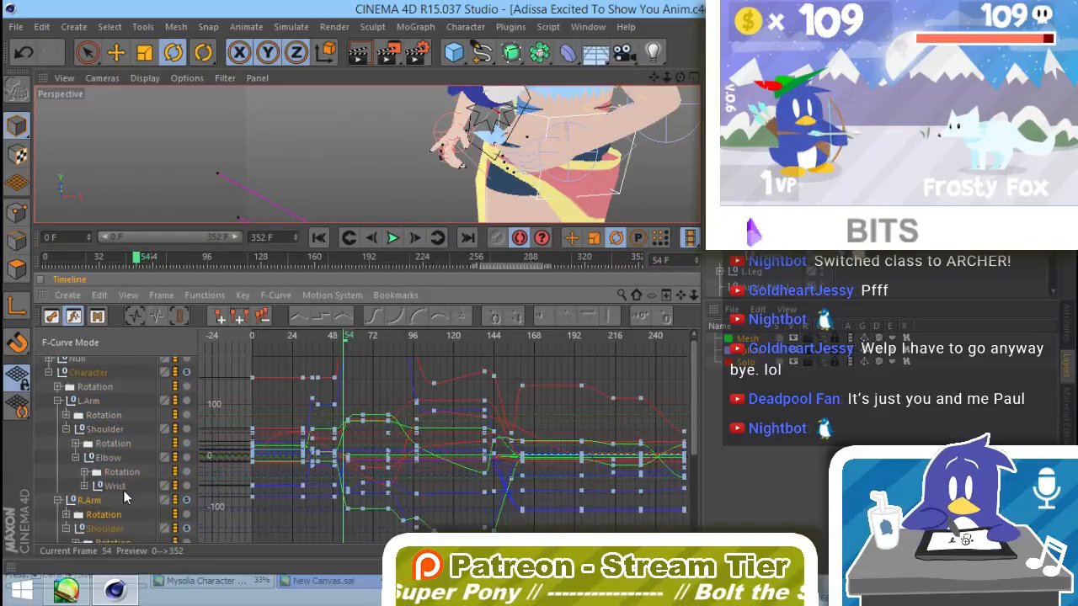
{"action": "scroll", "coordinate": [109, 486], "scroll_direction": "down", "scroll_amount": 3}
{"action": "scroll", "coordinate": [134, 505], "scroll_direction": "down", "scroll_amount": 3}
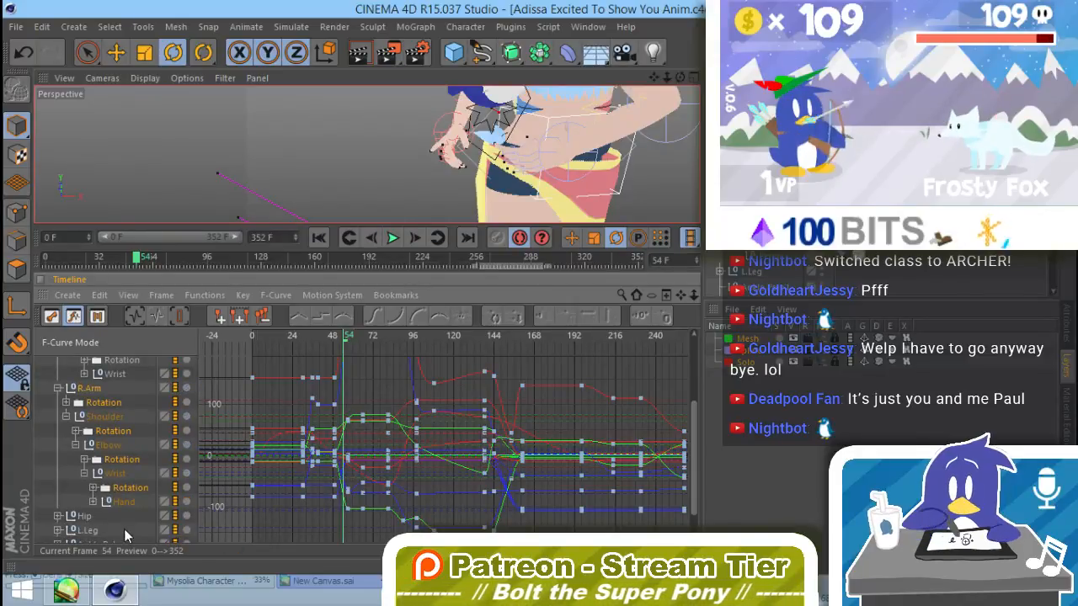
{"action": "right_click_drag", "start_coordinate": [596, 400], "coordinate": [576, 408], "text": "alt"}
{"action": "middle_click_drag", "start_coordinate": [576, 408], "coordinate": [570, 456], "text": "alt"}
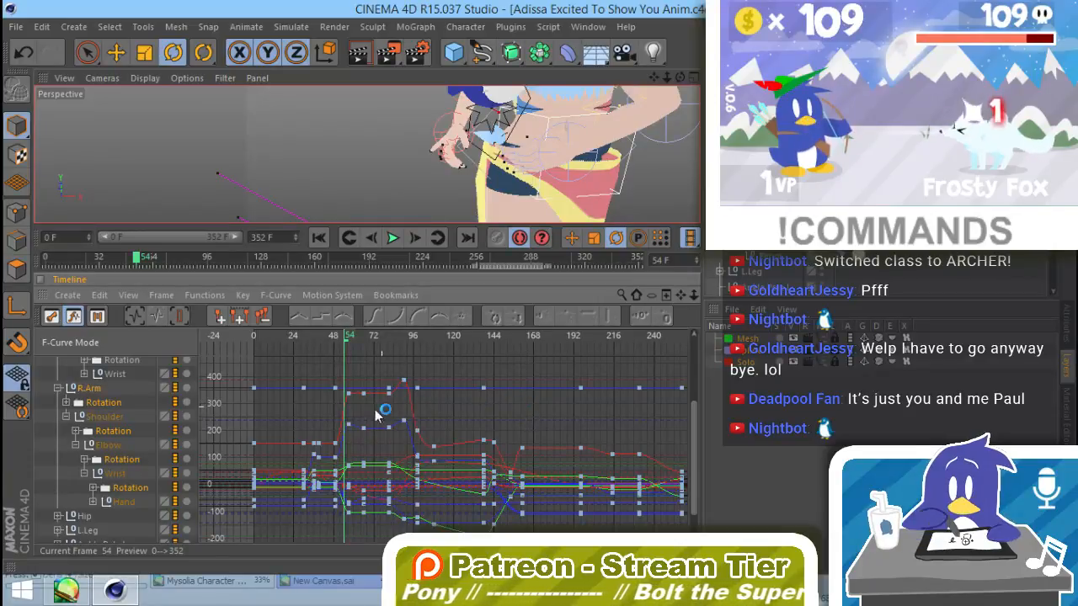
Step: Review the F-curves of the right Hand and the left Wrist, checking Motion Mode and returning to F-Curve Mode
{"action": "left_click", "coordinate": [123, 503]}
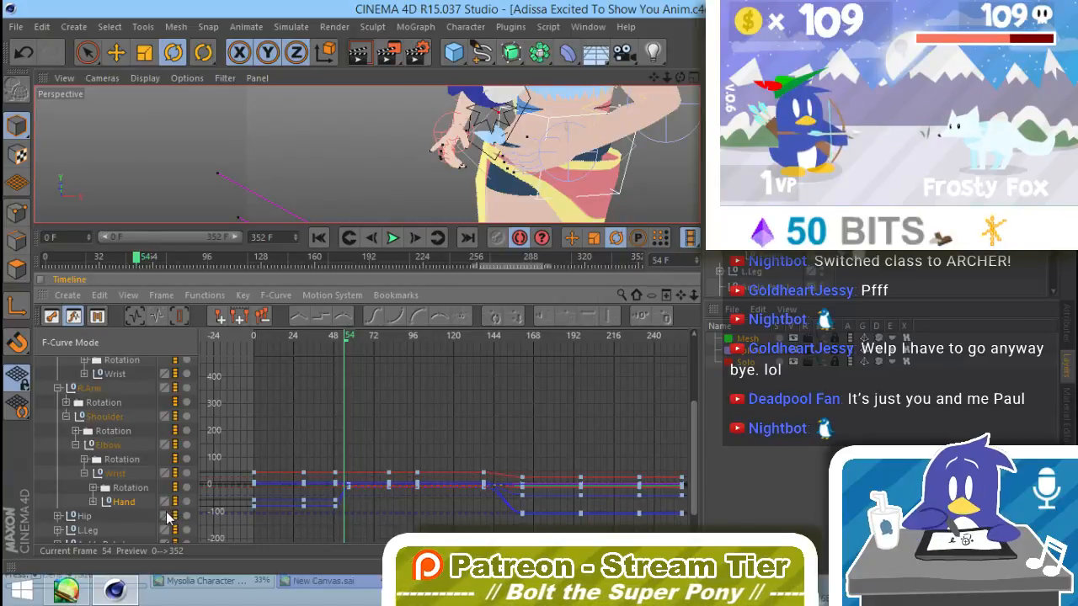
{"action": "left_click", "coordinate": [97, 316]}
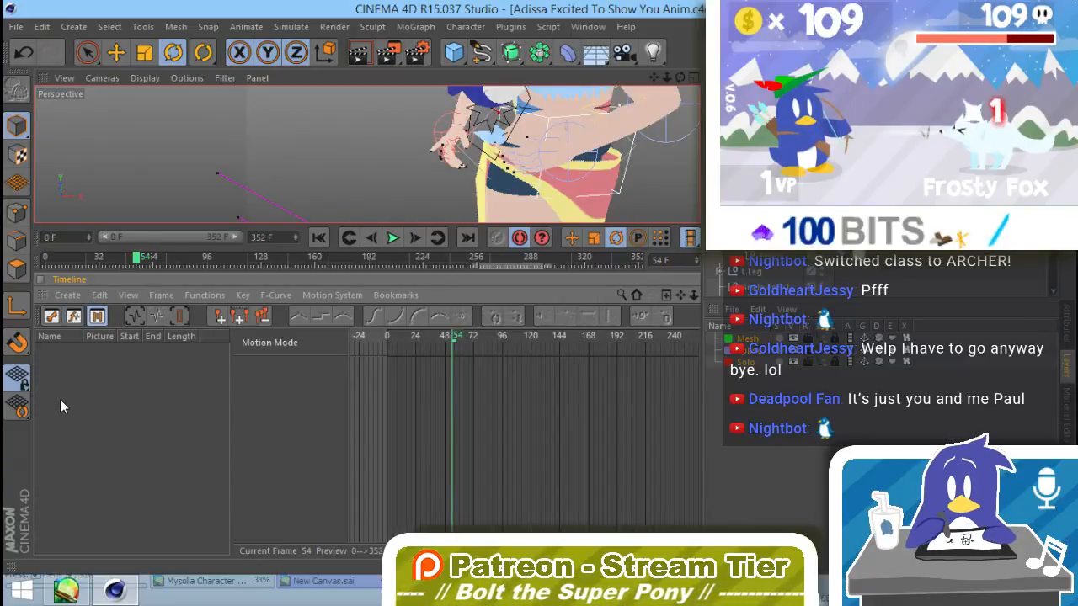
{"action": "left_click", "coordinate": [73, 318]}
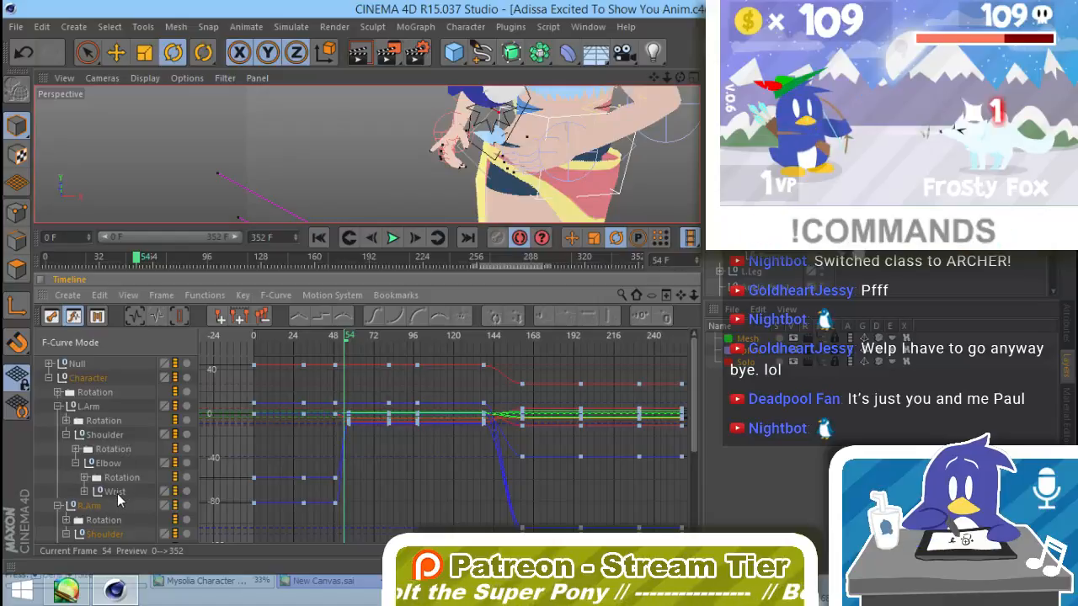
{"action": "left_click", "coordinate": [117, 493]}
{"action": "left_click", "coordinate": [97, 316]}
{"action": "left_click", "coordinate": [73, 317]}
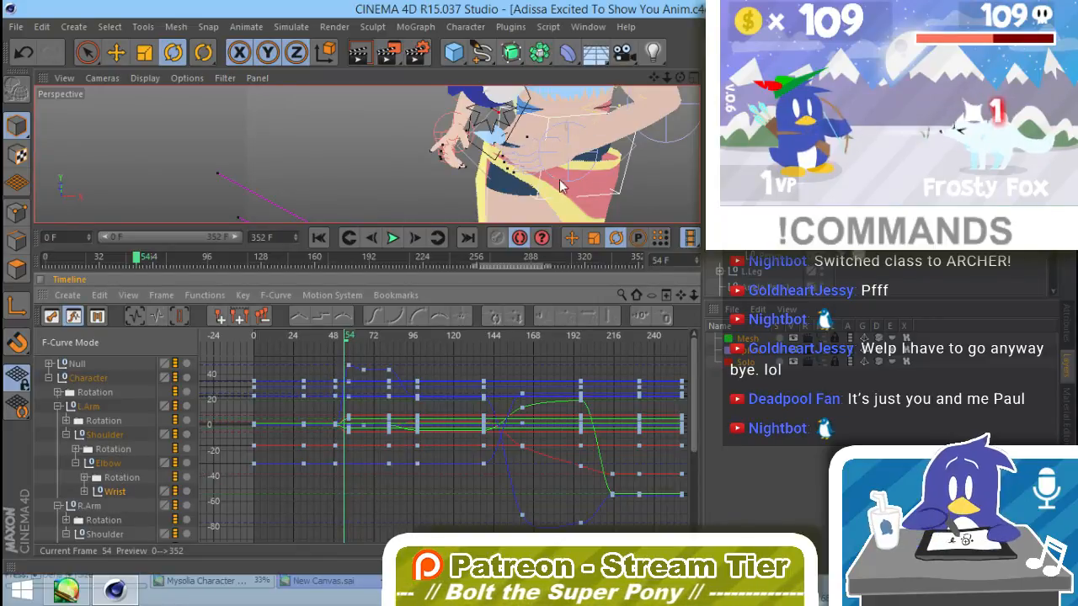
{"action": "left_click_drag", "start_coordinate": [562, 183], "coordinate": [541, 115], "text": "alt"}
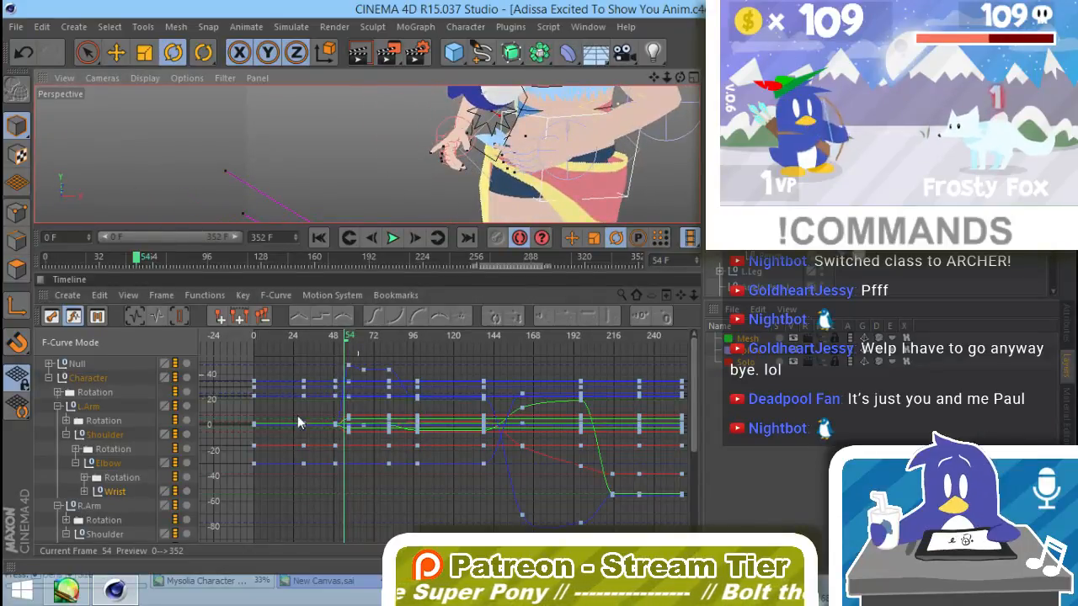
Step: Select the Hand under R.Arm again and frame its F-curve keys from frame 0 to about frame 216
{"action": "left_click", "coordinate": [92, 507]}
{"action": "scroll", "coordinate": [101, 505], "scroll_direction": "down", "scroll_amount": 3}
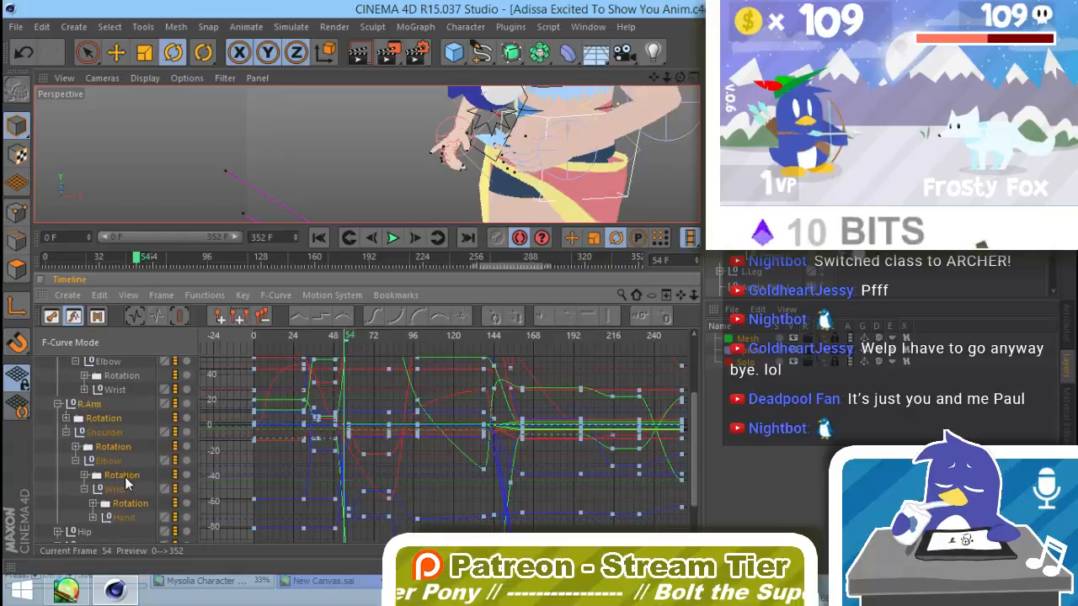
{"action": "left_click", "coordinate": [108, 494]}
{"action": "scroll", "coordinate": [424, 428], "scroll_direction": "down", "scroll_amount": 4}
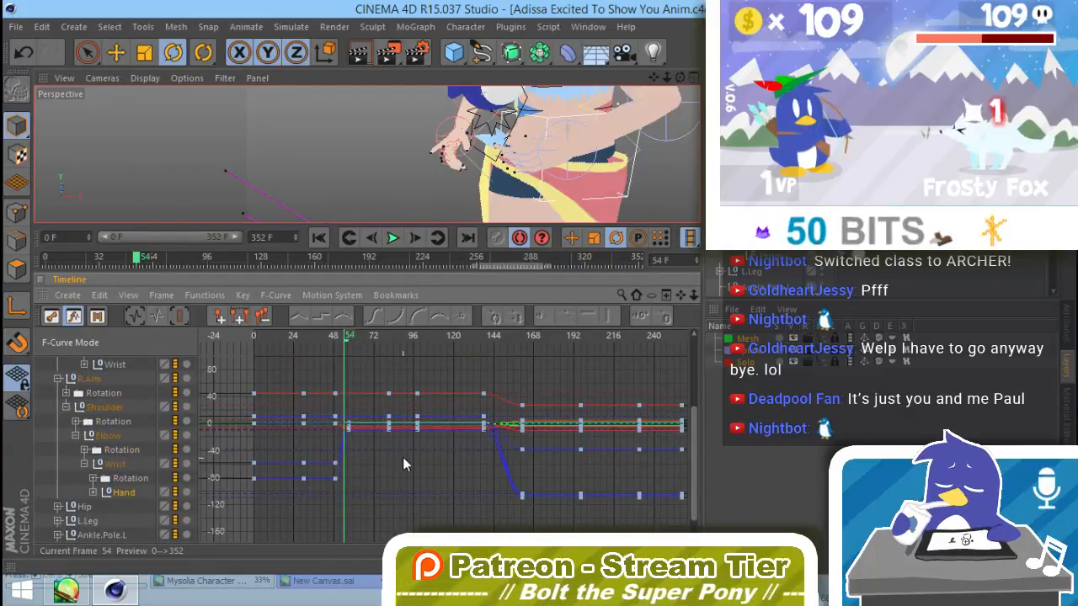
{"action": "middle_click_drag", "start_coordinate": [412, 455], "coordinate": [487, 467], "text": "alt"}
{"action": "right_click_drag", "start_coordinate": [453, 428], "coordinate": [480, 425], "text": "alt"}
{"action": "middle_click_drag", "start_coordinate": [451, 468], "coordinate": [442, 461], "text": "alt"}
Step: Expand the right Hand to reveal its Rotation and finger tracks, and select the Hand with its child curves
{"action": "left_click", "coordinate": [93, 493]}
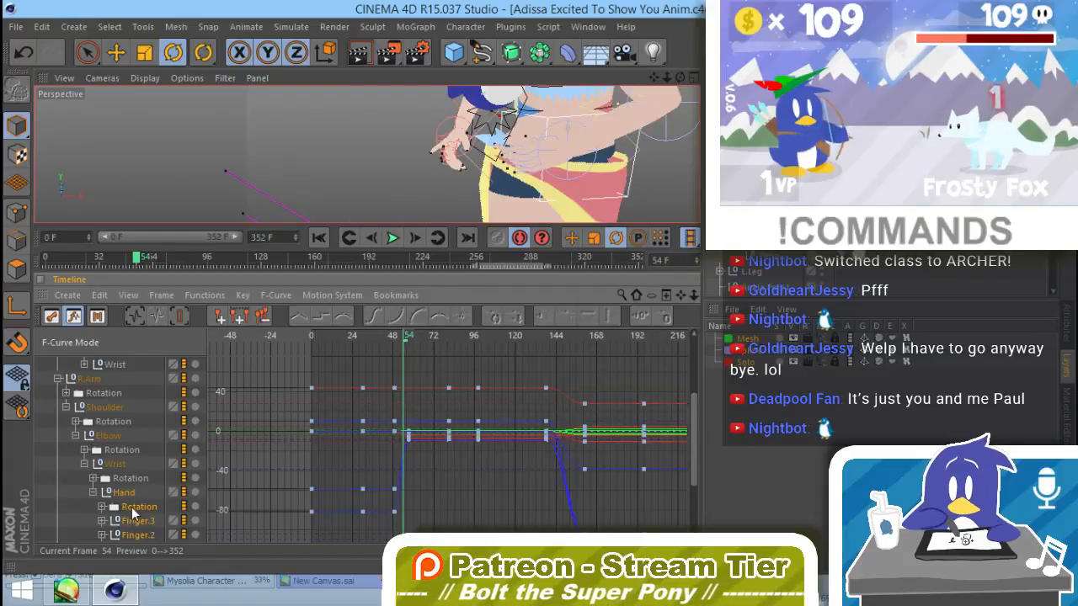
{"action": "left_click", "coordinate": [125, 494]}
{"action": "left_click", "coordinate": [127, 497]}
{"action": "left_click", "coordinate": [127, 506]}
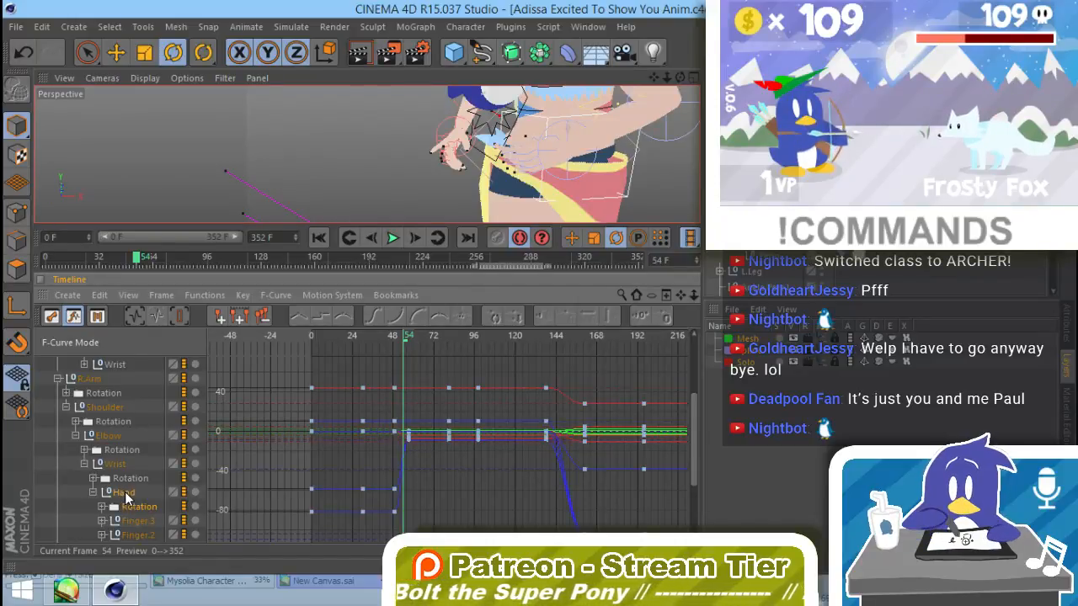
{"action": "left_click", "coordinate": [124, 494]}
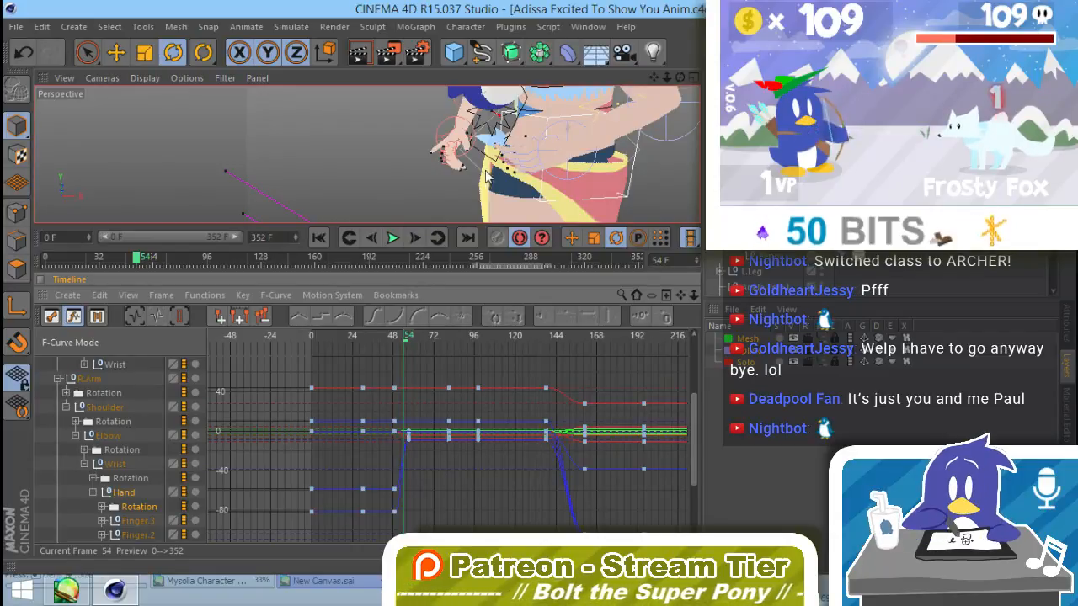
Step: At frame 57, select a finger joint of Adissa's right hand and rotate it inward toward the hip
{"action": "left_click_drag", "start_coordinate": [408, 340], "coordinate": [410, 340]}
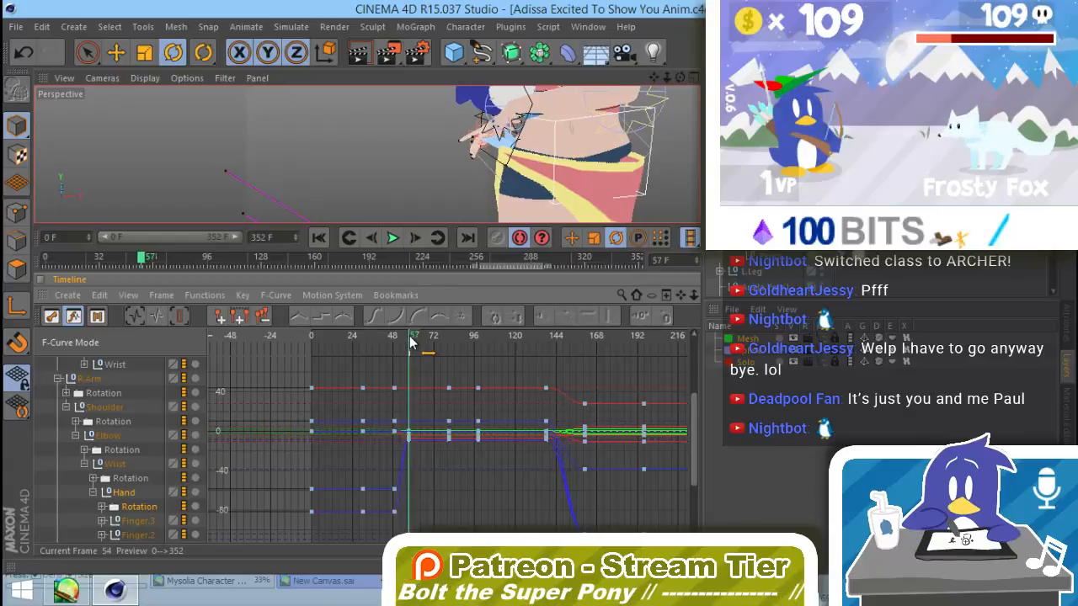
{"action": "scroll", "coordinate": [640, 161], "scroll_direction": "down", "scroll_amount": 5}
{"action": "left_click_drag", "start_coordinate": [639, 162], "coordinate": [589, 160], "text": "alt"}
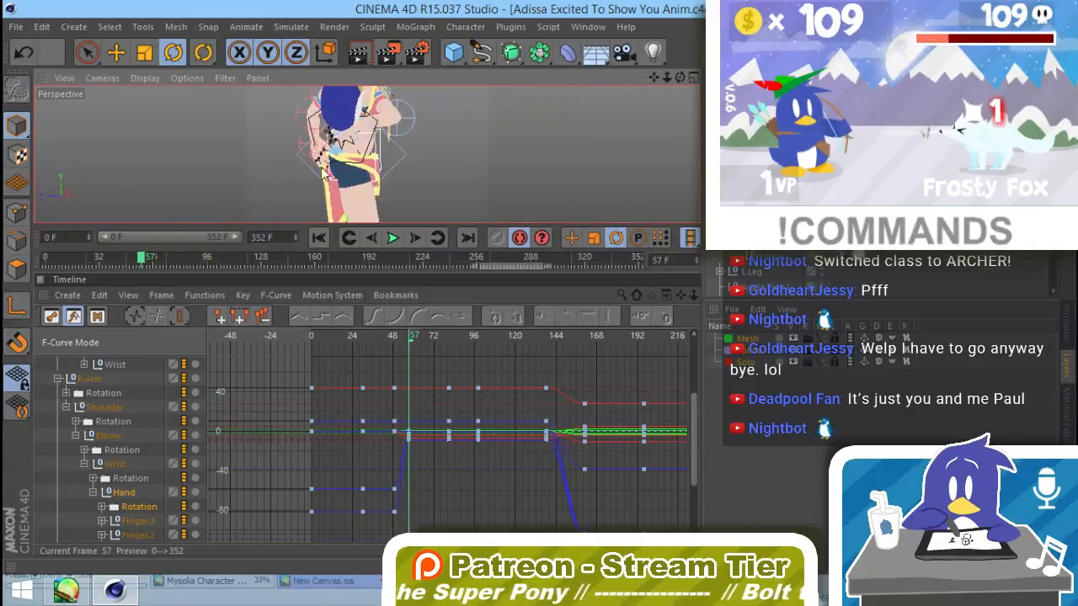
{"action": "middle_click_drag", "start_coordinate": [589, 160], "coordinate": [640, 210], "text": "alt"}
{"action": "right_click_drag", "start_coordinate": [400, 190], "coordinate": [464, 187], "text": "alt"}
{"action": "middle_click_drag", "start_coordinate": [464, 187], "coordinate": [467, 137], "text": "alt"}
{"action": "left_click_drag", "start_coordinate": [467, 137], "coordinate": [245, 183], "text": "alt"}
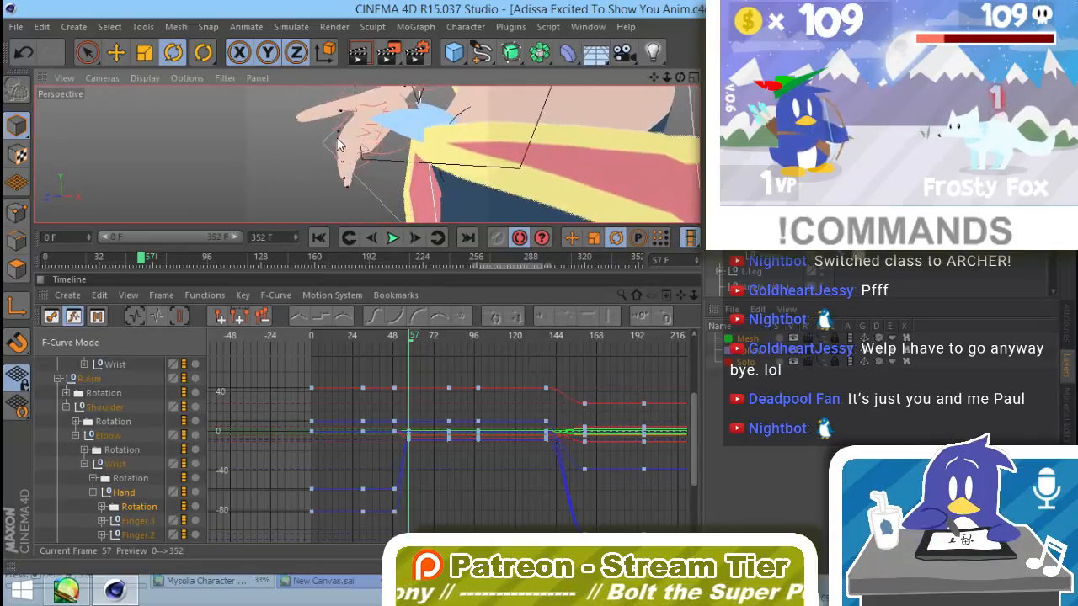
{"action": "left_click_drag", "start_coordinate": [330, 143], "coordinate": [421, 192], "text": "alt"}
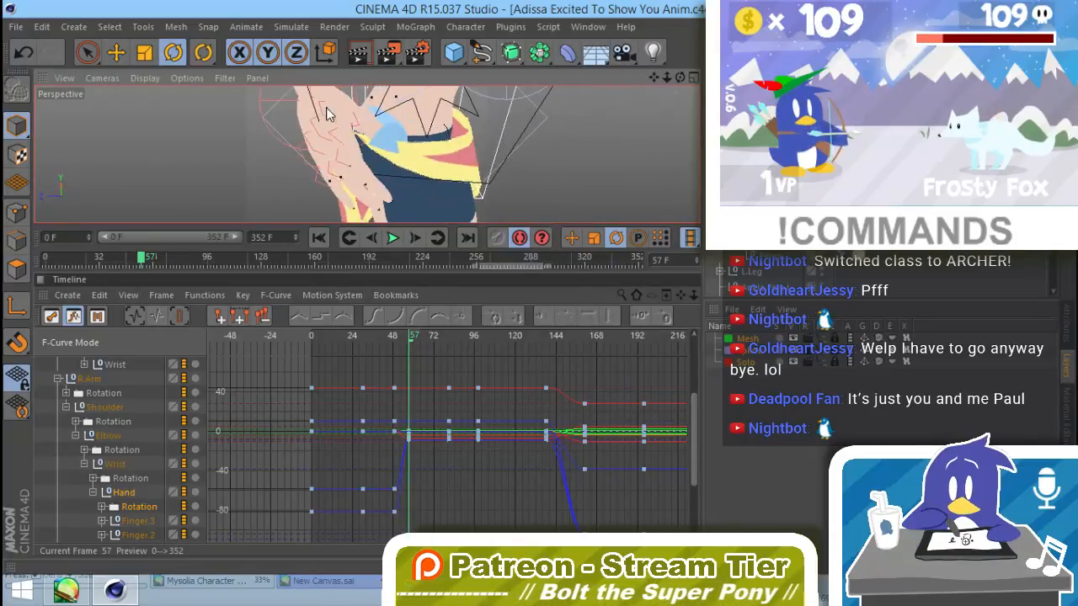
{"action": "left_click", "coordinate": [330, 116]}
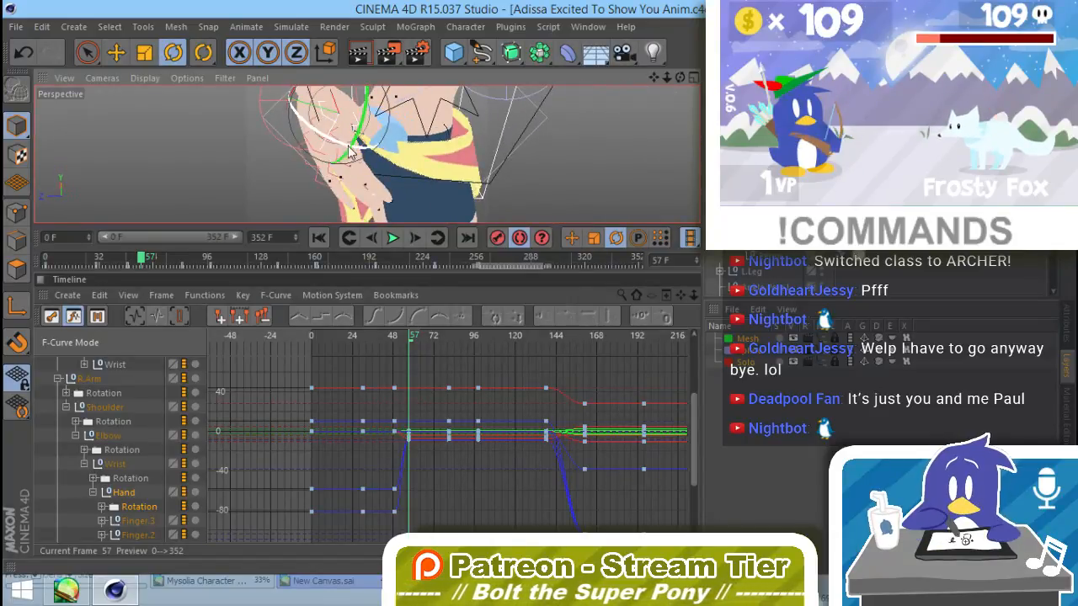
{"action": "left_click_drag", "start_coordinate": [347, 152], "coordinate": [377, 161]}
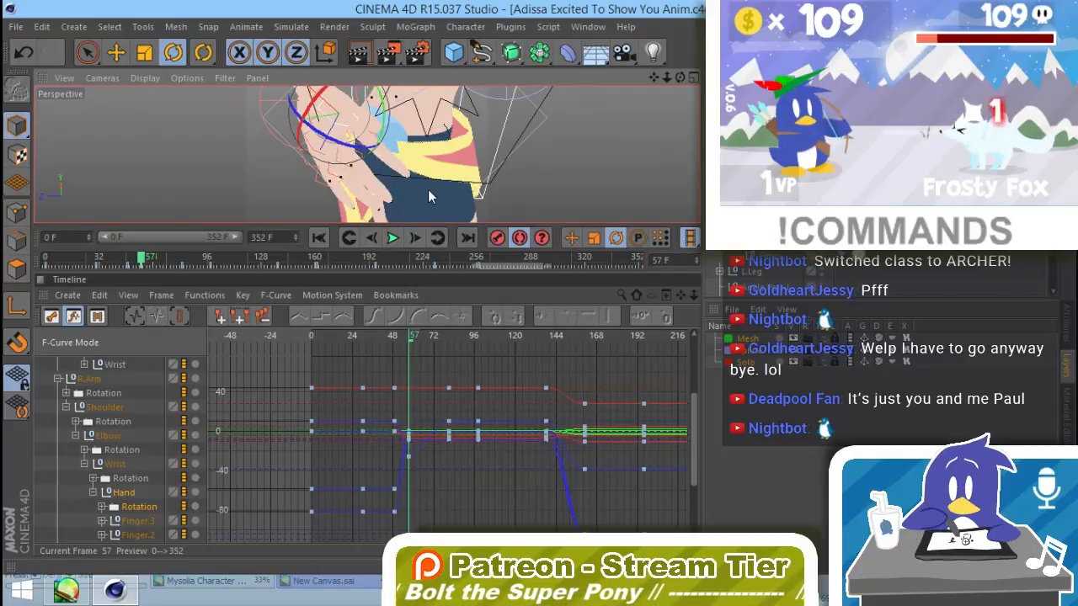
Step: Rotate further finger joints of the right hand slightly at frame 57 to refine the pose against the hip
{"action": "left_click_drag", "start_coordinate": [427, 189], "coordinate": [322, 136], "text": "alt"}
{"action": "left_click_drag", "start_coordinate": [468, 190], "coordinate": [369, 180], "text": "alt"}
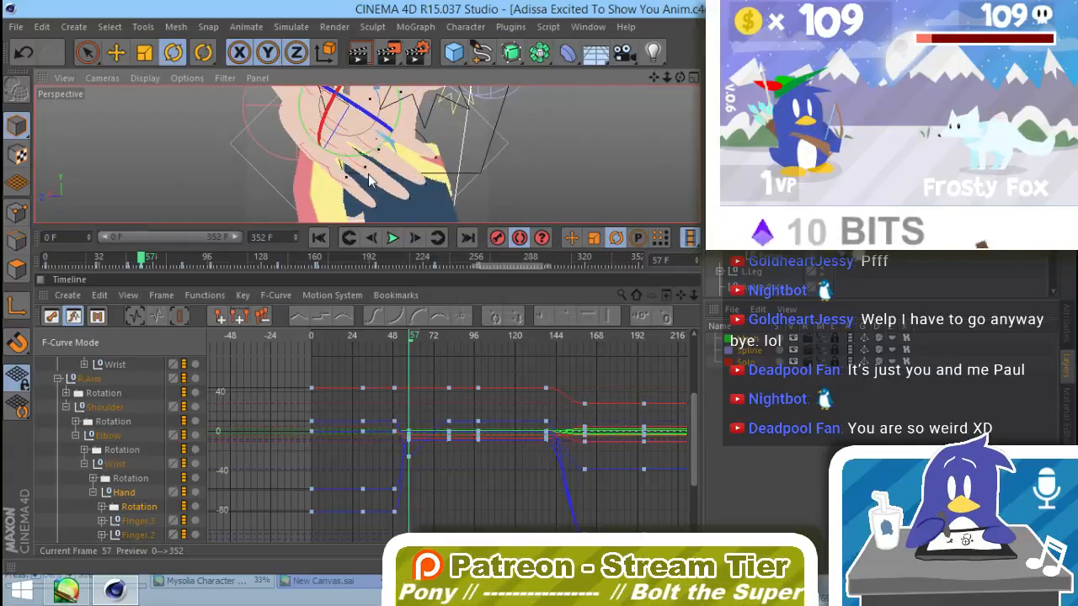
{"action": "left_click", "coordinate": [318, 157]}
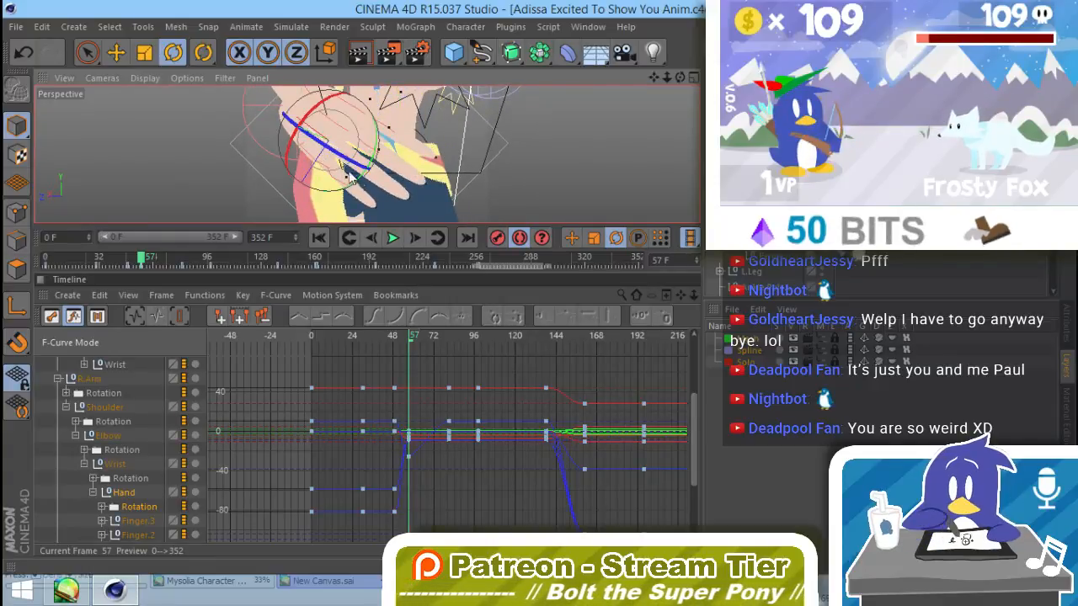
{"action": "left_click_drag", "start_coordinate": [356, 189], "coordinate": [359, 188]}
{"action": "left_click", "coordinate": [513, 205]}
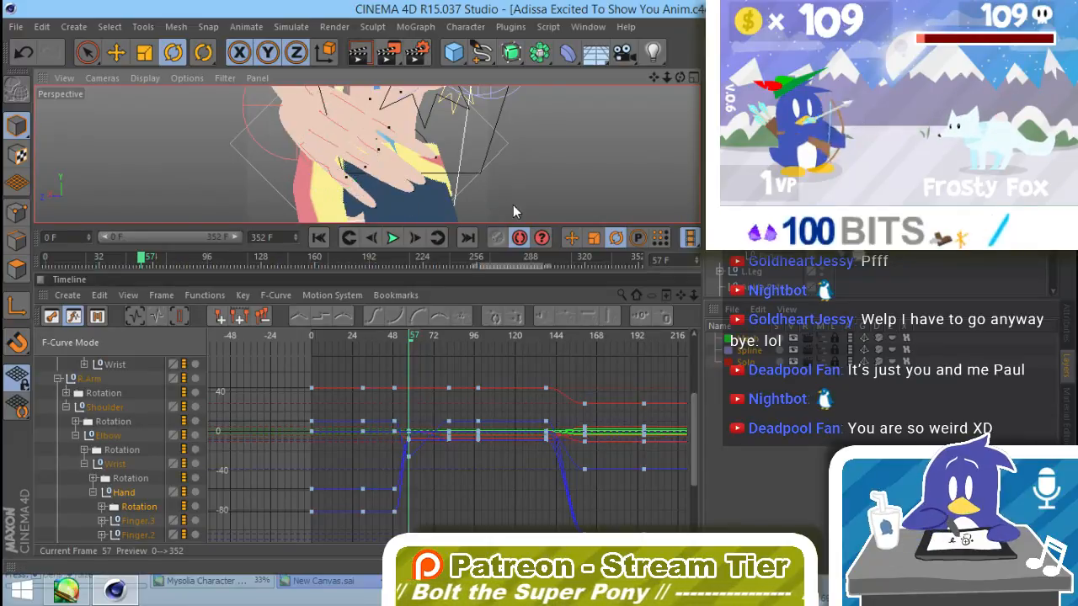
{"action": "left_click_drag", "start_coordinate": [529, 207], "coordinate": [374, 144], "text": "alt"}
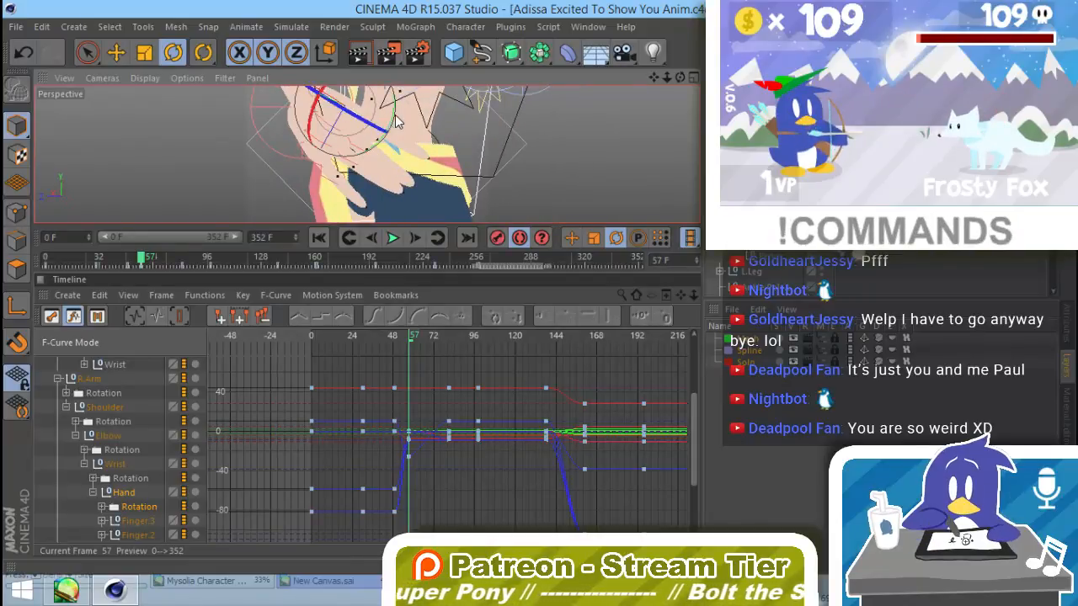
{"action": "left_click_drag", "start_coordinate": [392, 119], "coordinate": [393, 122]}
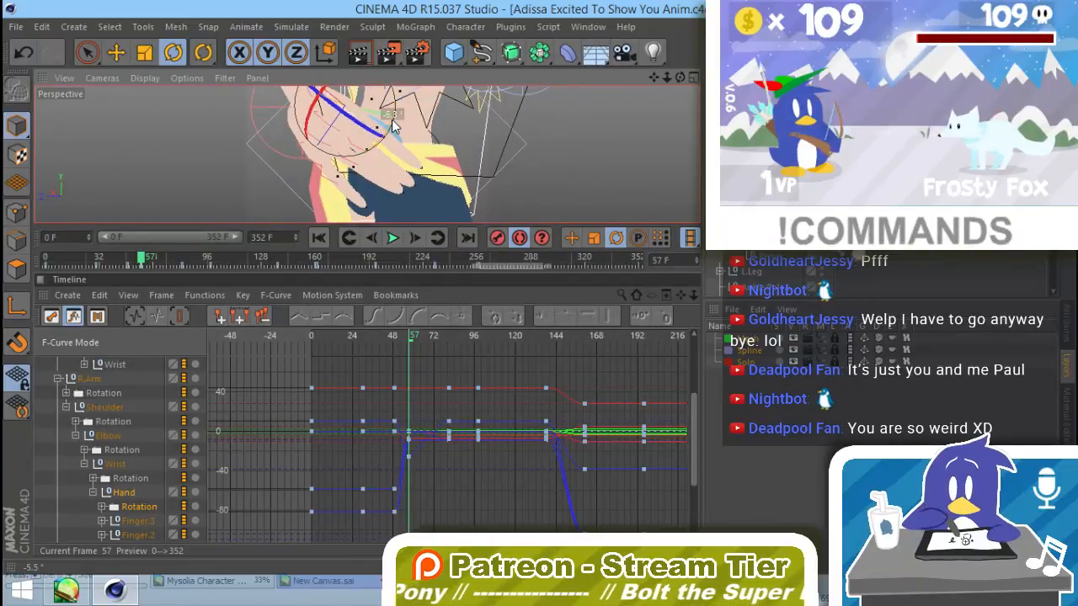
Step: Set the R.B rotation of the four selected finger nulls of the right hand to -39° at frame 57
{"action": "left_click_drag", "start_coordinate": [485, 177], "coordinate": [320, 202], "text": "alt"}
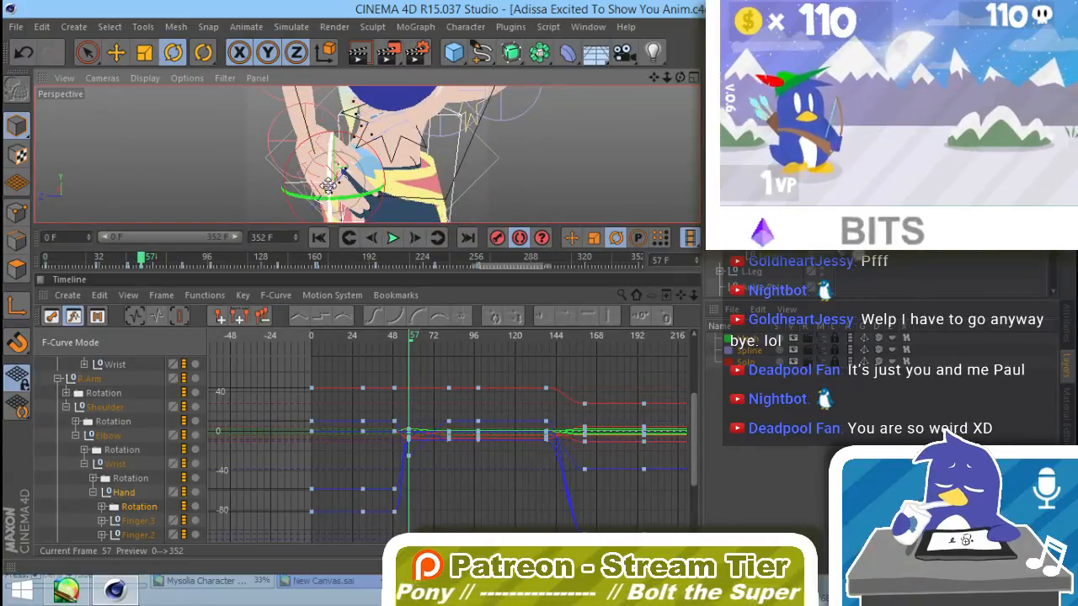
{"action": "right_click_drag", "start_coordinate": [329, 175], "coordinate": [385, 174], "text": "alt"}
{"action": "middle_click_drag", "start_coordinate": [370, 179], "coordinate": [397, 115], "text": "alt"}
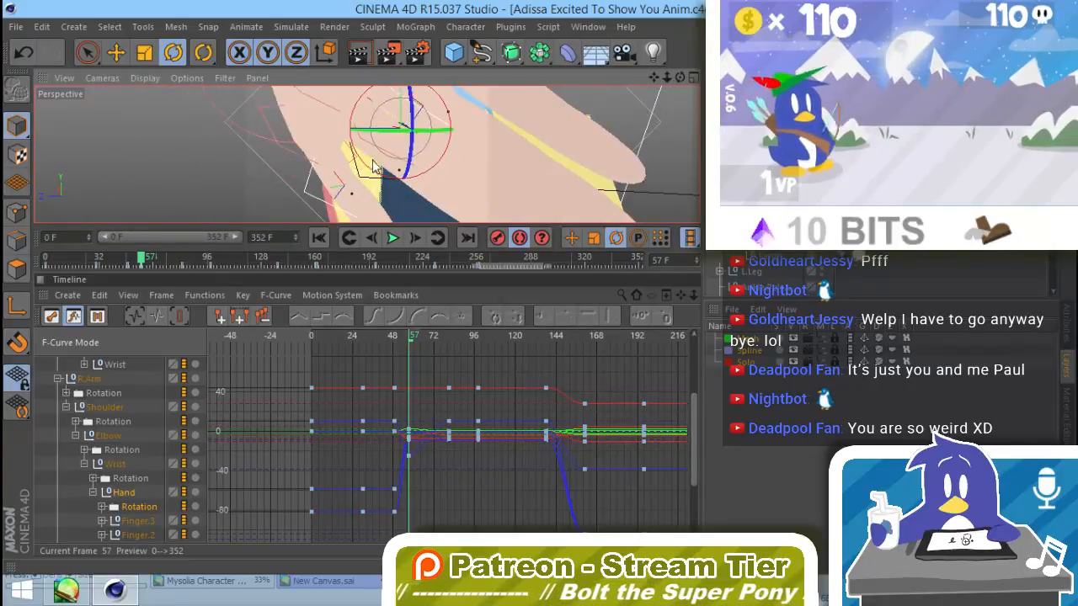
{"action": "key", "text": "ctrl+shift+z"}
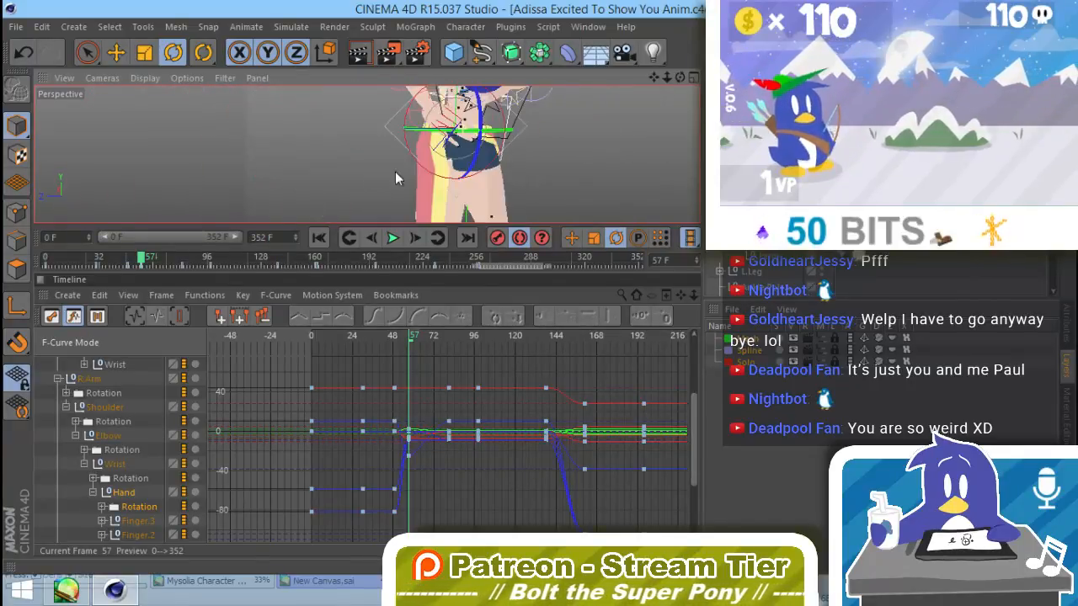
{"action": "left_click", "coordinate": [1064, 331]}
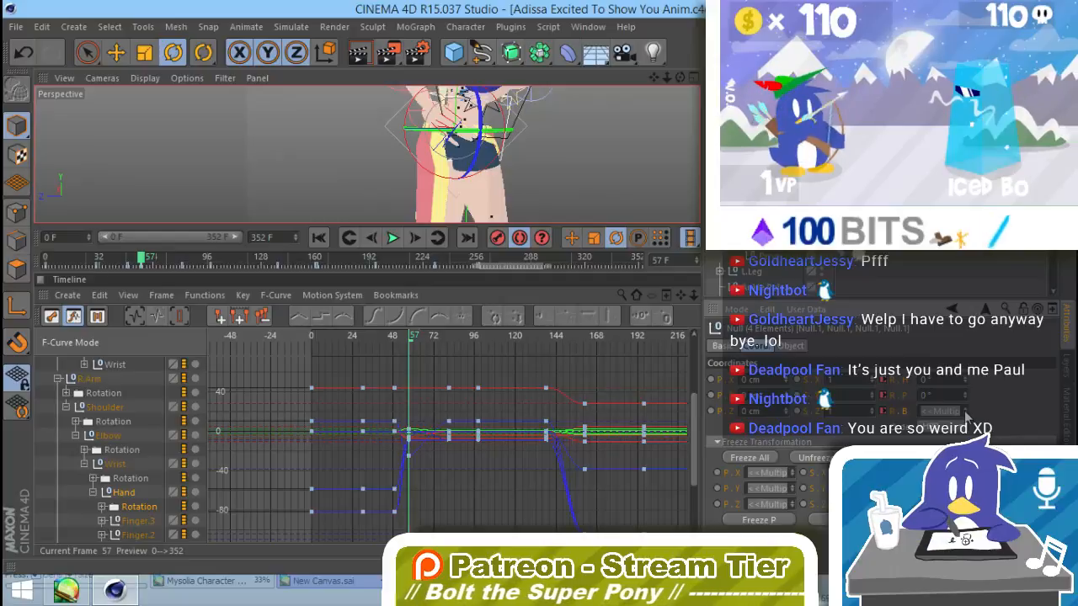
{"action": "mouse_move", "coordinate": [967, 419]}
{"action": "left_mouse_down"}
{"action": "mouse_move", "coordinate": [966, 429]}
{"action": "mouse_move", "coordinate": [968, 410]}
{"action": "left_mouse_up"}
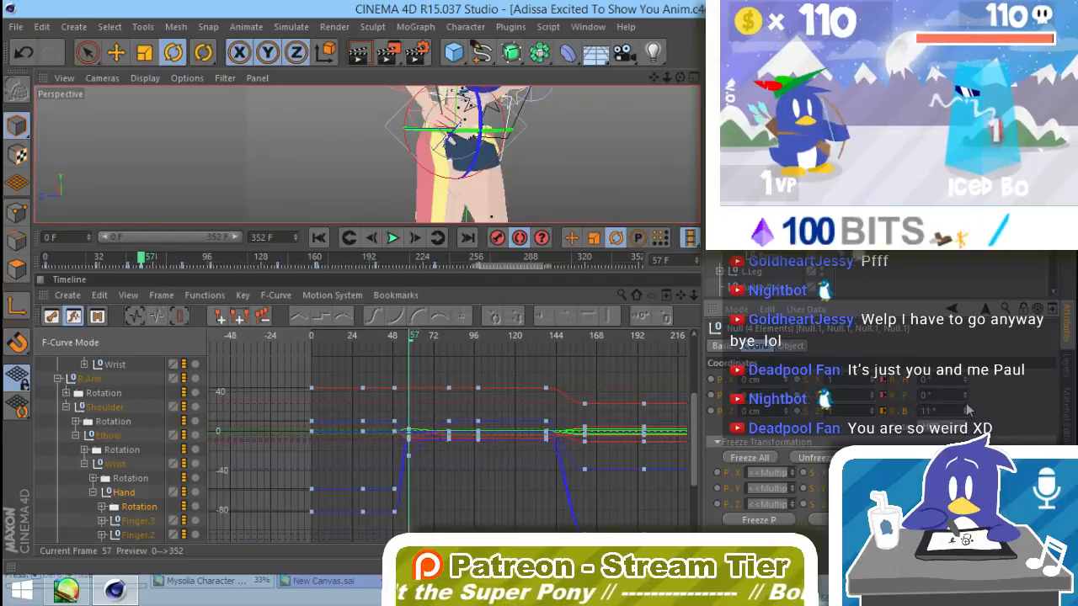
{"action": "left_click_drag", "start_coordinate": [494, 156], "coordinate": [315, 141], "text": "alt"}
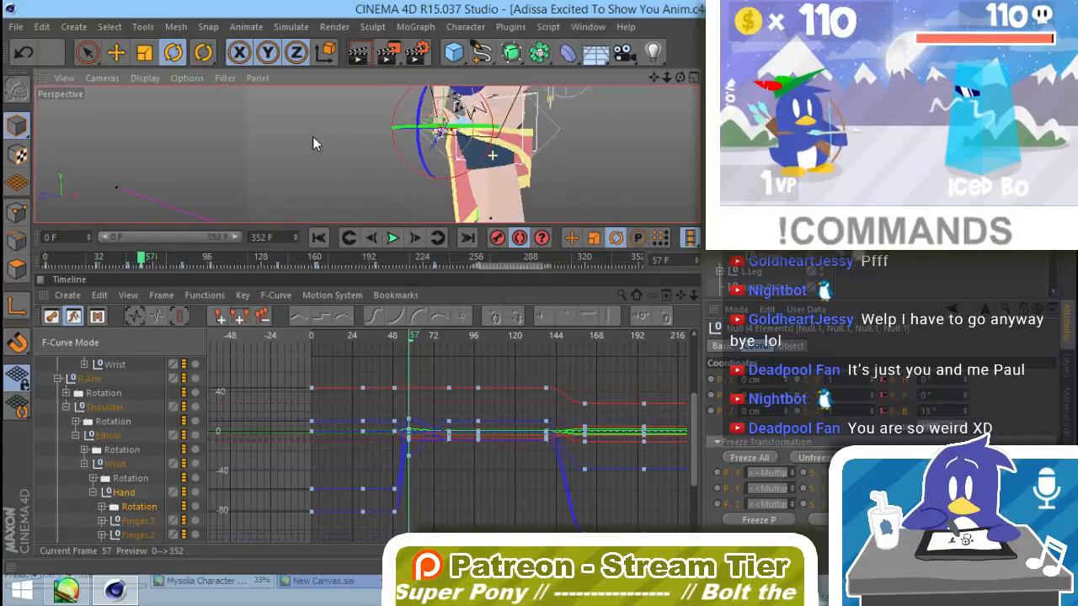
{"action": "right_click_drag", "start_coordinate": [411, 136], "coordinate": [482, 141], "text": "alt"}
{"action": "left_click_drag", "start_coordinate": [365, 154], "coordinate": [291, 168], "text": "alt"}
{"action": "left_click_drag", "start_coordinate": [968, 415], "coordinate": [968, 436]}
{"action": "left_click_drag", "start_coordinate": [532, 150], "coordinate": [530, 119], "text": "alt"}
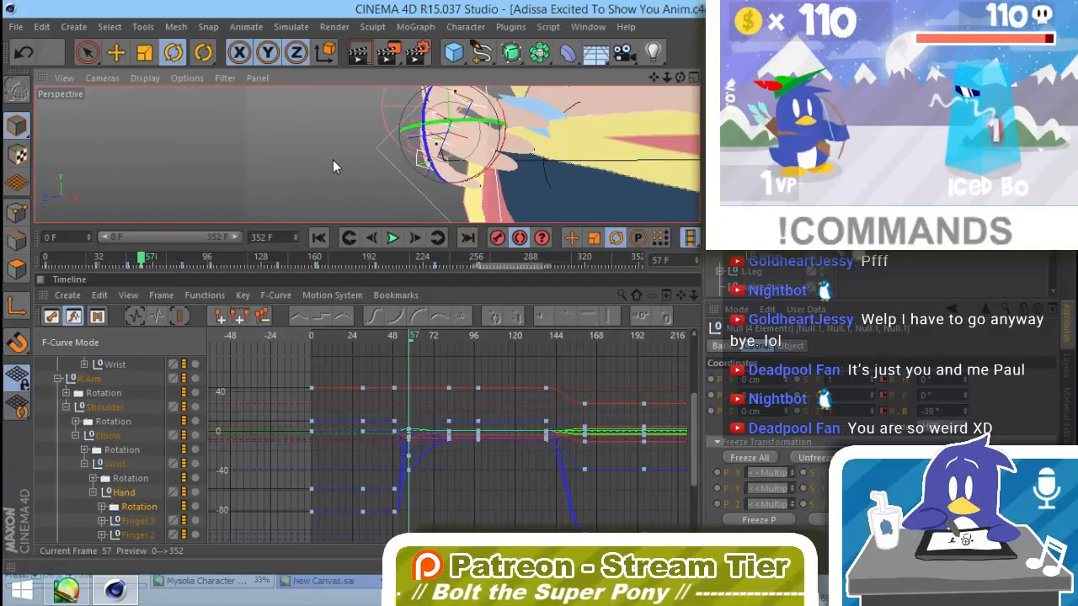
Step: Scrub the animation between the opening frames and frame 58, and examine the right hand's pose at frame 57 from several angles
{"action": "left_click_drag", "start_coordinate": [365, 155], "coordinate": [462, 195], "text": "alt"}
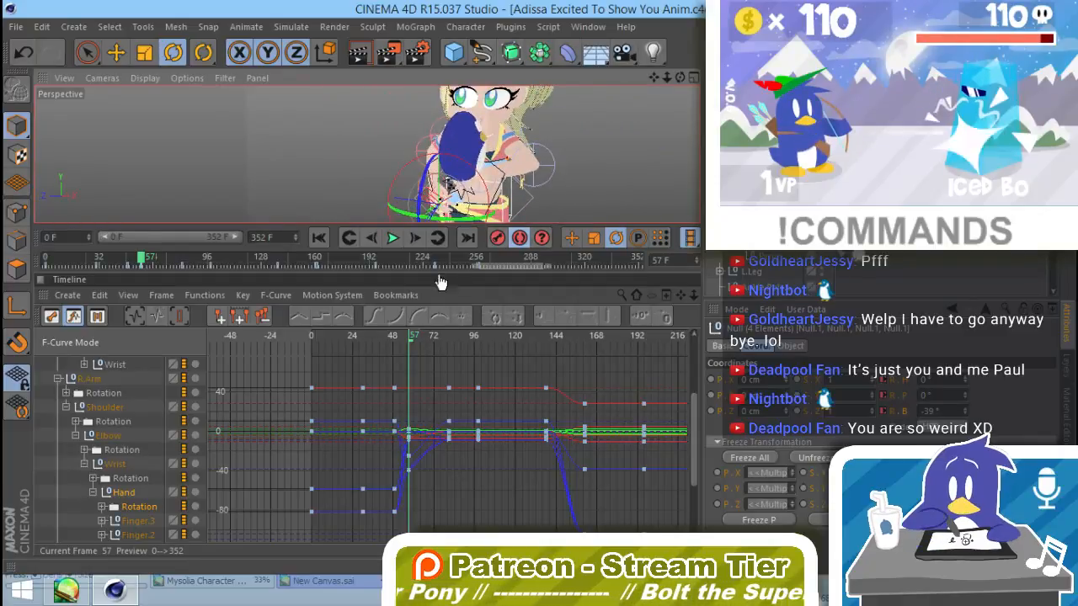
{"action": "left_click_drag", "start_coordinate": [410, 336], "coordinate": [409, 337]}
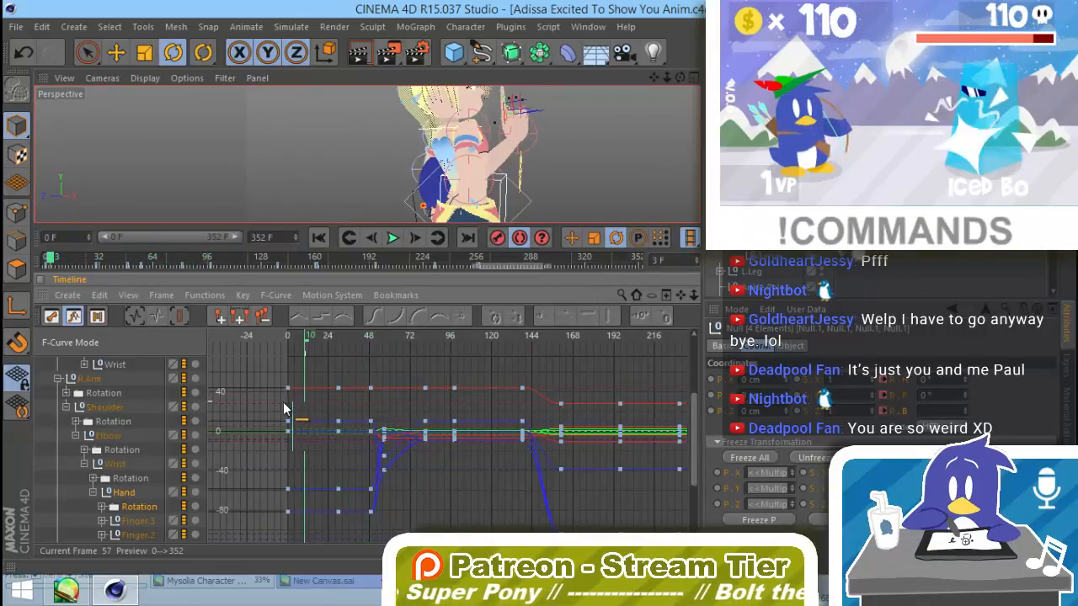
{"action": "left_click_drag", "start_coordinate": [344, 414], "coordinate": [388, 439]}
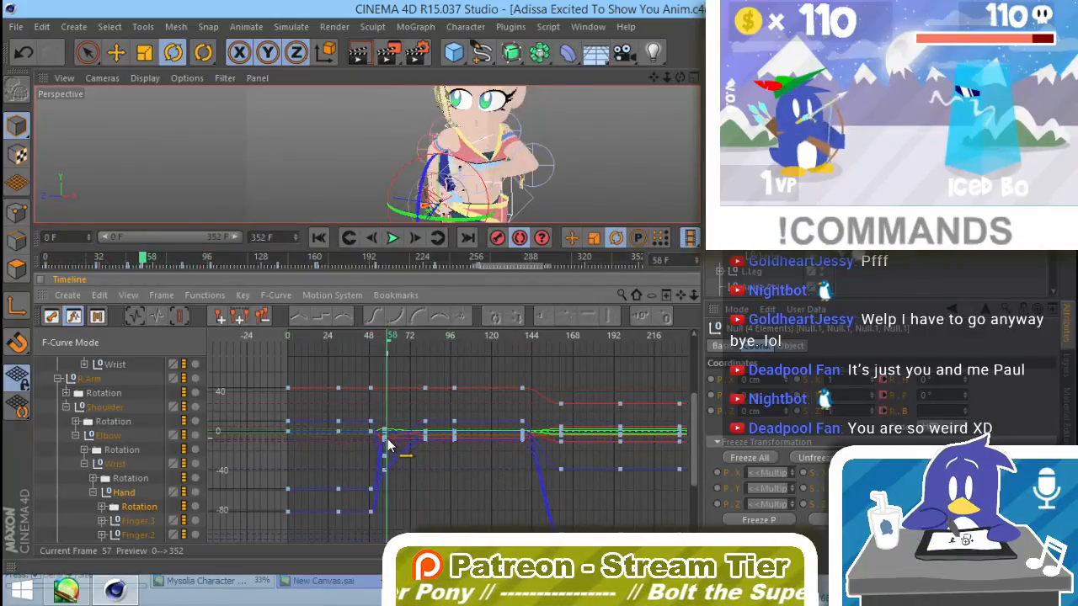
{"action": "key", "text": "g"}
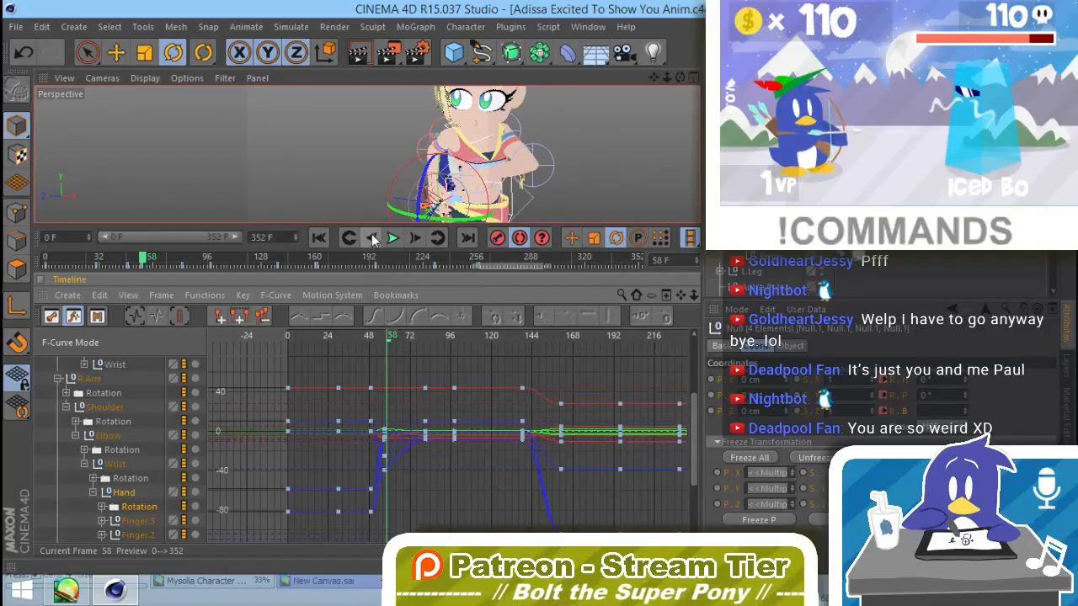
{"action": "left_click_drag", "start_coordinate": [493, 173], "coordinate": [548, 172], "text": "alt"}
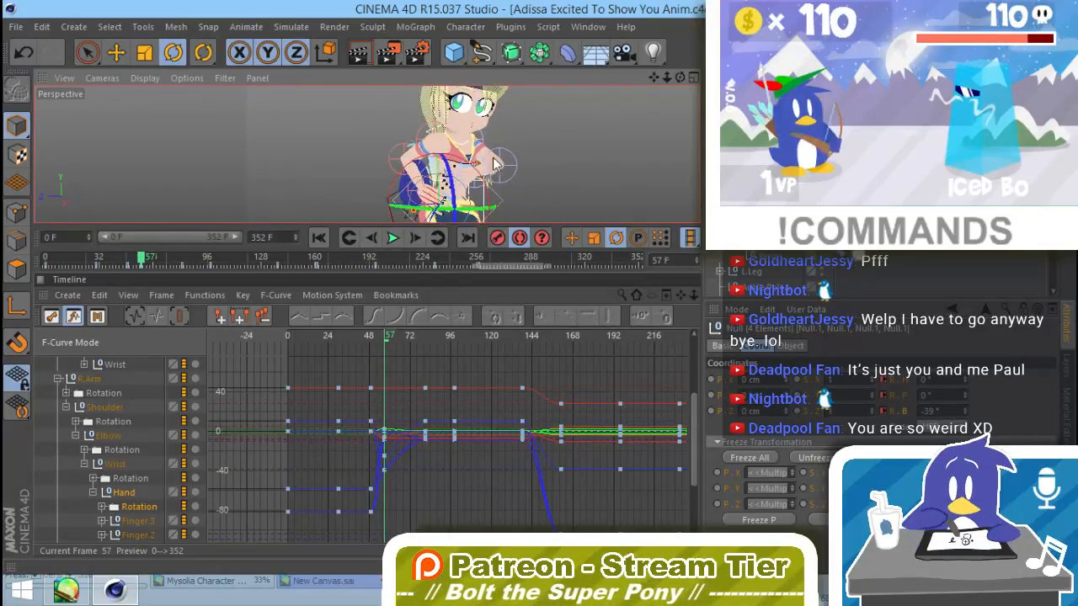
{"action": "middle_click_drag", "start_coordinate": [497, 207], "coordinate": [495, 162], "text": "alt"}
{"action": "left_click_drag", "start_coordinate": [432, 167], "coordinate": [262, 206], "text": "alt"}
{"action": "middle_click_drag", "start_coordinate": [526, 173], "coordinate": [486, 196], "text": "alt"}
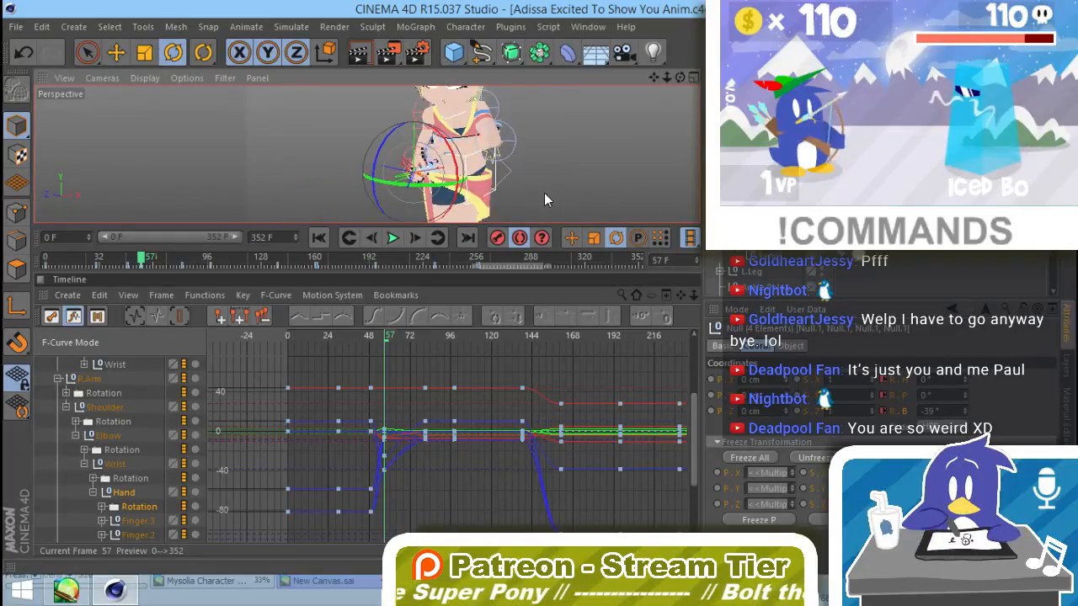
{"action": "right_click_drag", "start_coordinate": [416, 168], "coordinate": [604, 167], "text": "alt"}
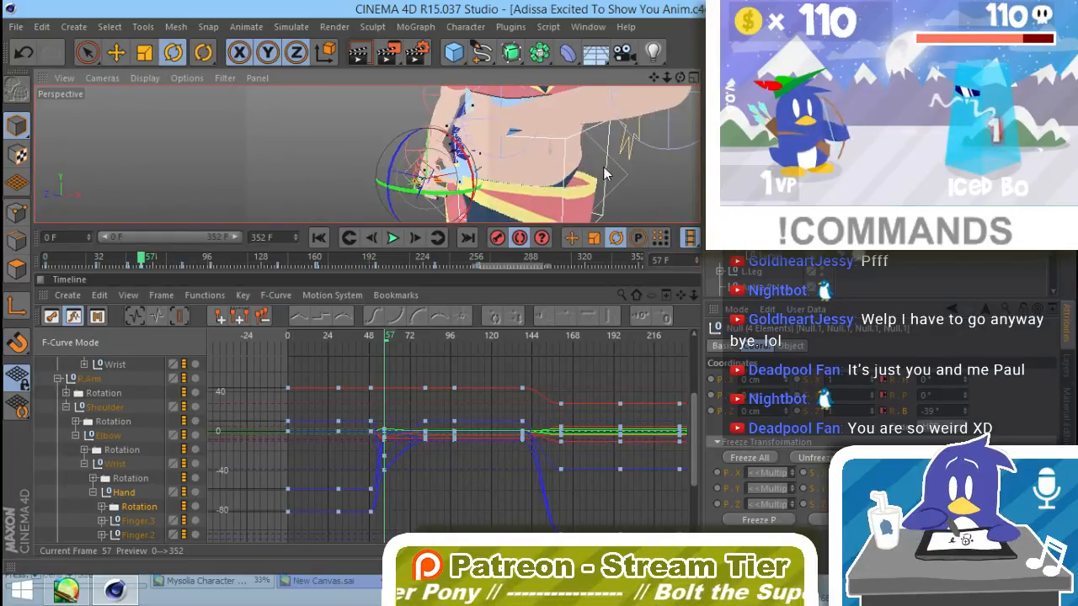
{"action": "left_click_drag", "start_coordinate": [459, 187], "coordinate": [503, 162], "text": "alt"}
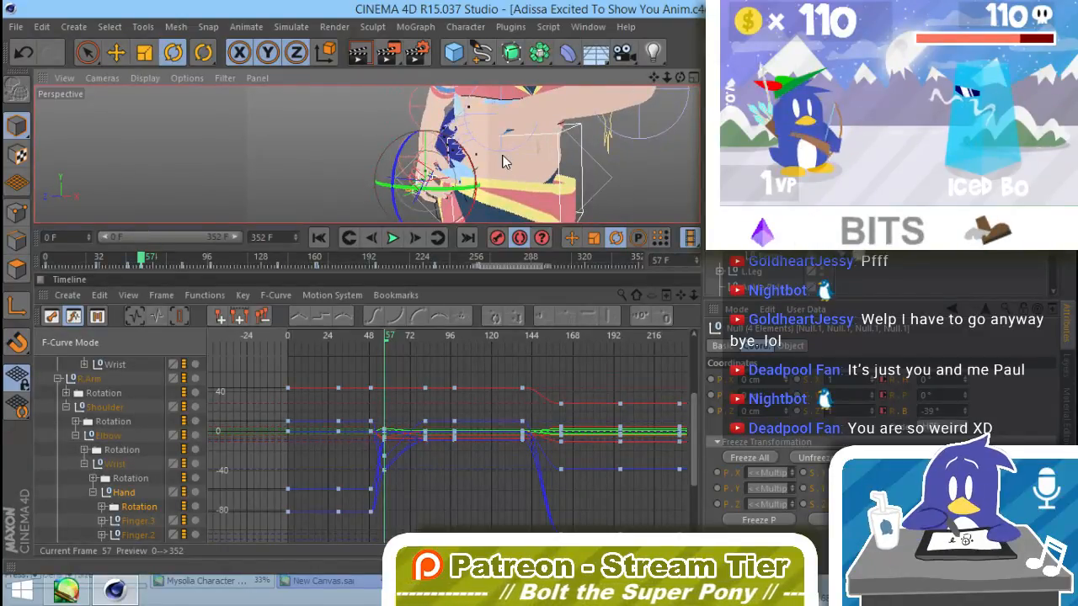
Step: Compare the right arm and hand motion between frames 52 and 57 from the front and side
{"action": "left_click_drag", "start_coordinate": [389, 340], "coordinate": [377, 342]}
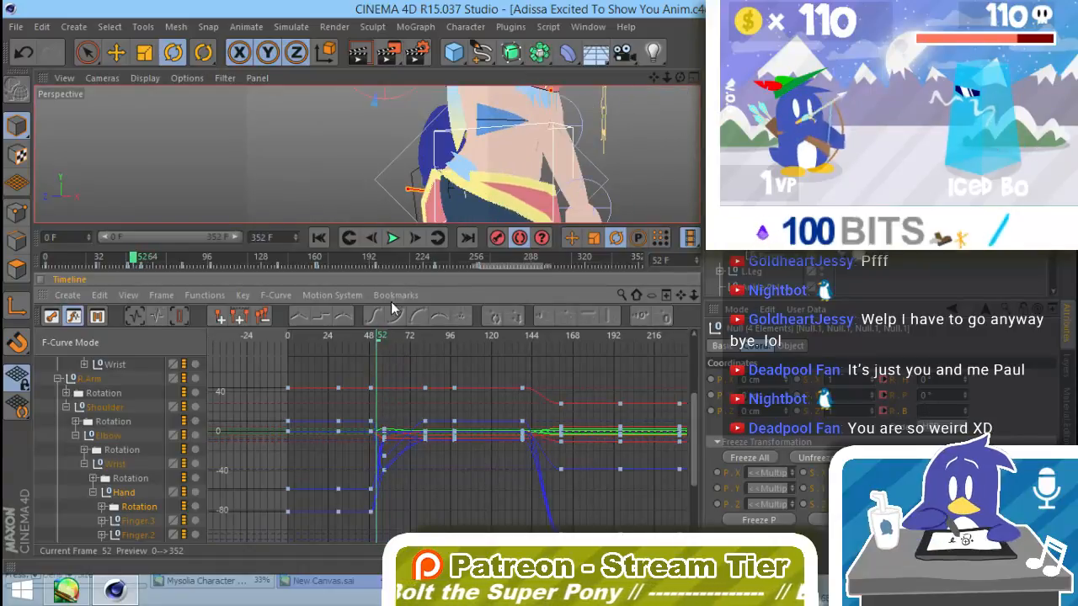
{"action": "scroll", "coordinate": [491, 183], "scroll_direction": "down", "scroll_amount": 6}
{"action": "left_click_drag", "start_coordinate": [491, 183], "coordinate": [545, 148], "text": "alt"}
{"action": "scroll", "coordinate": [545, 148], "scroll_direction": "up", "scroll_amount": 5}
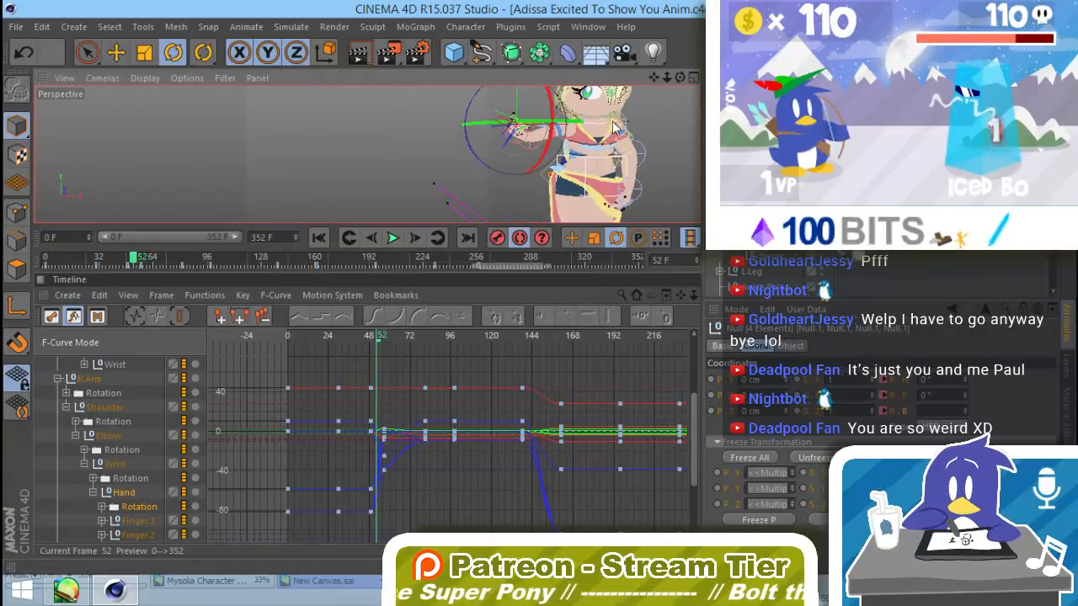
{"action": "left_click_drag", "start_coordinate": [610, 123], "coordinate": [503, 185], "text": "alt"}
{"action": "mouse_move", "coordinate": [377, 336]}
{"action": "left_mouse_down"}
{"action": "mouse_move", "coordinate": [368, 338]}
{"action": "mouse_move", "coordinate": [387, 351]}
{"action": "left_mouse_up"}
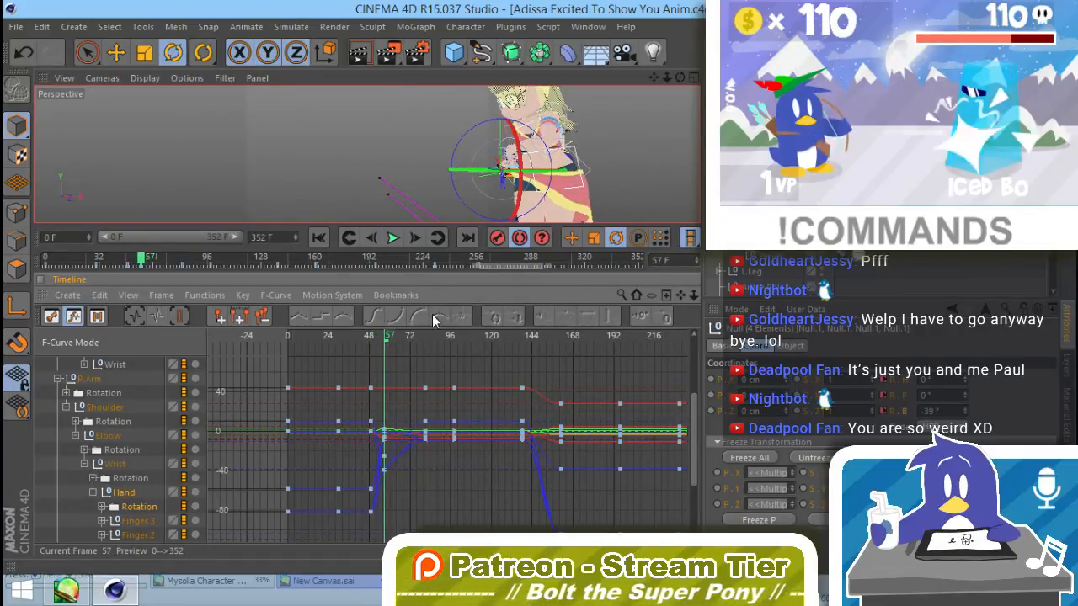
Step: Go to frame 81 and select a single finger joint of the right hand resting on the hip
{"action": "left_click", "coordinate": [412, 336]}
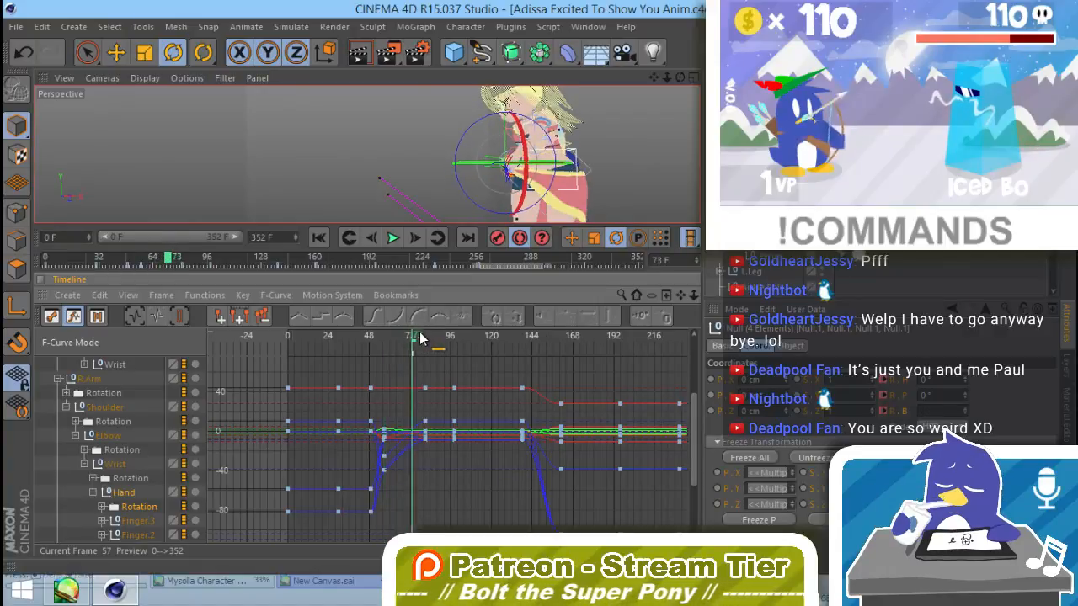
{"action": "left_click_drag", "start_coordinate": [426, 337], "coordinate": [429, 335]}
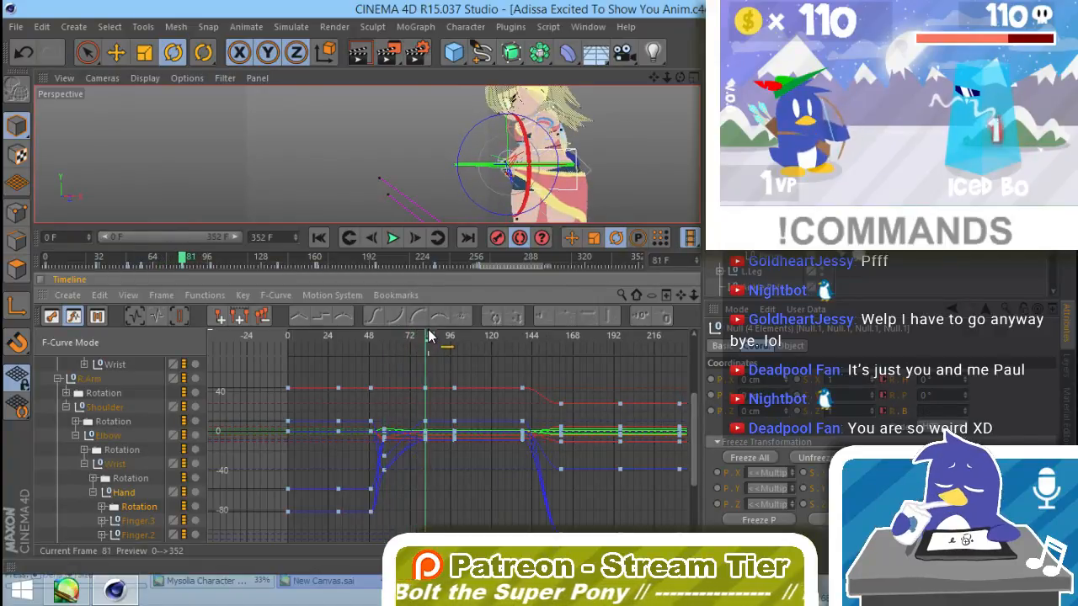
{"action": "left_click_drag", "start_coordinate": [494, 195], "coordinate": [644, 181], "text": "alt"}
{"action": "right_click_drag", "start_coordinate": [464, 173], "coordinate": [558, 169], "text": "alt"}
{"action": "middle_click_drag", "start_coordinate": [421, 158], "coordinate": [366, 155], "text": "alt"}
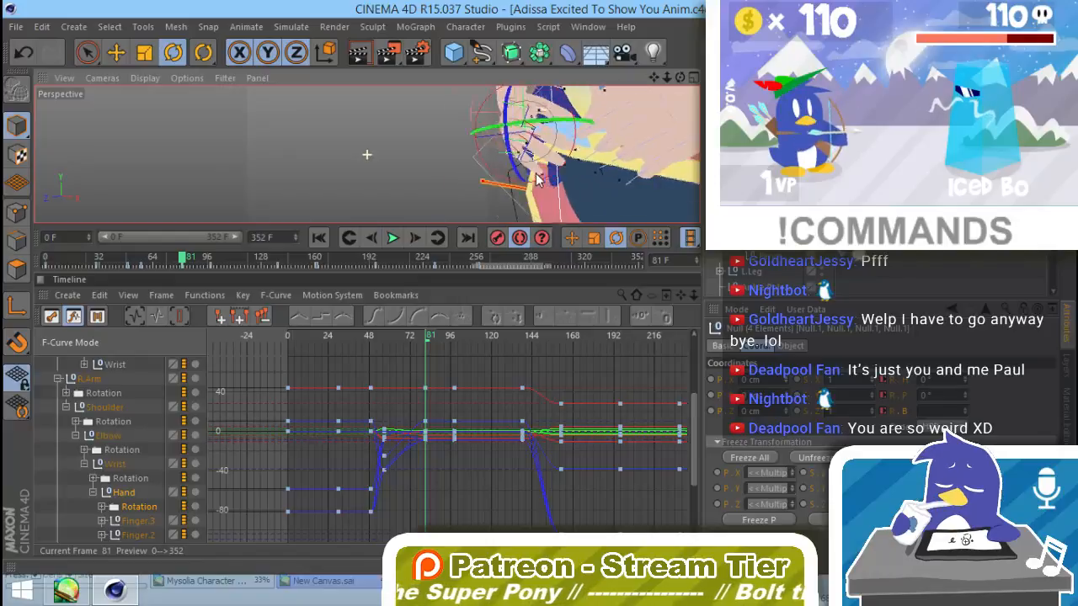
{"action": "left_click_drag", "start_coordinate": [495, 195], "coordinate": [642, 214], "text": "alt"}
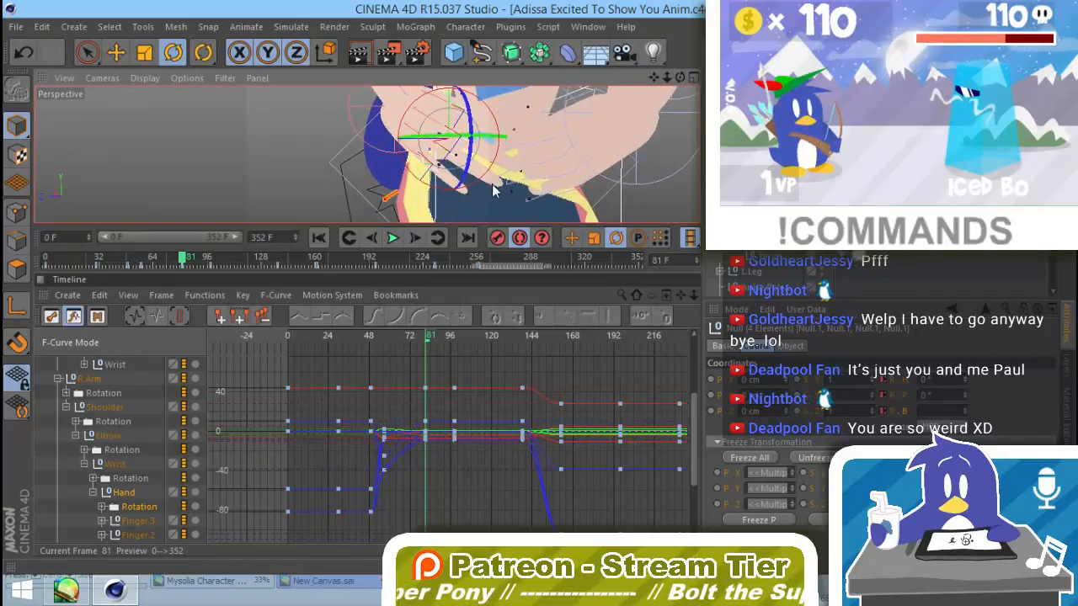
{"action": "middle_click_drag", "start_coordinate": [496, 182], "coordinate": [498, 190], "text": "alt"}
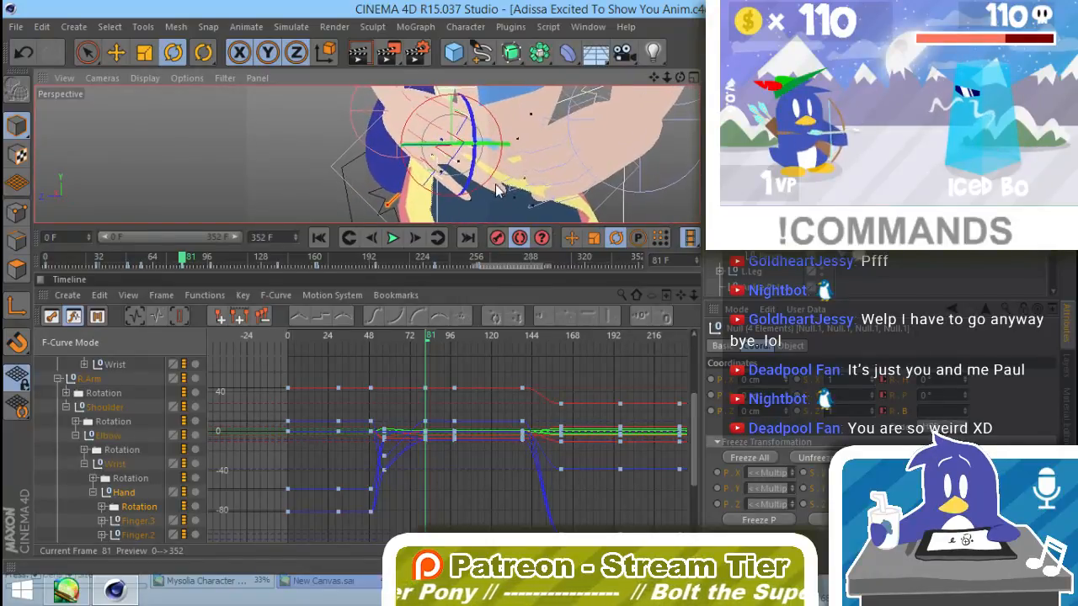
{"action": "left_click", "coordinate": [431, 177]}
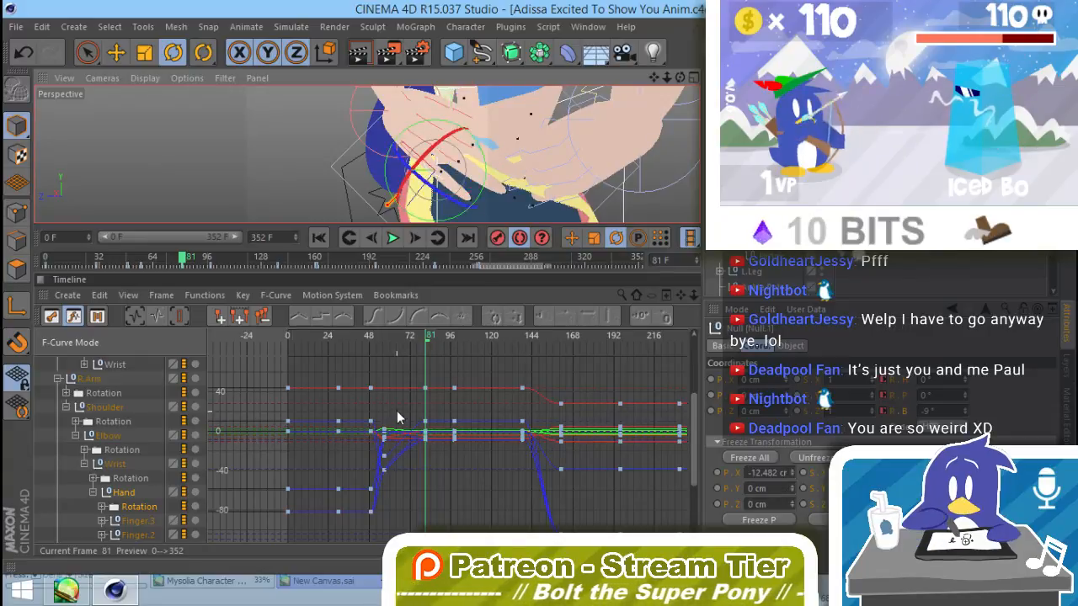
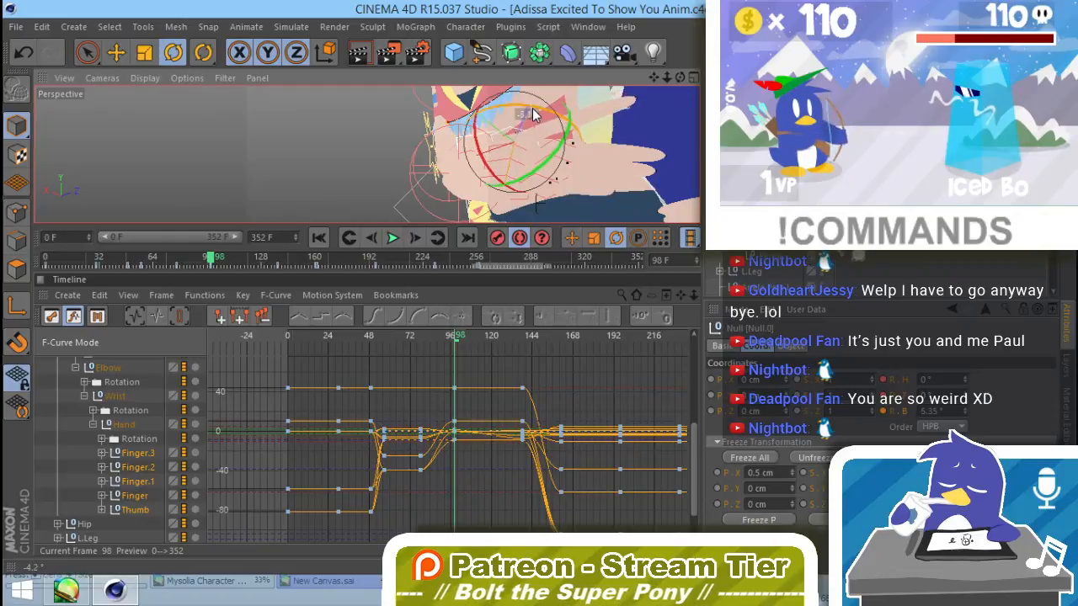
Step: Rotate the right hand's finger joints individually at frame 98 to vary the pose of the fingers resting on the hip
{"action": "left_click_drag", "start_coordinate": [532, 114], "coordinate": [429, 159]}
{"action": "left_click", "coordinate": [560, 124]}
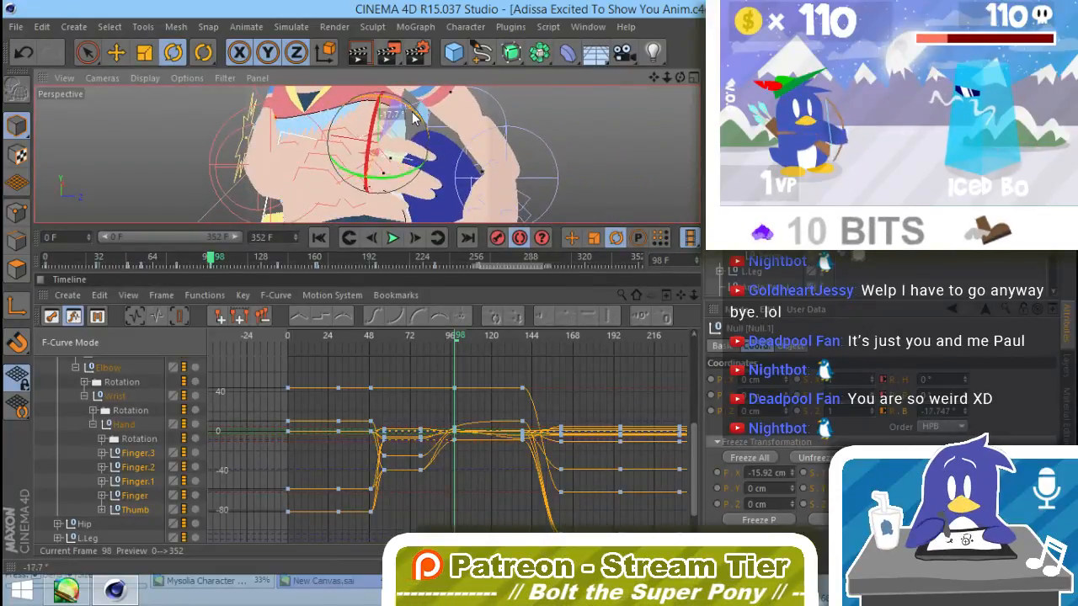
{"action": "left_click_drag", "start_coordinate": [412, 118], "coordinate": [408, 115]}
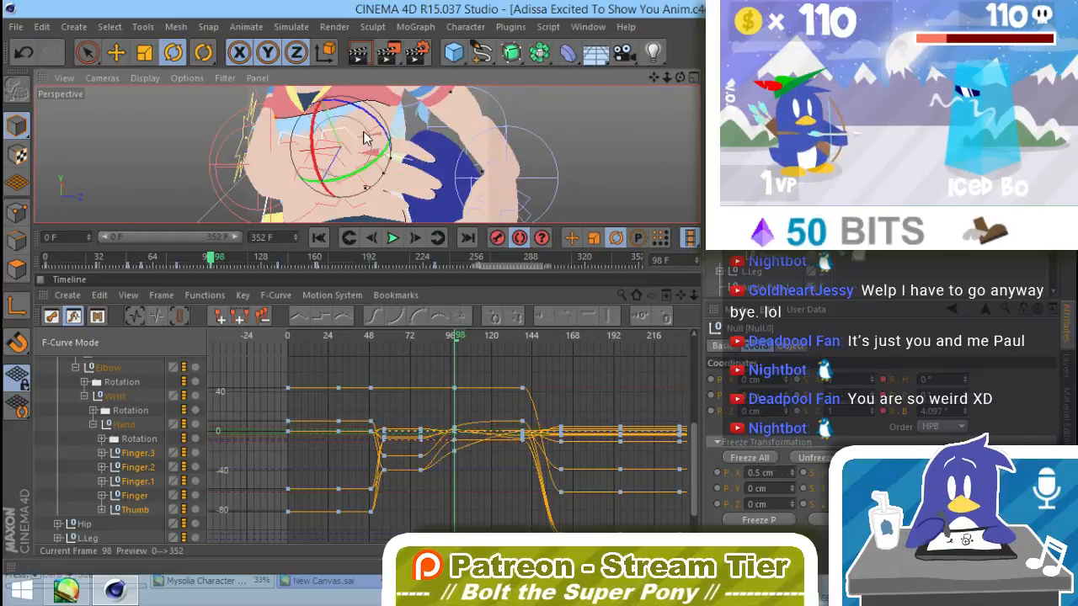
{"action": "left_click_drag", "start_coordinate": [381, 121], "coordinate": [385, 123]}
{"action": "mouse_move", "coordinate": [425, 168]}
{"action": "left_mouse_down", "text": "alt"}
{"action": "mouse_move", "coordinate": [312, 301]}
{"action": "mouse_move", "coordinate": [429, 151]}
{"action": "left_mouse_up", "text": "alt"}
{"action": "middle_click_drag", "start_coordinate": [412, 191], "coordinate": [479, 137], "text": "alt"}
{"action": "right_click_drag", "start_coordinate": [479, 138], "coordinate": [416, 185], "text": "alt"}
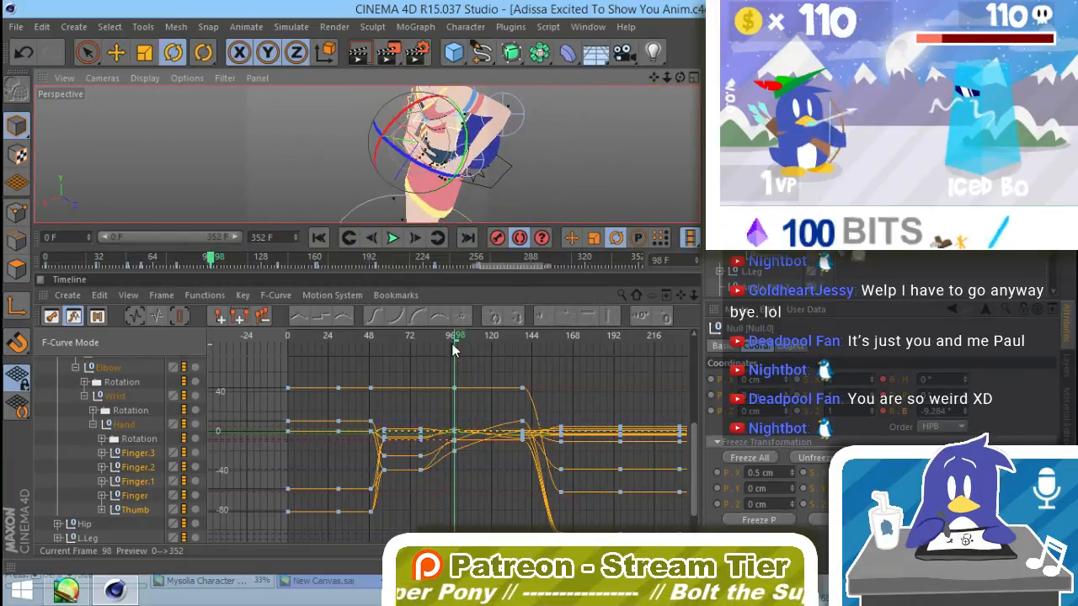
Step: Copy the right hand's keys from frame 98 to about frame 131, and delete the existing keys at frame 138
{"action": "left_click_drag", "start_coordinate": [452, 343], "coordinate": [436, 461]}
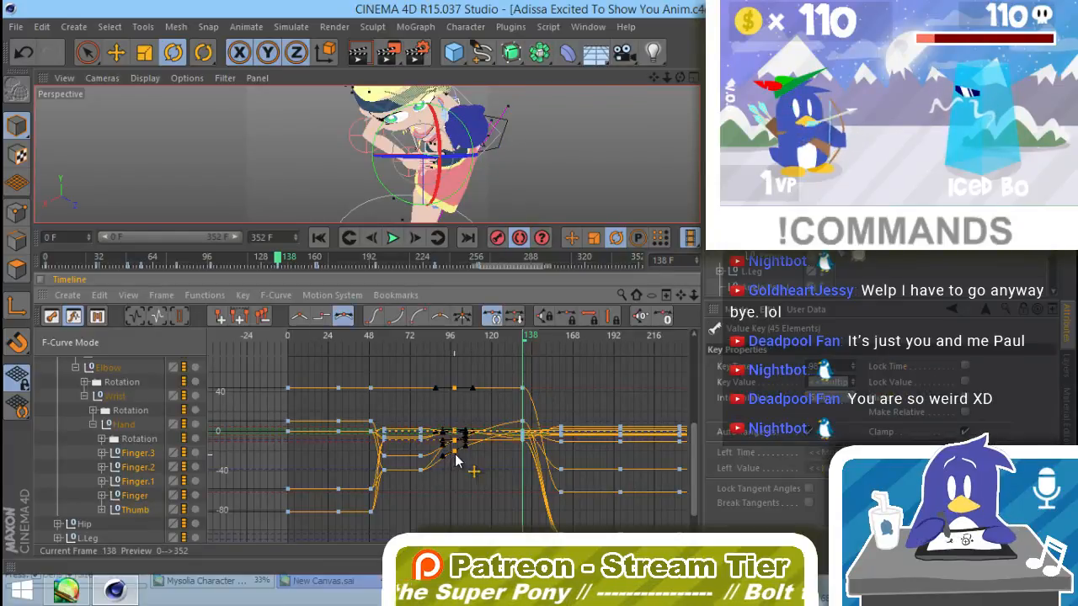
{"action": "mouse_move", "coordinate": [524, 455]}
{"action": "left_mouse_down", "text": "ctrl"}
{"action": "mouse_move", "coordinate": [513, 458]}
{"action": "mouse_move", "coordinate": [523, 456]}
{"action": "left_mouse_up", "text": "ctrl"}
{"action": "key", "text": "Delete"}
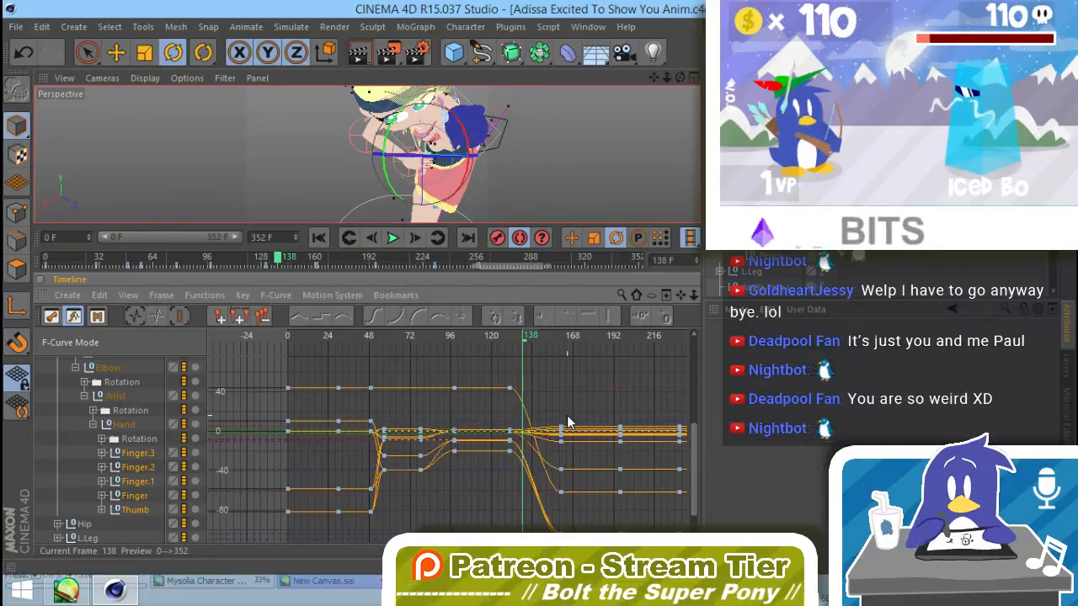
Step: Scrub between frames 131 and 165, and examine the right hand's fist pose around frame 160 from several angles
{"action": "left_click_drag", "start_coordinate": [527, 343], "coordinate": [562, 355]}
{"action": "left_click_drag", "start_coordinate": [680, 77], "coordinate": [419, 144]}
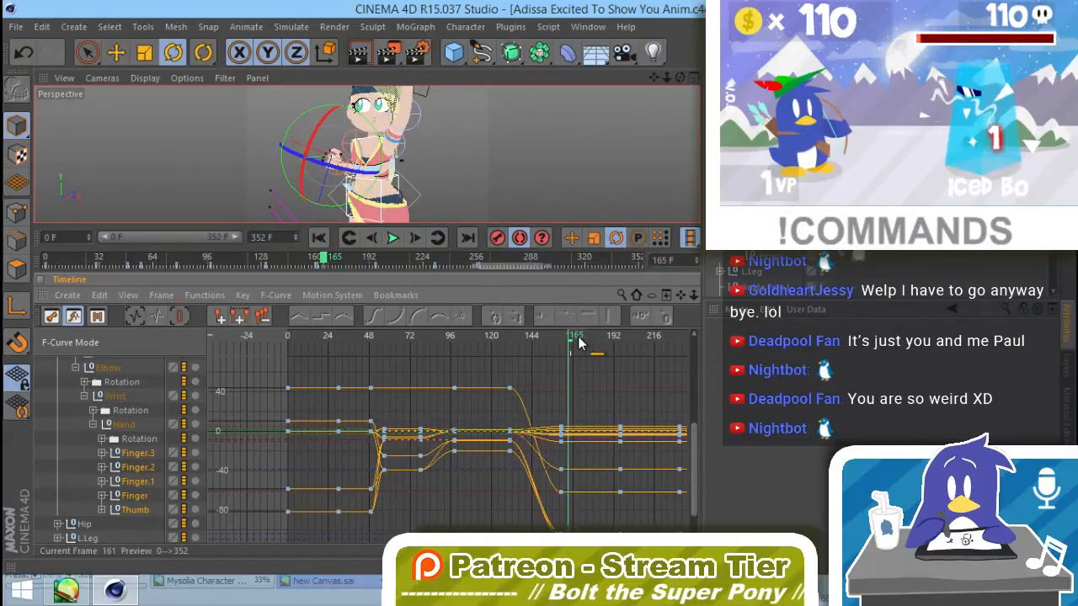
{"action": "left_click_drag", "start_coordinate": [578, 341], "coordinate": [560, 366]}
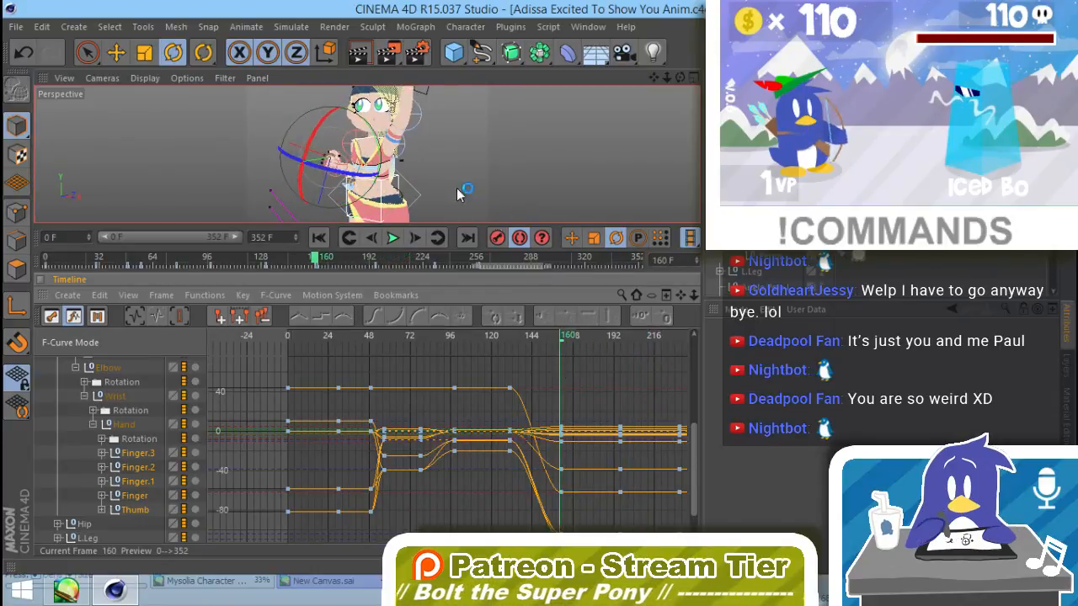
{"action": "mouse_move", "coordinate": [365, 155]}
{"action": "left_mouse_down", "text": "alt"}
{"action": "mouse_move", "coordinate": [393, 158]}
{"action": "mouse_move", "coordinate": [362, 160]}
{"action": "left_mouse_up", "text": "alt"}
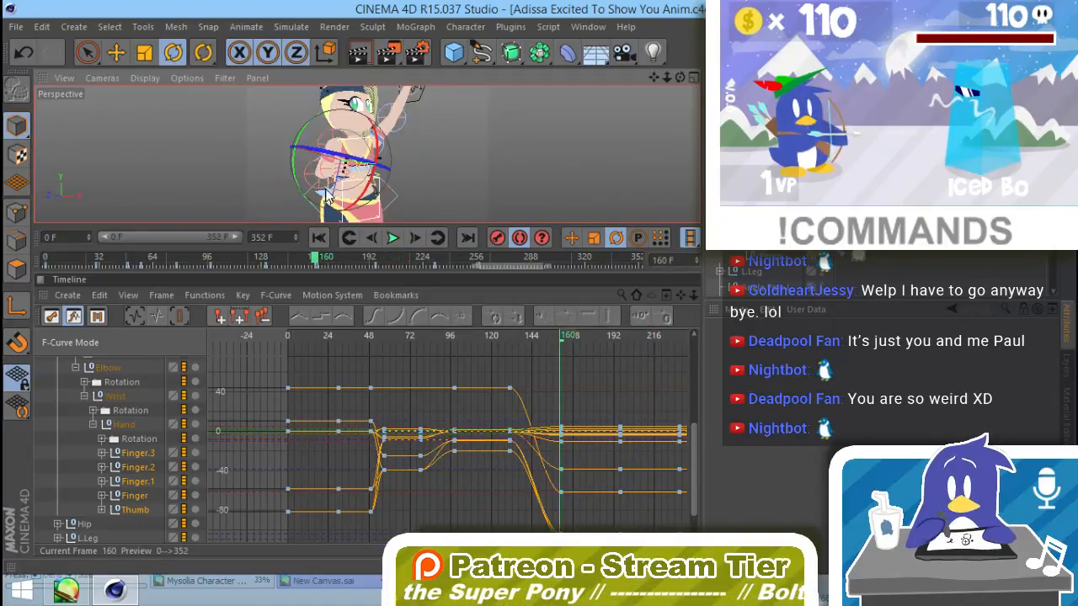
{"action": "right_click_drag", "start_coordinate": [362, 160], "coordinate": [415, 160], "text": "alt"}
{"action": "right_click_drag", "start_coordinate": [465, 136], "coordinate": [348, 176], "text": "alt"}
{"action": "left_click_drag", "start_coordinate": [348, 175], "coordinate": [633, 159], "text": "alt"}
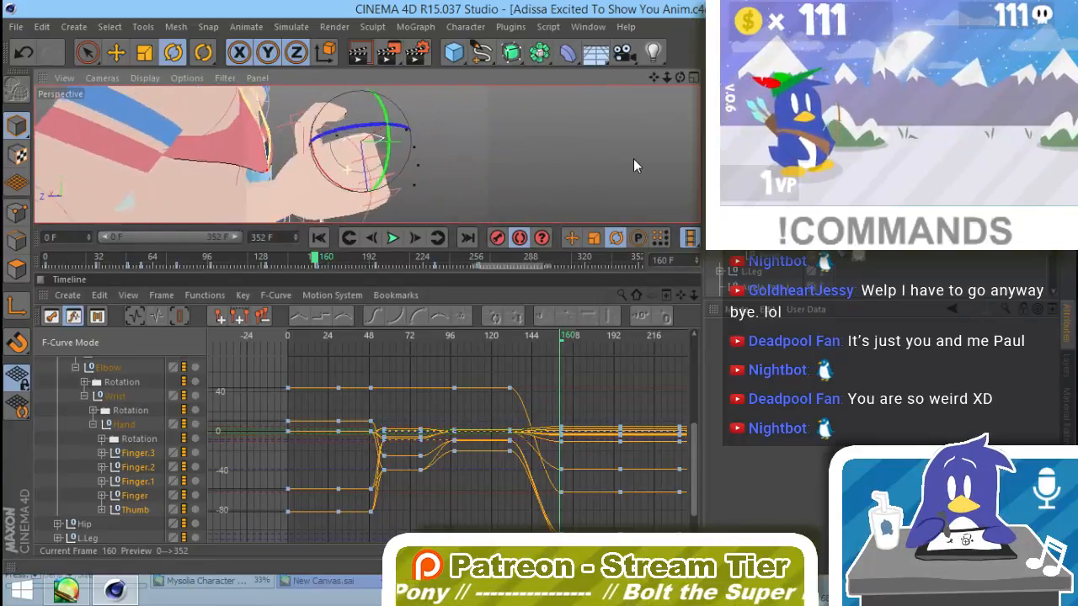
{"action": "left_click", "coordinate": [512, 339]}
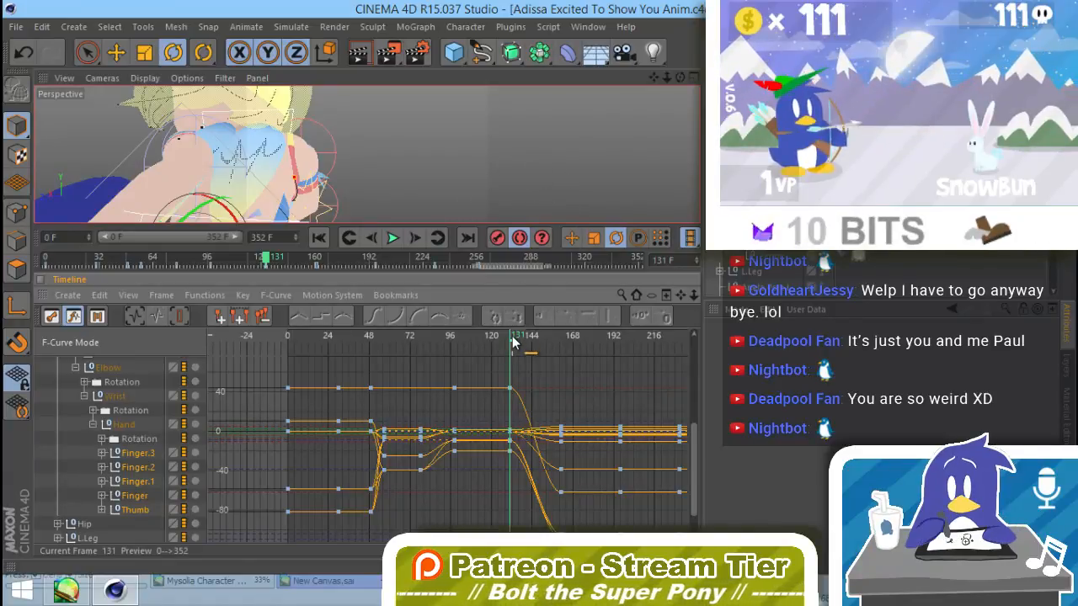
{"action": "left_click", "coordinate": [527, 339]}
{"action": "left_click", "coordinate": [562, 340]}
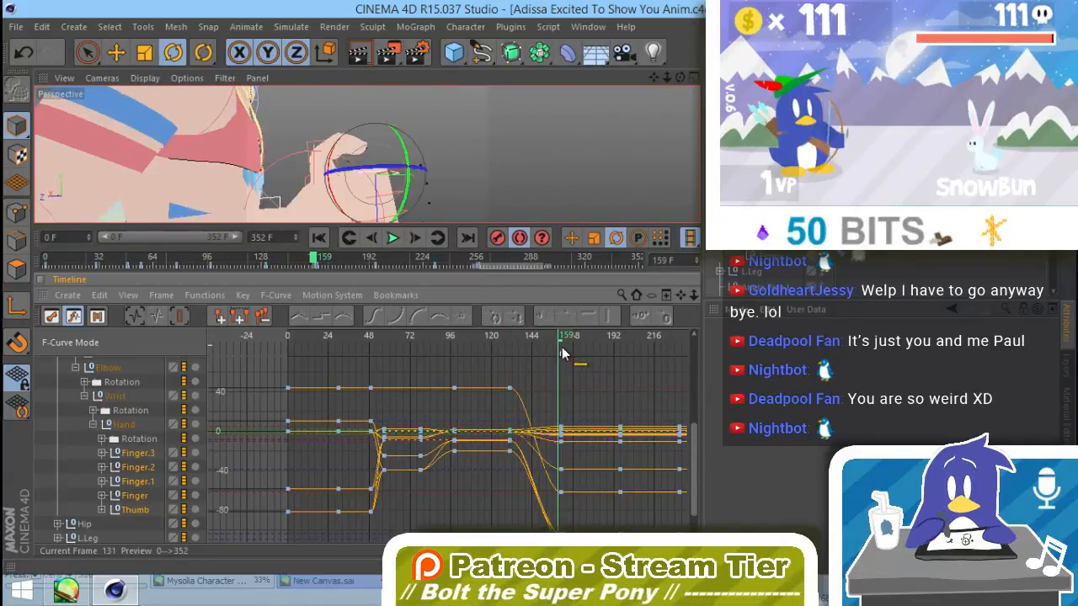
Step: Rotate the right hand's thumb joints at frame 161 to adjust how the thumb closes against the fist
{"action": "left_click_drag", "start_coordinate": [415, 181], "coordinate": [438, 199], "text": "alt"}
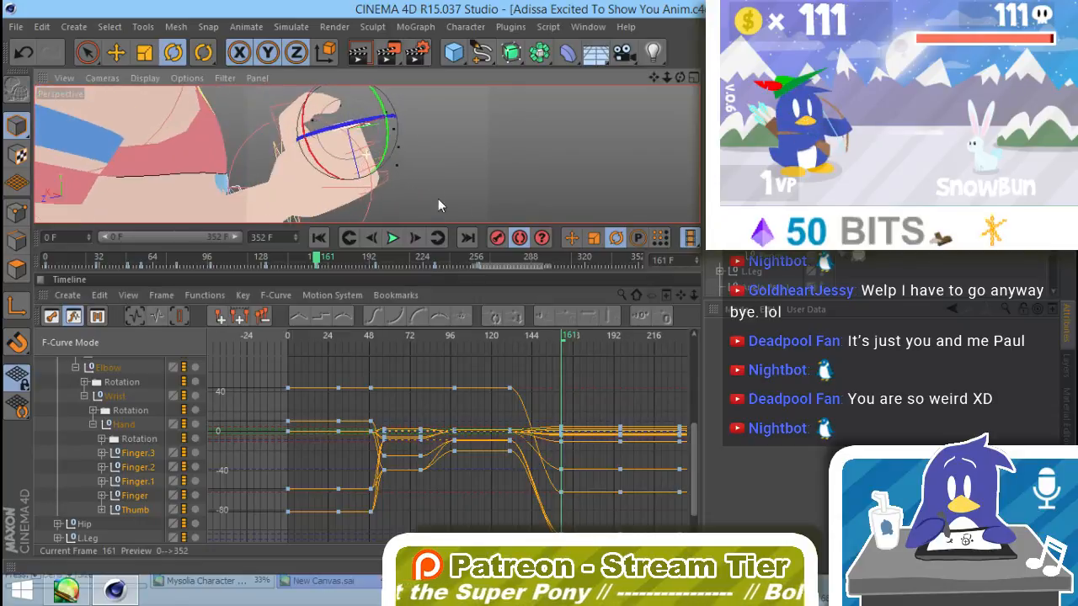
{"action": "left_click_drag", "start_coordinate": [302, 158], "coordinate": [368, 113], "text": "alt"}
{"action": "left_click", "coordinate": [291, 170]}
{"action": "left_click_drag", "start_coordinate": [405, 163], "coordinate": [239, 158]}
{"action": "middle_click_drag", "start_coordinate": [358, 115], "coordinate": [370, 215], "text": "alt"}
{"action": "left_click_drag", "start_coordinate": [371, 215], "coordinate": [336, 198], "text": "alt"}
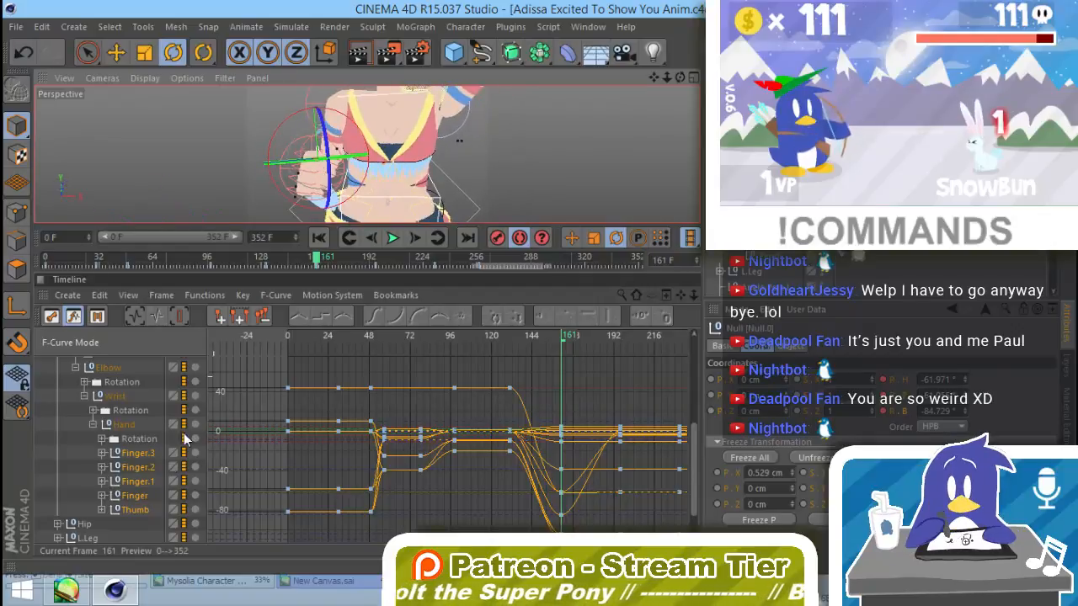
Step: Copy the right thumb's keys from frame 161 to about frame 189, and delete the old keys right after them
{"action": "left_click", "coordinate": [143, 511]}
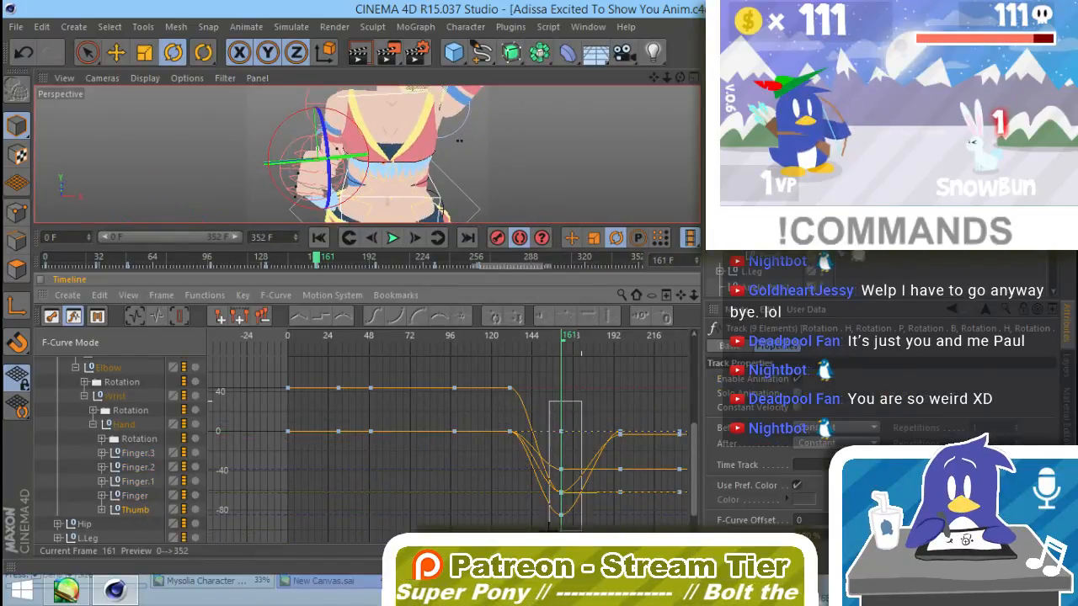
{"action": "left_click_drag", "start_coordinate": [581, 530], "coordinate": [600, 502]}
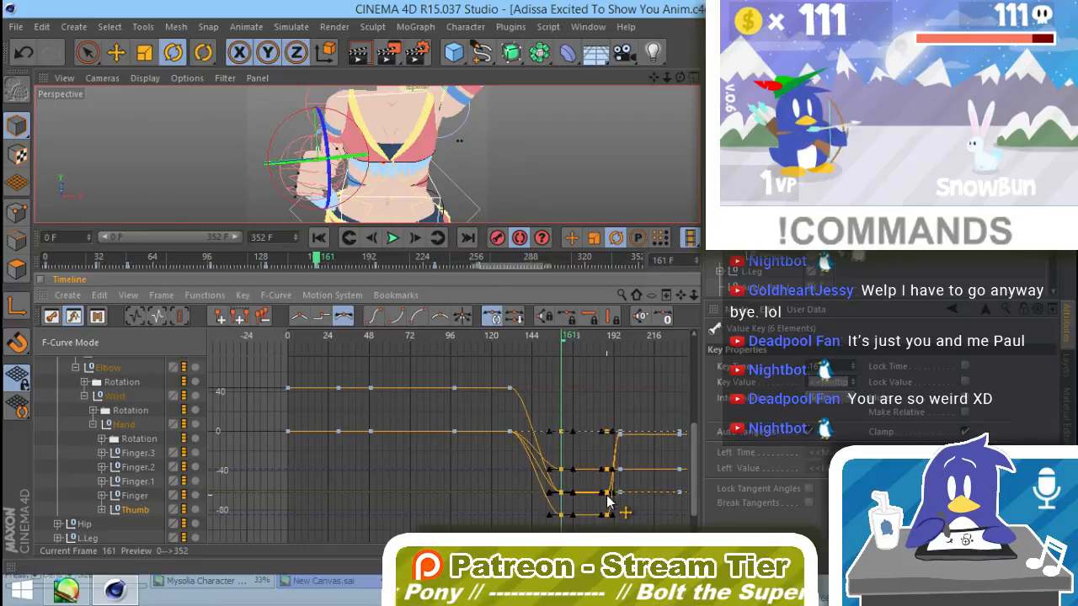
{"action": "left_click_drag", "start_coordinate": [640, 407], "coordinate": [616, 513]}
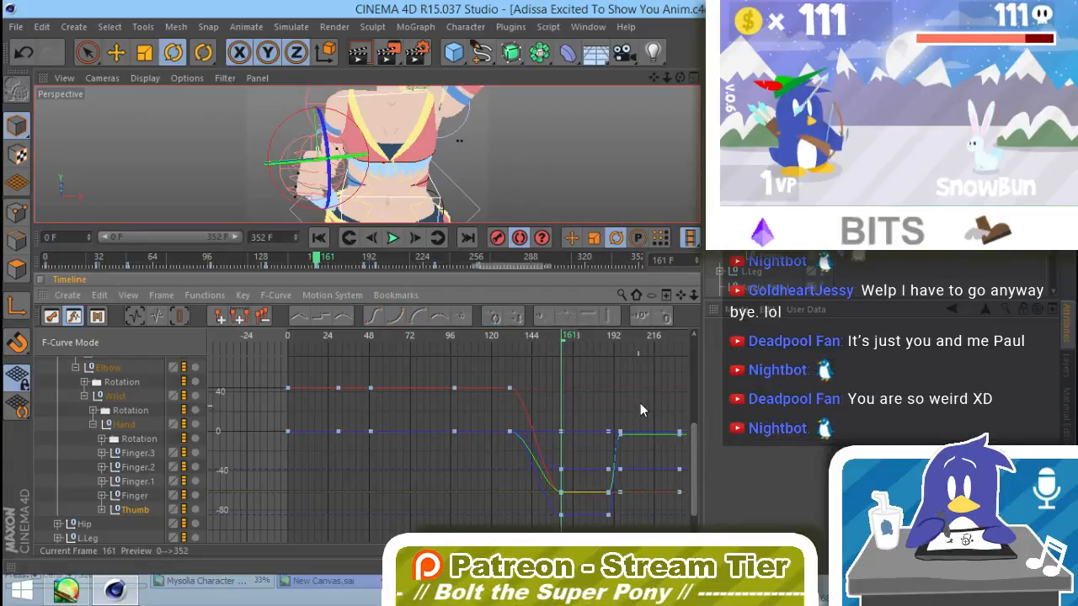
{"action": "left_click_drag", "start_coordinate": [640, 402], "coordinate": [621, 512]}
{"action": "key", "text": "Delete"}
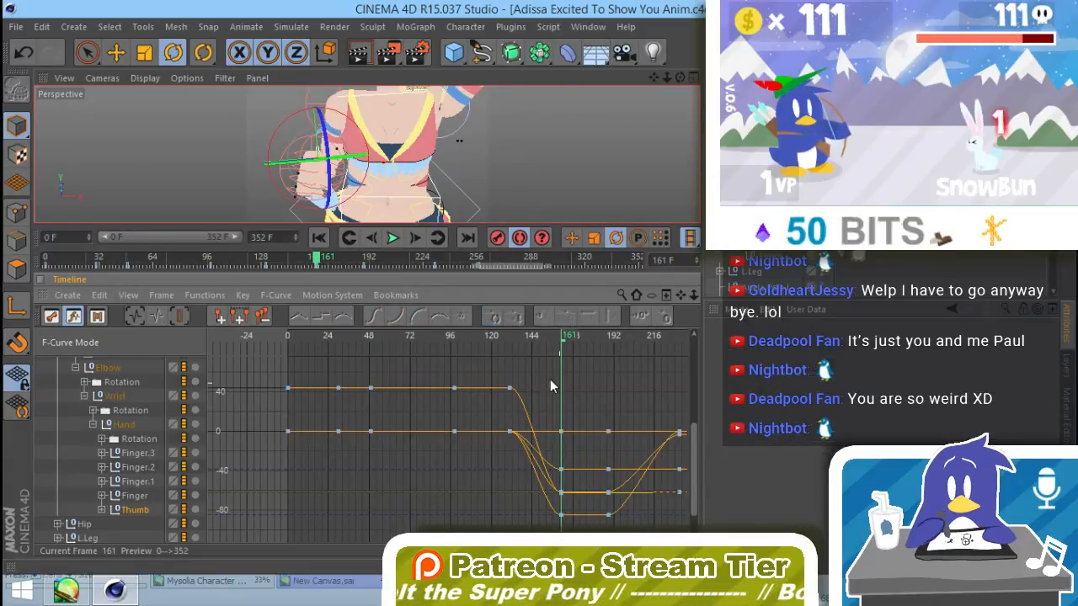
Step: Scrub the animation to frame 217 to check the right thumb's motion, and return to frame 0
{"action": "left_click_drag", "start_coordinate": [588, 344], "coordinate": [666, 362]}
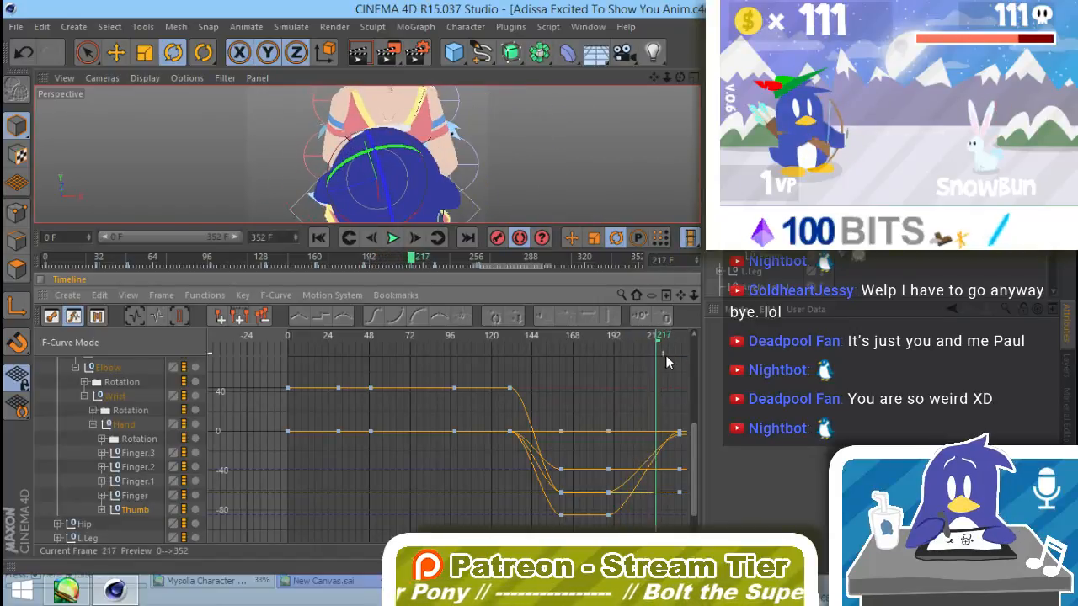
{"action": "middle_click_drag", "start_coordinate": [625, 410], "coordinate": [515, 412], "text": "alt"}
{"action": "mouse_move", "coordinate": [551, 342]}
{"action": "left_mouse_down"}
{"action": "mouse_move", "coordinate": [574, 340]}
{"action": "mouse_move", "coordinate": [85, 380]}
{"action": "left_mouse_up"}
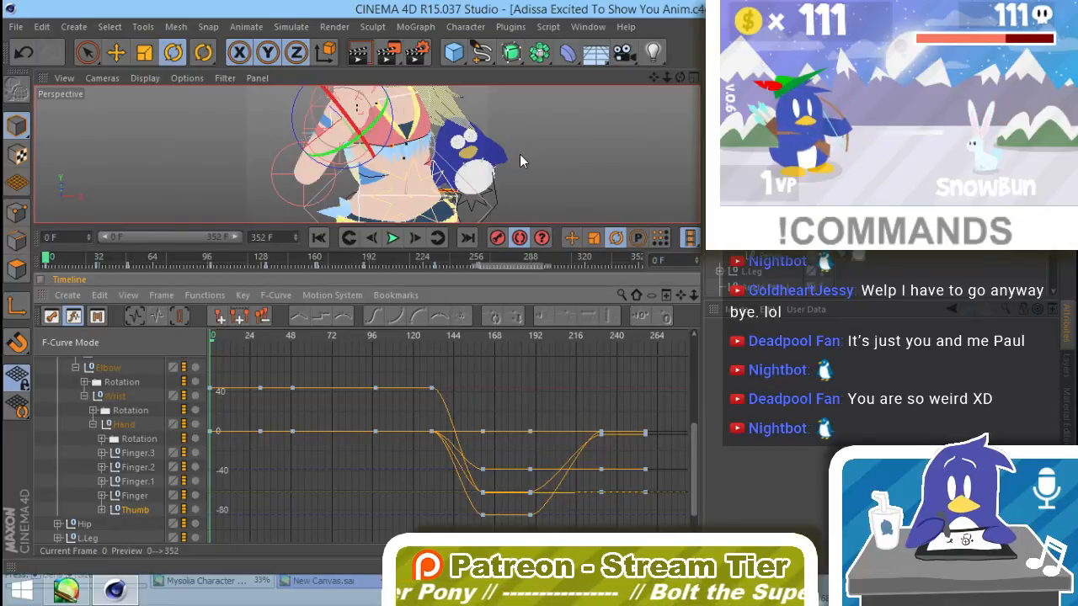
Step: Expand the left arm's wrist hierarchy in the timeline and show the rotation curves of the left hand and its fingers
{"action": "scroll", "coordinate": [118, 404], "scroll_direction": "up", "scroll_amount": 5}
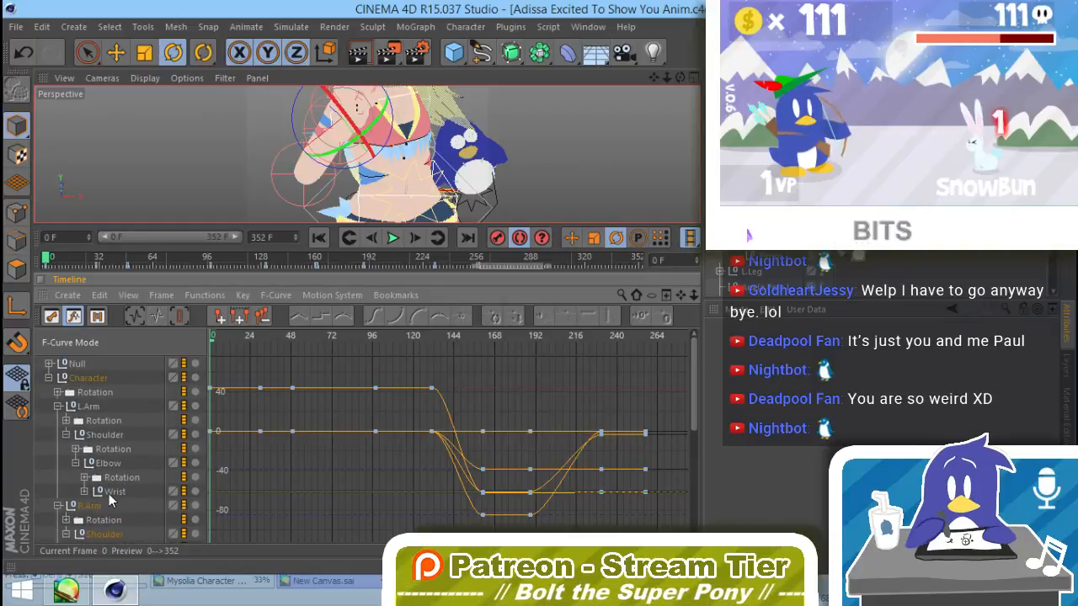
{"action": "left_click", "coordinate": [89, 489], "text": "shift"}
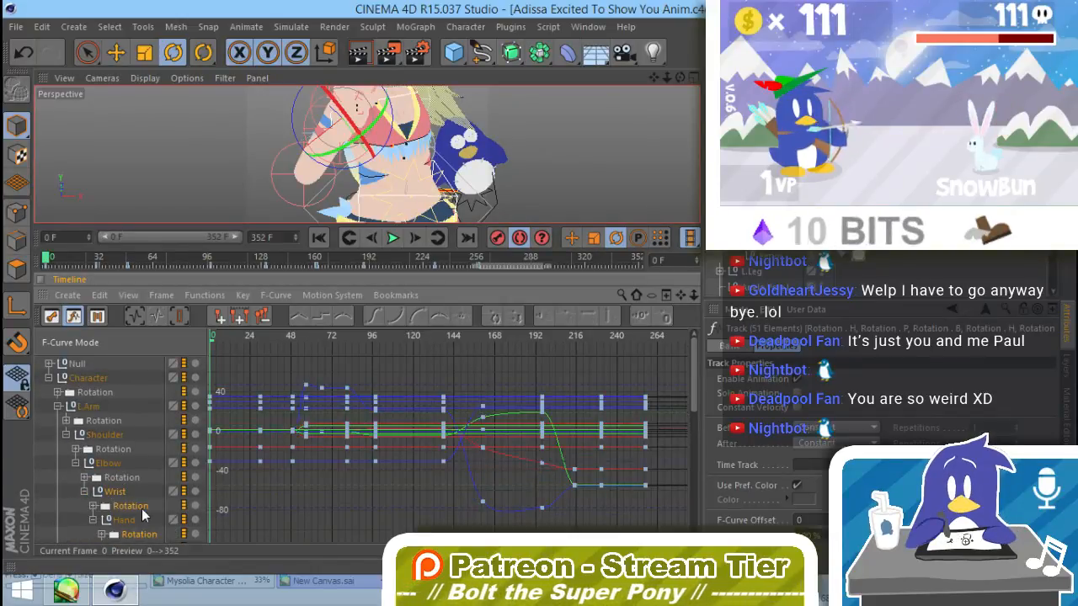
{"action": "scroll", "coordinate": [143, 516], "scroll_direction": "down", "scroll_amount": 3}
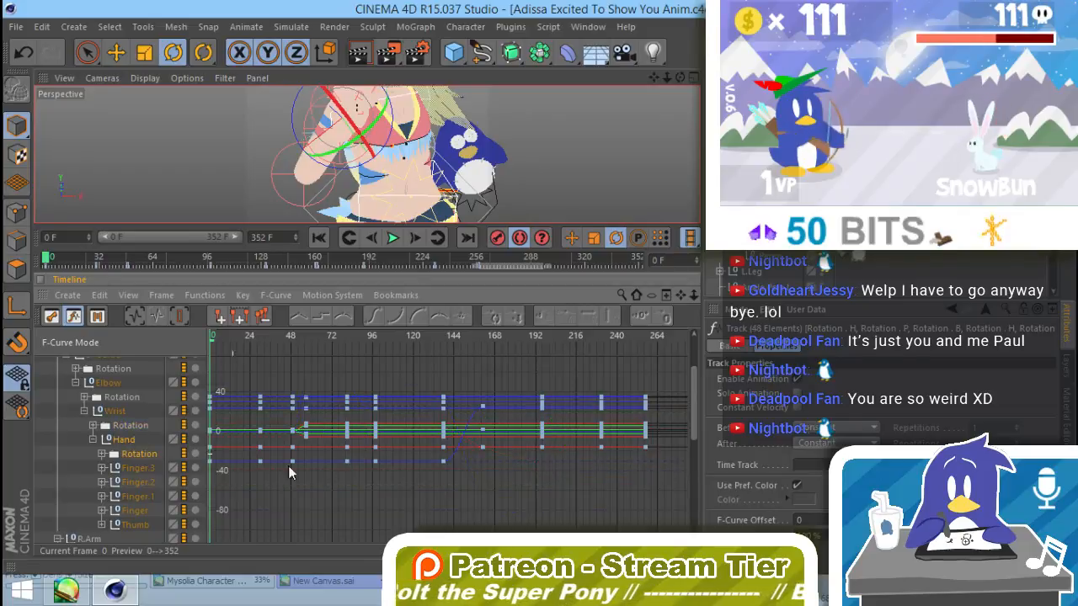
{"action": "middle_click_drag", "start_coordinate": [278, 390], "coordinate": [356, 396], "text": "alt"}
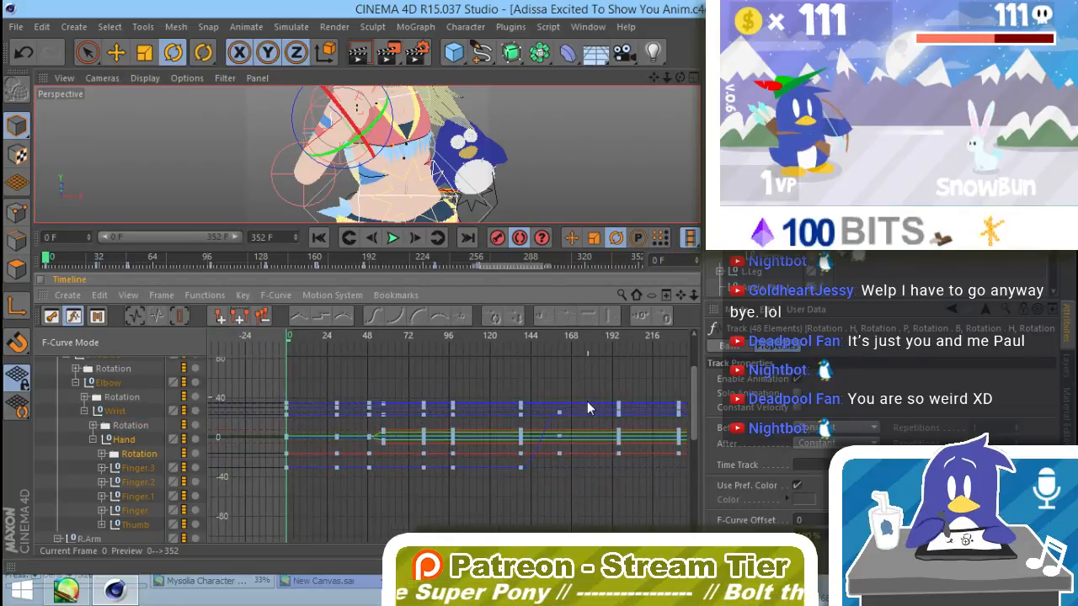
{"action": "middle_click_drag", "start_coordinate": [537, 451], "coordinate": [503, 451], "text": "alt"}
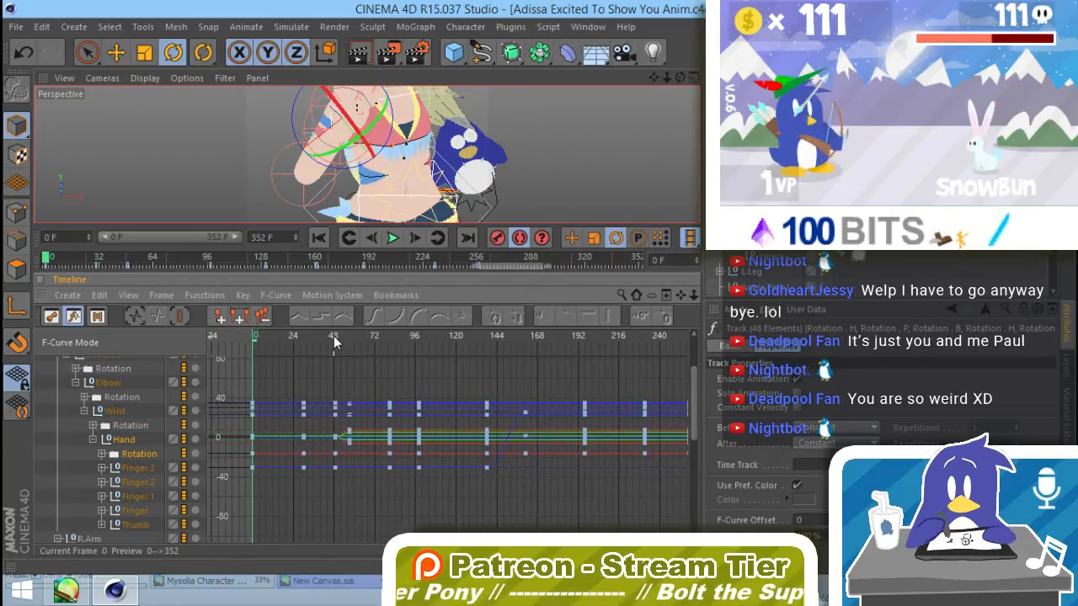
Step: Go to frame 57 and rotate one finger joint of the left hand to separate it from the neighbouring fingers
{"action": "left_click_drag", "start_coordinate": [333, 341], "coordinate": [351, 348]}
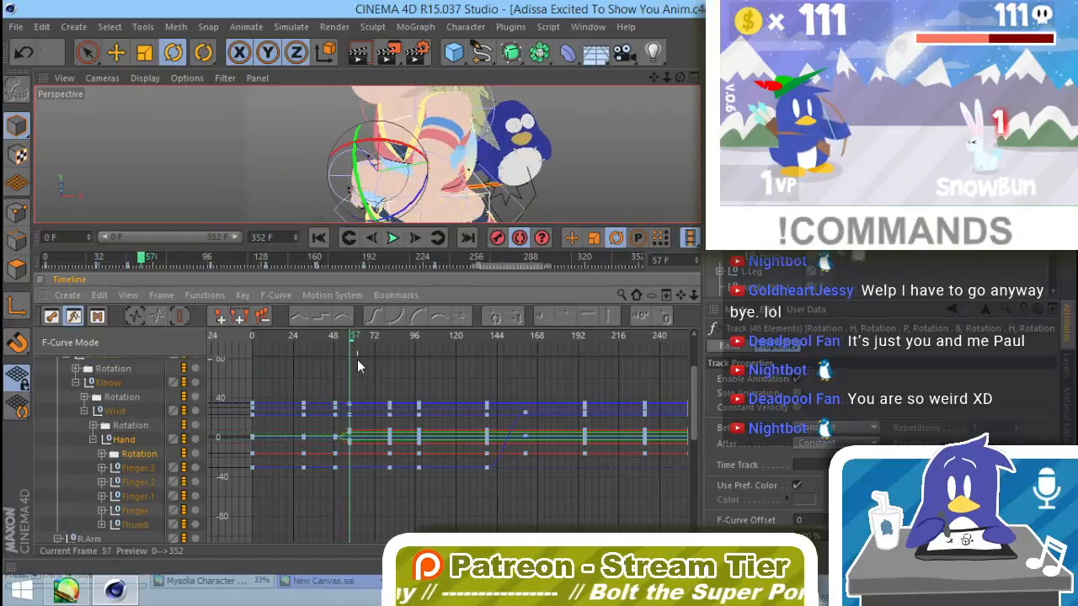
{"action": "left_click_drag", "start_coordinate": [367, 174], "coordinate": [545, 141], "text": "alt"}
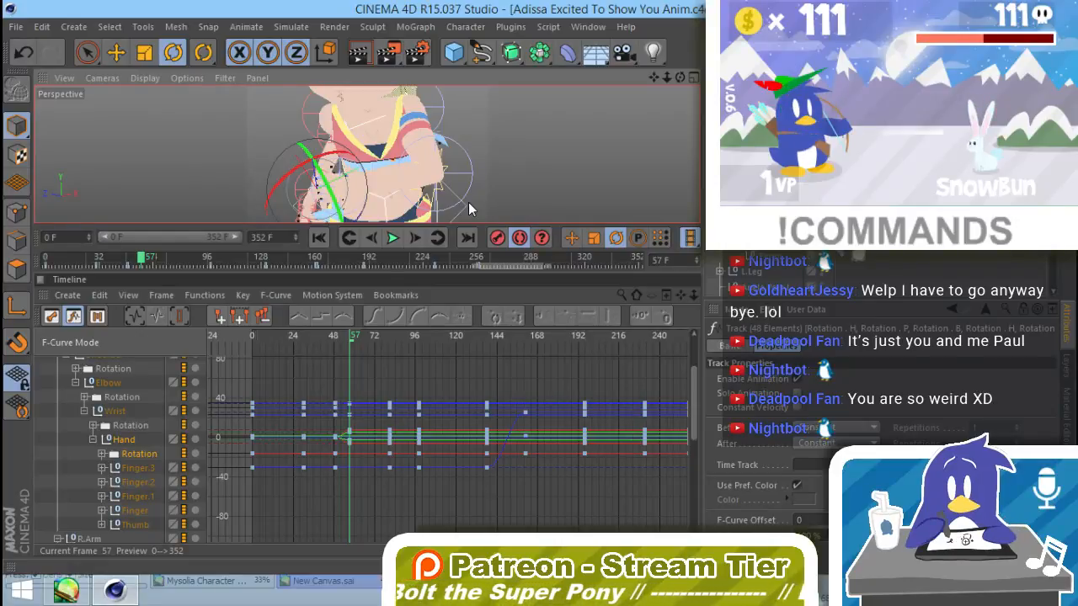
{"action": "left_click_drag", "start_coordinate": [468, 202], "coordinate": [494, 175], "text": "alt"}
{"action": "scroll", "coordinate": [378, 150], "scroll_direction": "up", "scroll_amount": 6}
{"action": "middle_click_drag", "start_coordinate": [378, 150], "coordinate": [367, 194], "text": "alt"}
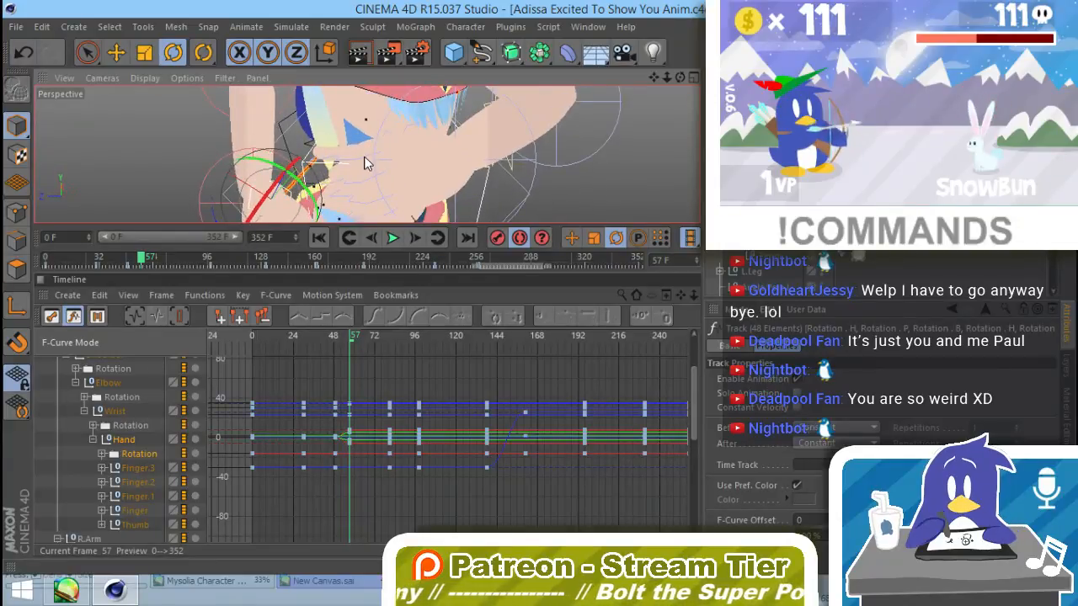
{"action": "left_click", "coordinate": [365, 163]}
{"action": "left_click_drag", "start_coordinate": [401, 179], "coordinate": [436, 89], "text": "alt"}
{"action": "left_click_drag", "start_coordinate": [391, 122], "coordinate": [375, 118]}
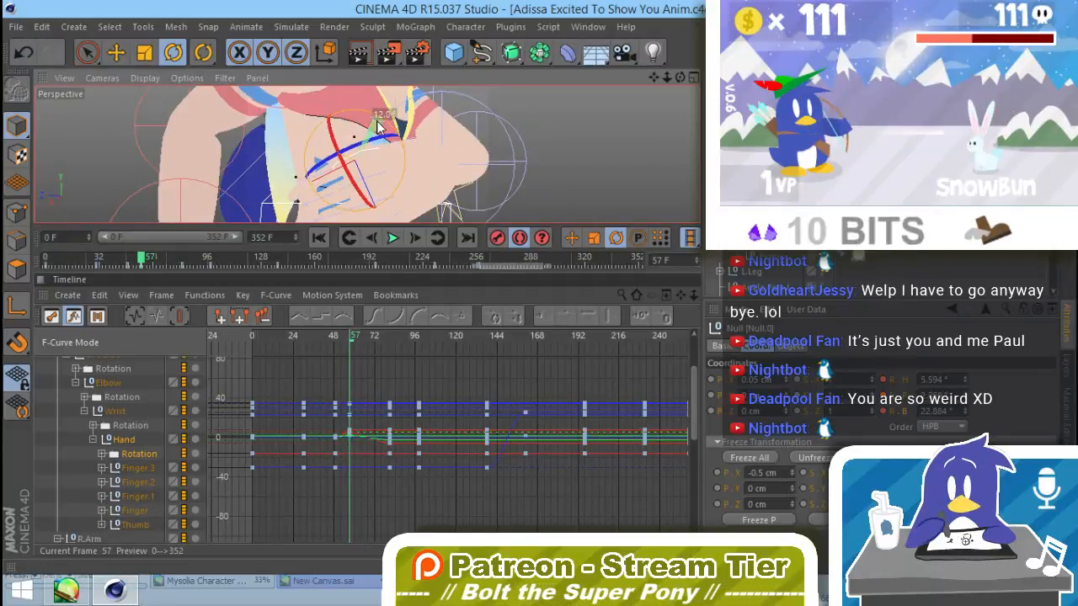
Step: Rotate the other finger joints of the left hand slightly at frame 57 to spread the fingers apart
{"action": "left_click_drag", "start_coordinate": [367, 155], "coordinate": [506, 185], "text": "alt"}
{"action": "left_click", "coordinate": [374, 154]}
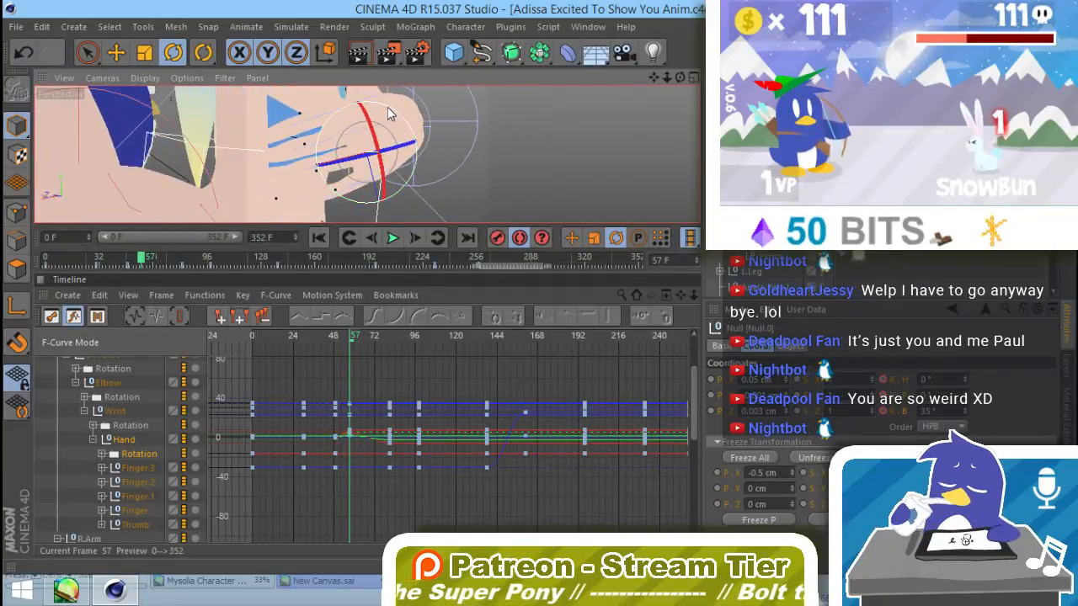
{"action": "left_click_drag", "start_coordinate": [387, 106], "coordinate": [389, 114]}
{"action": "left_click_drag", "start_coordinate": [399, 167], "coordinate": [375, 190], "text": "alt"}
{"action": "left_click_drag", "start_coordinate": [352, 141], "coordinate": [327, 167], "text": "alt"}
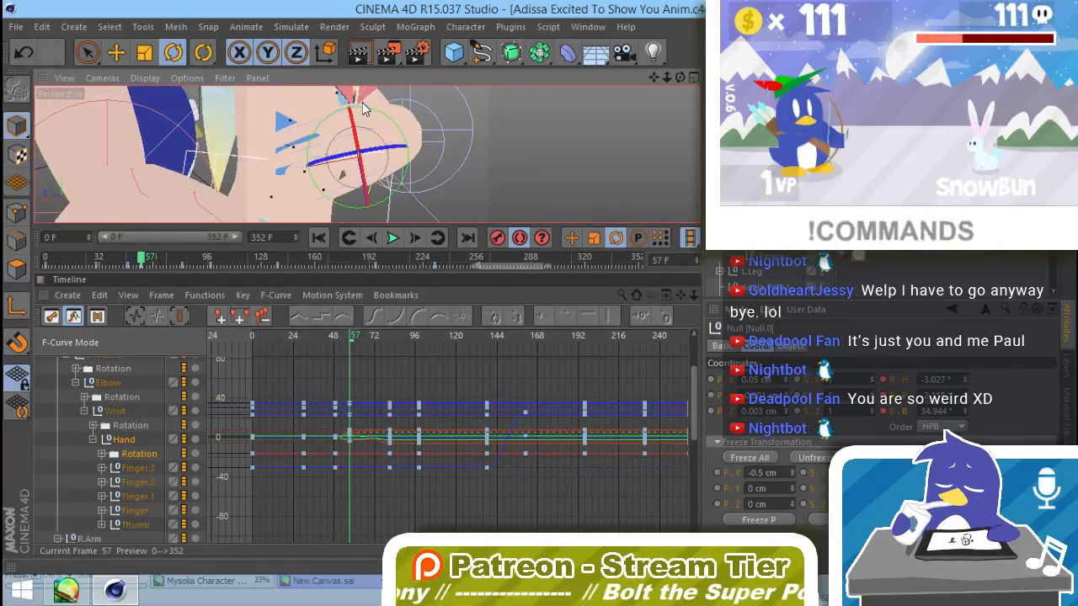
{"action": "left_click_drag", "start_coordinate": [366, 106], "coordinate": [398, 131]}
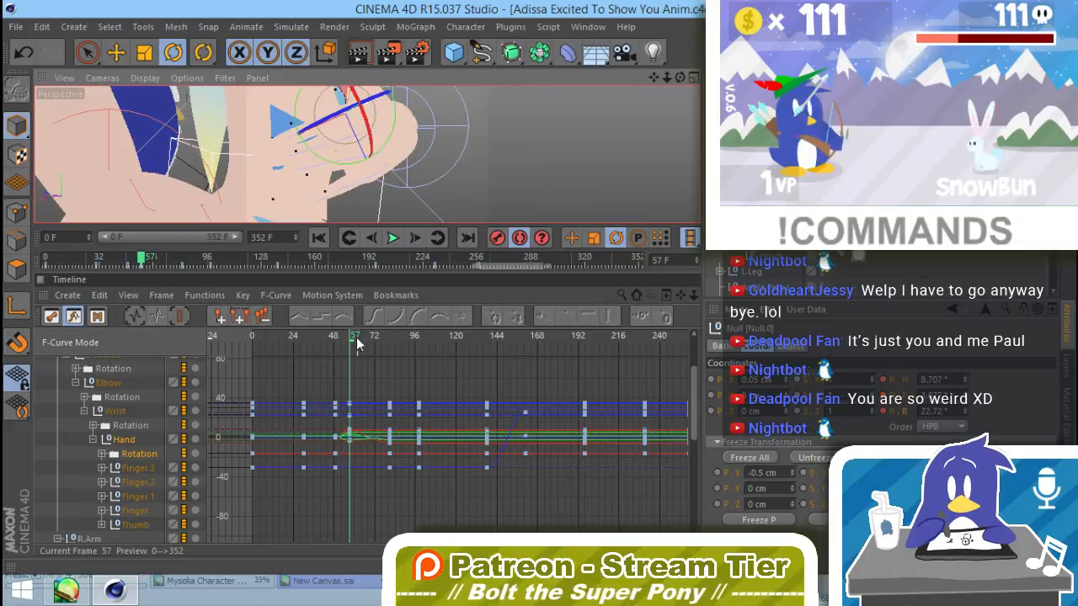
Step: Deselect the finger joint and examine the left hand's pose at frame 57 from several angles
{"action": "left_click", "coordinate": [503, 195]}
{"action": "left_click_drag", "start_coordinate": [499, 197], "coordinate": [292, 208], "text": "alt"}
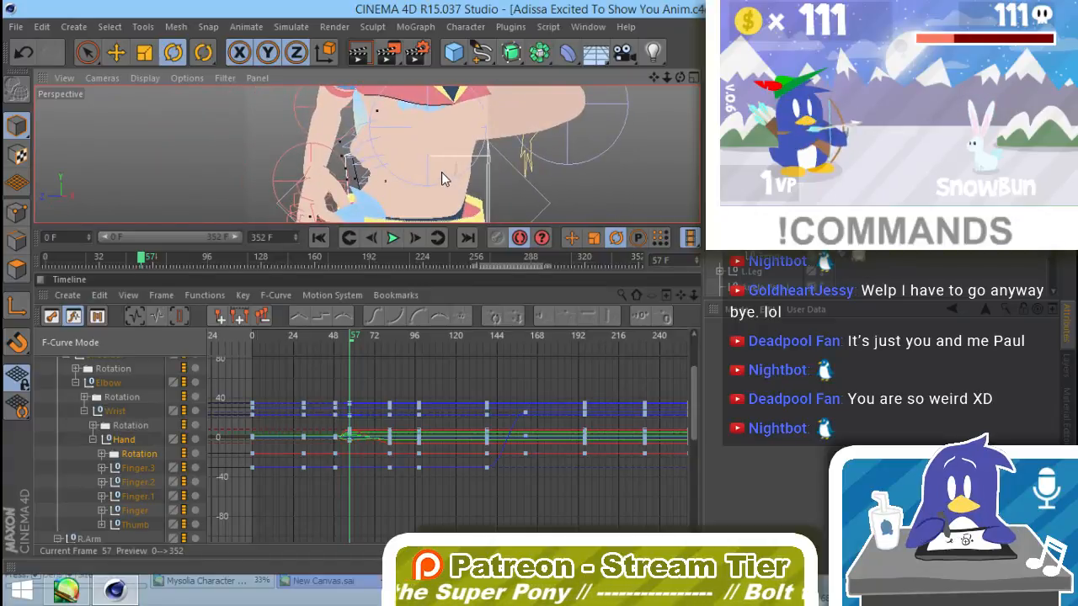
{"action": "left_click_drag", "start_coordinate": [441, 172], "coordinate": [460, 160], "text": "alt"}
{"action": "right_click_drag", "start_coordinate": [459, 161], "coordinate": [374, 182], "text": "alt"}
{"action": "middle_click_drag", "start_coordinate": [471, 181], "coordinate": [398, 190], "text": "alt"}
Step: Copy the left hand's keys from frame 57 to about frame 77, delete the old keys at frame 81, and go to frame 98
{"action": "mouse_move", "coordinate": [355, 350]}
{"action": "left_mouse_down"}
{"action": "mouse_move", "coordinate": [361, 340]}
{"action": "mouse_move", "coordinate": [399, 351]}
{"action": "mouse_move", "coordinate": [359, 407]}
{"action": "mouse_move", "coordinate": [340, 496]}
{"action": "left_mouse_up"}
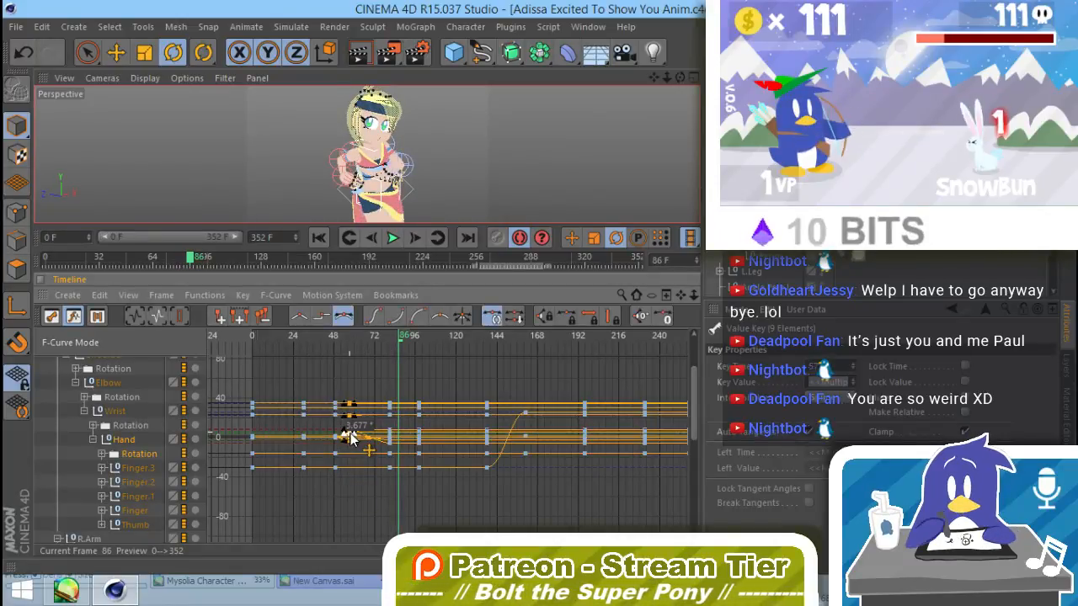
{"action": "left_click_drag", "start_coordinate": [351, 437], "coordinate": [383, 437]}
{"action": "left_click_drag", "start_coordinate": [410, 393], "coordinate": [387, 484]}
{"action": "left_click", "coordinate": [527, 457]}
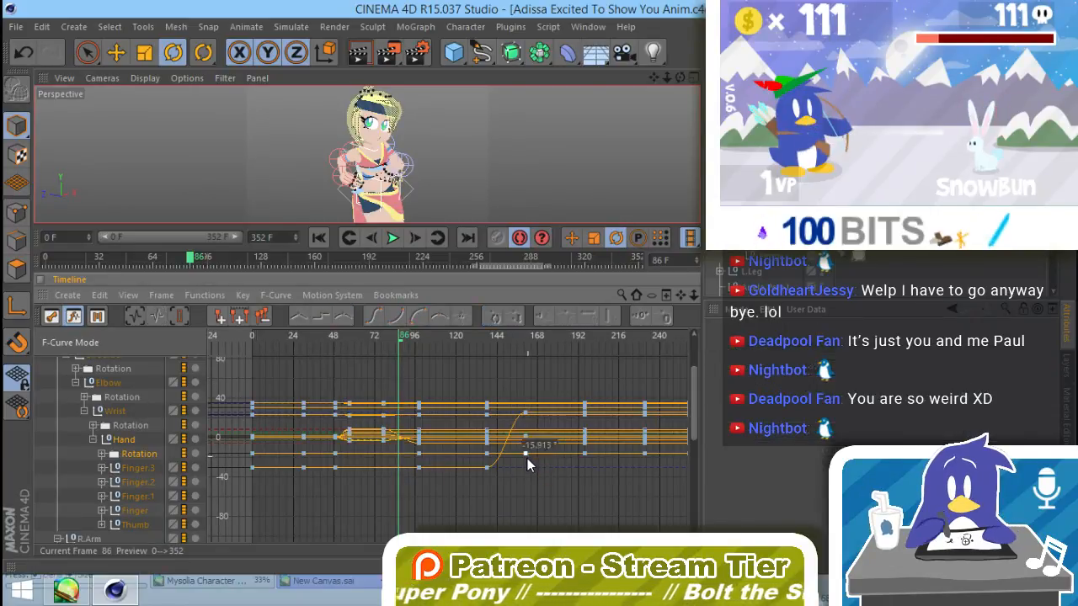
{"action": "left_click_drag", "start_coordinate": [404, 337], "coordinate": [424, 342]}
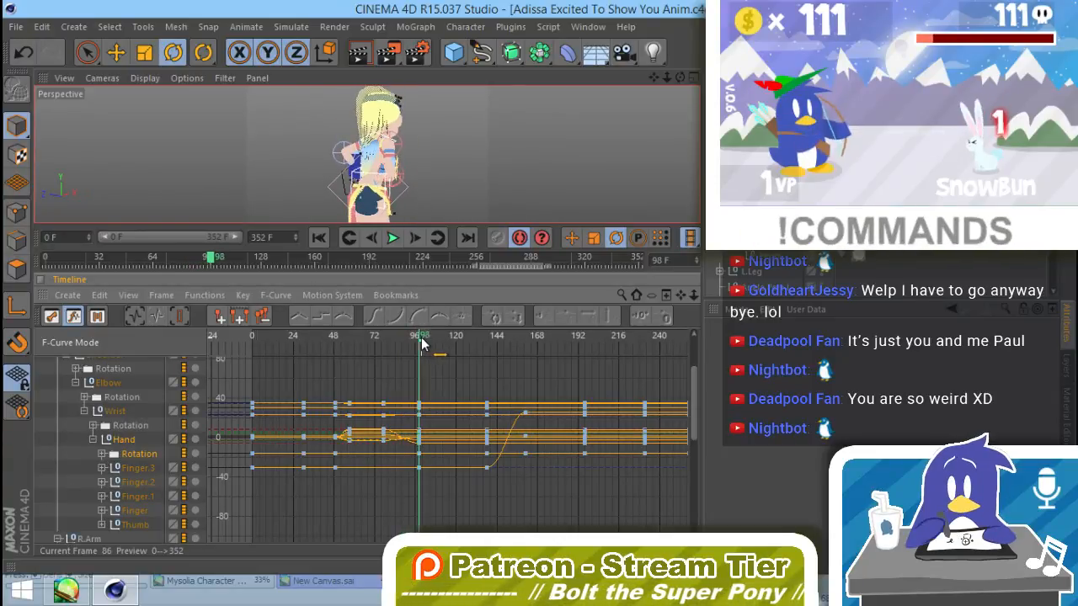
Step: Examine the hands from several angles at frames 99 and 140, clear the hand track selection, and go to frame 78
{"action": "left_click_drag", "start_coordinate": [310, 205], "coordinate": [46, 178], "text": "alt"}
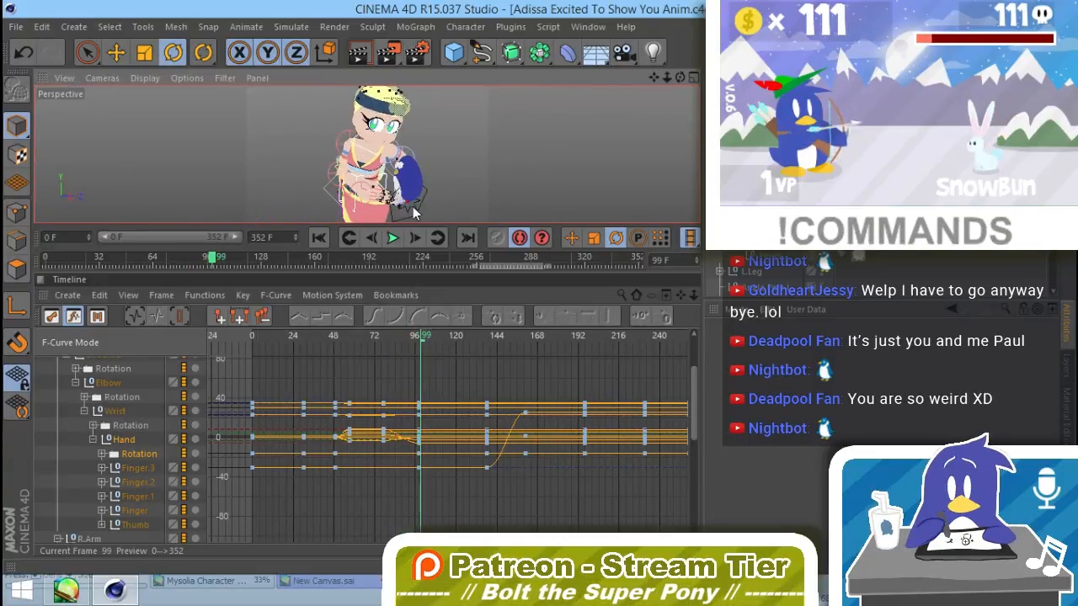
{"action": "left_click_drag", "start_coordinate": [413, 213], "coordinate": [508, 155], "text": "alt"}
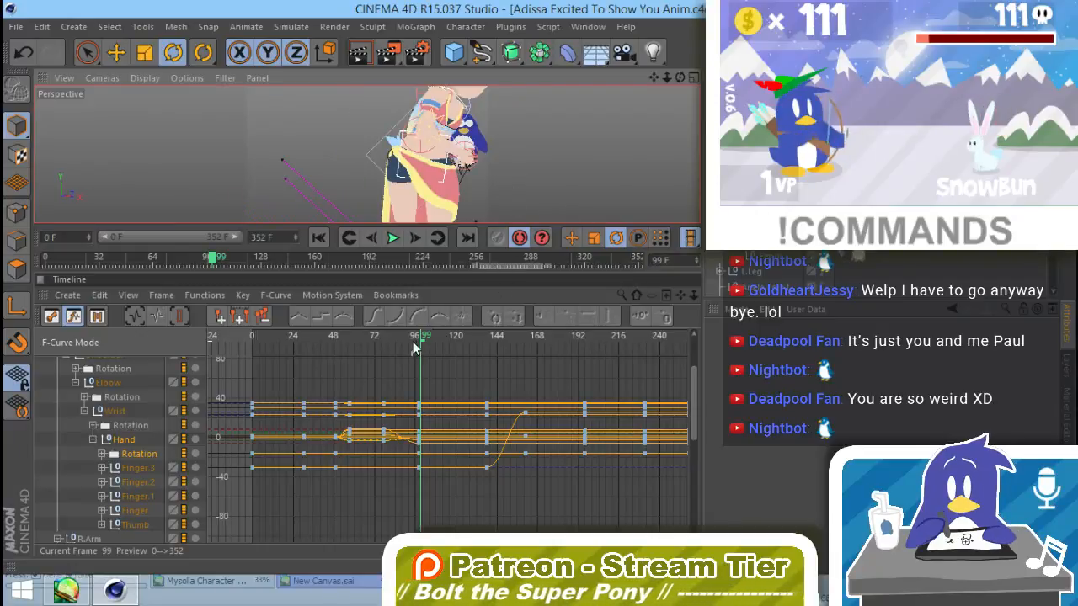
{"action": "left_click_drag", "start_coordinate": [412, 347], "coordinate": [492, 364]}
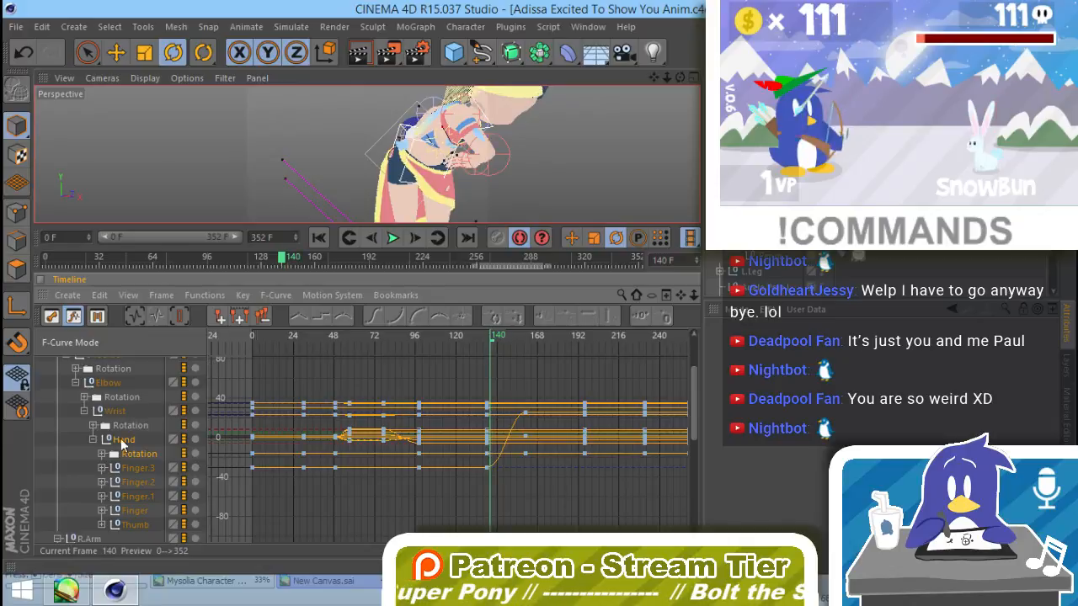
{"action": "left_click", "coordinate": [74, 446]}
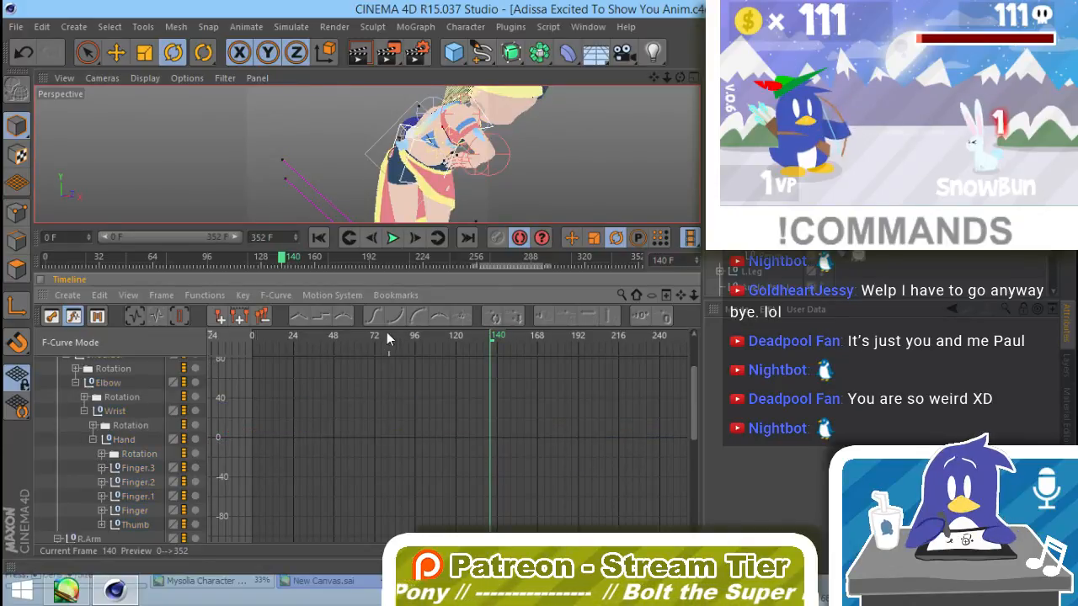
{"action": "left_click_drag", "start_coordinate": [388, 338], "coordinate": [389, 340]}
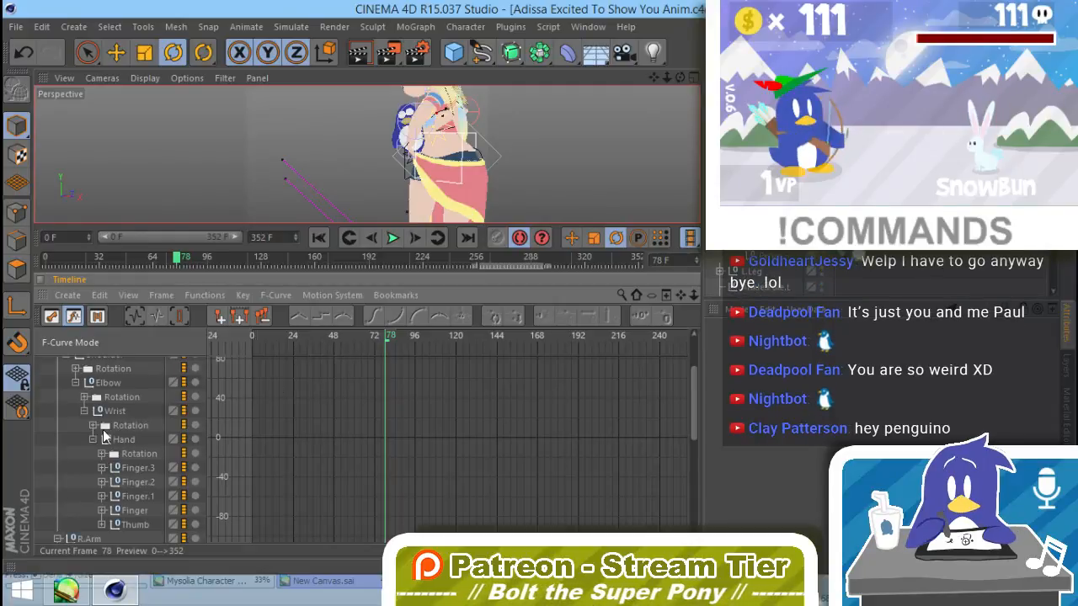
Step: Check the Character's curves briefly, examine the whole body from the side around frames 73 to 78, and stop at frame 76
{"action": "scroll", "coordinate": [102, 386], "scroll_direction": "up", "scroll_amount": 4}
{"action": "left_click", "coordinate": [93, 382]}
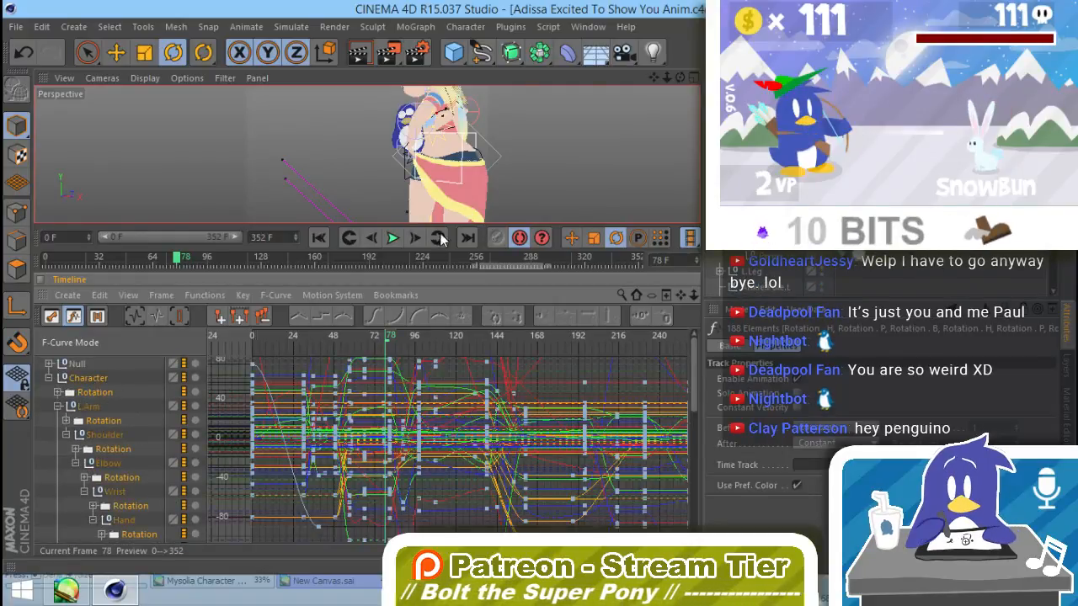
{"action": "left_click", "coordinate": [48, 462]}
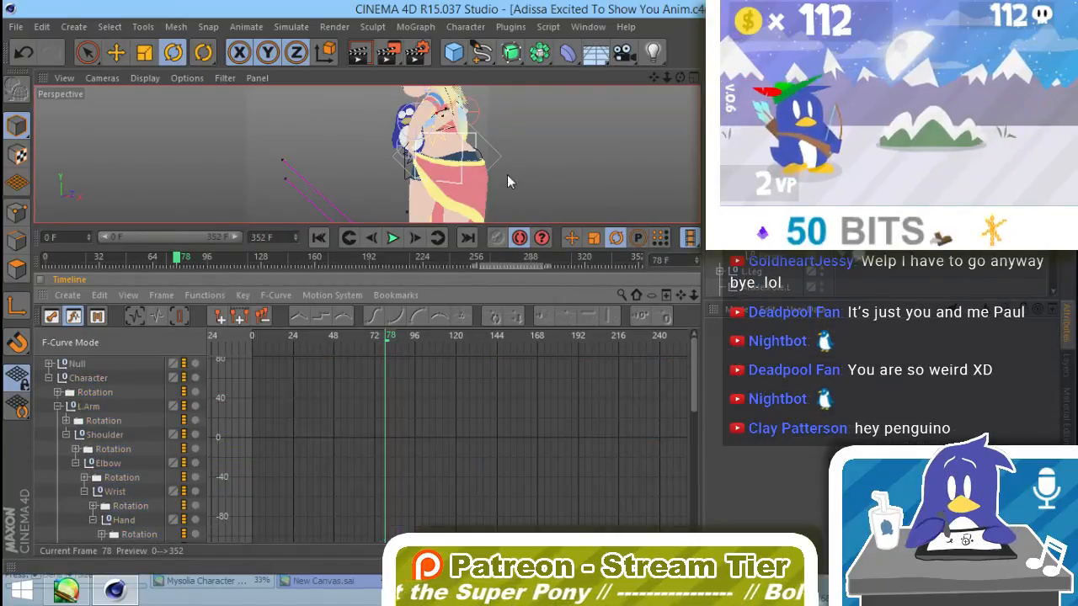
{"action": "right_click_drag", "start_coordinate": [532, 195], "coordinate": [421, 180], "text": "alt"}
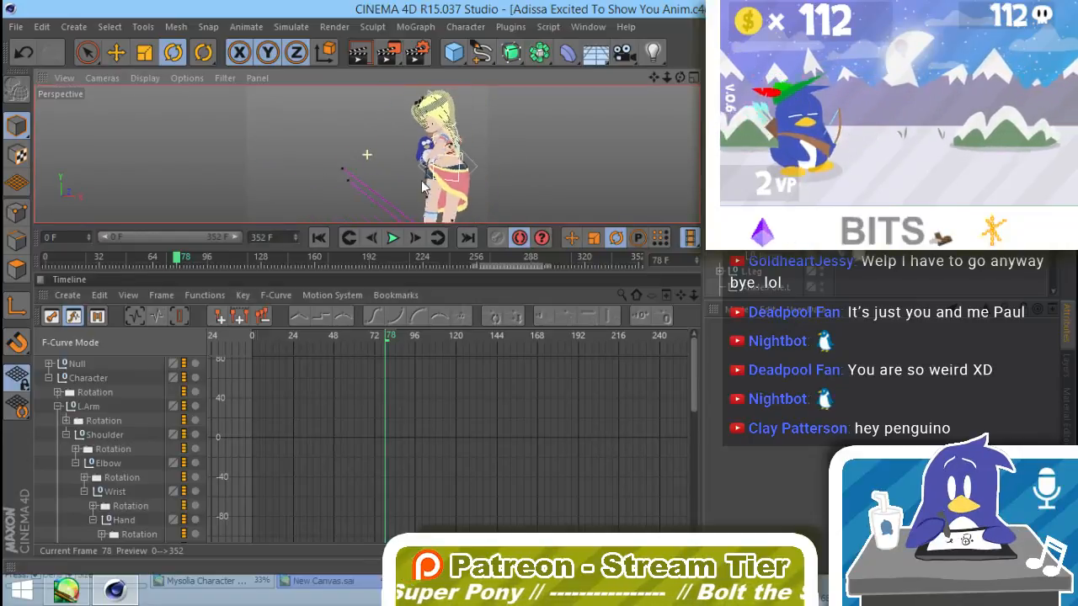
{"action": "middle_click_drag", "start_coordinate": [481, 179], "coordinate": [450, 184], "text": "alt"}
{"action": "left_click", "coordinate": [382, 337]}
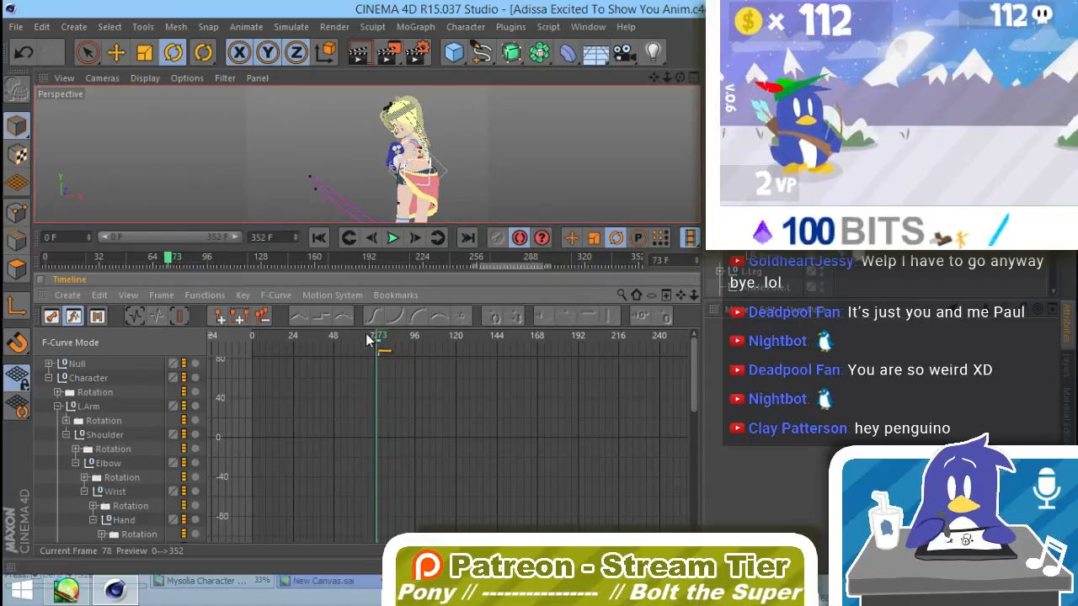
{"action": "left_click_drag", "start_coordinate": [365, 337], "coordinate": [402, 350]}
{"action": "left_click_drag", "start_coordinate": [390, 351], "coordinate": [383, 350]}
Step: Collapse the left arm hierarchy under Character in the timeline and show only the Hip's animation curves
{"action": "left_click", "coordinate": [97, 410]}
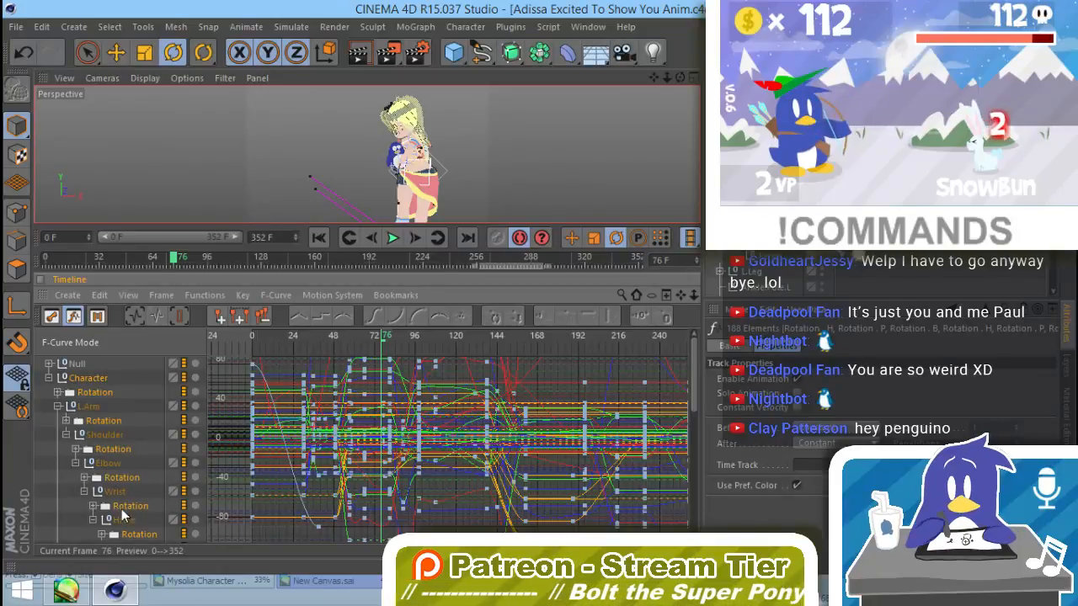
{"action": "scroll", "coordinate": [133, 471], "scroll_direction": "down", "scroll_amount": 4}
{"action": "scroll", "coordinate": [141, 411], "scroll_direction": "up", "scroll_amount": 3}
{"action": "left_click", "coordinate": [58, 392]}
{"action": "left_click", "coordinate": [59, 404]}
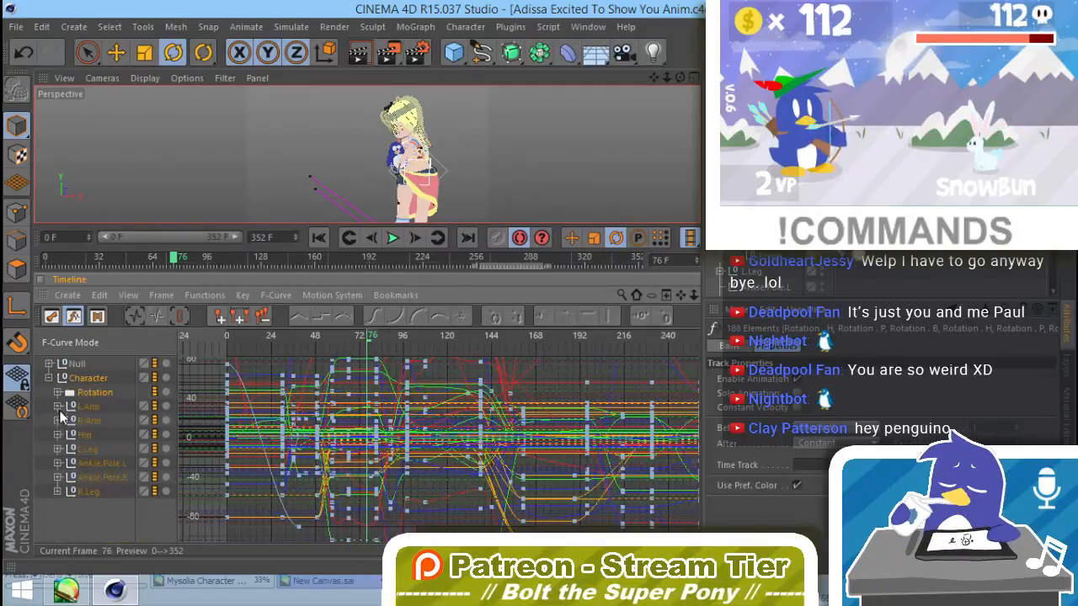
{"action": "left_click", "coordinate": [85, 435]}
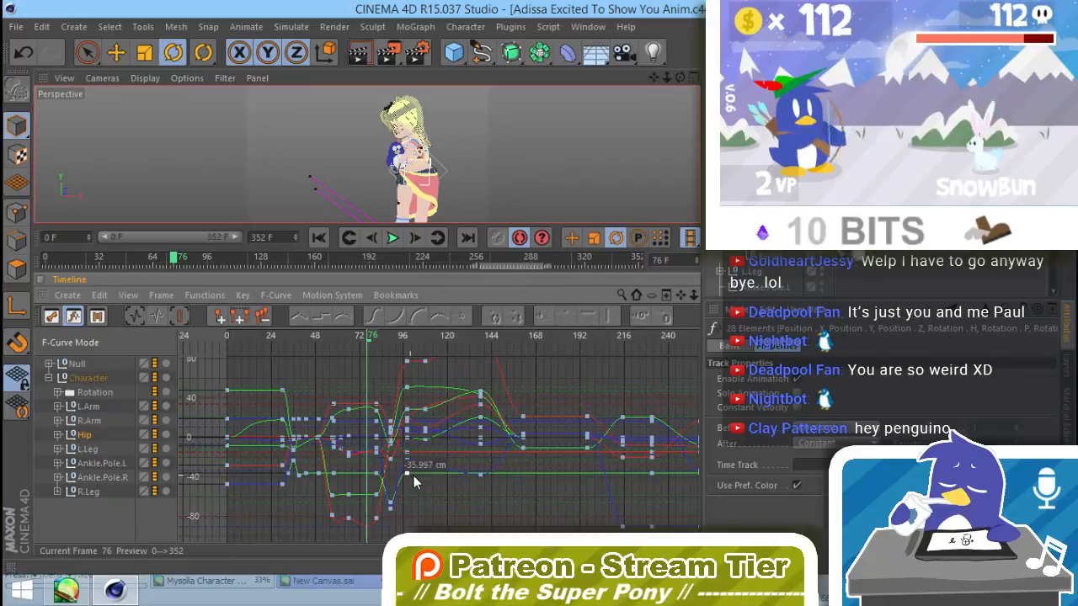
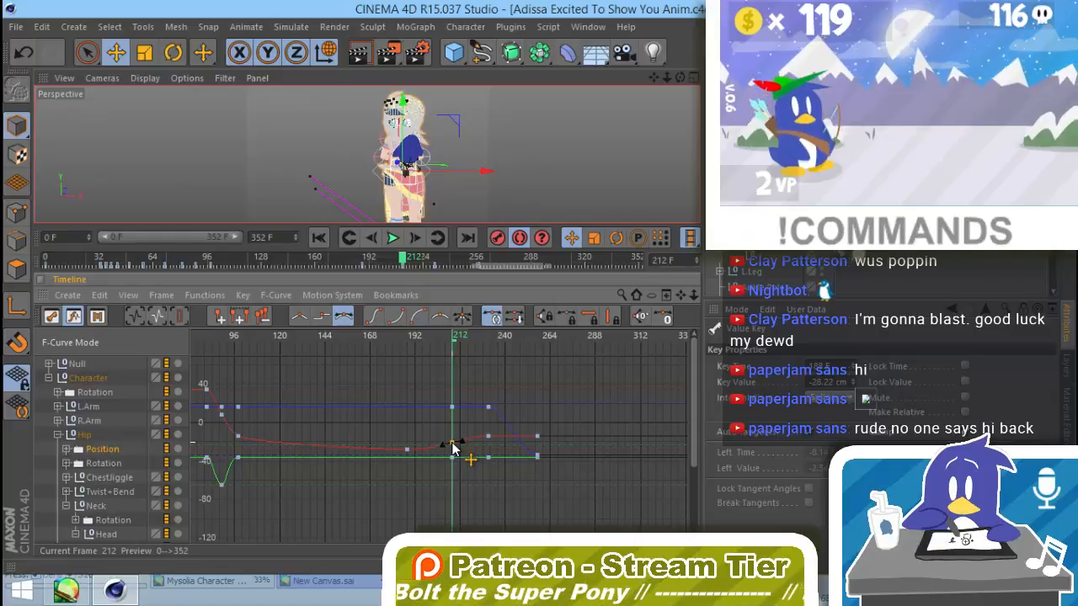
Step: Shift the hip along X to about 6.7 cm at frame 231 and pitch it to about -8° at frame 257, keying both poses
{"action": "left_click_drag", "start_coordinate": [464, 337], "coordinate": [490, 345]}
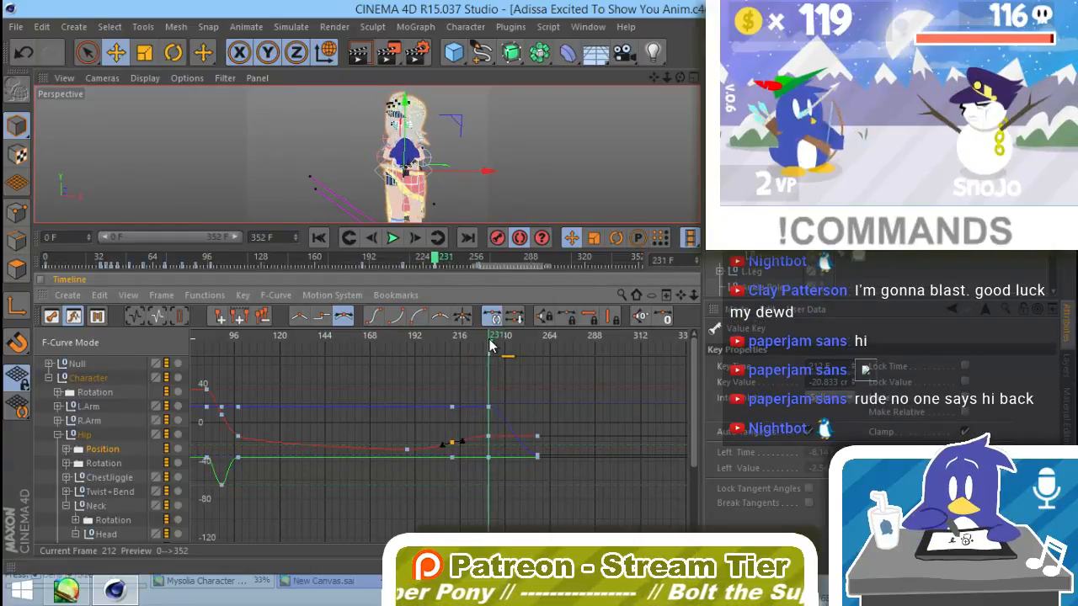
{"action": "left_click_drag", "start_coordinate": [484, 176], "coordinate": [493, 181]}
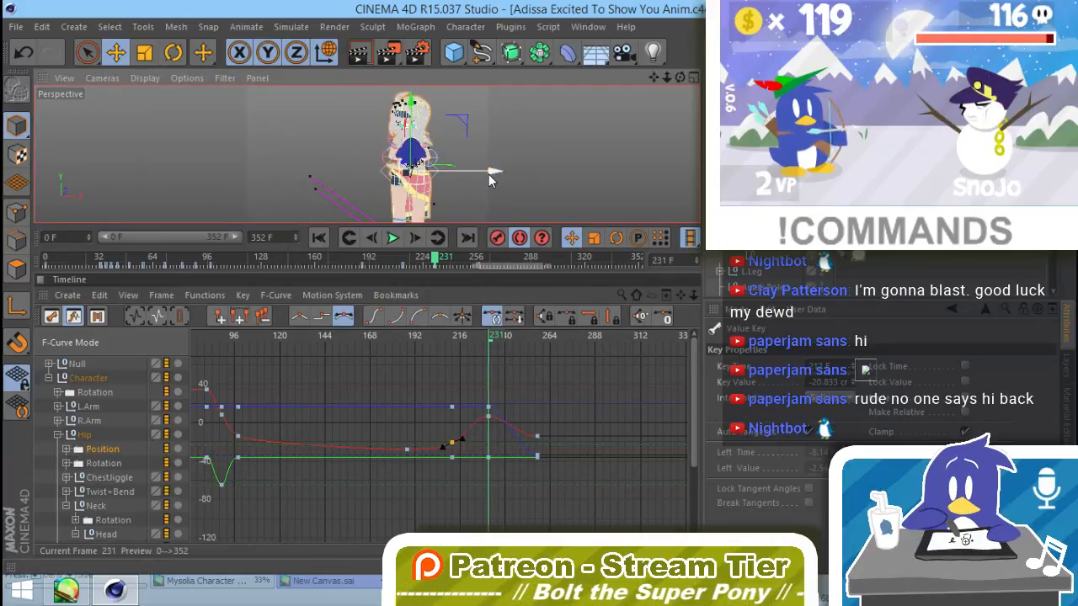
{"action": "left_click_drag", "start_coordinate": [493, 336], "coordinate": [539, 354]}
{"action": "left_click", "coordinate": [102, 463]}
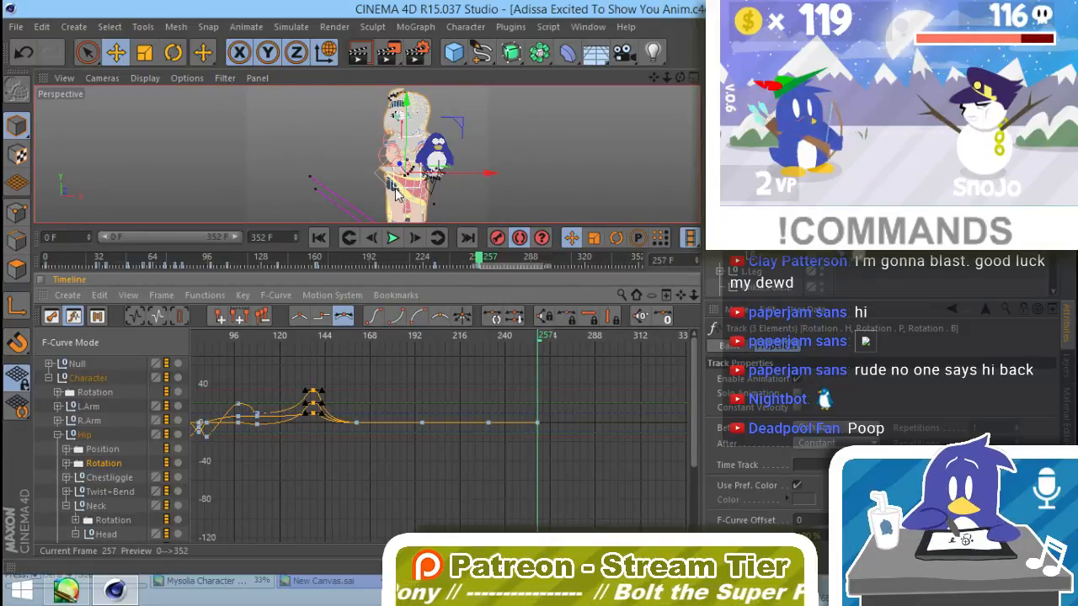
{"action": "left_click_drag", "start_coordinate": [421, 197], "coordinate": [603, 199], "text": "alt"}
{"action": "left_click", "coordinate": [420, 155]}
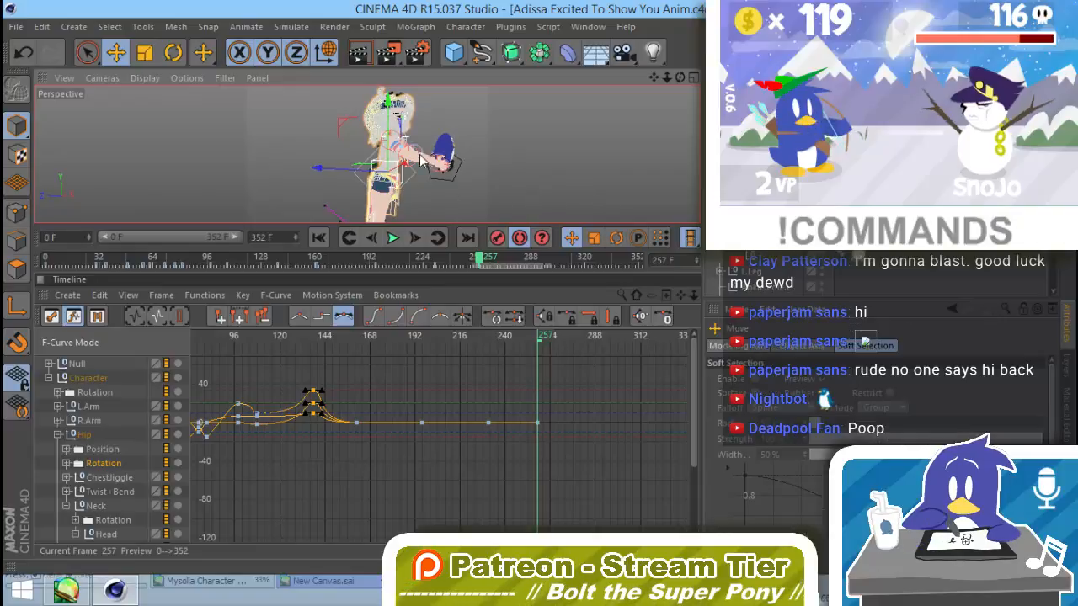
{"action": "key", "text": "r"}
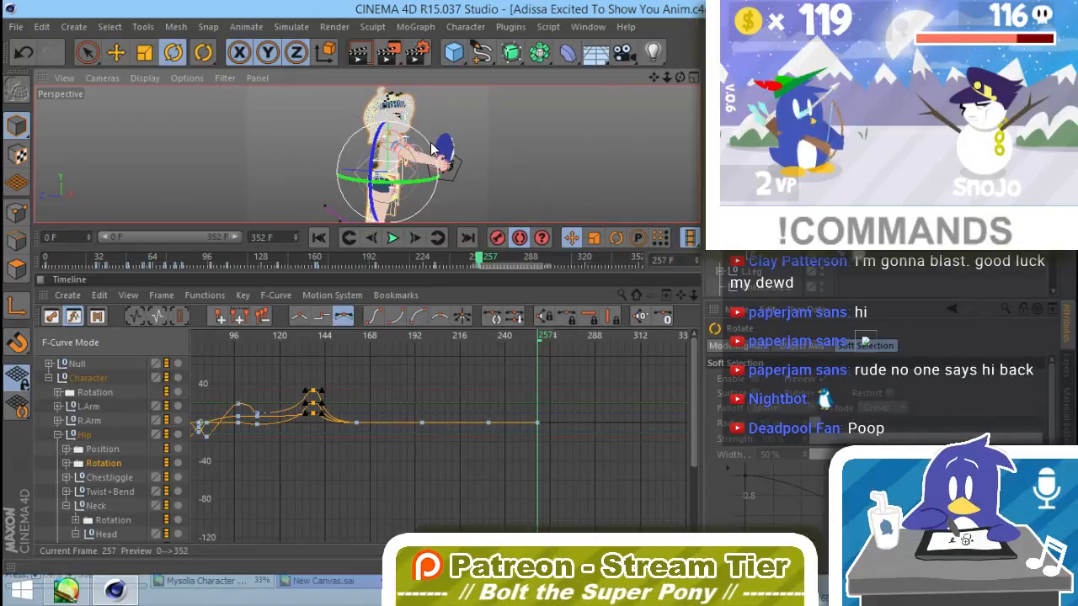
{"action": "left_click_drag", "start_coordinate": [428, 148], "coordinate": [490, 172]}
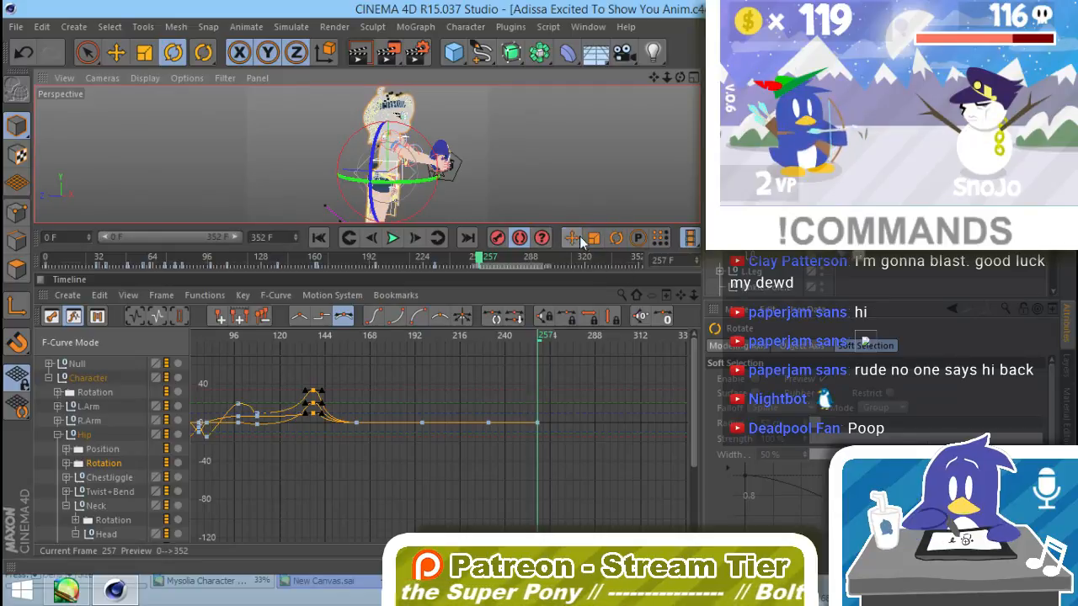
{"action": "left_click_drag", "start_coordinate": [433, 147], "coordinate": [519, 176]}
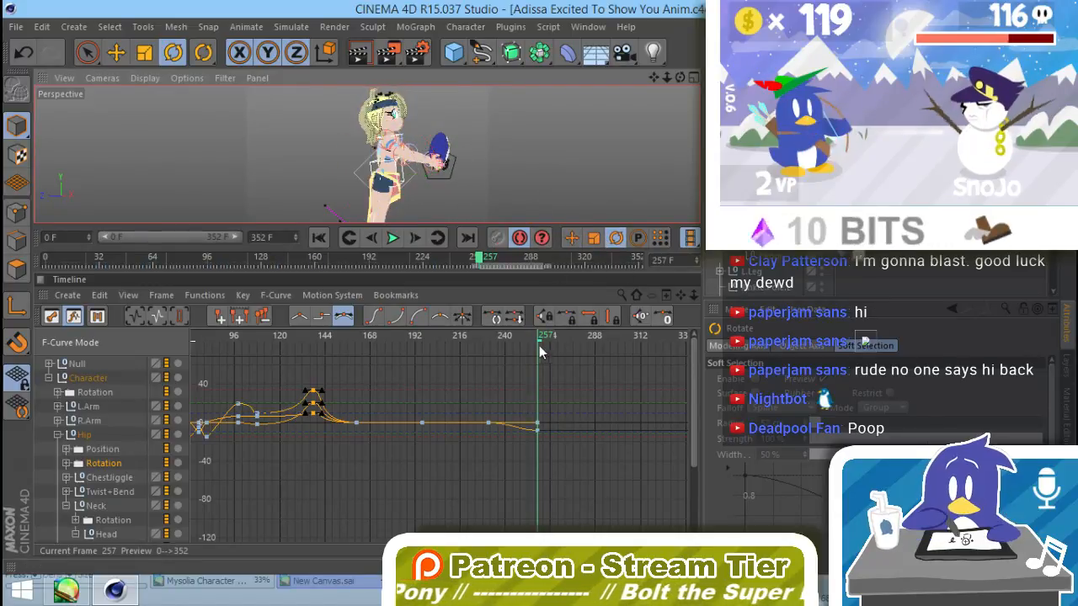
Step: Pitch the hip to about -3.6° at frame 231 and key a reduced tilt at frame 286
{"action": "left_click_drag", "start_coordinate": [539, 343], "coordinate": [487, 360]}
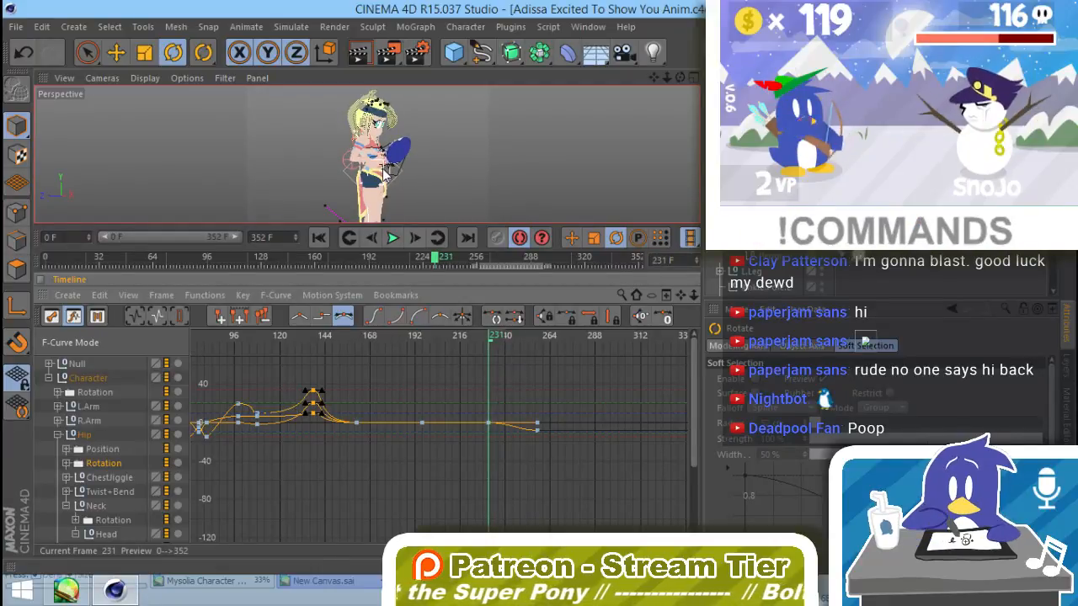
{"action": "left_click", "coordinate": [396, 173]}
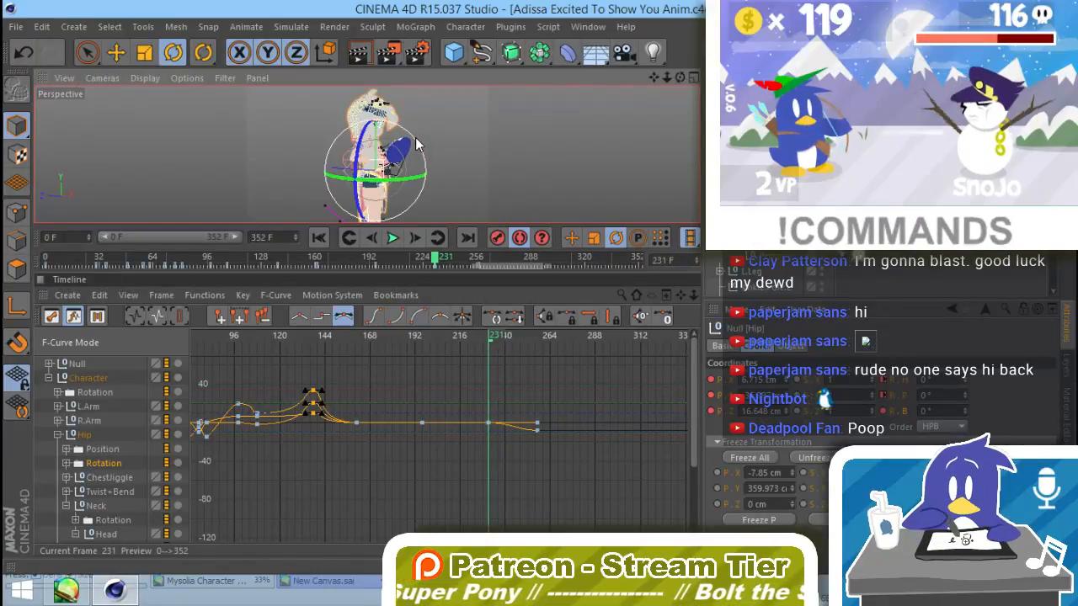
{"action": "left_click_drag", "start_coordinate": [418, 148], "coordinate": [414, 147]}
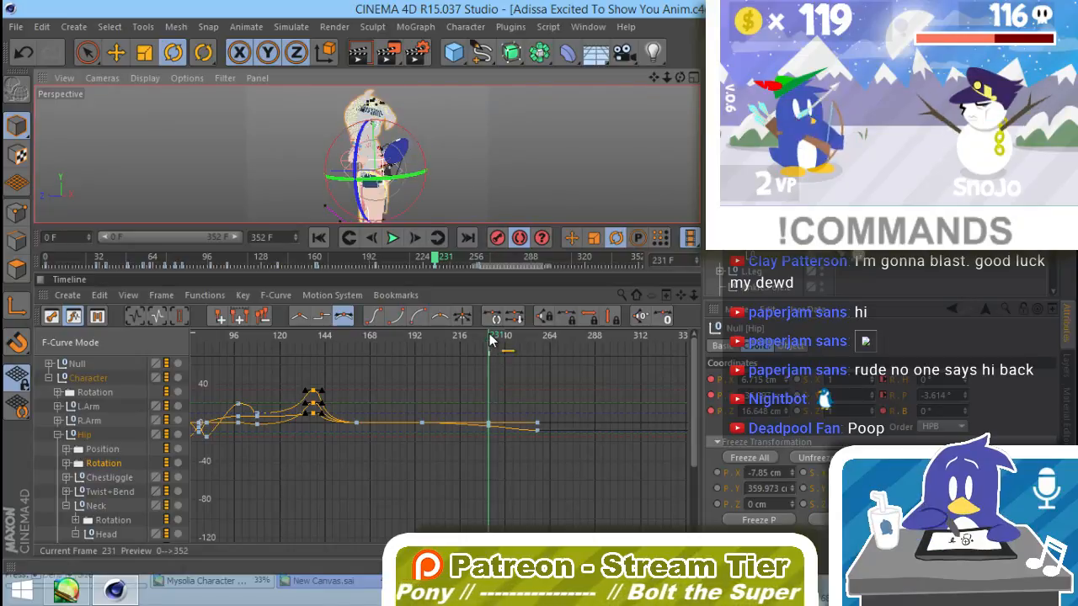
{"action": "left_click_drag", "start_coordinate": [493, 345], "coordinate": [591, 363]}
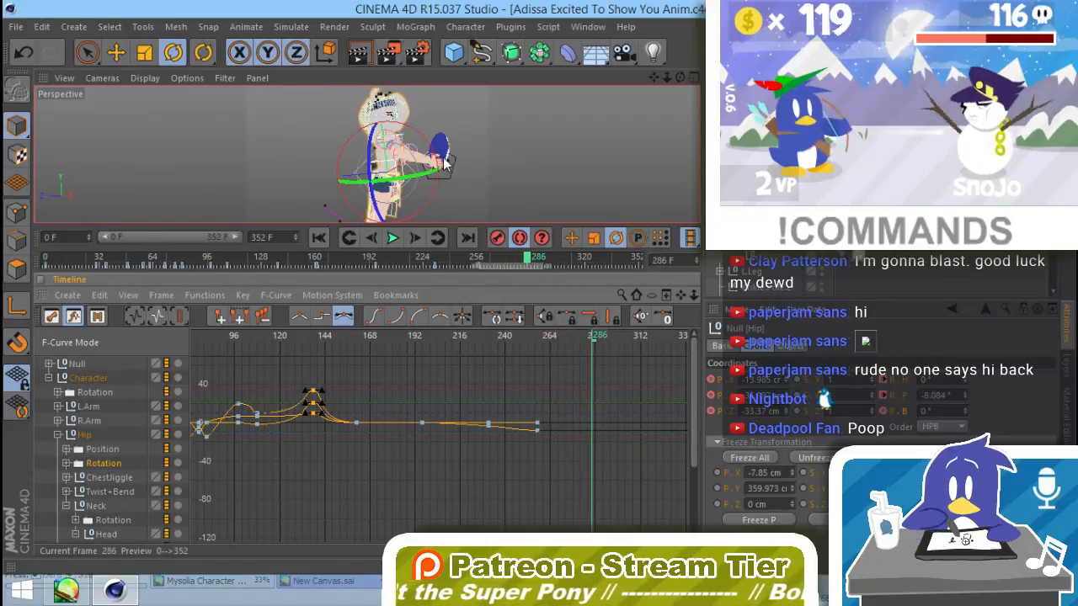
{"action": "left_click_drag", "start_coordinate": [418, 128], "coordinate": [422, 131]}
{"action": "left_click", "coordinate": [524, 166]}
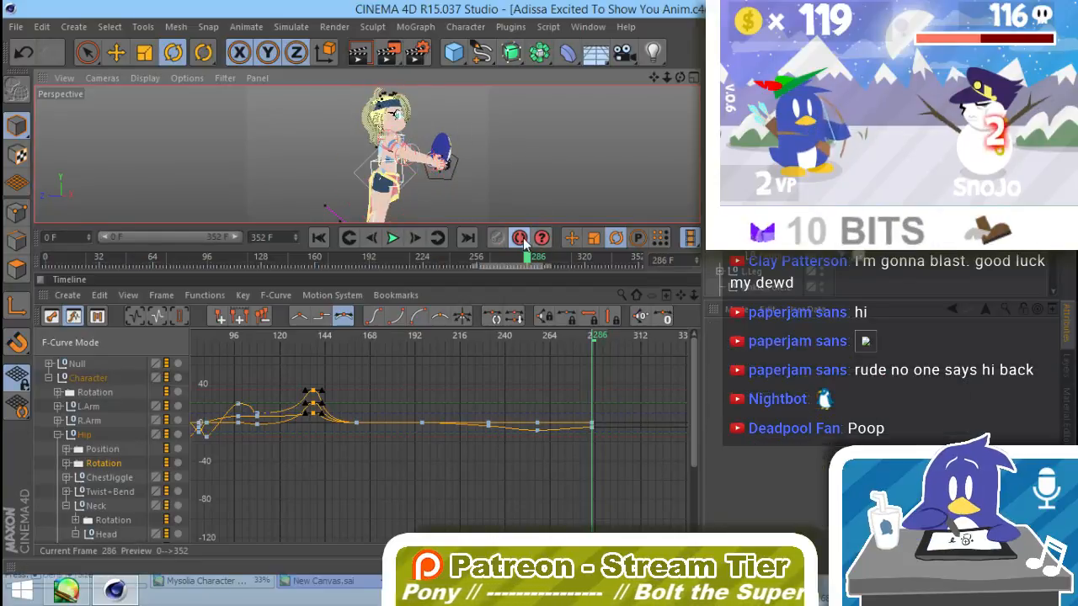
Step: Clear the Hip track selection, select the neck, show the left arm's animation curves and go to frame 257
{"action": "left_click", "coordinate": [48, 445]}
{"action": "left_click_drag", "start_coordinate": [471, 186], "coordinate": [366, 230], "text": "alt"}
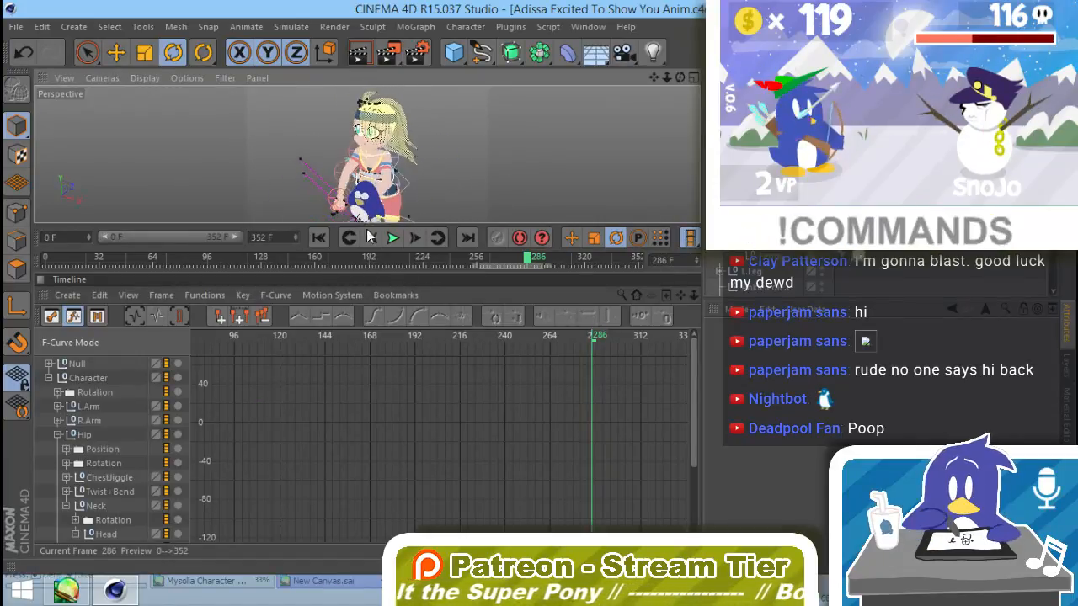
{"action": "left_click", "coordinate": [399, 160]}
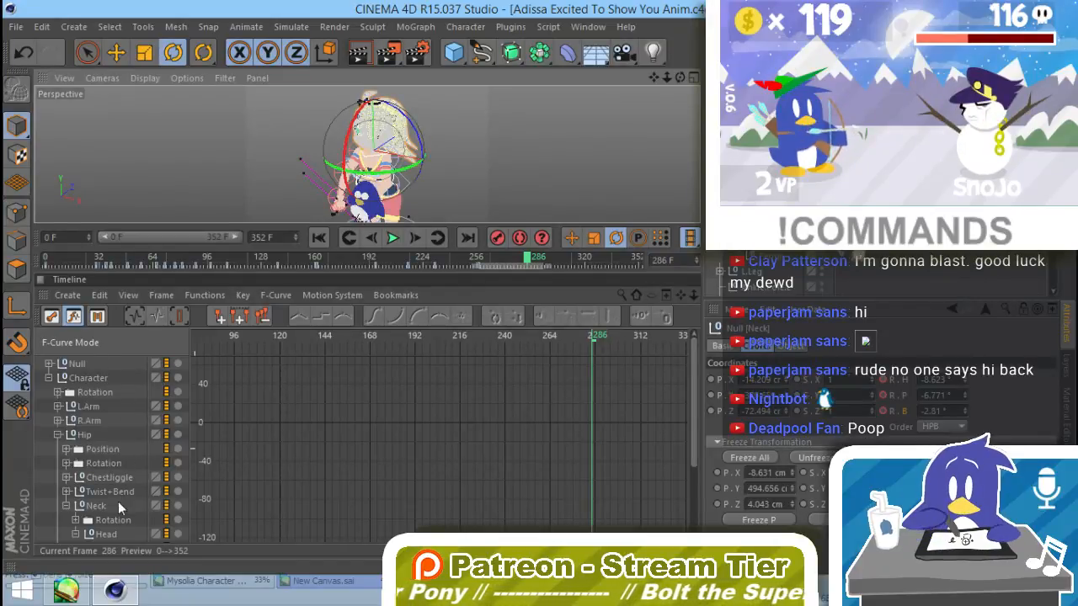
{"action": "scroll", "coordinate": [118, 501], "scroll_direction": "down", "scroll_amount": 2}
{"action": "key", "text": "ctrl+a"}
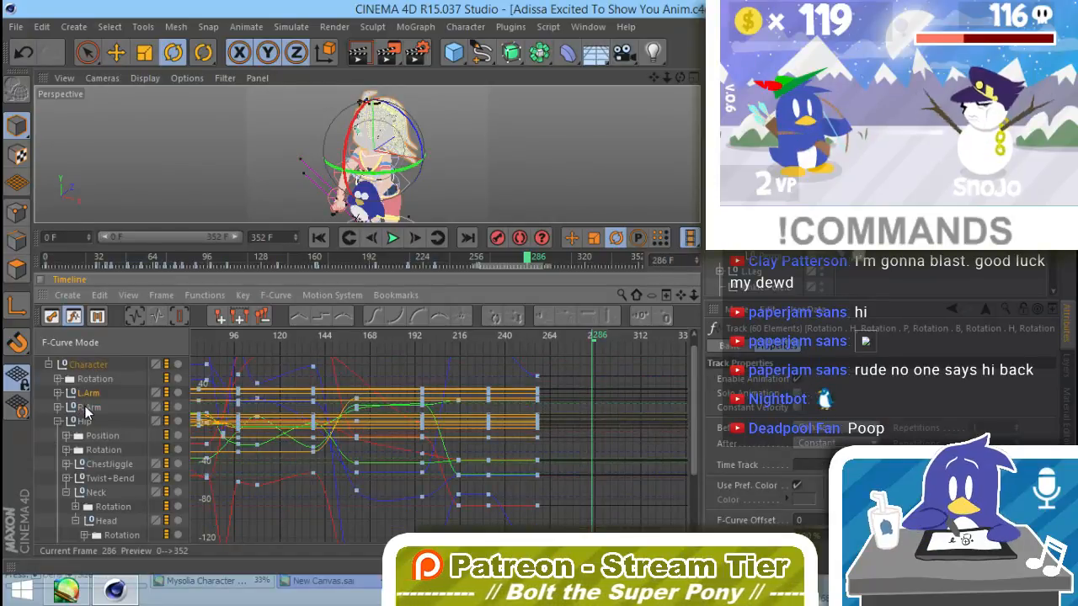
{"action": "left_click", "coordinate": [490, 334]}
{"action": "left_click_drag", "start_coordinate": [487, 336], "coordinate": [540, 340]}
Step: Rotate the left arm by about -10° at frame 257 to adjust how it holds the plush
{"action": "left_click_drag", "start_coordinate": [446, 194], "coordinate": [495, 167], "text": "alt"}
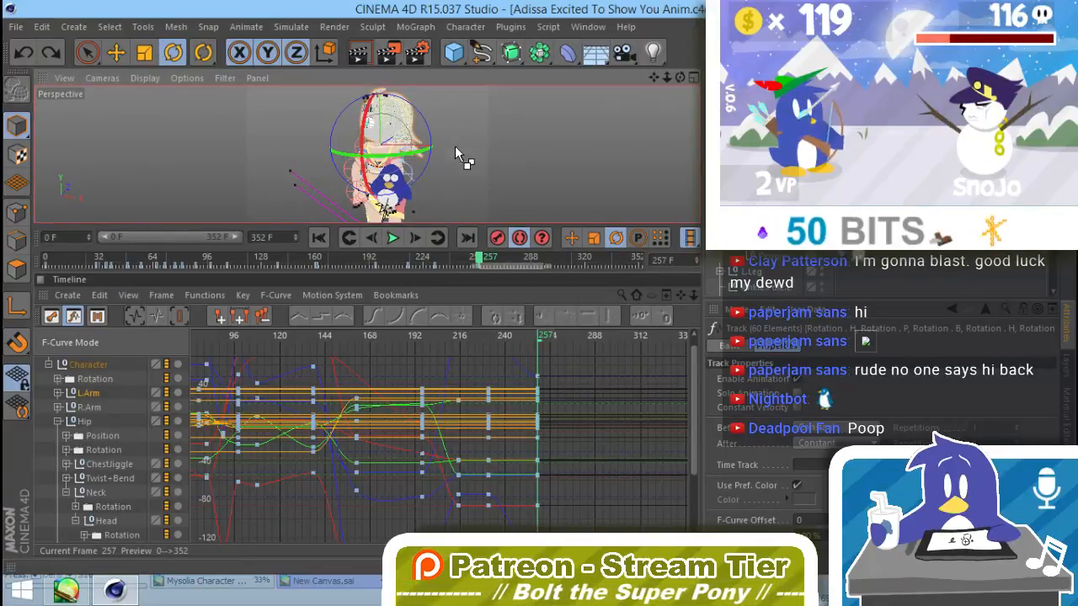
{"action": "left_click_drag", "start_coordinate": [433, 172], "coordinate": [448, 162]}
{"action": "left_click", "coordinate": [428, 177]}
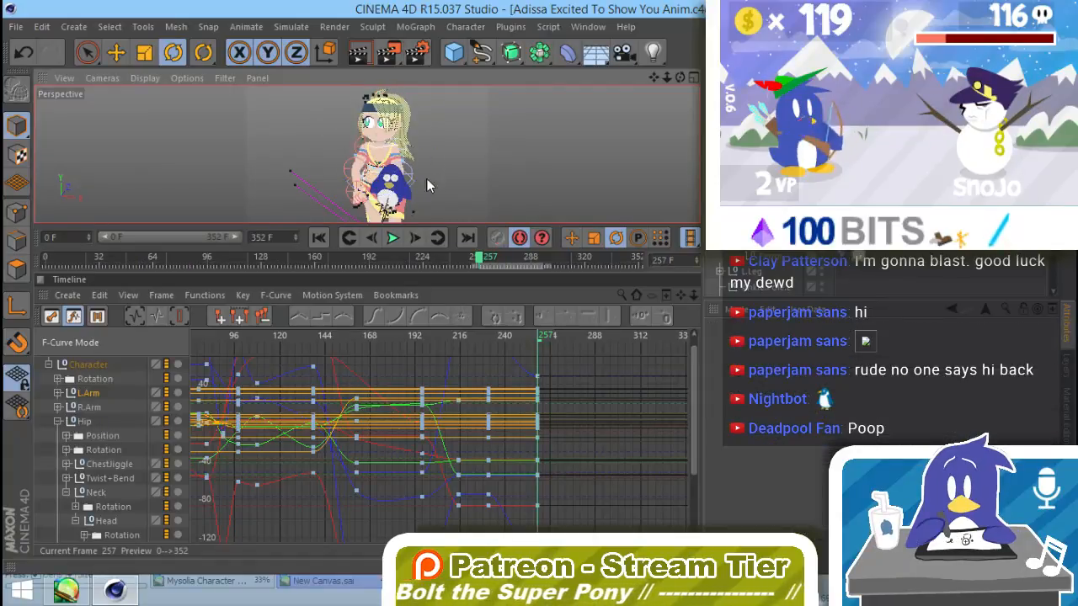
{"action": "left_click", "coordinate": [1065, 365]}
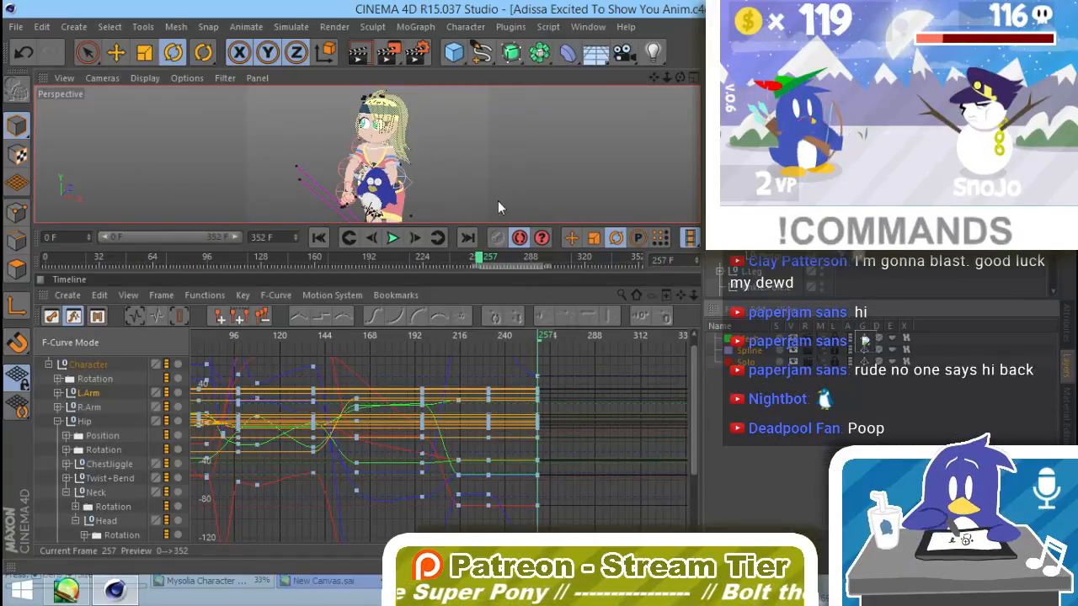
{"action": "left_click_drag", "start_coordinate": [497, 201], "coordinate": [407, 193], "text": "alt"}
{"action": "left_click", "coordinate": [386, 158]}
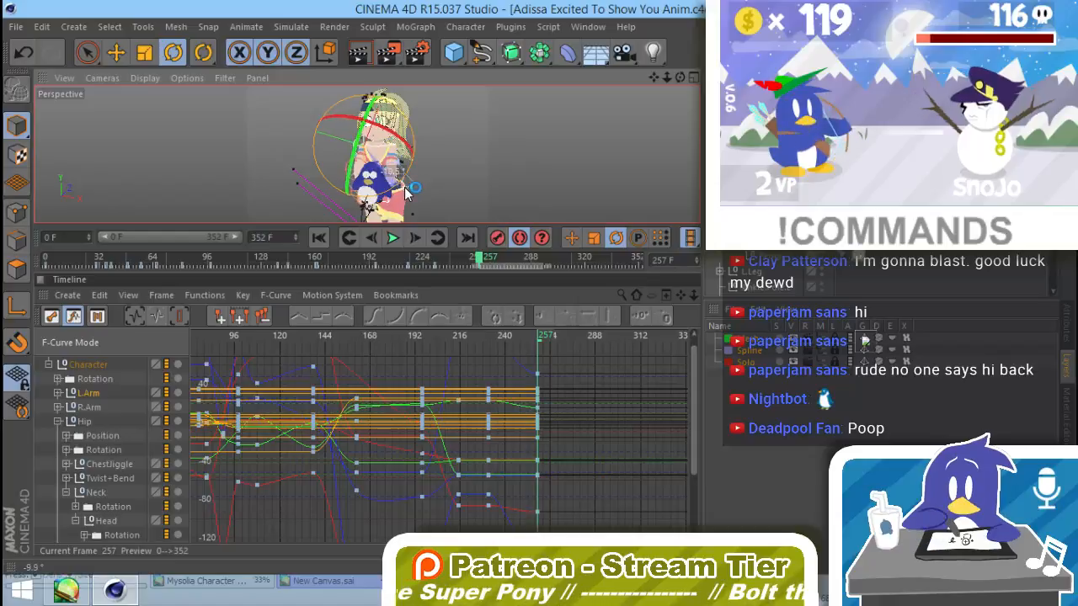
{"action": "key", "text": "F8"}
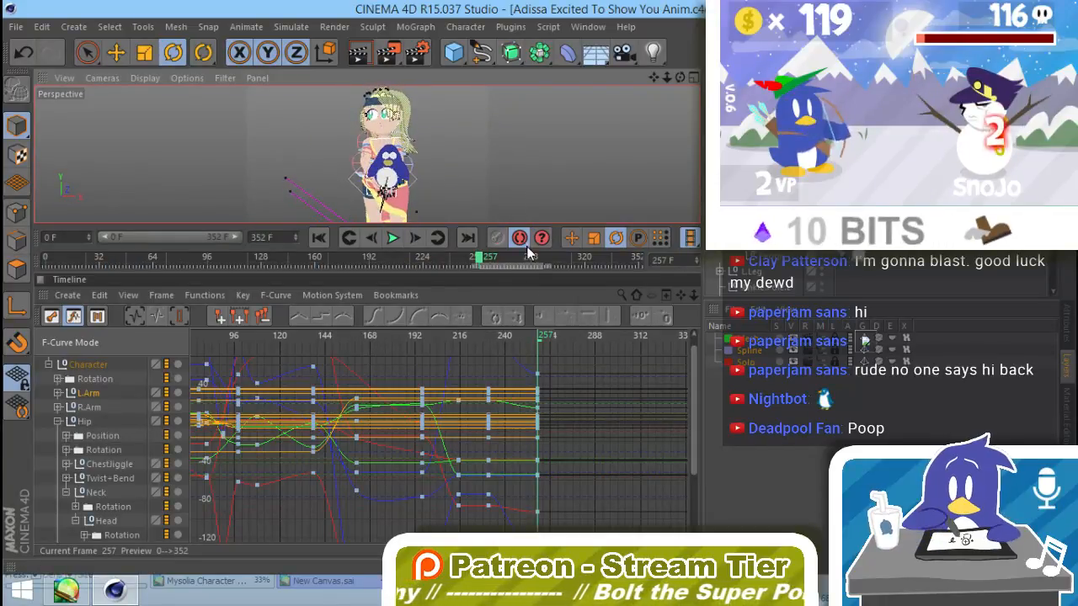
{"action": "mouse_move", "coordinate": [539, 339]}
{"action": "left_mouse_down"}
{"action": "mouse_move", "coordinate": [495, 349]}
{"action": "mouse_move", "coordinate": [552, 358]}
{"action": "mouse_move", "coordinate": [537, 358]}
{"action": "left_mouse_up"}
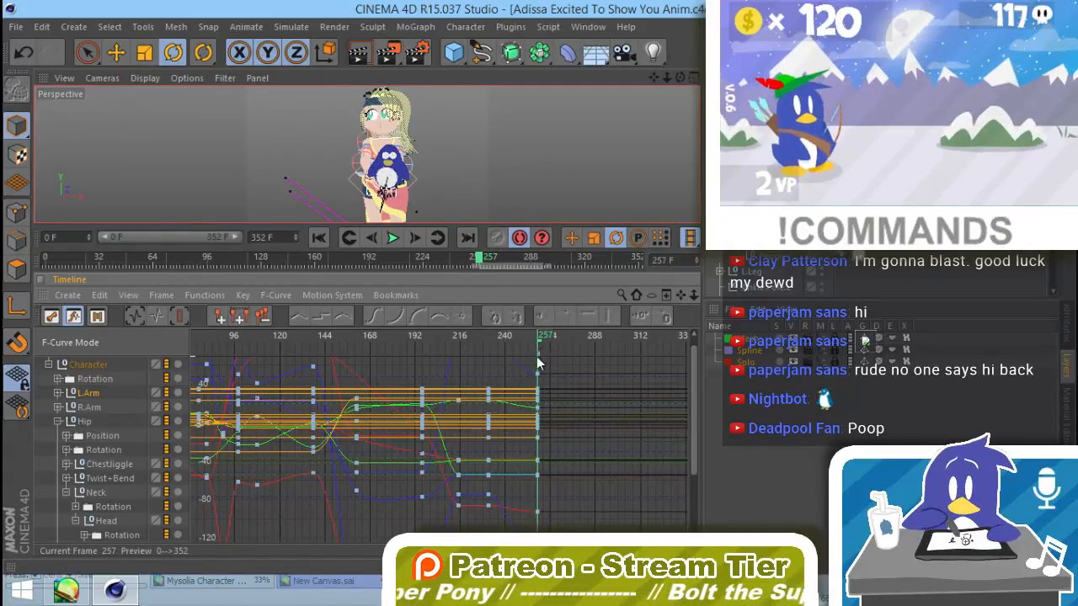
Step: Rotate the right arm by about 11° at frame 257, working close up around the plush
{"action": "left_click", "coordinate": [405, 144]}
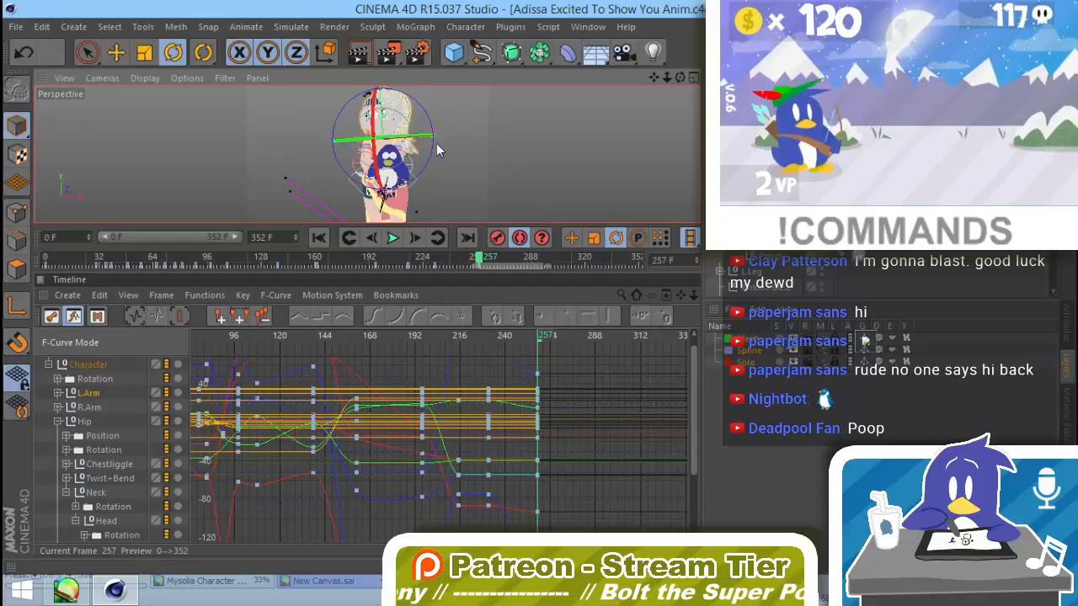
{"action": "left_click", "coordinate": [415, 151]}
{"action": "left_click", "coordinate": [410, 149]}
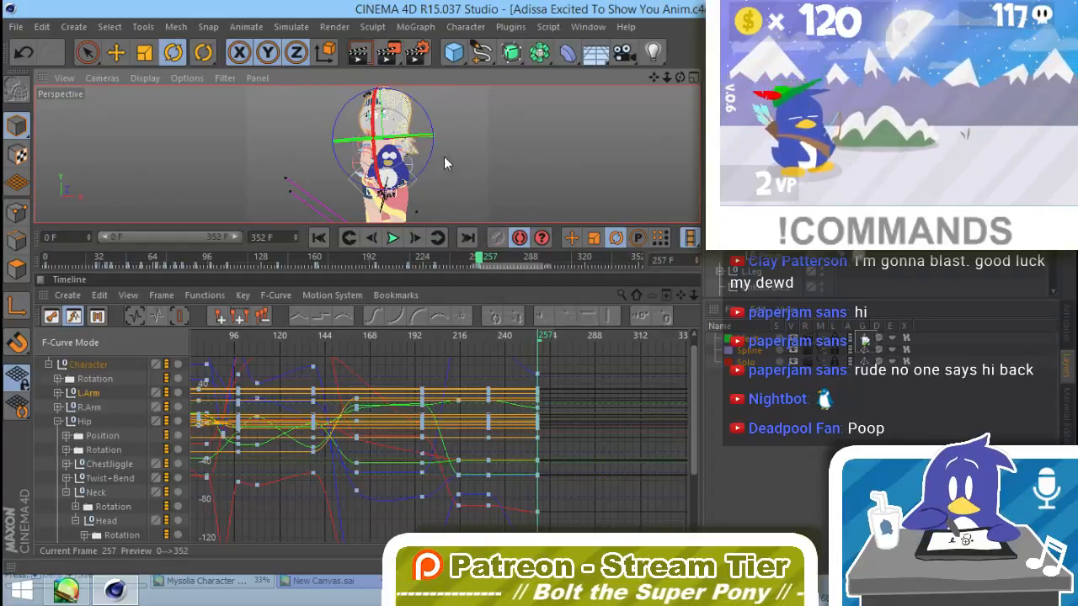
{"action": "left_click_drag", "start_coordinate": [422, 160], "coordinate": [387, 157], "text": "alt"}
{"action": "scroll", "coordinate": [422, 160], "scroll_direction": "up", "scroll_amount": 3}
{"action": "left_click", "coordinate": [423, 149]}
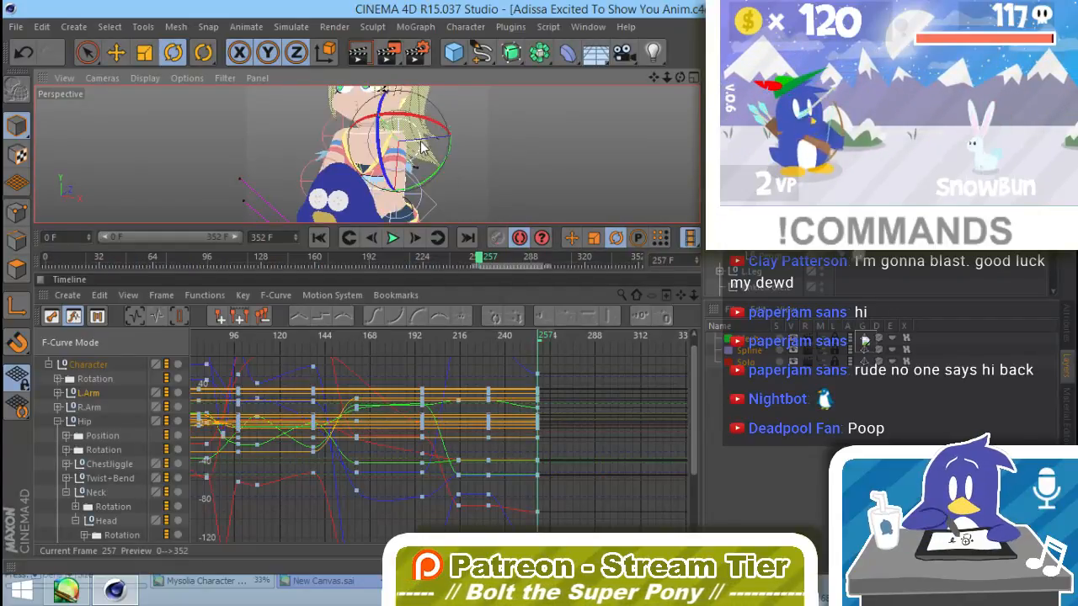
{"action": "left_click_drag", "start_coordinate": [397, 149], "coordinate": [339, 105]}
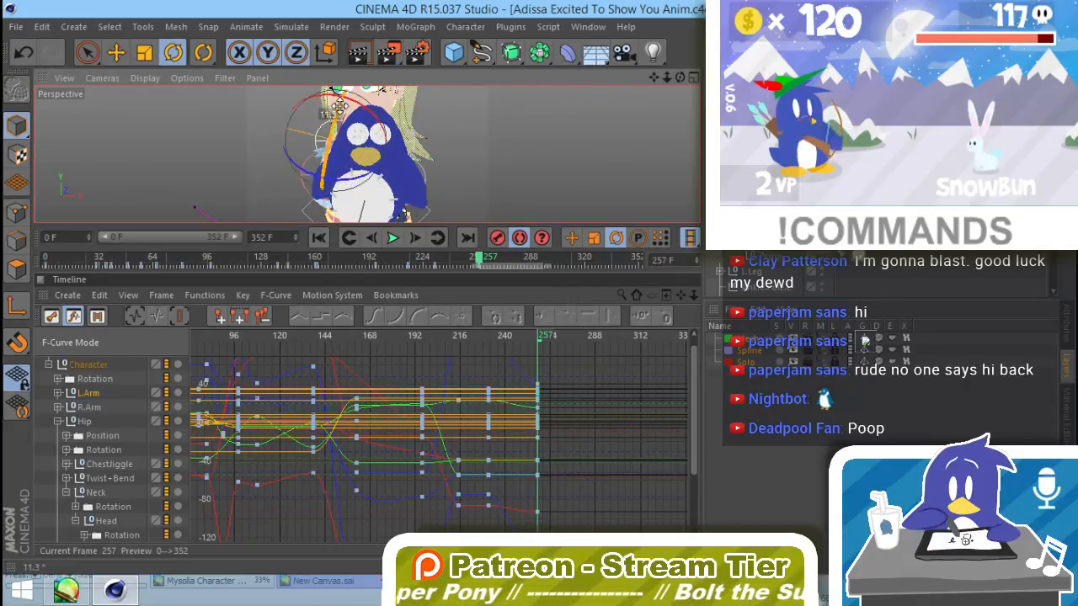
{"action": "left_click_drag", "start_coordinate": [388, 149], "coordinate": [431, 126]}
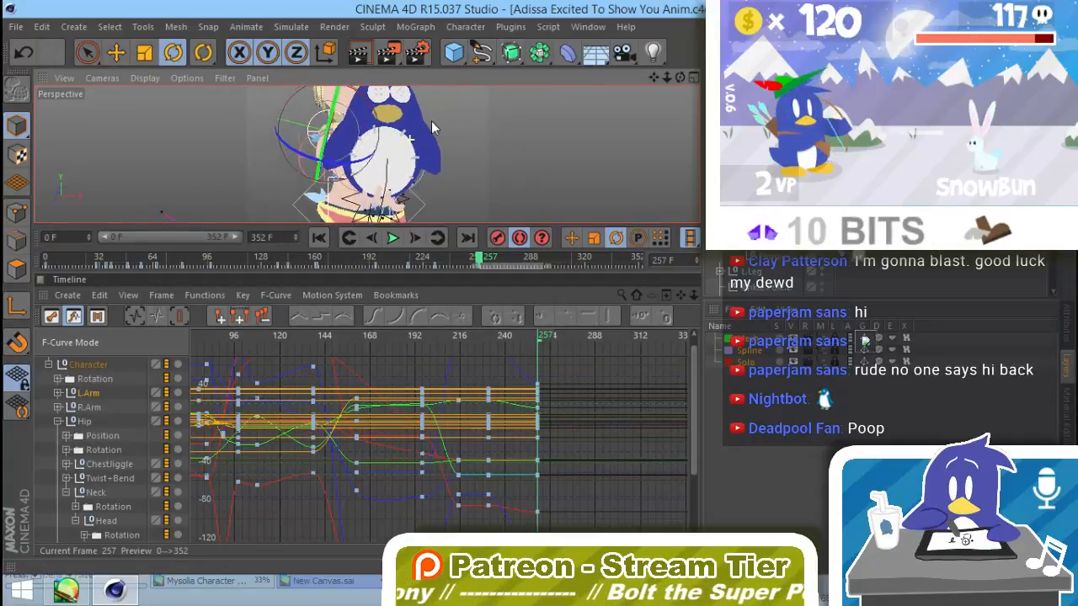
Step: Fine-tune the right arm's rotation around several axes at frame 257
{"action": "left_click_drag", "start_coordinate": [332, 101], "coordinate": [332, 89]}
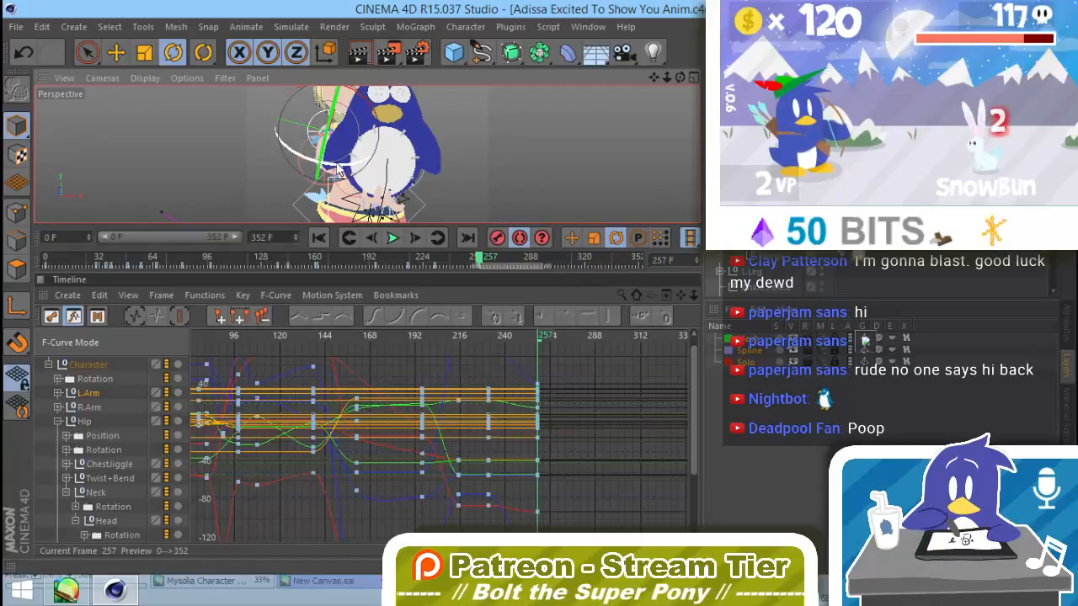
{"action": "left_click_drag", "start_coordinate": [331, 166], "coordinate": [333, 166]}
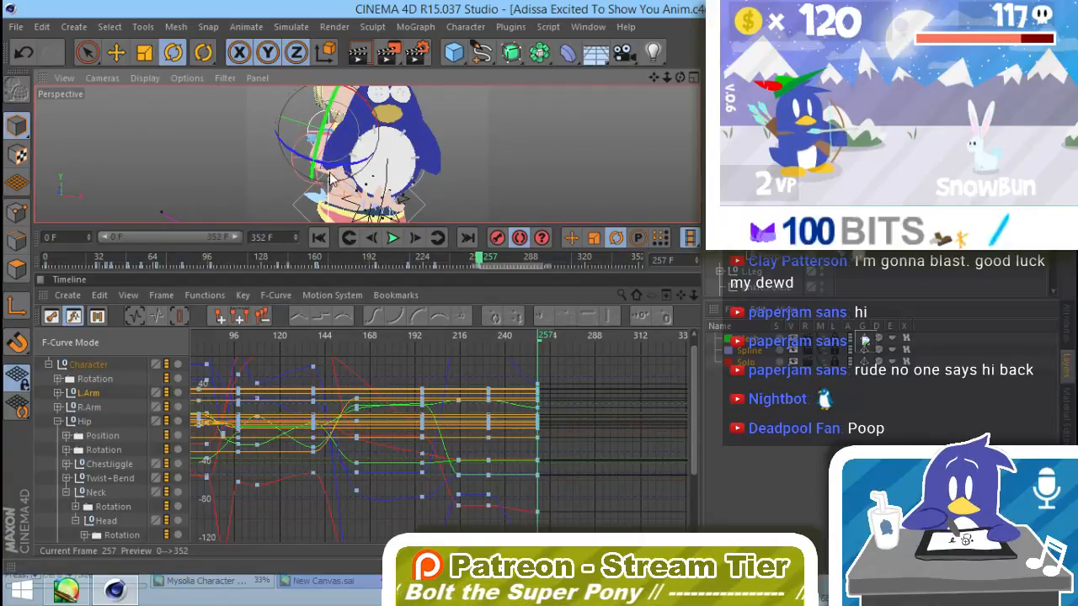
{"action": "left_click_drag", "start_coordinate": [330, 111], "coordinate": [327, 119]}
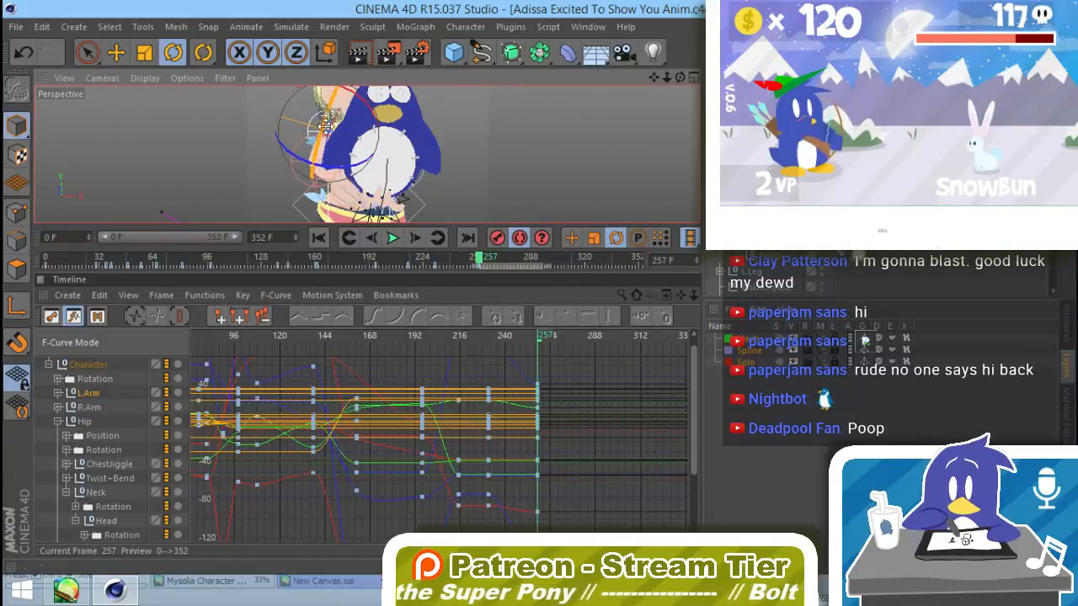
{"action": "left_click", "coordinate": [323, 197]}
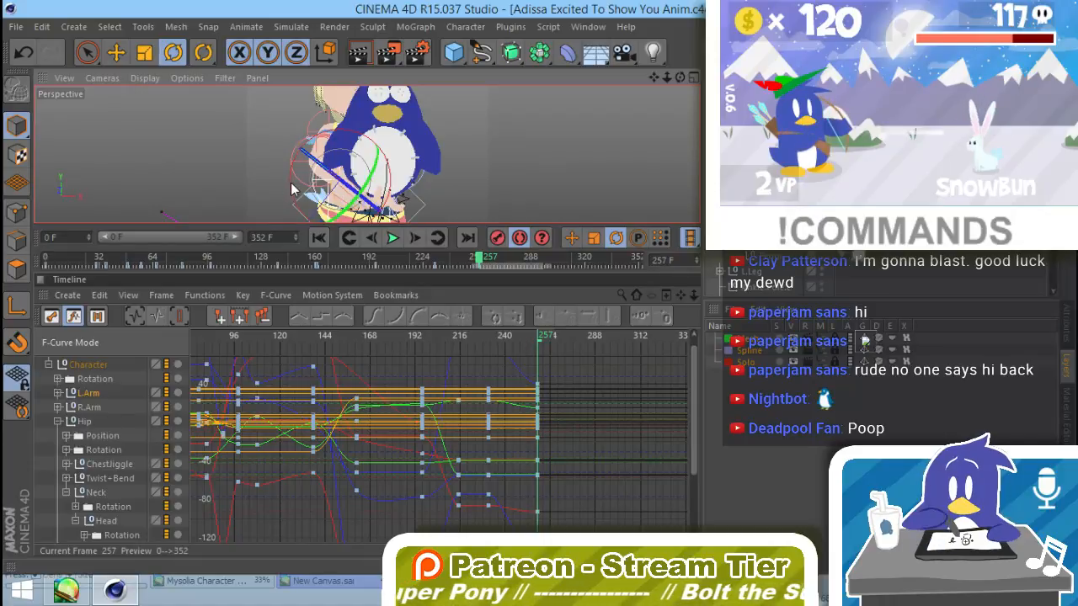
{"action": "left_click_drag", "start_coordinate": [297, 204], "coordinate": [340, 237]}
{"action": "mouse_move", "coordinate": [320, 129]}
{"action": "left_mouse_down"}
{"action": "mouse_move", "coordinate": [343, 133]}
{"action": "mouse_move", "coordinate": [327, 119]}
{"action": "left_mouse_up"}
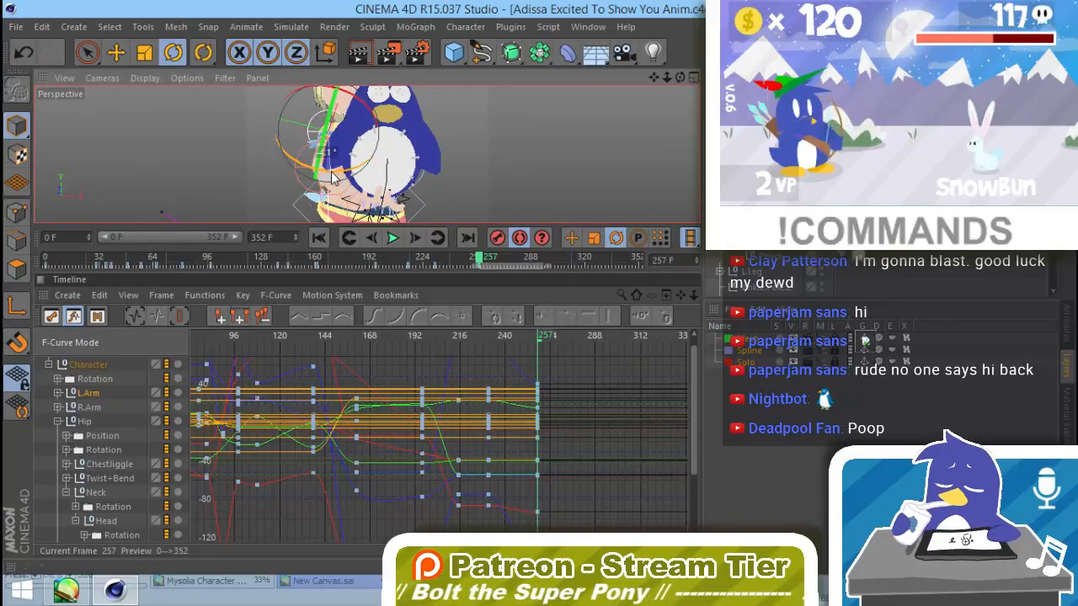
Step: Show the right arm's animation curves at frame 231 and expand the R.Arm hierarchy down to its fingers
{"action": "left_click_drag", "start_coordinate": [475, 191], "coordinate": [382, 203], "text": "alt"}
{"action": "right_click_drag", "start_coordinate": [381, 204], "coordinate": [424, 192], "text": "alt"}
{"action": "left_click_drag", "start_coordinate": [424, 193], "coordinate": [428, 145], "text": "alt"}
{"action": "right_click_drag", "start_coordinate": [428, 145], "coordinate": [486, 146], "text": "alt"}
{"action": "left_click_drag", "start_coordinate": [486, 152], "coordinate": [658, 264], "text": "alt"}
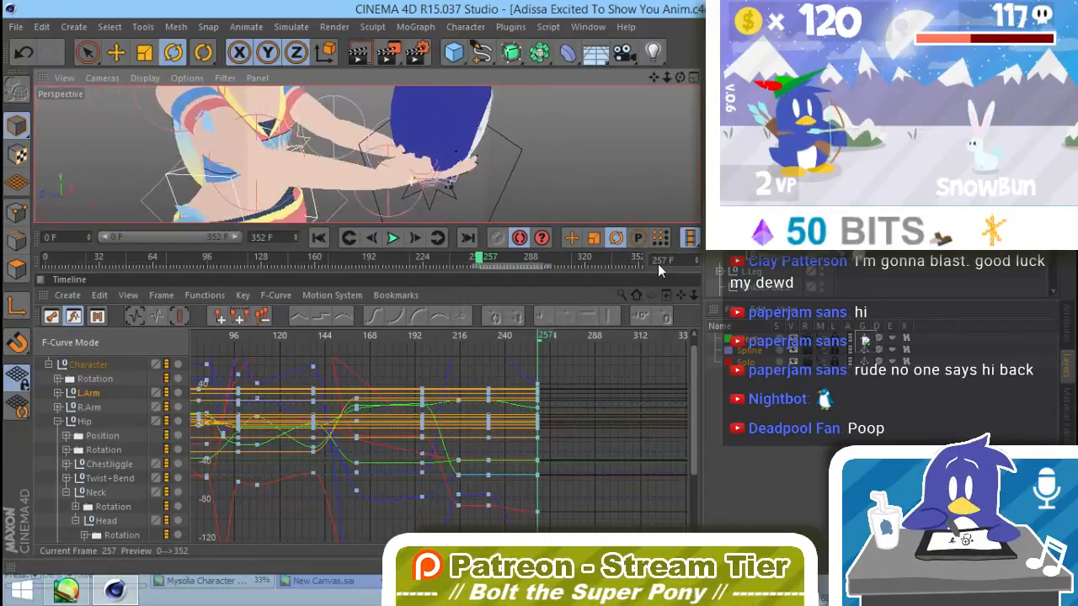
{"action": "left_click", "coordinate": [88, 408]}
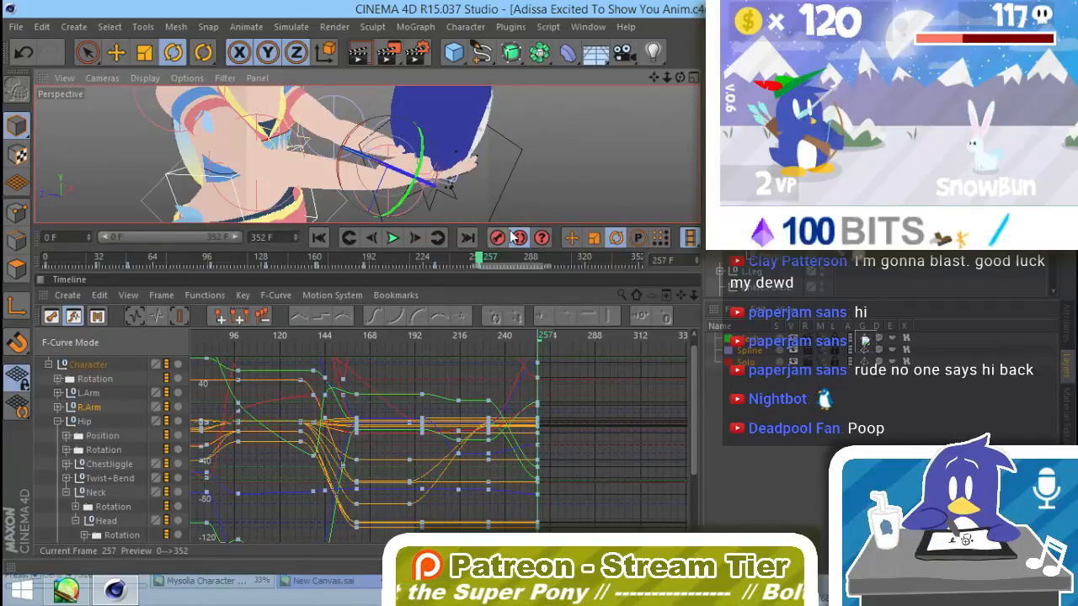
{"action": "left_click", "coordinate": [521, 337]}
{"action": "left_click_drag", "start_coordinate": [509, 337], "coordinate": [489, 337]}
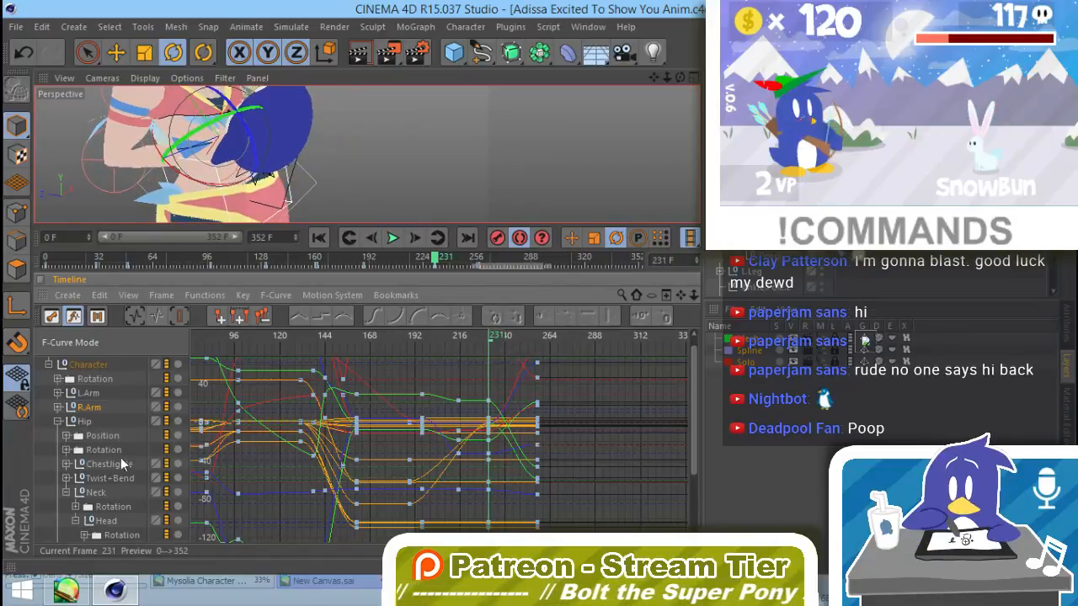
{"action": "left_click", "coordinate": [75, 409]}
{"action": "scroll", "coordinate": [132, 523], "scroll_direction": "down", "scroll_amount": 5}
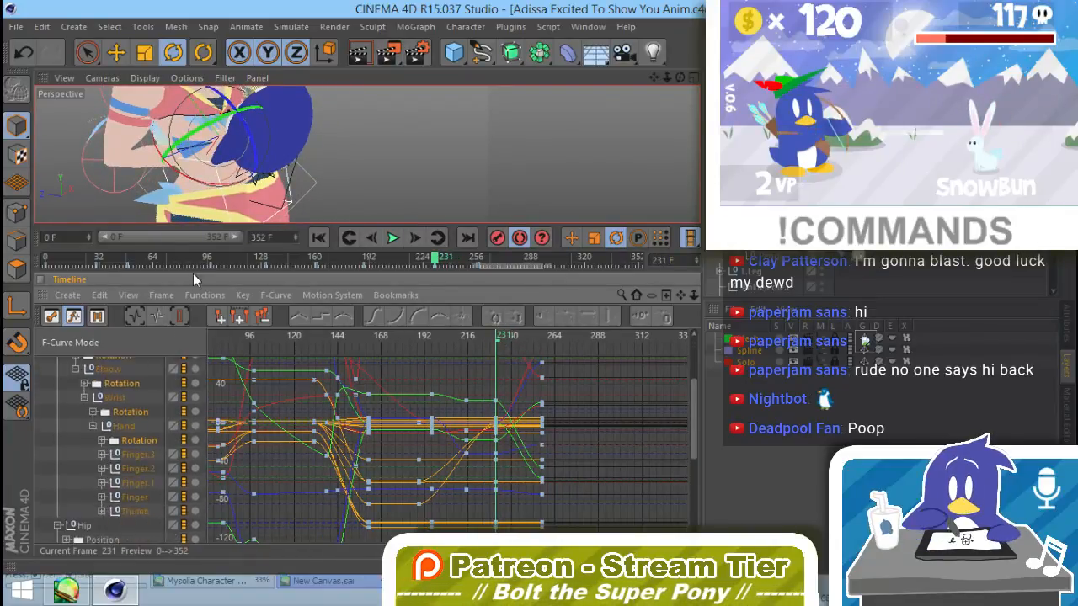
Step: Delete the right hand's finger and thumb keys from frame 231 onward and check the grip at frame 263
{"action": "left_click", "coordinate": [139, 489]}
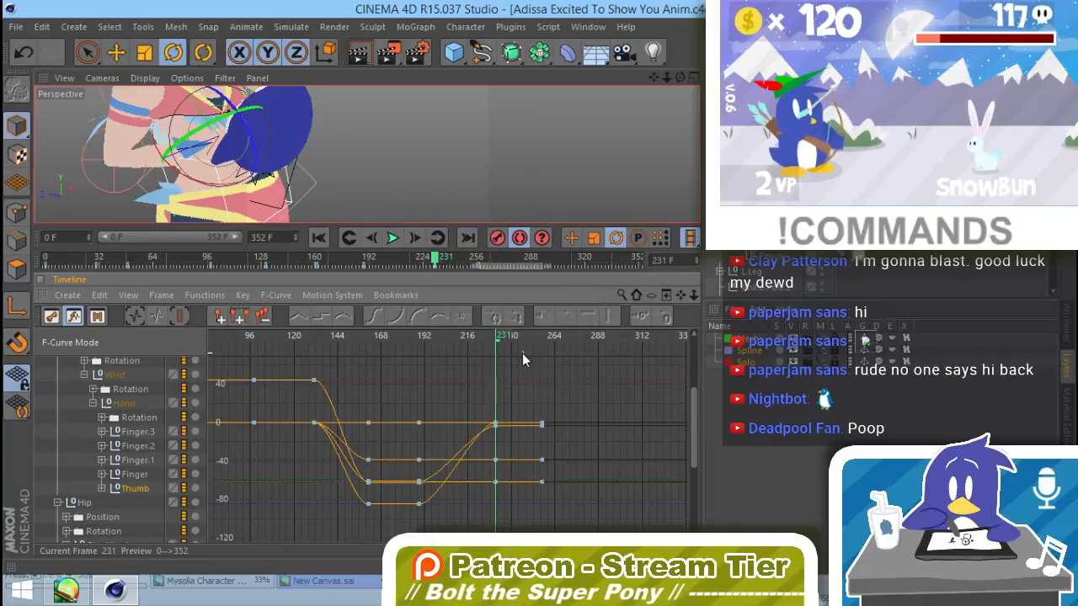
{"action": "left_click_drag", "start_coordinate": [577, 486], "coordinate": [583, 491]}
{"action": "key", "text": "Delete"}
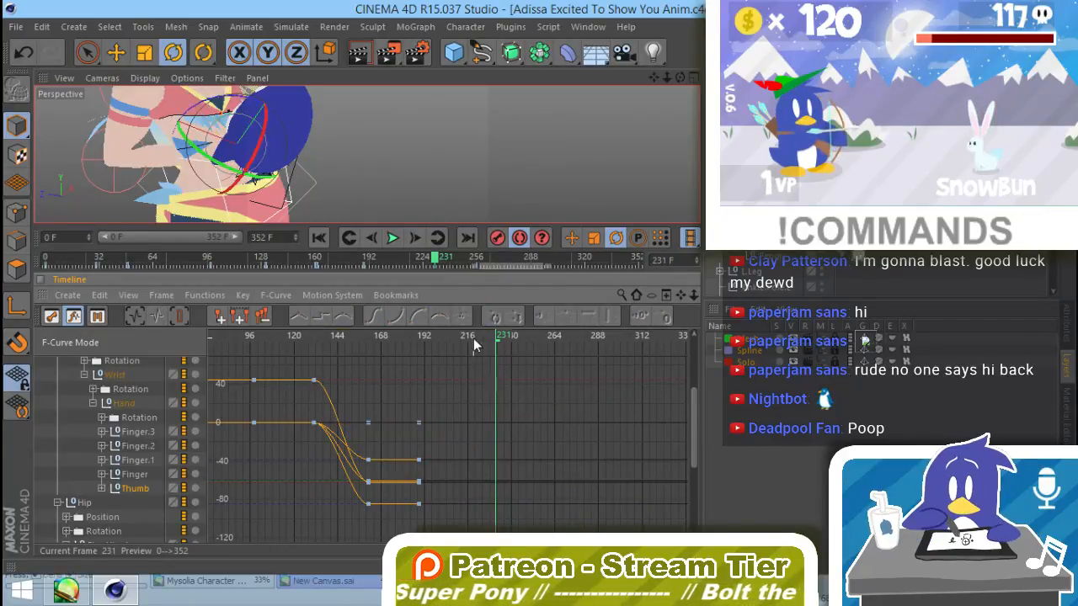
{"action": "left_click_drag", "start_coordinate": [500, 340], "coordinate": [553, 339]}
{"action": "left_click_drag", "start_coordinate": [568, 172], "coordinate": [467, 198], "text": "alt"}
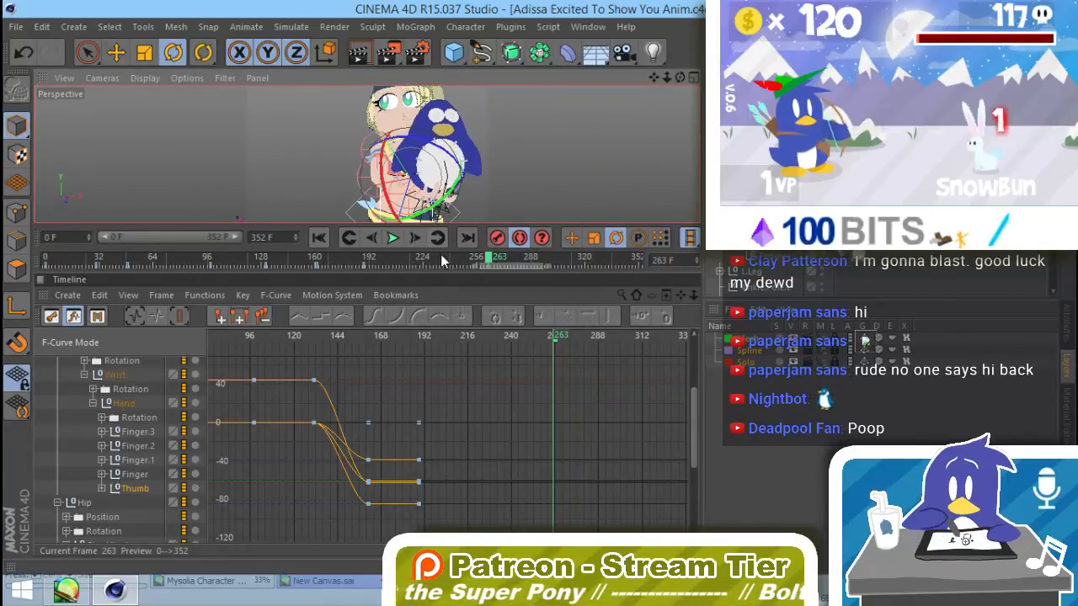
Step: Clear the timeline selection and collapse the right arm and the whole Character hierarchy
{"action": "left_click", "coordinate": [68, 440]}
{"action": "scroll", "coordinate": [118, 472], "scroll_direction": "up", "scroll_amount": 1}
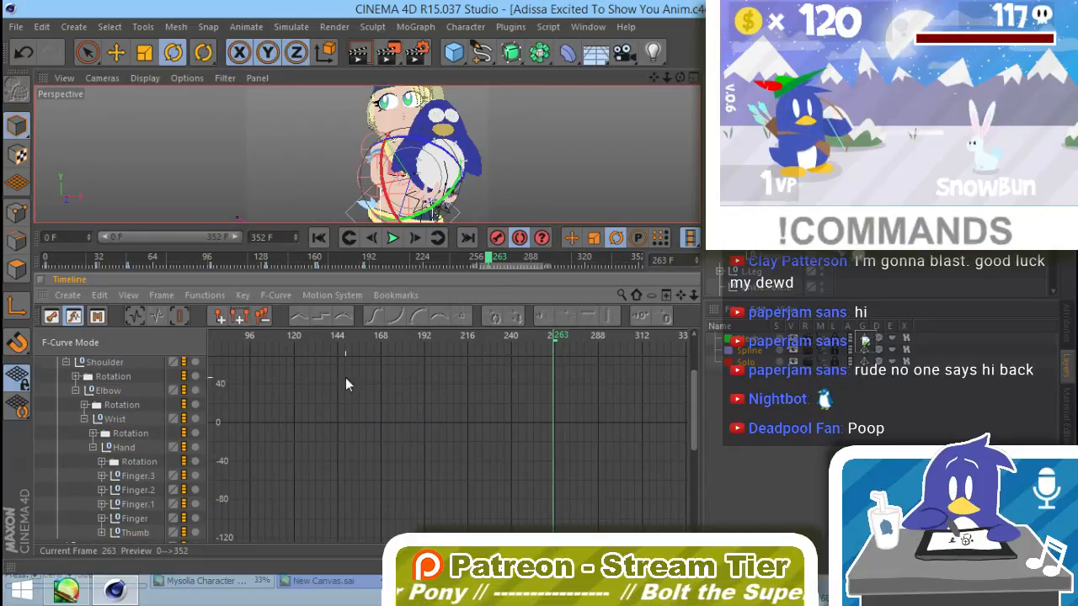
{"action": "scroll", "coordinate": [114, 381], "scroll_direction": "up", "scroll_amount": 2}
{"action": "left_click", "coordinate": [57, 378]}
{"action": "scroll", "coordinate": [101, 420], "scroll_direction": "up", "scroll_amount": 2}
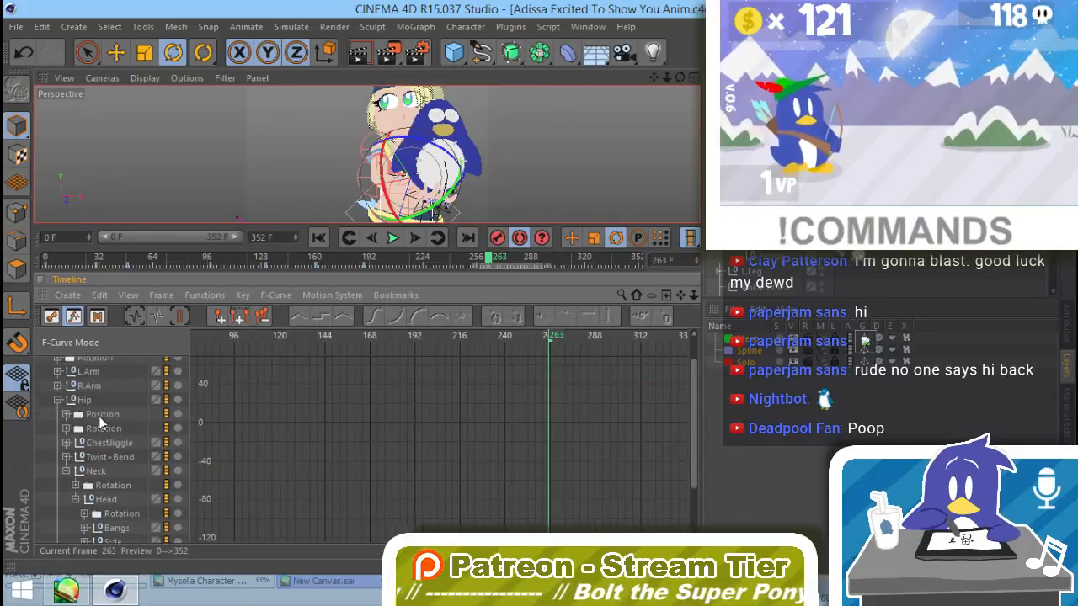
{"action": "left_click", "coordinate": [48, 378]}
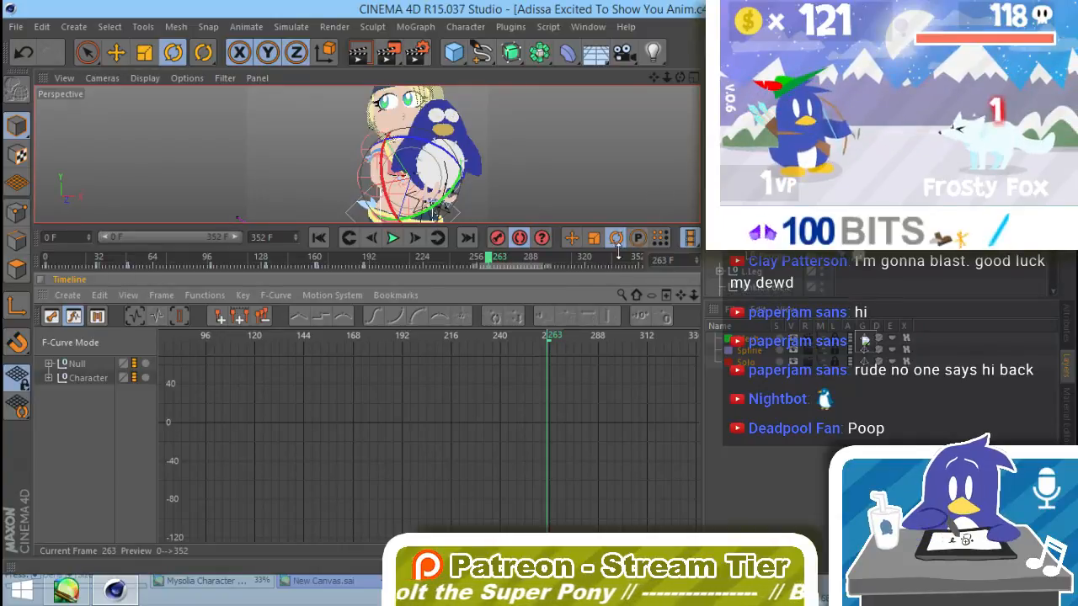
Step: Deselect the rig and examine the whole character's pose with the plush at frame 263
{"action": "left_click_drag", "start_coordinate": [376, 199], "coordinate": [372, 183]}
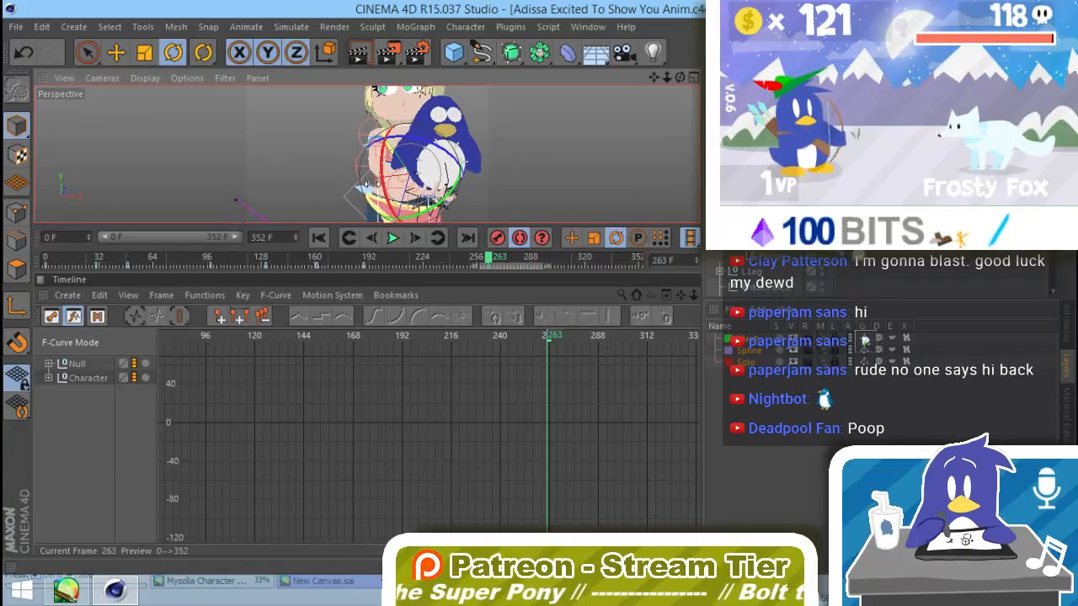
{"action": "left_click", "coordinate": [260, 136]}
{"action": "scroll", "coordinate": [449, 180], "scroll_direction": "down", "scroll_amount": 4}
{"action": "middle_click_drag", "start_coordinate": [456, 182], "coordinate": [385, 171], "text": "alt"}
{"action": "scroll", "coordinate": [384, 190], "scroll_direction": "down", "scroll_amount": 3}
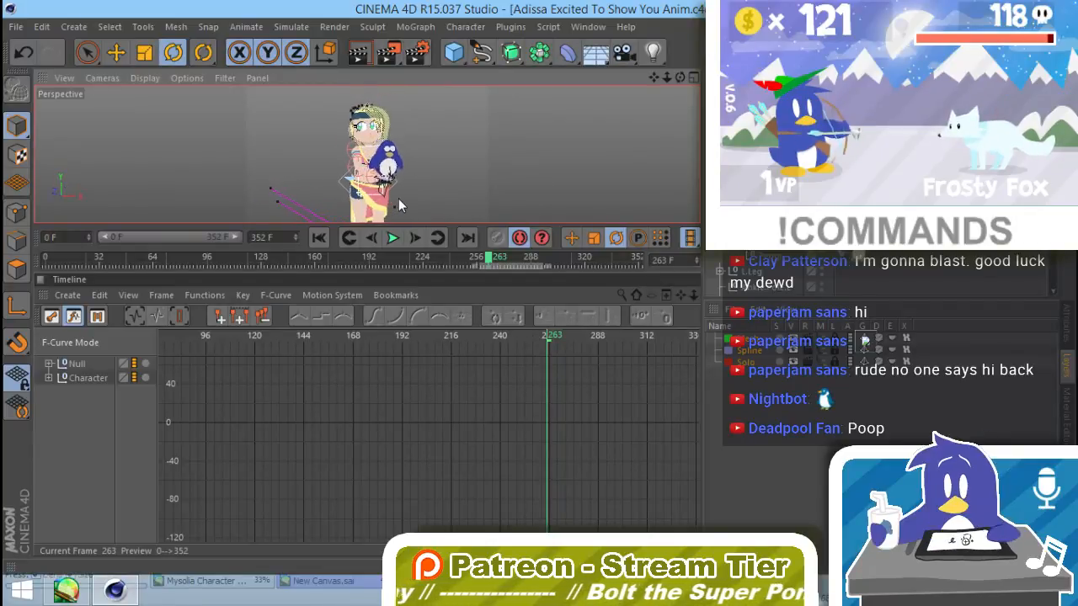
{"action": "middle_click_drag", "start_coordinate": [403, 195], "coordinate": [400, 175], "text": "alt"}
{"action": "left_click_drag", "start_coordinate": [387, 195], "coordinate": [405, 186], "text": "alt"}
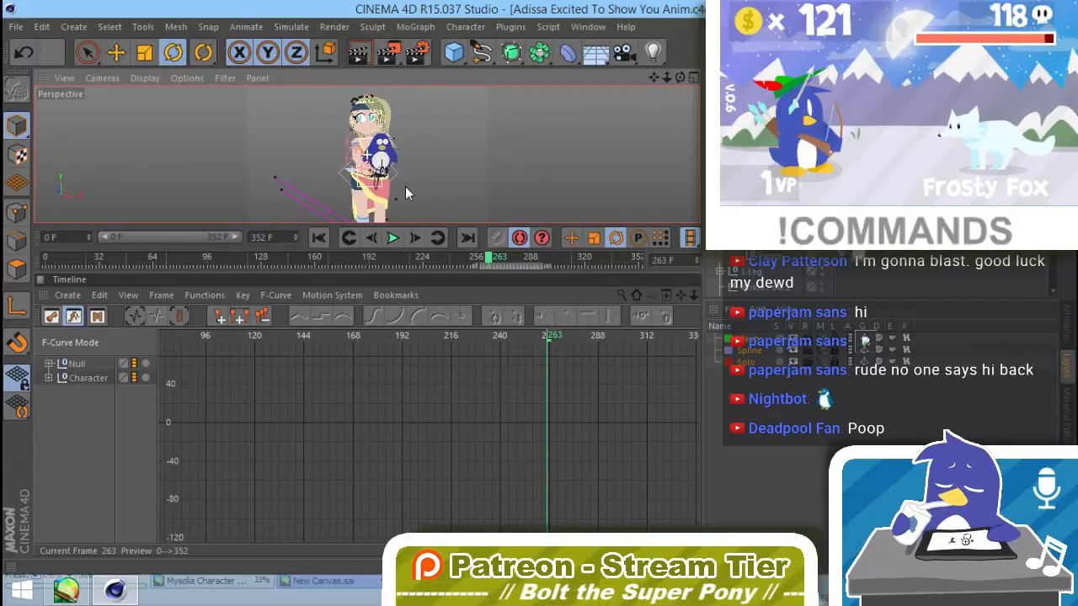
Step: Scrub the animation between frame 0 and about frame 191 to review the motion, returning to the start
{"action": "left_click", "coordinate": [319, 239]}
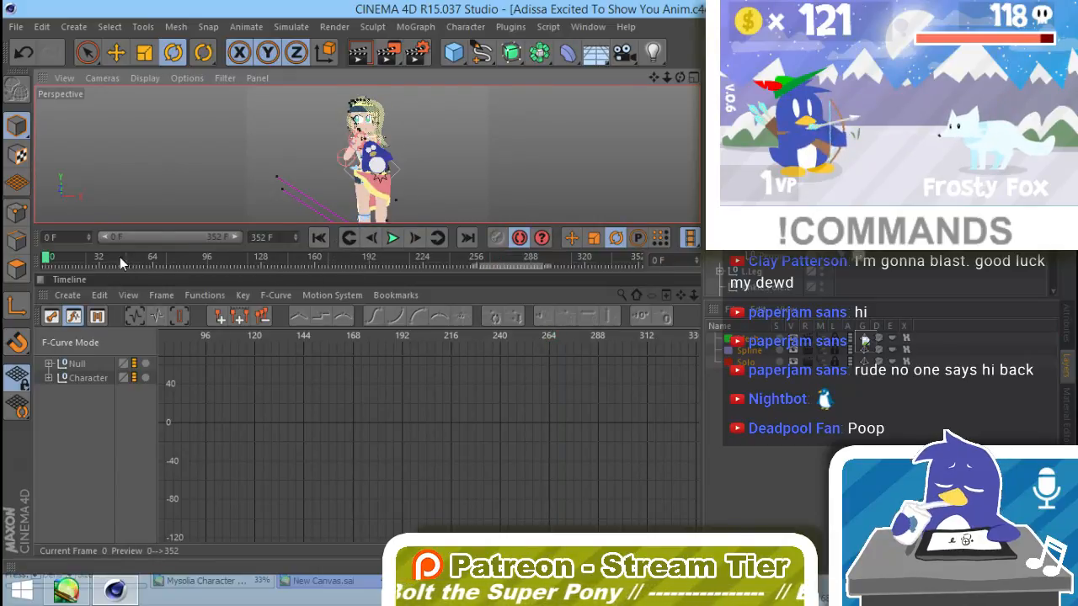
{"action": "left_click_drag", "start_coordinate": [80, 255], "coordinate": [46, 258]}
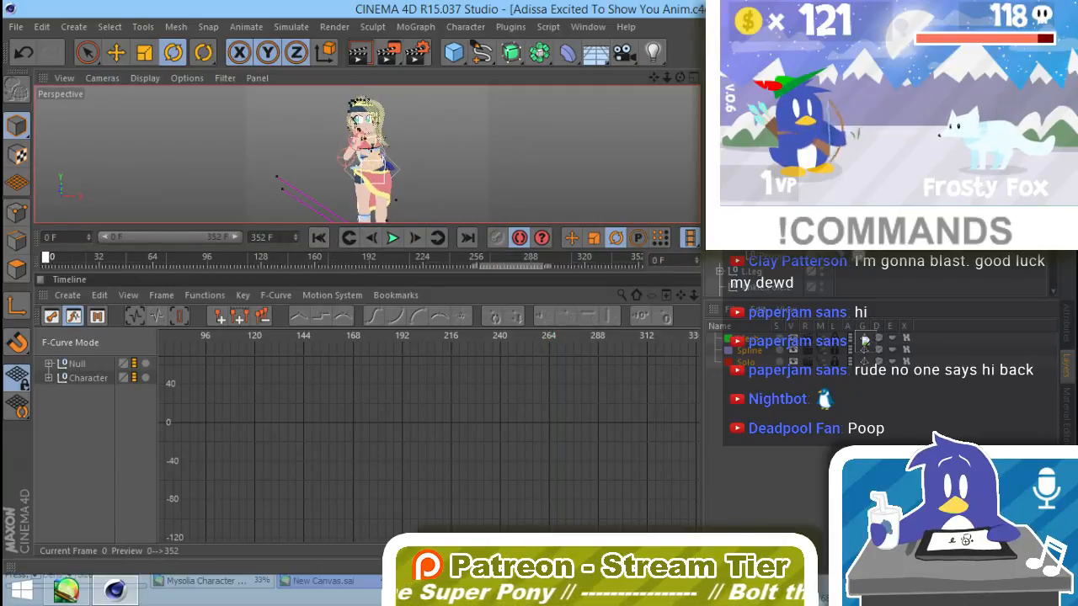
{"action": "left_click_drag", "start_coordinate": [420, 187], "coordinate": [463, 179], "text": "alt"}
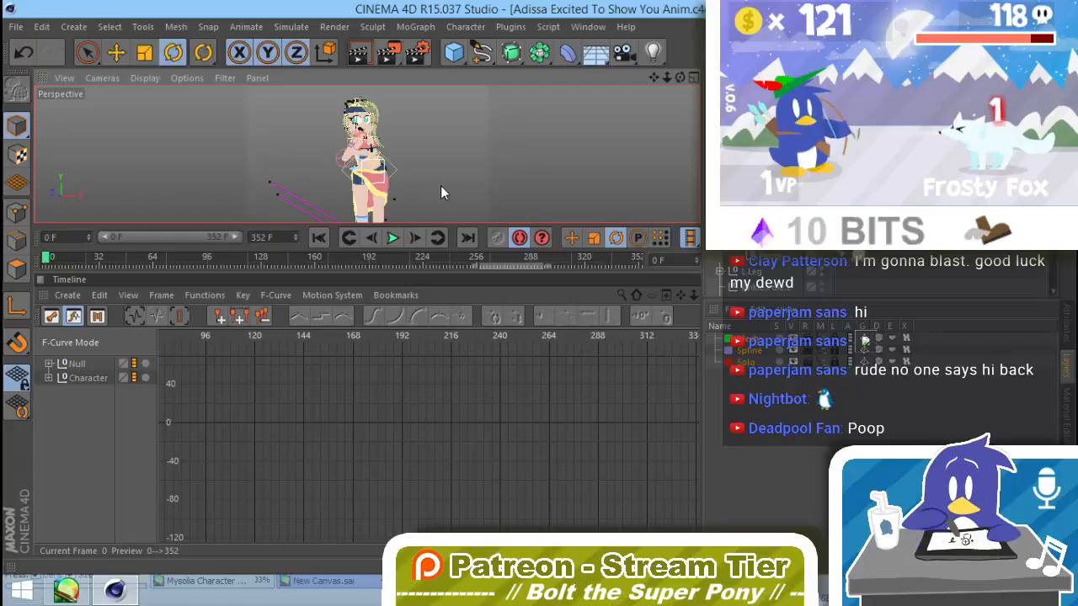
{"action": "left_click", "coordinate": [370, 258]}
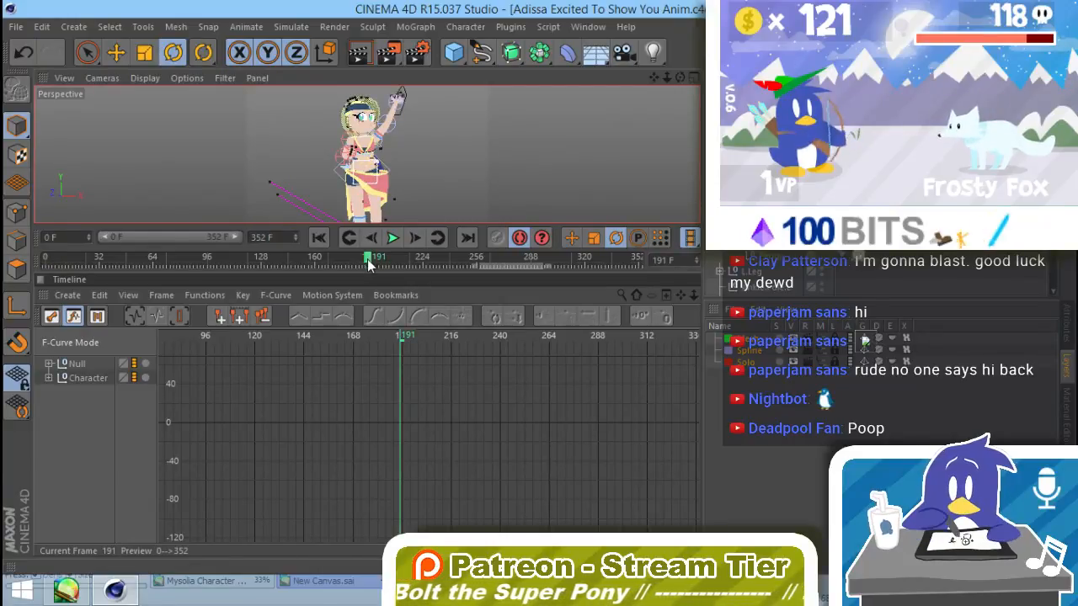
{"action": "left_click_drag", "start_coordinate": [371, 265], "coordinate": [48, 265]}
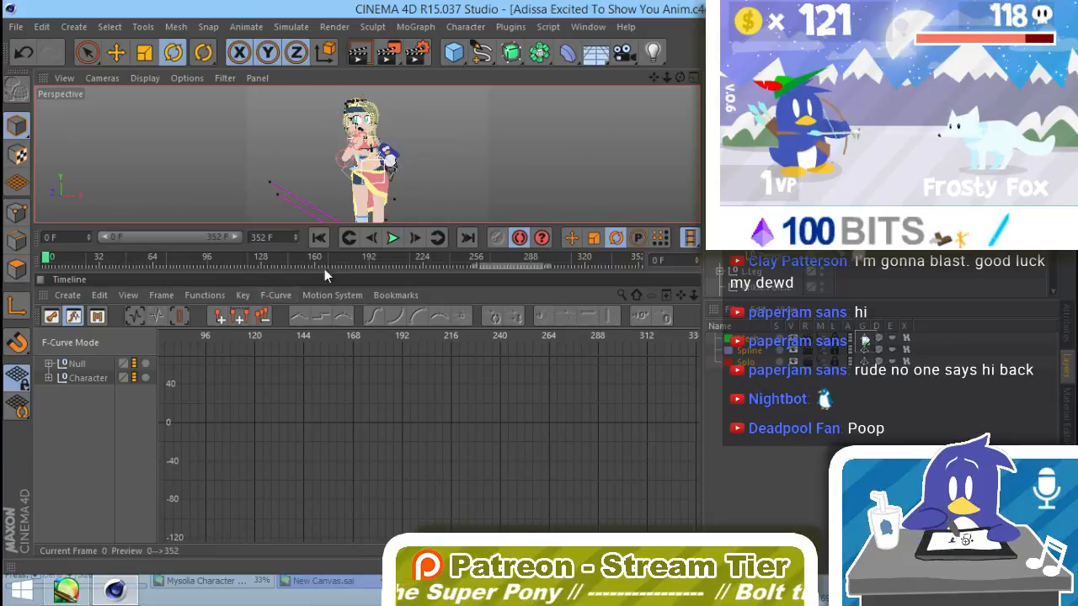
{"action": "left_click", "coordinate": [372, 239]}
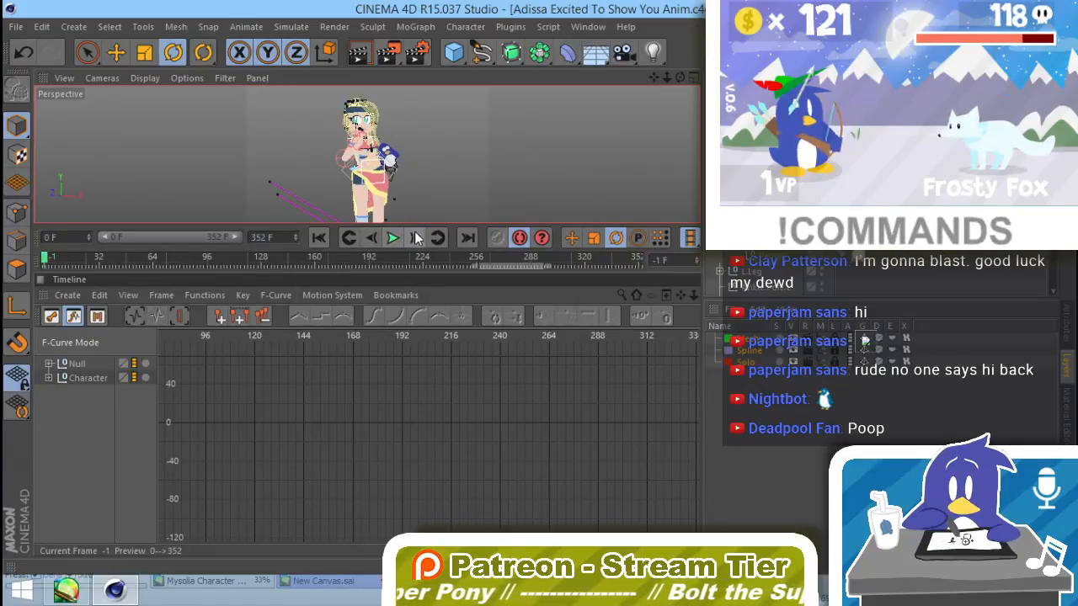
{"action": "left_click_drag", "start_coordinate": [297, 255], "coordinate": [10, 249]}
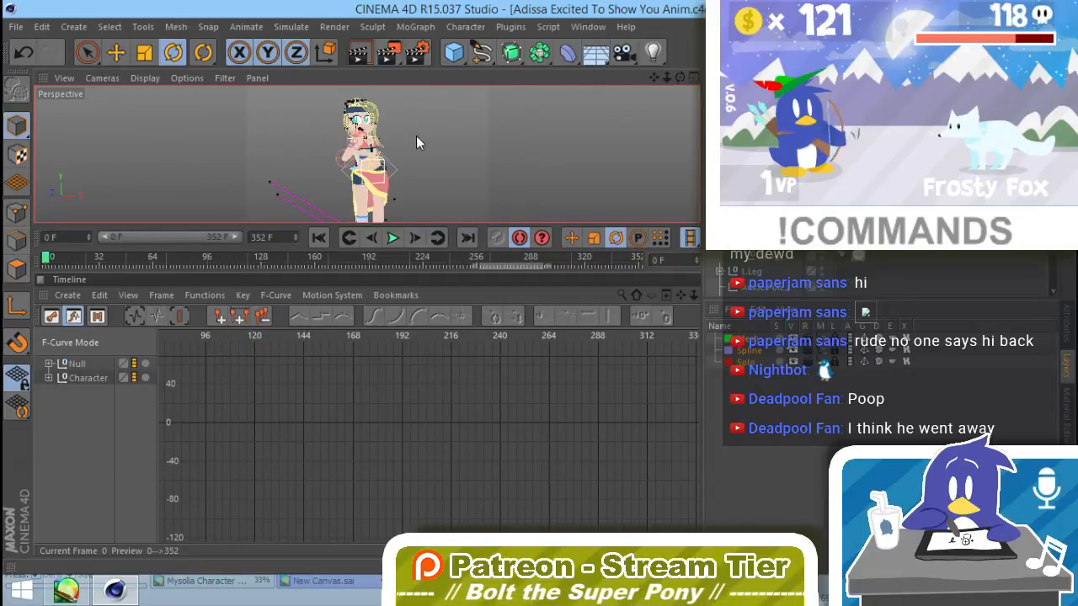
Step: Frame the whole character at frame 0 and add a camera from that view
{"action": "mouse_move", "coordinate": [423, 135]}
{"action": "middle_mouse_down", "text": "alt"}
{"action": "mouse_move", "coordinate": [423, 145]}
{"action": "mouse_move", "coordinate": [424, 135]}
{"action": "middle_mouse_up", "text": "alt"}
{"action": "right_click_drag", "start_coordinate": [427, 140], "coordinate": [416, 141], "text": "alt"}
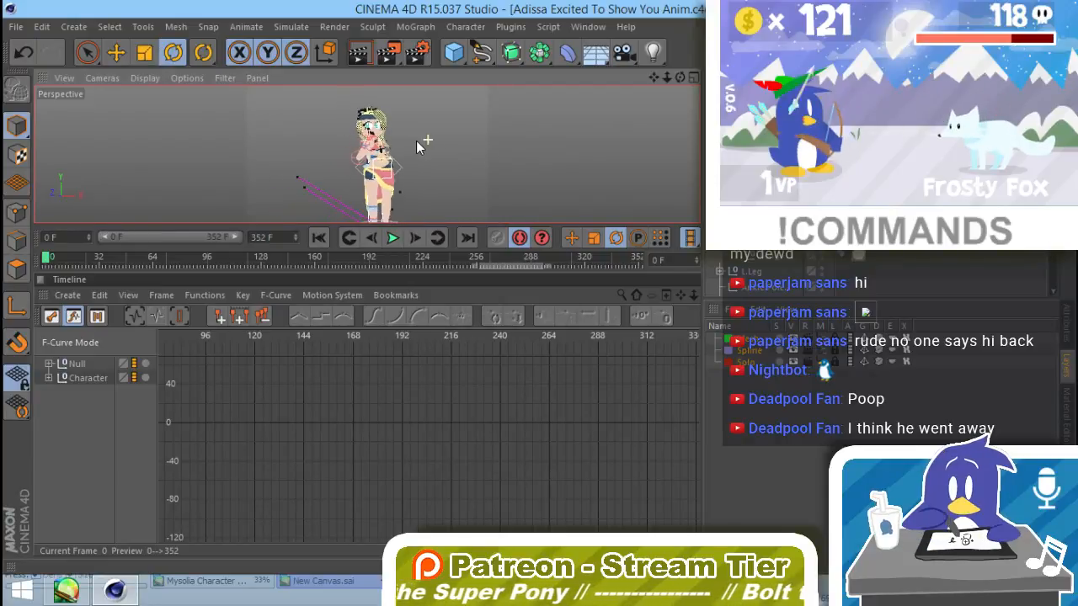
{"action": "middle_click_drag", "start_coordinate": [423, 141], "coordinate": [407, 145], "text": "alt"}
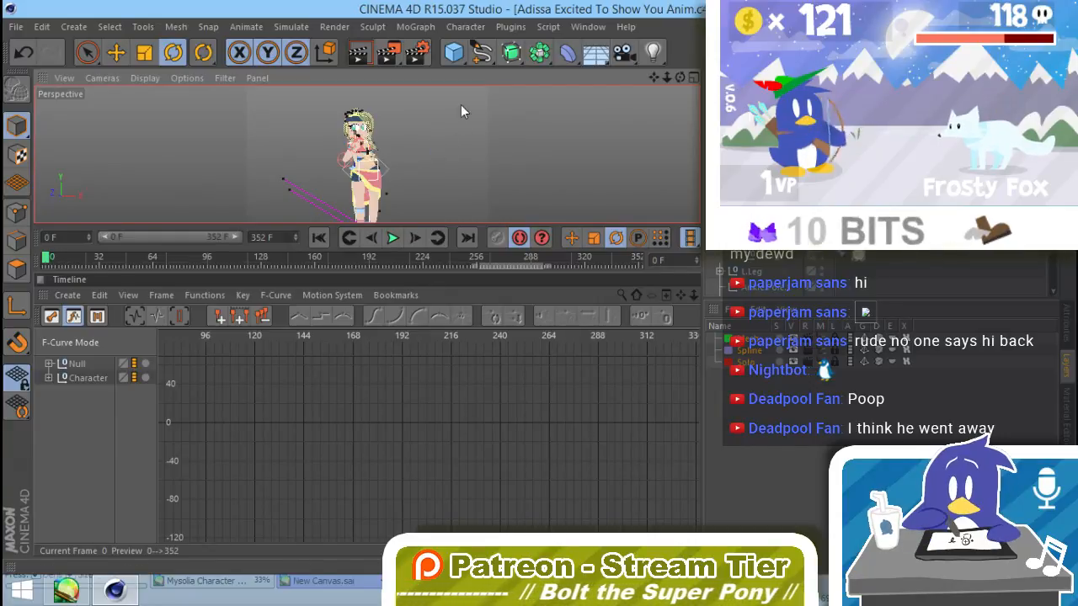
{"action": "left_click", "coordinate": [629, 50]}
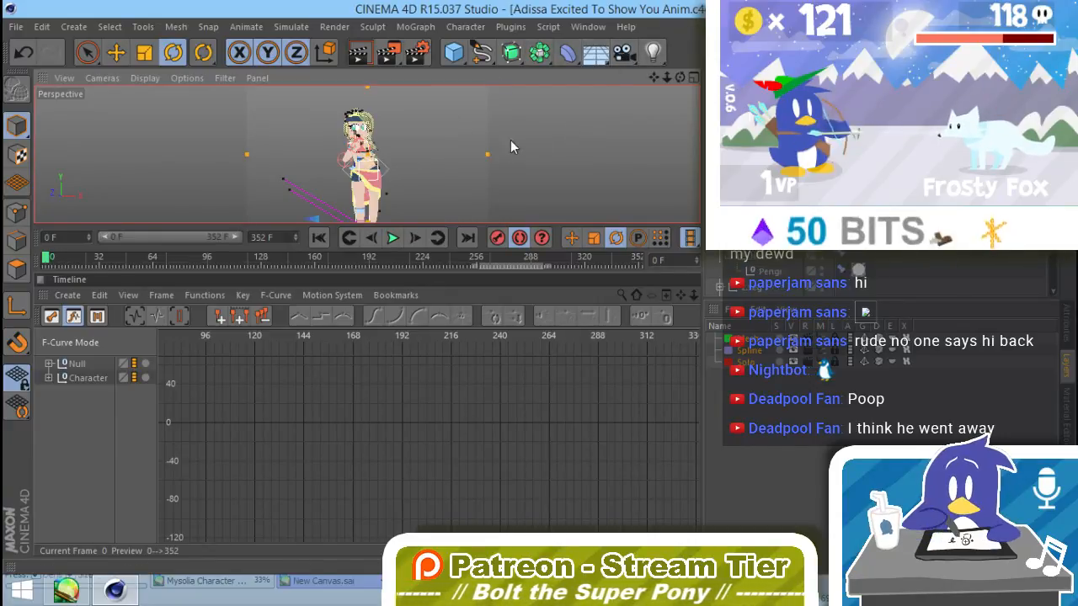
Step: Render the animation to the Picture Viewer without saving, stopping the render at frame 267
{"action": "left_click", "coordinate": [393, 52]}
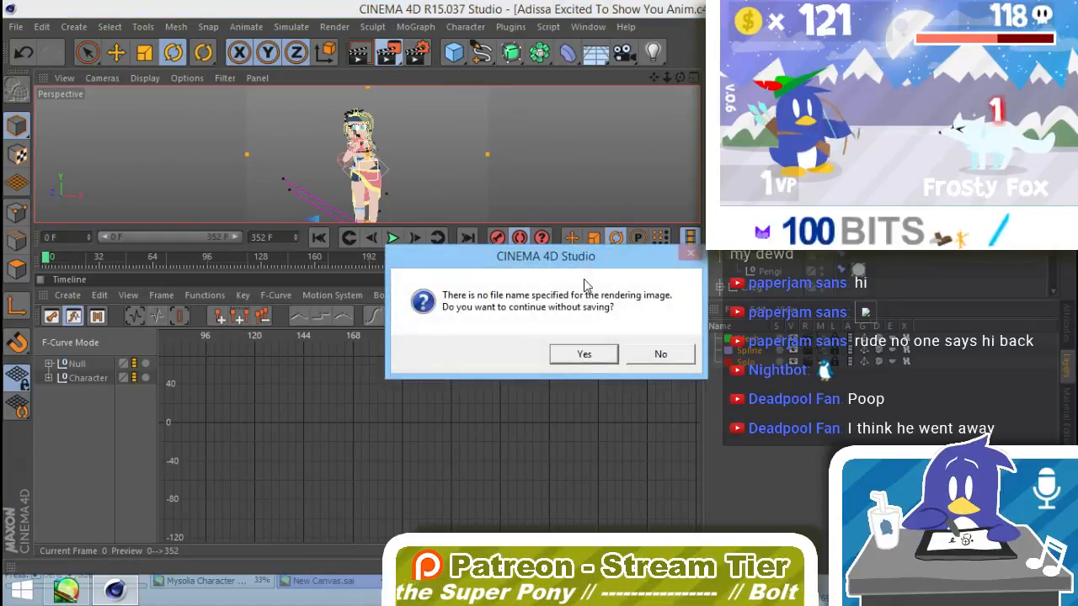
{"action": "left_click", "coordinate": [584, 354]}
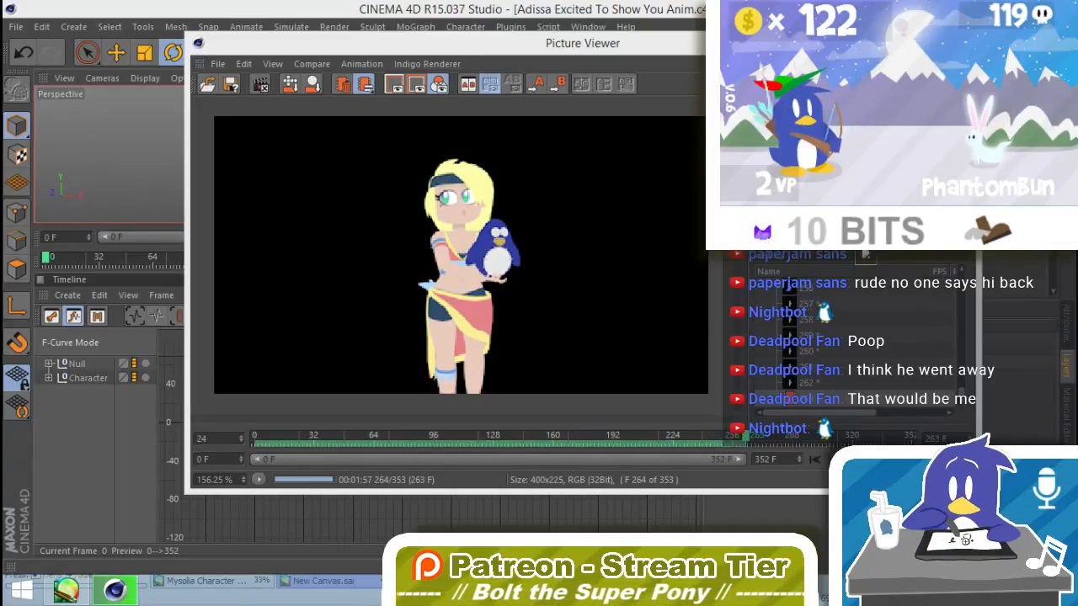
{"action": "left_click", "coordinate": [261, 85]}
{"action": "left_click", "coordinate": [563, 354]}
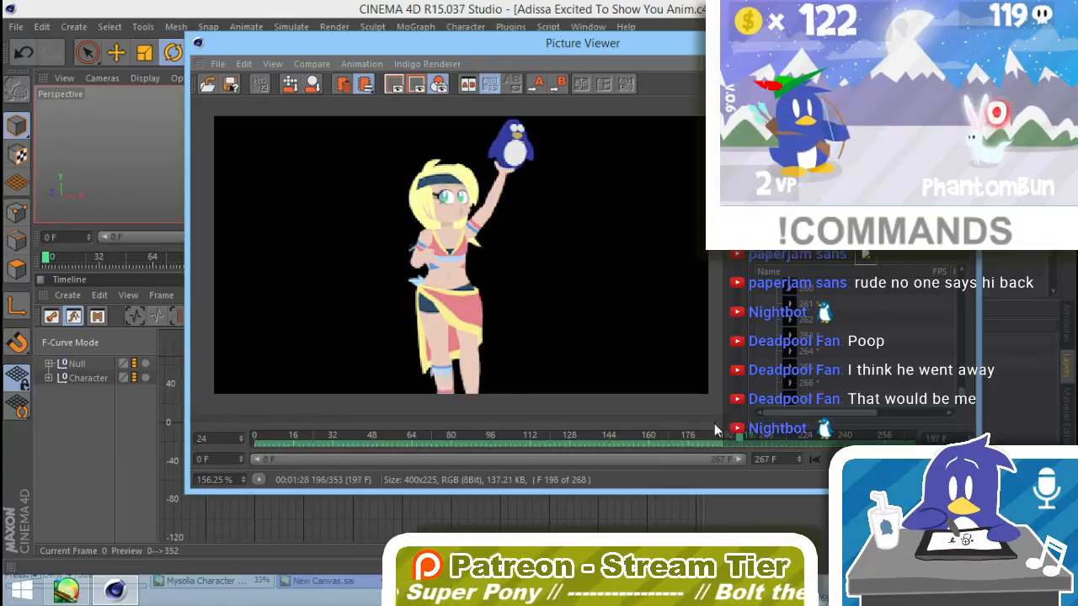
Step: Scrub through the rendered frames to review the bend, plush lift and final hug, then close the Picture Viewer
{"action": "left_click_drag", "start_coordinate": [684, 436], "coordinate": [598, 430]}
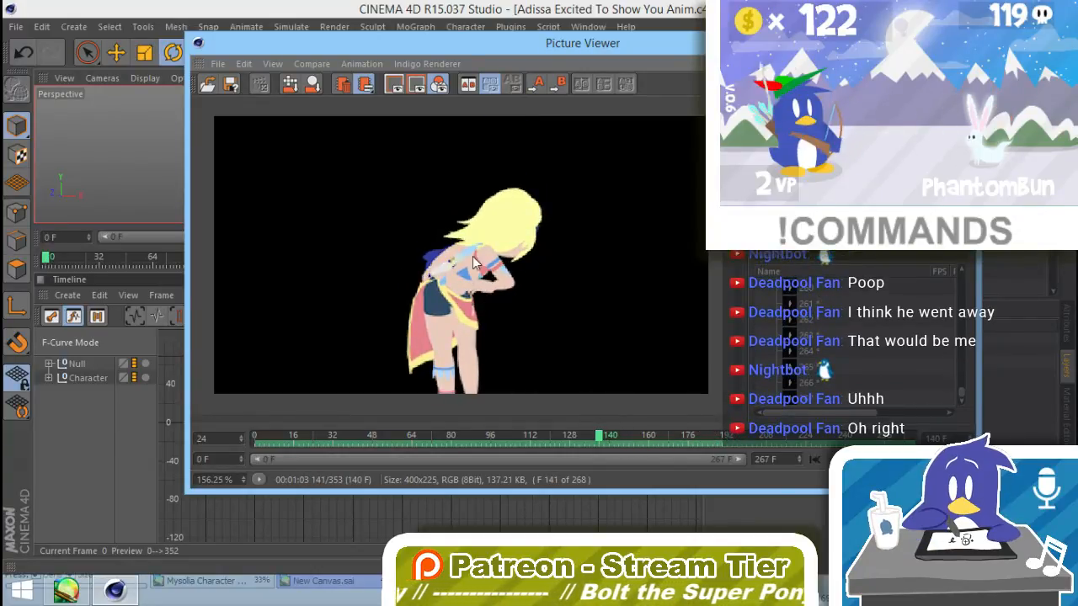
{"action": "left_click_drag", "start_coordinate": [612, 439], "coordinate": [792, 458]}
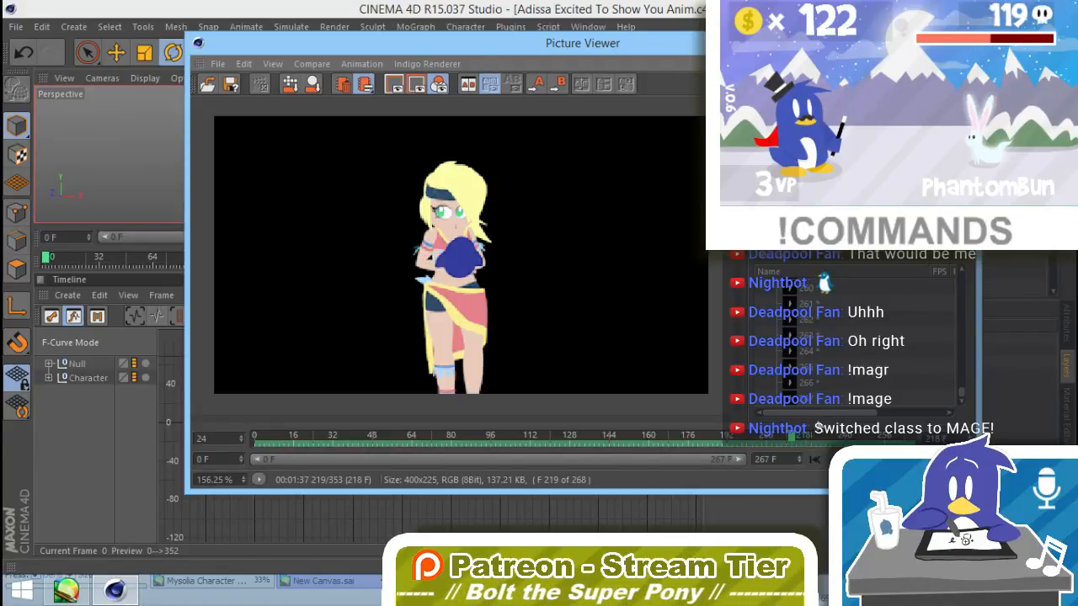
{"action": "mouse_move", "coordinate": [794, 441]}
{"action": "left_mouse_down"}
{"action": "mouse_move", "coordinate": [737, 437]}
{"action": "mouse_move", "coordinate": [841, 462]}
{"action": "mouse_move", "coordinate": [809, 449]}
{"action": "mouse_move", "coordinate": [881, 454]}
{"action": "mouse_move", "coordinate": [816, 459]}
{"action": "mouse_move", "coordinate": [877, 455]}
{"action": "mouse_move", "coordinate": [836, 437]}
{"action": "mouse_move", "coordinate": [874, 436]}
{"action": "mouse_move", "coordinate": [848, 436]}
{"action": "mouse_move", "coordinate": [863, 436]}
{"action": "left_mouse_up"}
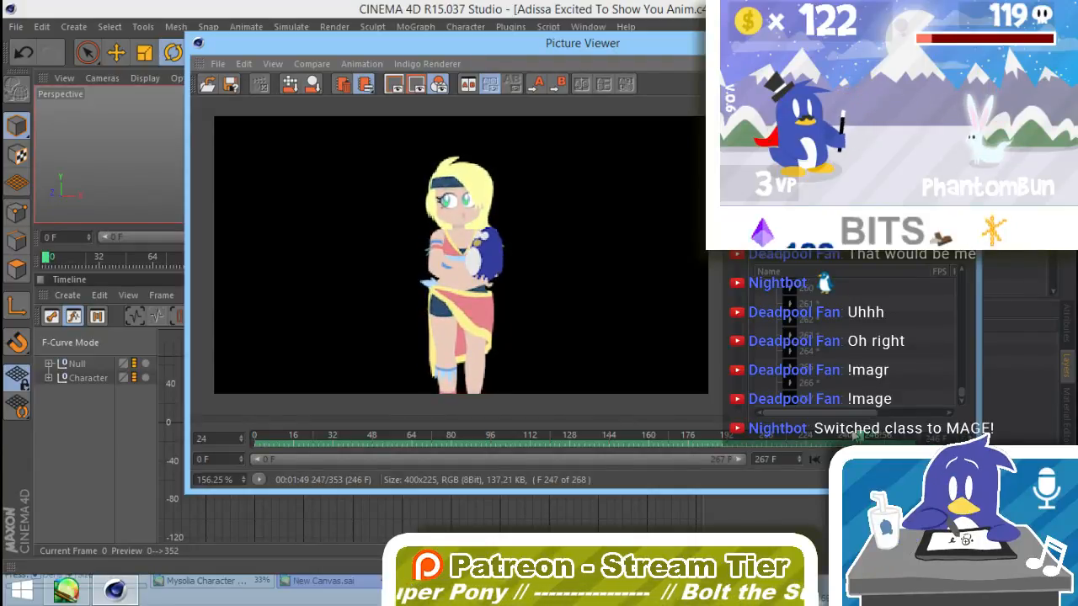
{"action": "left_click_drag", "start_coordinate": [865, 436], "coordinate": [307, 446]}
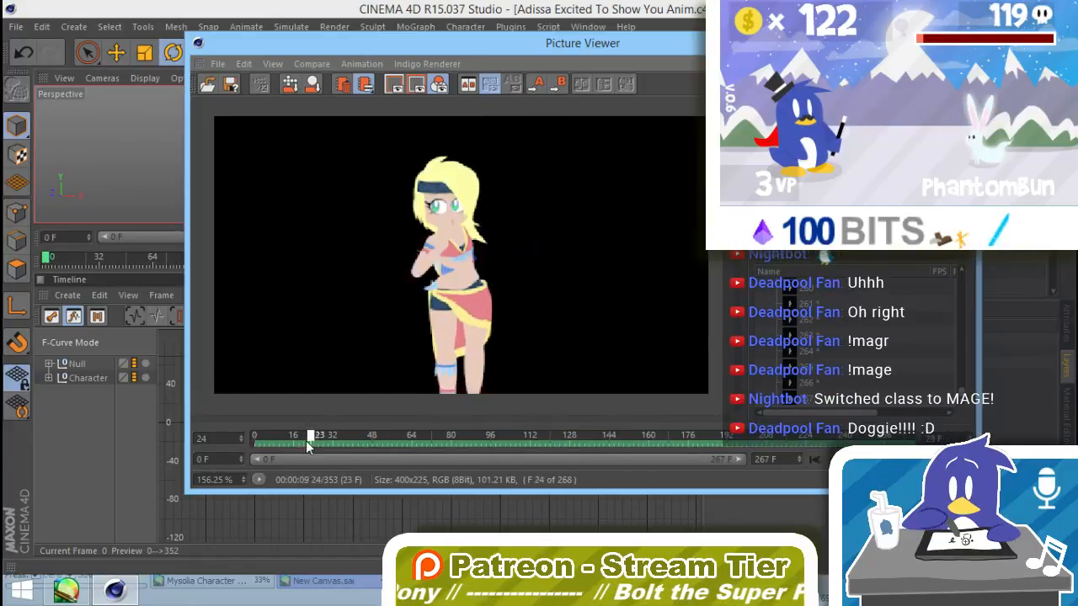
{"action": "mouse_move", "coordinate": [234, 441]}
{"action": "left_mouse_down"}
{"action": "mouse_move", "coordinate": [334, 476]}
{"action": "mouse_move", "coordinate": [463, 480]}
{"action": "mouse_move", "coordinate": [487, 476]}
{"action": "mouse_move", "coordinate": [387, 469]}
{"action": "mouse_move", "coordinate": [464, 474]}
{"action": "mouse_move", "coordinate": [513, 462]}
{"action": "mouse_move", "coordinate": [504, 460]}
{"action": "mouse_move", "coordinate": [512, 471]}
{"action": "mouse_move", "coordinate": [391, 467]}
{"action": "mouse_move", "coordinate": [427, 484]}
{"action": "mouse_move", "coordinate": [523, 491]}
{"action": "mouse_move", "coordinate": [555, 510]}
{"action": "mouse_move", "coordinate": [603, 500]}
{"action": "mouse_move", "coordinate": [471, 463]}
{"action": "mouse_move", "coordinate": [592, 479]}
{"action": "left_mouse_up"}
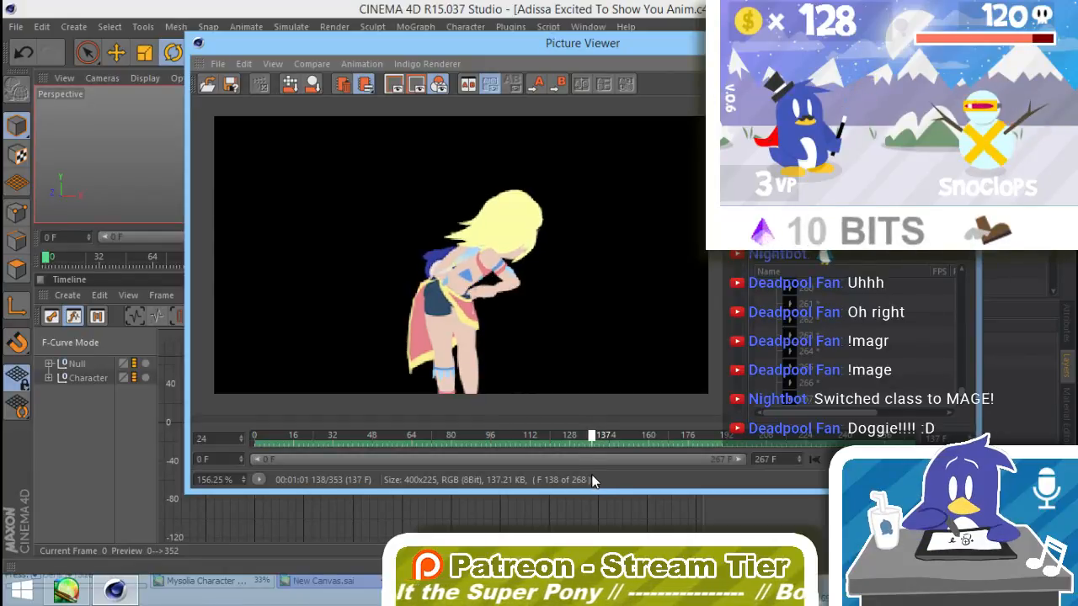
{"action": "left_click_drag", "start_coordinate": [591, 474], "coordinate": [912, 454]}
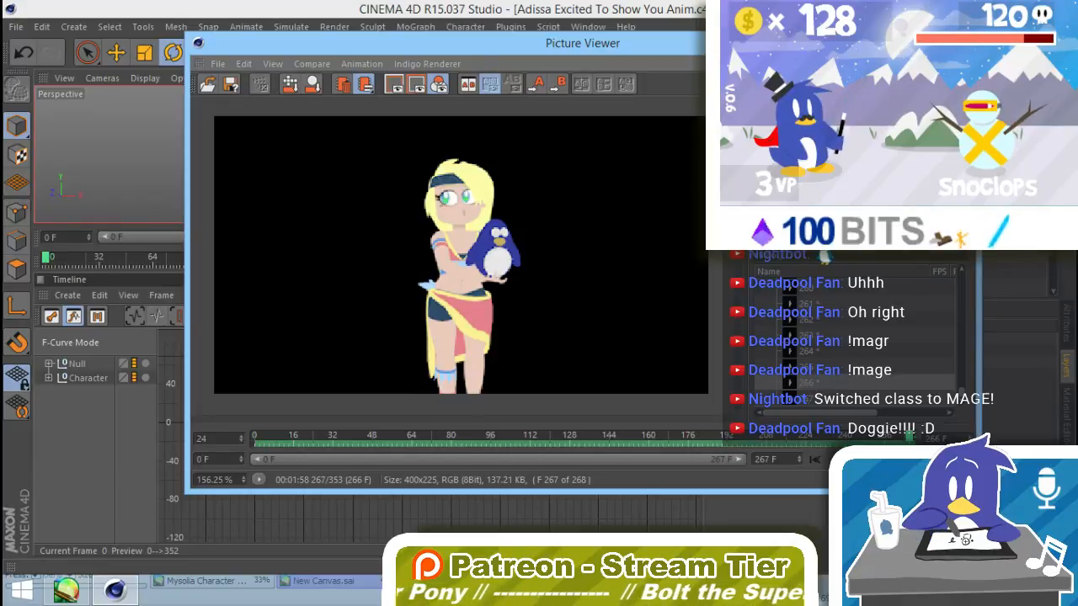
{"action": "left_click", "coordinate": [961, 39]}
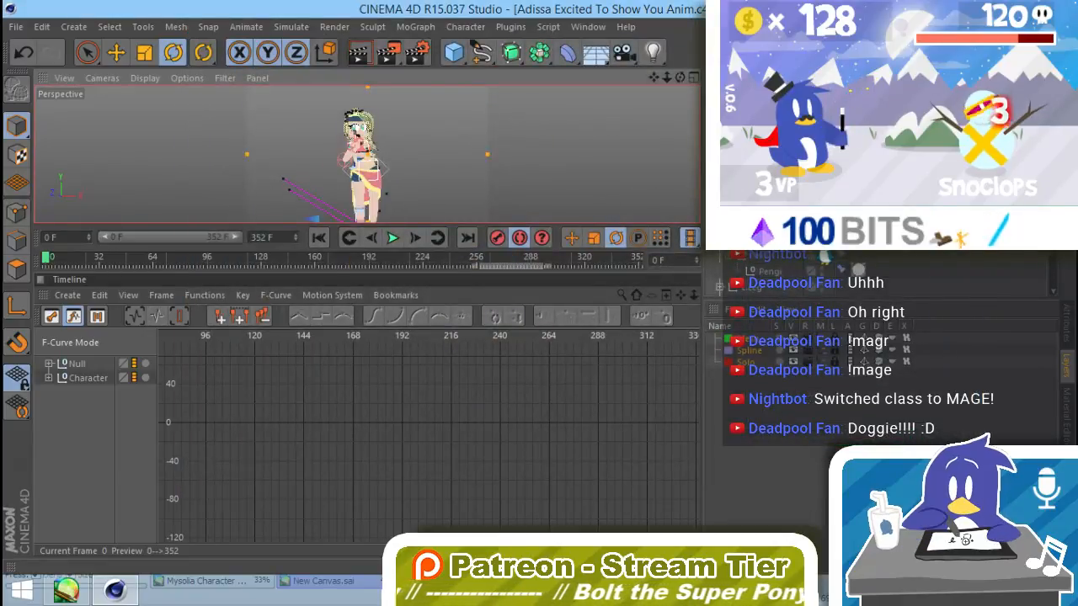
Step: At frame 98, move the character's Hip backward and lower it slightly, updating its position curves there
{"action": "left_click", "coordinate": [229, 260]}
{"action": "left_click_drag", "start_coordinate": [225, 262], "coordinate": [210, 267]}
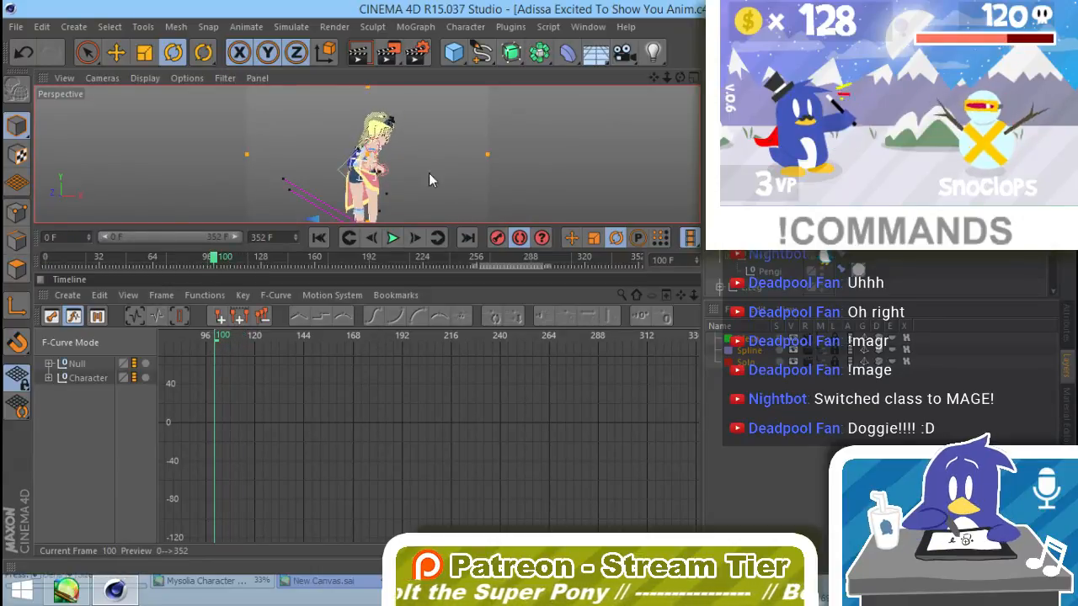
{"action": "left_click", "coordinate": [48, 378]}
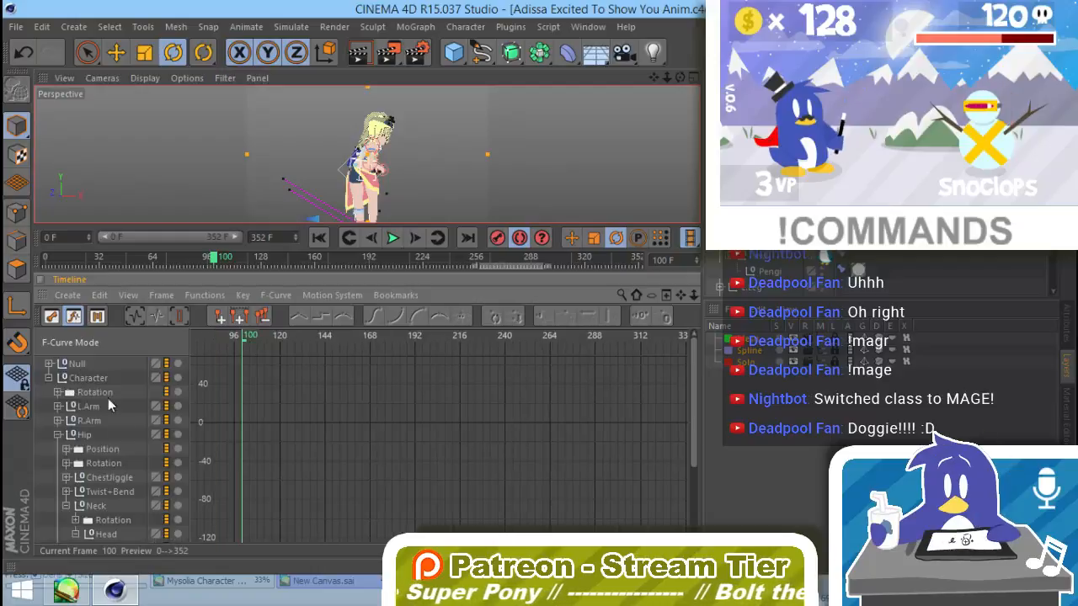
{"action": "left_click", "coordinate": [87, 436]}
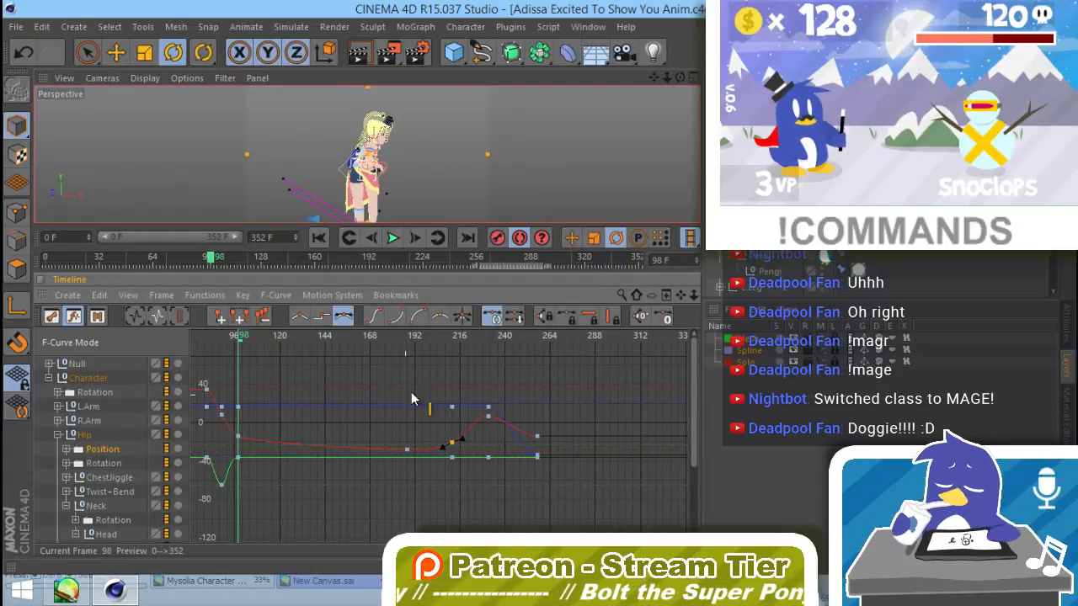
{"action": "key", "text": "e"}
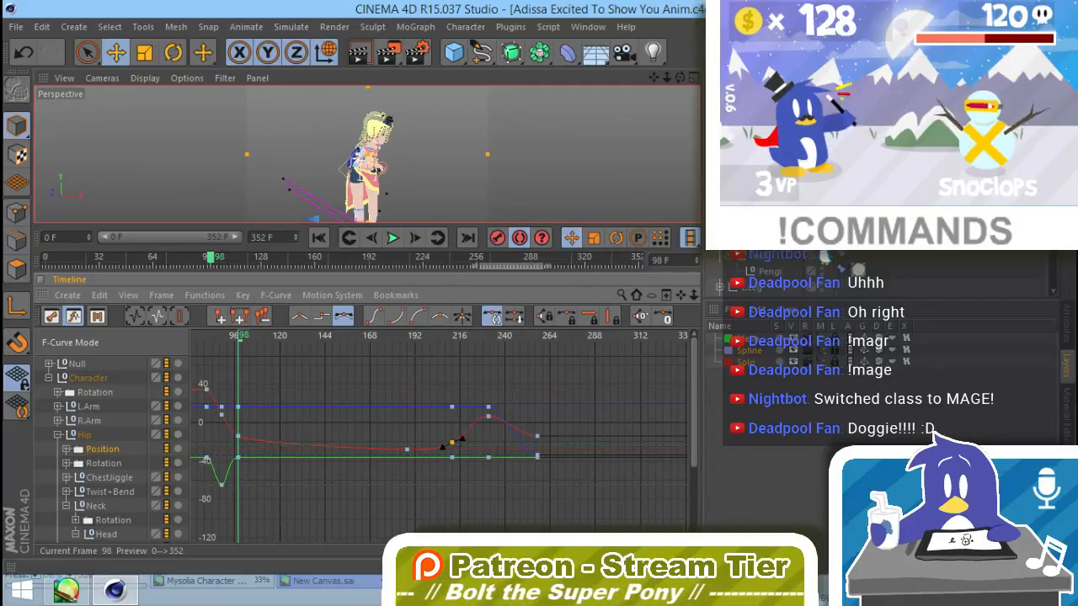
{"action": "left_click", "coordinate": [758, 173]}
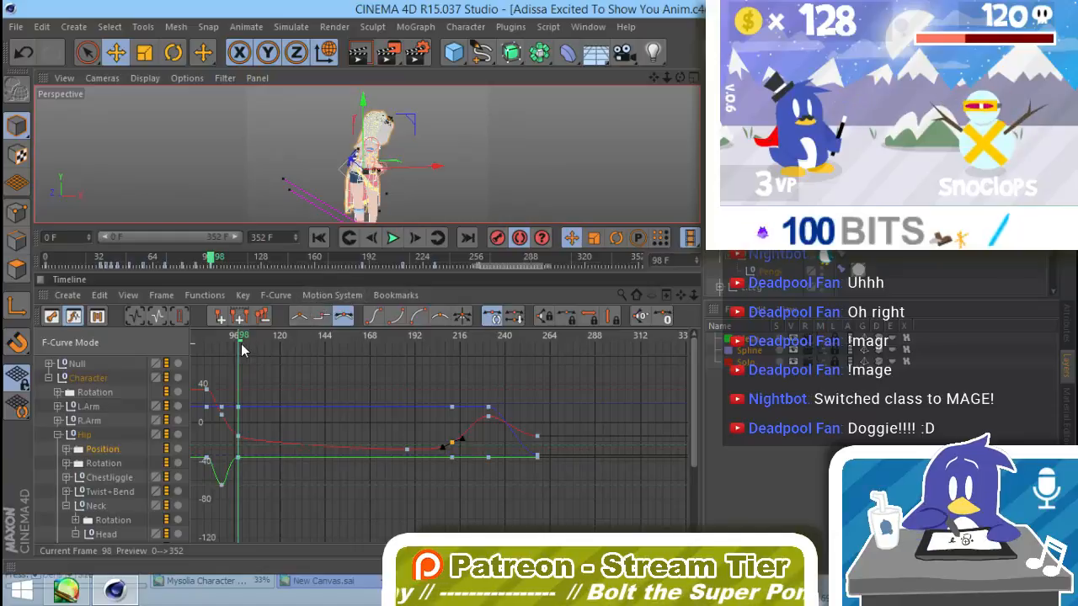
{"action": "mouse_move", "coordinate": [241, 337]}
{"action": "left_mouse_down"}
{"action": "mouse_move", "coordinate": [229, 345]}
{"action": "mouse_move", "coordinate": [238, 350]}
{"action": "left_mouse_up"}
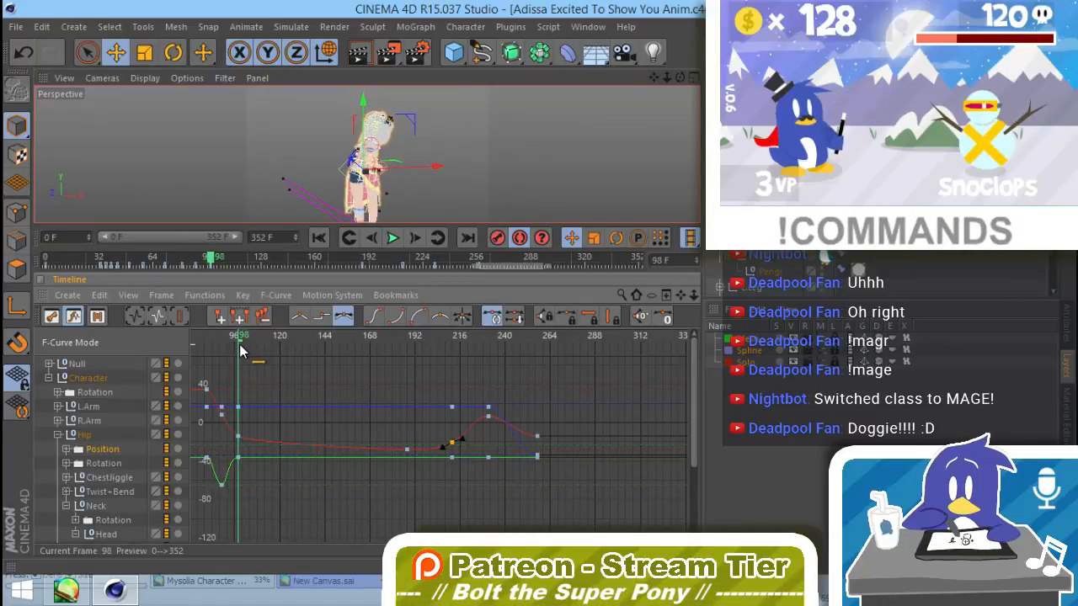
{"action": "left_click_drag", "start_coordinate": [433, 167], "coordinate": [427, 174]}
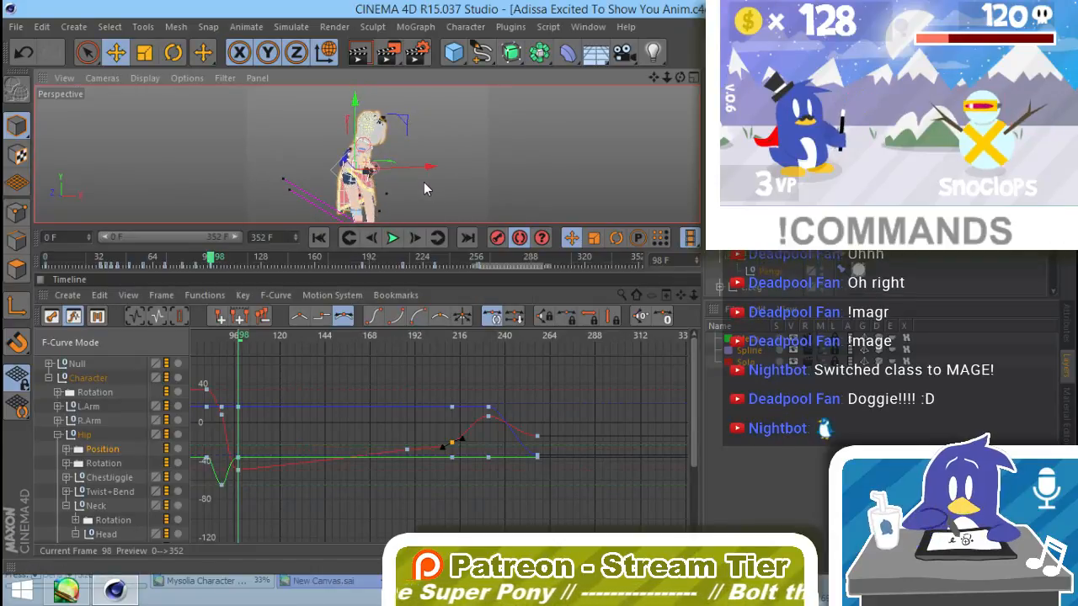
{"action": "left_click_drag", "start_coordinate": [354, 103], "coordinate": [355, 141]}
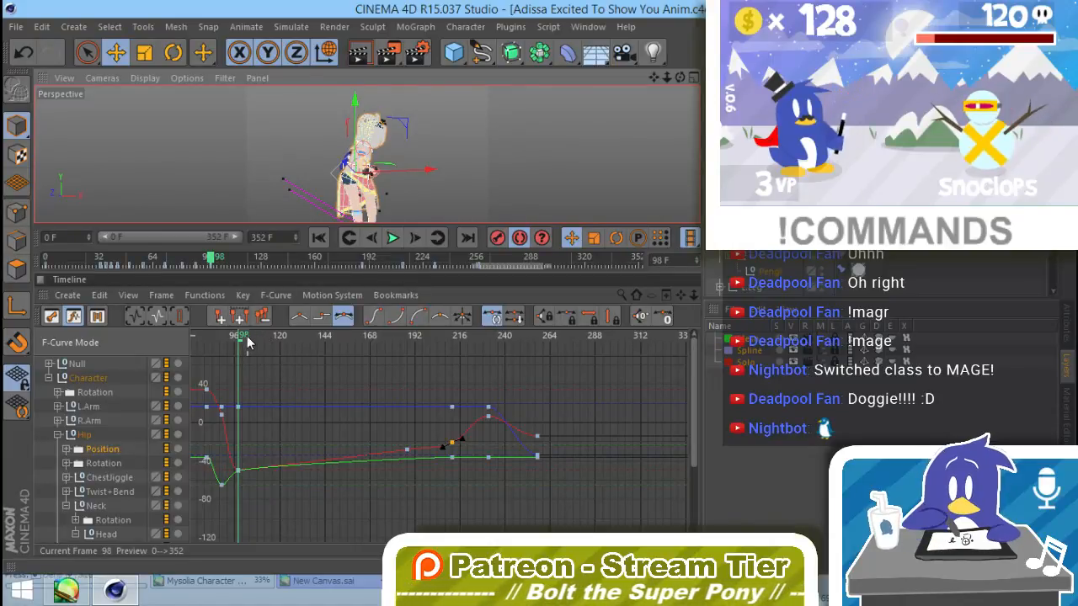
Step: Shift the Hip further back and lower at frame 138 to key a deeper bend
{"action": "left_click_drag", "start_coordinate": [242, 337], "coordinate": [315, 356]}
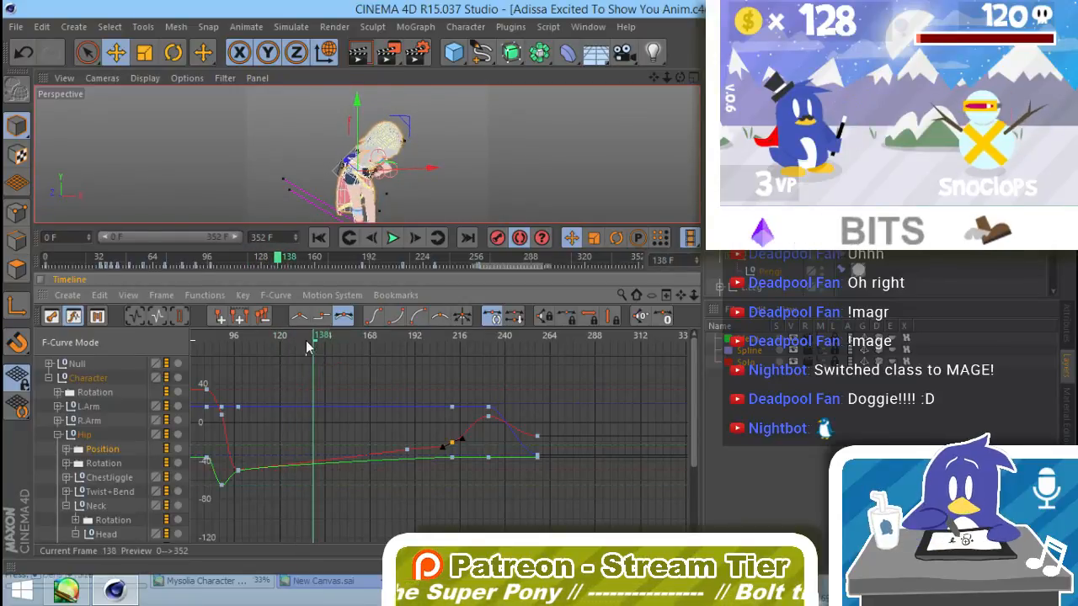
{"action": "left_click_drag", "start_coordinate": [423, 170], "coordinate": [414, 170]}
{"action": "left_click_drag", "start_coordinate": [348, 95], "coordinate": [351, 105]}
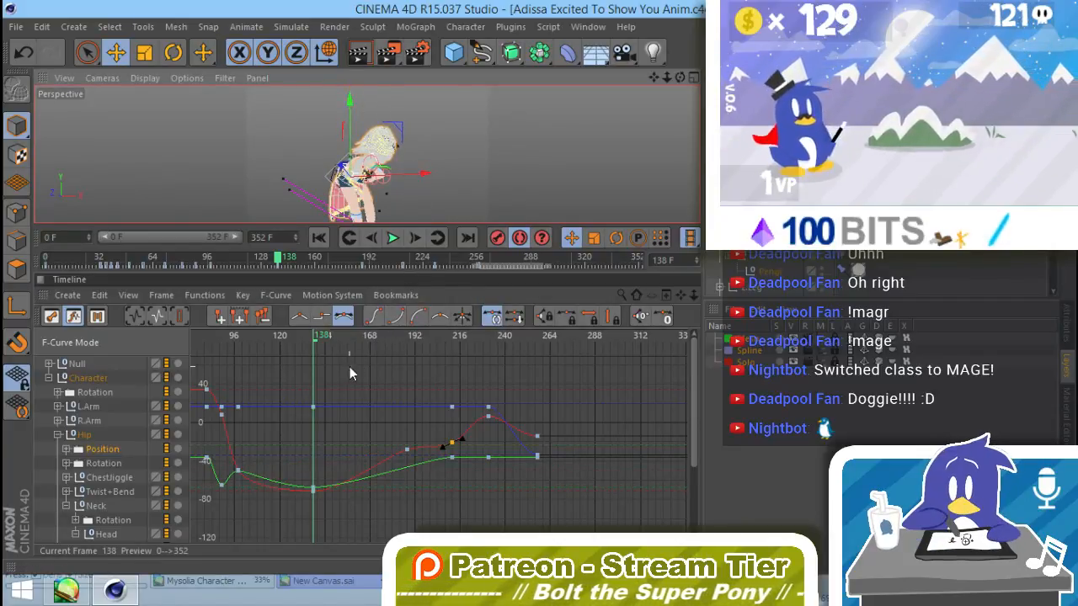
Step: Copy the Hip's Y position key from about frame 212 to frame 162, and move the X key from about frame 188 there
{"action": "left_click_drag", "start_coordinate": [327, 337], "coordinate": [359, 345]}
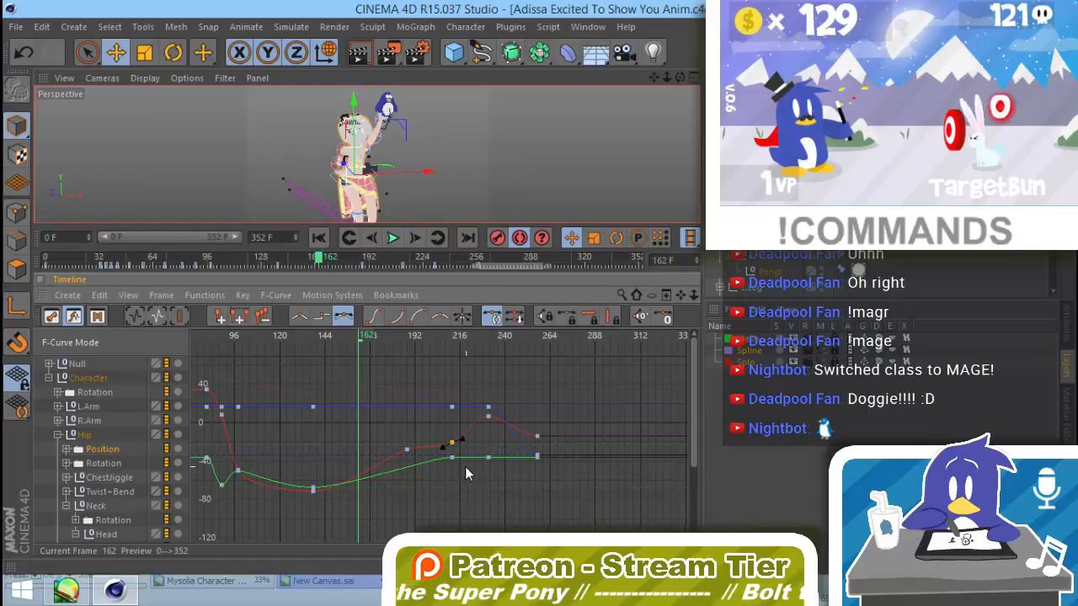
{"action": "left_click_drag", "start_coordinate": [453, 462], "coordinate": [363, 468]}
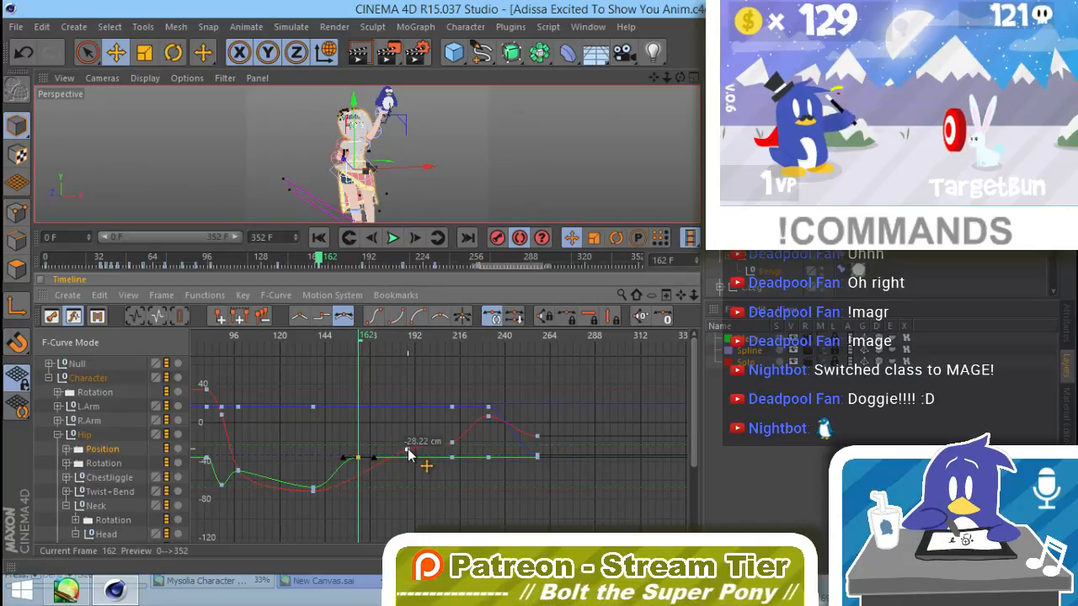
{"action": "left_click_drag", "start_coordinate": [408, 449], "coordinate": [360, 456]}
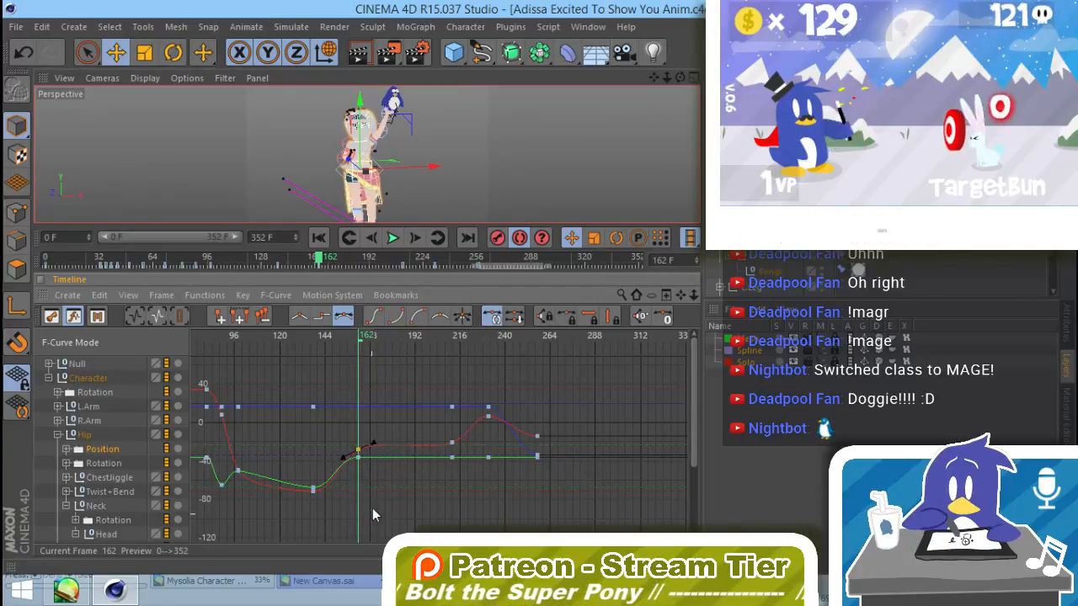
Step: Lengthen the incoming tangents of all the Character's final keys near frame 257, pulling them back to about frame 239
{"action": "left_click", "coordinate": [372, 338]}
{"action": "left_click_drag", "start_coordinate": [383, 341], "coordinate": [487, 392]}
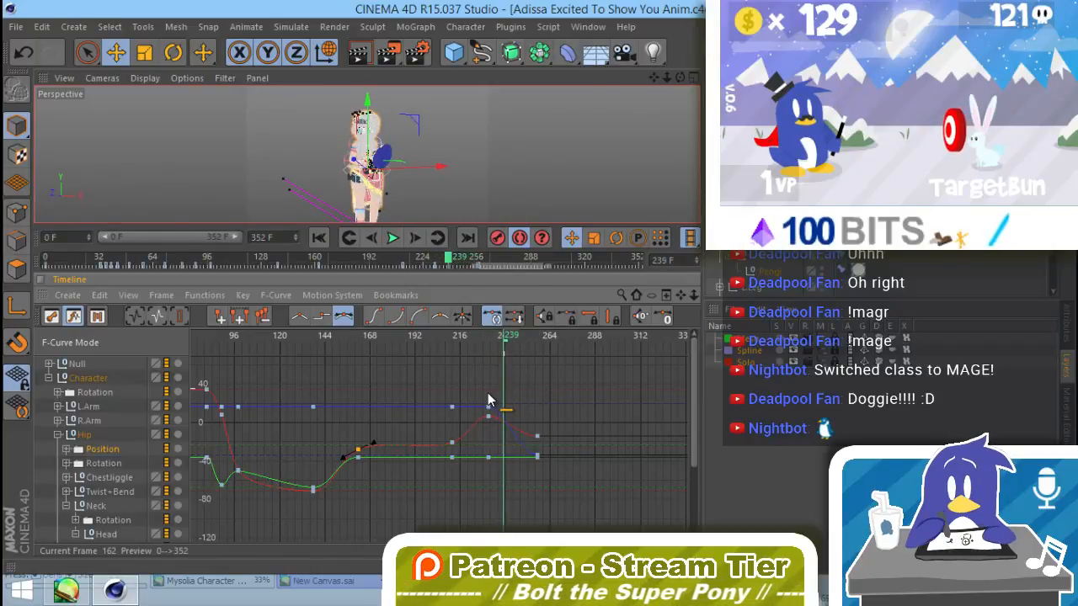
{"action": "left_click", "coordinate": [77, 379]}
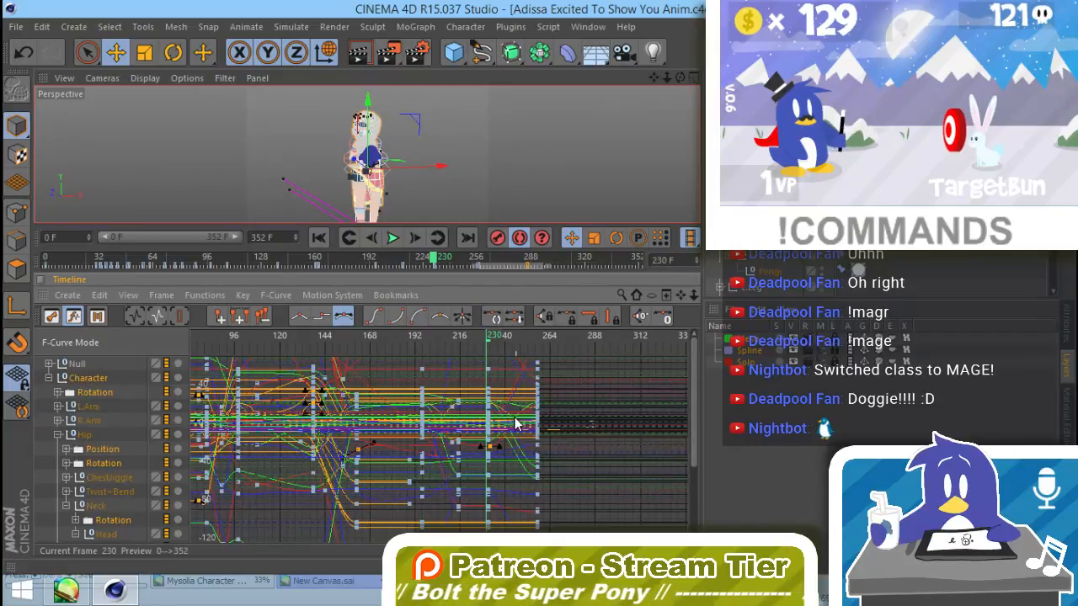
{"action": "right_click_drag", "start_coordinate": [541, 420], "coordinate": [540, 487], "text": "alt"}
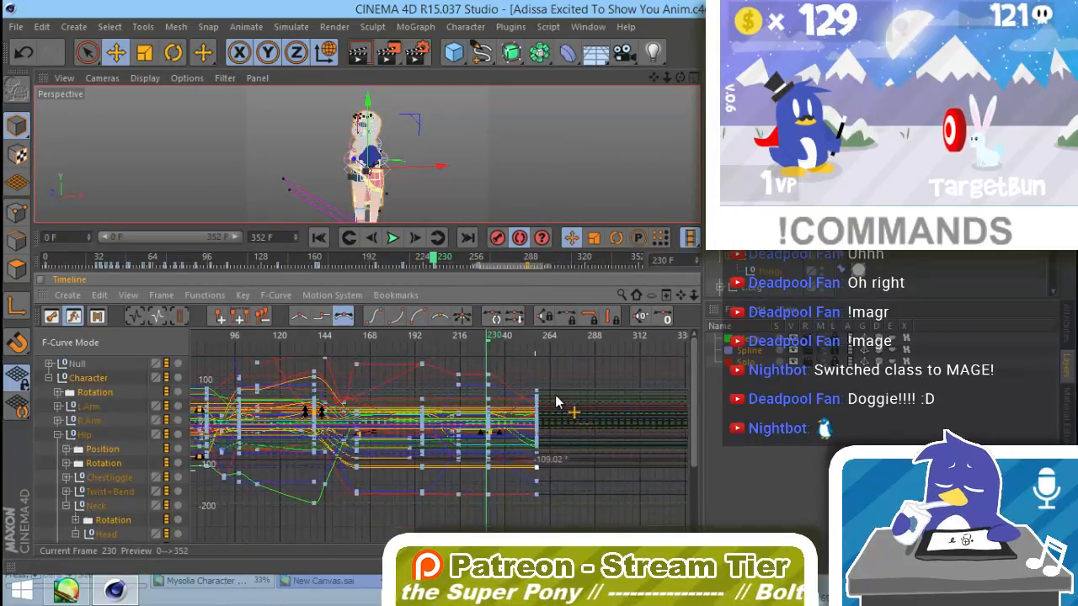
{"action": "left_click_drag", "start_coordinate": [562, 363], "coordinate": [515, 514]}
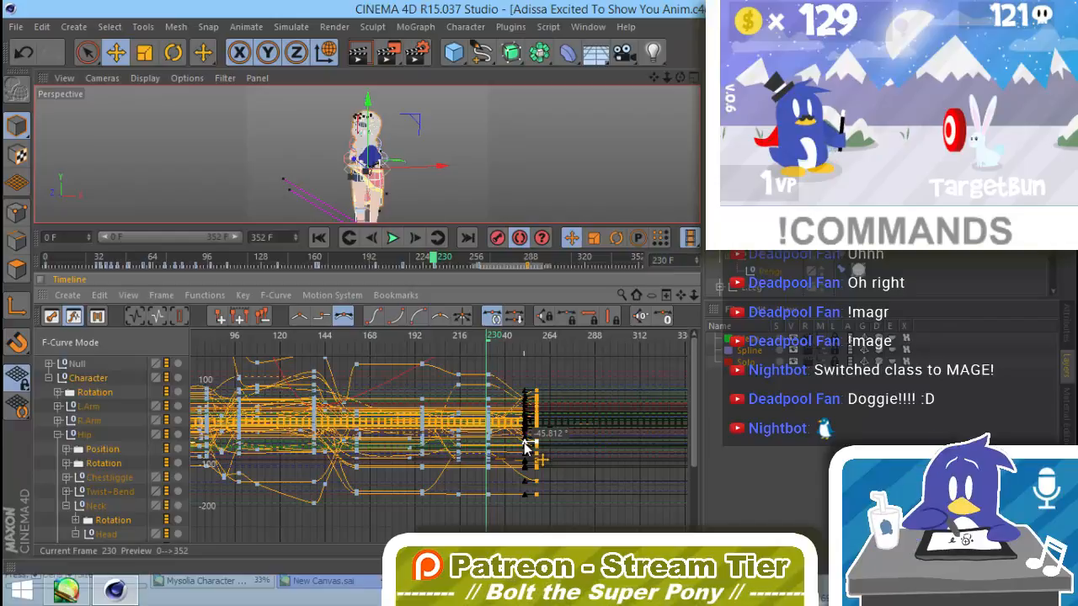
{"action": "left_click_drag", "start_coordinate": [524, 450], "coordinate": [507, 445]}
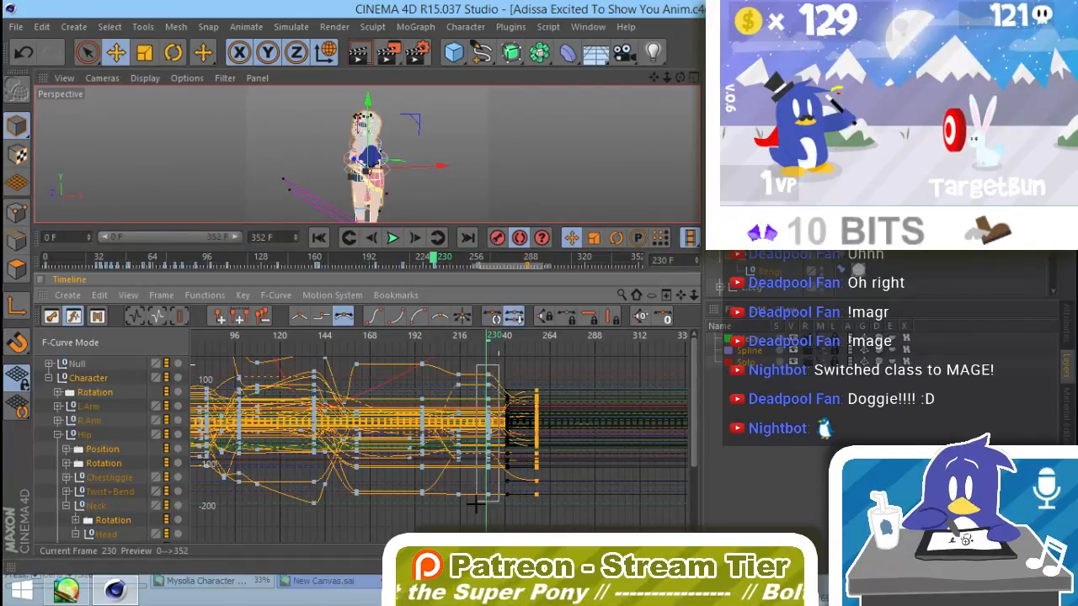
{"action": "left_click_drag", "start_coordinate": [498, 364], "coordinate": [481, 513]}
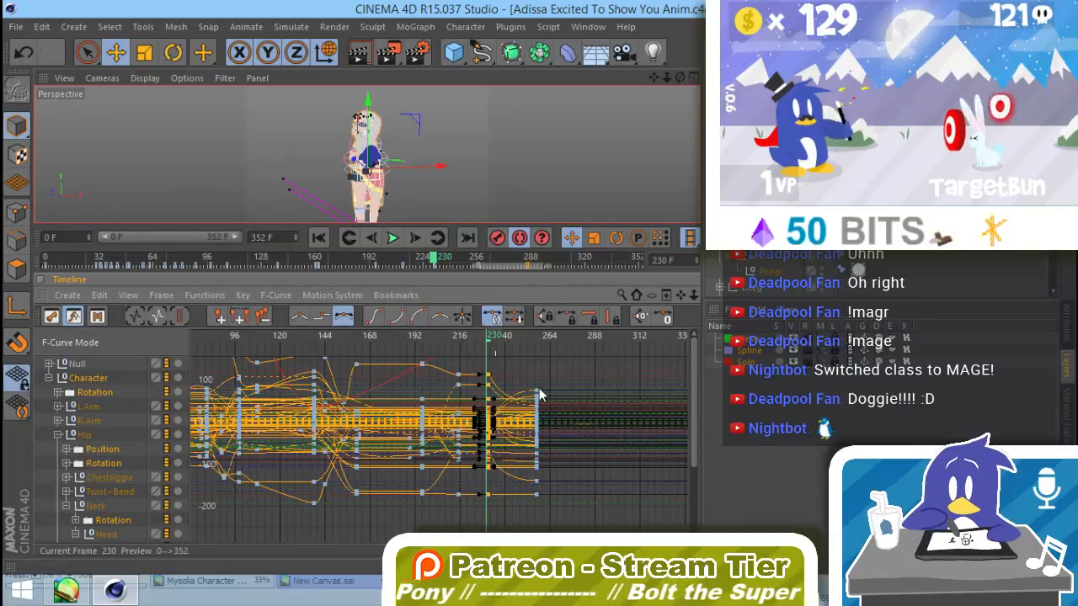
{"action": "key", "text": "ctrl+z"}
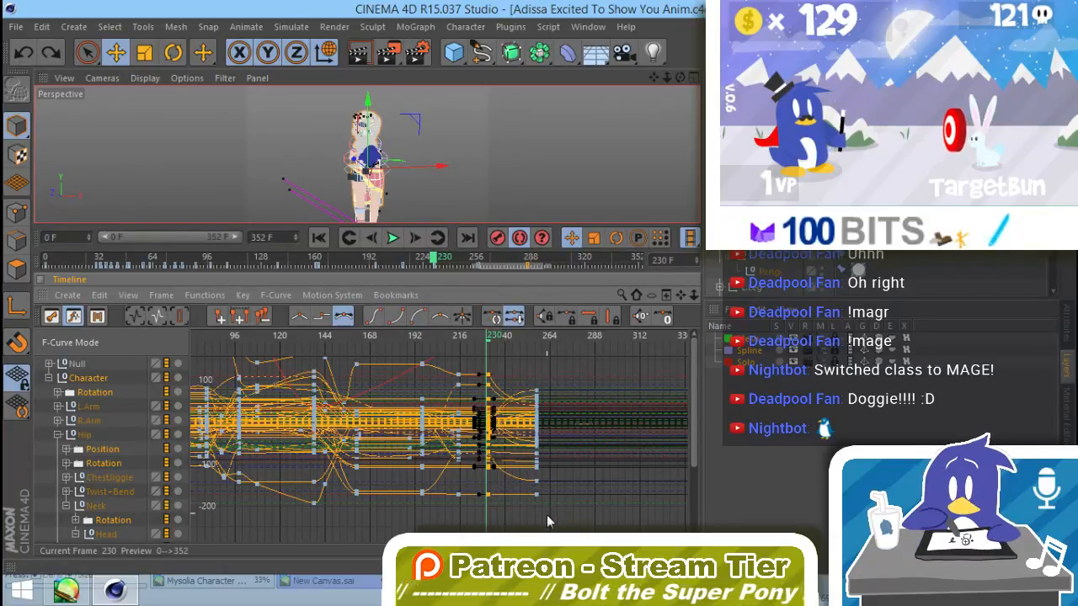
{"action": "left_click_drag", "start_coordinate": [532, 469], "coordinate": [524, 361]}
{"action": "left_click_drag", "start_coordinate": [503, 397], "coordinate": [500, 398]}
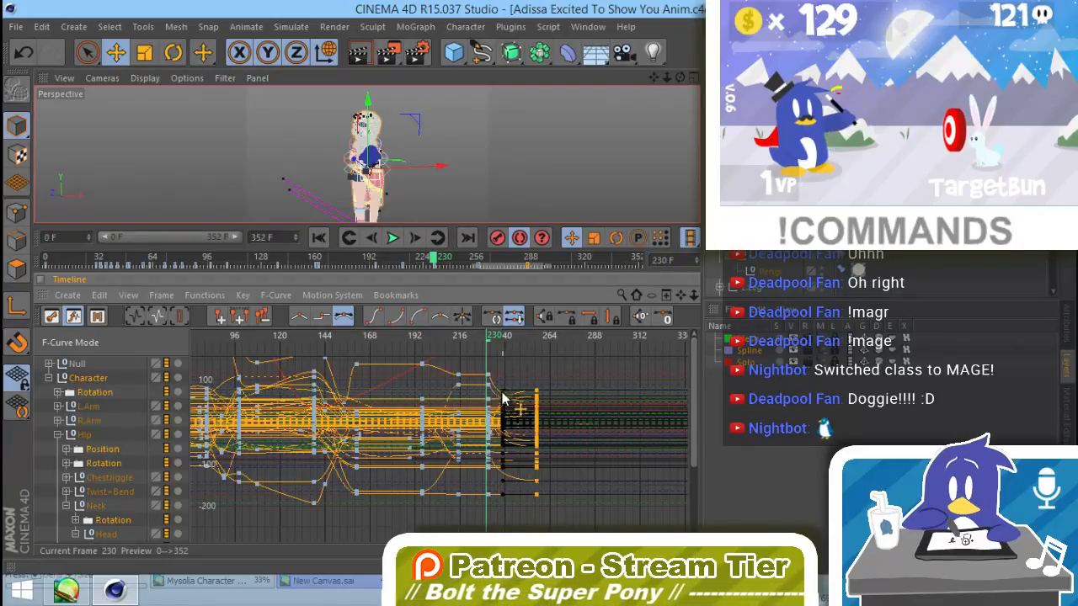
Step: Stretch the incoming tangents of the Null's final keys back to about frame 237
{"action": "left_click_drag", "start_coordinate": [490, 338], "coordinate": [529, 351]}
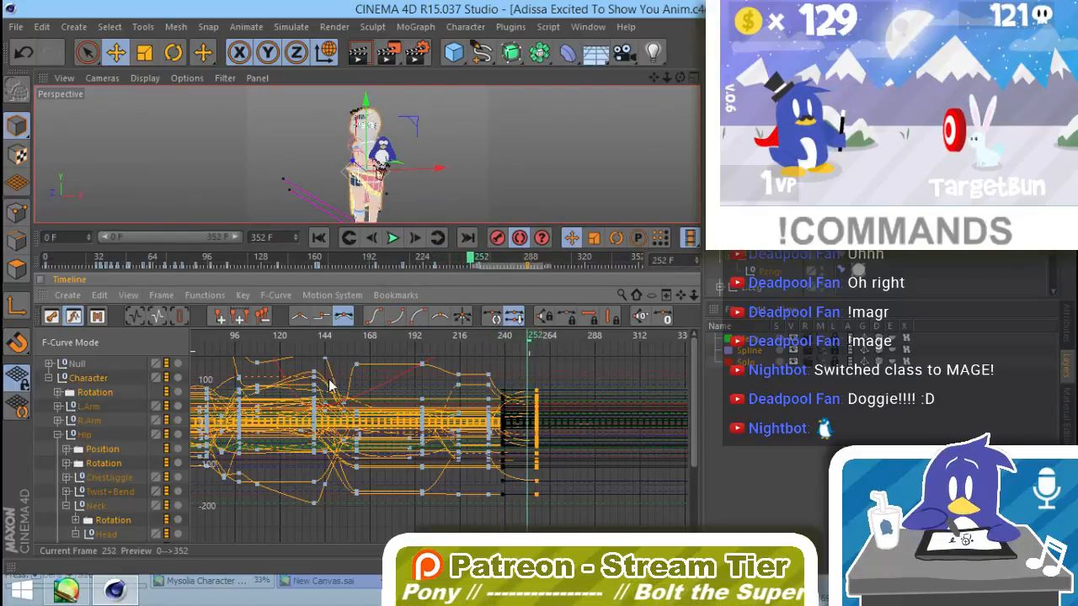
{"action": "left_click", "coordinate": [75, 363]}
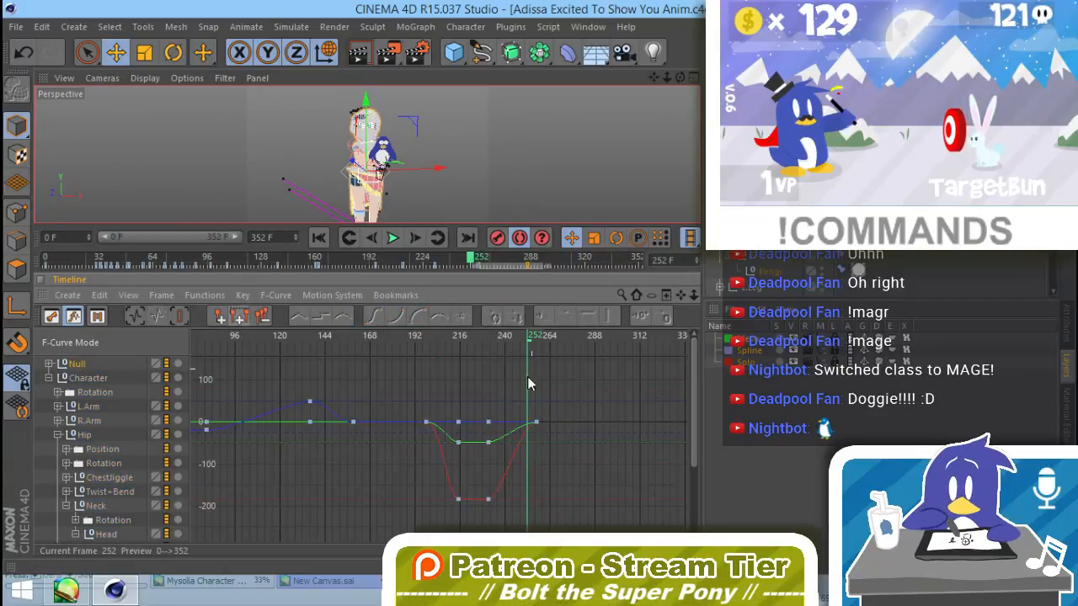
{"action": "left_click_drag", "start_coordinate": [506, 388], "coordinate": [481, 508]}
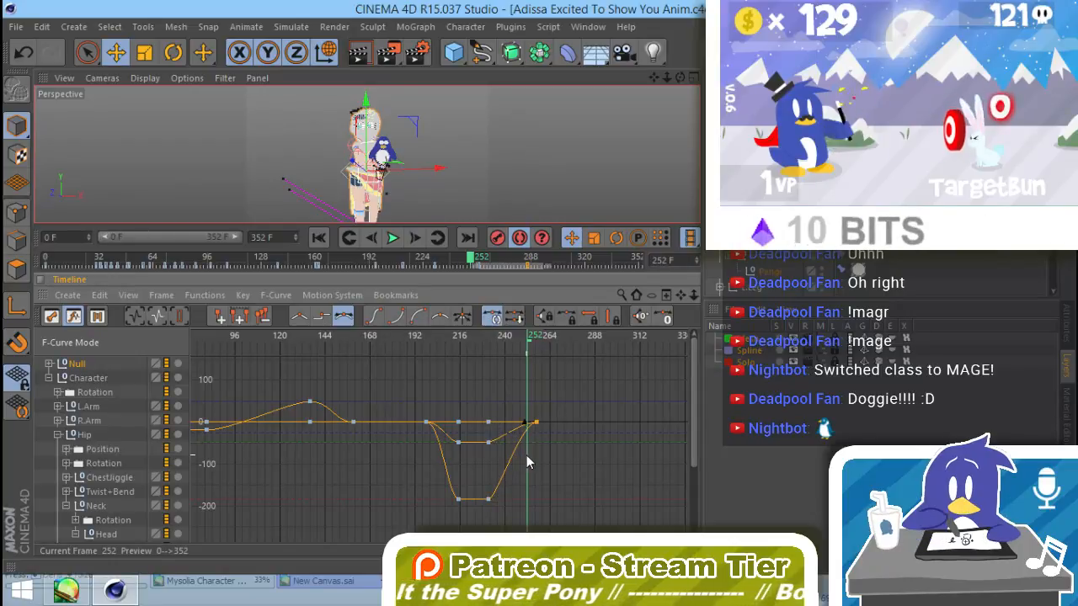
{"action": "left_click", "coordinate": [528, 425]}
{"action": "left_click_drag", "start_coordinate": [527, 428], "coordinate": [500, 433]}
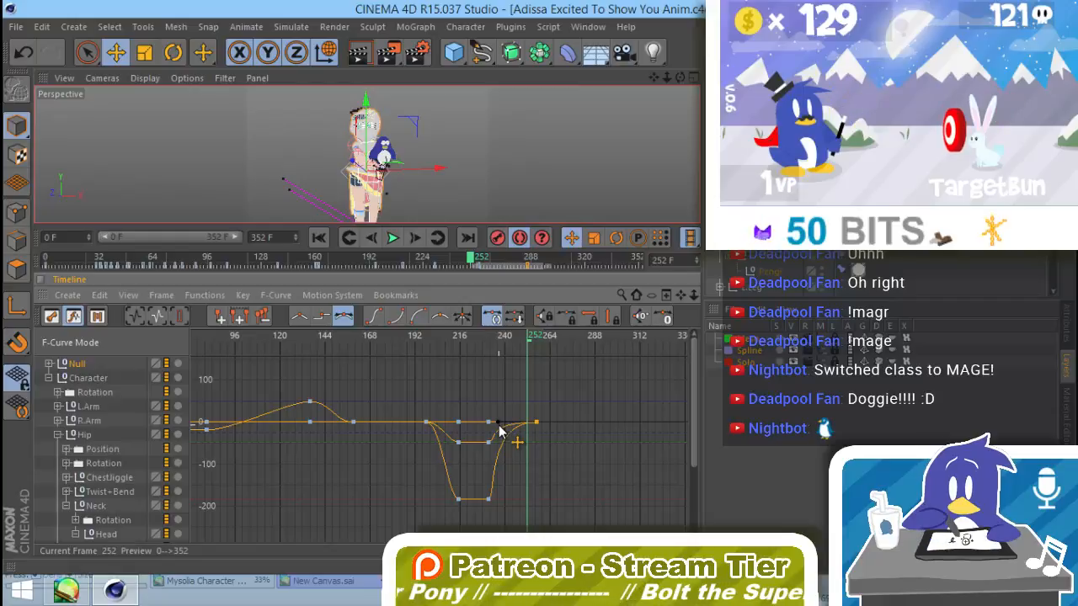
Step: Move the Null's final keys earlier to about frame 246 and scrub to frame 254 to check the plush
{"action": "left_click_drag", "start_coordinate": [528, 338], "coordinate": [515, 364]}
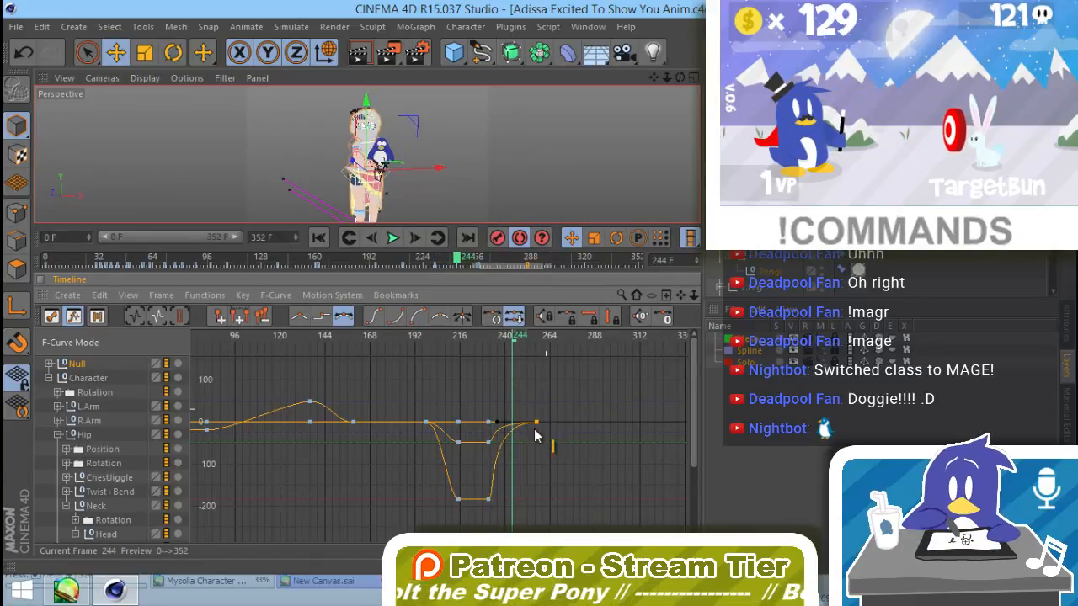
{"action": "left_click_drag", "start_coordinate": [539, 428], "coordinate": [497, 427]}
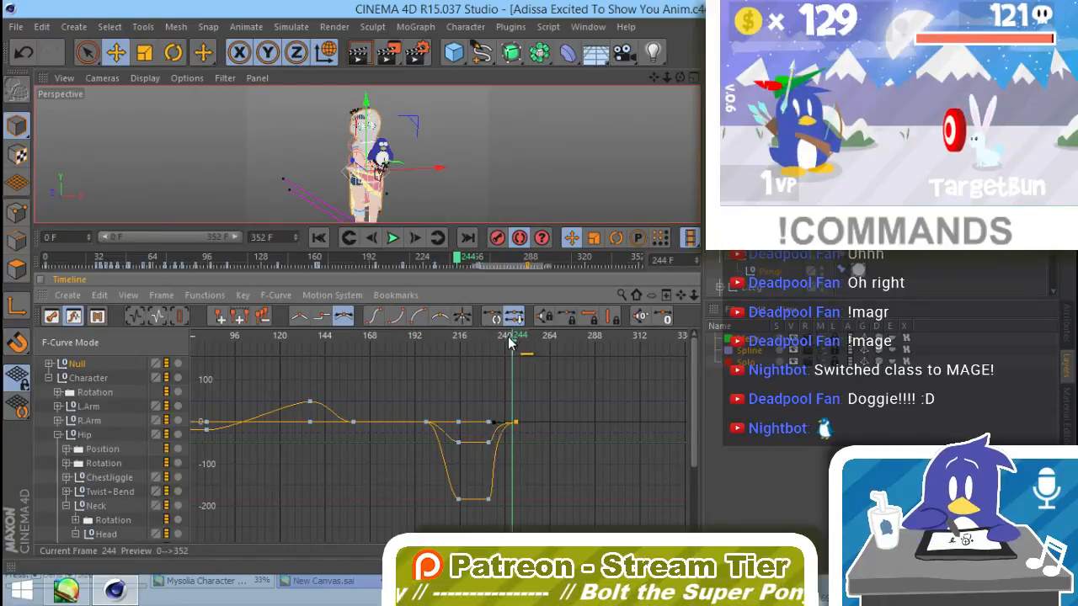
{"action": "left_click_drag", "start_coordinate": [514, 340], "coordinate": [529, 353]}
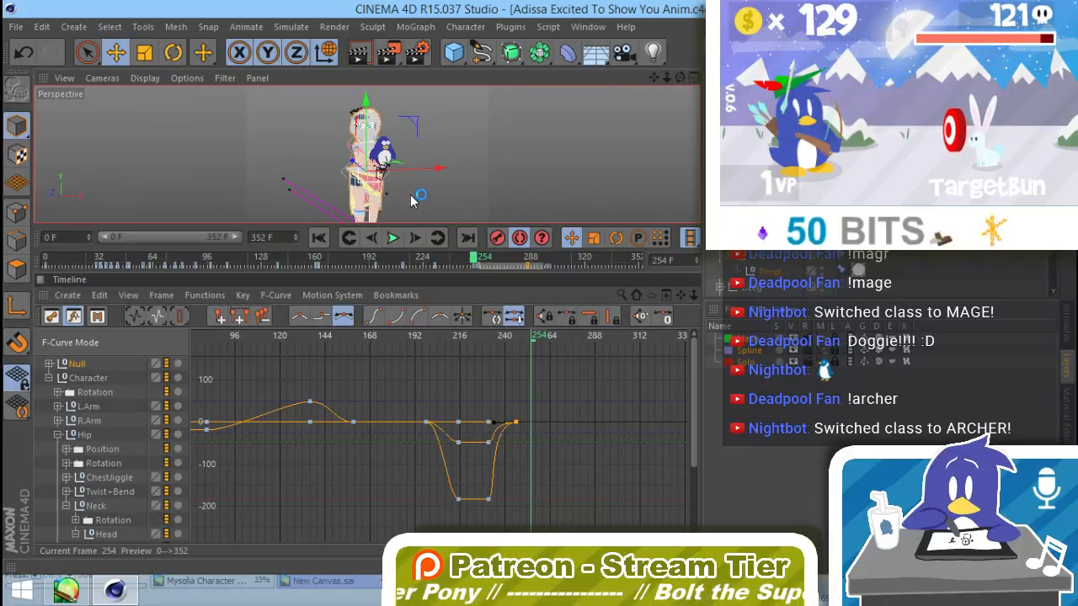
Step: Reframe the character, render the animation to the Picture Viewer without saving, and move the viewer window clear of the main viewport
{"action": "left_click_drag", "start_coordinate": [411, 198], "coordinate": [380, 200], "text": "alt"}
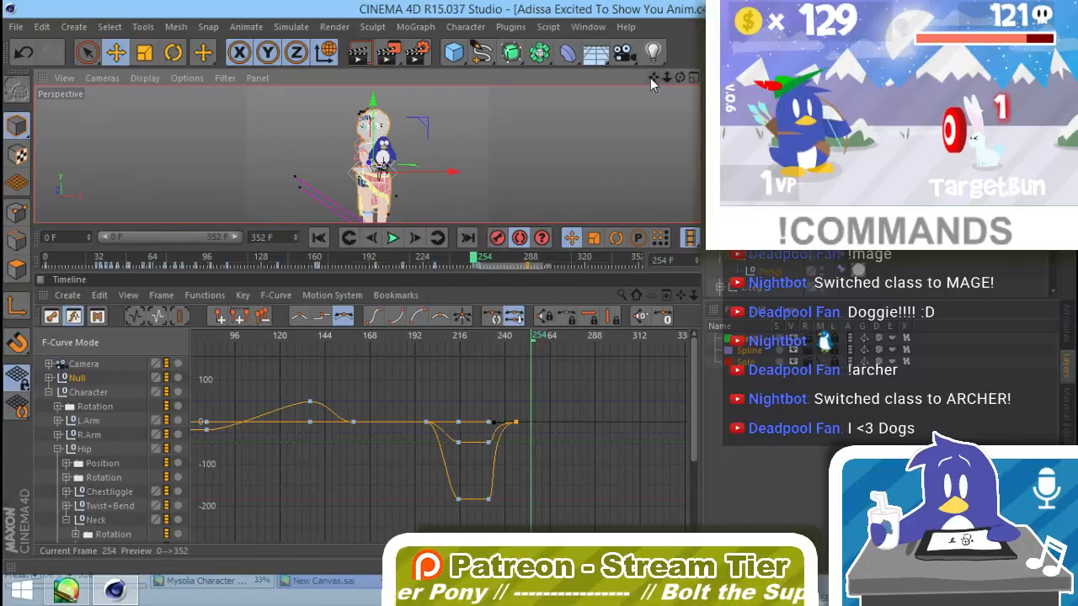
{"action": "left_click_drag", "start_coordinate": [659, 75], "coordinate": [633, 76]}
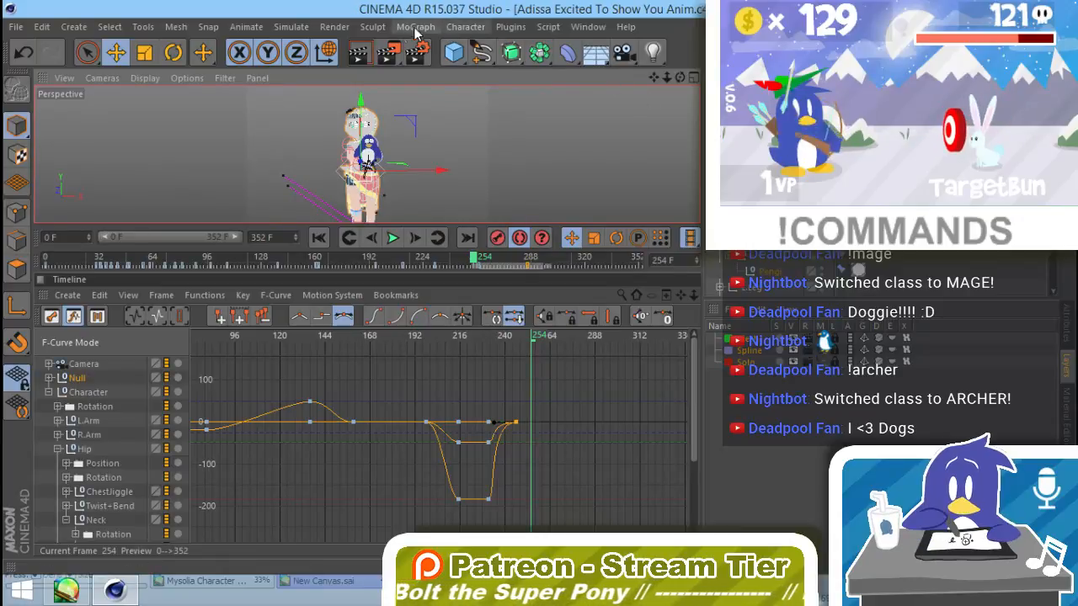
{"action": "left_click", "coordinate": [346, 32]}
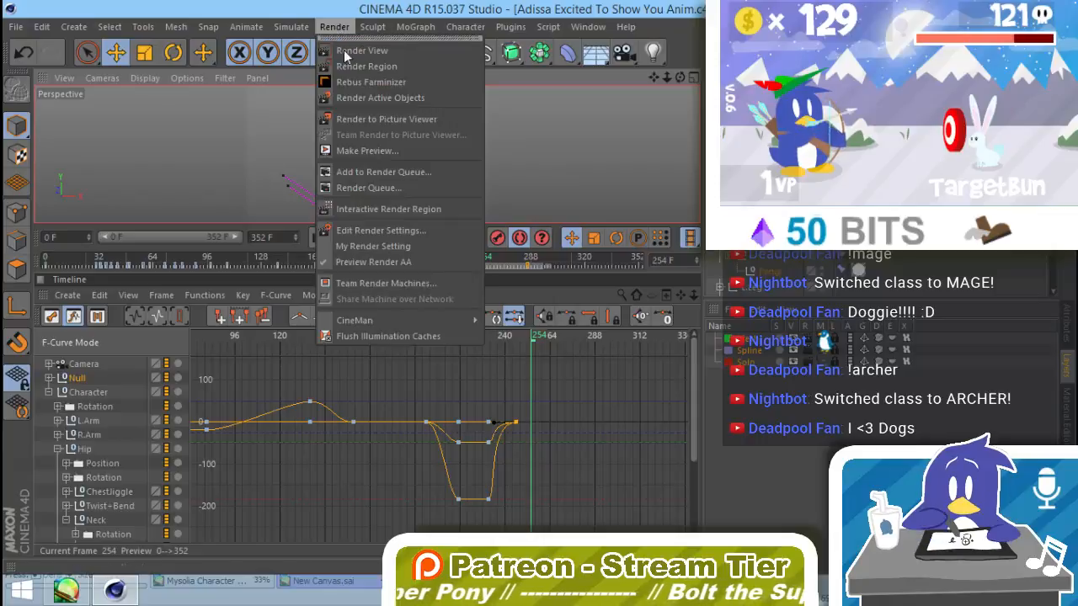
{"action": "left_click", "coordinate": [385, 121]}
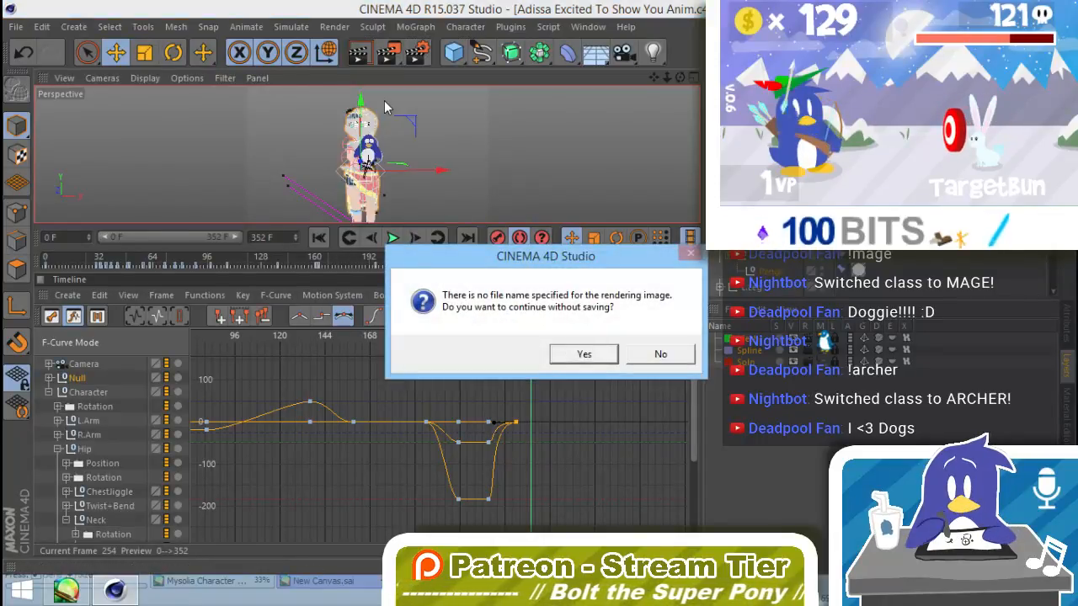
{"action": "left_click", "coordinate": [587, 351]}
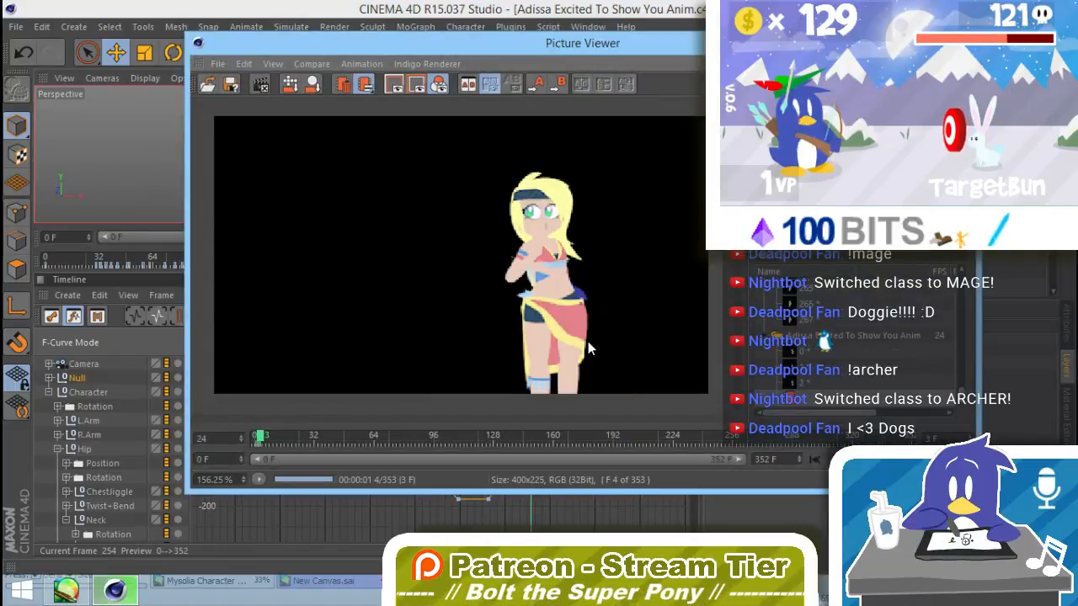
{"action": "left_click_drag", "start_coordinate": [617, 48], "coordinate": [662, 61]}
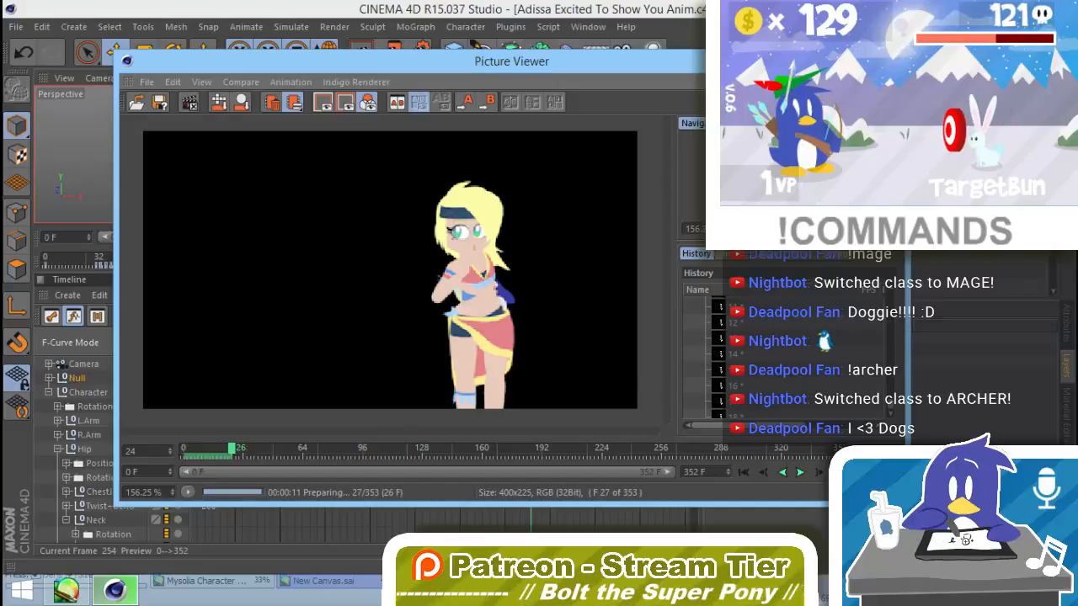
{"action": "left_click_drag", "start_coordinate": [573, 62], "coordinate": [780, 353]}
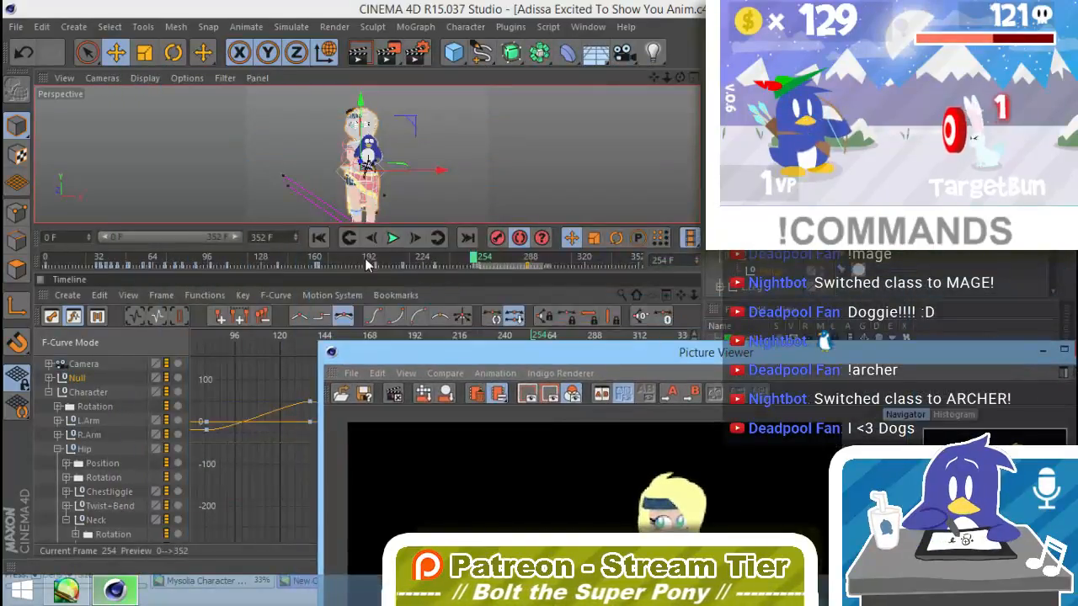
Step: Return the animation to frame 0 and close the Picture Viewer, stopping the running render
{"action": "left_click", "coordinate": [318, 238]}
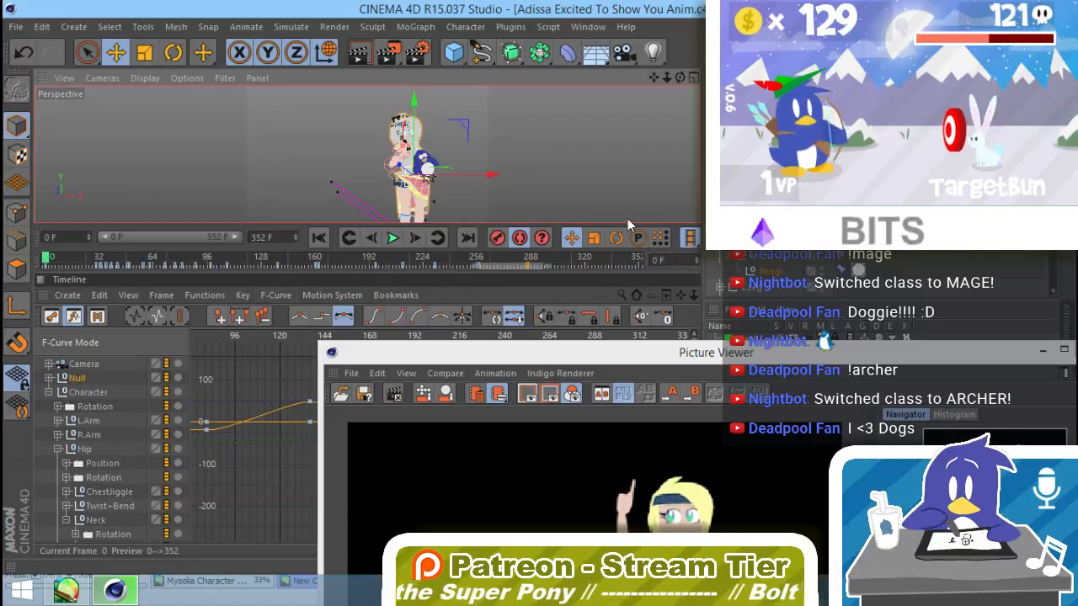
{"action": "left_click_drag", "start_coordinate": [627, 352], "coordinate": [445, 200]}
{"action": "left_click", "coordinate": [913, 199]}
{"action": "left_click", "coordinate": [589, 356]}
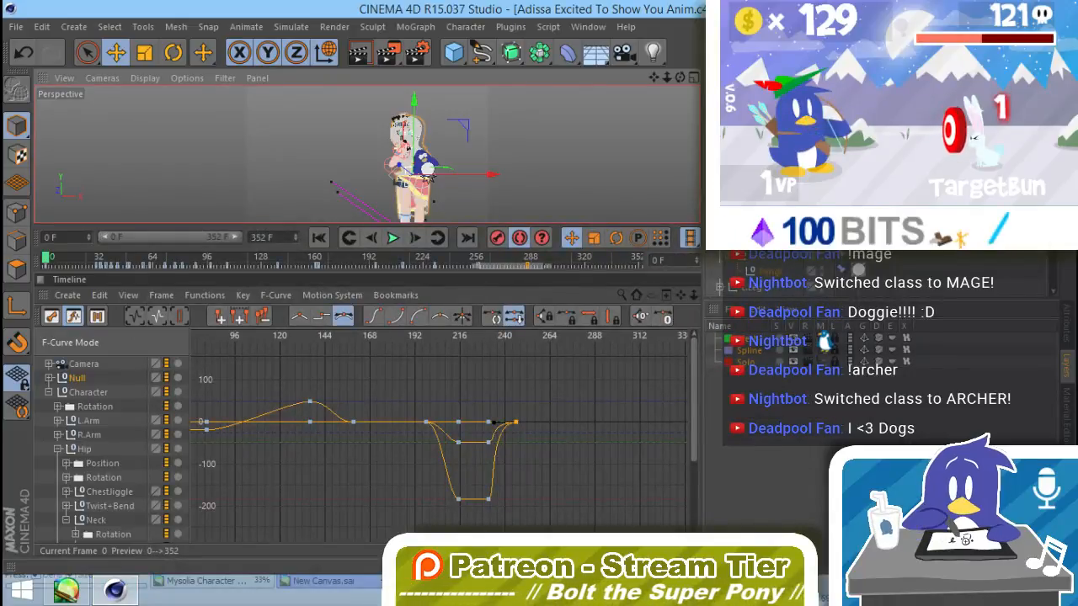
Step: Undo the last two changes and delete the Camera's position keys at frame 0
{"action": "key", "text": "ctrl+z"}
{"action": "key", "text": "ctrl+z"}
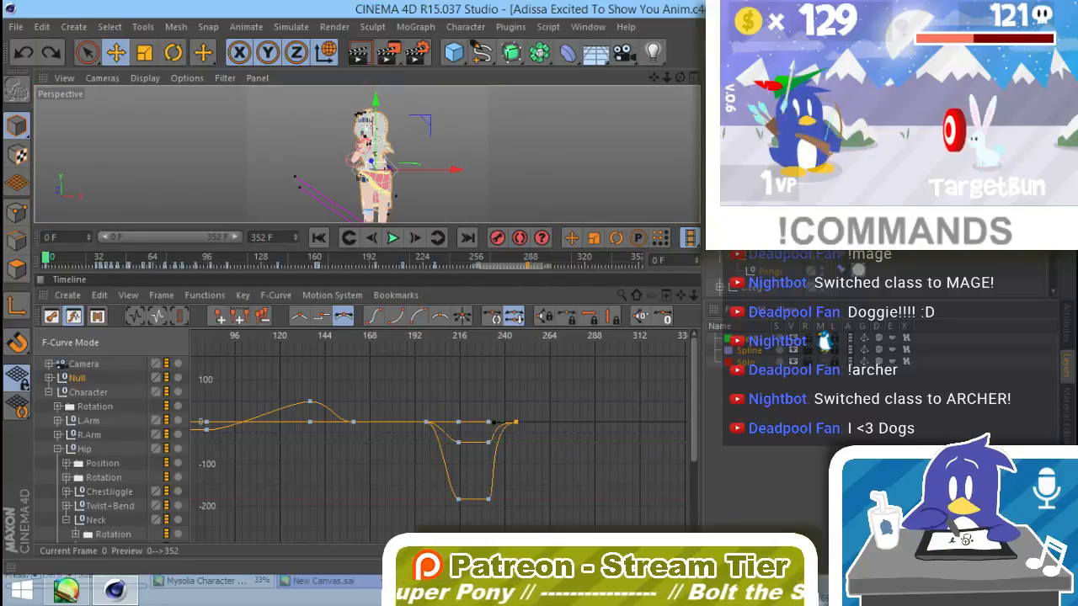
{"action": "left_click", "coordinate": [85, 364]}
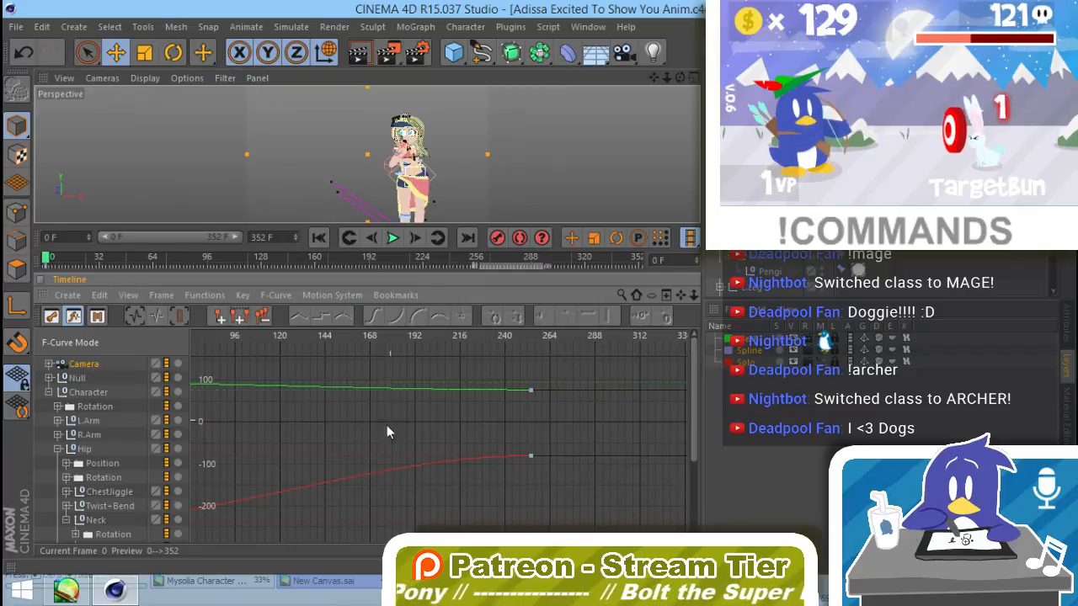
{"action": "middle_click_drag", "start_coordinate": [256, 434], "coordinate": [465, 436], "text": "alt"}
{"action": "right_click_drag", "start_coordinate": [465, 436], "coordinate": [328, 430], "text": "alt"}
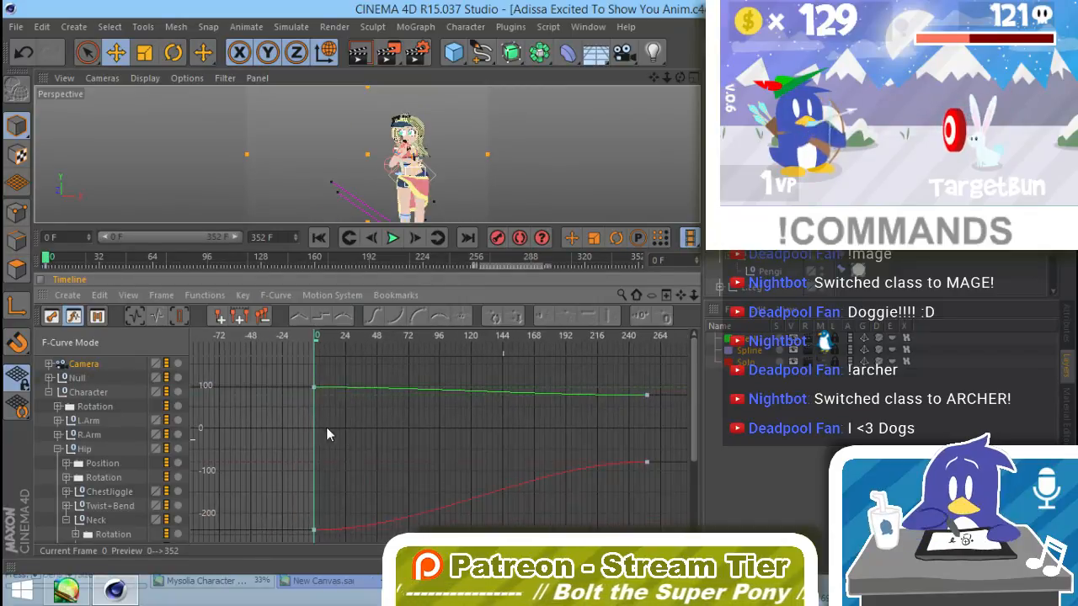
{"action": "left_click_drag", "start_coordinate": [368, 362], "coordinate": [285, 536]}
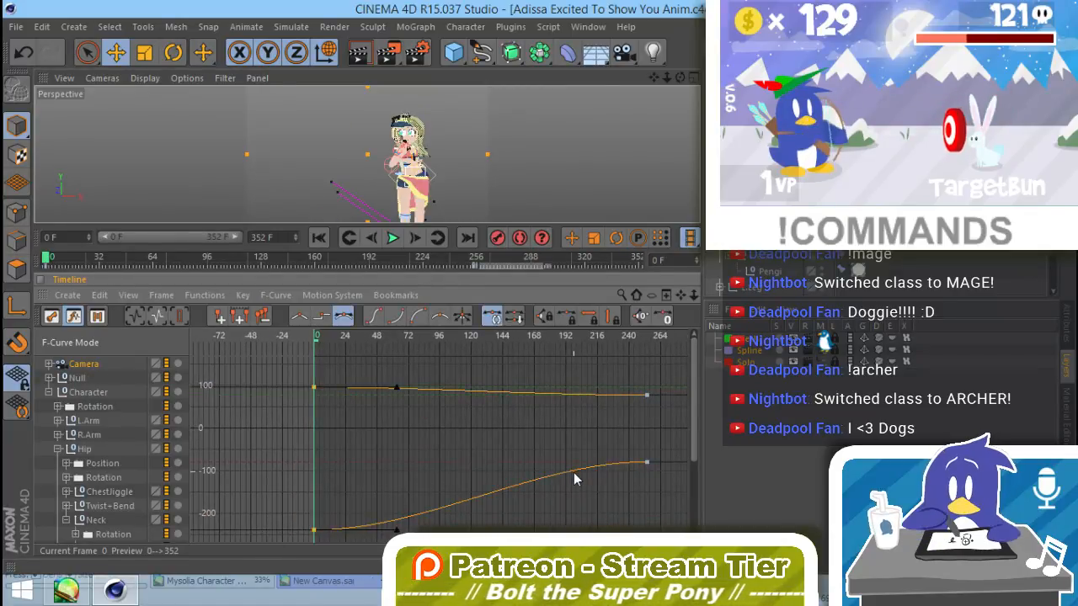
{"action": "key", "text": "Delete"}
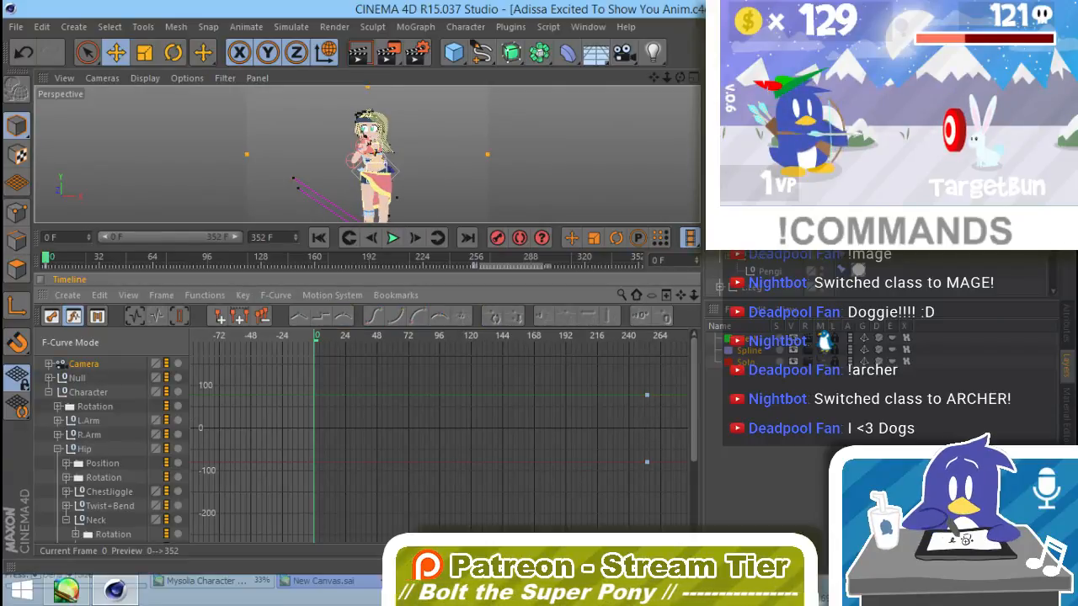
Step: Show the Camera's coordinate attributes and delete its X, Y and Z position tracks
{"action": "left_click", "coordinate": [1023, 260]}
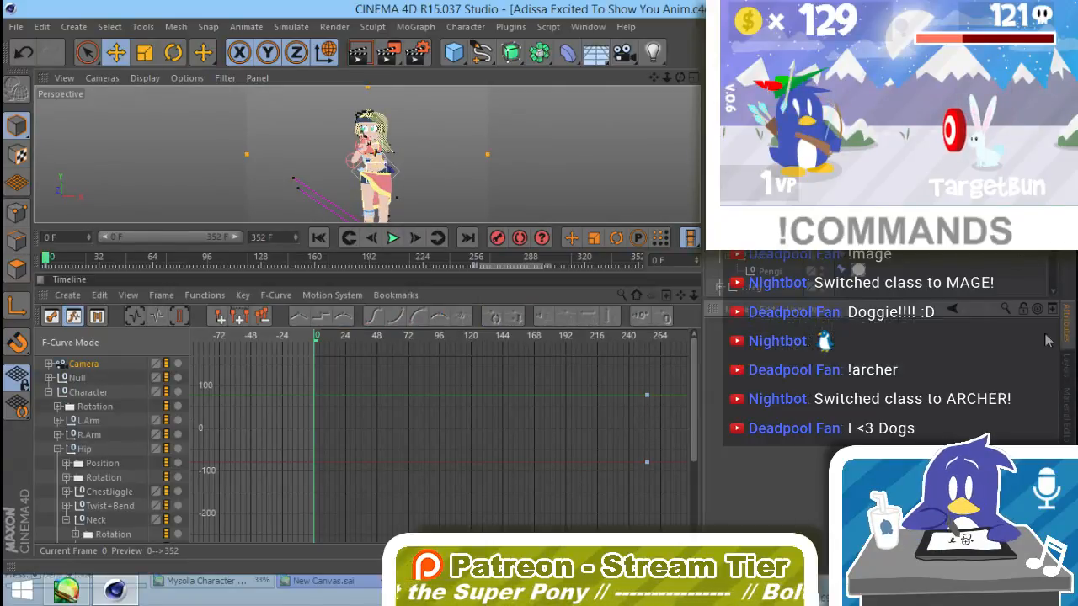
{"action": "left_click", "coordinate": [759, 108]}
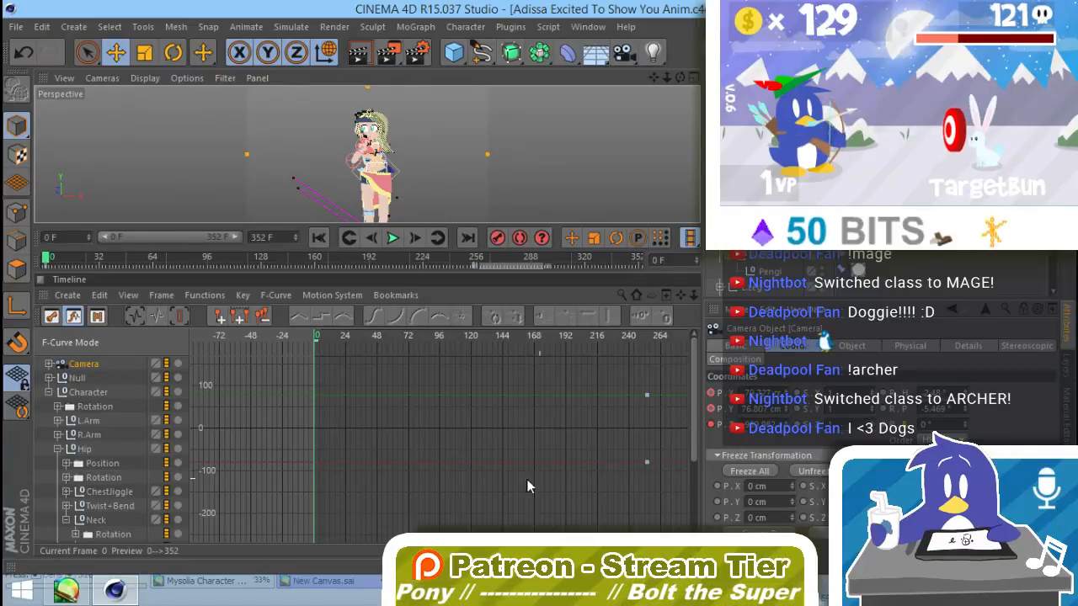
{"action": "left_click", "coordinate": [130, 364]}
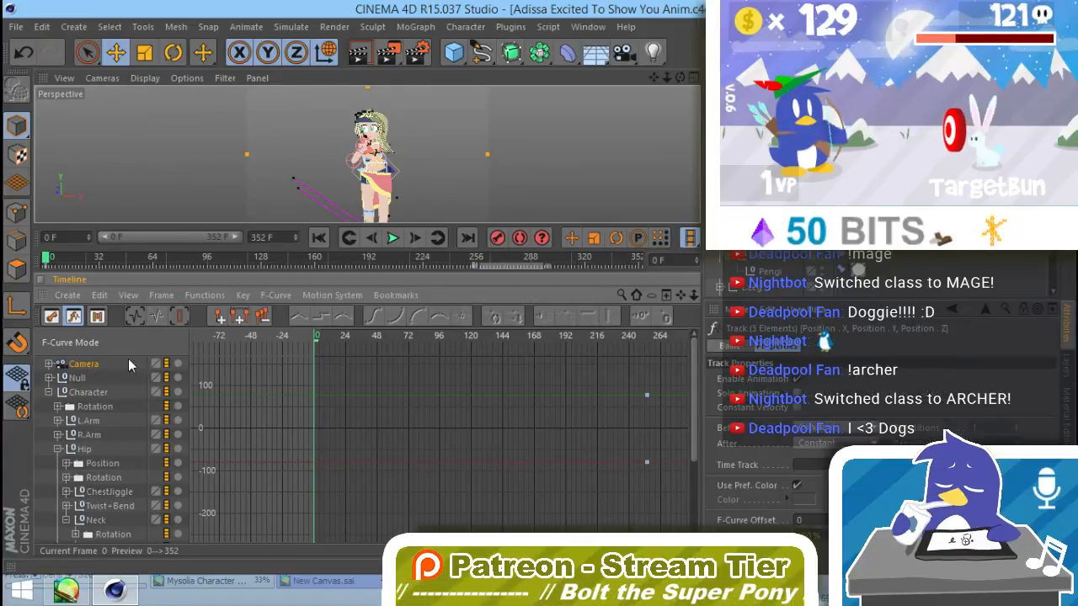
{"action": "key", "text": "Delete"}
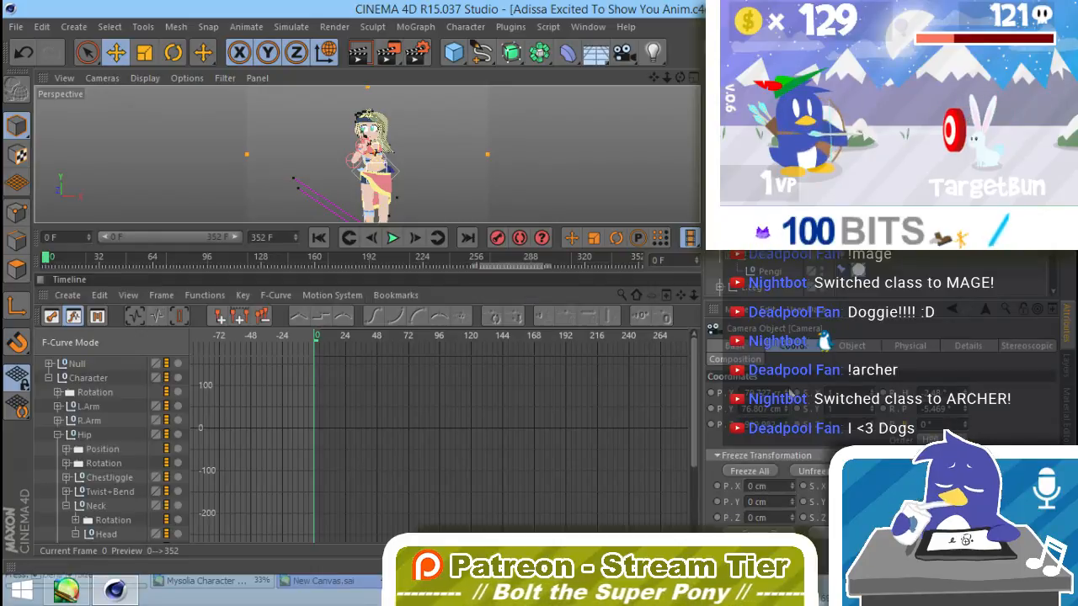
Step: Reframe the Camera with its Y position at 87.807 cm and render the animation to the Picture Viewer
{"action": "key", "text": "ctrl+z"}
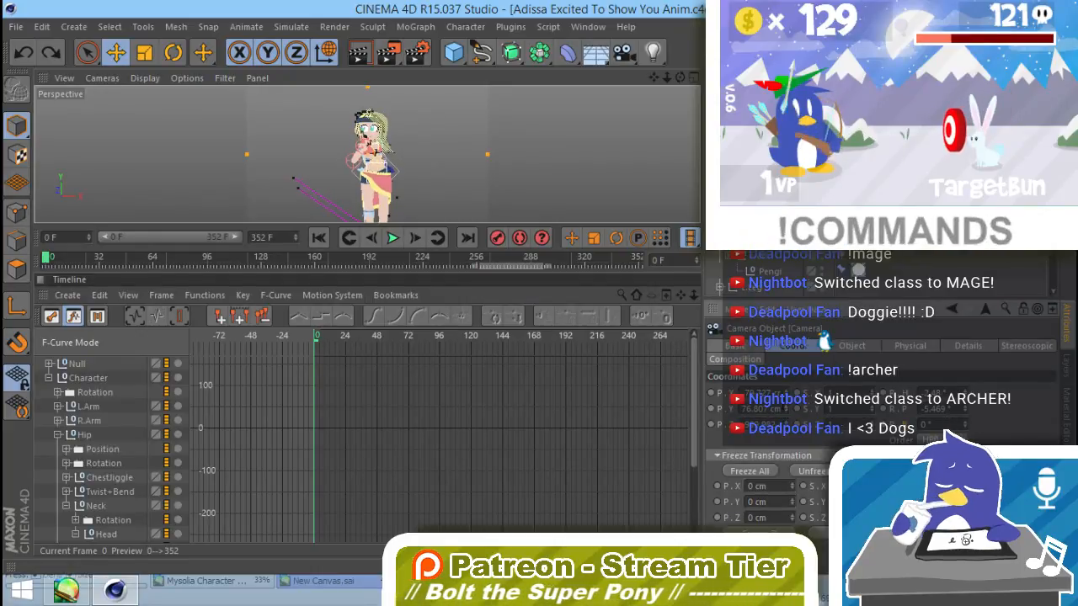
{"action": "left_click_drag", "start_coordinate": [784, 420], "coordinate": [785, 375]}
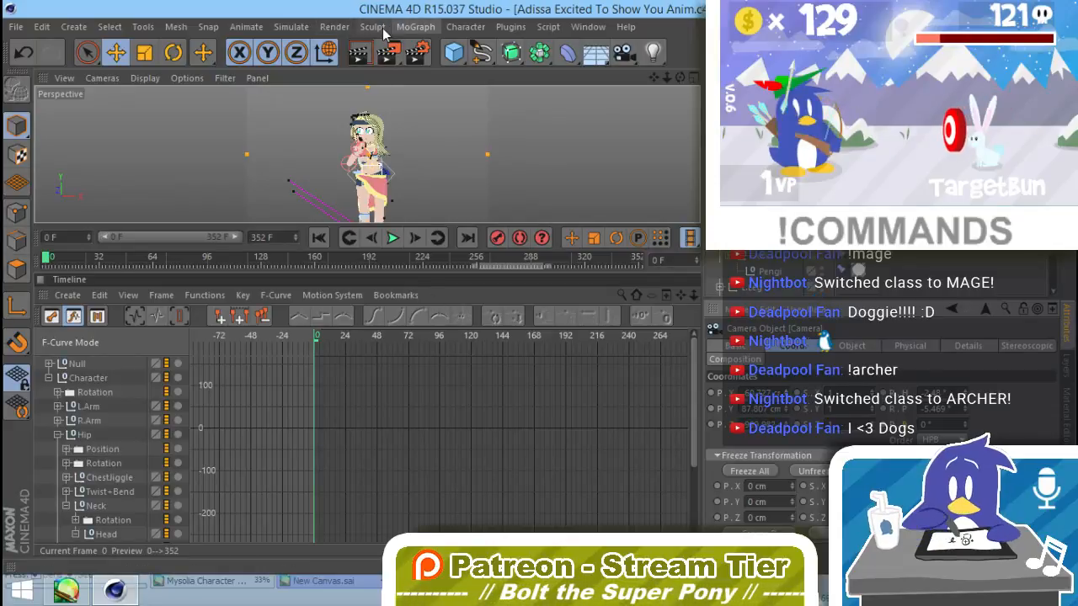
{"action": "left_click", "coordinate": [334, 26]}
{"action": "left_click", "coordinate": [380, 120]}
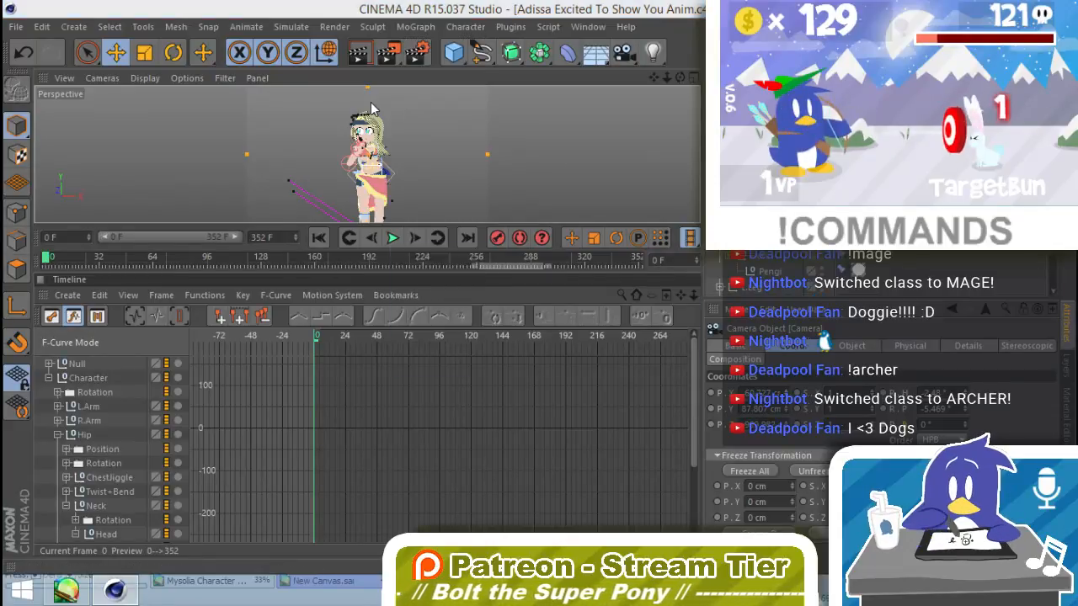
{"action": "left_click", "coordinate": [591, 346]}
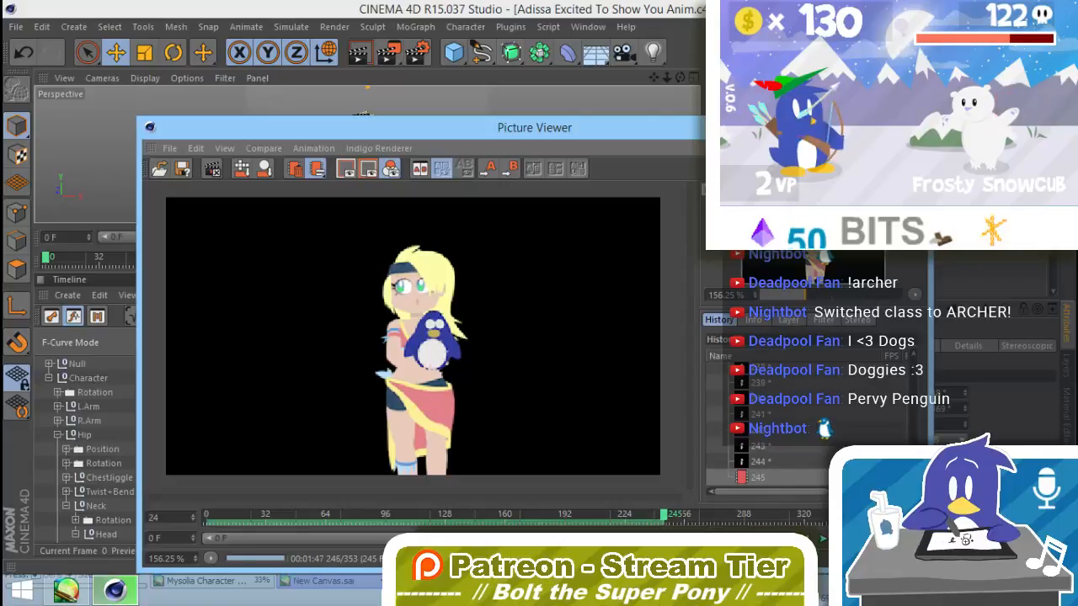
Step: Stop the render and play back the rendered frames before closing the Picture Viewer
{"action": "left_click", "coordinate": [211, 168]}
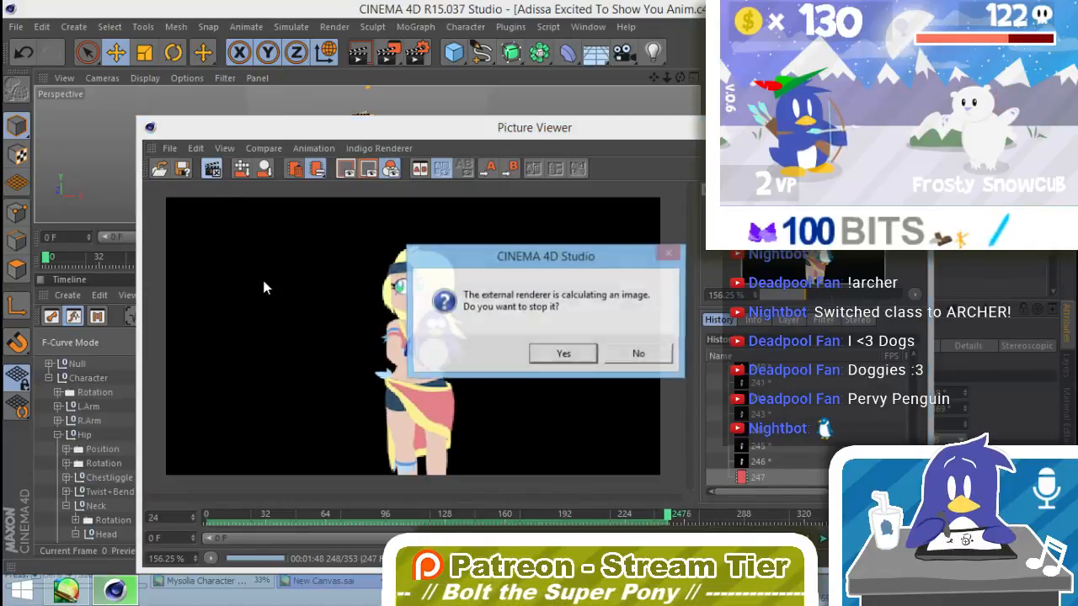
{"action": "left_click", "coordinate": [561, 354]}
{"action": "left_click", "coordinate": [823, 538]}
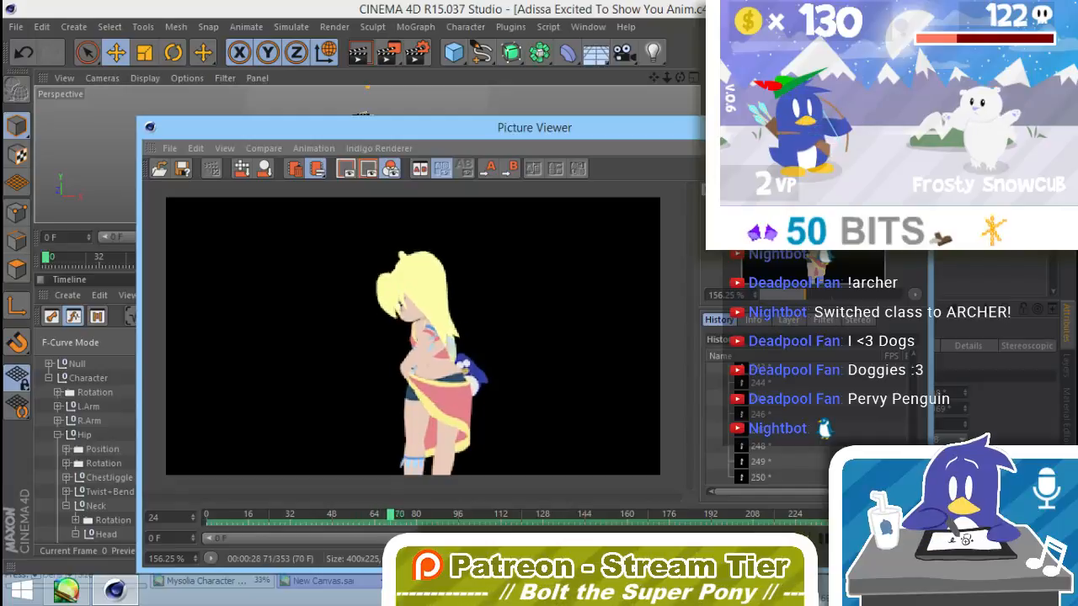
{"action": "left_click", "coordinate": [910, 125]}
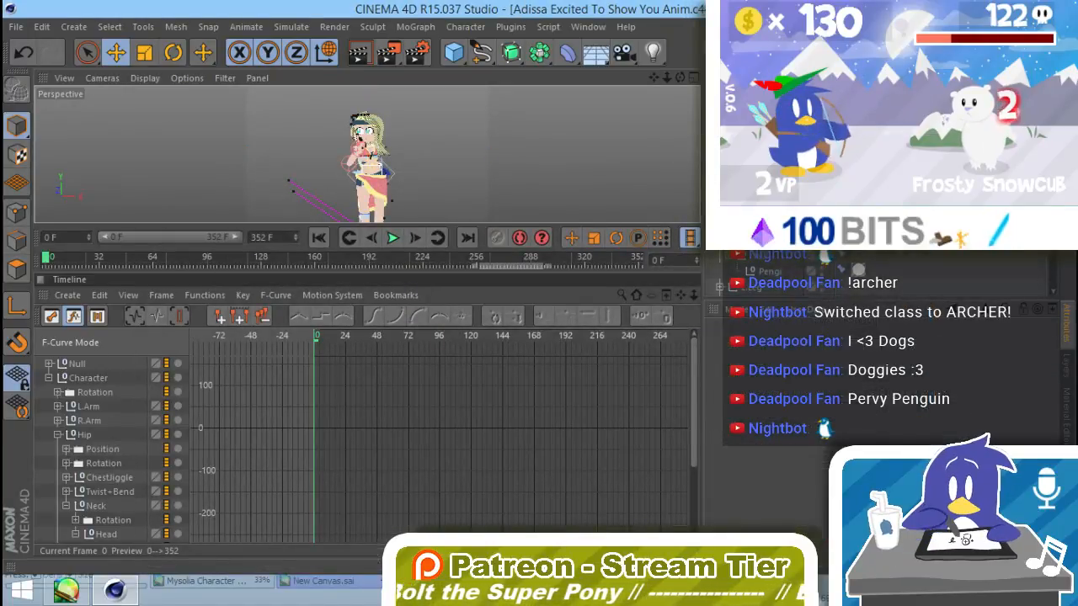
Step: Make the Spline layer's objects visible in the managers and unlock the layer
{"action": "left_click", "coordinate": [1067, 365]}
{"action": "left_click", "coordinate": [824, 350]}
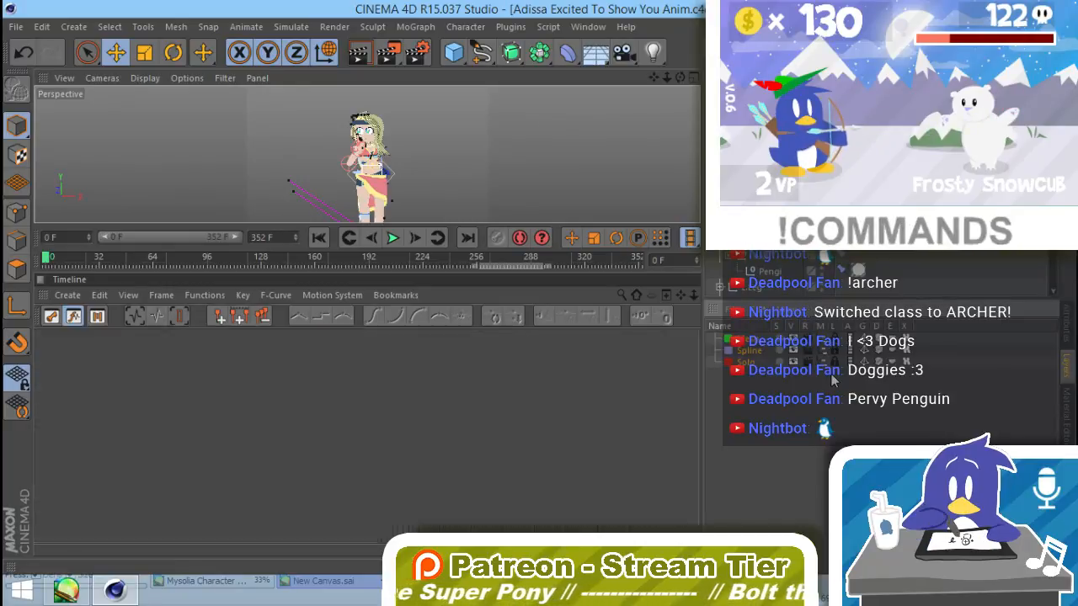
{"action": "left_click", "coordinate": [837, 350]}
Step: Open the XPresso tag driving the Bend strength from the Hip rotation and toggle its Enable option while scrubbing to frame 140
{"action": "scroll", "coordinate": [875, 274], "scroll_direction": "down", "scroll_amount": 3}
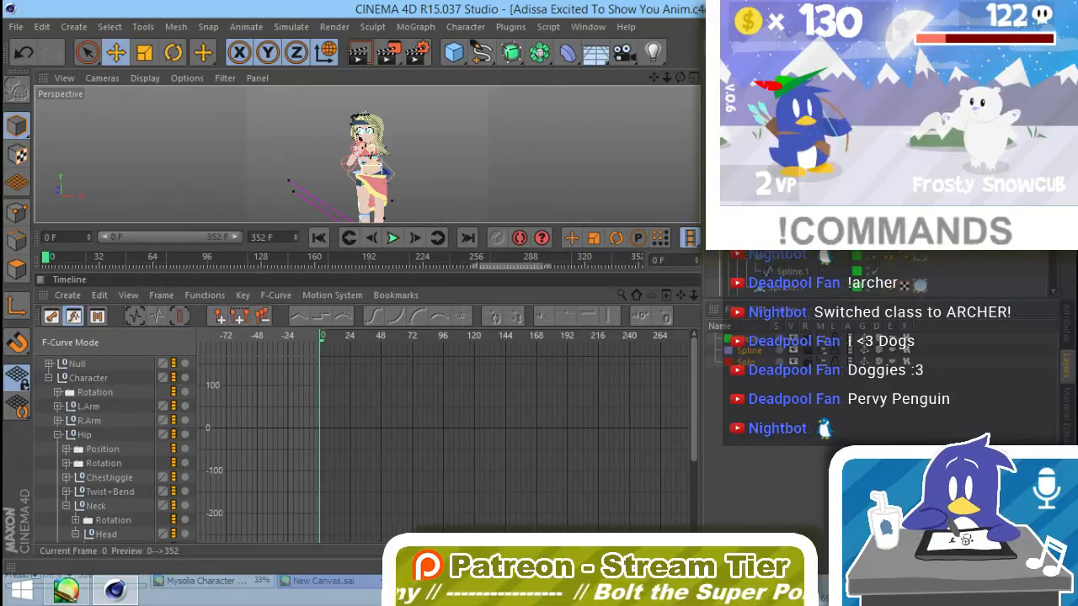
{"action": "scroll", "coordinate": [875, 274], "scroll_direction": "down", "scroll_amount": 3}
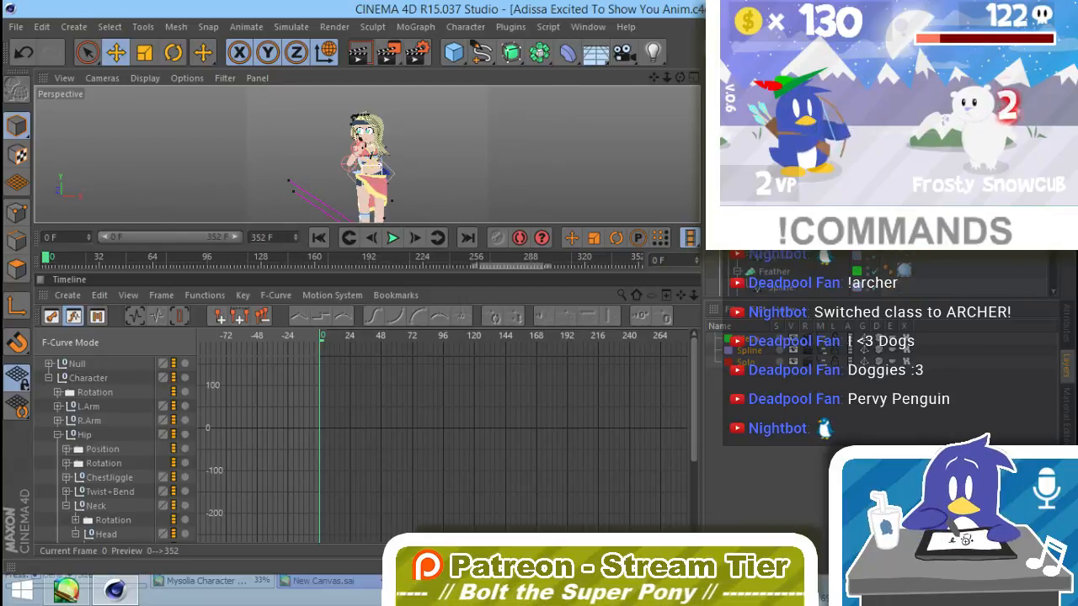
{"action": "double_click", "coordinate": [887, 231]}
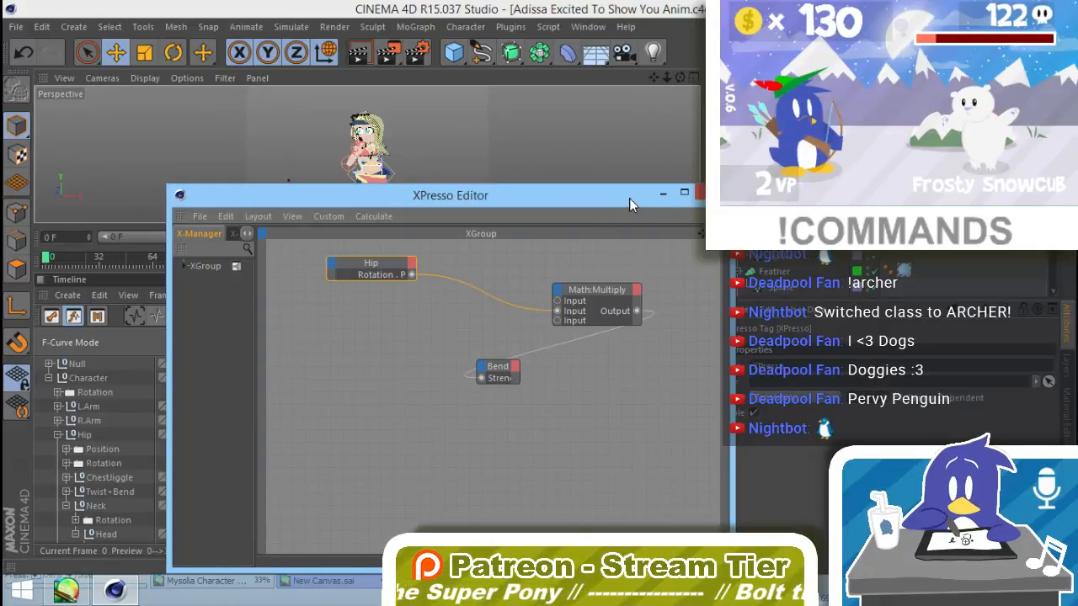
{"action": "left_click_drag", "start_coordinate": [626, 195], "coordinate": [513, 187]}
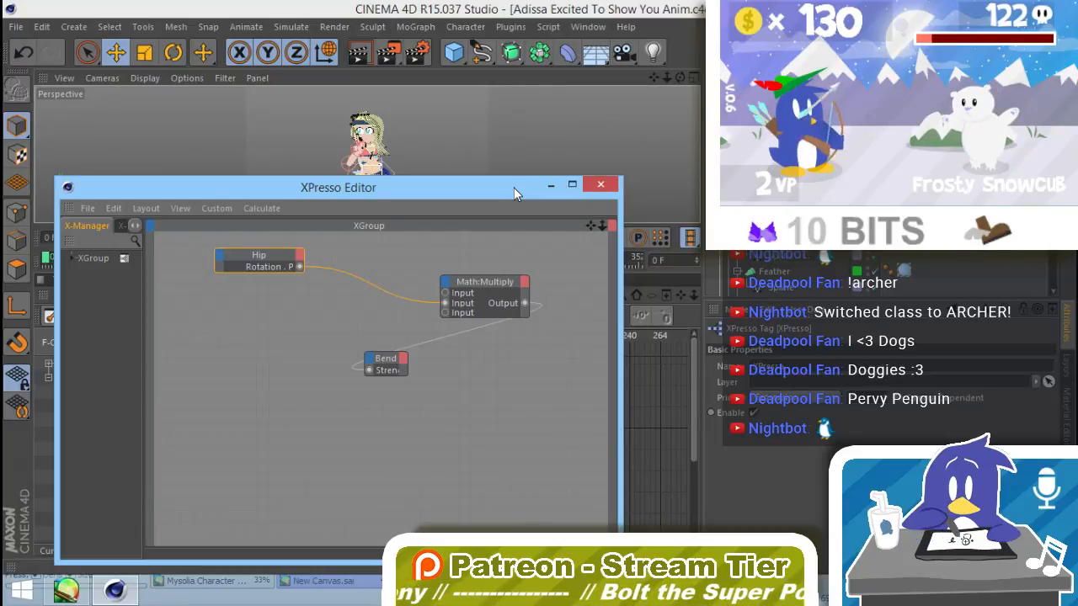
{"action": "left_click_drag", "start_coordinate": [513, 187], "coordinate": [526, 439]}
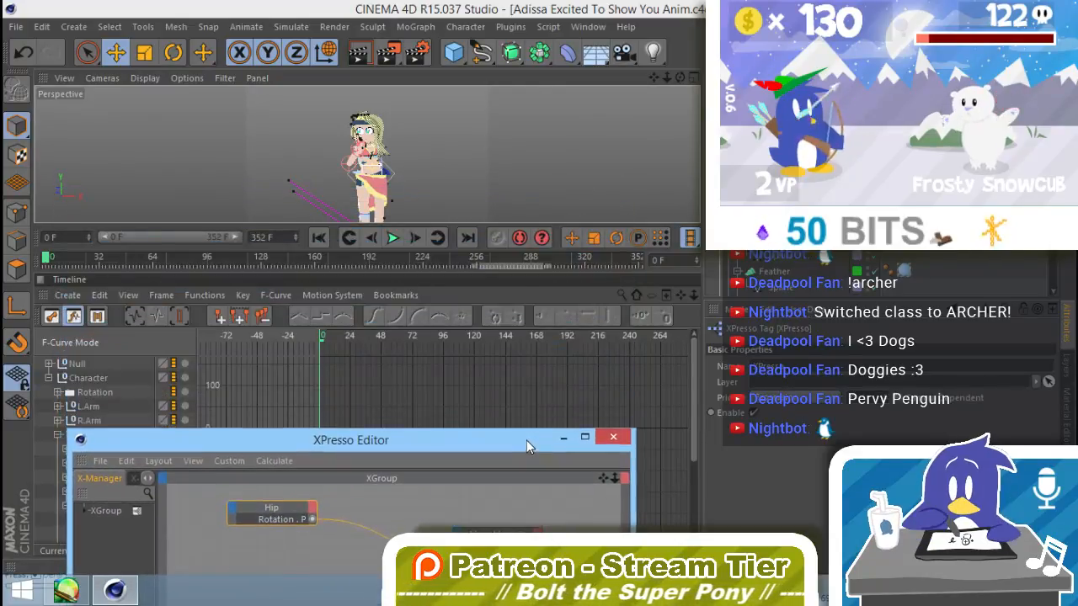
{"action": "left_click", "coordinate": [752, 416]}
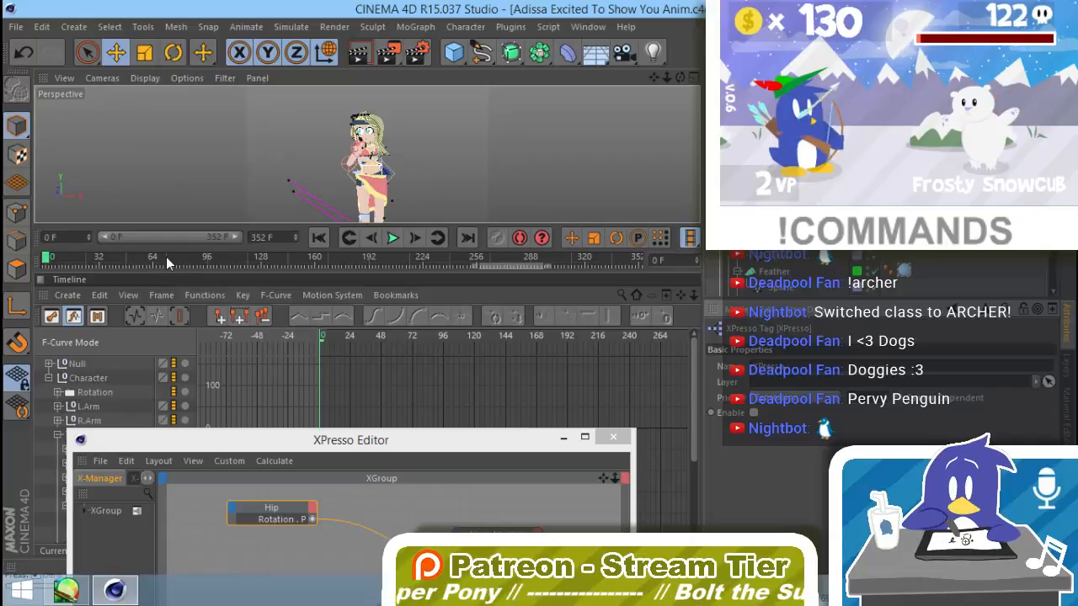
{"action": "left_click_drag", "start_coordinate": [166, 256], "coordinate": [281, 260]}
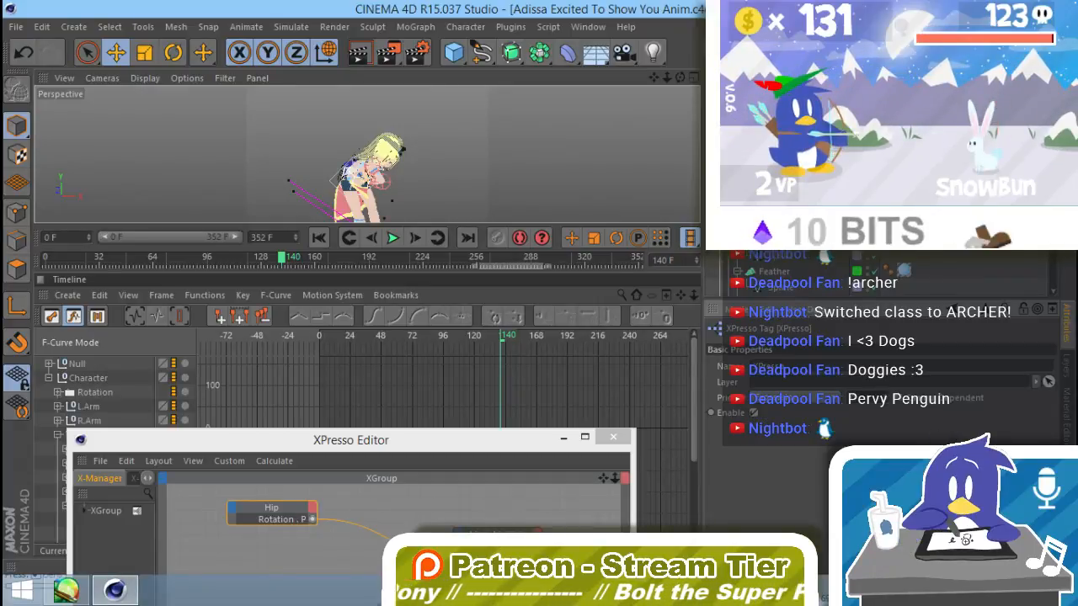
Step: Inspect the Collision deformer's colliders and advanced settings, stepping between frames 137 and 140 to check the deformation
{"action": "left_click", "coordinate": [776, 194]}
{"action": "left_click", "coordinate": [789, 241]}
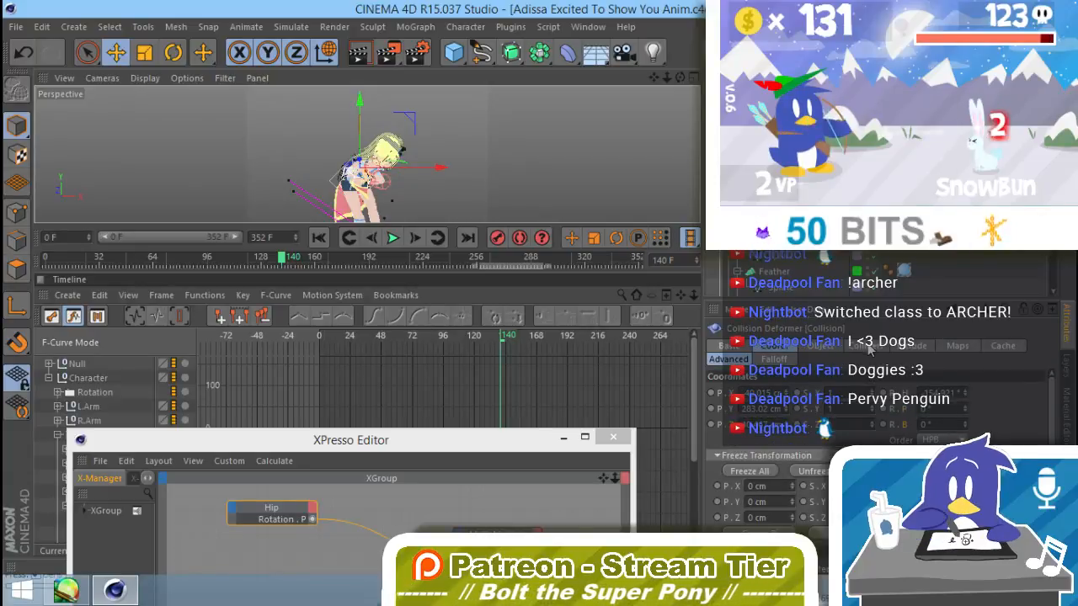
{"action": "left_click", "coordinate": [867, 346]}
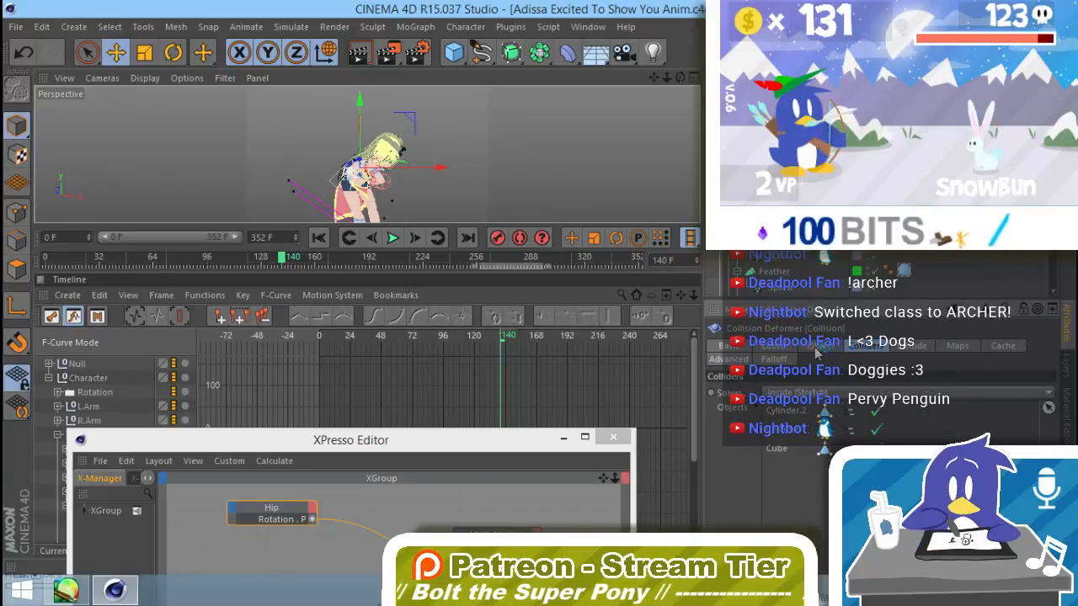
{"action": "left_click", "coordinate": [740, 360]}
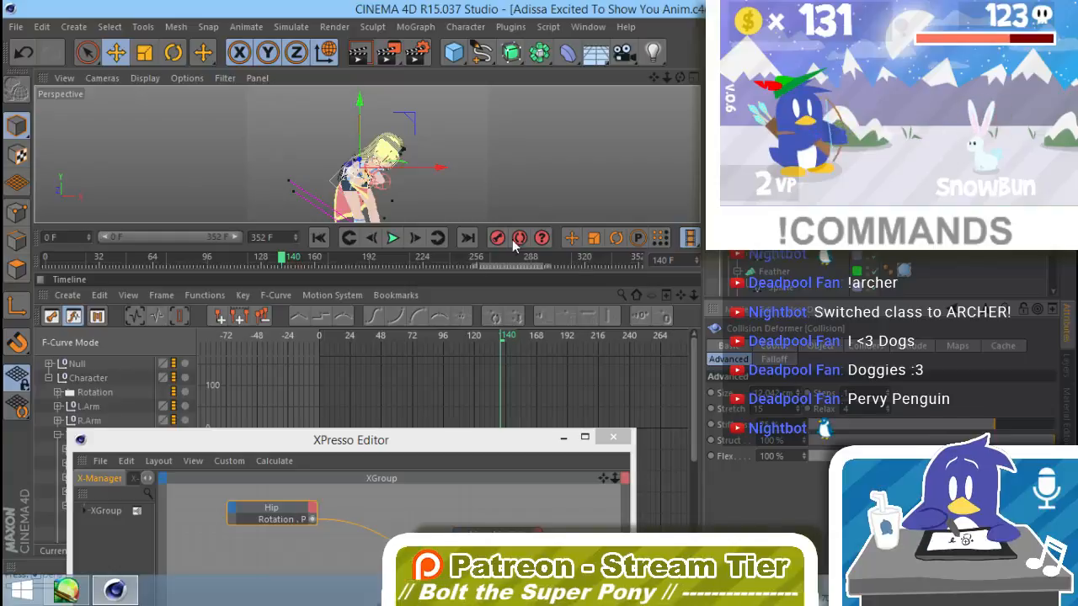
{"action": "left_click", "coordinate": [371, 239]}
{"action": "left_click", "coordinate": [370, 239]}
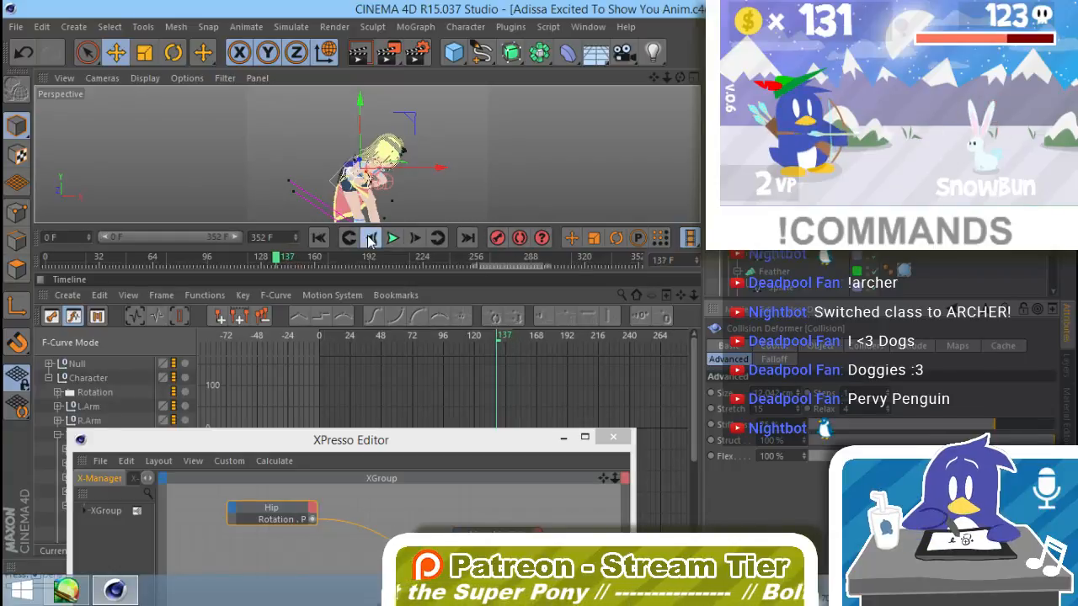
{"action": "left_click", "coordinate": [413, 239]}
{"action": "left_click", "coordinate": [413, 239]}
{"action": "left_click", "coordinate": [413, 239]}
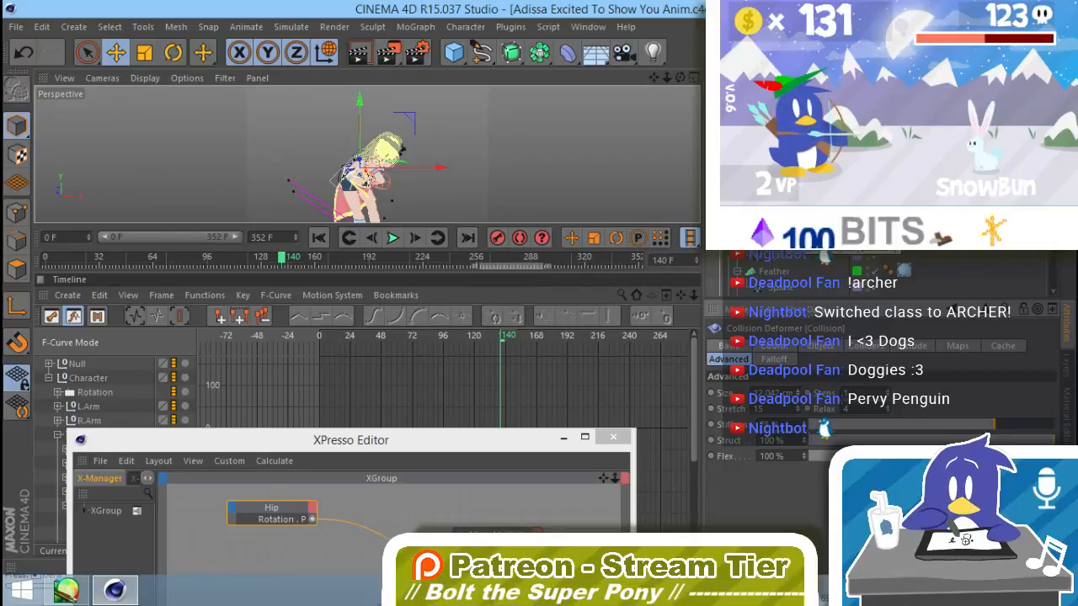
Step: Raise the Bend deformer along its vertical axis and step through the frames around frame 0 to check it
{"action": "left_click", "coordinate": [351, 138]}
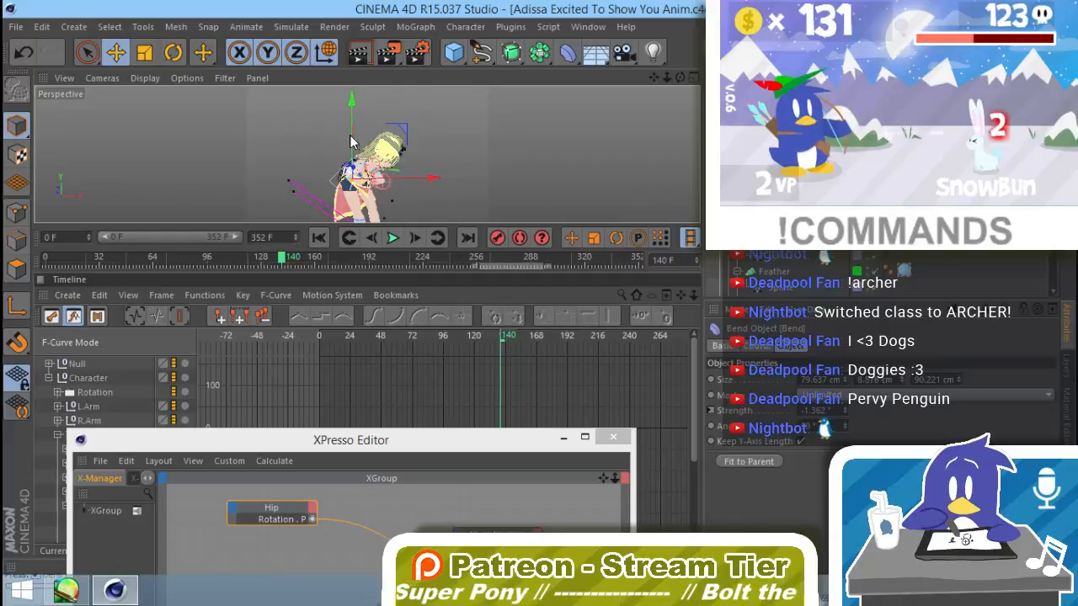
{"action": "left_click_drag", "start_coordinate": [357, 140], "coordinate": [357, 113]}
{"action": "left_click", "coordinate": [318, 237]}
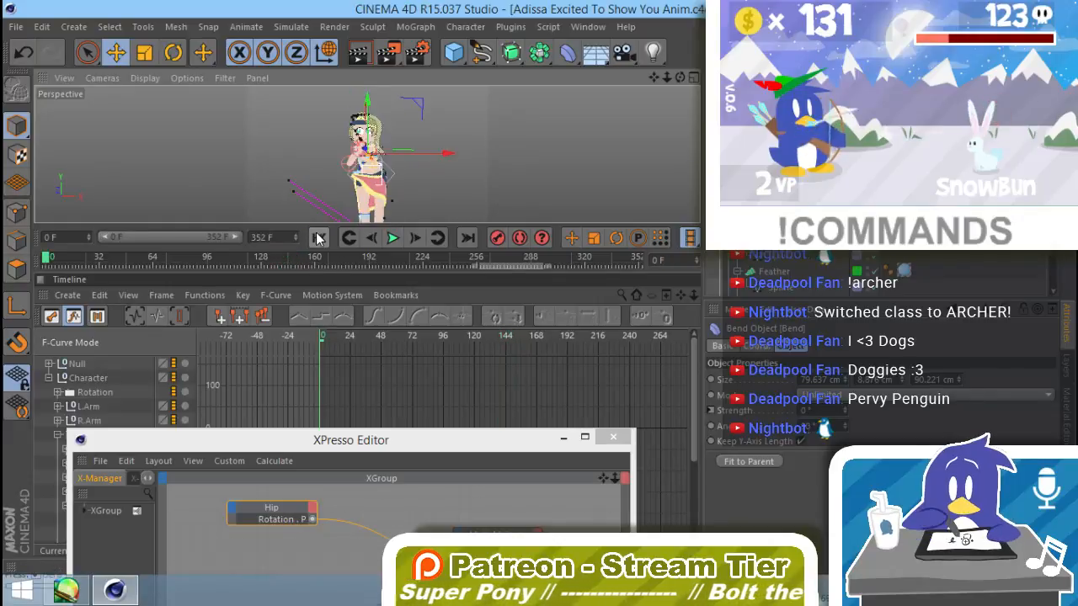
{"action": "left_click", "coordinate": [367, 241]}
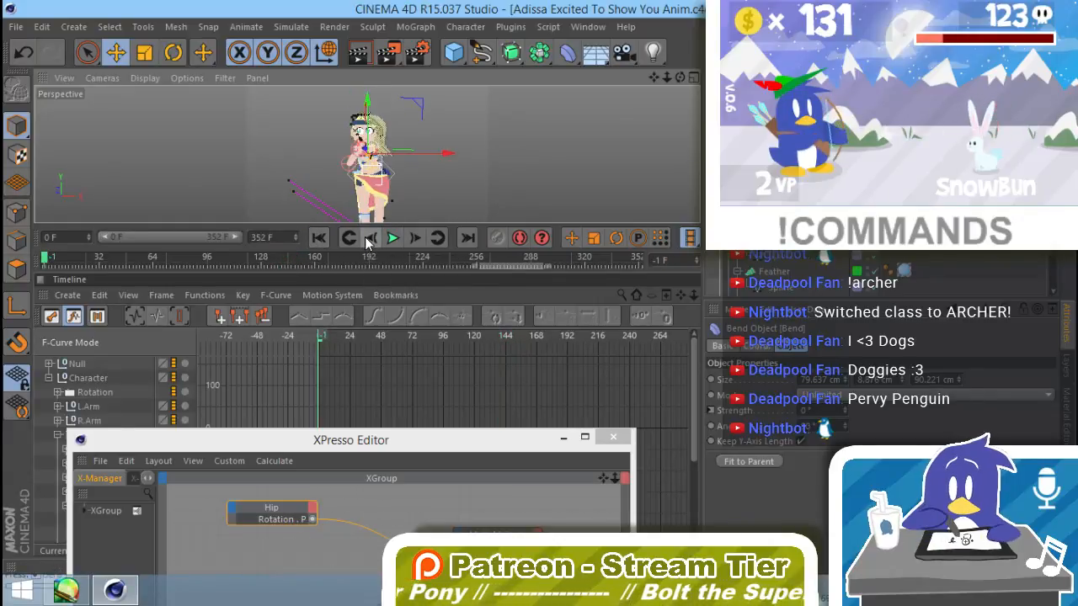
{"action": "left_click", "coordinate": [417, 239]}
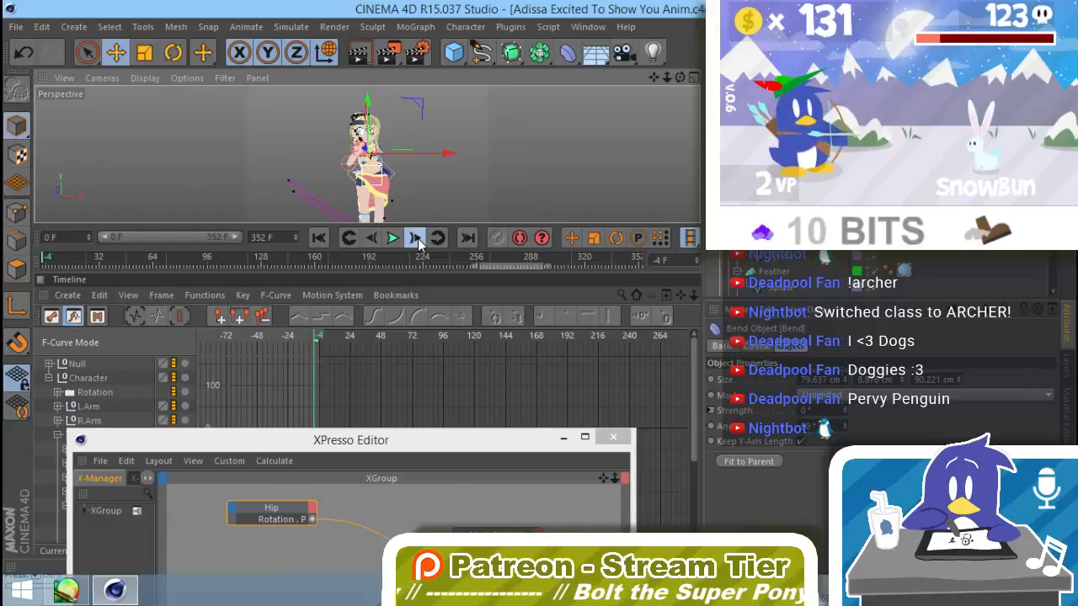
Step: Advance the animation to frame 0 and close the XPresso Editor
{"action": "left_click", "coordinate": [417, 238]}
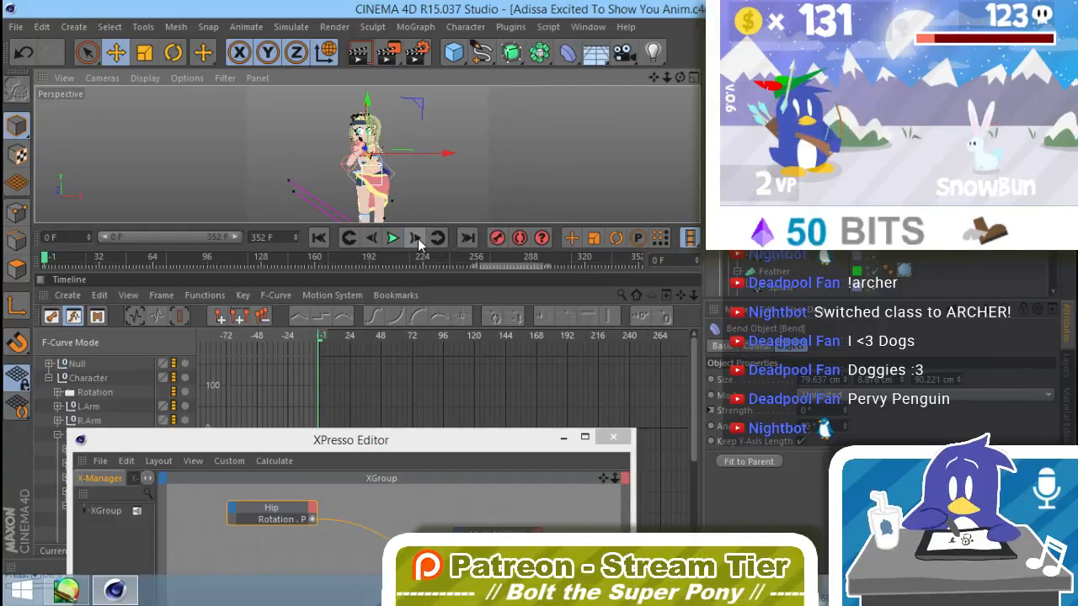
{"action": "left_click", "coordinate": [418, 238]}
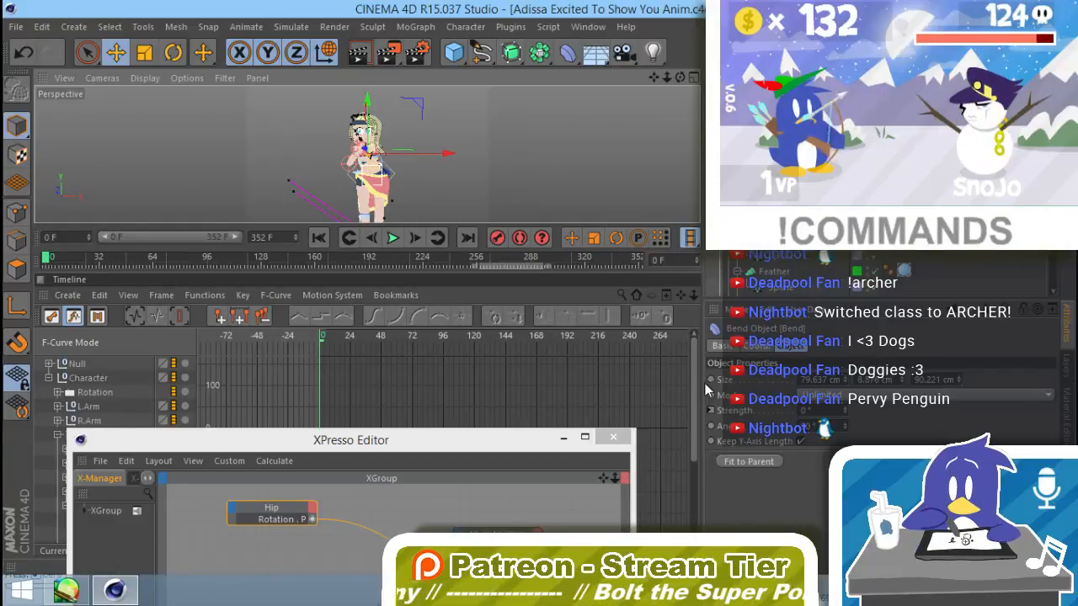
{"action": "left_click", "coordinate": [599, 439]}
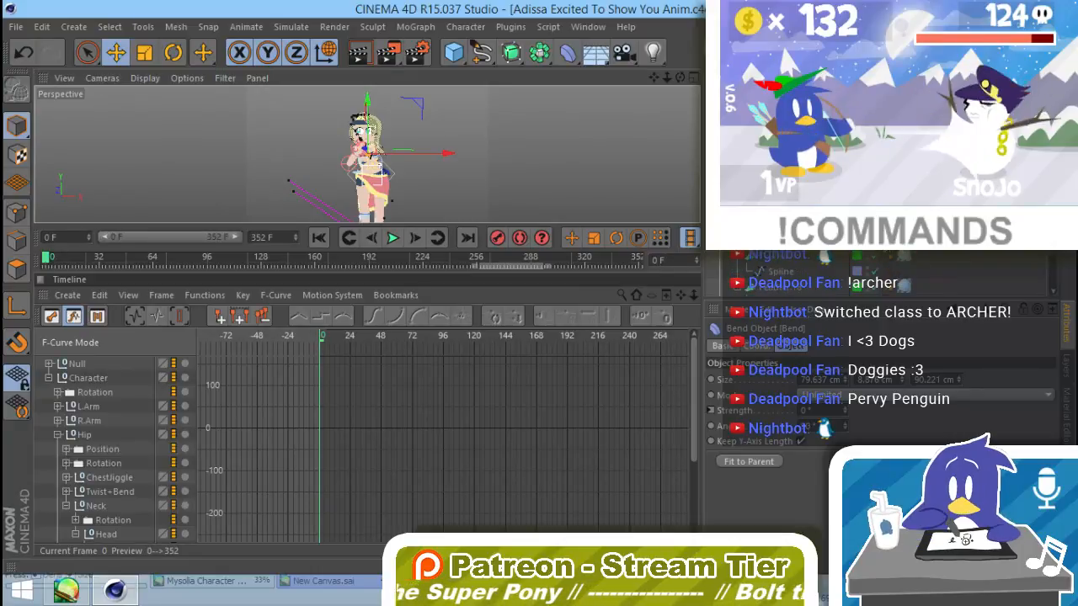
Step: Lock the Spline layer and hide its objects from the managers
{"action": "left_click", "coordinate": [1064, 366]}
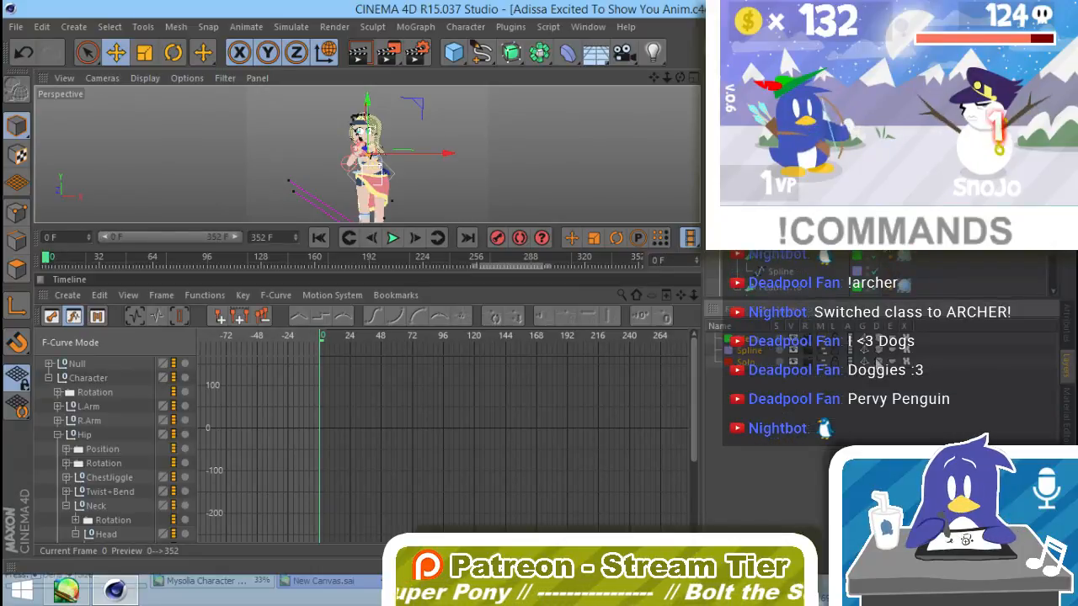
{"action": "left_click", "coordinate": [833, 351]}
{"action": "left_click", "coordinate": [820, 350]}
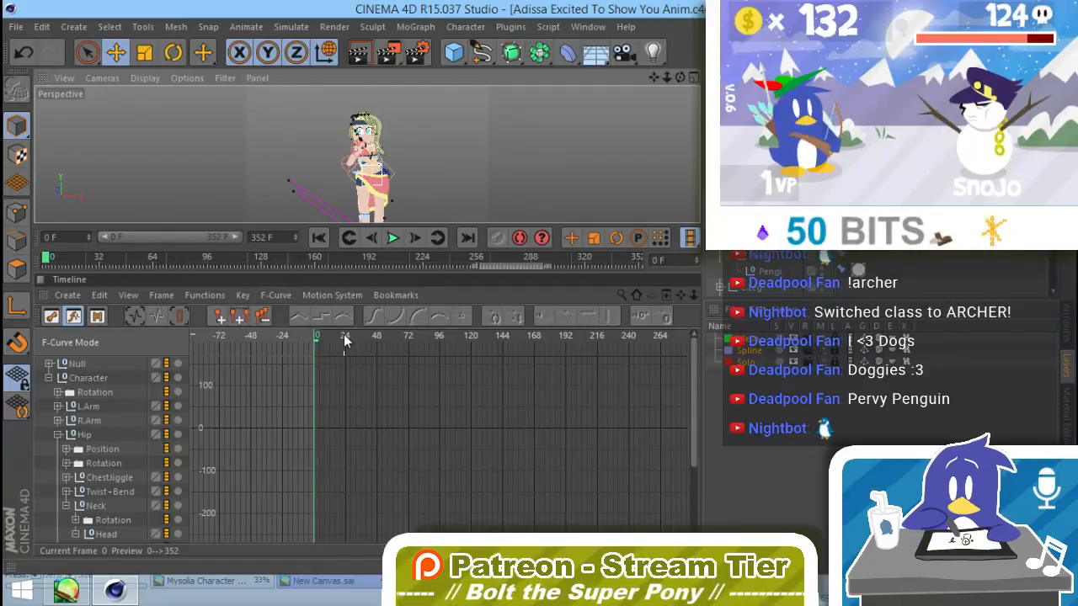
Step: Shift the Character hierarchy's closing keys, from about frame 230 onward, about 22 frames later in the F-Curve timeline
{"action": "mouse_move", "coordinate": [344, 335]}
{"action": "left_mouse_down"}
{"action": "mouse_move", "coordinate": [321, 335]}
{"action": "mouse_move", "coordinate": [617, 350]}
{"action": "left_mouse_up"}
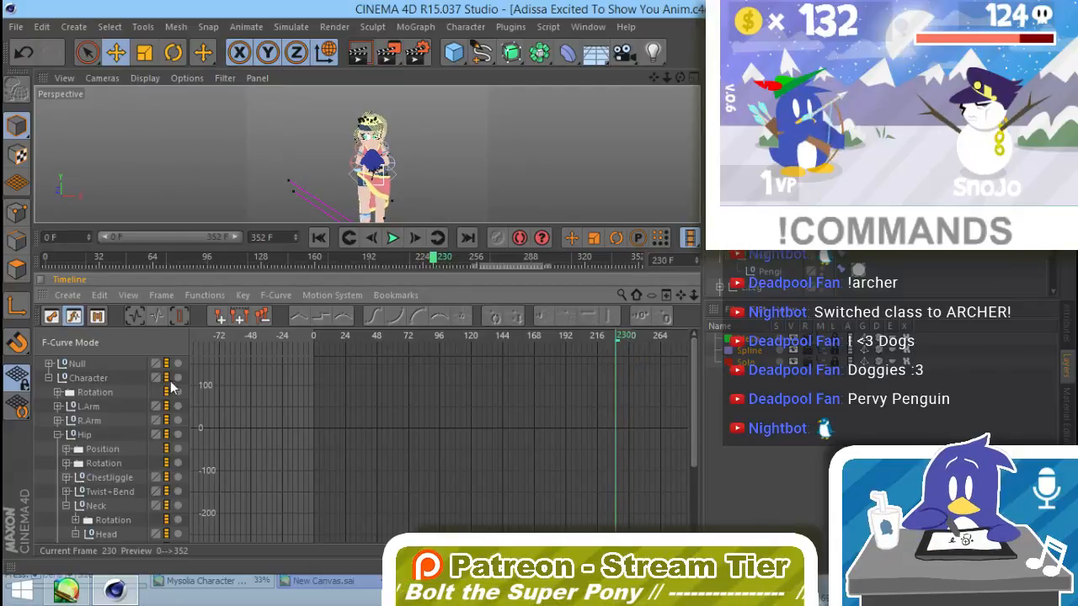
{"action": "left_click", "coordinate": [75, 378]}
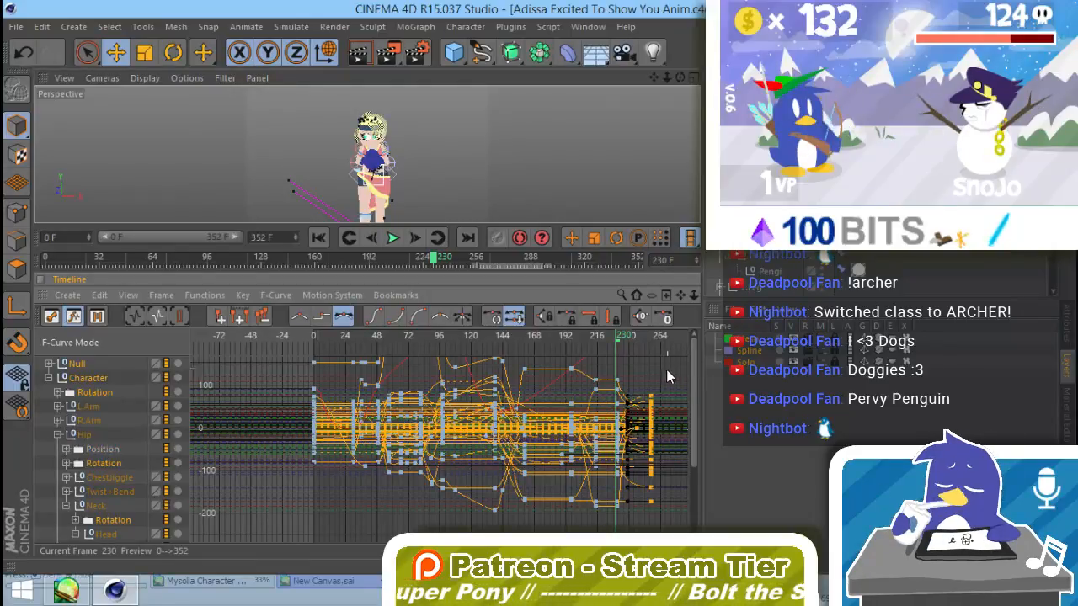
{"action": "right_click_drag", "start_coordinate": [666, 369], "coordinate": [562, 455], "text": "alt"}
{"action": "left_click_drag", "start_coordinate": [572, 383], "coordinate": [491, 516]}
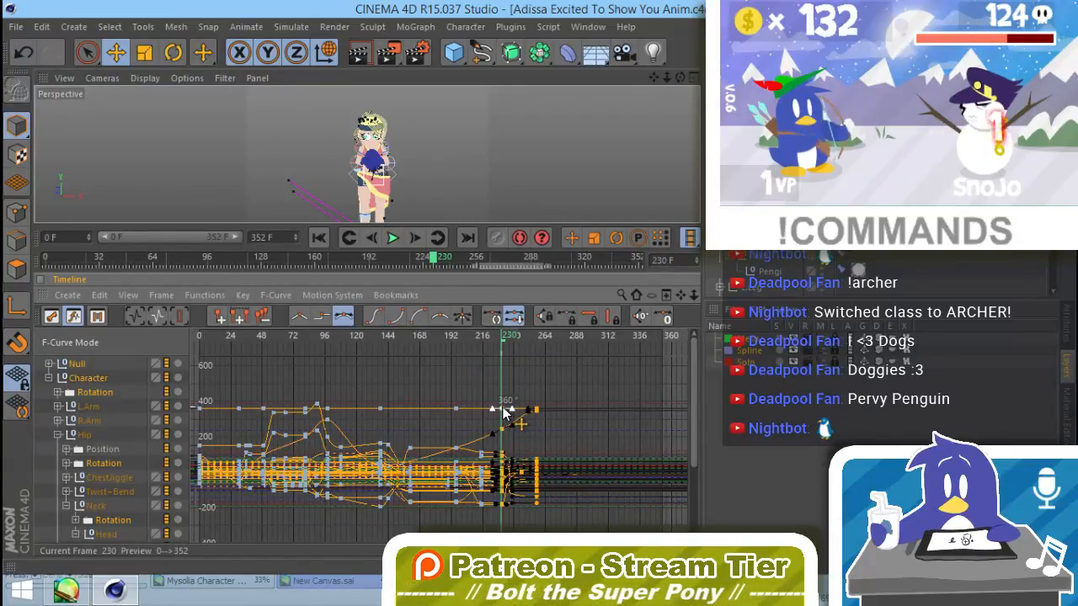
{"action": "left_click_drag", "start_coordinate": [501, 412], "coordinate": [531, 414]}
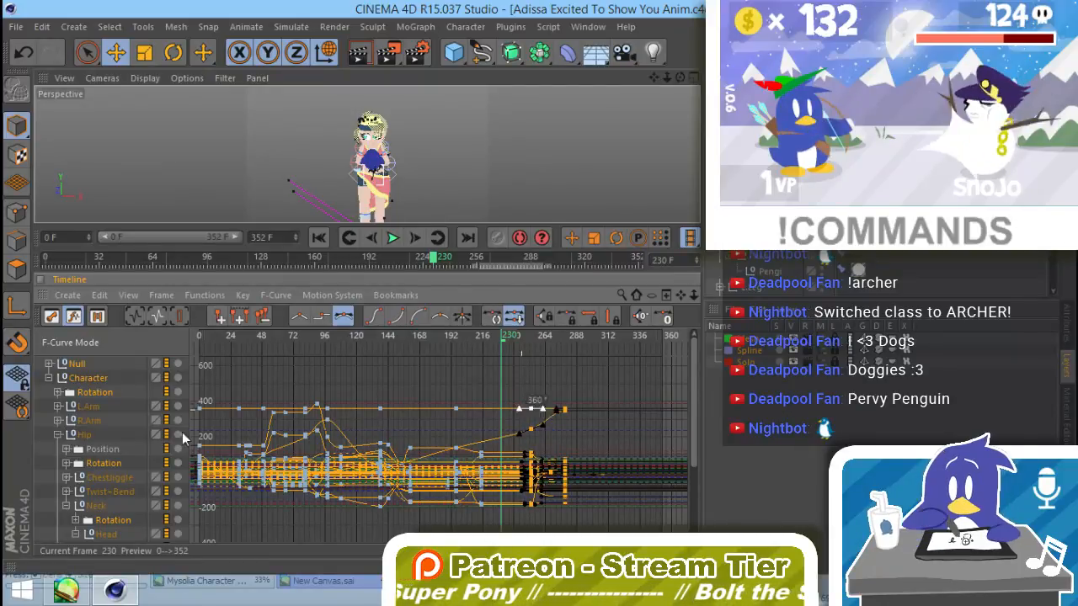
Step: Compare the Hip's Position and Rotation curves with the shifted Character keys while scrubbing through frames 243 and 253
{"action": "left_click", "coordinate": [102, 449]}
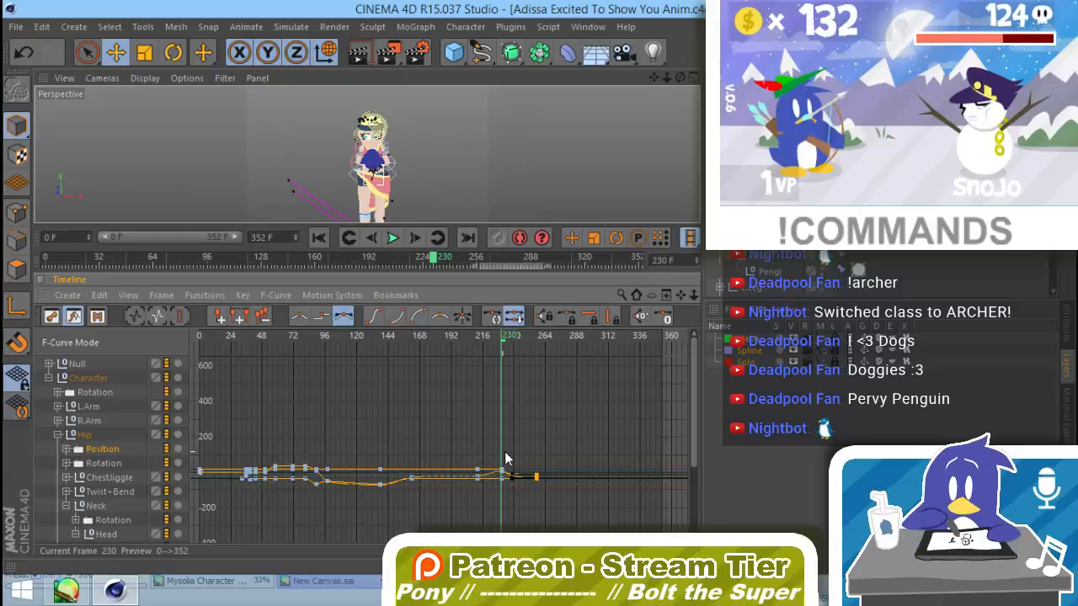
{"action": "left_click_drag", "start_coordinate": [534, 460], "coordinate": [556, 485]}
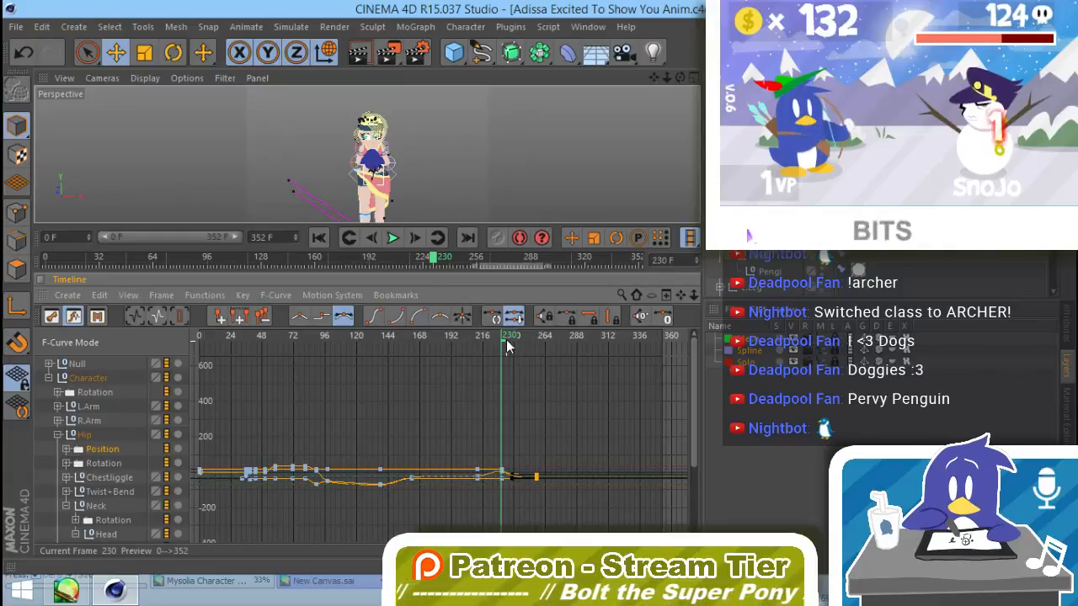
{"action": "mouse_move", "coordinate": [505, 341]}
{"action": "left_mouse_down"}
{"action": "mouse_move", "coordinate": [528, 346]}
{"action": "mouse_move", "coordinate": [518, 354]}
{"action": "left_mouse_up"}
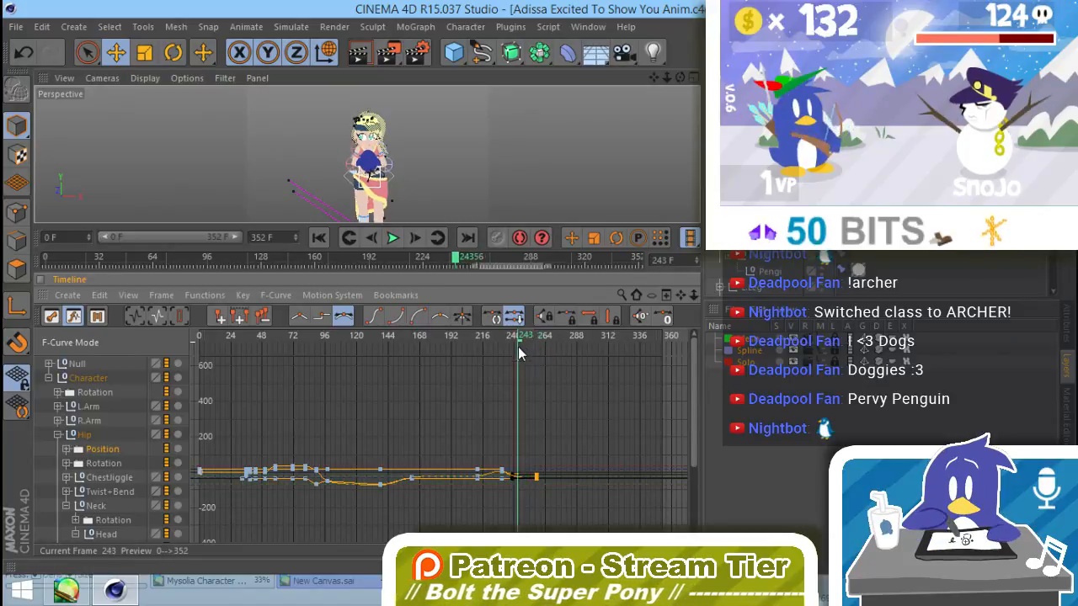
{"action": "left_click", "coordinate": [102, 463]}
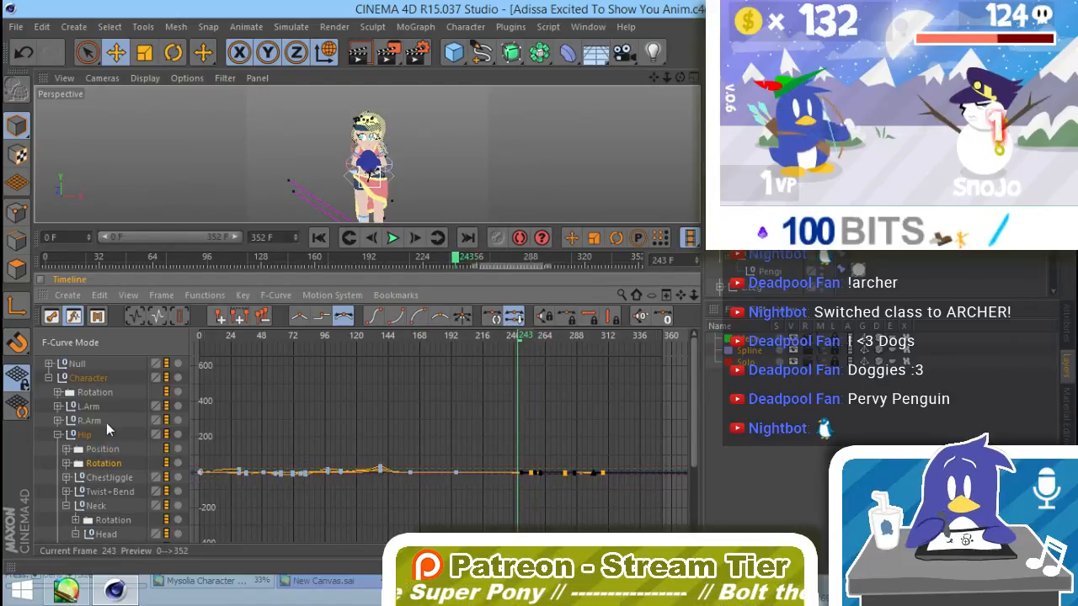
{"action": "left_click", "coordinate": [85, 378]}
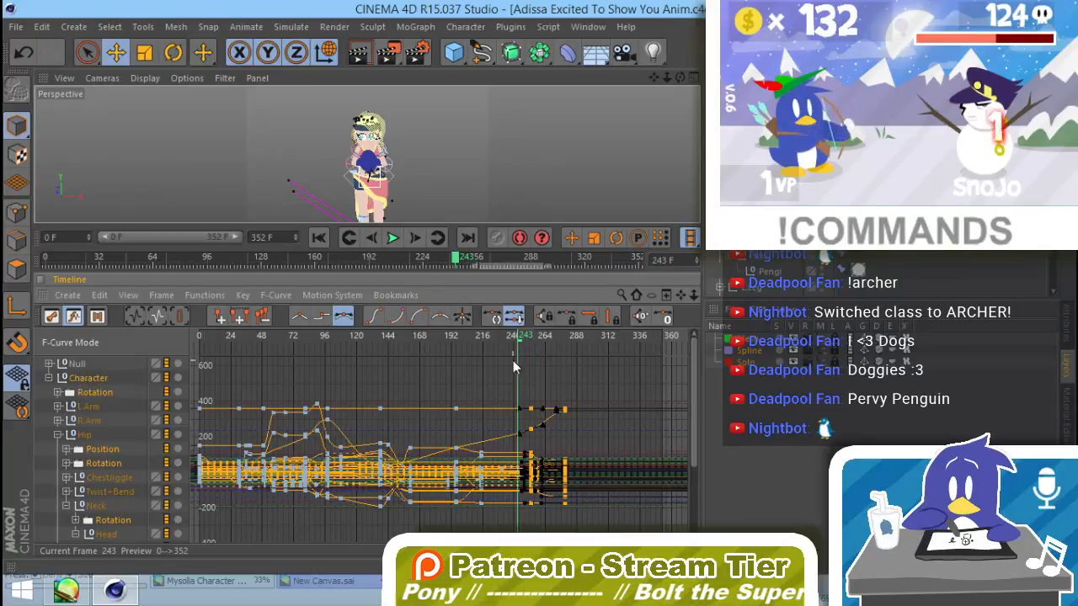
{"action": "left_click_drag", "start_coordinate": [517, 345], "coordinate": [535, 345]}
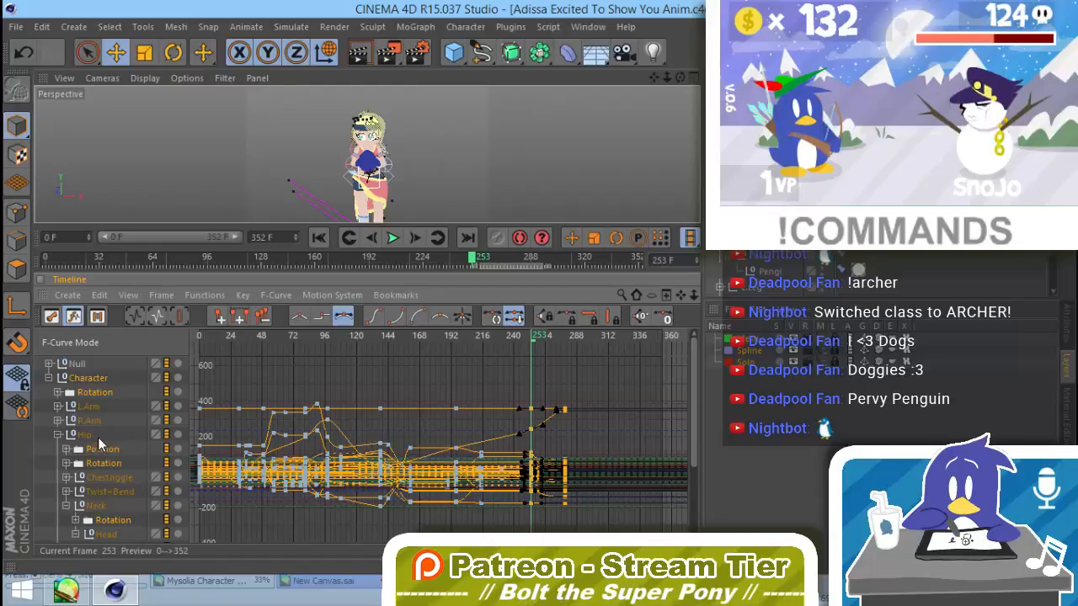
Step: Copy the Hip's last Position keys about 22 frames later so the first copied set sits at frame 253
{"action": "left_click", "coordinate": [97, 451]}
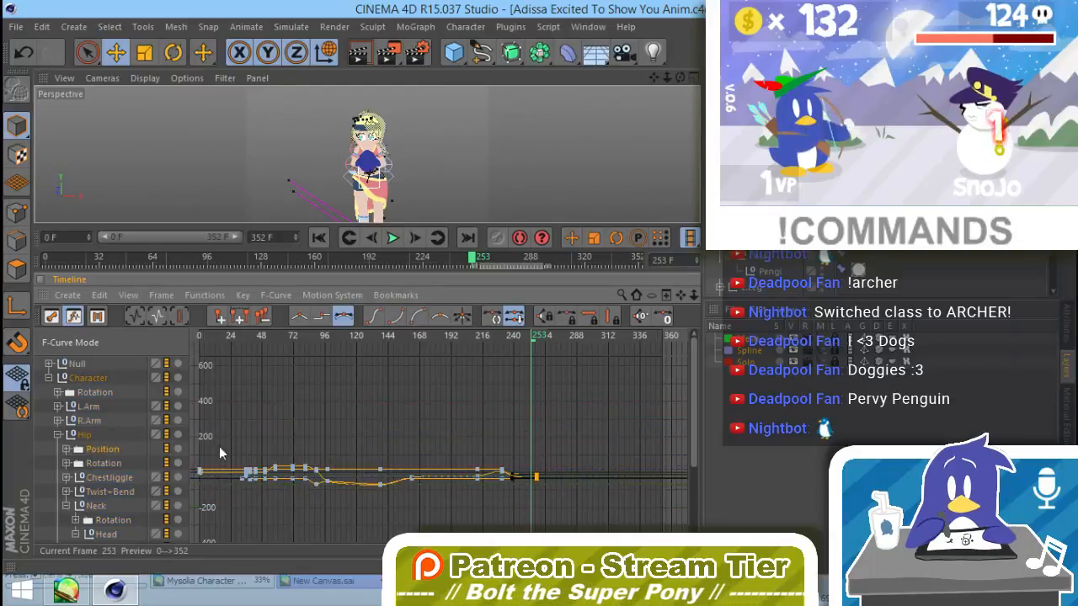
{"action": "left_click_drag", "start_coordinate": [554, 453], "coordinate": [501, 495]}
{"action": "left_click_drag", "start_coordinate": [553, 452], "coordinate": [532, 477]}
{"action": "left_click", "coordinate": [563, 444]}
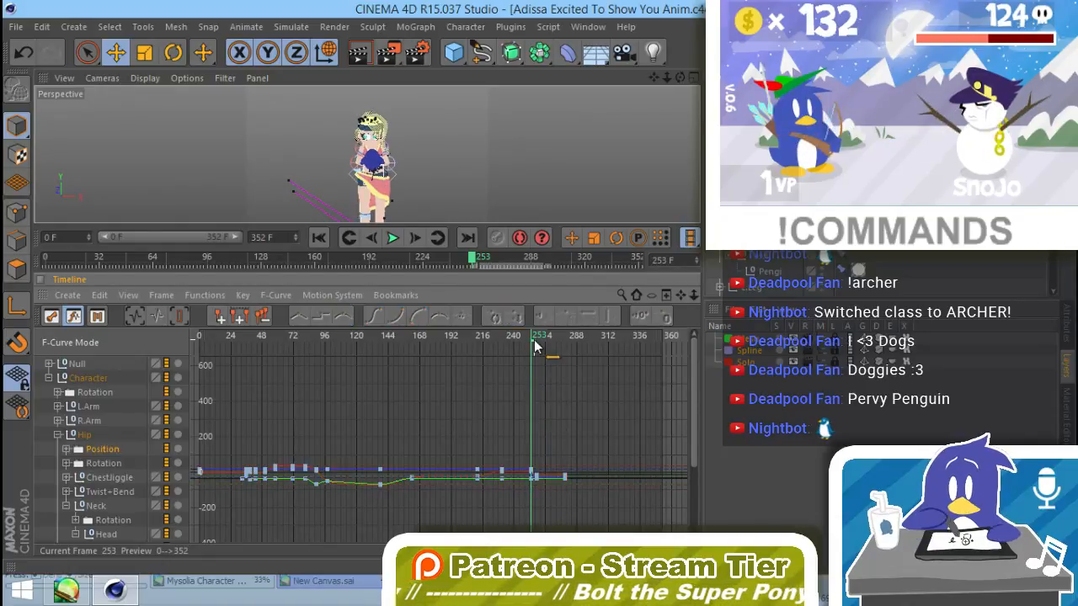
Step: Delete the leftover Hip Position keys just after frame 253
{"action": "right_click_drag", "start_coordinate": [531, 481], "coordinate": [581, 397], "text": "alt"}
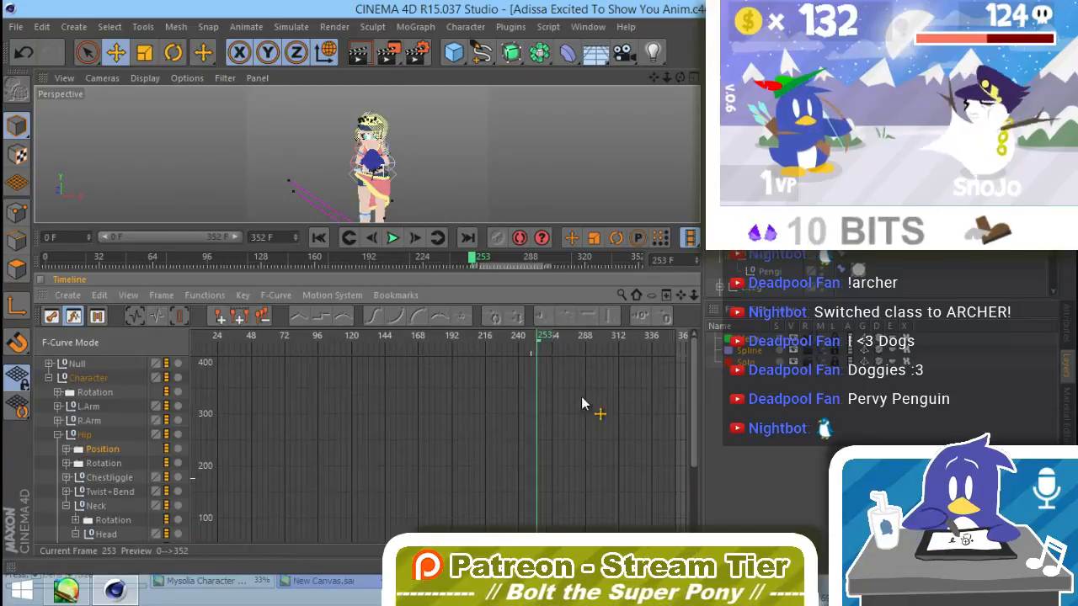
{"action": "middle_click_drag", "start_coordinate": [577, 471], "coordinate": [542, 277], "text": "alt"}
{"action": "right_click_drag", "start_coordinate": [516, 427], "coordinate": [751, 451], "text": "alt"}
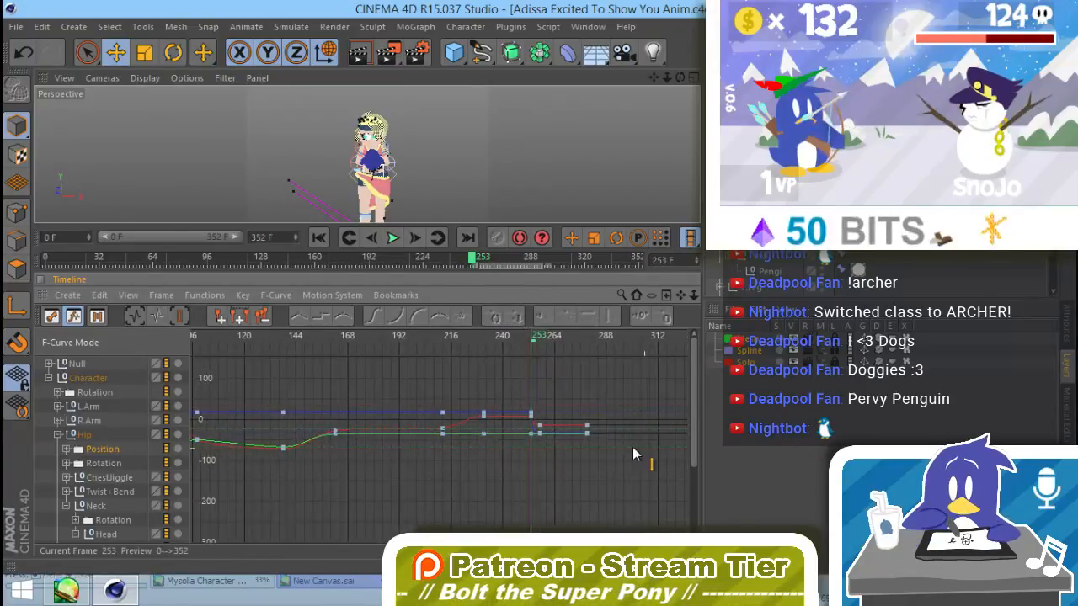
{"action": "right_click_drag", "start_coordinate": [601, 450], "coordinate": [600, 382], "text": "alt"}
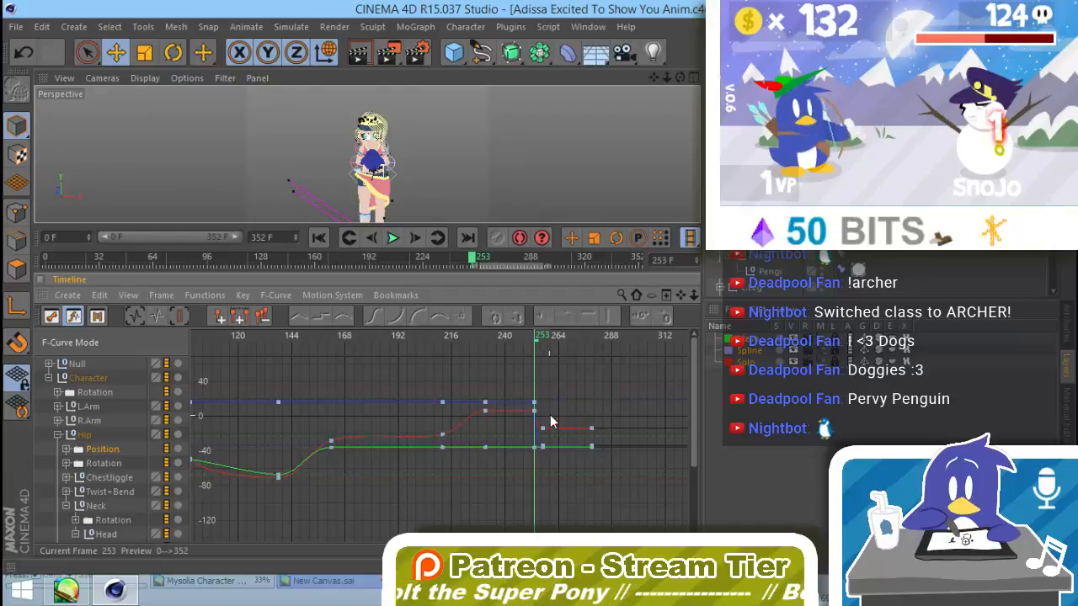
{"action": "left_click_drag", "start_coordinate": [551, 415], "coordinate": [538, 481]}
{"action": "key", "text": "Delete"}
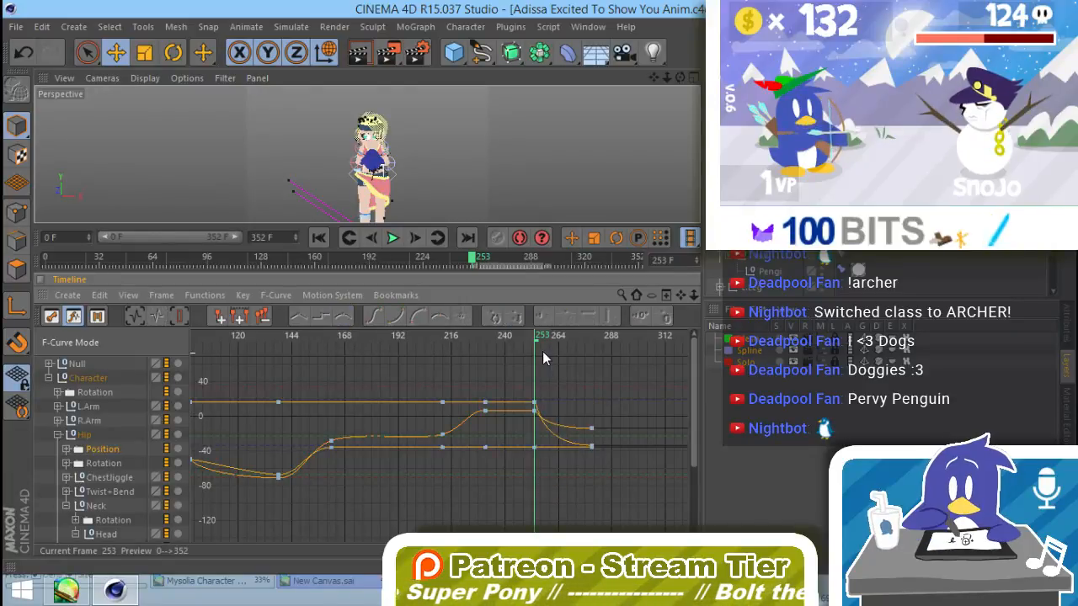
Step: Move the two keys on the rise of the Hip's red Position curve before frame 240 about 6 frames later
{"action": "left_click", "coordinate": [534, 403]}
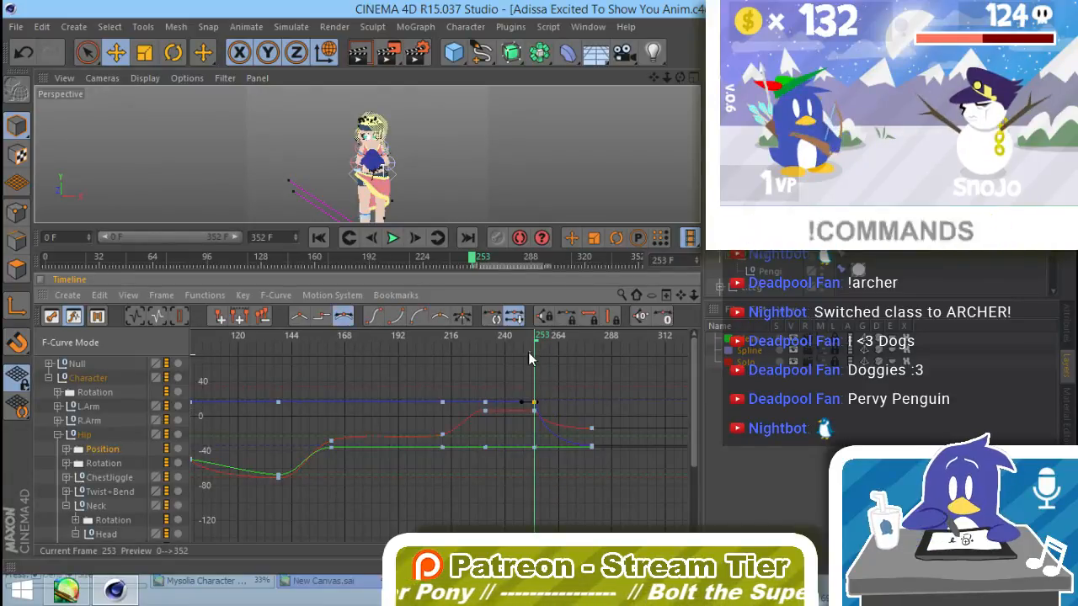
{"action": "left_click_drag", "start_coordinate": [536, 337], "coordinate": [493, 379]}
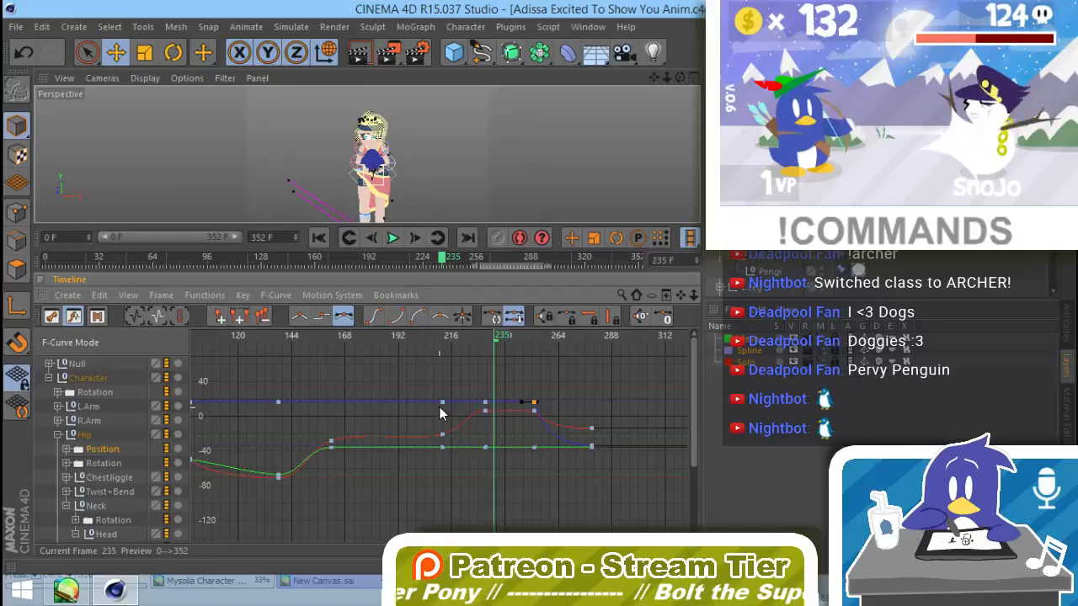
{"action": "left_click_drag", "start_coordinate": [439, 407], "coordinate": [457, 443]}
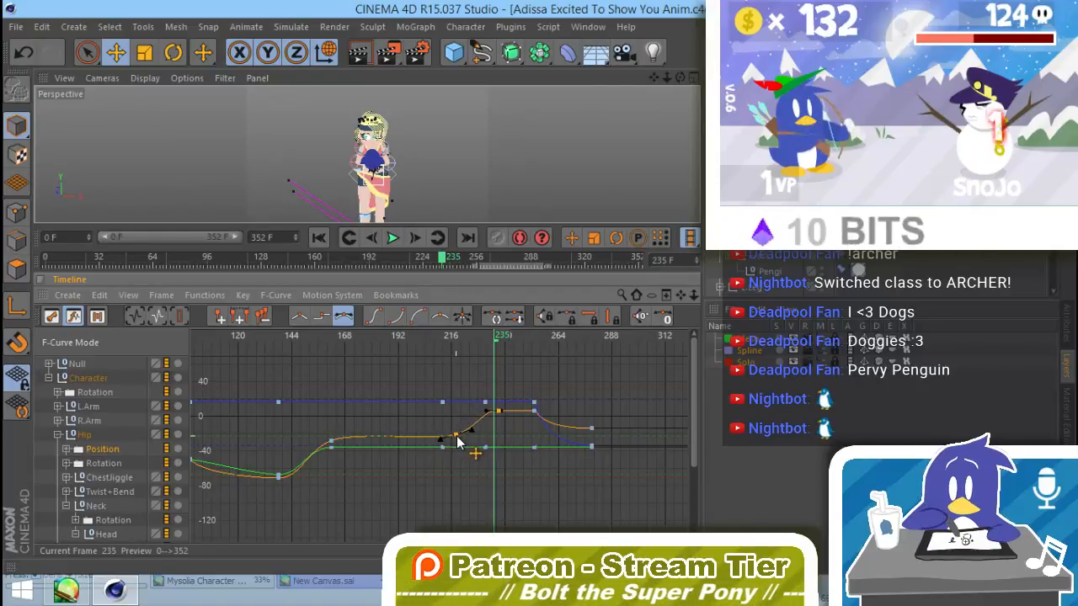
{"action": "left_click", "coordinate": [469, 378]}
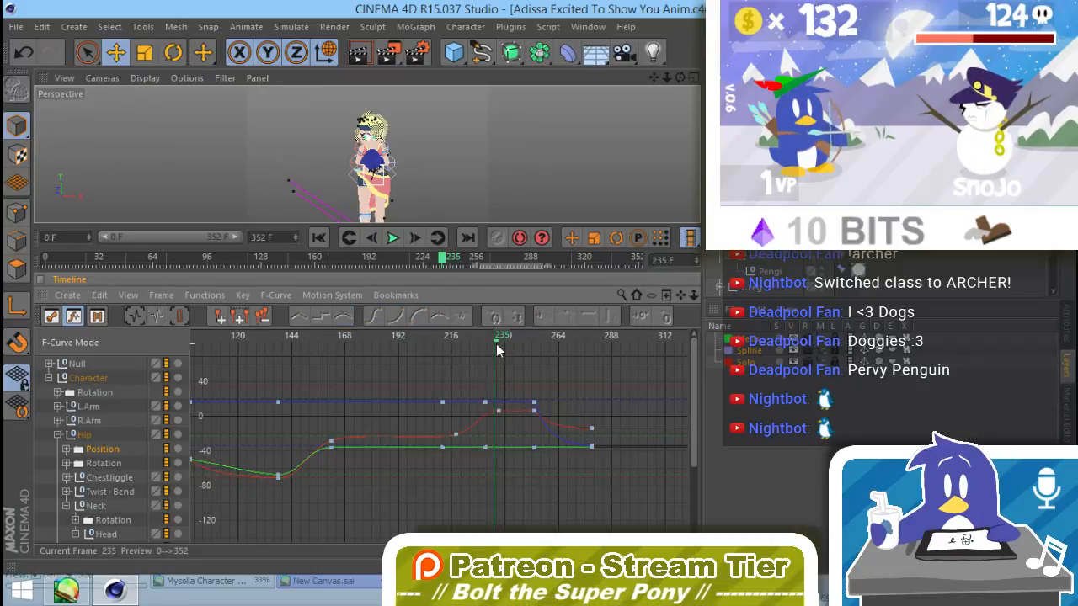
Step: Lower the Hip's red Position curve slightly at frame 253 and scrub to frame 271 to check the motion
{"action": "left_click_drag", "start_coordinate": [487, 337], "coordinate": [536, 367]}
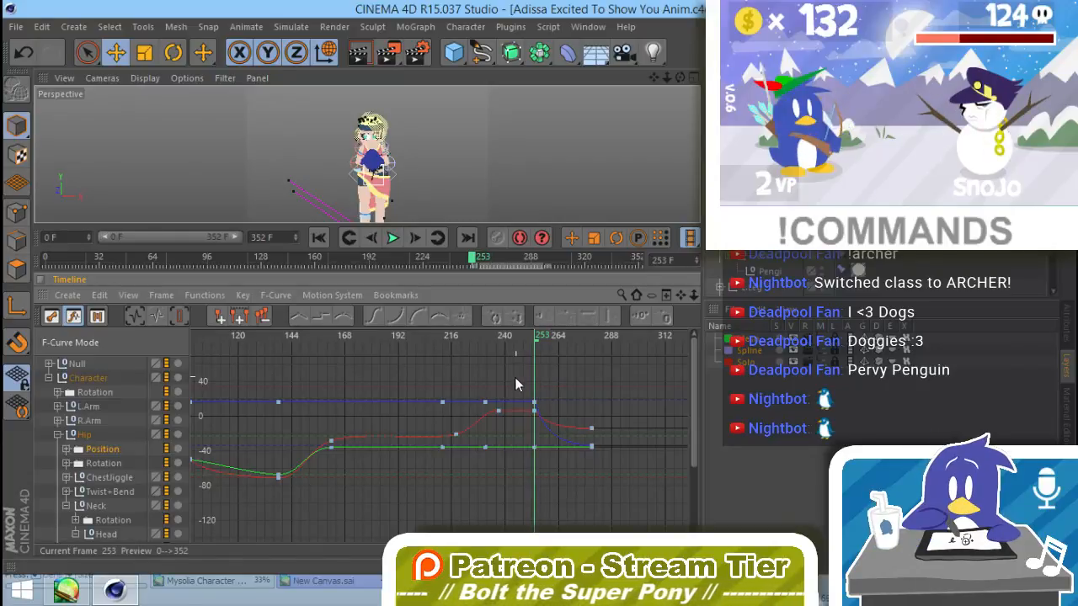
{"action": "left_click_drag", "start_coordinate": [535, 405], "coordinate": [535, 412]}
{"action": "left_click", "coordinate": [560, 371]}
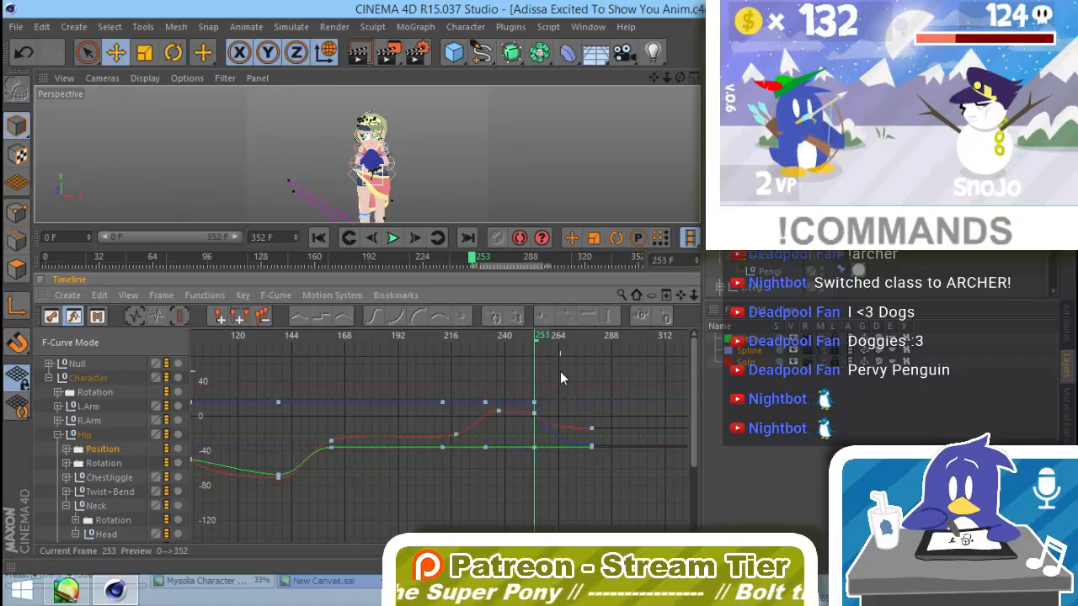
{"action": "left_click_drag", "start_coordinate": [464, 344], "coordinate": [576, 370]}
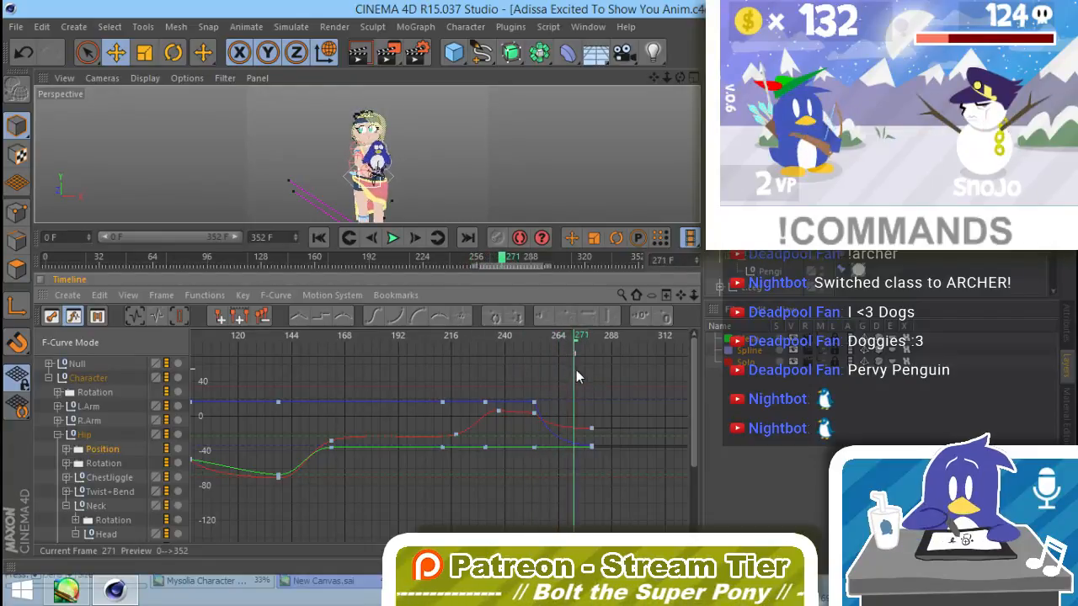
Step: Return the animation to frame 0 and render it to the Picture Viewer
{"action": "left_click", "coordinate": [325, 235]}
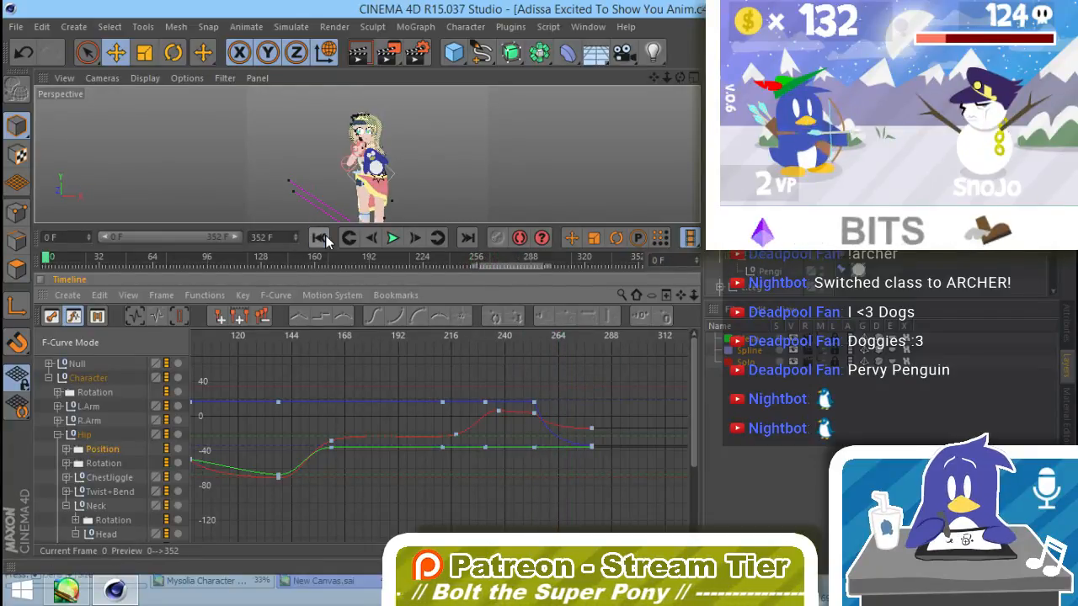
{"action": "left_click", "coordinate": [372, 238]}
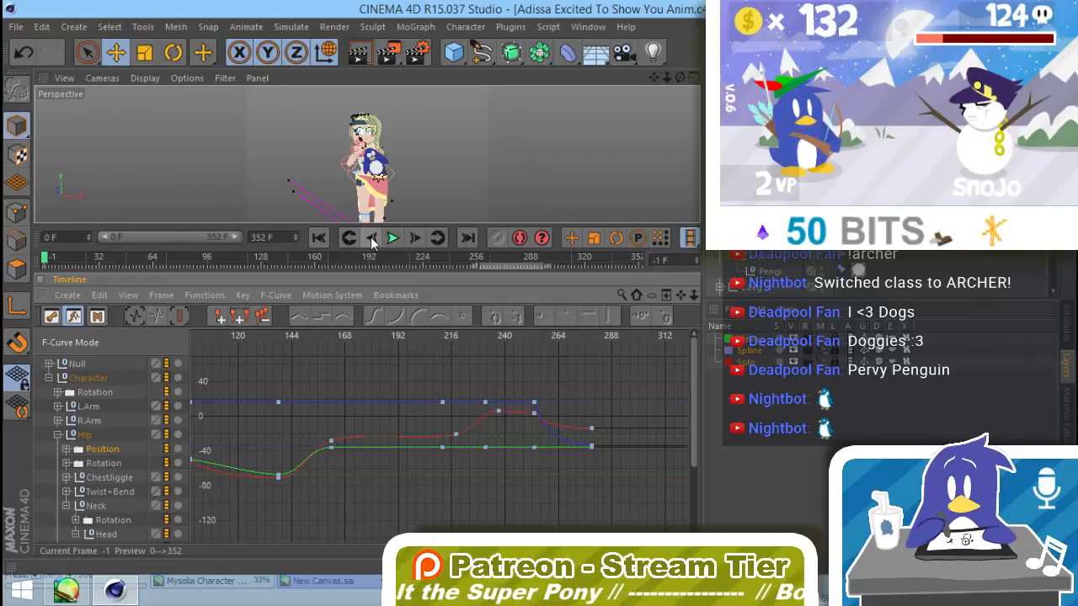
{"action": "left_click", "coordinate": [416, 238]}
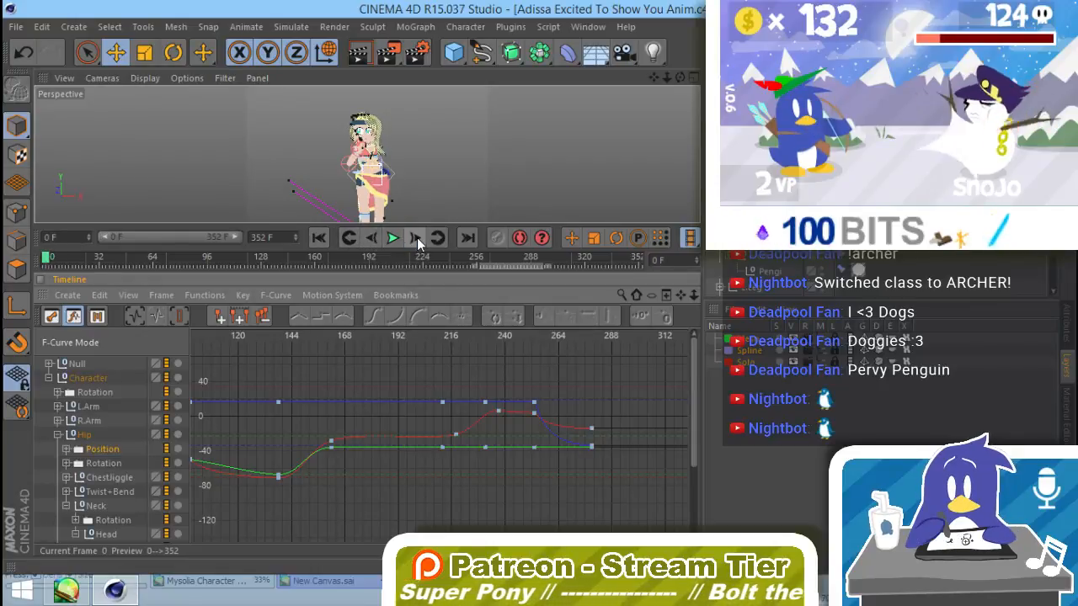
{"action": "left_click", "coordinate": [389, 53]}
{"action": "left_click", "coordinate": [578, 354]}
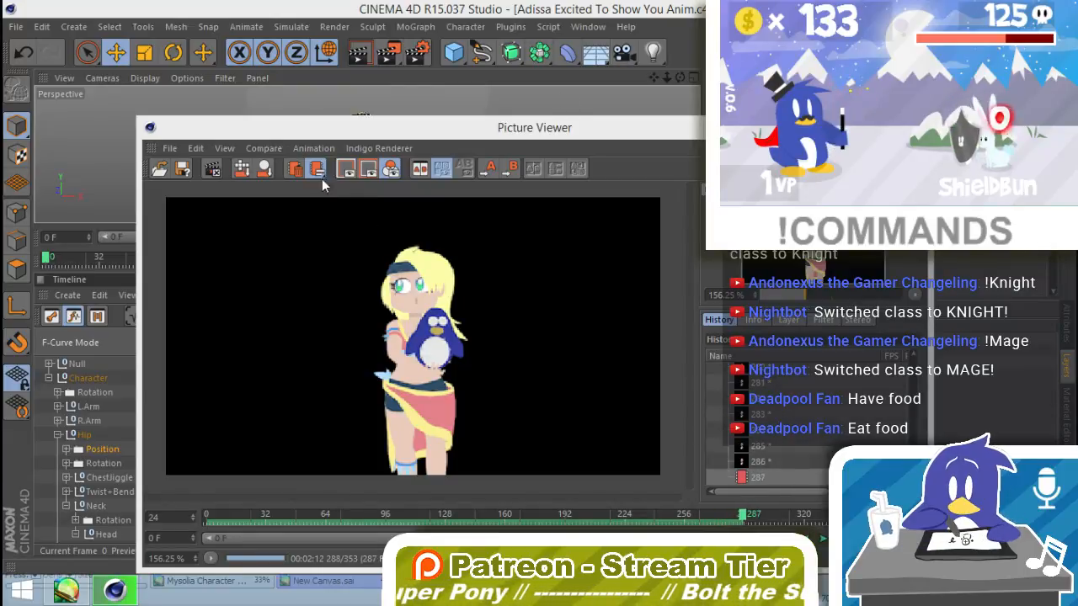
Step: Stop the render, play back the rendered frames and scrub to frame 152 to review the motion
{"action": "left_click", "coordinate": [212, 168]}
{"action": "left_click", "coordinate": [563, 354]}
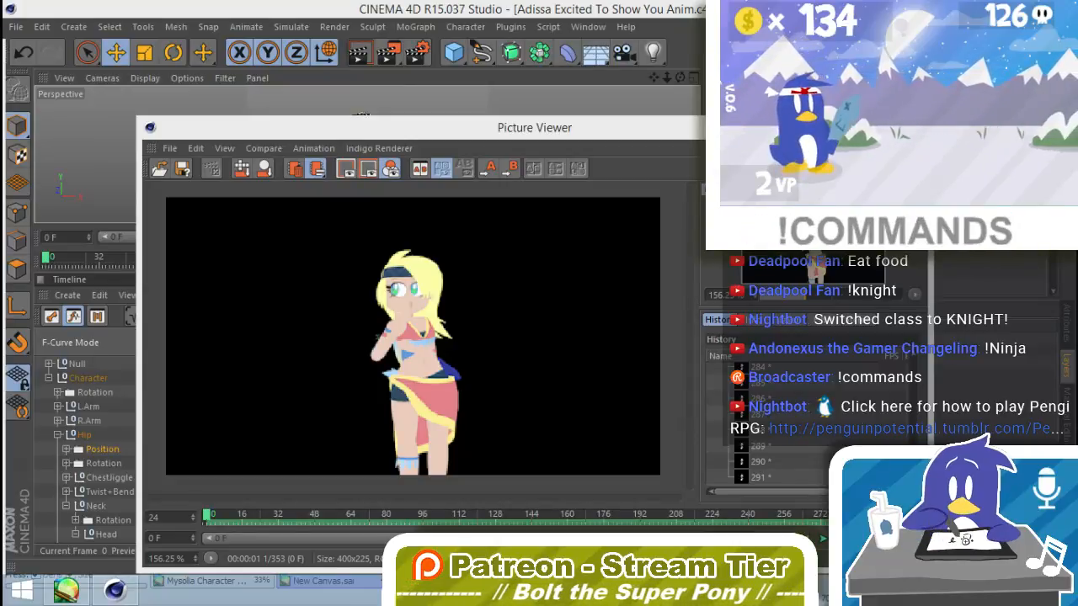
{"action": "left_click", "coordinate": [824, 543]}
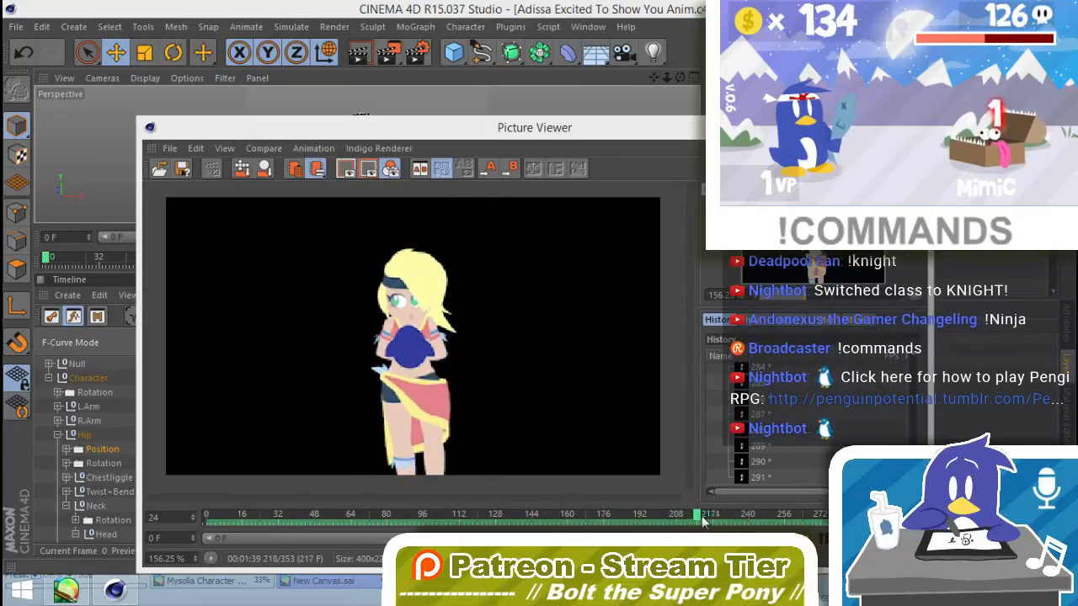
{"action": "left_click_drag", "start_coordinate": [692, 522], "coordinate": [550, 526]}
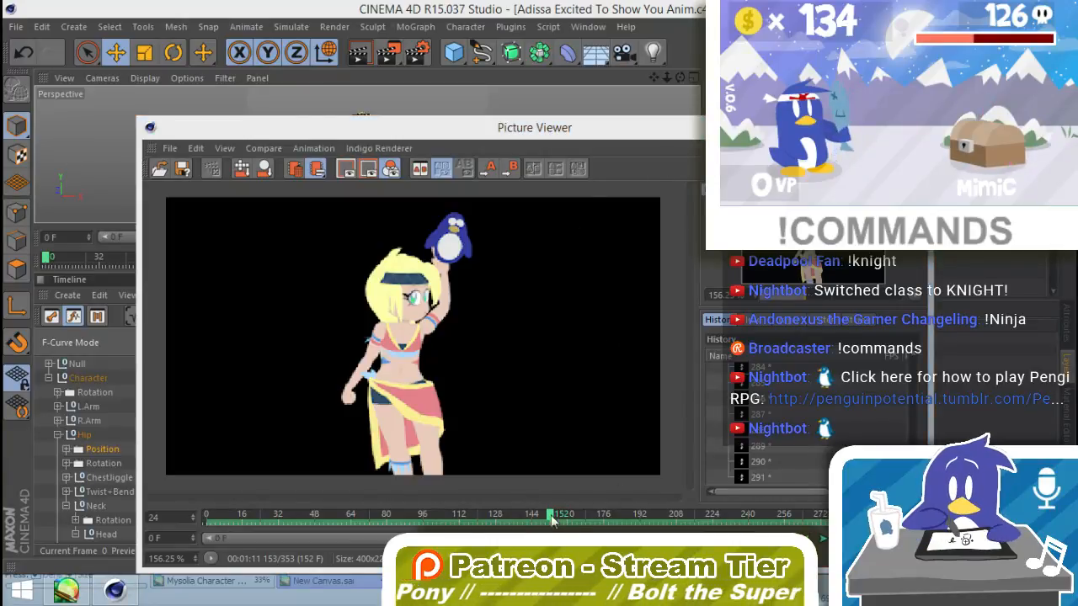
Step: Scrub the rendered frames through 144, 273 and 225 up to the last frame to examine the plush motion
{"action": "mouse_move", "coordinate": [551, 516]}
{"action": "left_mouse_down"}
{"action": "mouse_move", "coordinate": [566, 515]}
{"action": "mouse_move", "coordinate": [522, 515]}
{"action": "mouse_move", "coordinate": [532, 514]}
{"action": "left_mouse_up"}
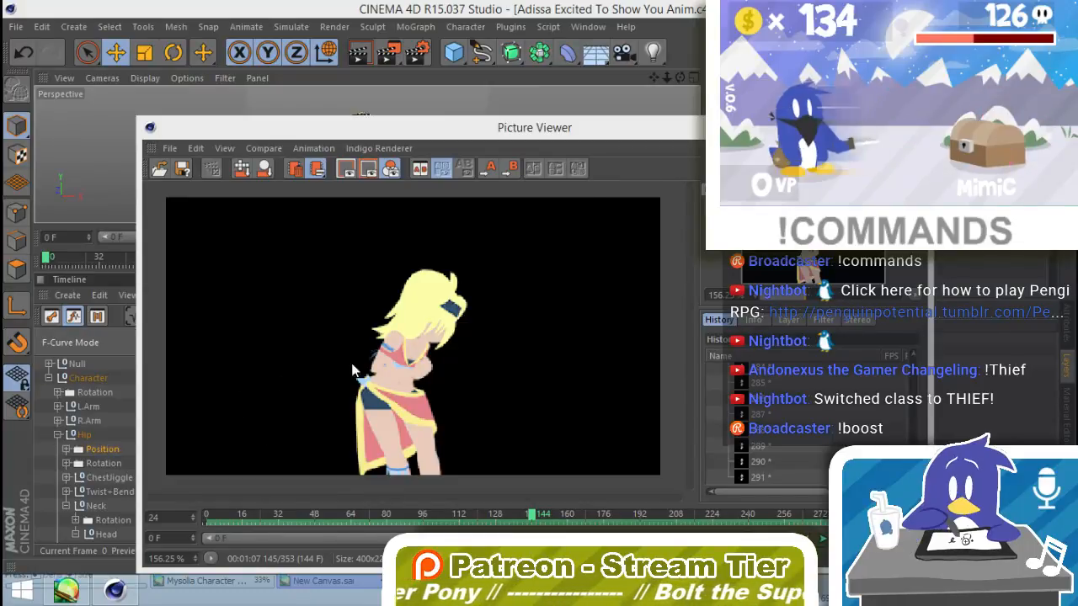
{"action": "left_click", "coordinate": [563, 207]}
{"action": "left_click_drag", "start_coordinate": [553, 511], "coordinate": [825, 514]}
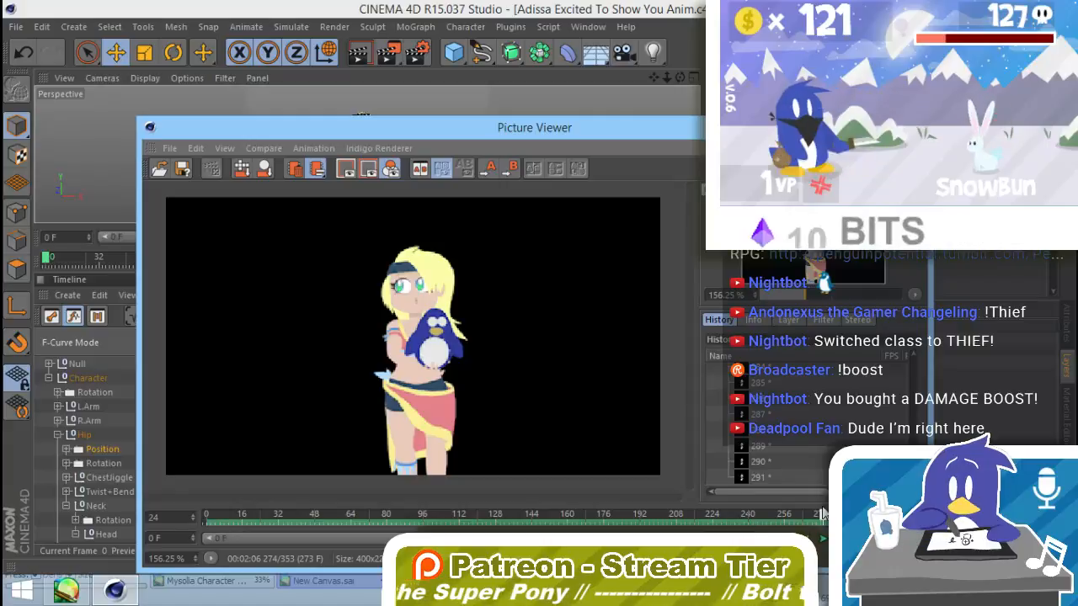
{"action": "left_click_drag", "start_coordinate": [822, 513], "coordinate": [716, 522]}
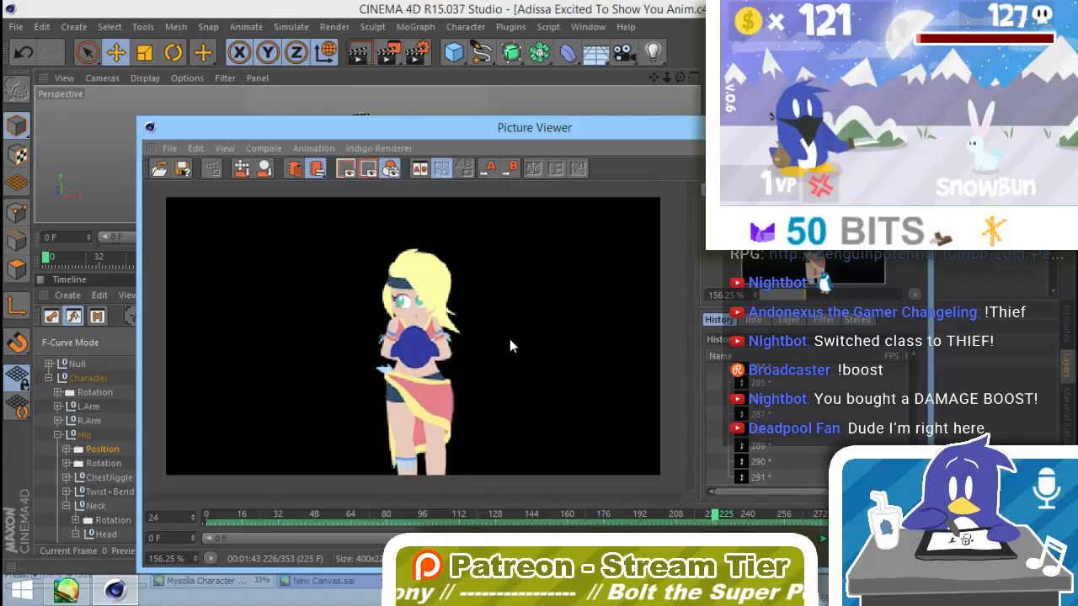
{"action": "left_click_drag", "start_coordinate": [711, 516], "coordinate": [860, 488]}
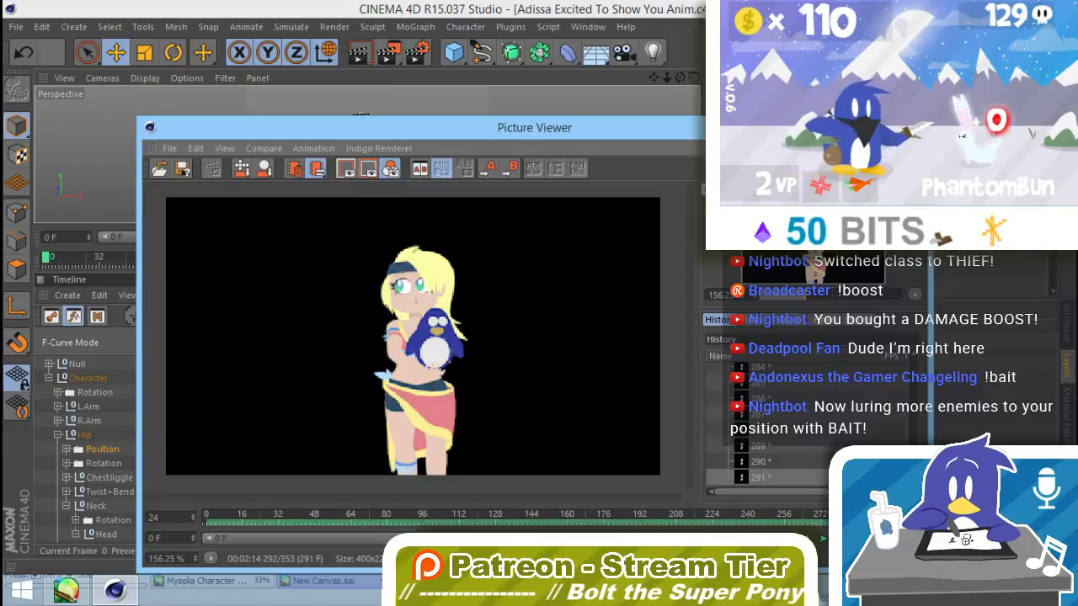
Step: Review the rendered motion around frame 137, return to frame 1 and move the Picture Viewer to uncover its playback controls
{"action": "left_click_drag", "start_coordinate": [548, 525], "coordinate": [515, 519]}
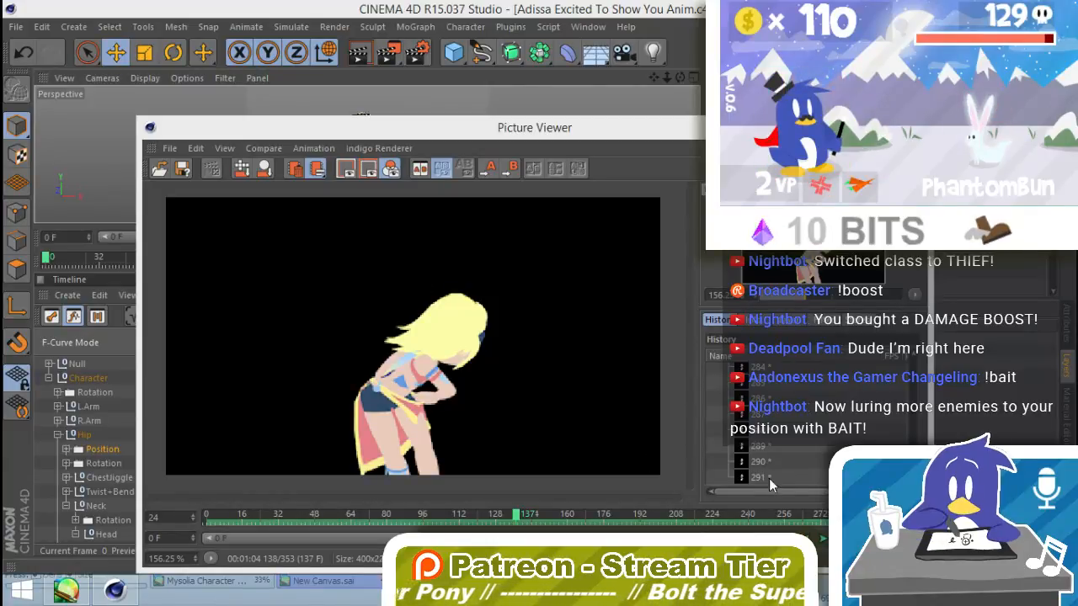
{"action": "left_click", "coordinate": [814, 538]}
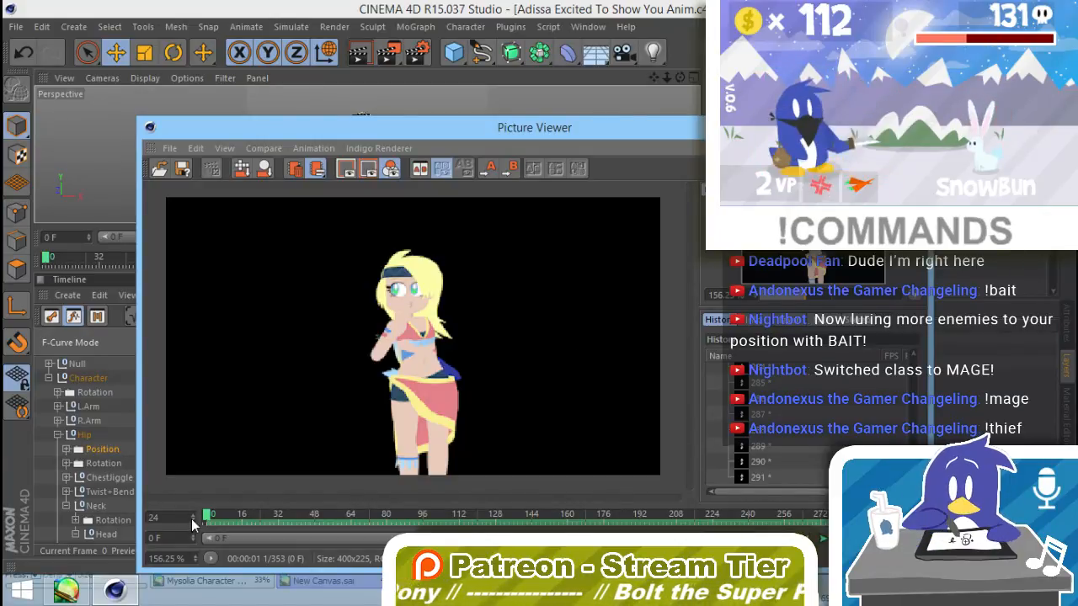
{"action": "mouse_move", "coordinate": [205, 520]}
{"action": "left_mouse_down"}
{"action": "mouse_move", "coordinate": [862, 517]}
{"action": "mouse_move", "coordinate": [436, 526]}
{"action": "mouse_move", "coordinate": [208, 517]}
{"action": "left_mouse_up"}
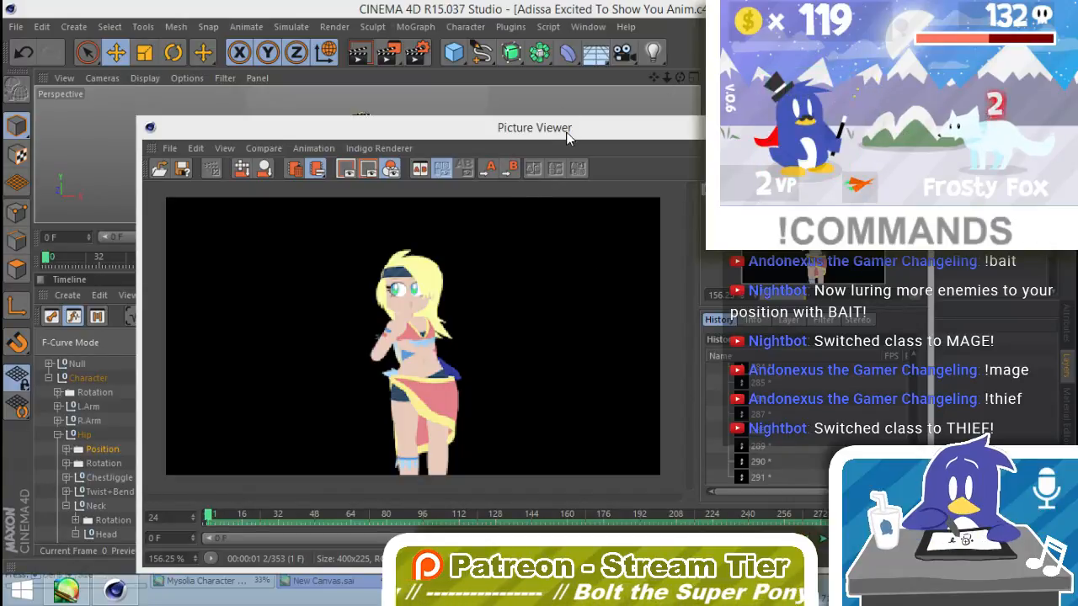
{"action": "left_click_drag", "start_coordinate": [568, 133], "coordinate": [530, 73]}
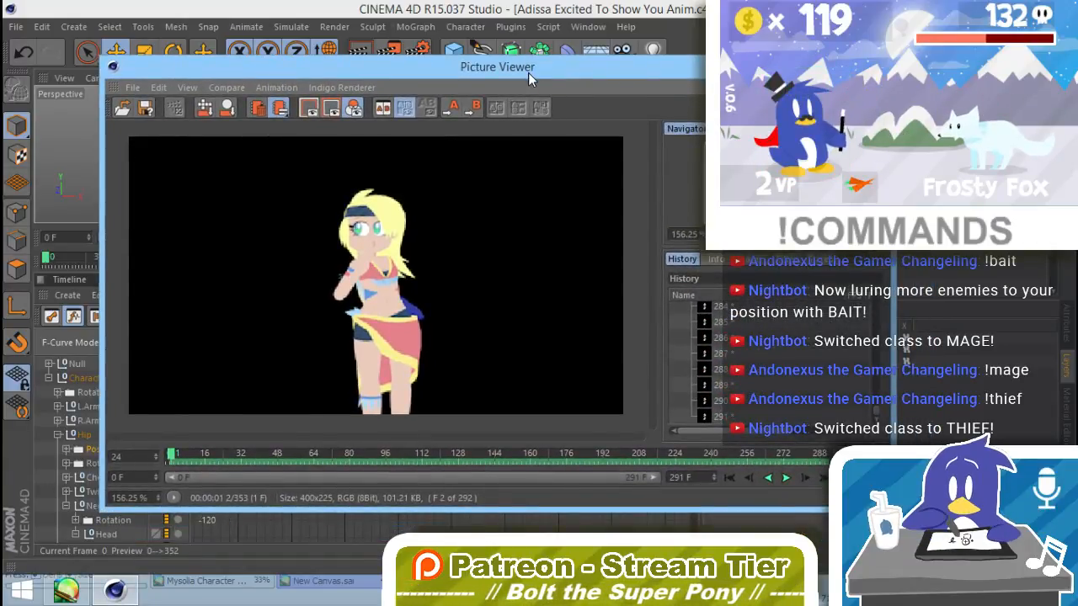